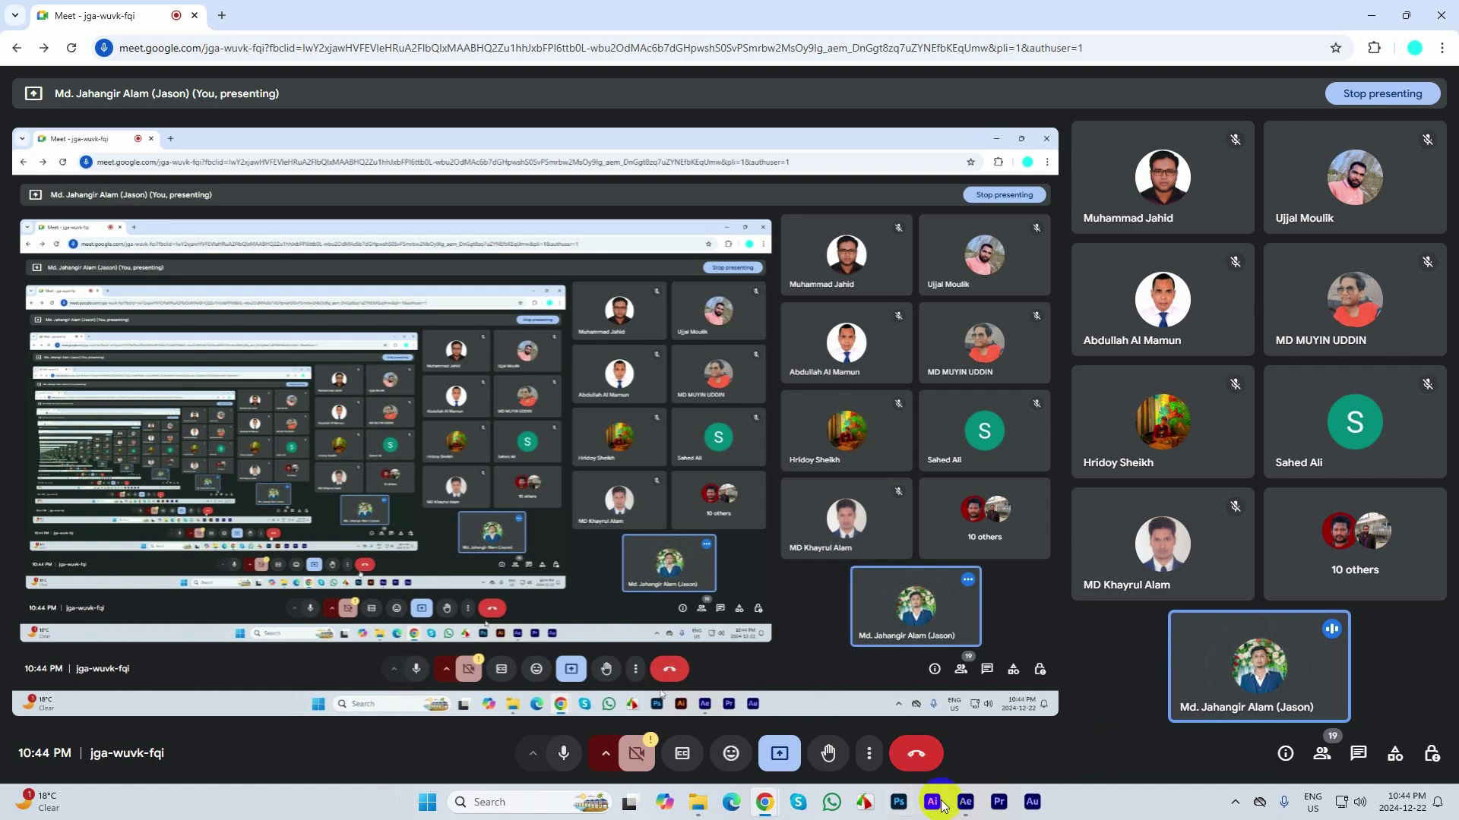
# - Switch to After Effects, enlarge the viewer area and create a 1280 x 720 px composition at 30 fps lasting 10 seconds
pyautogui.click(965, 803)
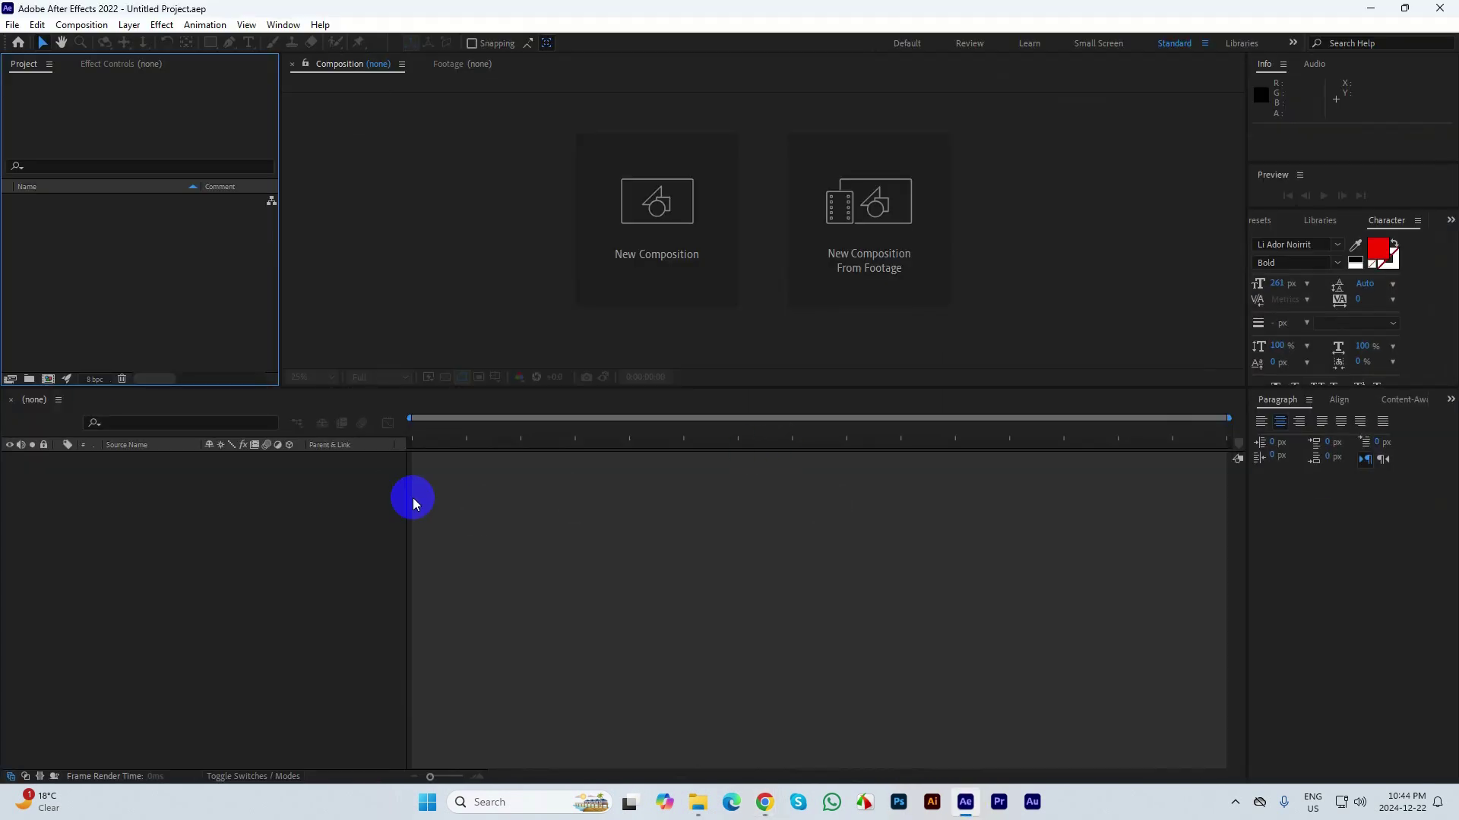
pyautogui.moveTo(444, 390); pyautogui.dragTo(444, 483)
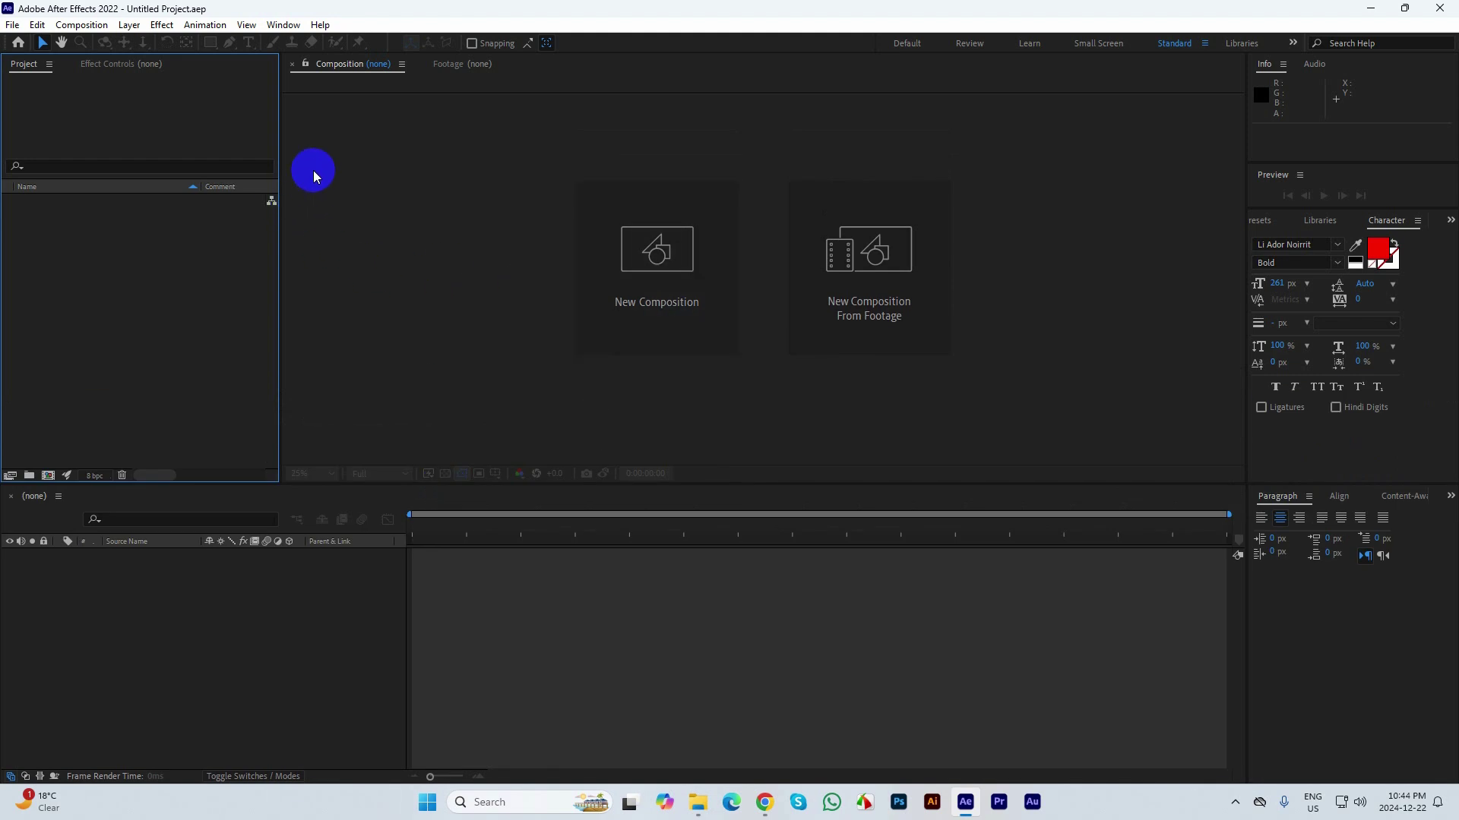
pyautogui.click(658, 259)
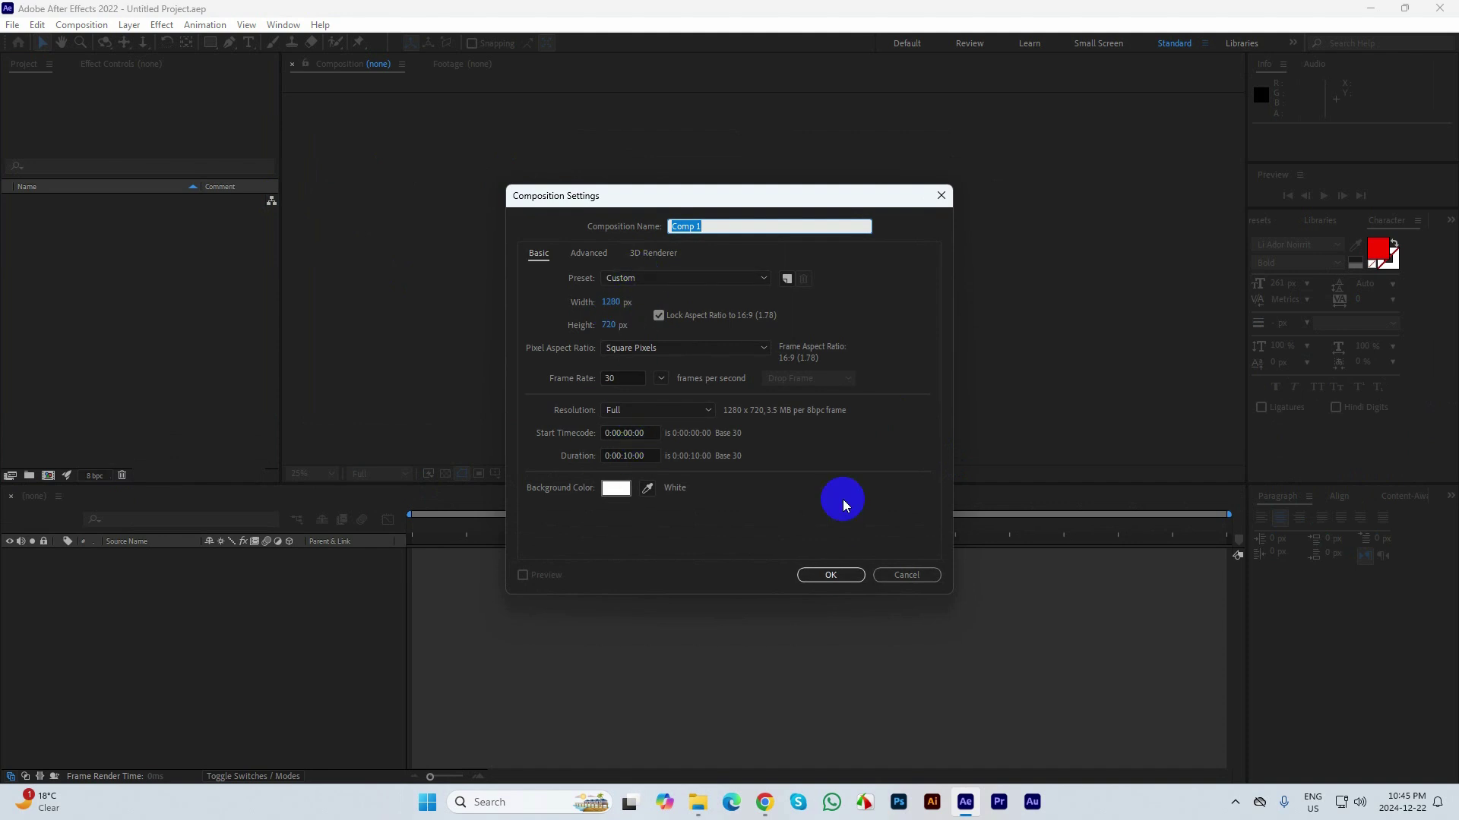
pyautogui.click(830, 575)
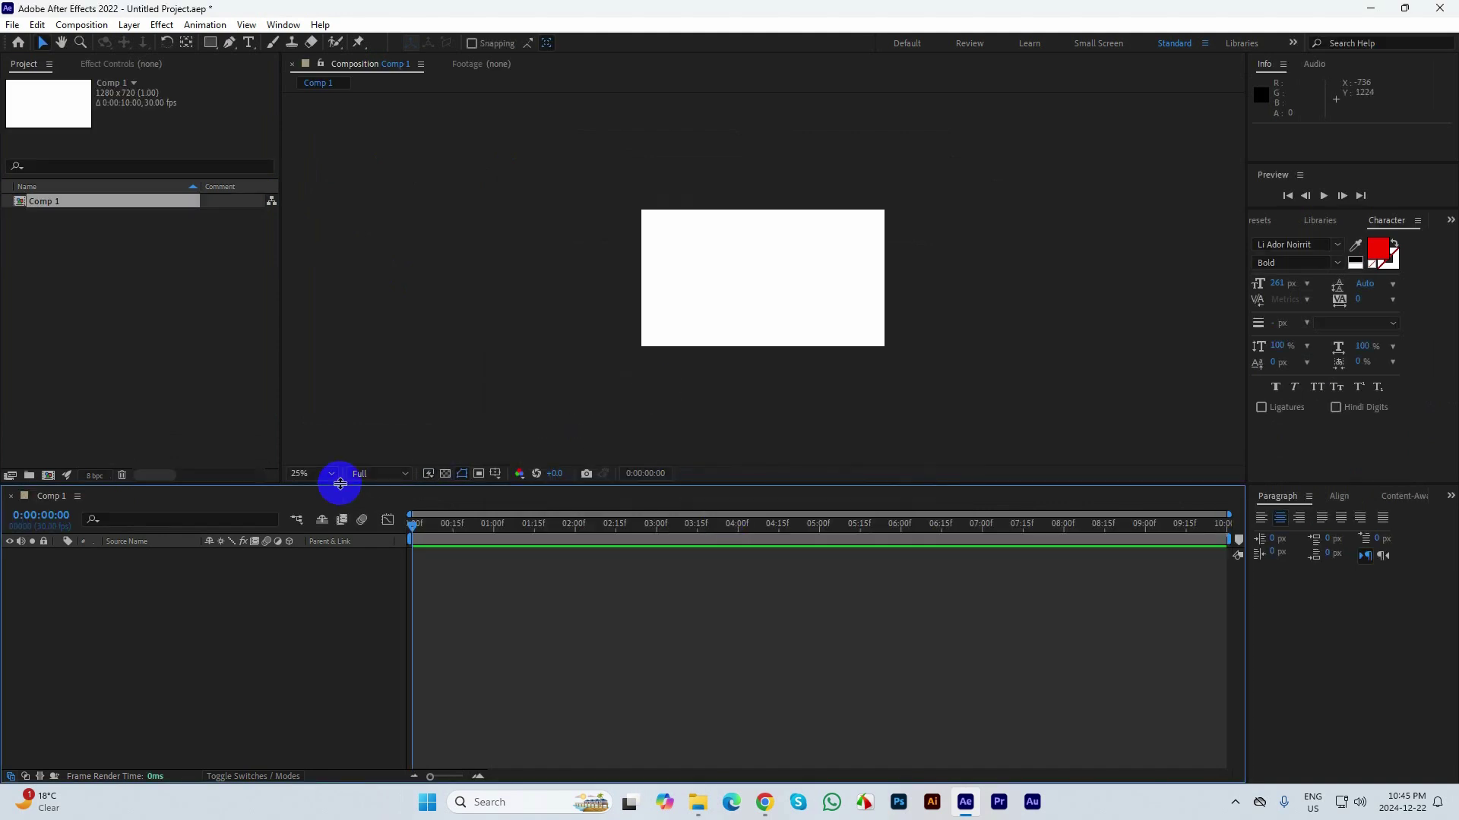
# - Fit the composition to the viewer and draw a circle near its center with the Ellipse tool
pyautogui.click(322, 474)
pyautogui.click(312, 518)
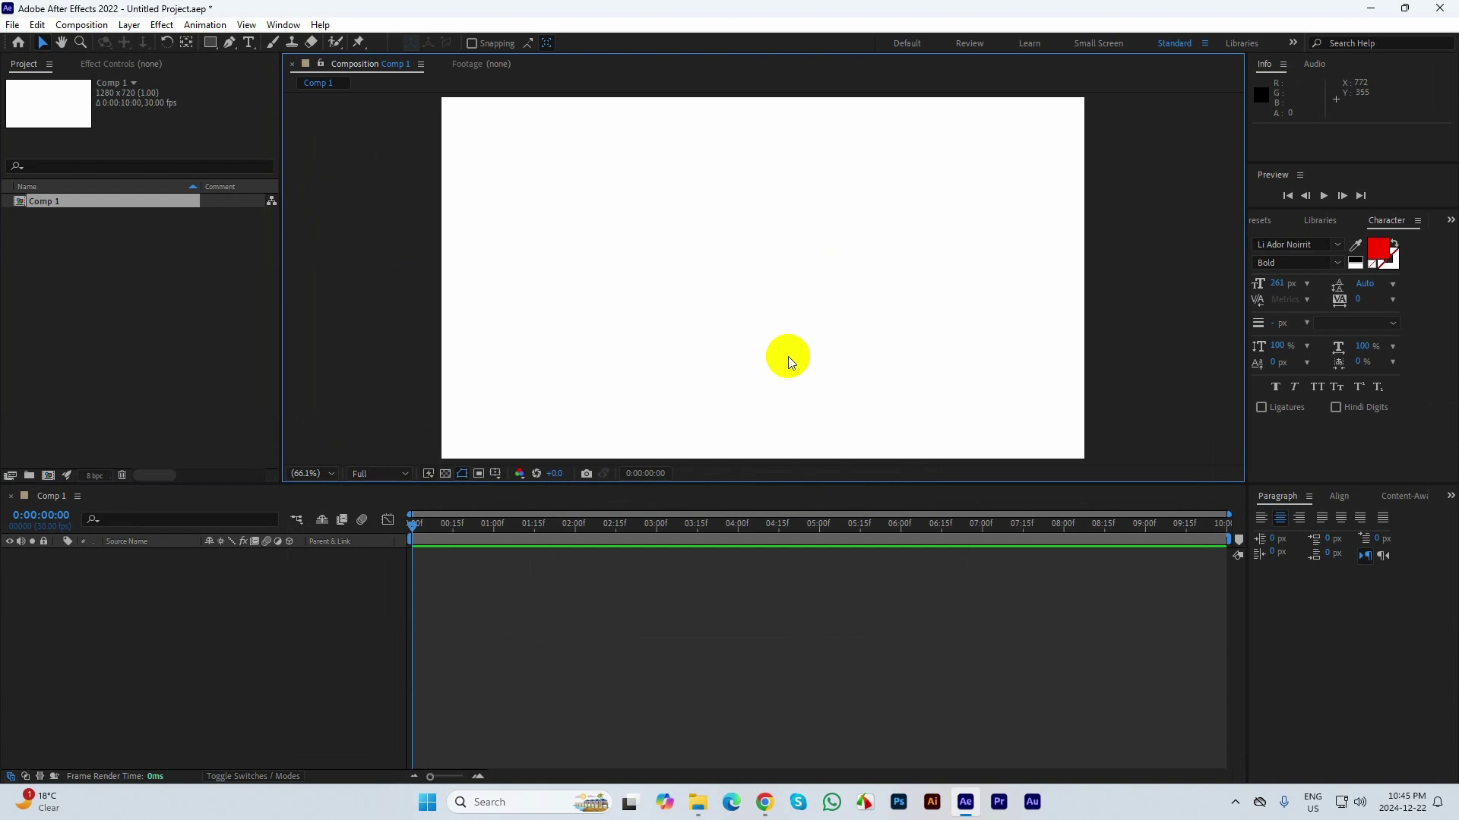
pyautogui.click(251, 572)
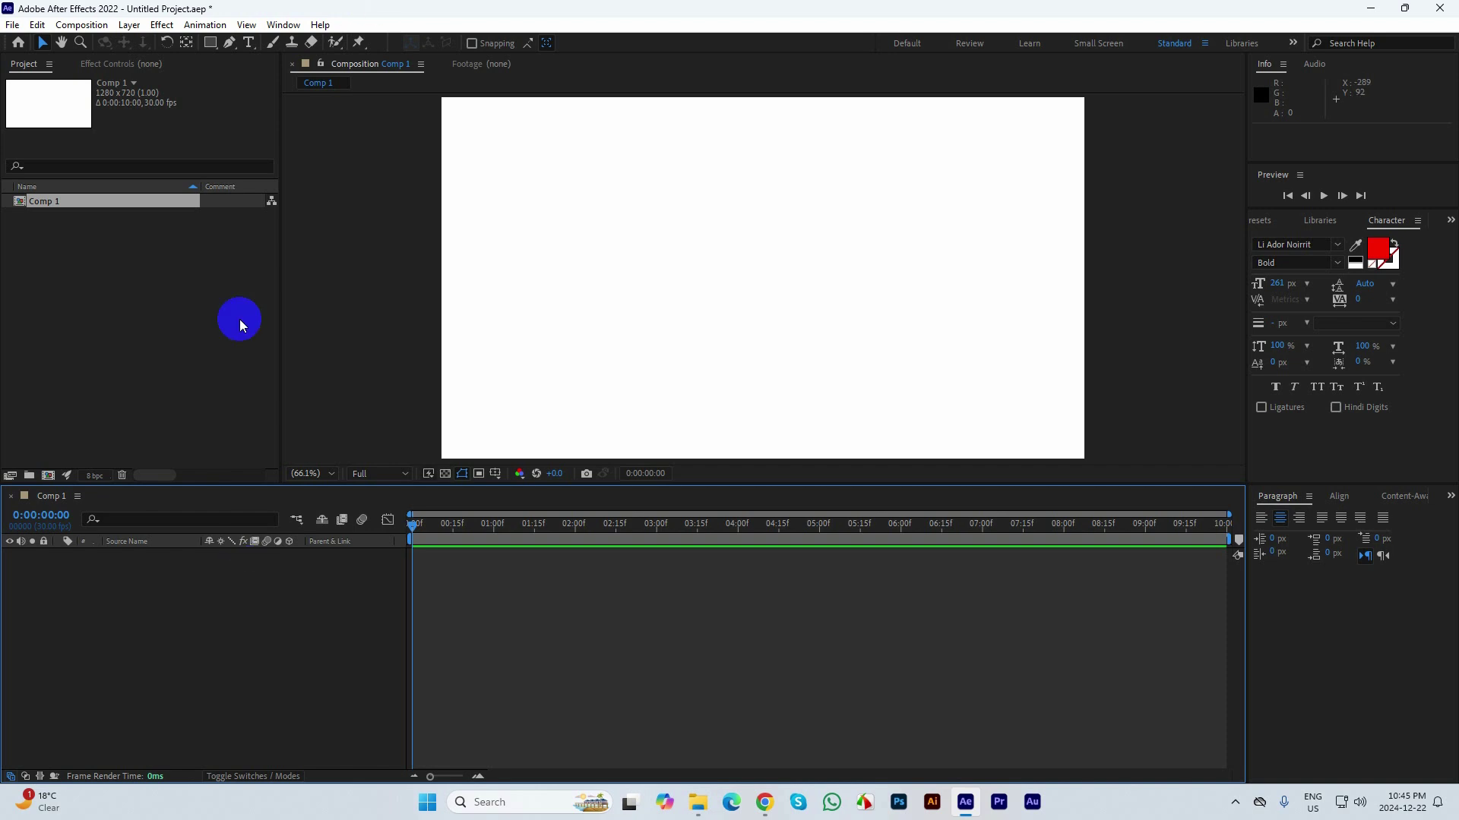
pyautogui.moveTo(211, 42)
pyautogui.mouseDown()
pyautogui.moveTo(267, 92)
pyautogui.moveTo(269, 76)
pyautogui.mouseUp()
pyautogui.moveTo(747, 281); pyautogui.dragTo(756, 290)
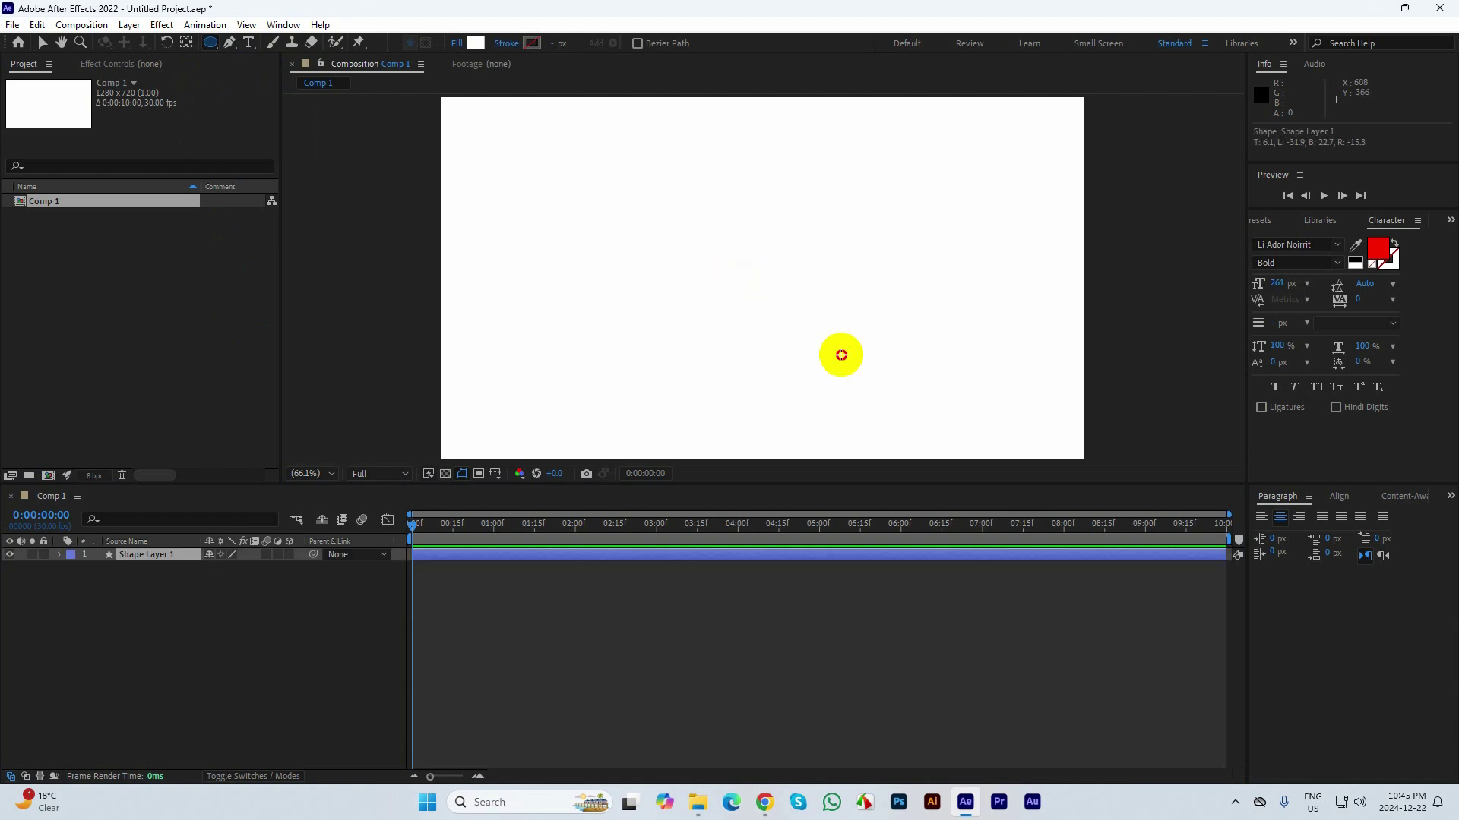
pyautogui.moveTo(841, 355); pyautogui.dragTo(809, 343)
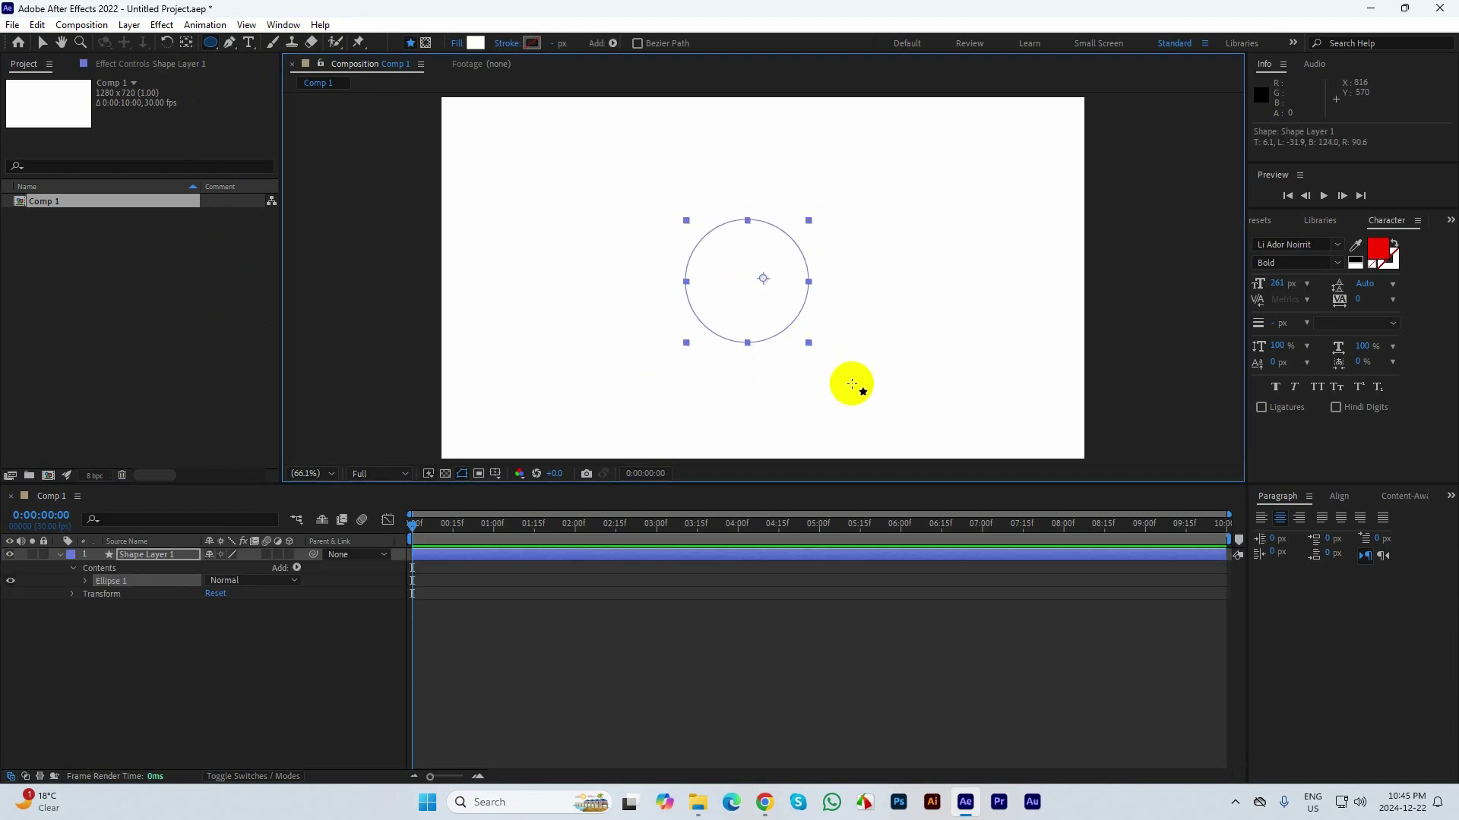
# - Change the circle's fill color to pure red
pyautogui.click(477, 44)
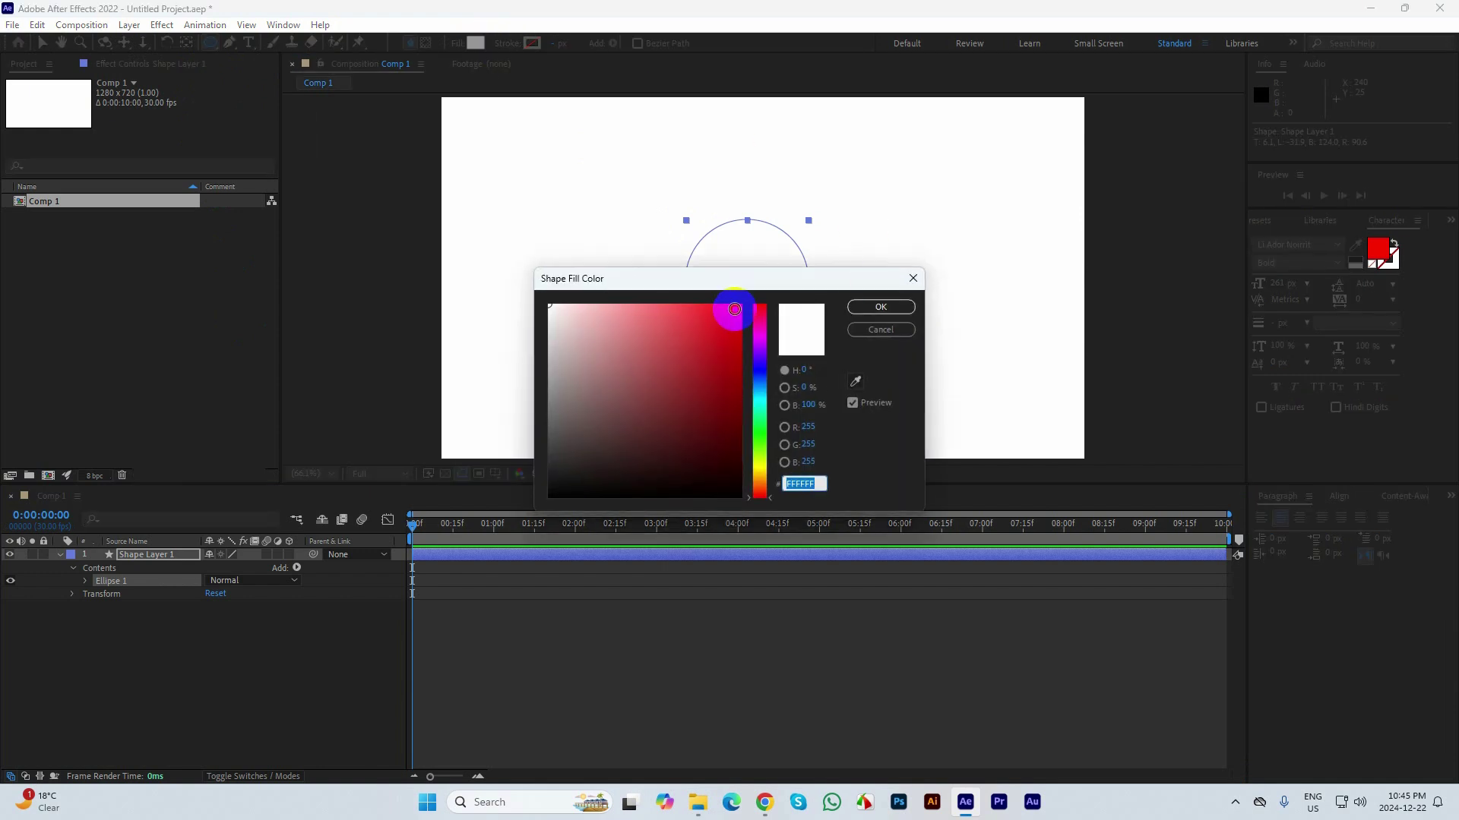
pyautogui.click(740, 305)
pyautogui.click(874, 306)
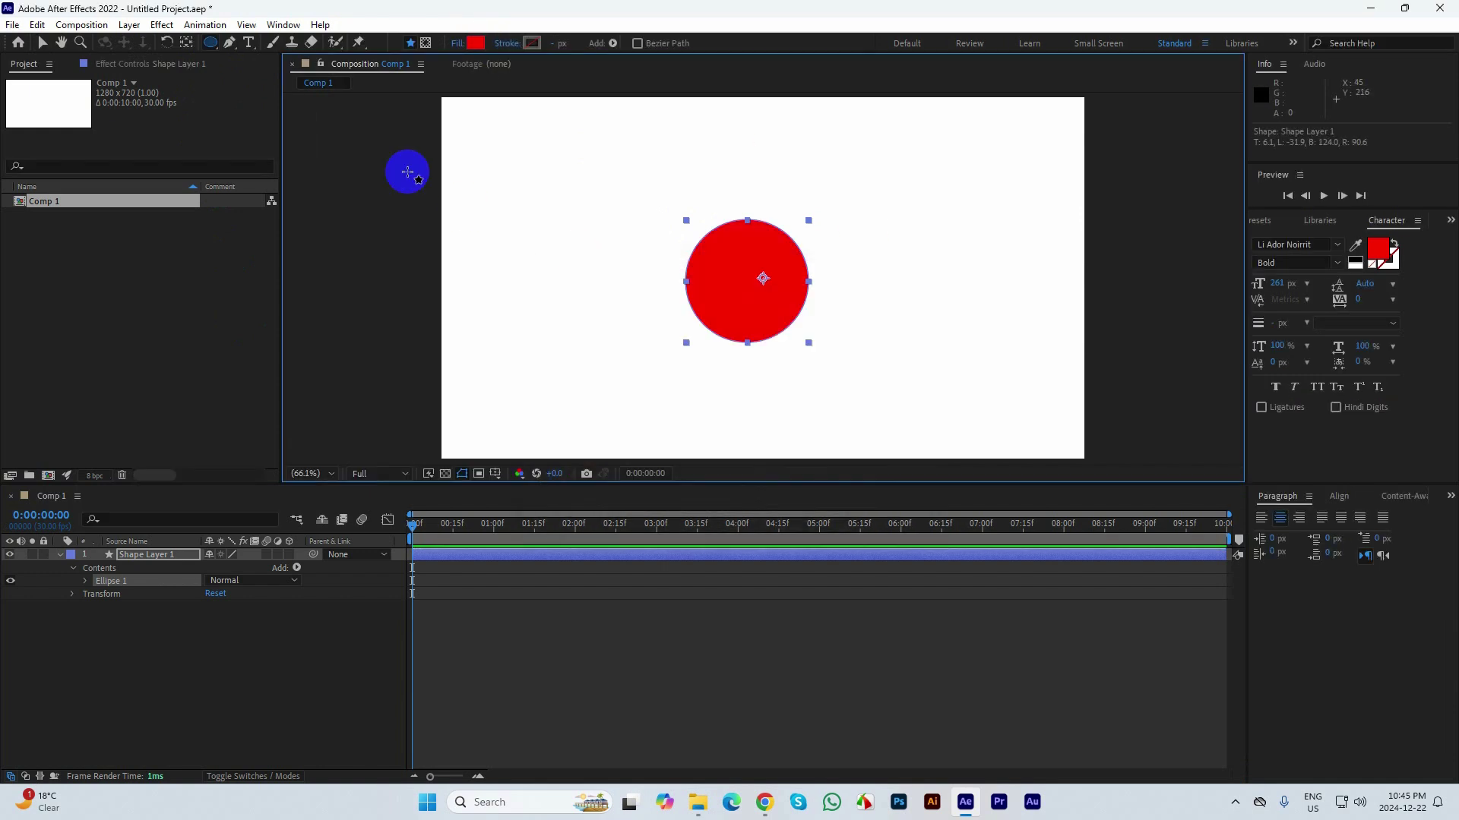
# - Move the red circle slightly so that it sits near the center of the composition, and reselect it
pyautogui.click(42, 44)
pyautogui.moveTo(782, 271); pyautogui.dragTo(796, 260)
pyautogui.click(923, 282)
pyautogui.click(801, 246)
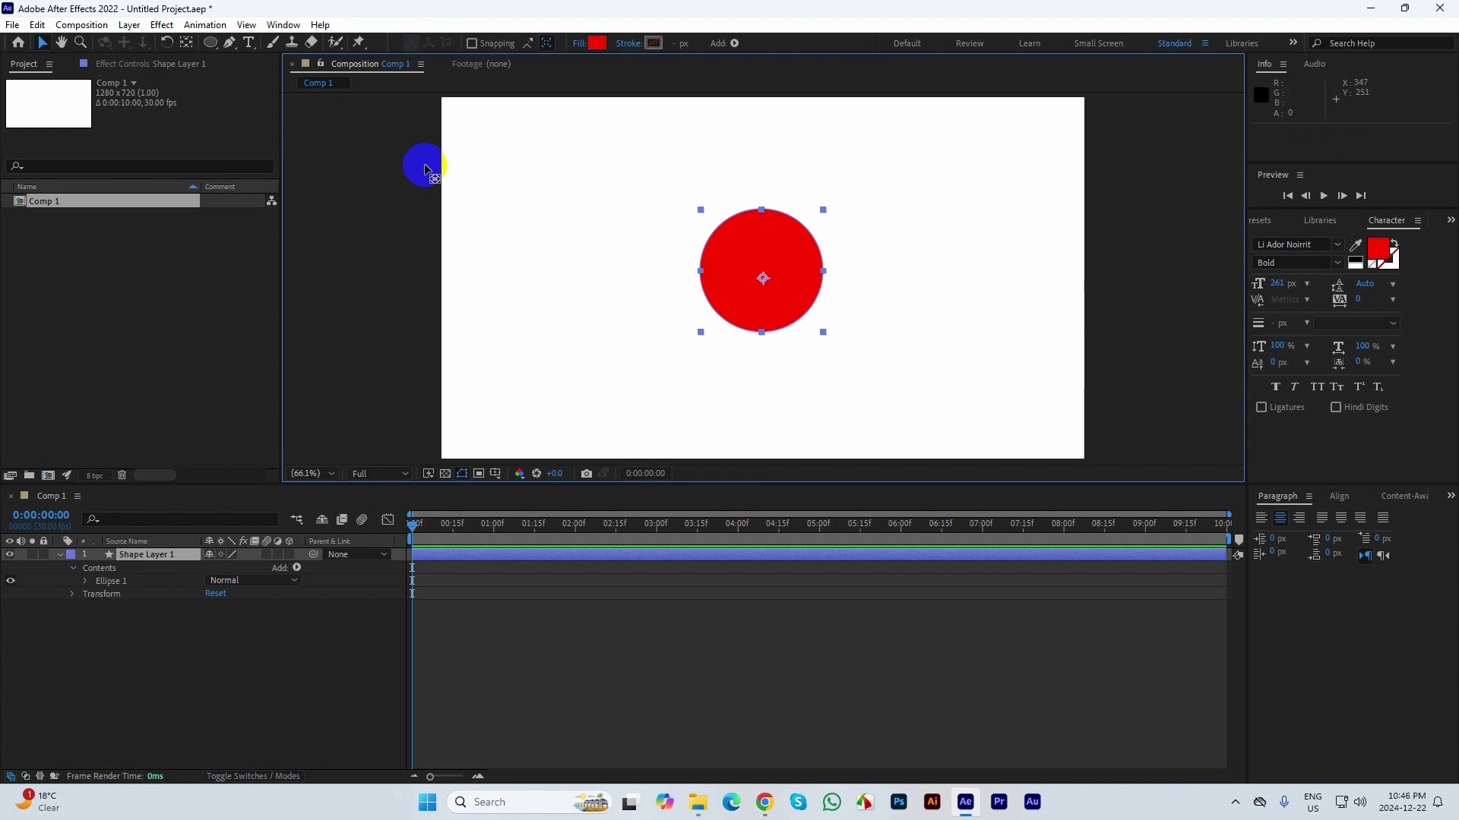
# - Move the layer's anchor point to the center of the red circle with the Pan Behind tool and reselect the circle
pyautogui.press('y')
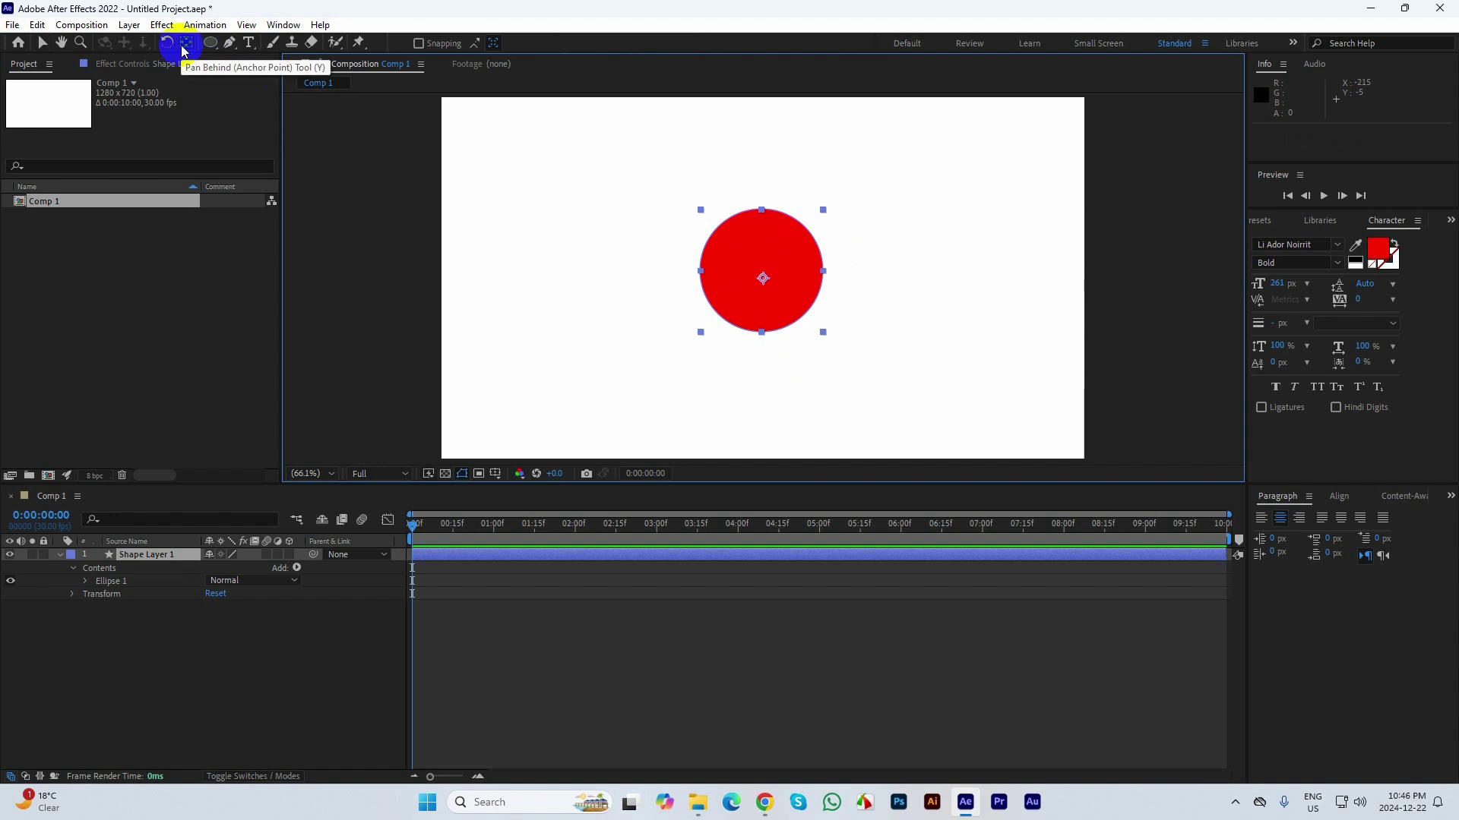
pyautogui.moveTo(764, 280); pyautogui.dragTo(761, 270)
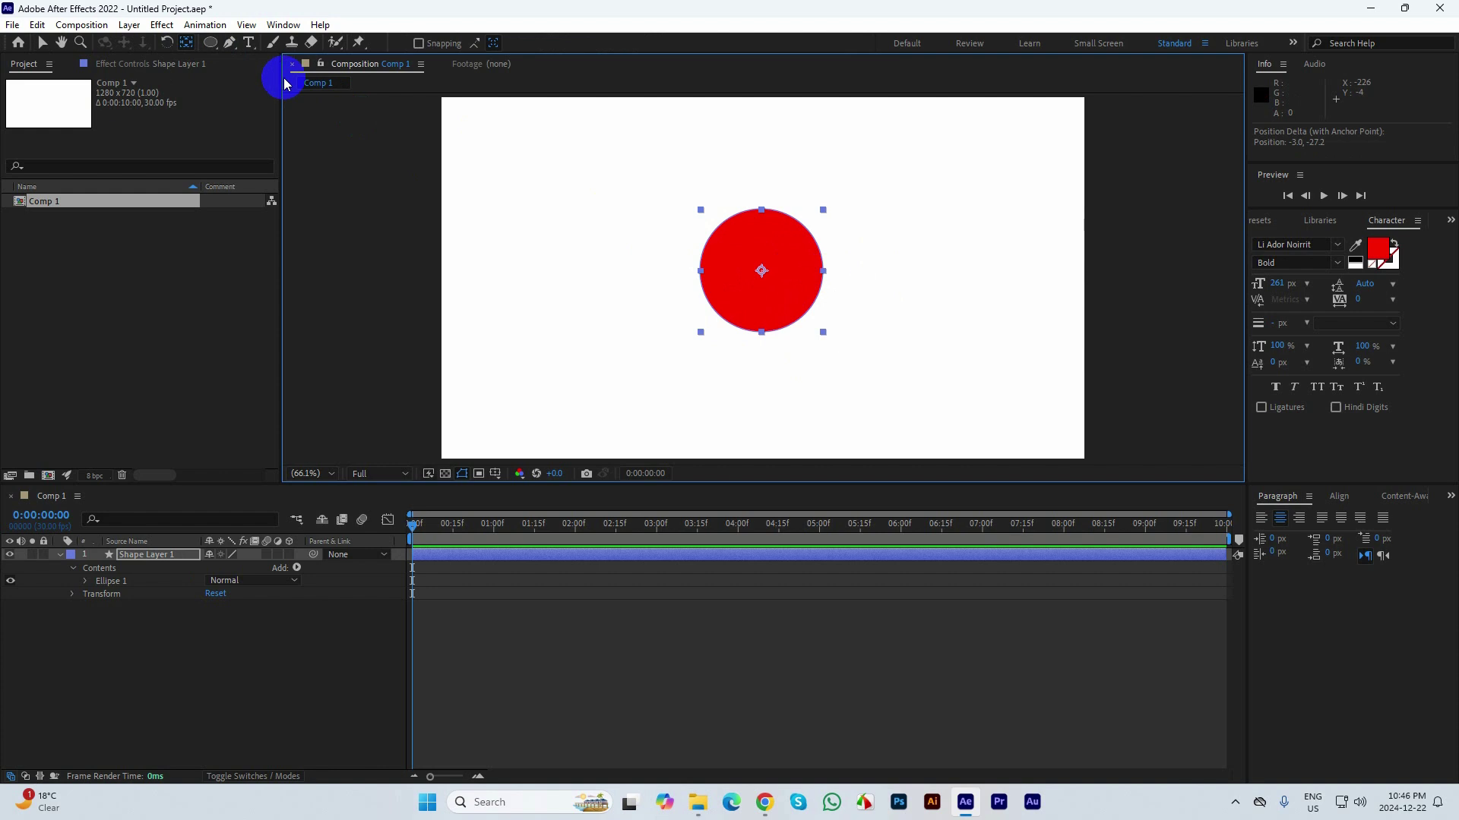
pyautogui.click(185, 46)
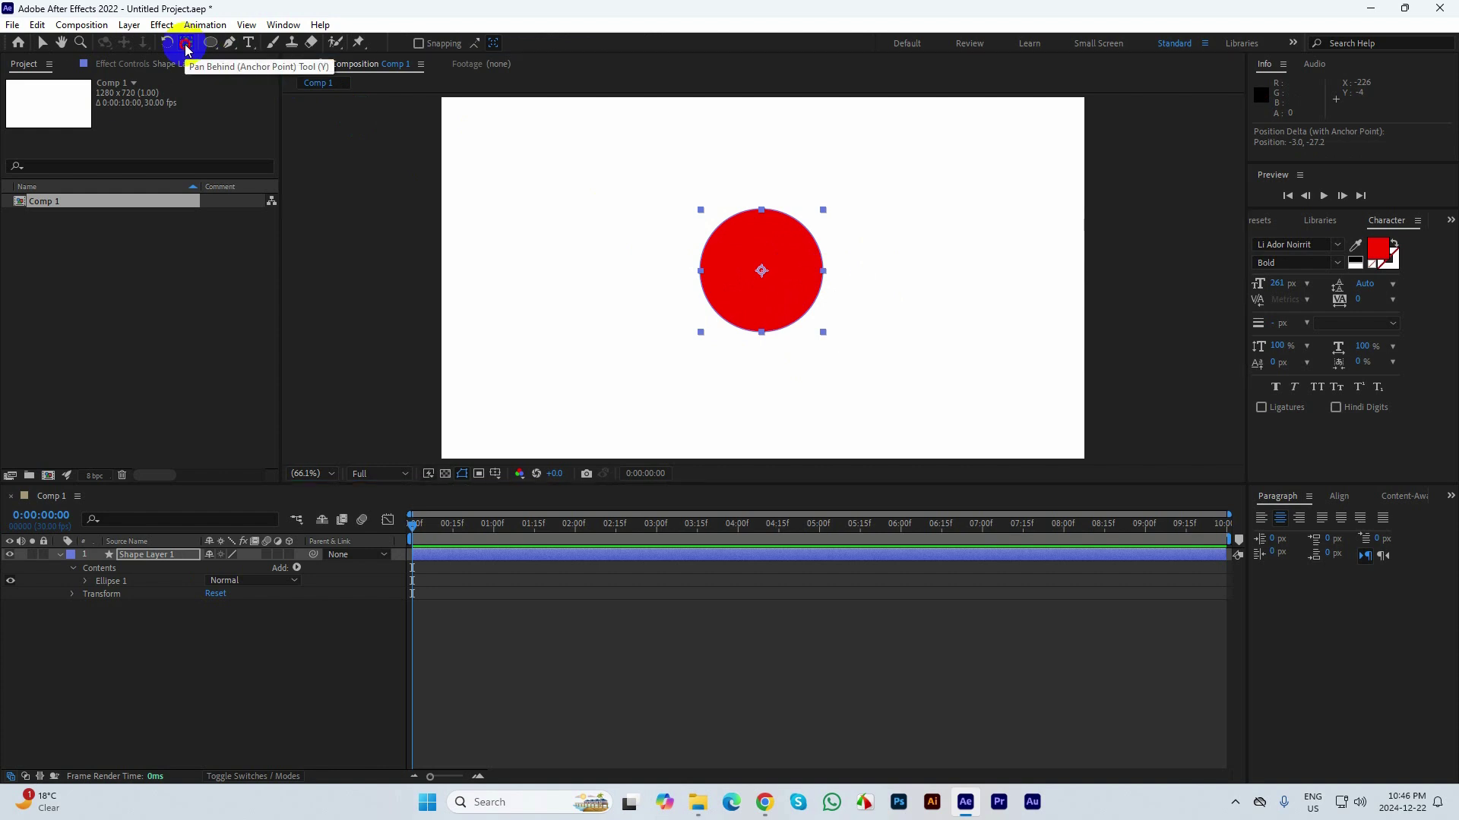
pyautogui.click(43, 43)
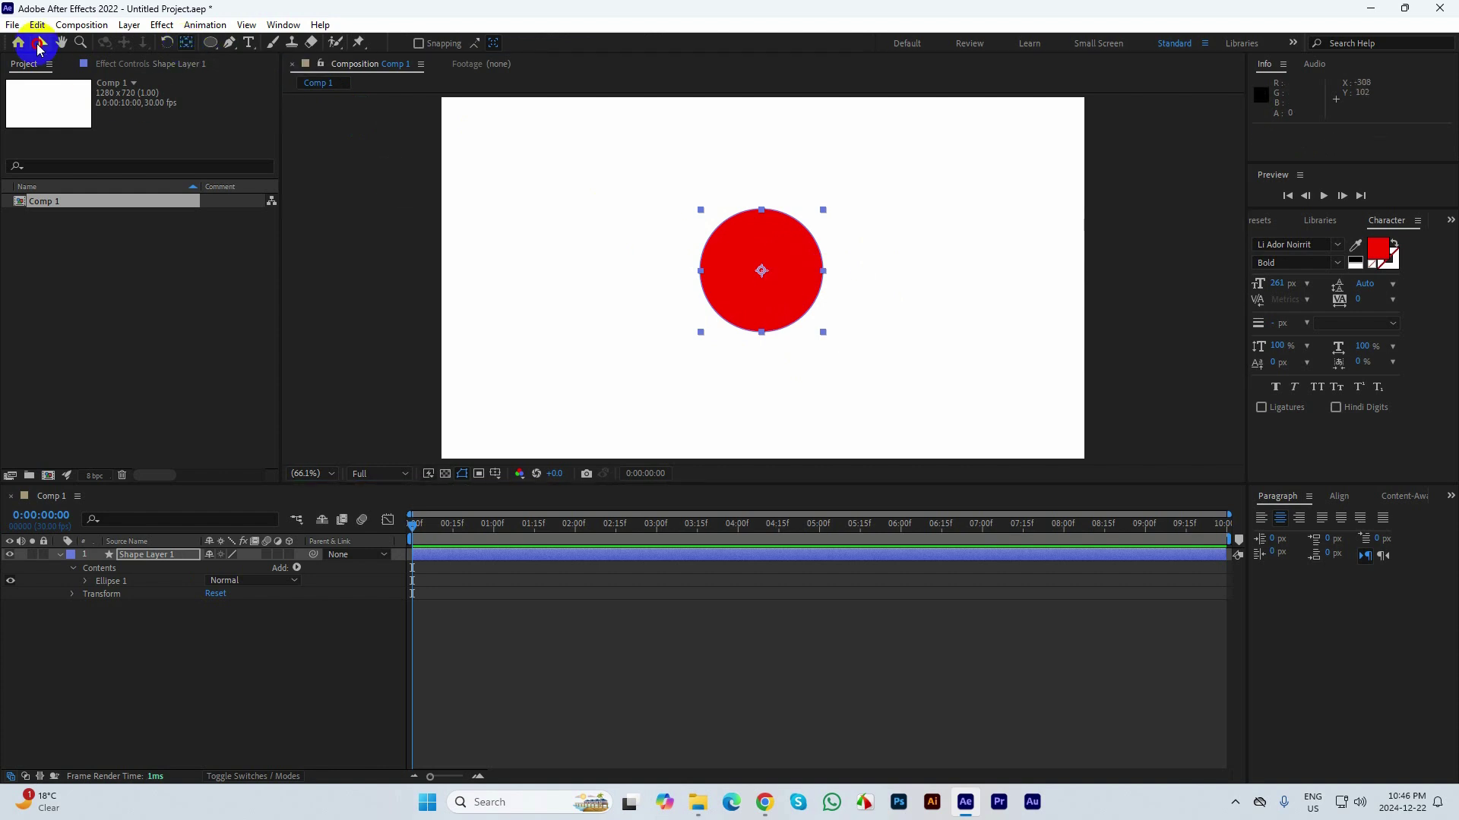
pyautogui.click(980, 283)
pyautogui.click(794, 255)
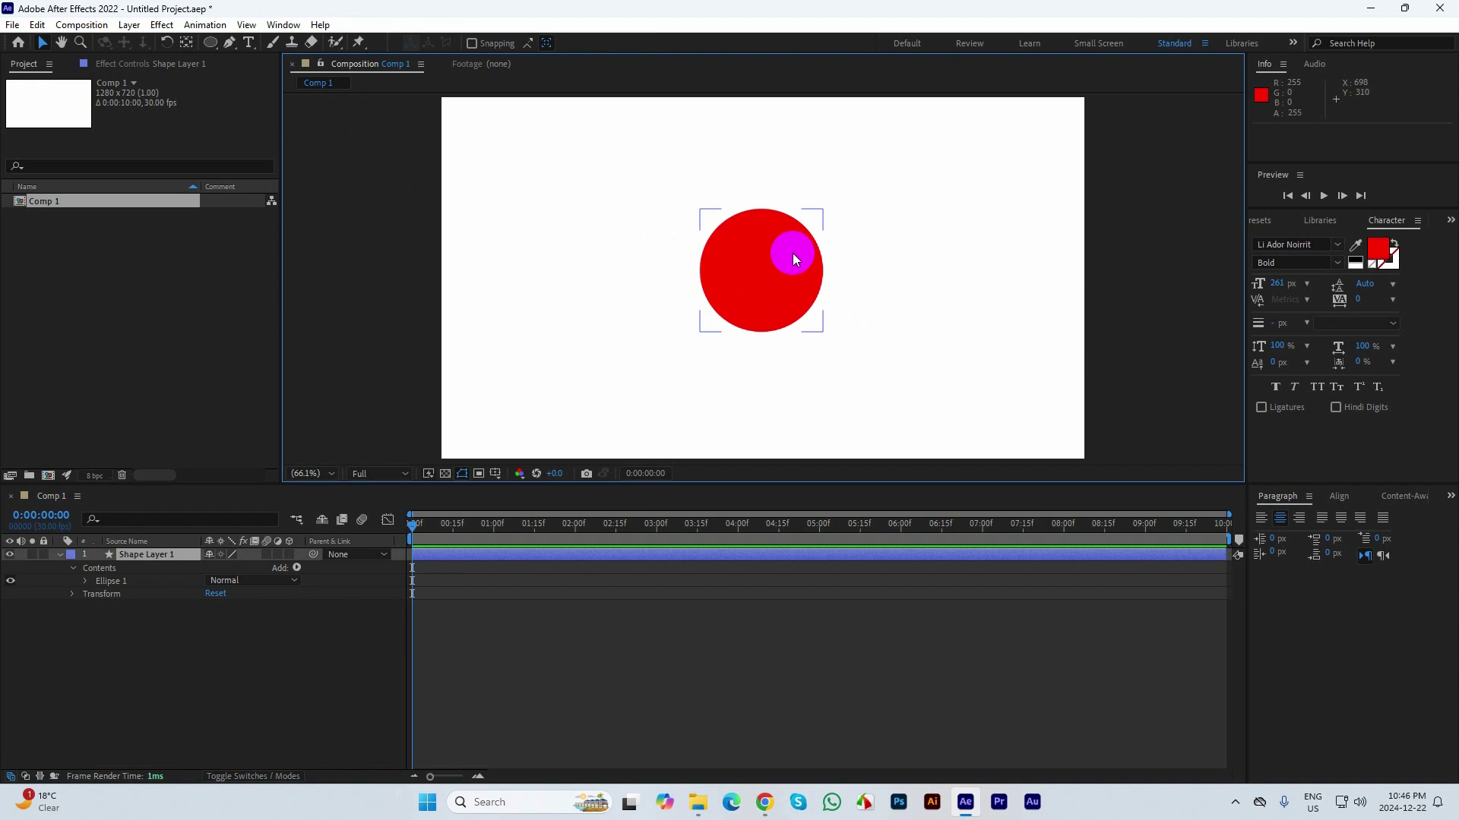
# - Collapse the Contents group of Shape Layer 1 and expand its Transform properties
pyautogui.click(61, 556)
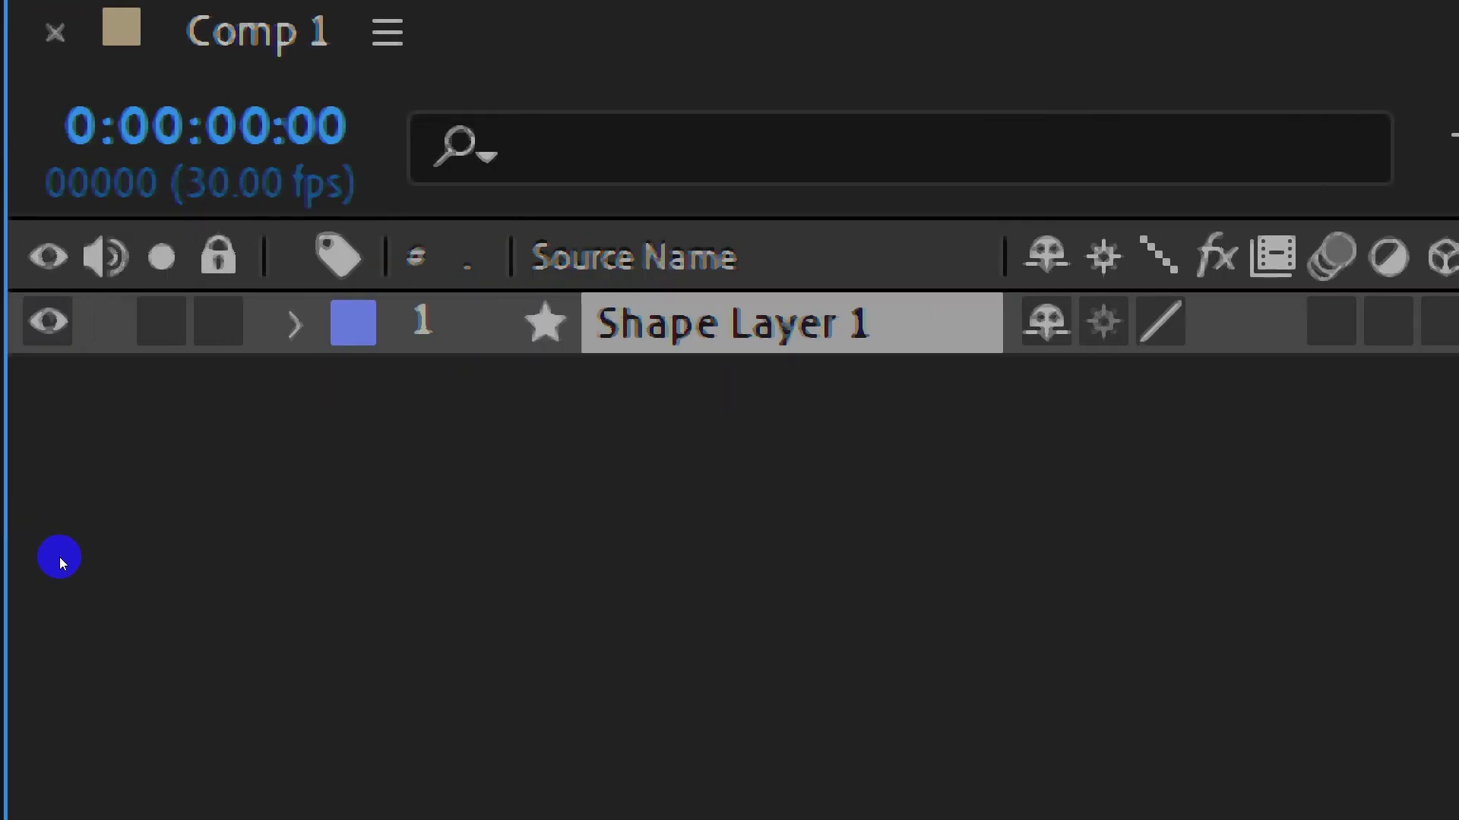
pyautogui.click(295, 324)
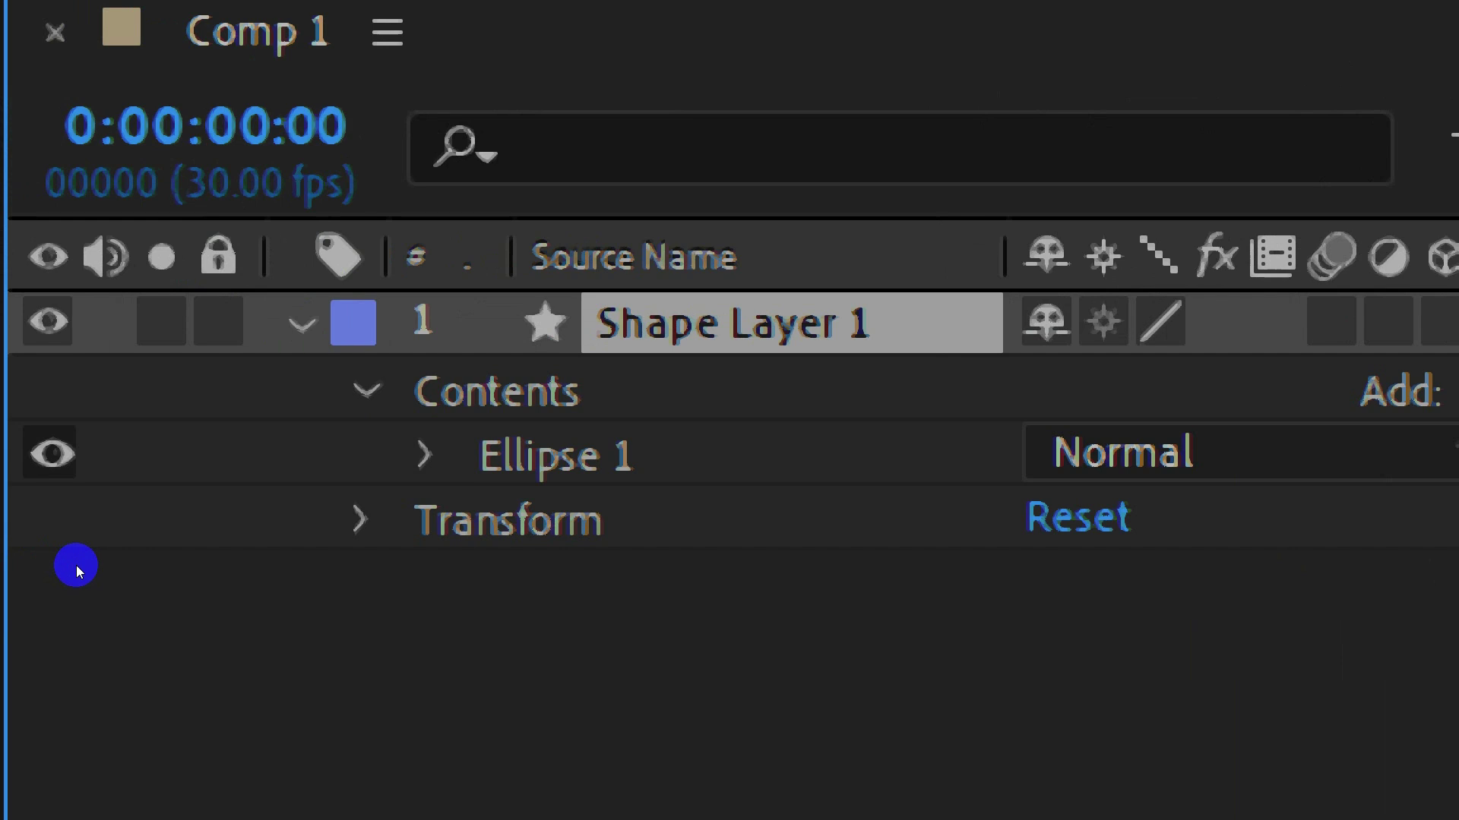
pyautogui.click(366, 391)
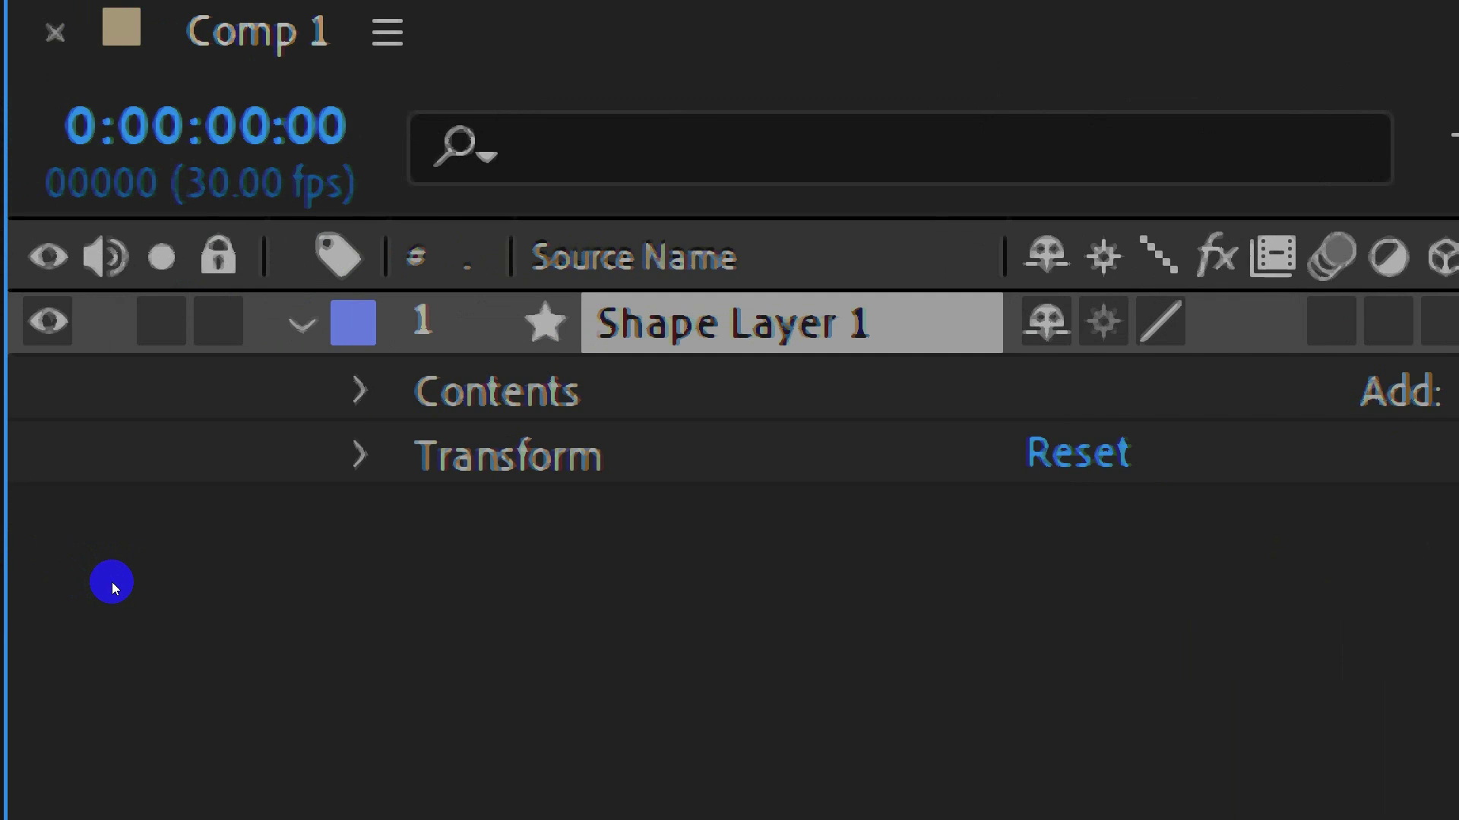
pyautogui.click(532, 456)
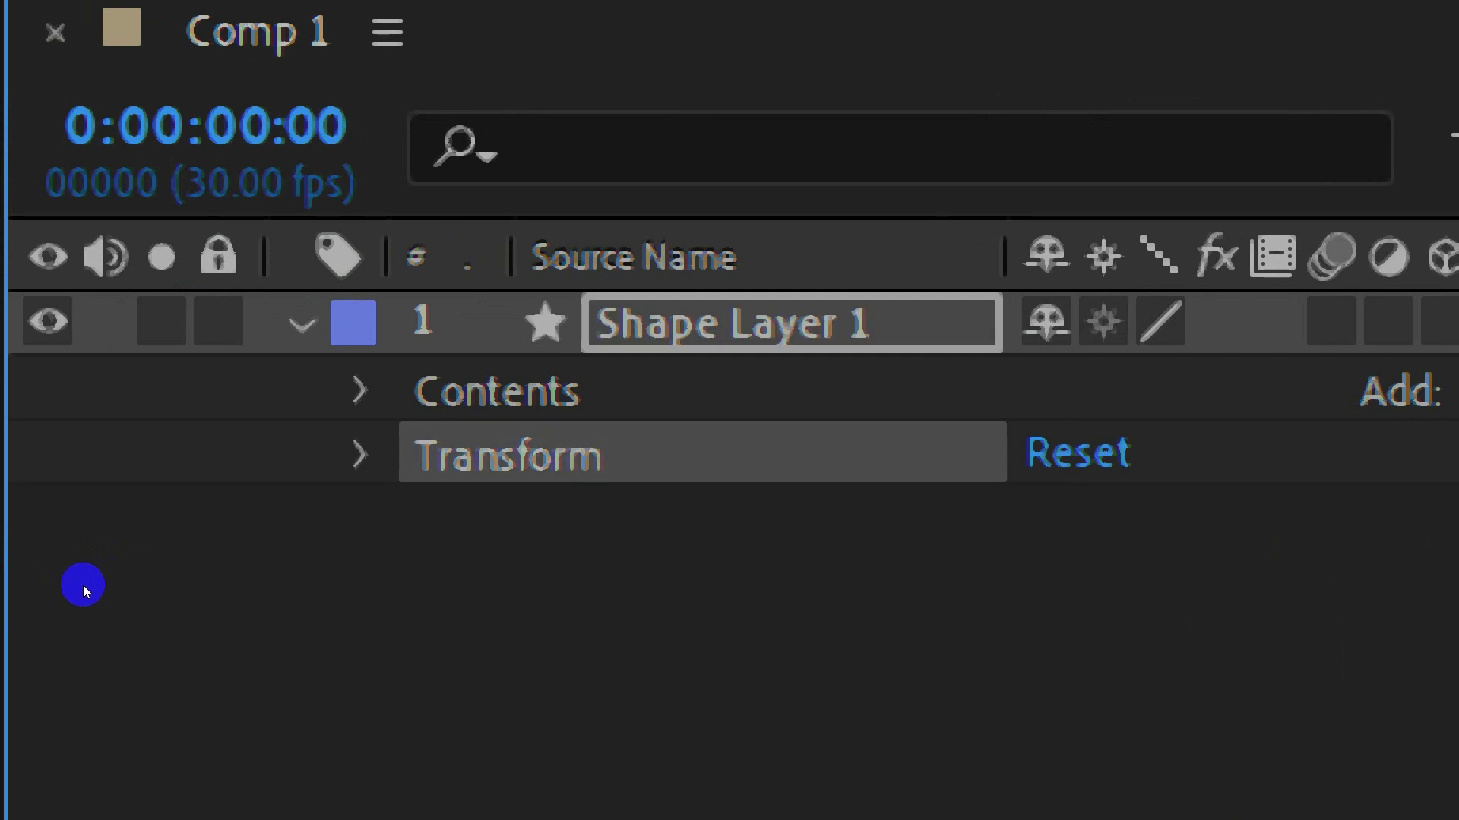
pyautogui.click(359, 455)
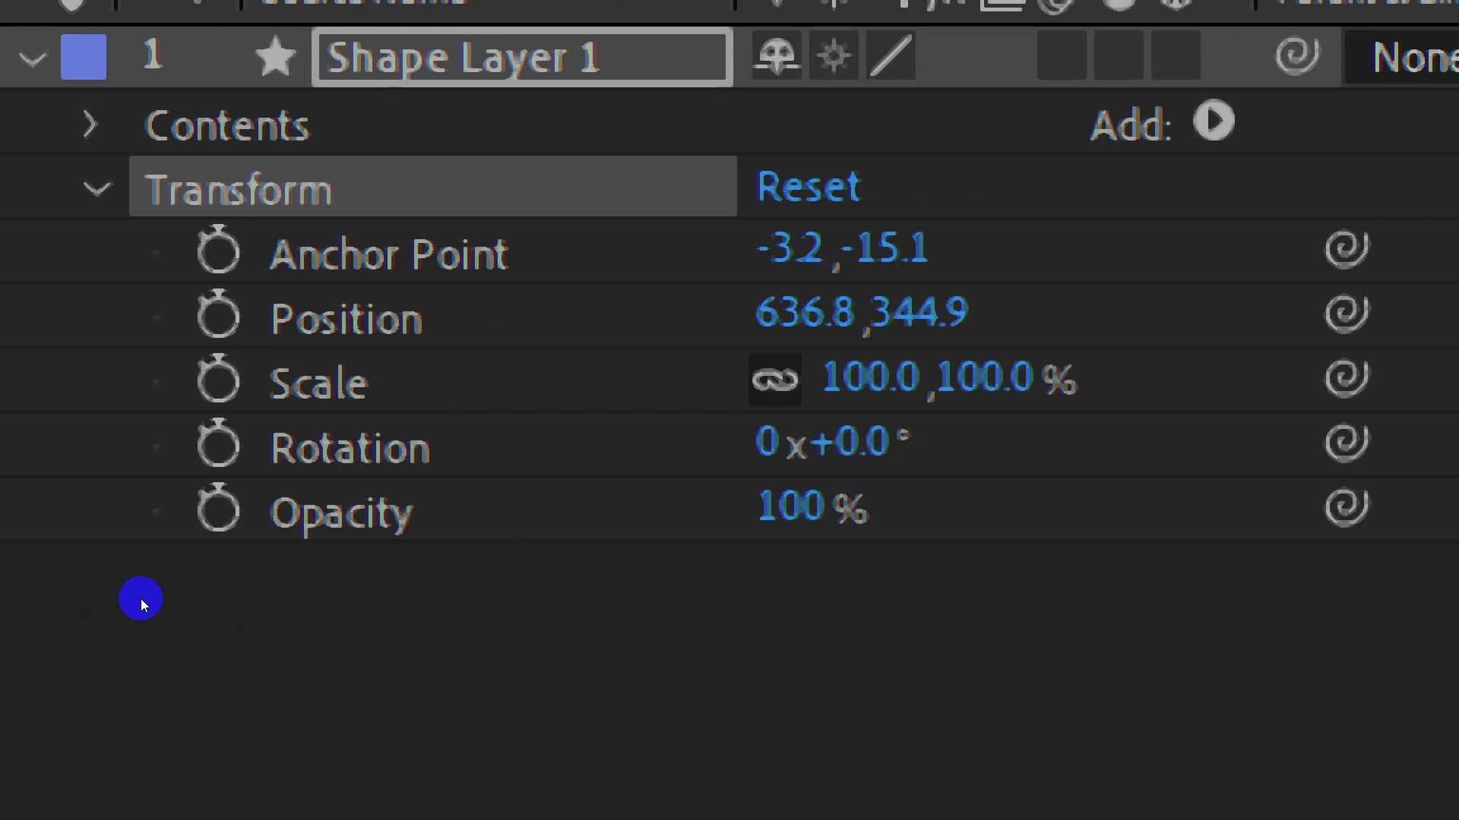
# - Examine Shape Layer 1's Anchor Point, Position, Scale, Rotation and Opacity properties one at a time, going through the set twice
pyautogui.press('a')
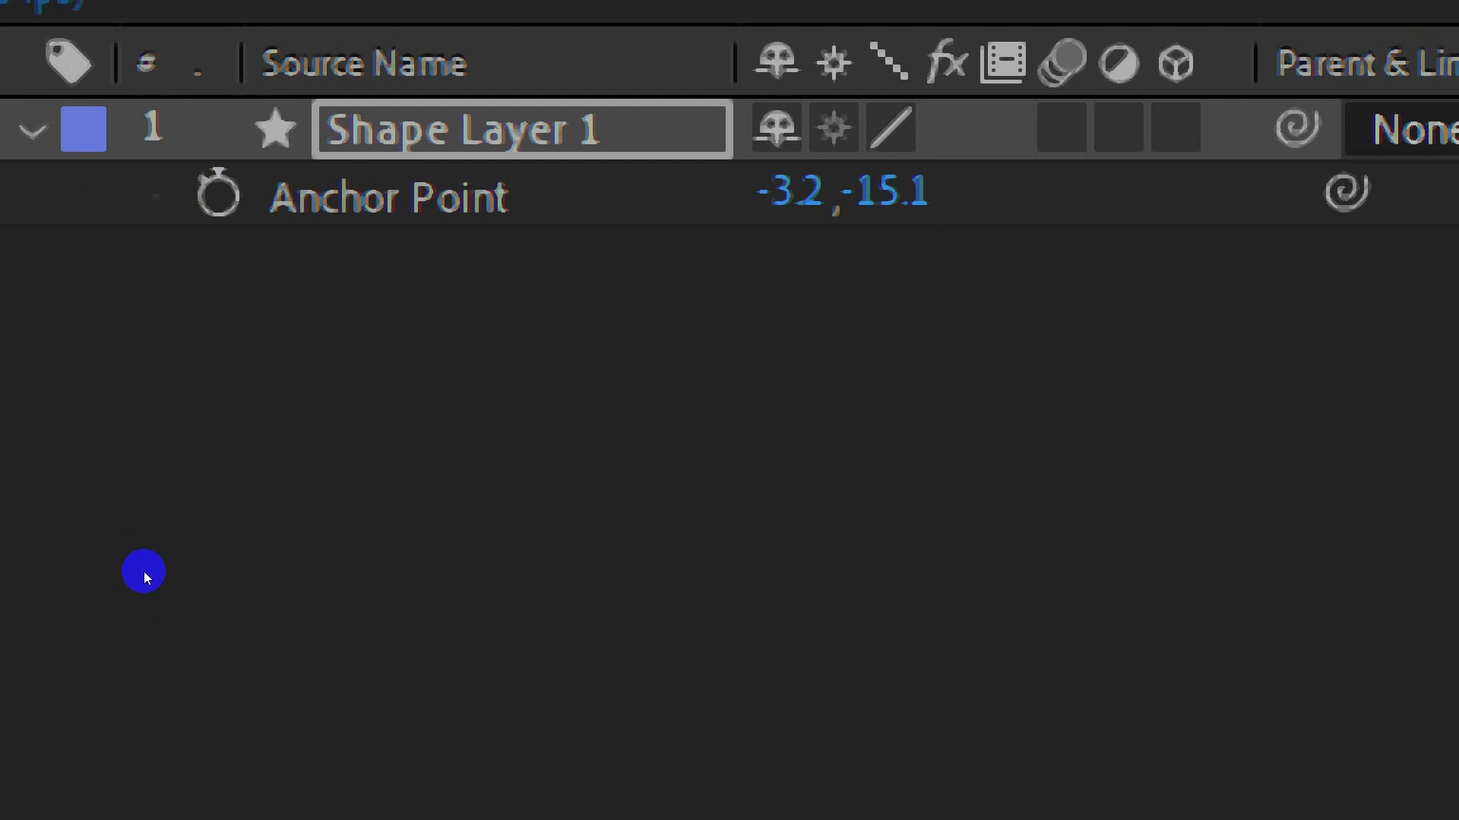
pyautogui.press('p')
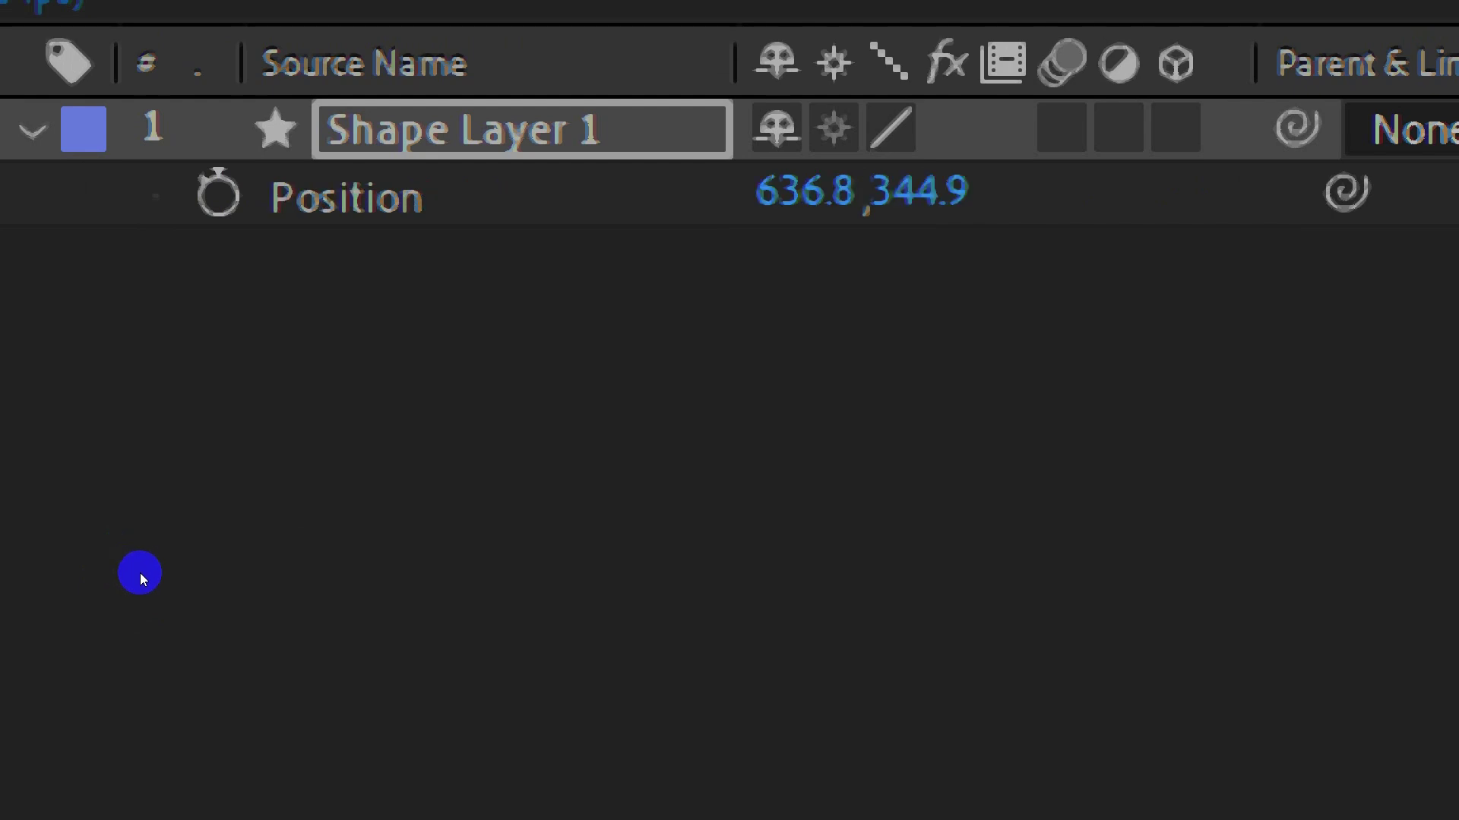
pyautogui.press('s')
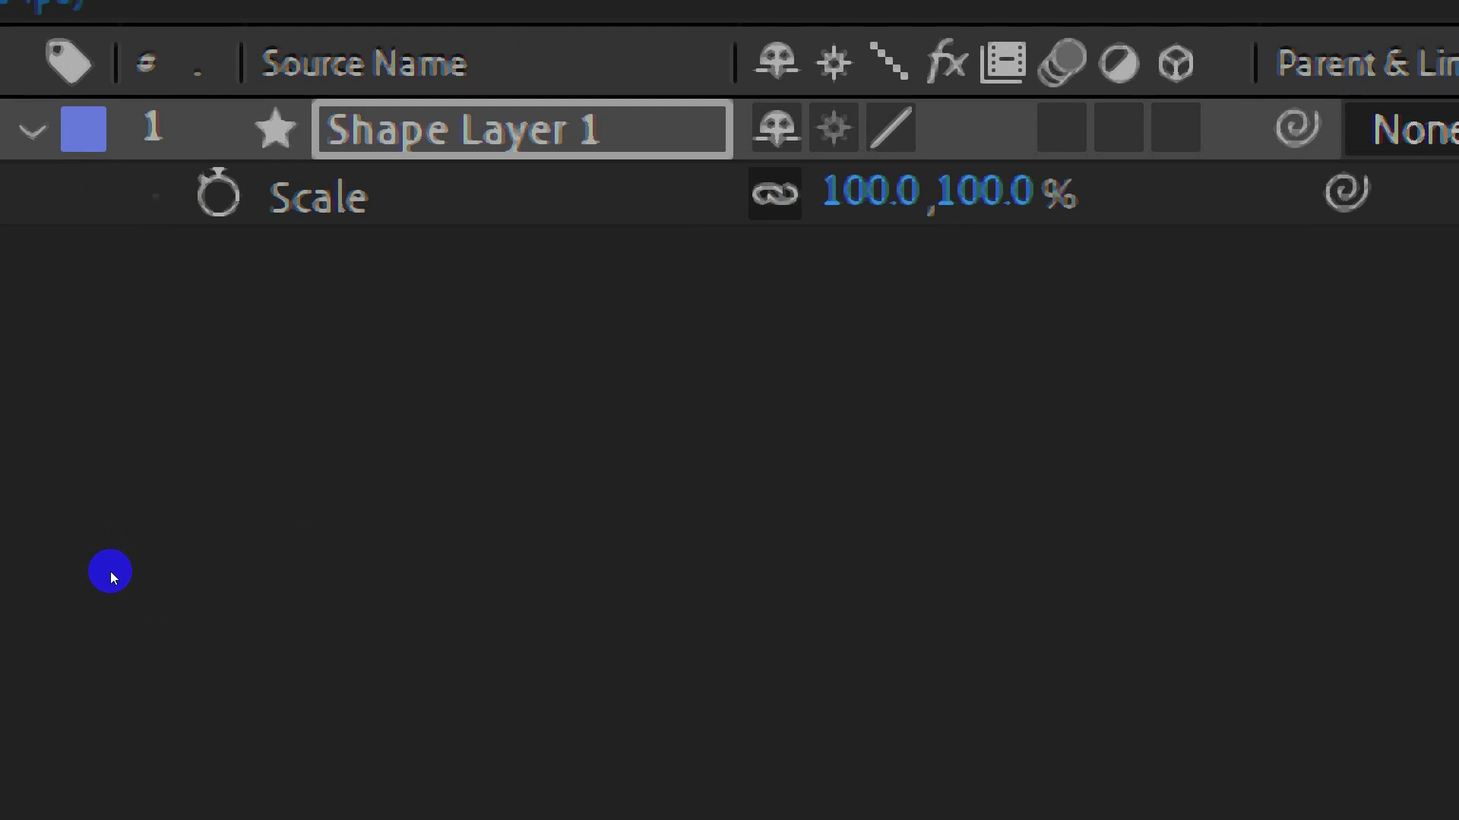
pyautogui.press('r')
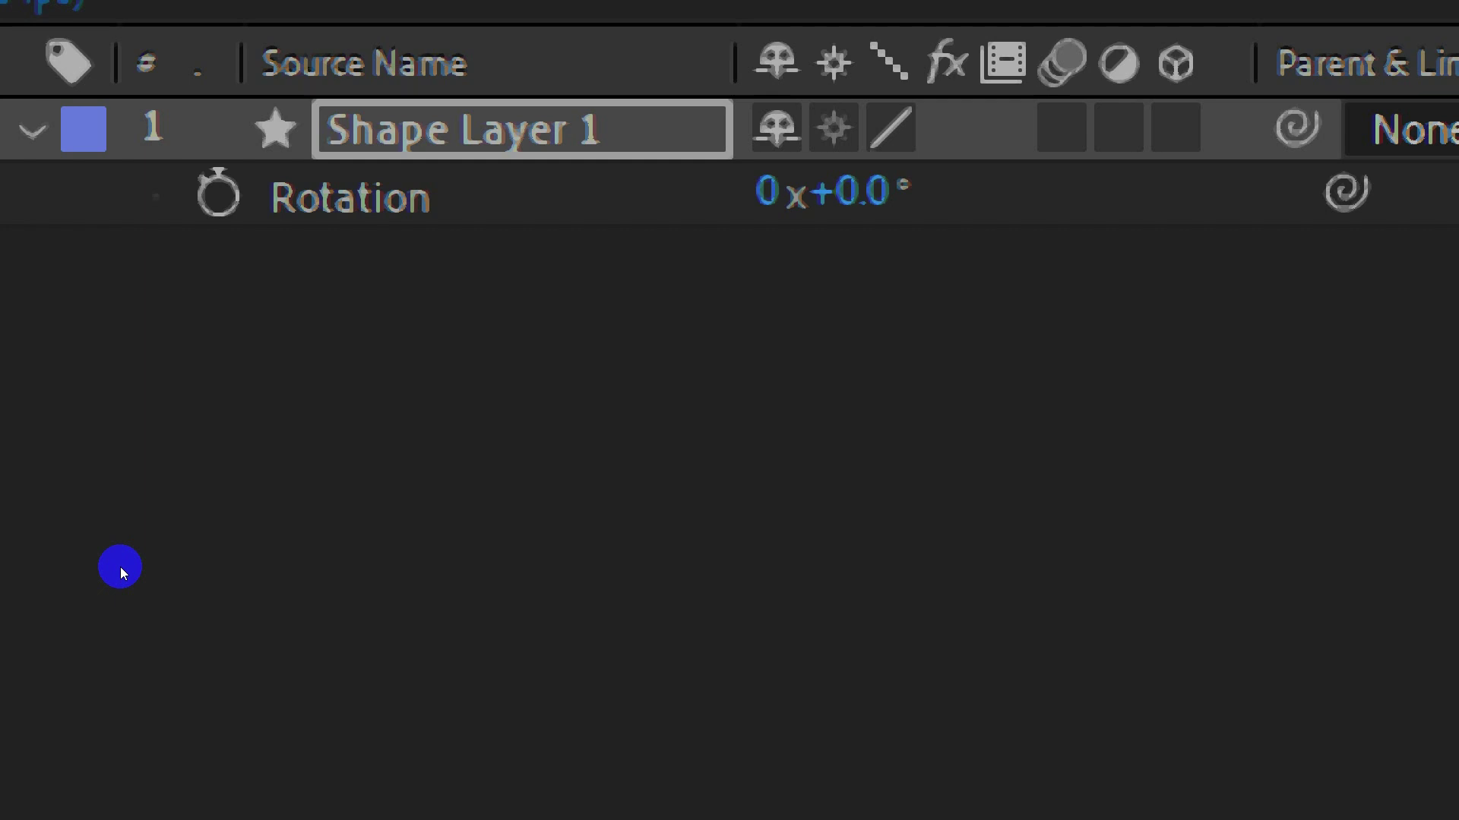
pyautogui.press('t')
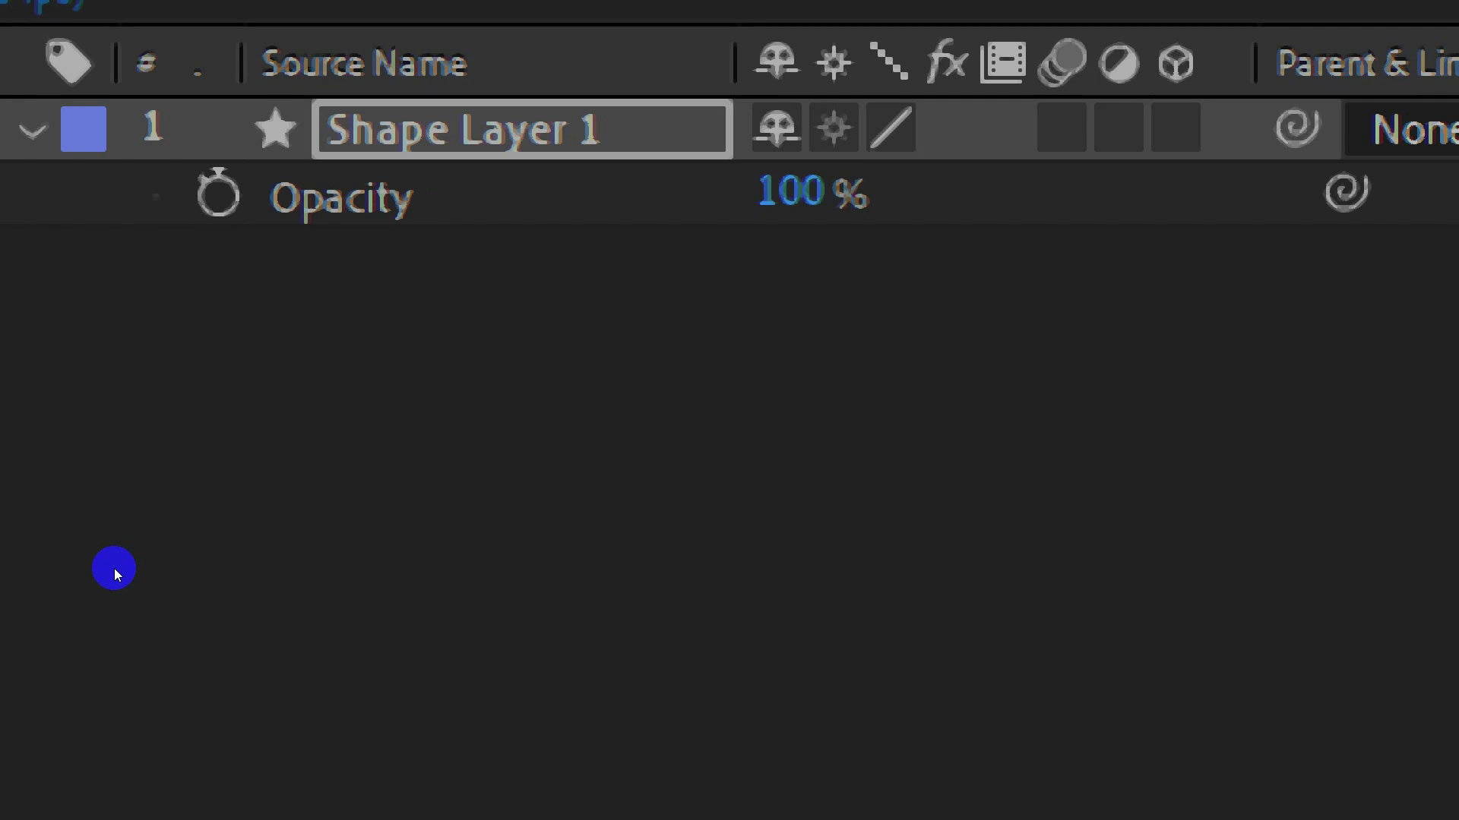
pyautogui.press('a')
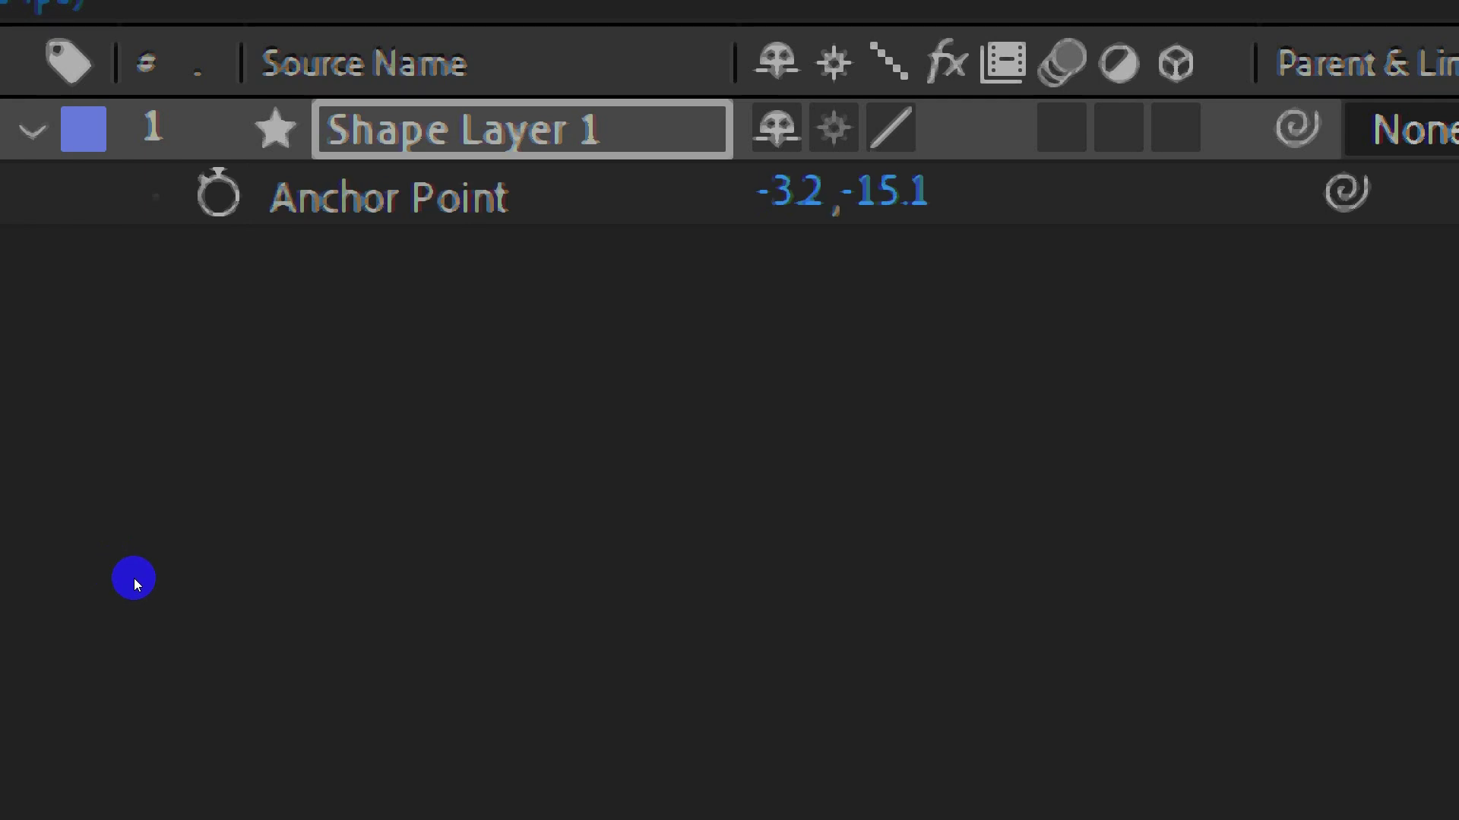
pyautogui.press('p')
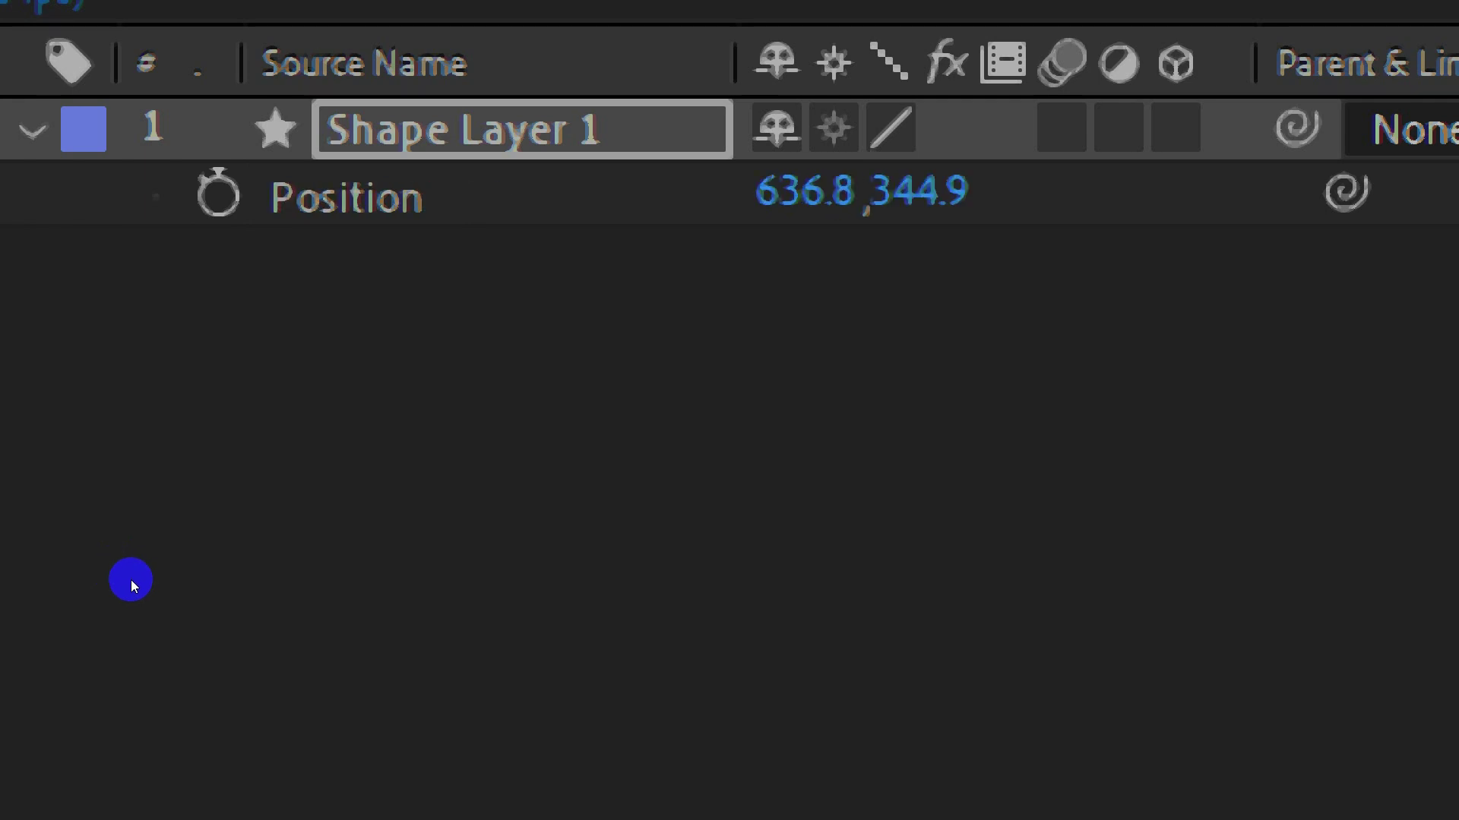
pyautogui.press('s')
pyautogui.press('r')
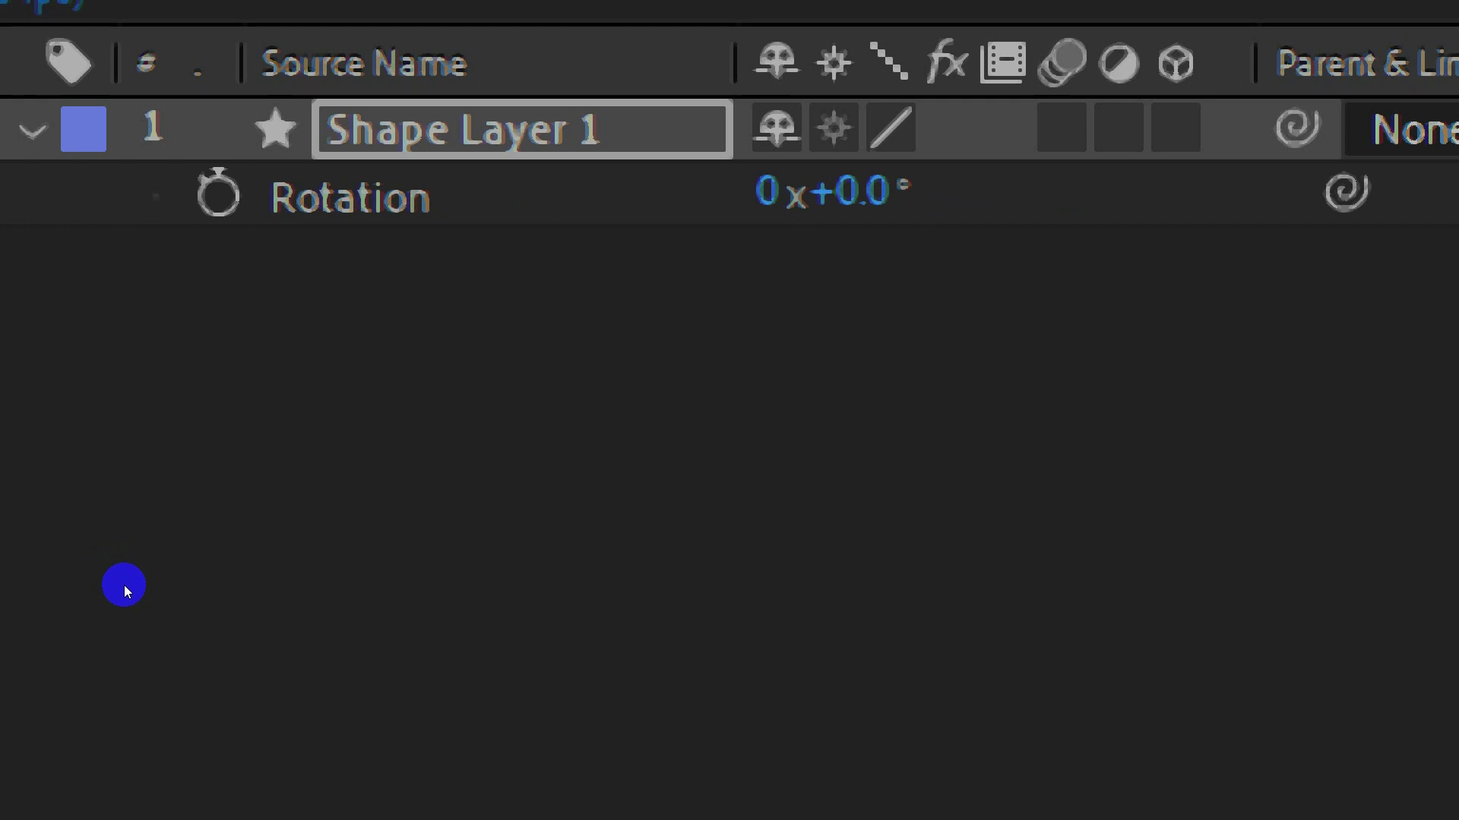
pyautogui.press('t')
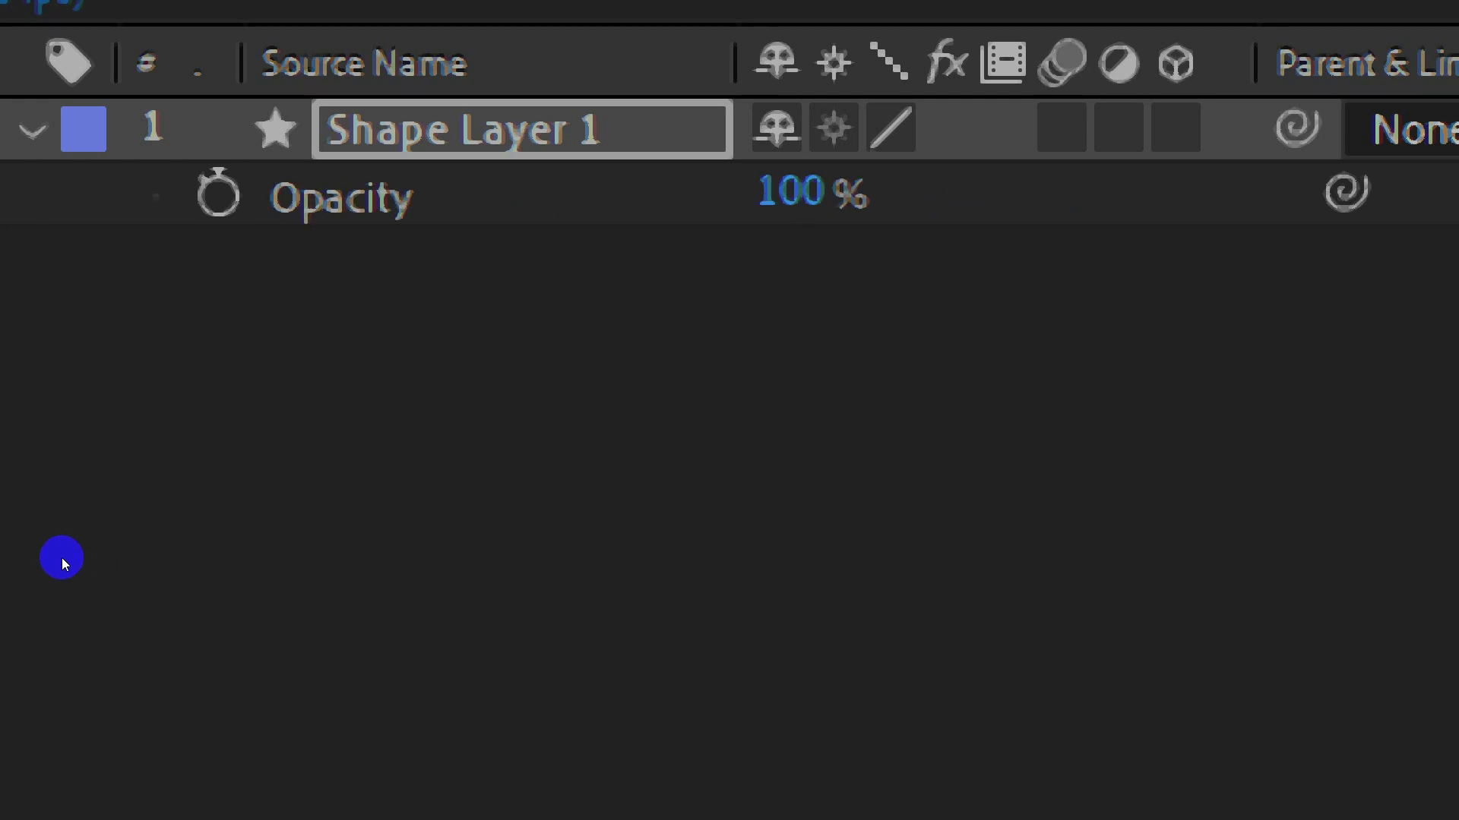
# - Display all Transform properties of Shape Layer 1 again and select the layer itself
pyautogui.click(61, 558)
pyautogui.click(61, 558)
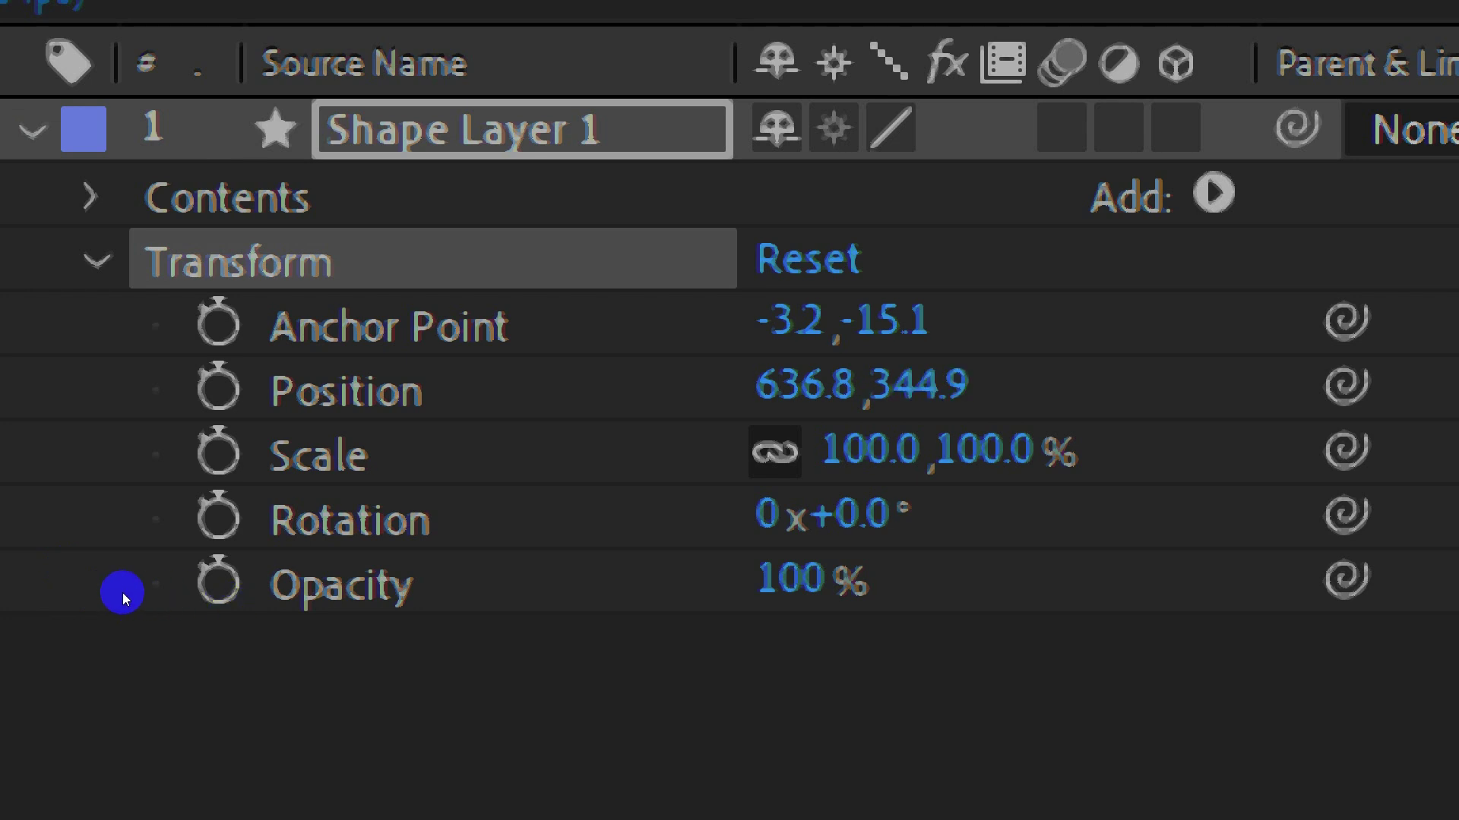
pyautogui.click(139, 517)
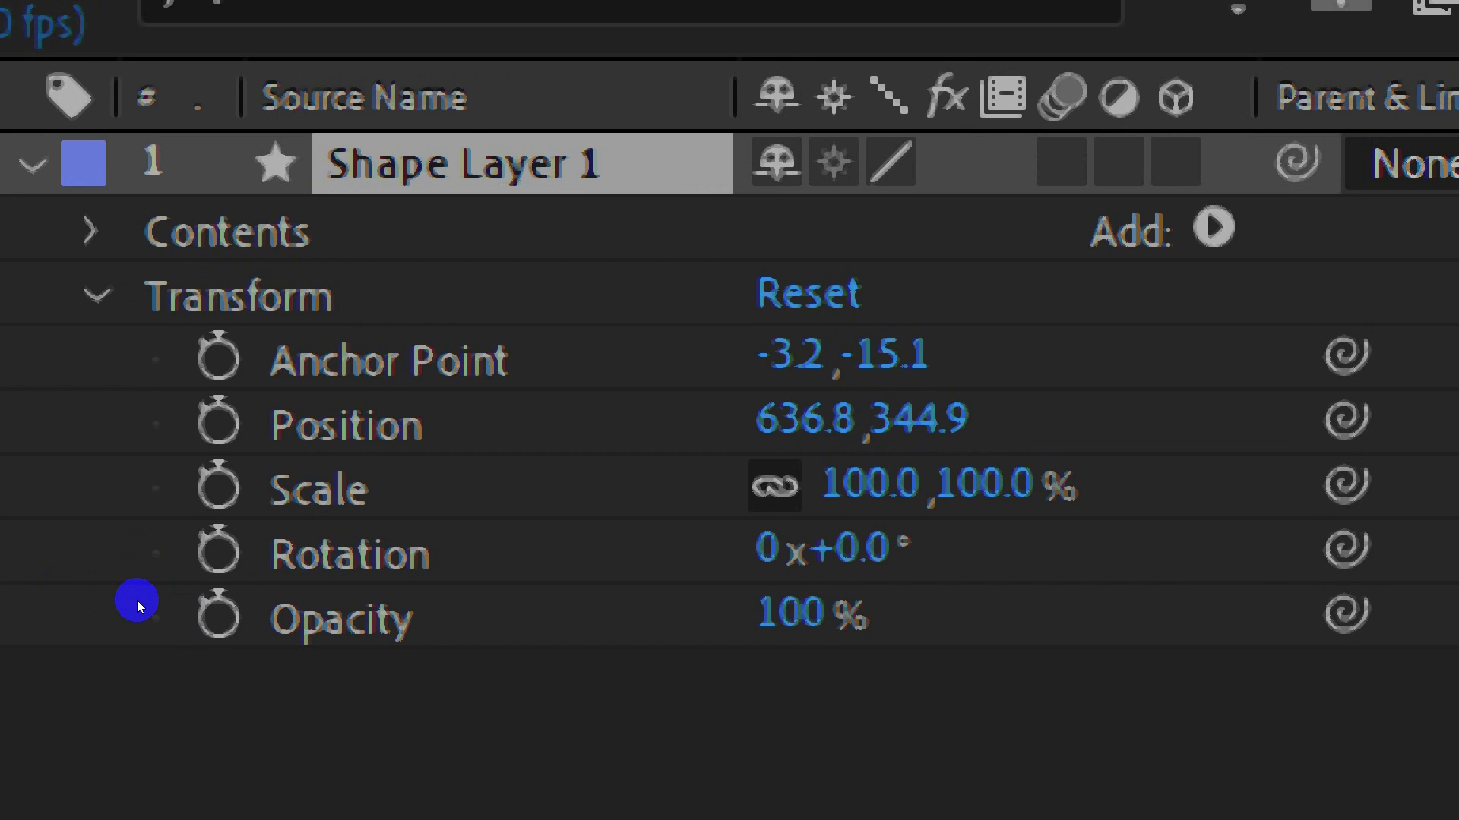
# - Show only Shape Layer 1's Position property, hide it, and show only its Scale property
pyautogui.press('p')
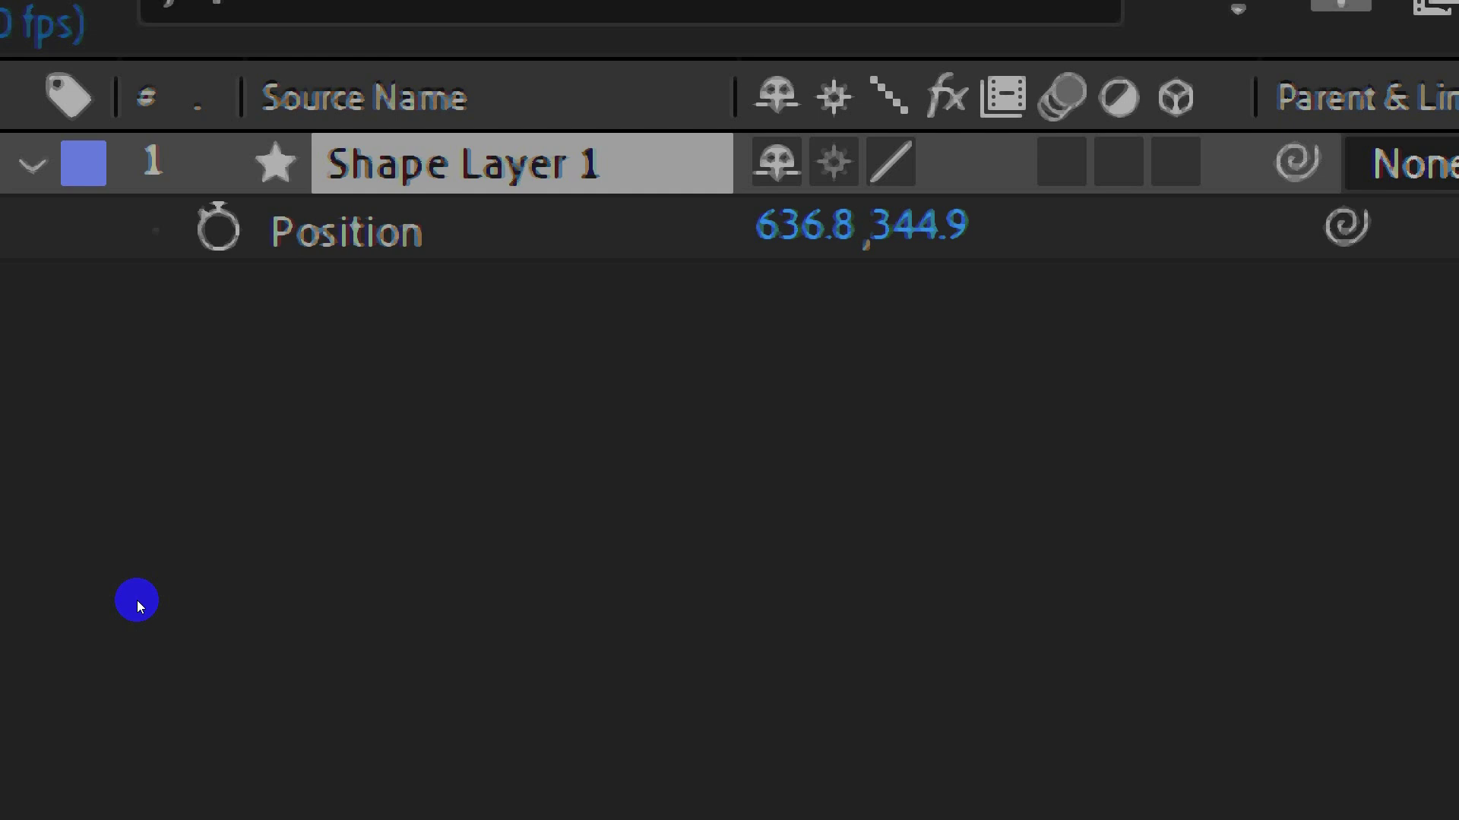
pyautogui.press('p')
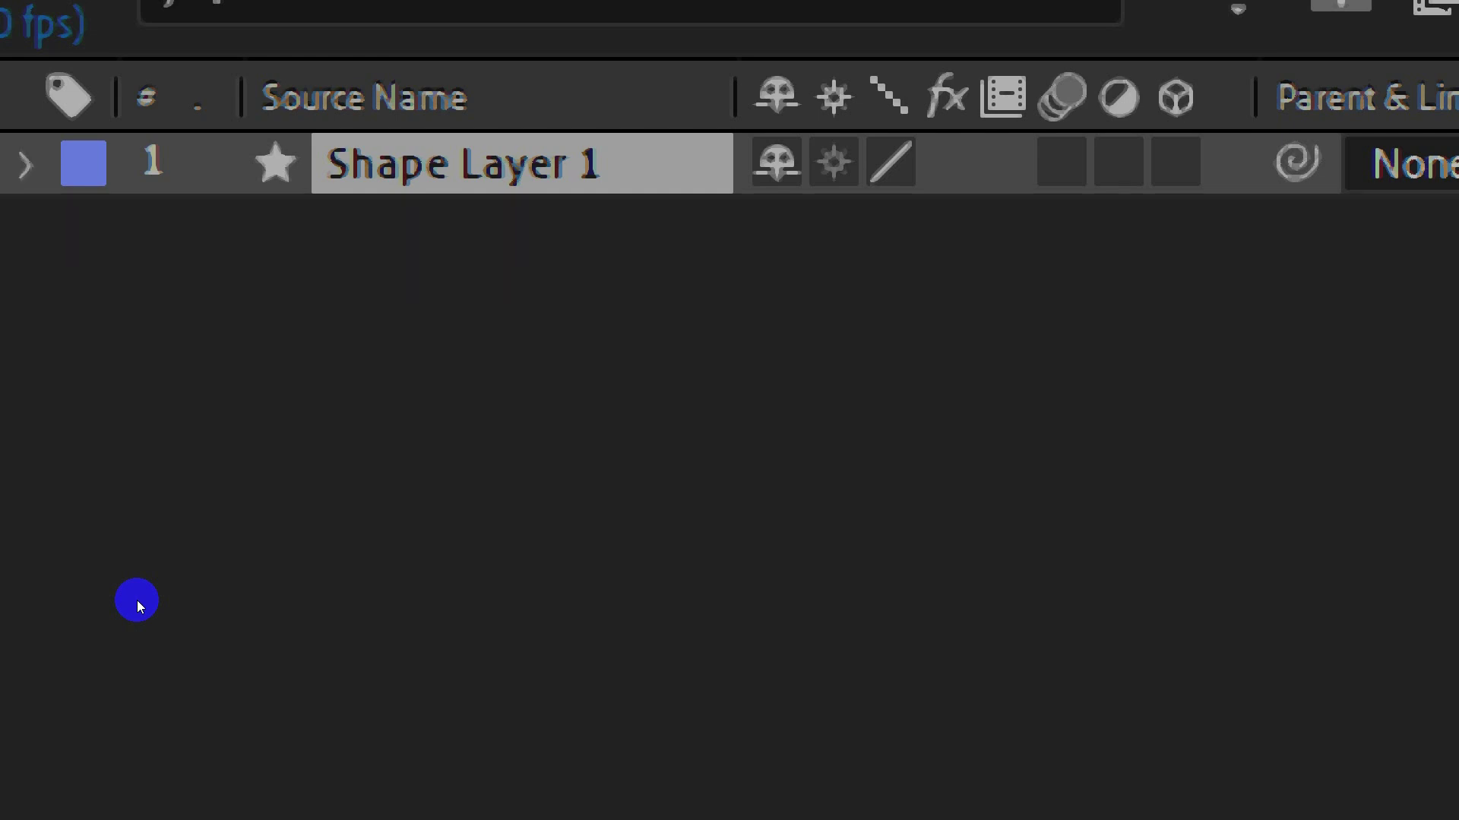
pyautogui.press('s')
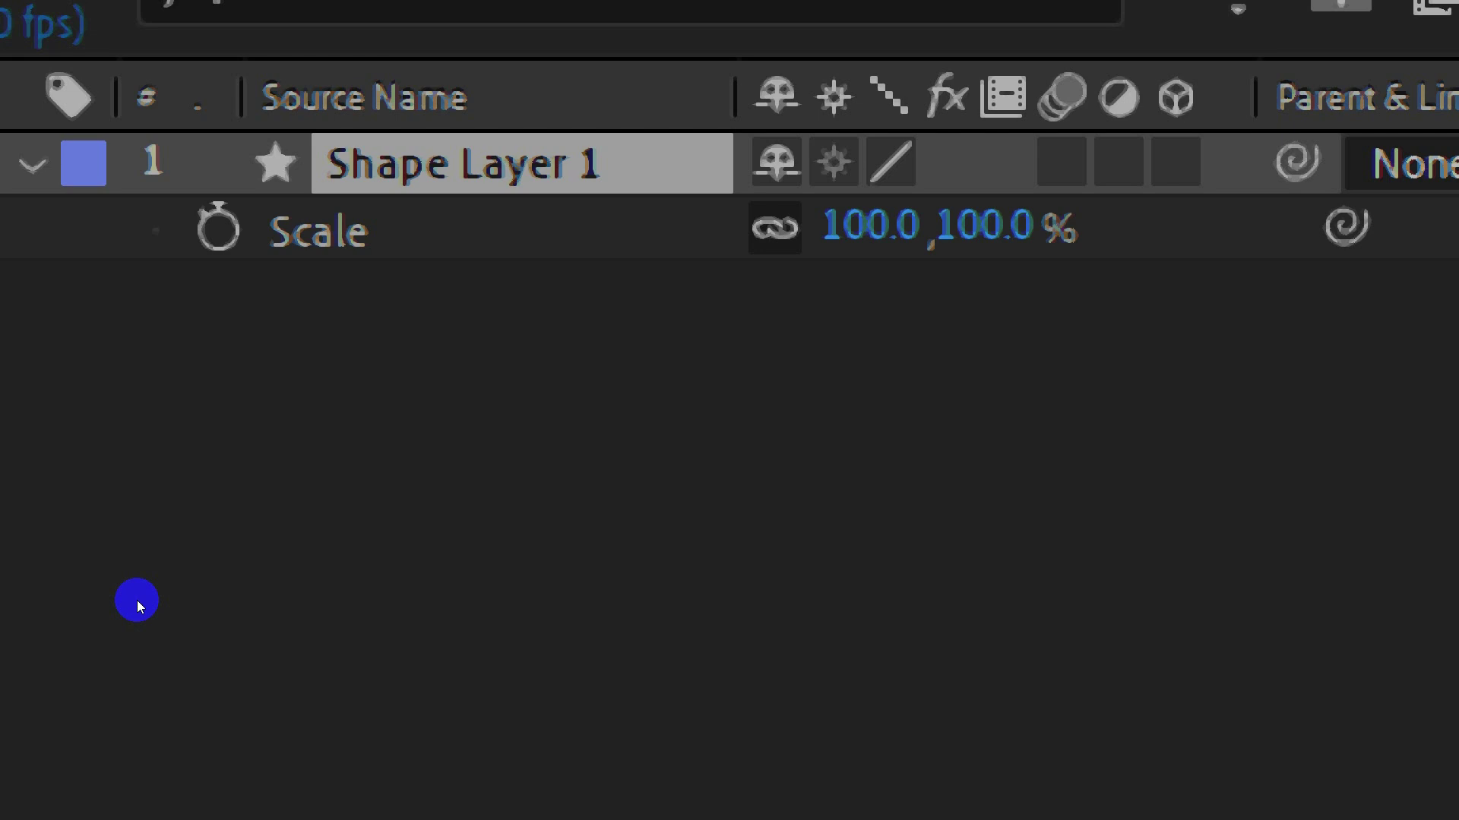
# - Show Shape Layer 1's Position, add Scale, Rotation, Opacity and Anchor Point to the displayed properties one by one, and hide them all
pyautogui.press('p')
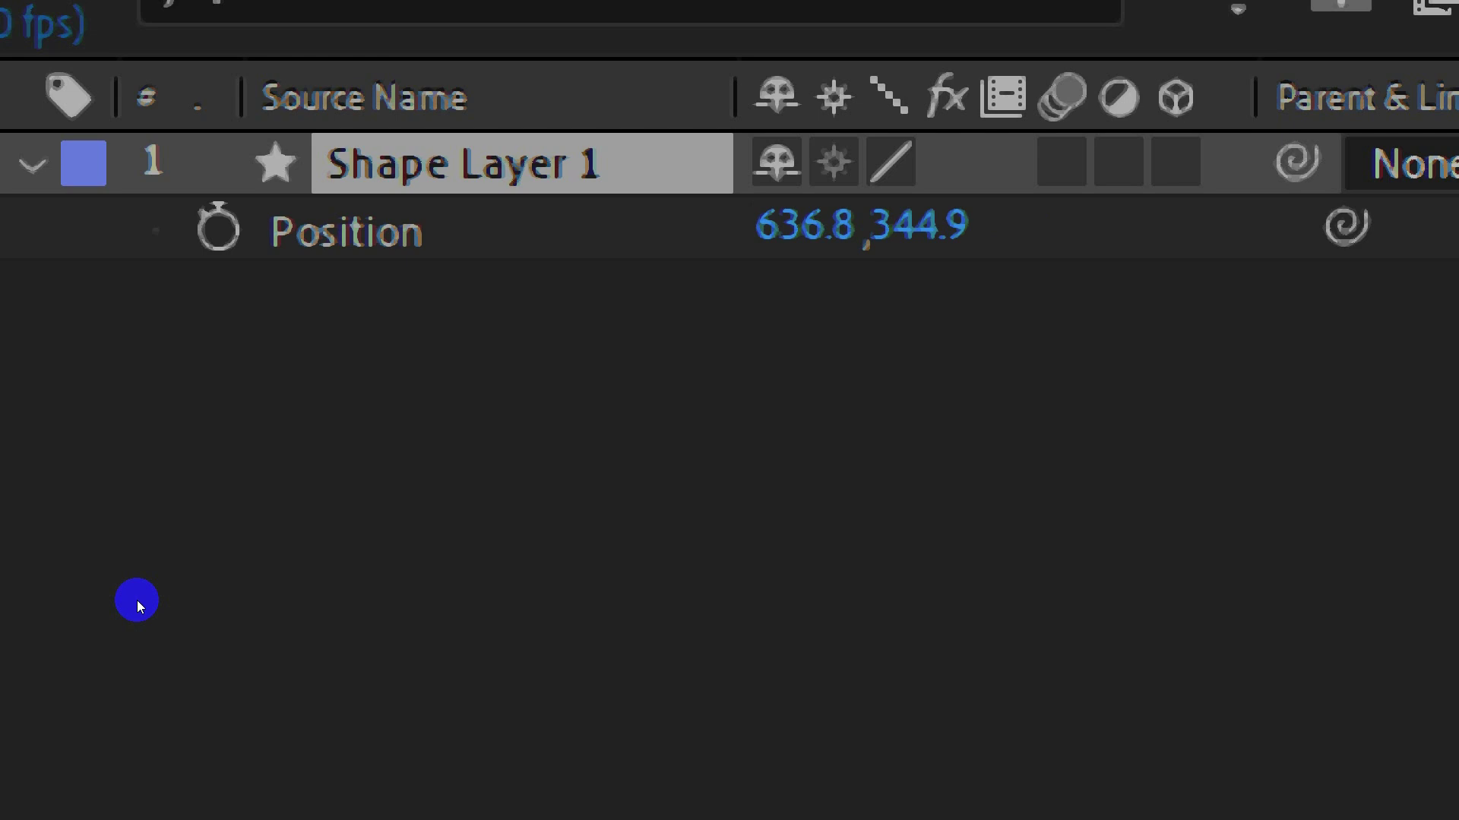
pyautogui.hotkey('shift', 's')
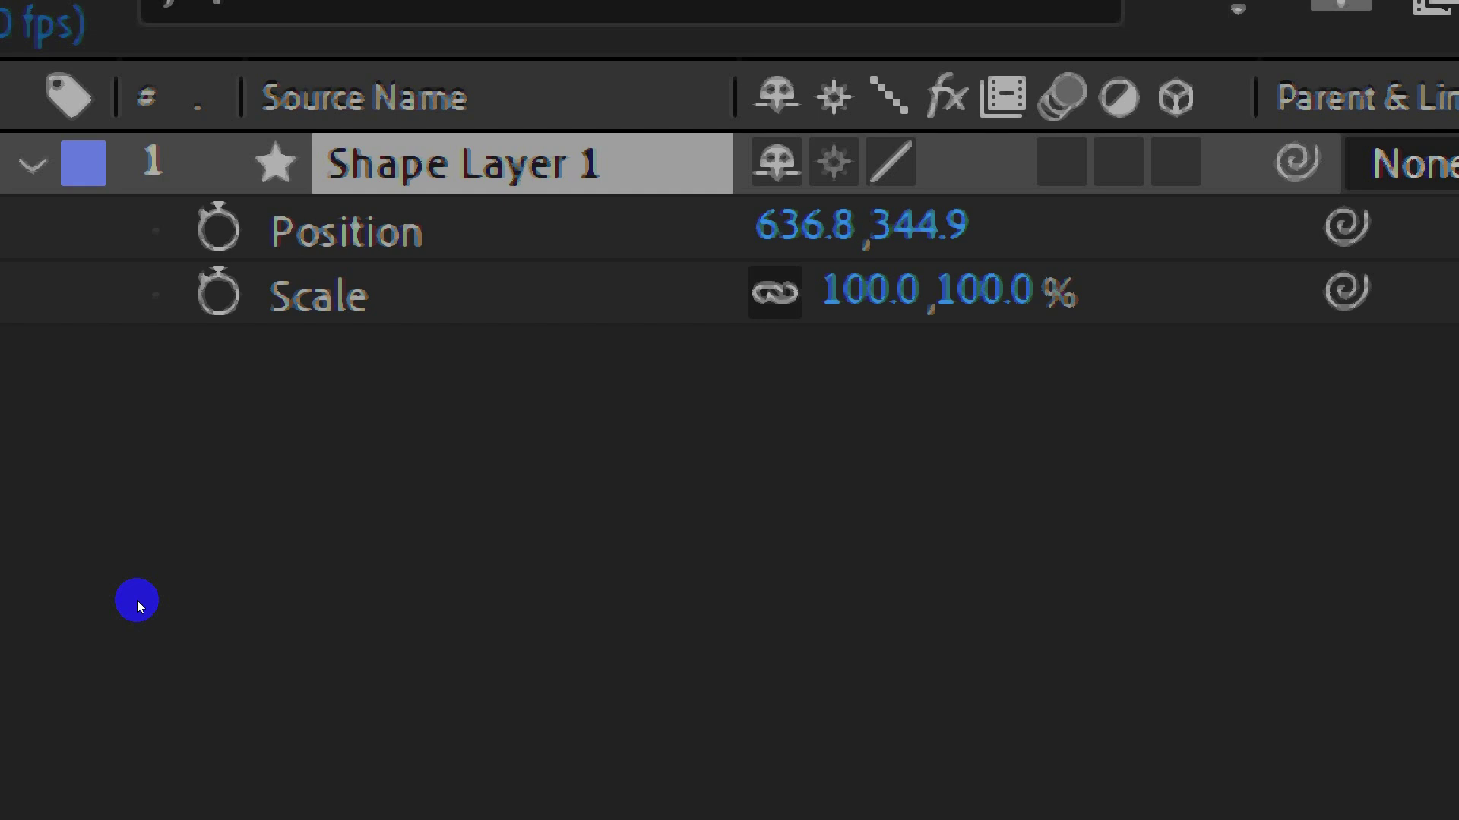
pyautogui.hotkey('shift', 'r')
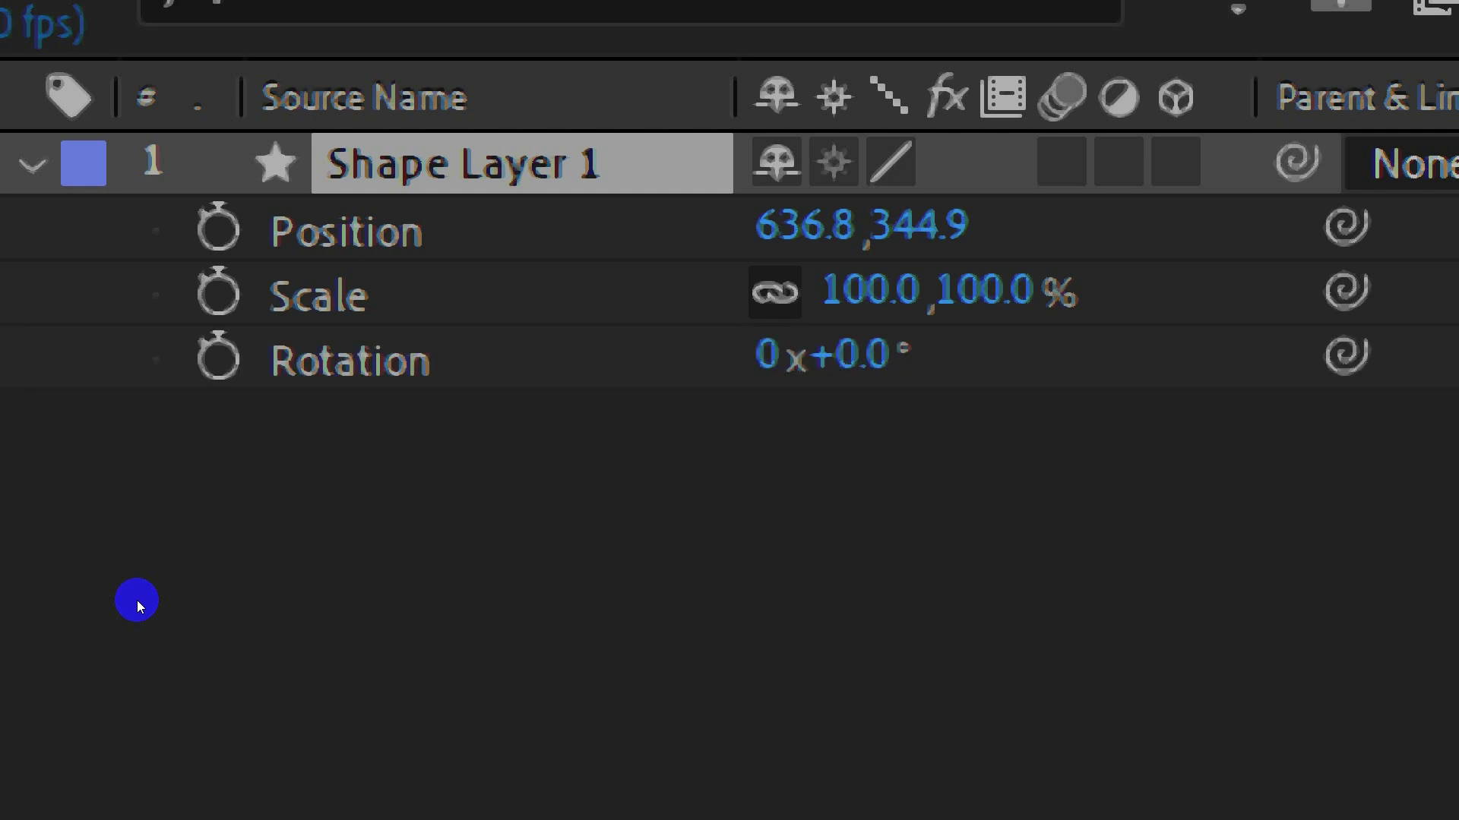
pyautogui.hotkey('shift', 't')
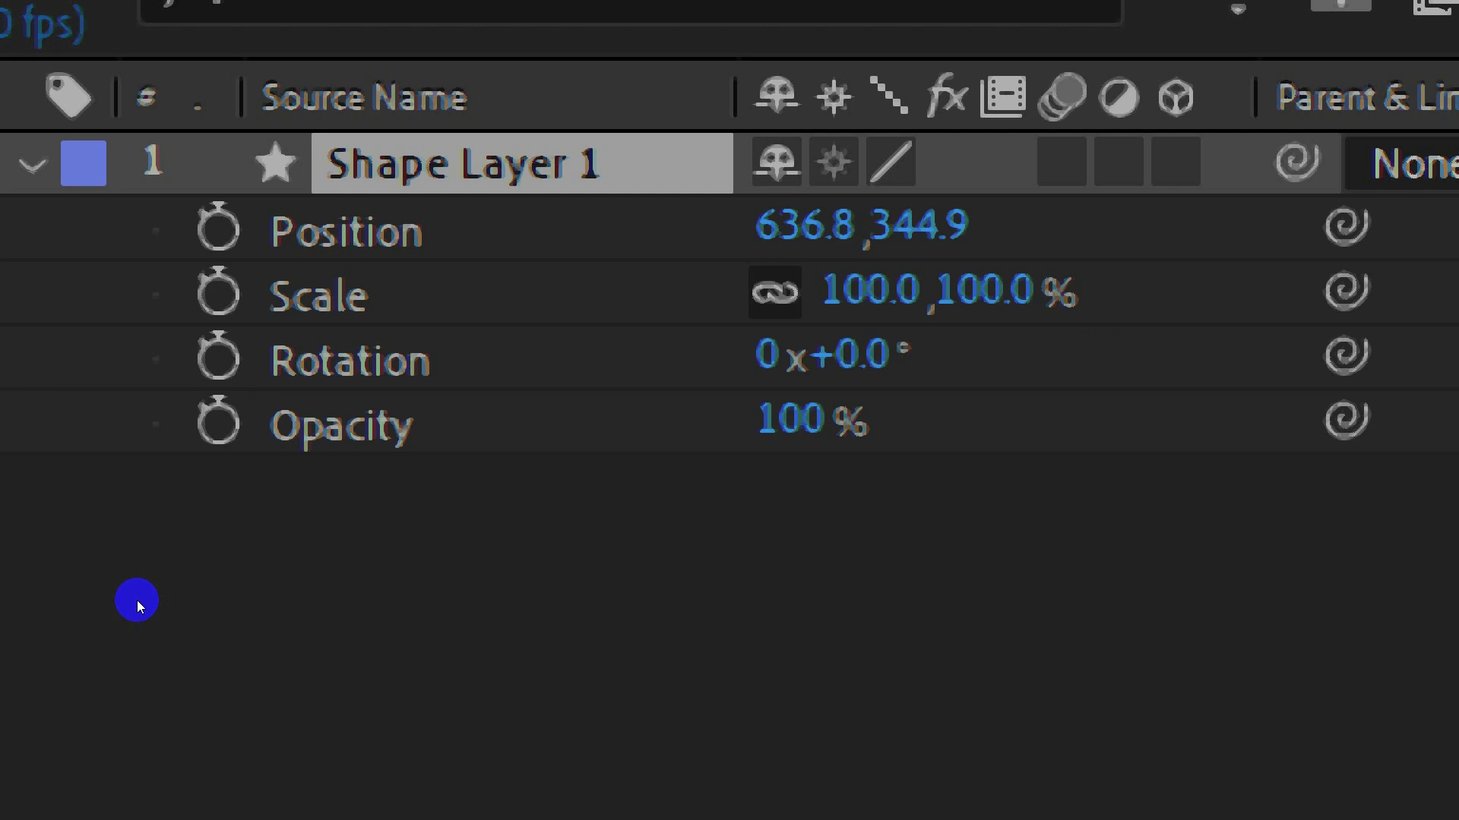
pyautogui.hotkey('shift', 'a')
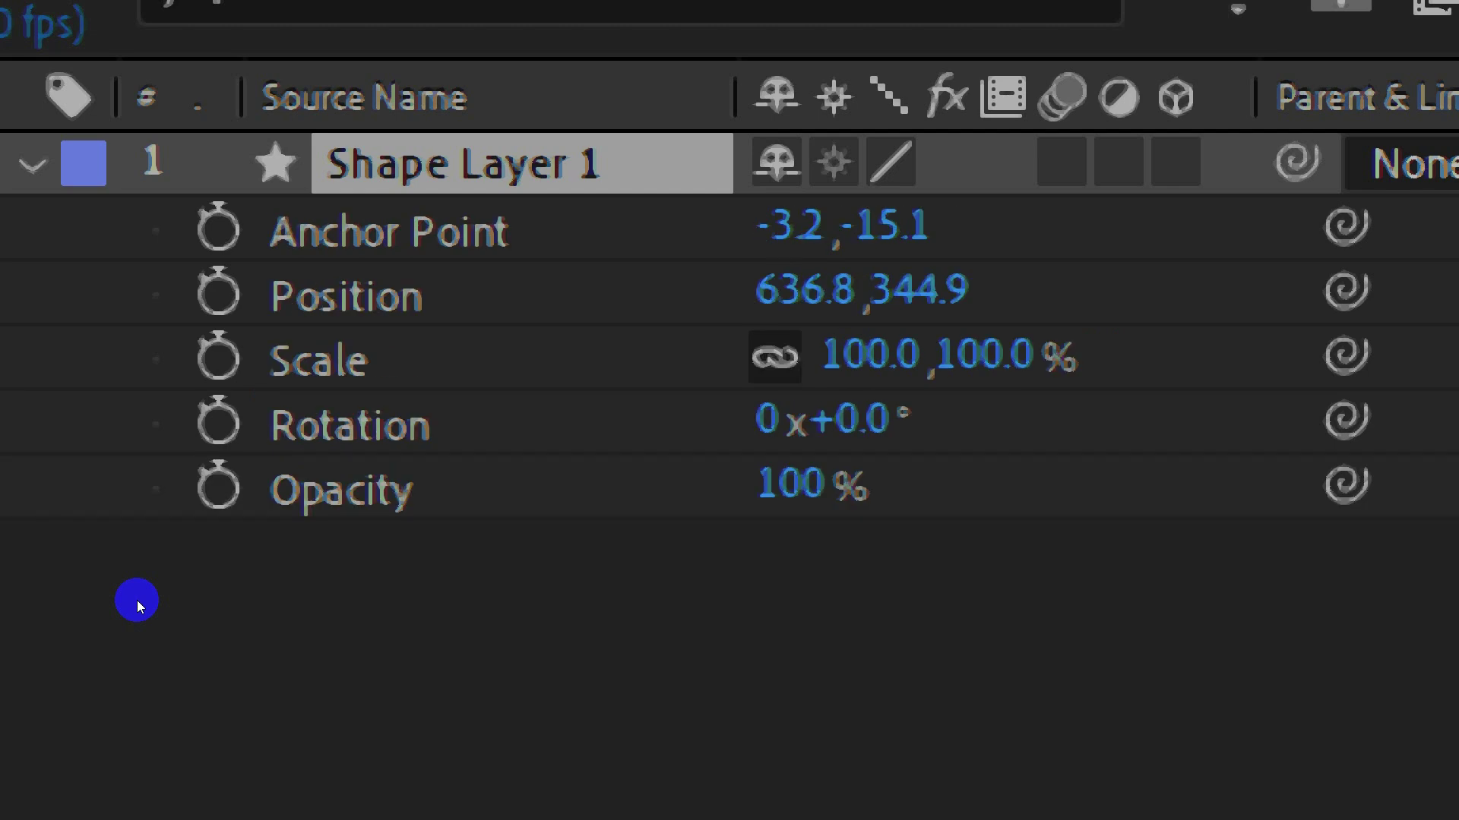
pyautogui.press('u')
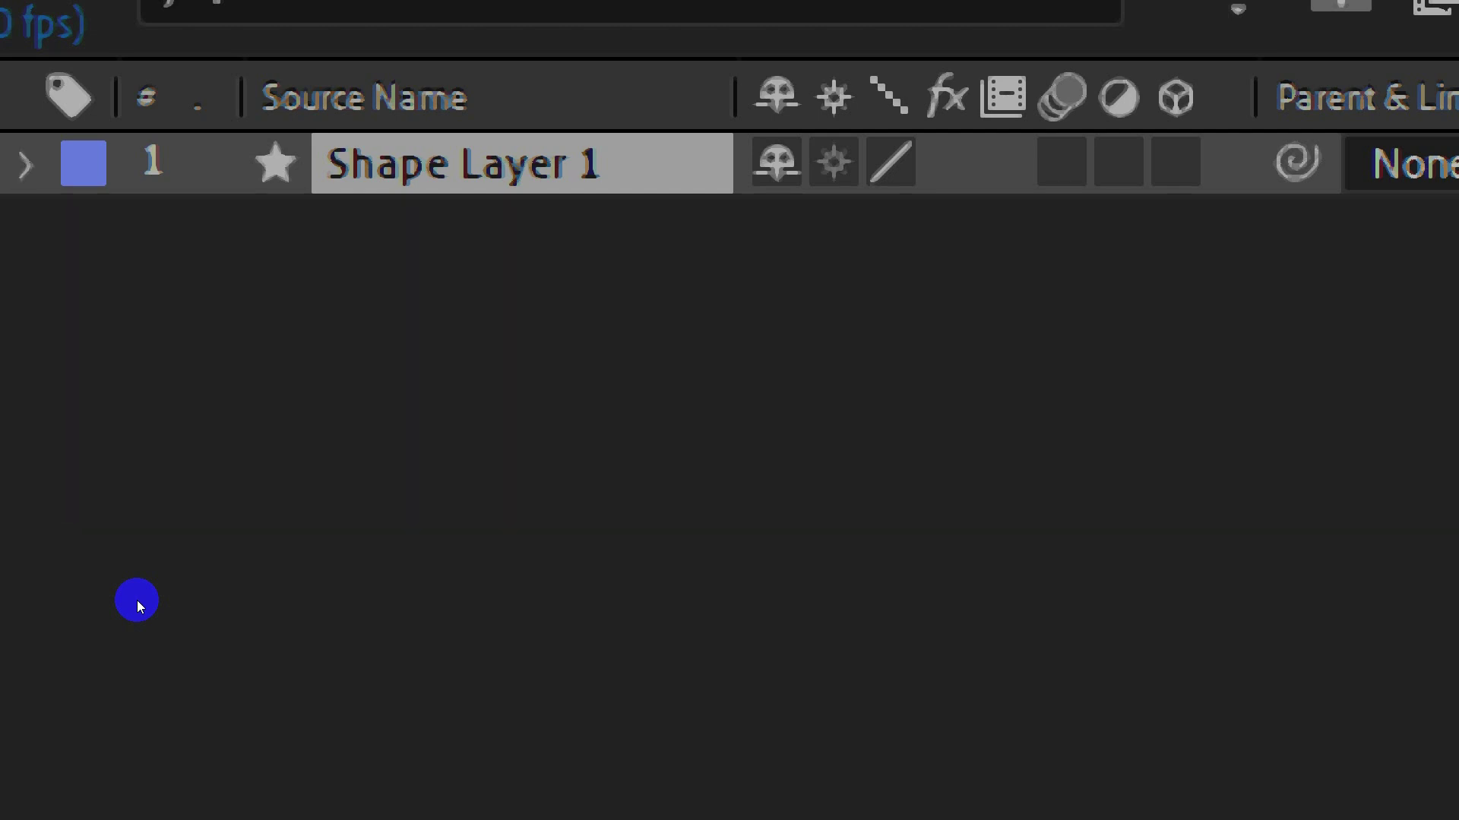
# - Show only the Position and Scale properties of Shape Layer 1 together and collapse the layer again
pyautogui.press('p')
pyautogui.hotkey('shift', 's')
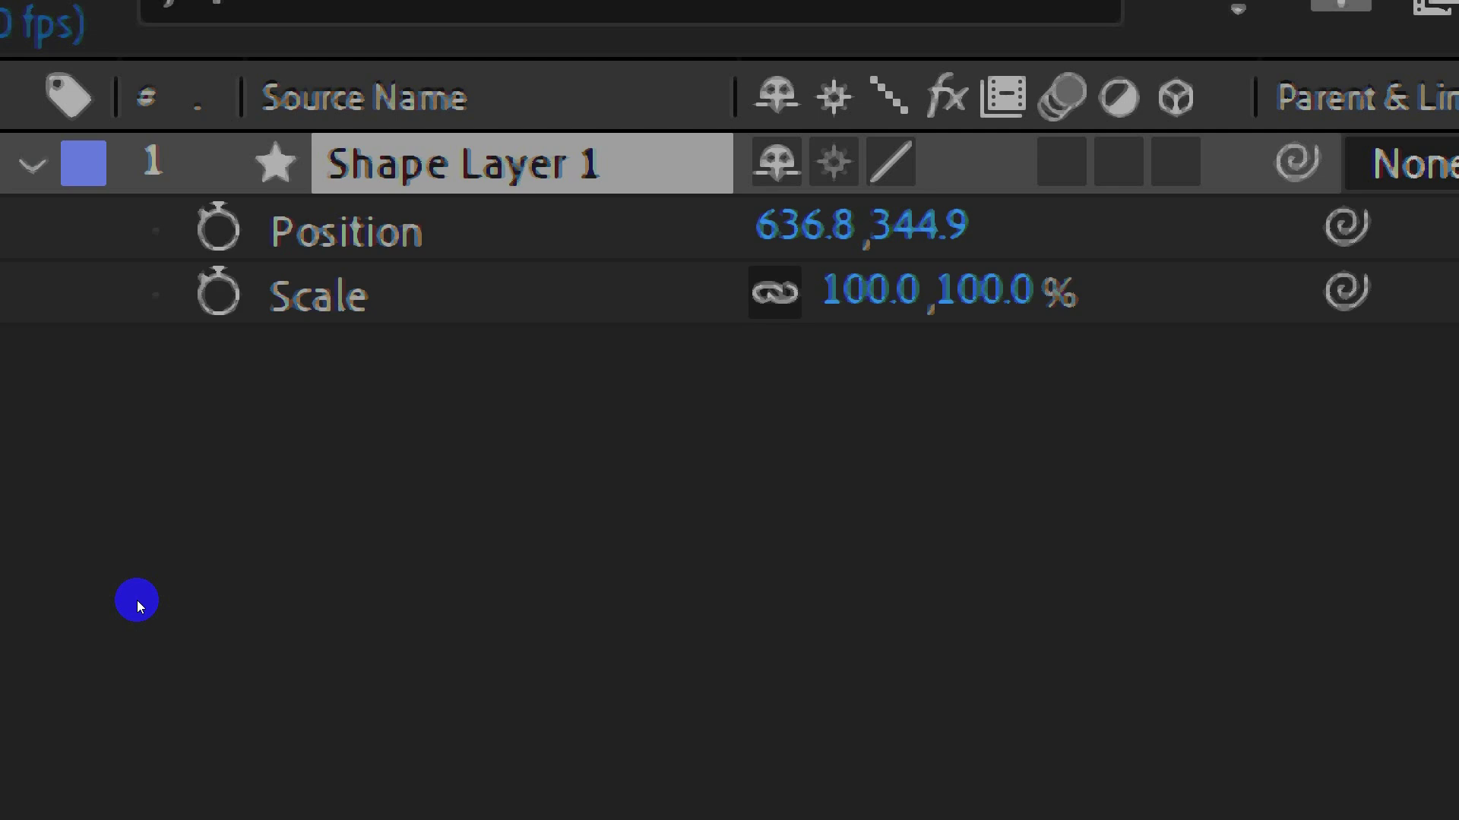
pyautogui.press('u')
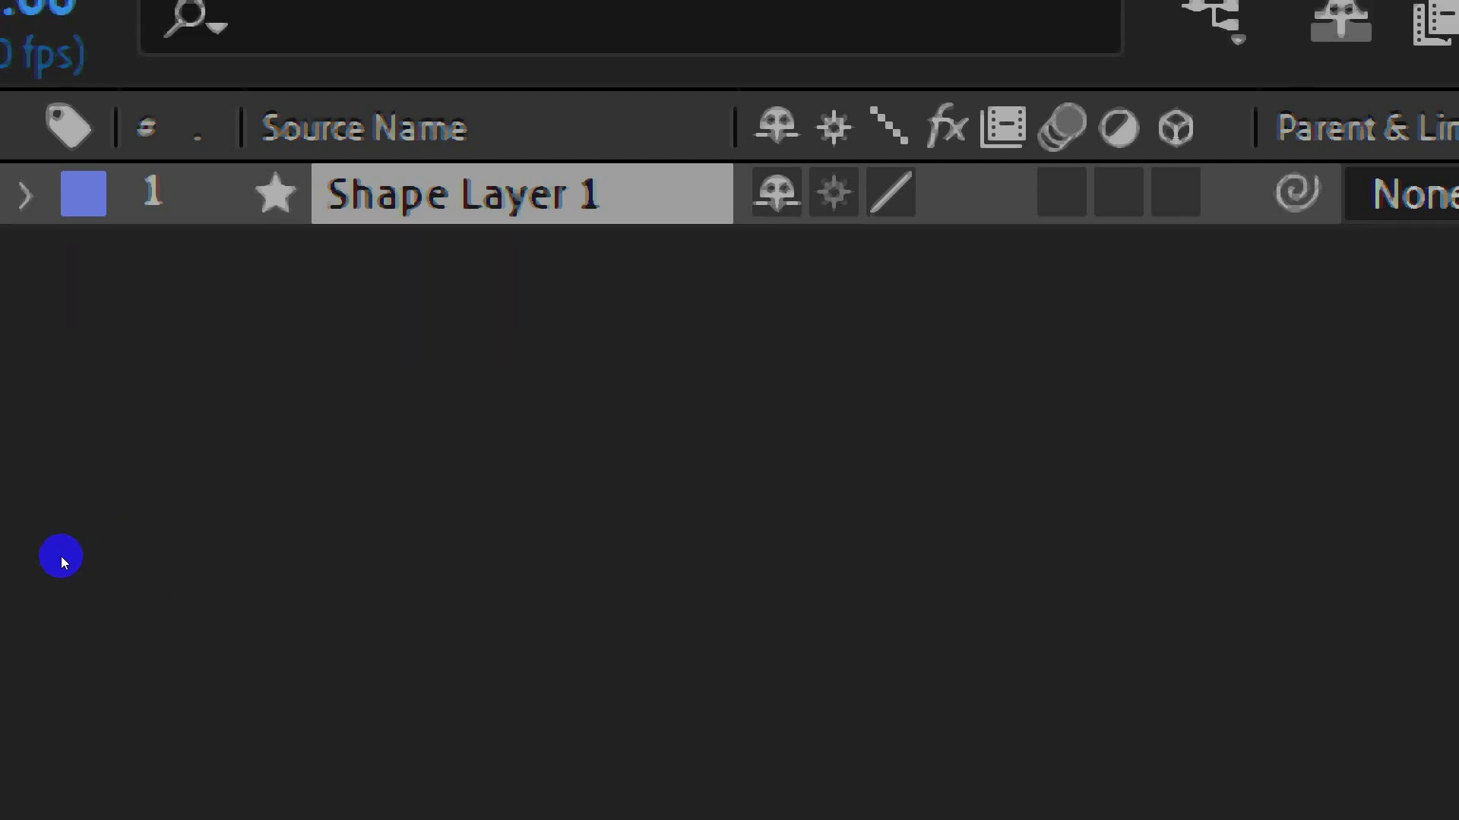
# - Expand Shape Layer 1's Contents and Ellipse 1 groups to view the Transform : Ellipse 1 properties
pyautogui.click(61, 556)
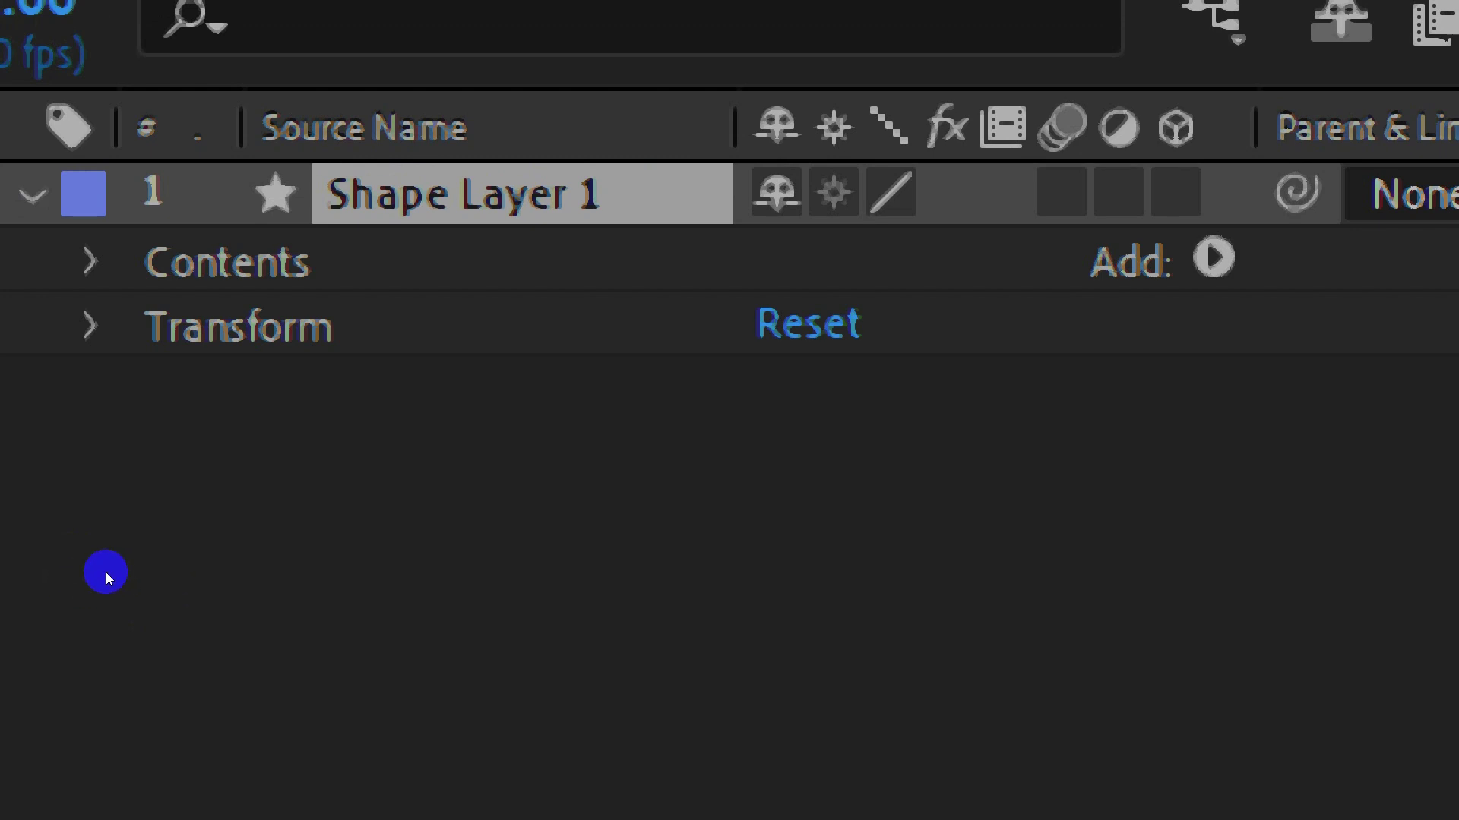
pyautogui.click(72, 566)
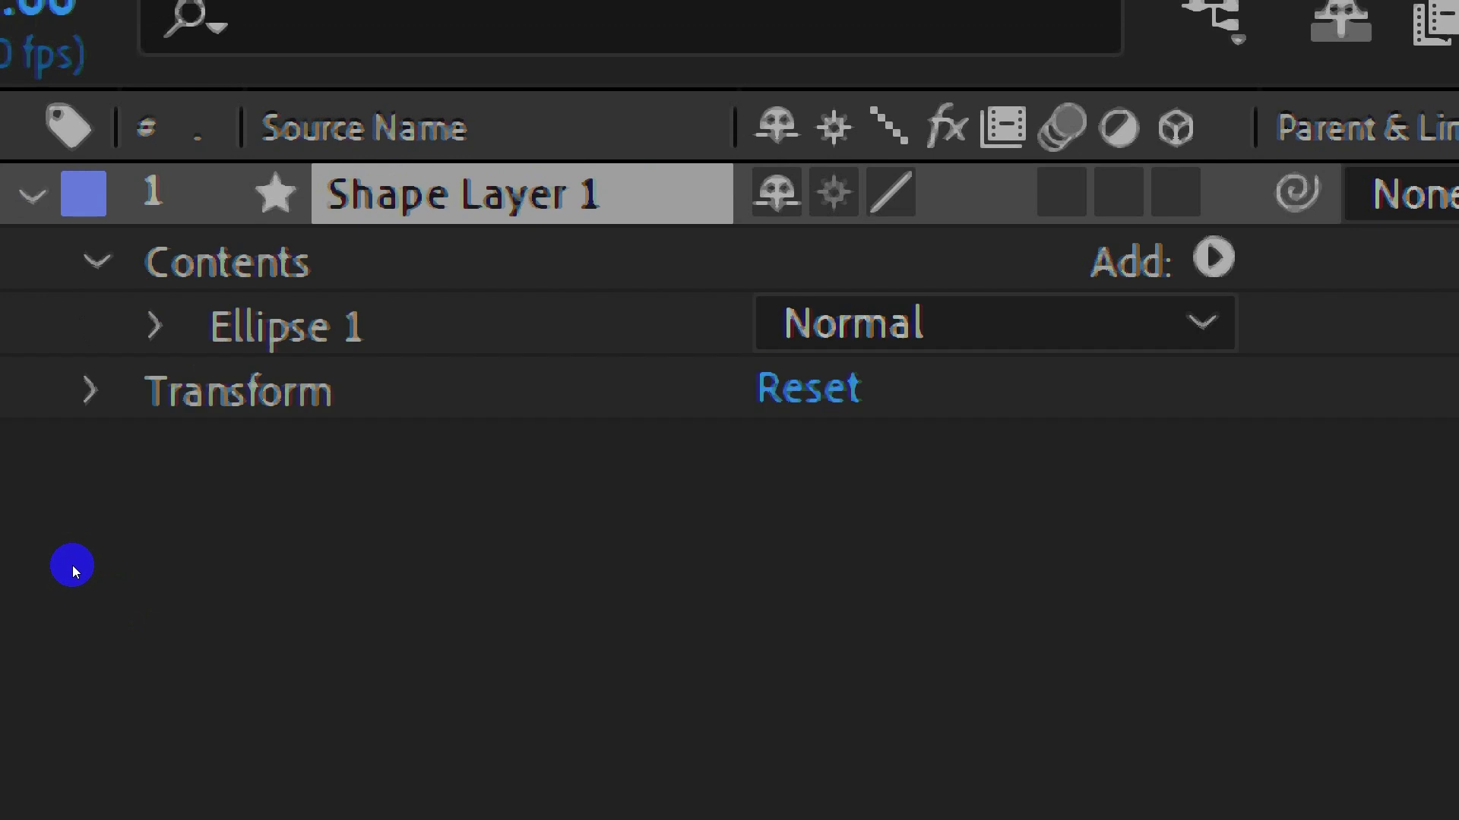
pyautogui.click(83, 579)
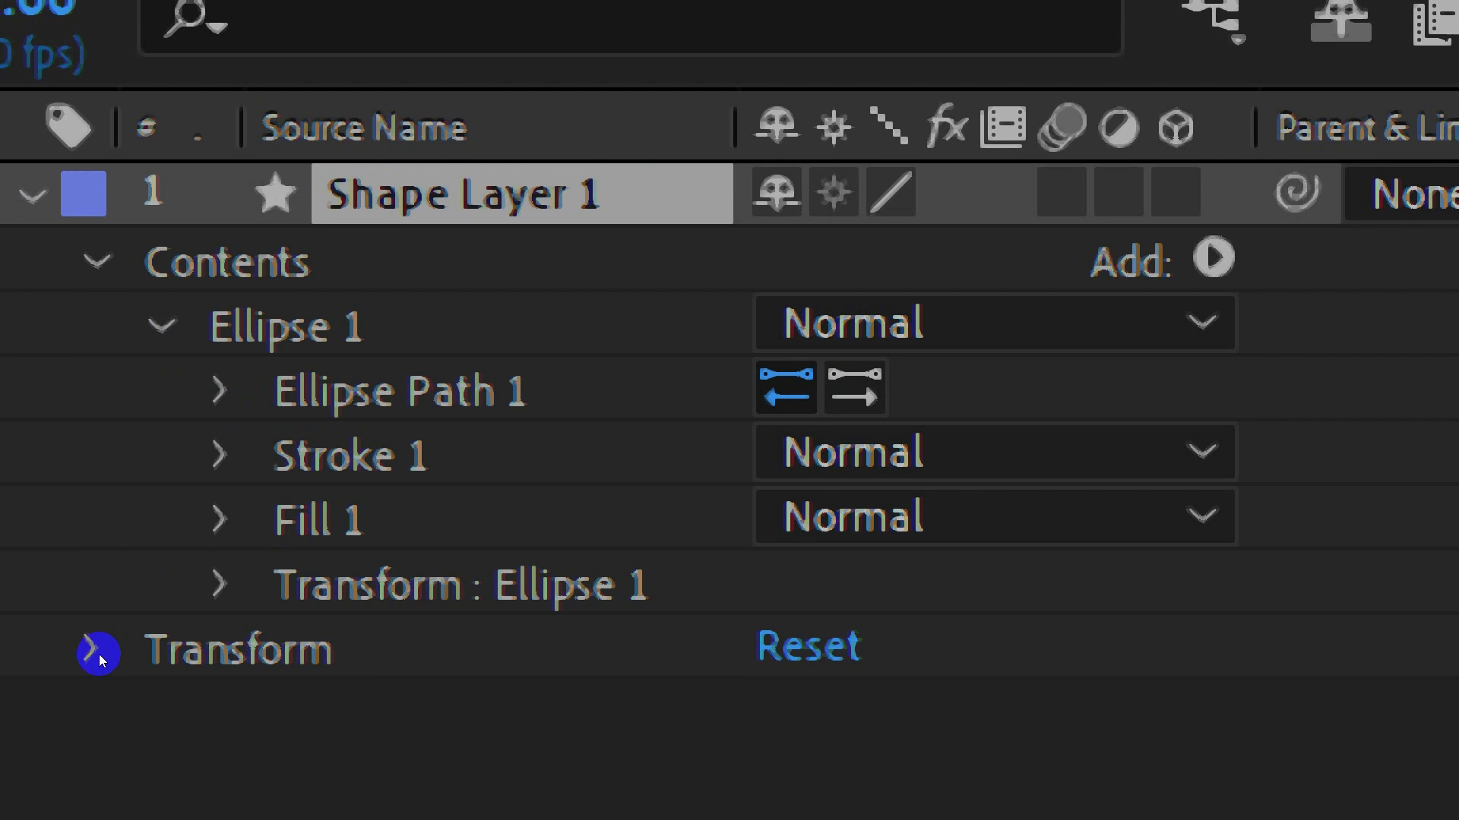
pyautogui.click(99, 631)
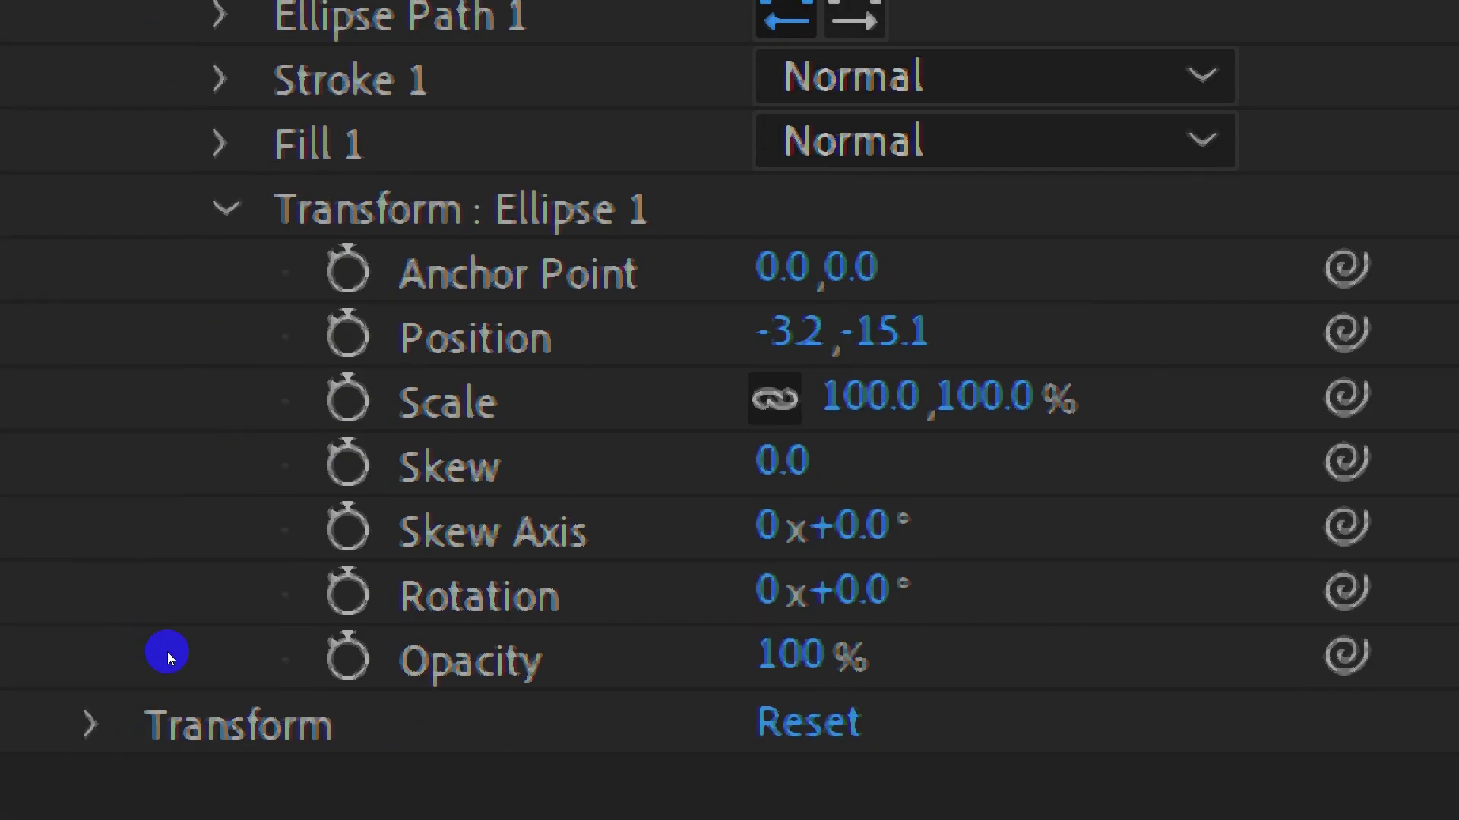
# - Collapse the Transform : Ellipse 1, Ellipse 1 and Contents groups and expand Shape Layer 1's own Transform properties
pyautogui.click(97, 631)
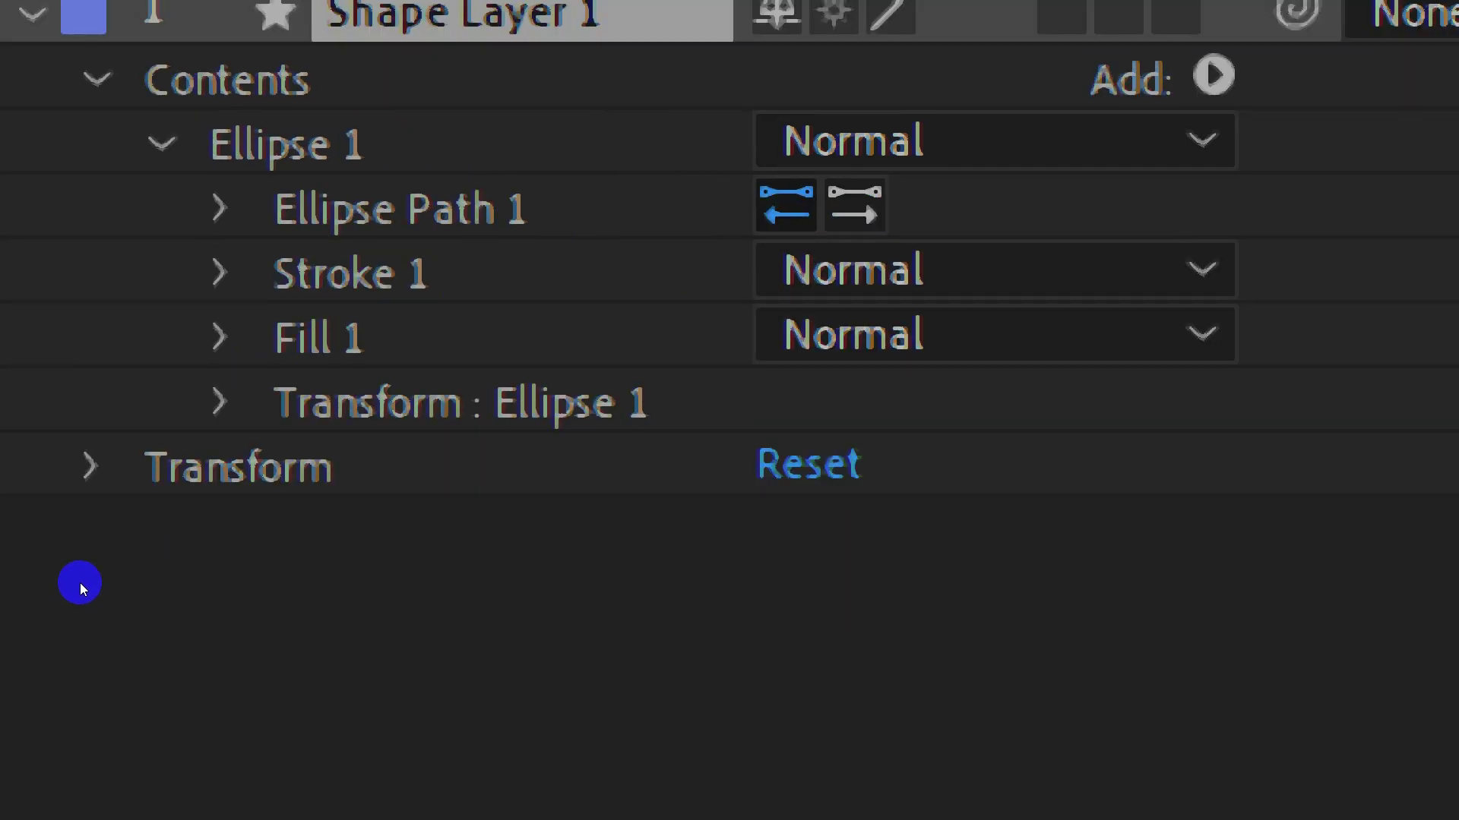
pyautogui.click(87, 582)
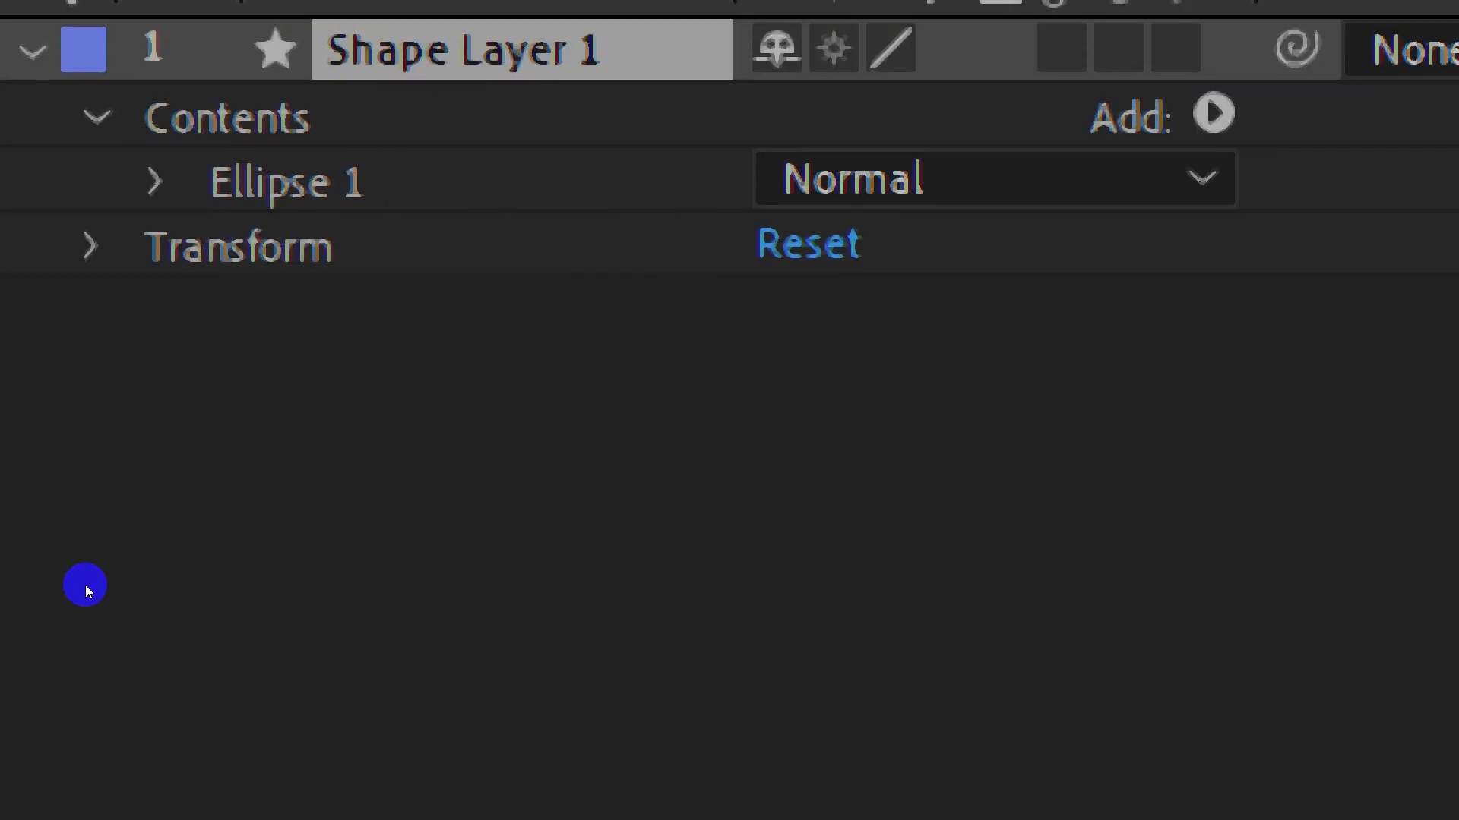
pyautogui.click(81, 589)
pyautogui.click(70, 579)
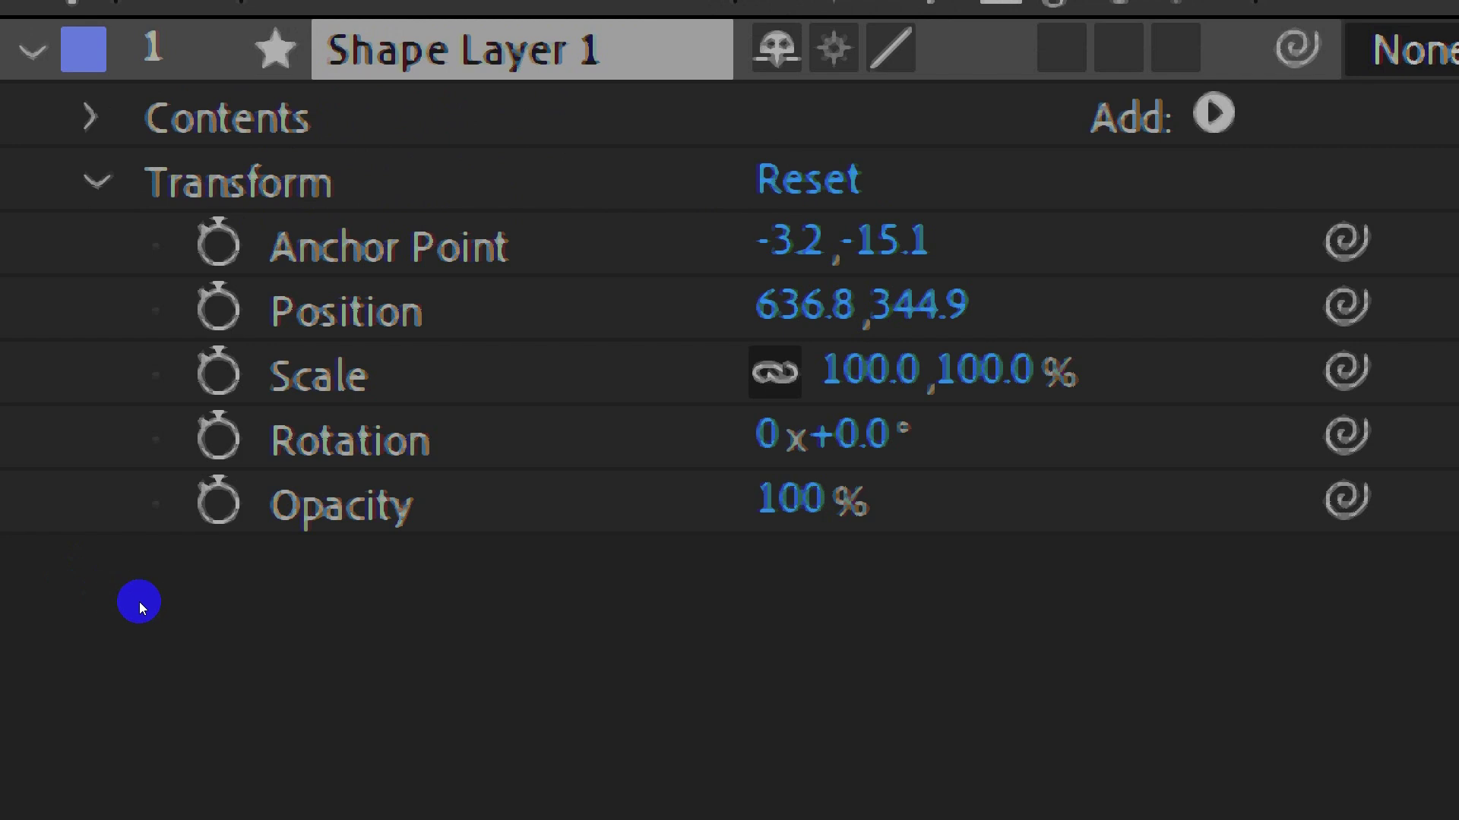
pyautogui.moveTo(605, 619); pyautogui.dragTo(295, 217)
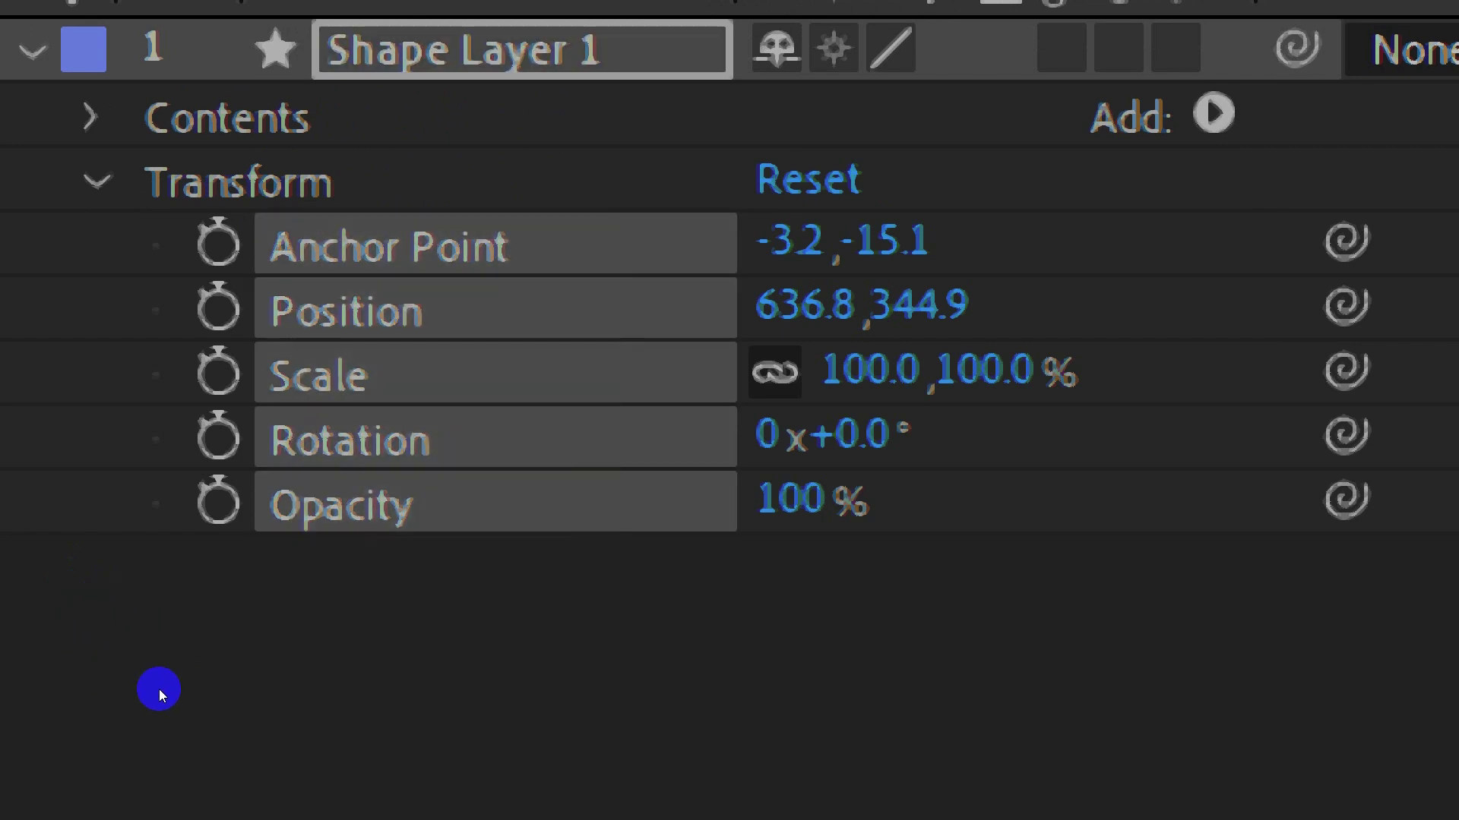
pyautogui.click(161, 668)
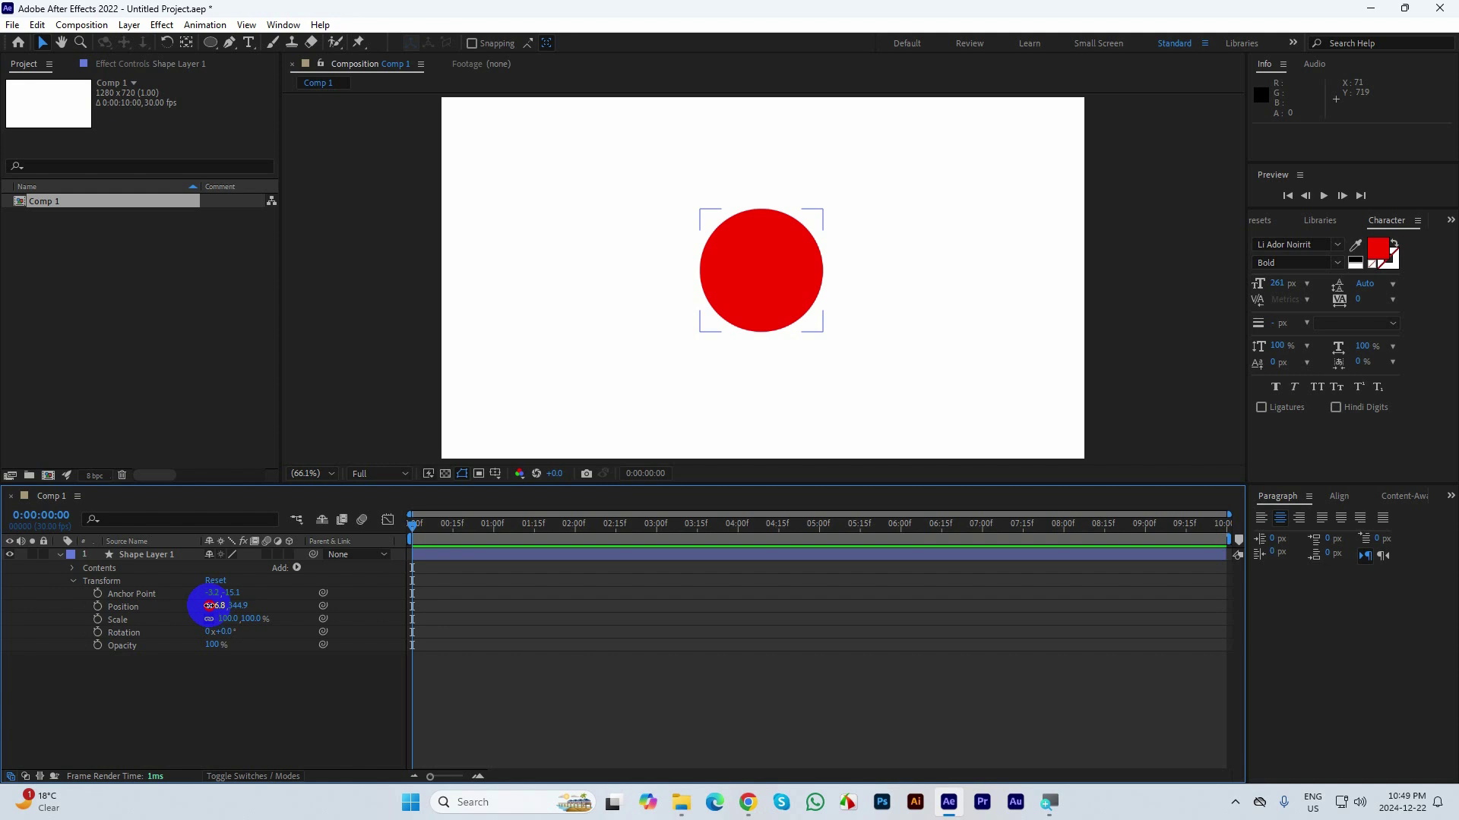
# - Try shifting the circle horizontally and vertically through Shape Layer 1's Position values, undoing the changes
pyautogui.click(216, 607)
pyautogui.click(248, 646)
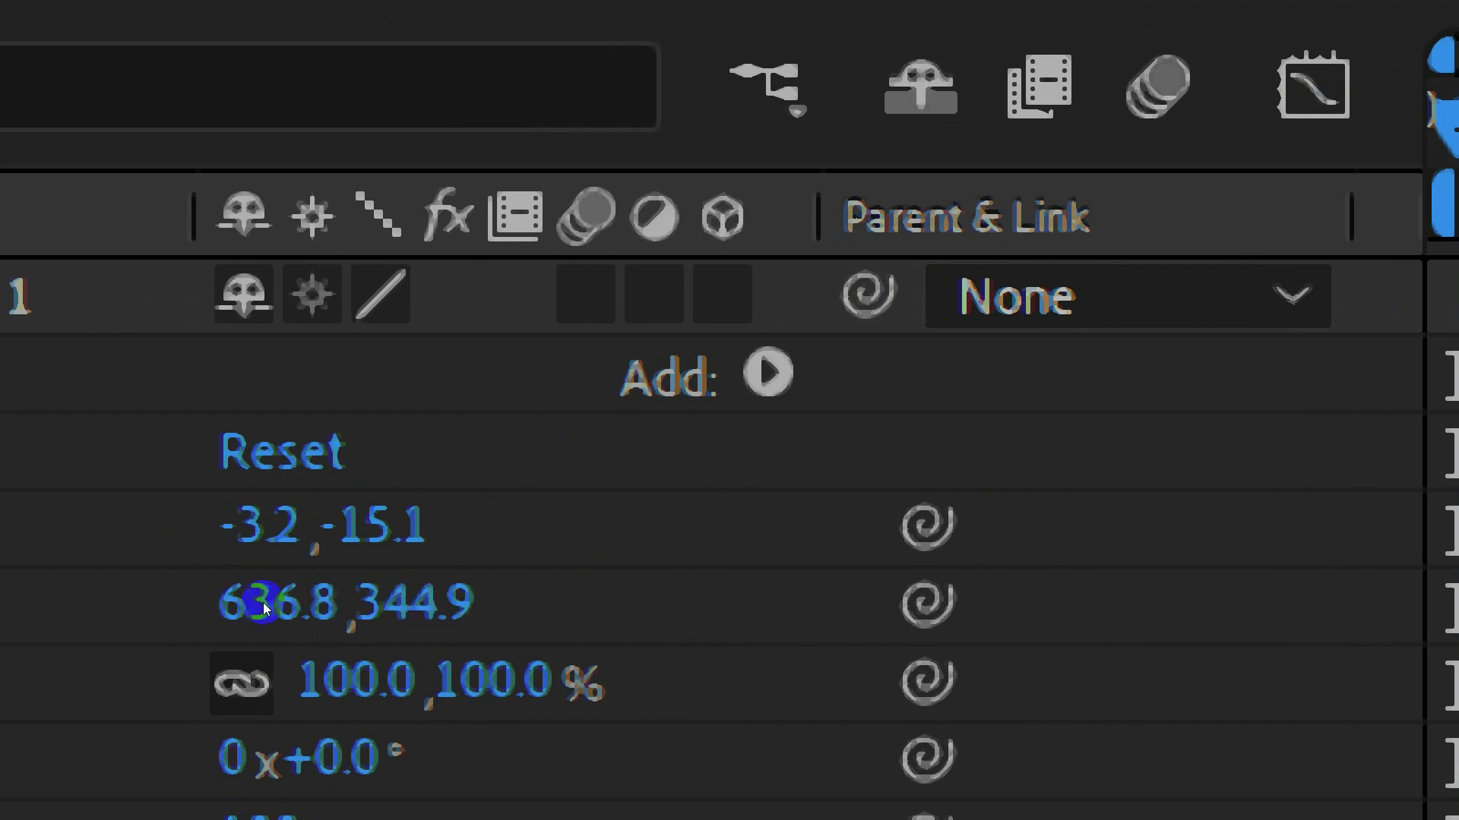
pyautogui.moveTo(245, 608); pyautogui.dragTo(195, 617)
pyautogui.hotkey('ctrl', 'z')
pyautogui.hotkey('ctrl', 'z')
pyautogui.hotkey('ctrl', 'z')
pyautogui.hotkey('ctrl', 'z')
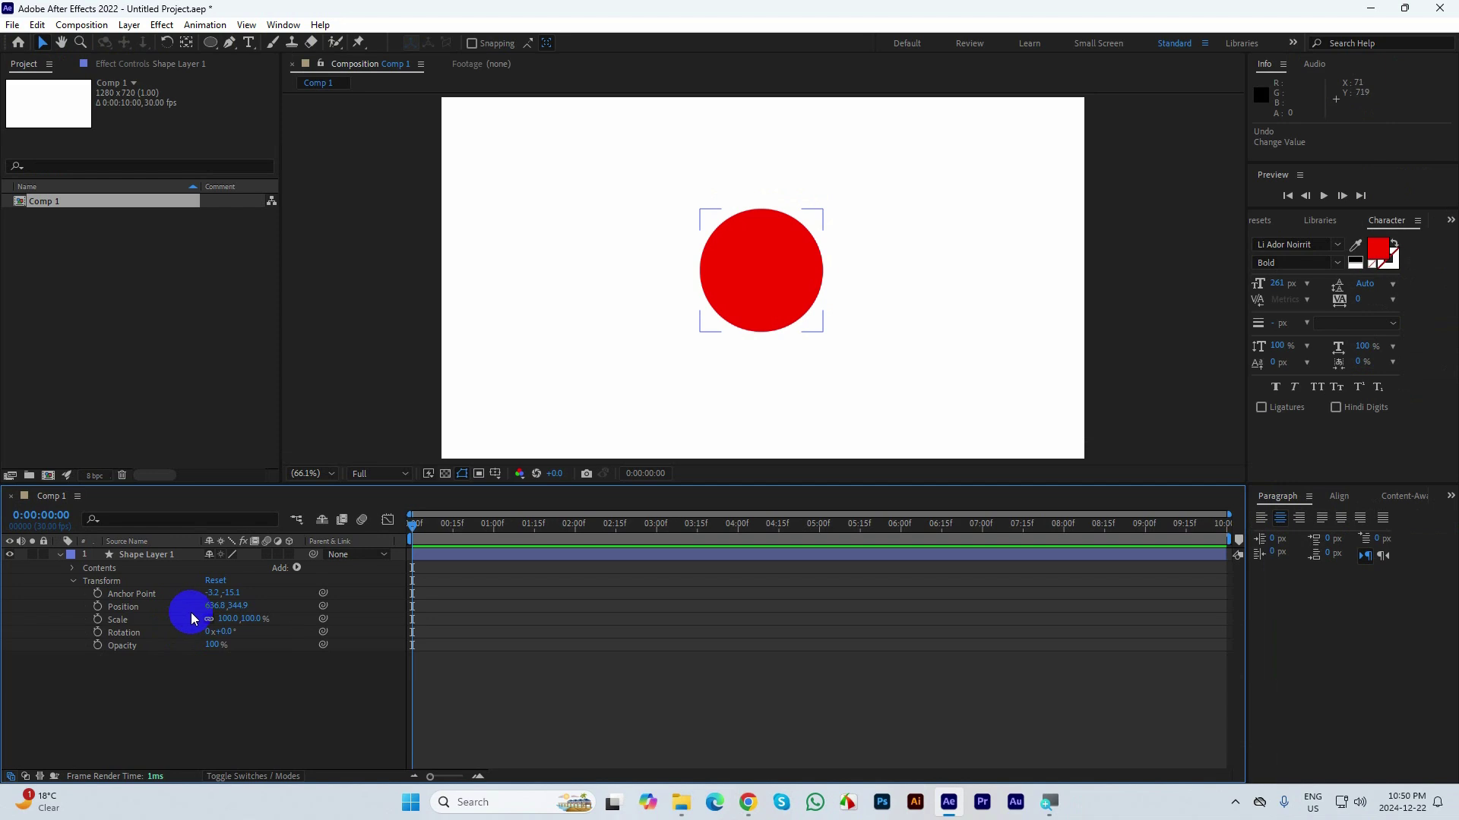
pyautogui.moveTo(242, 608); pyautogui.dragTo(582, 589)
pyautogui.hotkey('ctrl', 'z')
pyautogui.moveTo(216, 608); pyautogui.dragTo(140, 608)
# - Separate the Position dimensions and set X Position to 678.8 and Y Position to 401.9
pyautogui.rightClick(131, 607)
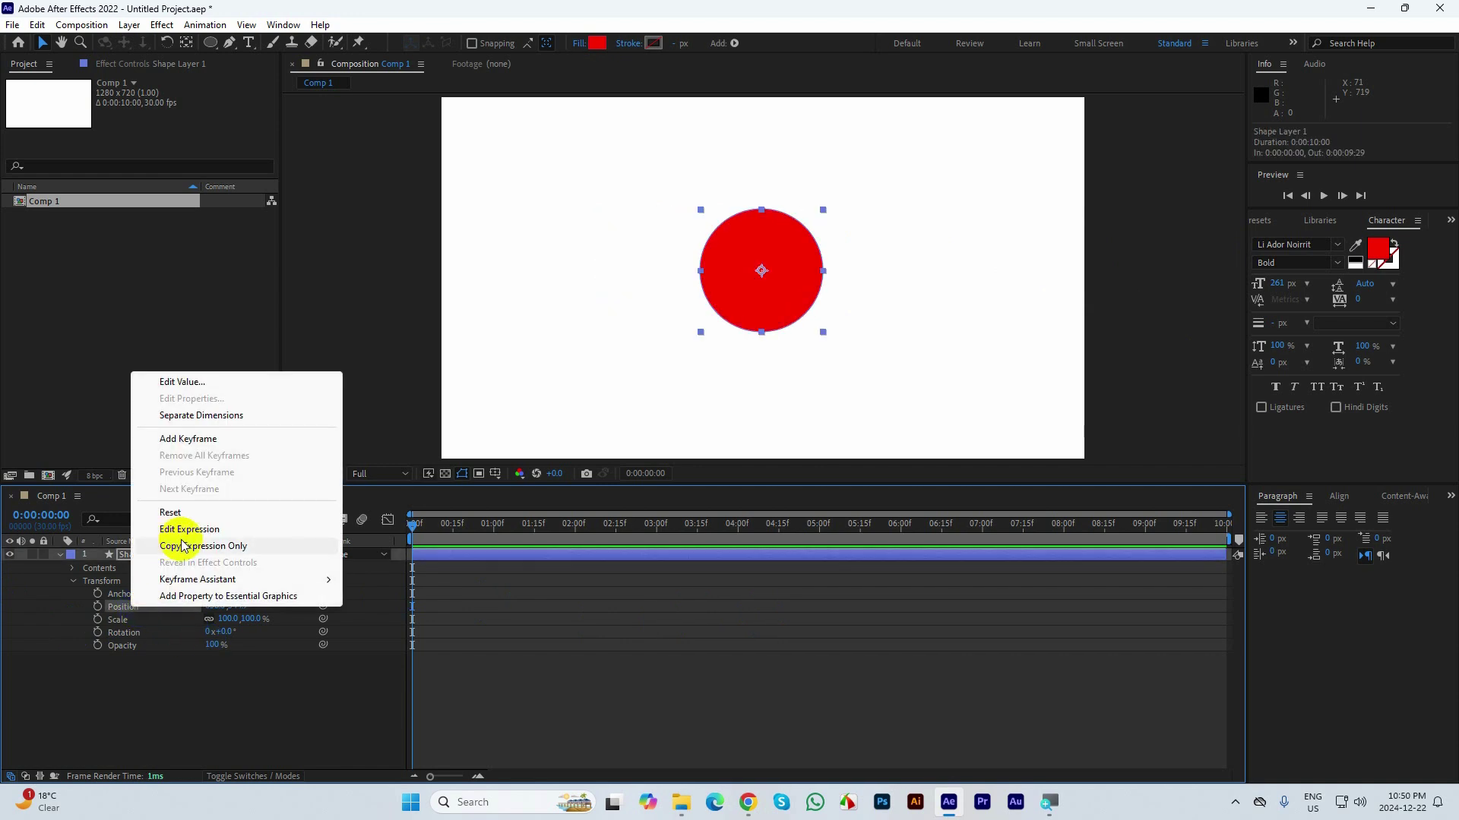
pyautogui.click(187, 423)
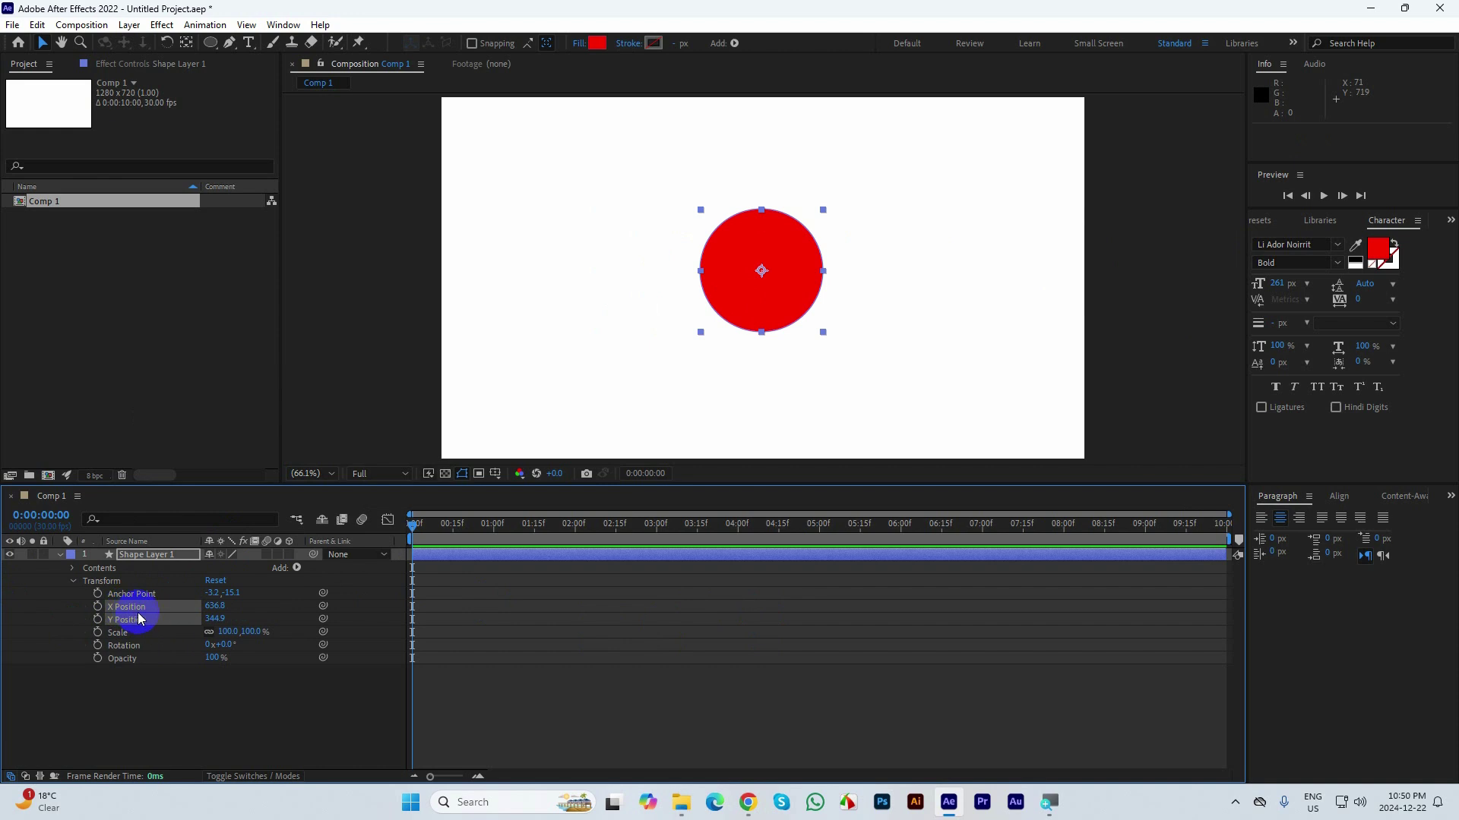
pyautogui.click(242, 604)
pyautogui.moveTo(209, 605); pyautogui.dragTo(479, 631)
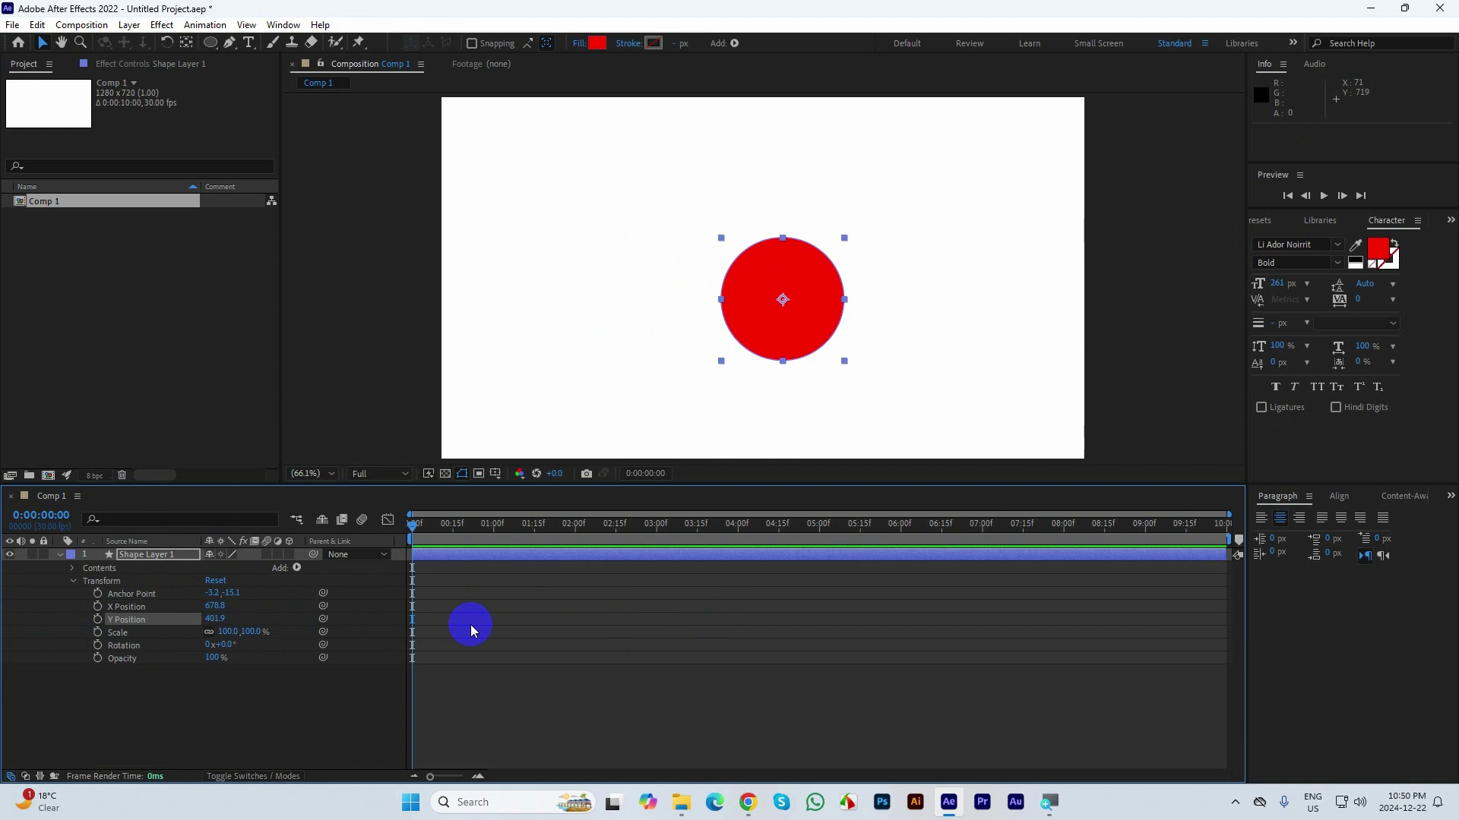
# - Undo the X and Y Position changes and the separation of the Position dimensions
pyautogui.hotkey('ctrl', 'z')
pyautogui.hotkey('ctrl', 'z')
pyautogui.hotkey('ctrl', 'z')
pyautogui.hotkey('ctrl', 'z')
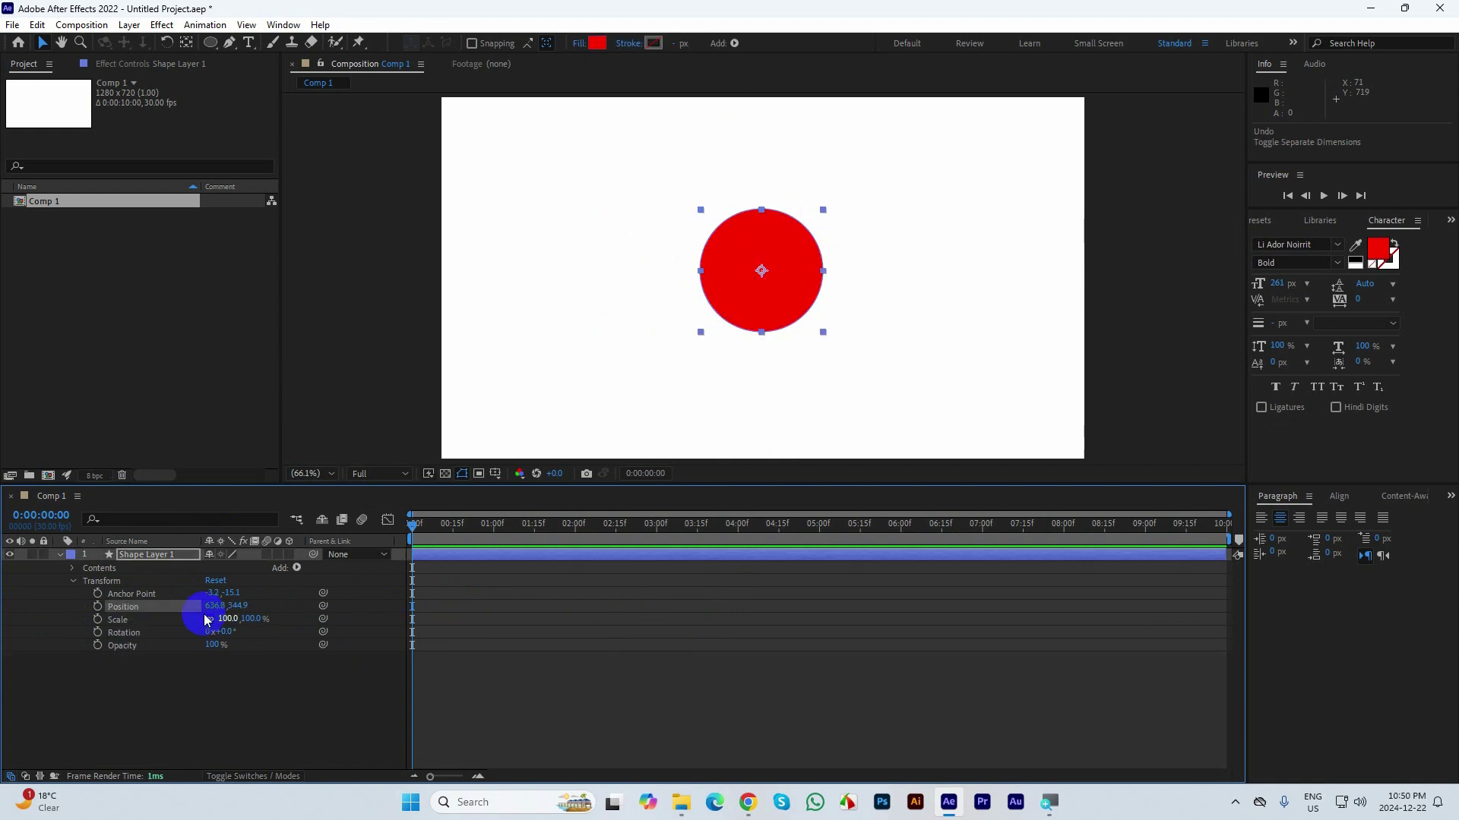
# - Set Shape Layer 1's Position to 616.8, 331.9
pyautogui.click(237, 660)
pyautogui.moveTo(210, 606); pyautogui.dragTo(354, 601)
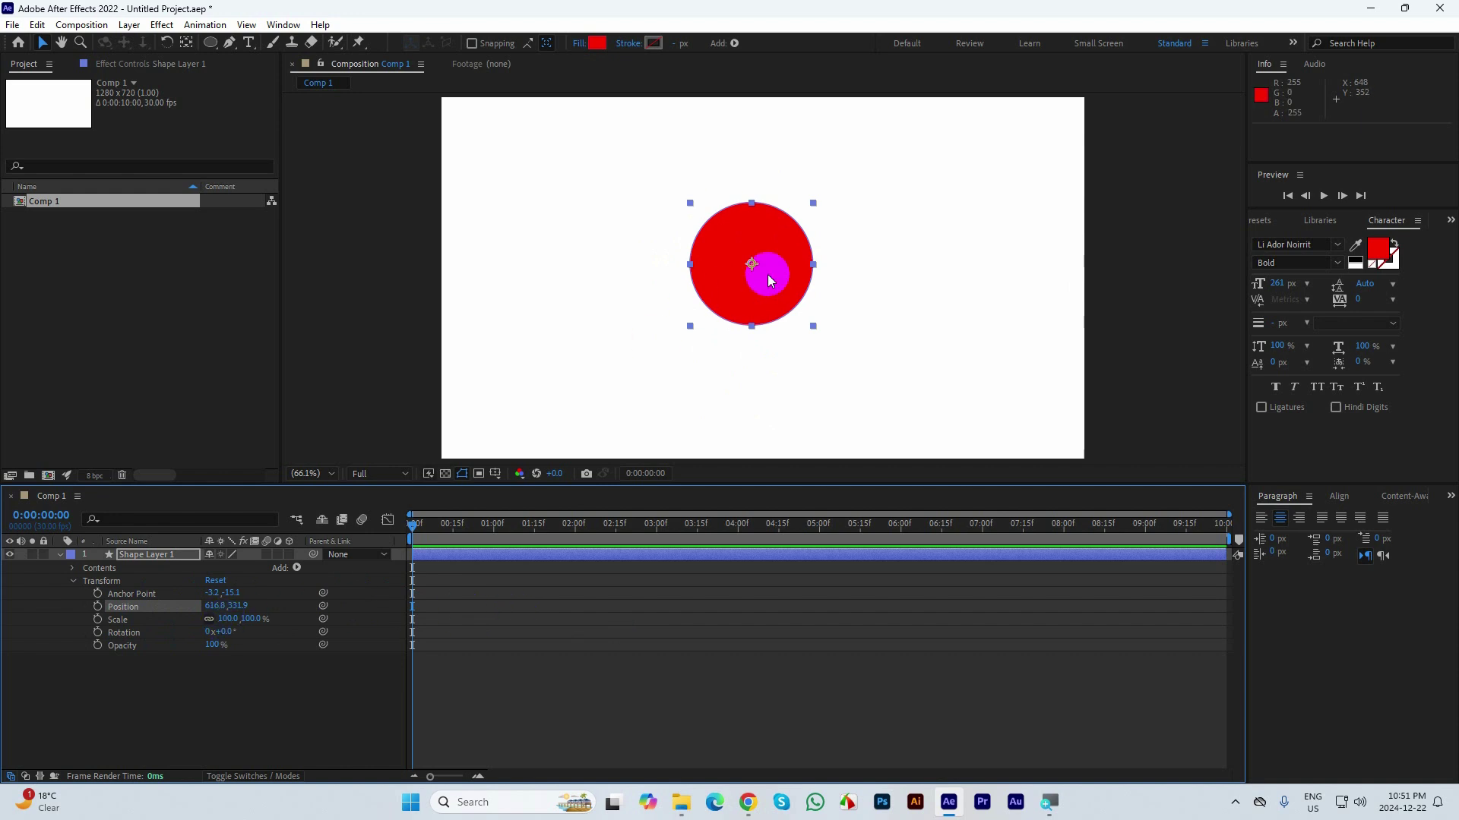
# - Try scaling the circle uniformly to 189% and undo the scale change
pyautogui.moveTo(228, 619); pyautogui.dragTo(261, 580)
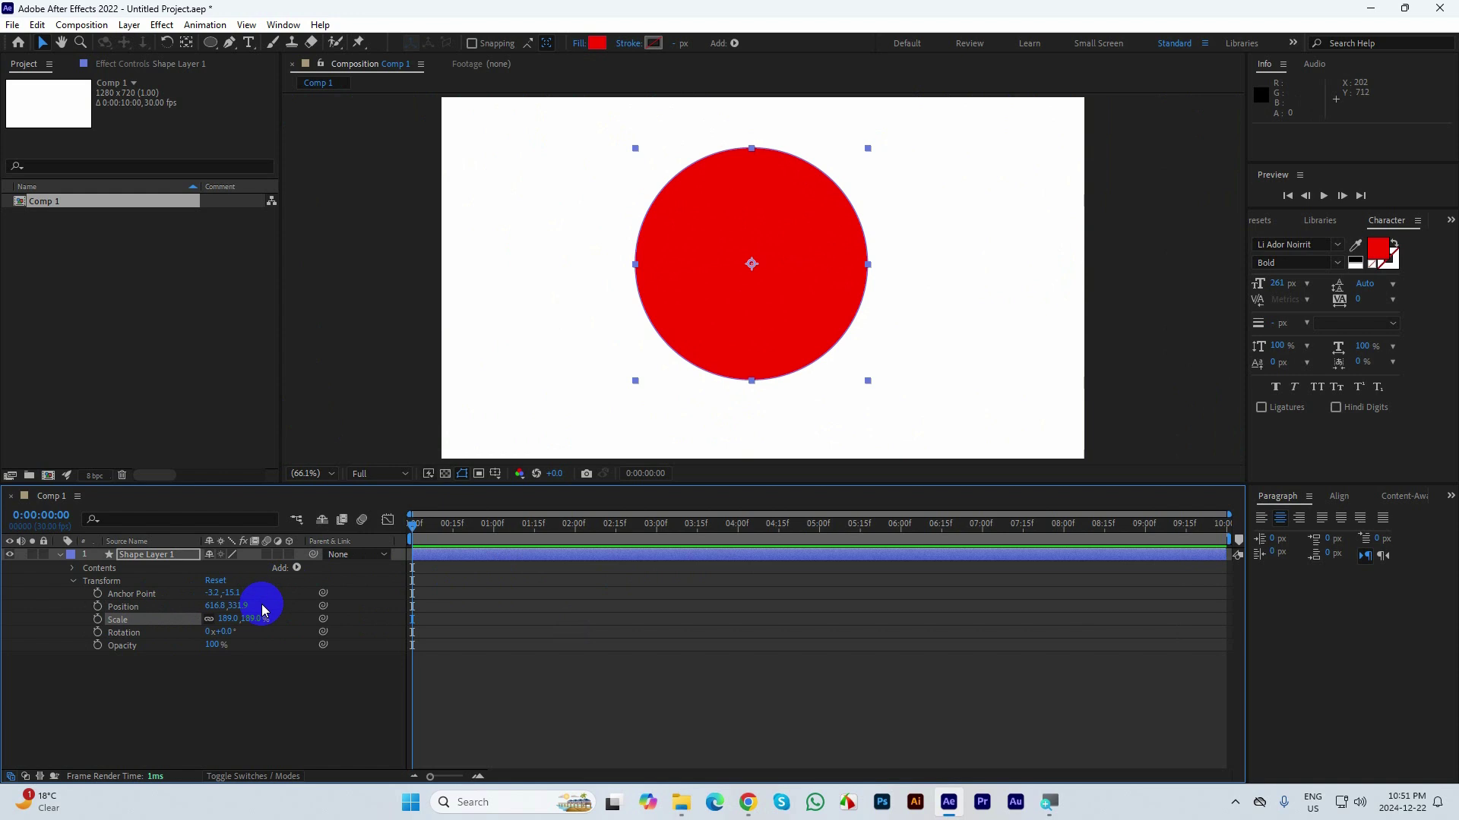
pyautogui.hotkey('ctrl', 'z')
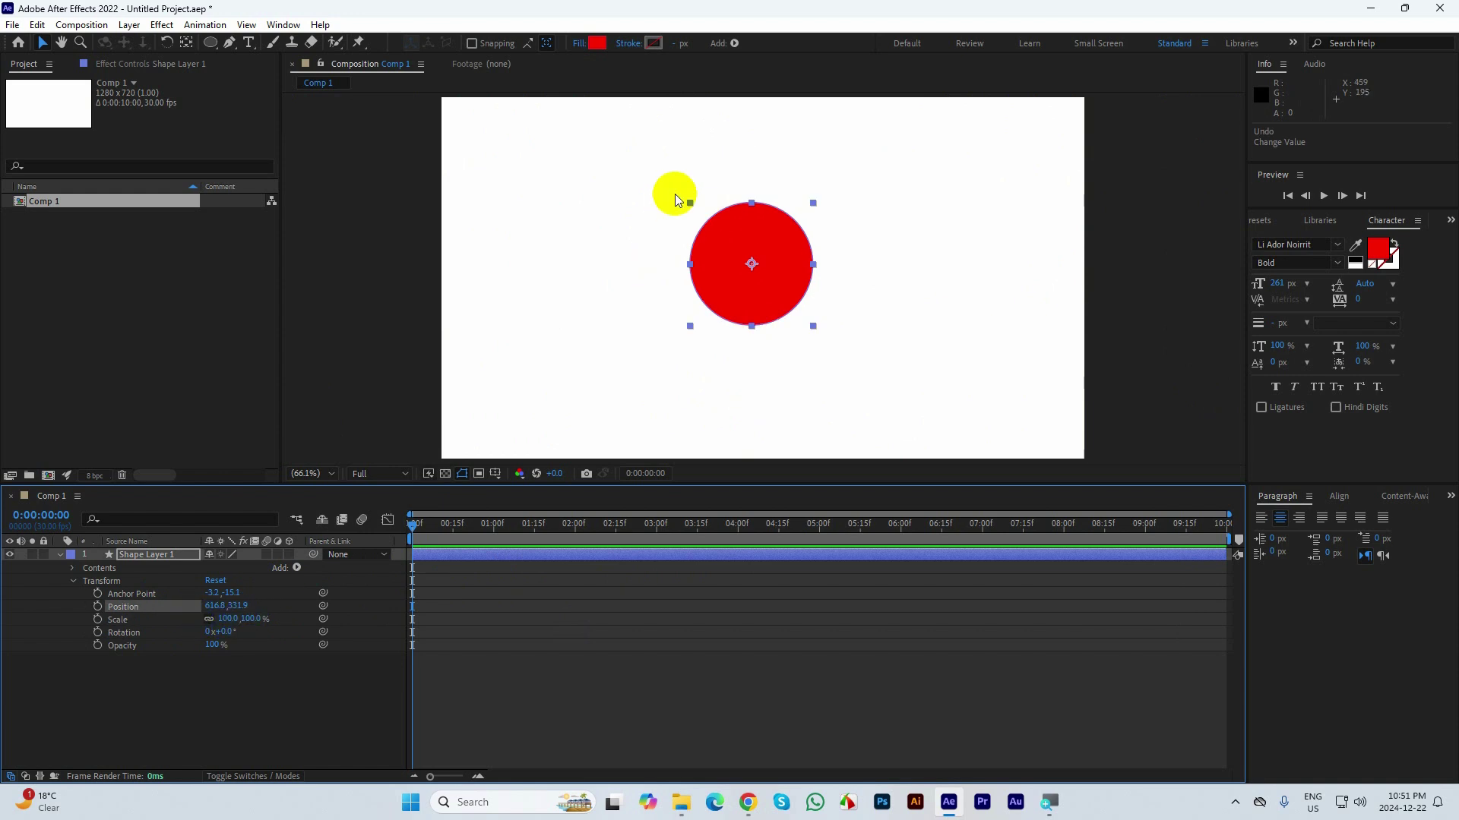
pyautogui.click(735, 222)
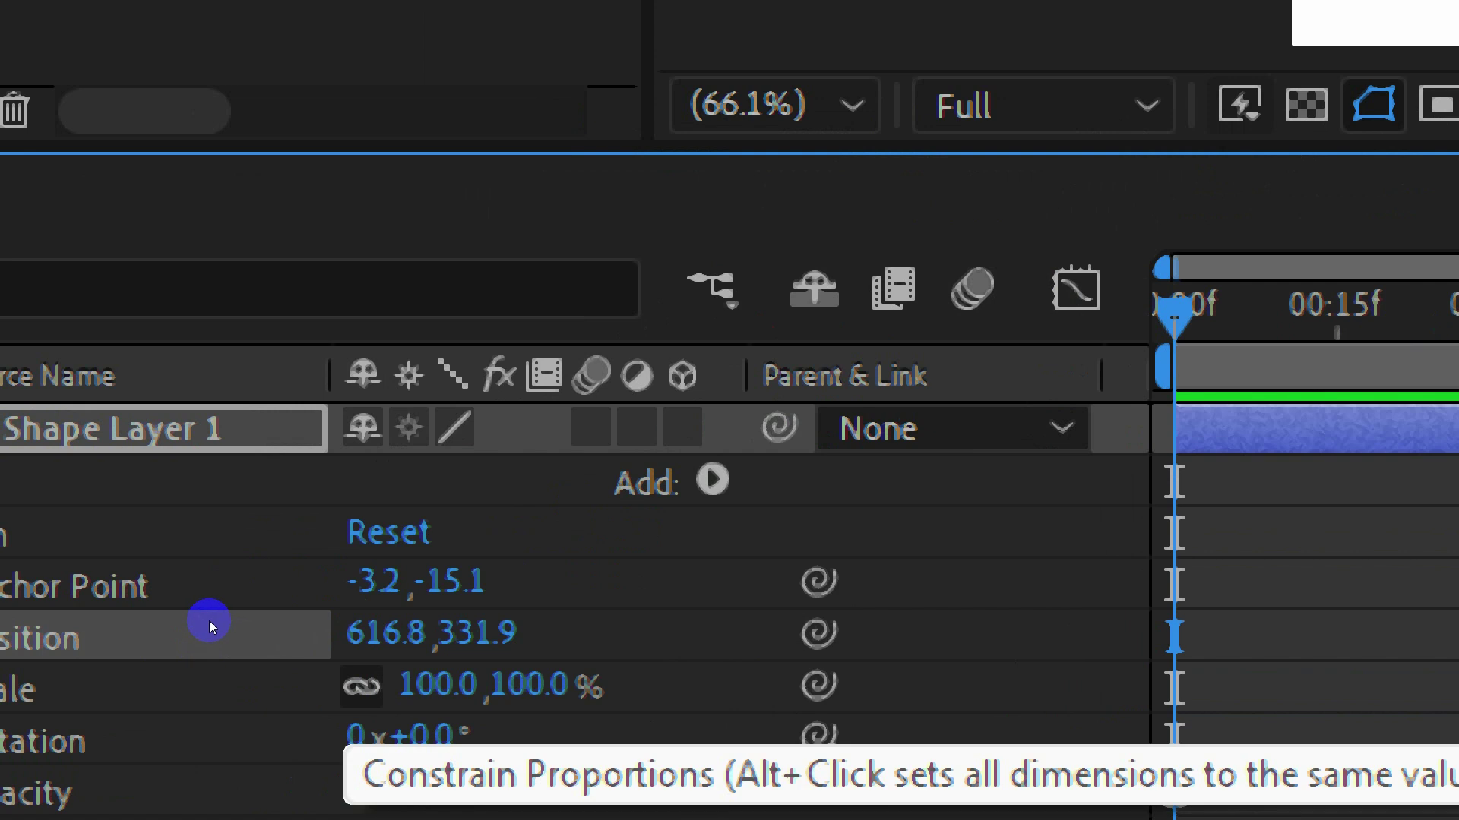
# - Turn off Constrain Proportions for Scale, try stretching the circle horizontally only, and undo the stretch
pyautogui.click(361, 687)
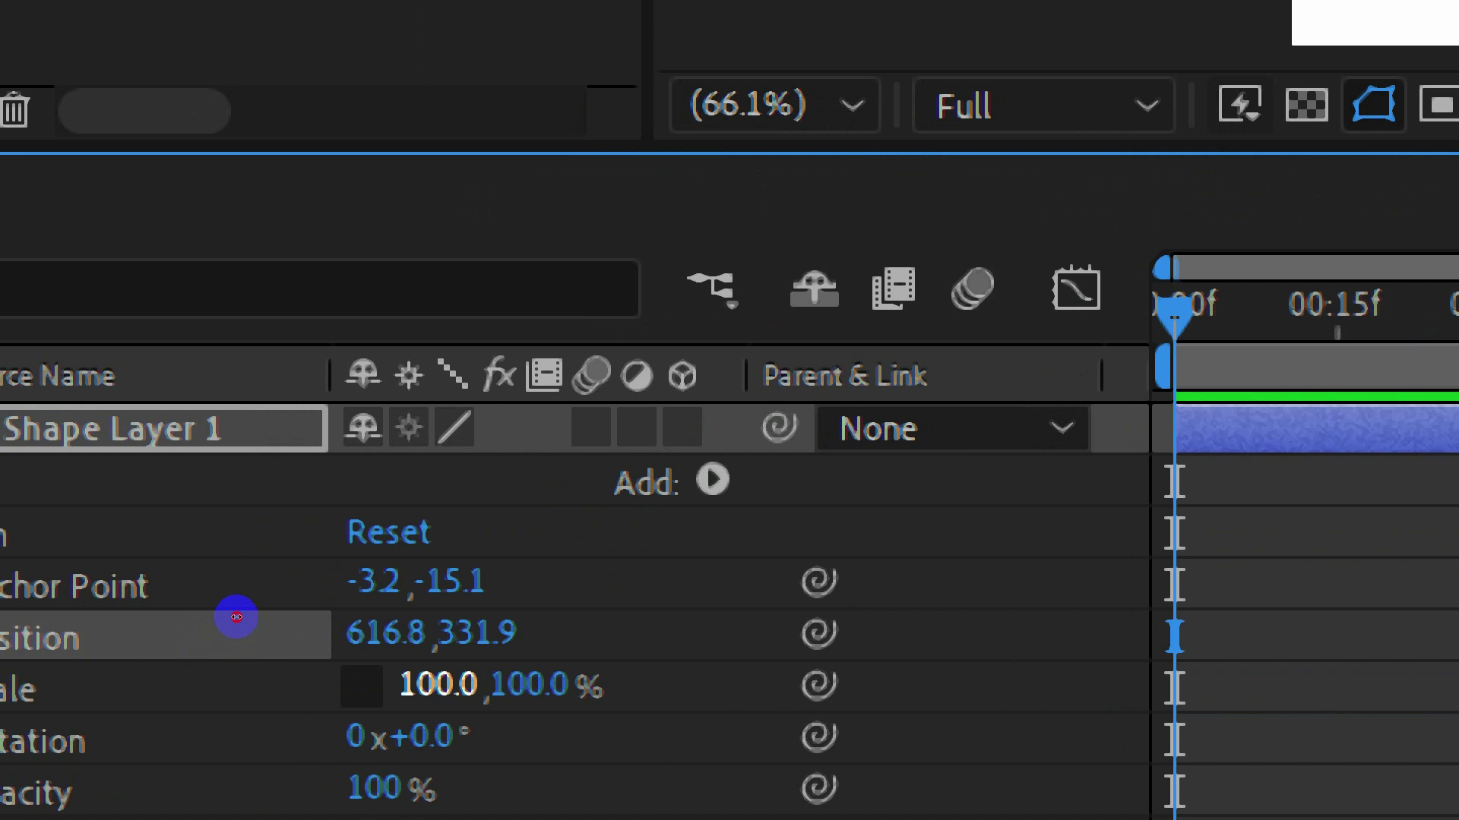
pyautogui.moveTo(235, 613); pyautogui.dragTo(282, 619)
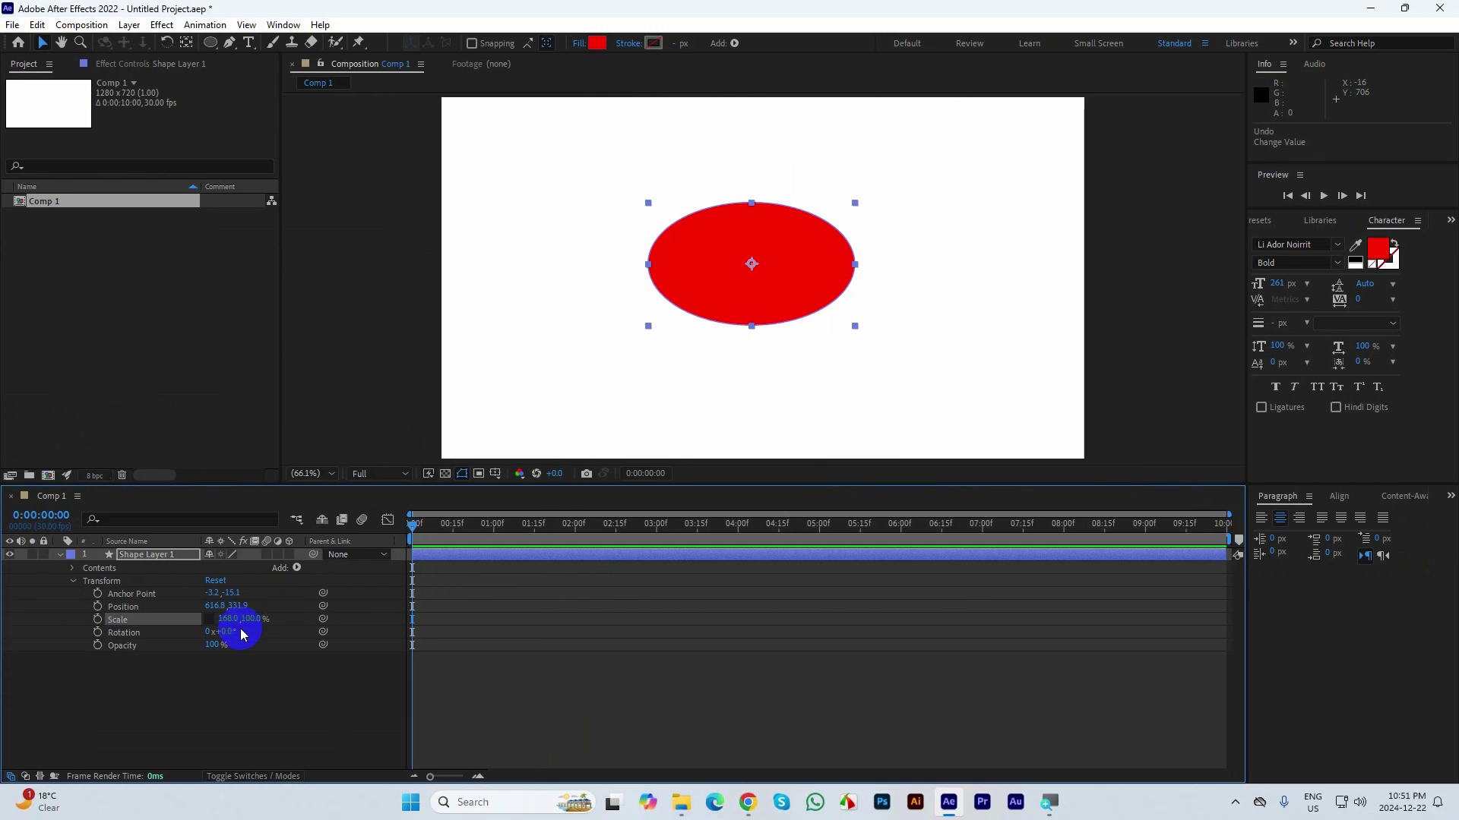
pyautogui.hotkey('ctrl', 'z')
# - Scale the circle uniformly to 175% and move its anchor point outside its upper-right edge with the Pan Behind tool
pyautogui.moveTo(244, 618); pyautogui.dragTo(315, 649)
pyautogui.click(186, 42)
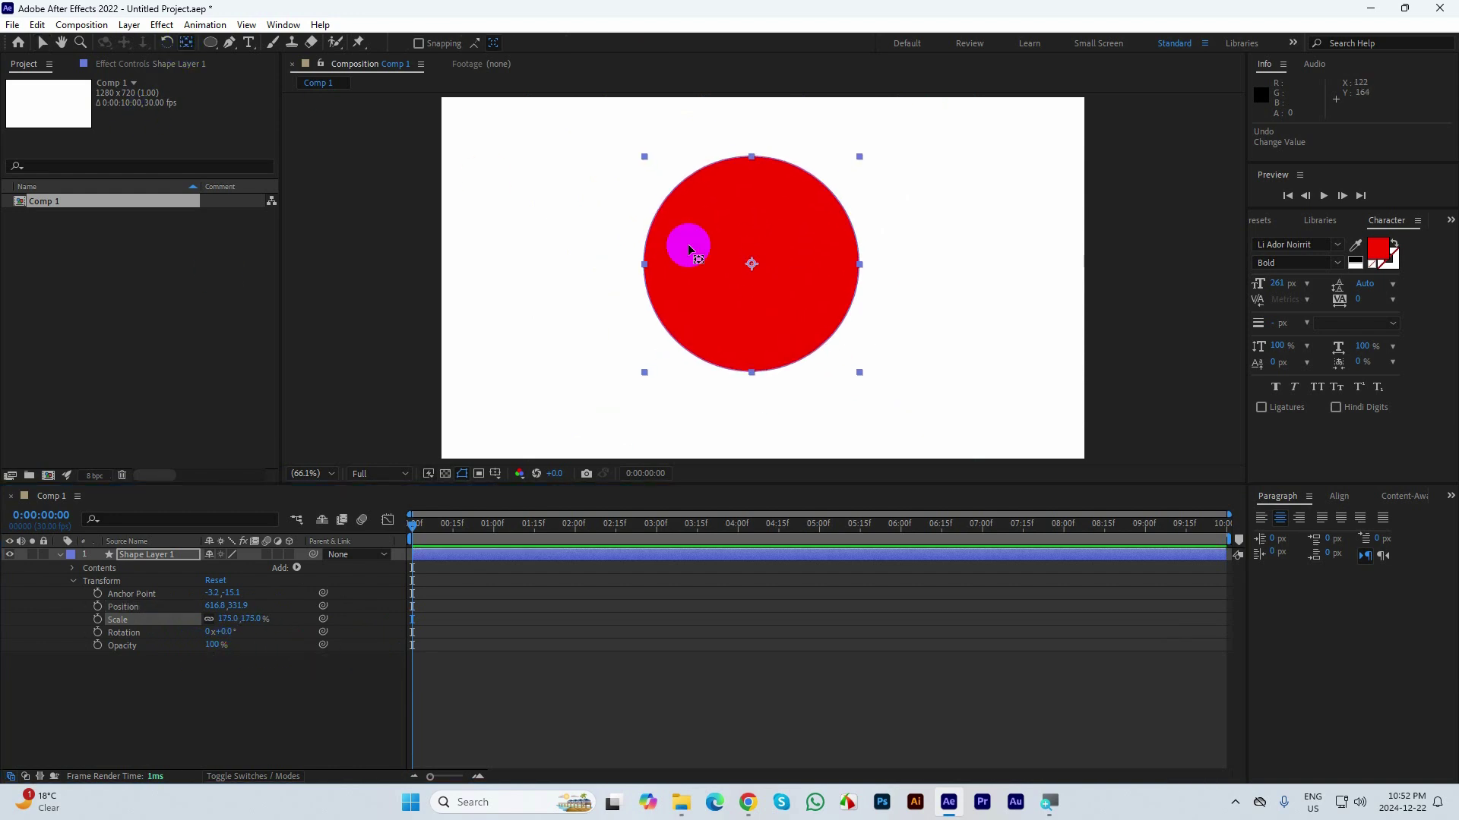
pyautogui.moveTo(762, 273); pyautogui.dragTo(918, 193)
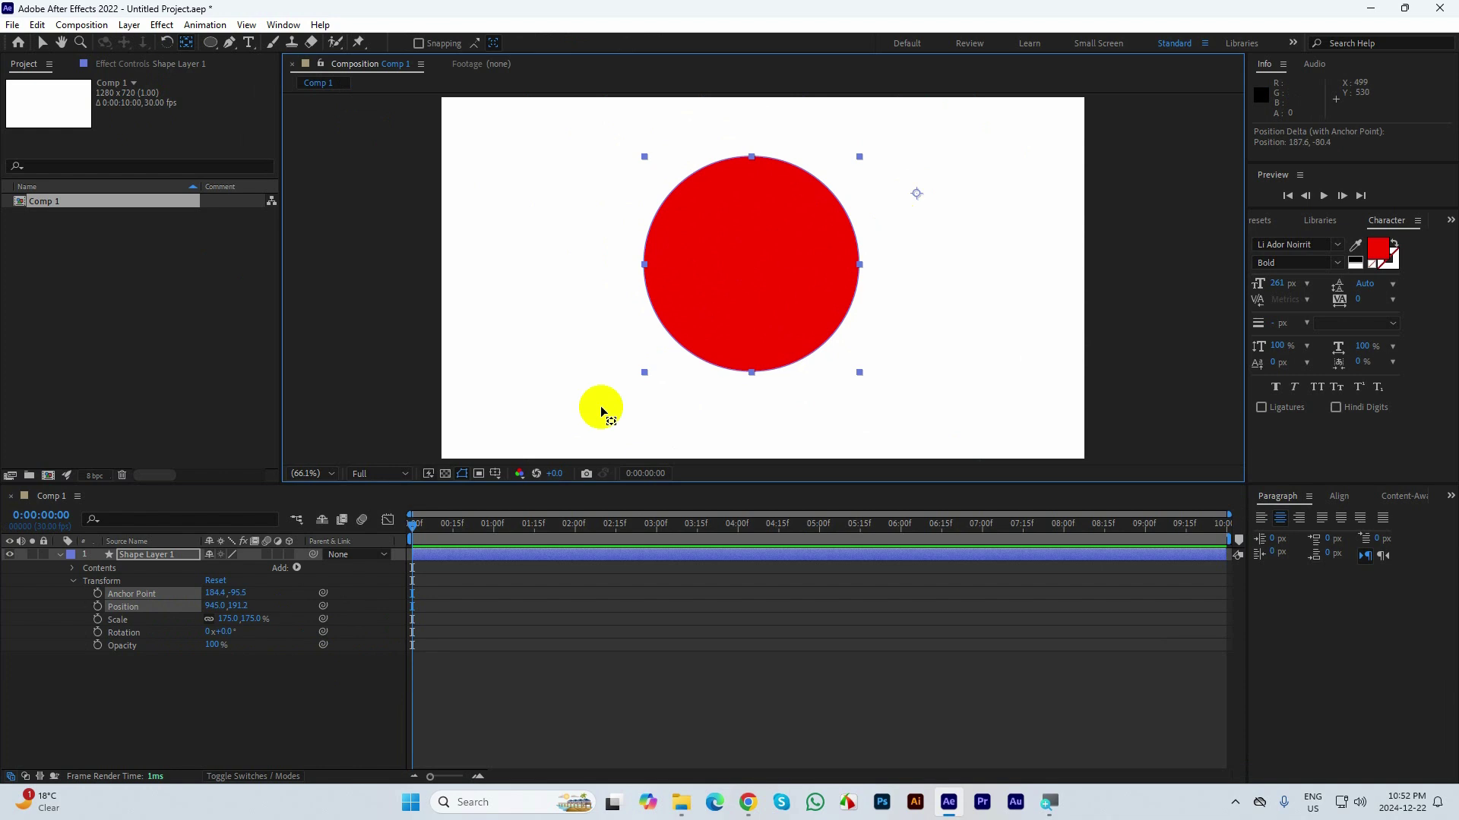
# - Try scaling the circle around the offset anchor point and undo the scale change
pyautogui.moveTo(227, 620); pyautogui.dragTo(397, 597)
pyautogui.hotkey('ctrl', 'z')
pyautogui.hotkey('ctrl', 'z')
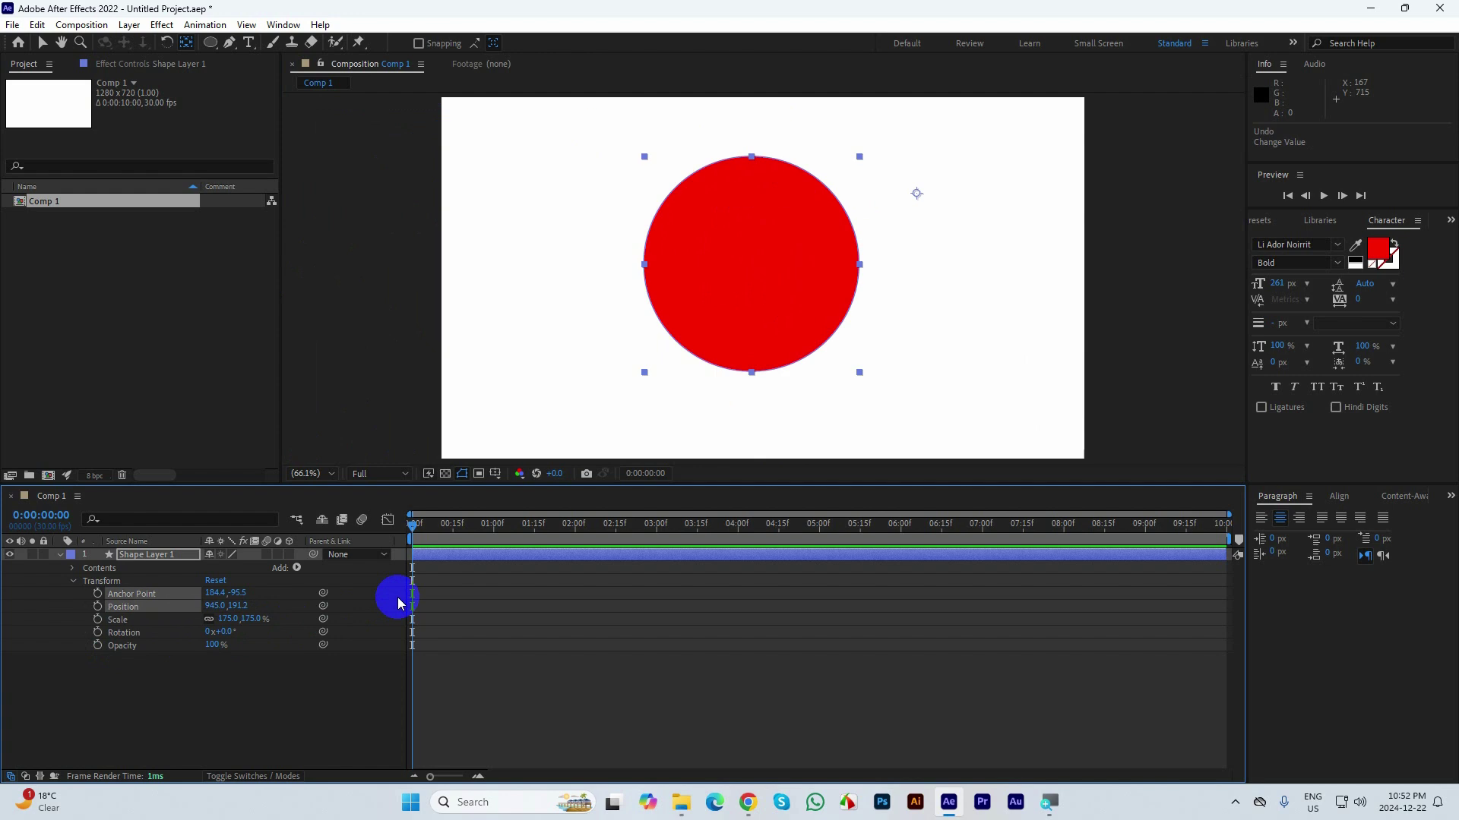
# - Switch to the Selection tool, try rotating the circle to 44° and up to about 135°, and undo the last rotation change
pyautogui.click(43, 42)
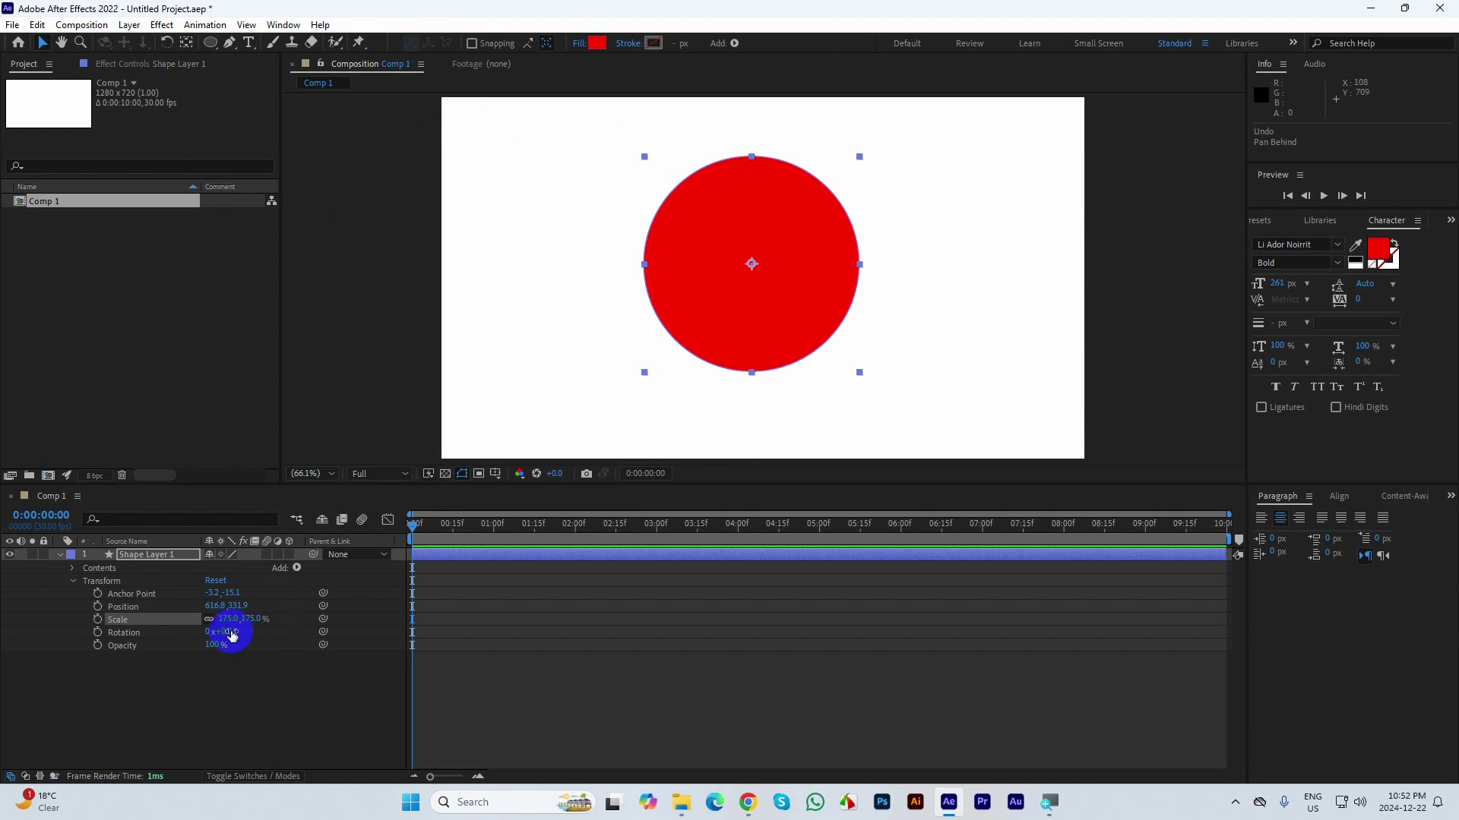
pyautogui.moveTo(228, 635); pyautogui.dragTo(309, 591)
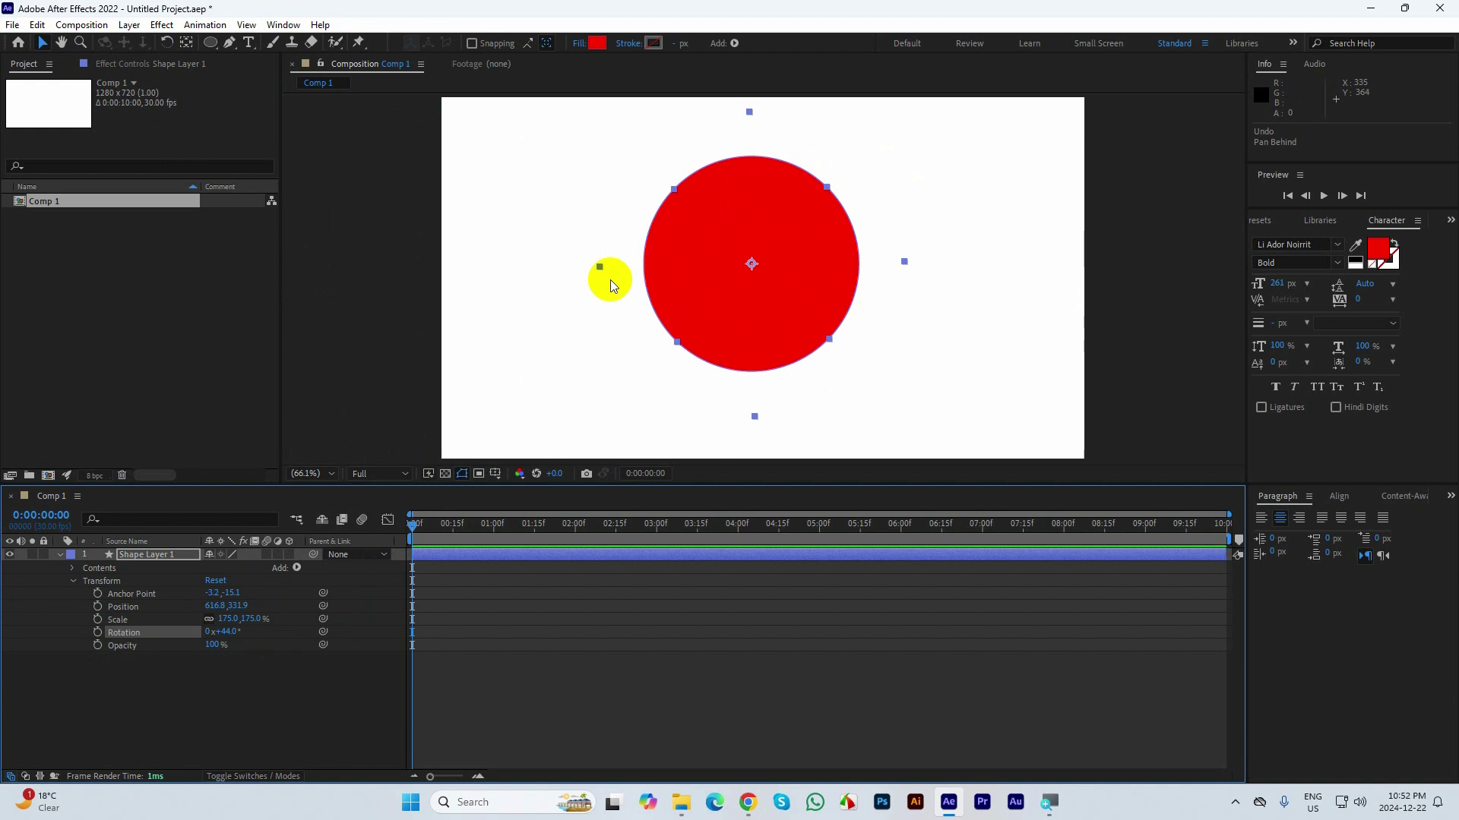
pyautogui.click(417, 528)
pyautogui.moveTo(232, 637); pyautogui.dragTo(289, 625)
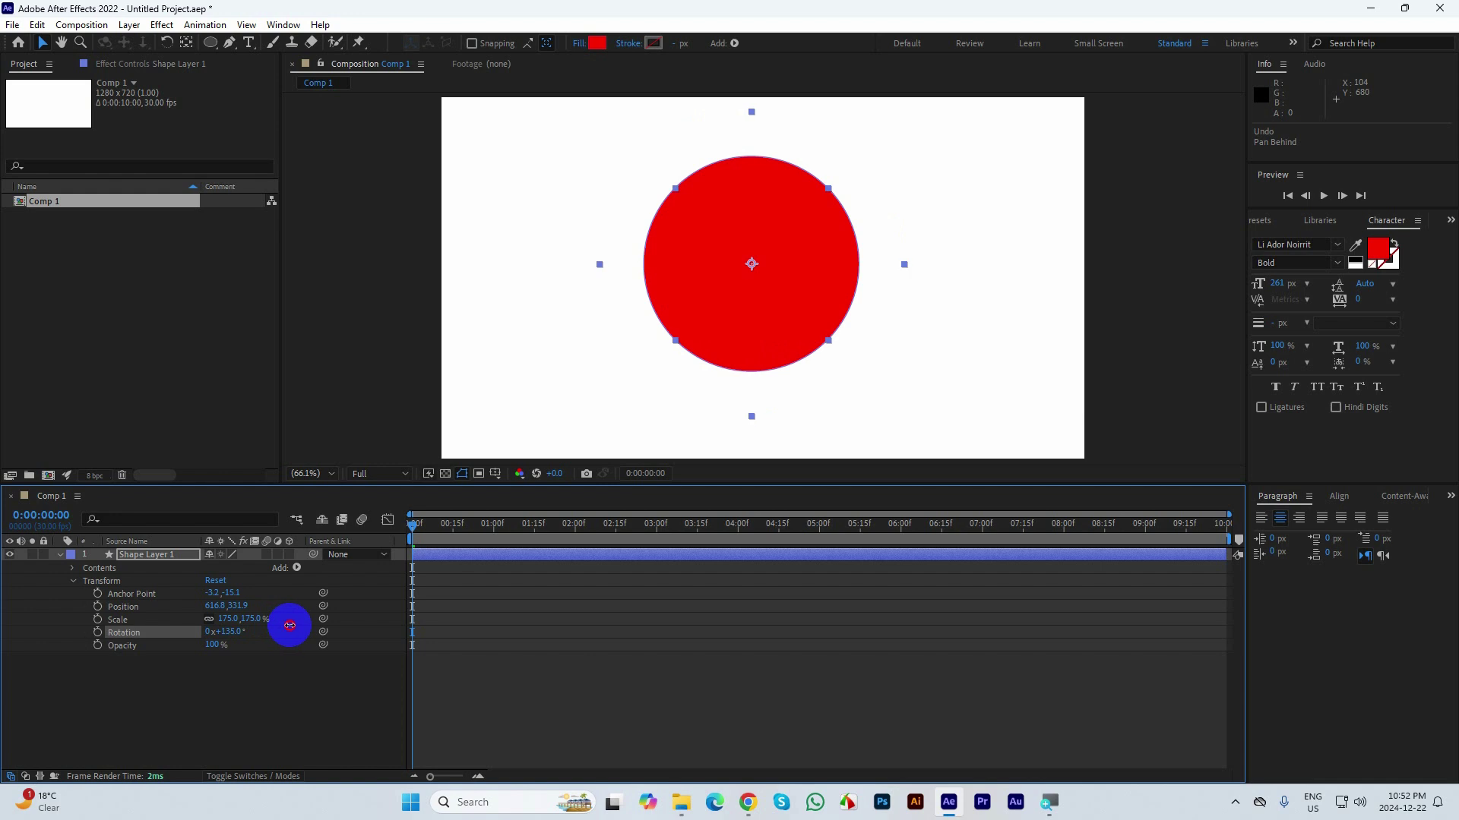
pyautogui.moveTo(289, 625); pyautogui.dragTo(238, 633)
pyautogui.click(779, 332)
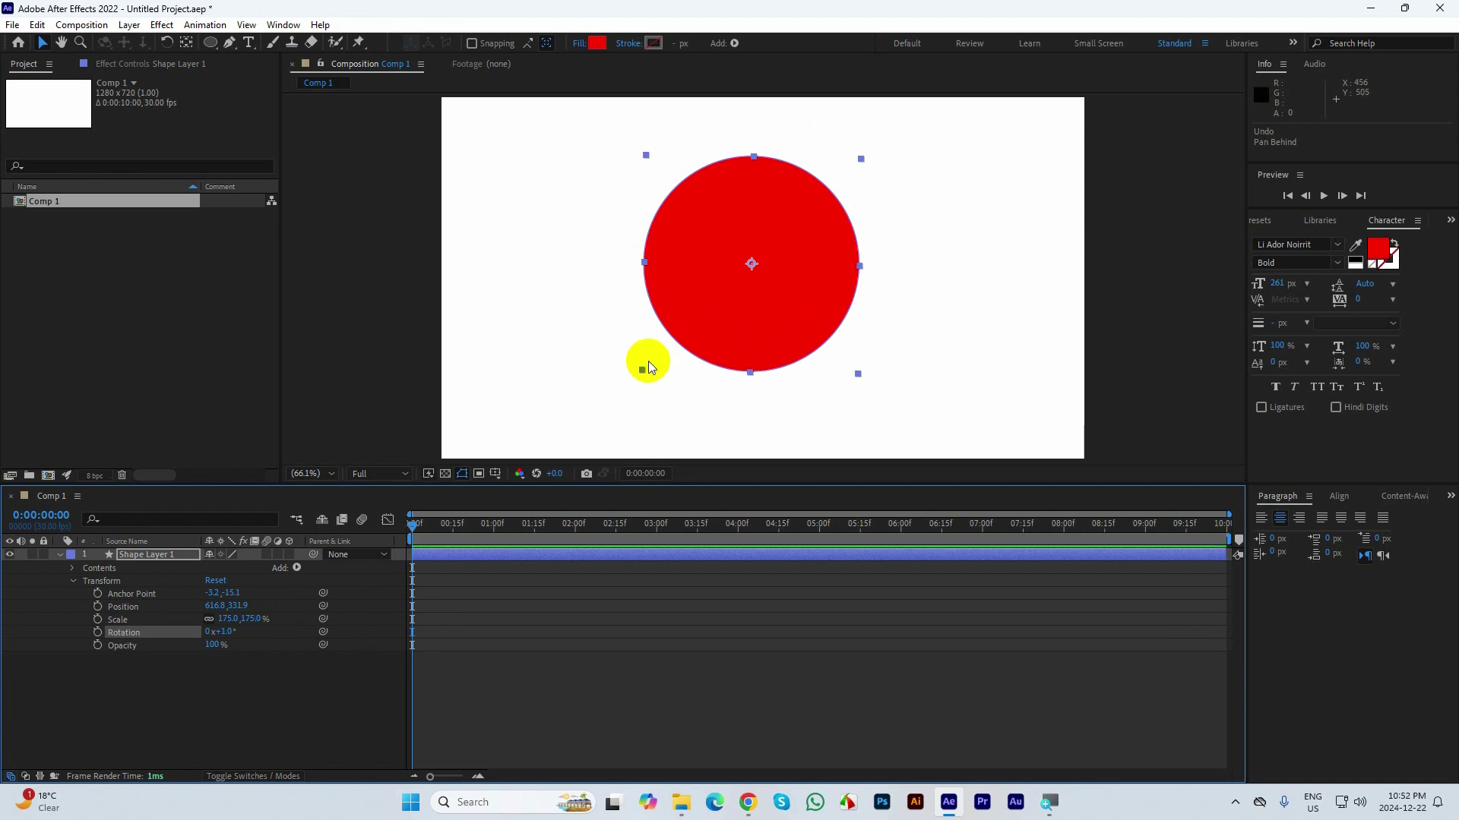
pyautogui.hotkey('ctrl', 'z')
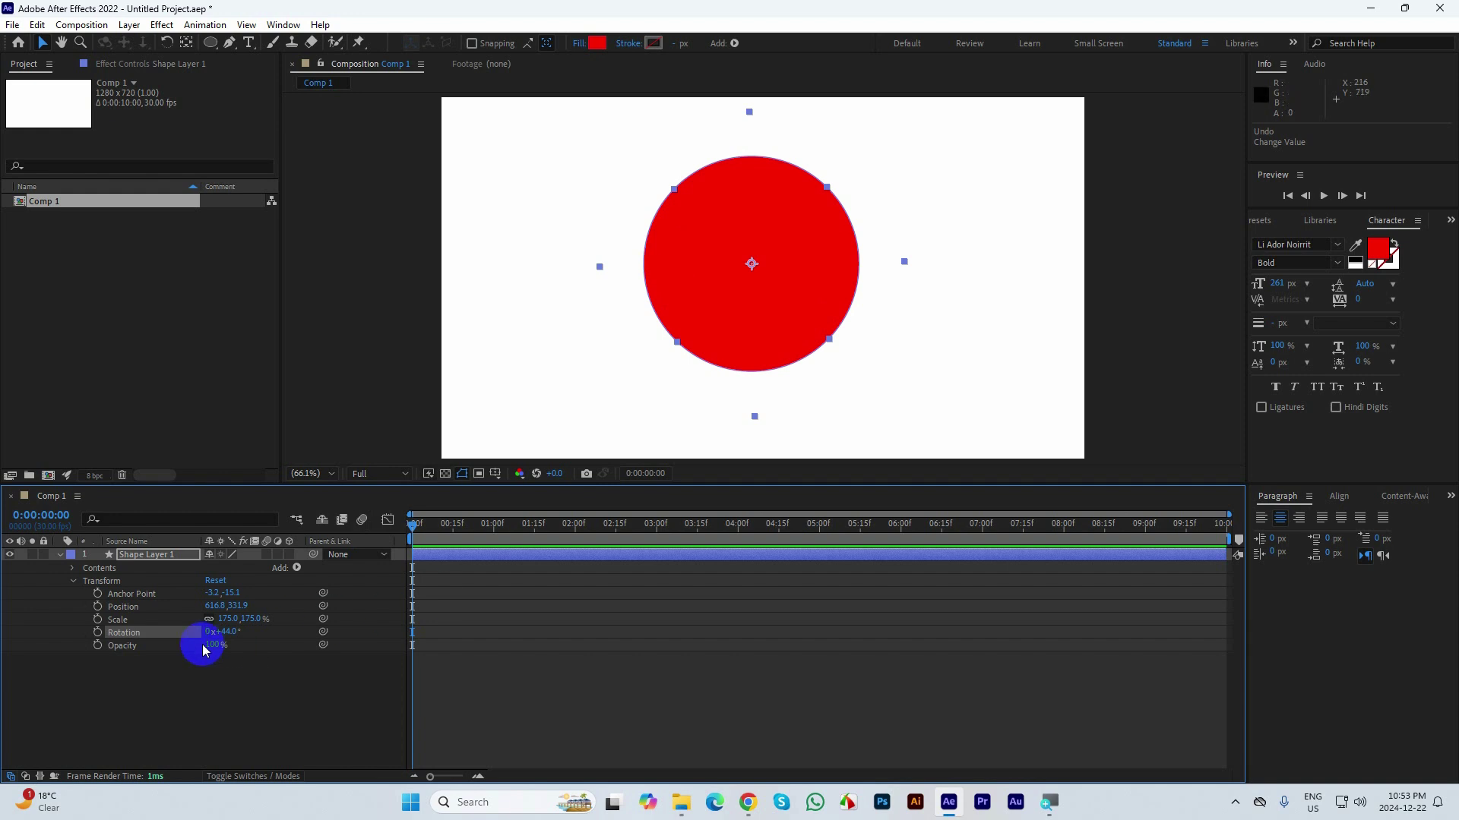
# - Try adjusting the circle's Opacity and highlight the properties in its Transform group
pyautogui.moveTo(212, 647); pyautogui.dragTo(650, 637)
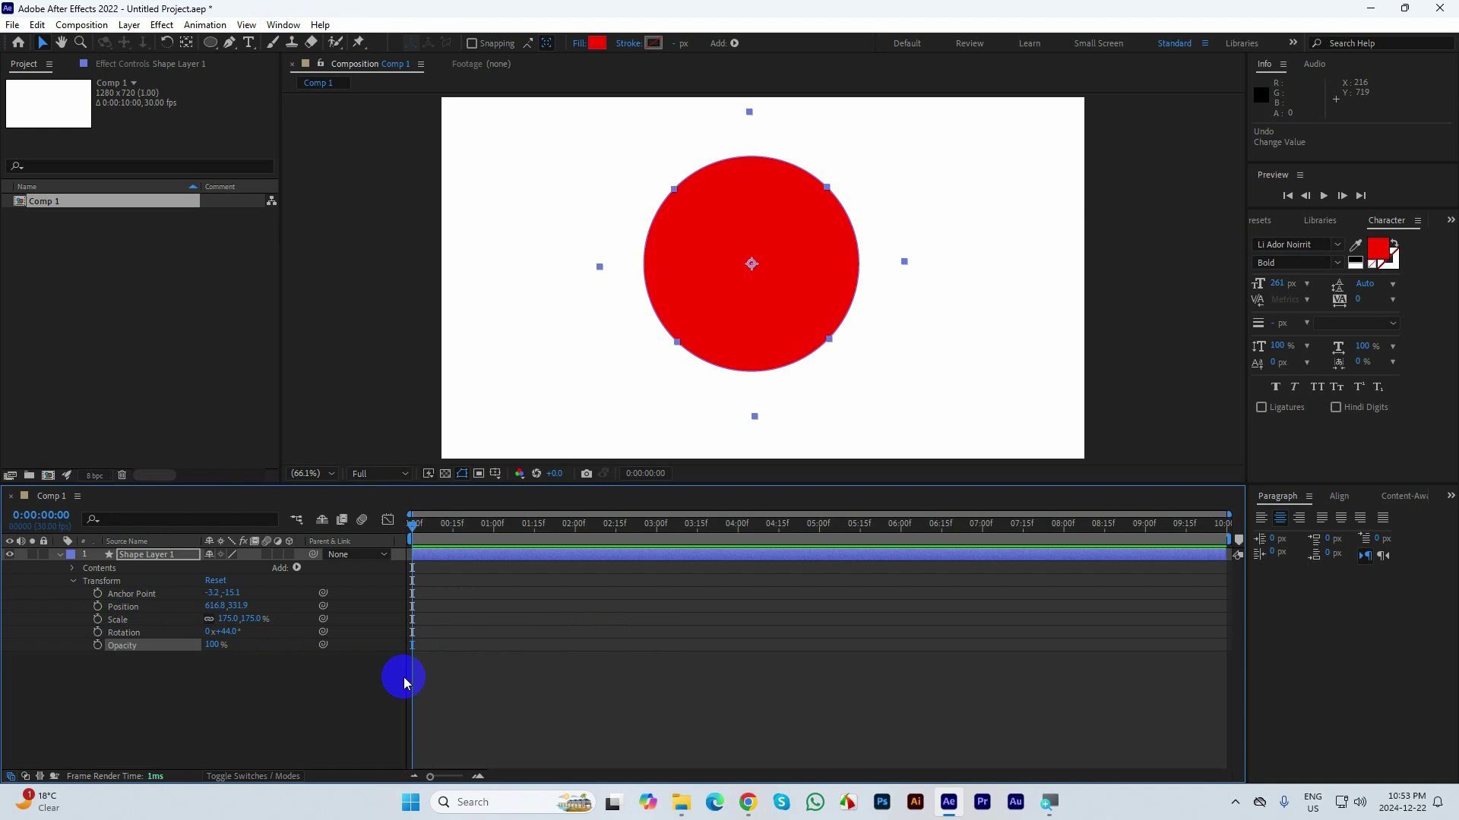
pyautogui.click(333, 667)
pyautogui.moveTo(313, 672); pyautogui.dragTo(65, 574)
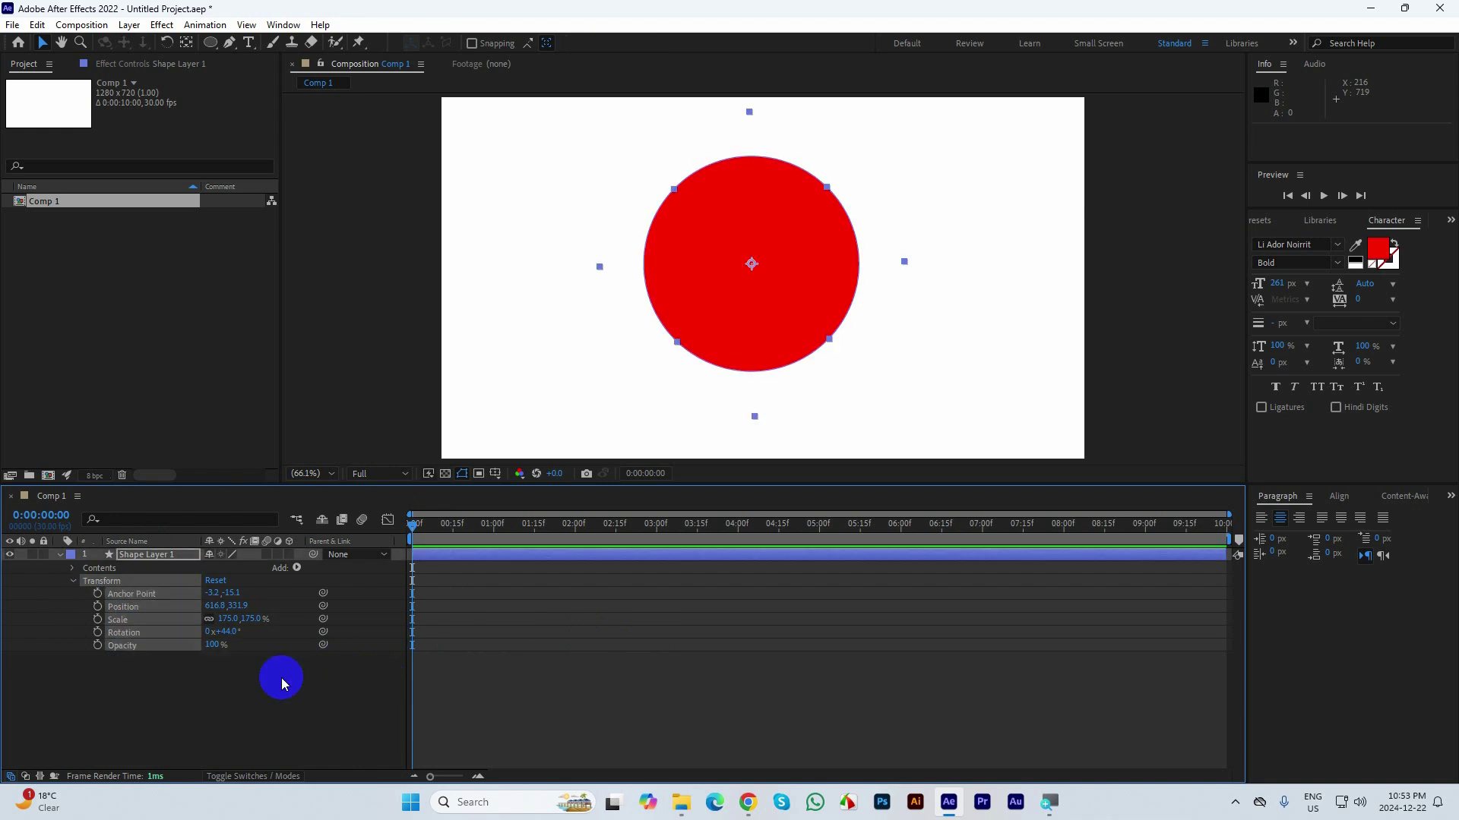
# - Undo the circle's remaining rotation and scale changes, back to 0° rotation and 100% scale
pyautogui.hotkey('ctrl', 'z')
pyautogui.hotkey('ctrl', 'z')
pyautogui.hotkey('ctrl', 'z')
pyautogui.hotkey('ctrl', 'z')
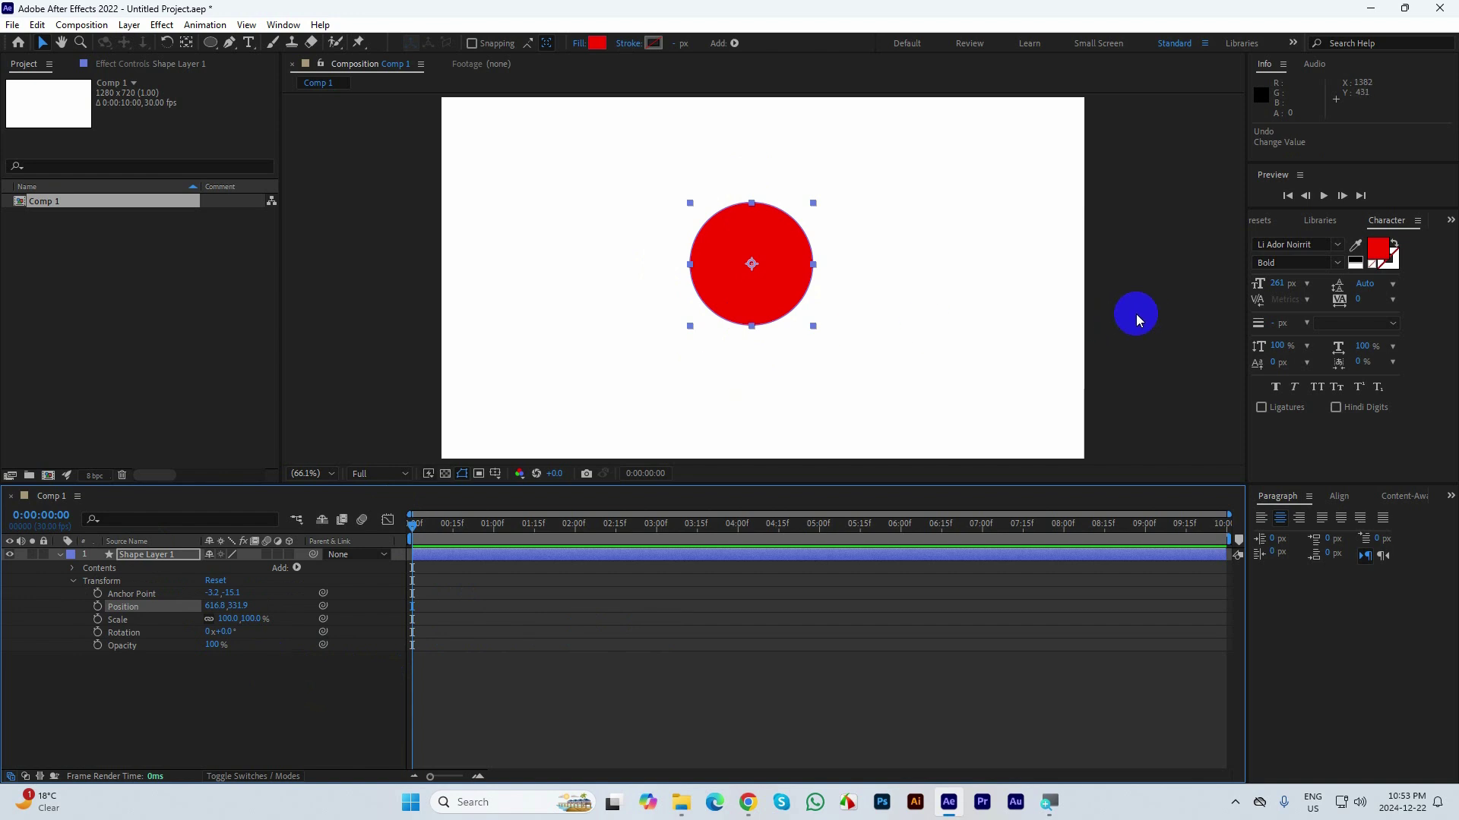
pyautogui.click(779, 240)
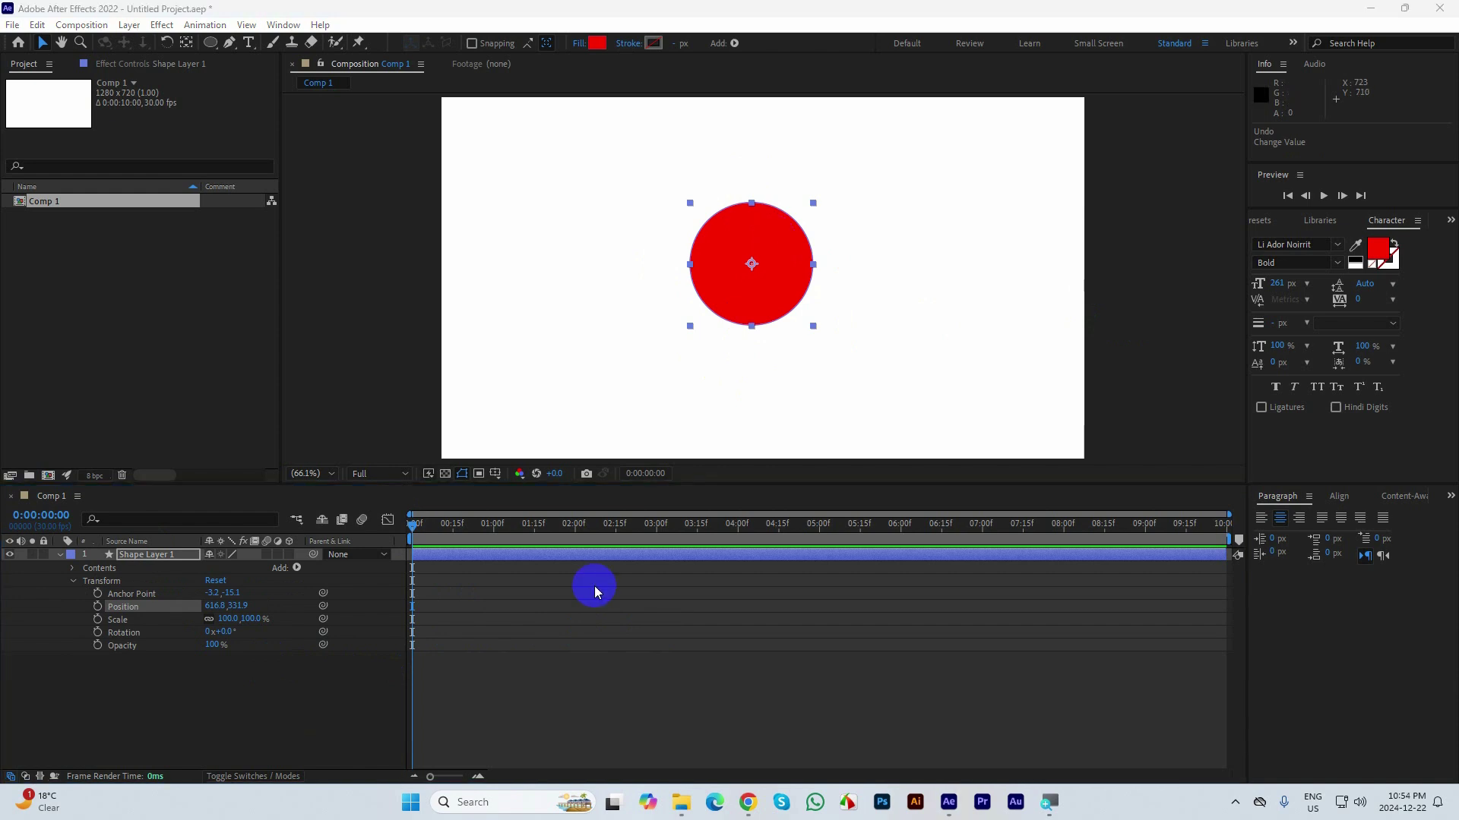
pyautogui.click(715, 253)
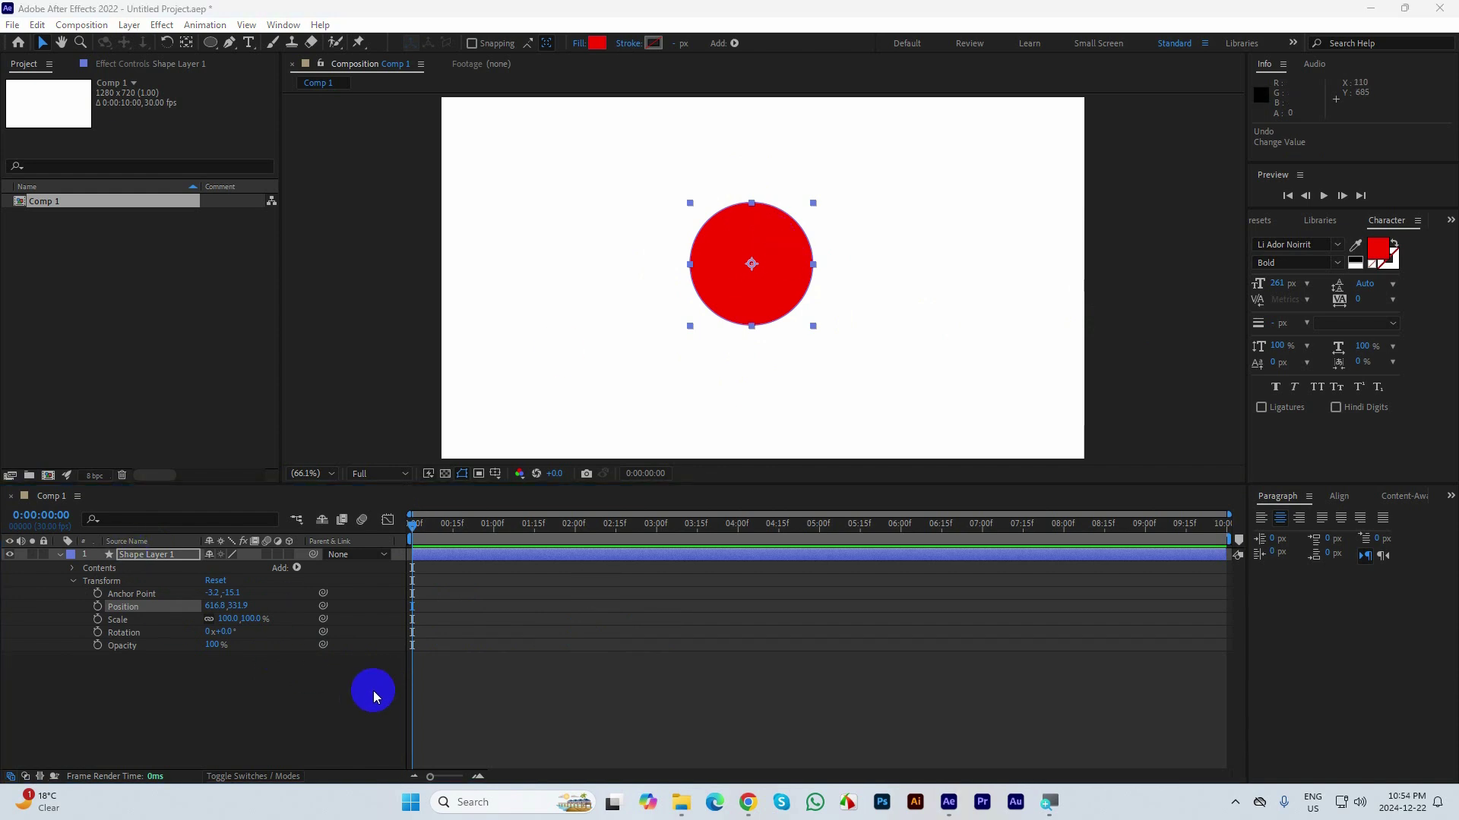
# - Highlight the shape layer's Transform properties from Anchor Point to Opacity for review, and clear the selection
pyautogui.moveTo(378, 684); pyautogui.dragTo(93, 571)
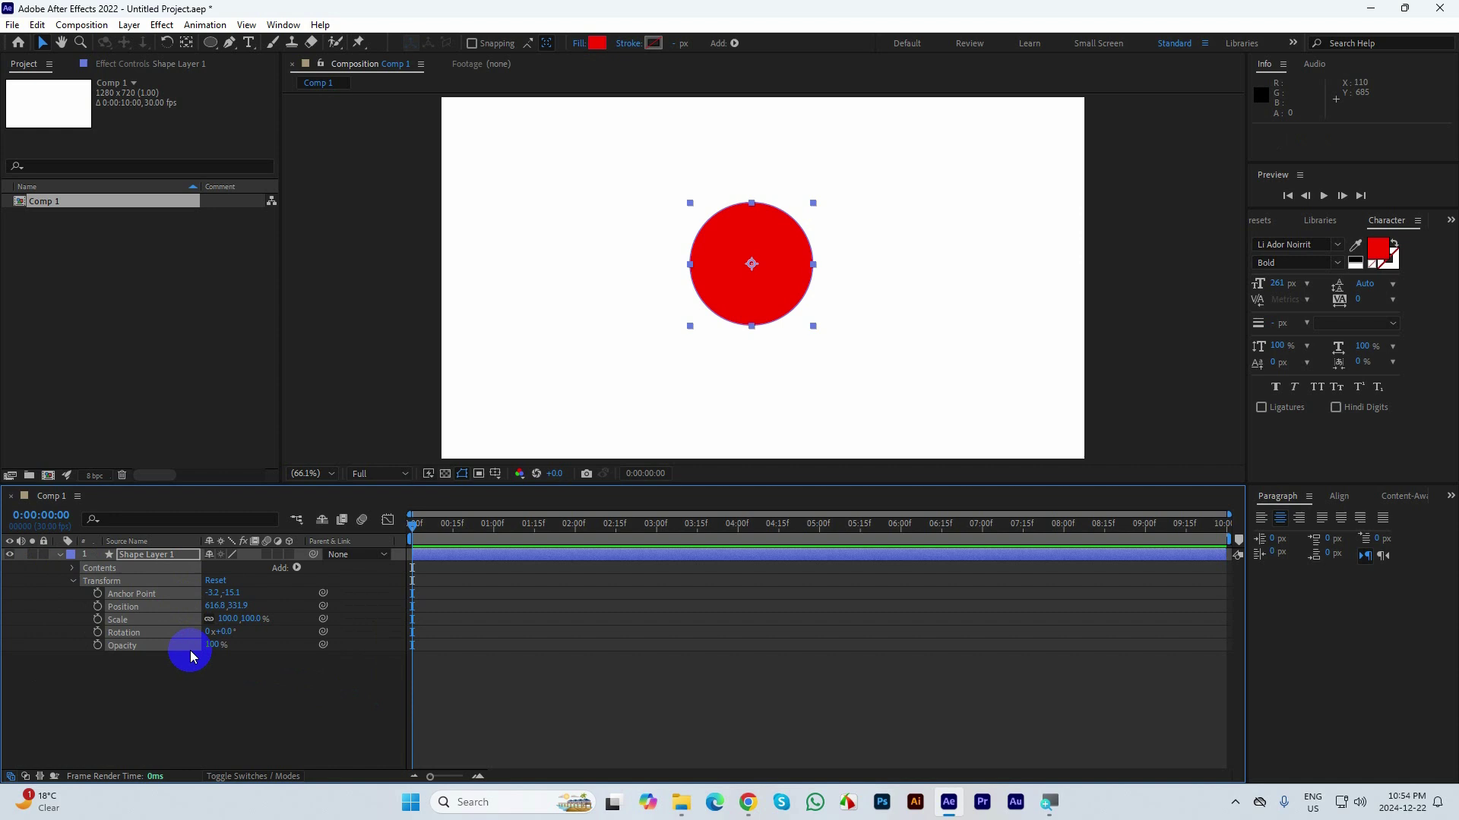
pyautogui.click(89, 671)
pyautogui.moveTo(391, 691); pyautogui.dragTo(4, 551)
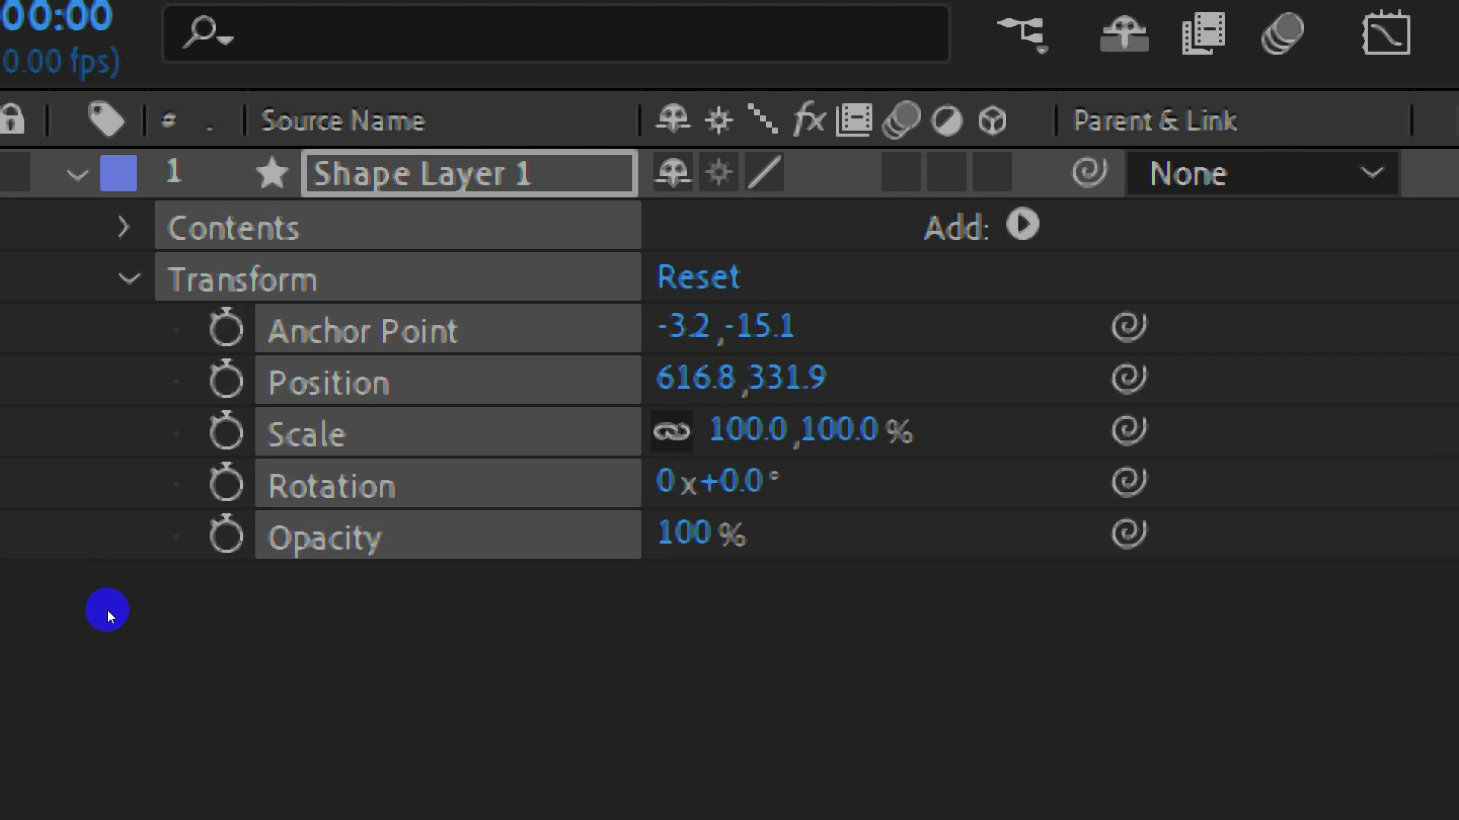
pyautogui.click(100, 667)
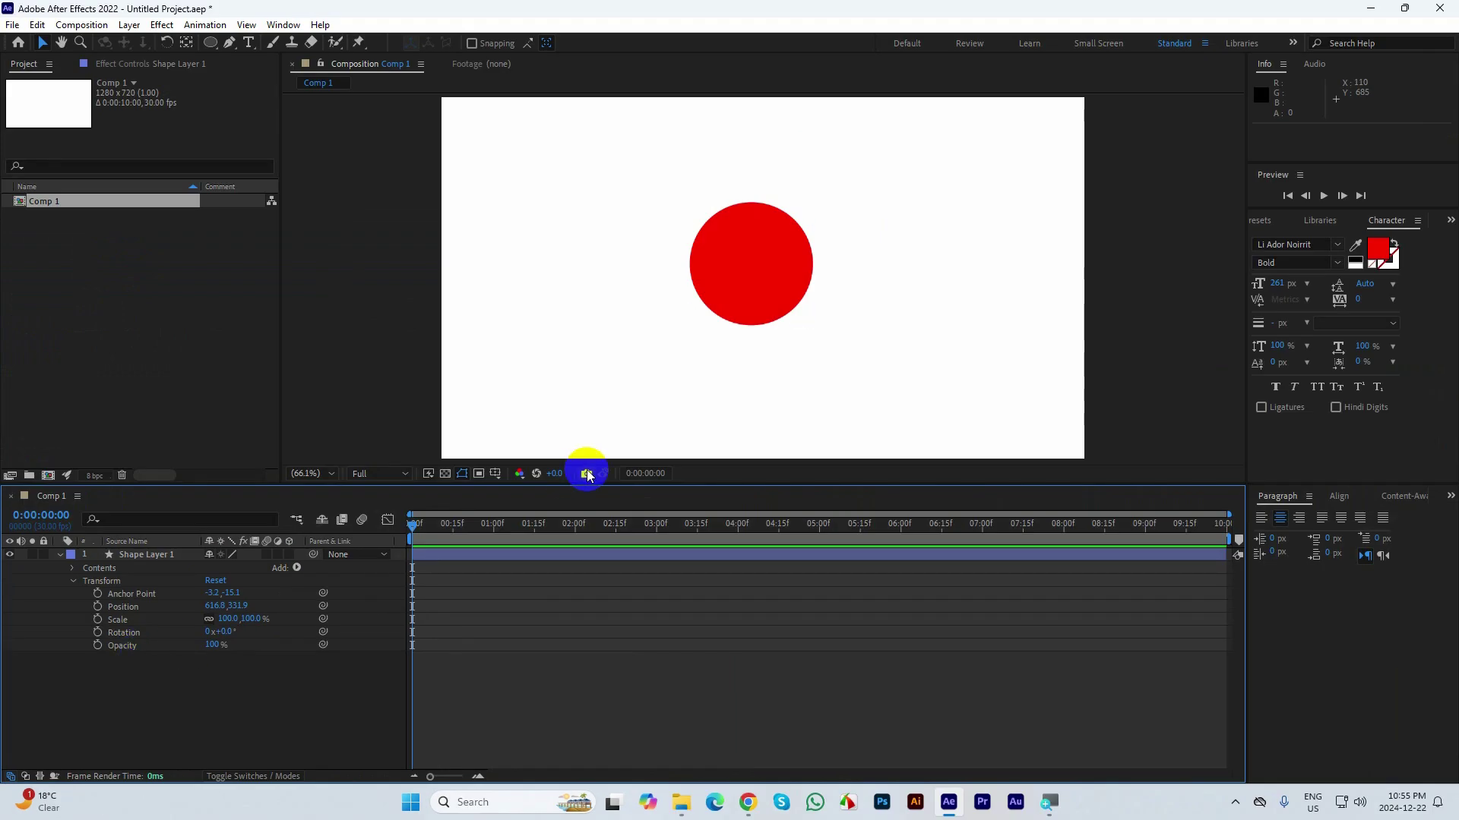
pyautogui.click(588, 474)
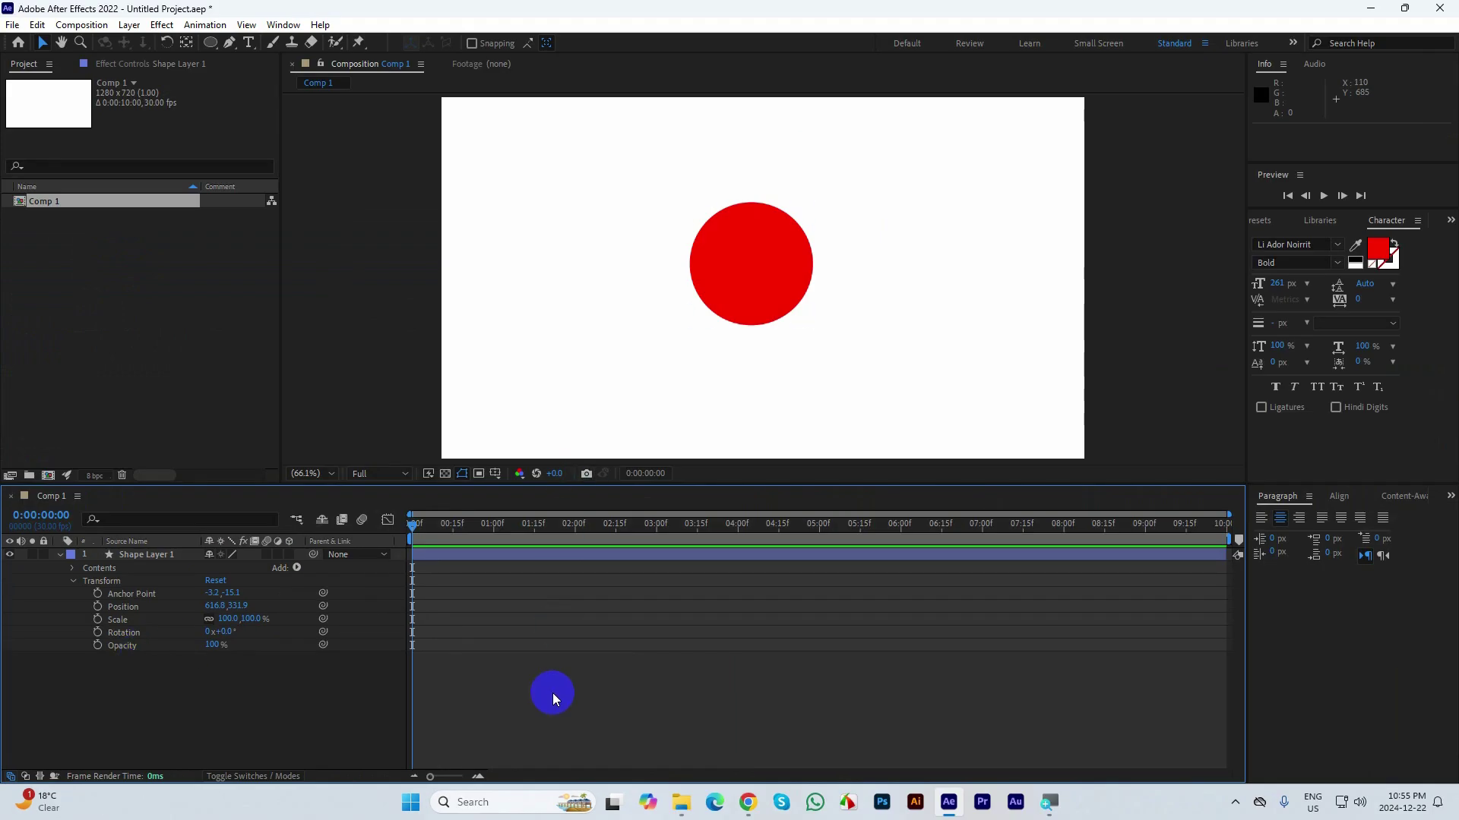
# - Scrub the current time indicator through the timeline, stopping at 4, 7 and about 8 seconds, and return it to 0:00:00:00
pyautogui.moveTo(411, 524); pyautogui.dragTo(548, 529)
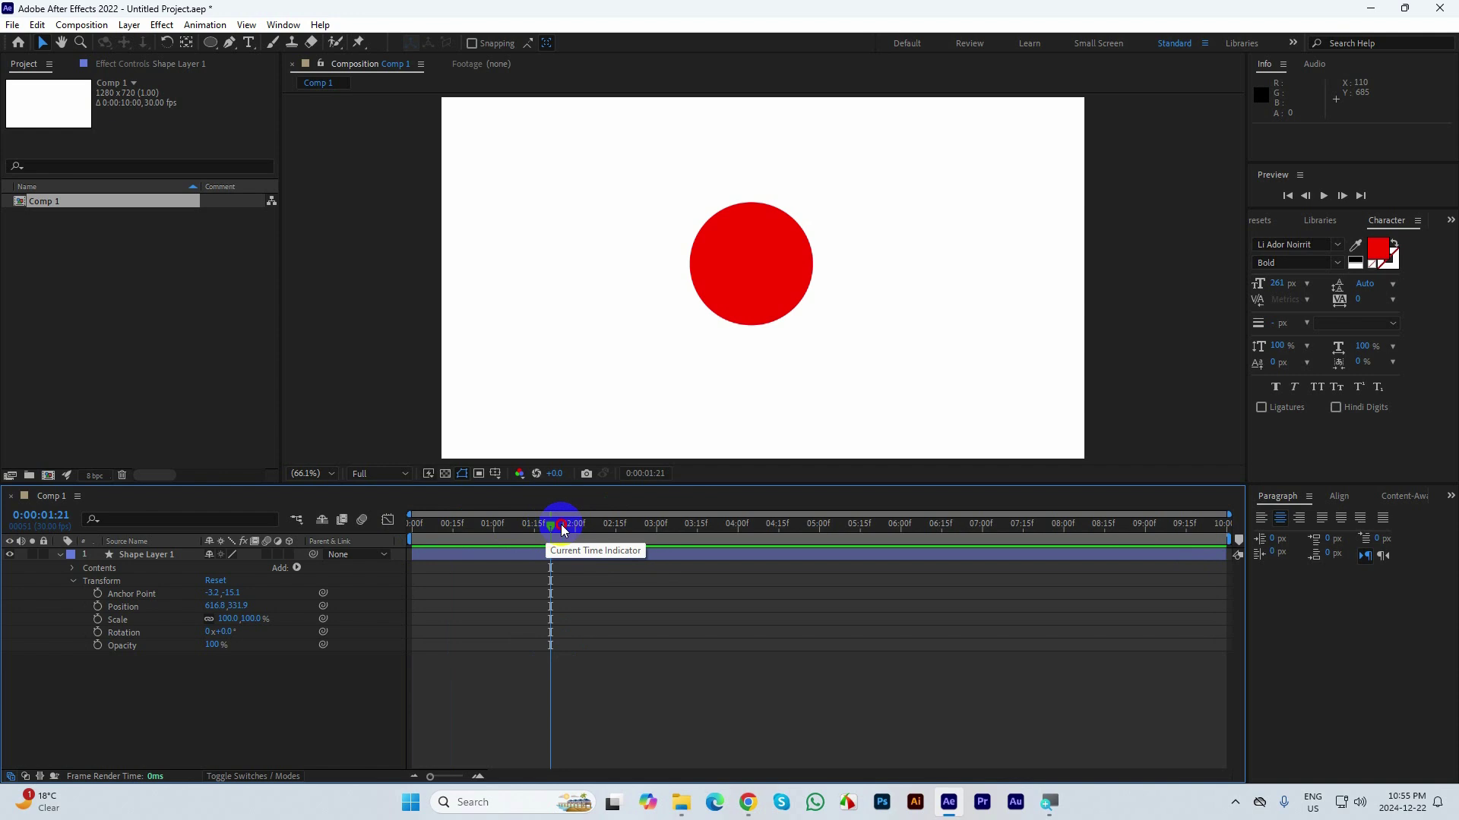
pyautogui.moveTo(563, 530); pyautogui.dragTo(738, 526)
pyautogui.click(750, 555)
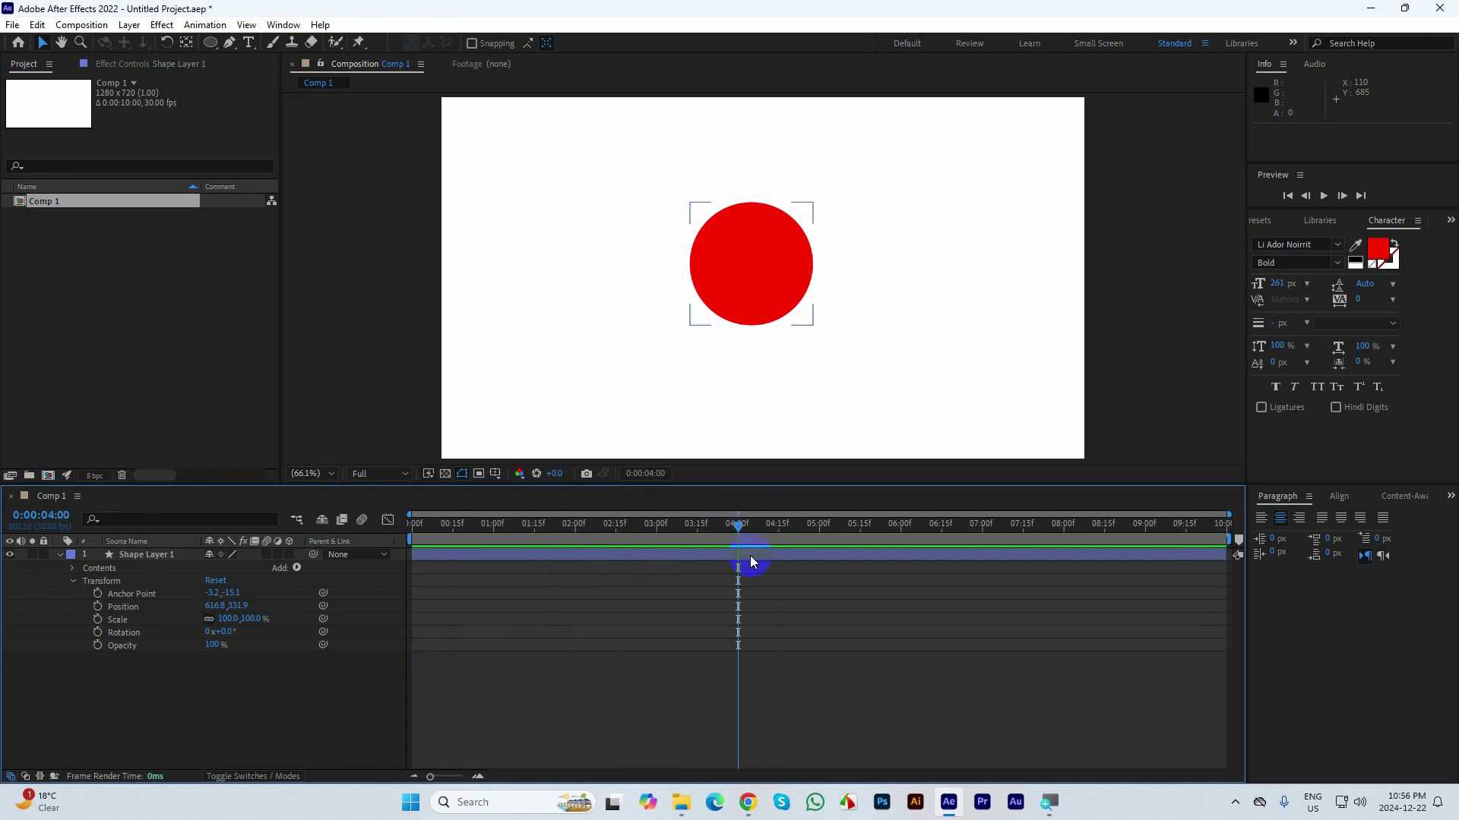
pyautogui.click(736, 542)
pyautogui.moveTo(731, 524); pyautogui.dragTo(983, 534)
pyautogui.click(990, 558)
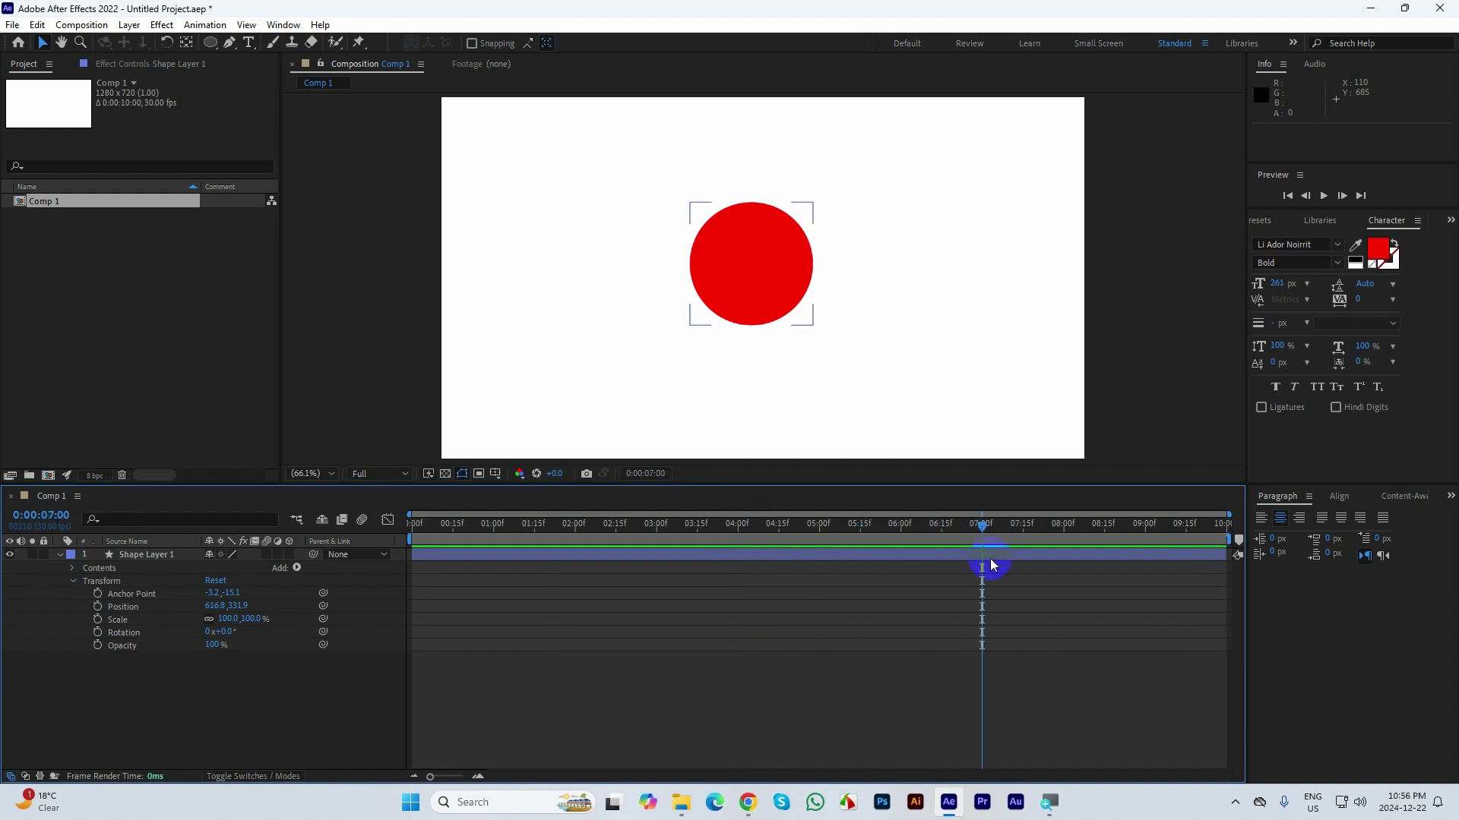
pyautogui.moveTo(986, 526); pyautogui.dragTo(413, 524)
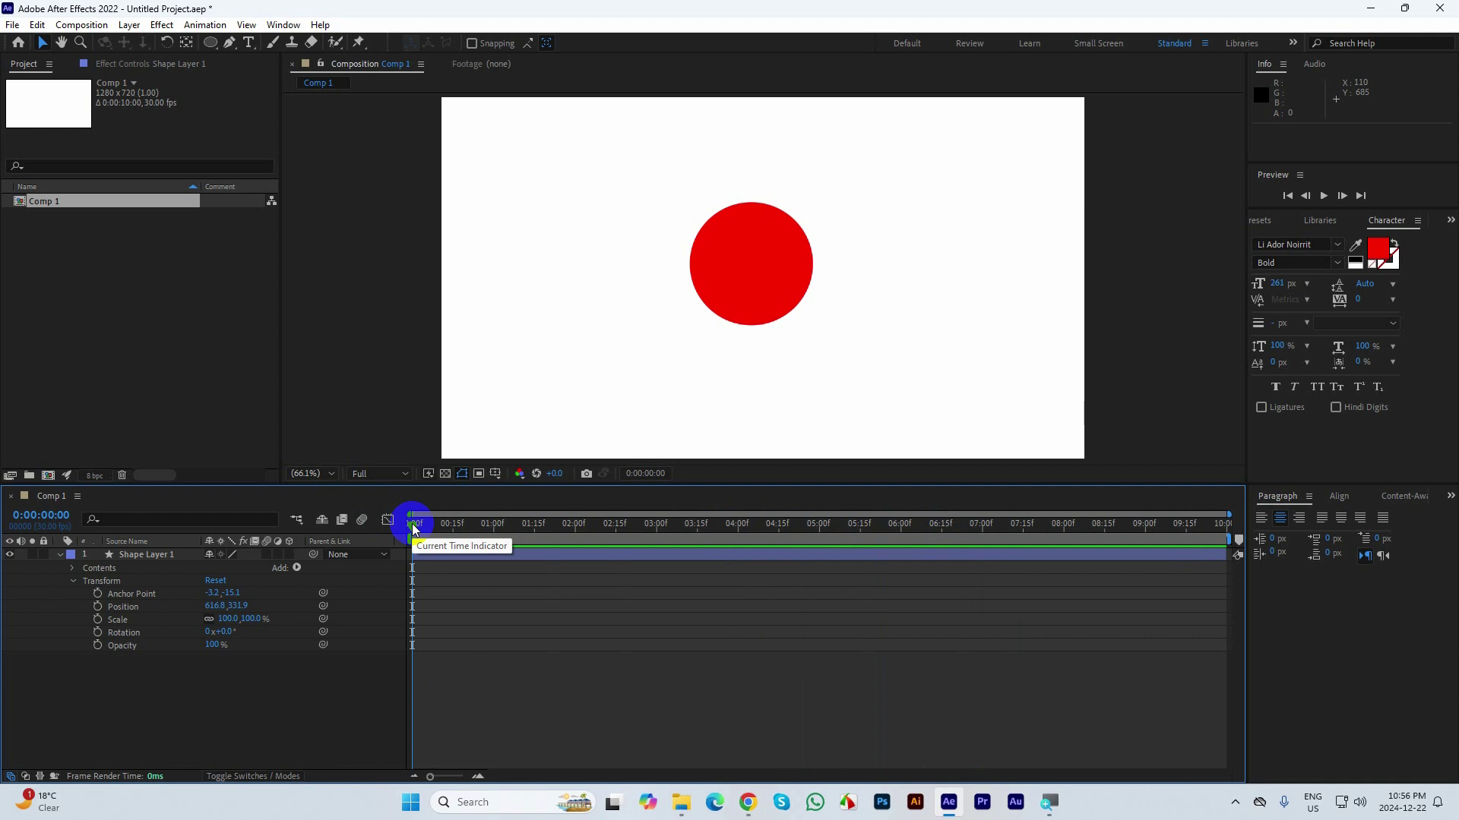
pyautogui.moveTo(412, 522); pyautogui.dragTo(923, 568)
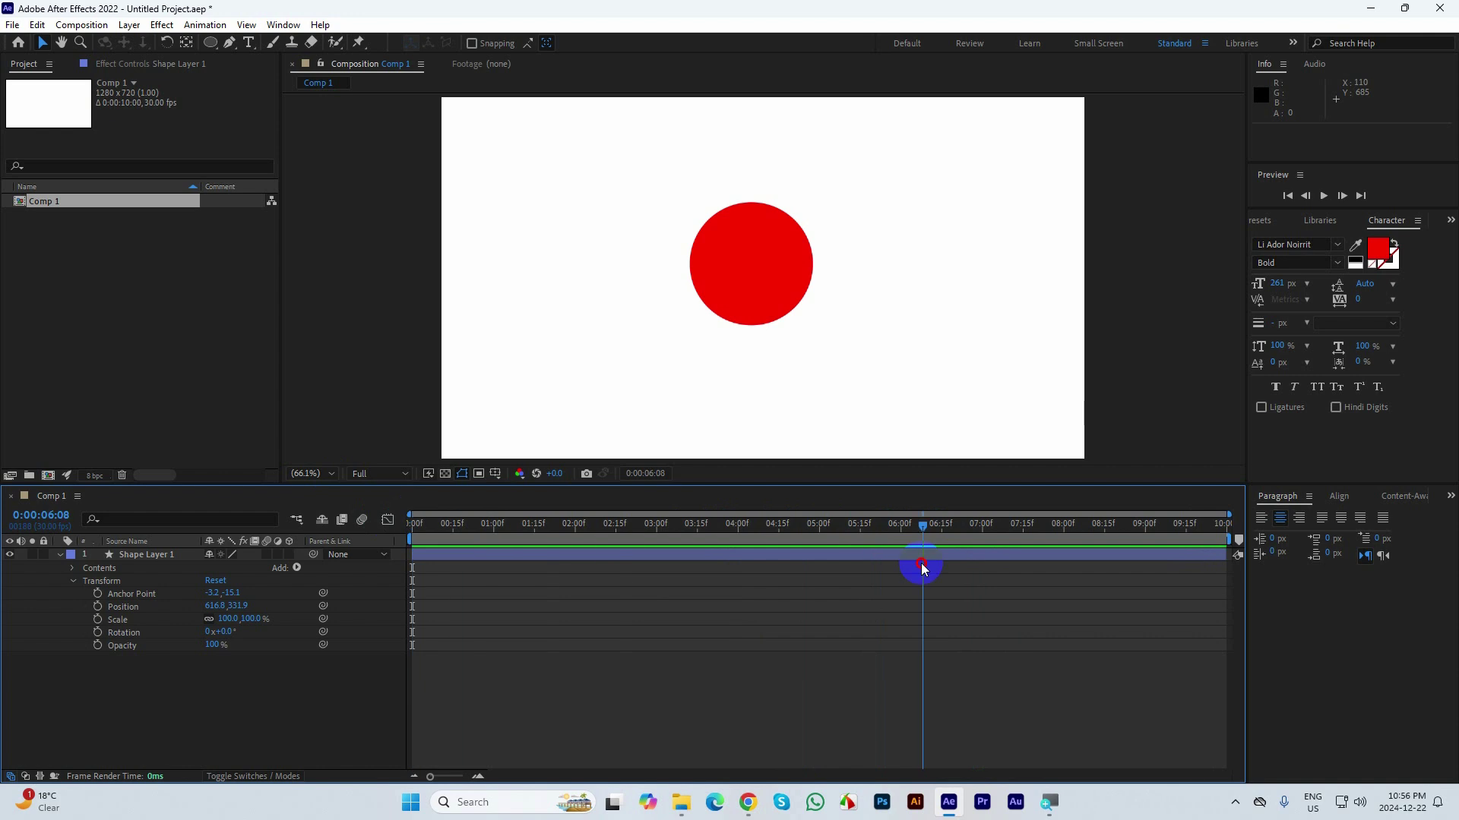
pyautogui.moveTo(923, 568); pyautogui.dragTo(1084, 667)
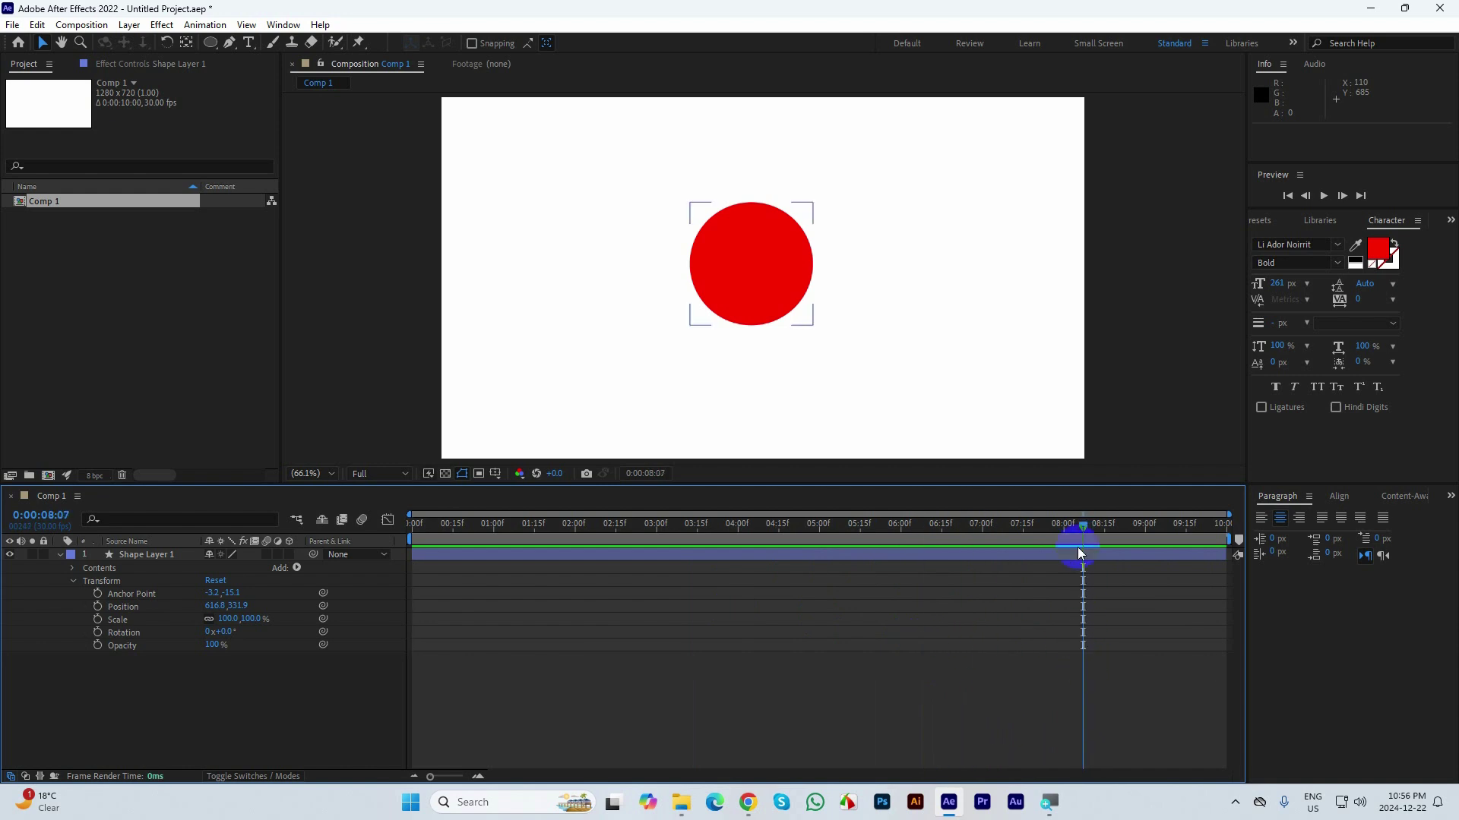
pyautogui.moveTo(1086, 518); pyautogui.dragTo(462, 515)
pyautogui.moveTo(382, 537); pyautogui.dragTo(273, 531)
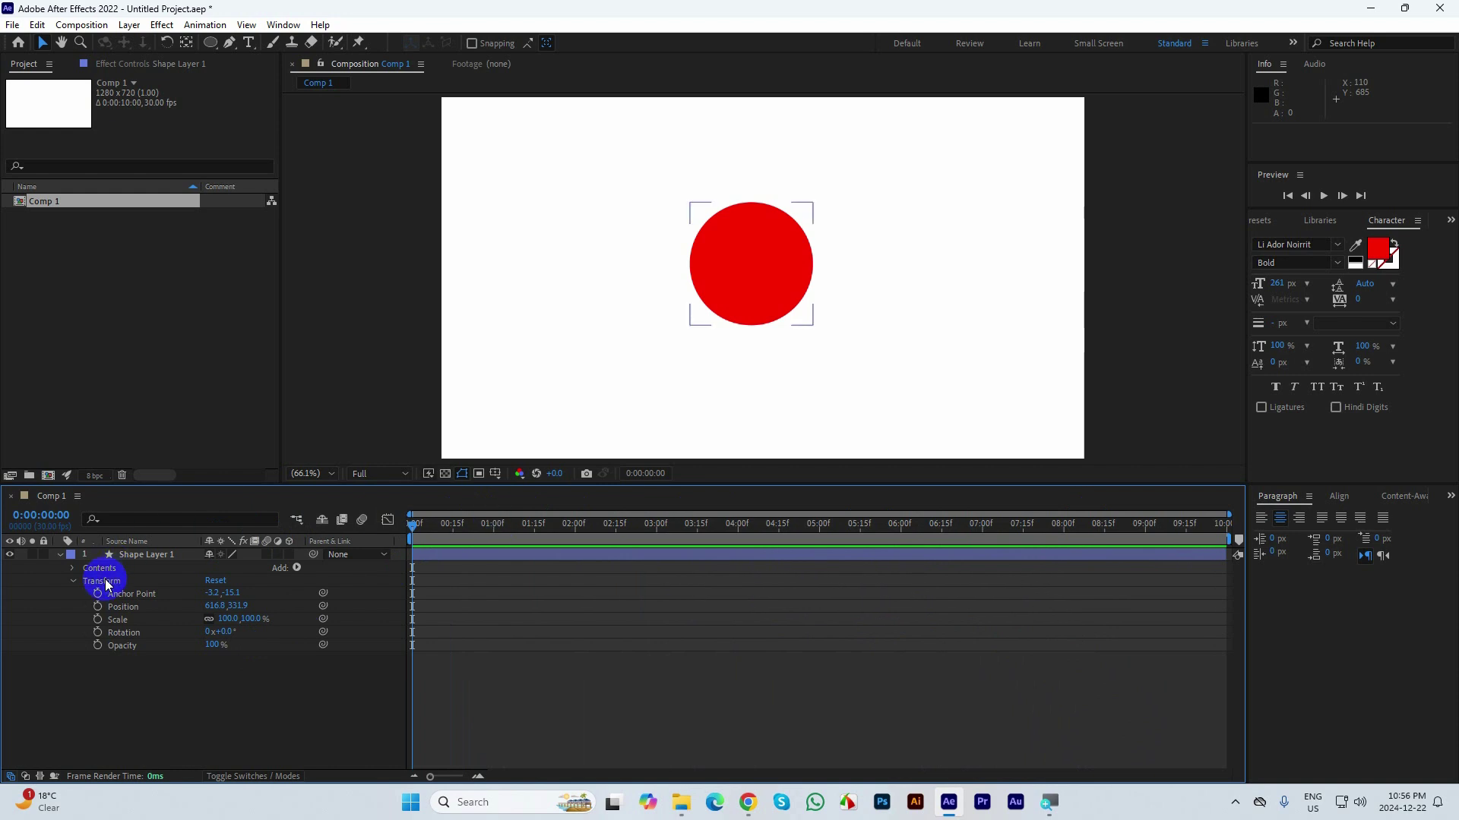
# - Turn on keyframing for the circle's Scale at 0:00:00:00 and point out the new keyframe
pyautogui.click(99, 619)
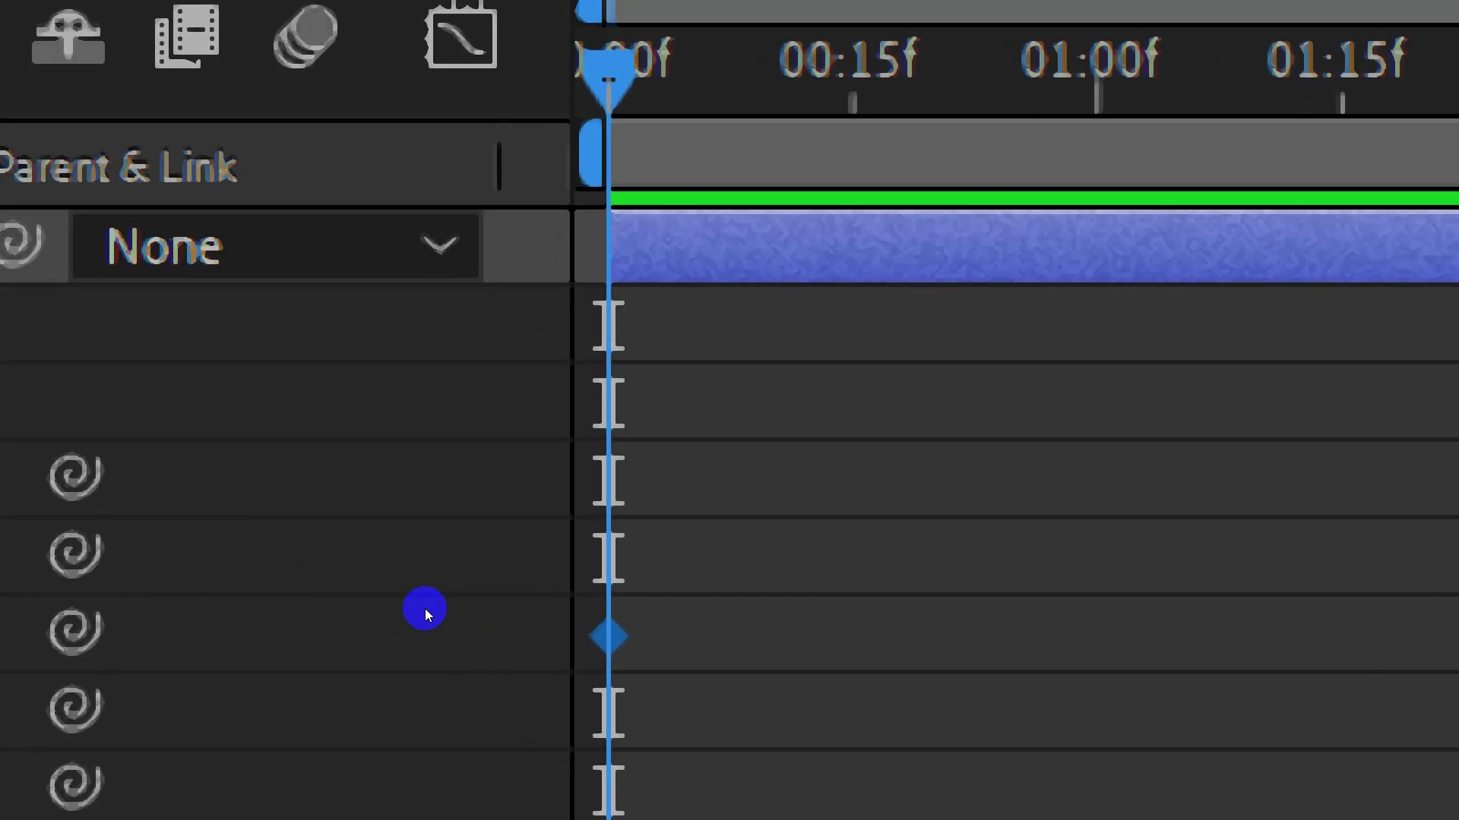
pyautogui.moveTo(687, 592); pyautogui.dragTo(531, 704)
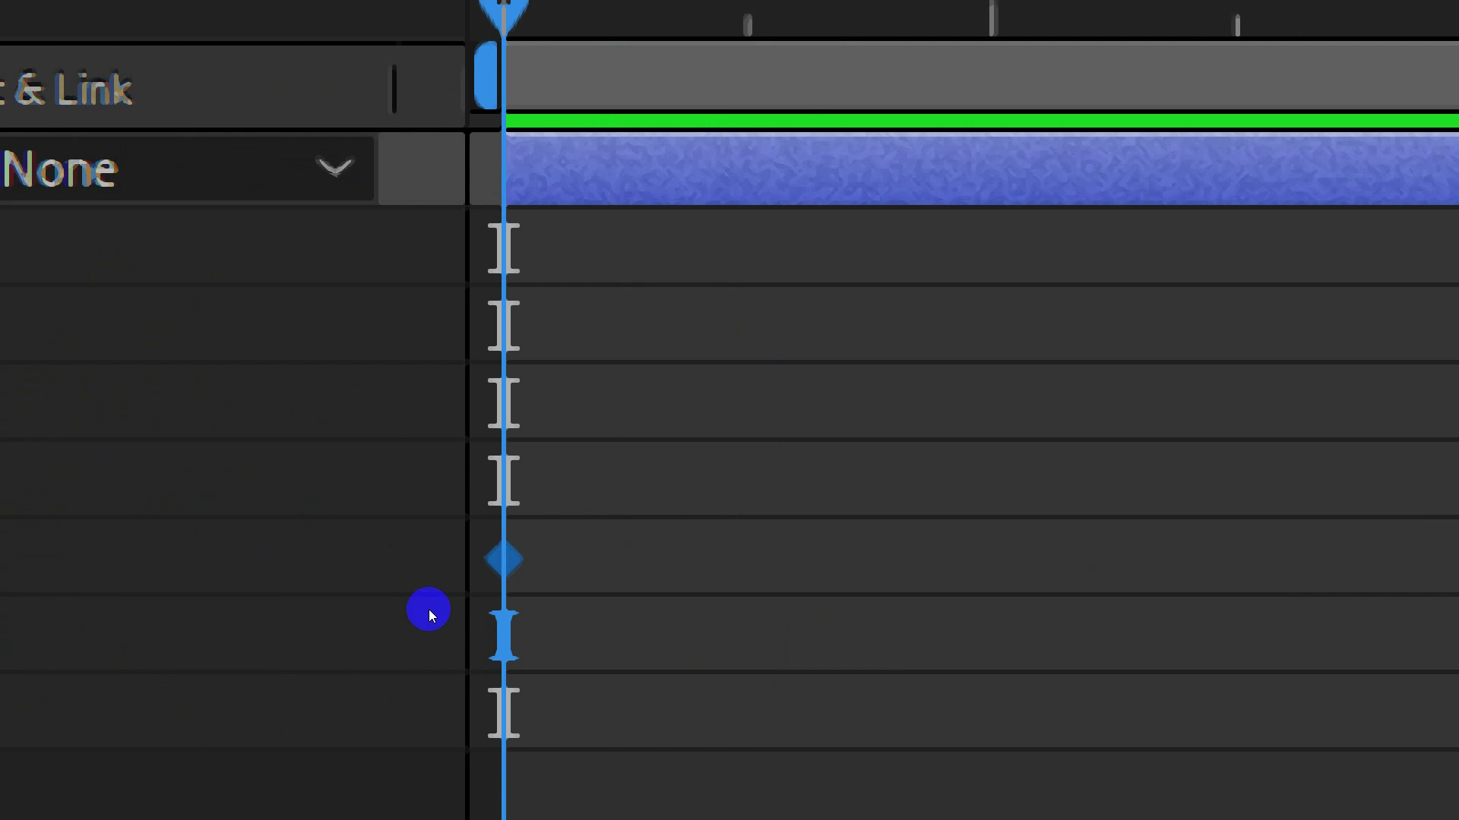
pyautogui.click(429, 609)
pyautogui.moveTo(436, 611); pyautogui.dragTo(399, 627)
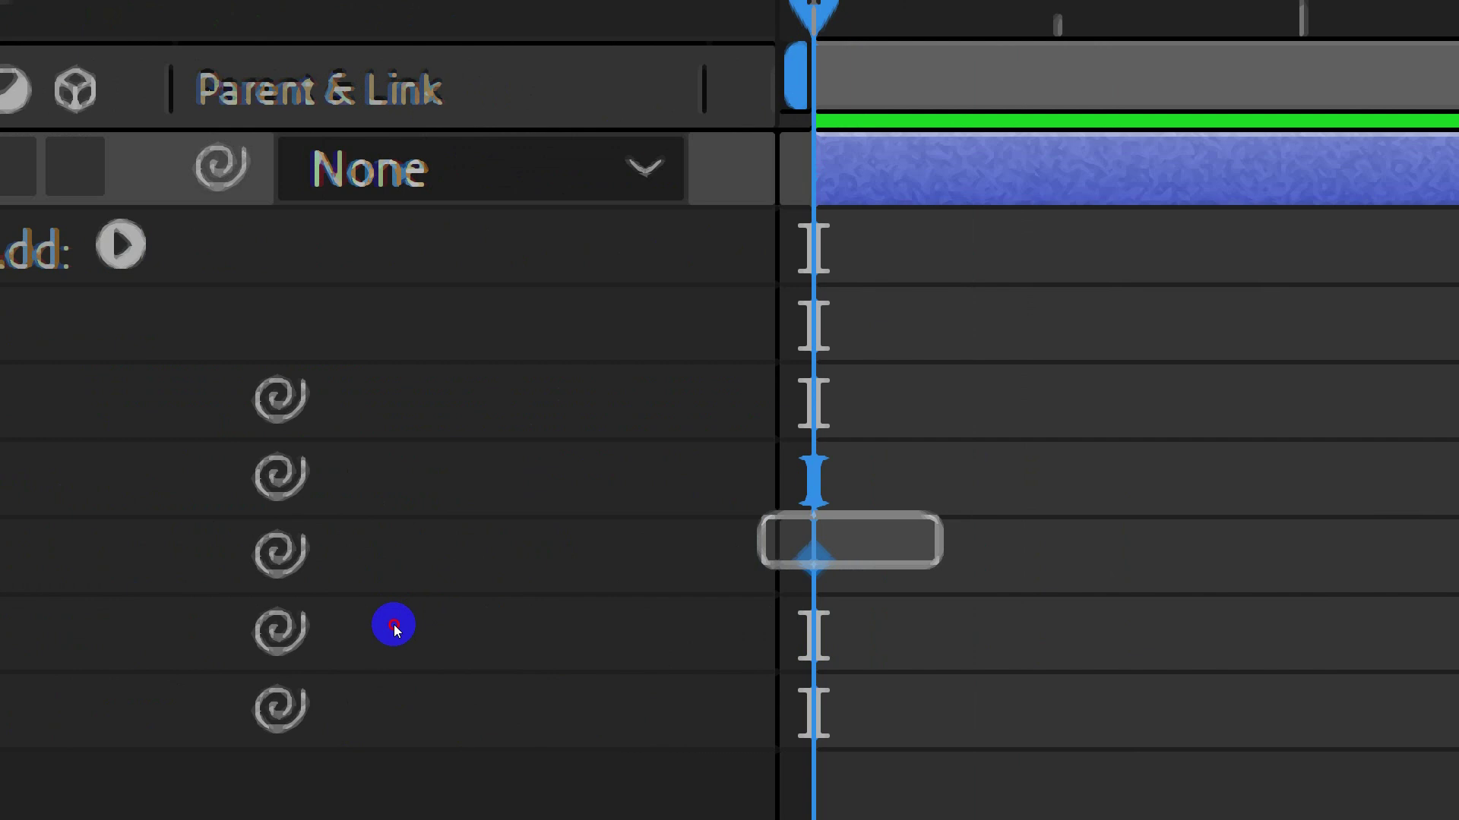
pyautogui.moveTo(393, 624); pyautogui.dragTo(394, 623)
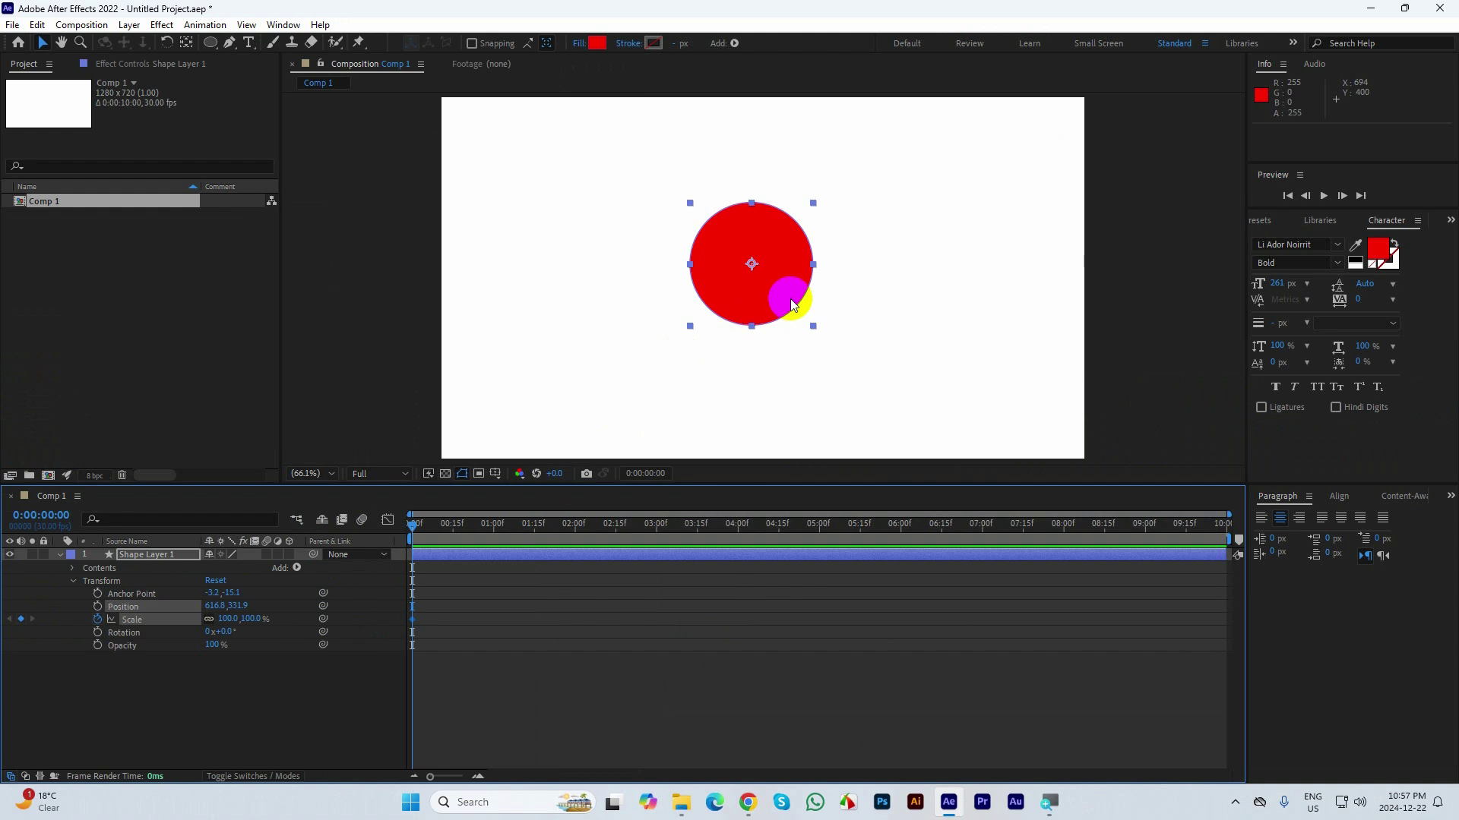
# - Set the circle's Scale to 0% at the first keyframe
pyautogui.click(228, 619)
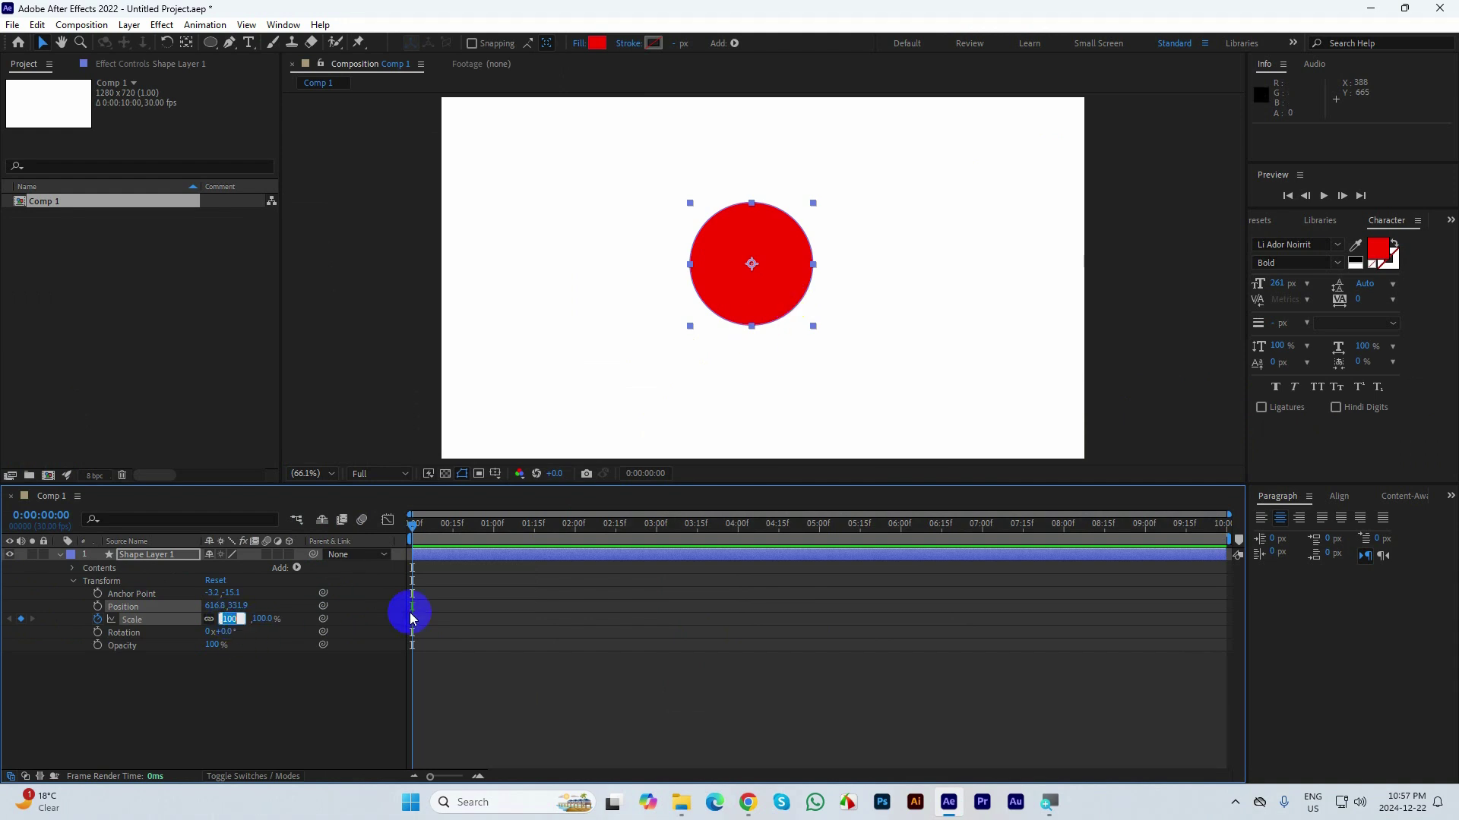
pyautogui.write('0')
pyautogui.press('Return')
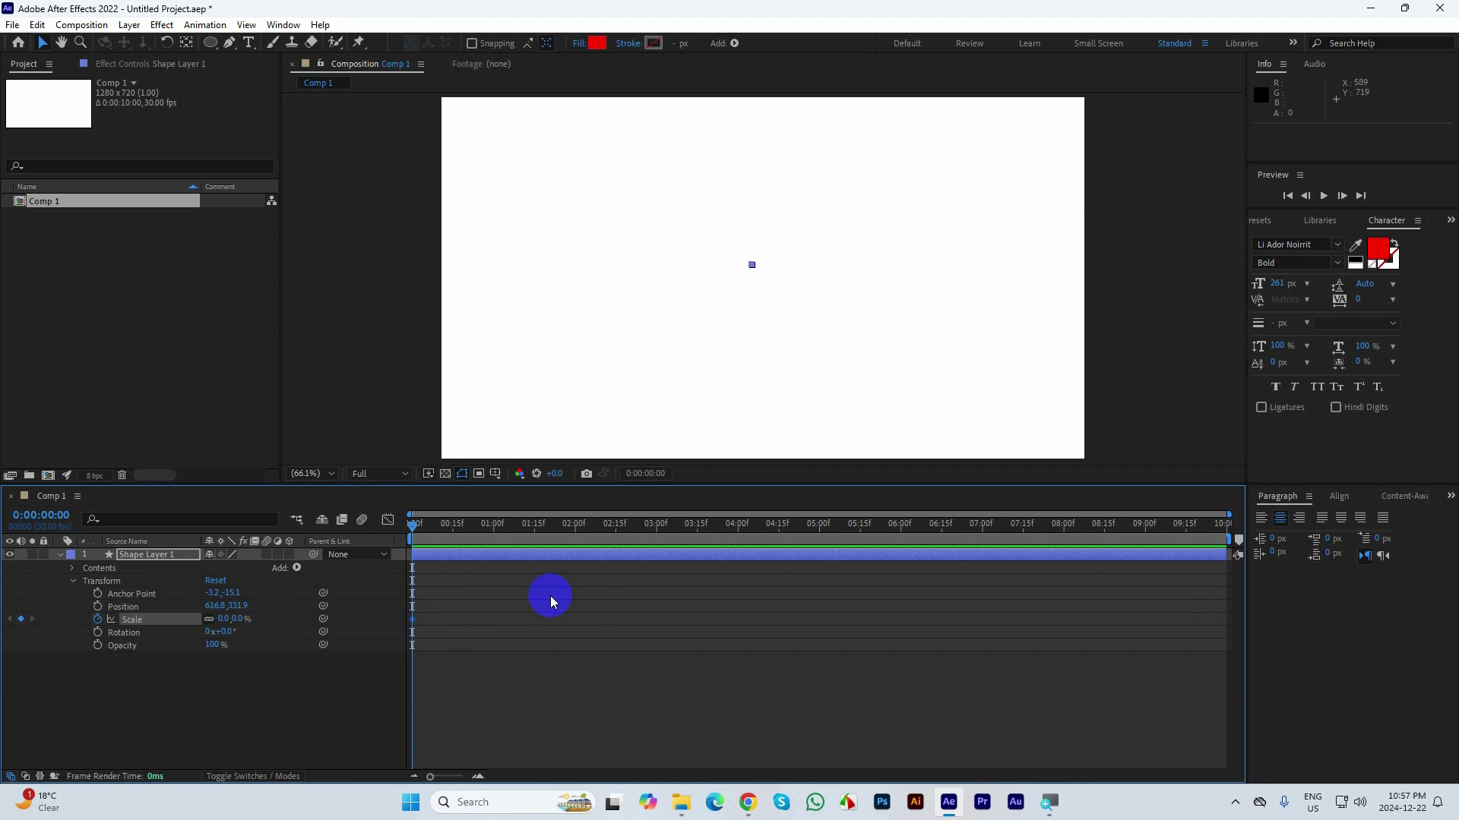
# - Move the current time indicator to 0:00:01:00 and add a Scale keyframe of 500% for the circle
pyautogui.moveTo(411, 528); pyautogui.dragTo(495, 532)
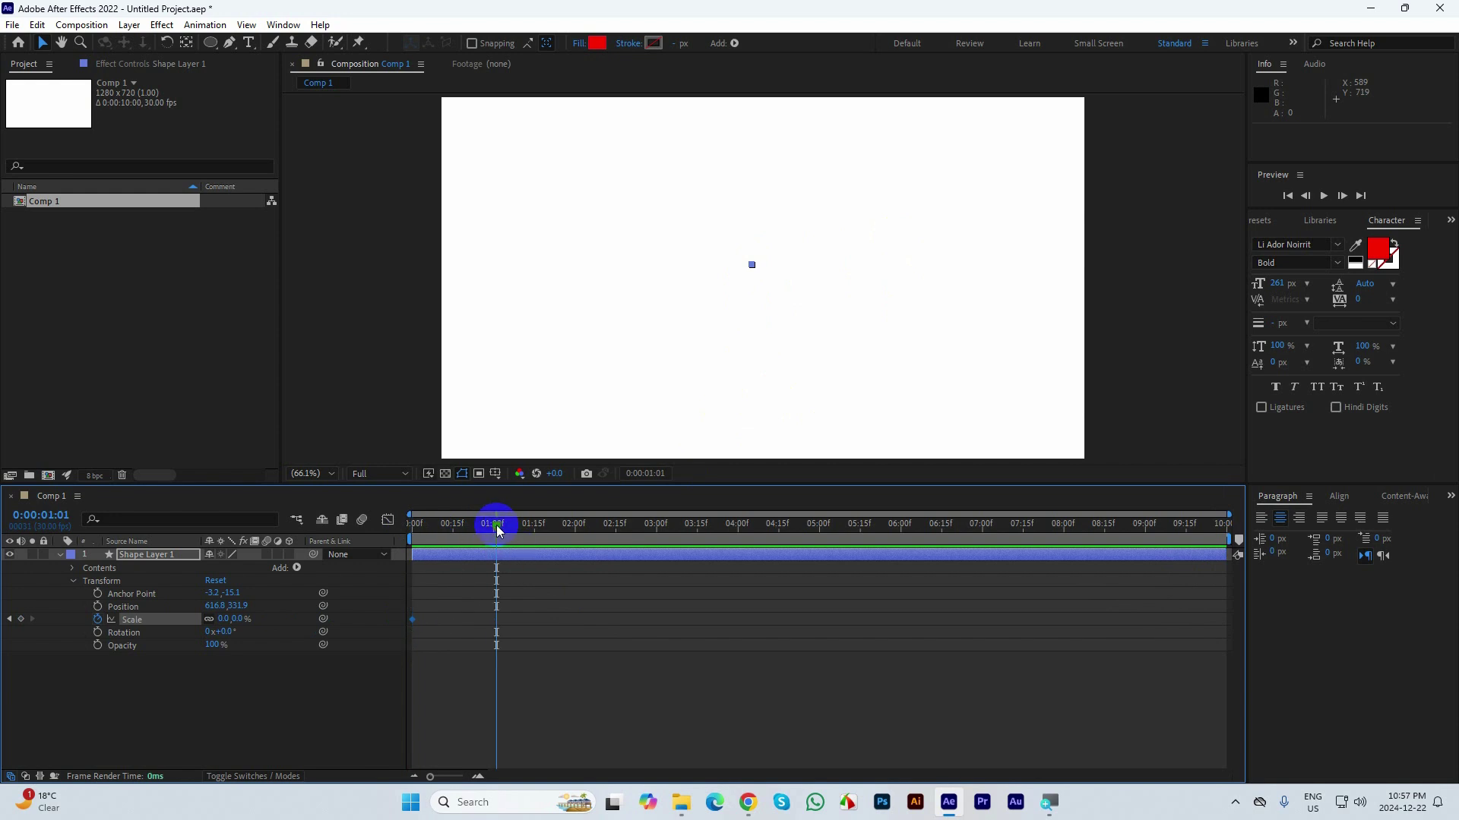
pyautogui.moveTo(495, 529); pyautogui.dragTo(493, 525)
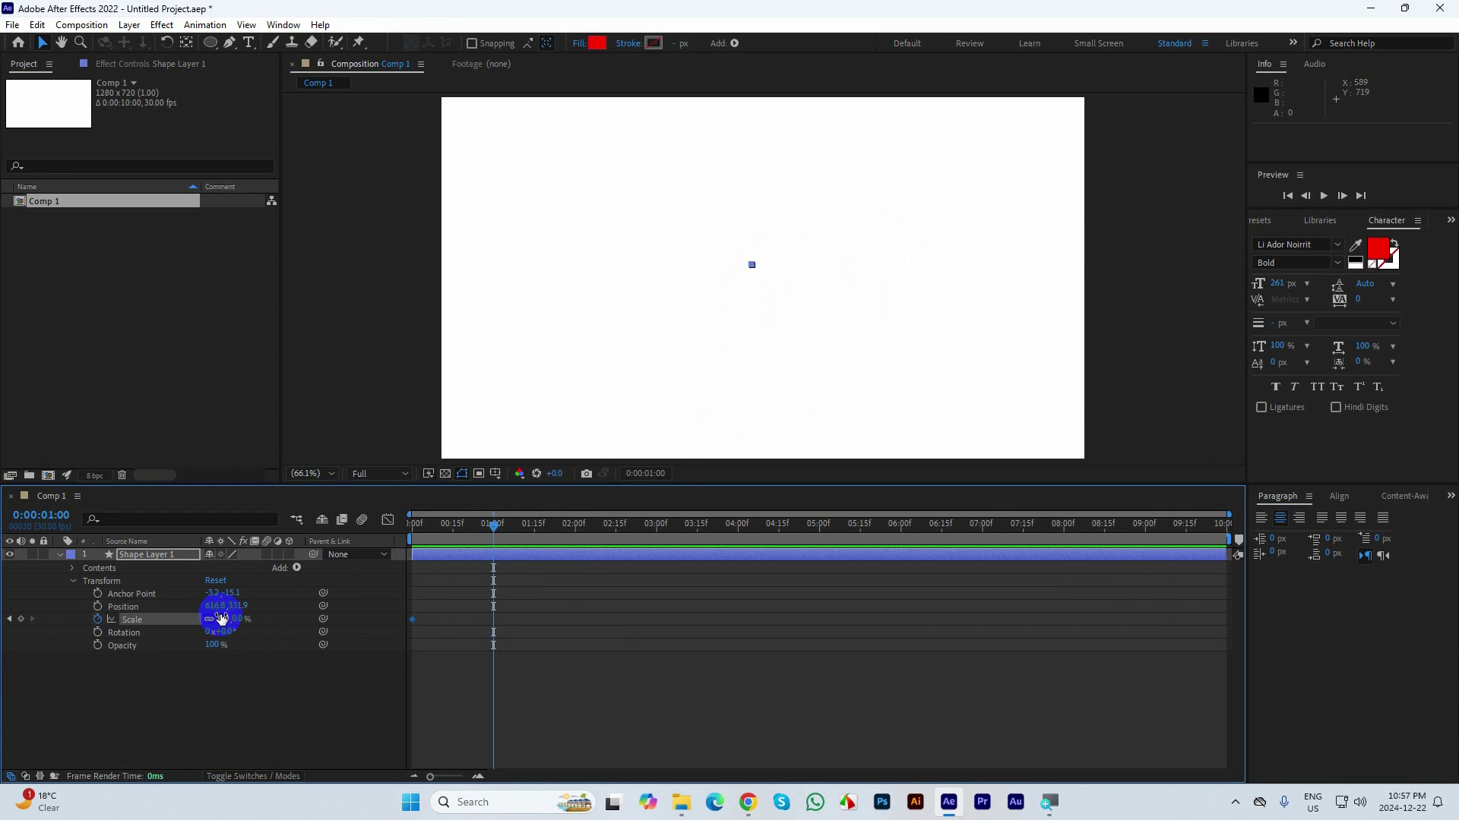
pyautogui.click(219, 618)
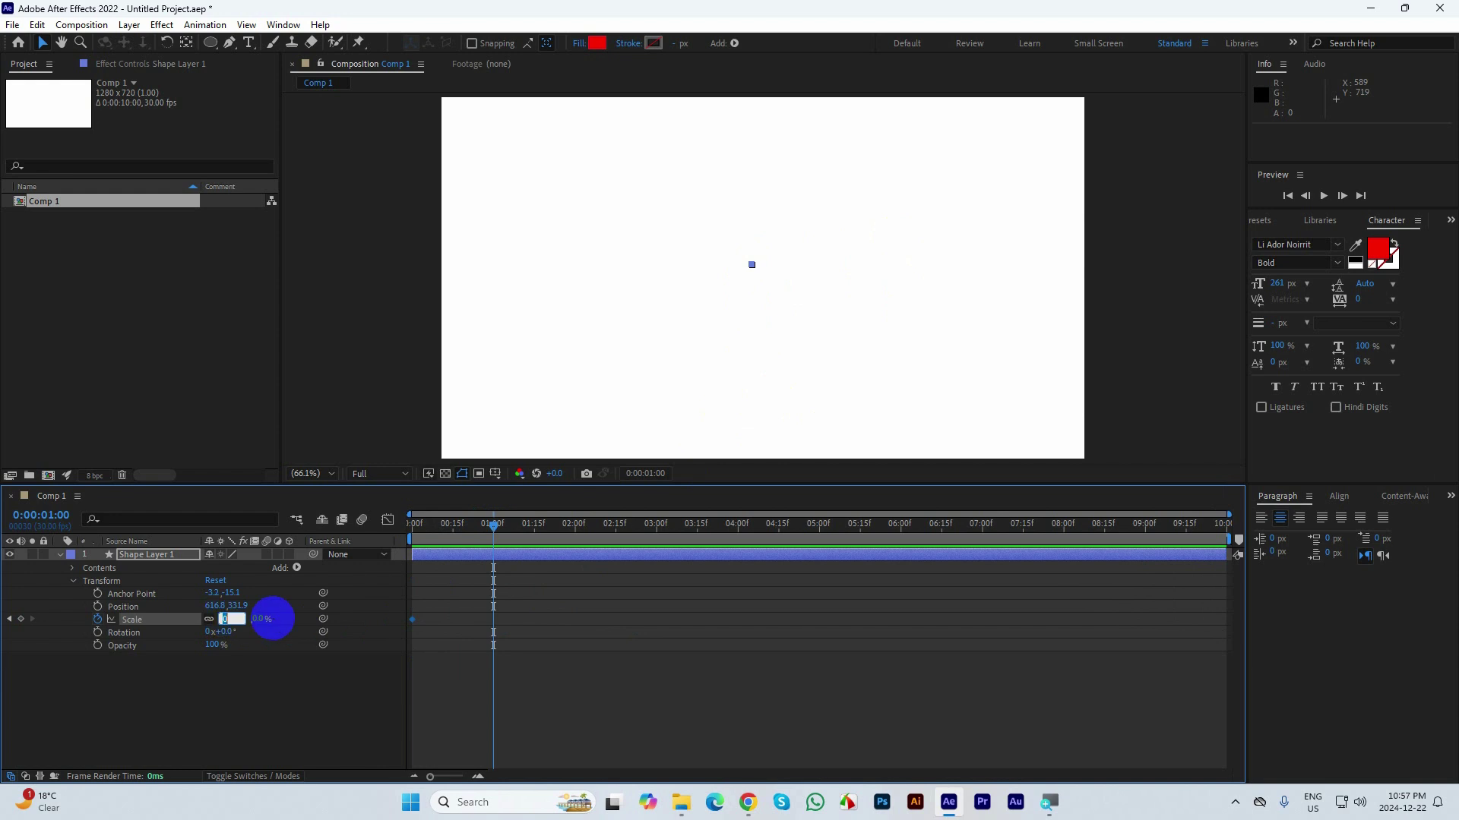
pyautogui.write('500')
pyautogui.press('Return')
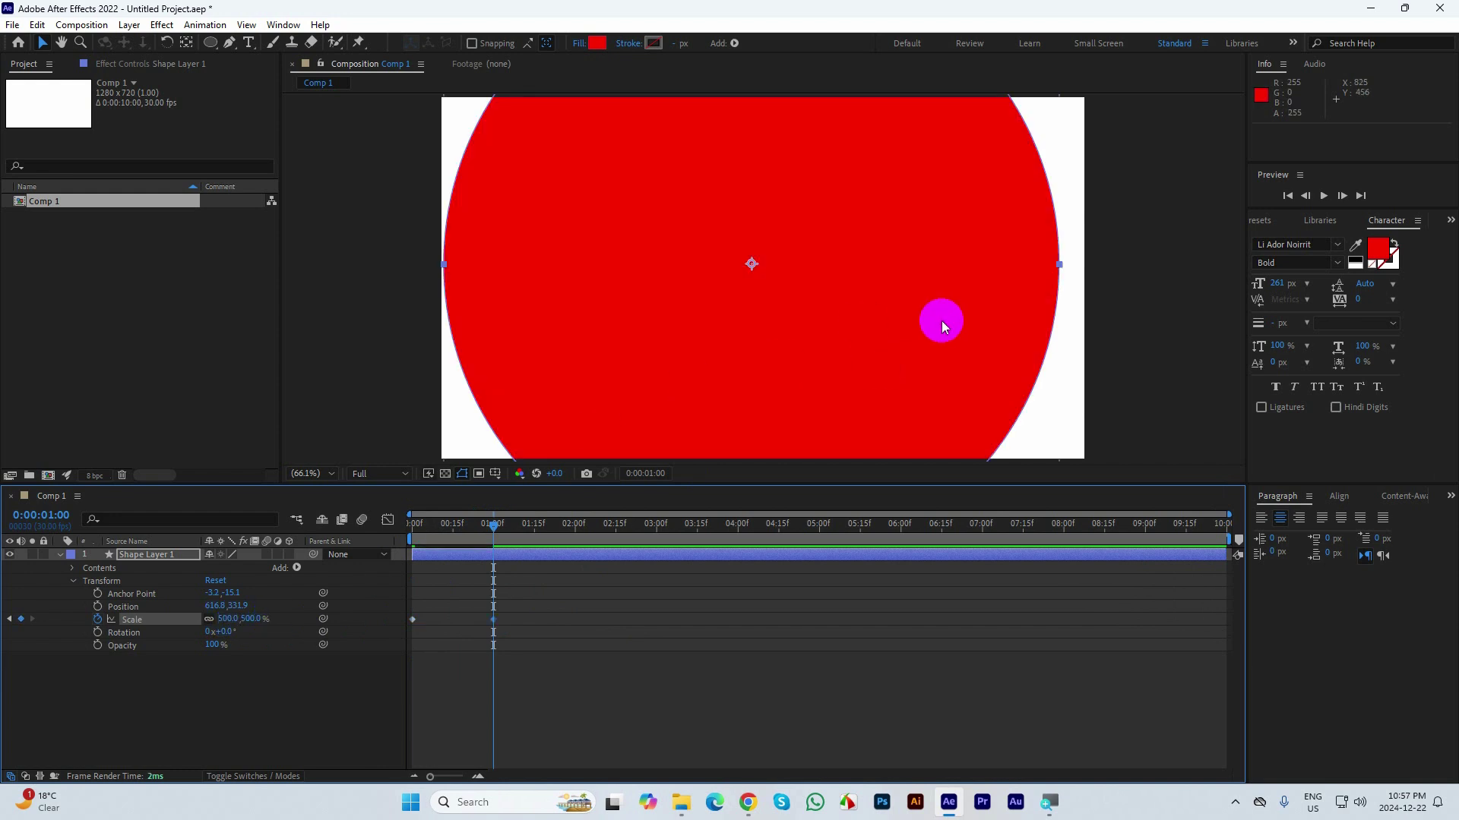
# - Raise the Scale at the one-second keyframe to 800%, return to 0:00:00:00 and deselect the layer
pyautogui.click(227, 618)
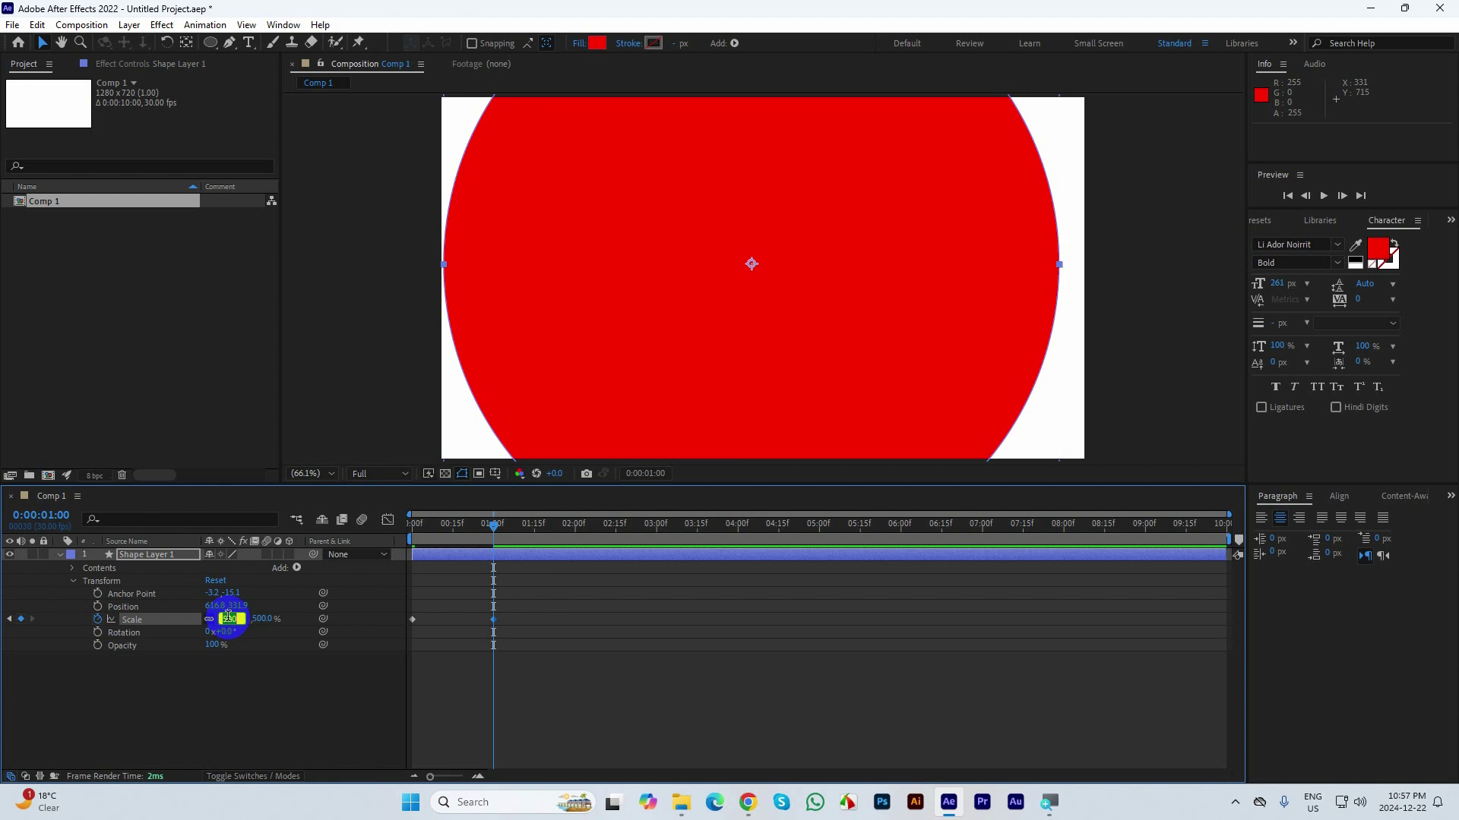
pyautogui.write('800')
pyautogui.press('Return')
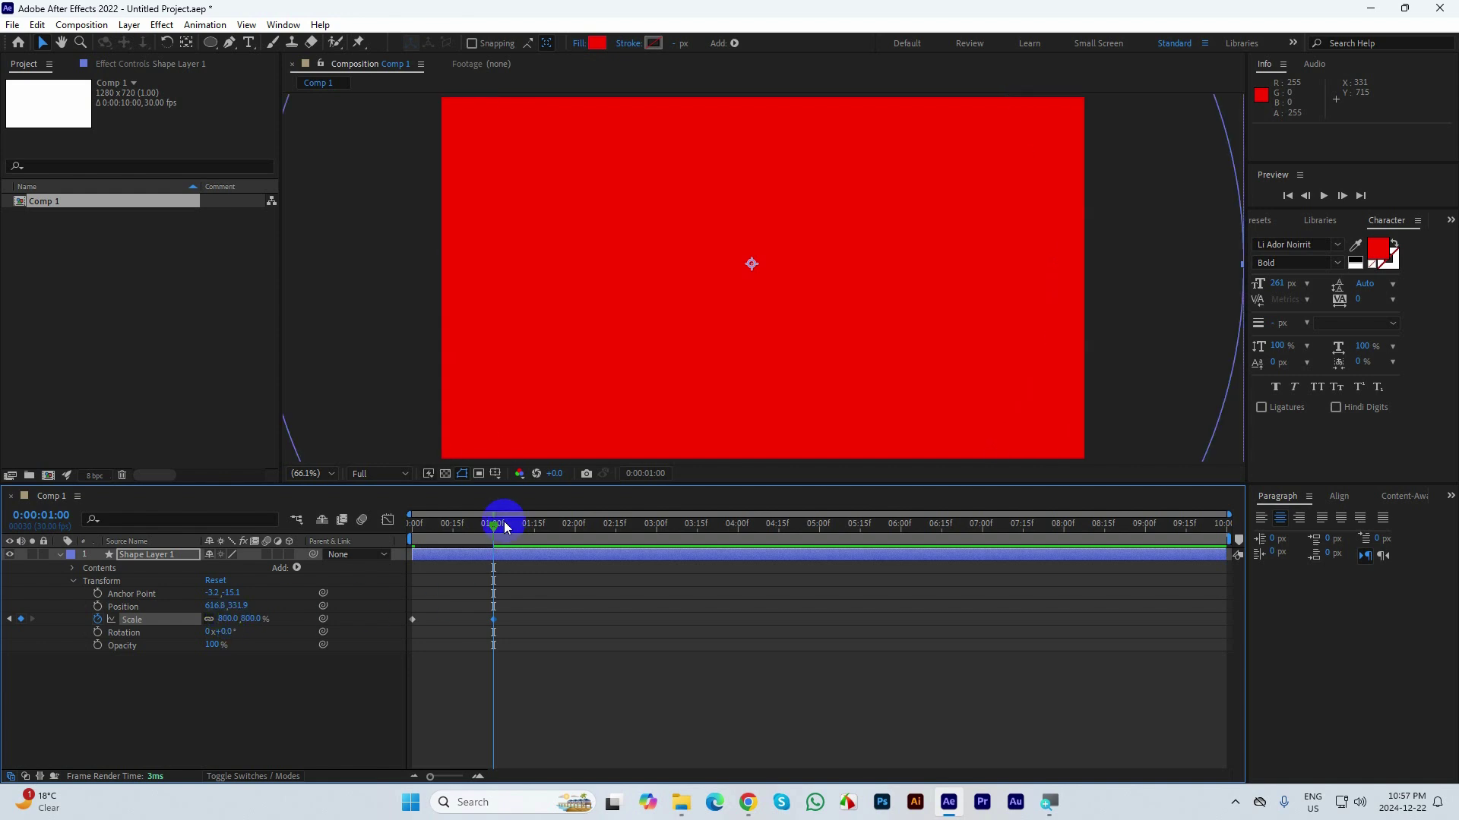
pyautogui.moveTo(495, 529); pyautogui.dragTo(286, 521)
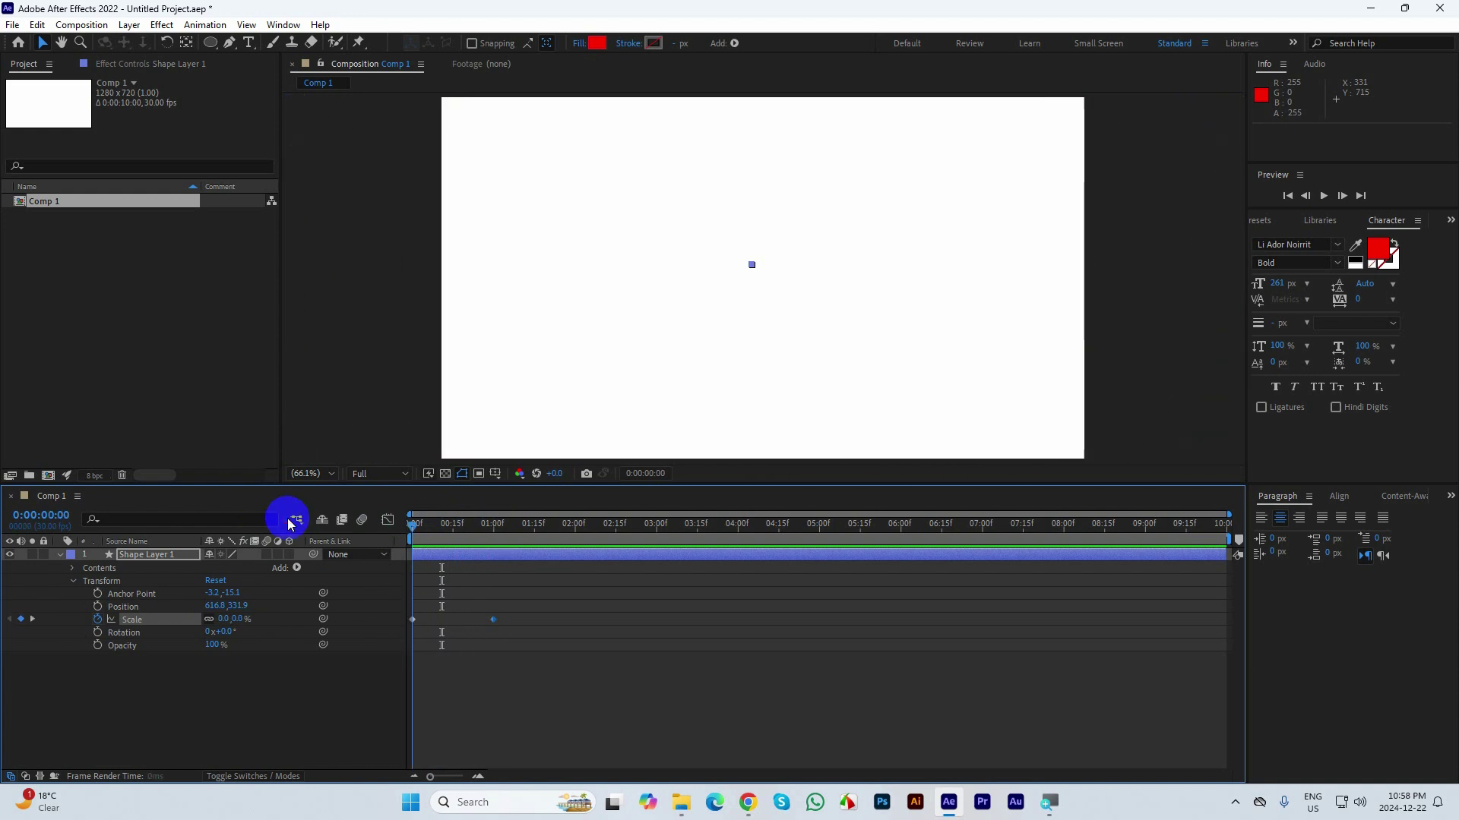
pyautogui.click(724, 698)
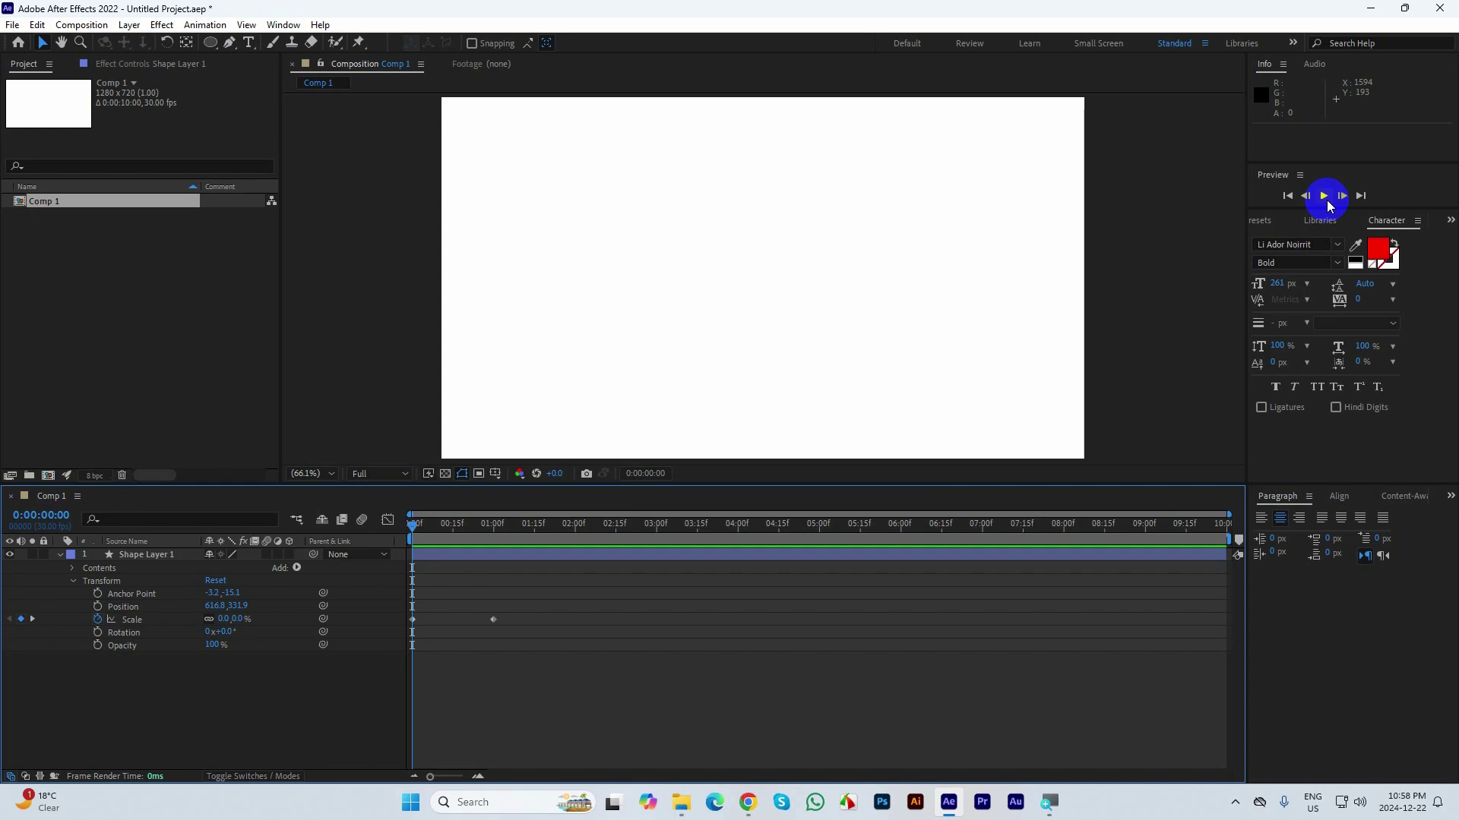
# - Preview the circle's Scale animation from the start of the composition, pausing and resuming playback
pyautogui.click(1325, 196)
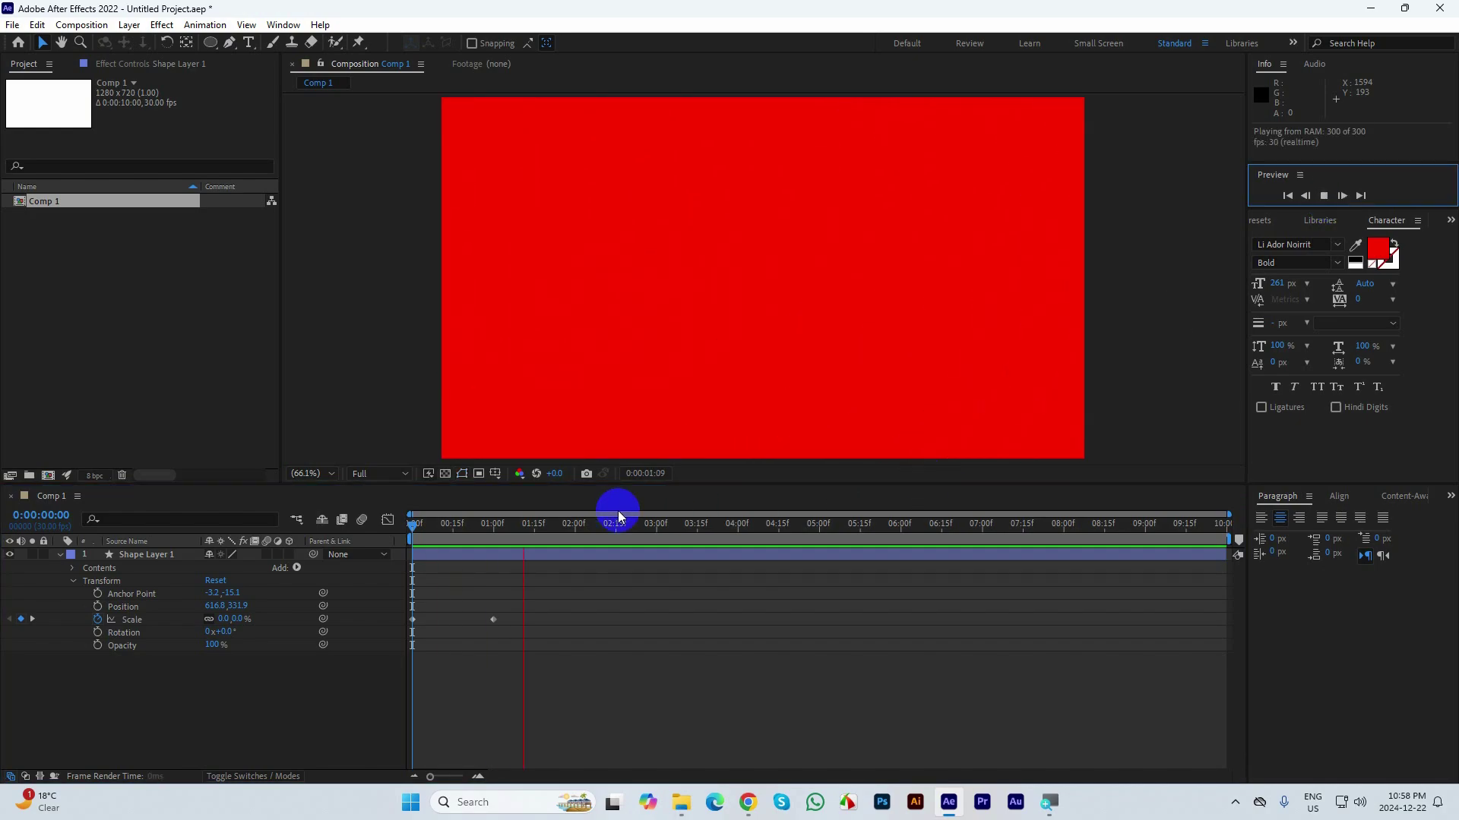
pyautogui.click(558, 517)
pyautogui.press('space')
pyautogui.press('space')
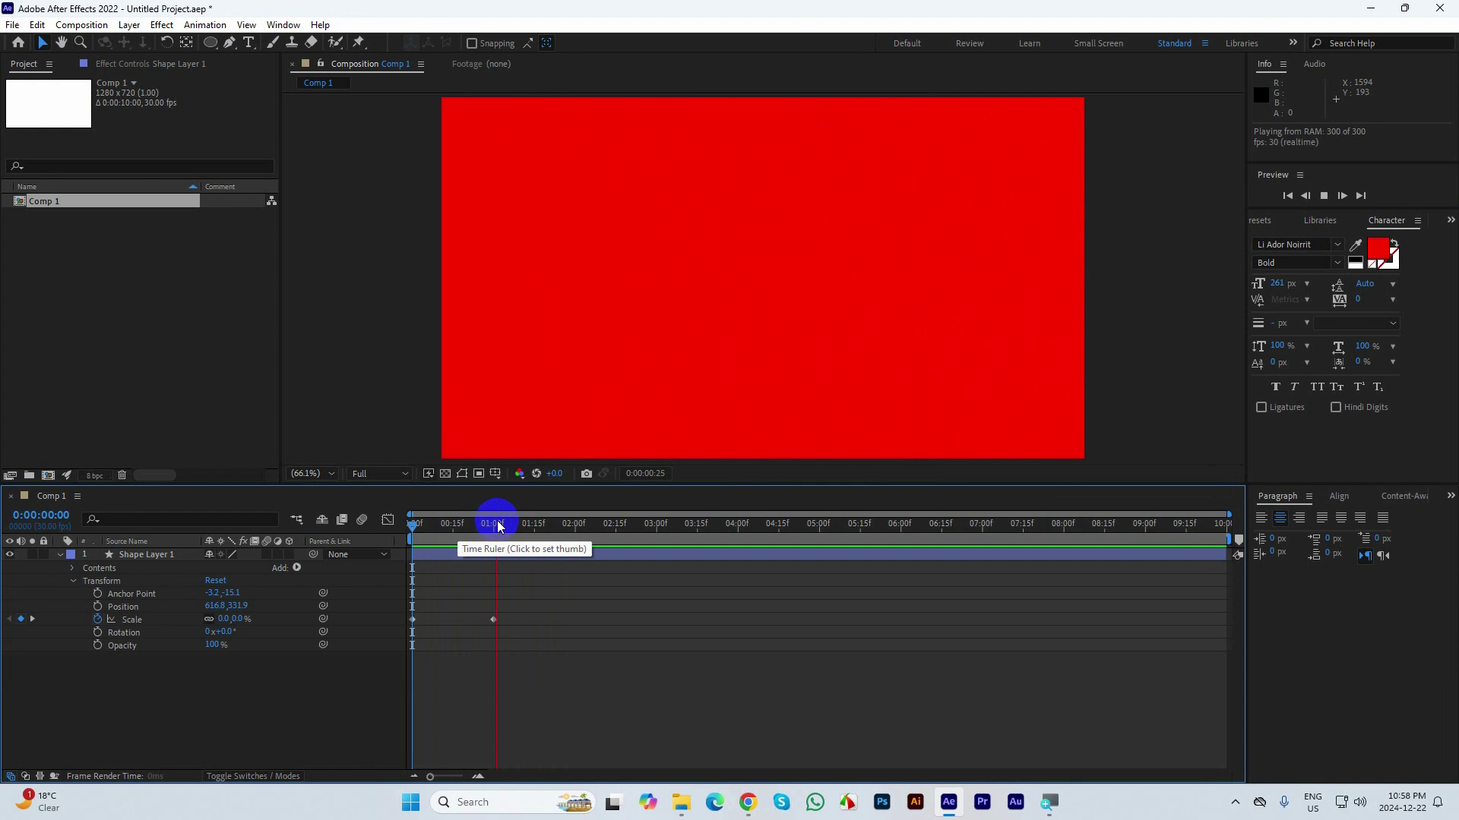
pyautogui.click(407, 518)
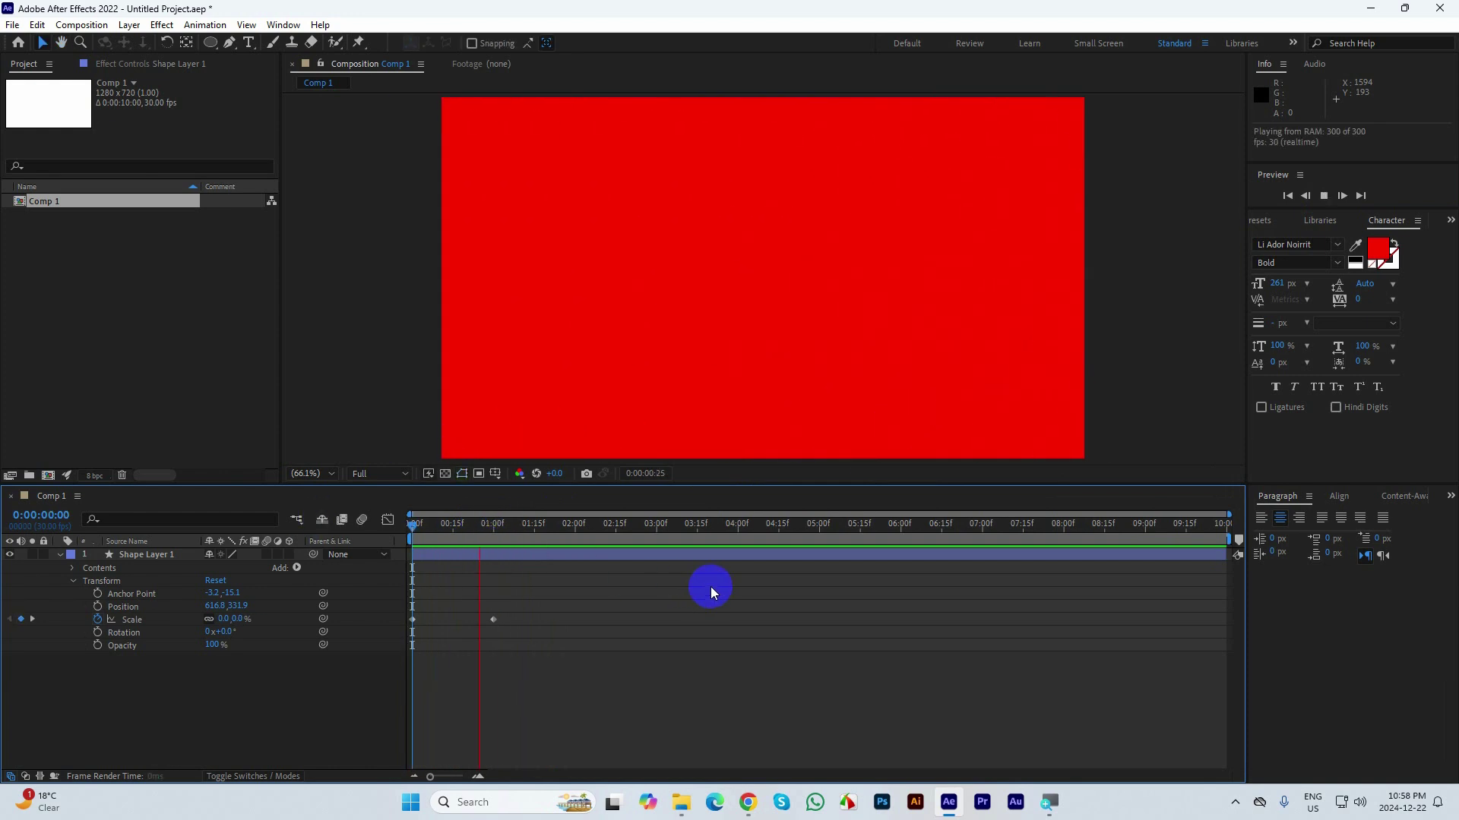
# - Scrub the current time indicator to the one-second keyframe, on to about two seconds, and back to 0:00:00:00
pyautogui.moveTo(586, 535); pyautogui.dragTo(498, 534)
pyautogui.moveTo(496, 532); pyautogui.dragTo(494, 531)
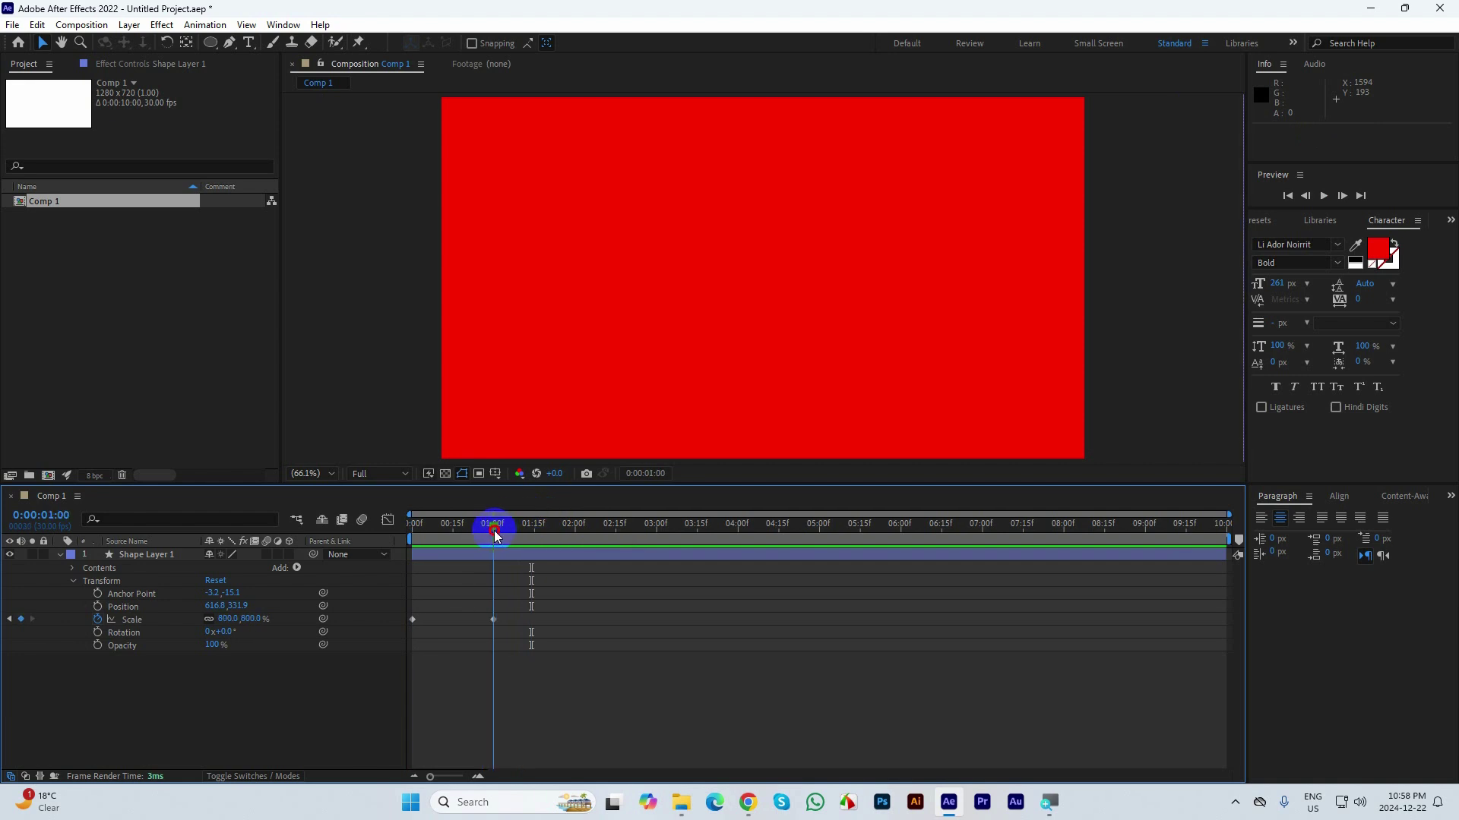
pyautogui.moveTo(493, 531); pyautogui.dragTo(577, 530)
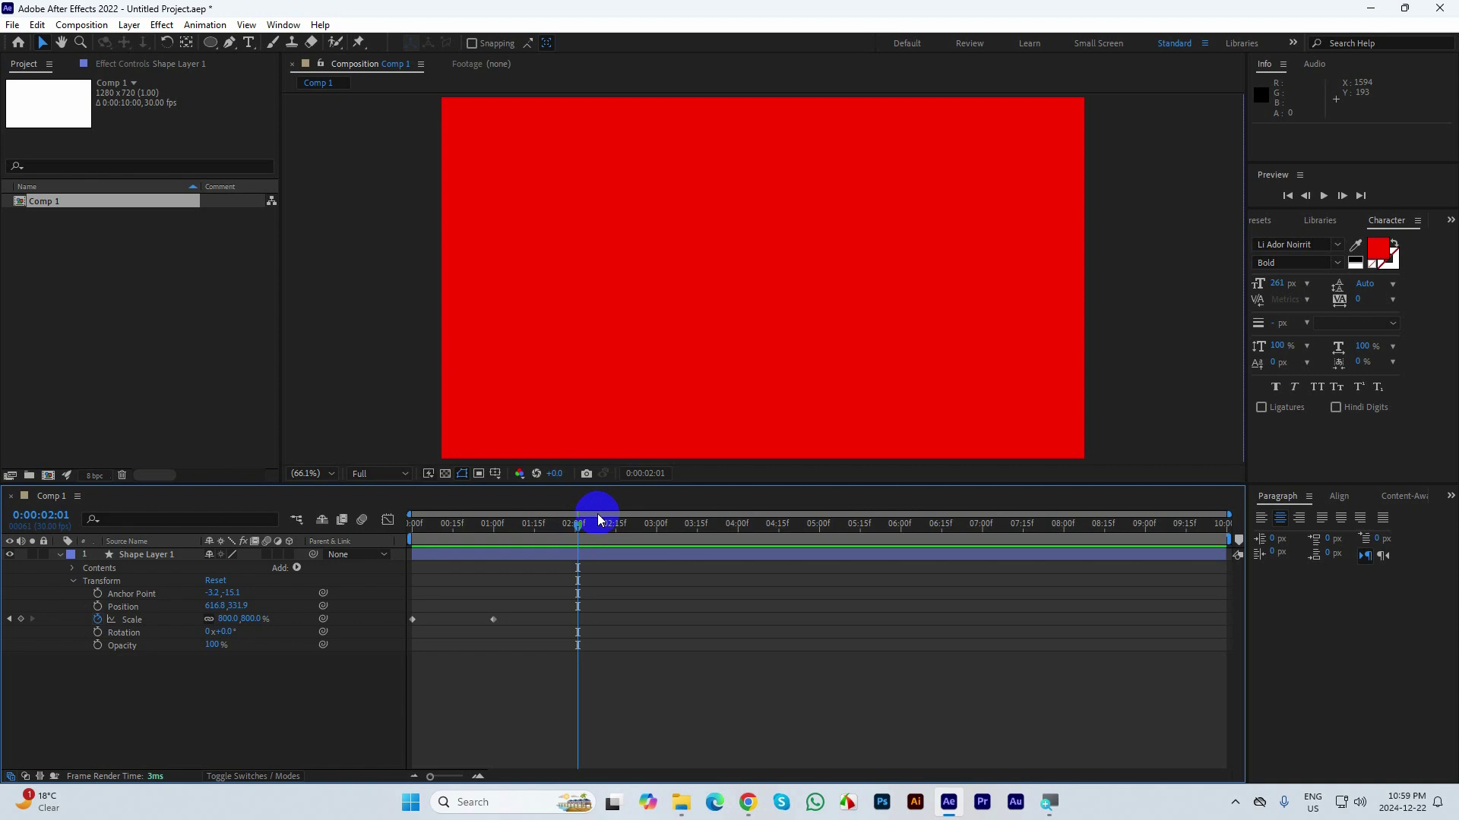
pyautogui.moveTo(597, 513); pyautogui.dragTo(401, 552)
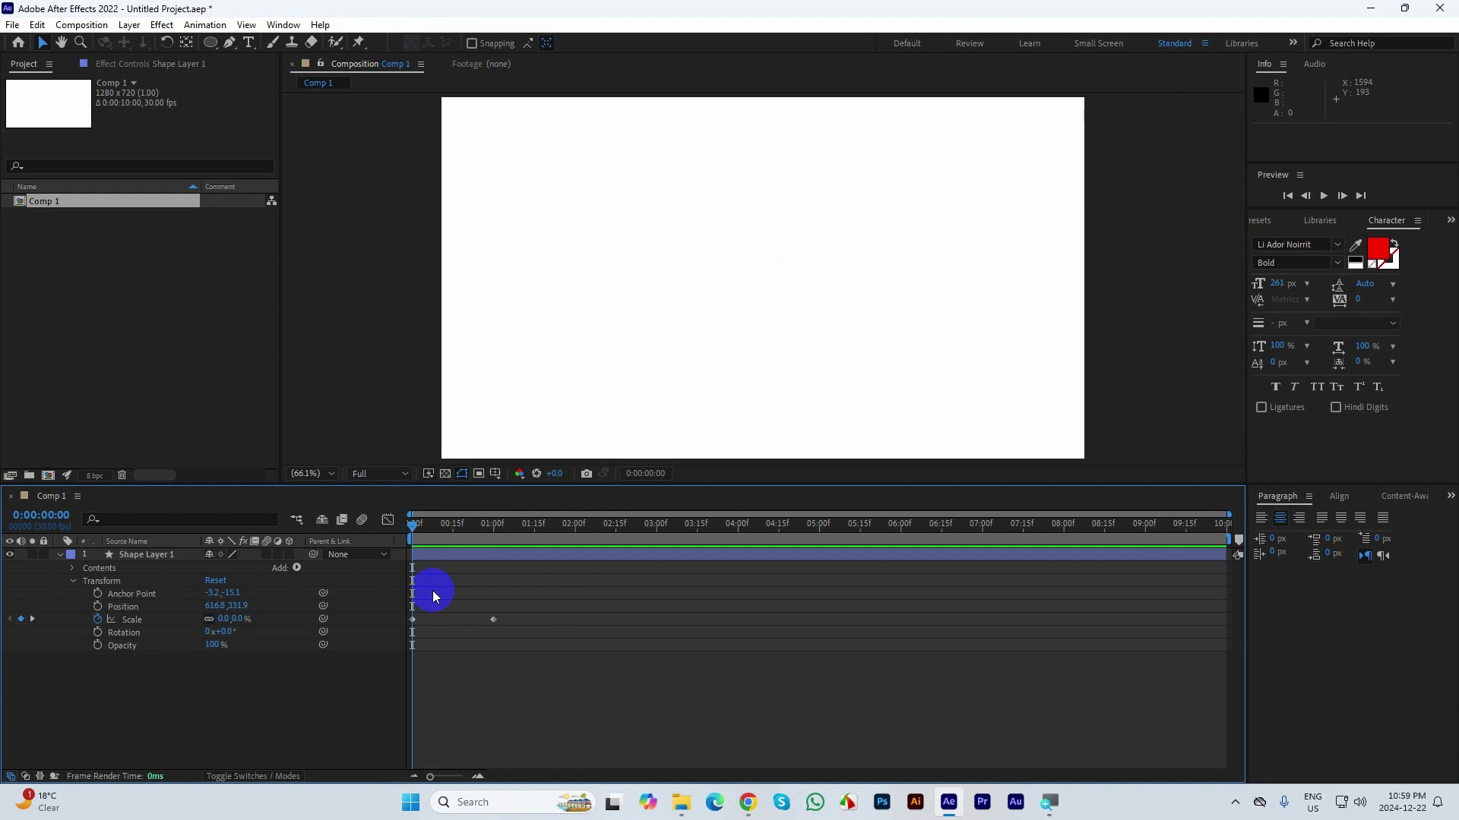
# - Add a Scale keyframe holding 800% at 0:00:02:00 for the circle and preview the animation
pyautogui.moveTo(433, 644); pyautogui.dragTo(390, 594)
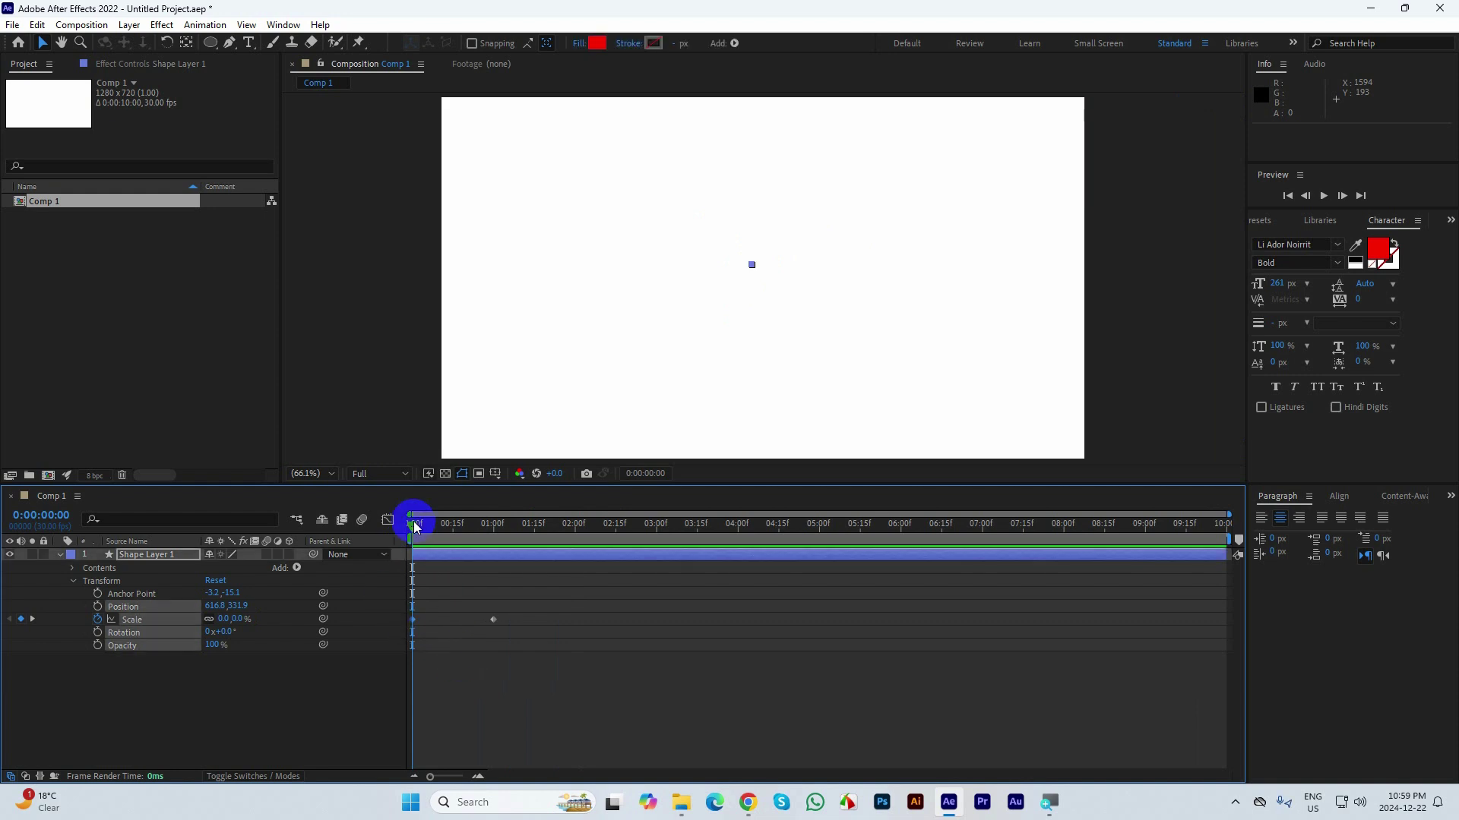
pyautogui.moveTo(412, 522); pyautogui.dragTo(494, 533)
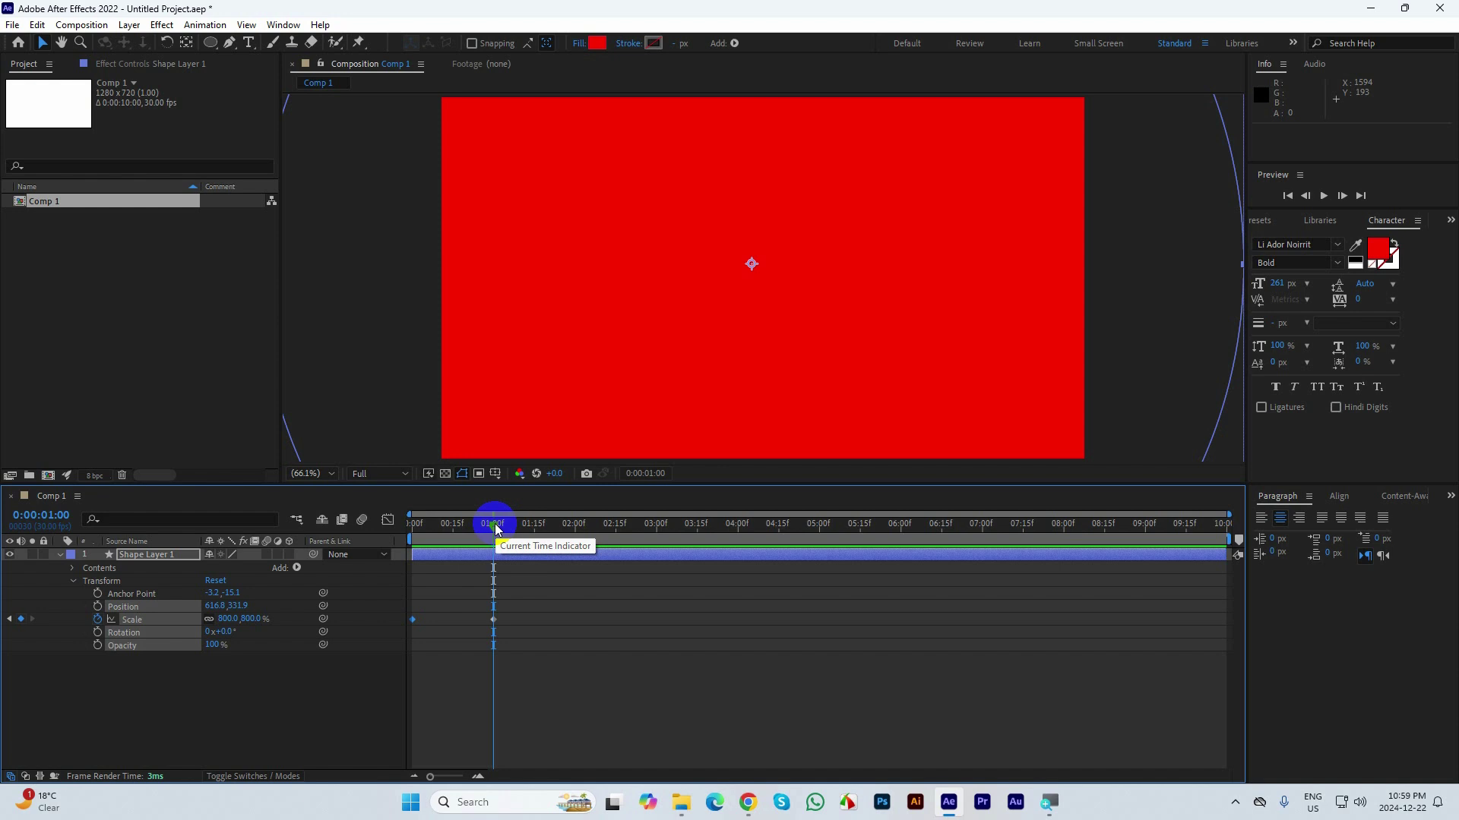
pyautogui.click(495, 525)
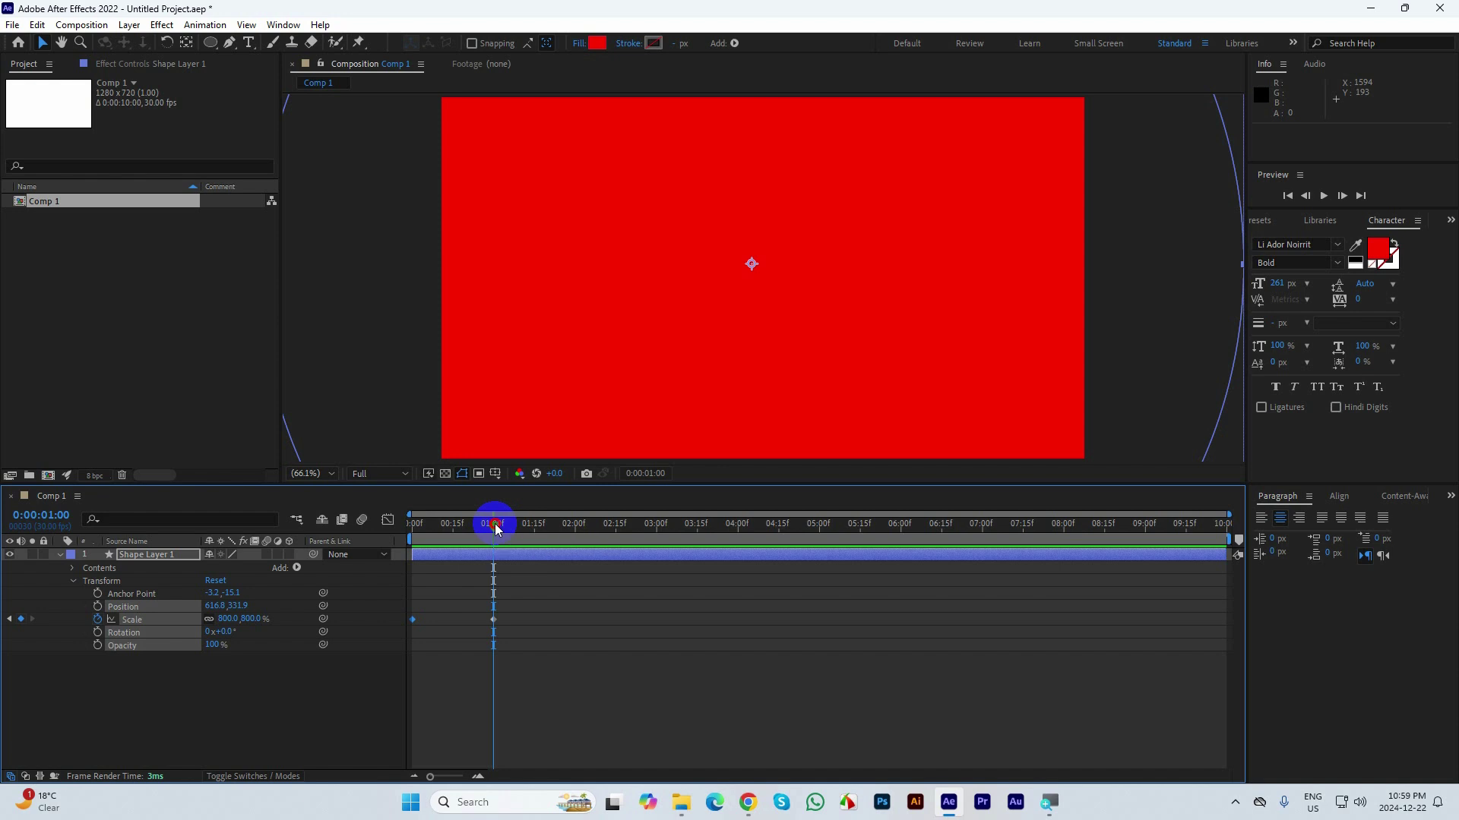
pyautogui.moveTo(495, 525); pyautogui.dragTo(577, 536)
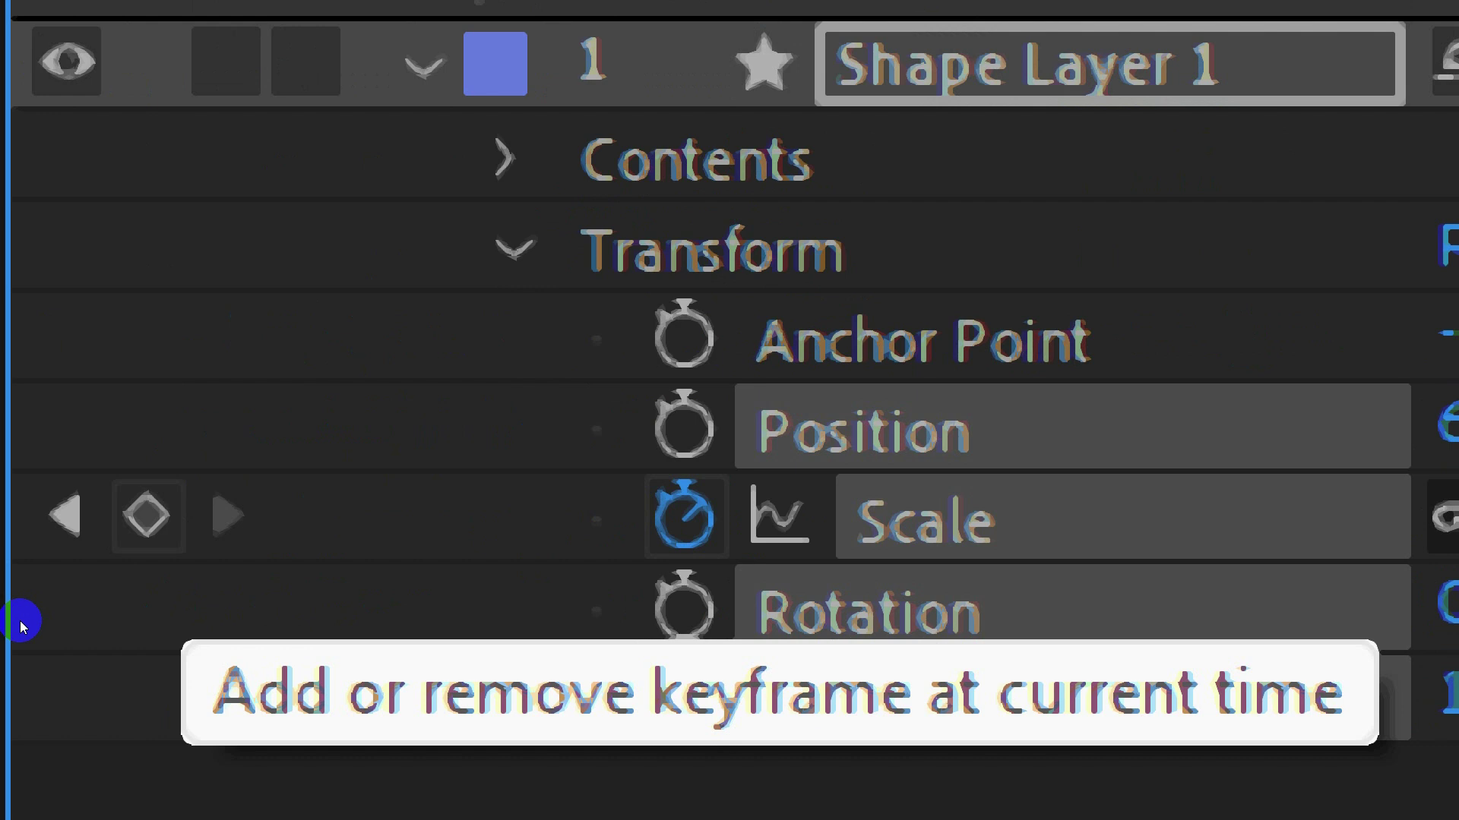
pyautogui.click(146, 516)
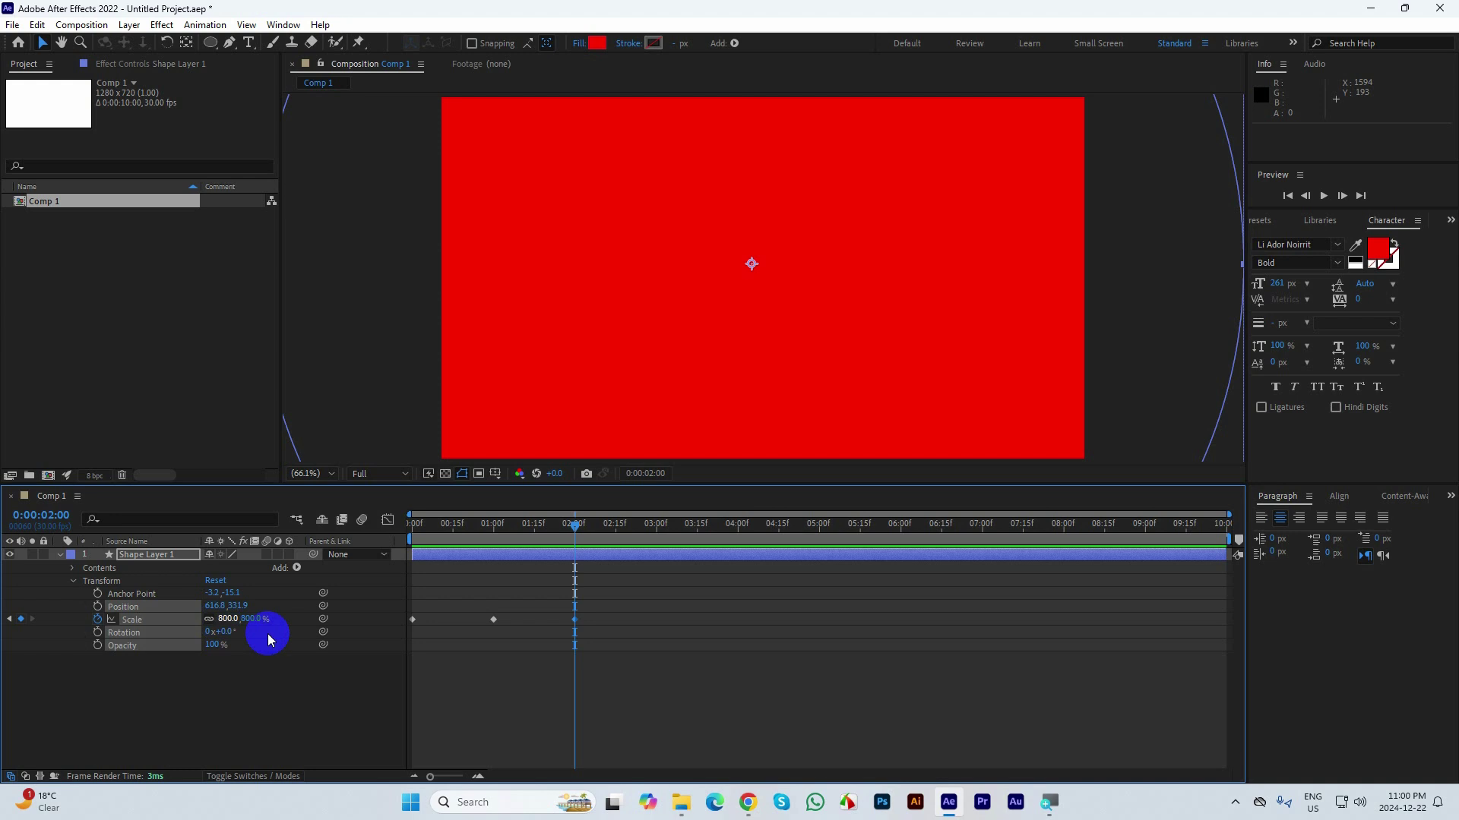
pyautogui.press('space')
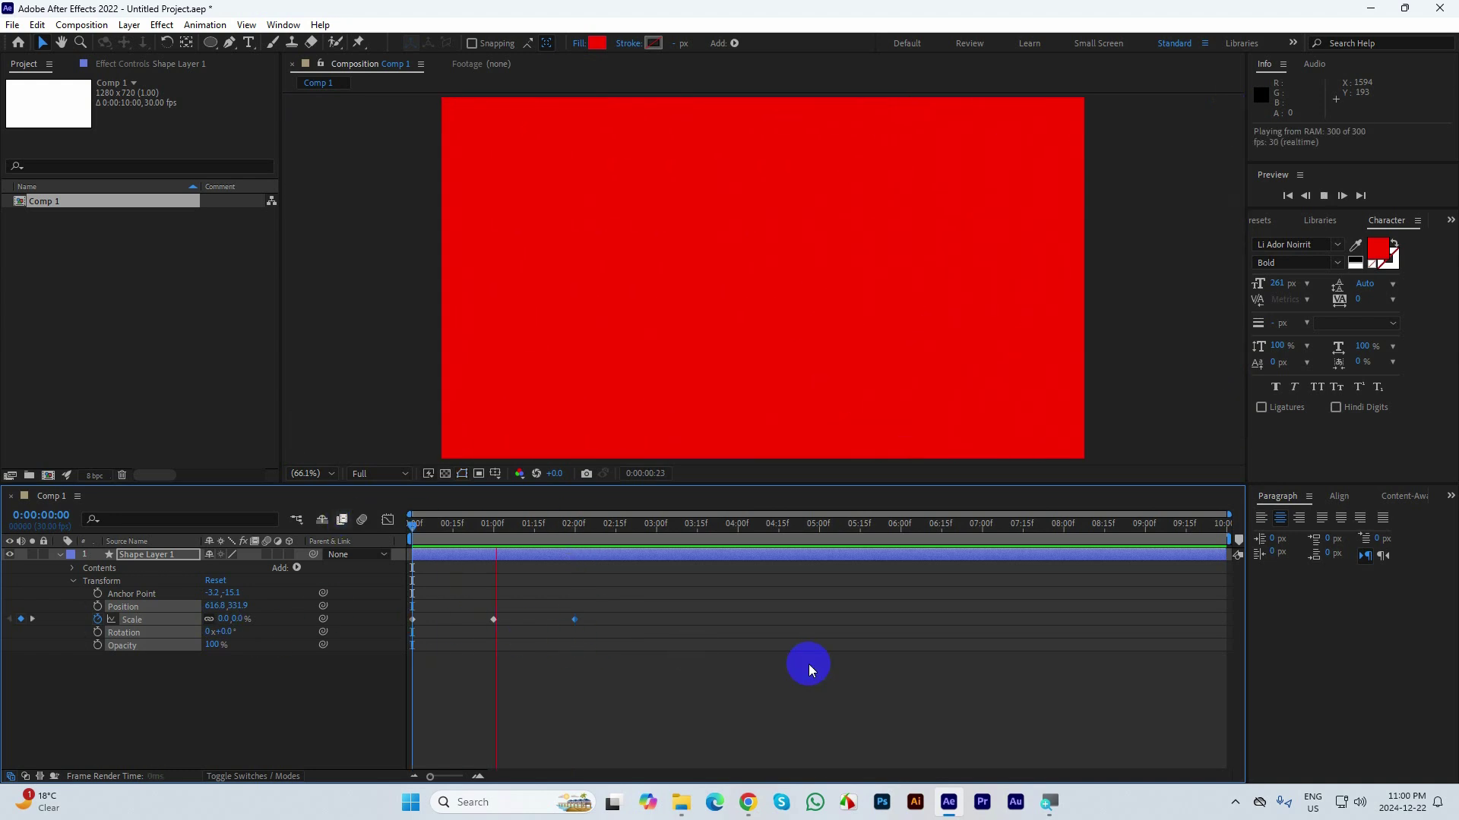
pyautogui.press('space')
# - Move the current time indicator to 0:00:03:00 and set the circle's Scale to 0% there
pyautogui.moveTo(597, 538); pyautogui.dragTo(659, 534)
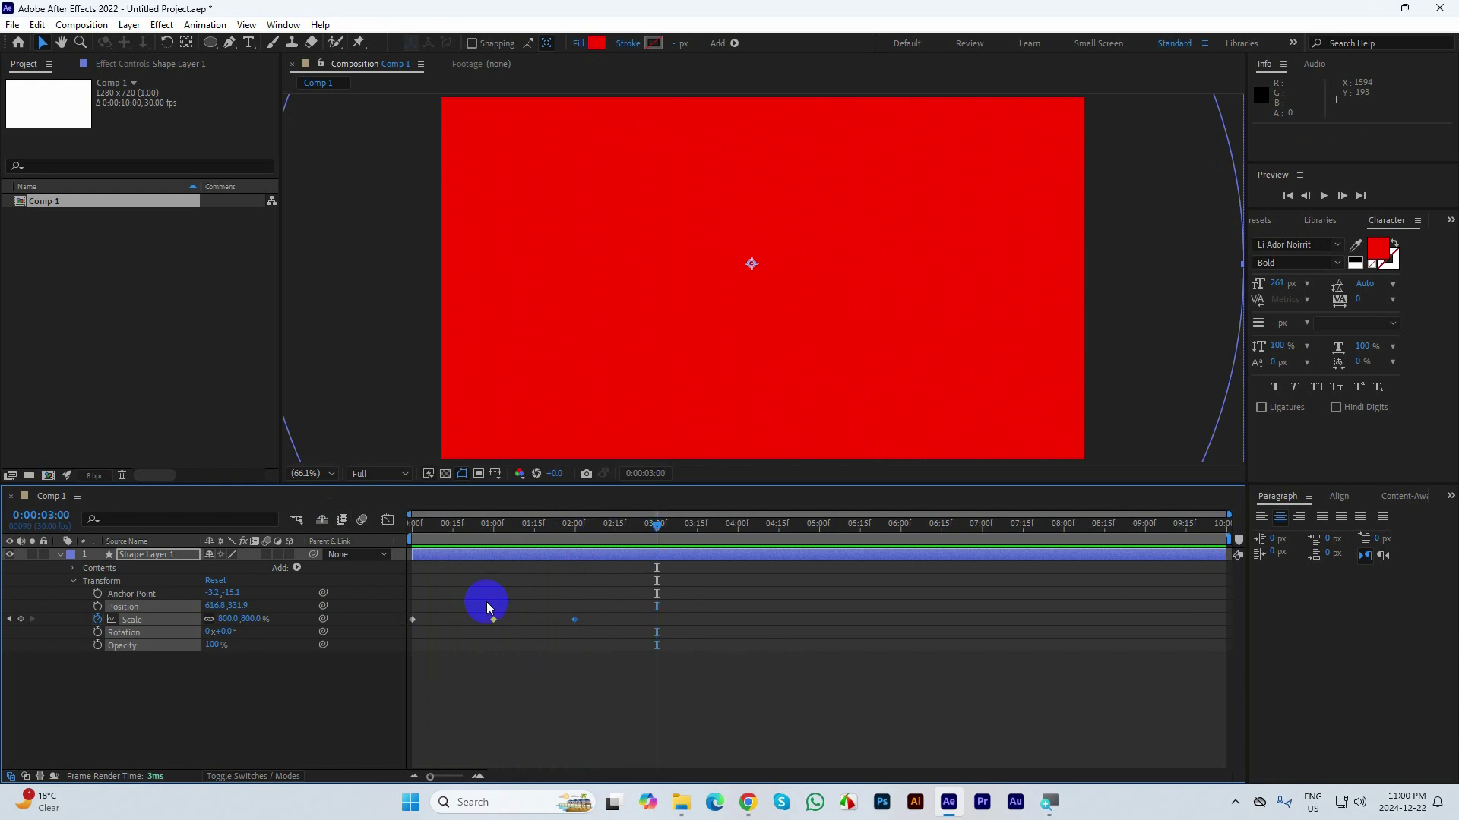
pyautogui.click(228, 620)
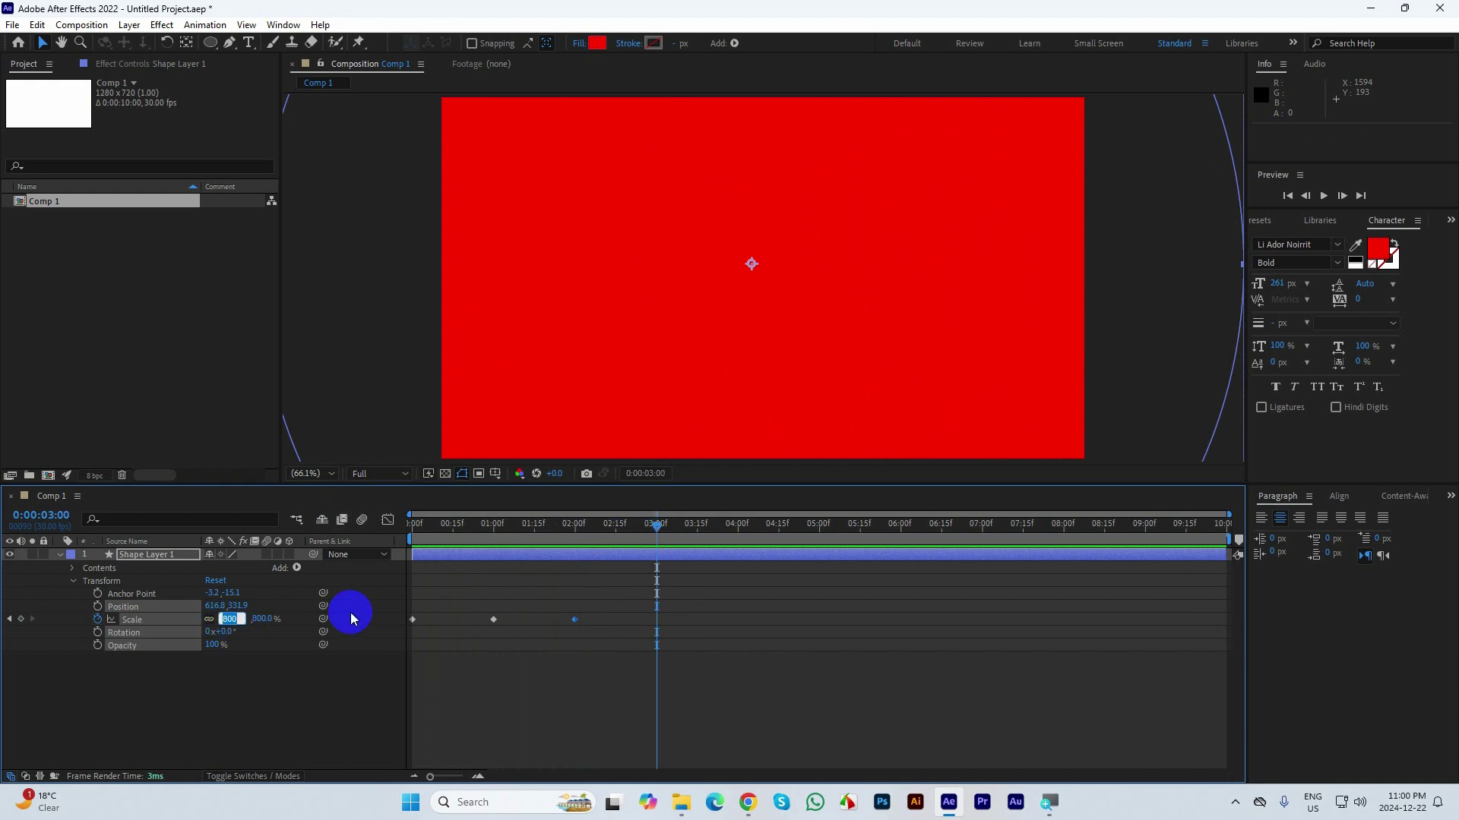
pyautogui.write('0')
pyautogui.press('Return')
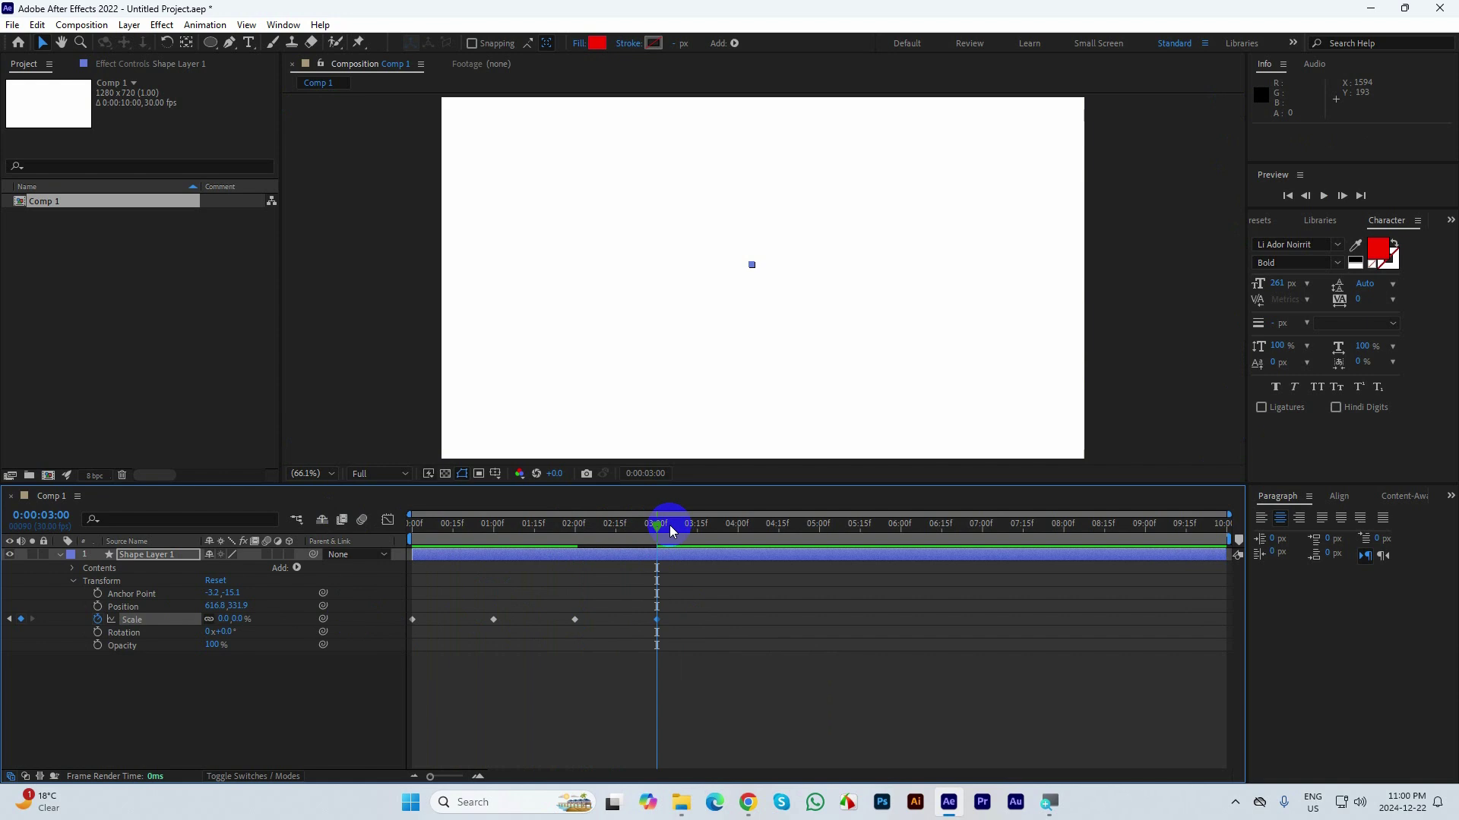
# - Return to 0:00:00:00, deselect the layer and play the grow, hold and shrink animation
pyautogui.click(414, 526)
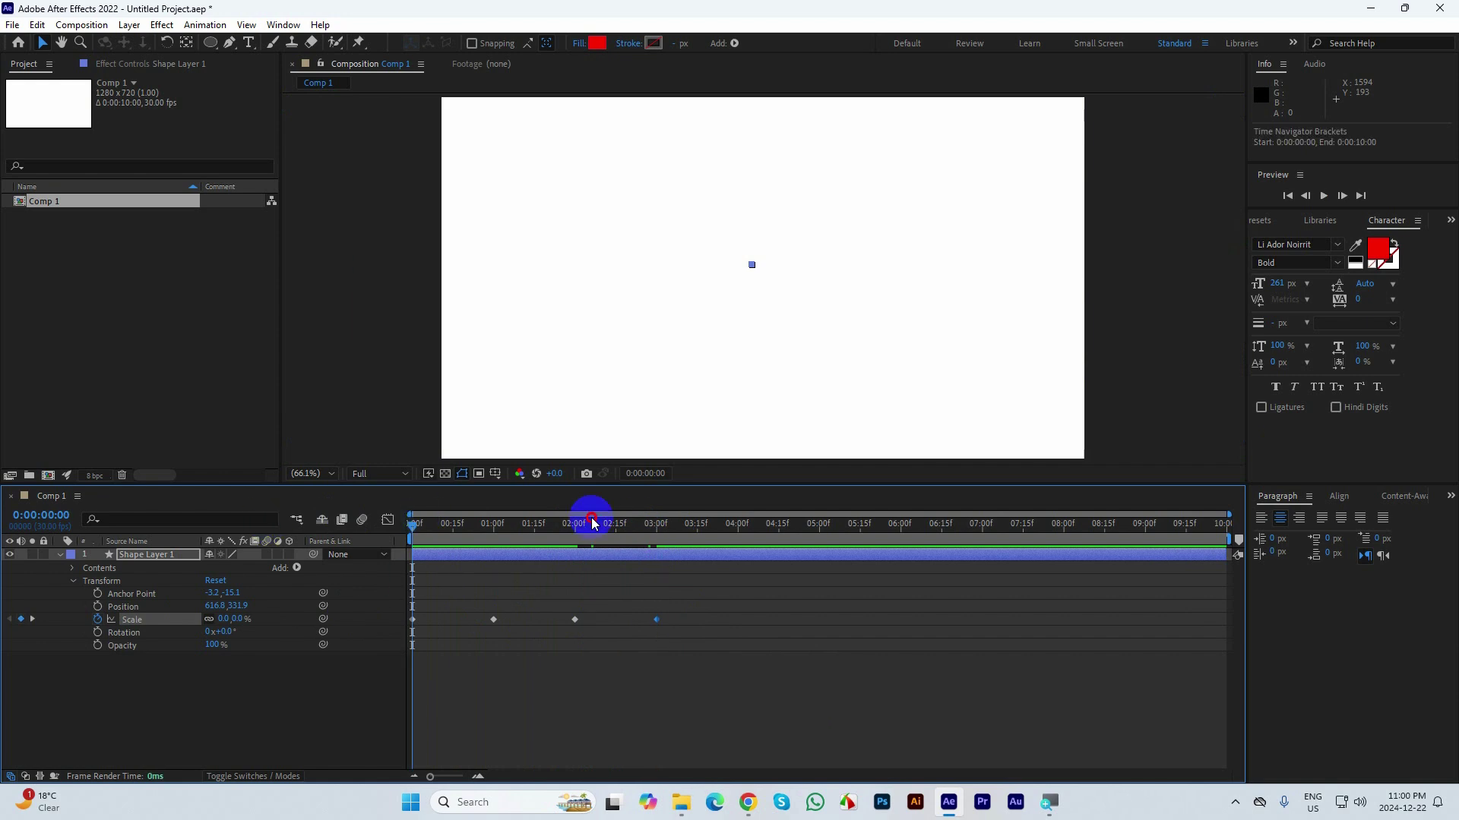
pyautogui.moveTo(413, 524); pyautogui.dragTo(371, 521)
pyautogui.click(762, 704)
pyautogui.press('space')
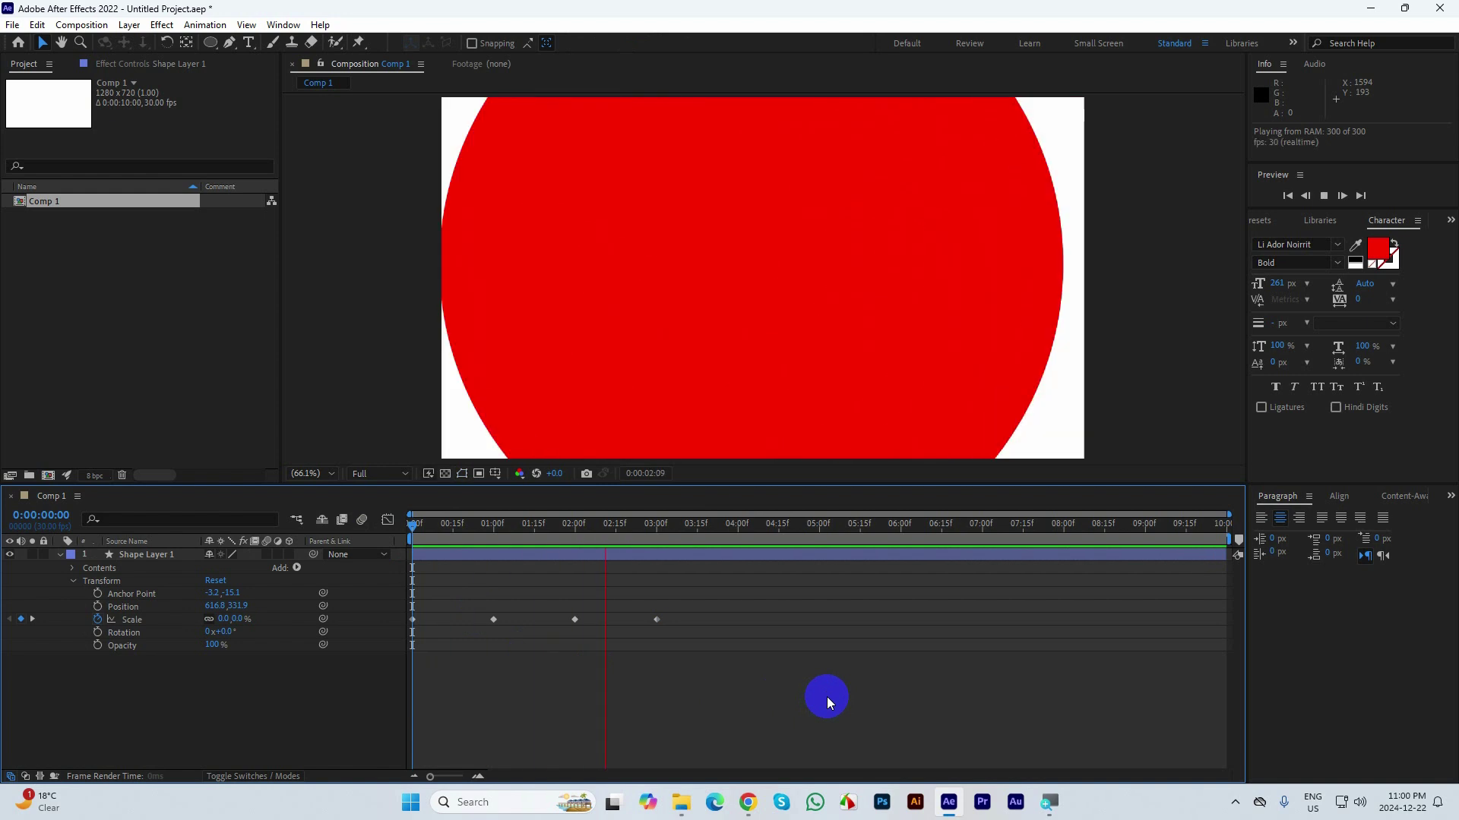
pyautogui.press('space')
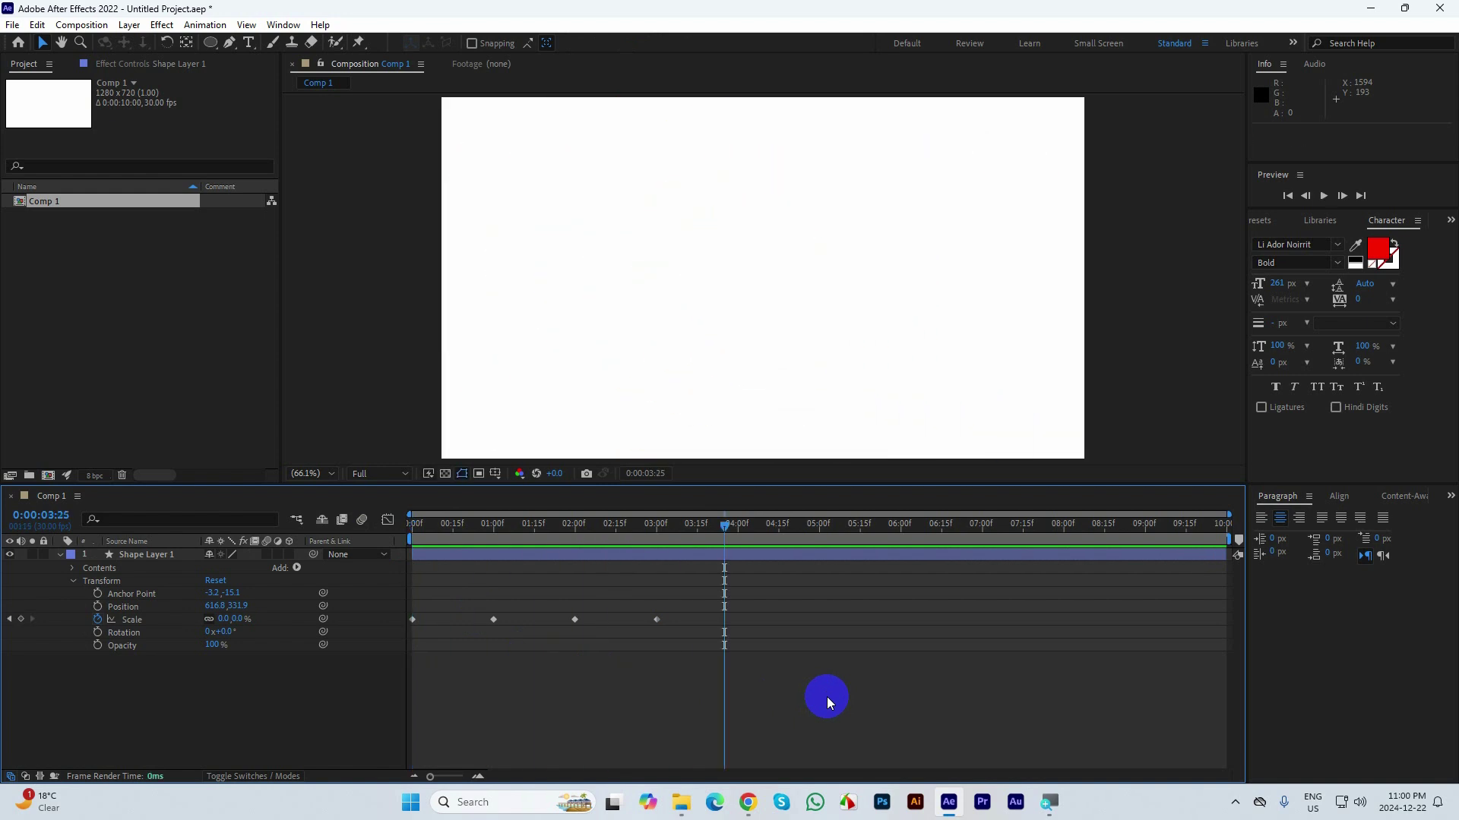
# - Delete the circle's Scale keyframes at two and three seconds
pyautogui.moveTo(743, 537); pyautogui.dragTo(578, 536)
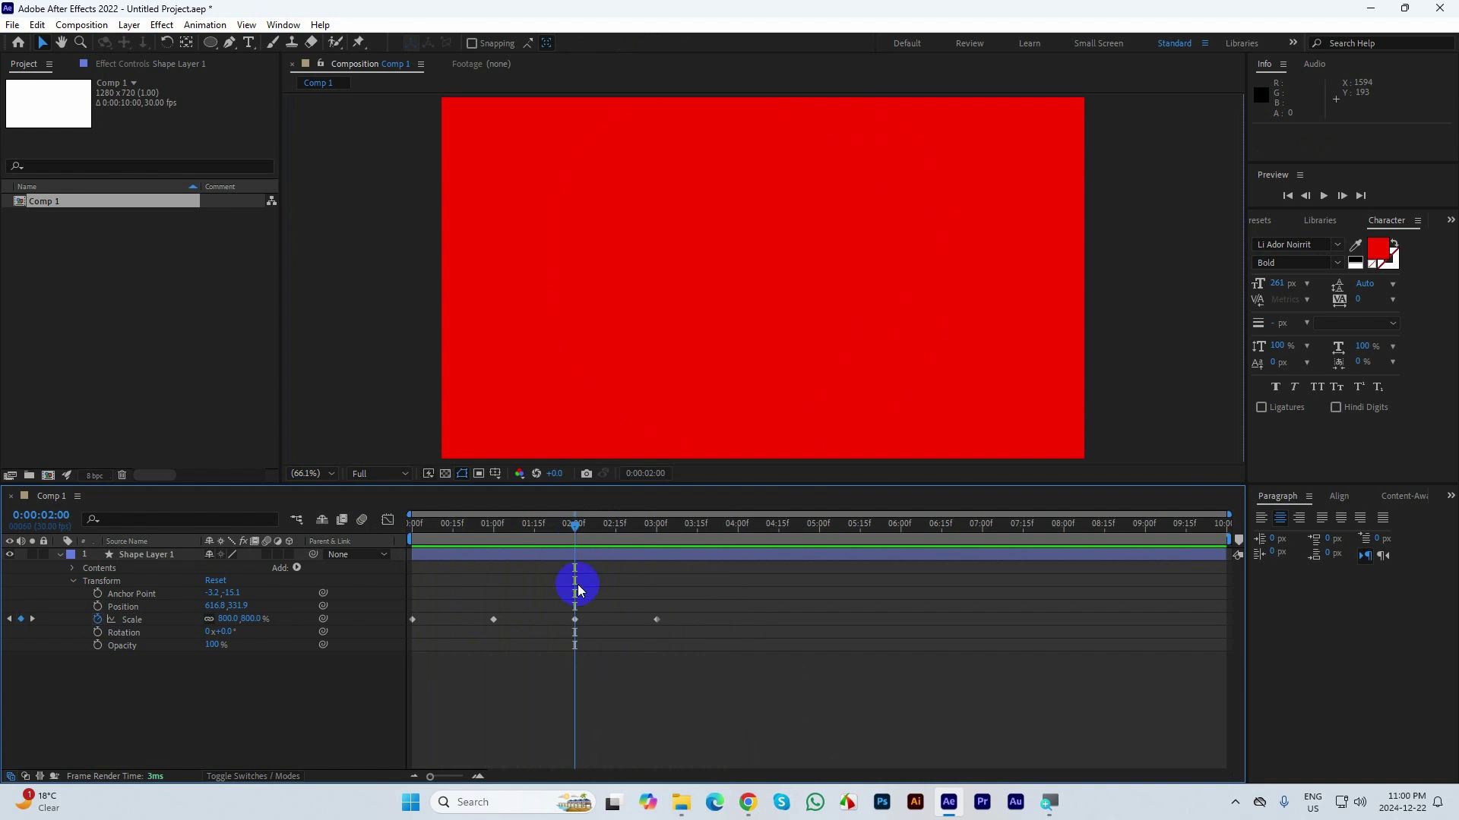
pyautogui.moveTo(587, 593); pyautogui.dragTo(563, 647)
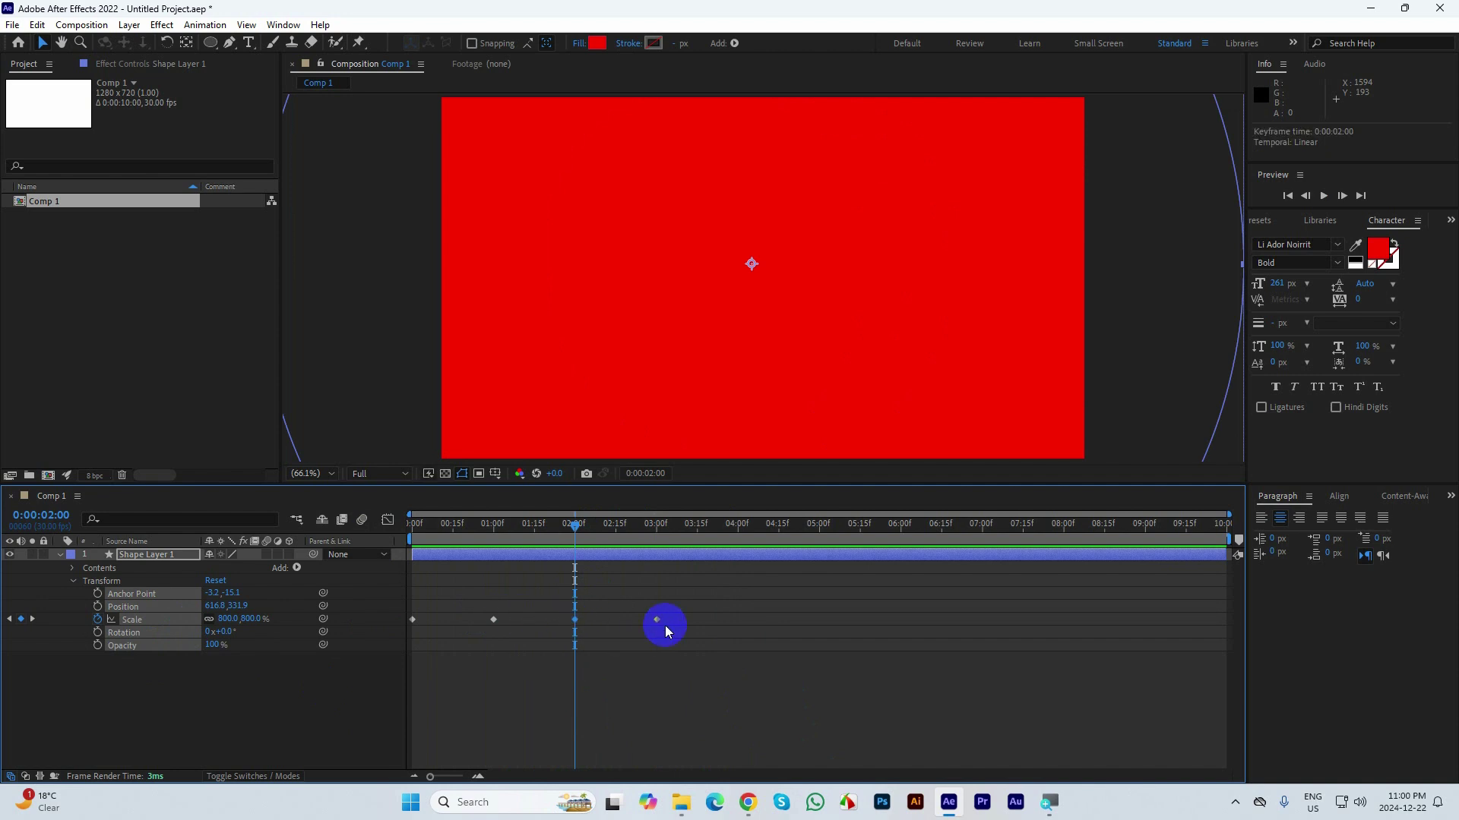
pyautogui.moveTo(722, 642); pyautogui.dragTo(564, 600)
pyautogui.press('Delete')
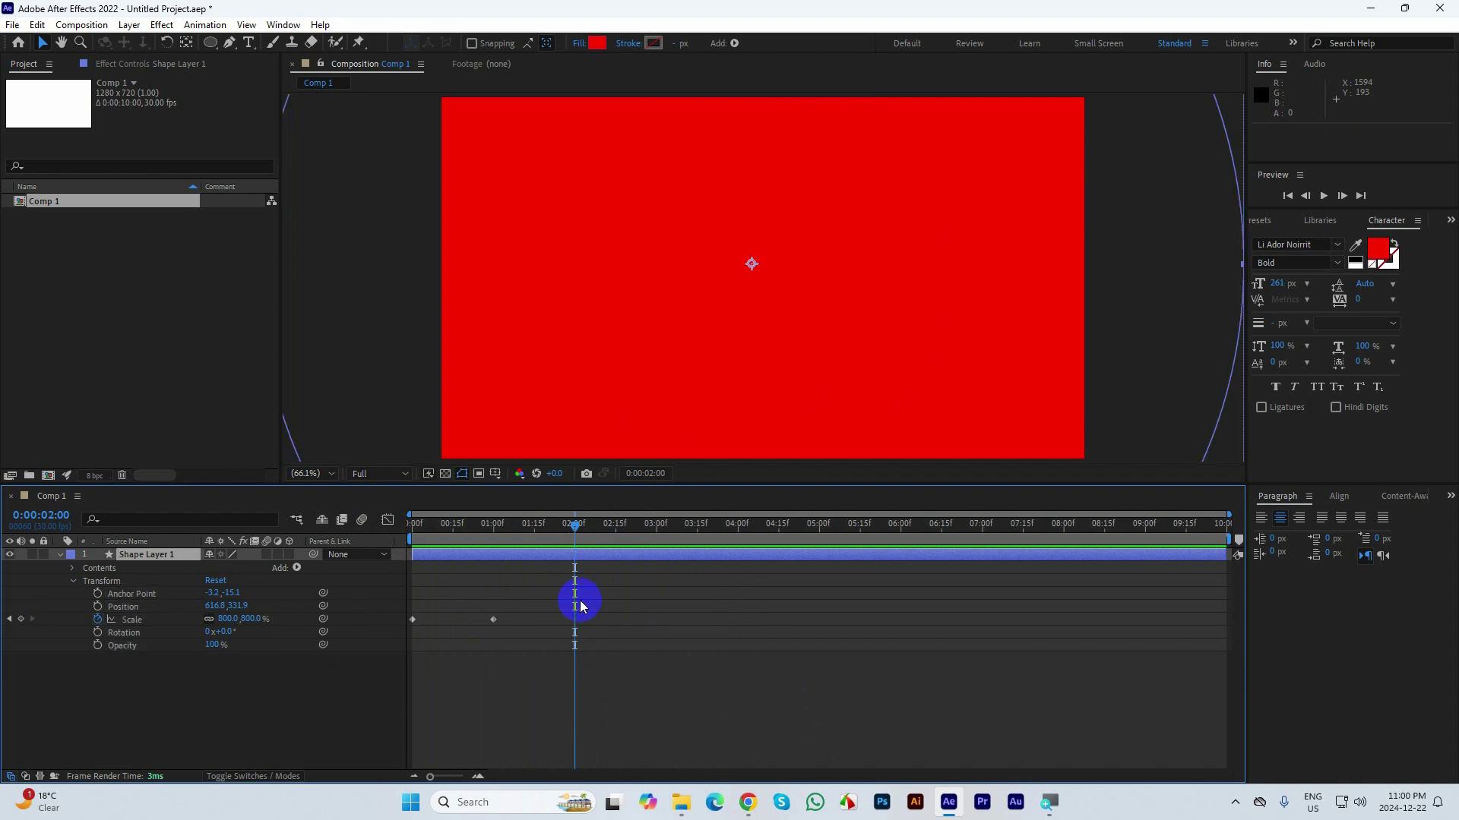
# - Set the circle's Scale to 0% at 0:00:02:01 and preview the animation without a hold
pyautogui.moveTo(575, 526)
pyautogui.mouseDown()
pyautogui.moveTo(559, 524)
pyautogui.moveTo(578, 527)
pyautogui.mouseUp()
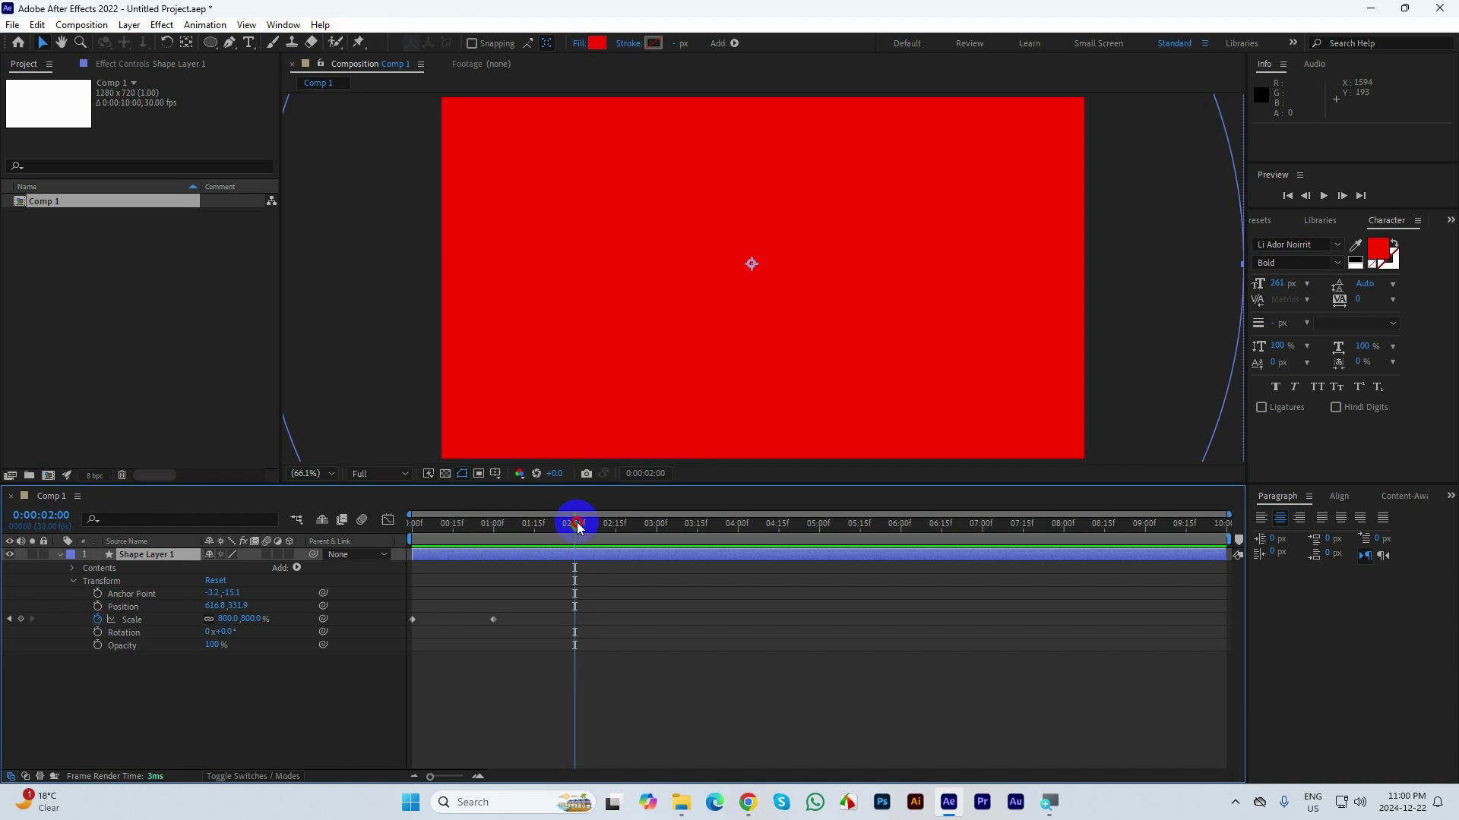
pyautogui.click(229, 619)
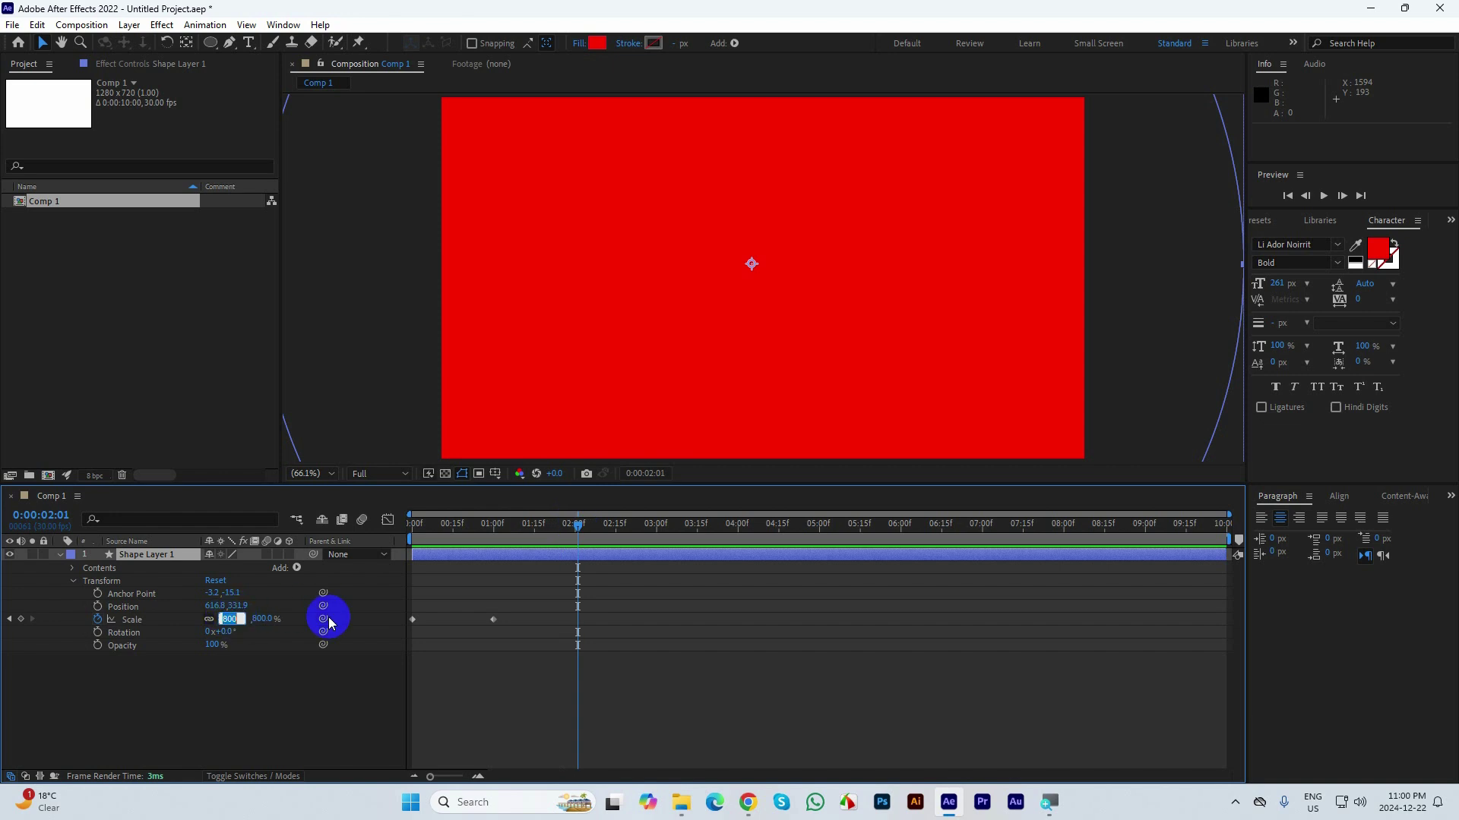
pyautogui.write('0')
pyautogui.press('Return')
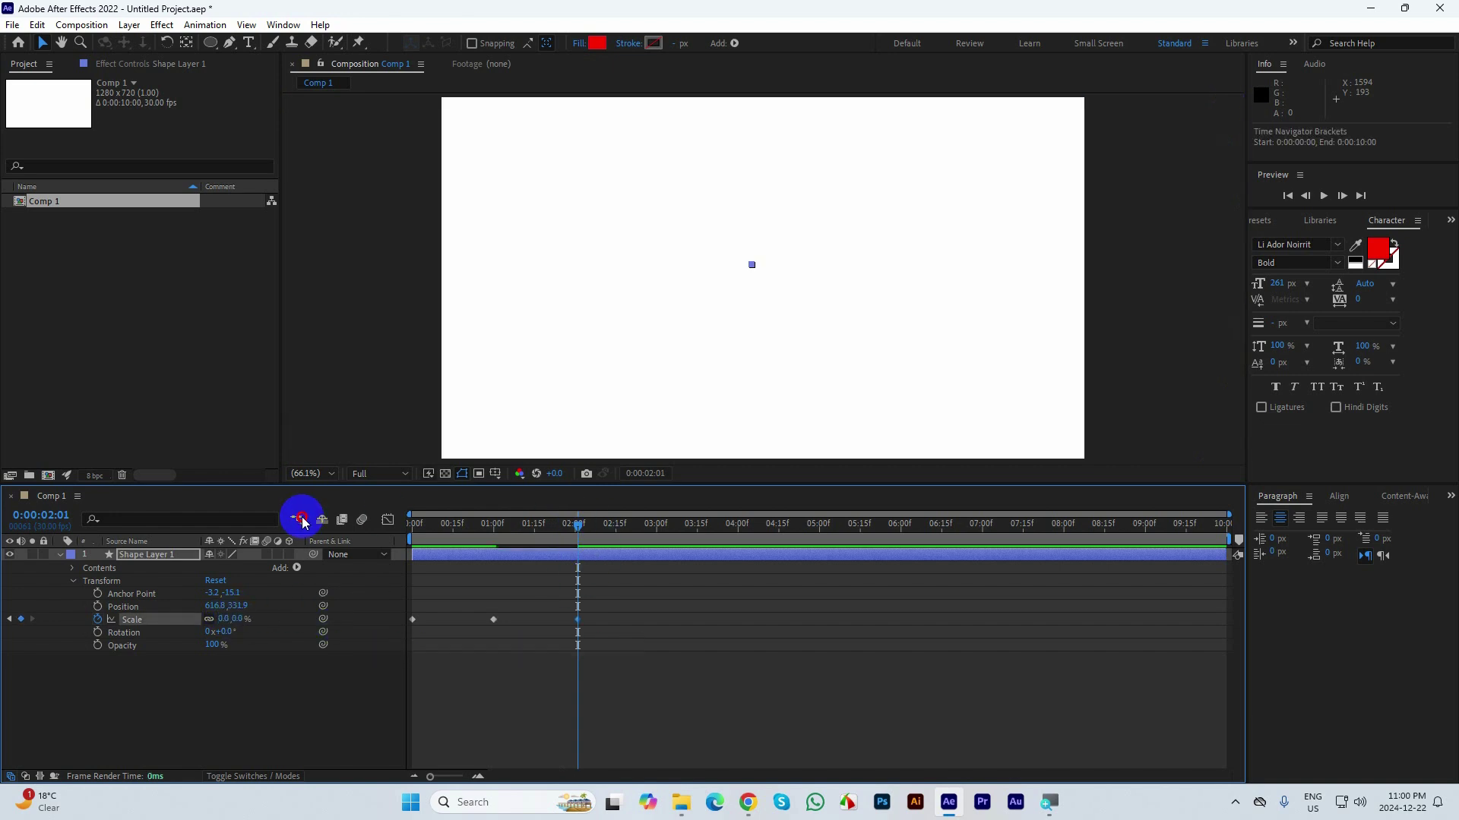
pyautogui.moveTo(587, 522)
pyautogui.mouseDown()
pyautogui.moveTo(335, 521)
pyautogui.moveTo(575, 536)
pyautogui.mouseUp()
pyautogui.press('space')
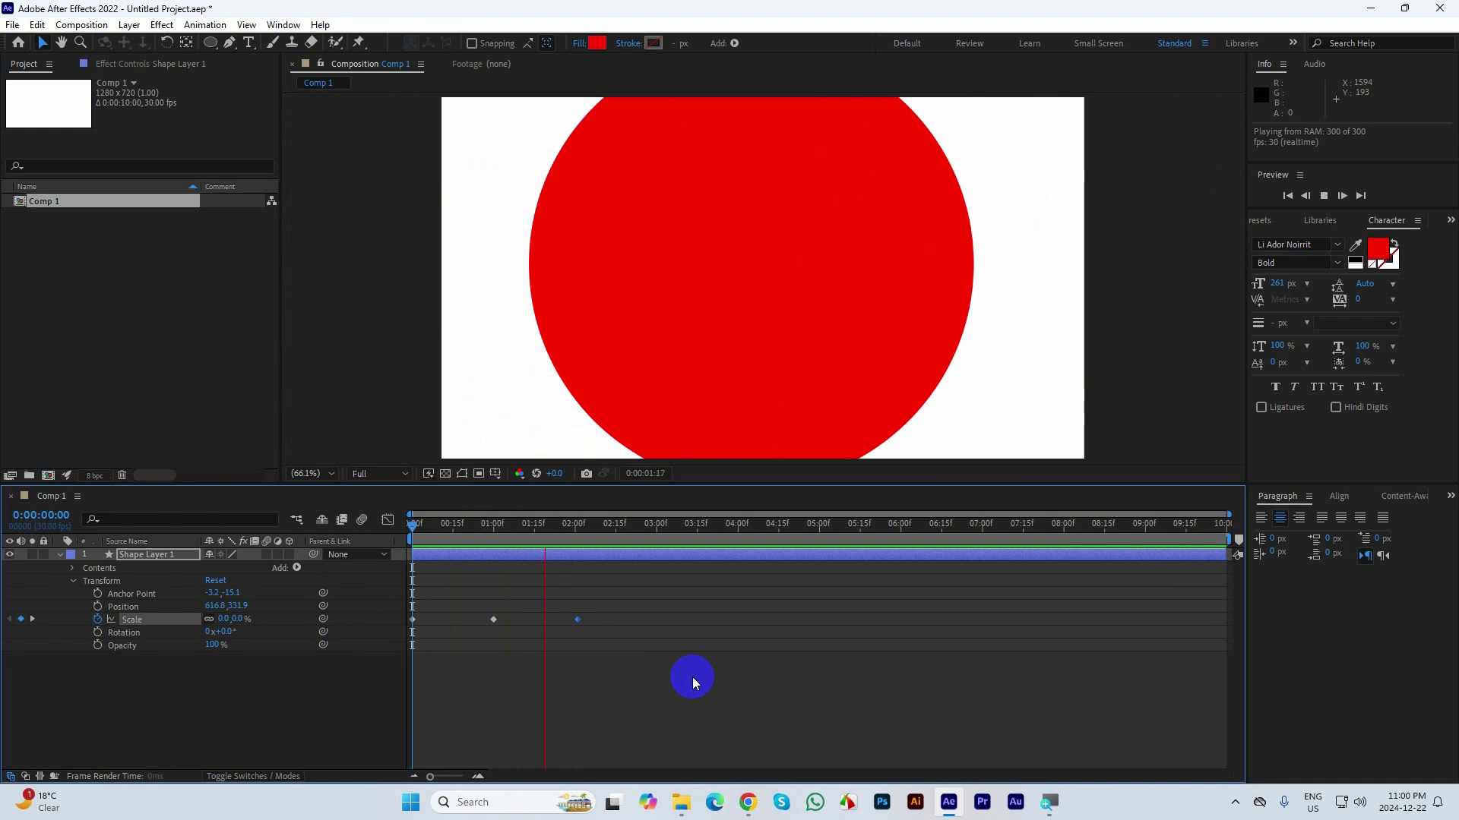
pyautogui.press('space')
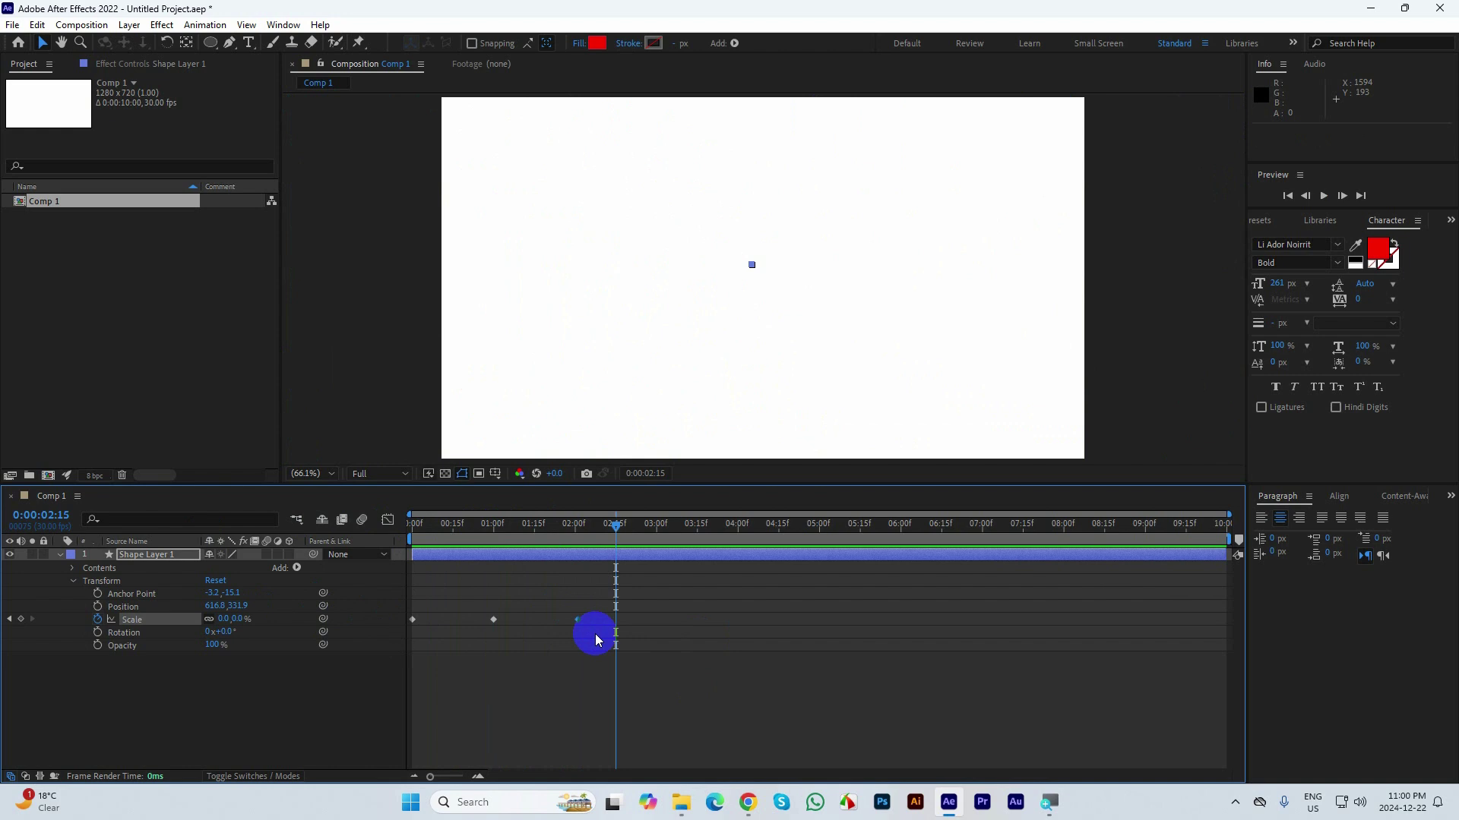
# - Delete the 0% Scale keyframe near two seconds and add an 800% Scale keyframe at 0:00:02:00
pyautogui.press('Delete')
pyautogui.moveTo(610, 528); pyautogui.dragTo(576, 528)
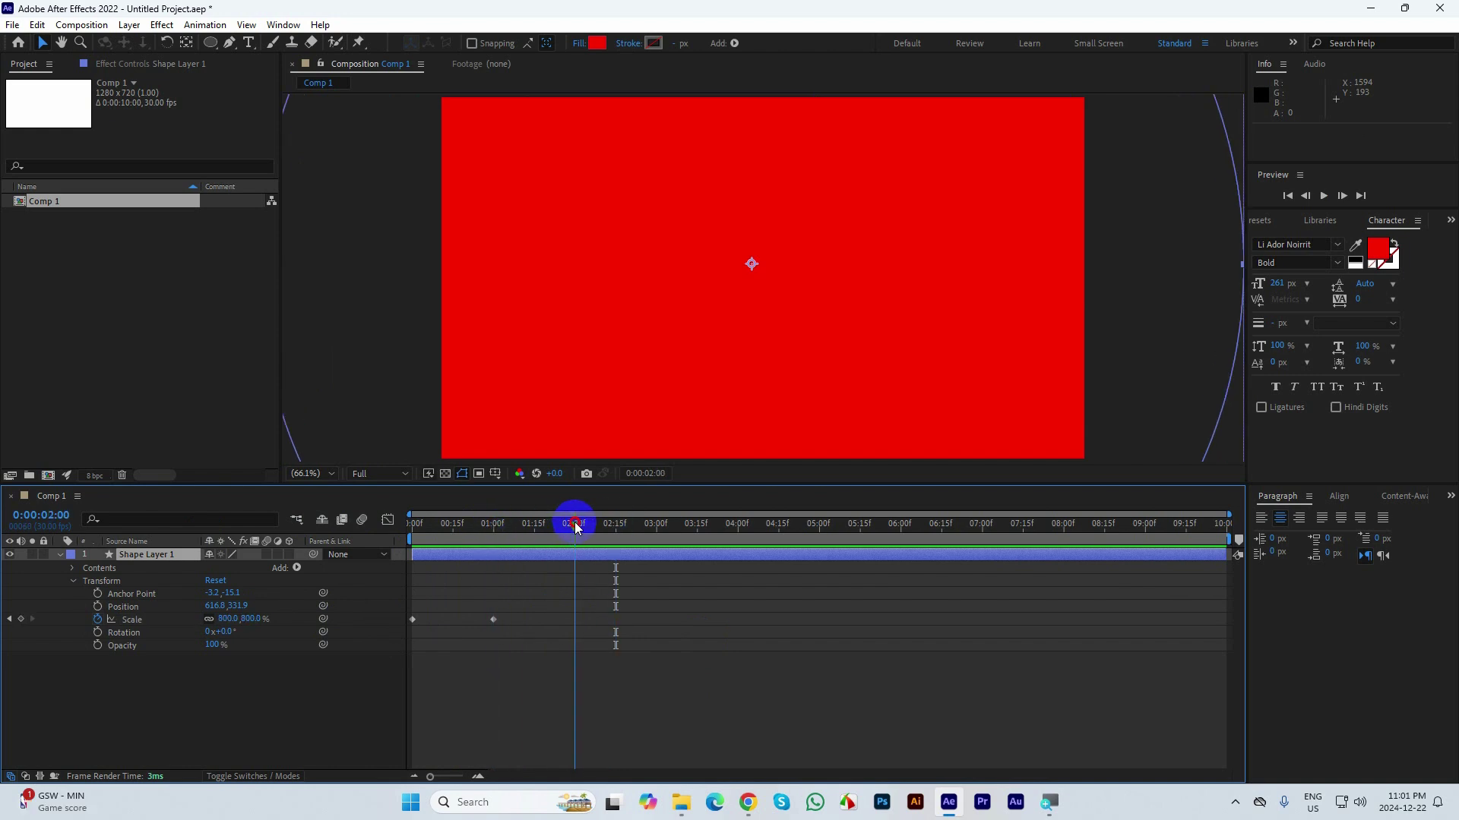
pyautogui.click(20, 619)
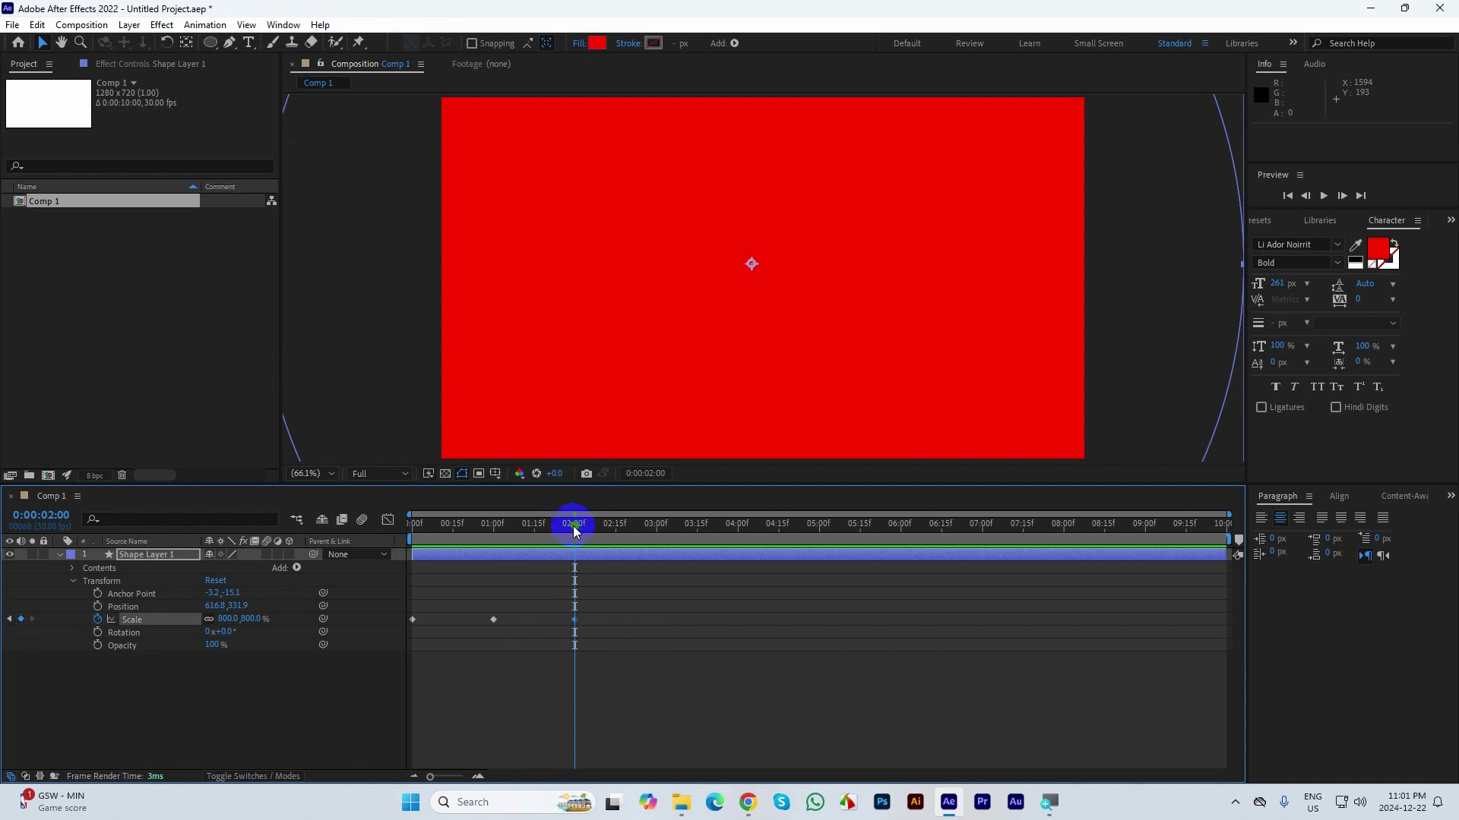
# - Add a 0% Scale keyframe at 0:00:03:00 so the circle shrinks after the hold
pyautogui.moveTo(574, 530); pyautogui.dragTo(656, 542)
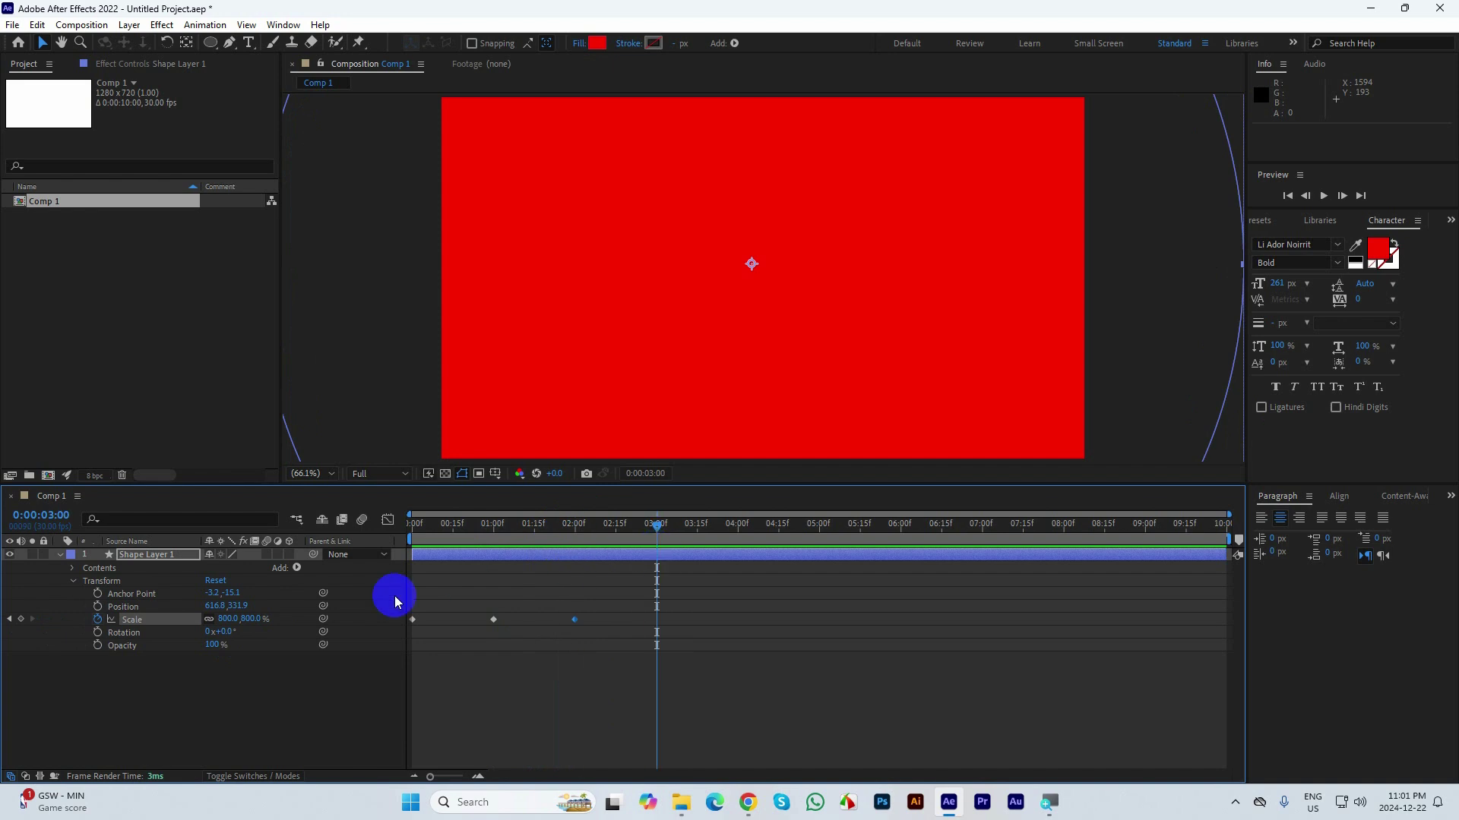
pyautogui.click(228, 619)
pyautogui.write('0')
pyautogui.press('Return')
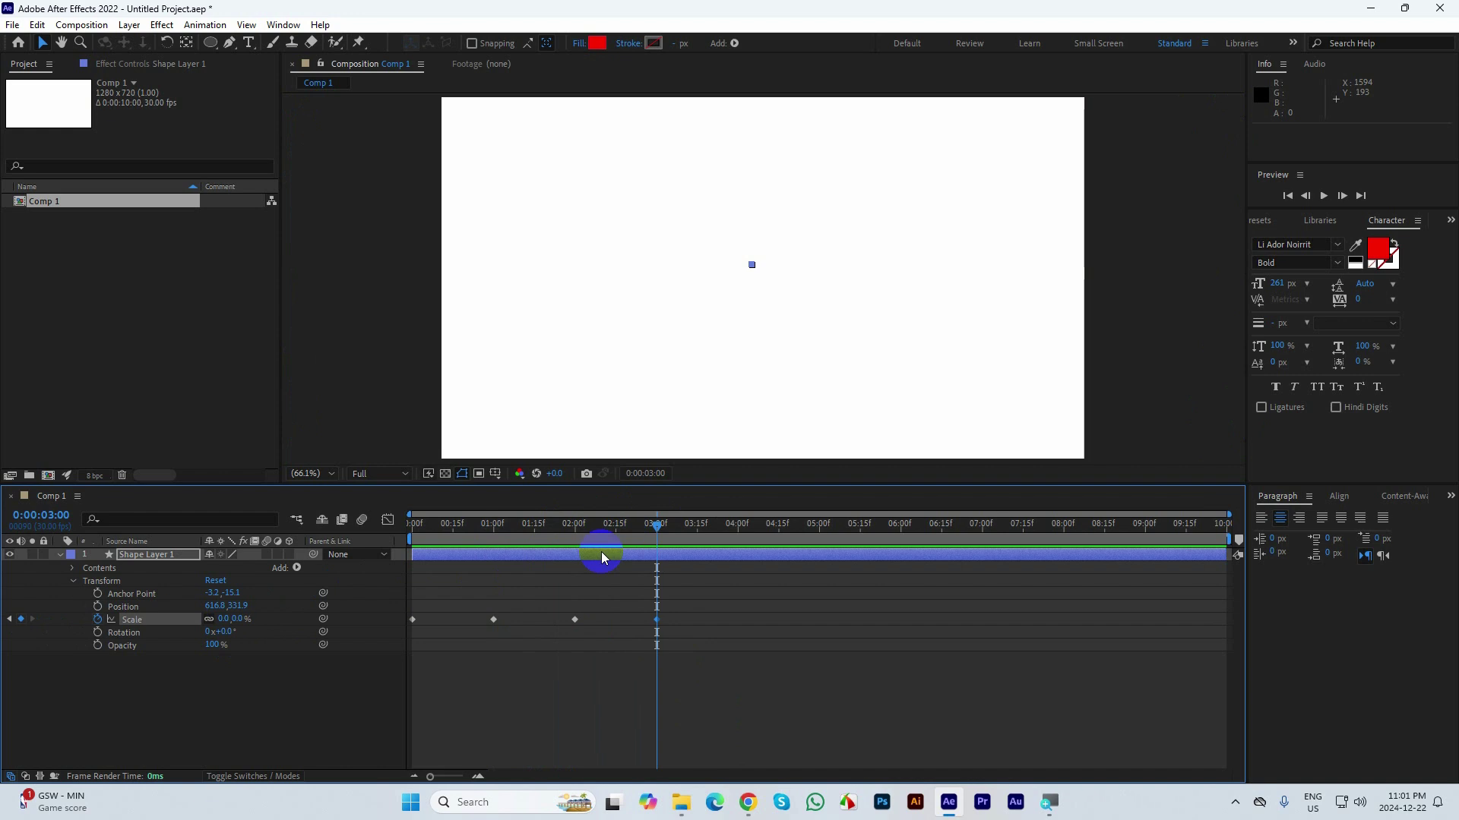
# - Play the three-second Scale animation from the start, stop it and return to 0:00:00:00
pyautogui.moveTo(658, 525); pyautogui.dragTo(155, 531)
pyautogui.press('space')
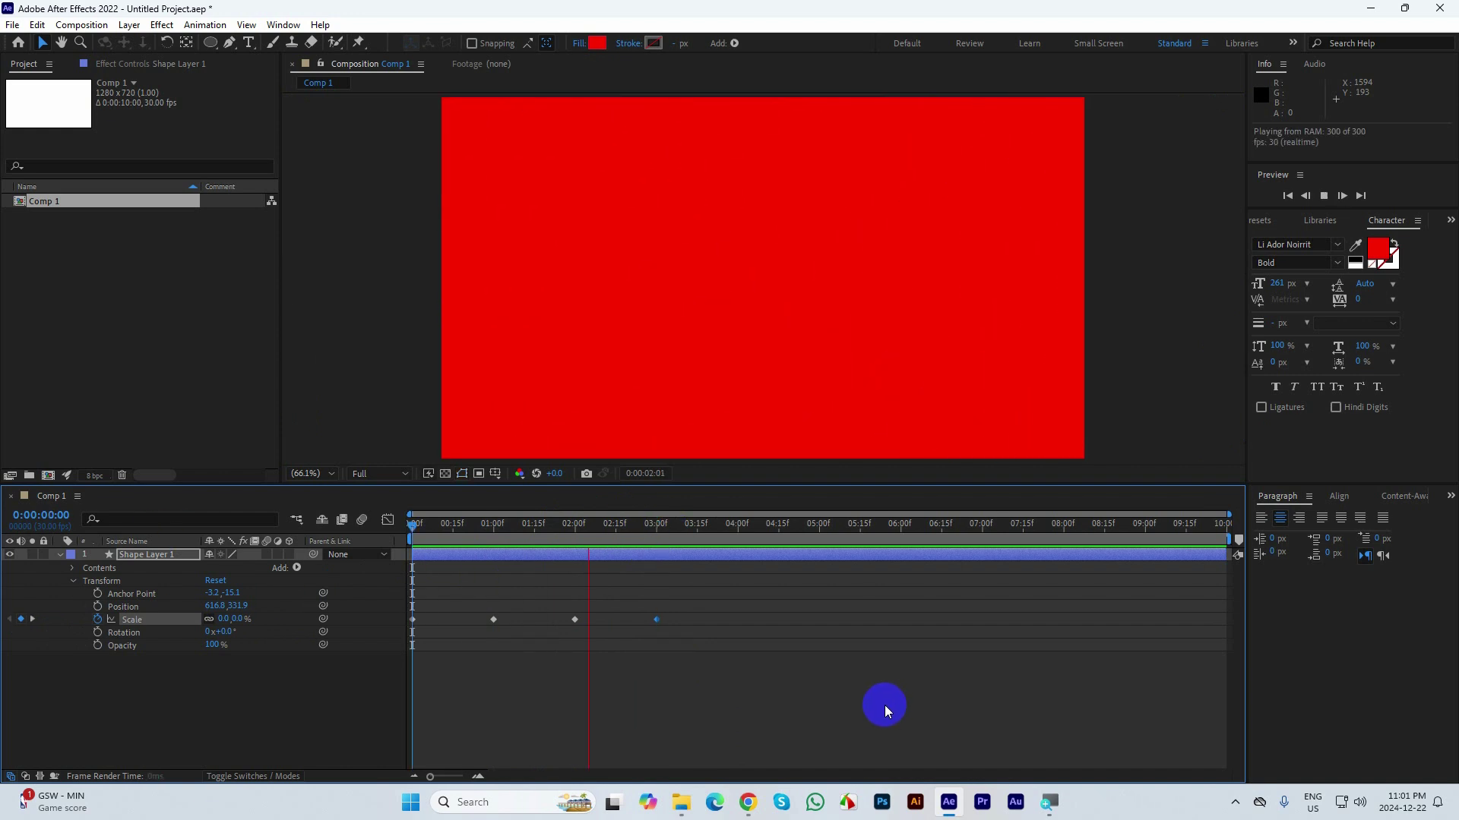
pyautogui.press('space')
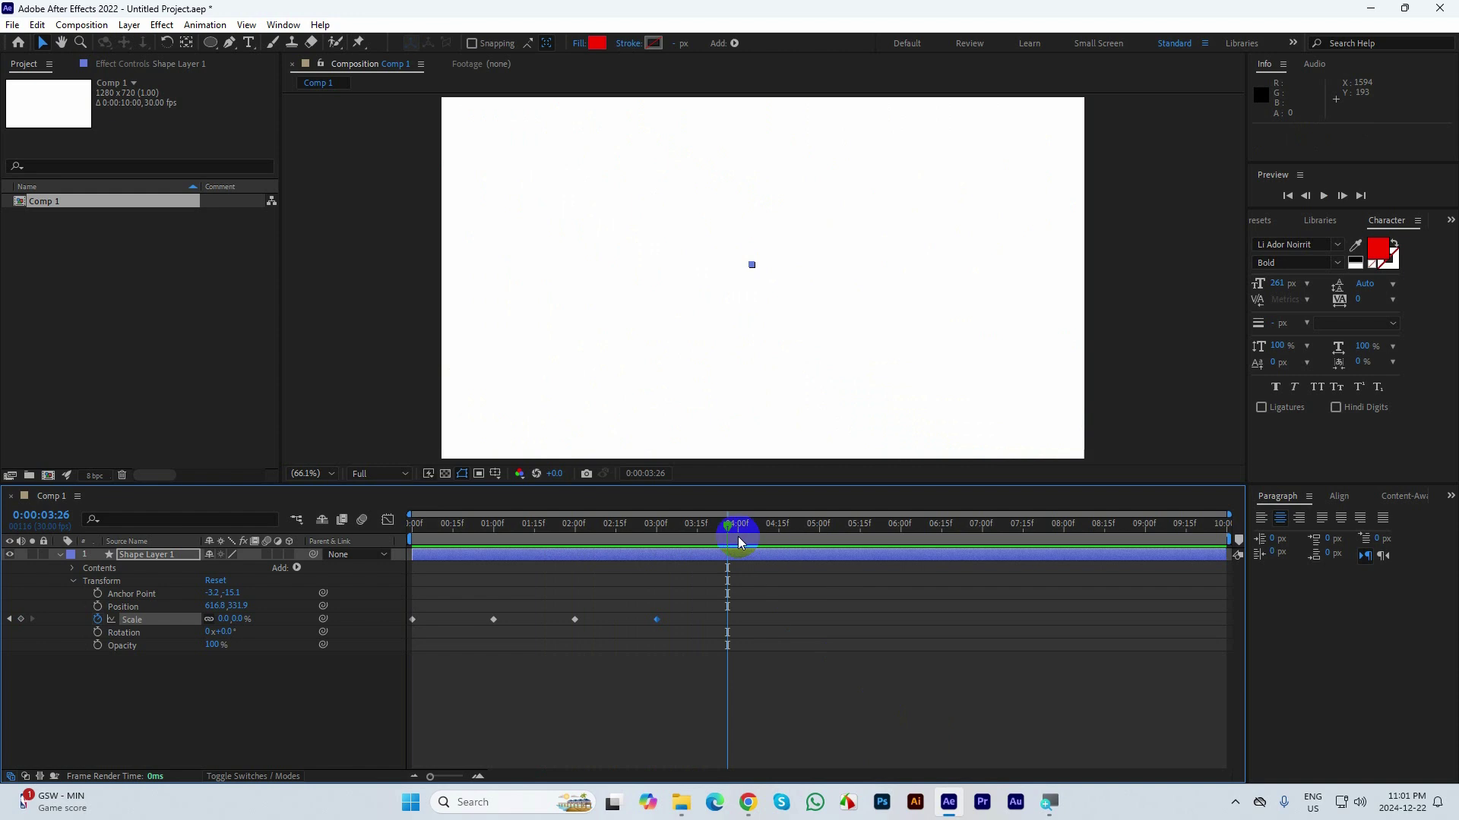
pyautogui.moveTo(739, 538); pyautogui.dragTo(353, 541)
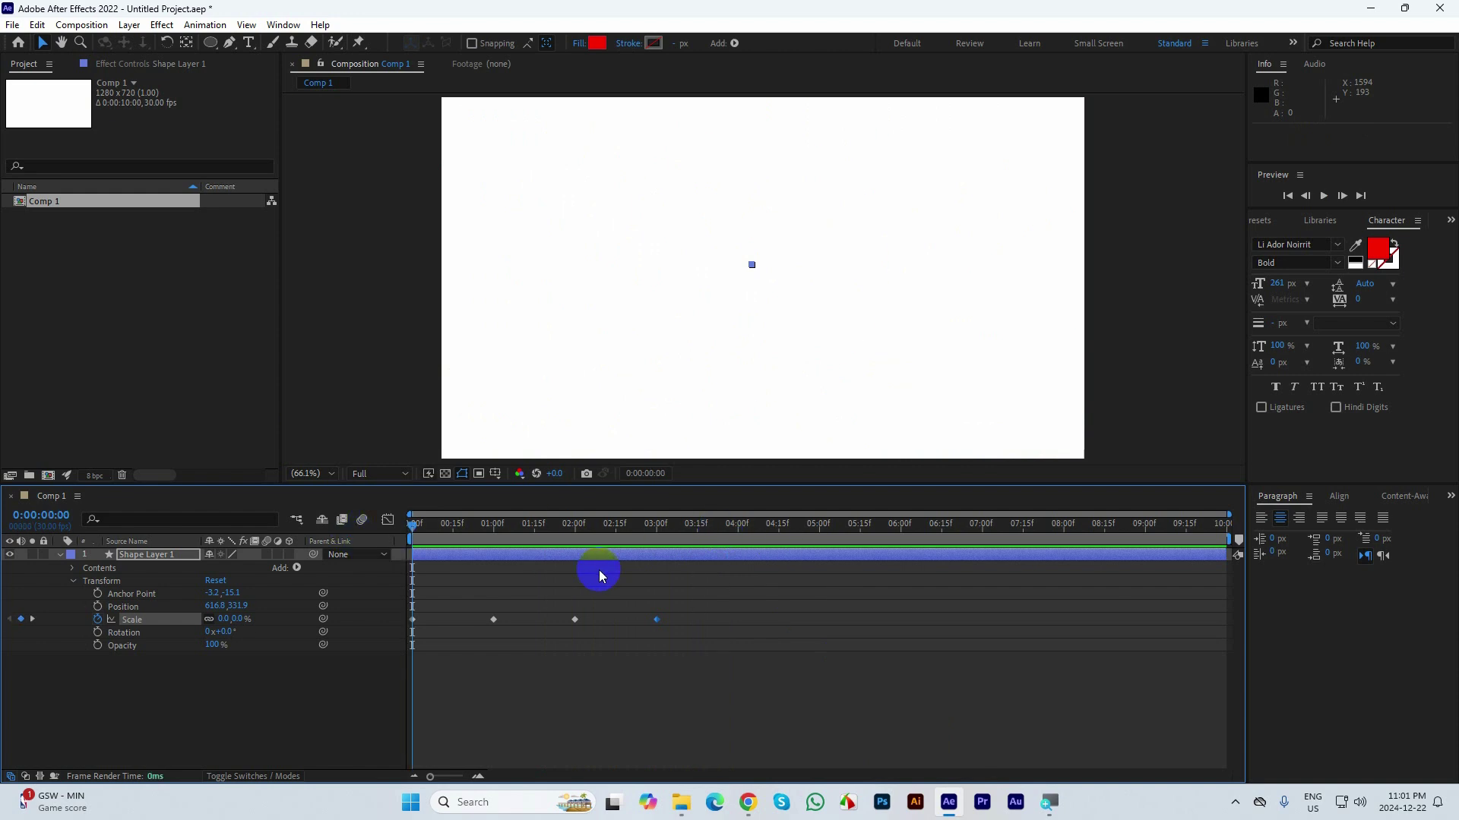
# - Delete the Scale keyframes at two and three seconds and move the current time indicator to 0:00:01:00
pyautogui.moveTo(745, 580); pyautogui.dragTo(557, 664)
pyautogui.press('Delete')
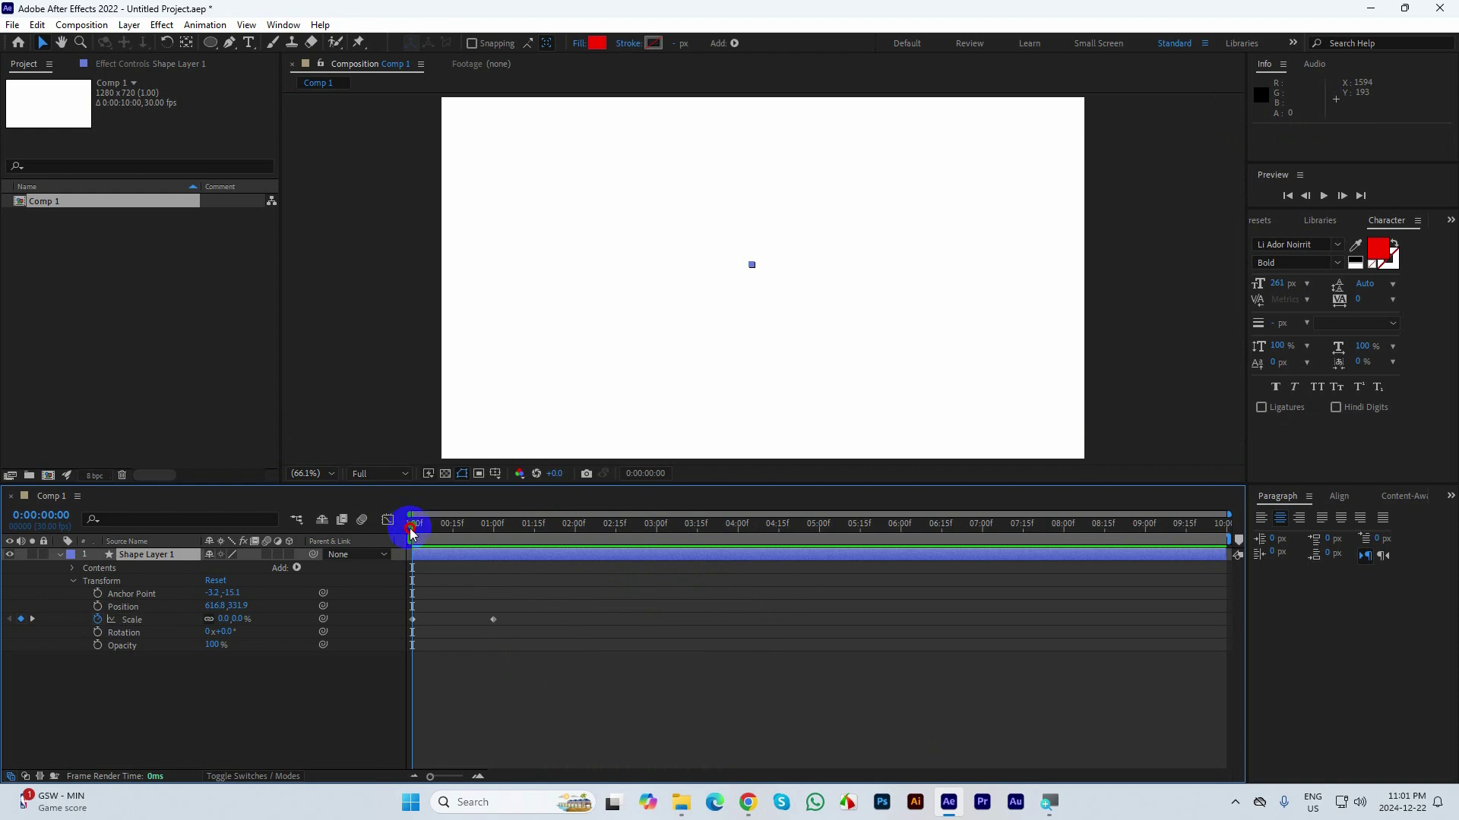
pyautogui.moveTo(412, 524); pyautogui.dragTo(493, 550)
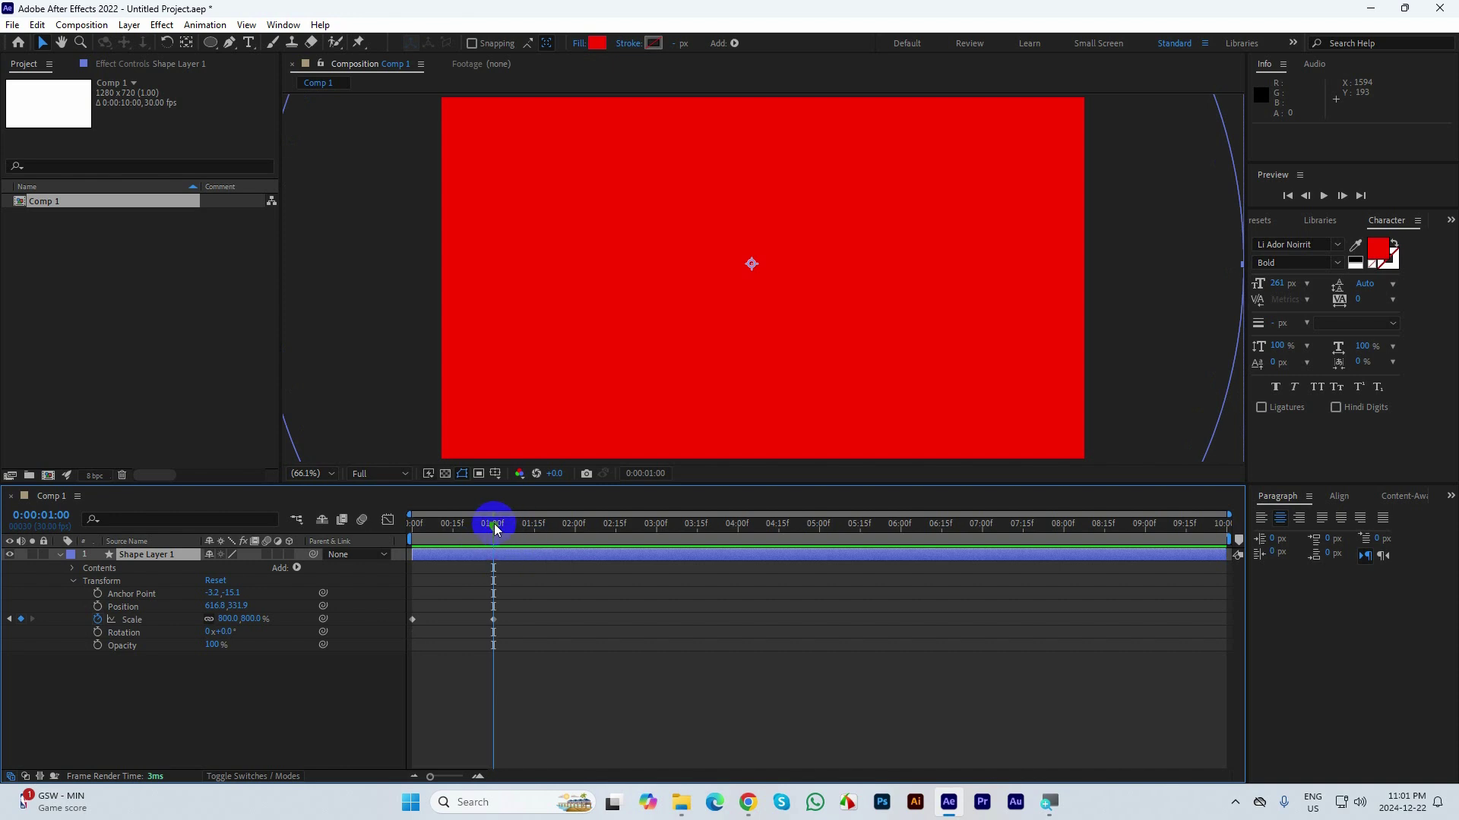
# - Play Shape Layer 1's Scale animation from the start, stop it and return the current time indicator to 0:00:01:00
pyautogui.moveTo(494, 522); pyautogui.dragTo(377, 521)
pyautogui.press('space')
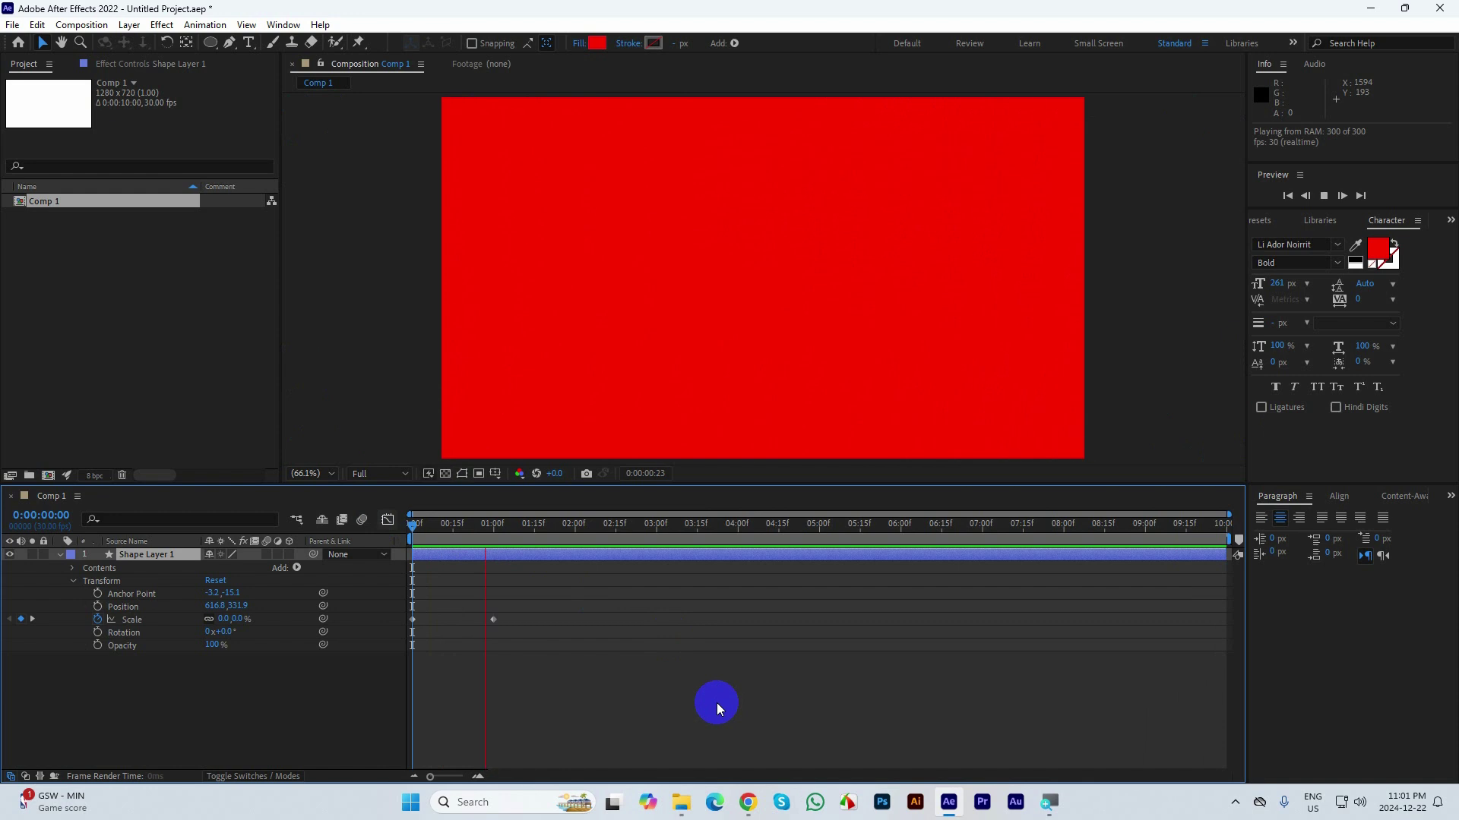
pyautogui.moveTo(537, 525); pyautogui.dragTo(494, 532)
pyautogui.press('space')
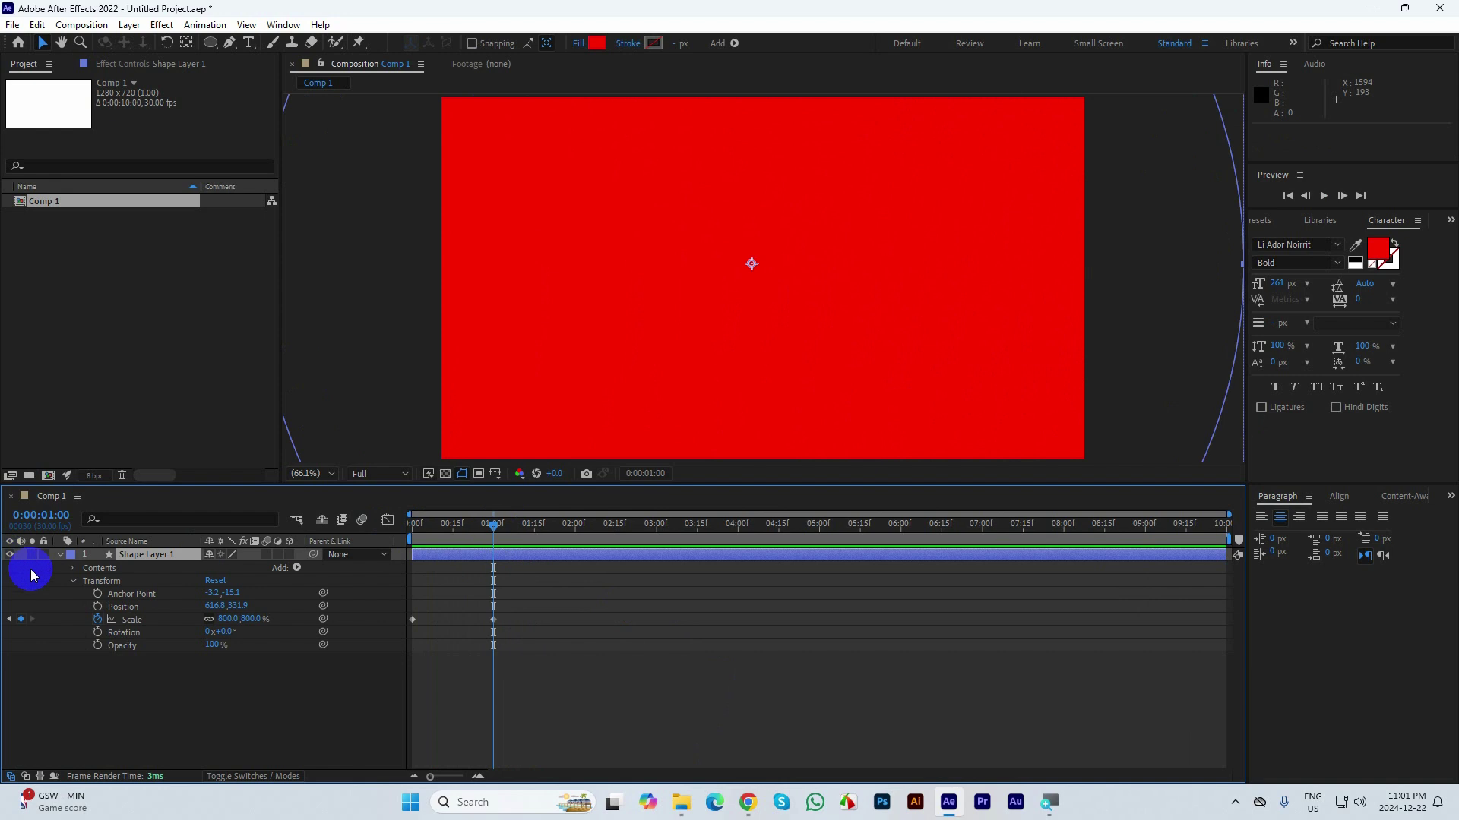
# - Collapse the properties of Shape Layer 1 and duplicate the layer
pyautogui.click(60, 554)
pyautogui.click(577, 667)
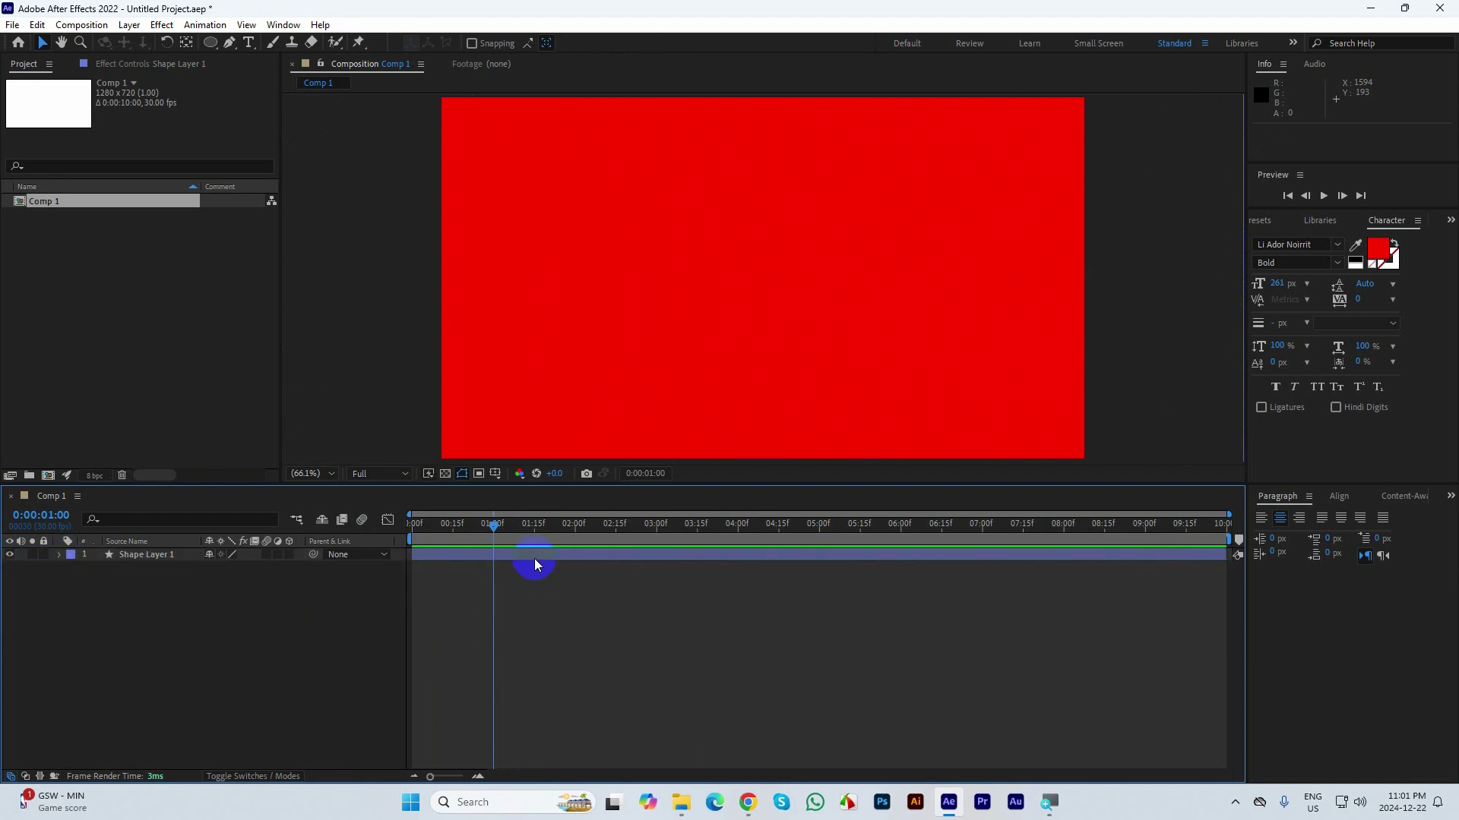
pyautogui.click(531, 559)
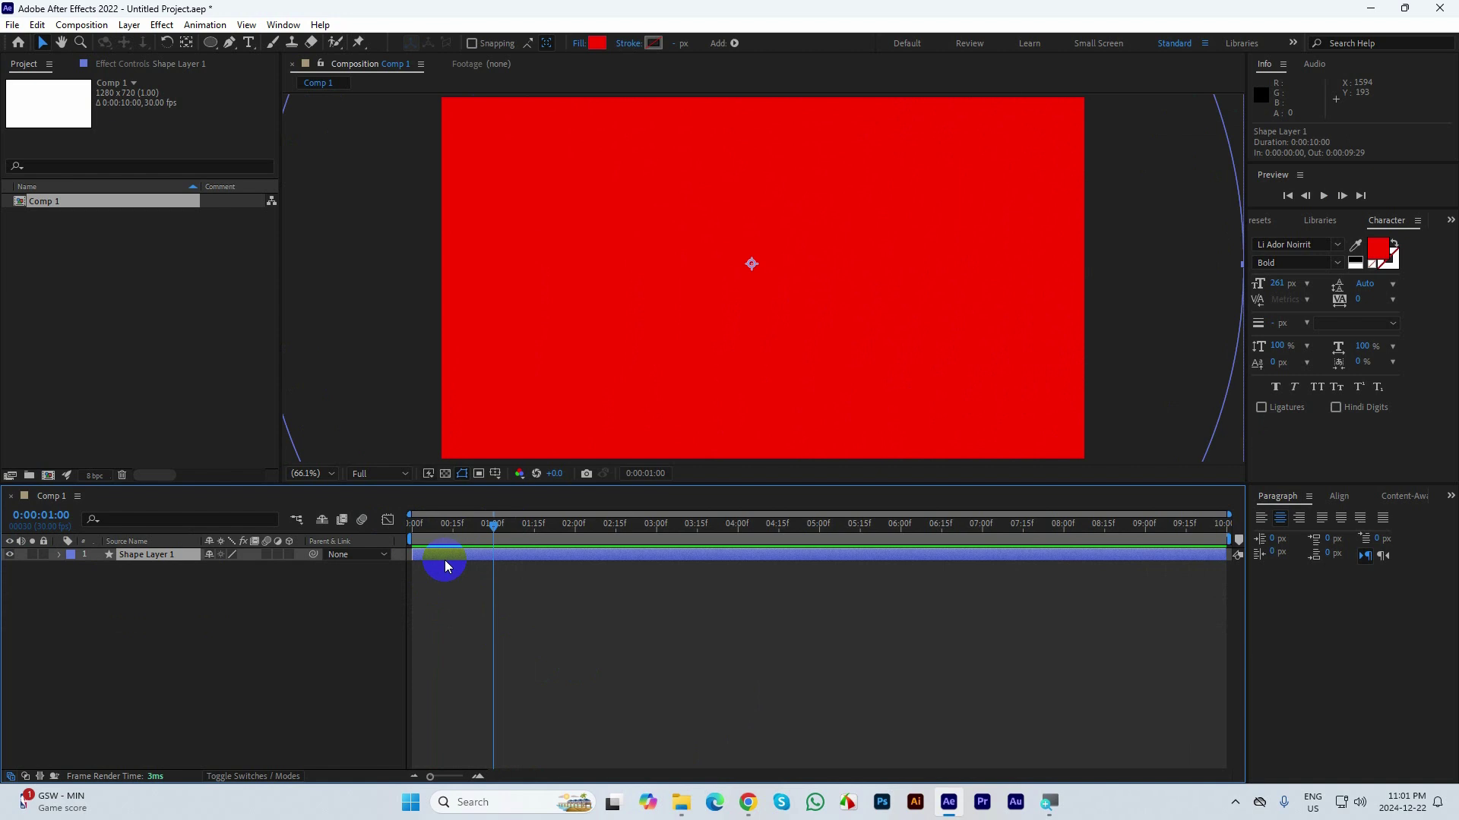
pyautogui.hotkey('ctrl', 'd')
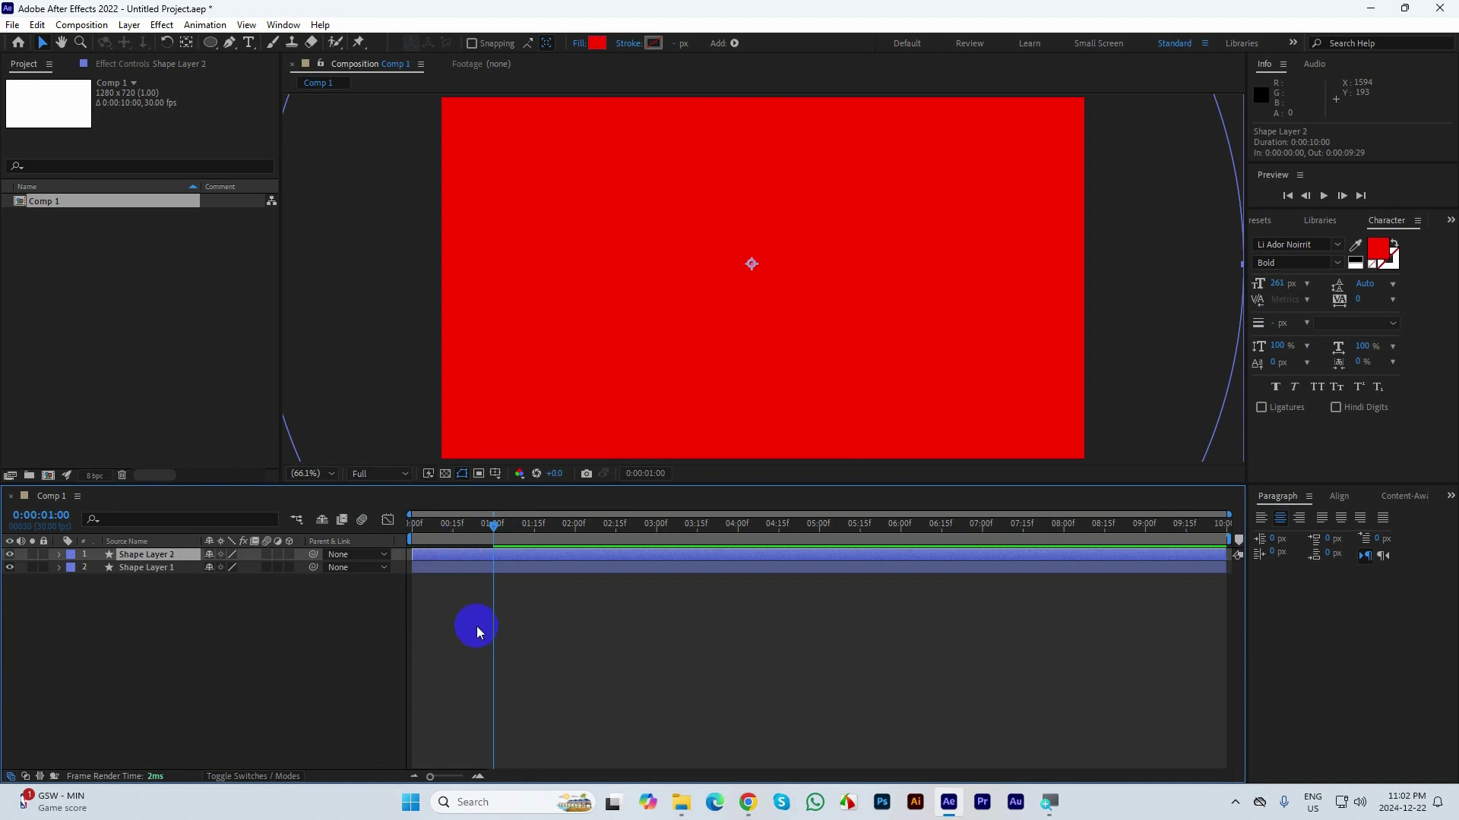
# - Change Shape Layer 2's fill to orange FF9000 and shift the layer so it starts at 0:00:00:07
pyautogui.click(597, 43)
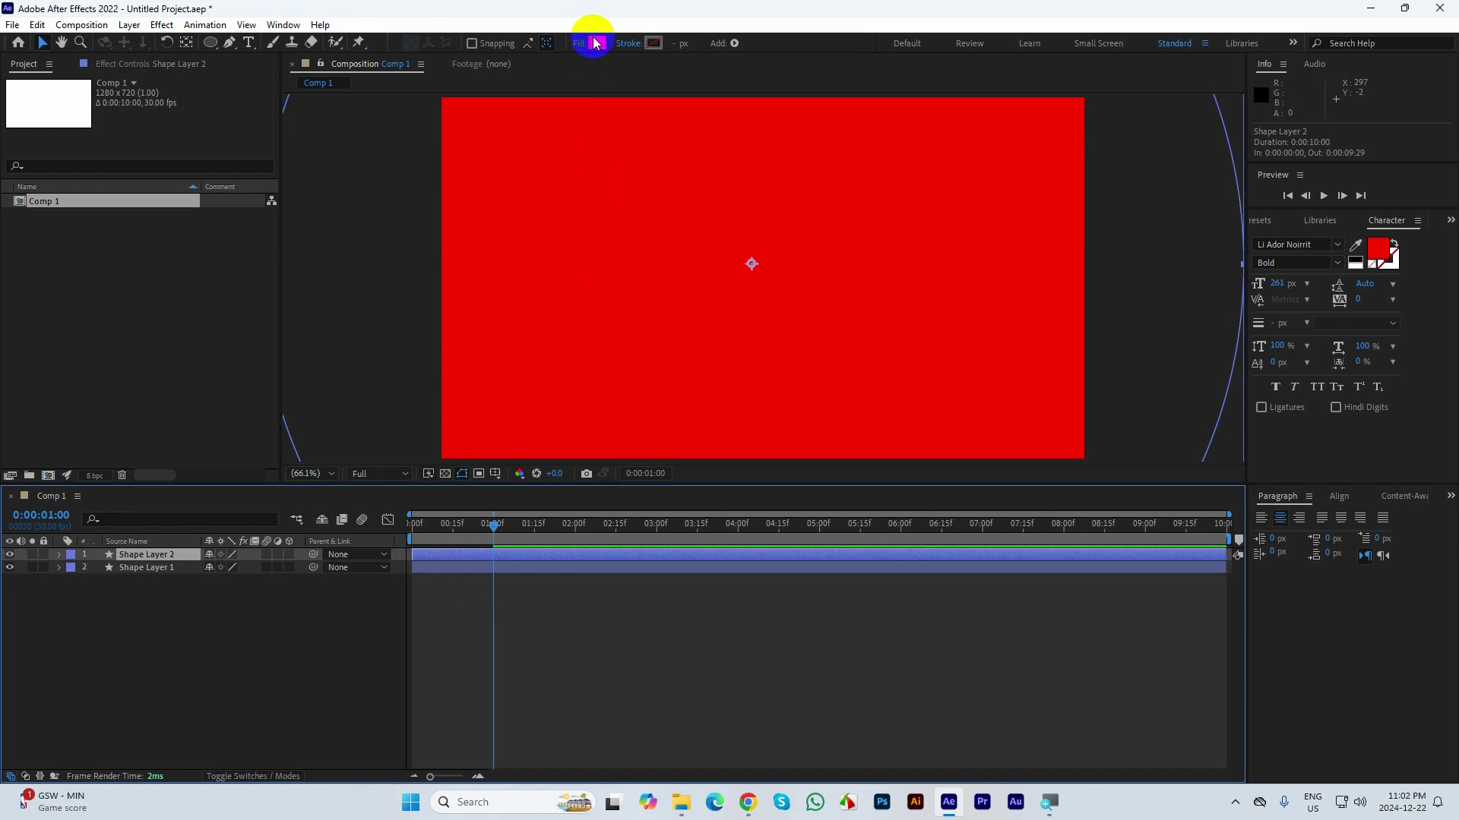
pyautogui.moveTo(799, 280); pyautogui.dragTo(1000, 221)
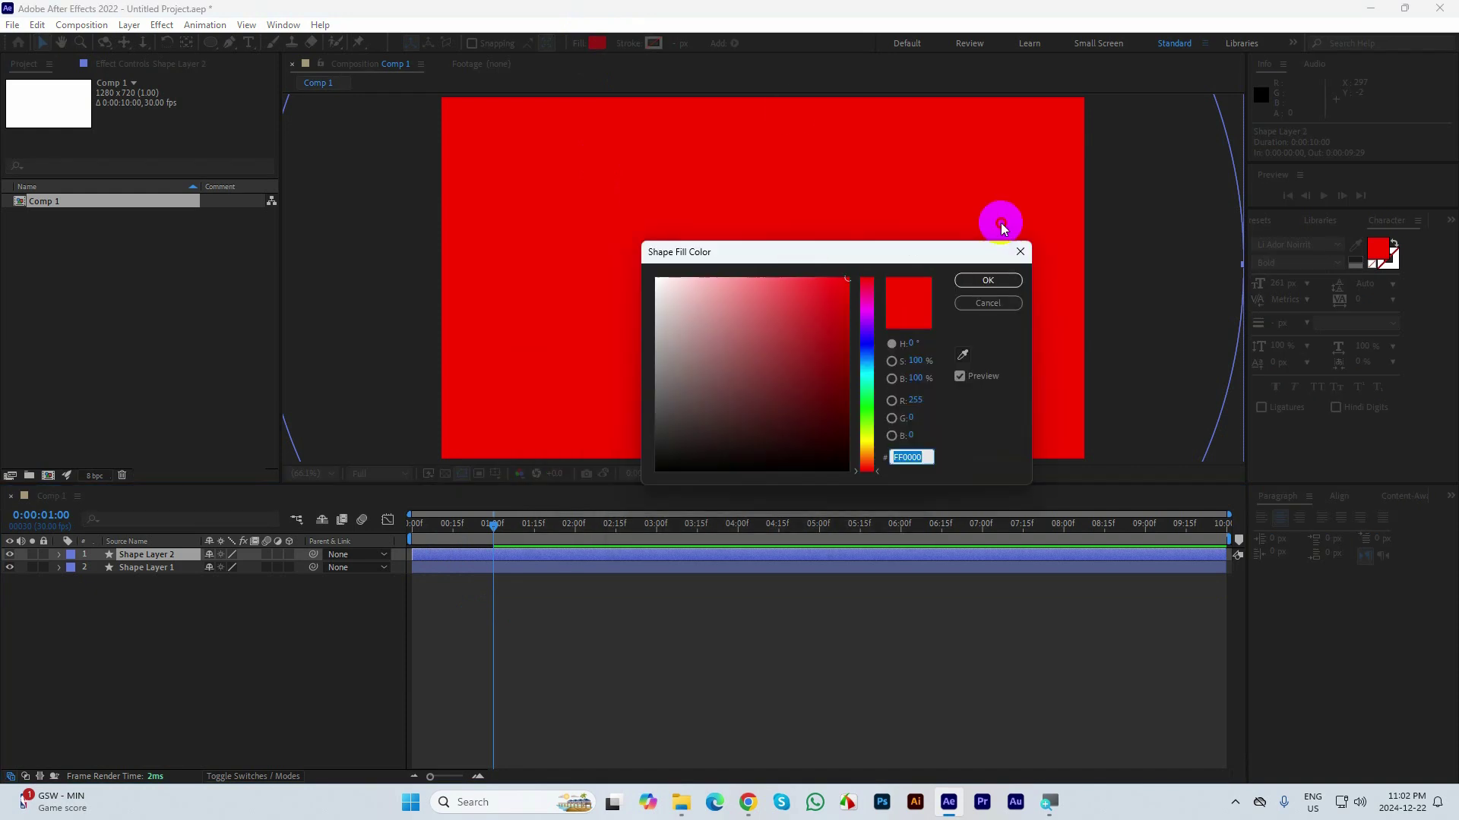
pyautogui.moveTo(967, 443); pyautogui.dragTo(968, 419)
pyautogui.click(997, 384)
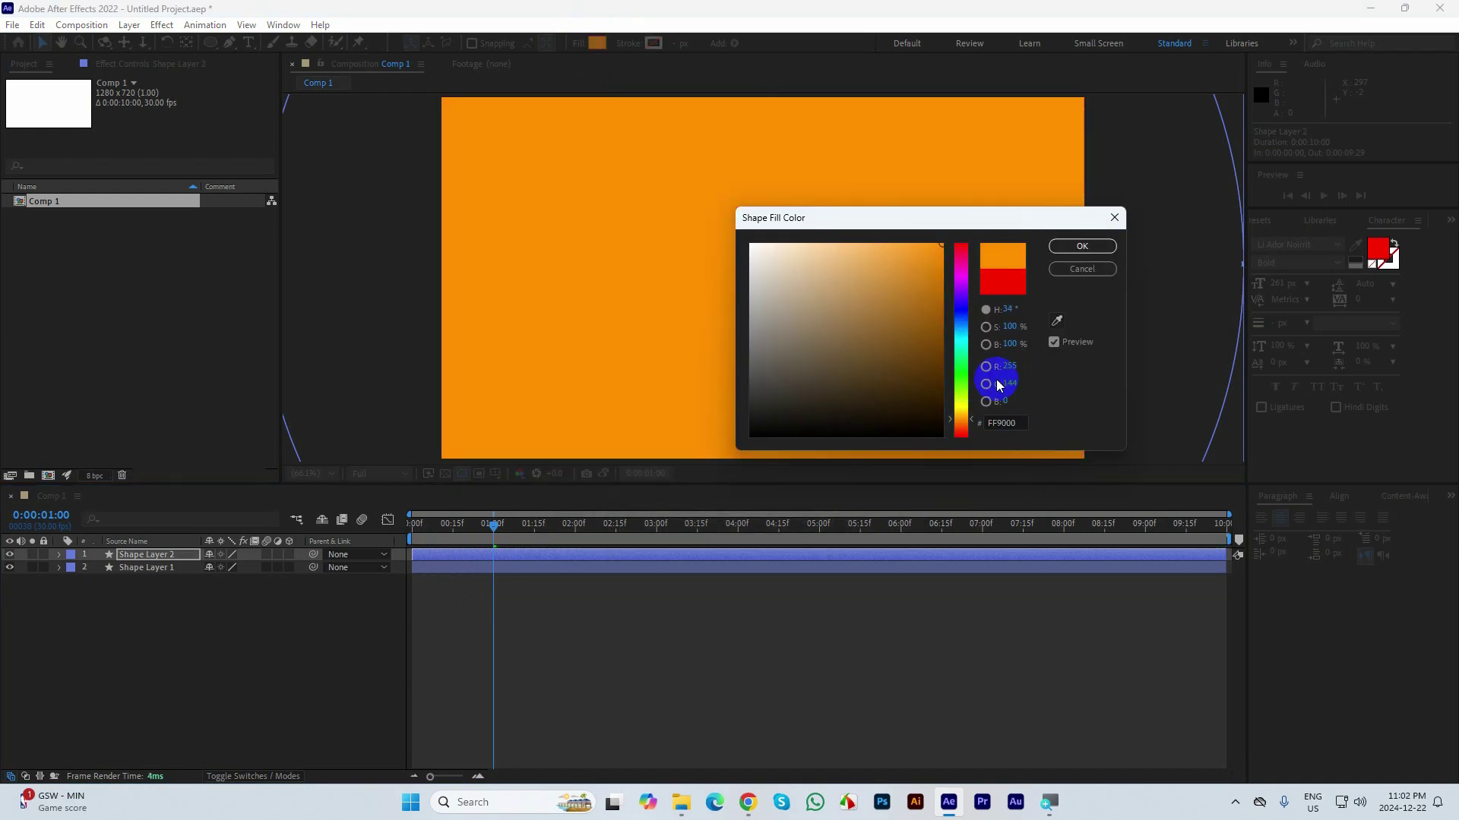
pyautogui.click(1081, 247)
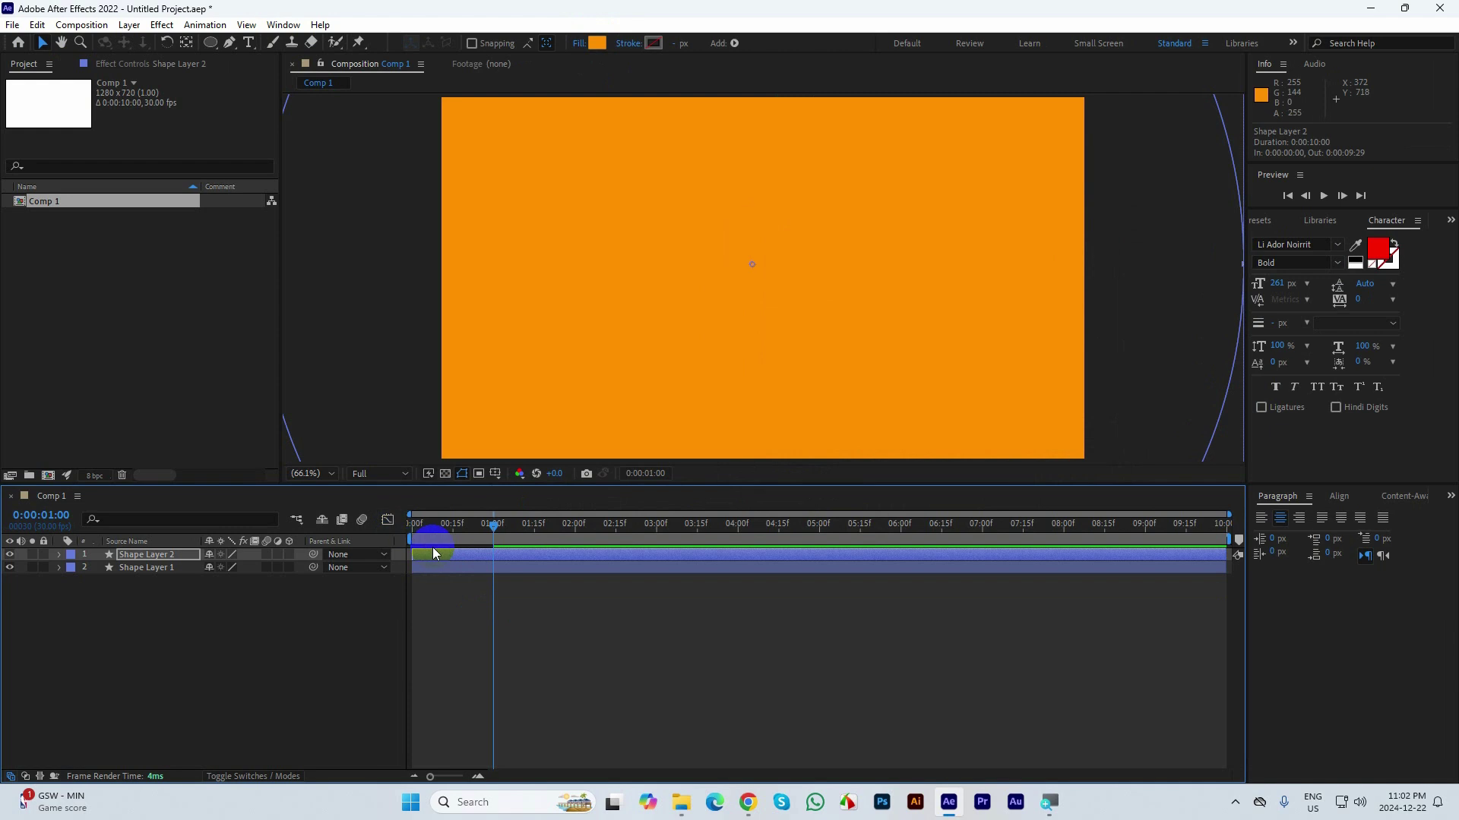
pyautogui.moveTo(422, 559)
pyautogui.mouseDown()
pyautogui.moveTo(453, 557)
pyautogui.moveTo(441, 560)
pyautogui.mouseUp()
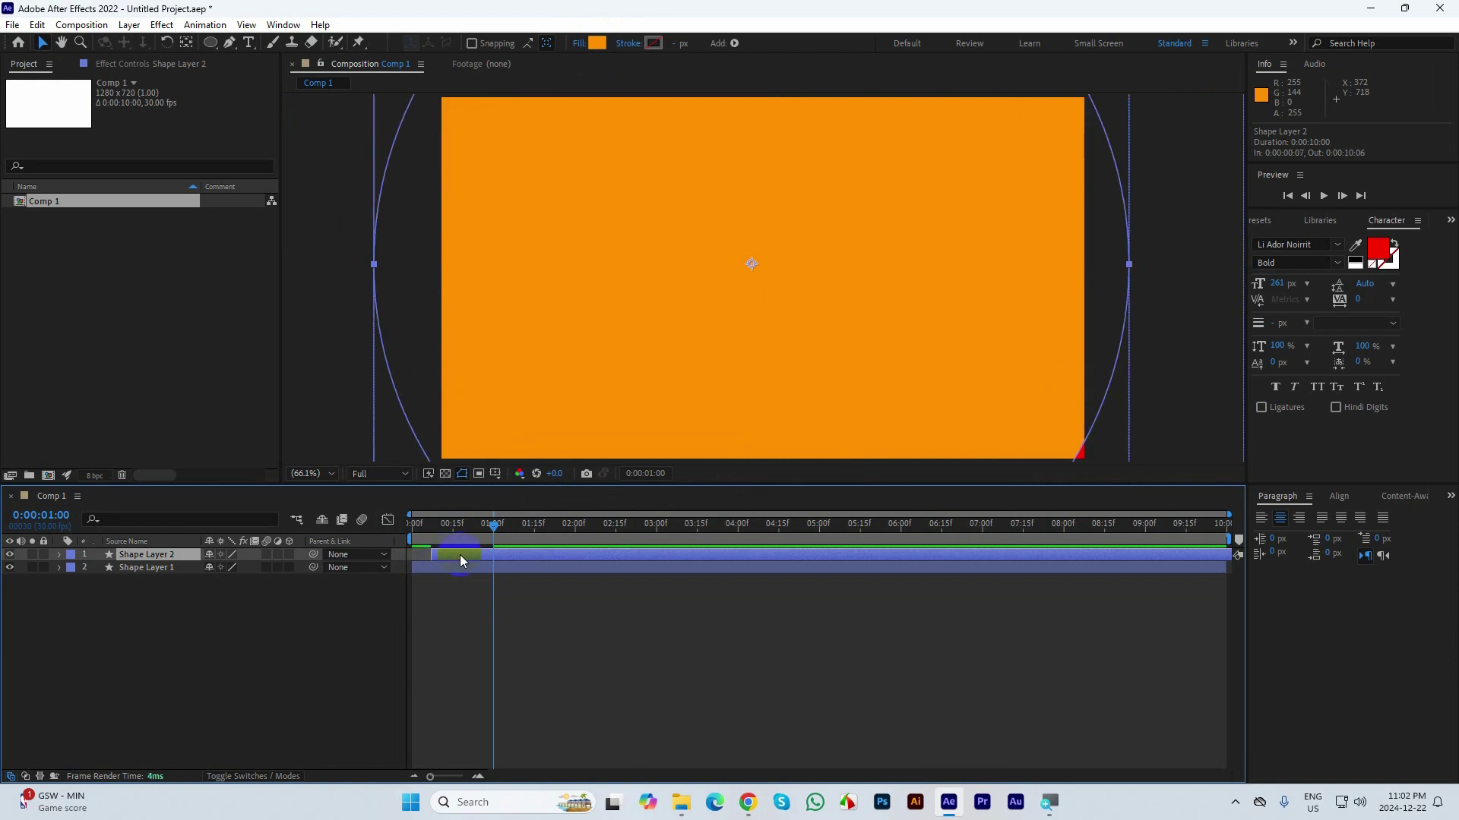
# - Add a copy of Shape Layer 2 with a yellow-green CCFF00 fill, shifted to start at 0:00:00:14
pyautogui.hotkey('ctrl', 'd')
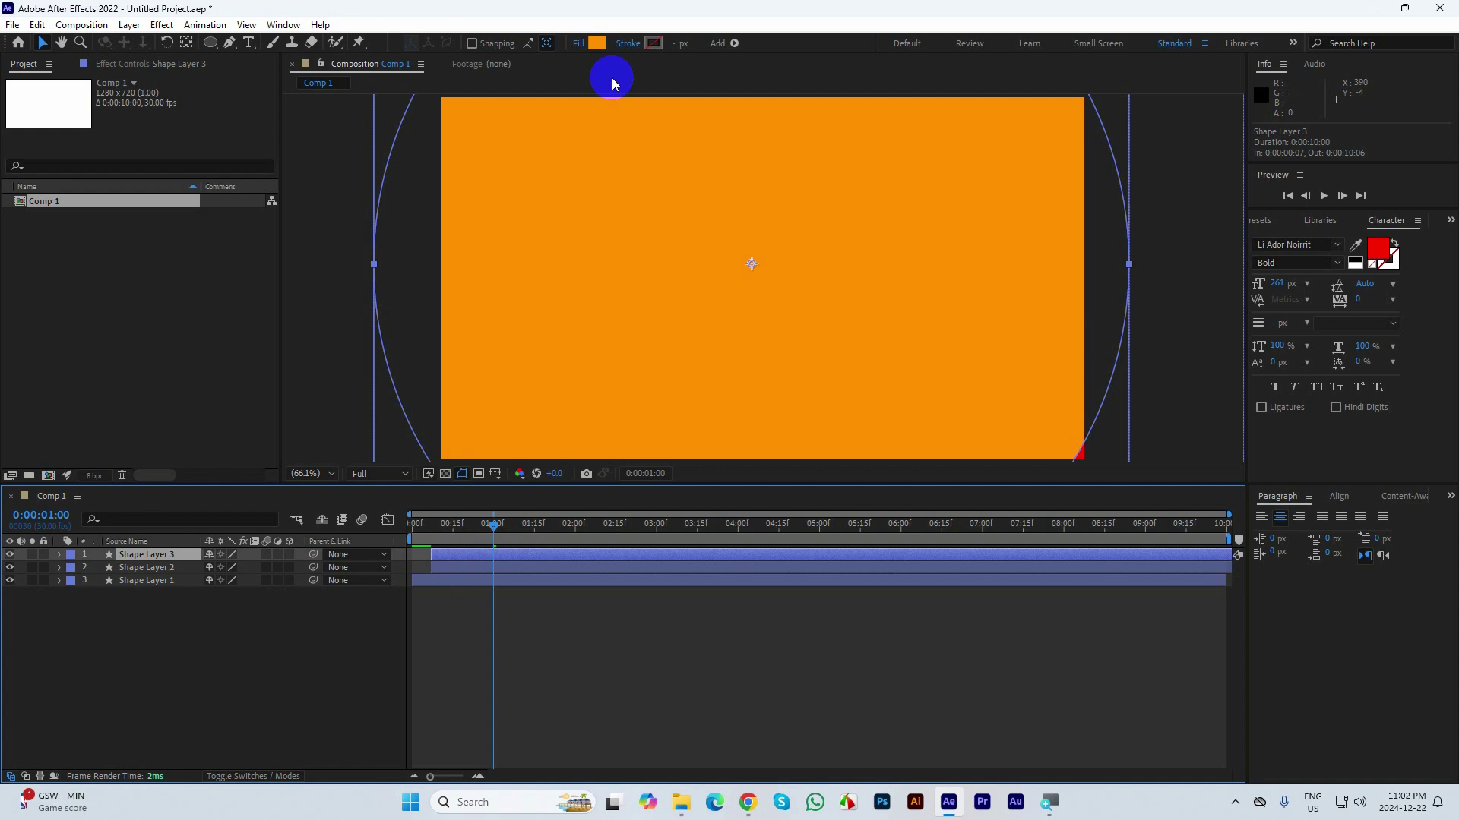
pyautogui.click(597, 43)
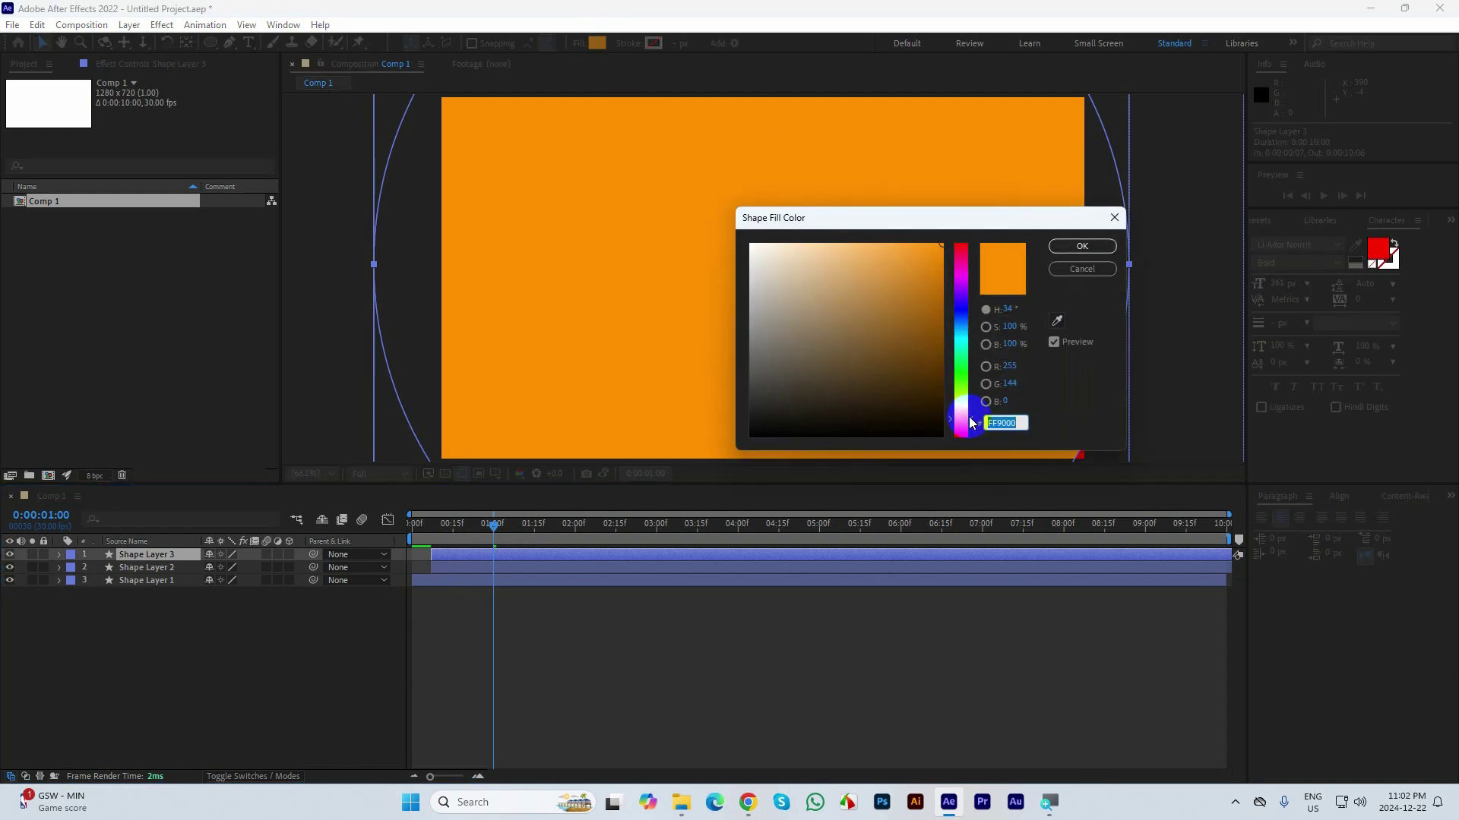
pyautogui.moveTo(971, 417); pyautogui.dragTo(970, 403)
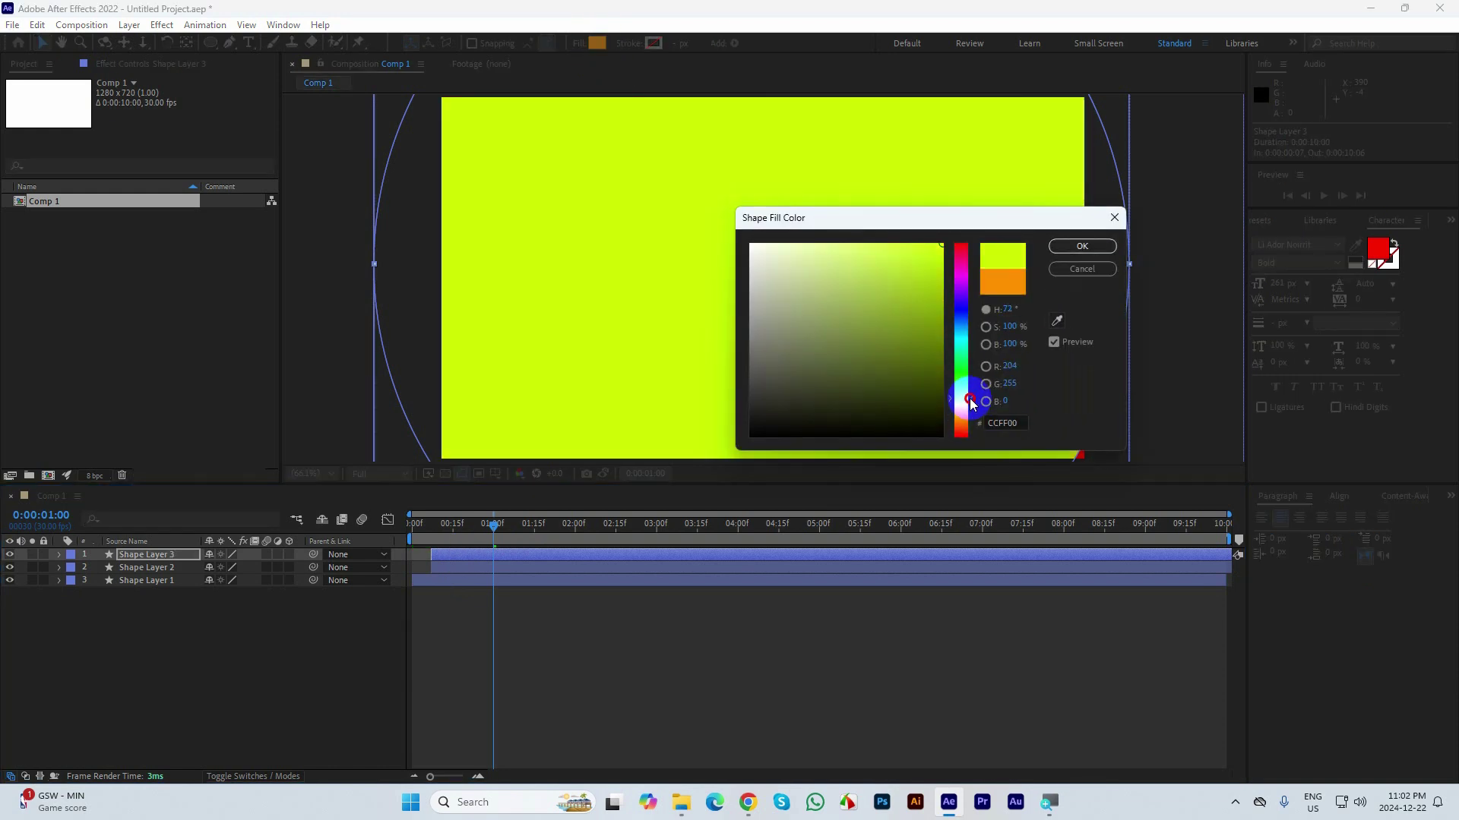
pyautogui.click(1075, 246)
pyautogui.moveTo(446, 561); pyautogui.dragTo(459, 555)
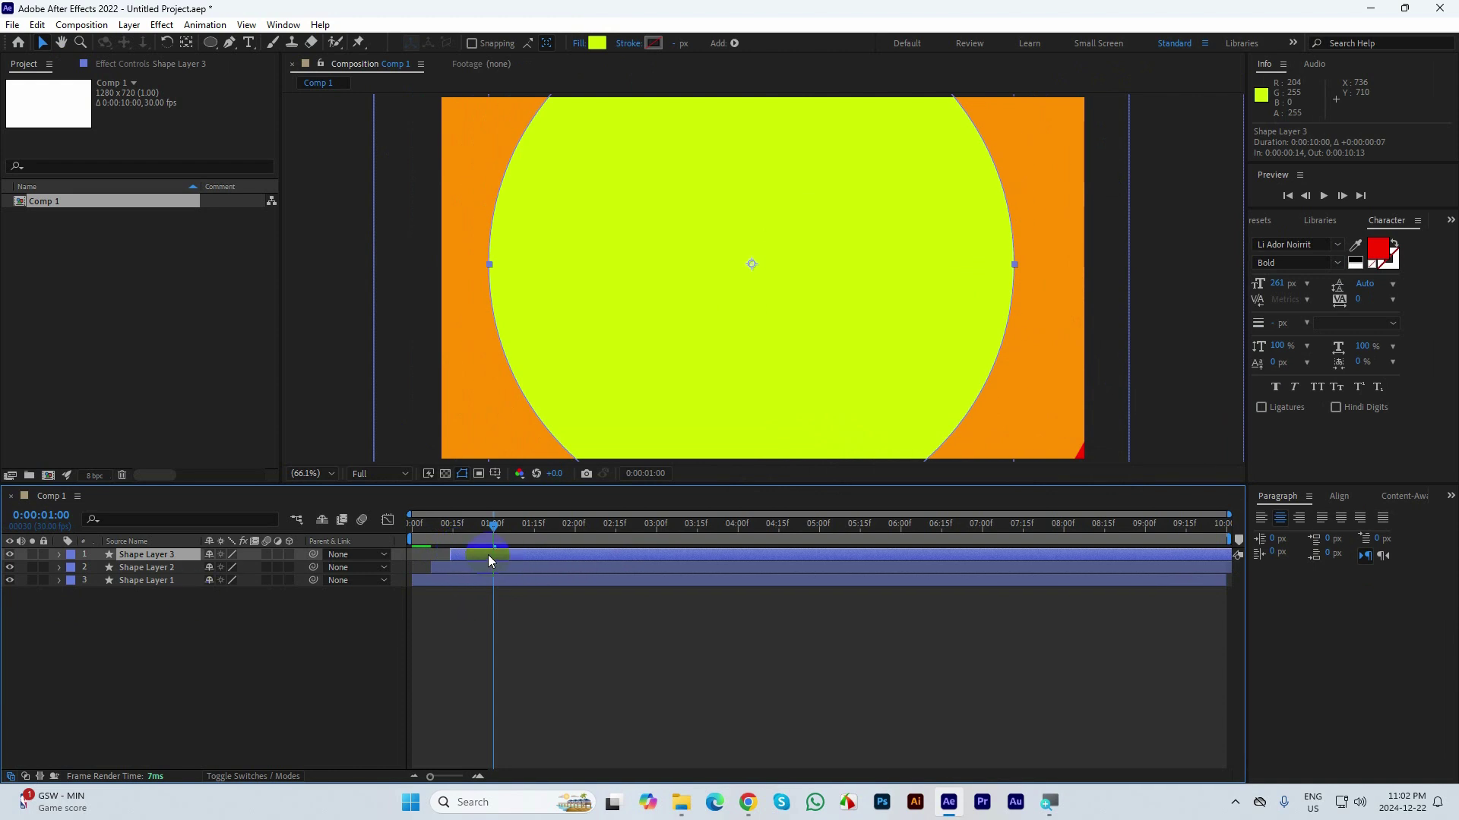
# - Add a copy of Shape Layer 3 with a cyan 00FFF6 fill, shifted to start at 0:00:00:20
pyautogui.hotkey('ctrl', 'd')
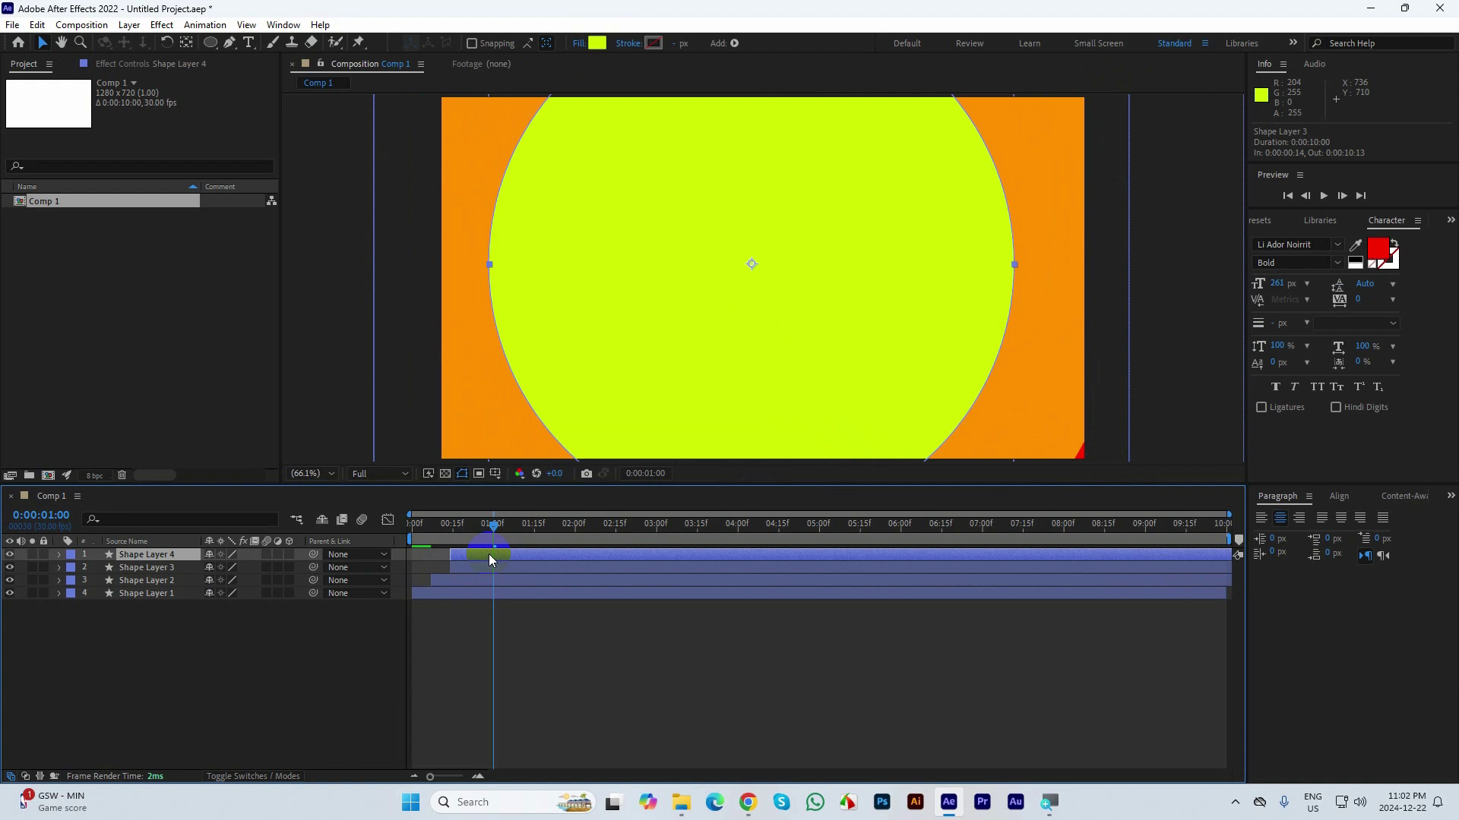
pyautogui.click(598, 48)
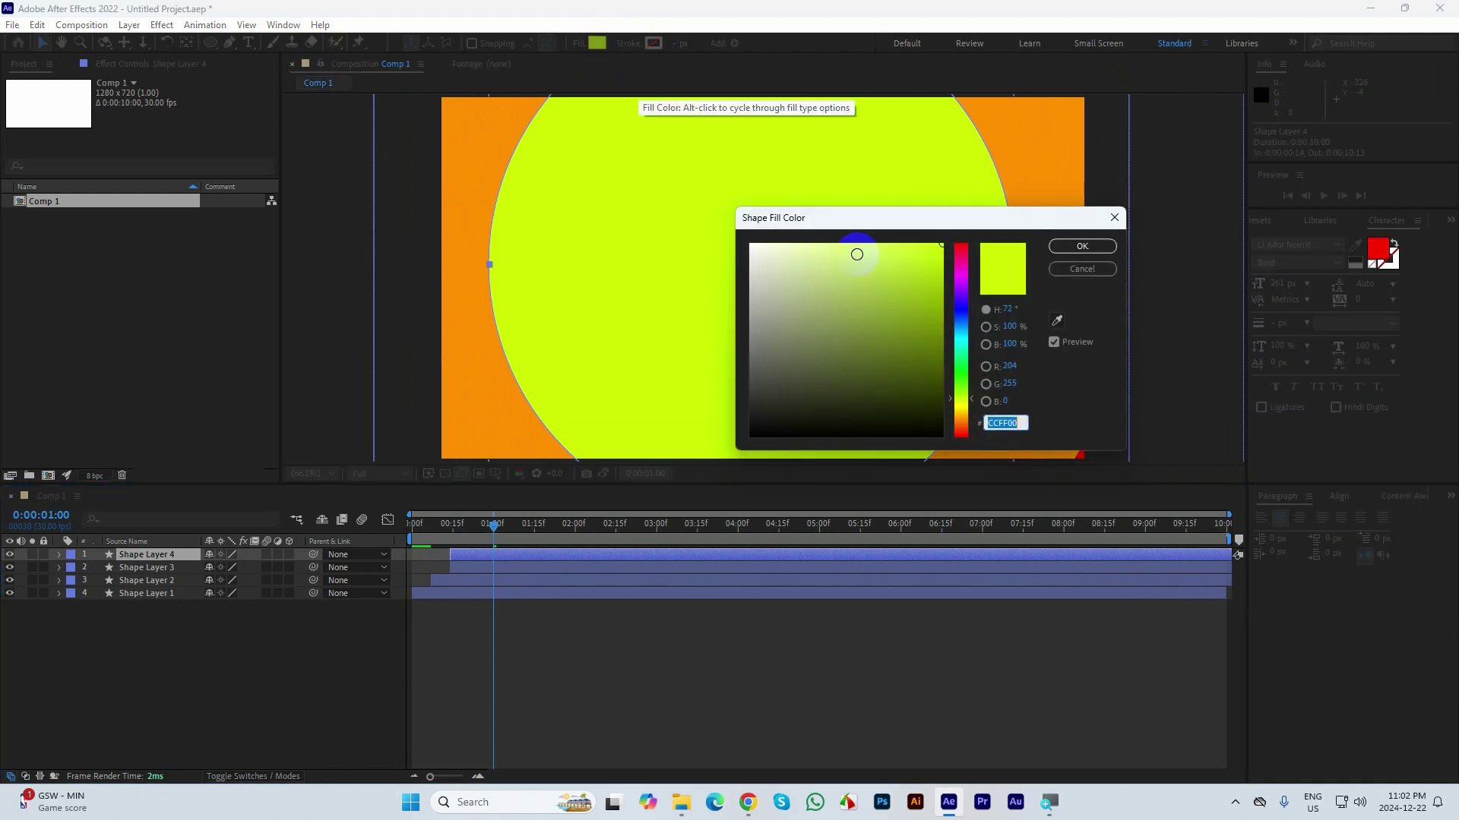
pyautogui.moveTo(963, 376); pyautogui.dragTo(970, 350)
pyautogui.click(1063, 271)
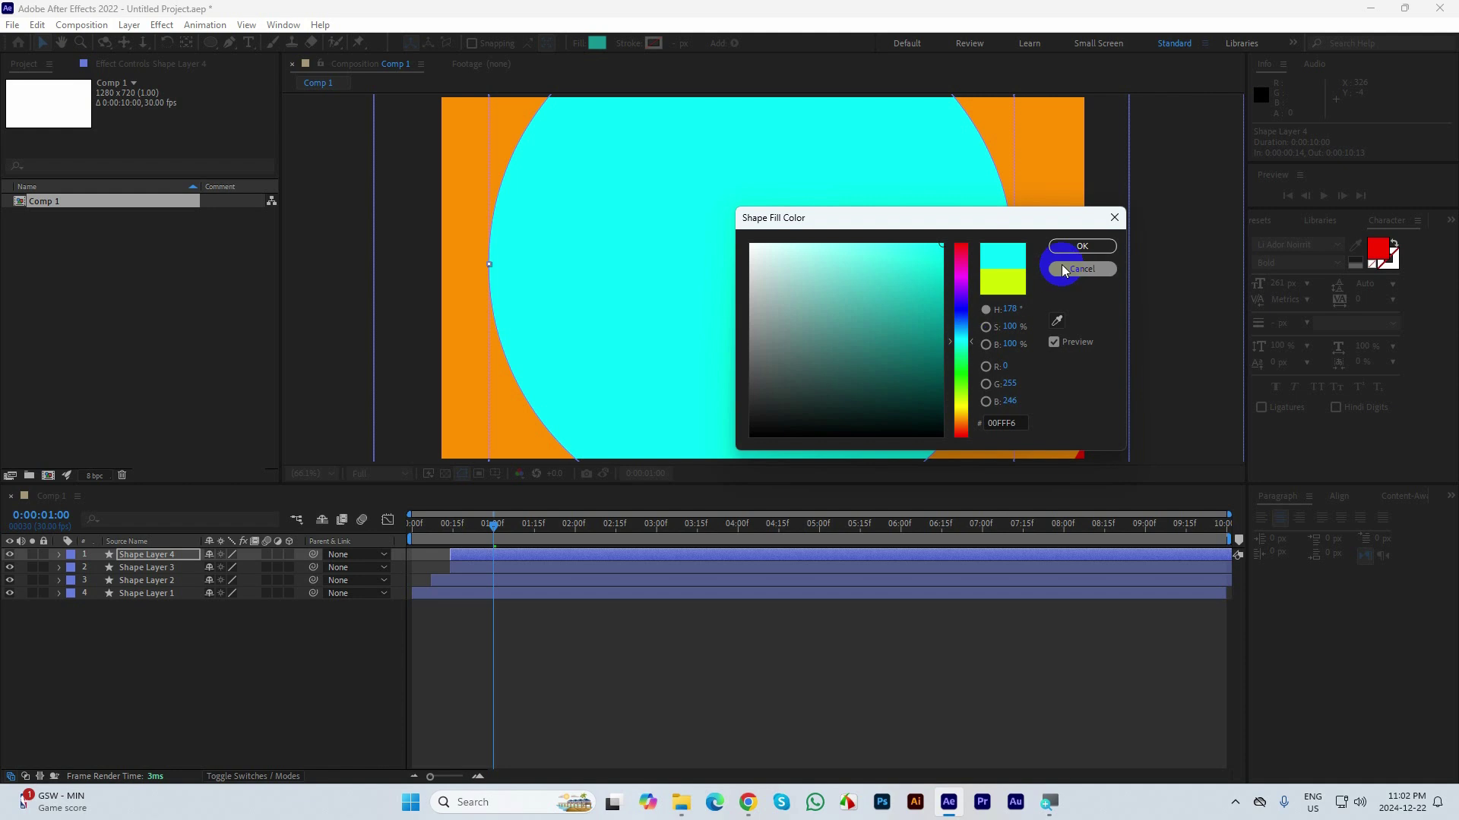
pyautogui.press('Return')
pyautogui.moveTo(462, 550); pyautogui.dragTo(479, 553)
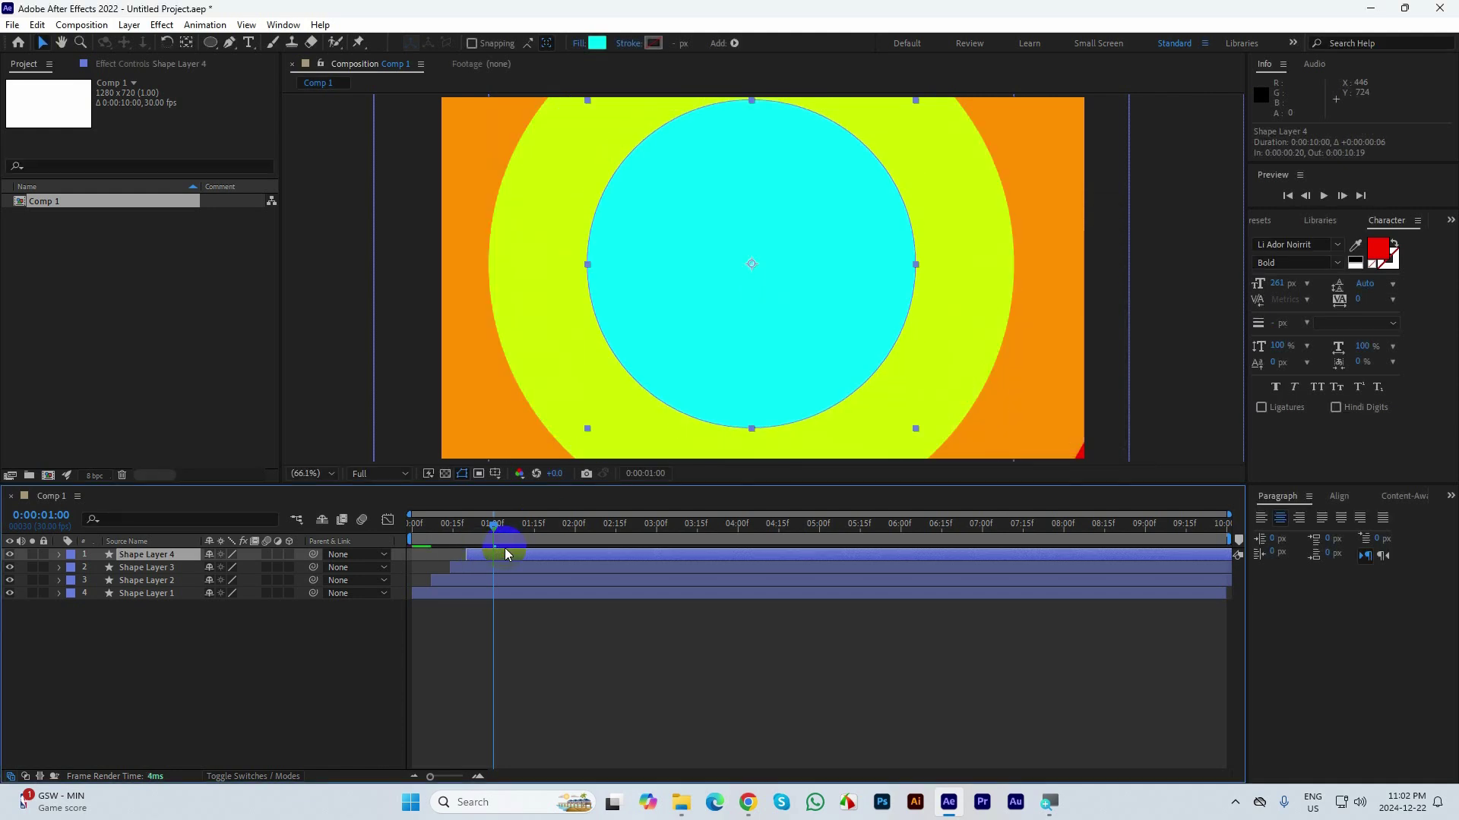
# - Add a copy of Shape Layer 4 with a blue fill, shifted to start at 0:00:00:26
pyautogui.hotkey('ctrl', 'd')
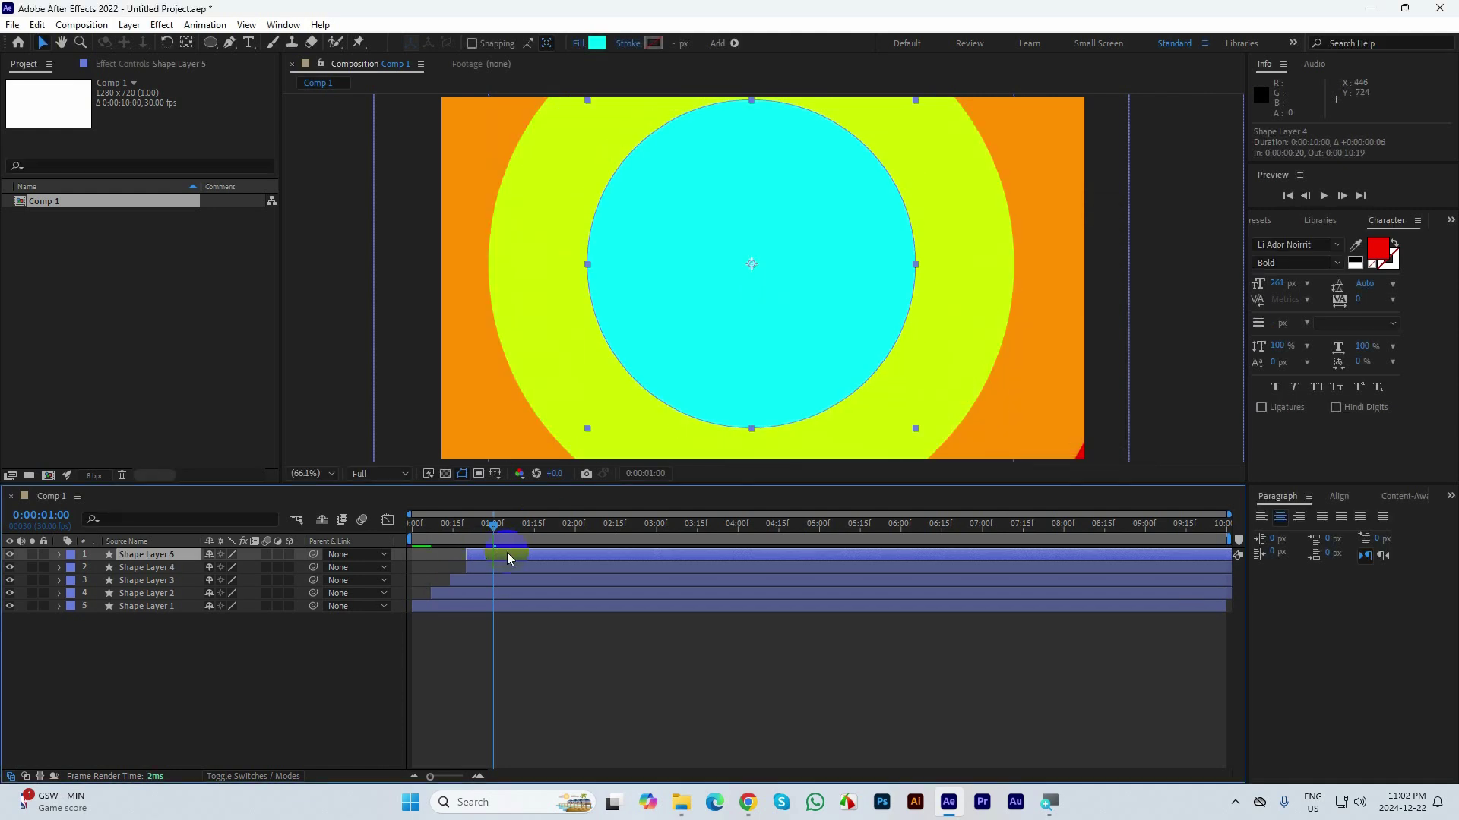
pyautogui.click(597, 42)
pyautogui.moveTo(968, 325); pyautogui.dragTo(968, 310)
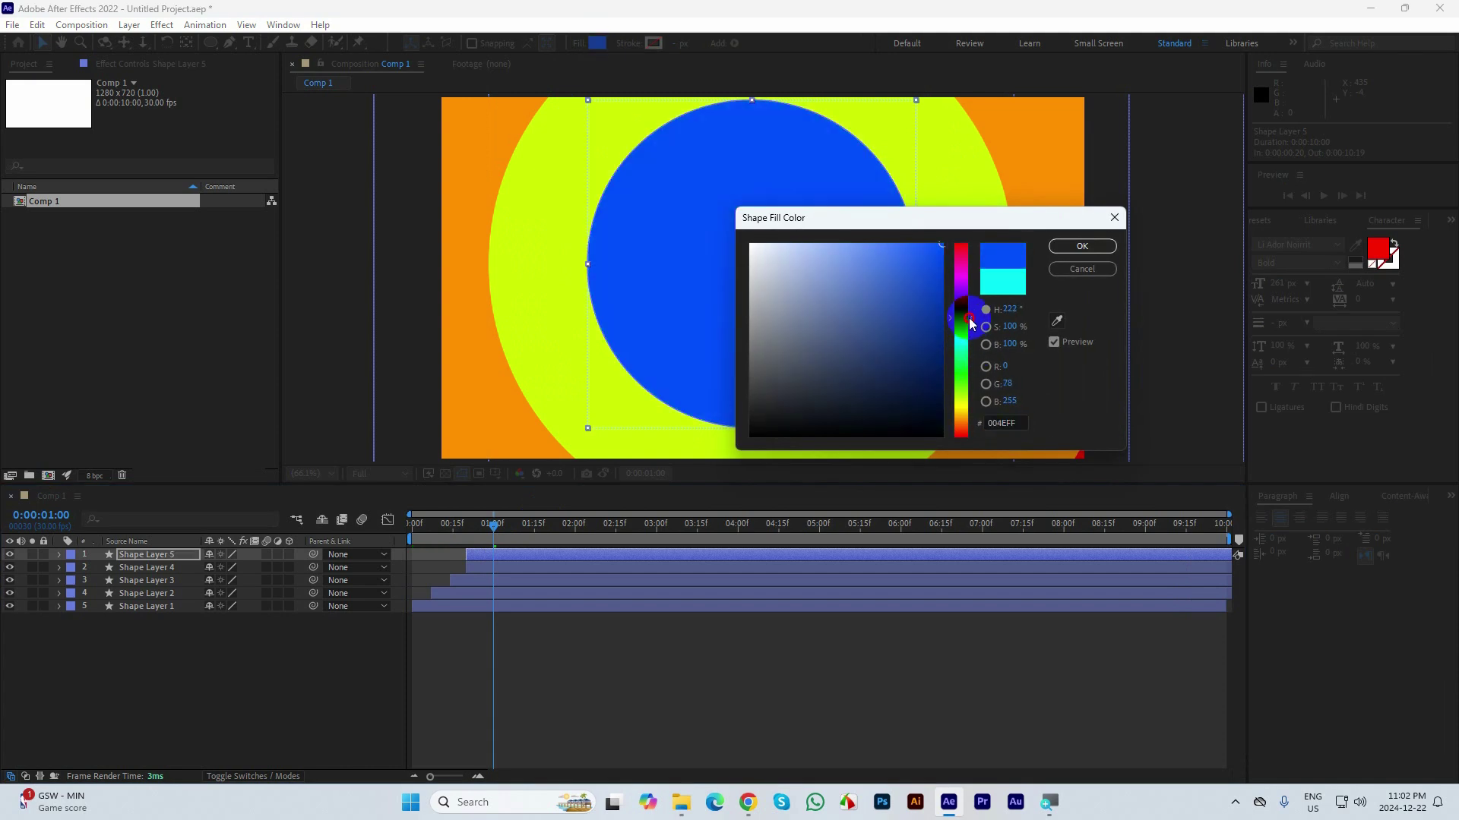
pyautogui.click(1081, 246)
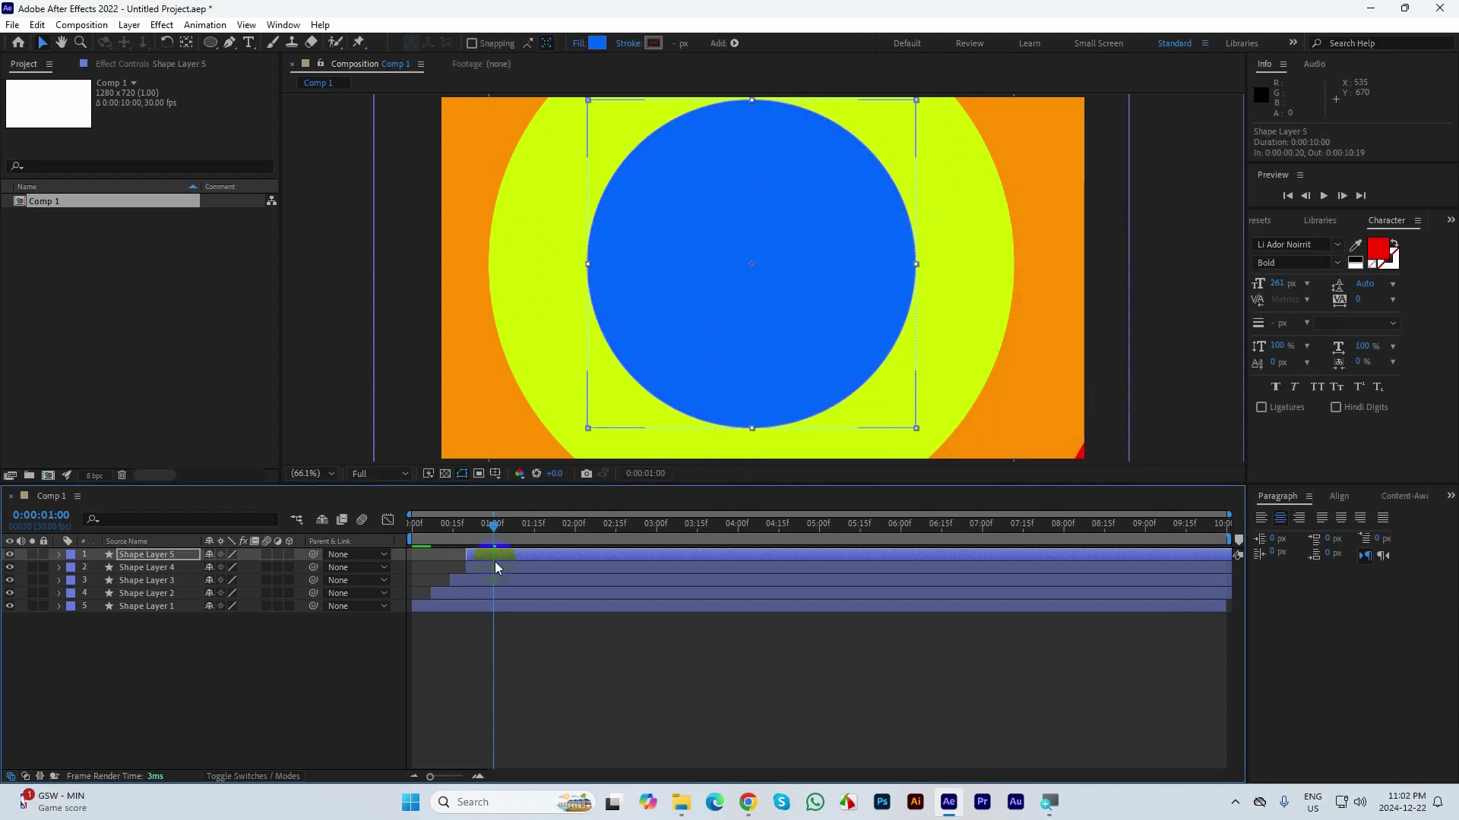
pyautogui.moveTo(494, 555); pyautogui.dragTo(519, 552)
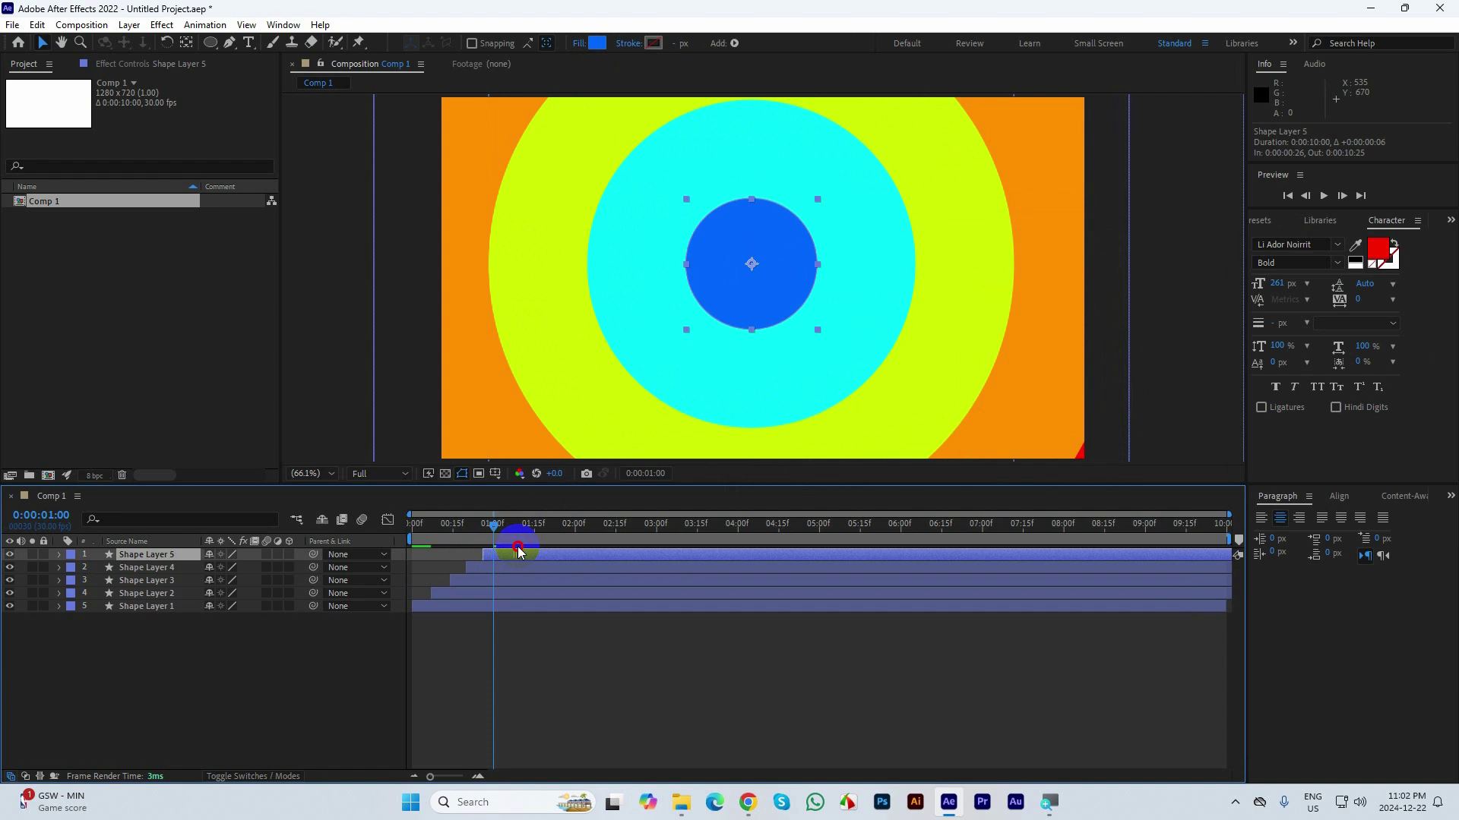
# - Add a copy of Shape Layer 5 with a white FFFFFF fill, shifted to start at 0:00:01:03
pyautogui.hotkey('ctrl', 'd')
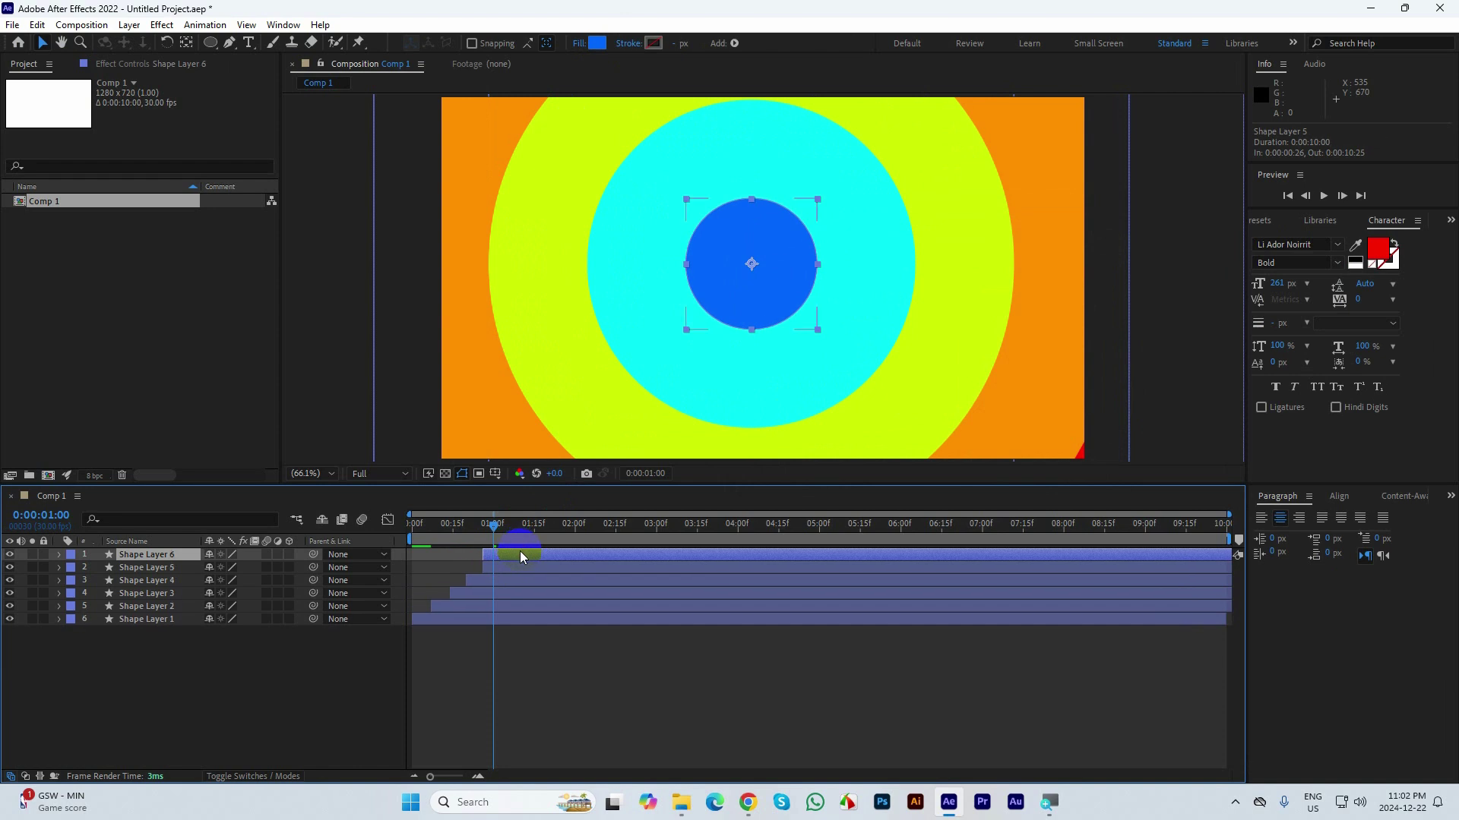
pyautogui.click(598, 43)
pyautogui.moveTo(854, 324); pyautogui.dragTo(664, 202)
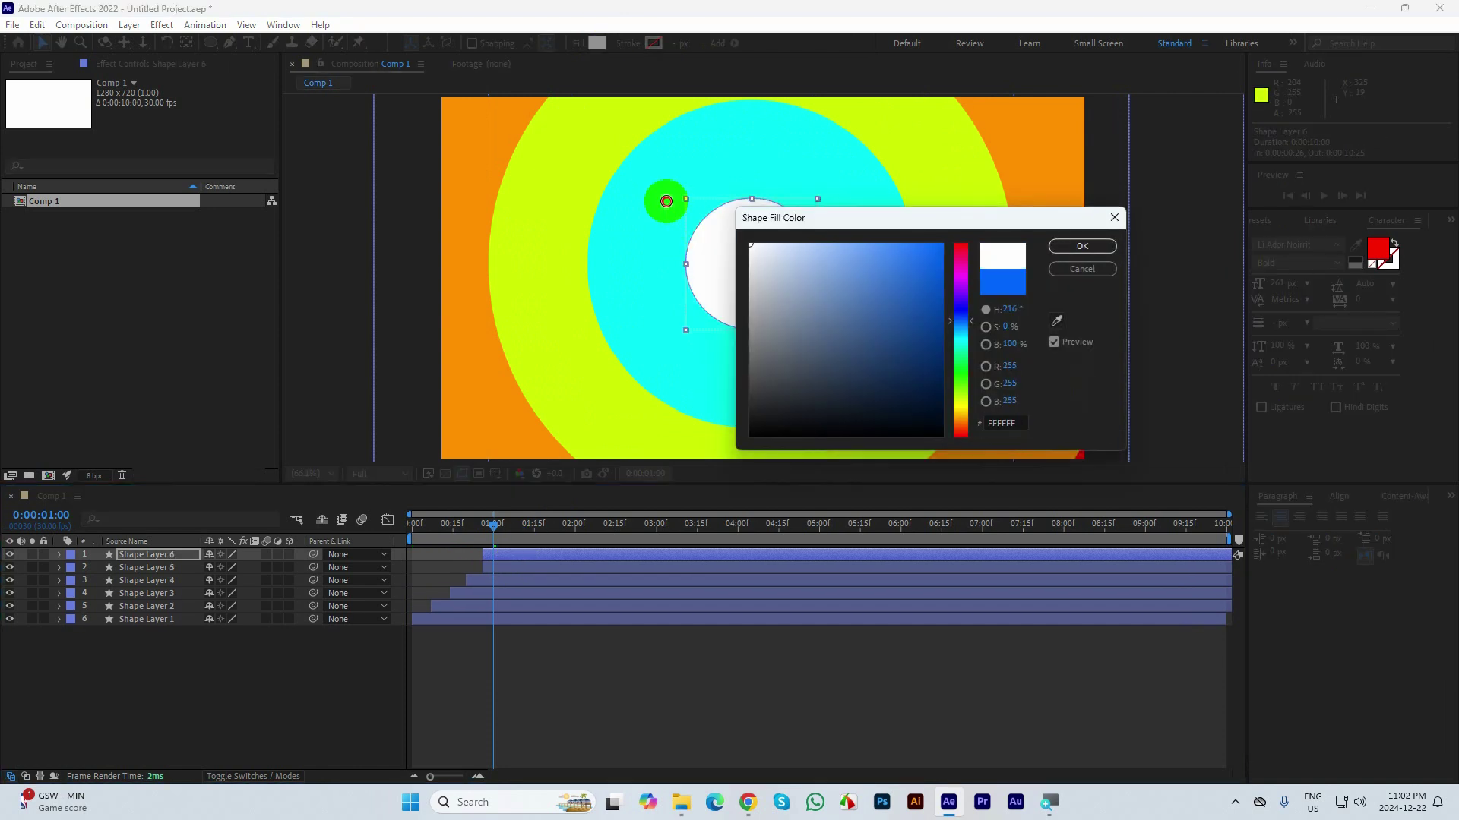
pyautogui.press('Return')
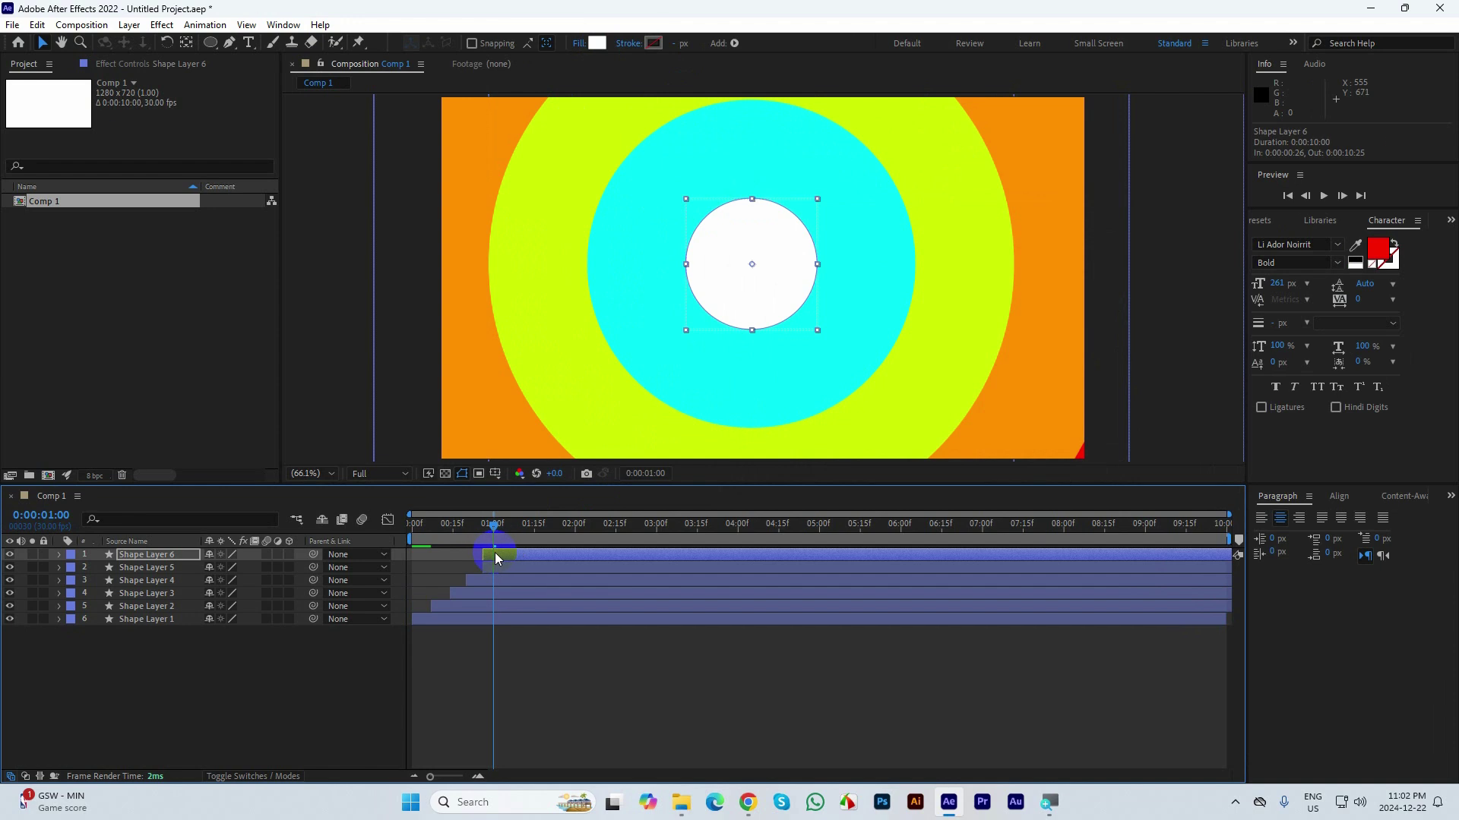
pyautogui.moveTo(496, 559); pyautogui.dragTo(219, 516)
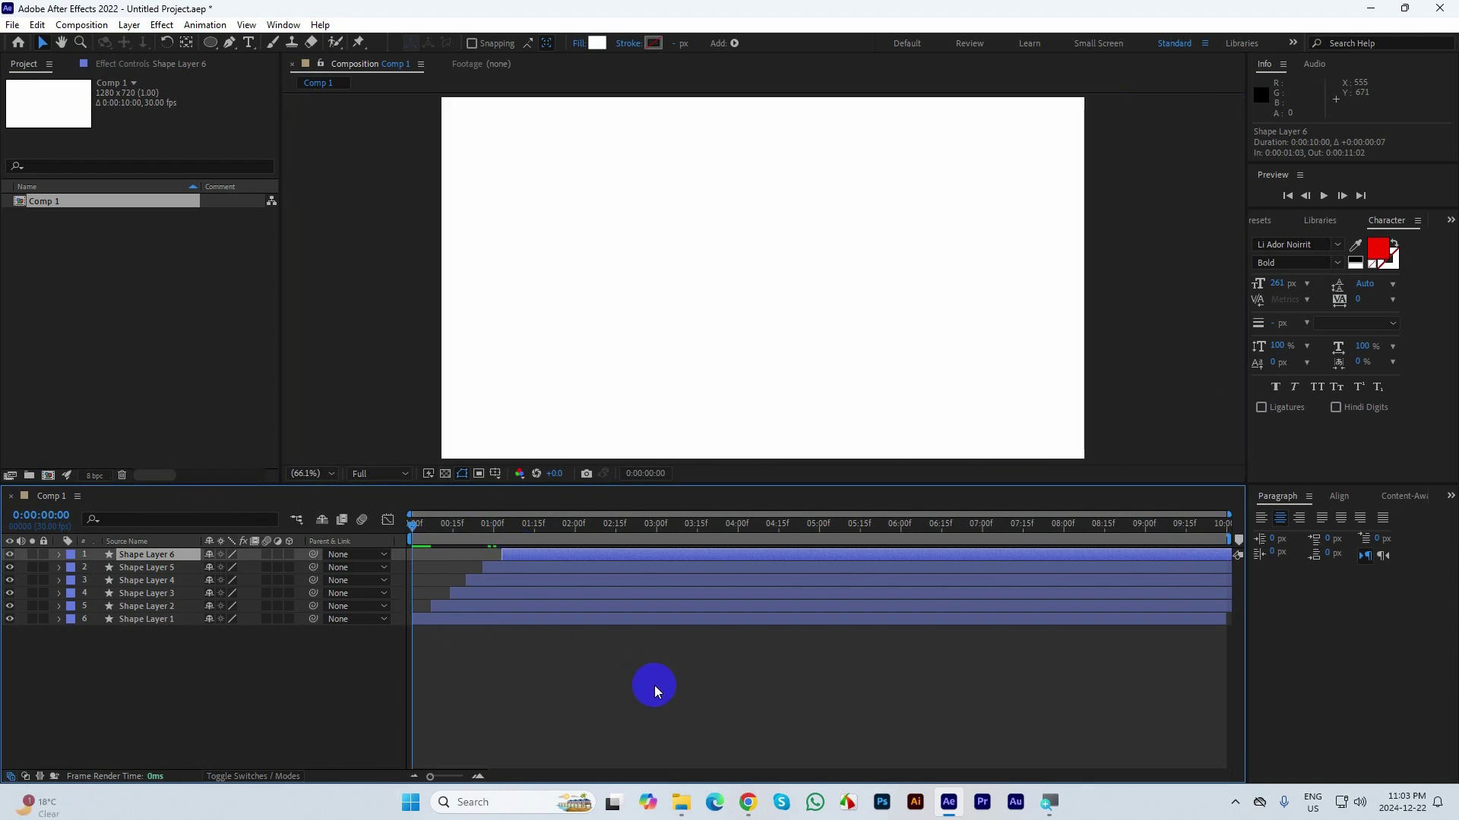
# - Play the staggered circle animation several times from 0:00:00:00 and scrub through it to 0:00:02:04
pyautogui.press('space')
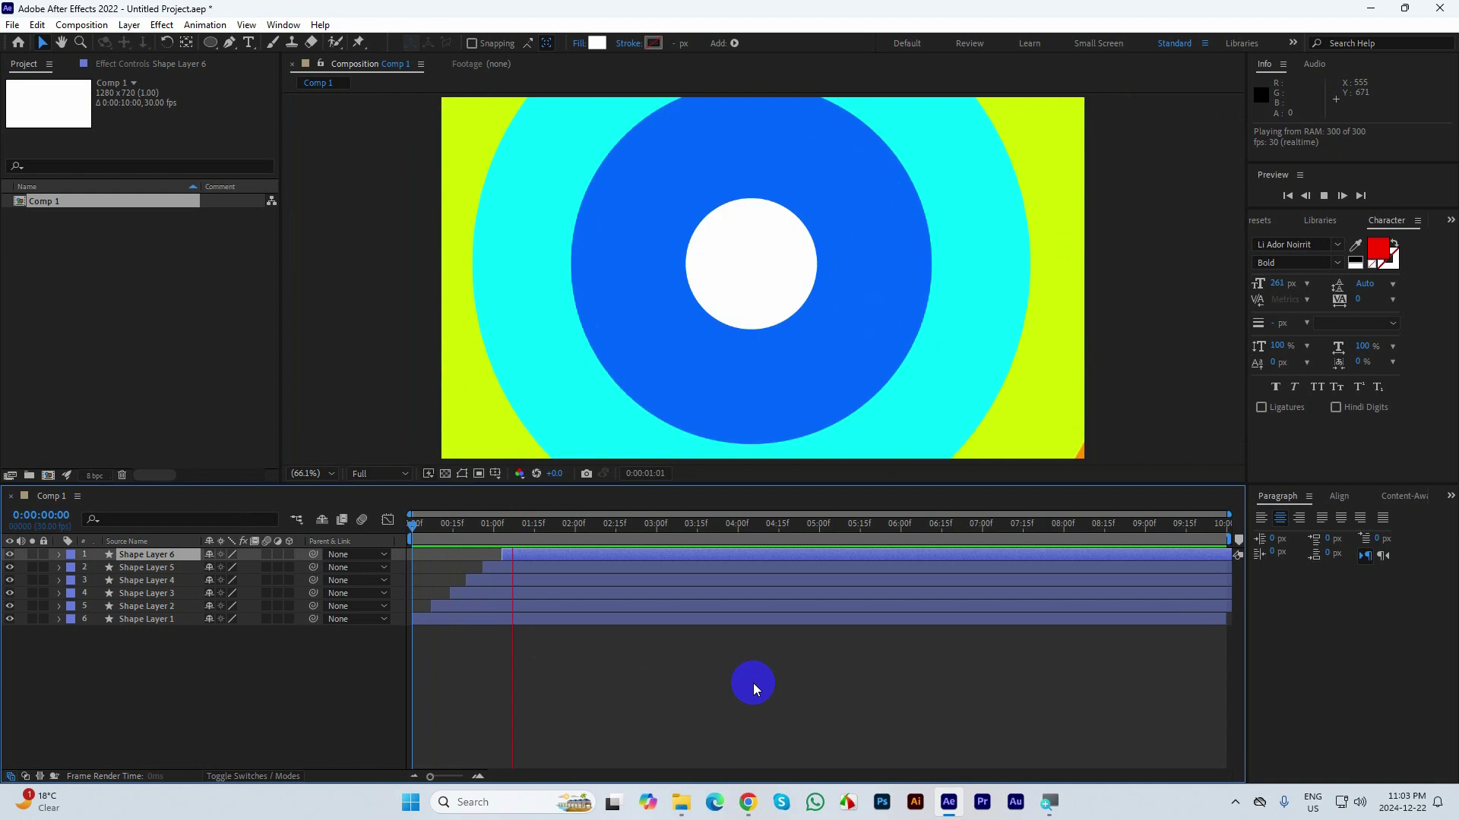
pyautogui.click(618, 527)
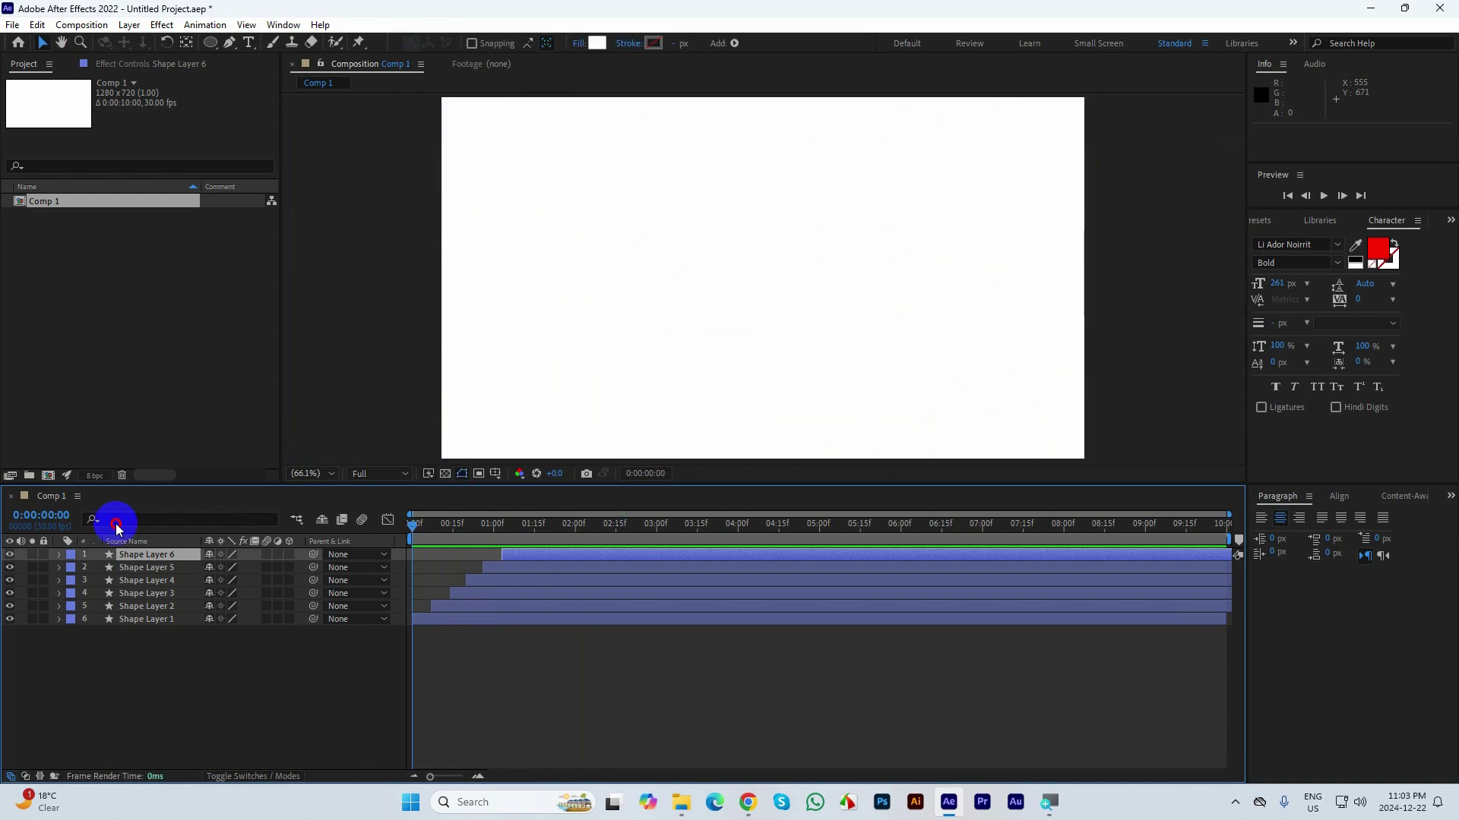
pyautogui.press('space')
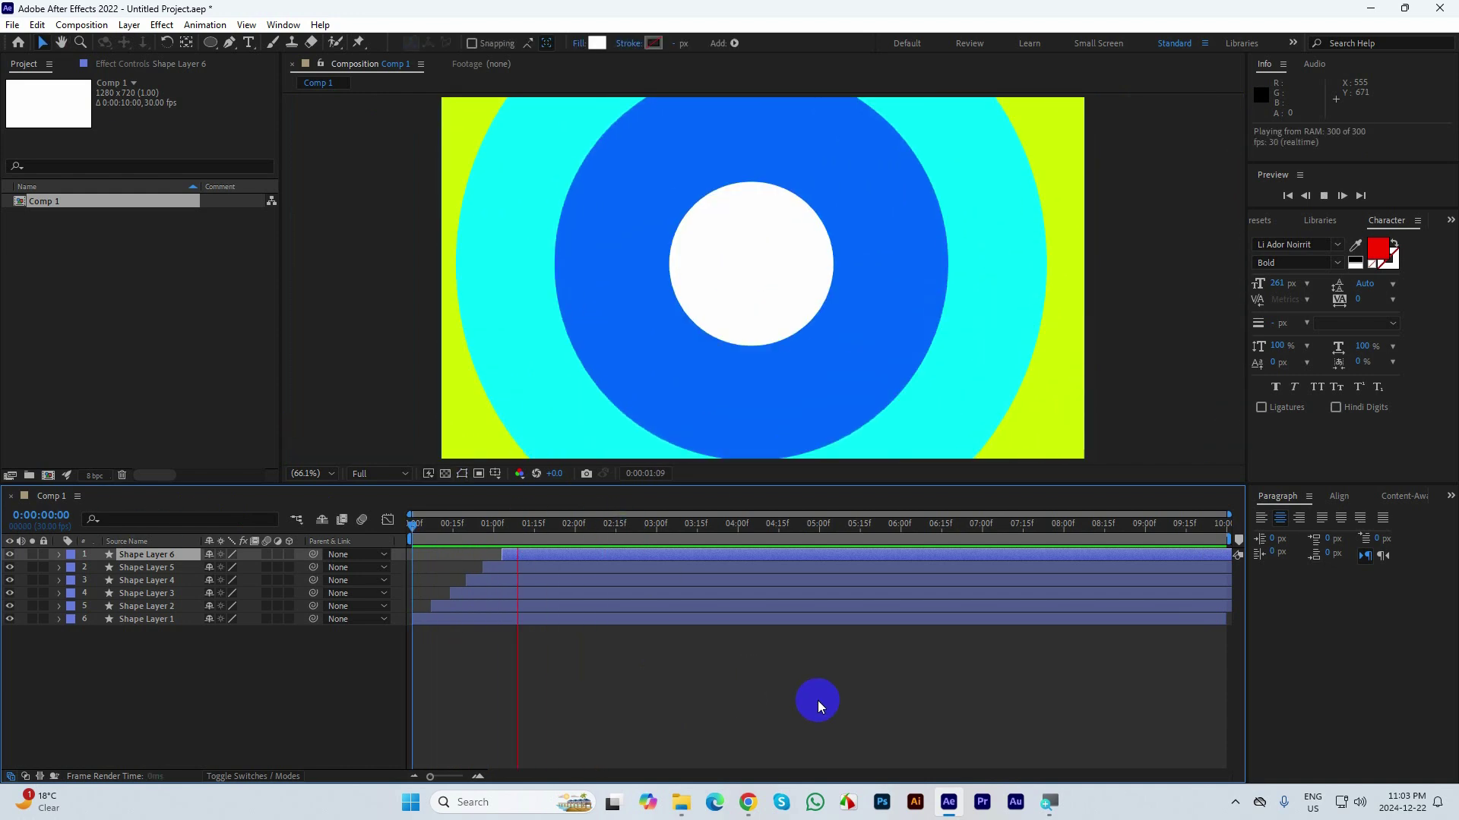
pyautogui.click(635, 540)
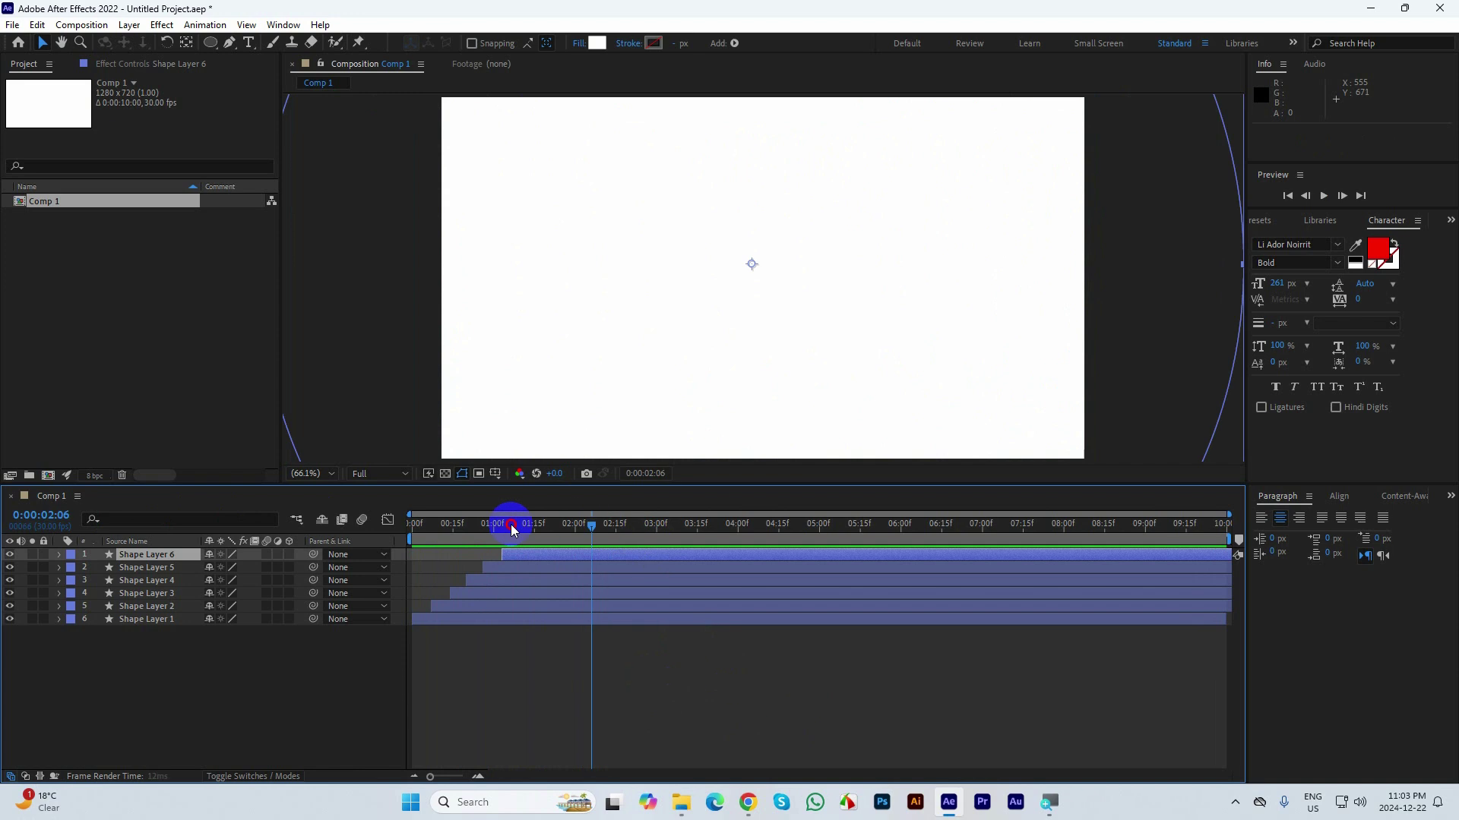
pyautogui.press('space')
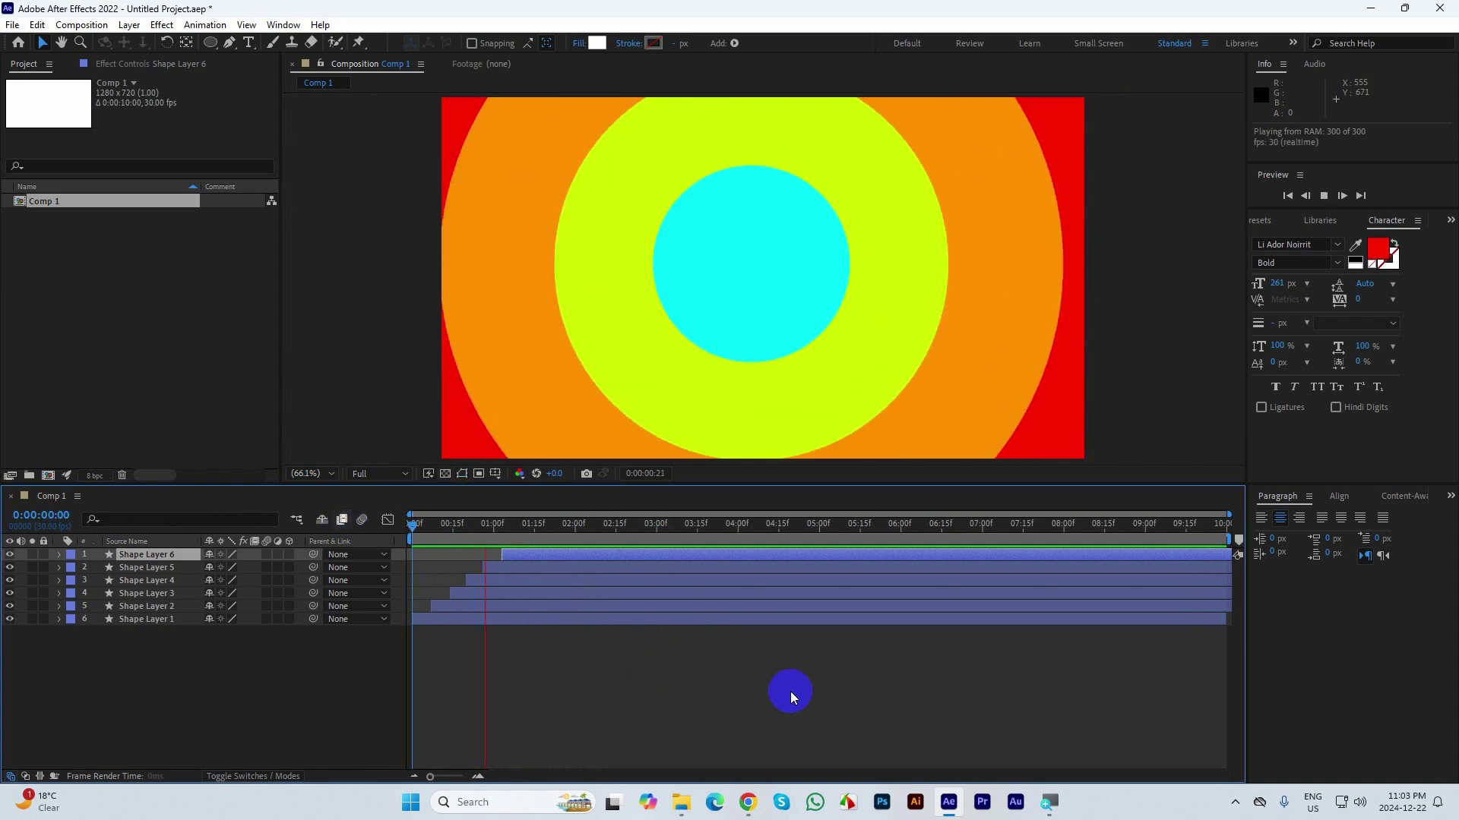
pyautogui.press('space')
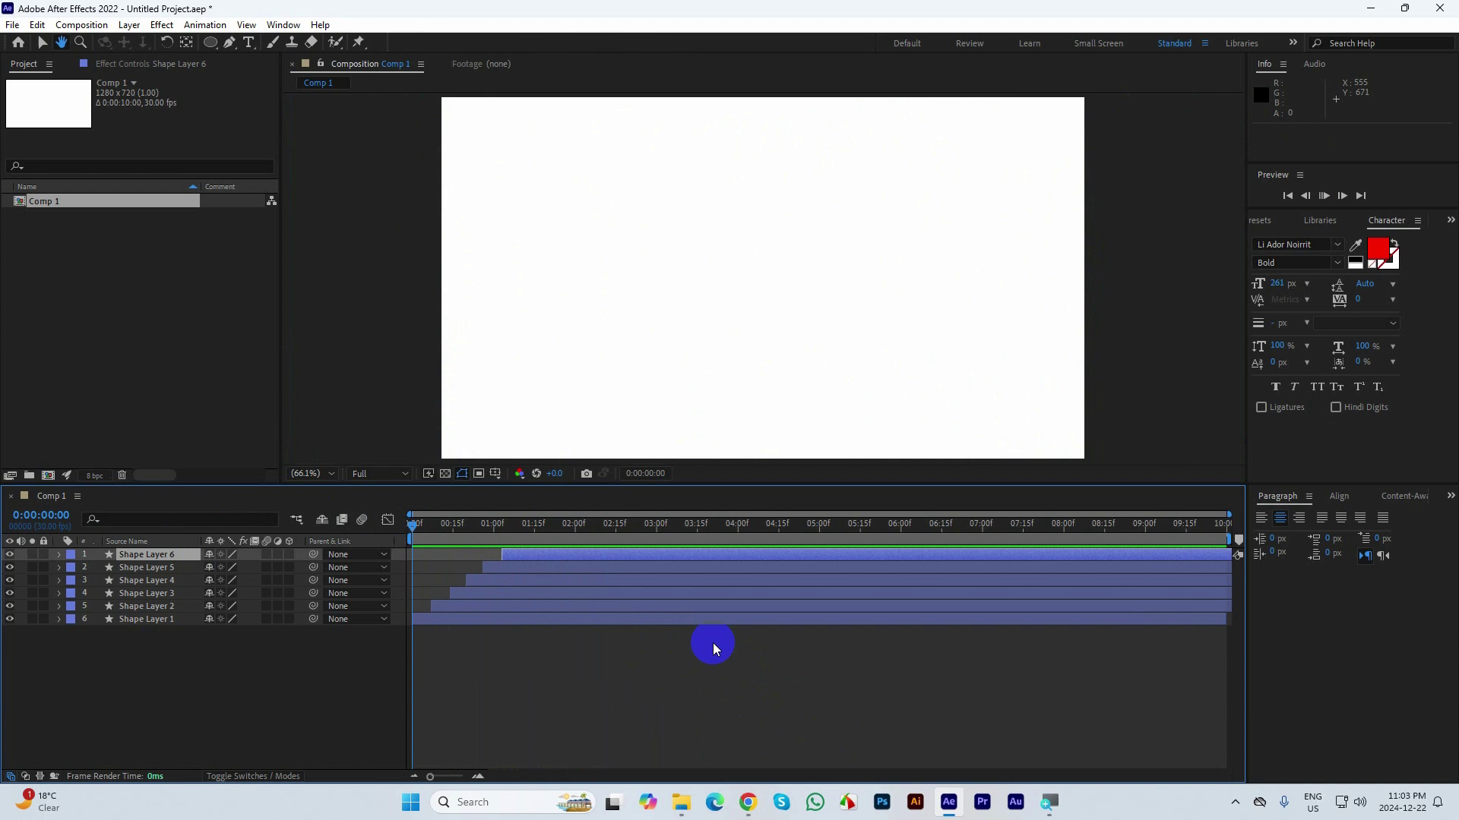
pyautogui.press('space')
pyautogui.press('space')
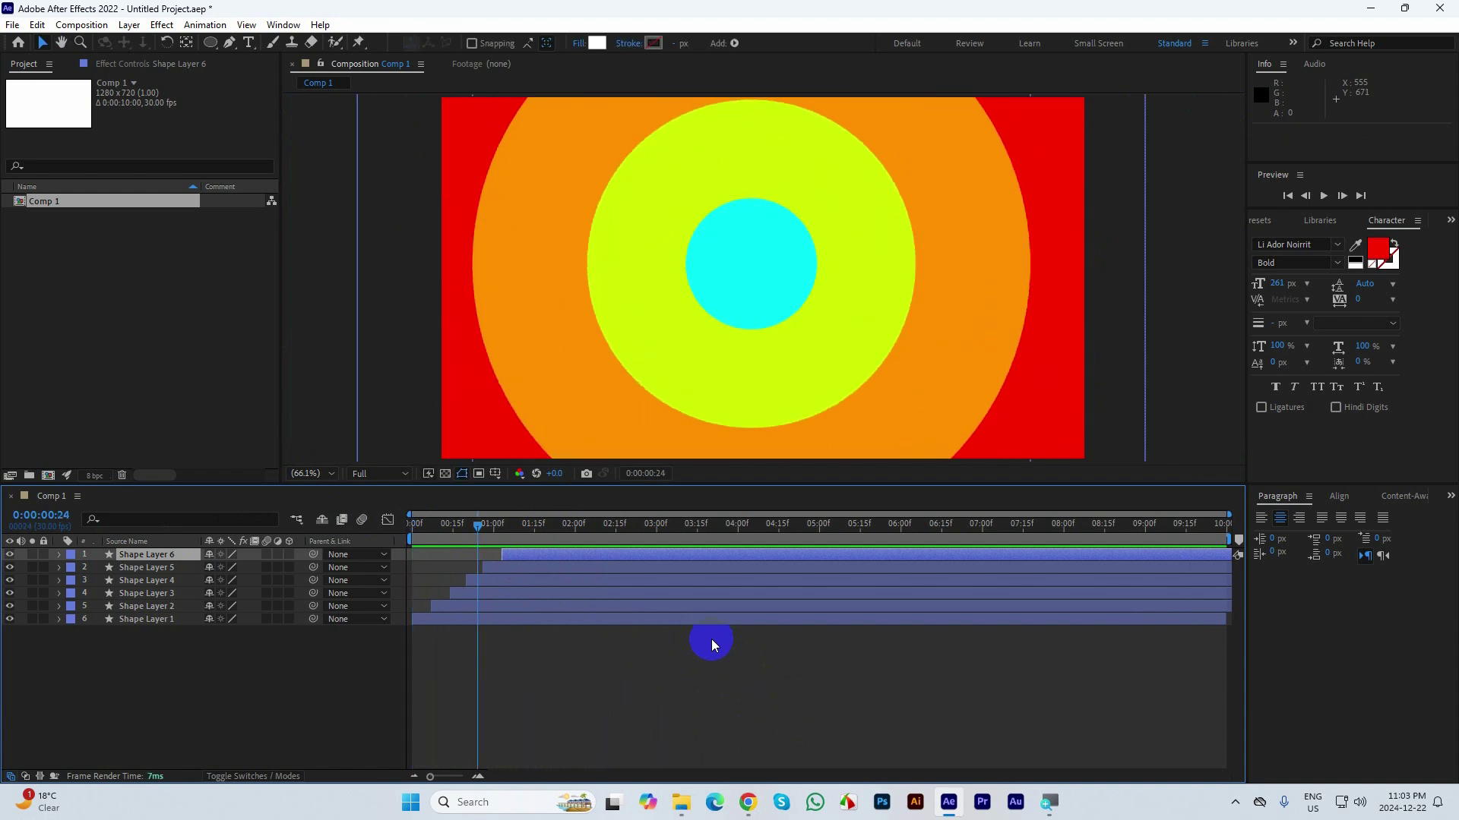
pyautogui.press('Home')
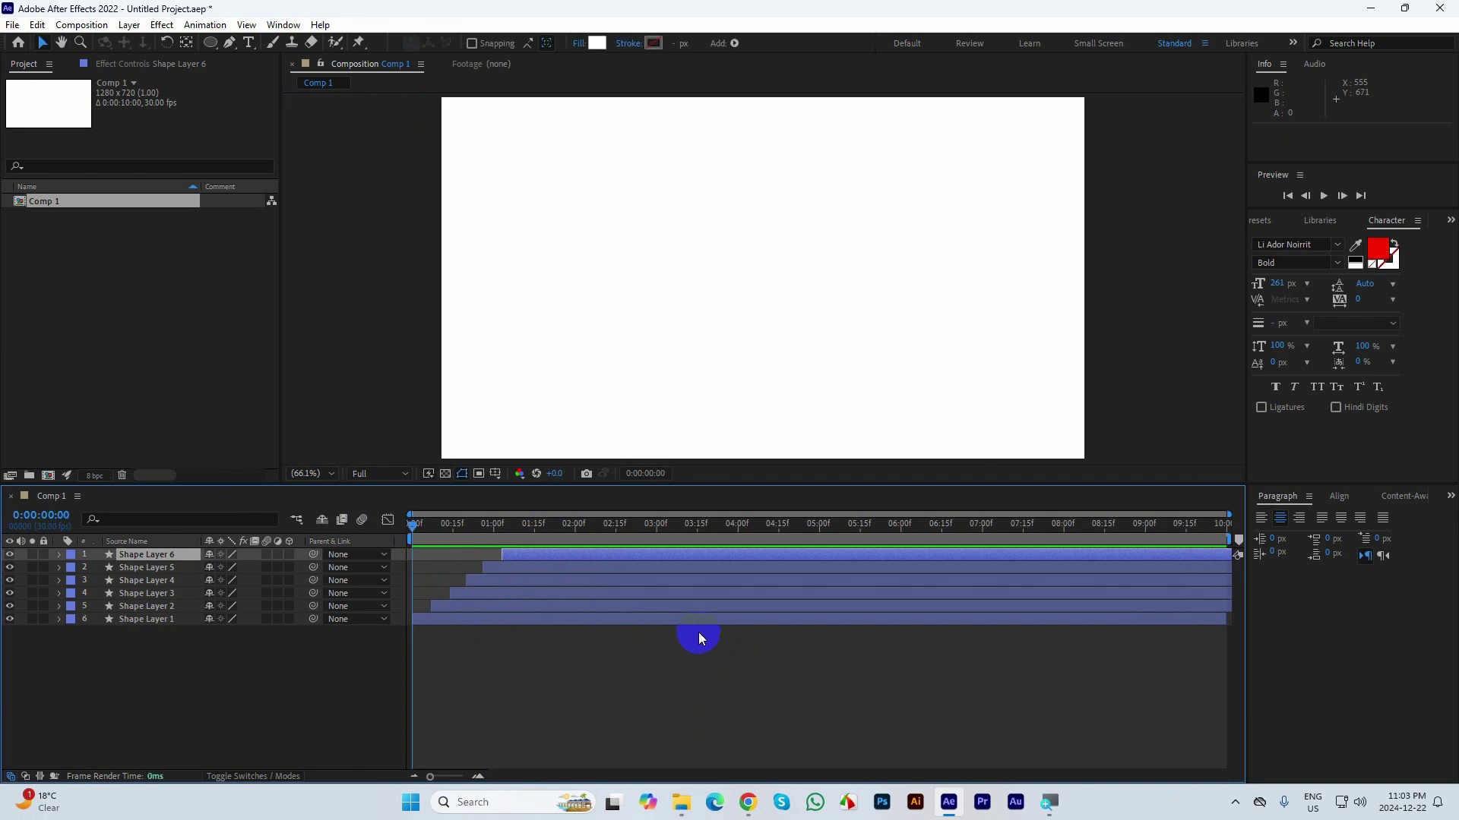
pyautogui.moveTo(419, 528); pyautogui.dragTo(586, 527)
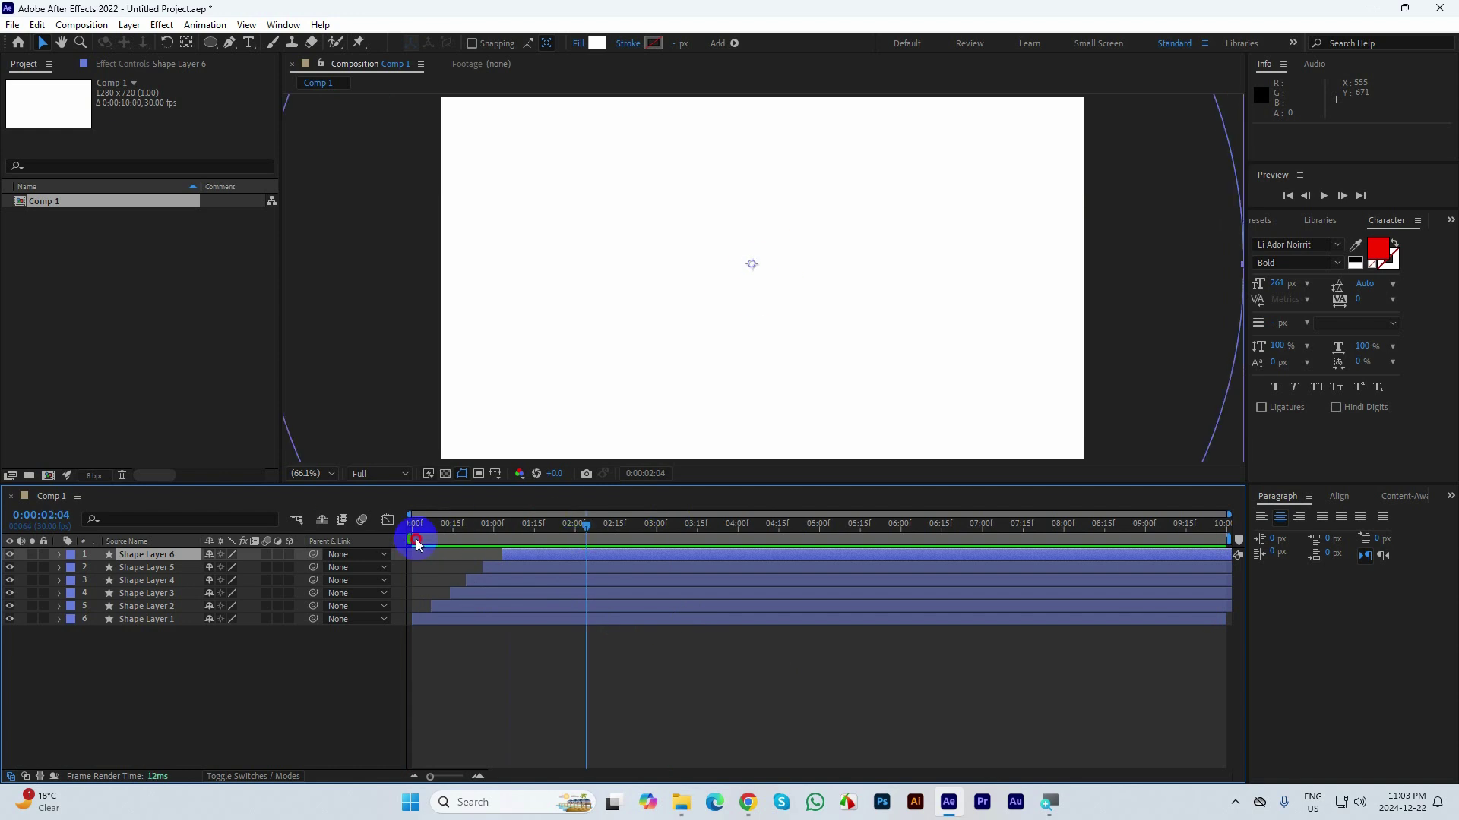
# - Scrub through and replay the staggered circle animation from 0:00:00:00, stopping at about 0:00:02:02
pyautogui.click(416, 537)
pyautogui.moveTo(415, 526); pyautogui.dragTo(458, 531)
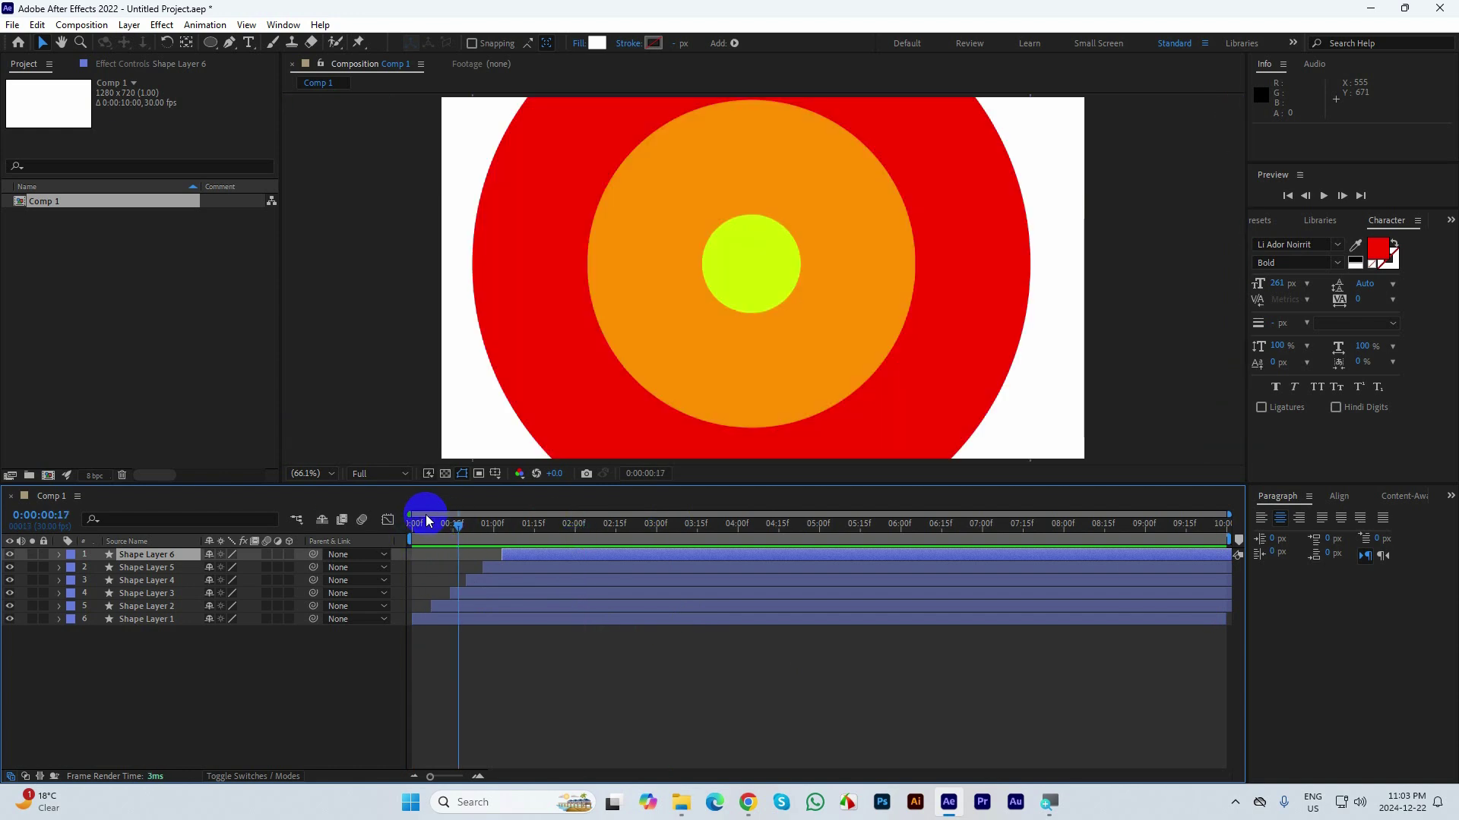
pyautogui.press('Home')
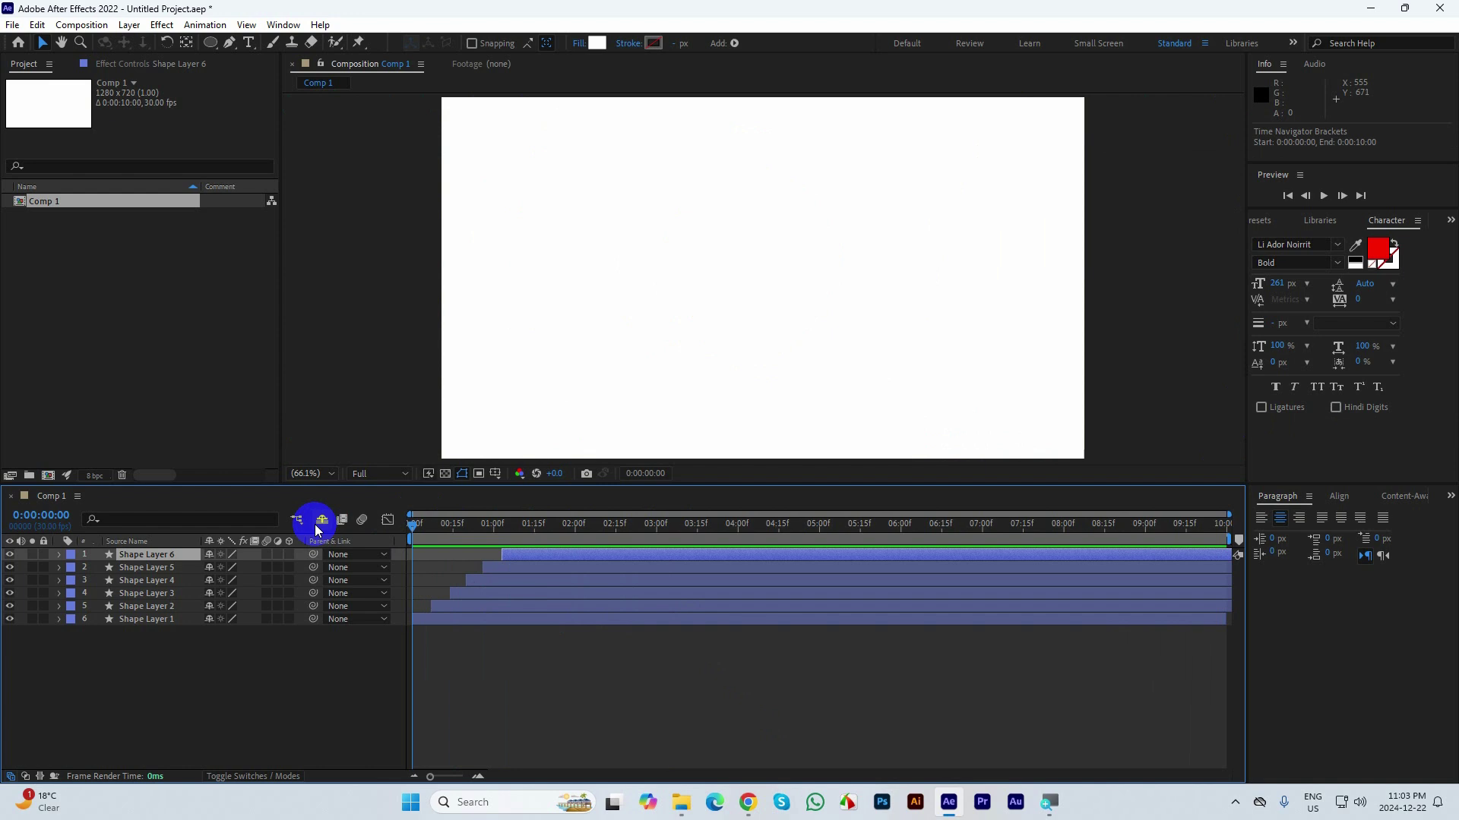
pyautogui.press('space')
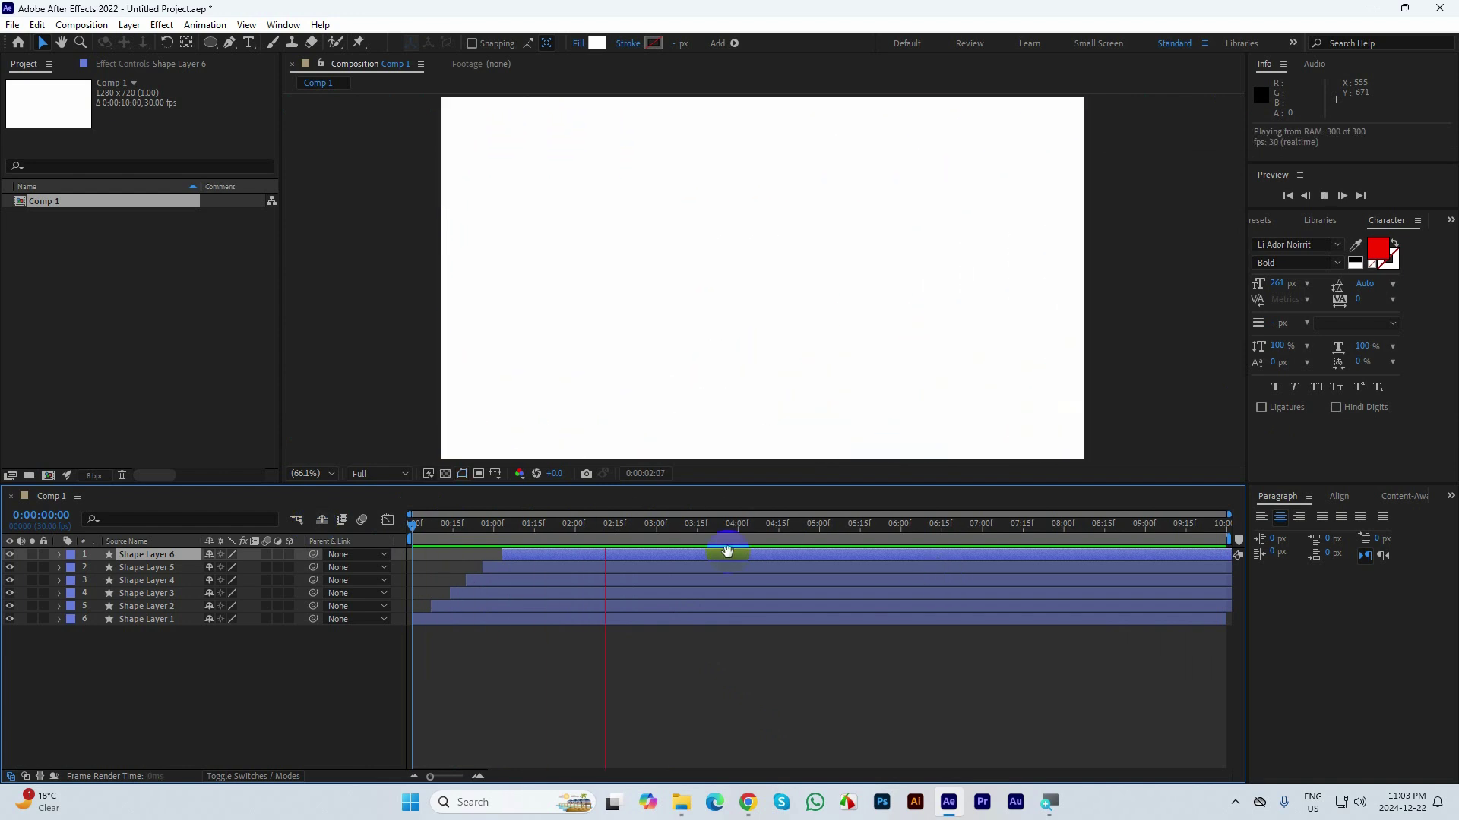
pyautogui.press('space')
pyautogui.press('space')
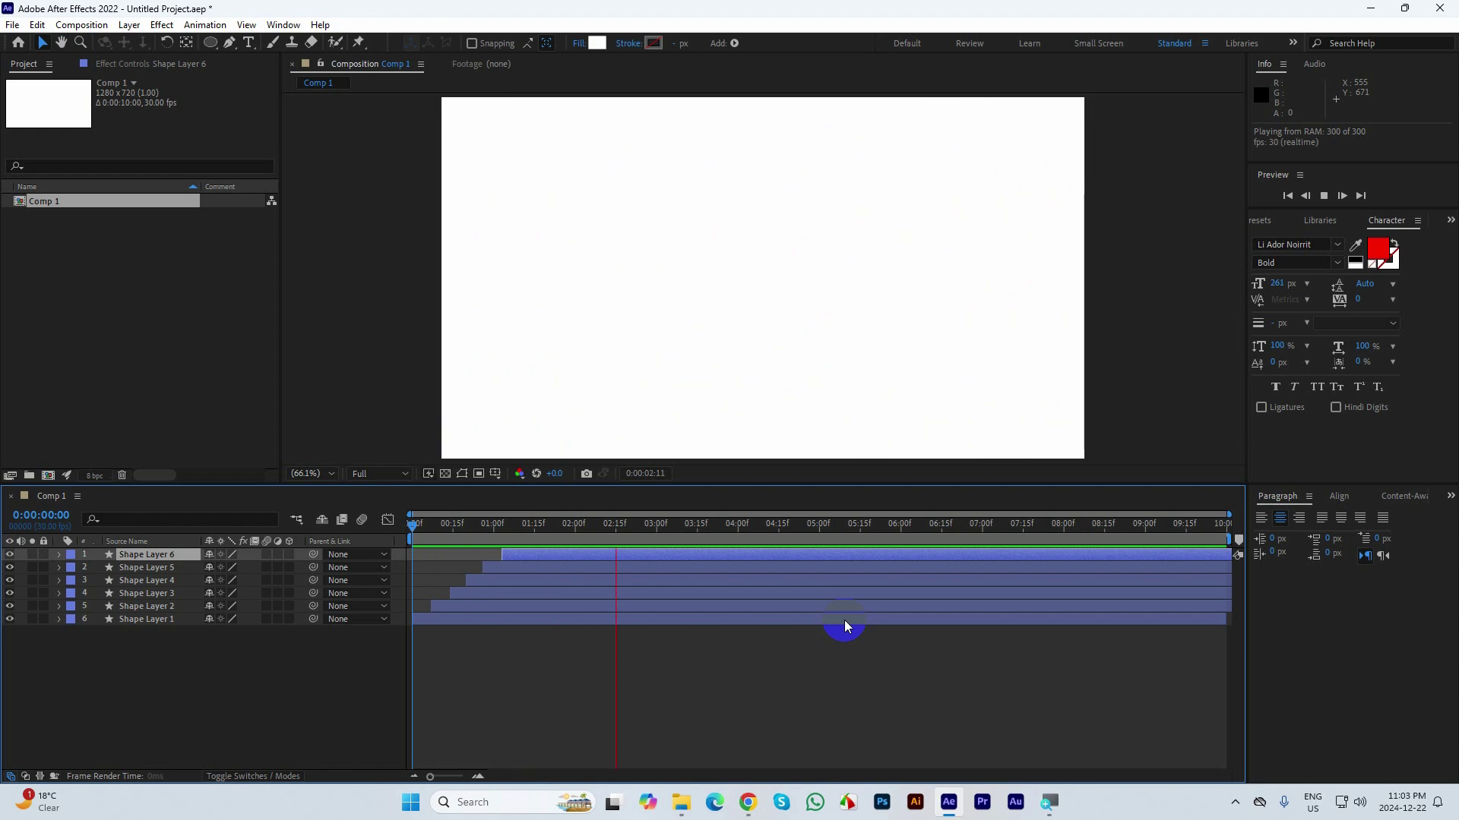
pyautogui.press('space')
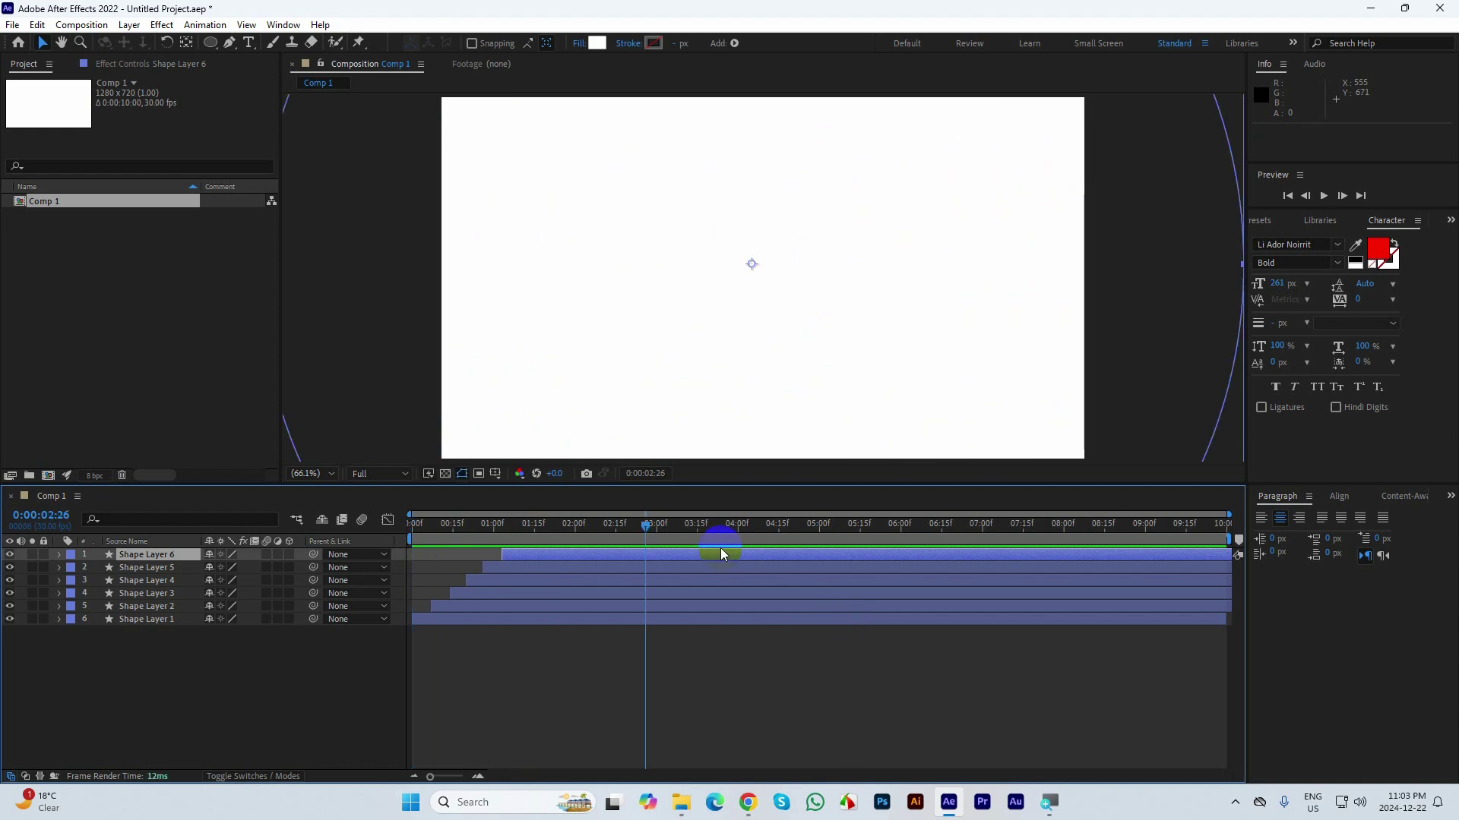
pyautogui.moveTo(426, 520)
pyautogui.mouseDown()
pyautogui.moveTo(586, 531)
pyautogui.moveTo(342, 535)
pyautogui.moveTo(581, 532)
pyautogui.mouseUp()
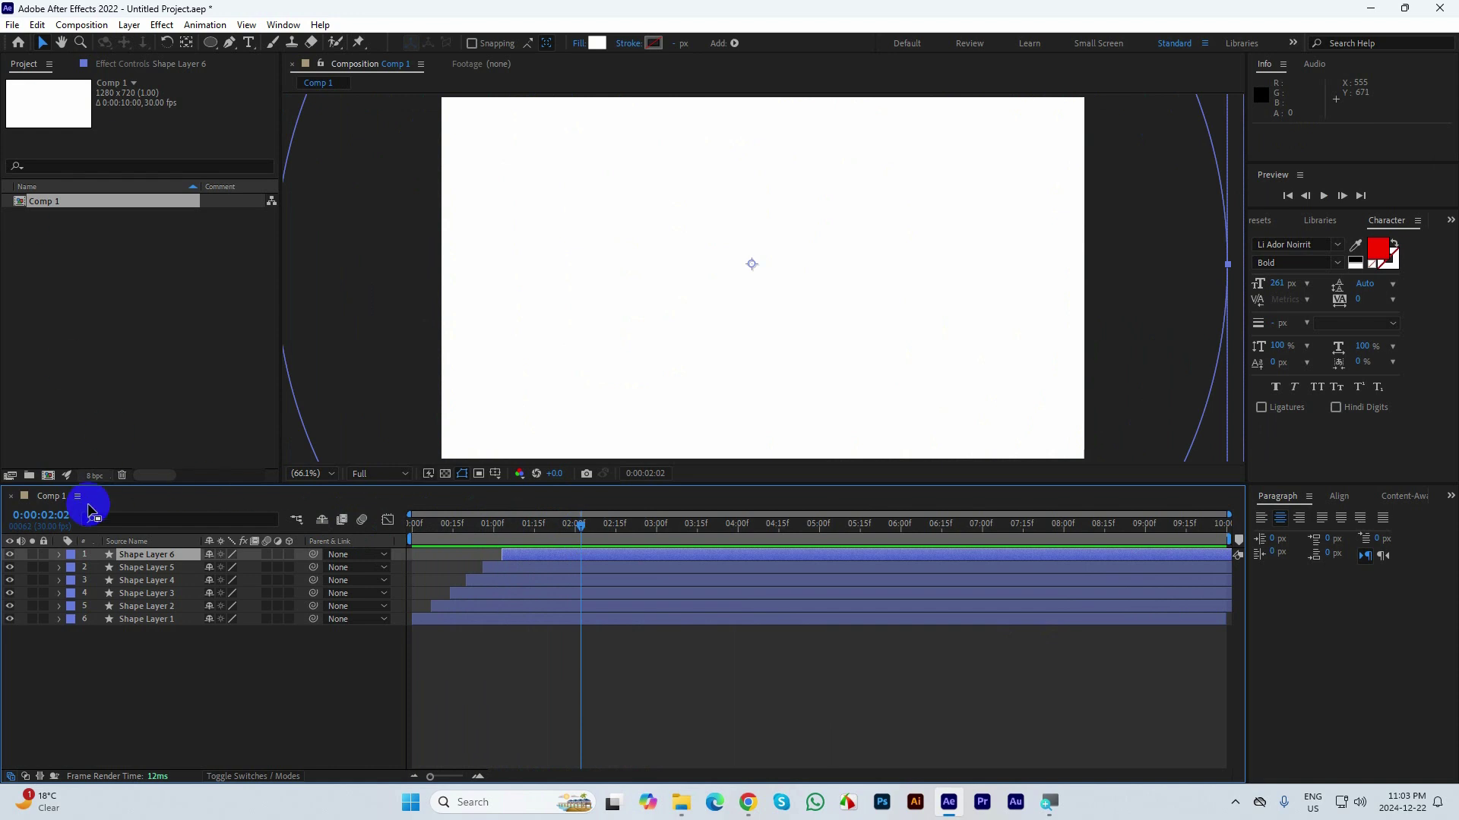
# - Create a new composition, Comp 2, at 1280 x 720 px, 30 fps, 10 seconds with a white background, and open its timeline
pyautogui.click(49, 477)
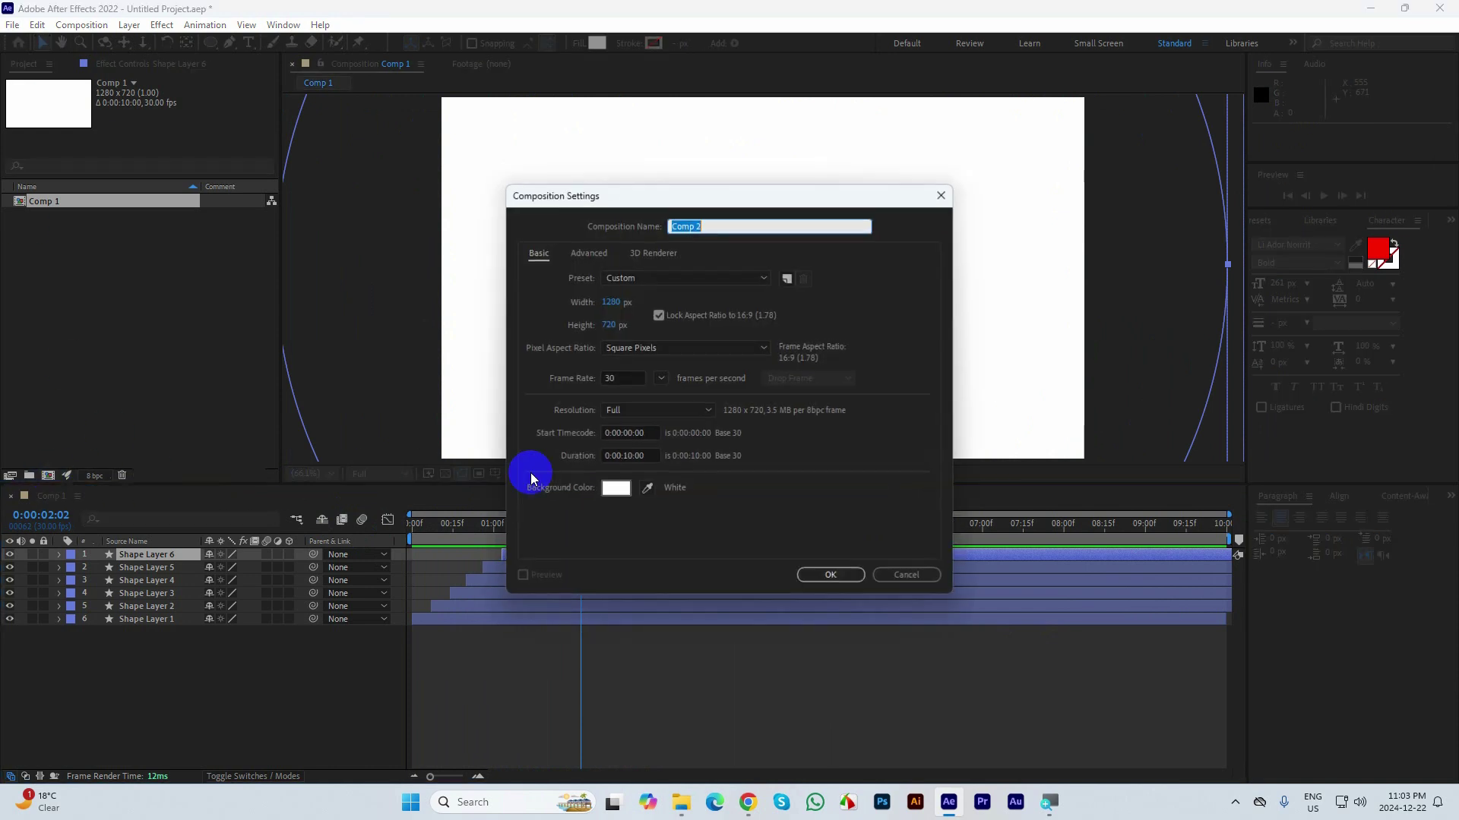
pyautogui.click(842, 580)
pyautogui.click(46, 495)
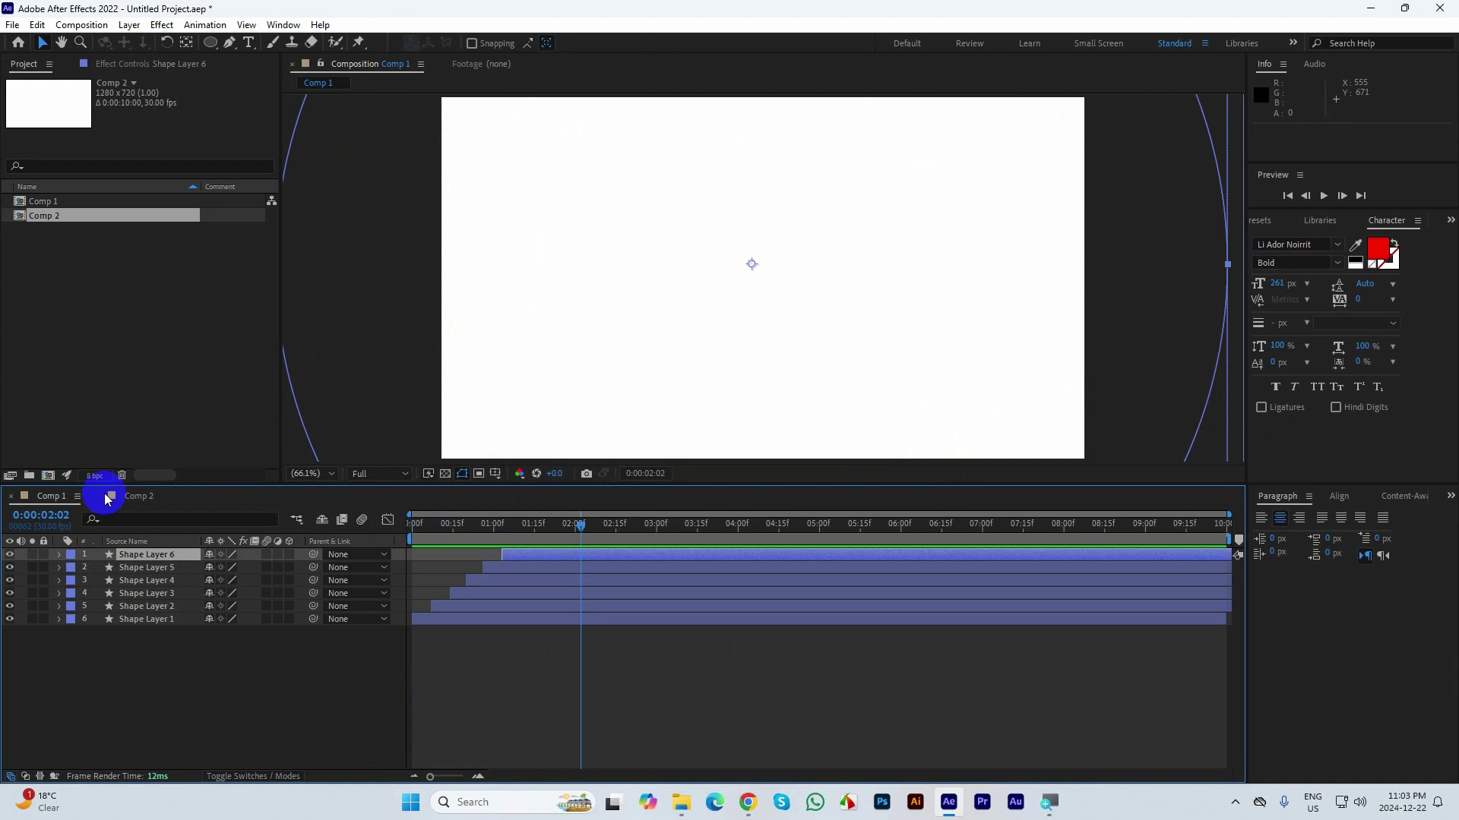
pyautogui.click(131, 496)
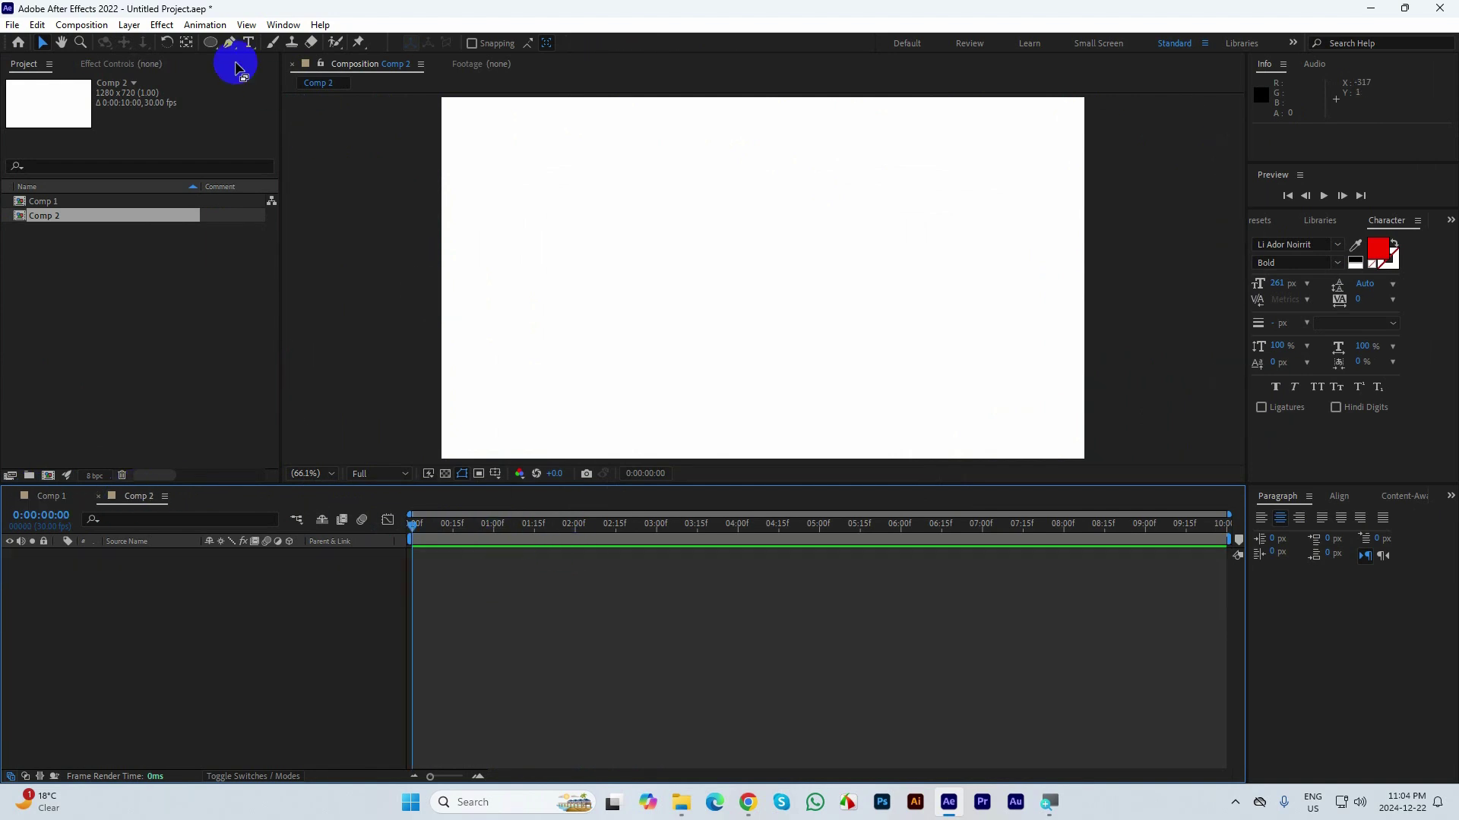
# - Draw a full-width horizontal rectangle about 1283 x 76 px near the top of the frame and give it a red fill
pyautogui.click(210, 43)
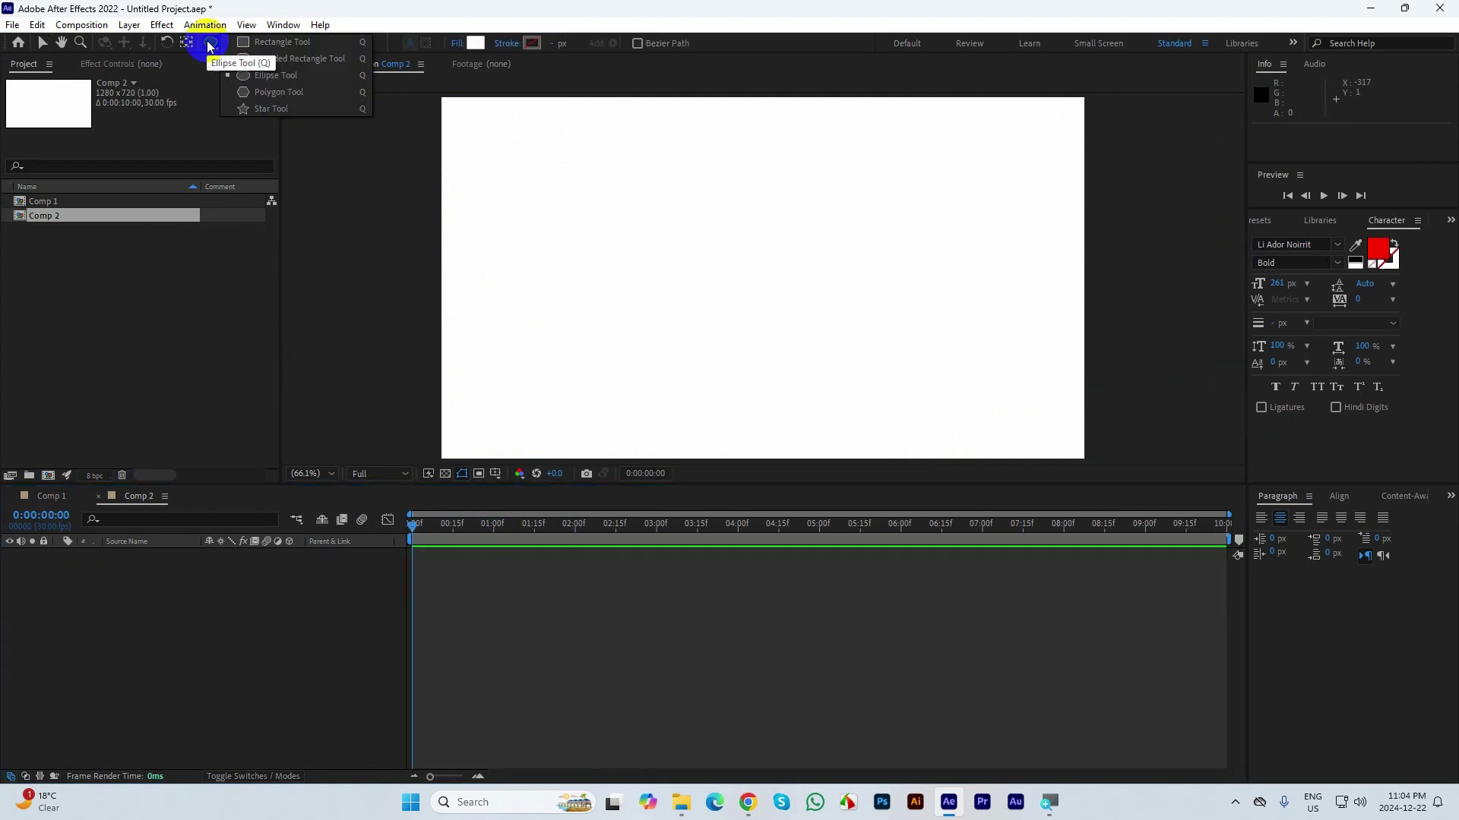
pyautogui.click(262, 47)
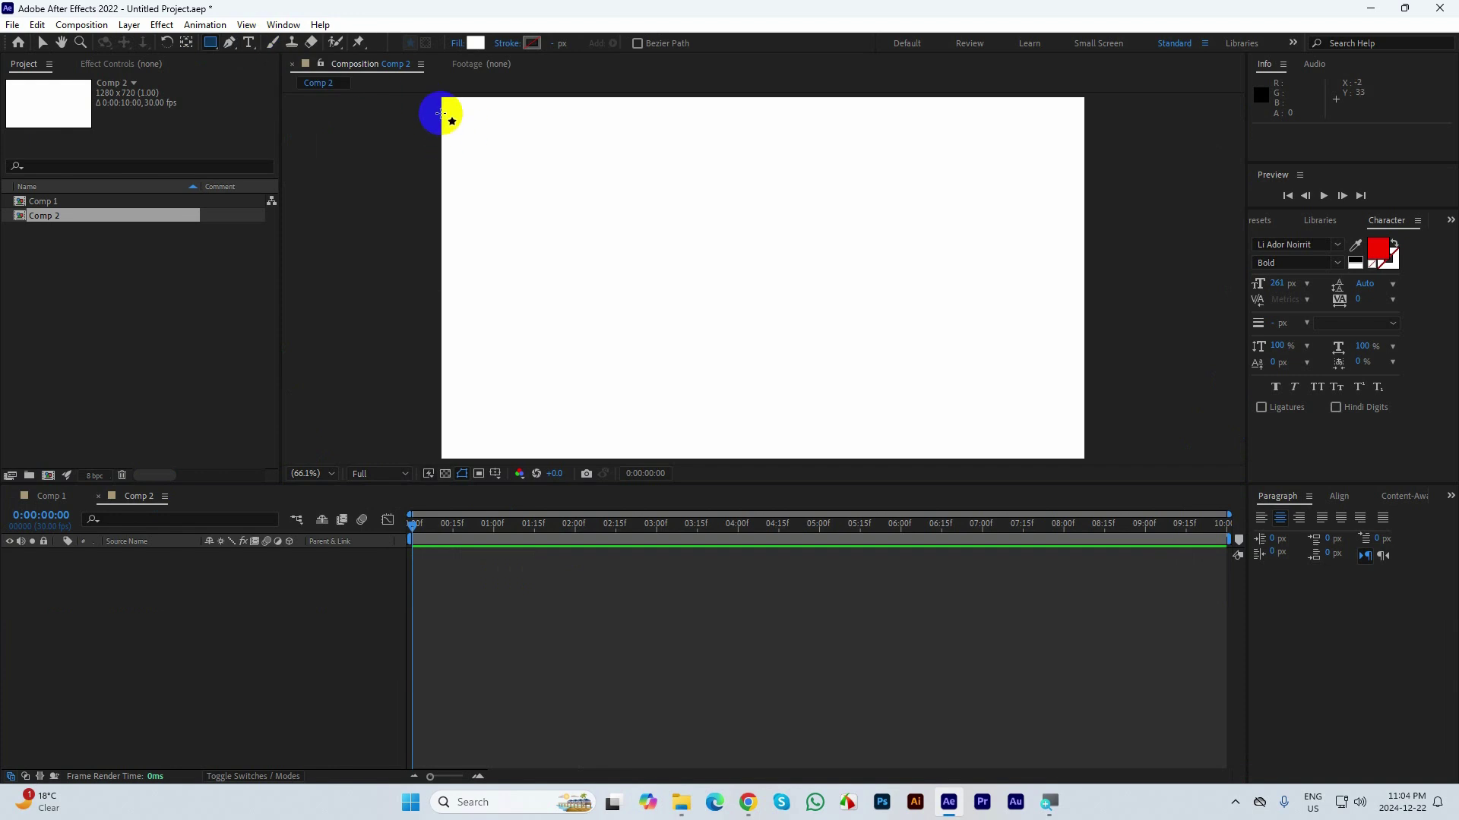
pyautogui.moveTo(441, 114); pyautogui.dragTo(1085, 151)
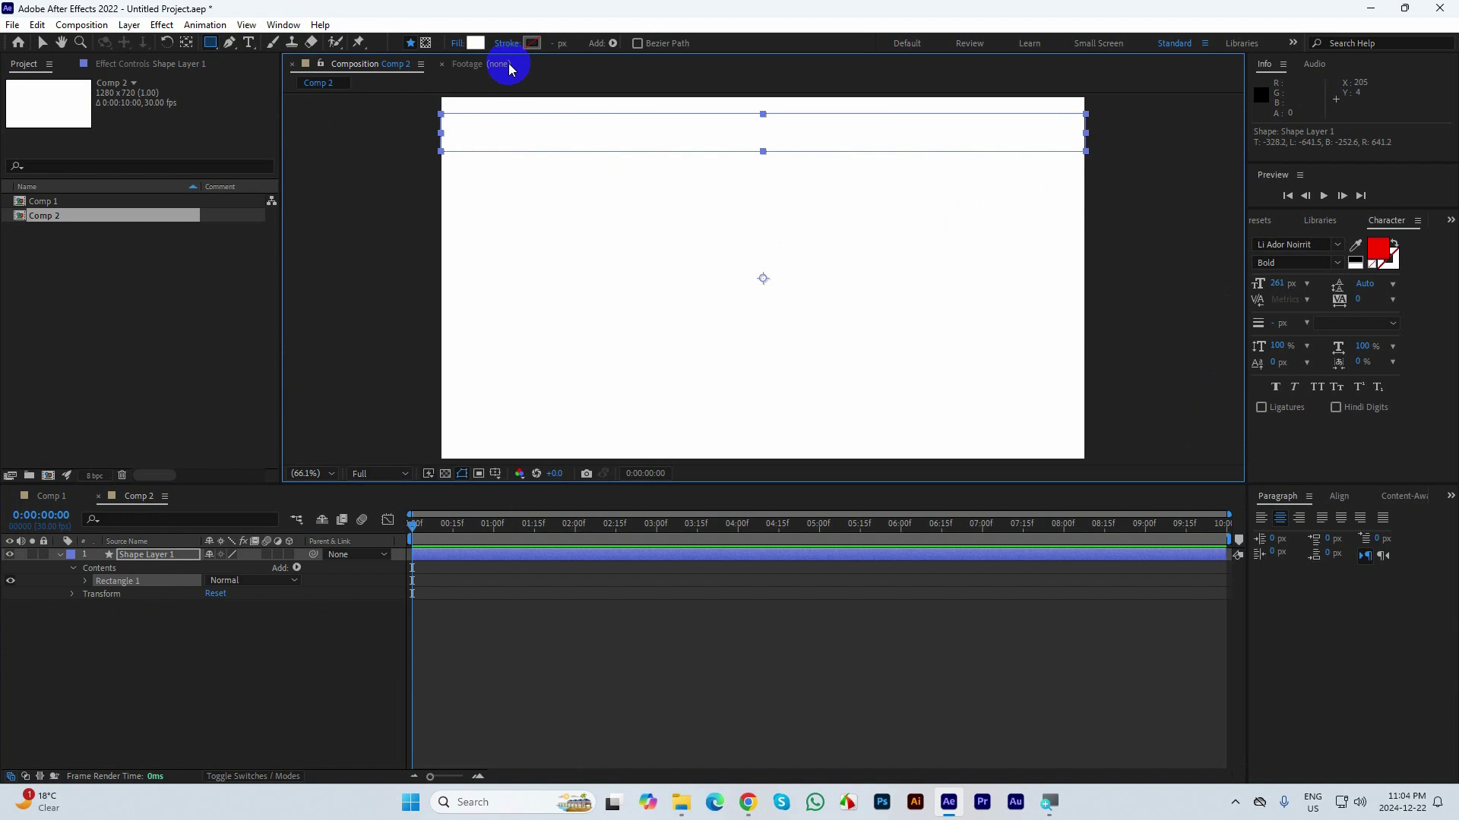
pyautogui.click(477, 46)
pyautogui.click(942, 244)
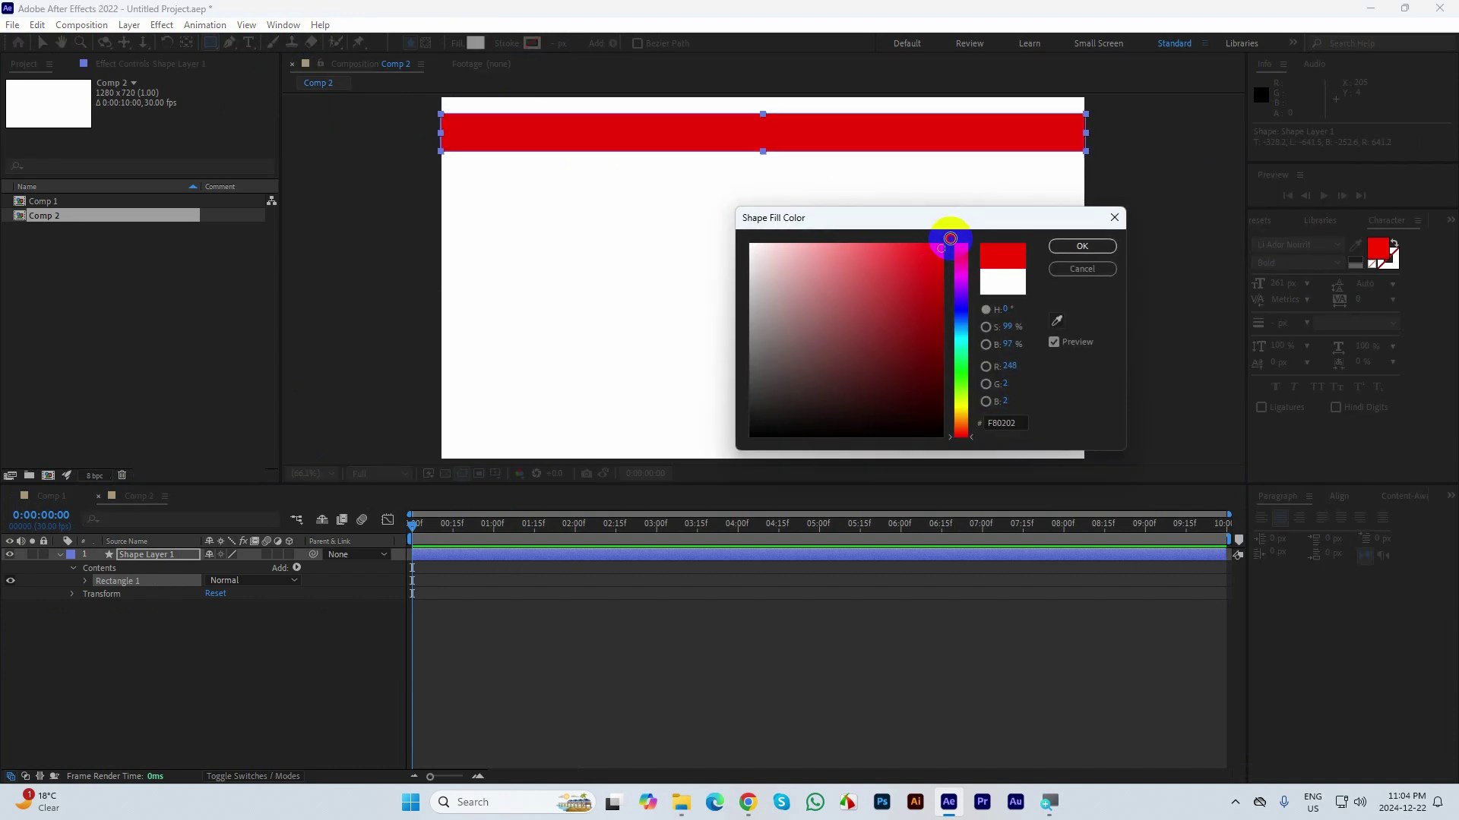
pyautogui.click(1074, 247)
# - Move the red bar up until it sits flush with the top edge of the composition frame
pyautogui.click(42, 43)
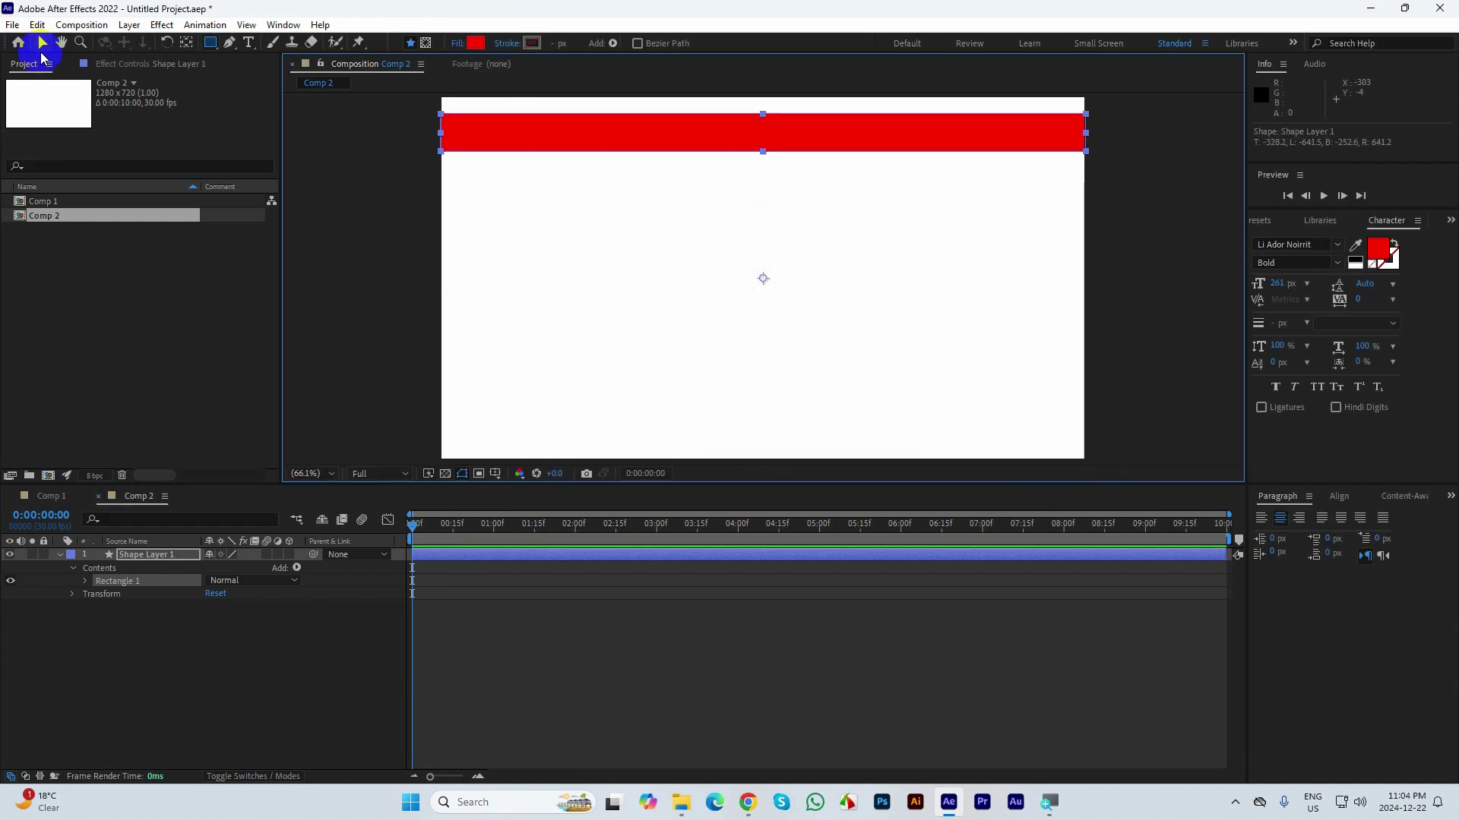
pyautogui.moveTo(652, 145); pyautogui.dragTo(653, 130)
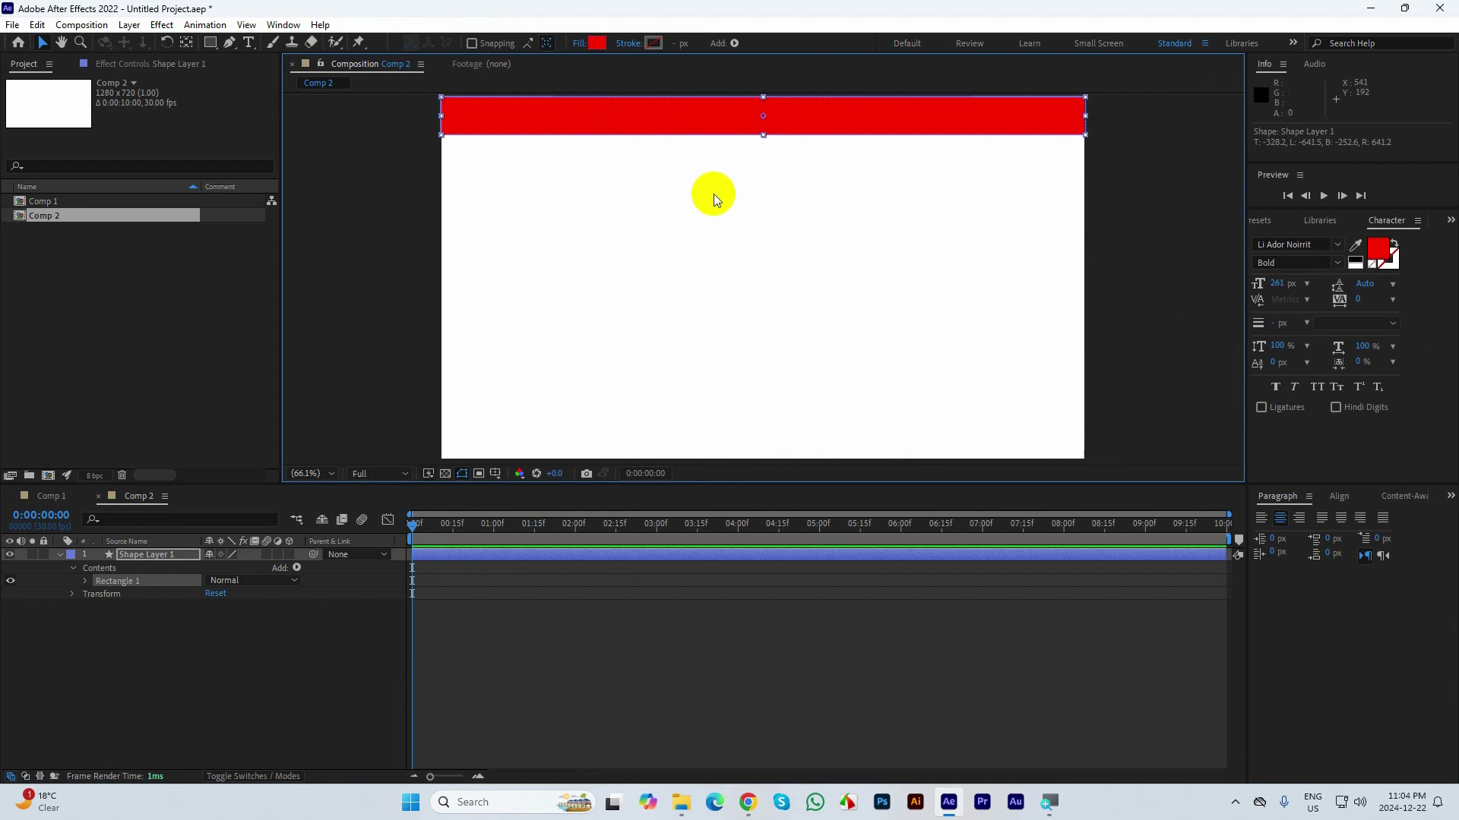
pyautogui.click(713, 194)
pyautogui.click(695, 126)
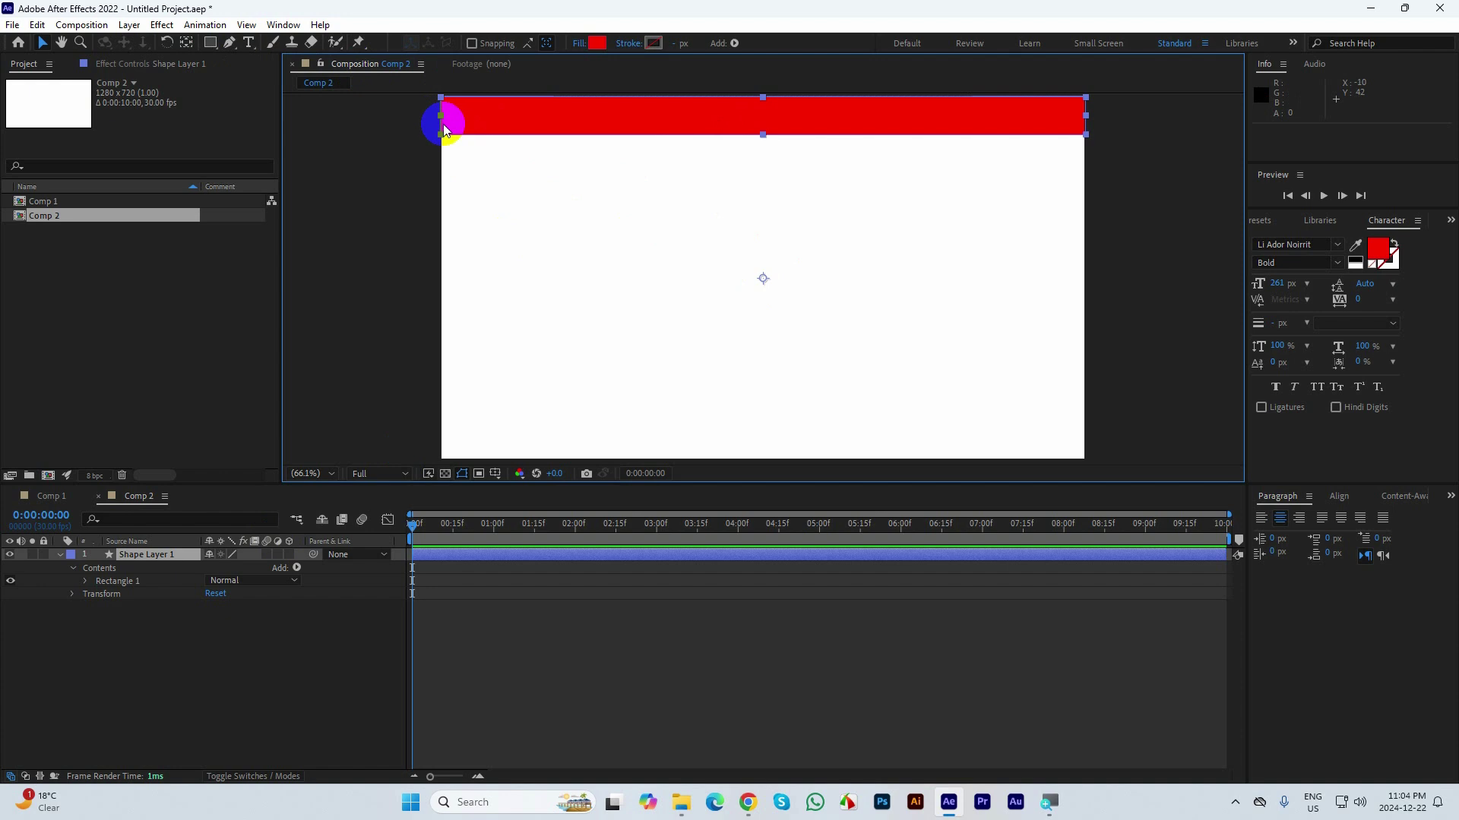
# - Reveal the bar's Scale, try scaling it about its centre, and place its anchor point at the middle of its left edge
pyautogui.click(186, 43)
pyautogui.moveTo(763, 278); pyautogui.dragTo(762, 117)
pyautogui.press('s')
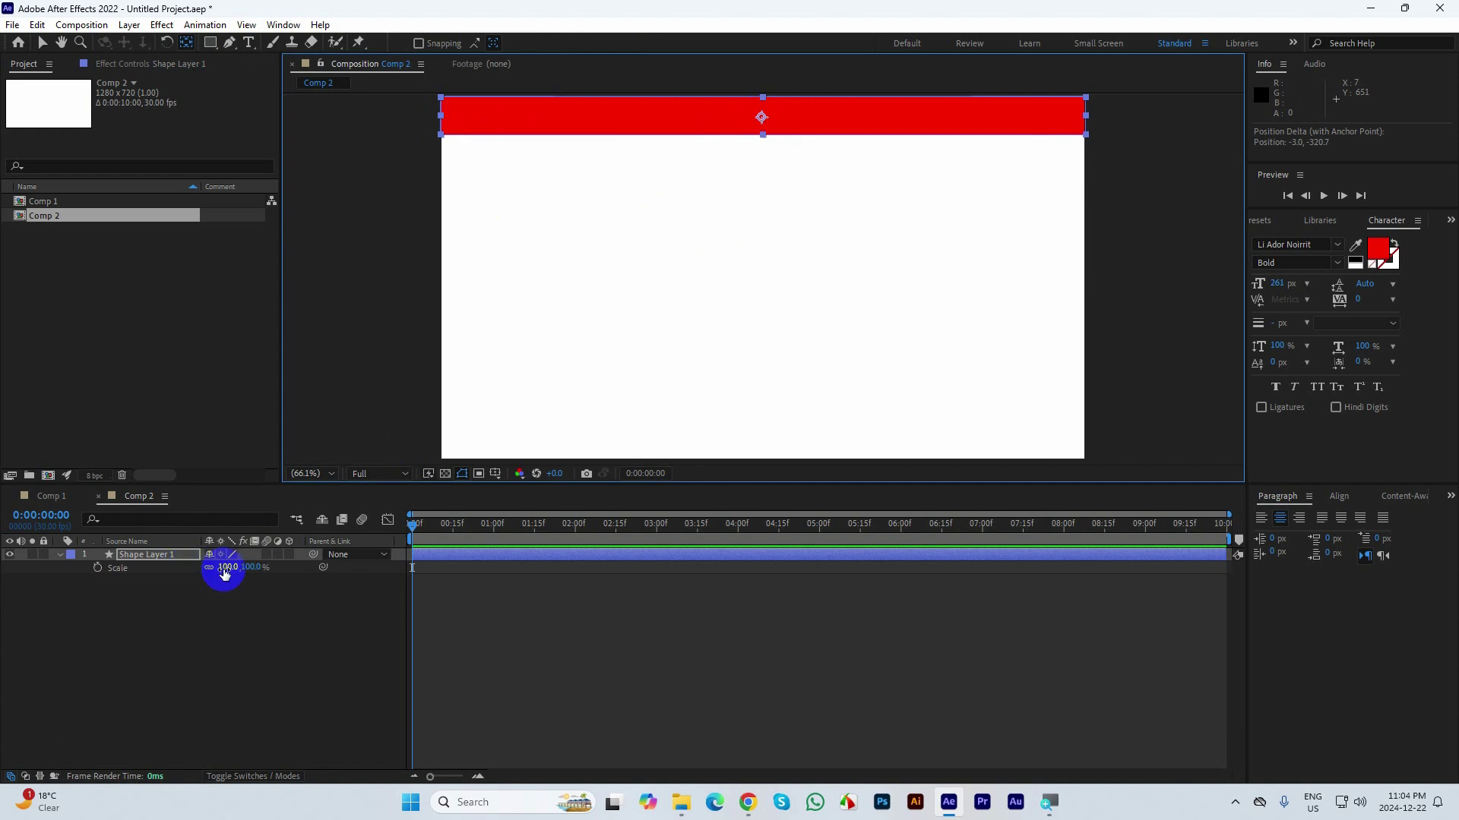
pyautogui.moveTo(206, 561); pyautogui.dragTo(375, 459)
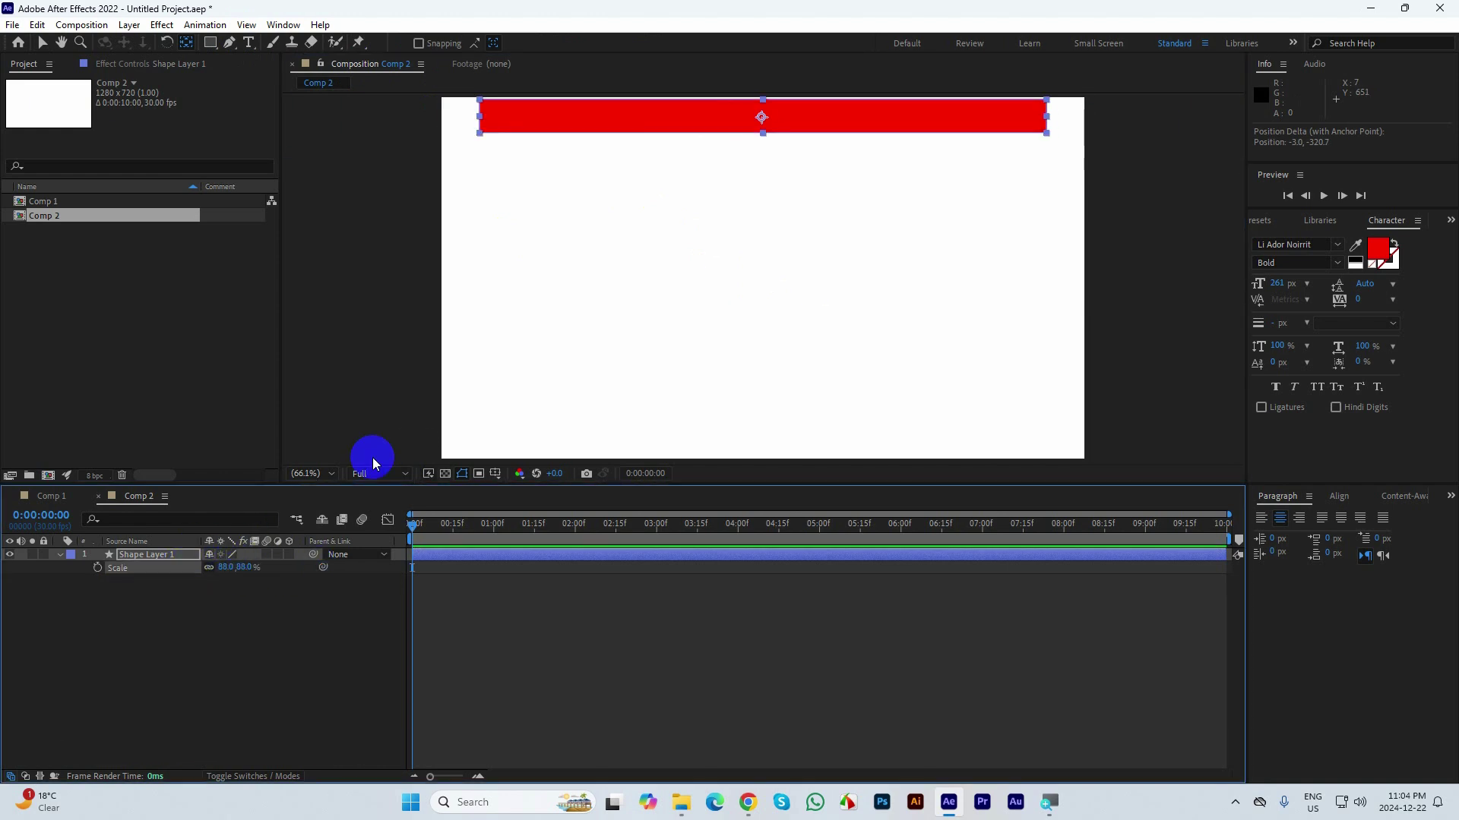
pyautogui.hotkey('ctrl', 'z')
pyautogui.moveTo(760, 119); pyautogui.dragTo(443, 115)
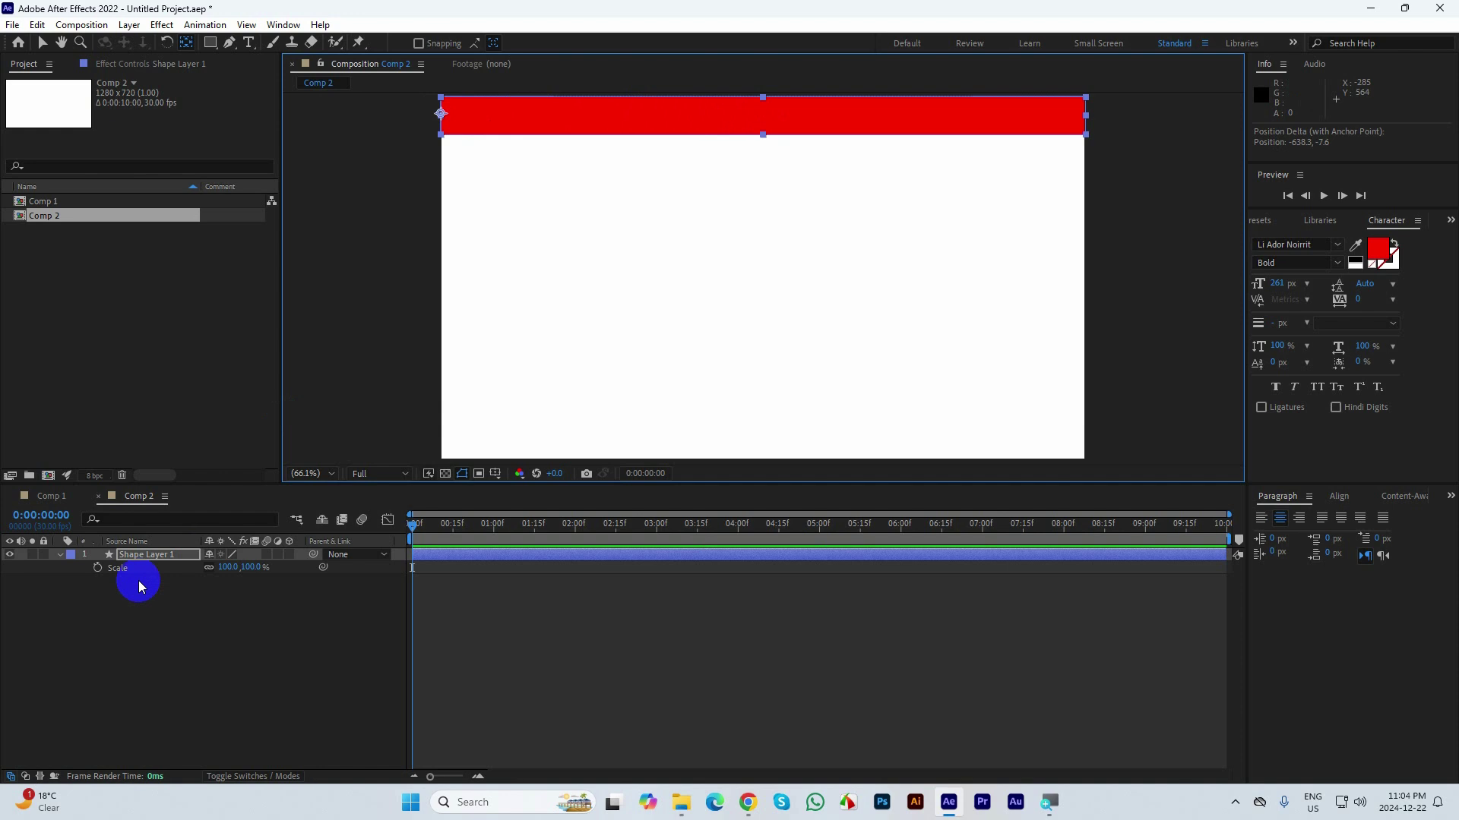
# - Unlink the bar's Scale proportions so width and height scale independently, and try changing the vertical value
pyautogui.click(240, 566)
pyautogui.press('Return')
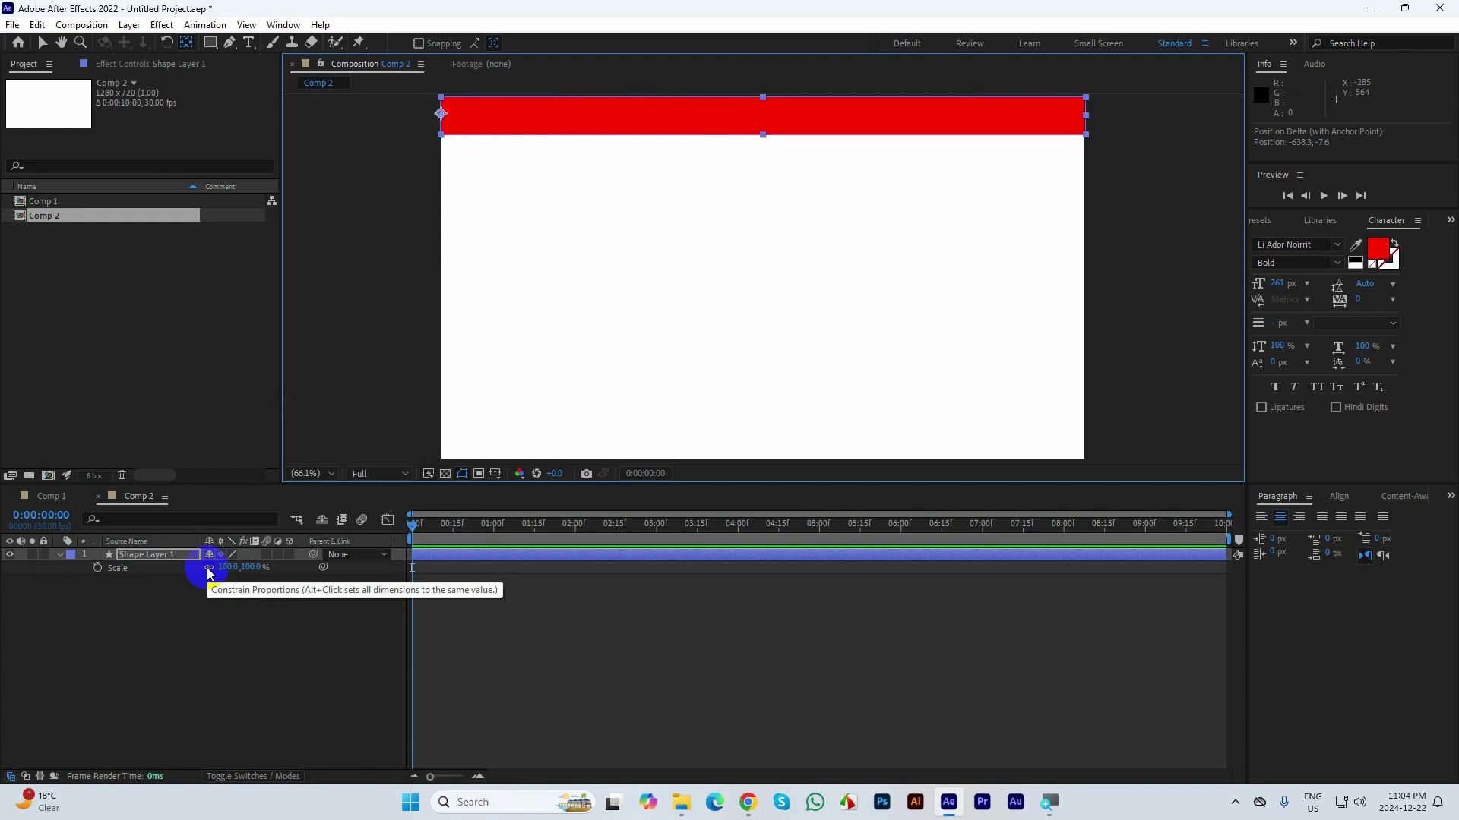
pyautogui.click(208, 568)
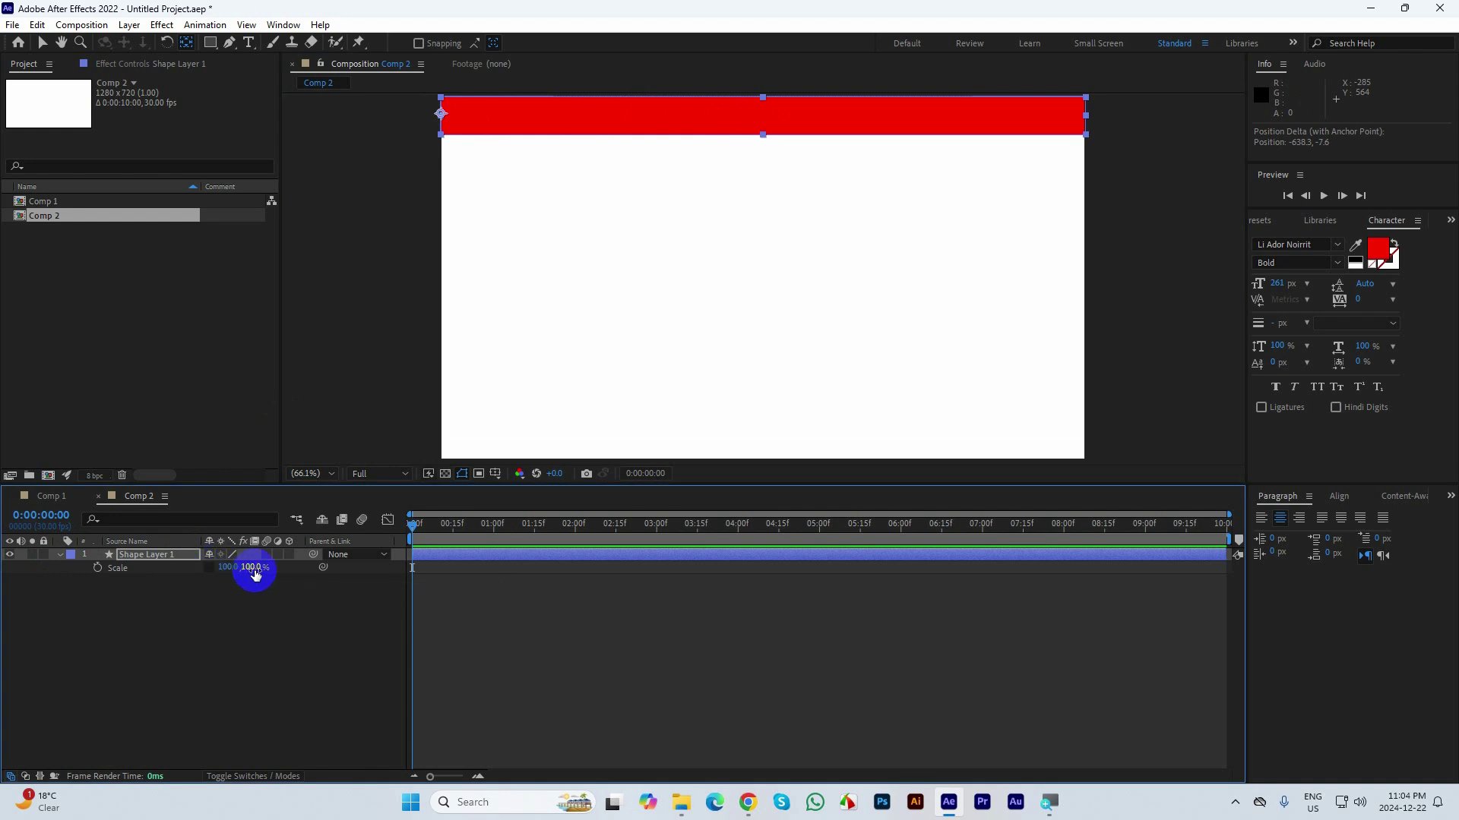
pyautogui.moveTo(251, 569)
pyautogui.mouseDown()
pyautogui.moveTo(151, 568)
pyautogui.moveTo(243, 573)
pyautogui.mouseUp()
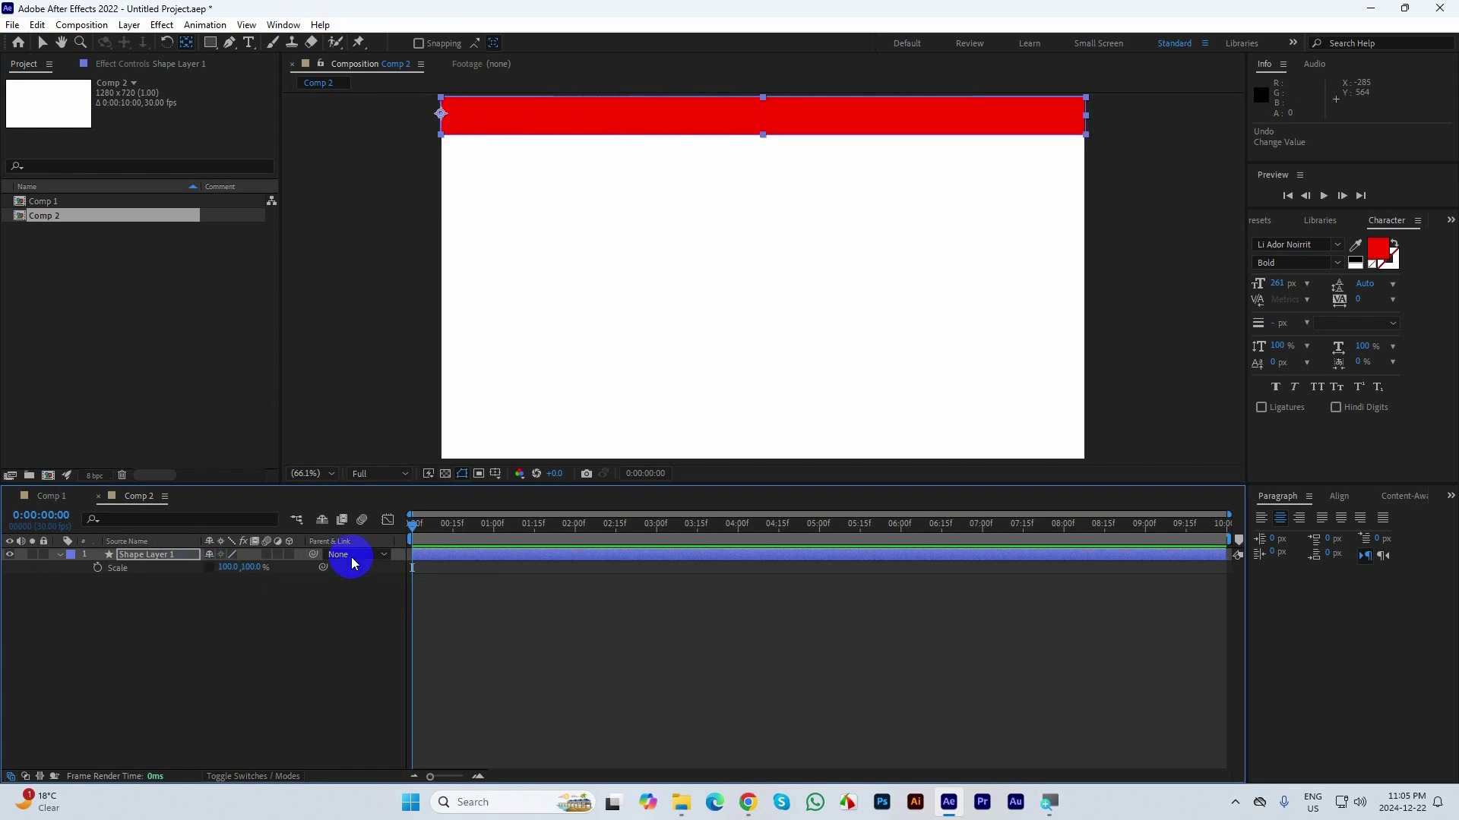
# - Add a Scale keyframe to the red bar at 0:00:00:00 with the horizontal value set to 0%
pyautogui.moveTo(419, 530); pyautogui.dragTo(408, 526)
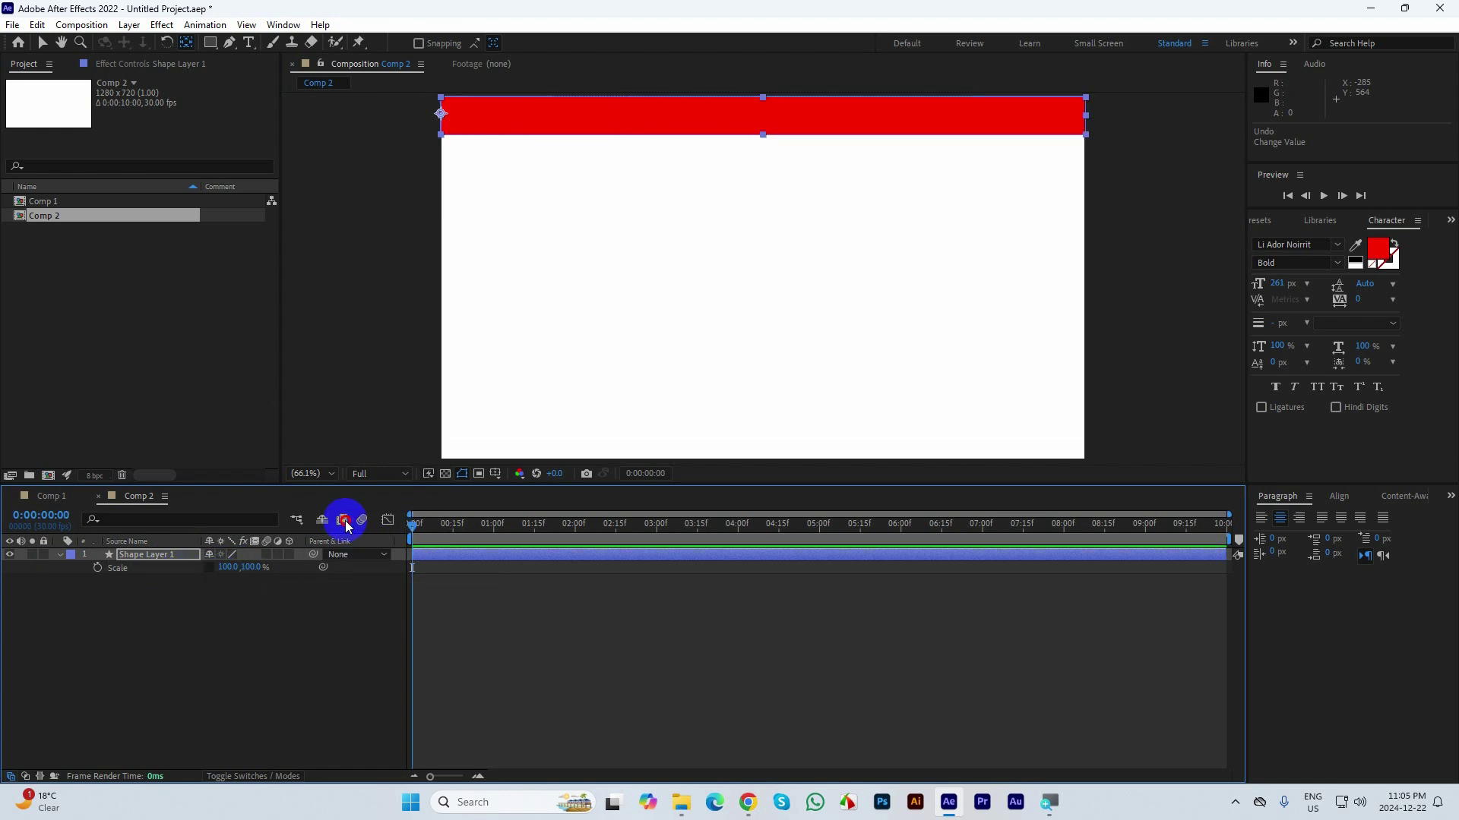
pyautogui.click(98, 568)
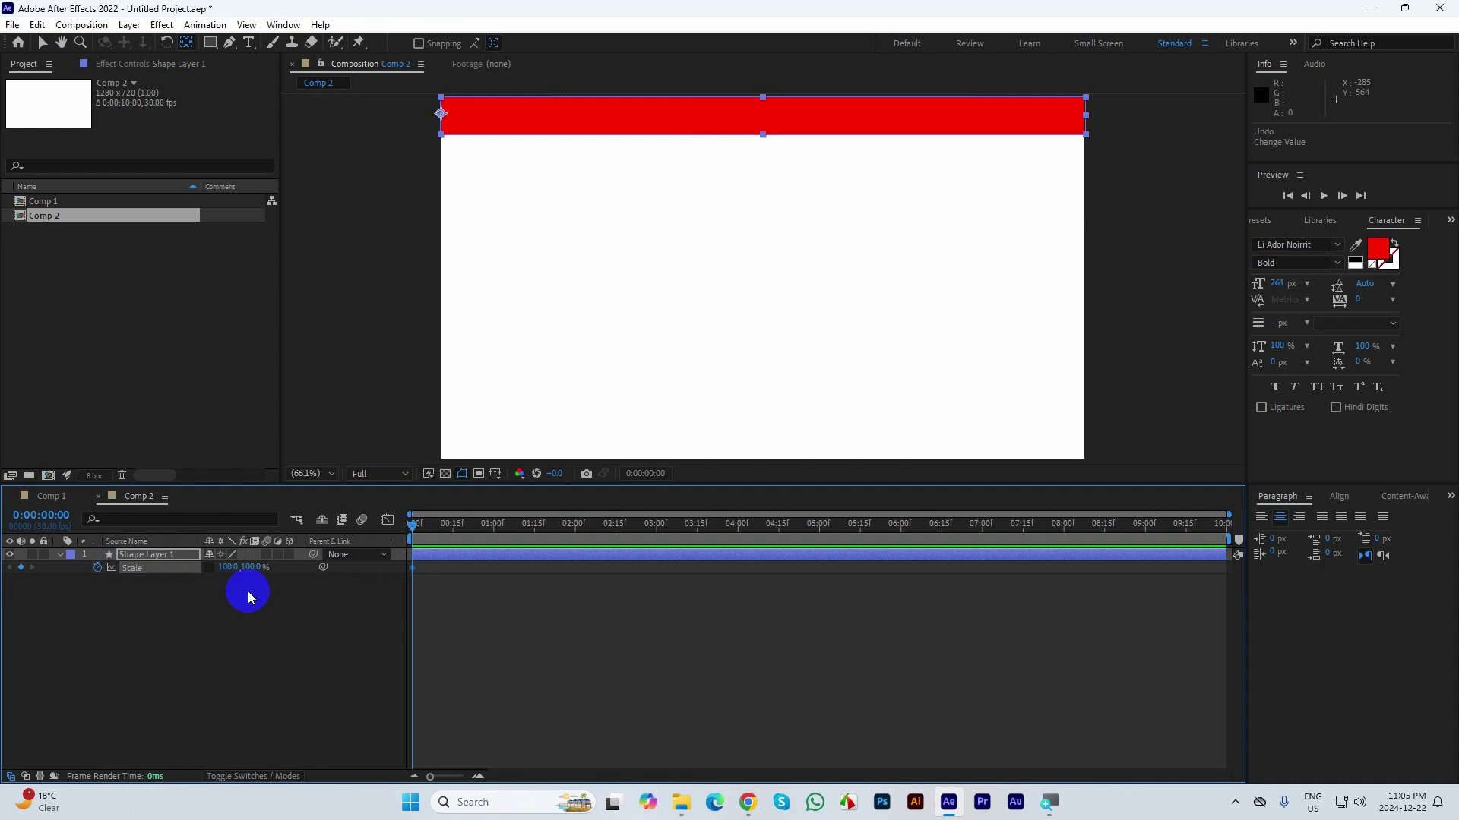
pyautogui.click(228, 568)
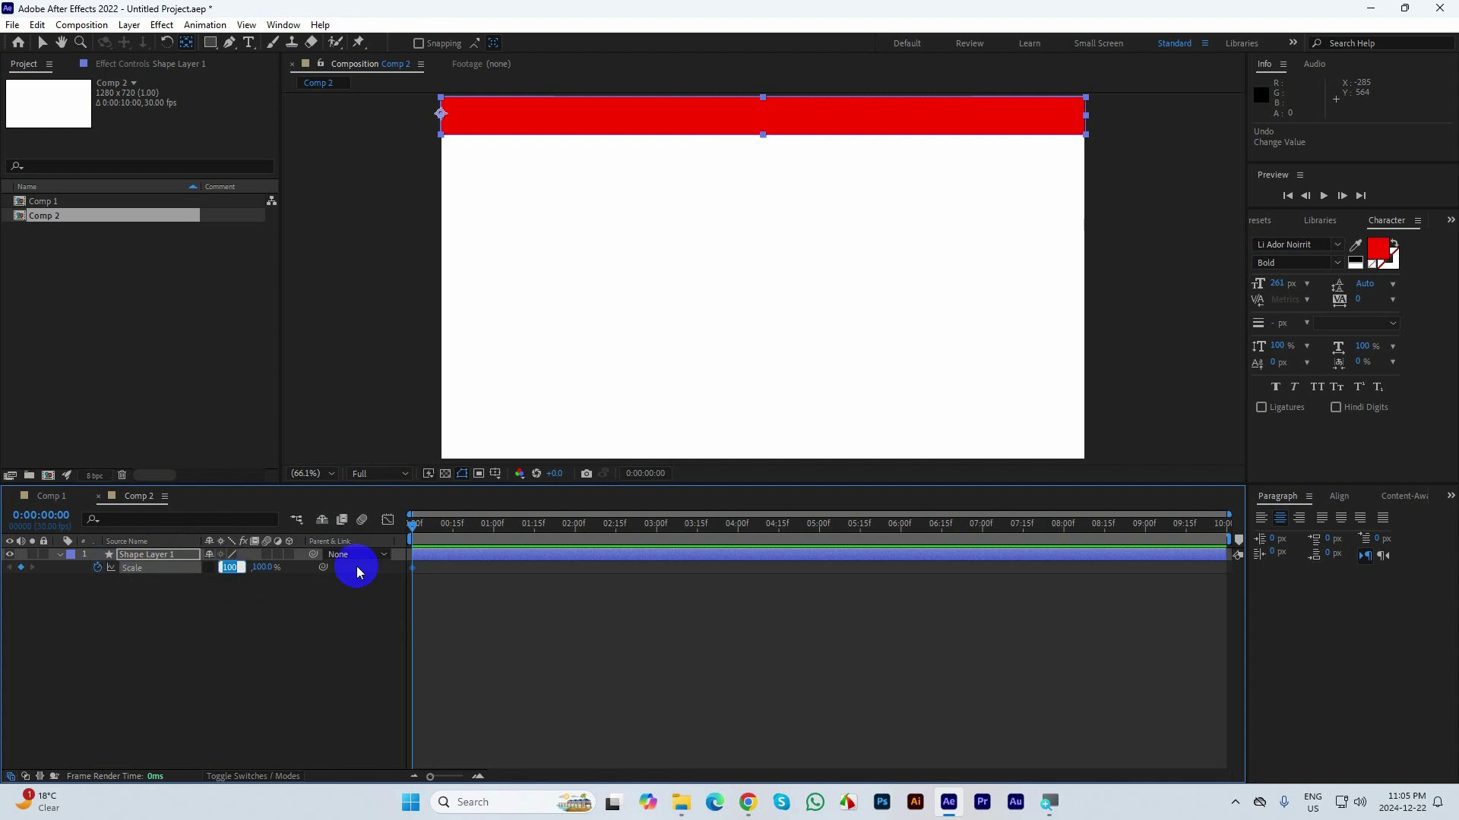
pyautogui.write('0')
pyautogui.press('Return')
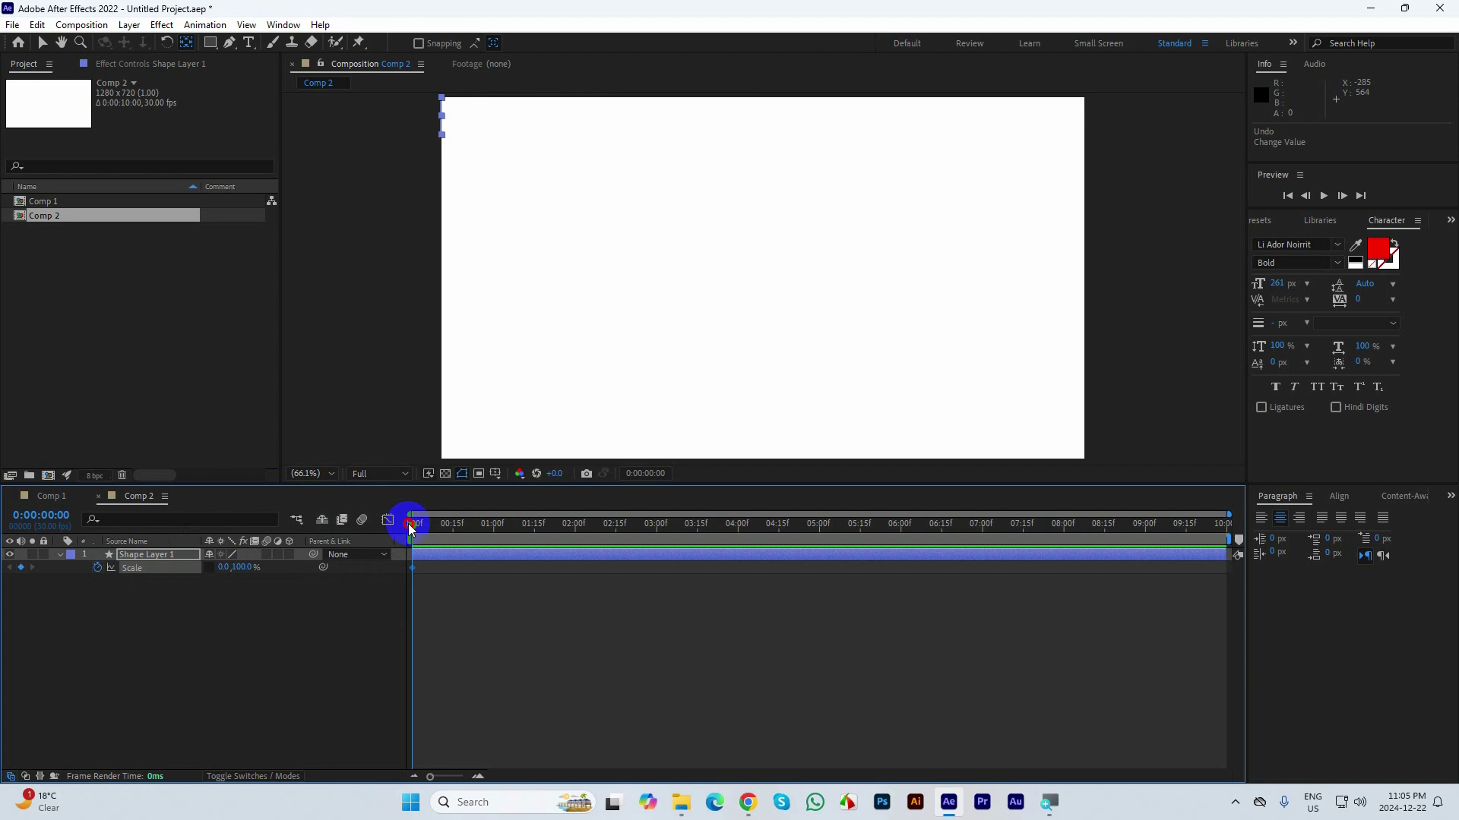
# - Add a second Scale keyframe at 0:00:00:15 with the horizontal value set to 100%
pyautogui.moveTo(408, 525); pyautogui.dragTo(448, 527)
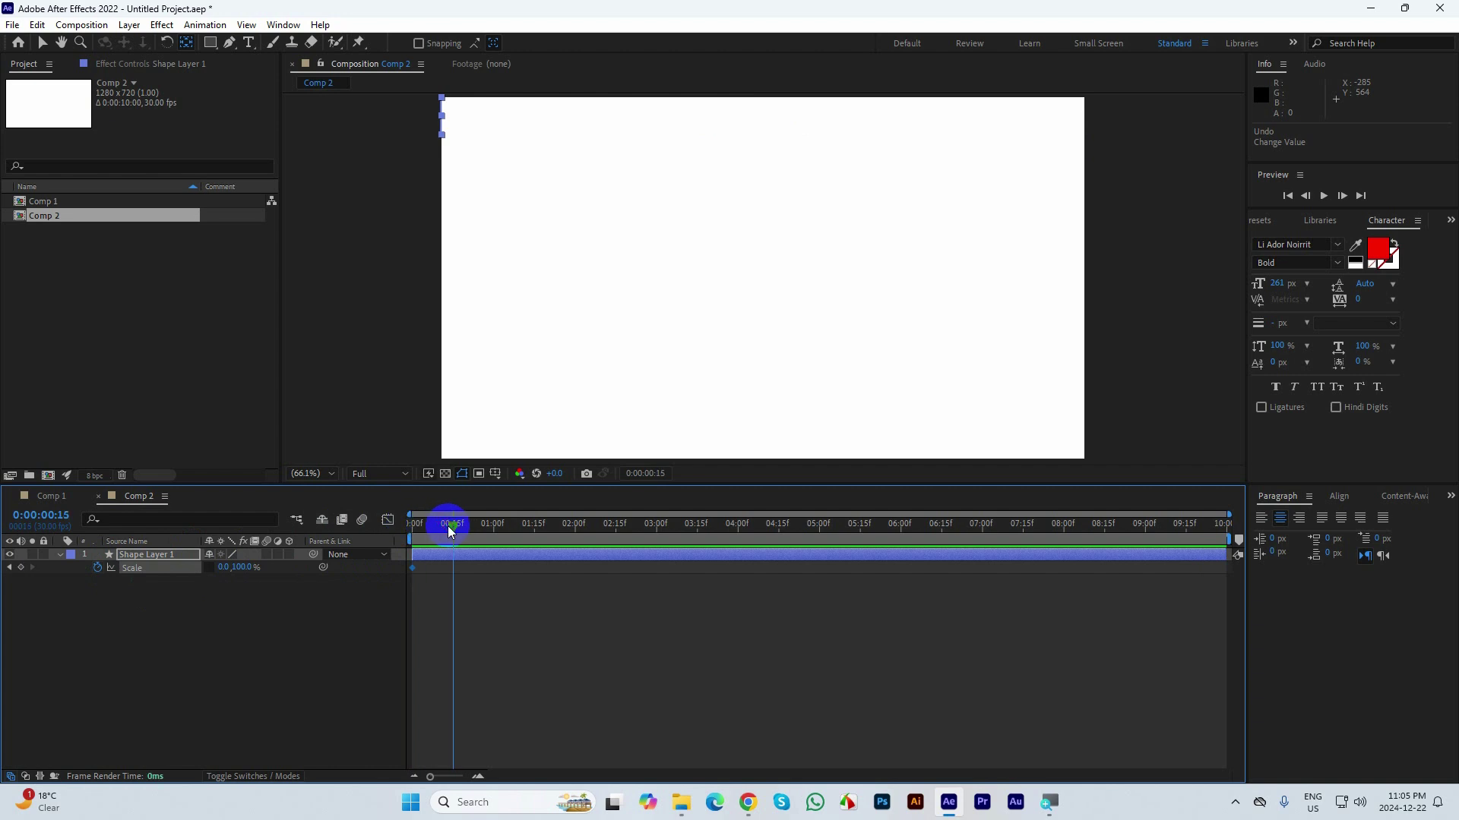
pyautogui.click(225, 569)
pyautogui.write('100')
pyautogui.press('Return')
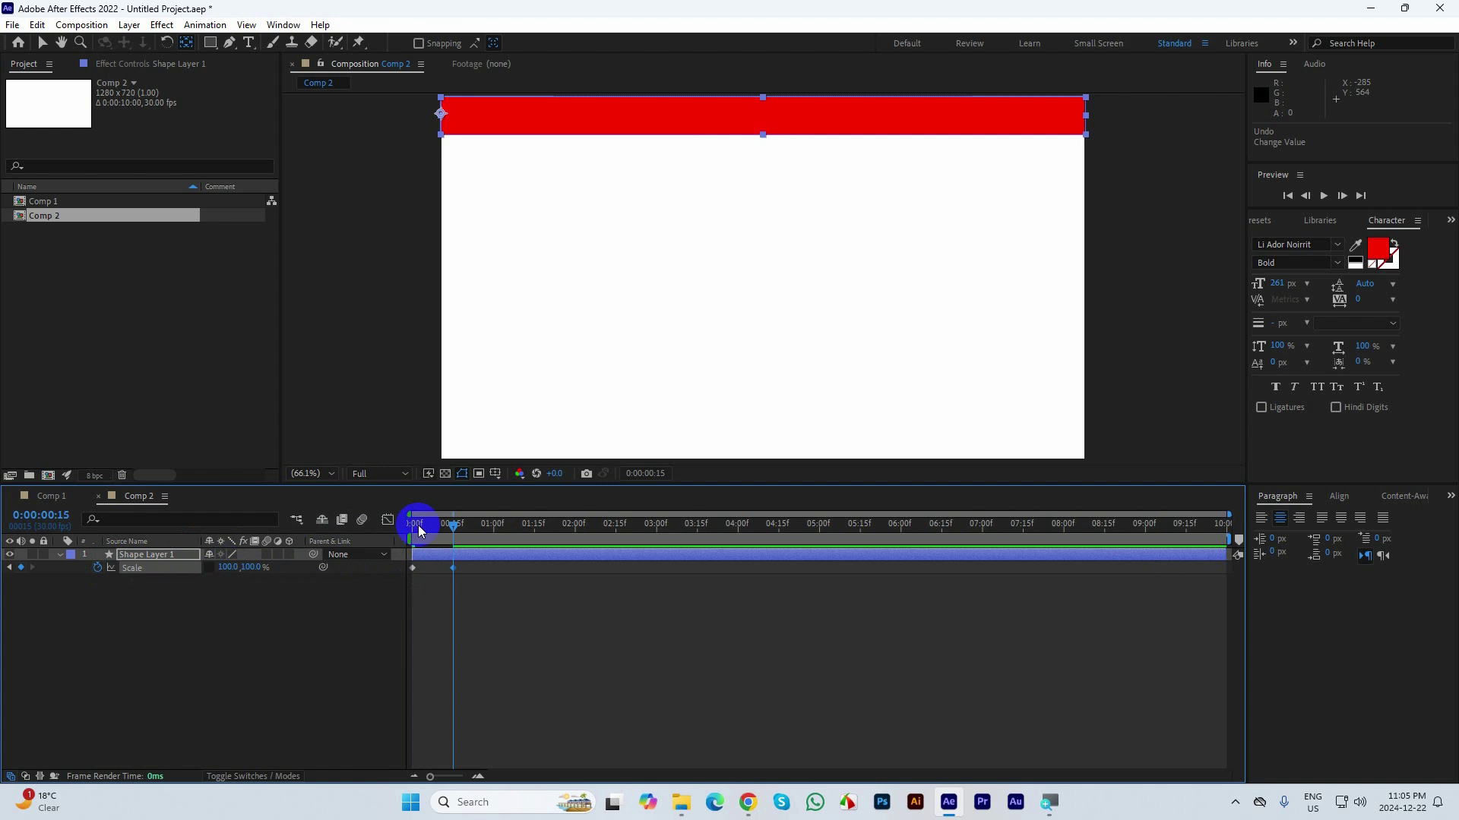
# - Play the bar's horizontal wipe twice from 0:00:00:00 to check its growth from the left edge
pyautogui.moveTo(466, 524); pyautogui.dragTo(315, 528)
pyautogui.press('space')
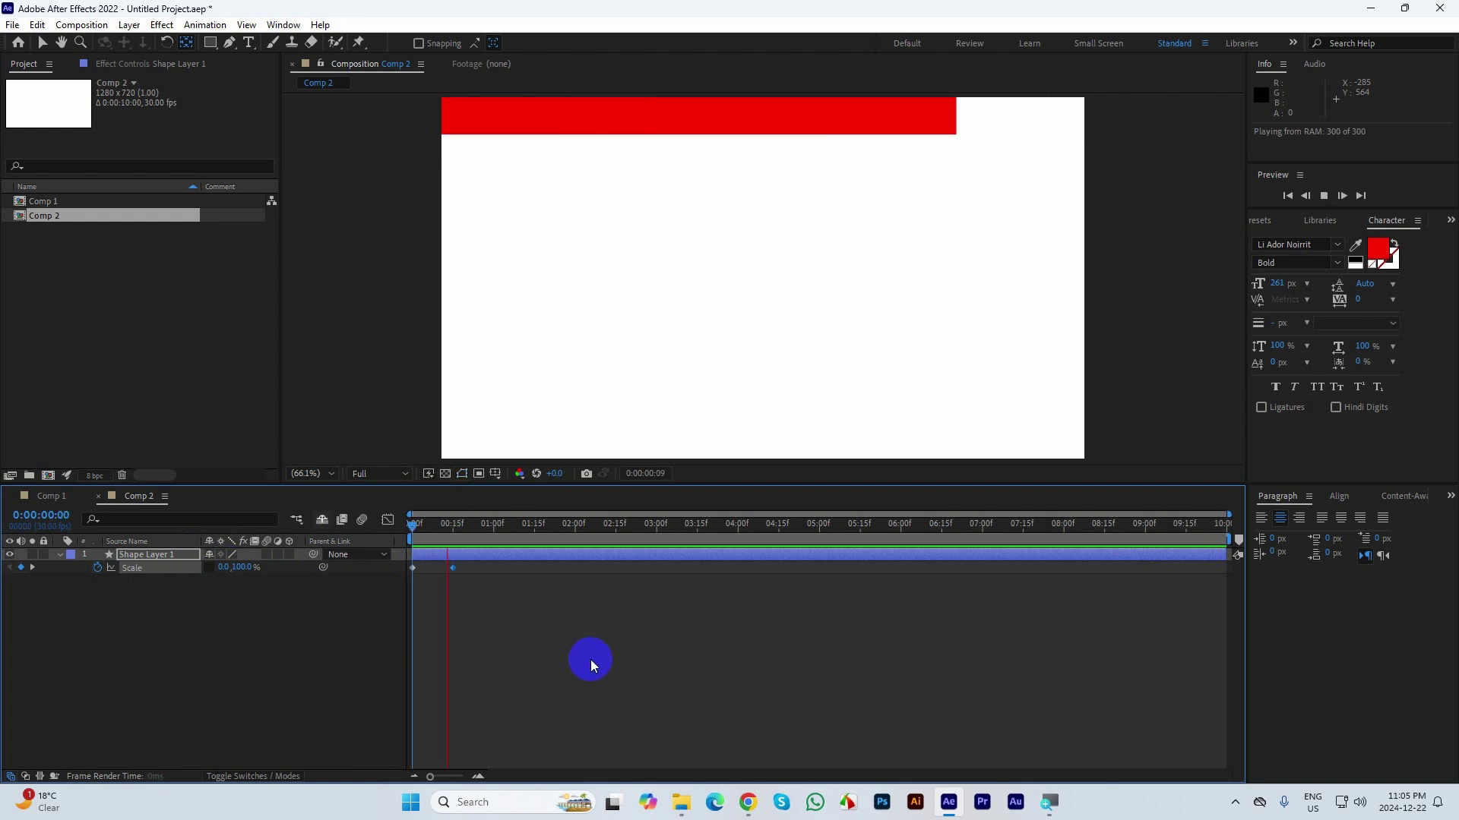
pyautogui.press('space')
pyautogui.moveTo(514, 526); pyautogui.dragTo(339, 528)
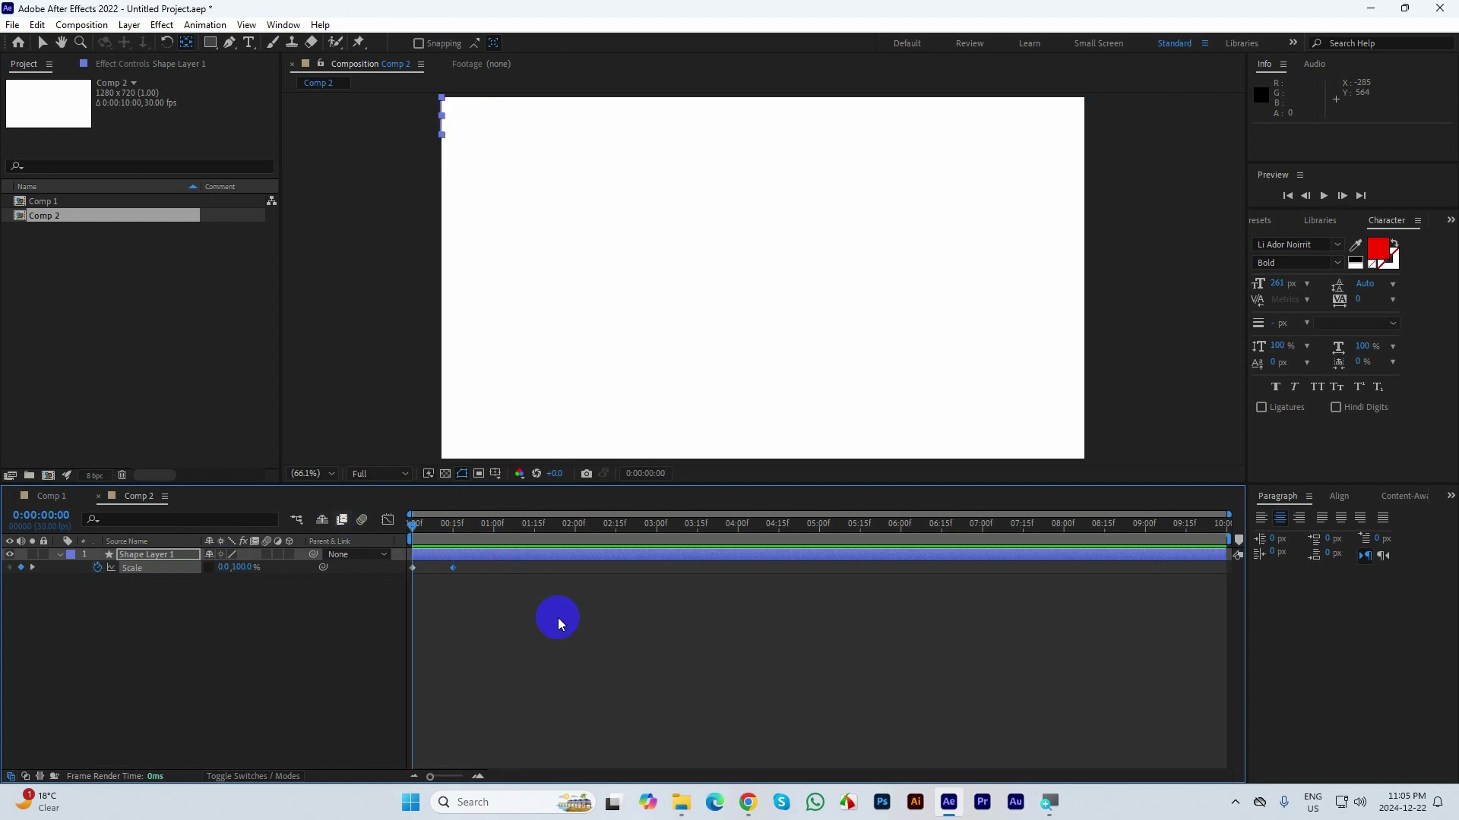
pyautogui.press('space')
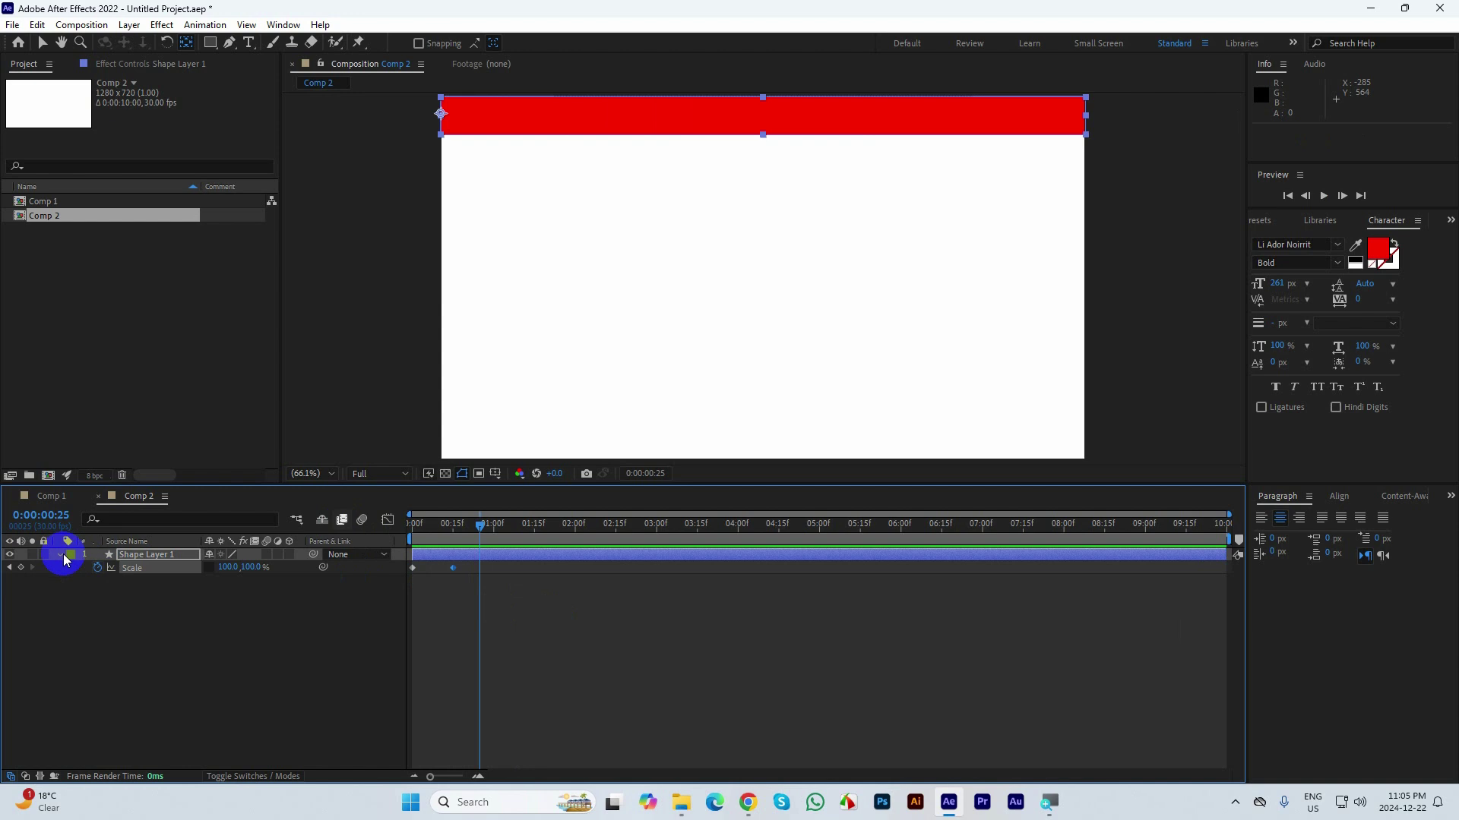
# - Duplicate Shape Layer 1, place the copy directly below the first bar, and shift its layer to start at 0:00:00:03
pyautogui.click(60, 557)
pyautogui.click(43, 42)
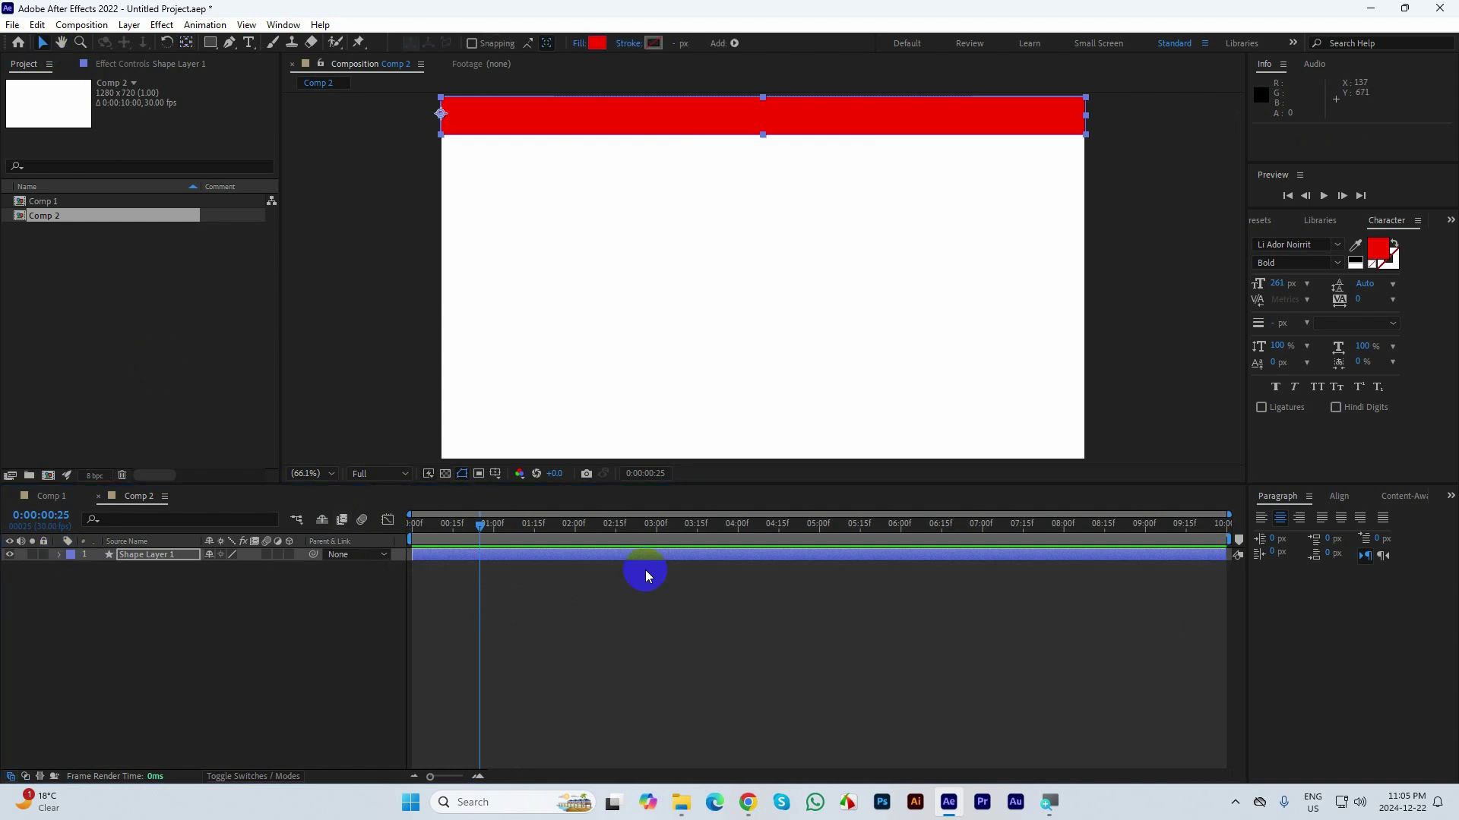
pyautogui.click(547, 555)
pyautogui.hotkey('ctrl', 'd')
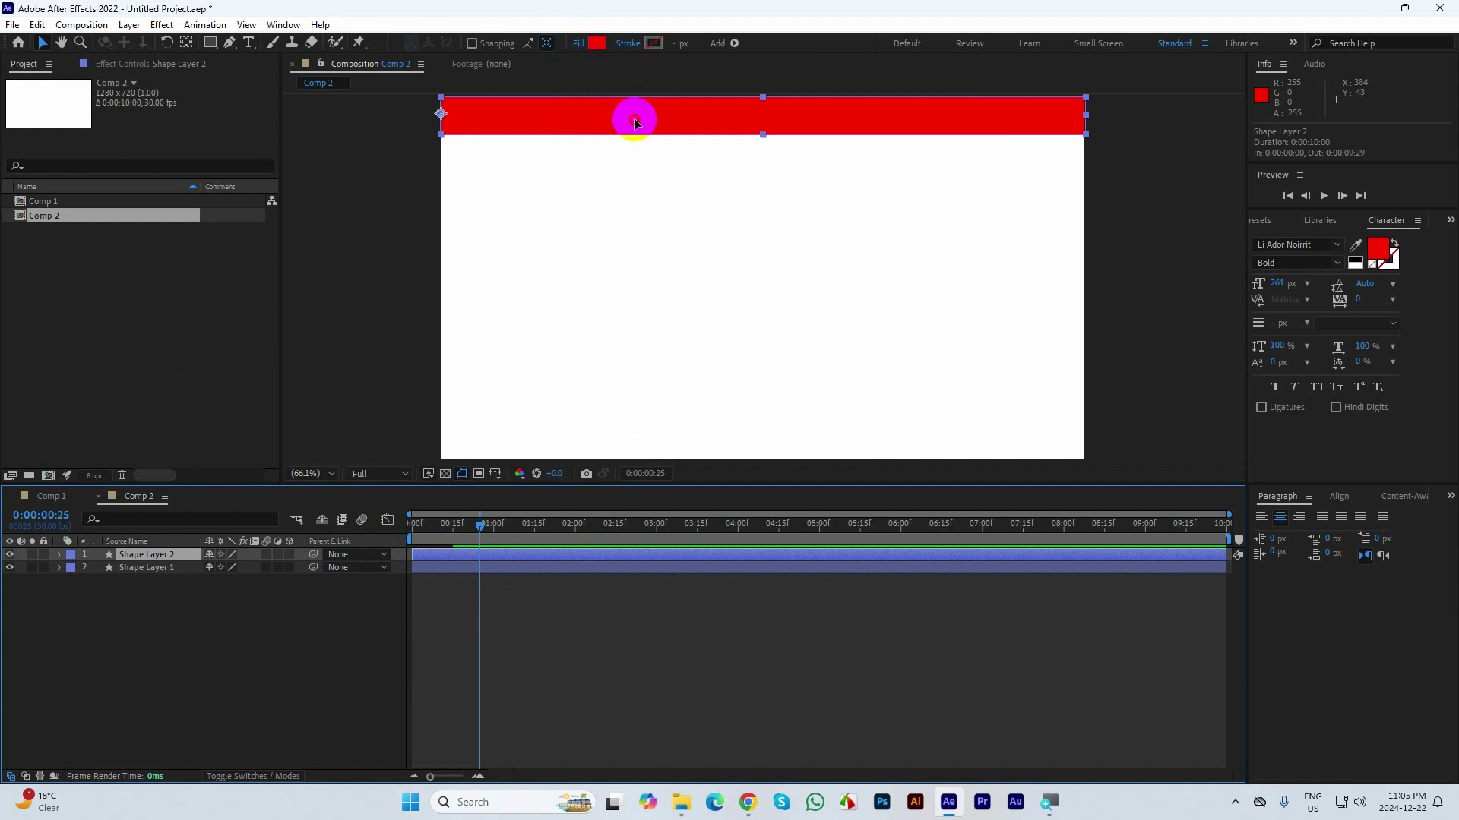
pyautogui.moveTo(635, 123); pyautogui.dragTo(633, 160)
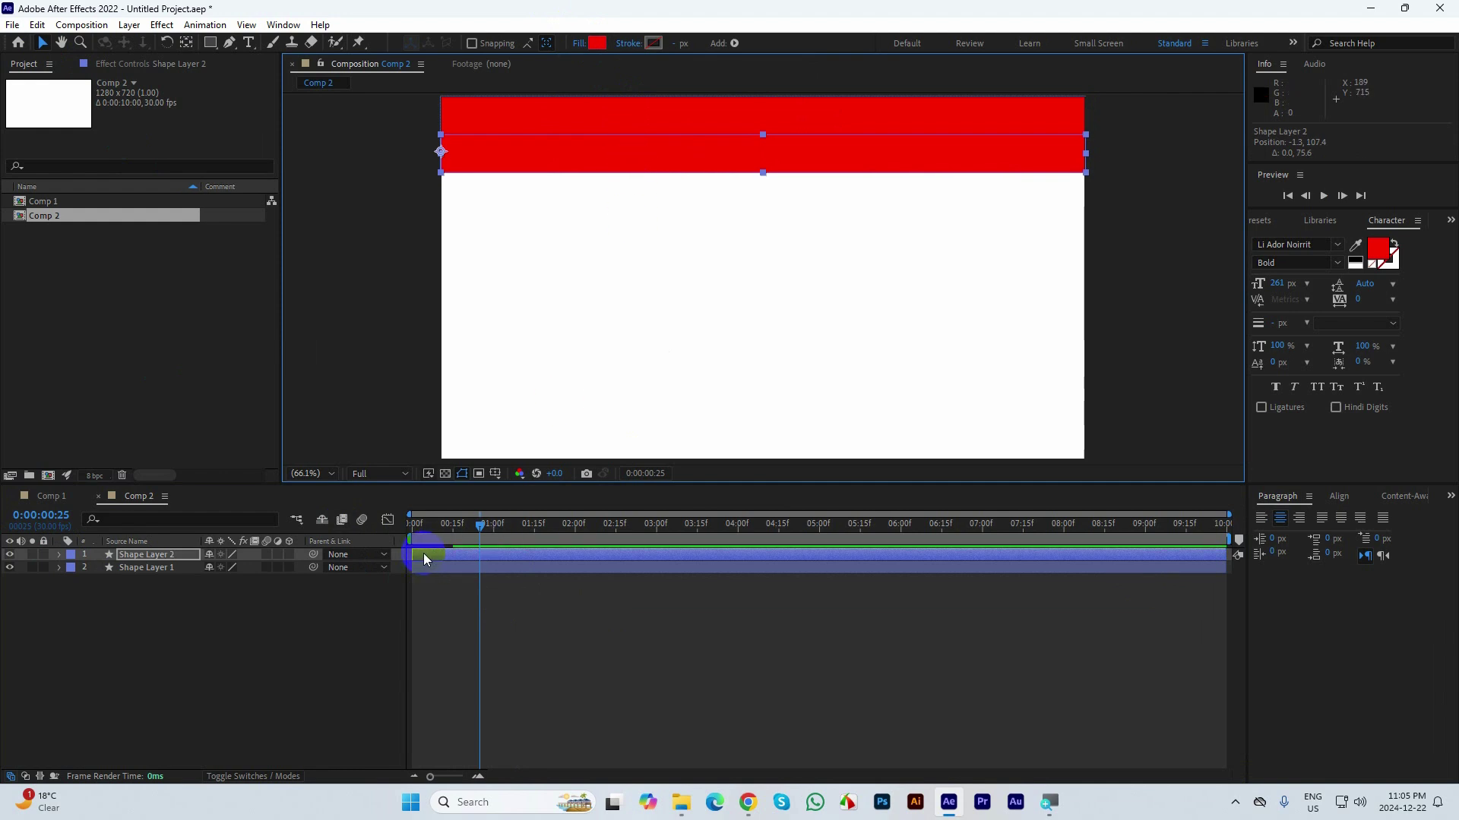
pyautogui.moveTo(424, 560); pyautogui.dragTo(433, 560)
# - Duplicate Shape Layer 2, place the copy directly below the second bar, and shift its layer to start at 0:00:00:07
pyautogui.hotkey('ctrl', 'd')
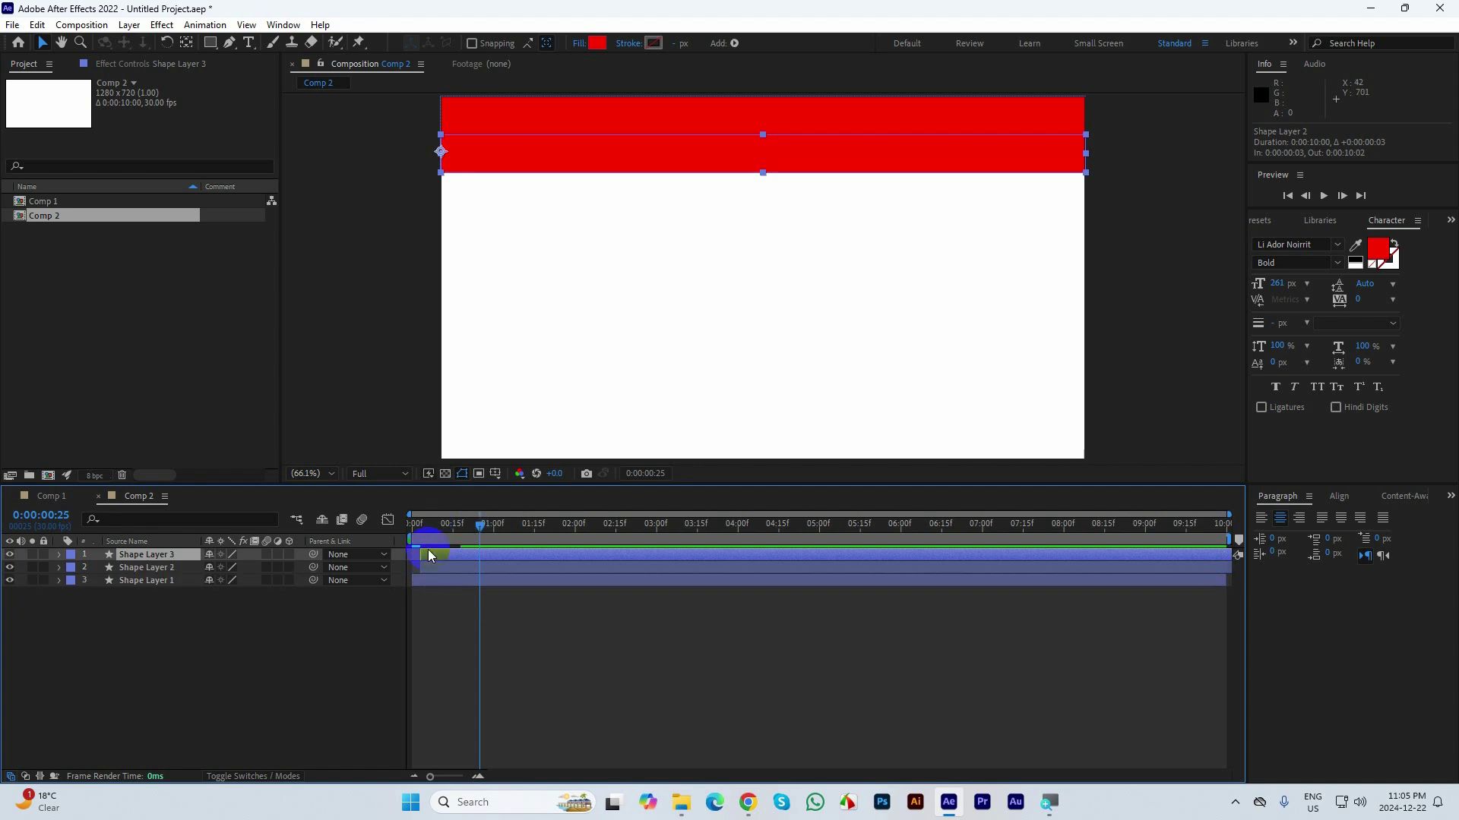
pyautogui.moveTo(432, 554); pyautogui.dragTo(439, 551)
pyautogui.moveTo(636, 143); pyautogui.dragTo(637, 185)
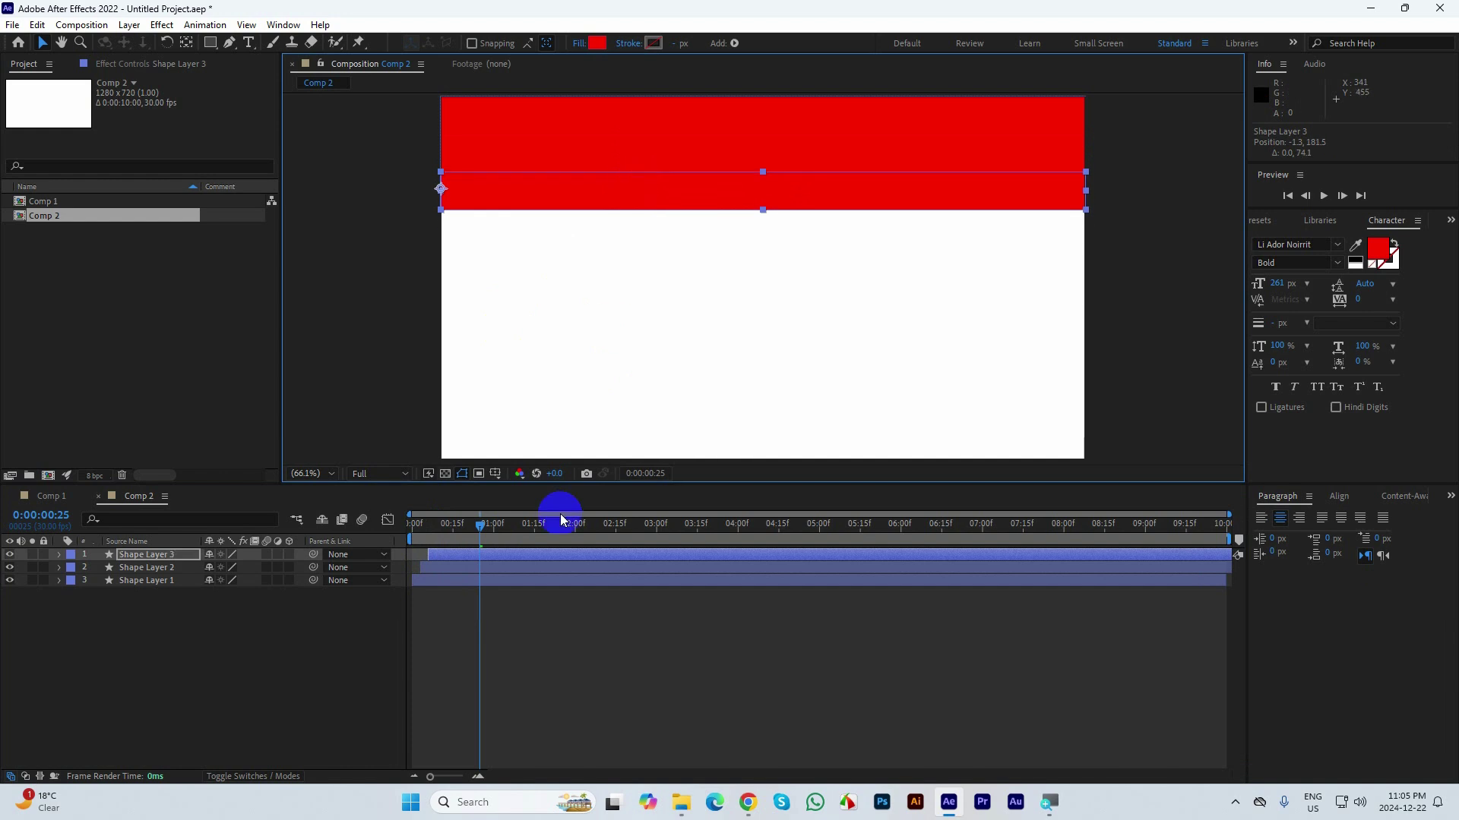
pyautogui.click(563, 603)
pyautogui.click(450, 552)
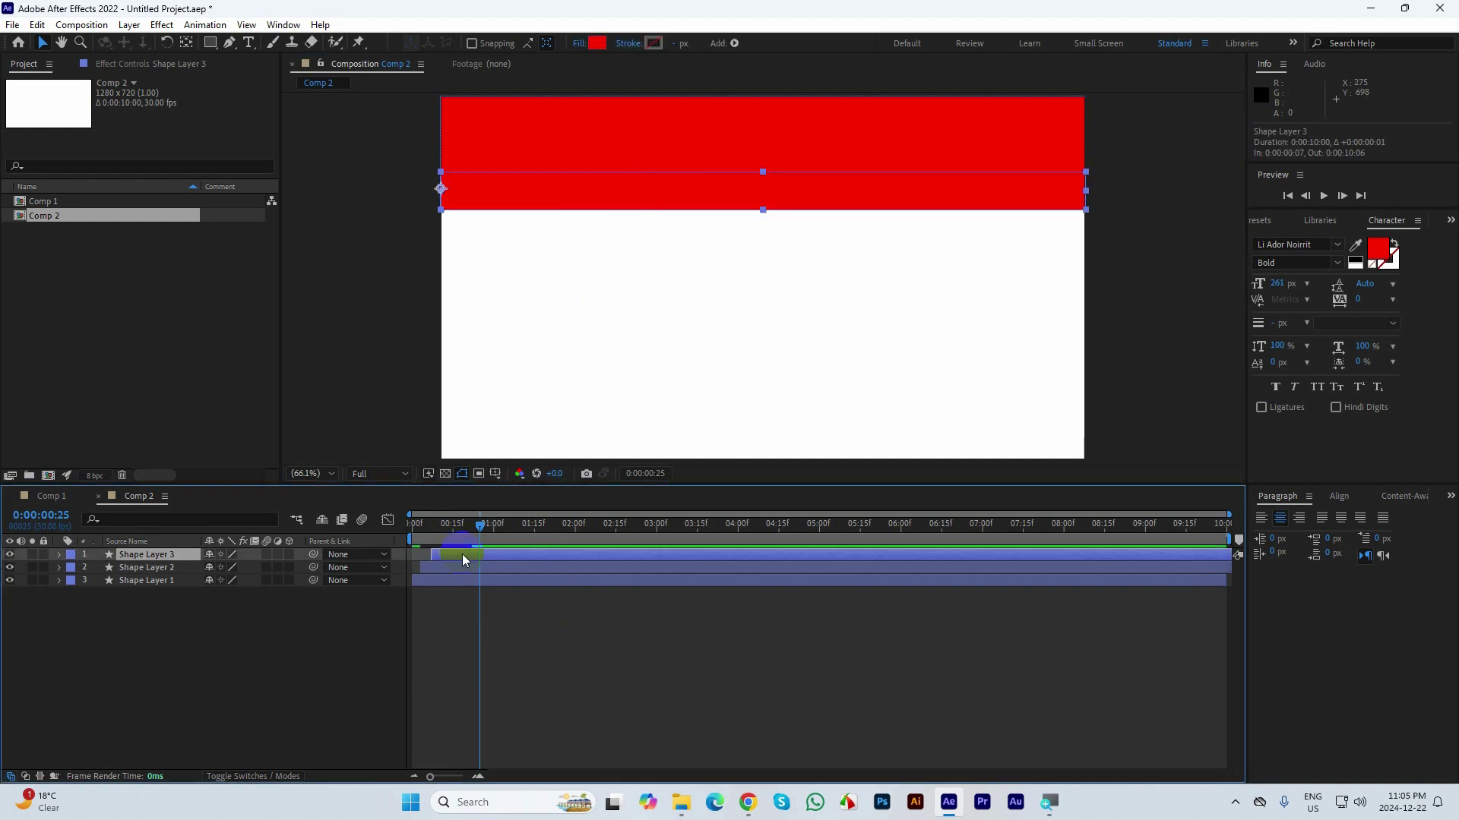
# - Add two more bar copies, each directly beneath the previous bar and with its layer starting about four frames later
pyautogui.hotkey('ctrl', 'd')
pyautogui.moveTo(589, 251); pyautogui.dragTo(587, 231)
pyautogui.click(496, 561)
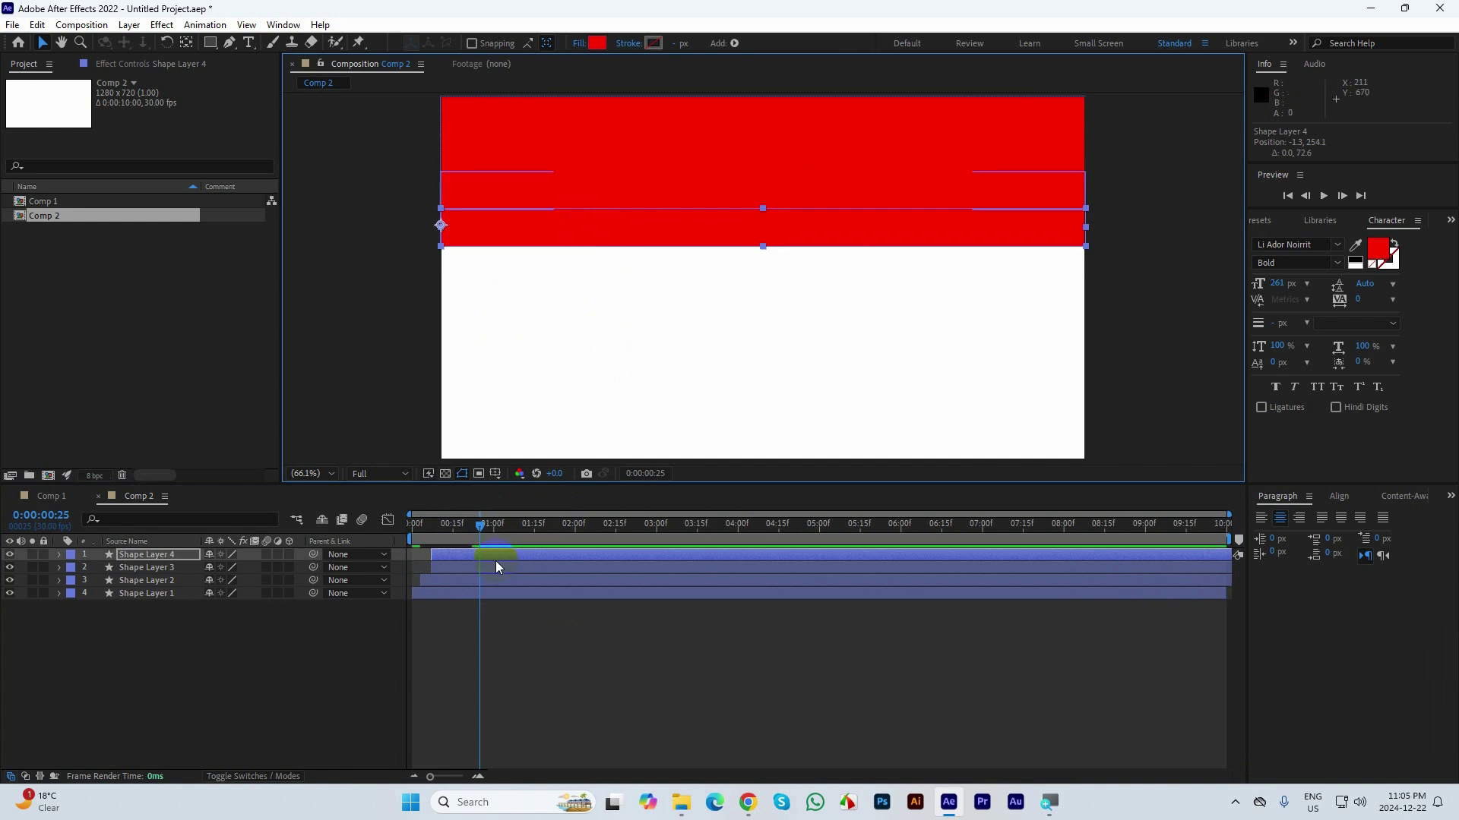
pyautogui.moveTo(468, 553); pyautogui.dragTo(462, 553)
pyautogui.hotkey('ctrl', 'd')
pyautogui.moveTo(603, 231); pyautogui.dragTo(602, 266)
pyautogui.moveTo(471, 526); pyautogui.dragTo(498, 555)
pyautogui.click(479, 554)
# - Add five more bar copies down to the frame's lower edge, with Shape Layers 6 to 10 staggered about four frames apart
pyautogui.hotkey('ctrl', 'd')
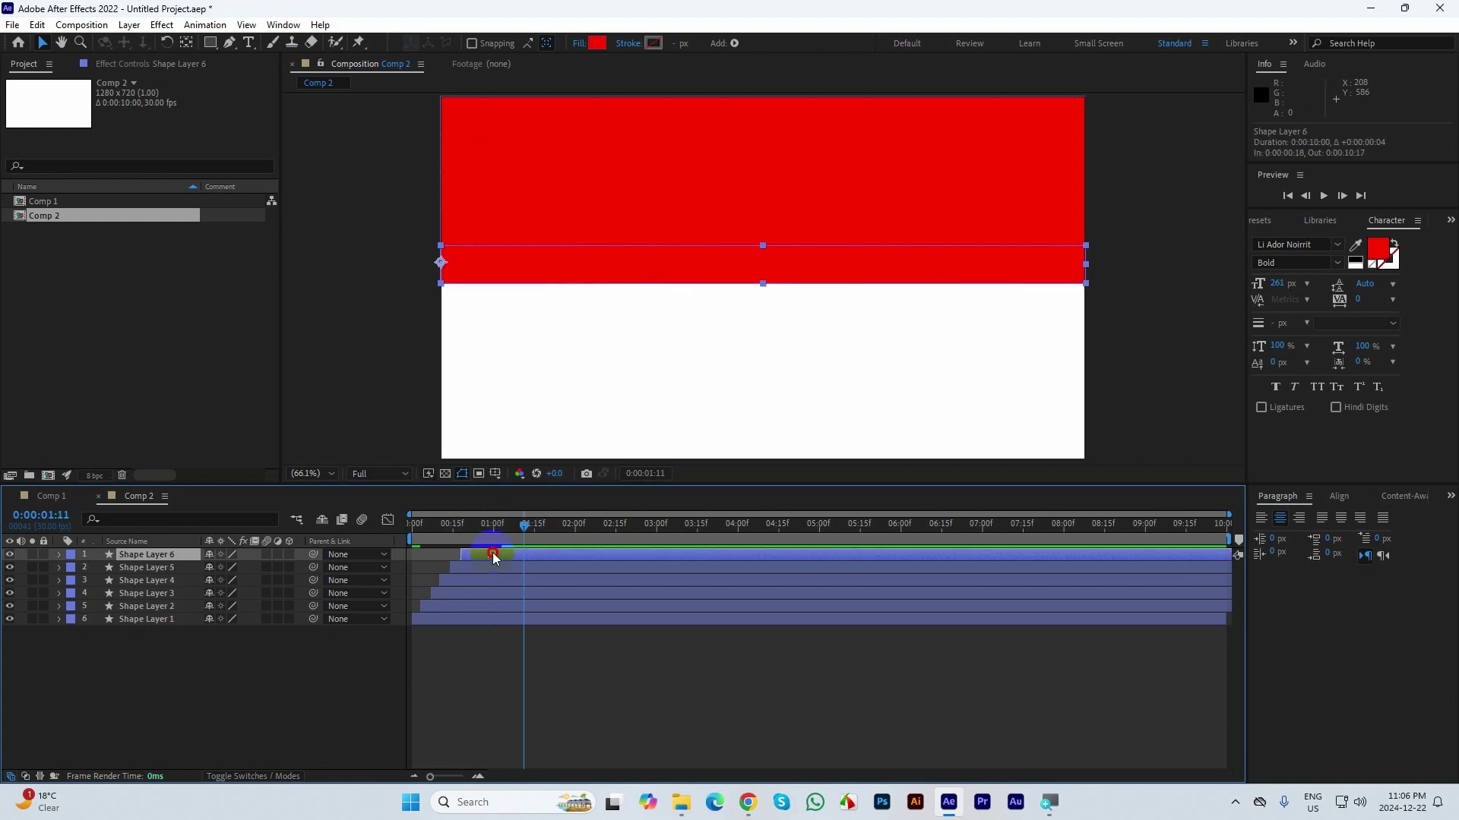
pyautogui.moveTo(600, 268); pyautogui.dragTo(599, 446)
pyautogui.hotkey('ctrl', 'd')
pyautogui.hotkey('ctrl', 'd')
pyautogui.hotkey('ctrl', 'd')
pyautogui.hotkey('ctrl', 'd')
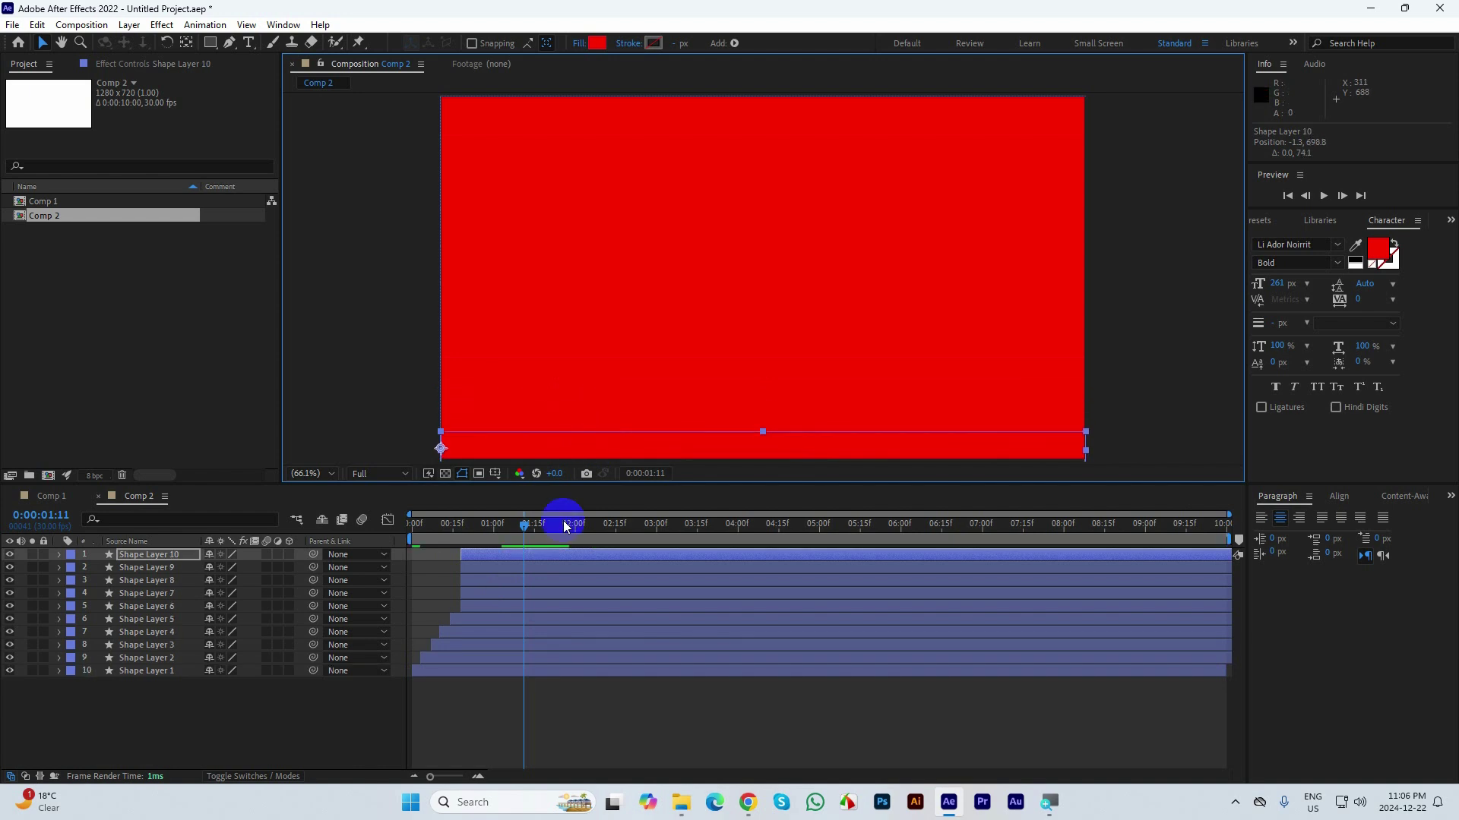
pyautogui.click(483, 593)
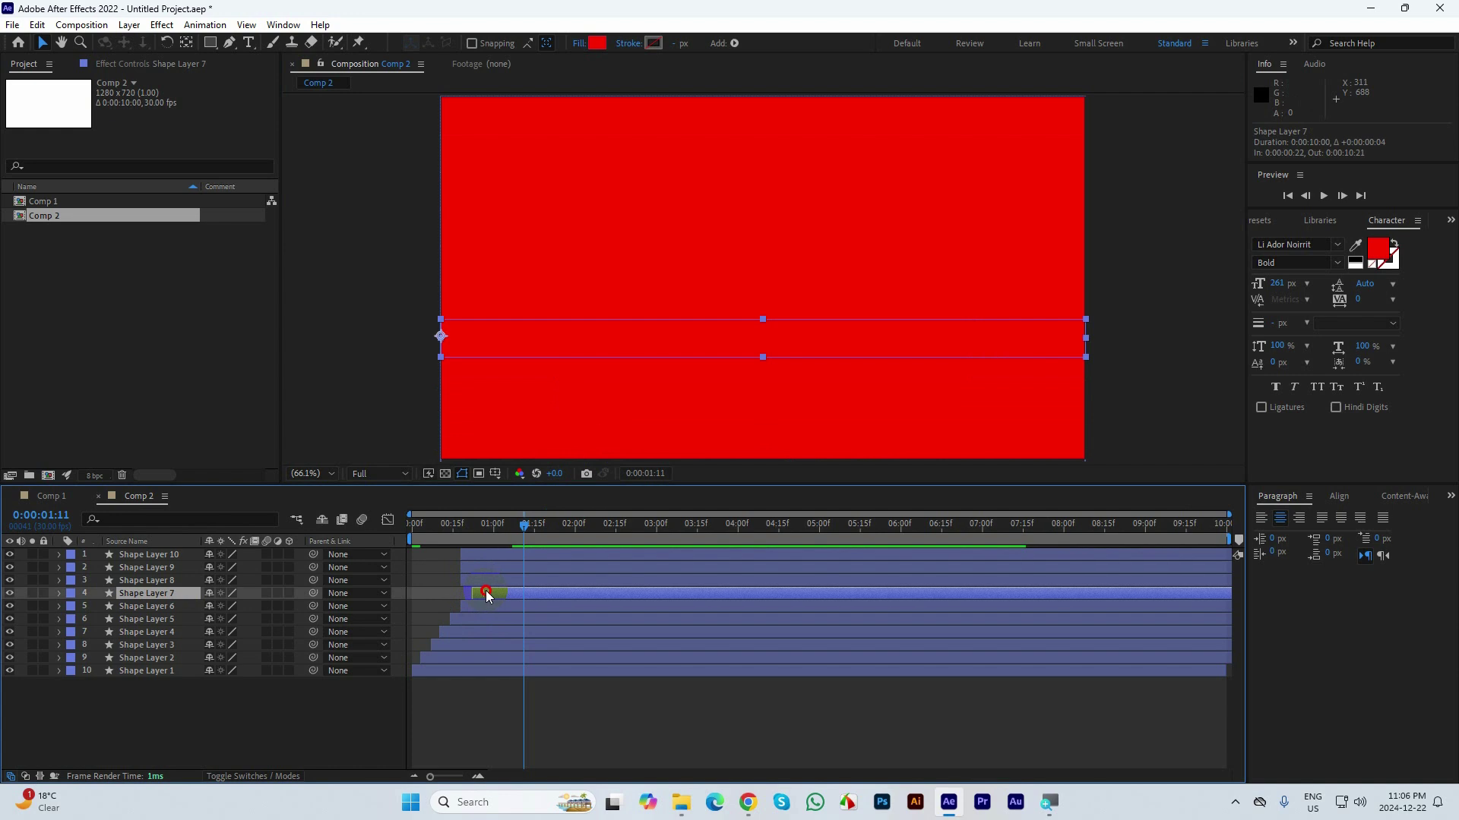
pyautogui.moveTo(473, 579); pyautogui.dragTo(299, 538)
# - Play the staggered bar wipe several times from 0:00:00:00 to check how the red bars fill the frame
pyautogui.press('space')
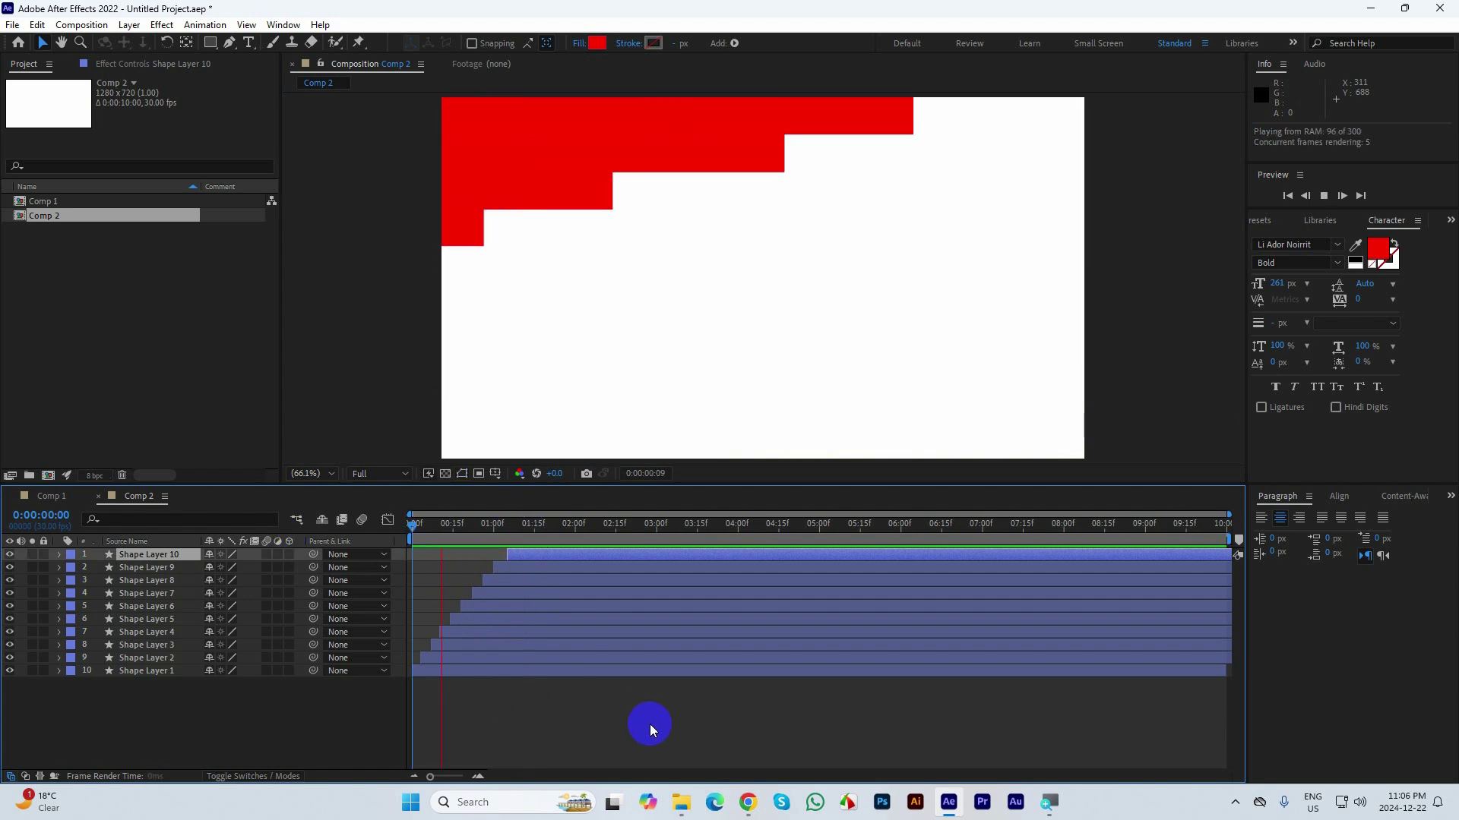
pyautogui.moveTo(581, 526); pyautogui.dragTo(324, 521)
pyautogui.press('space')
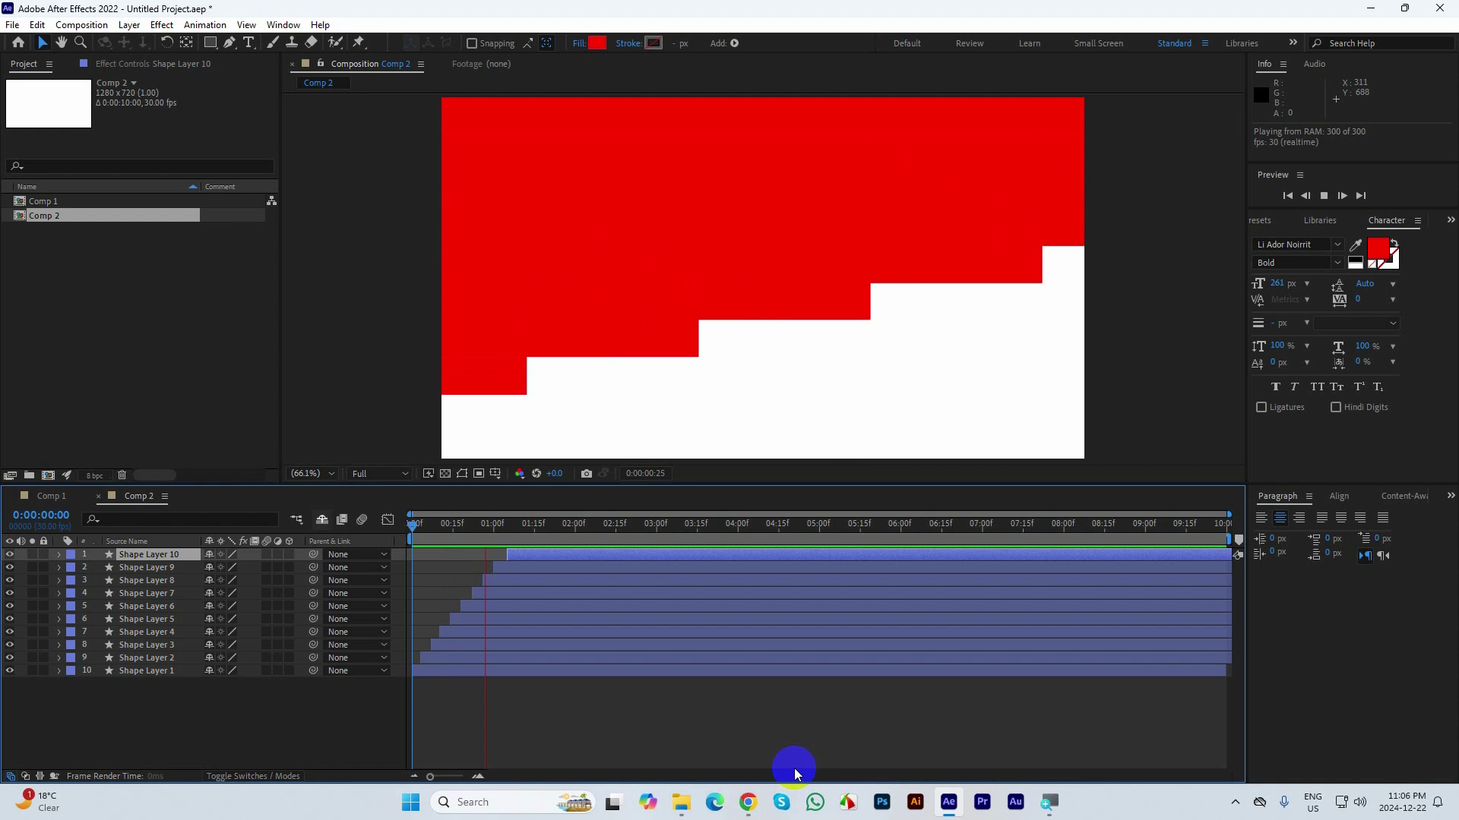
pyautogui.click(571, 523)
pyautogui.moveTo(572, 523); pyautogui.dragTo(318, 523)
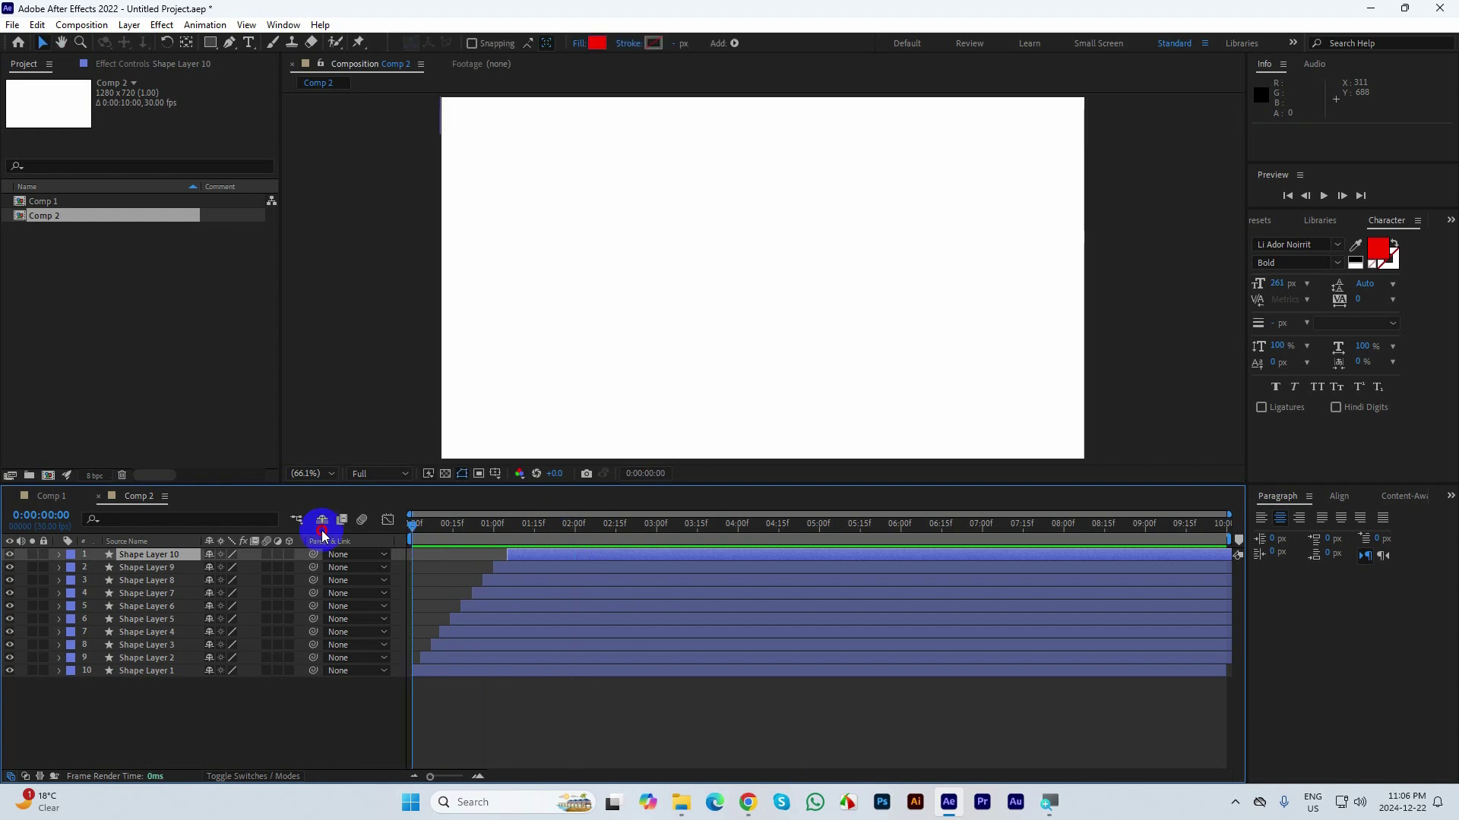
pyautogui.press('space')
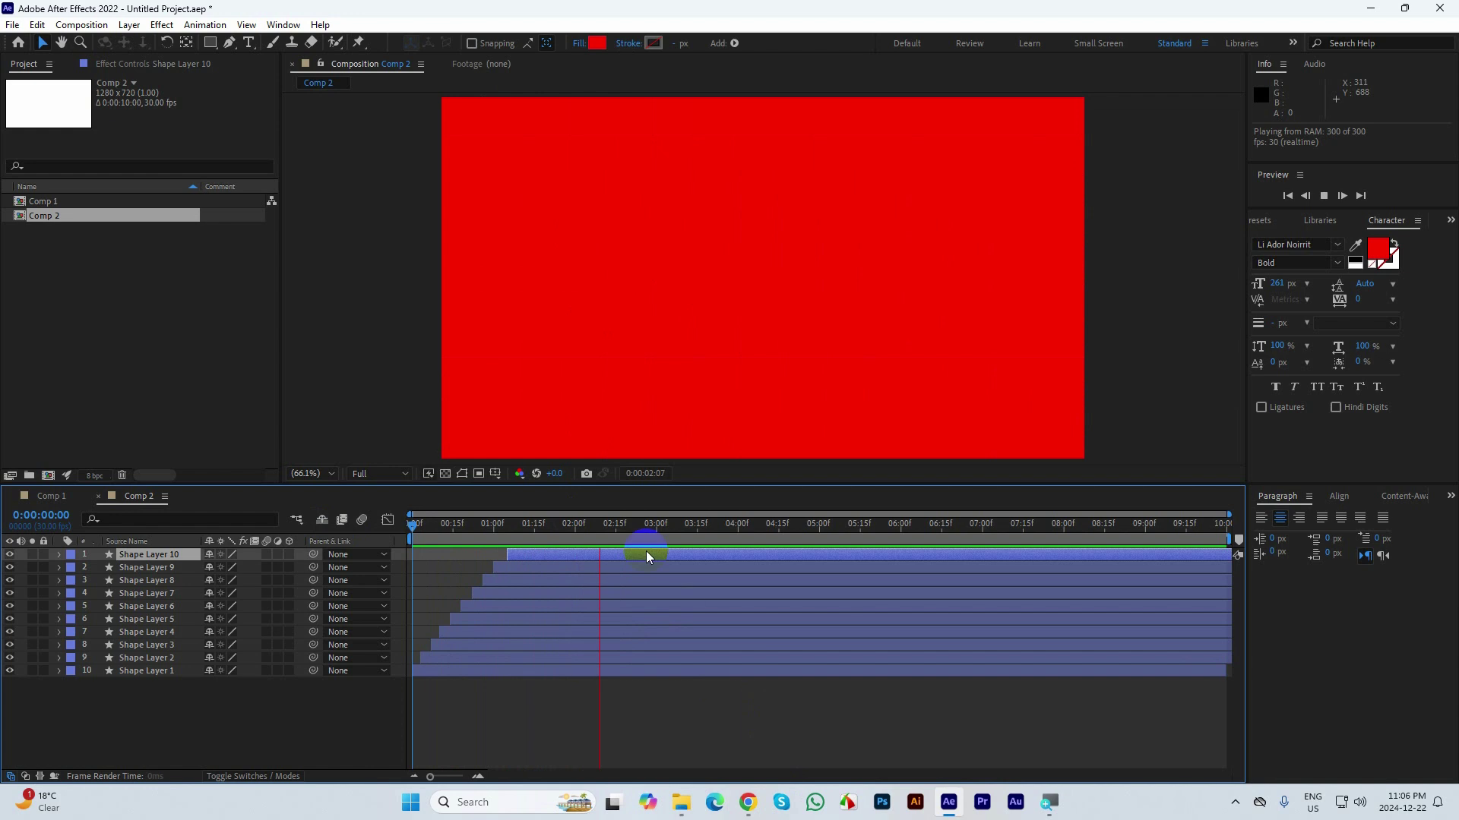
pyautogui.click(596, 523)
pyautogui.moveTo(596, 523); pyautogui.dragTo(365, 527)
pyautogui.press('space')
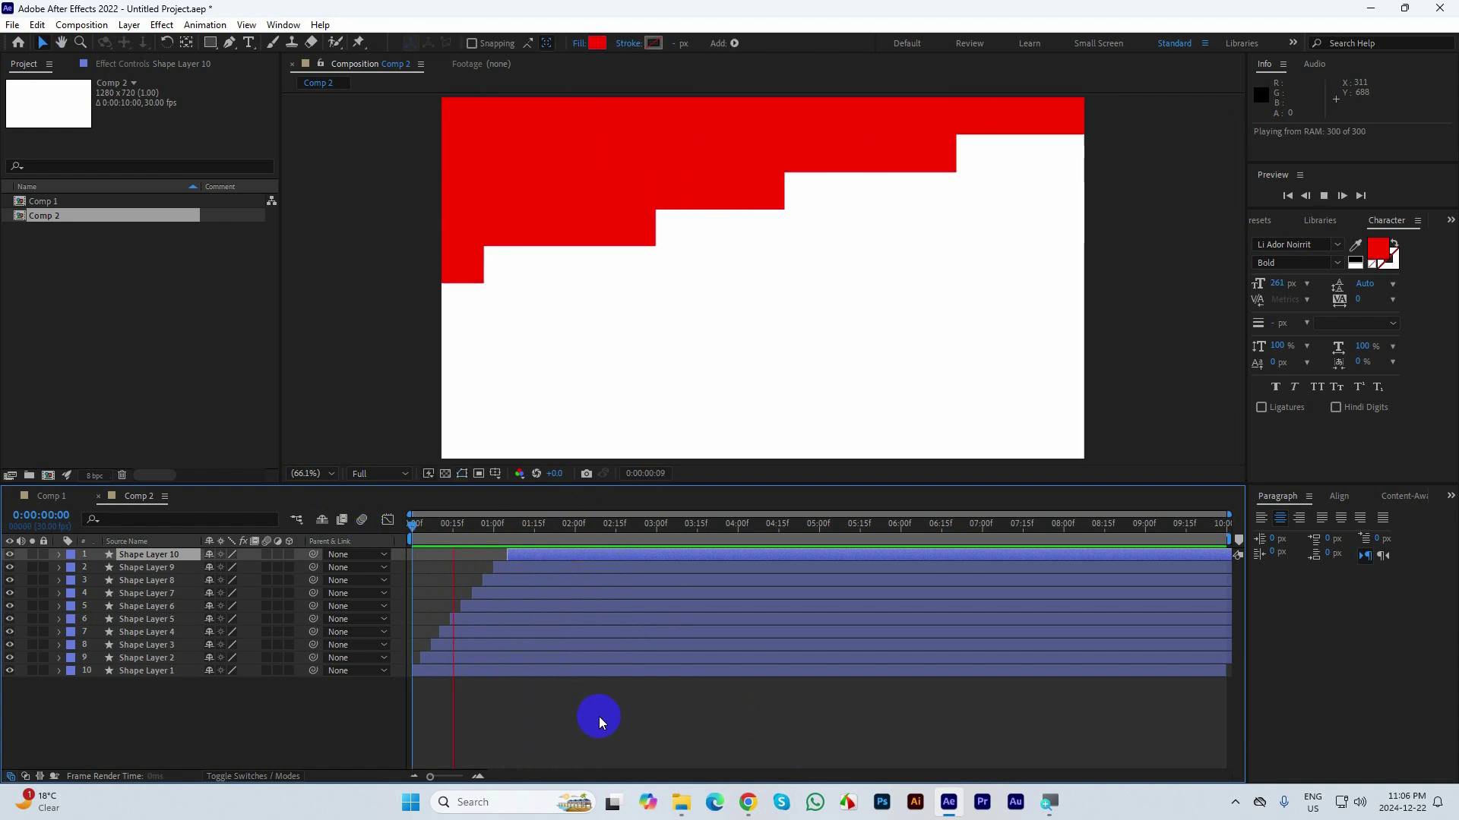
pyautogui.press('space')
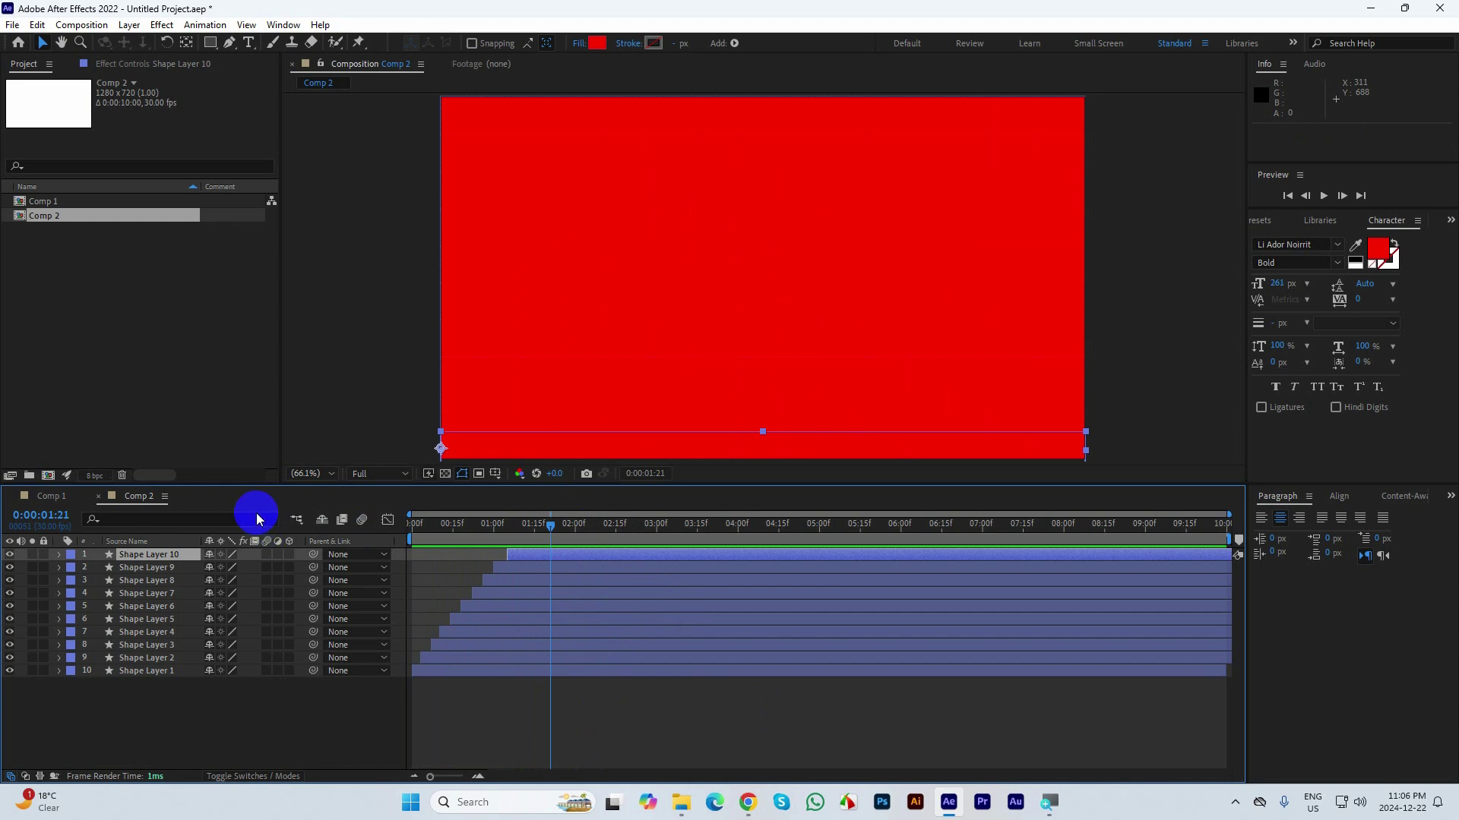
# - Create a new 1280 x 720 composition named Comp 3 at 30 fps, 10 seconds long, with a white background
pyautogui.click(48, 475)
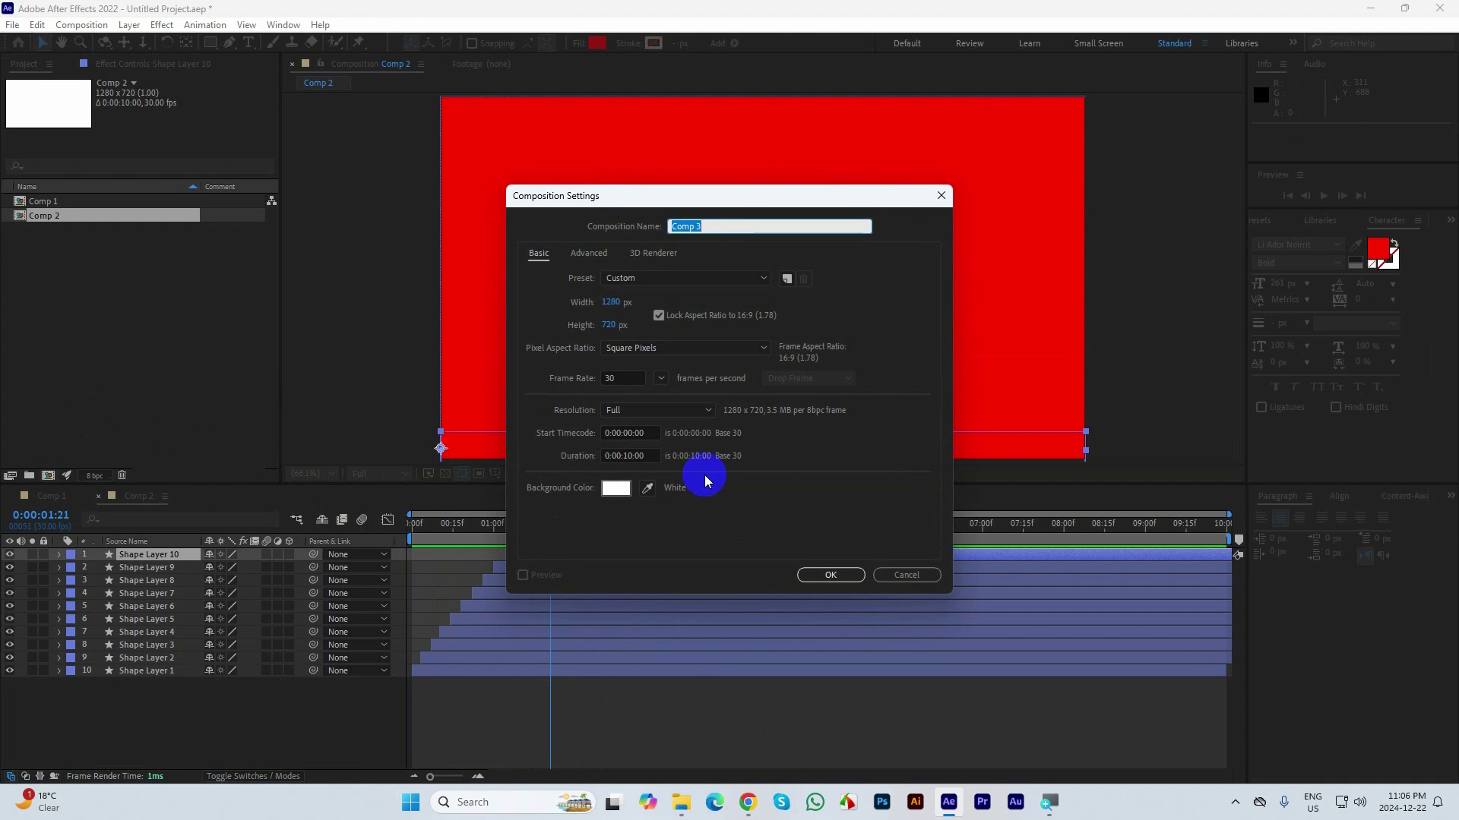
pyautogui.click(828, 572)
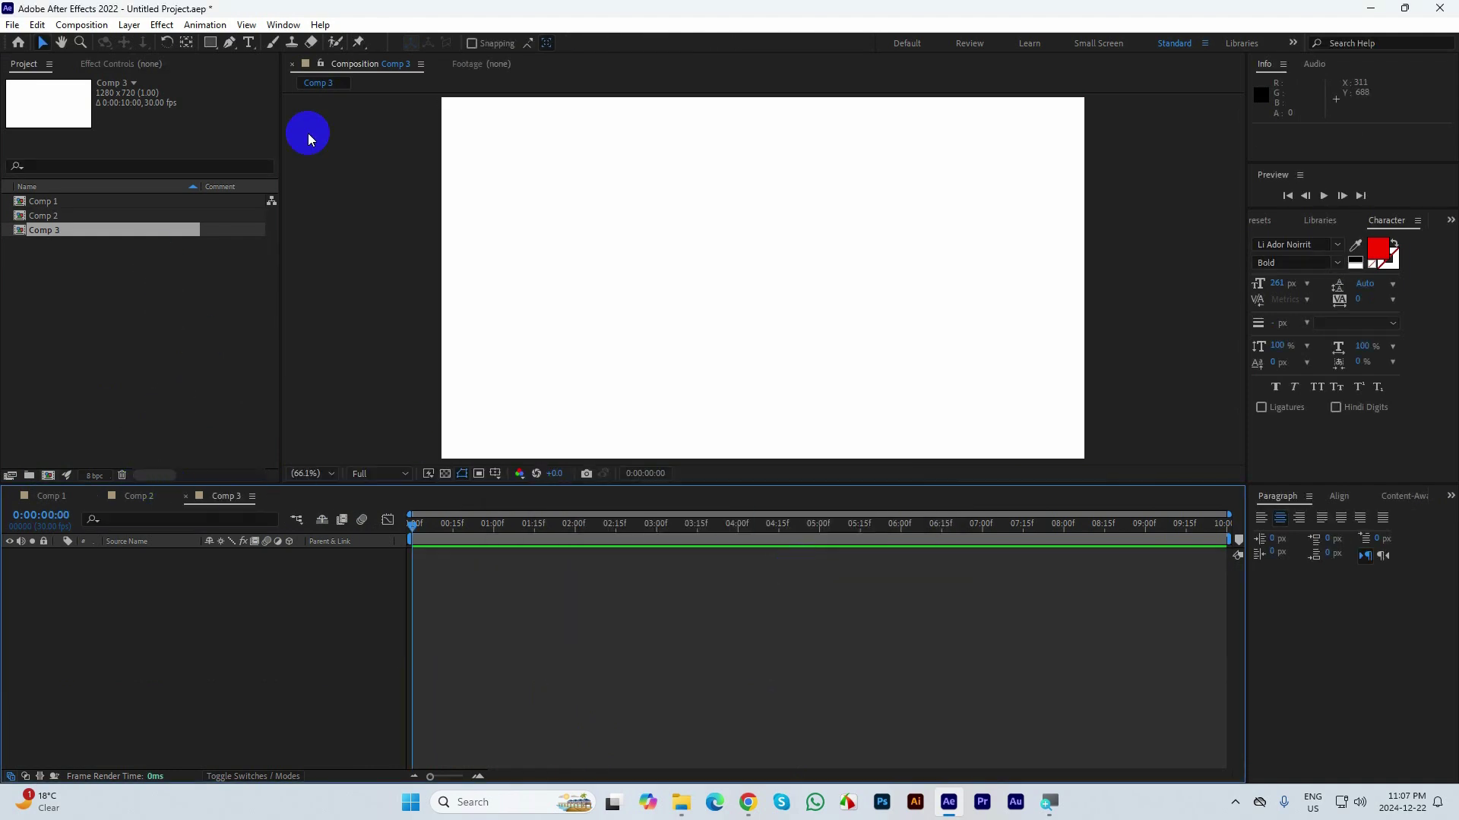
pyautogui.moveTo(74, 270); pyautogui.dragTo(9, 196)
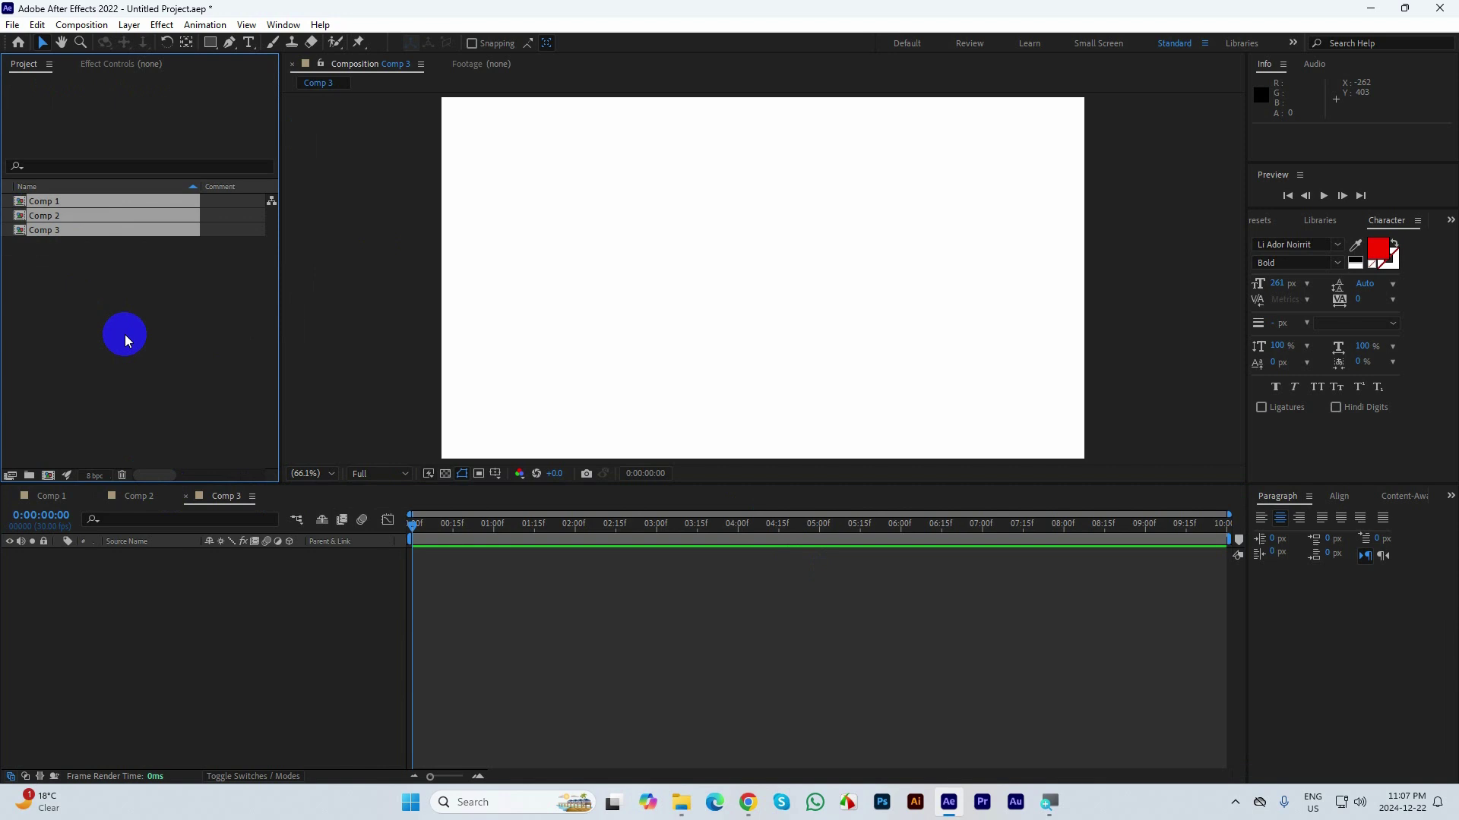
pyautogui.click(125, 335)
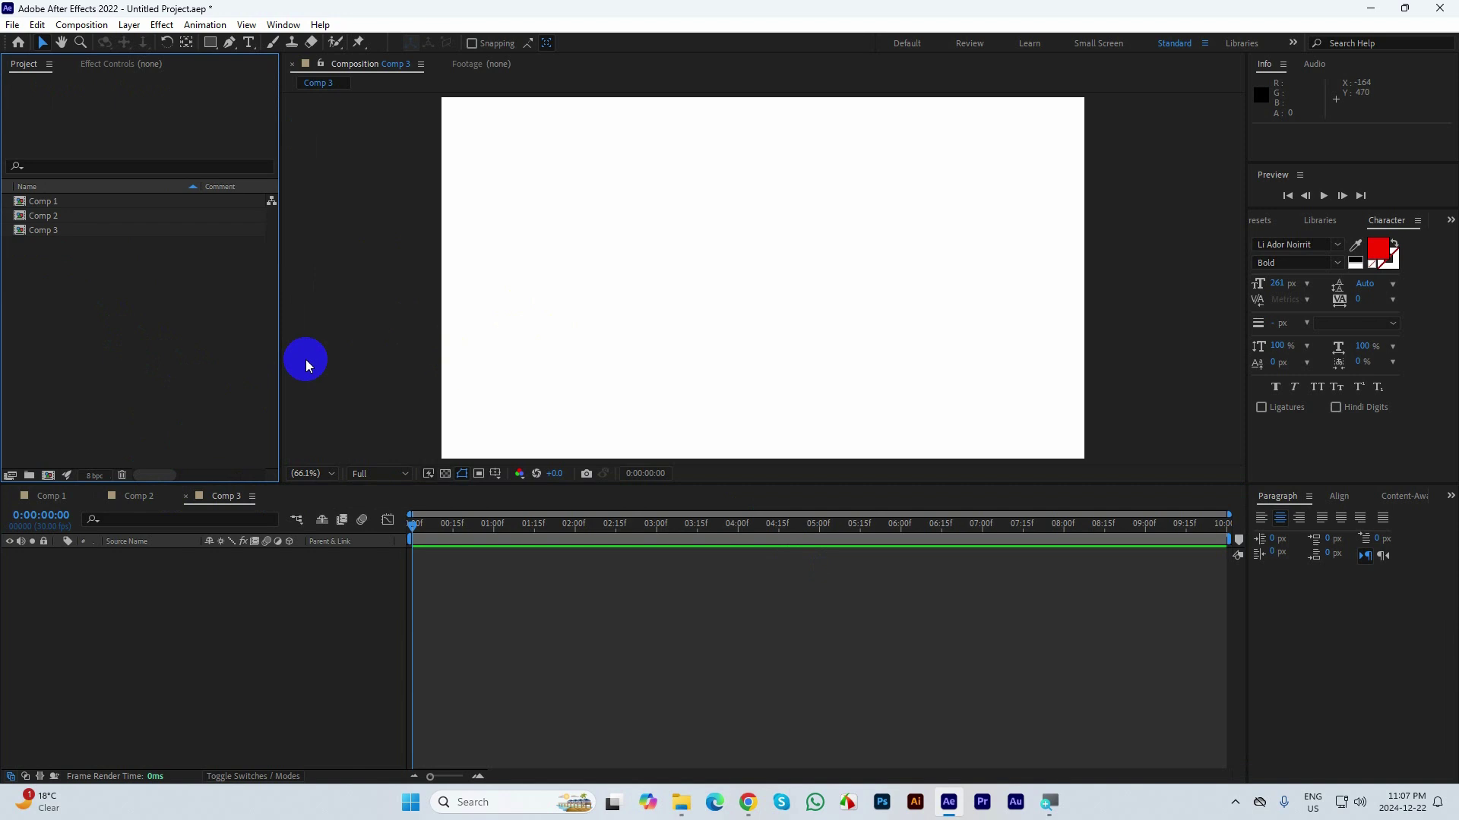
# - Draw a red rectangle about 454 px wide and 62 px high against the left edge of the lower frame area
pyautogui.click(212, 47)
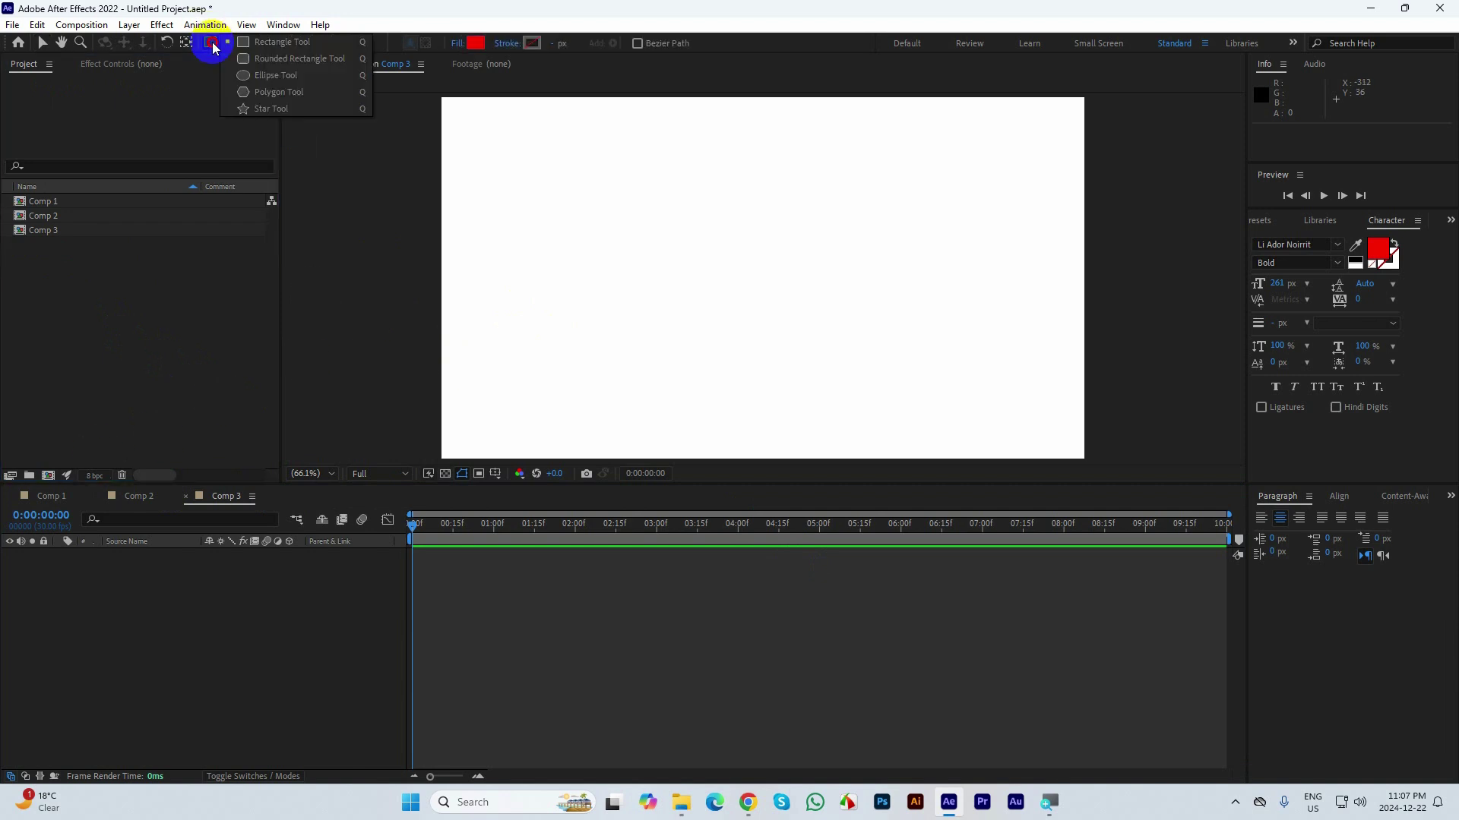
pyautogui.click(282, 47)
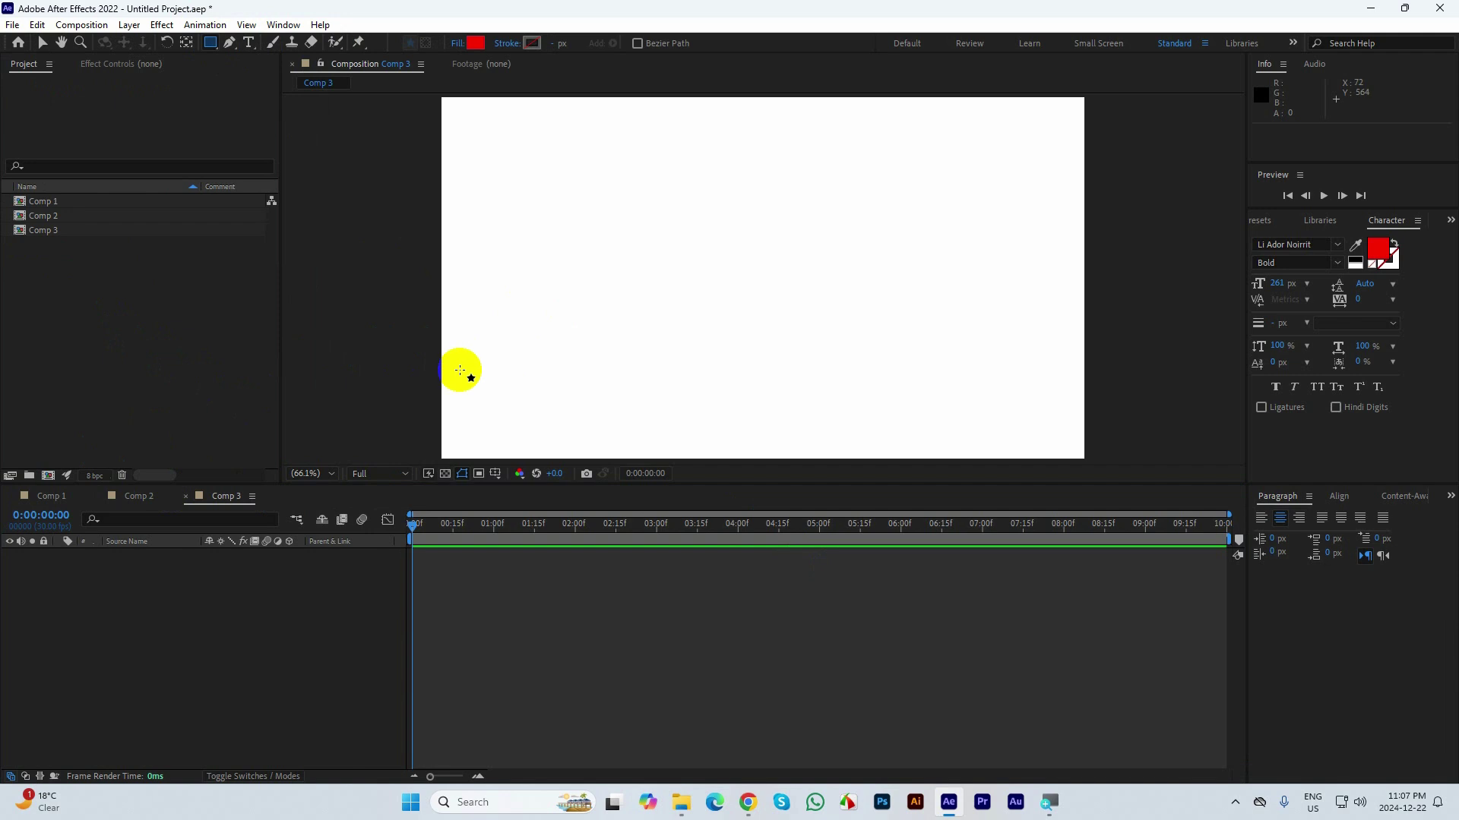
pyautogui.moveTo(442, 360); pyautogui.dragTo(669, 392)
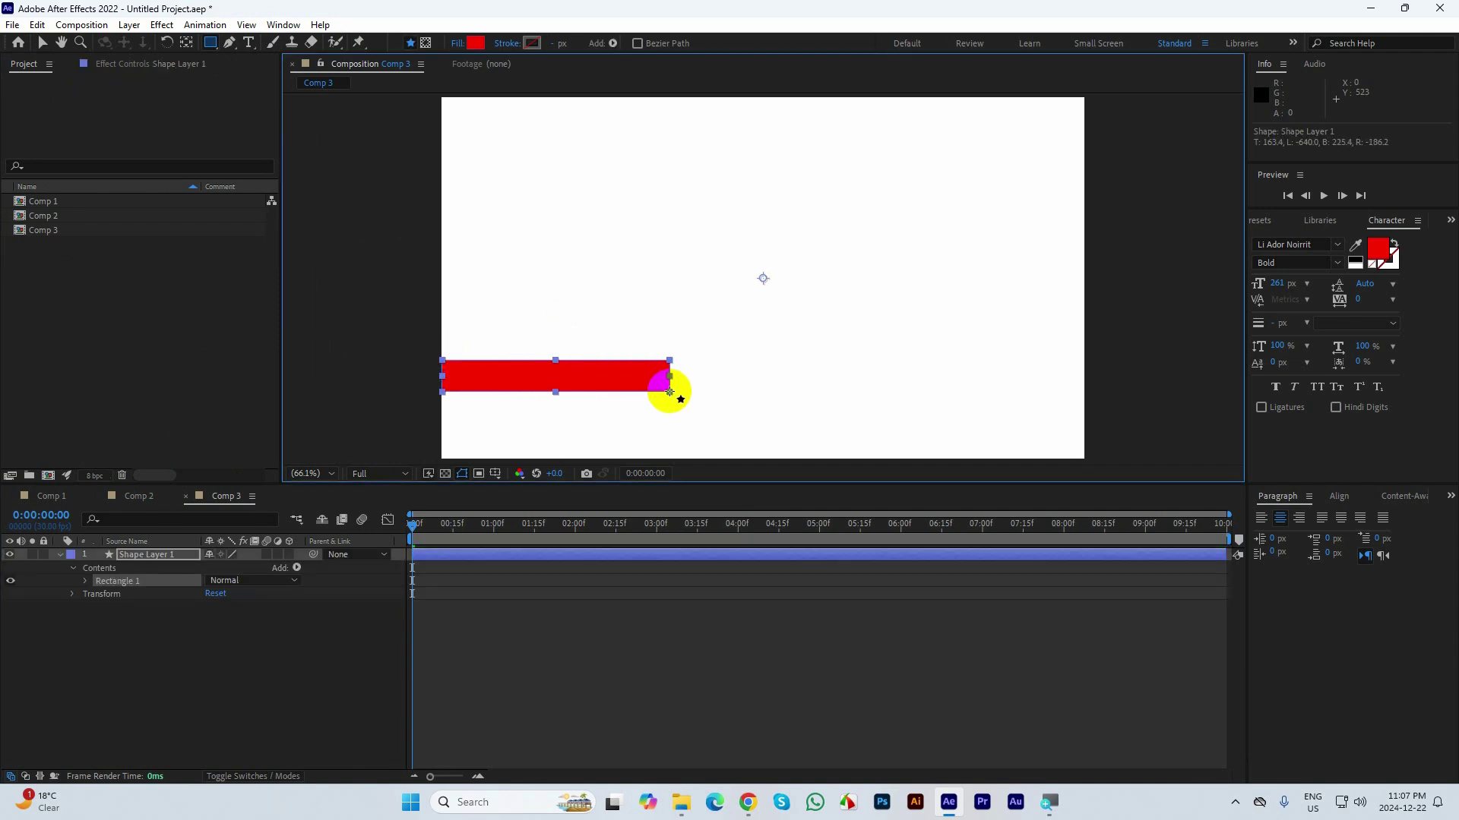
pyautogui.click(42, 42)
pyautogui.click(621, 380)
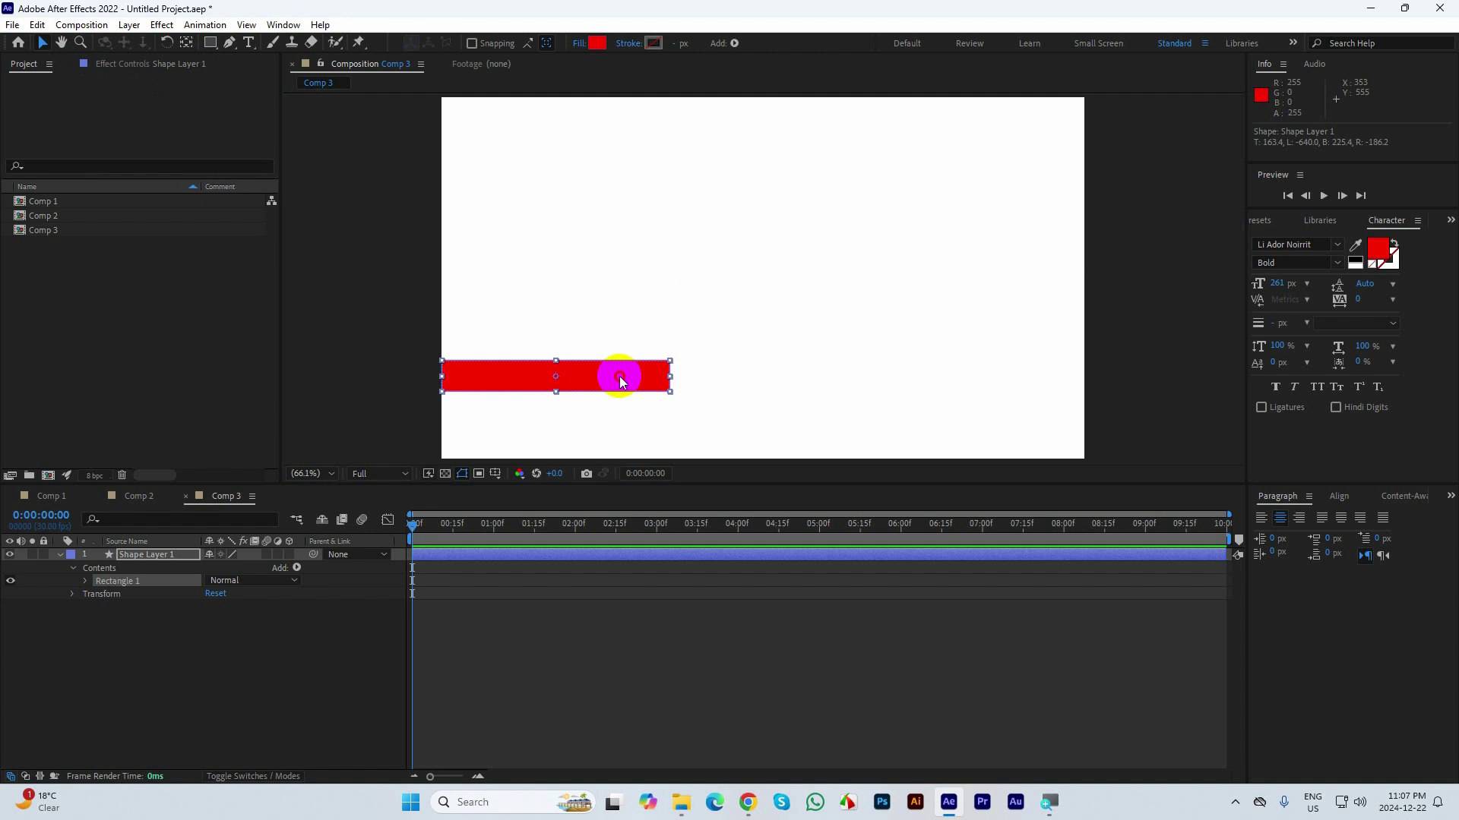
pyautogui.click(636, 372)
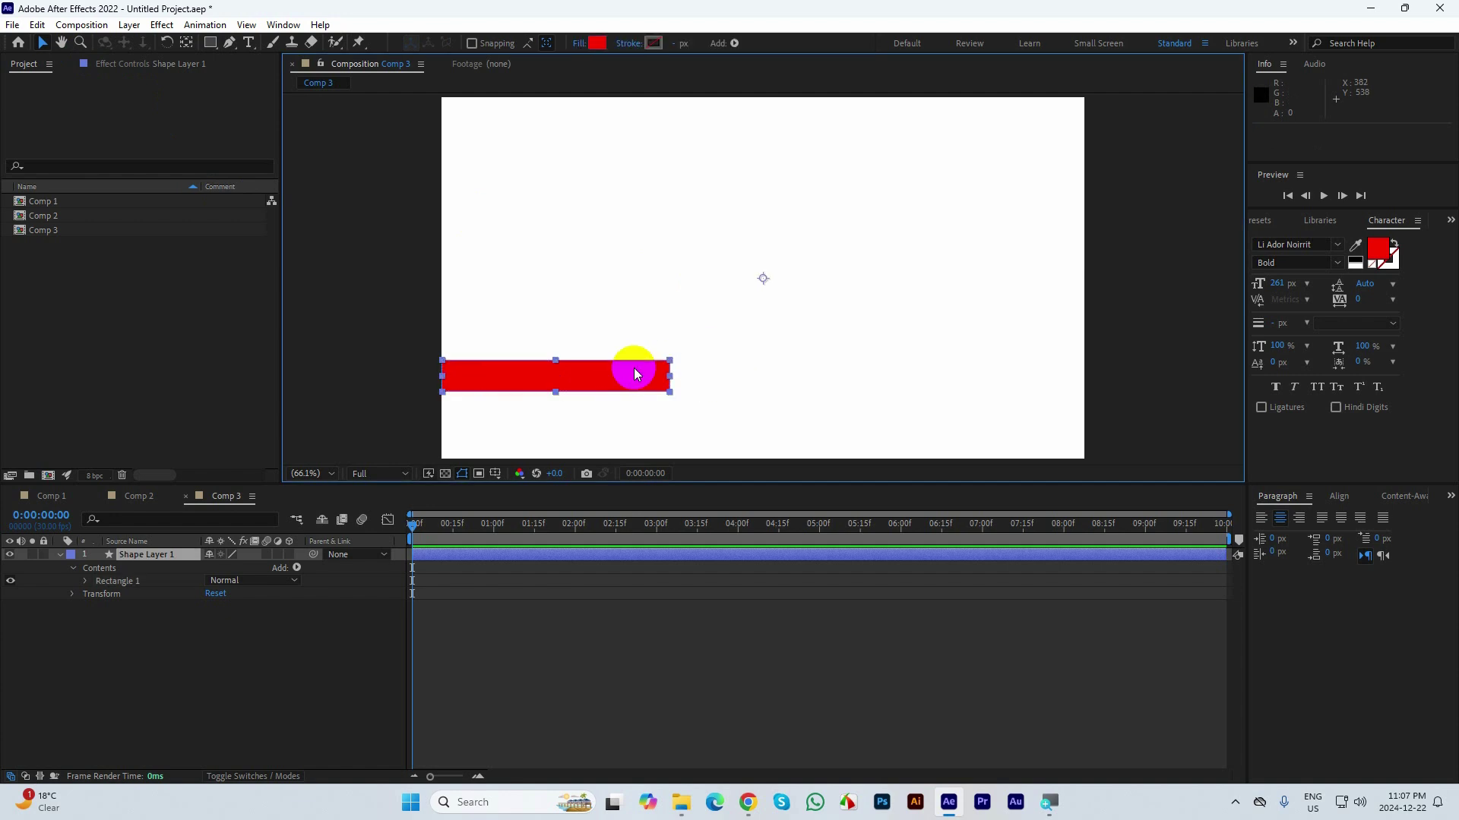
# - Center the anchor point of the red rectangle layer on its shape and deselect the layer
pyautogui.click(186, 43)
pyautogui.hotkey('ctrl', 'alt', 'Home')
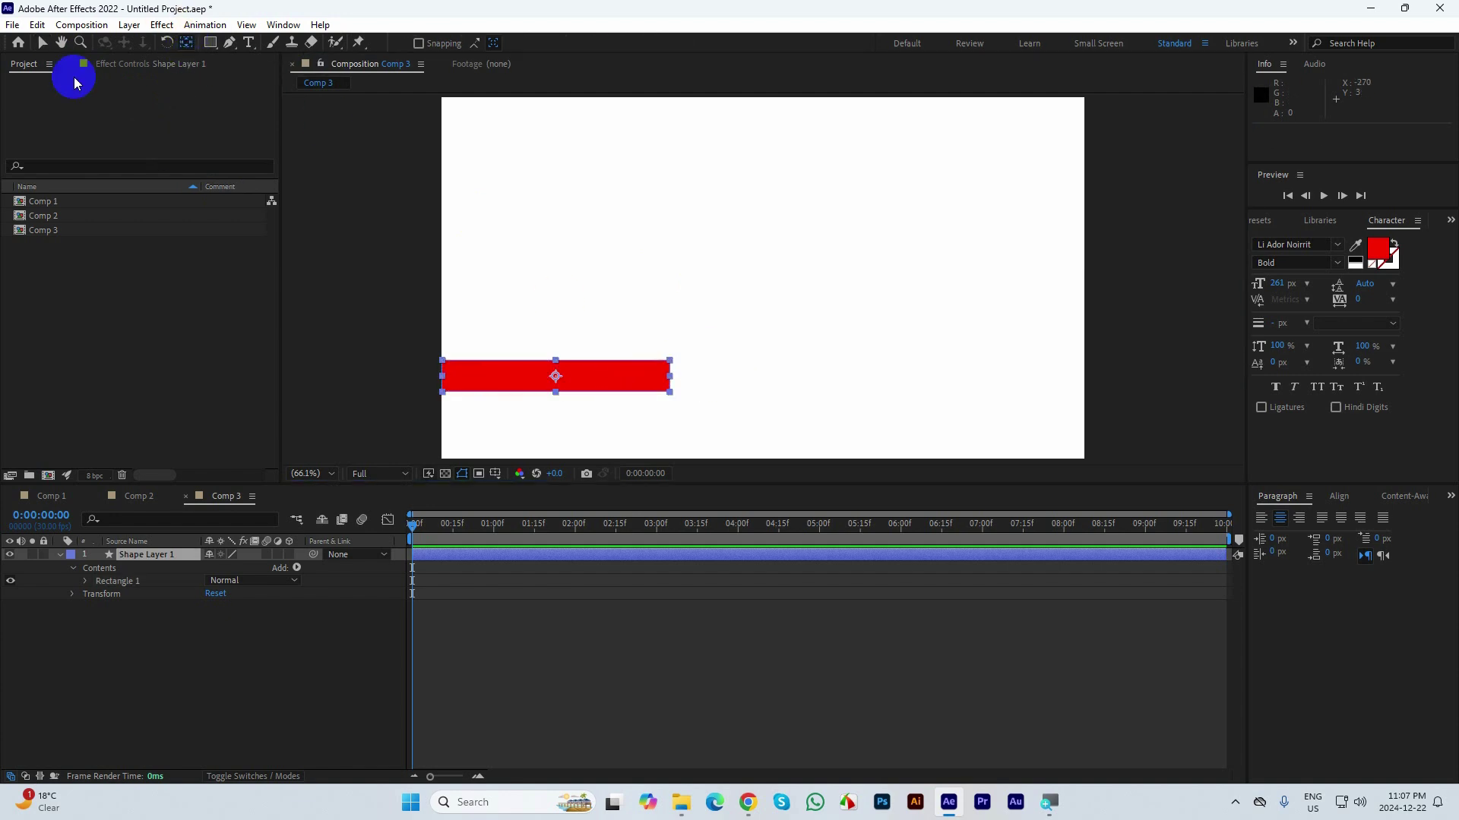
pyautogui.click(43, 43)
pyautogui.click(801, 271)
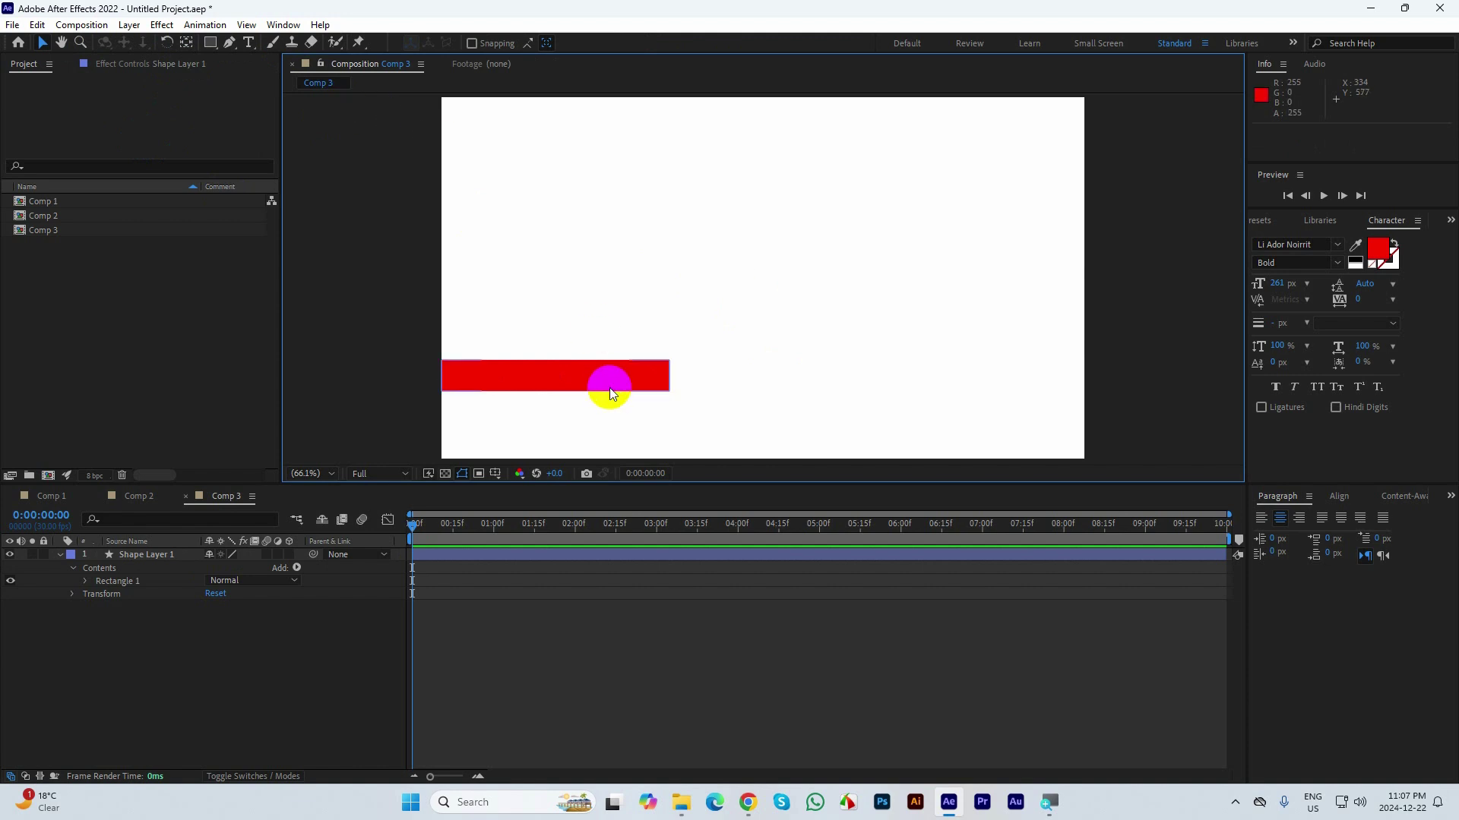
# - Draw a small red circle near the middle of the frame on its own shape layer and center its anchor point
pyautogui.click(213, 45)
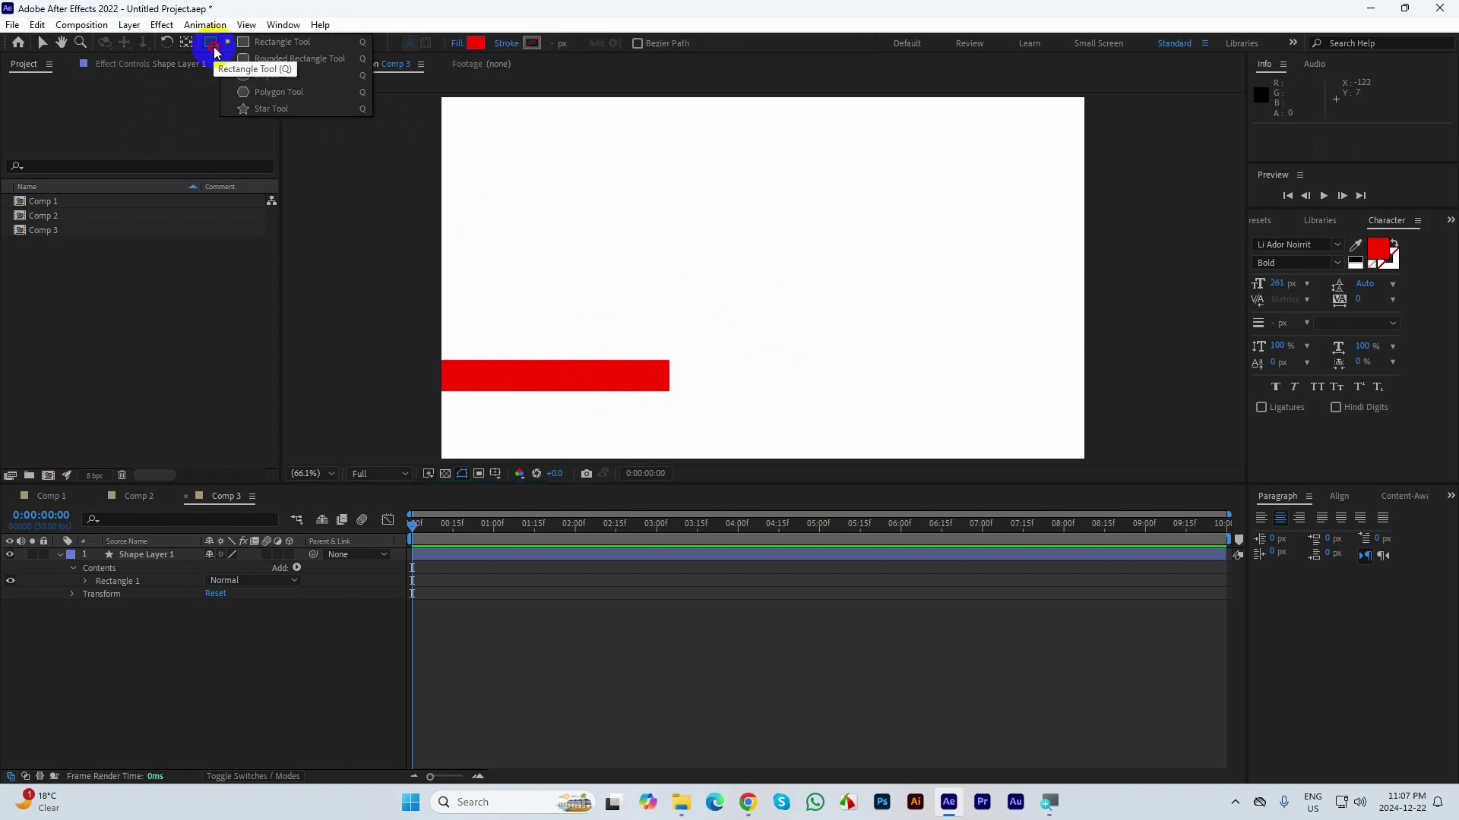
pyautogui.click(267, 77)
pyautogui.moveTo(708, 227); pyautogui.dragTo(758, 278)
pyautogui.click(186, 44)
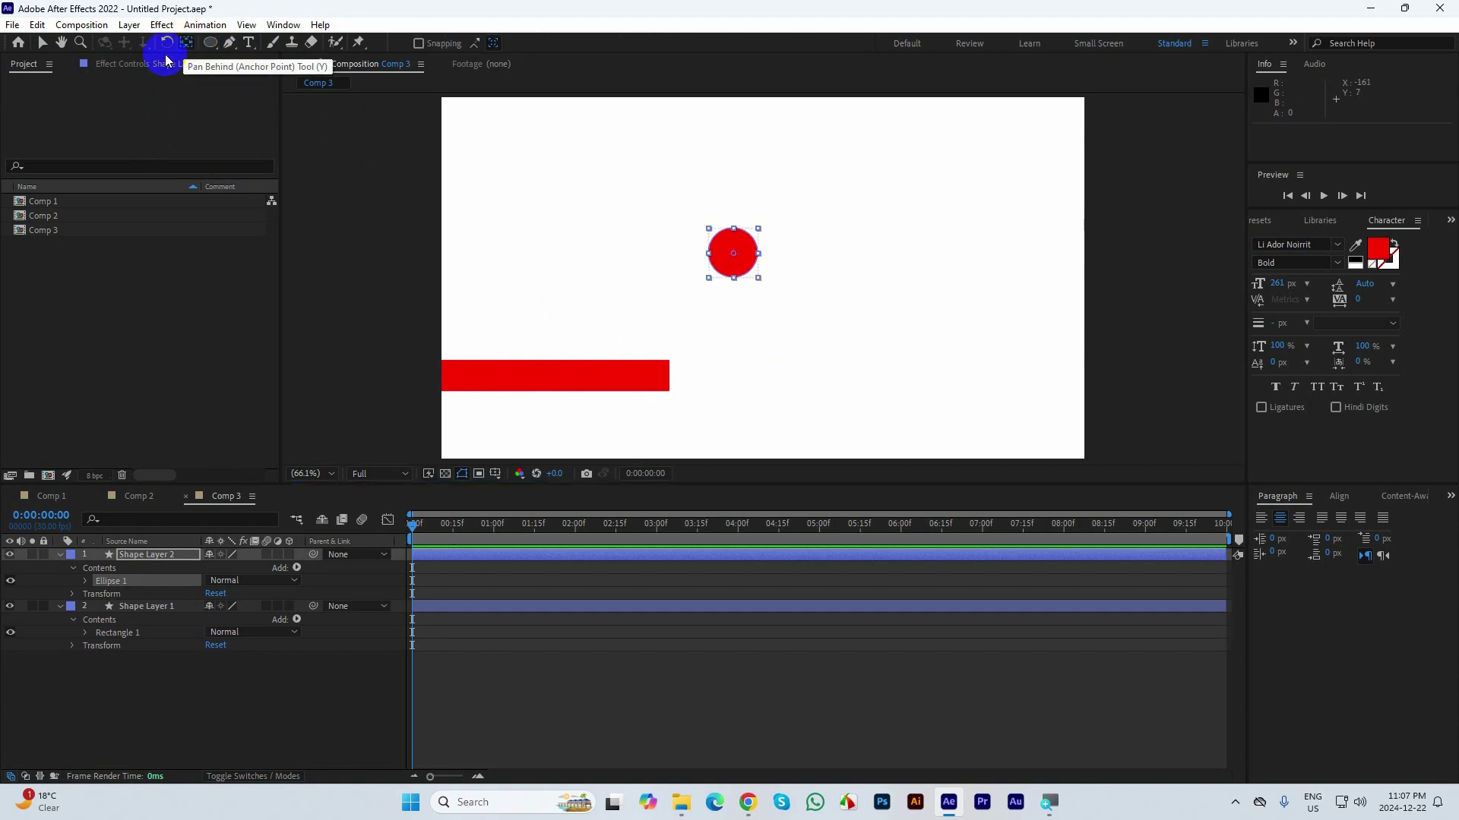
pyautogui.click(46, 44)
pyautogui.click(921, 284)
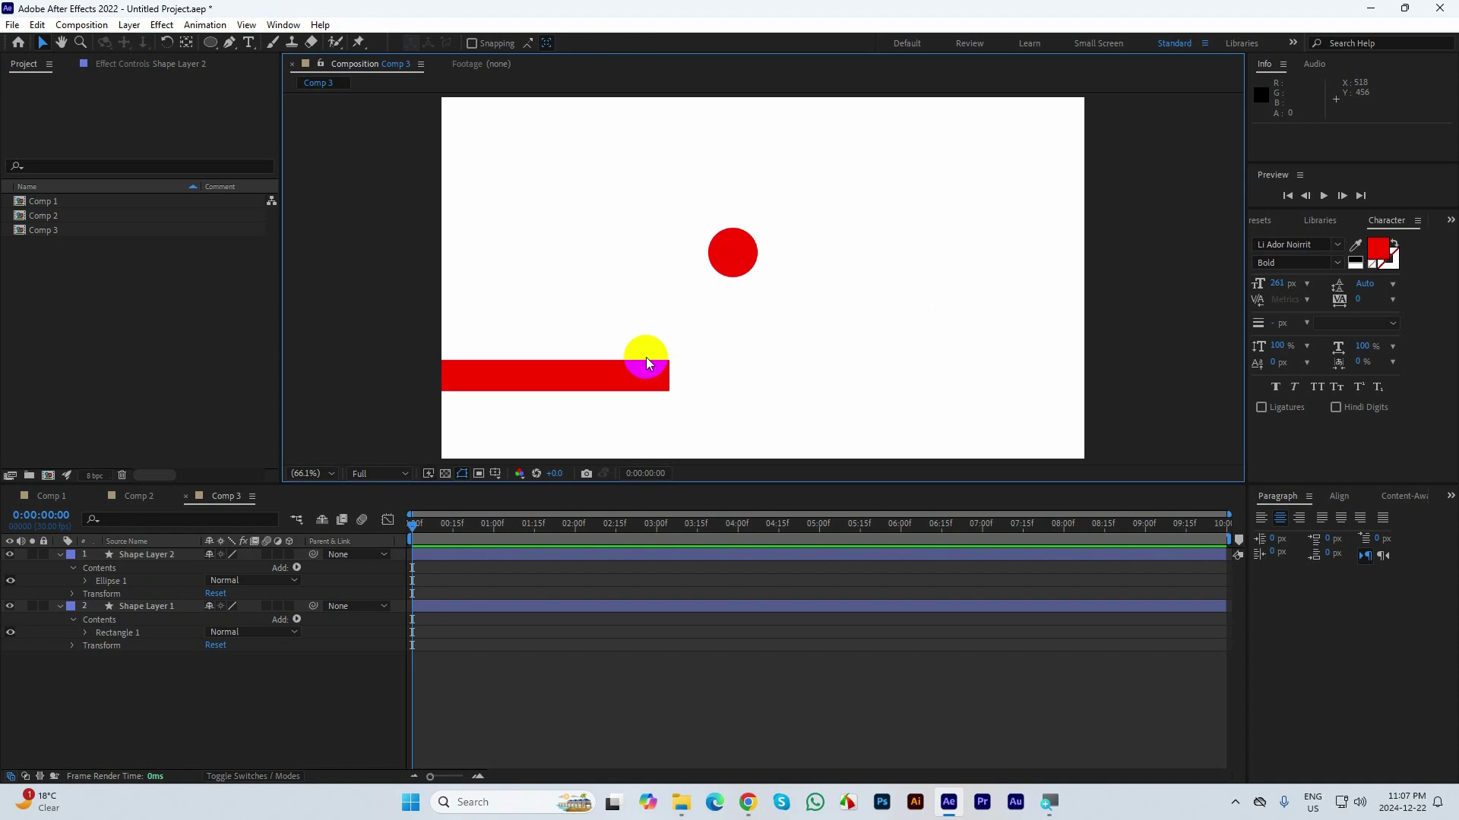
# - Move the red rectangle down about 48 px and the circle straight up to the frame's upper edge
pyautogui.moveTo(588, 384); pyautogui.dragTo(585, 409)
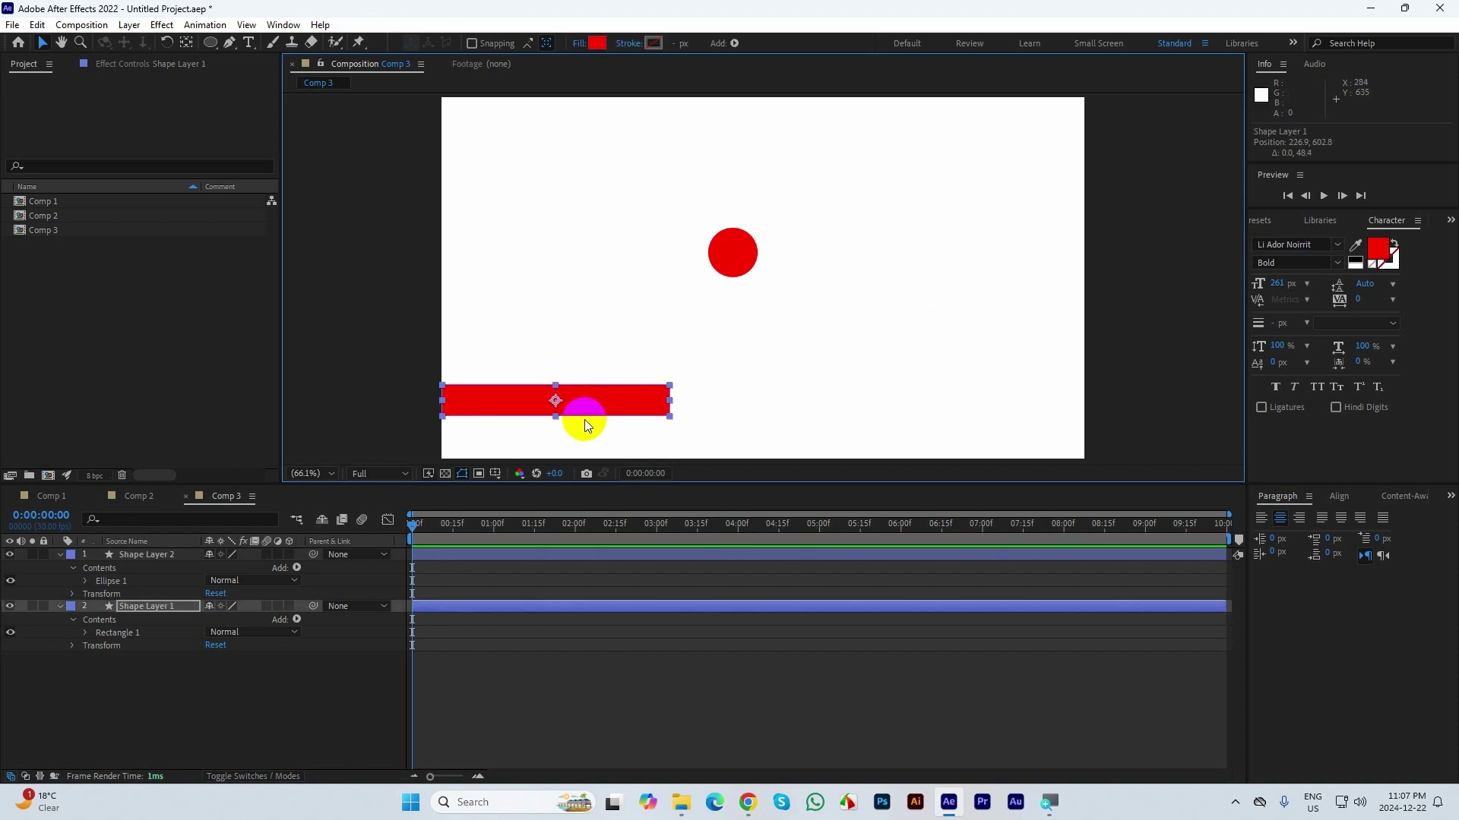
pyautogui.moveTo(751, 259); pyautogui.dragTo(750, 130)
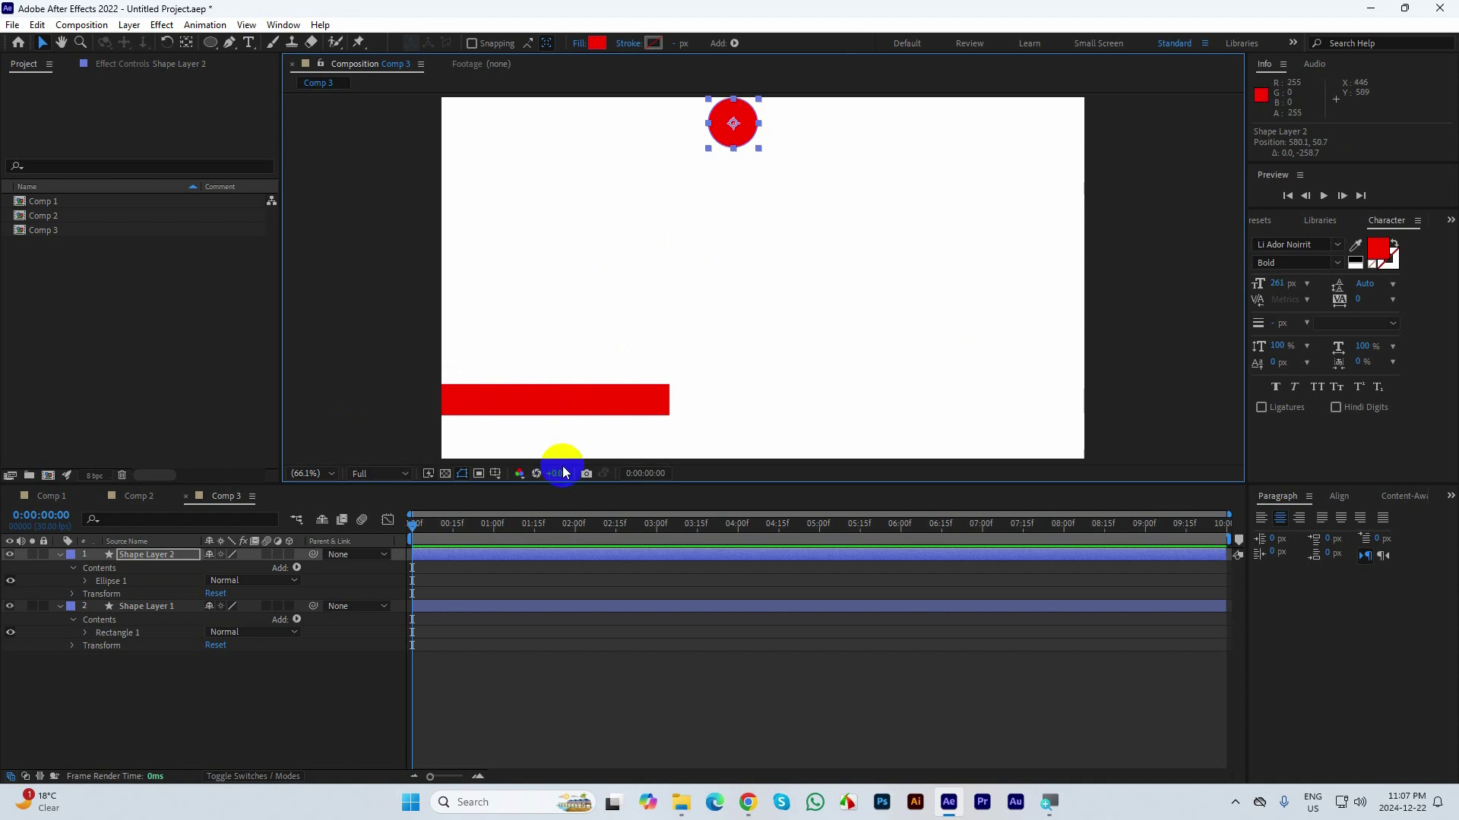
# - Animate the circle's Position from 580.1, 50.7 at 0:00:00:00 to 580.1, 519.1 at 0:00:00:15
pyautogui.press('p')
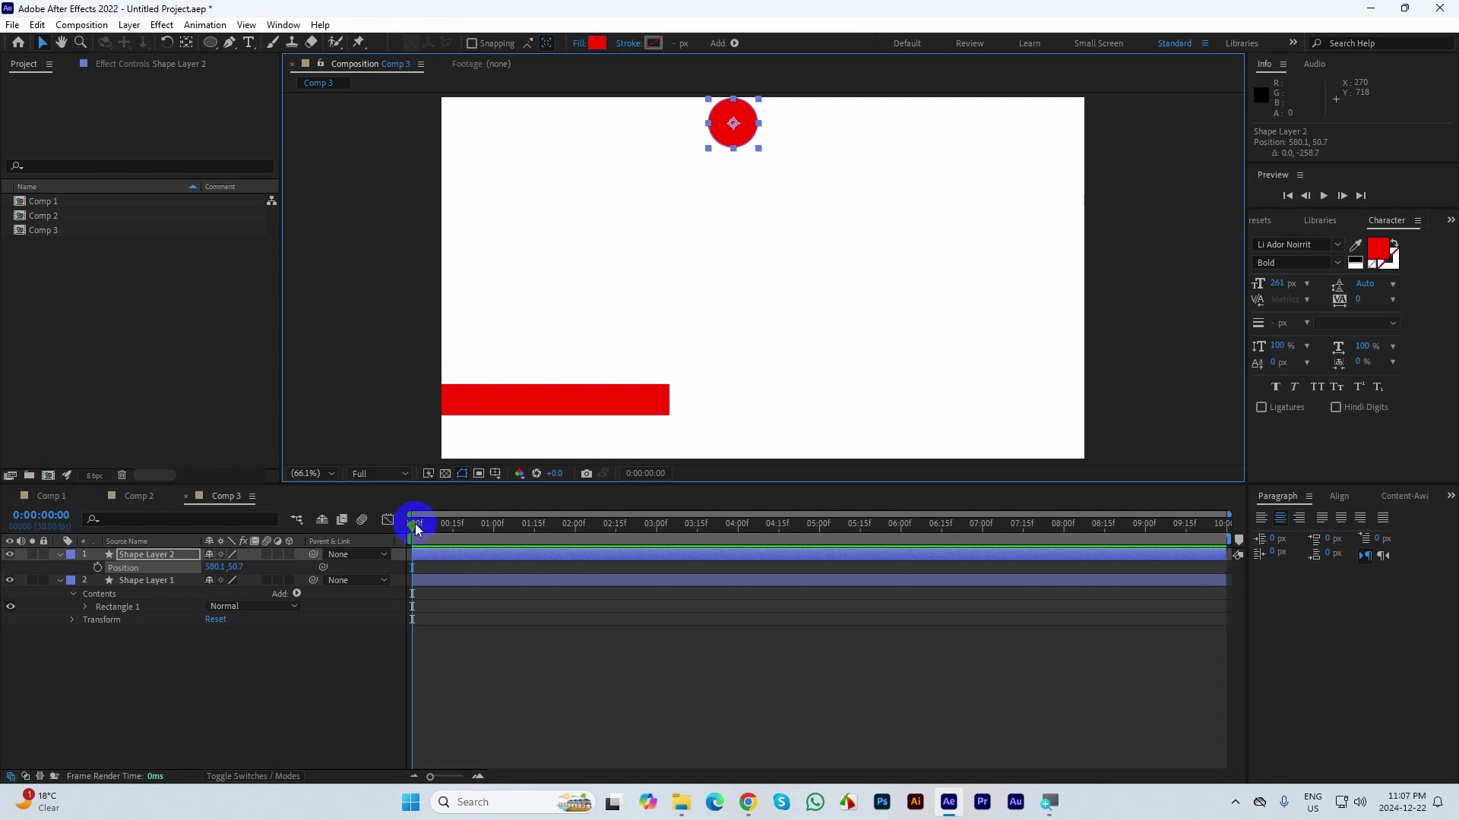
pyautogui.moveTo(415, 530); pyautogui.dragTo(237, 559)
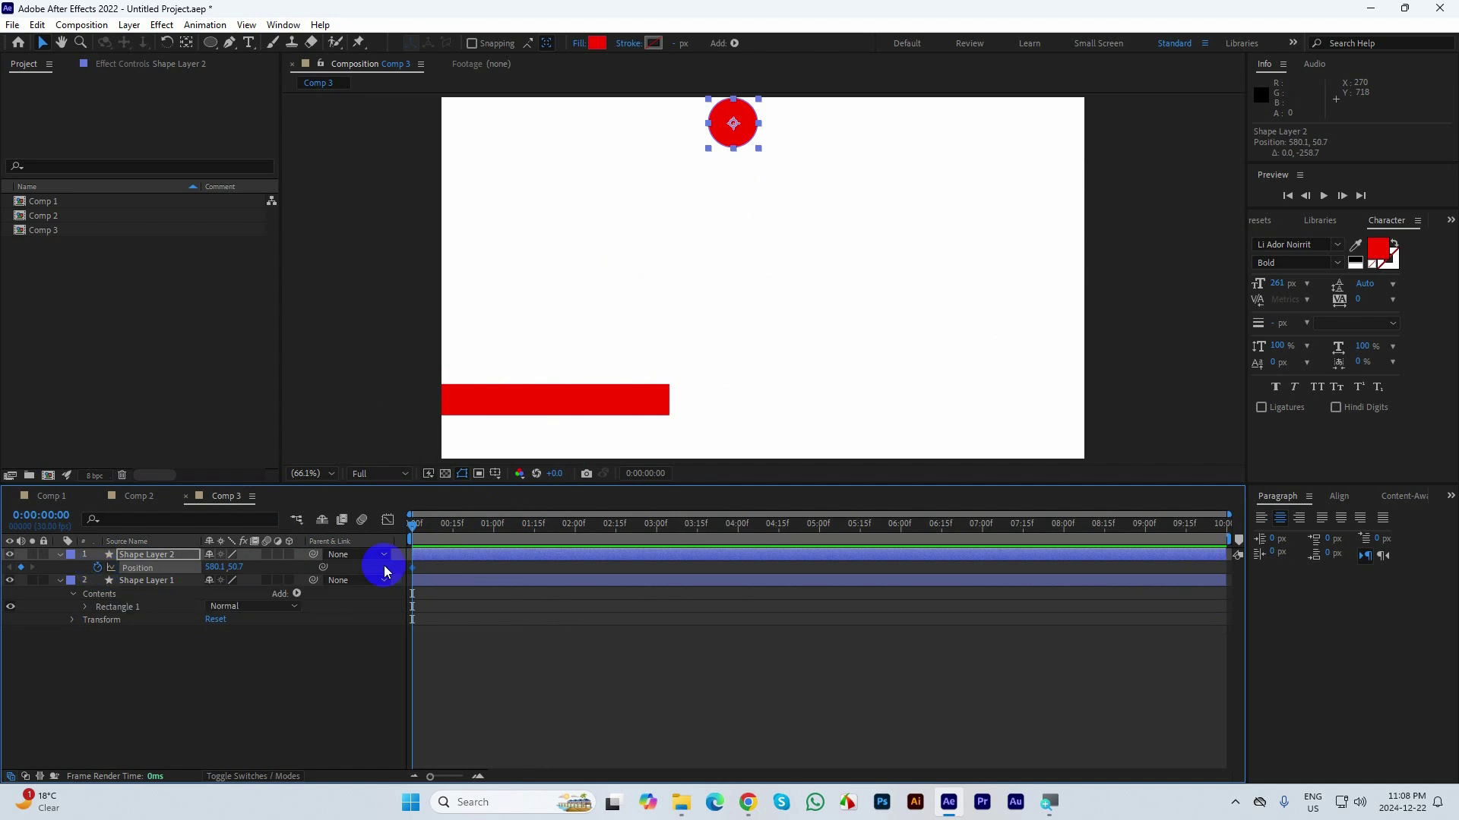
pyautogui.moveTo(413, 524); pyautogui.dragTo(453, 529)
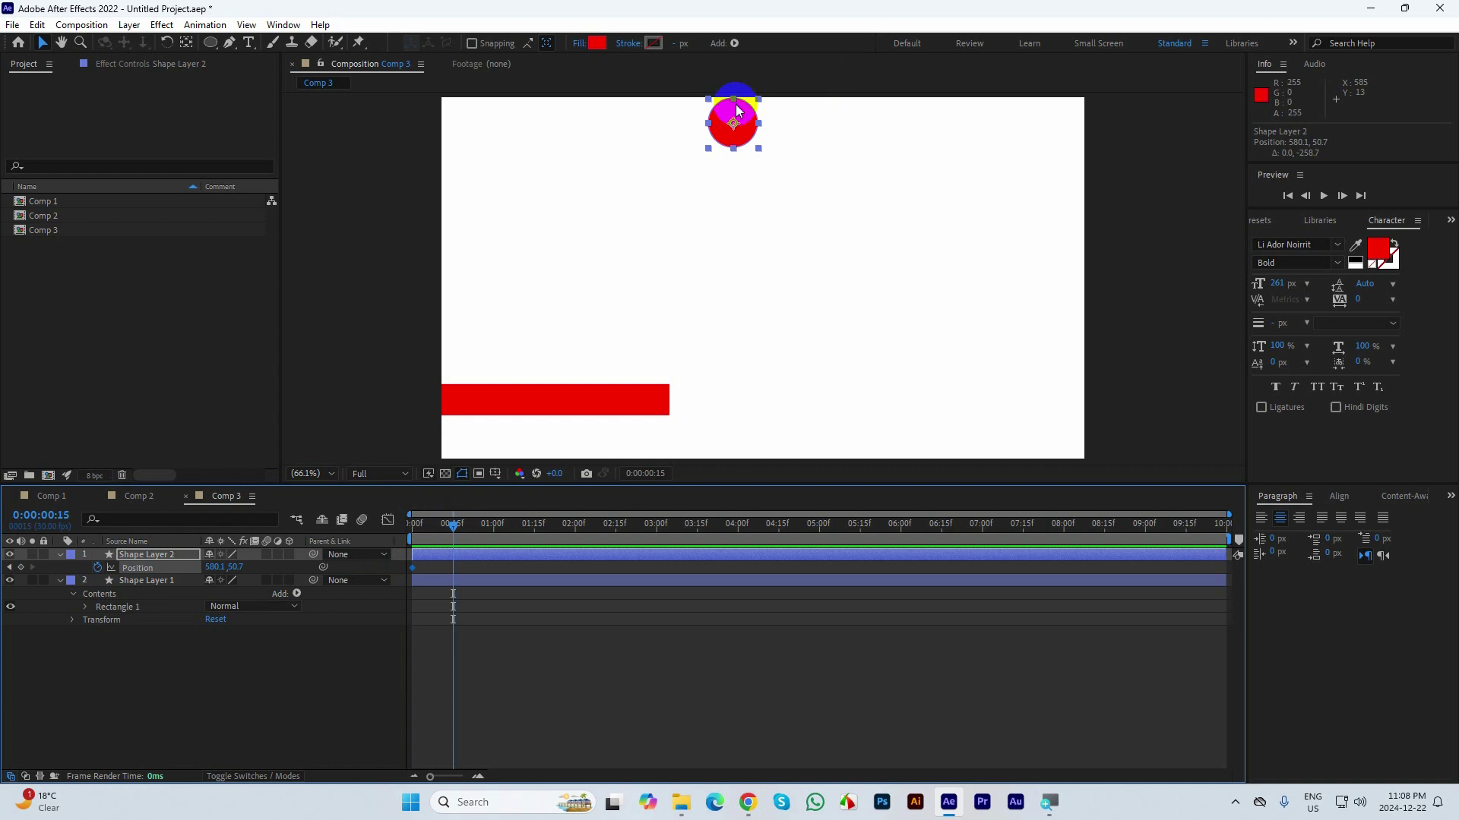
pyautogui.moveTo(738, 110); pyautogui.dragTo(734, 345)
pyautogui.moveTo(237, 567)
pyautogui.mouseDown()
pyautogui.moveTo(282, 570)
pyautogui.moveTo(229, 570)
pyautogui.mouseUp()
pyautogui.moveTo(453, 524)
pyautogui.mouseDown()
pyautogui.moveTo(522, 522)
pyautogui.moveTo(380, 521)
pyautogui.moveTo(452, 536)
pyautogui.mouseUp()
# - Add a Position keyframe to the red rectangle at 0:00:00:00
pyautogui.click(490, 399)
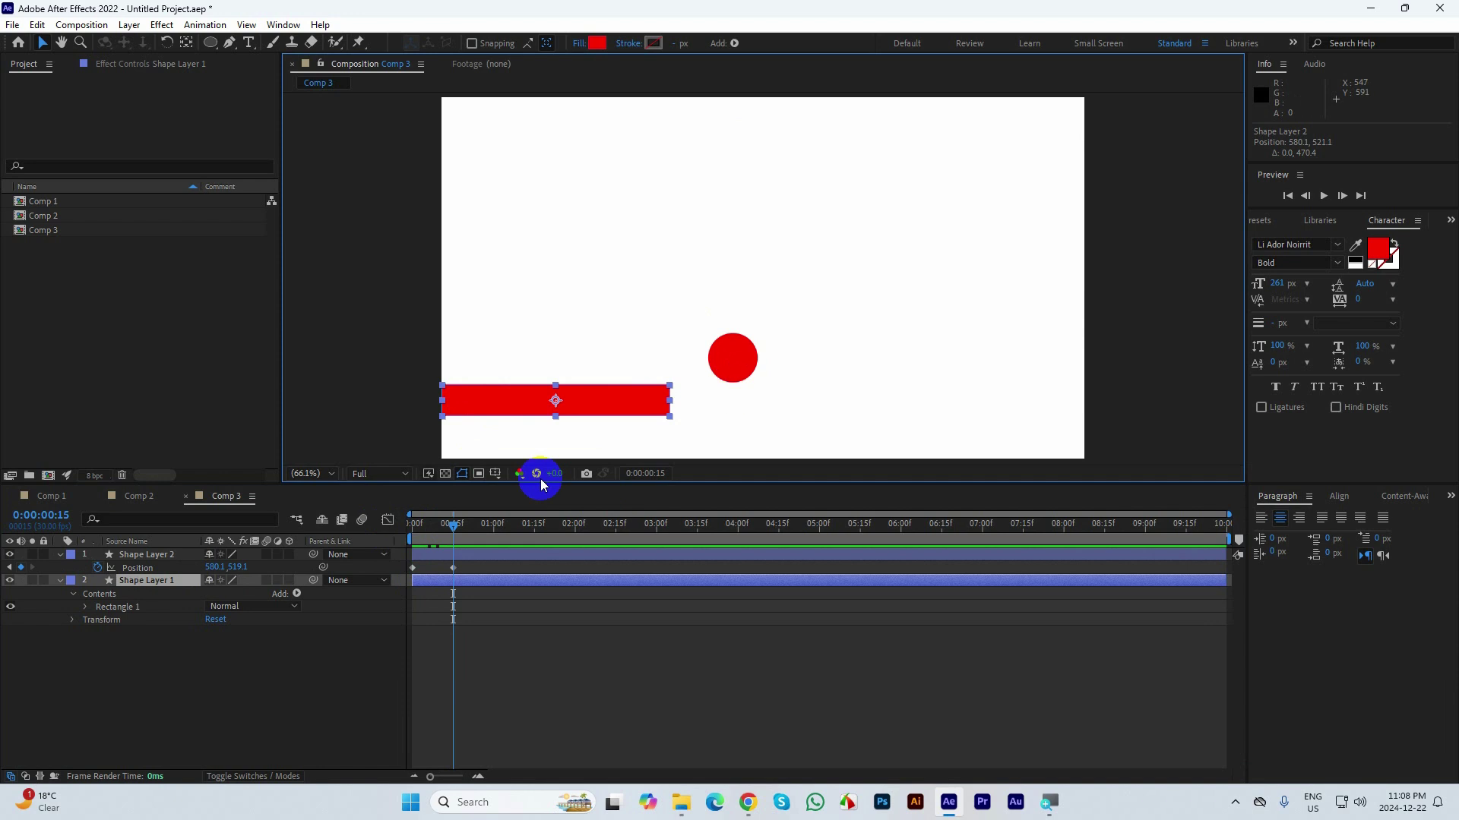
pyautogui.moveTo(454, 527); pyautogui.dragTo(384, 527)
pyautogui.click(474, 416)
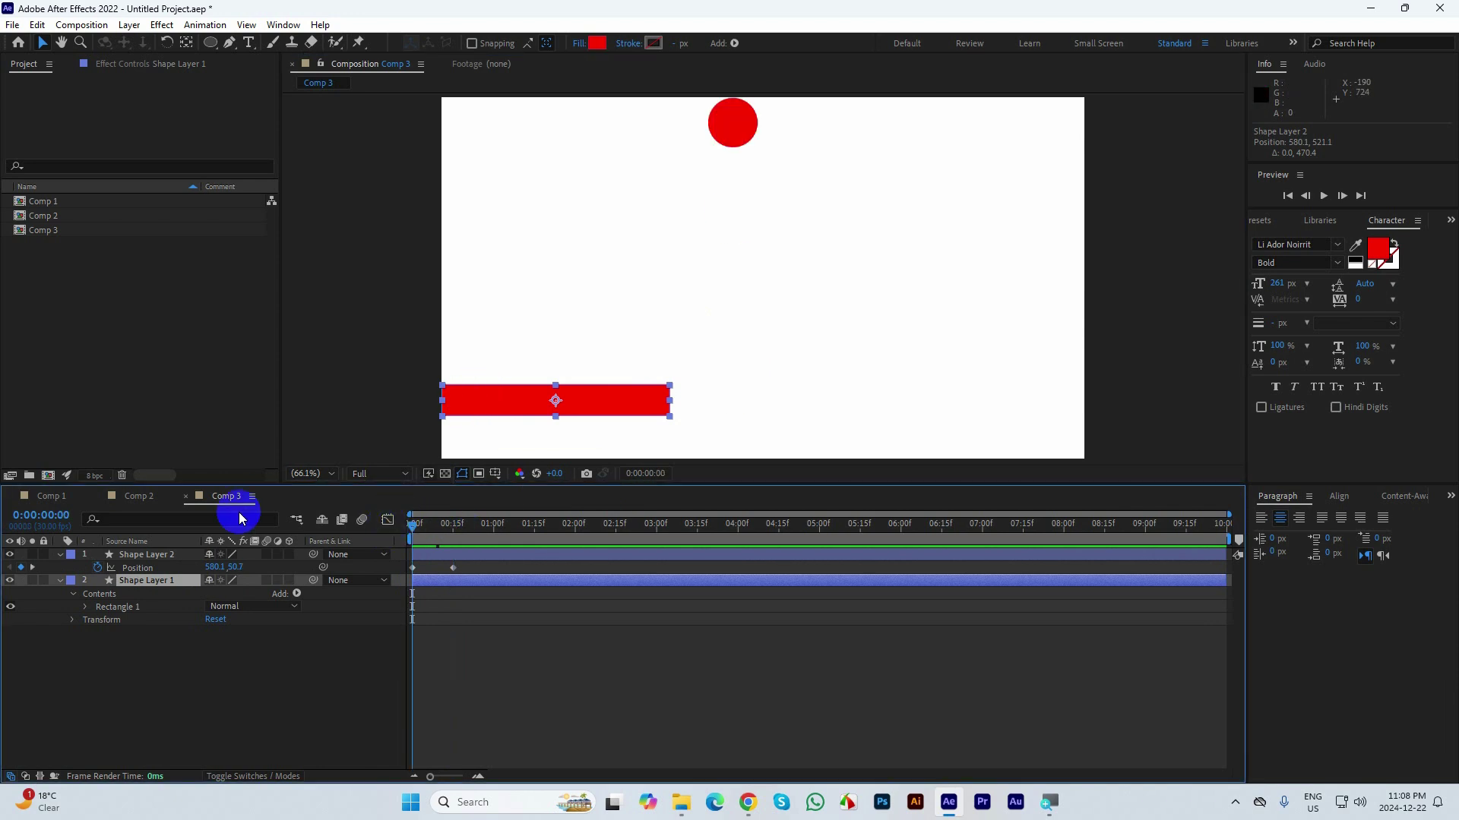
pyautogui.press('p')
pyautogui.click(98, 594)
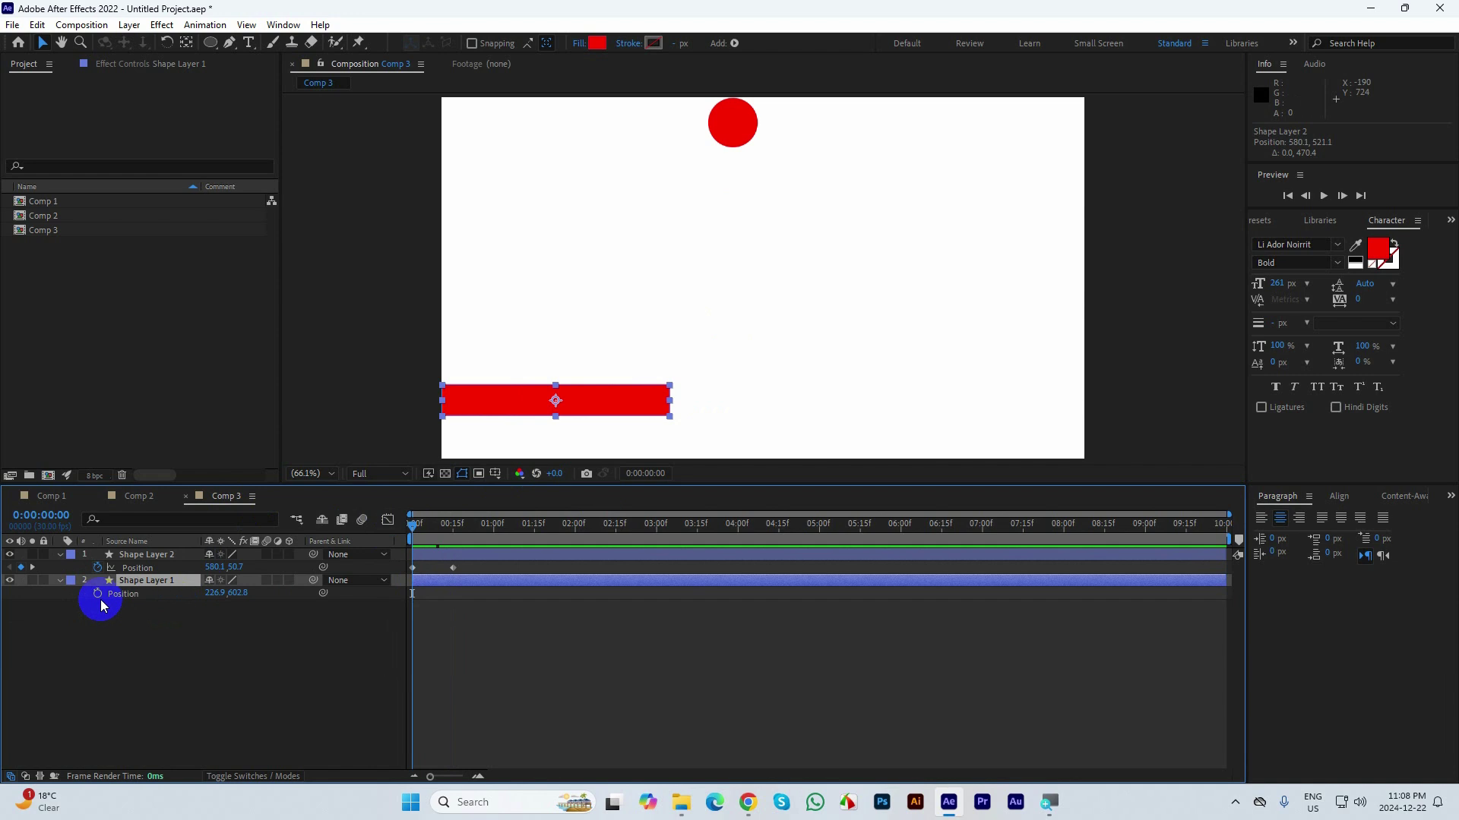
# - Keyframe the red bar's Position at 577.8, 602.8 at 0:00:00:15, directly beneath the circle
pyautogui.click(418, 526)
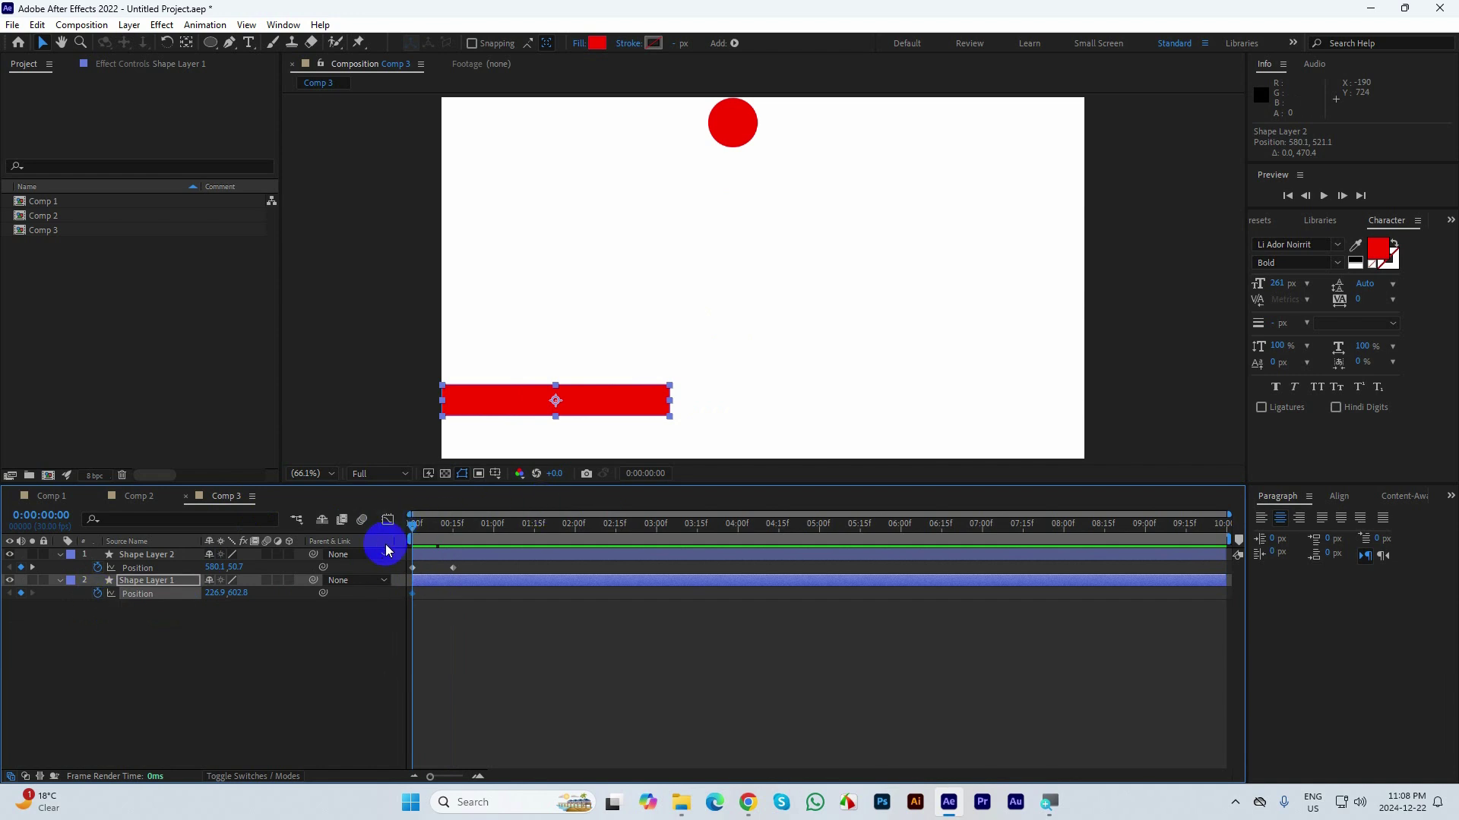
pyautogui.click(223, 586)
pyautogui.moveTo(412, 527); pyautogui.dragTo(452, 529)
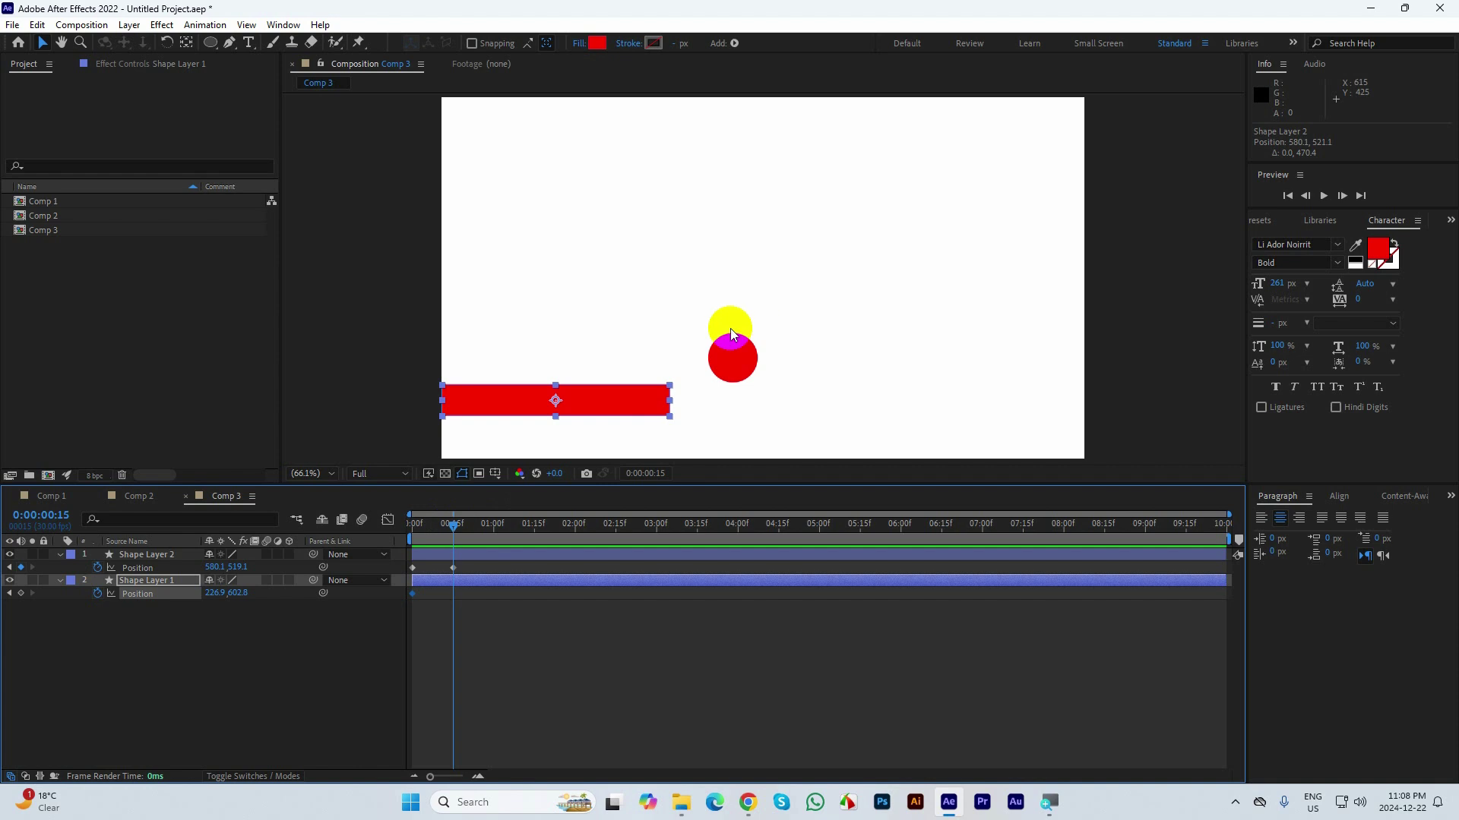
pyautogui.moveTo(603, 398); pyautogui.dragTo(730, 400)
pyautogui.moveTo(753, 403); pyautogui.dragTo(781, 403)
# - Lower the circle's 0:00:00:15 Position keyframe about 4.5 px to 580.1, 523.6 so it touches the bar, and preview the animation
pyautogui.click(731, 354)
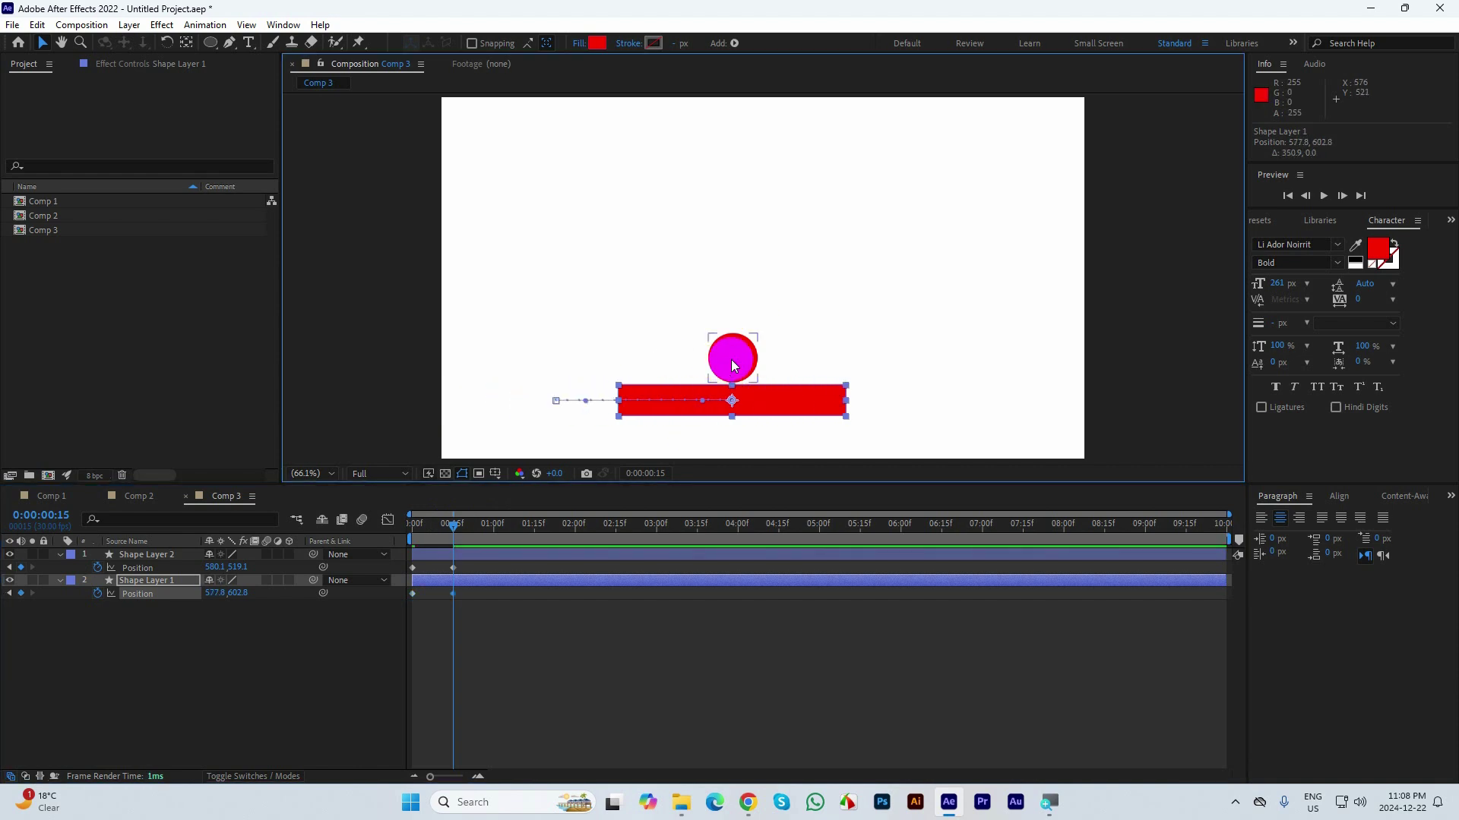
pyautogui.moveTo(746, 344); pyautogui.dragTo(746, 346)
pyautogui.moveTo(453, 527); pyautogui.dragTo(306, 526)
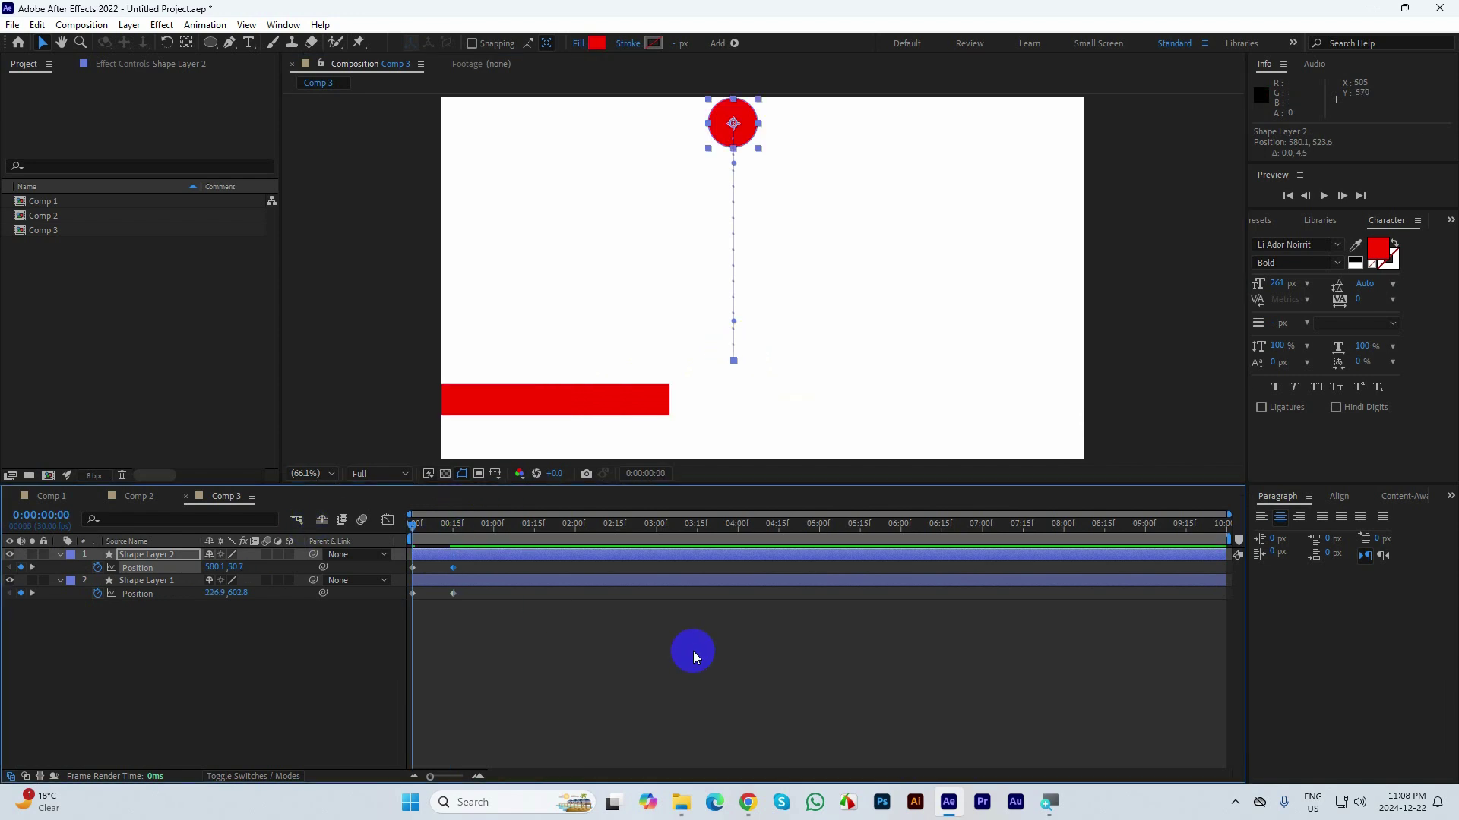
pyautogui.press('space')
# - Keyframe the circle's bounce up to Position 769.2, 80.4 at 0:00:01:00, adjusting the motion path's curve handle at the first landing
pyautogui.moveTo(410, 519); pyautogui.dragTo(493, 526)
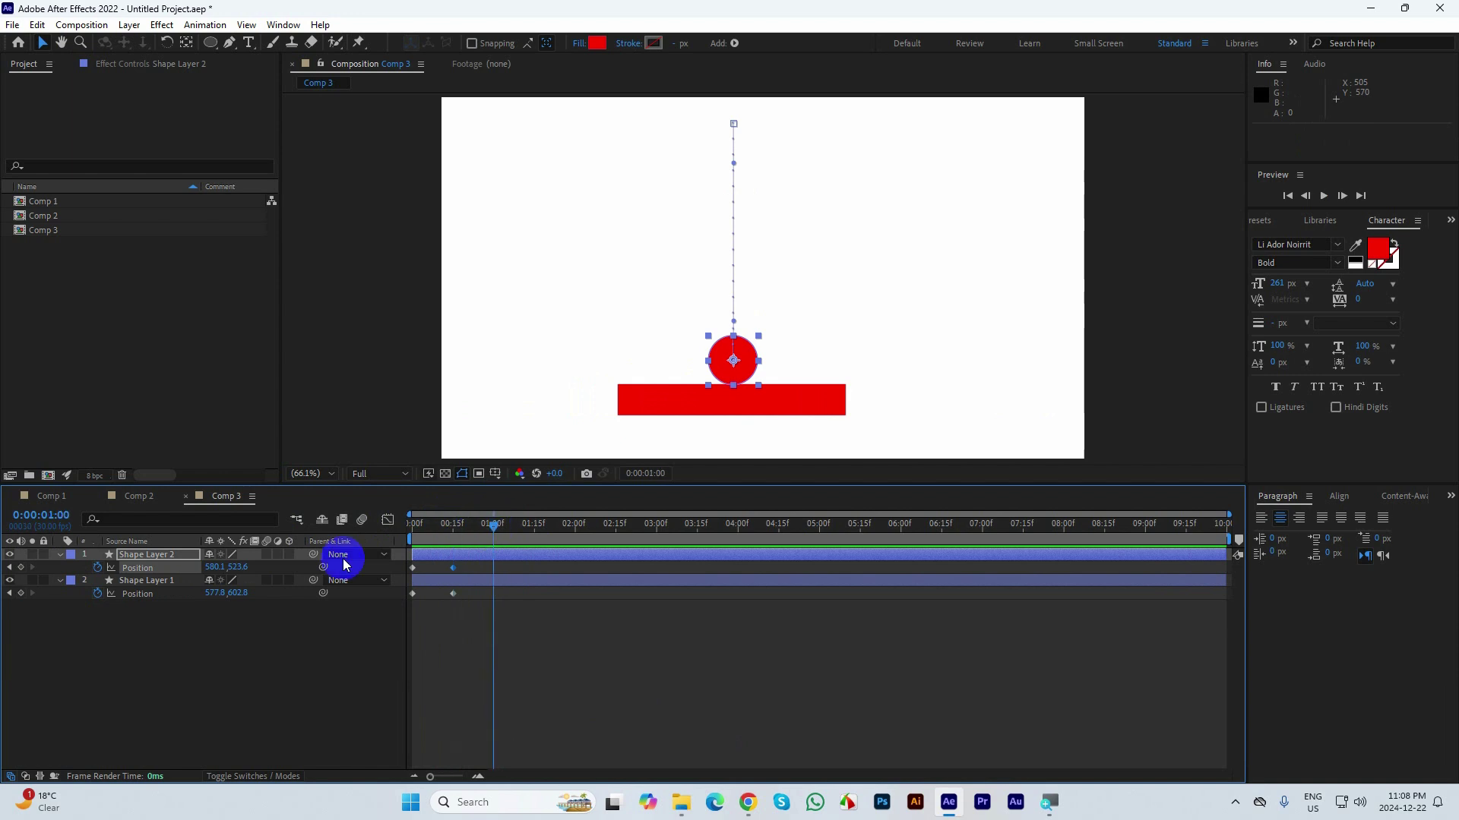
pyautogui.moveTo(750, 363); pyautogui.dragTo(841, 154)
pyautogui.moveTo(748, 366); pyautogui.dragTo(739, 350)
pyautogui.moveTo(842, 139); pyautogui.dragTo(844, 134)
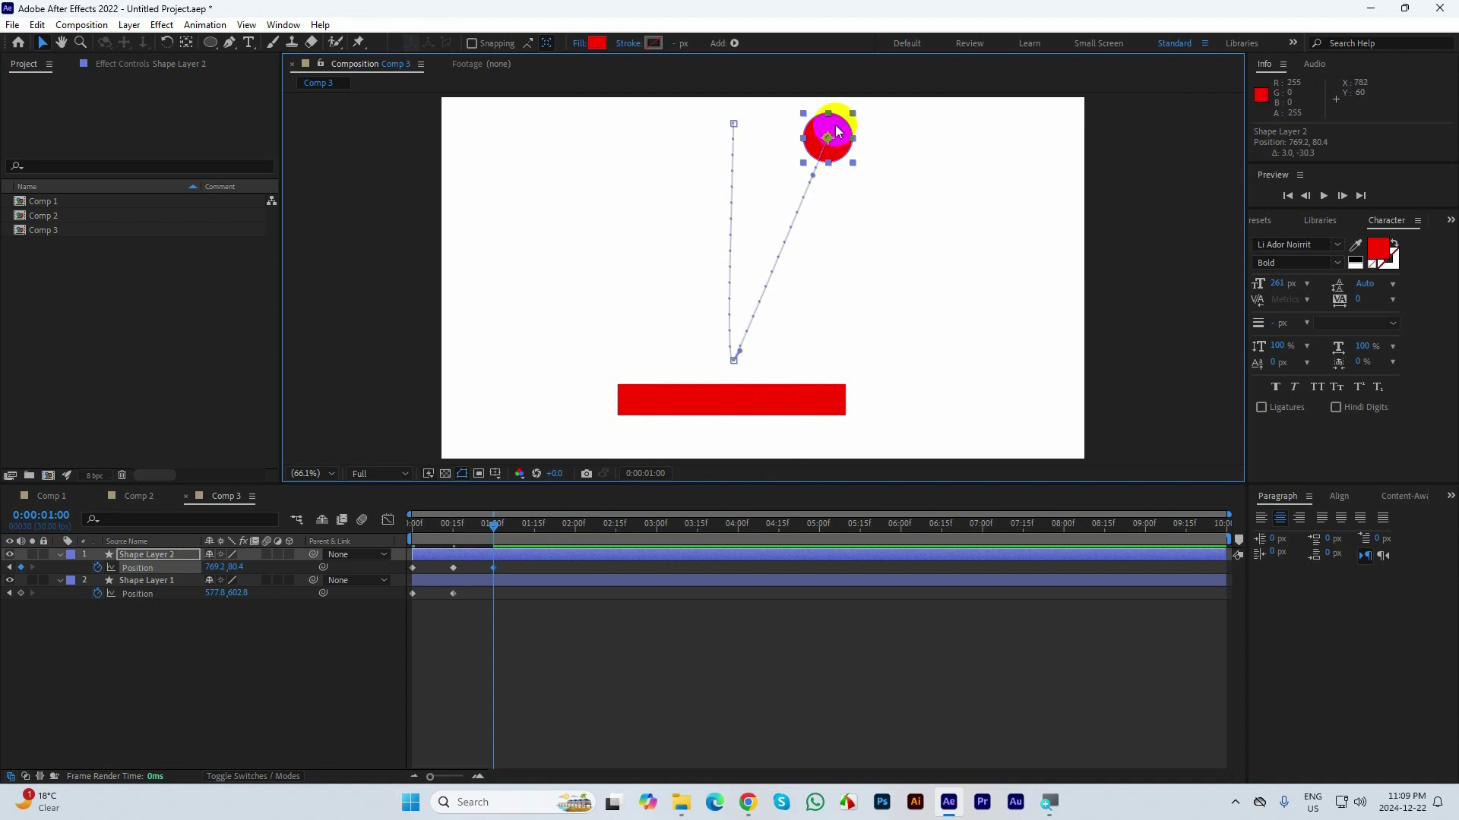
# - Keyframe the circle's fall to Position 1033.9, 516.1 at 0:00:01:15 and shorten the outgoing path handle at the bounce peak
pyautogui.moveTo(505, 524); pyautogui.dragTo(534, 524)
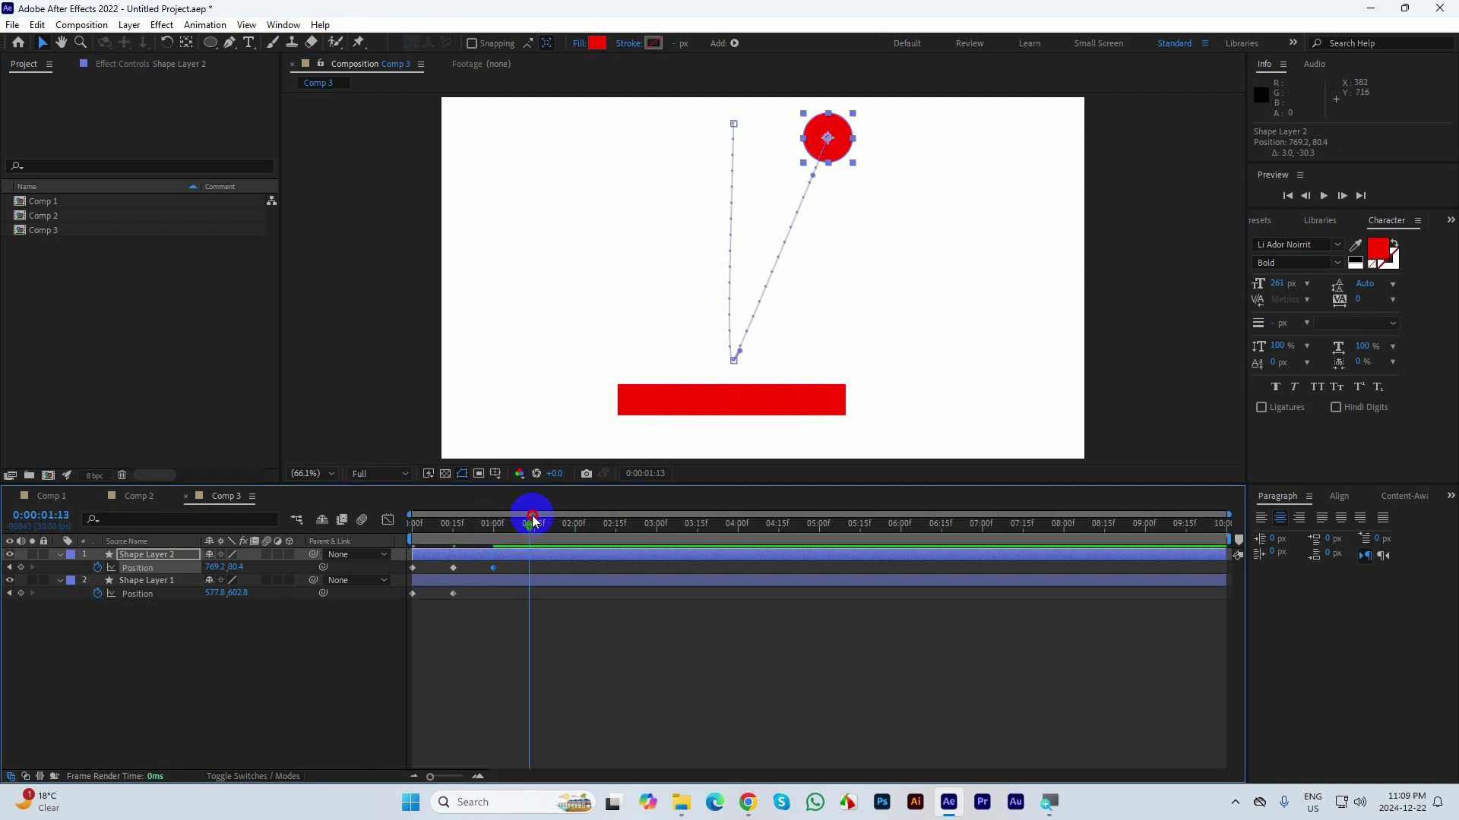
pyautogui.moveTo(850, 153); pyautogui.dragTo(967, 354)
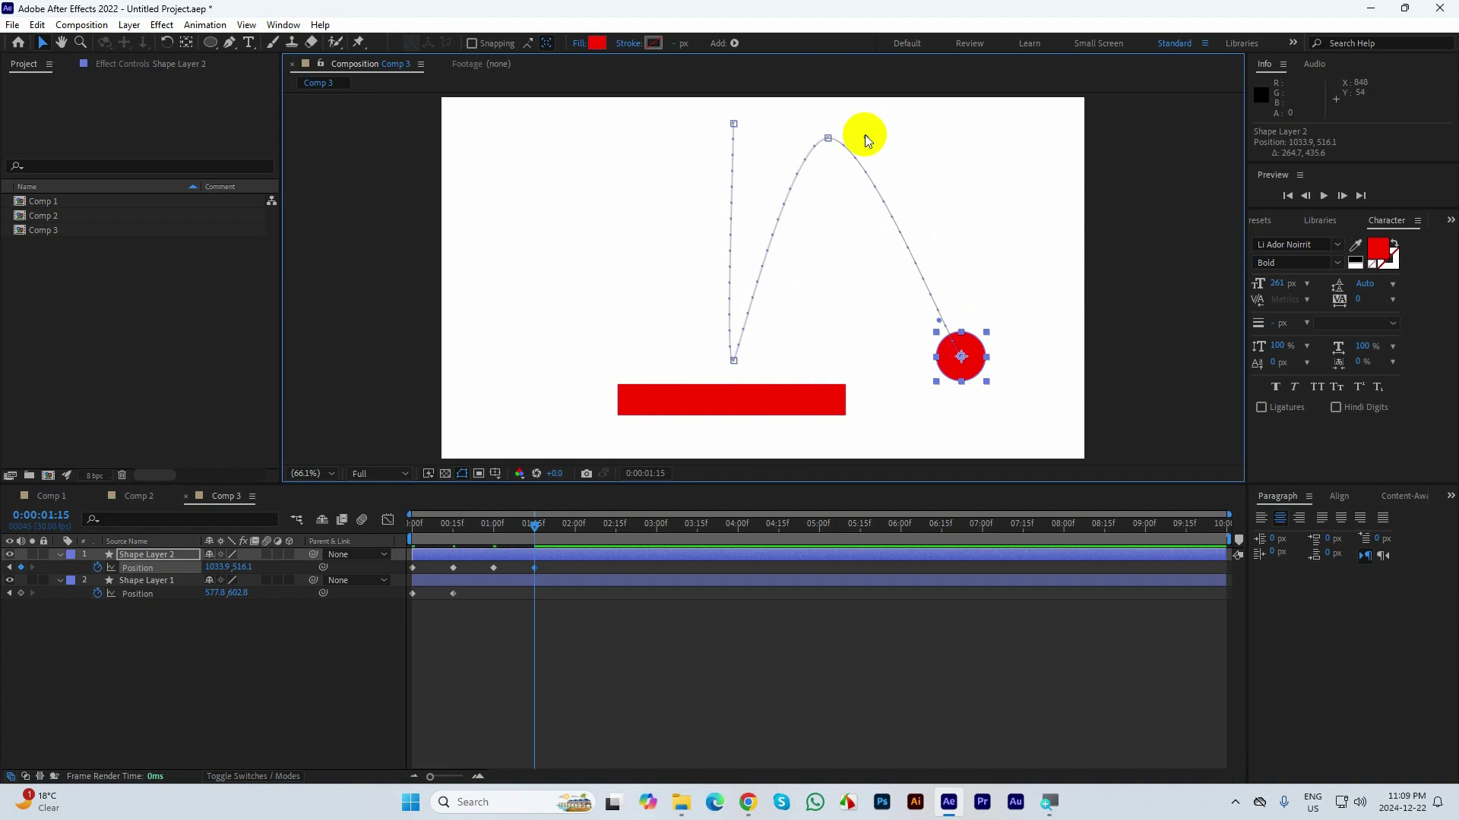
pyautogui.moveTo(866, 137); pyautogui.dragTo(829, 139)
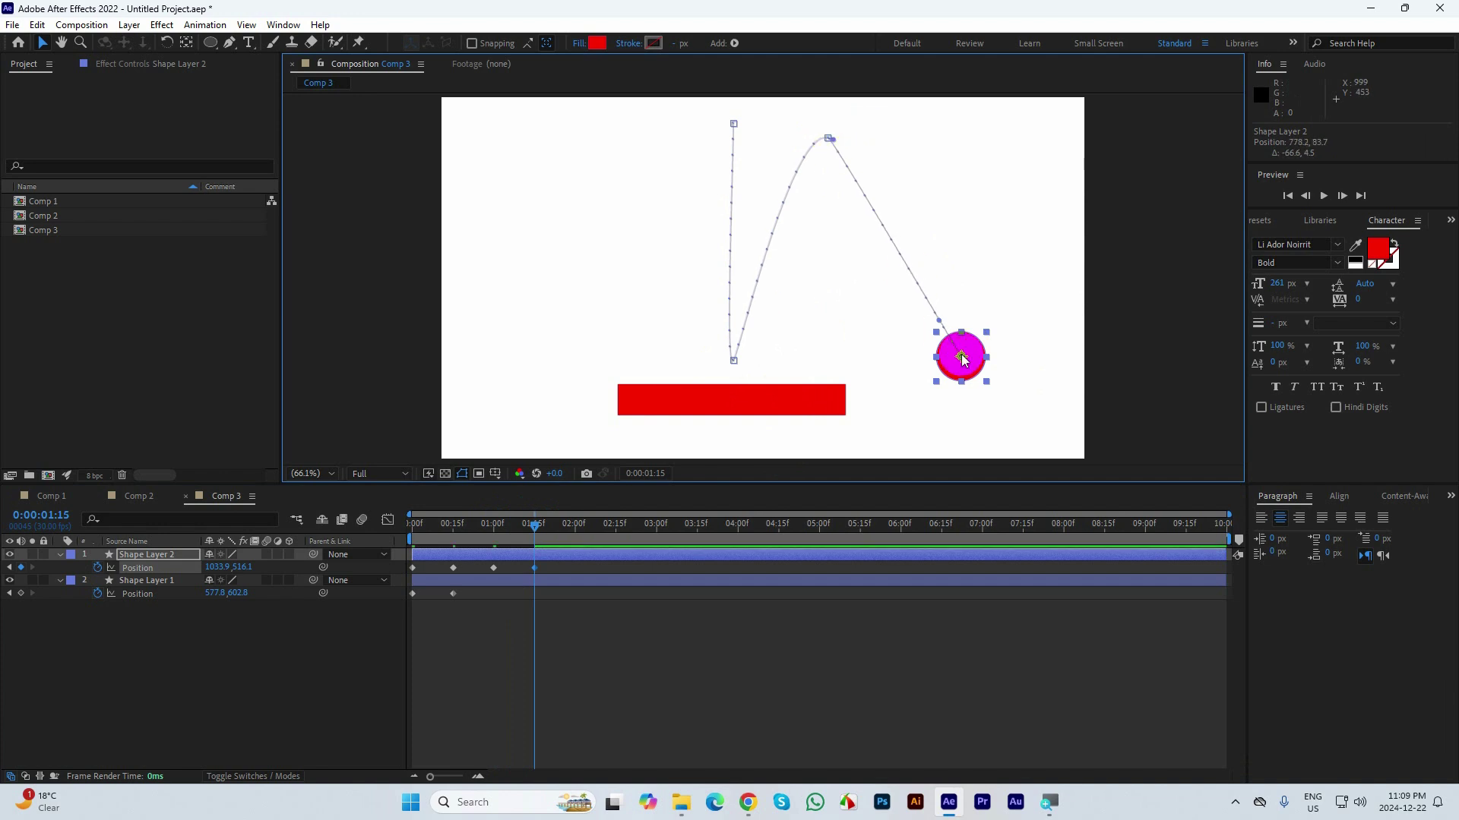
# - Move the red bar under the circle to Position 1005.9, 602.8 and align its new keyframe to 0:00:01:15
pyautogui.moveTo(535, 521)
pyautogui.mouseDown()
pyautogui.moveTo(449, 524)
pyautogui.moveTo(537, 529)
pyautogui.mouseUp()
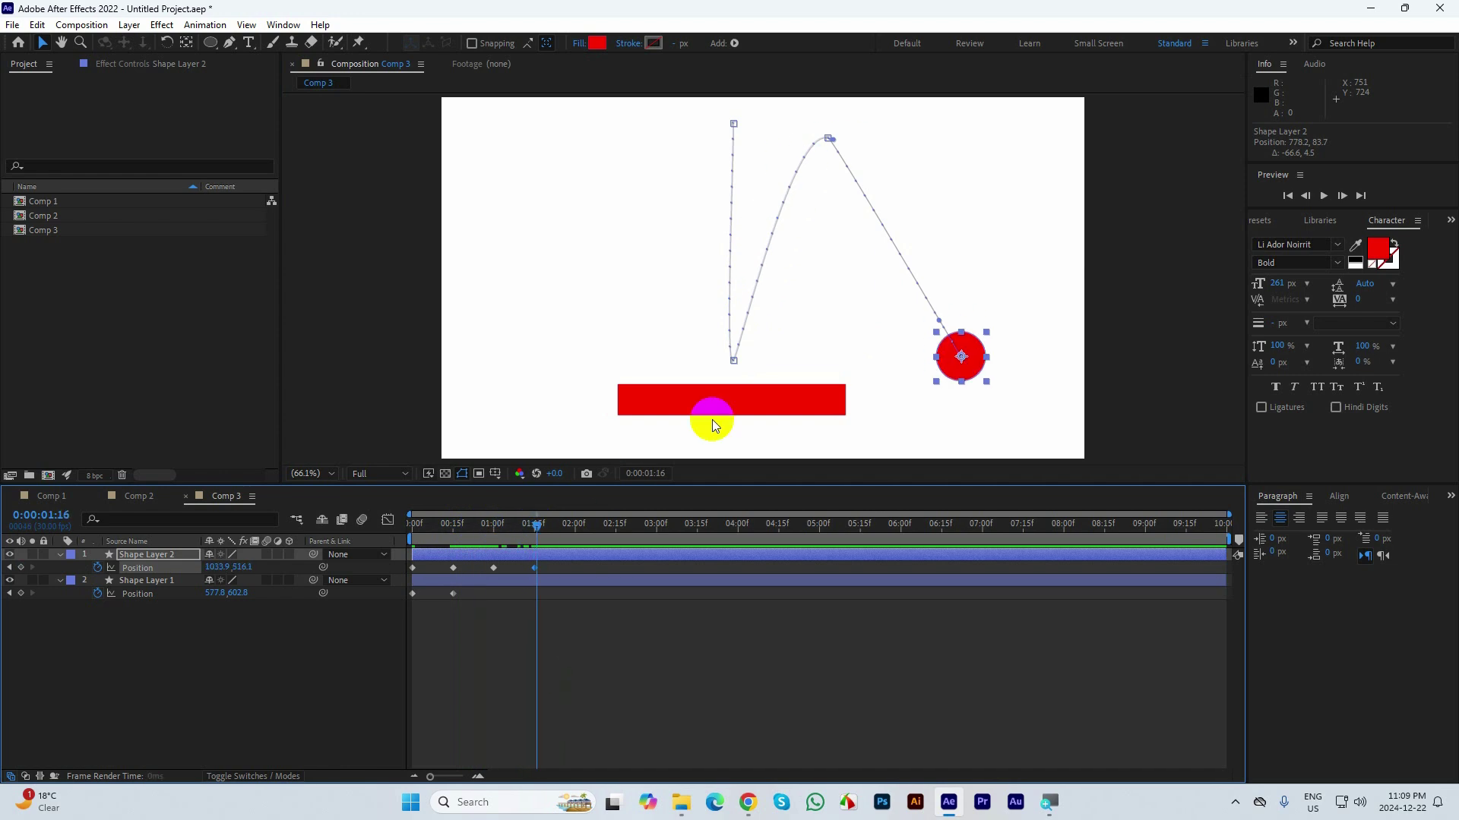
pyautogui.click(695, 398)
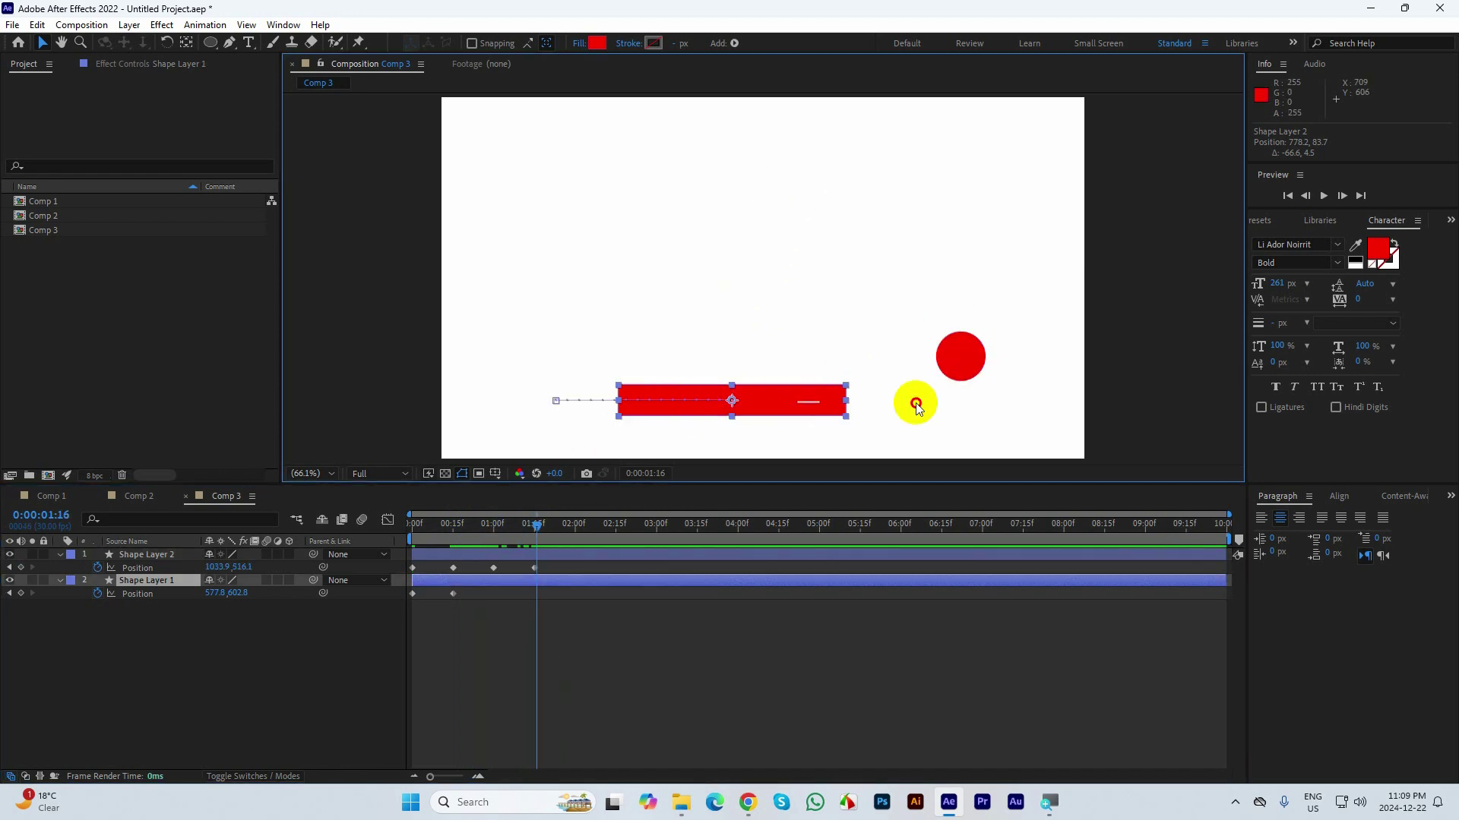
pyautogui.moveTo(838, 401); pyautogui.dragTo(1024, 399)
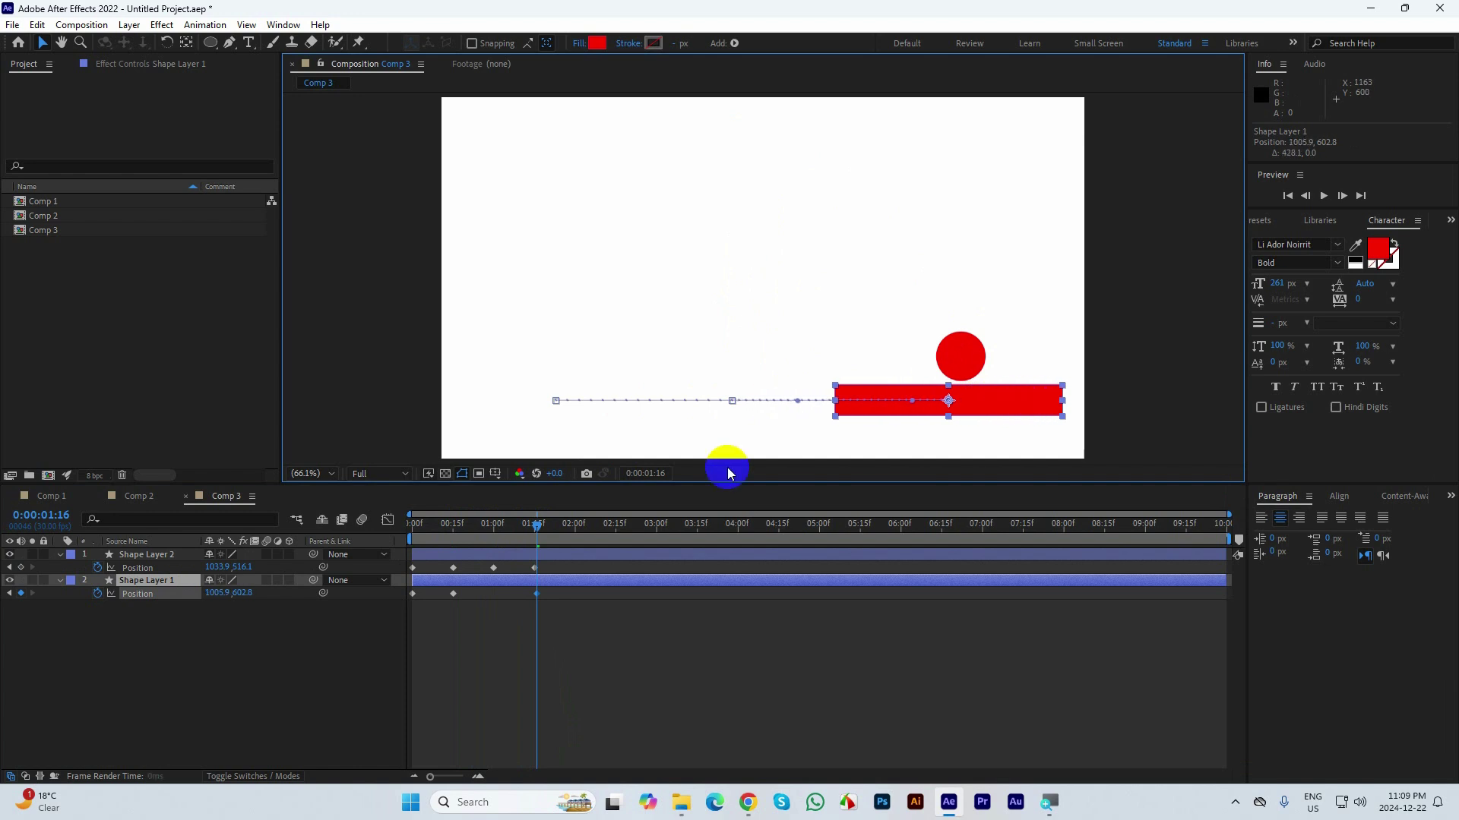
pyautogui.click(535, 584)
pyautogui.click(537, 593)
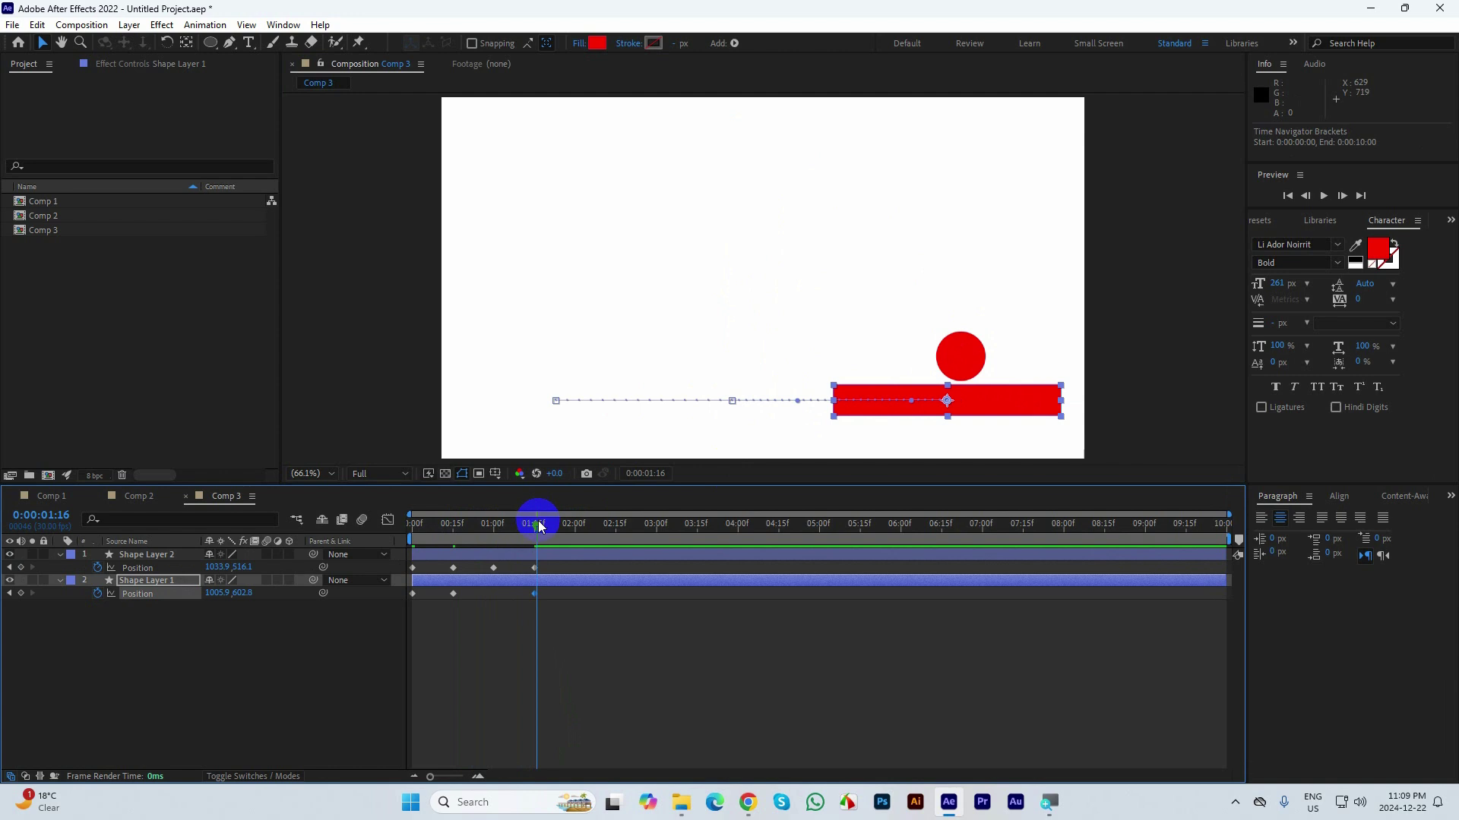
pyautogui.moveTo(539, 522); pyautogui.dragTo(535, 525)
# - Lower the circle's 0:00:01:15 keyframe to Position 1033.9, 523.6 so it rests on the bar, and preview the animation
pyautogui.click(535, 570)
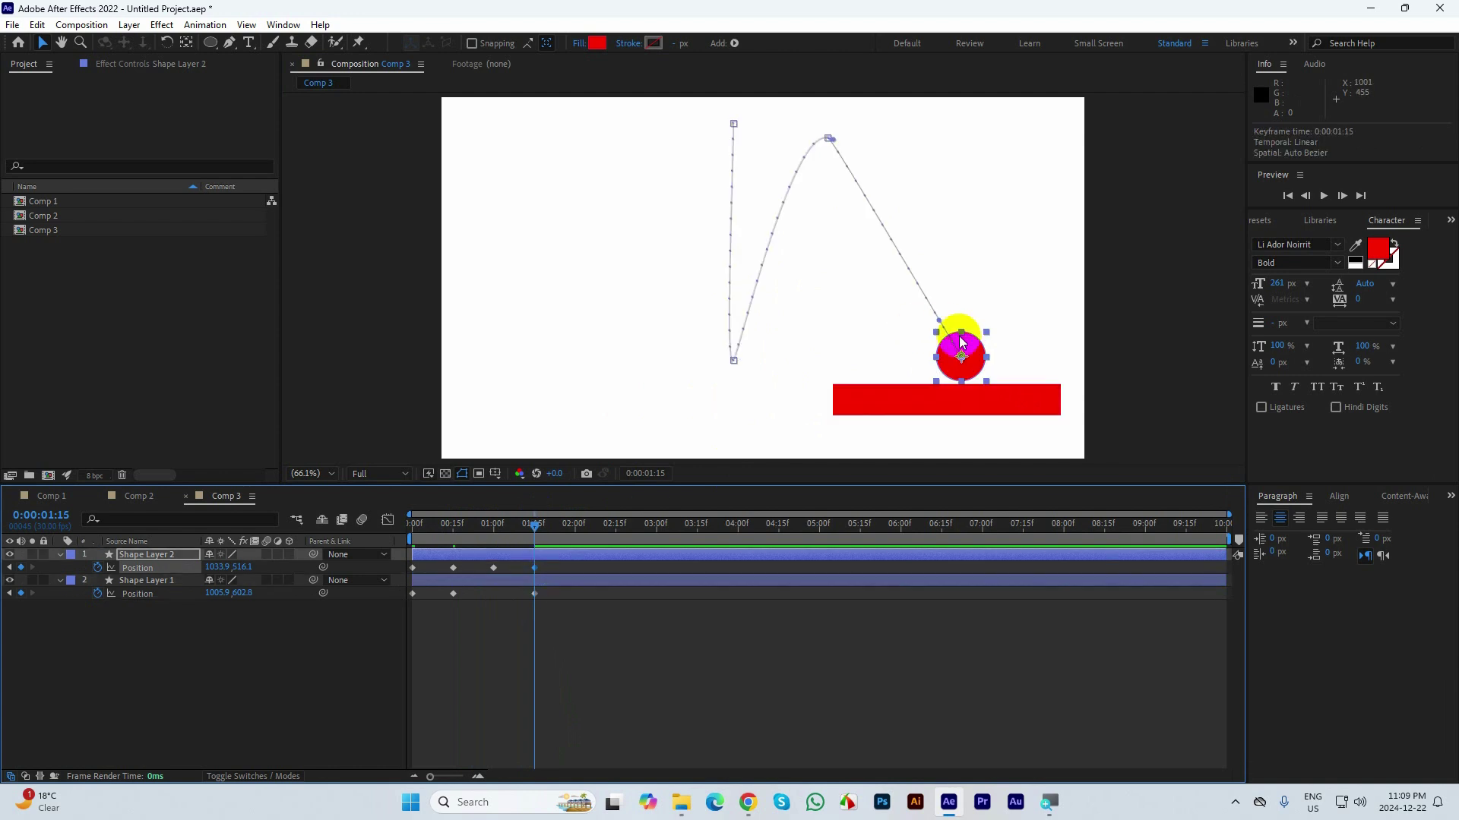
pyautogui.moveTo(964, 344); pyautogui.dragTo(964, 348)
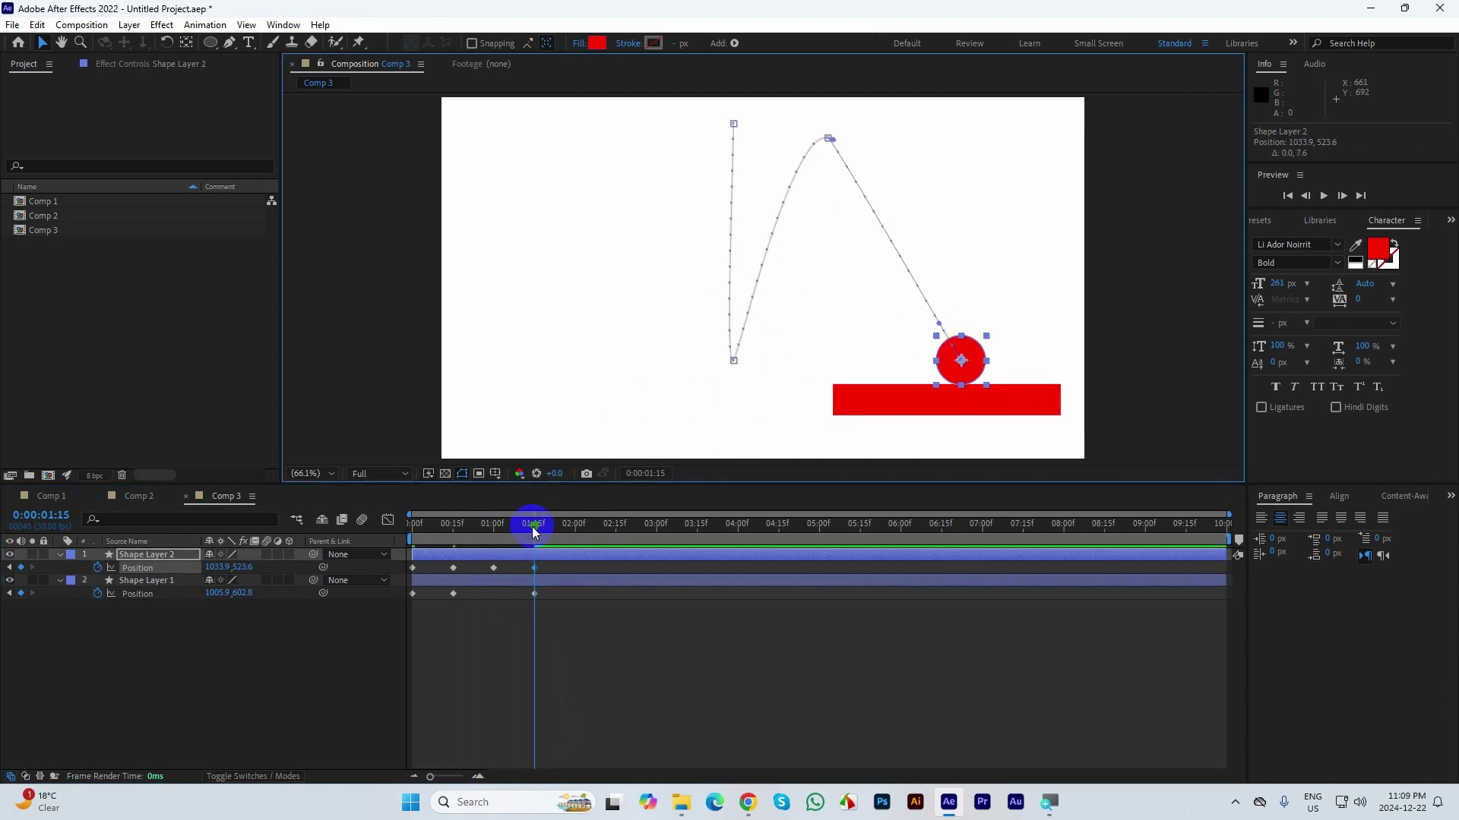
pyautogui.press('space')
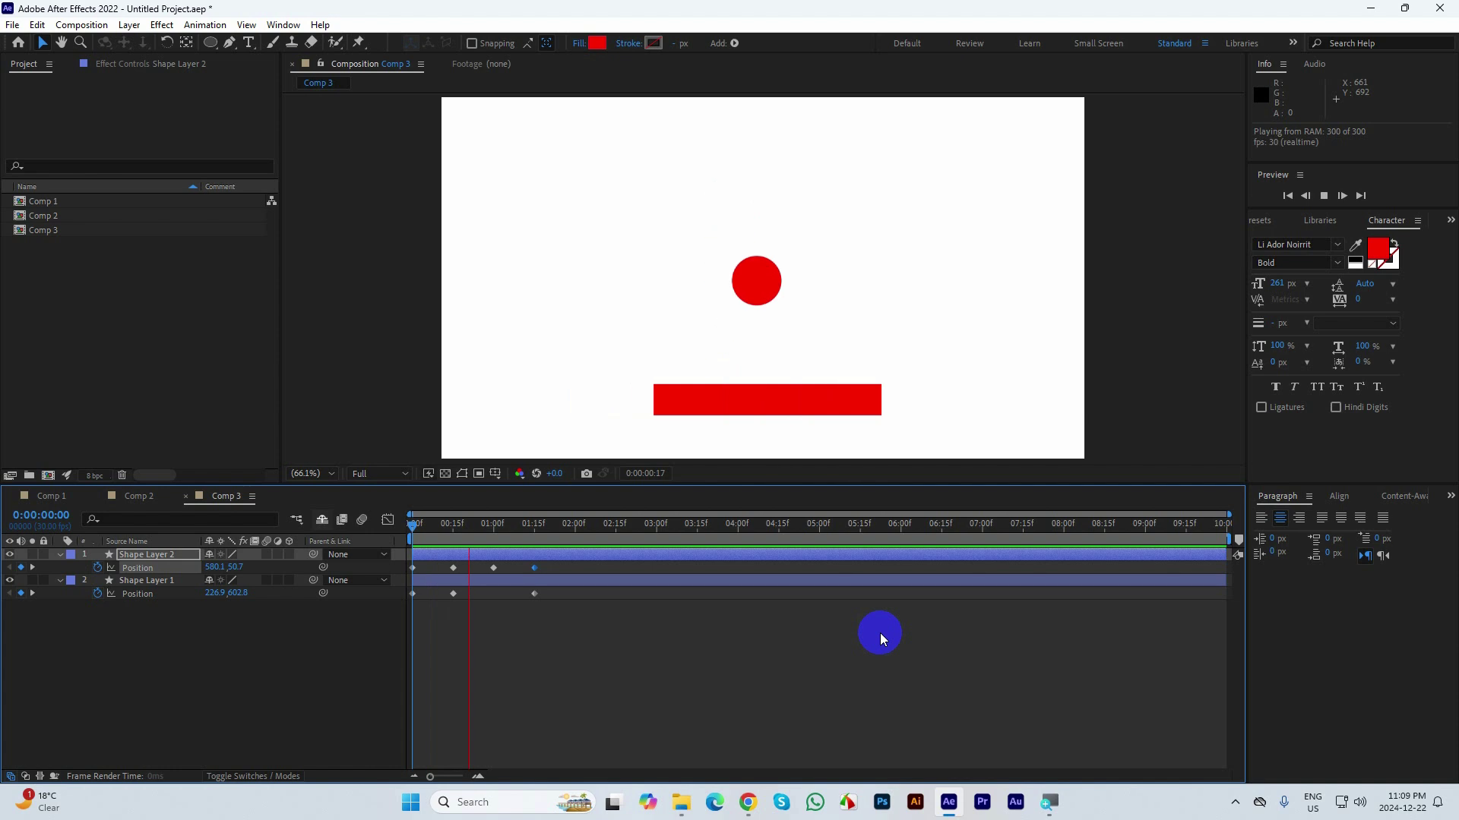
pyautogui.press('space')
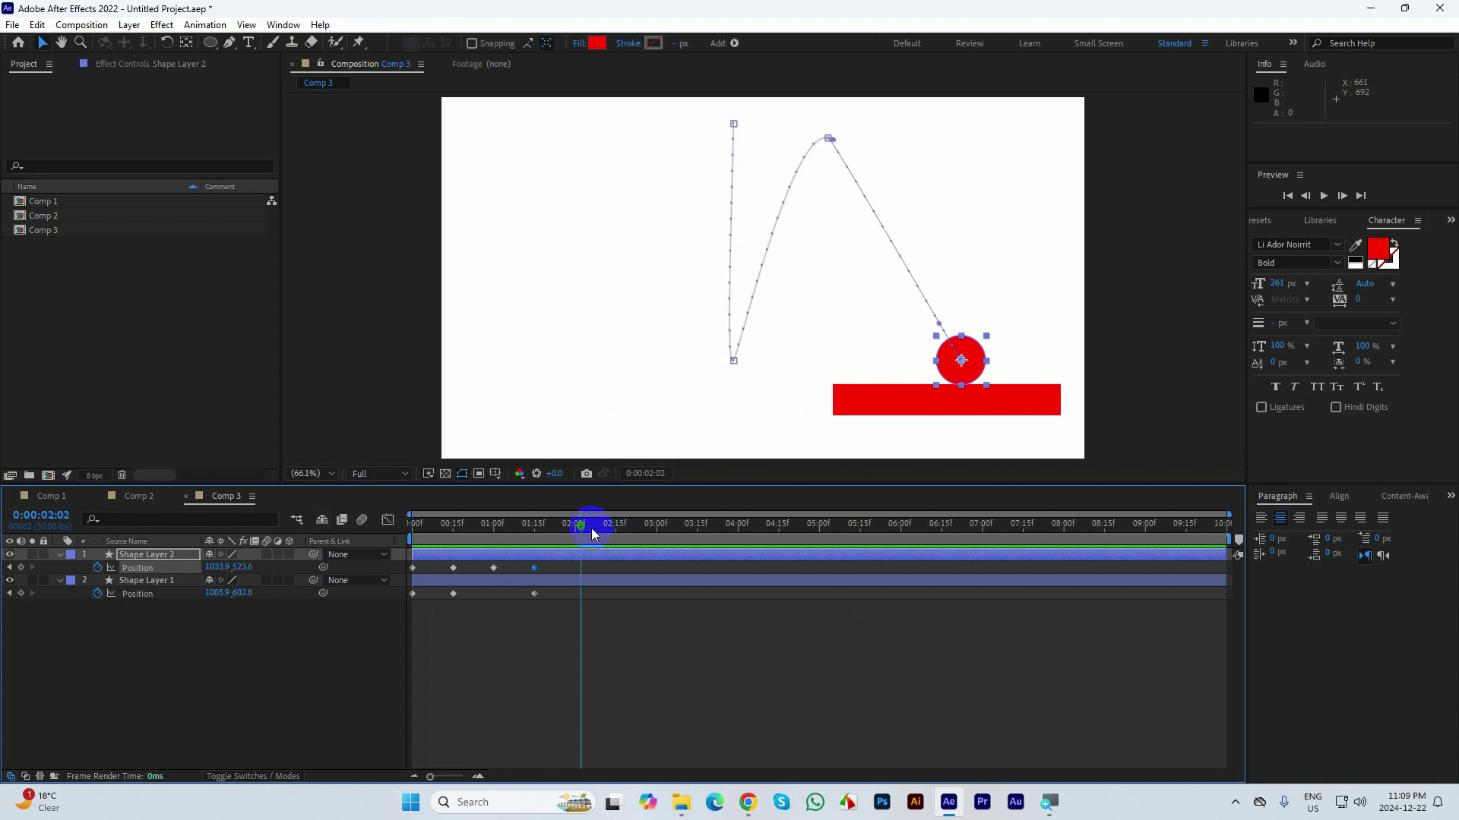
# - Keyframe the circle's second bounce to Position 1041.4, 89.5 at 0:00:02:00 and shorten the outgoing path handle at the second landing
pyautogui.moveTo(544, 524); pyautogui.dragTo(575, 532)
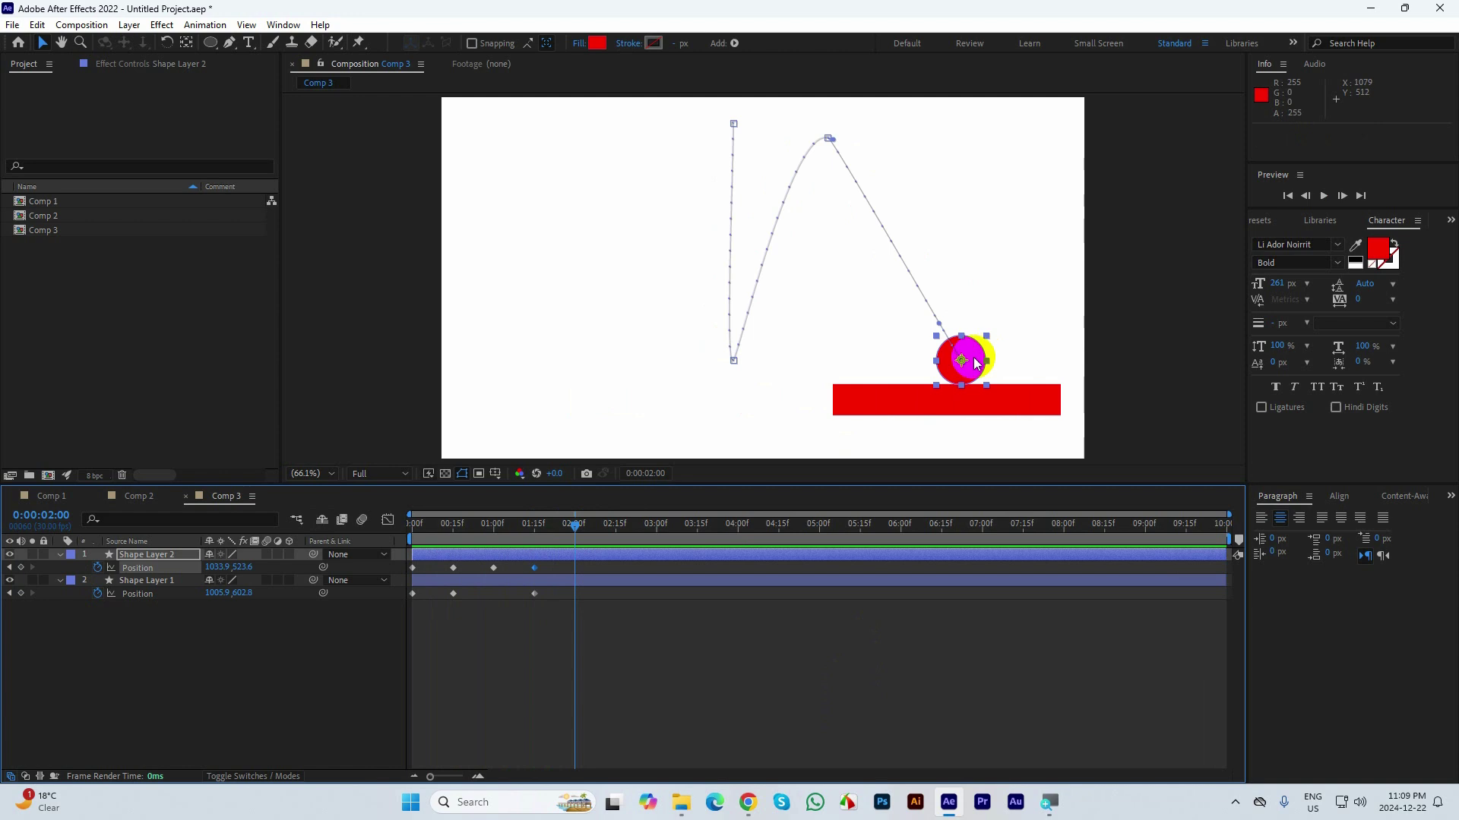
pyautogui.moveTo(976, 351); pyautogui.dragTo(984, 140)
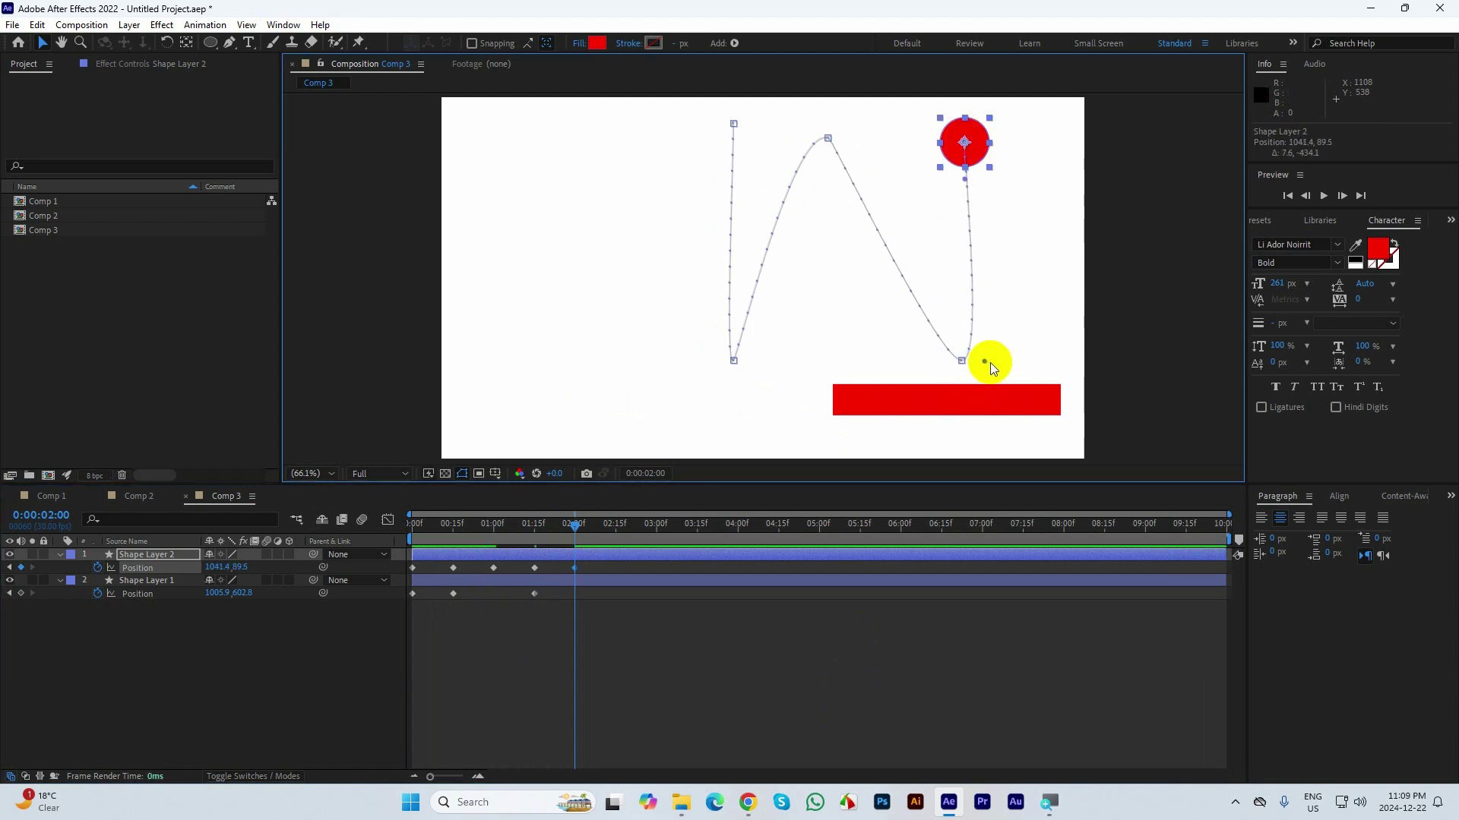
pyautogui.moveTo(985, 362); pyautogui.dragTo(963, 362)
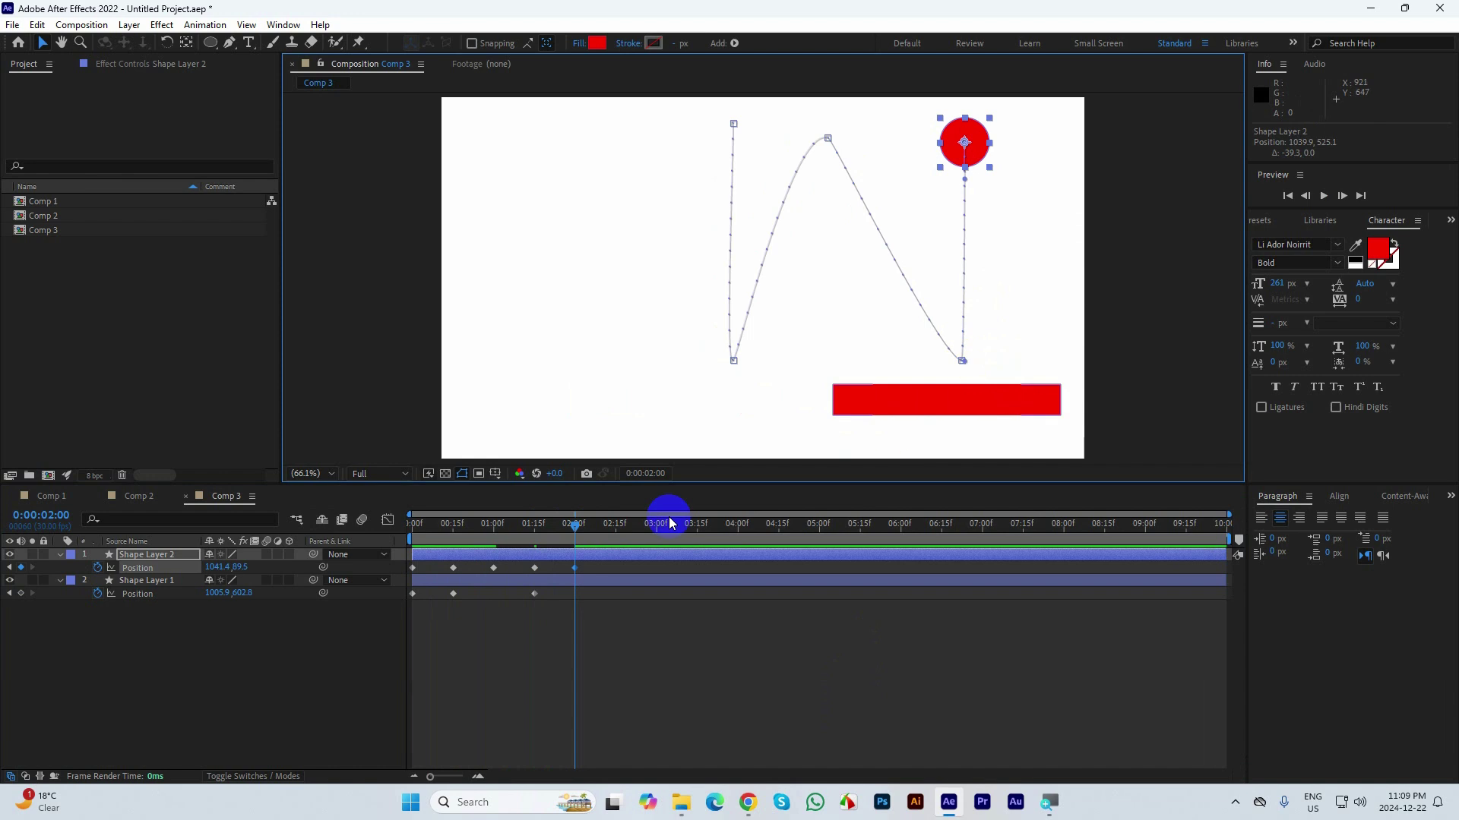
# - Keyframe the circle's fall to the far side of the frame at Position 324.5, 528.2 at 0:00:02:15
pyautogui.moveTo(586, 527); pyautogui.dragTo(616, 525)
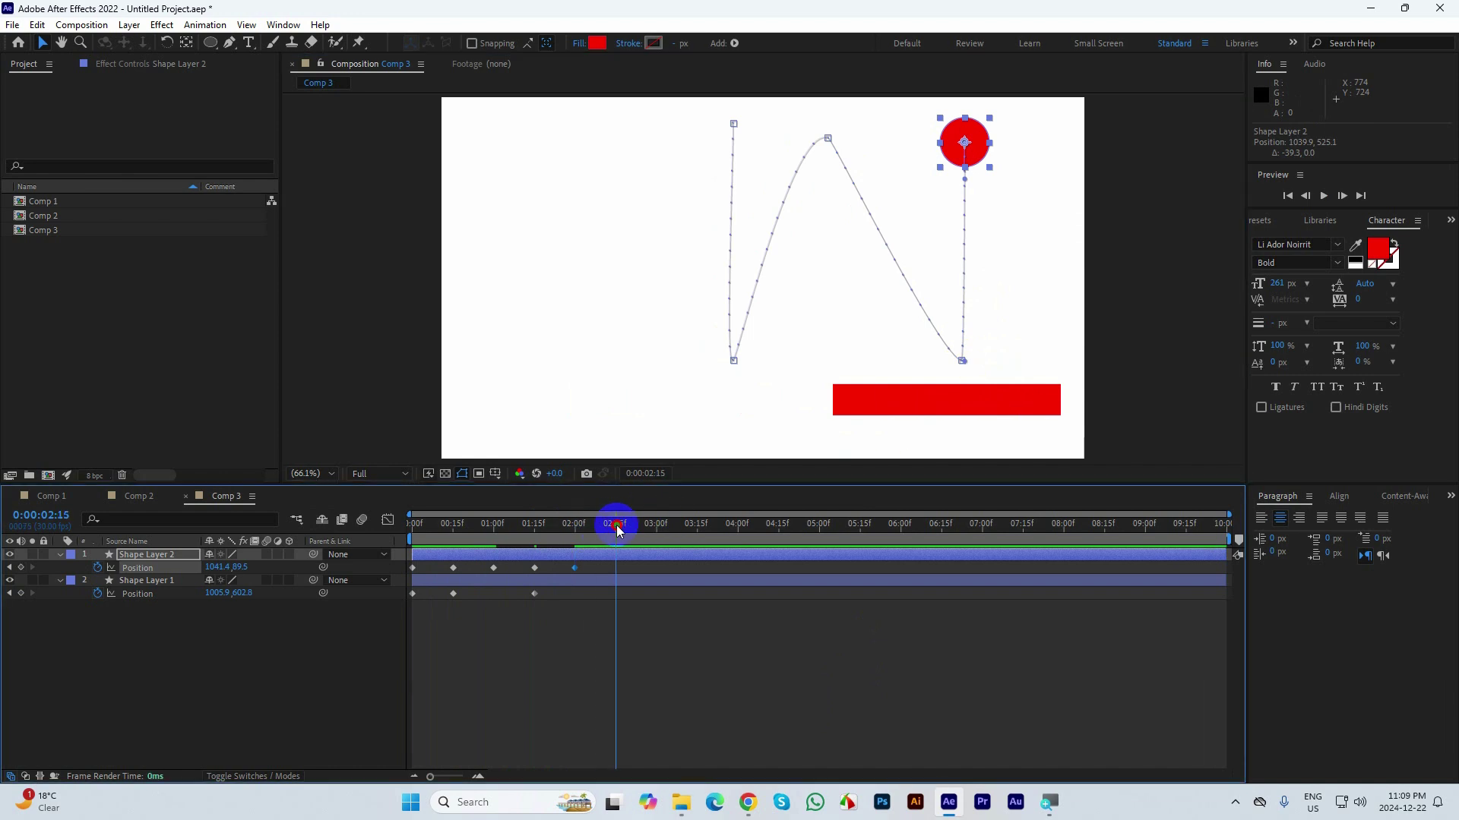
pyautogui.moveTo(978, 142); pyautogui.dragTo(955, 154)
pyautogui.moveTo(878, 180)
pyautogui.mouseDown()
pyautogui.moveTo(739, 258)
pyautogui.moveTo(649, 345)
pyautogui.moveTo(606, 363)
pyautogui.moveTo(616, 351)
pyautogui.mouseUp()
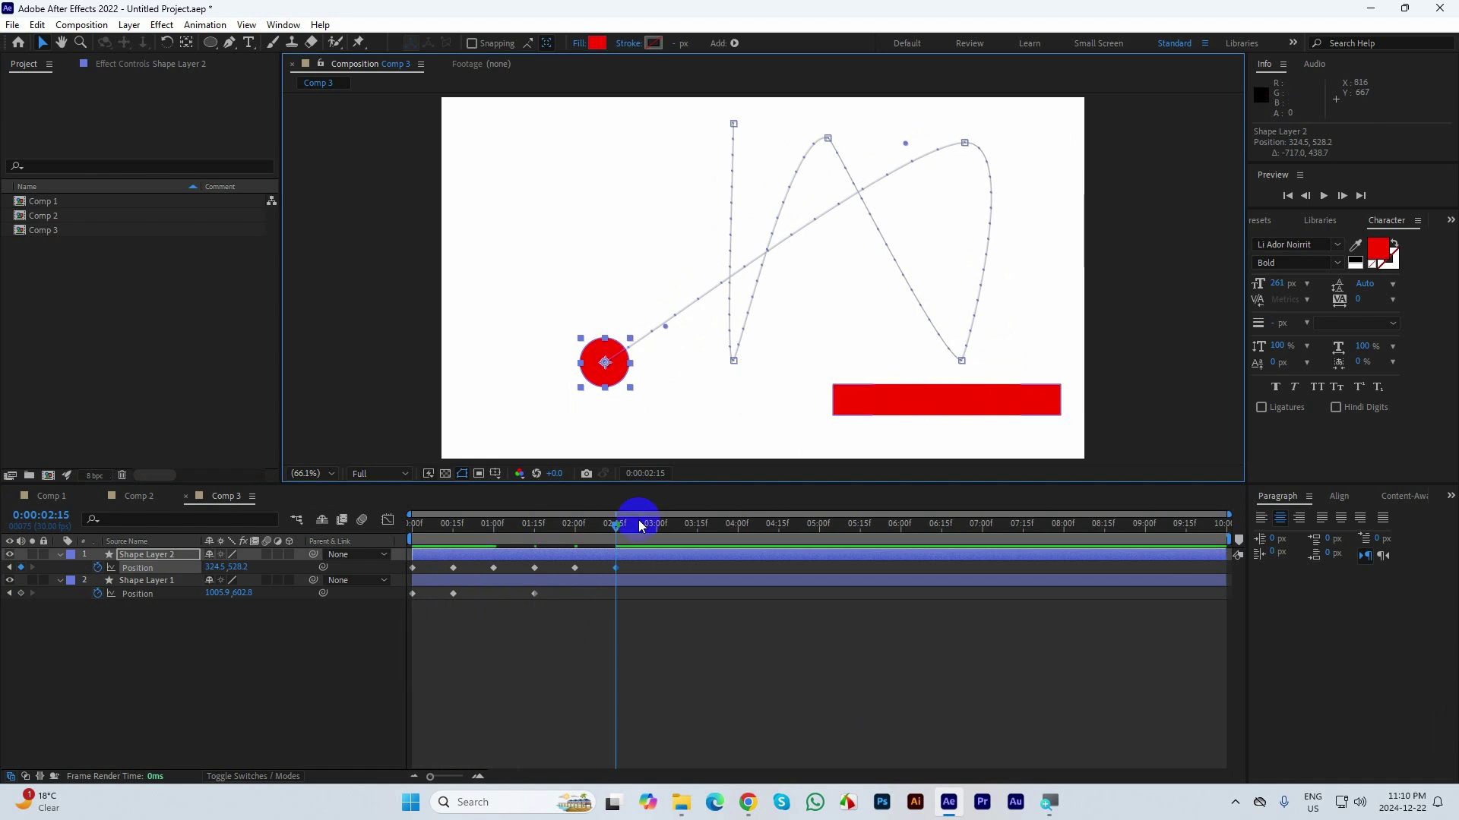
# - Keyframe the red bar's Position at 332.8, 602.8 at 0:00:02:15 to catch the circle, and preview from the start
pyautogui.click(900, 413)
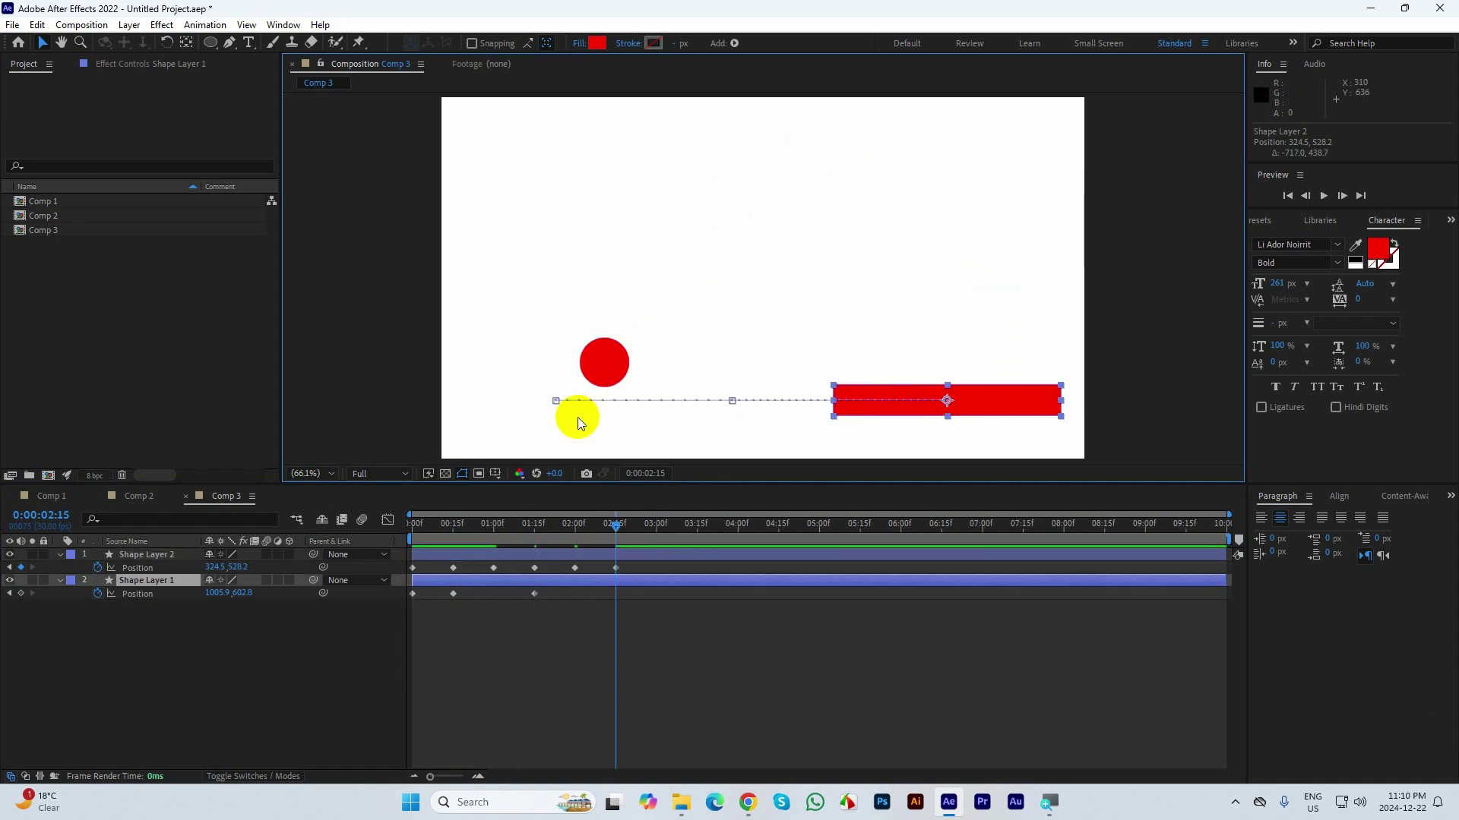
pyautogui.moveTo(918, 396); pyautogui.dragTo(575, 427)
pyautogui.moveTo(616, 523); pyautogui.dragTo(329, 523)
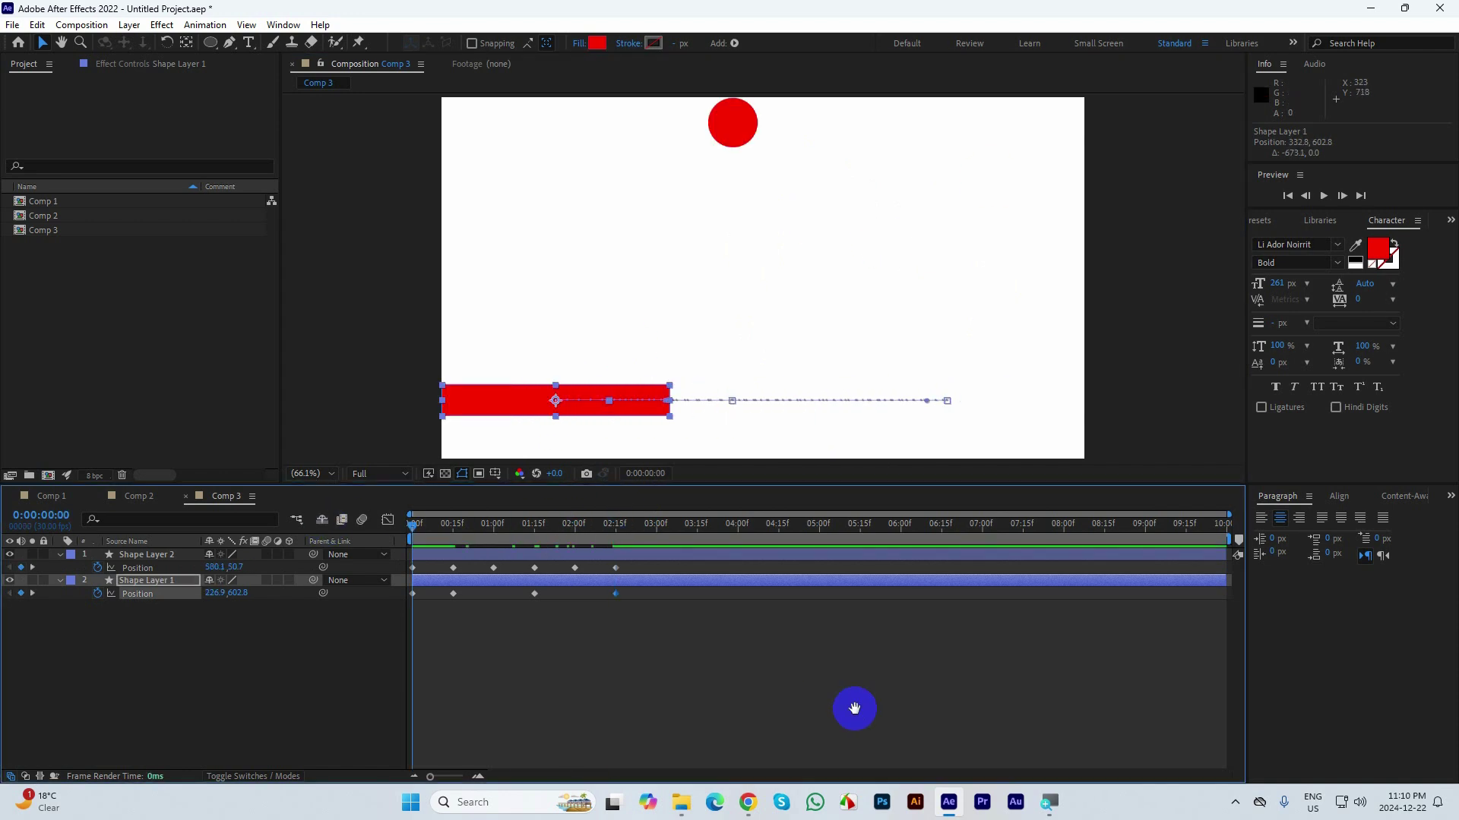
pyautogui.press('space')
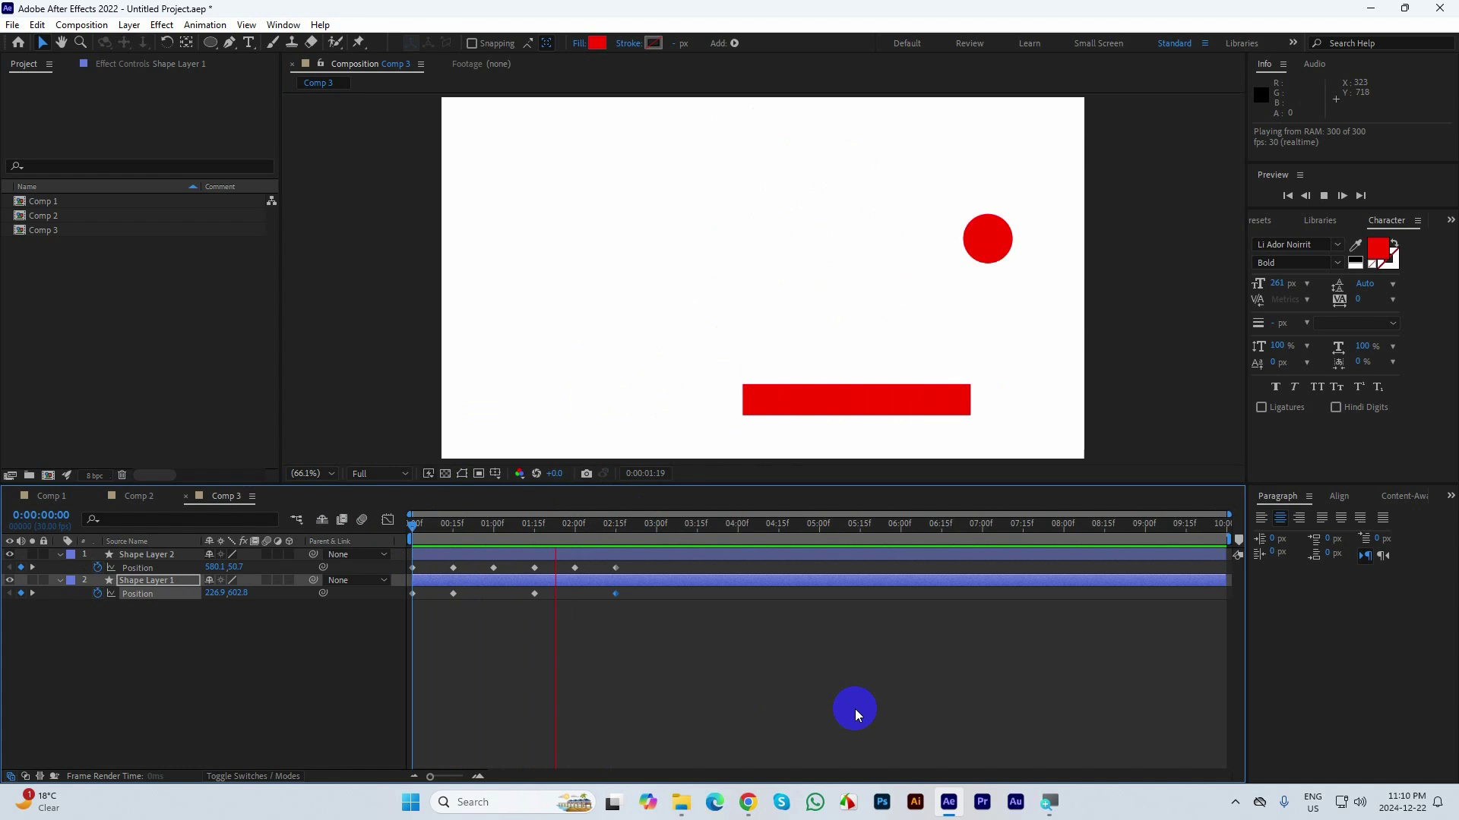
pyautogui.press('space')
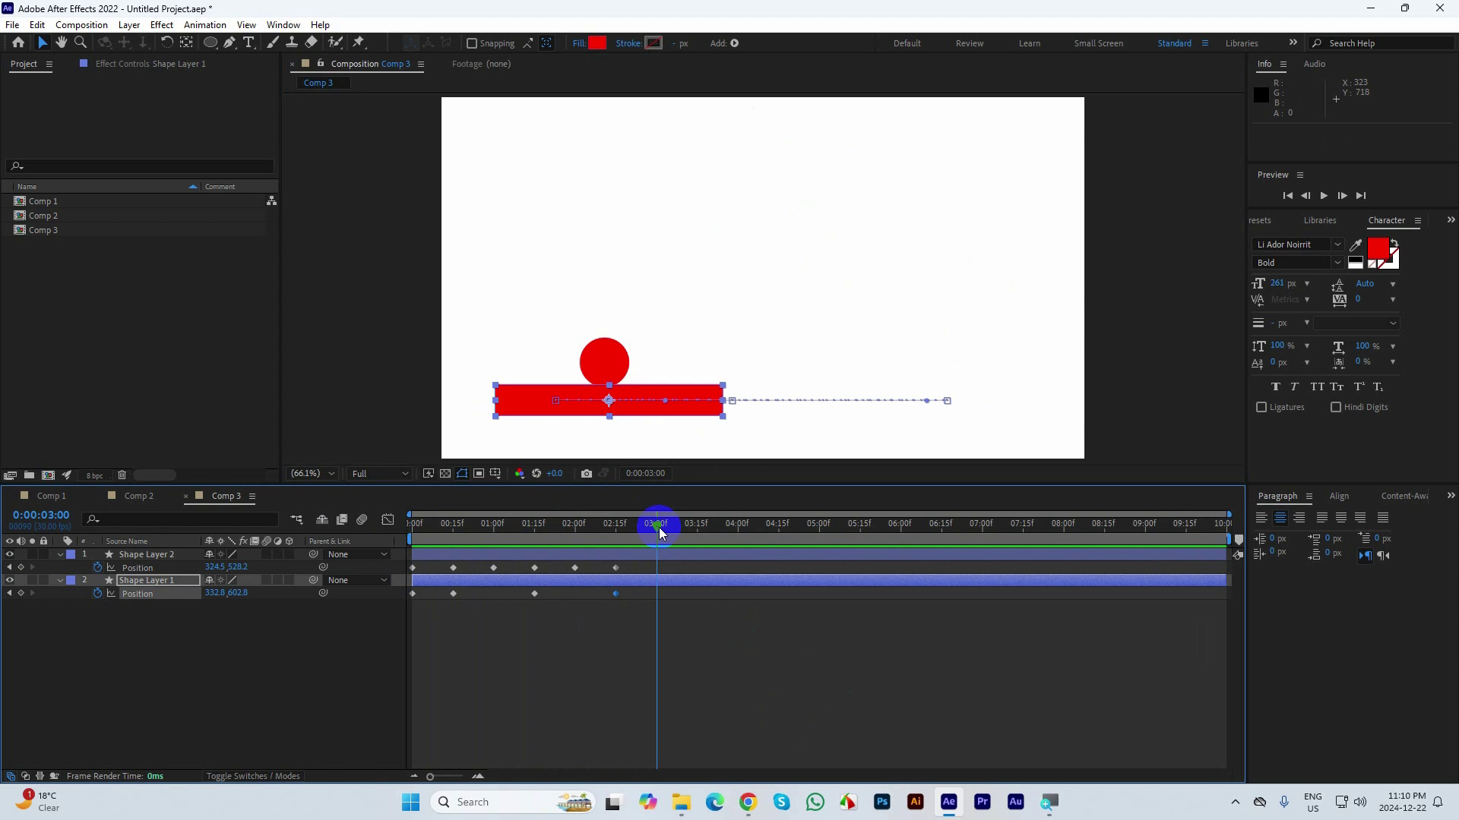
# - End the work area at 0:00:02:24 and preview the bouncing-circle animation from the start
pyautogui.moveTo(658, 527); pyautogui.dragTo(643, 531)
pyautogui.press('n')
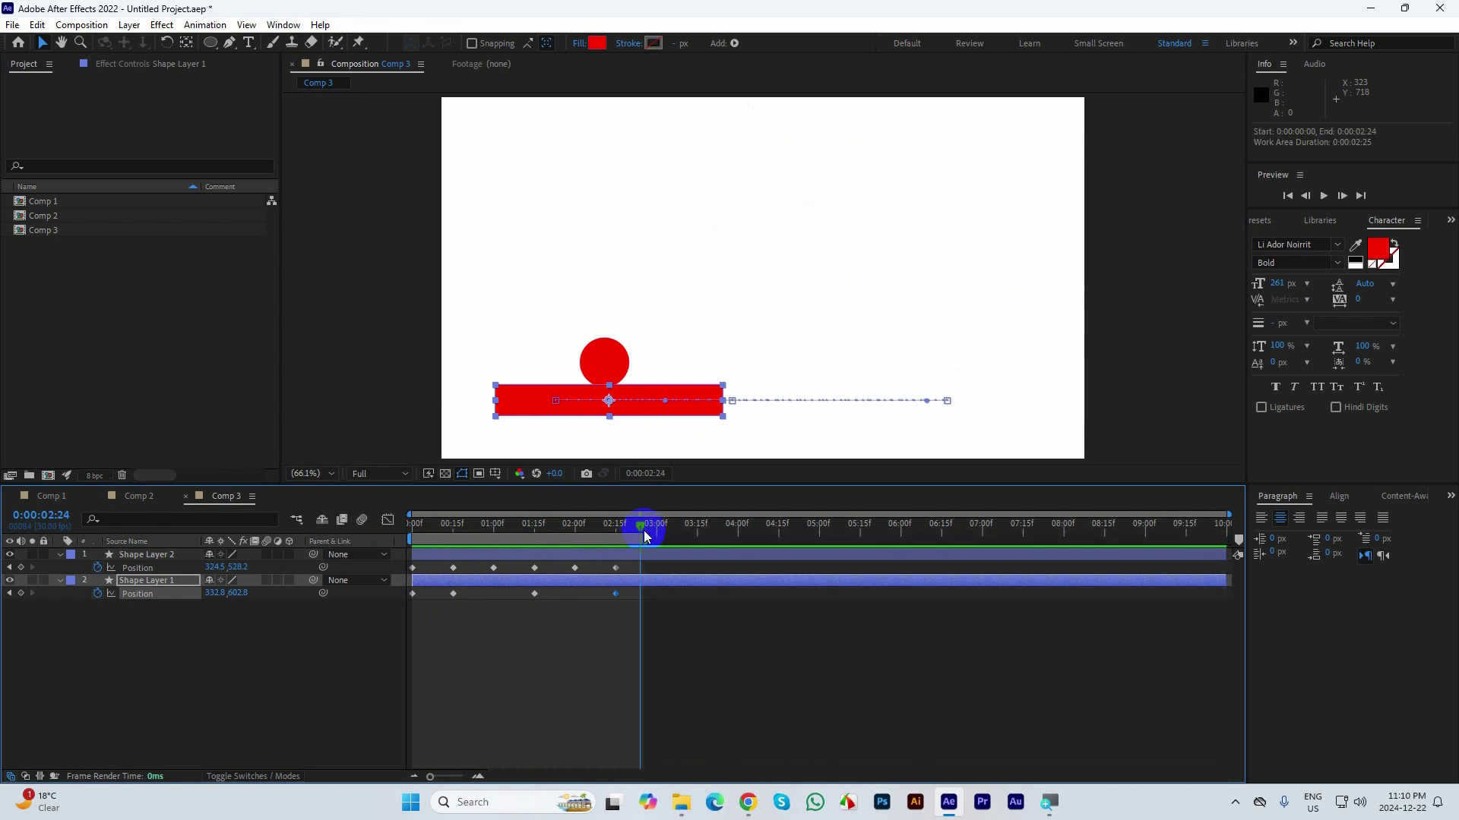
pyautogui.press('Home')
pyautogui.press('space')
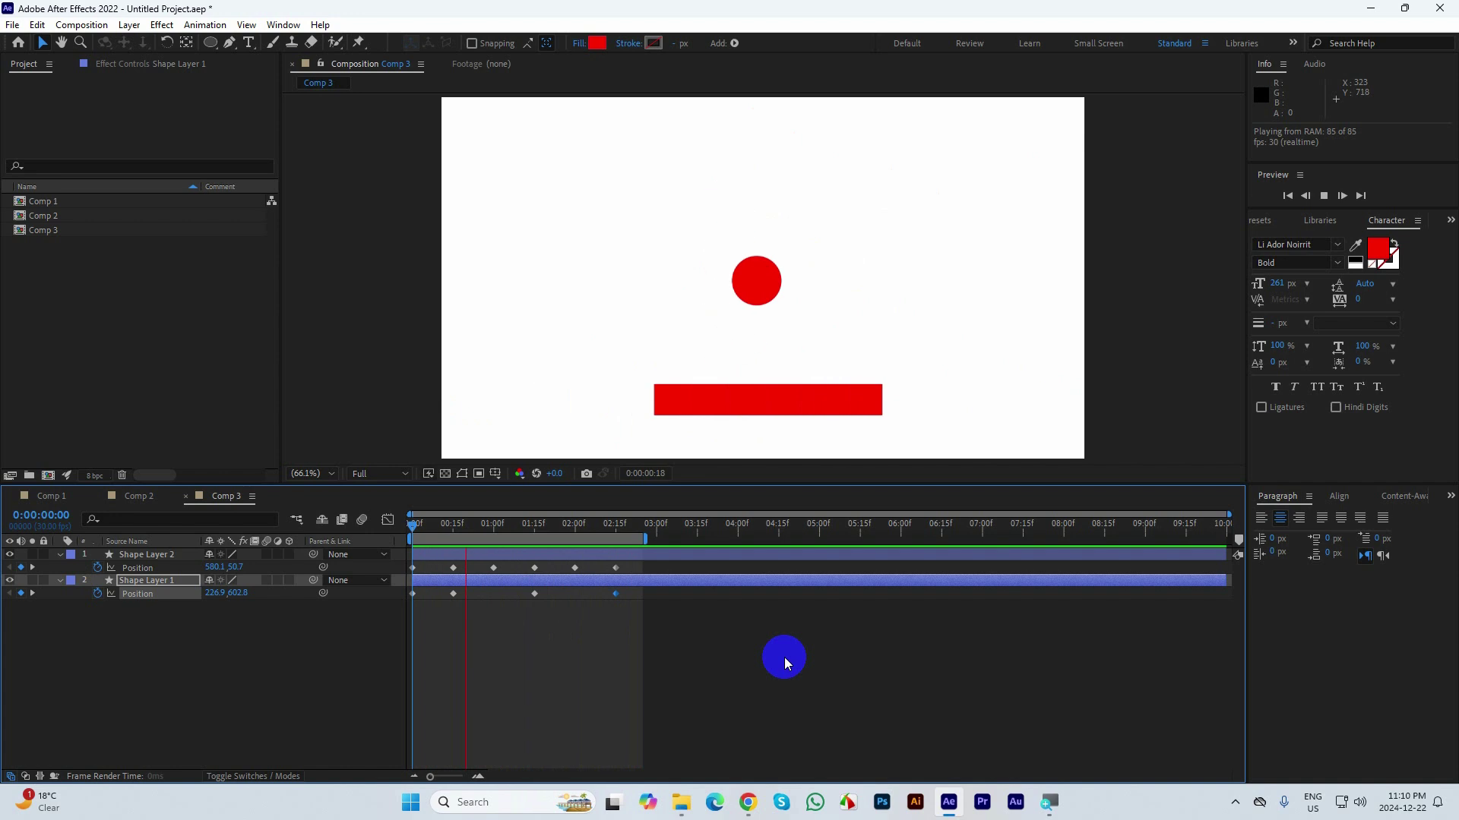
pyautogui.press('space')
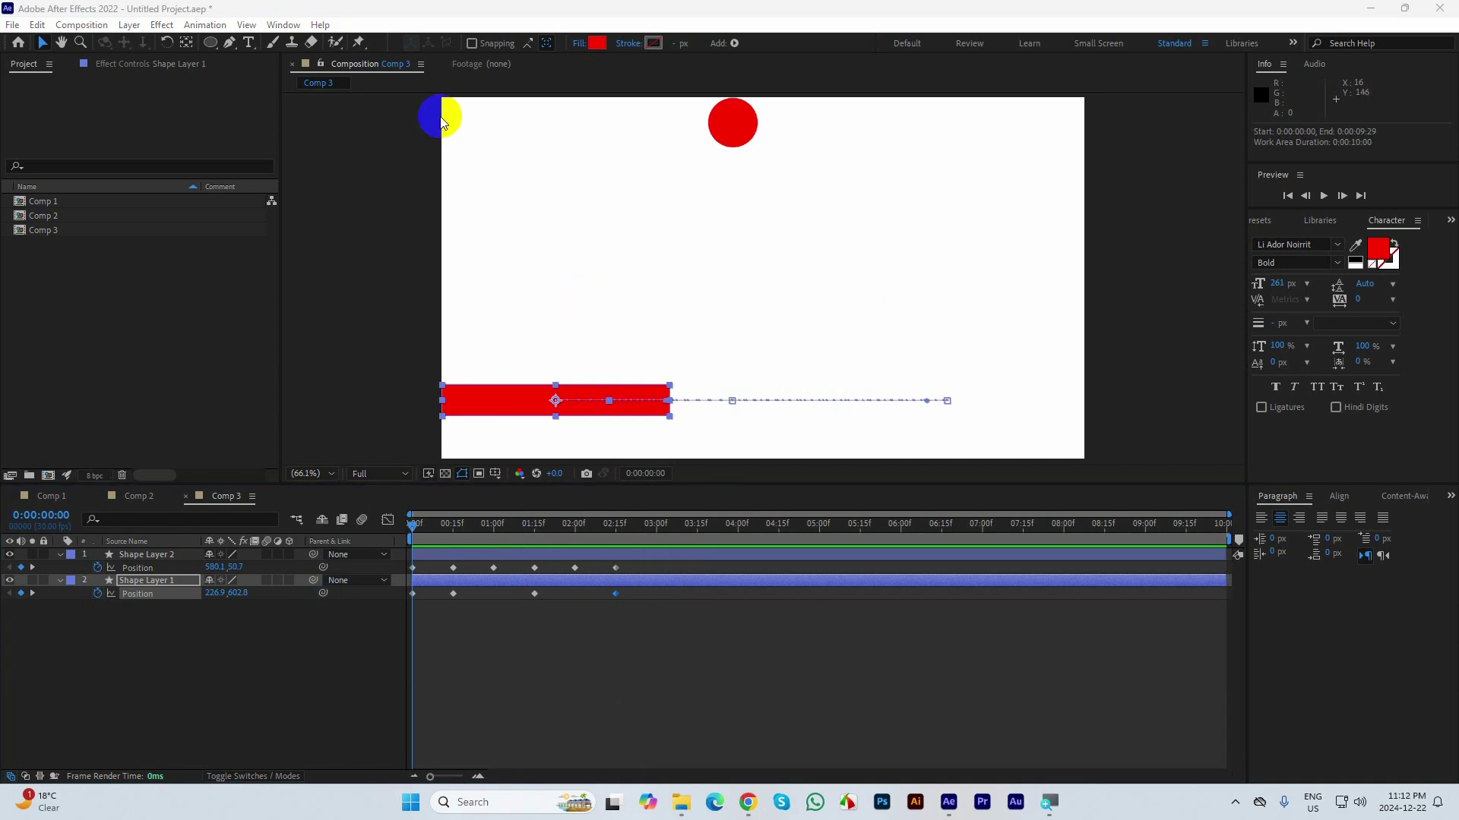
# - Create the new composition Comp 4 at 1280 x 720 px, 30 fps and 0:00:10:00 long with a white background
pyautogui.click(251, 640)
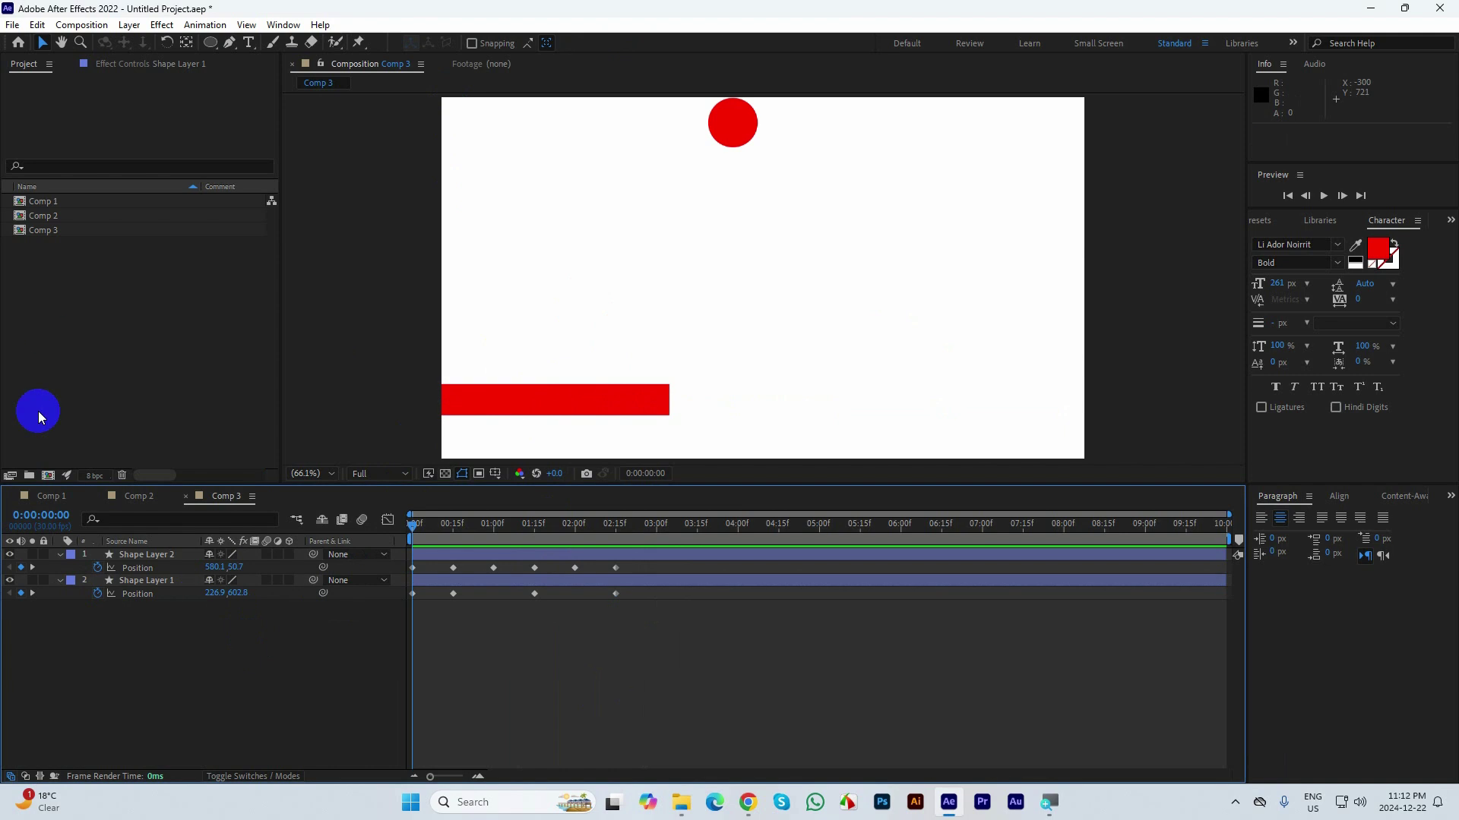
pyautogui.click(49, 477)
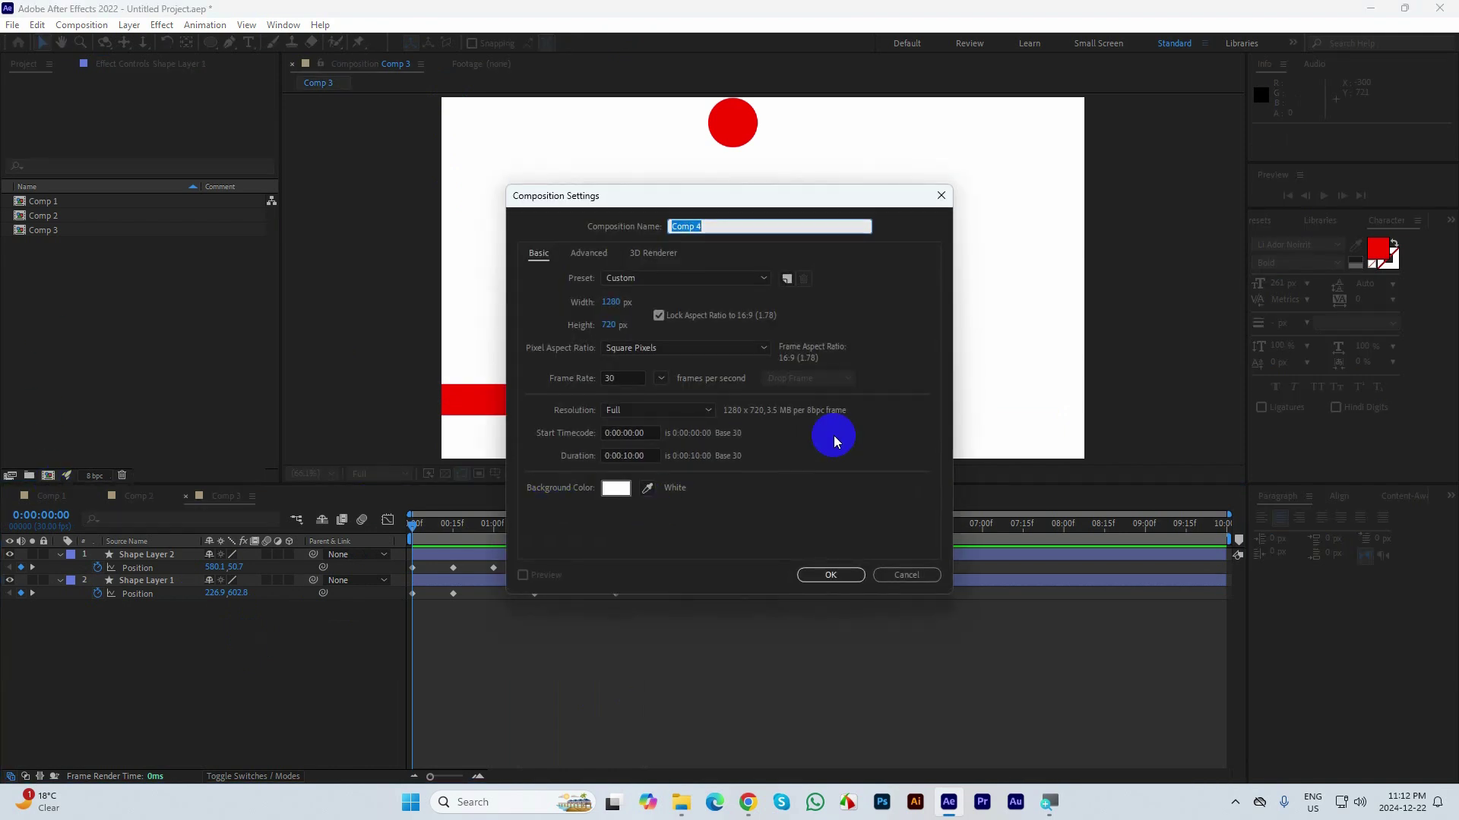
pyautogui.click(826, 570)
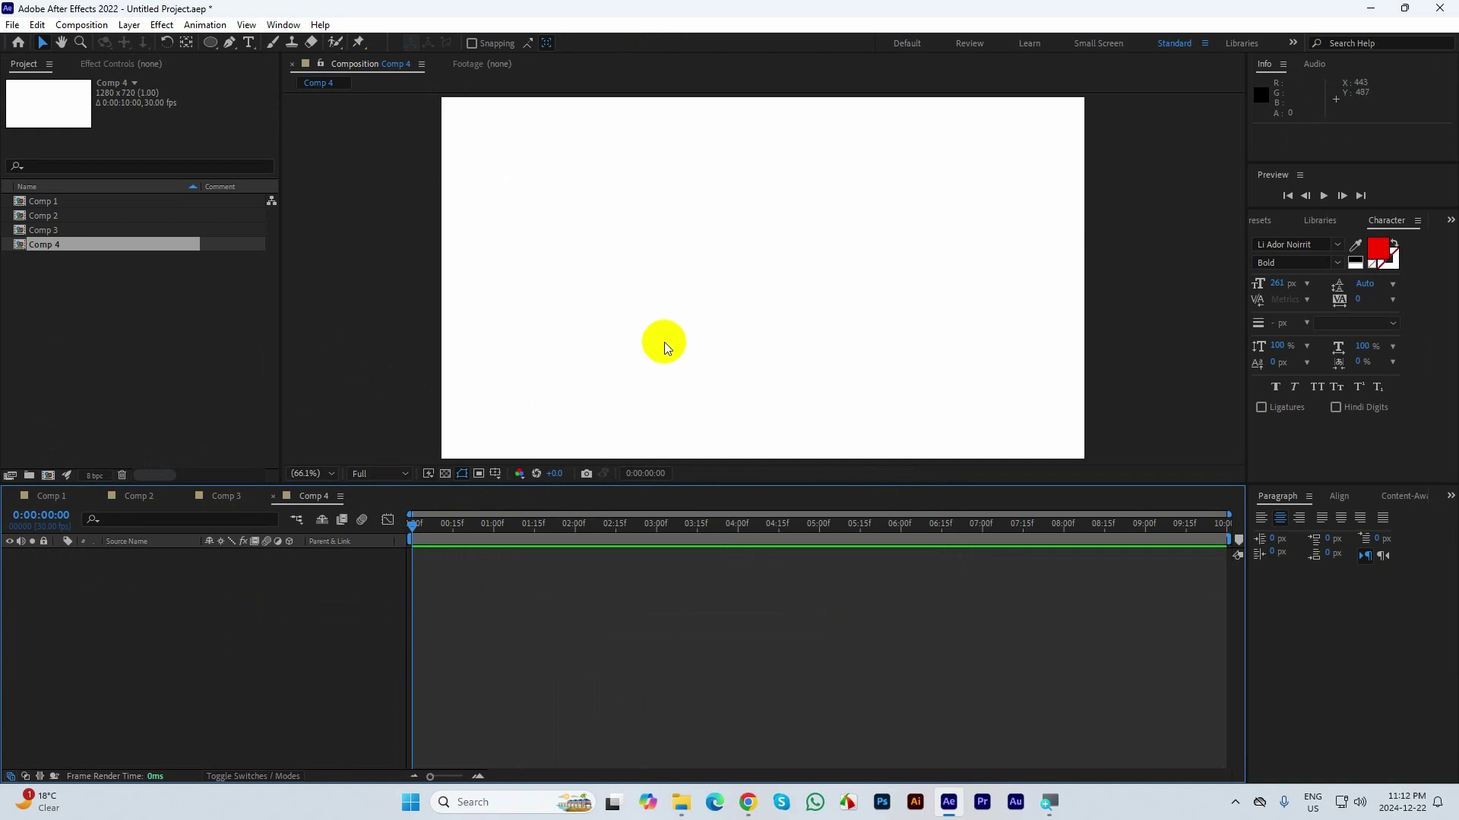
# - Draw a red rectangle freehand with the Rectangle Tool so that it covers the whole Comp 4 frame
pyautogui.press(',')
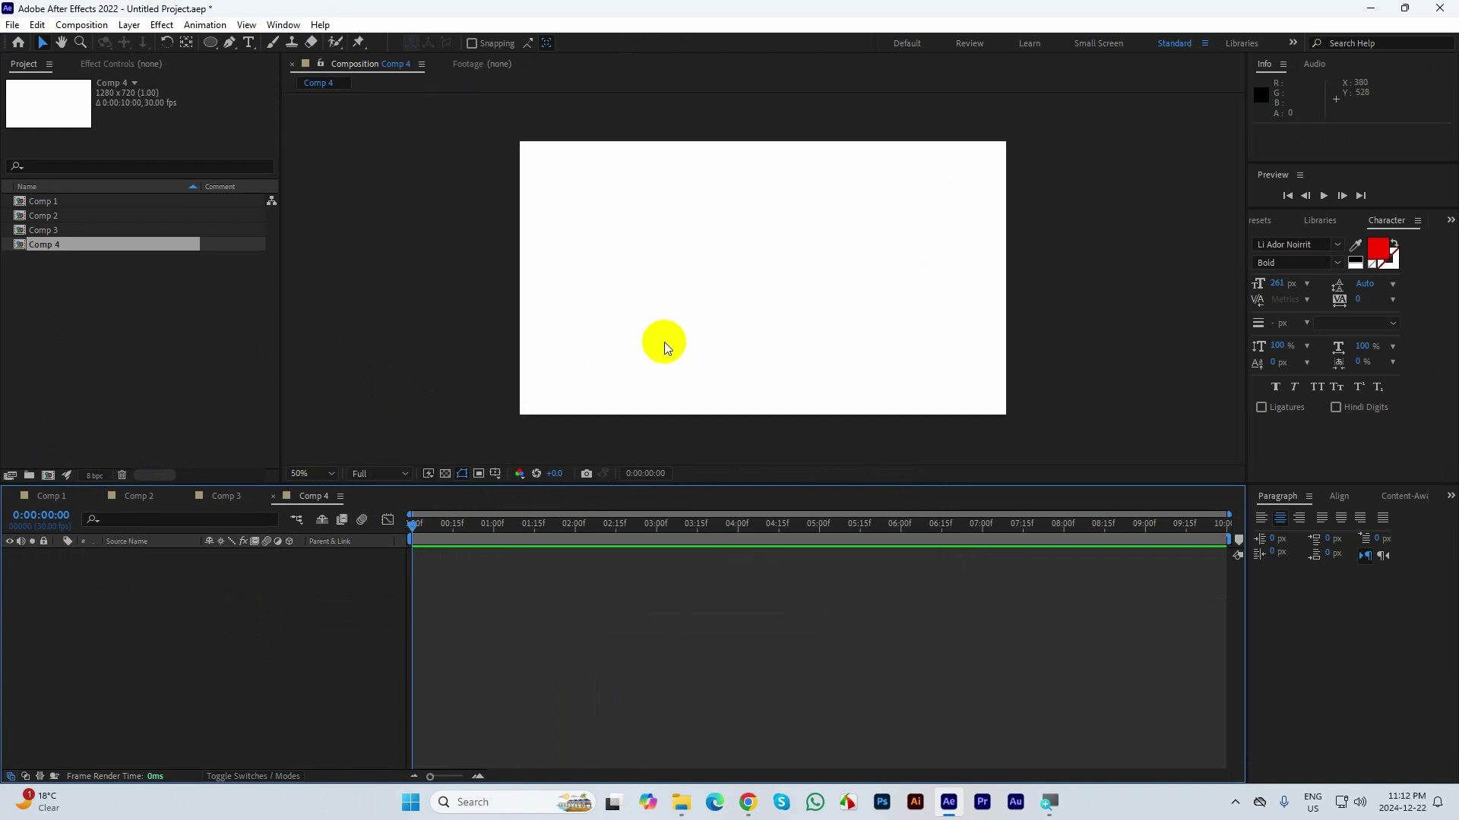
pyautogui.click(39, 246)
pyautogui.click(210, 43)
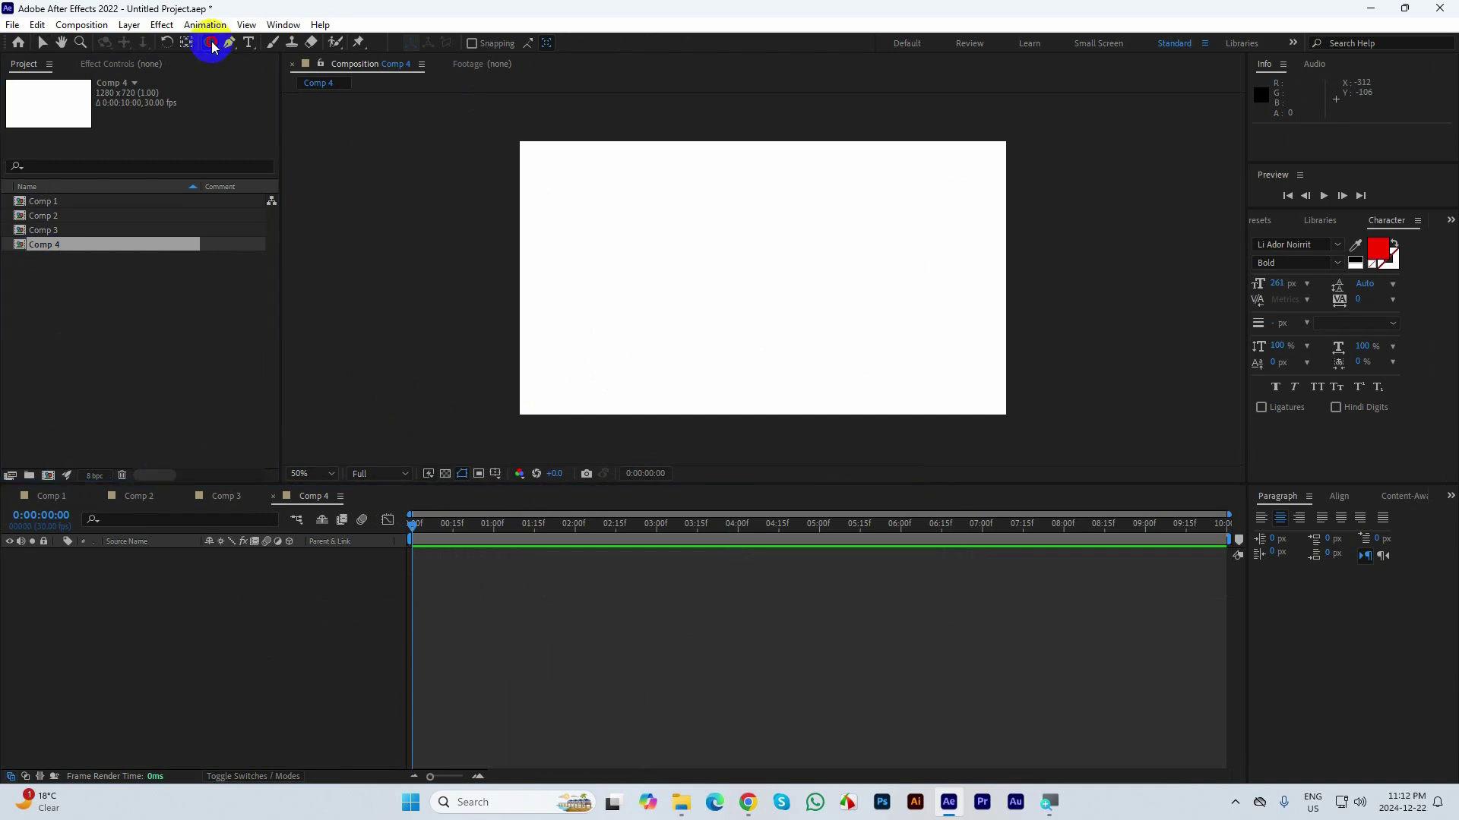
pyautogui.moveTo(213, 47); pyautogui.dragTo(285, 47)
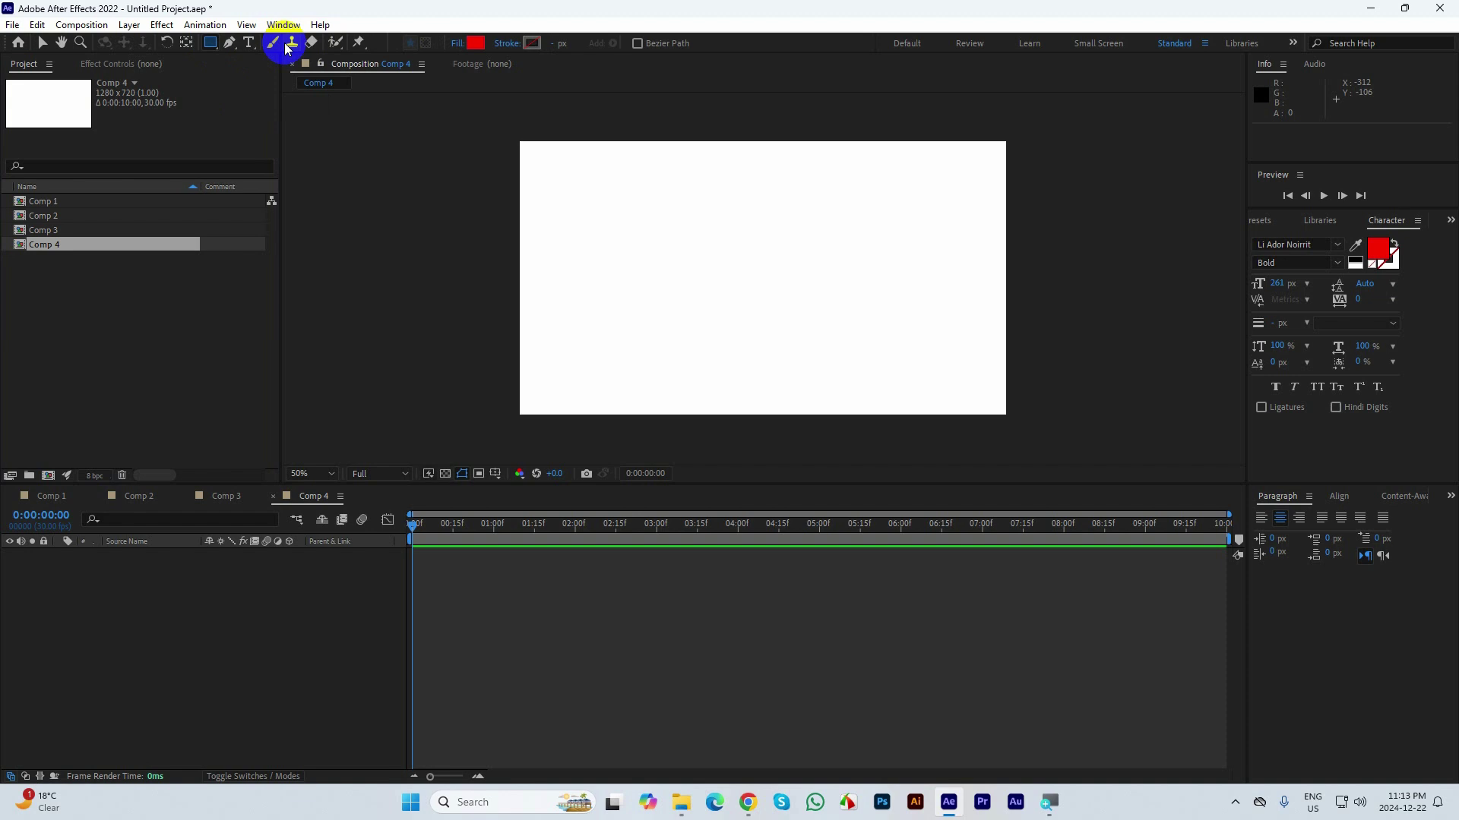
pyautogui.click(129, 25)
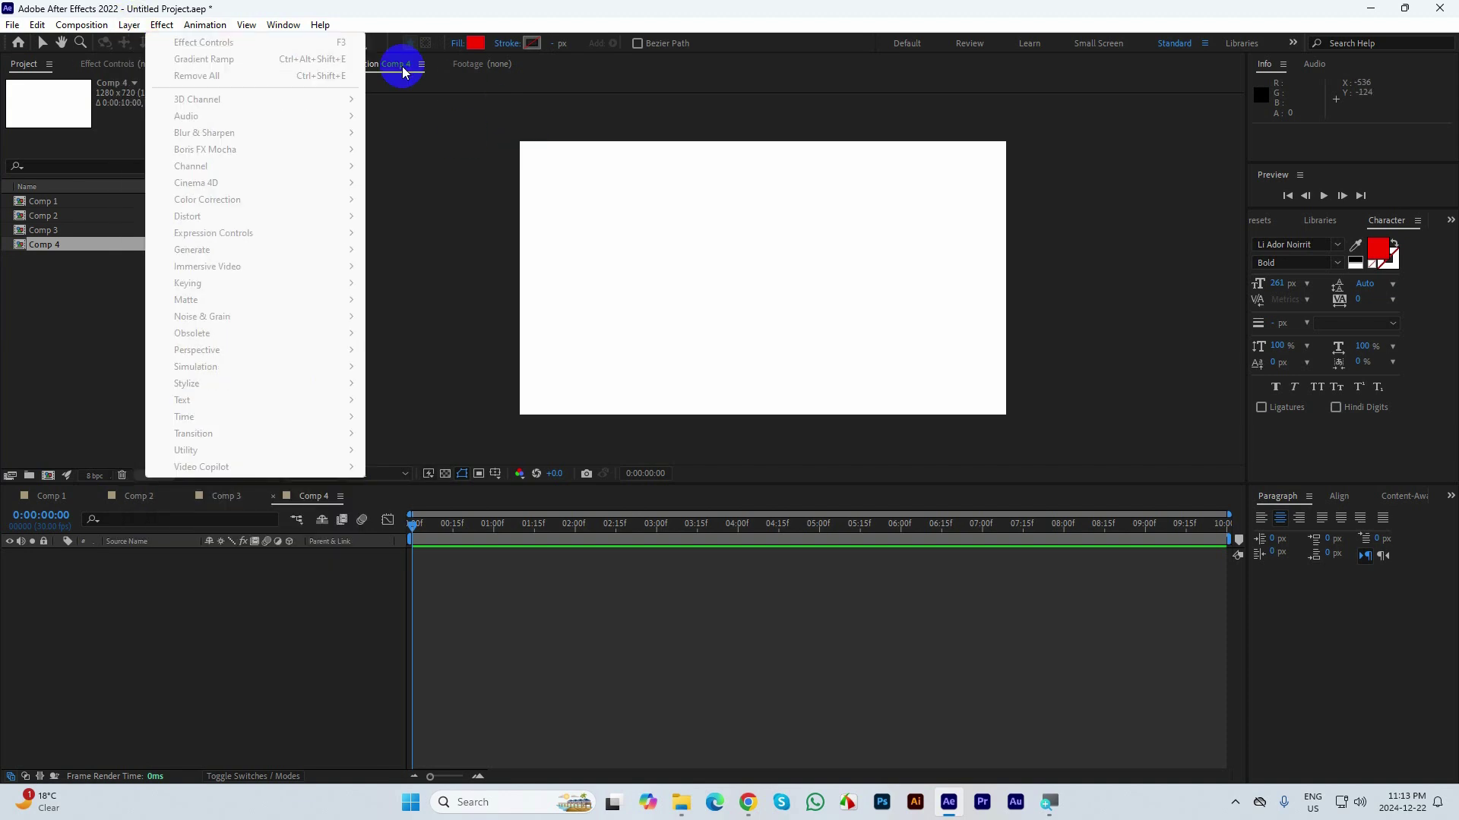
pyautogui.click(526, 9)
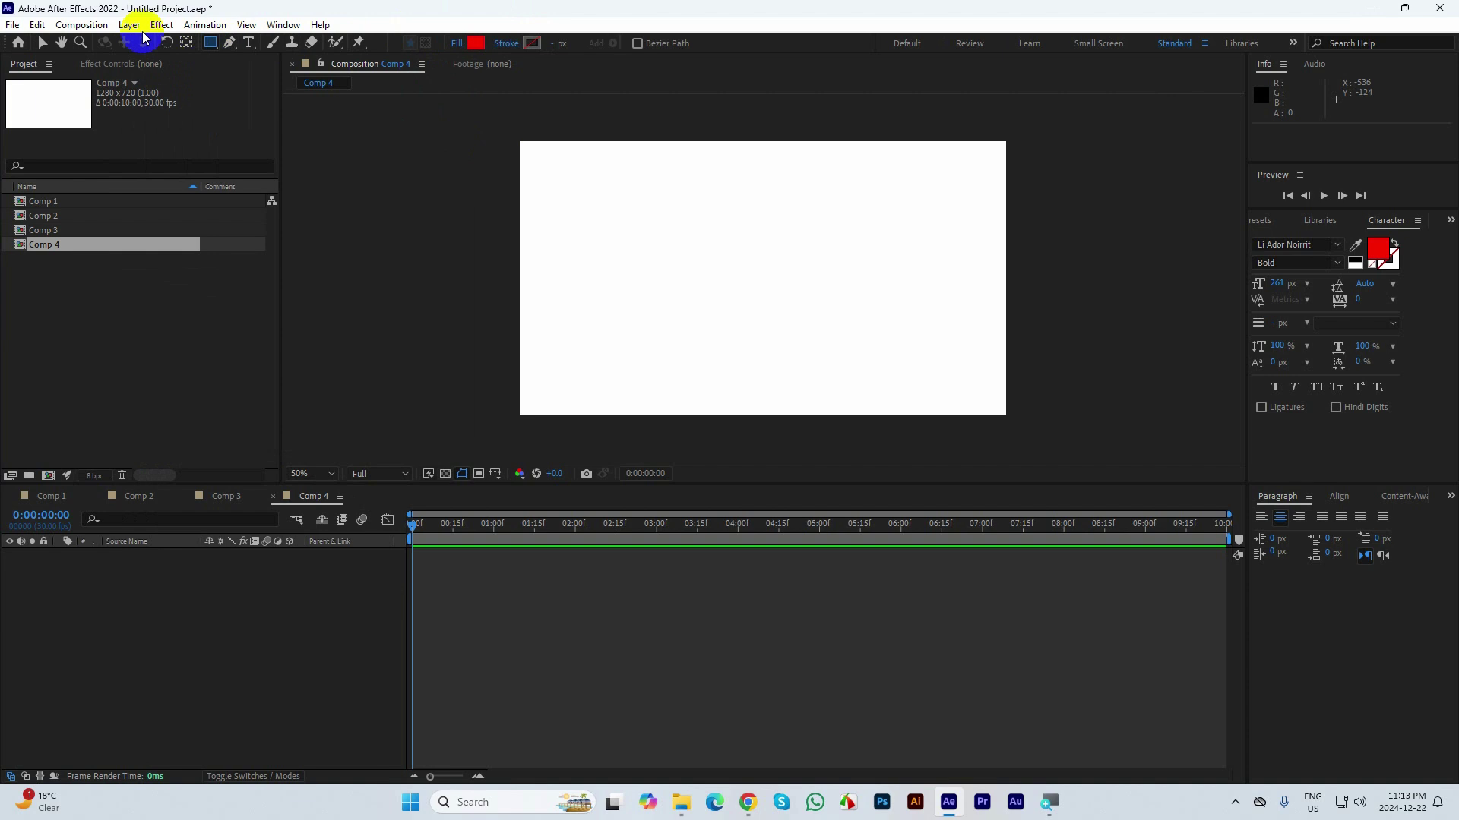
pyautogui.click(212, 46)
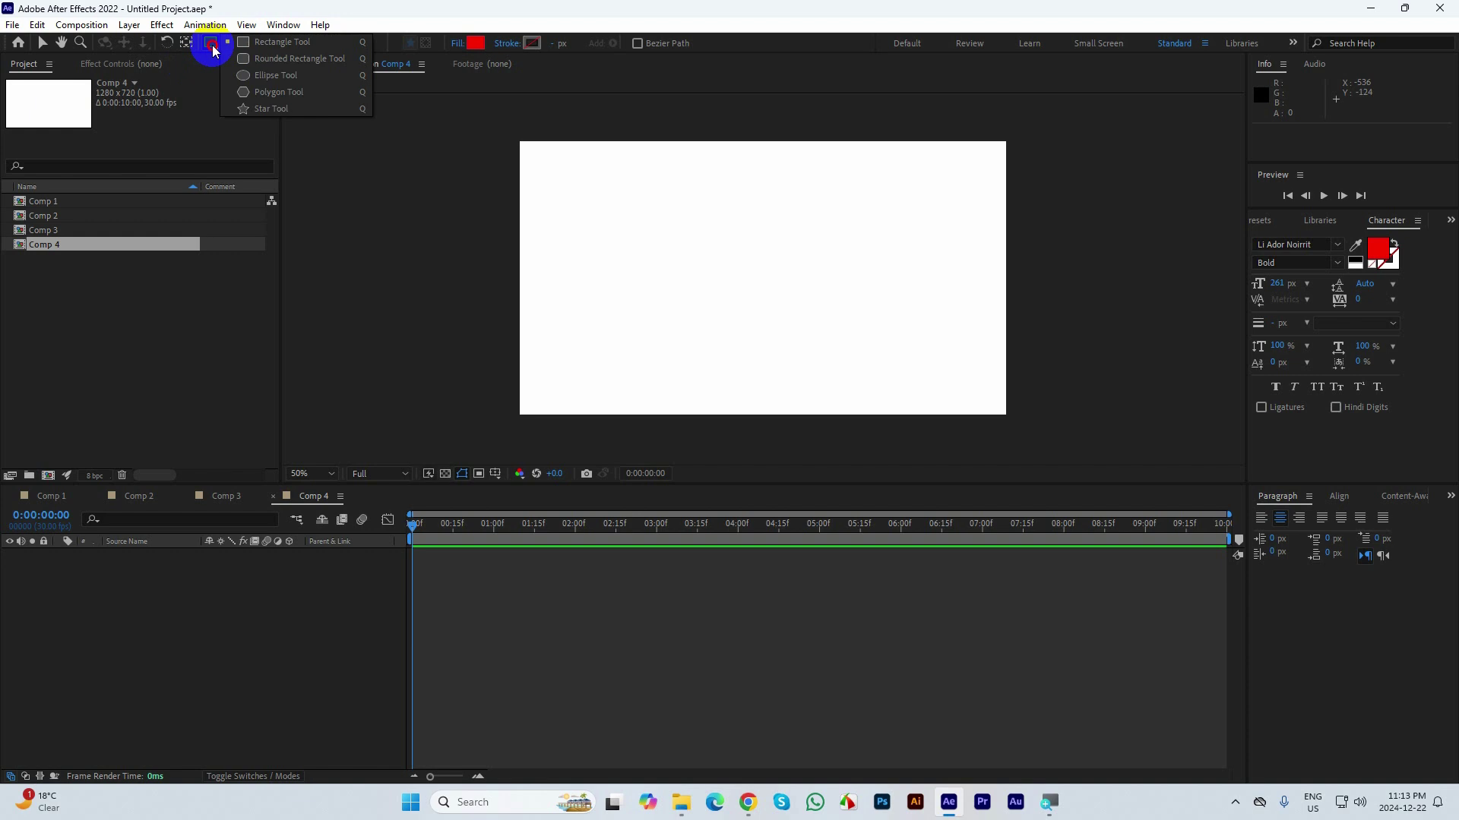
pyautogui.click(281, 44)
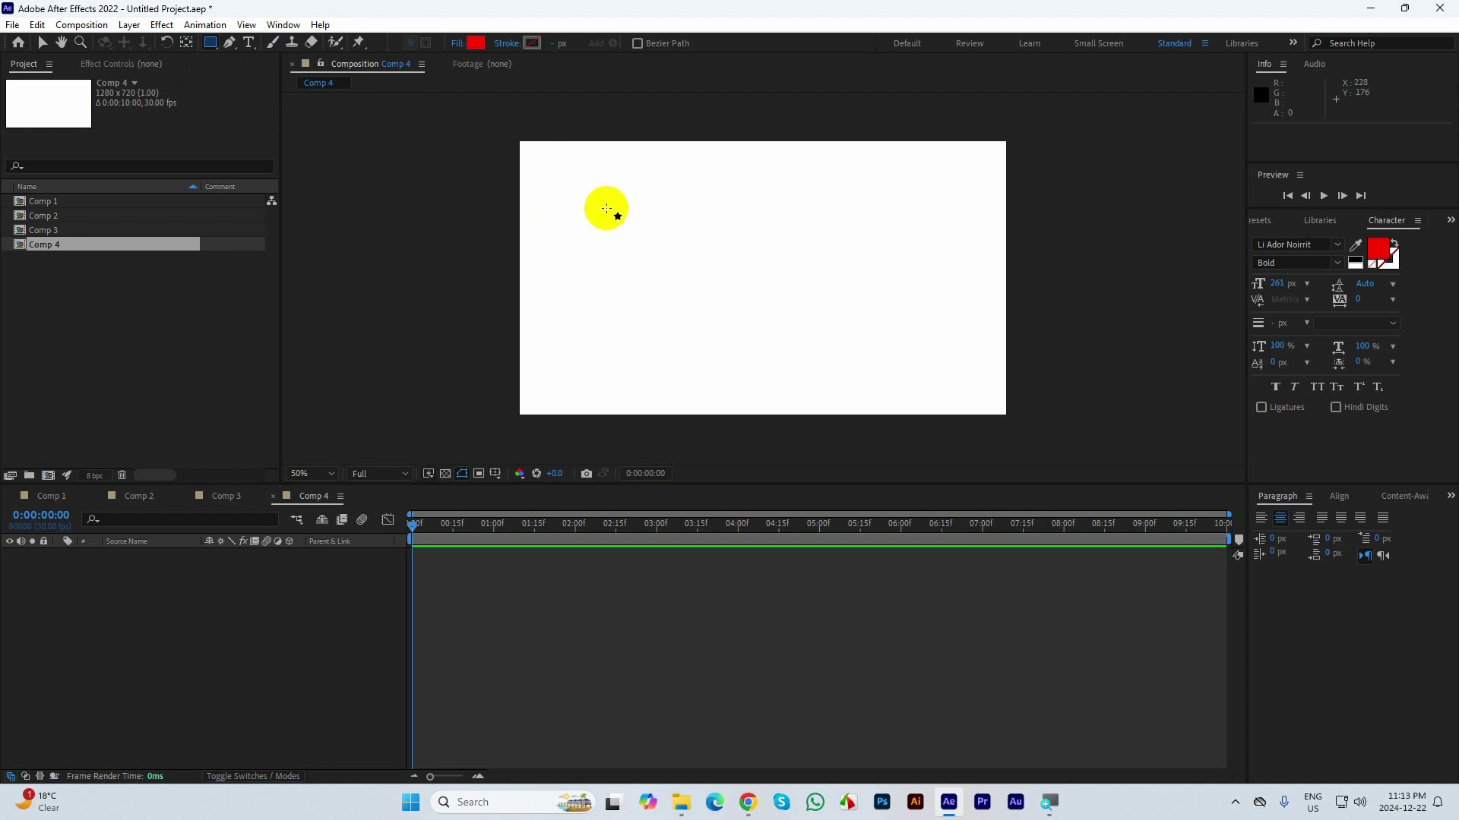
pyautogui.moveTo(516, 142); pyautogui.dragTo(1006, 418)
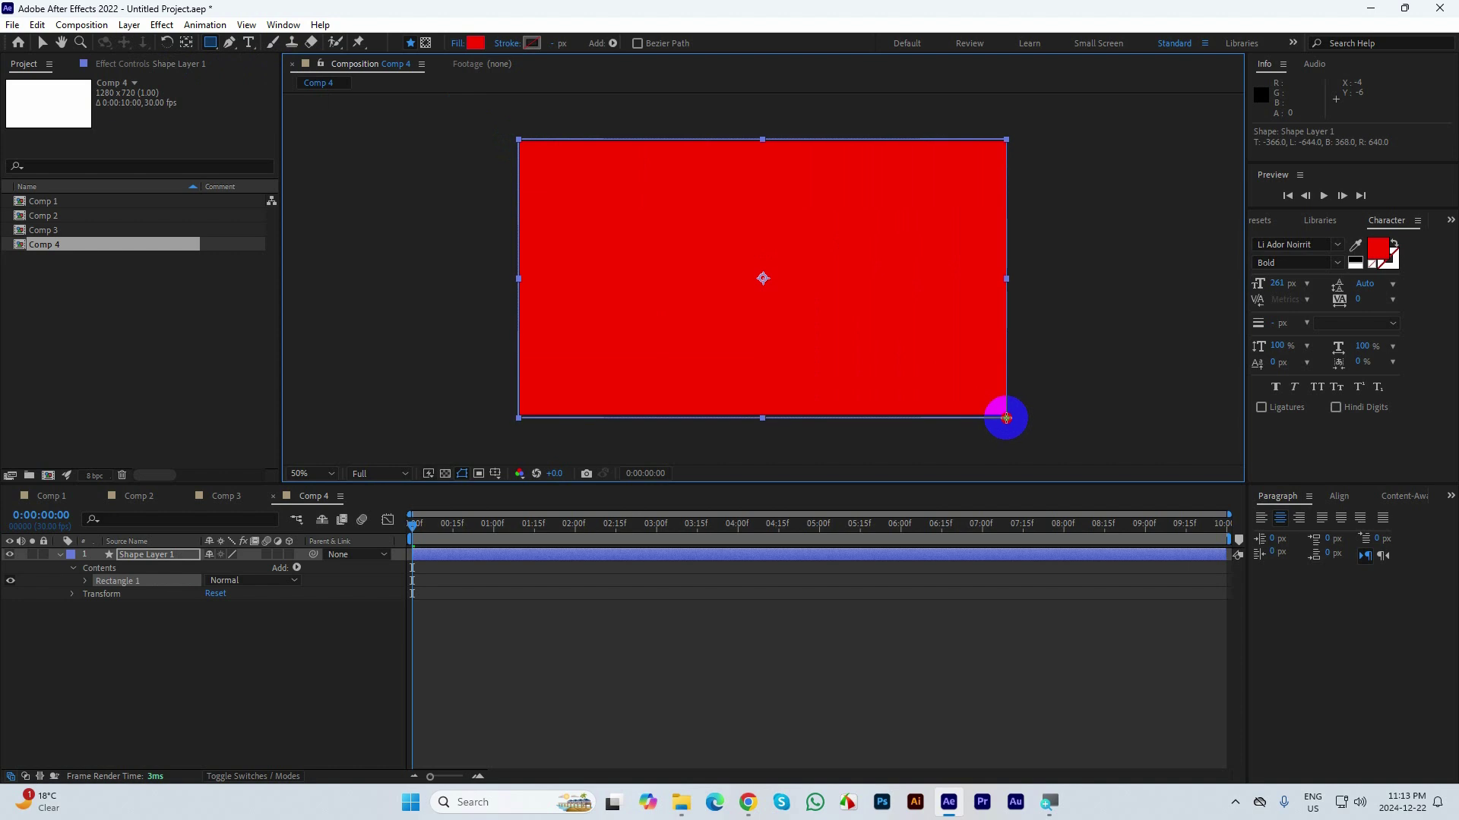
pyautogui.moveTo(1006, 418); pyautogui.dragTo(1006, 414)
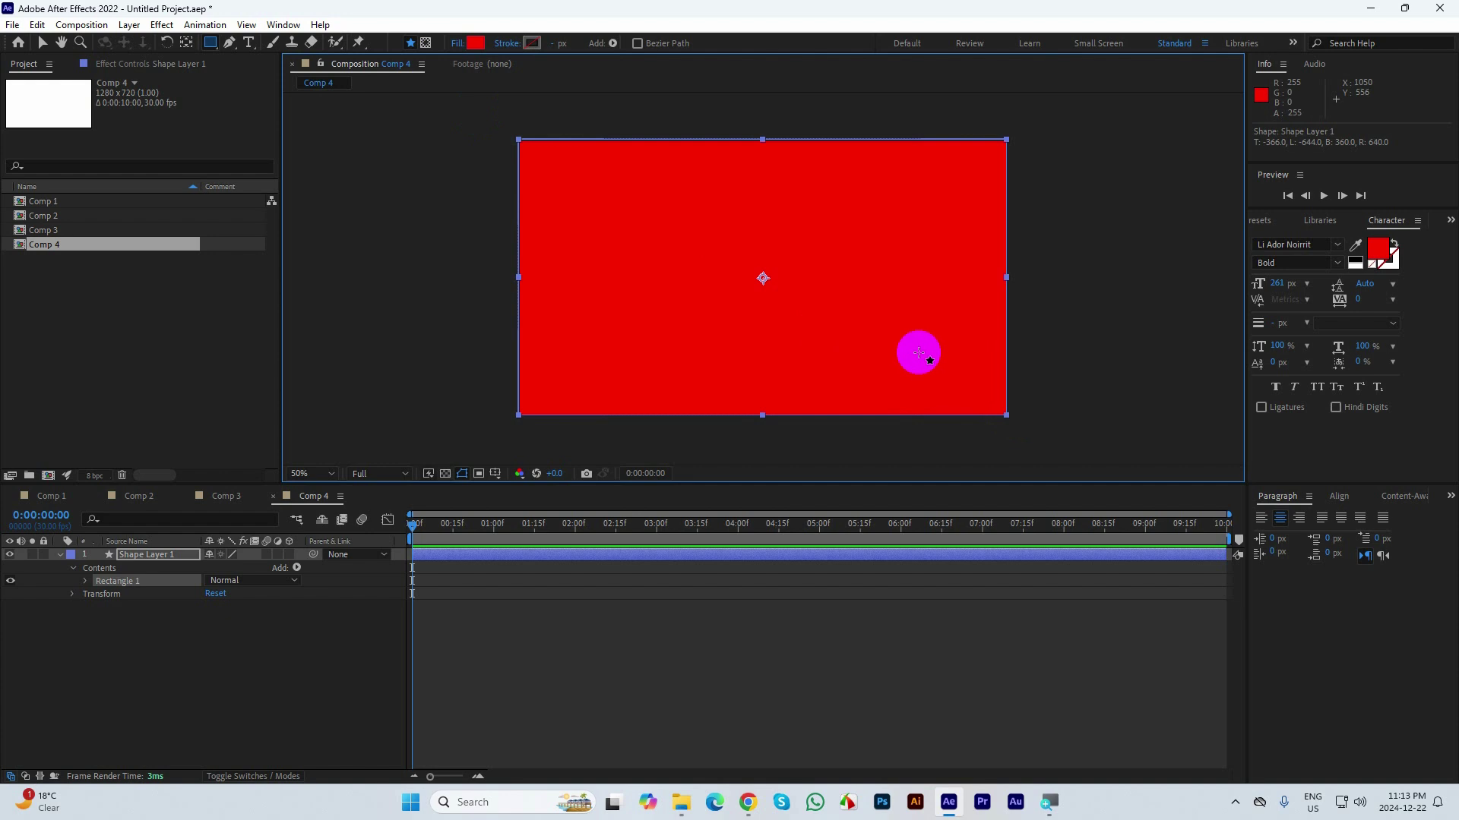
# - Delete the freehand red rectangle together with its shape layer
pyautogui.press('Delete')
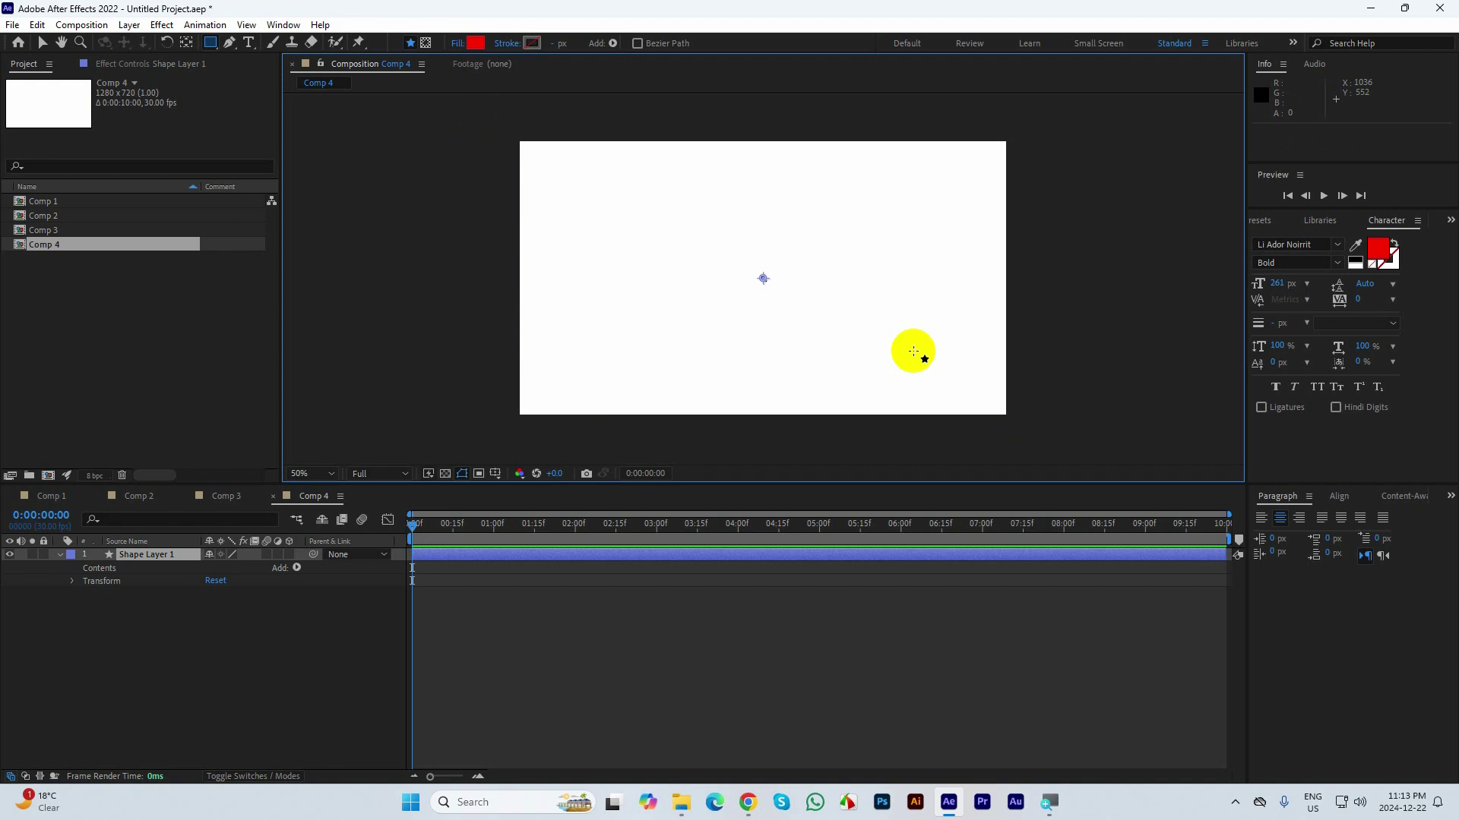
pyautogui.hotkey('ctrl', 'z')
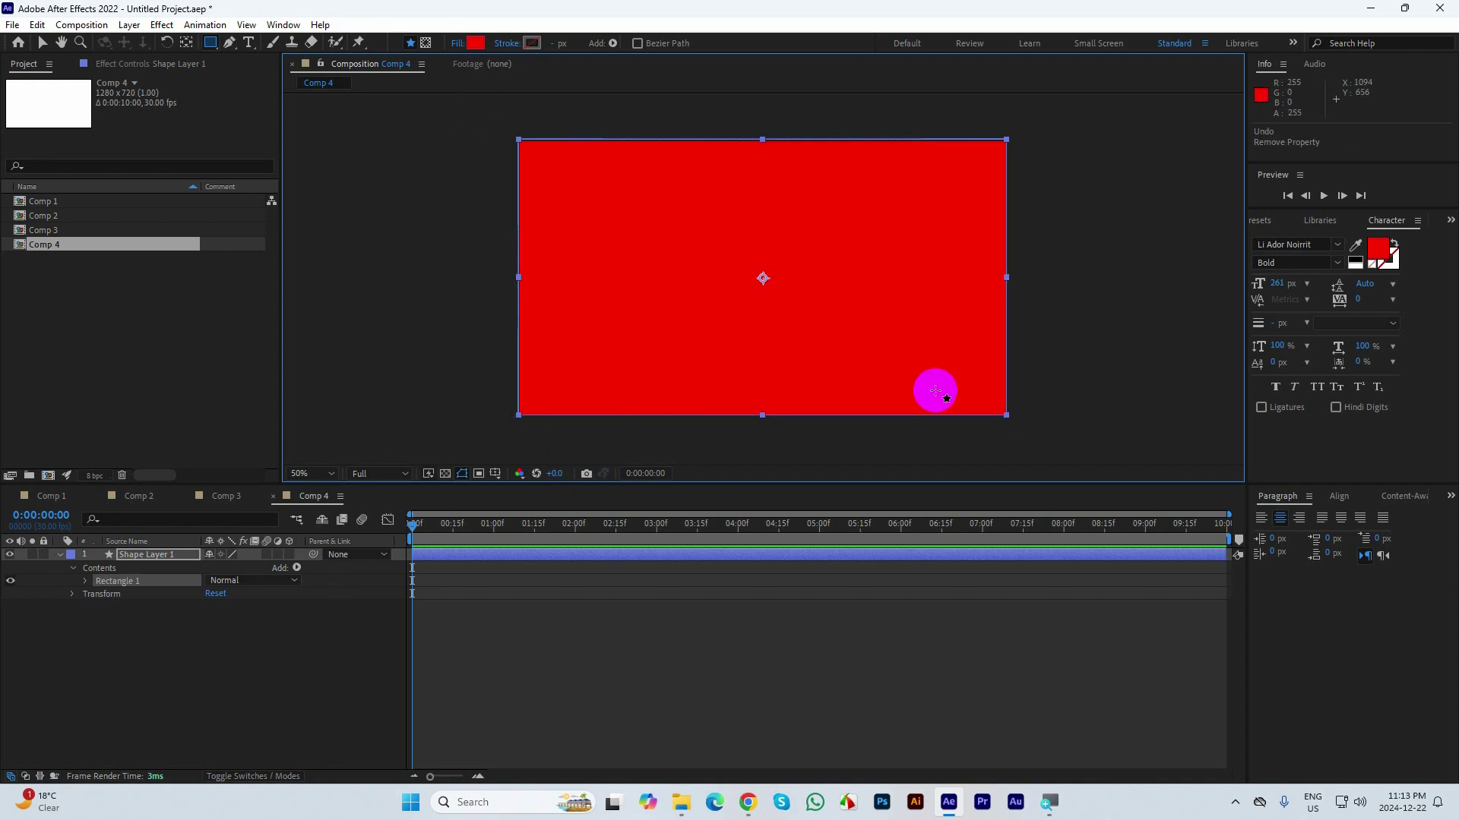
pyautogui.press('Delete')
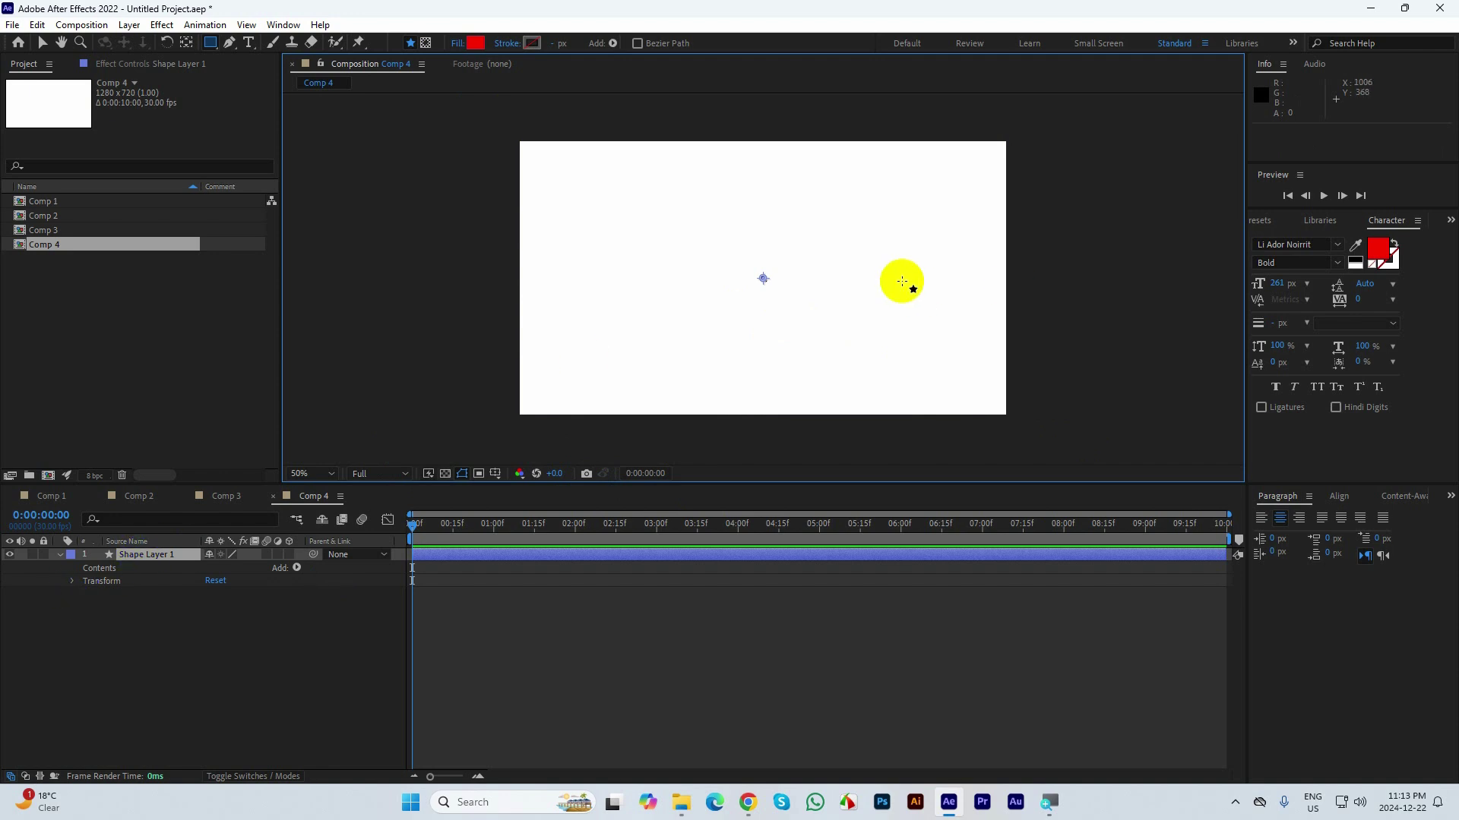
pyautogui.press('Delete')
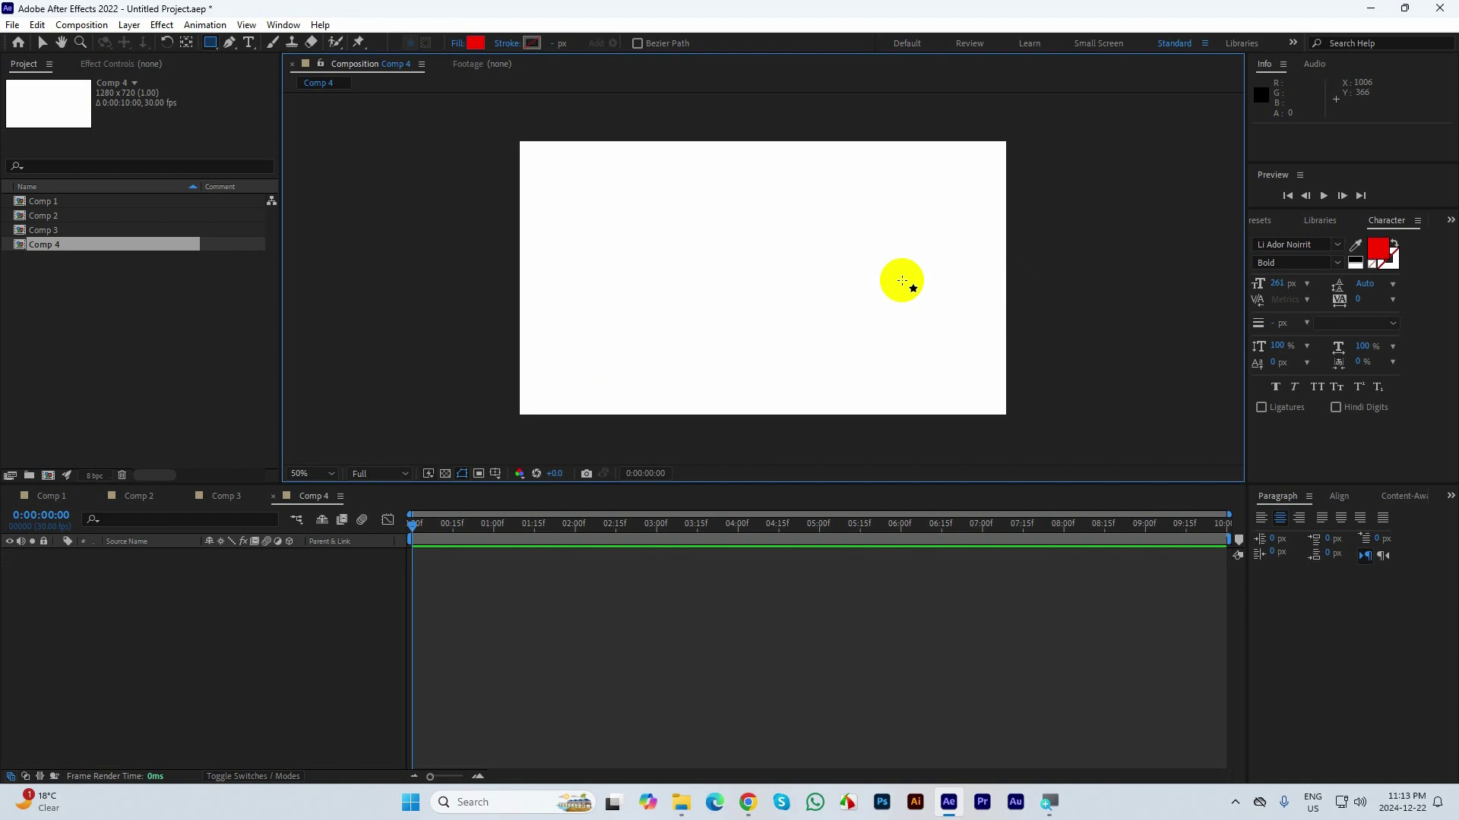
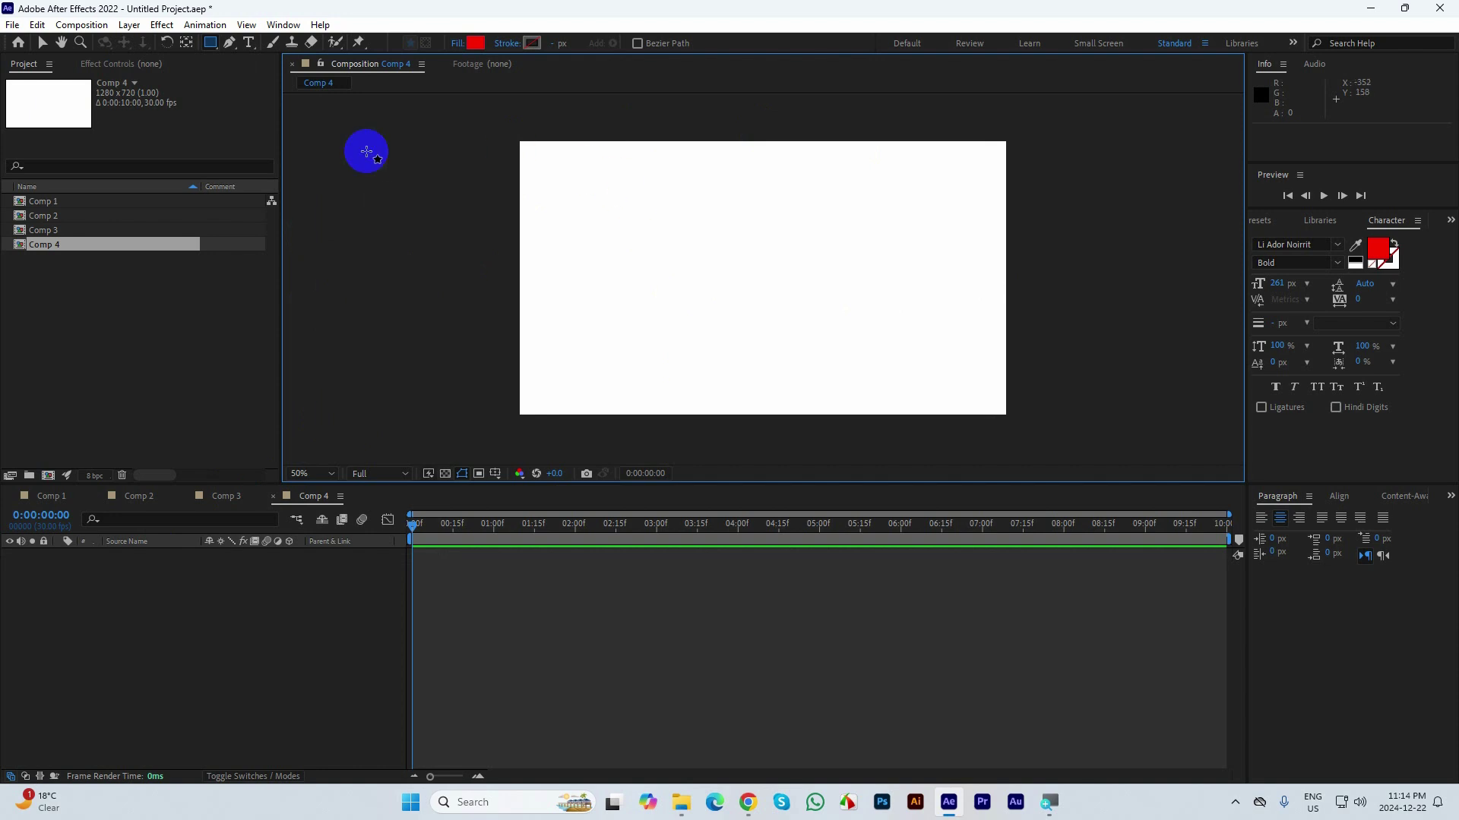
# - Create a red rectangle shape layer fitted automatically to the full Comp 4 frame
pyautogui.click(212, 44)
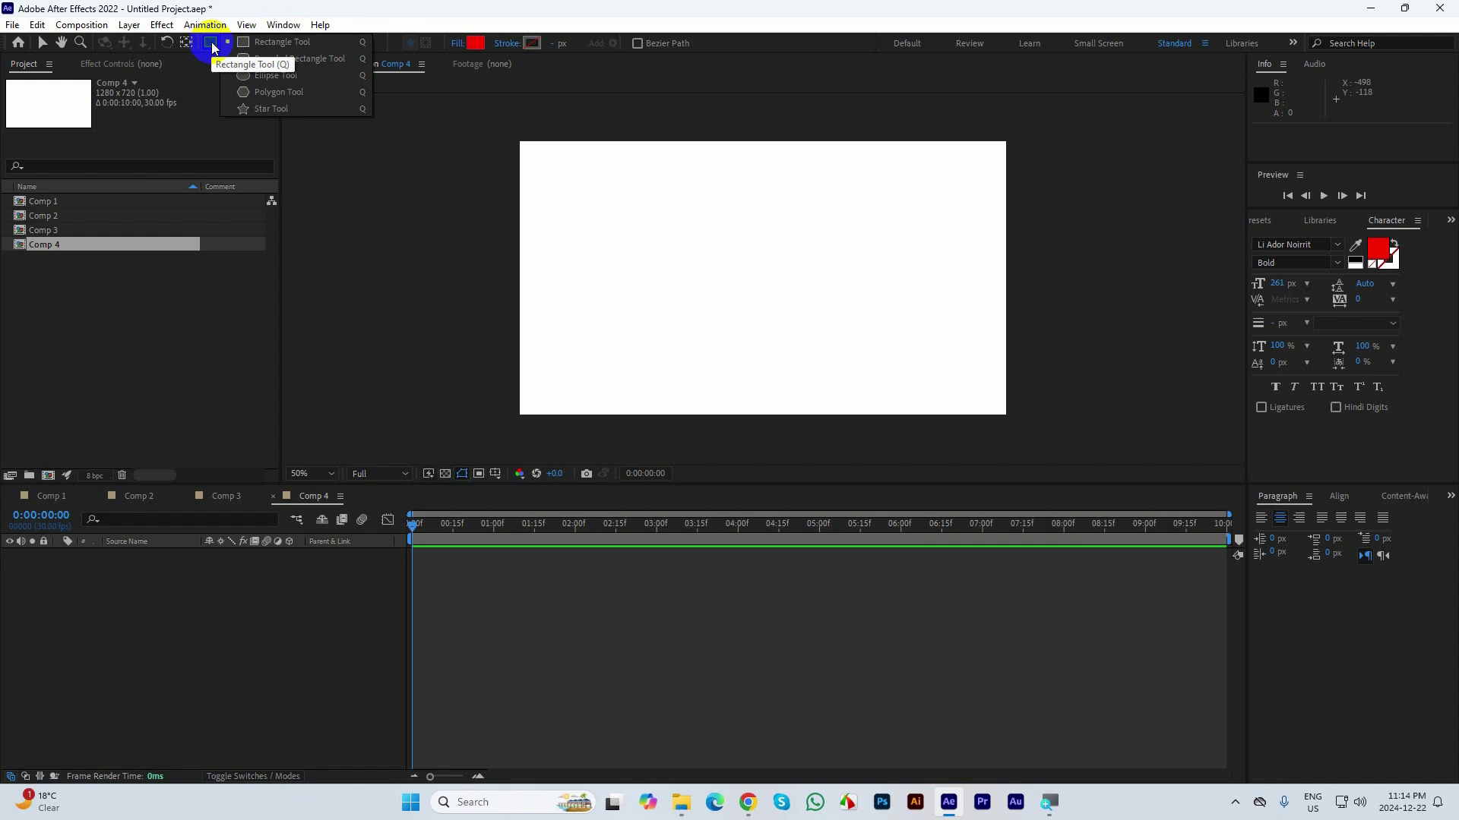
pyautogui.click(275, 44)
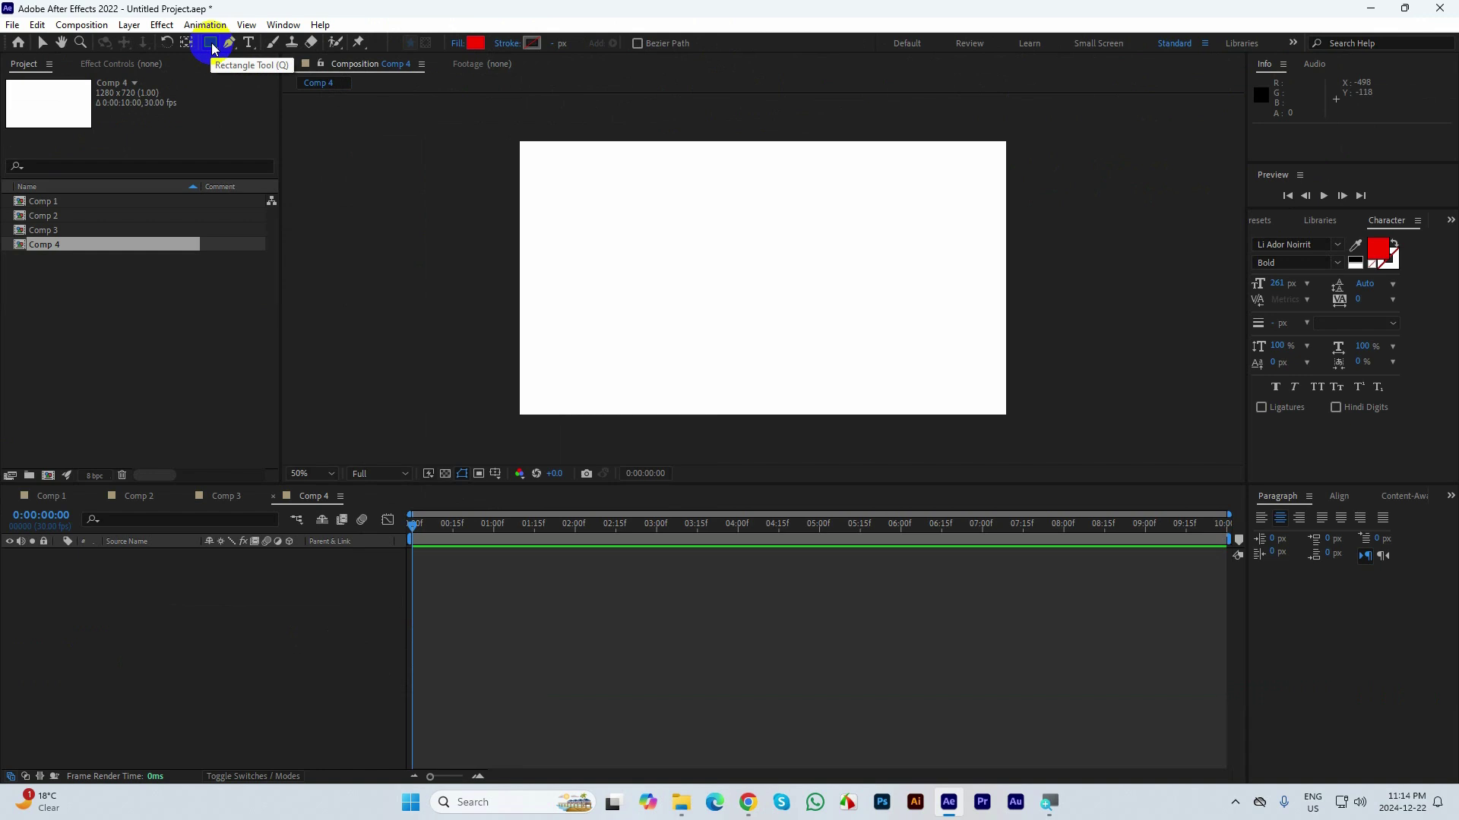
pyautogui.doubleClick(211, 44)
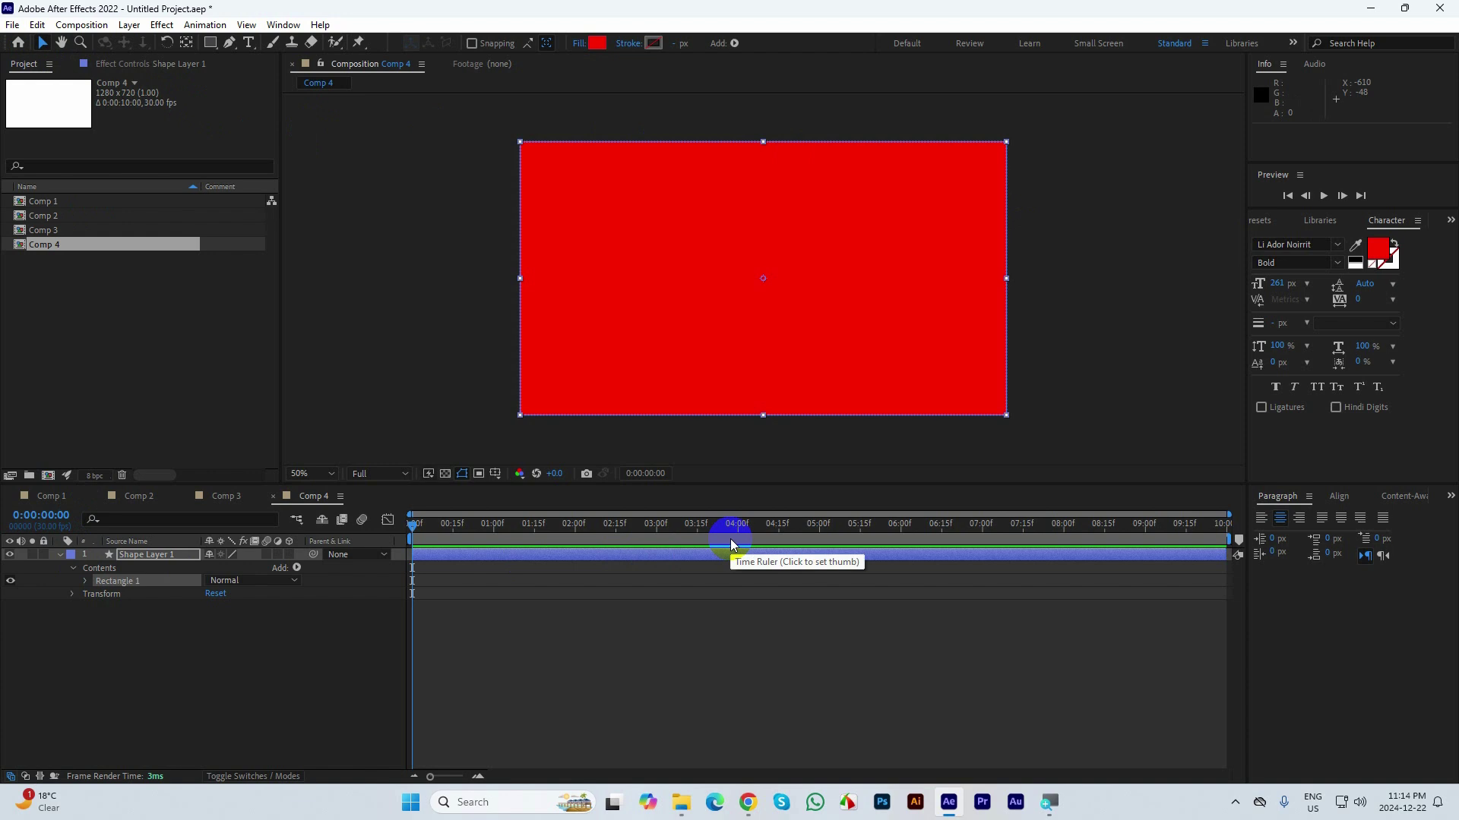
# - Try rotating the red rectangle around its centre to 1x+40.0°, and undo the rotation
pyautogui.press('r')
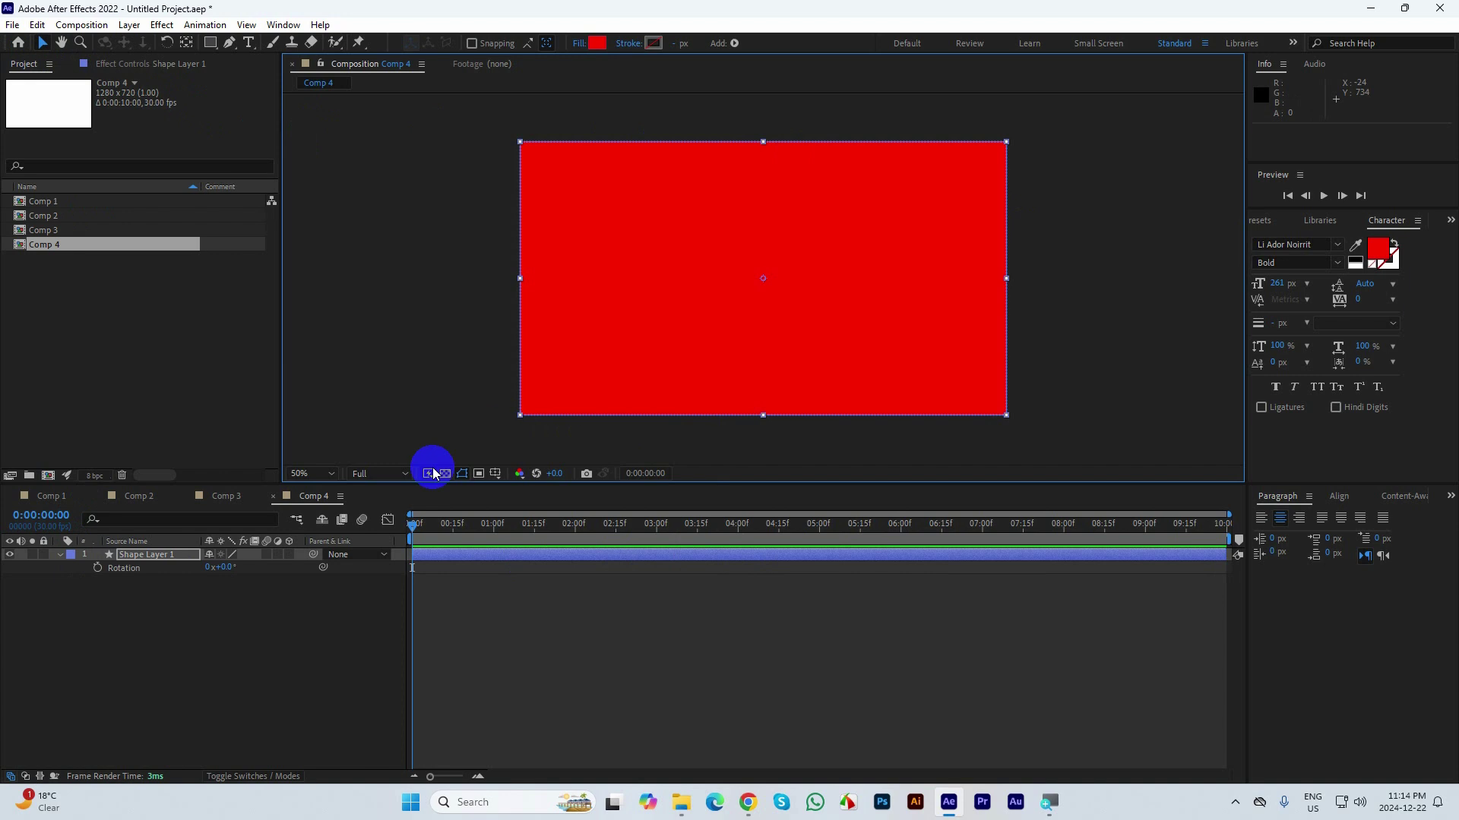
pyautogui.moveTo(227, 567); pyautogui.dragTo(504, 537)
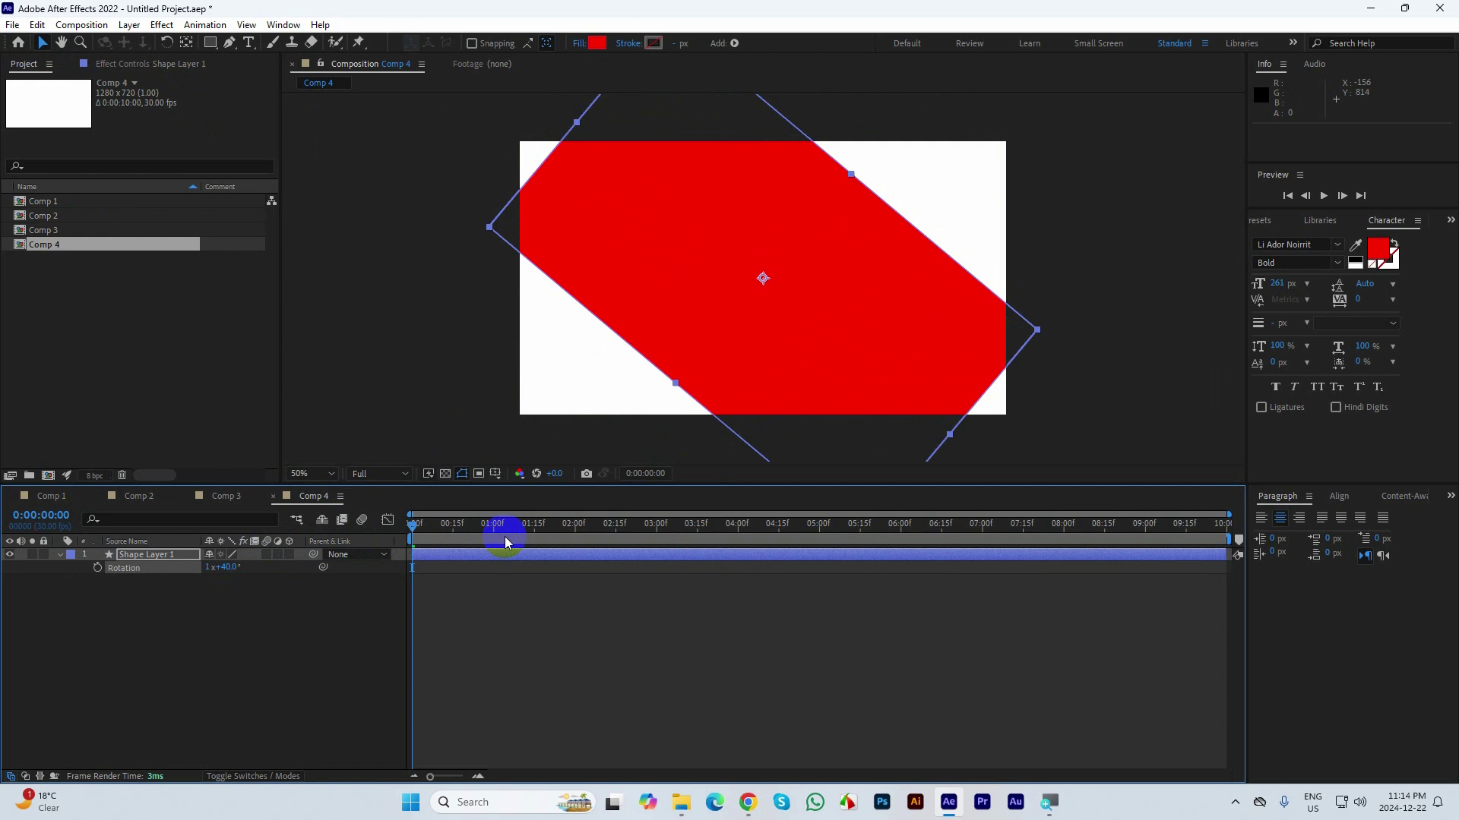
pyautogui.hotkey('ctrl', 'z')
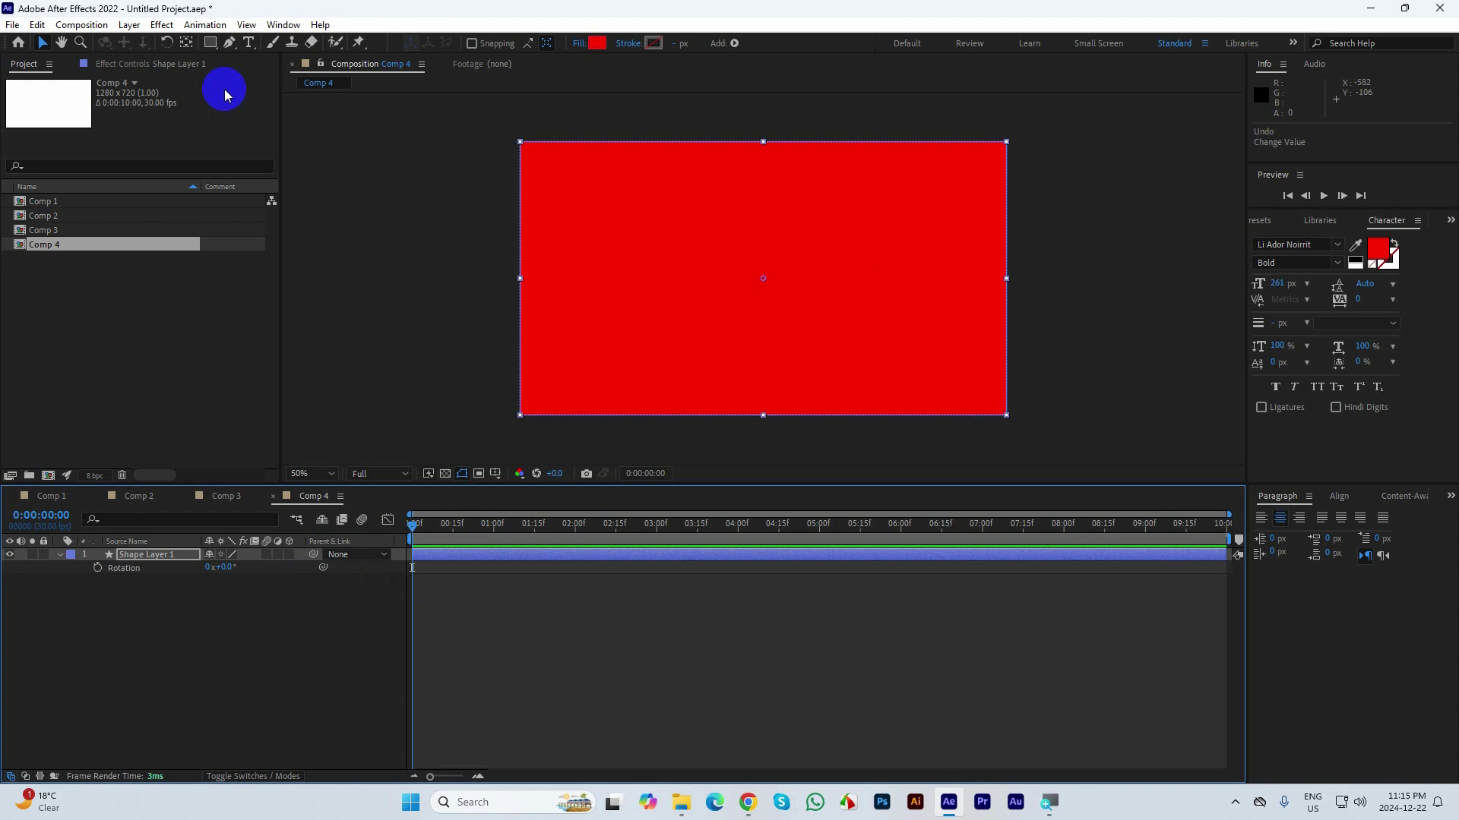
# - Try to move the rectangle's anchor point to its lower-left corner, test a rotation of -18°, and undo it
pyautogui.click(186, 42)
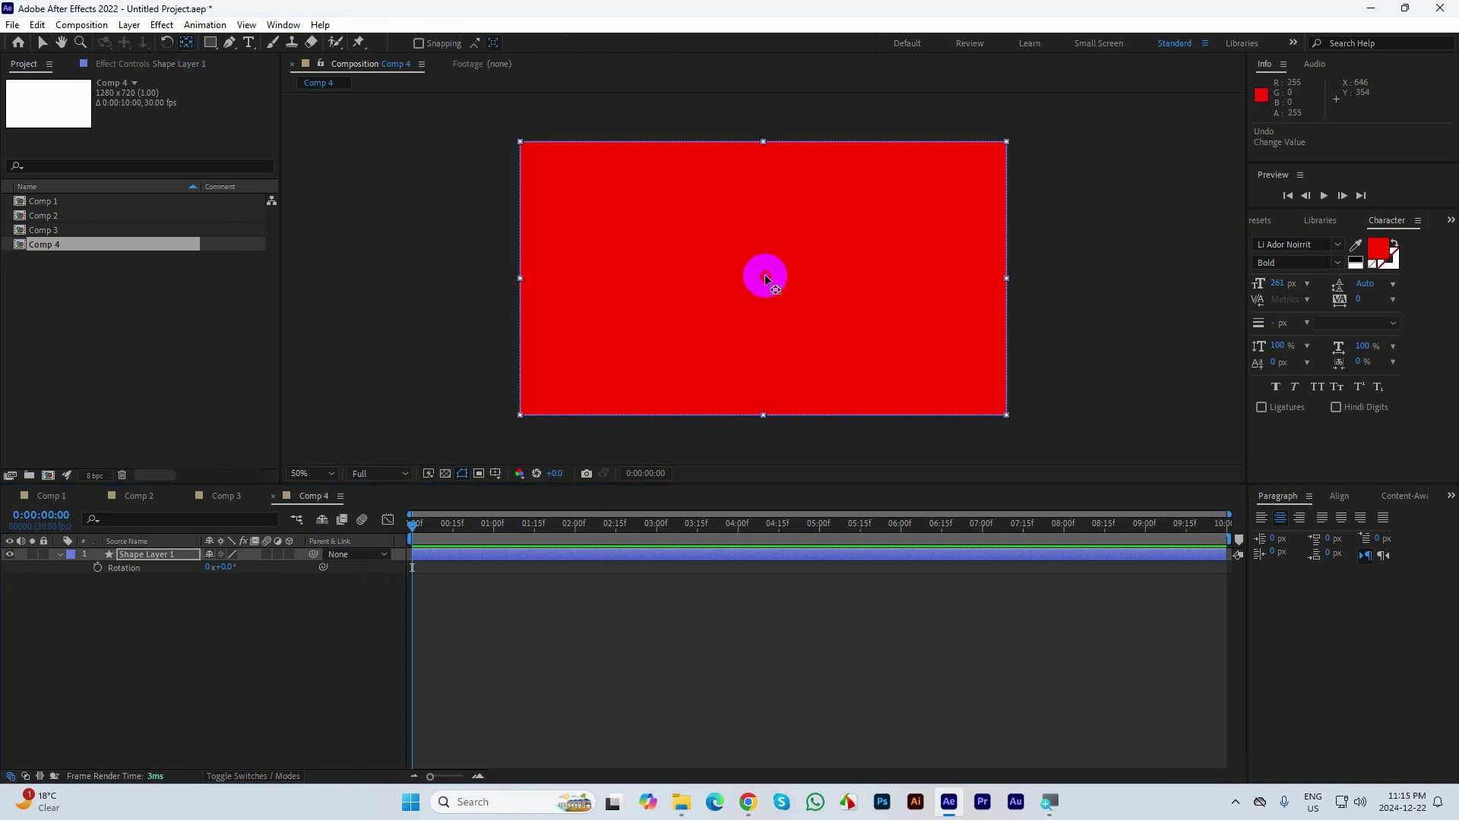
pyautogui.moveTo(762, 278); pyautogui.dragTo(525, 419)
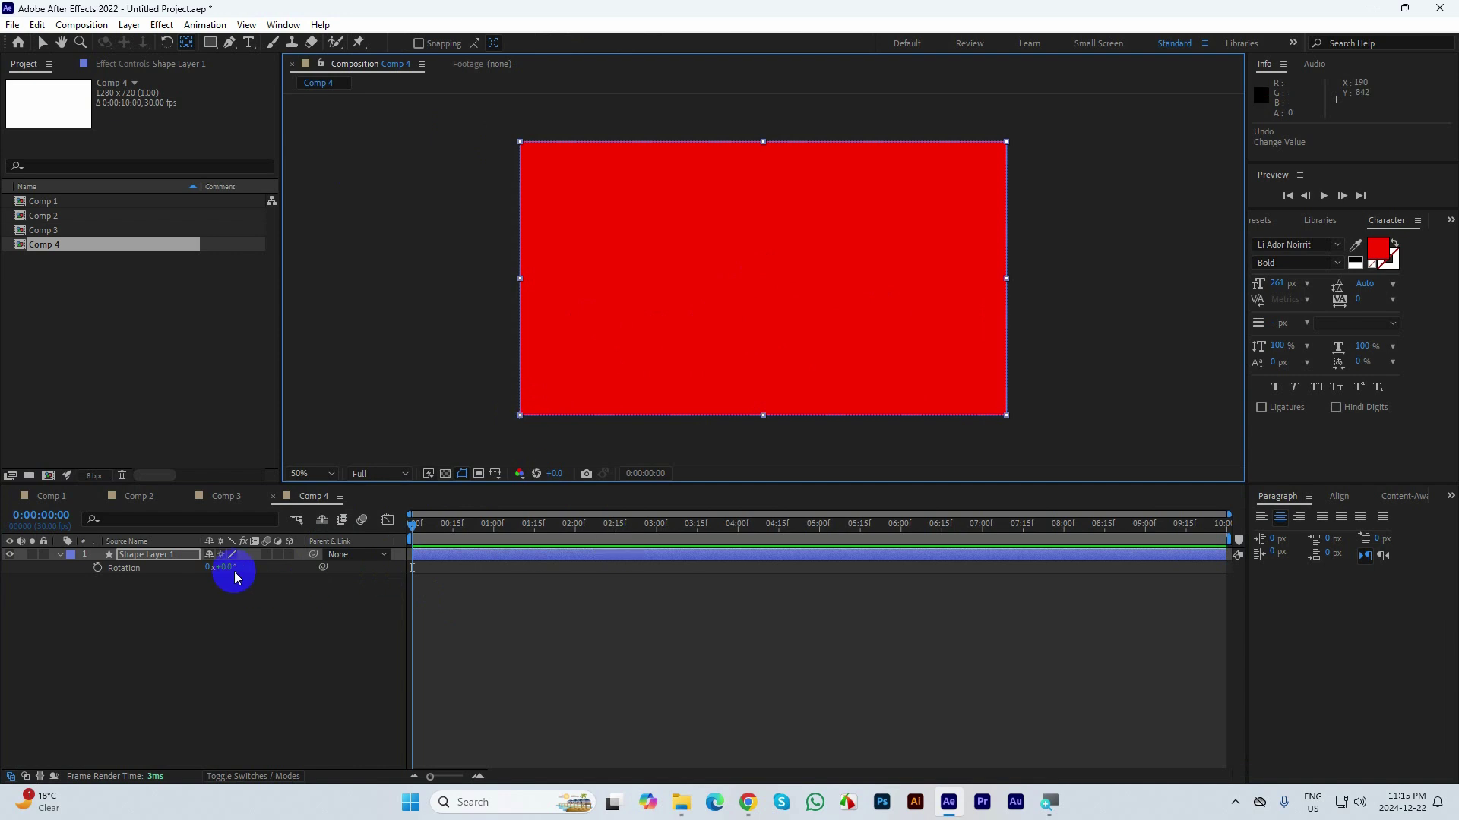
pyautogui.moveTo(221, 570); pyautogui.dragTo(211, 566)
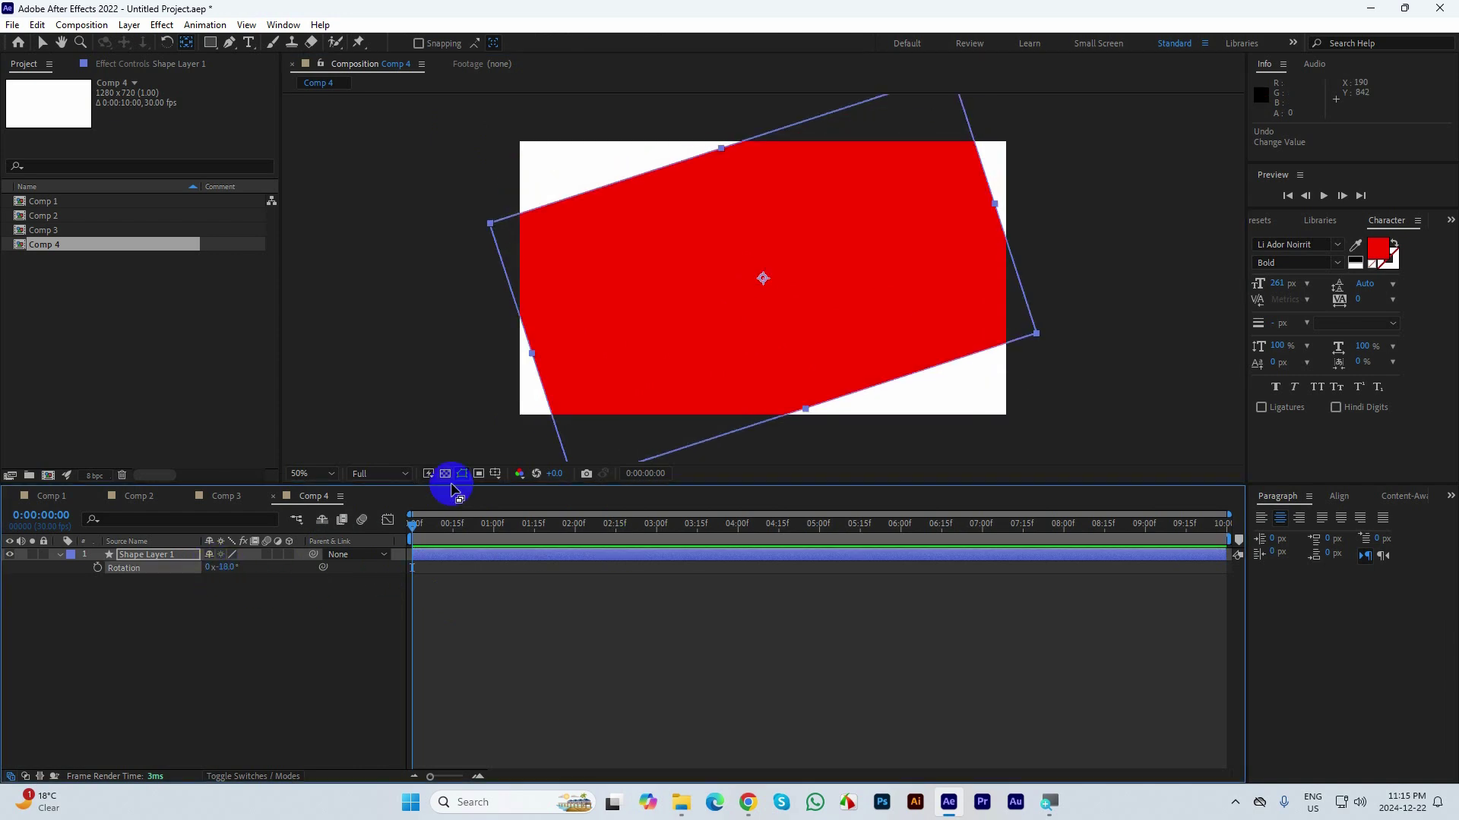
pyautogui.hotkey('ctrl', 'z')
# - Move the rectangle's anchor point from the centre to its lower-left corner, then test the rotation and undo the test
pyautogui.click(1117, 337)
pyautogui.click(893, 310)
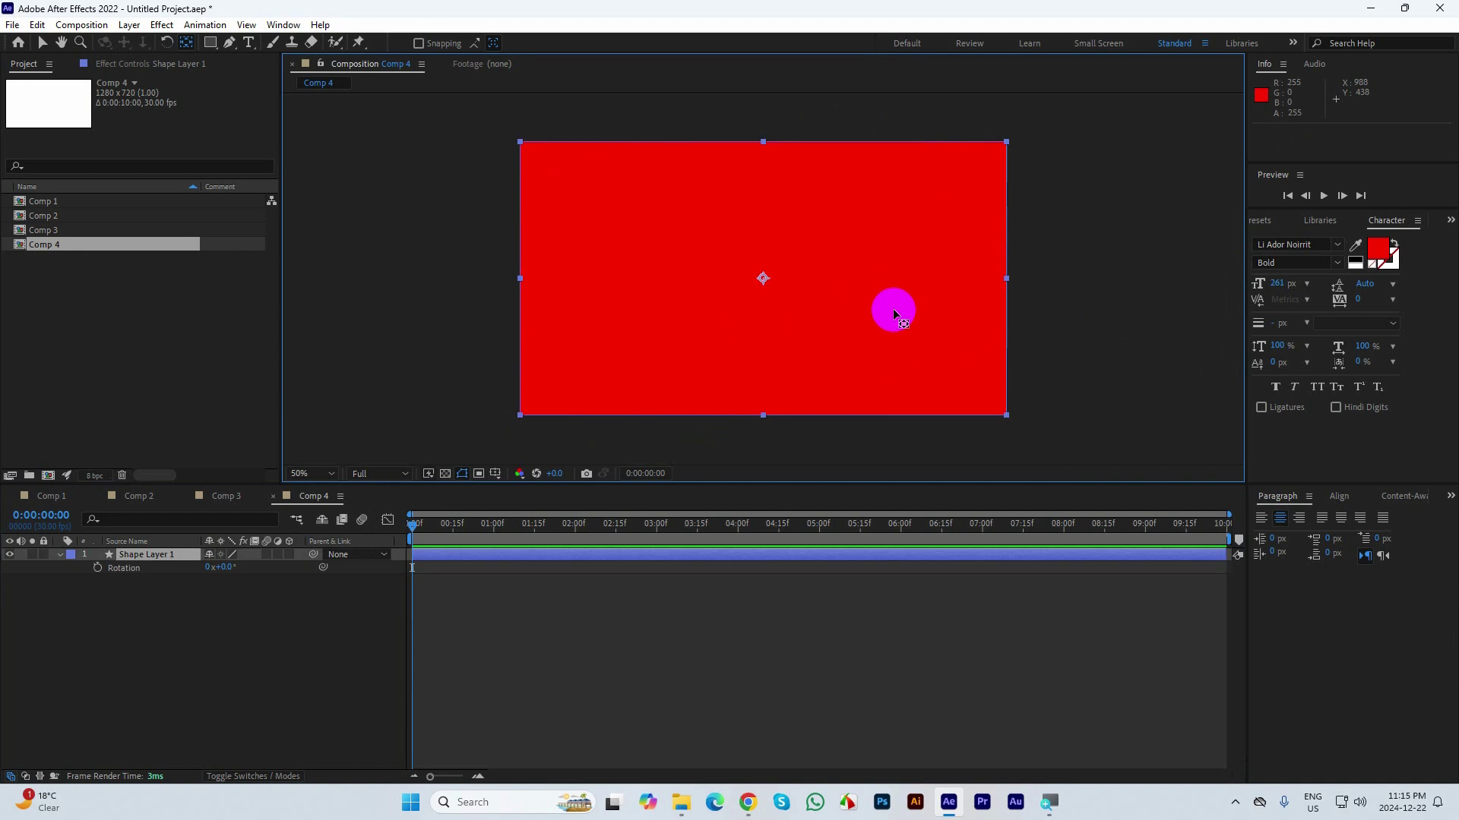
pyautogui.moveTo(757, 286); pyautogui.dragTo(519, 415)
pyautogui.moveTo(228, 564); pyautogui.dragTo(186, 521)
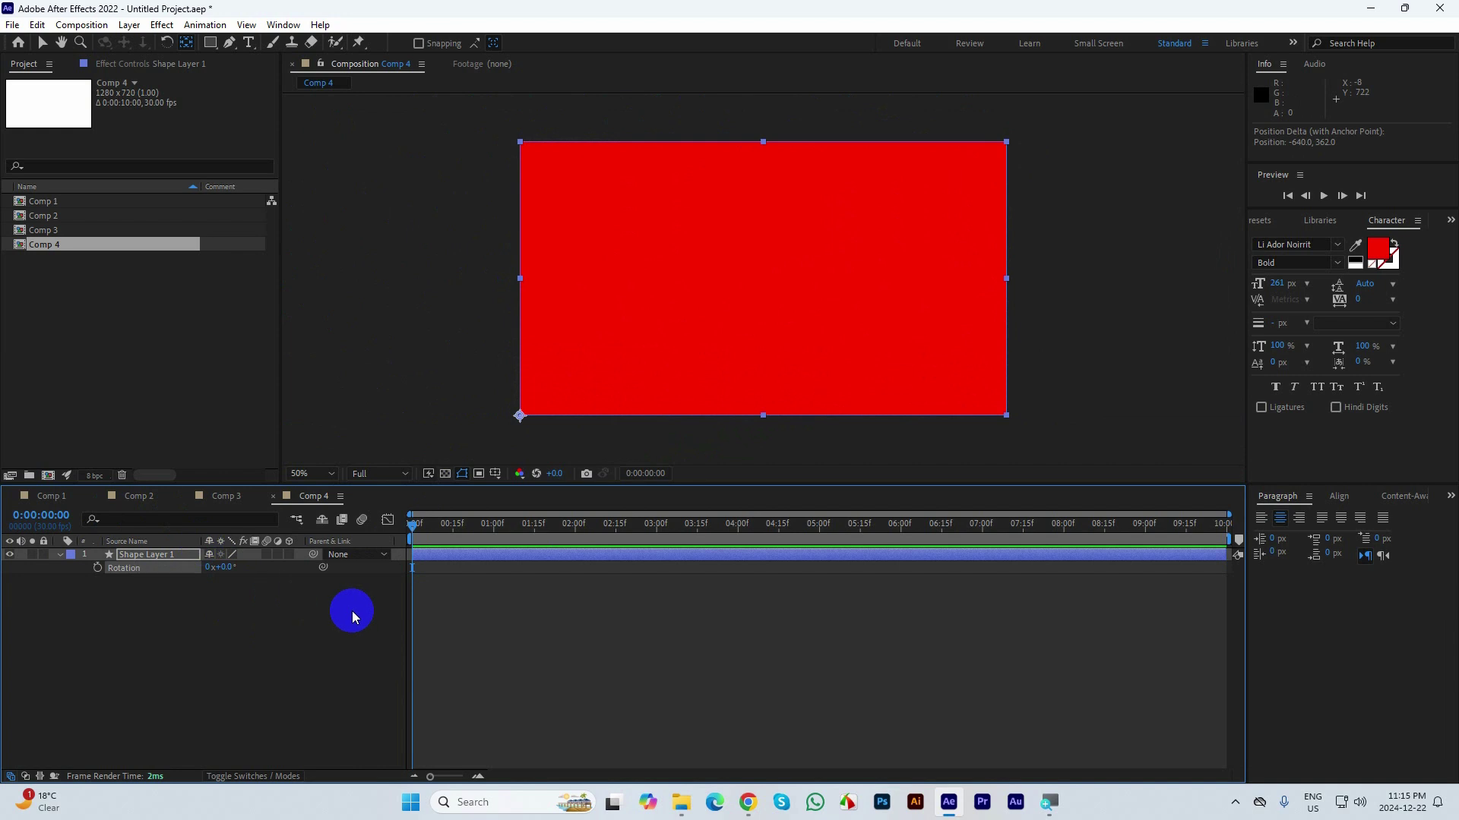
pyautogui.hotkey('ctrl', 'z')
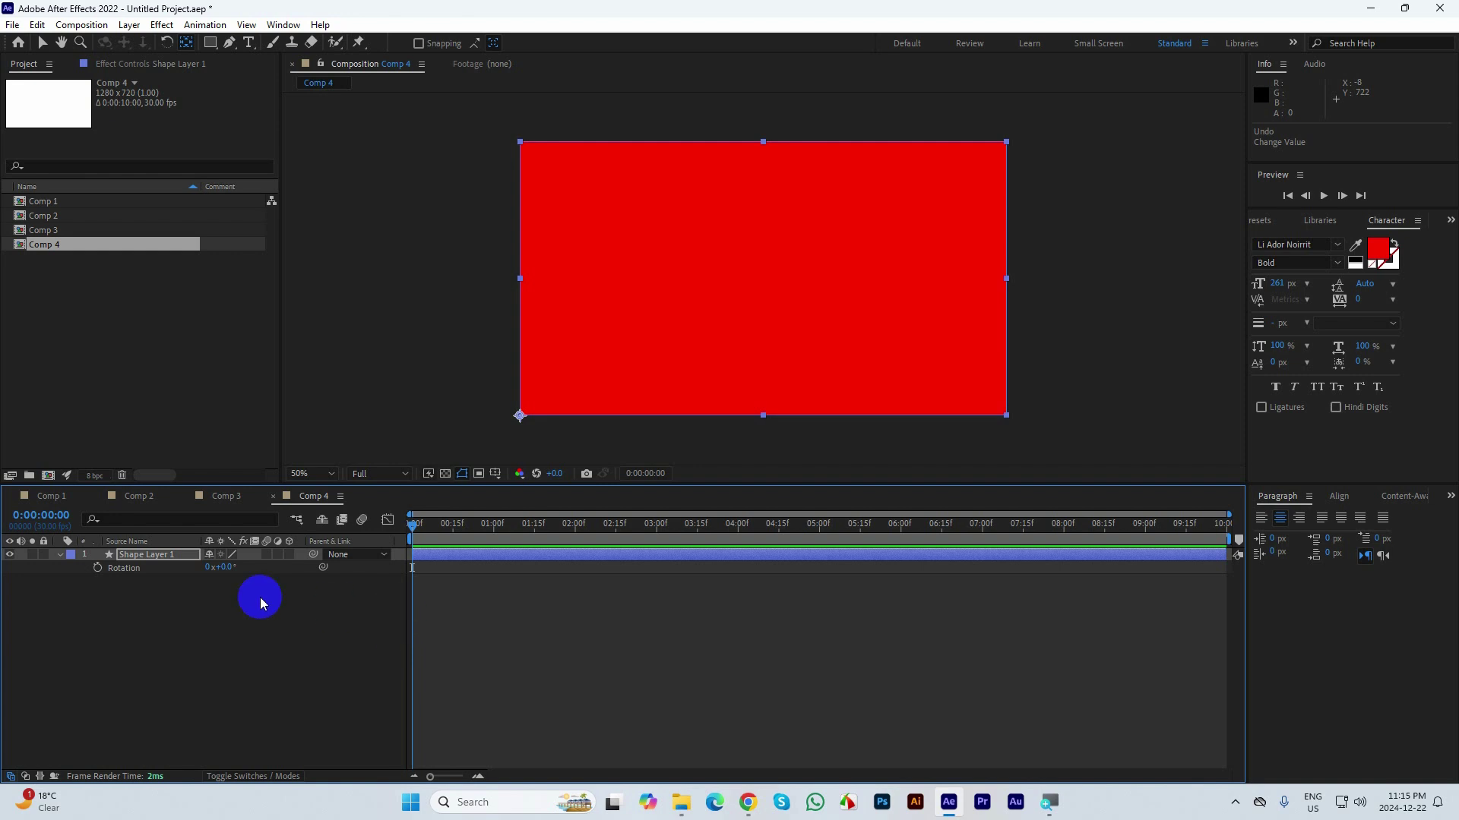
# - Keyframe the rectangle's Rotation at 0x-90.0° at 0:00:00:00 so it starts outside the frame
pyautogui.click(98, 568)
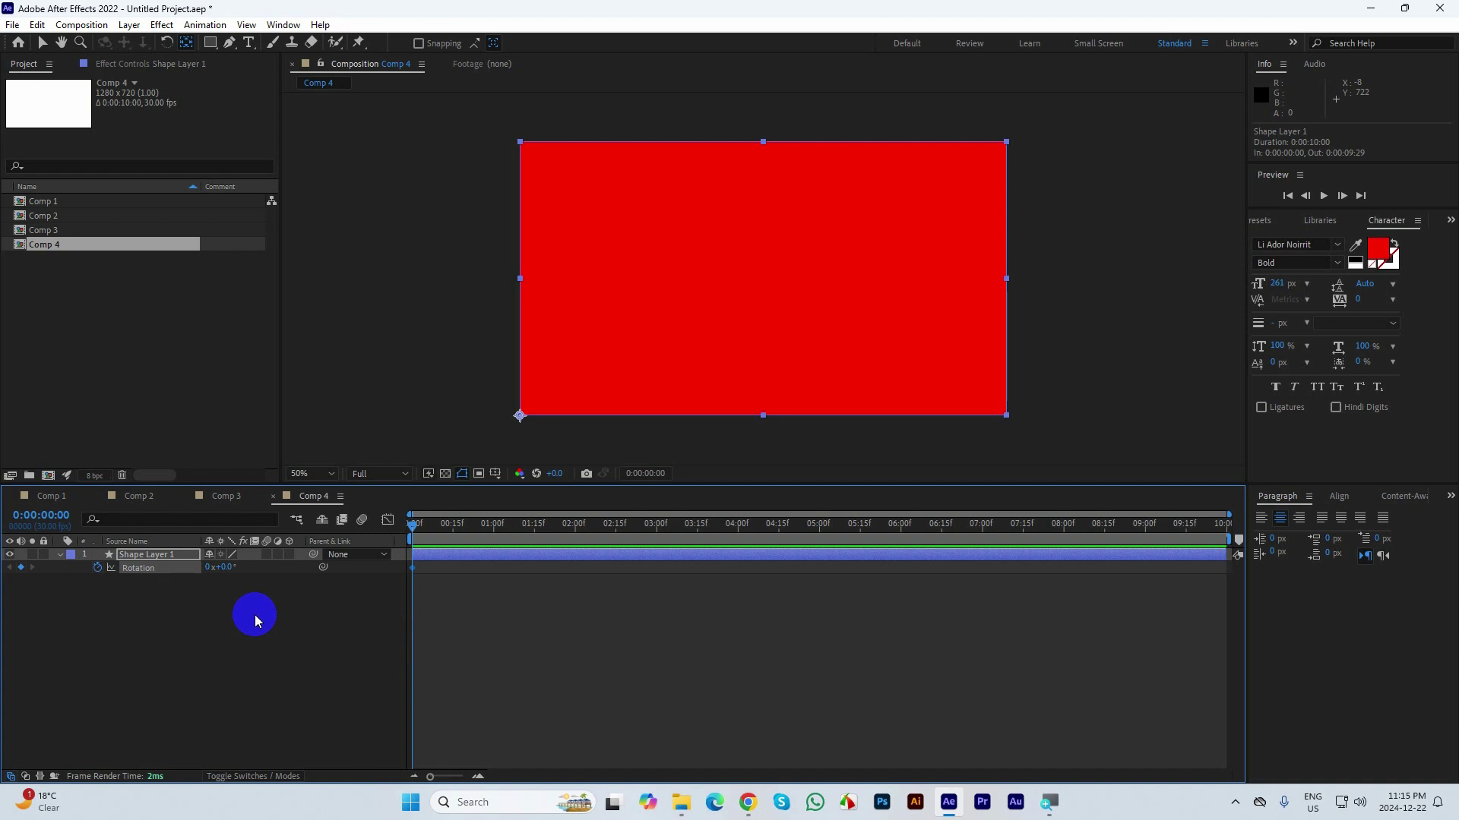
pyautogui.click(222, 567)
pyautogui.write('90')
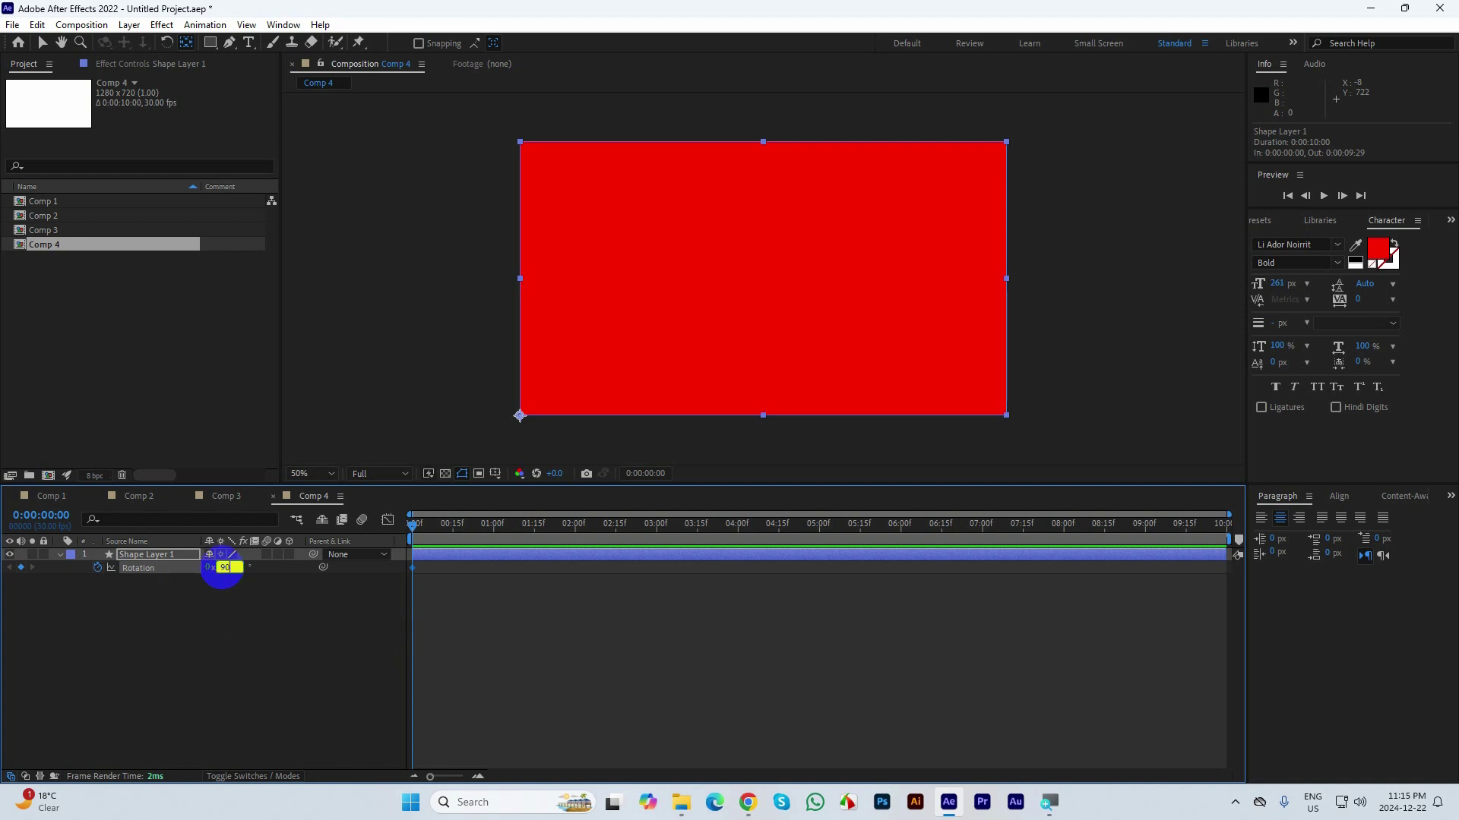
pyautogui.press('Return')
pyautogui.click(227, 568)
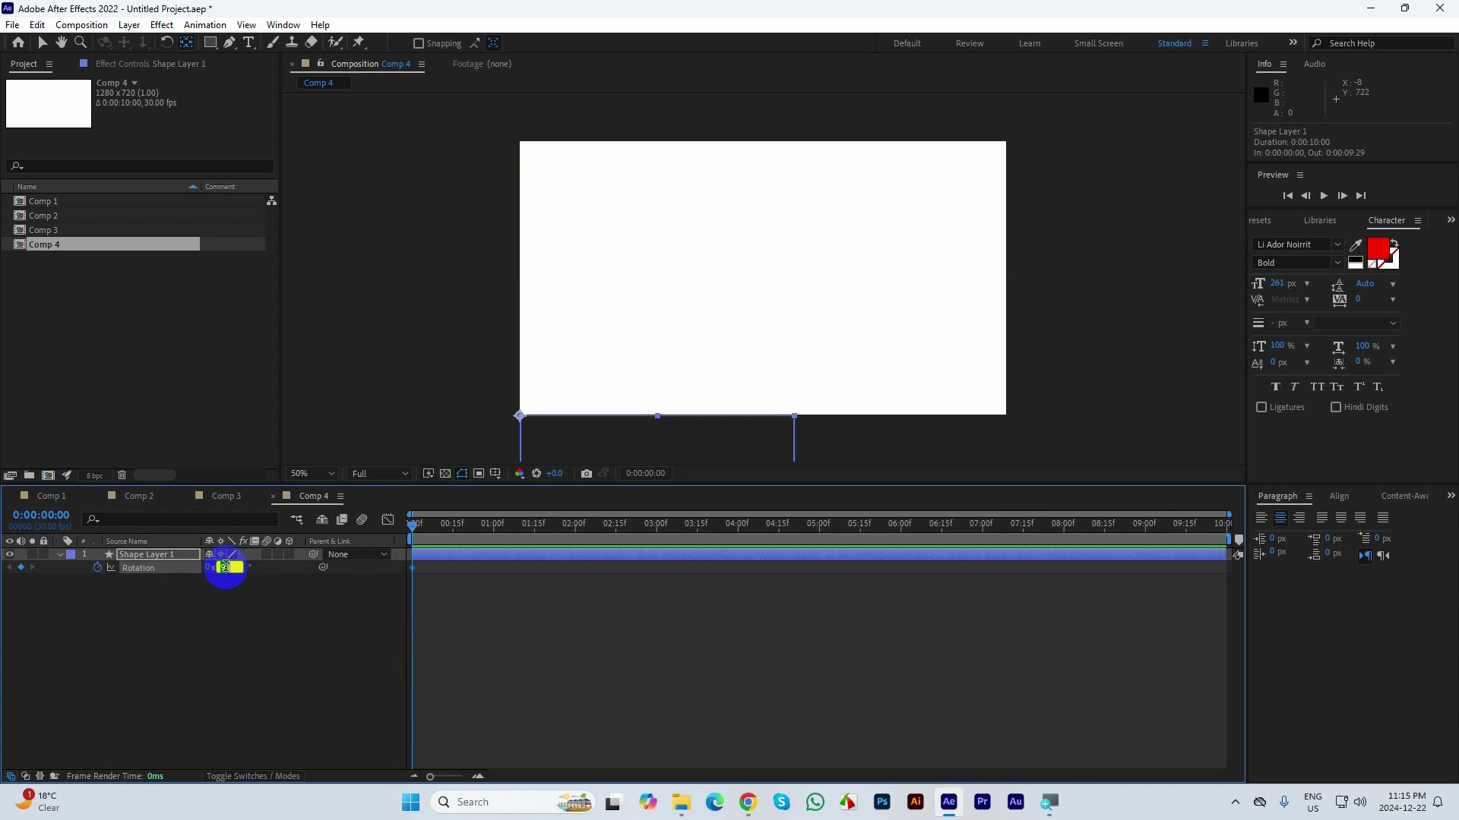
pyautogui.write('-90')
pyautogui.press('Return')
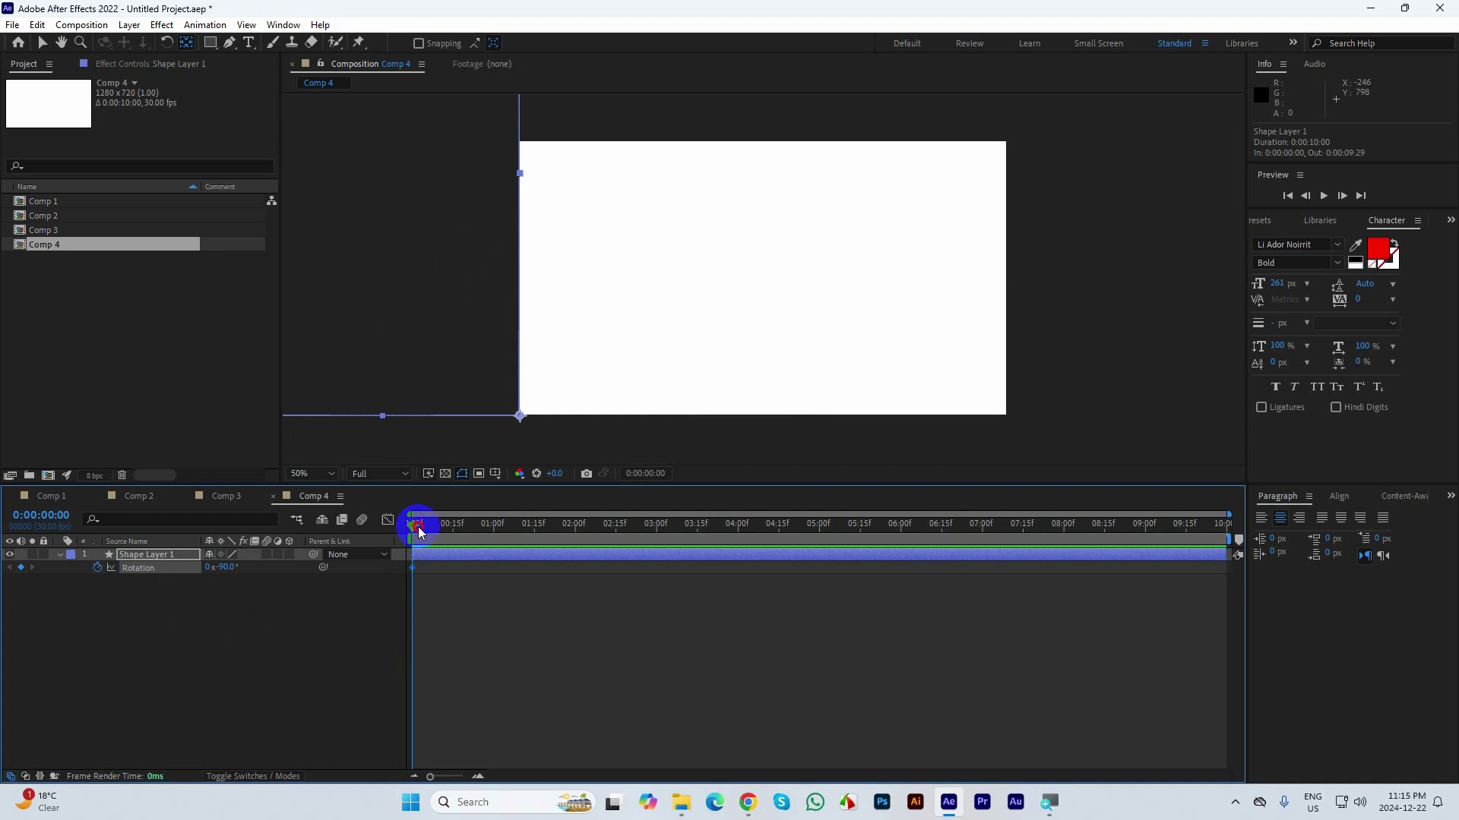
# - Magnify the timeline to single frames and step the playhead forward frame by frame from the start to 0:00:00:08
pyautogui.moveTo(414, 522); pyautogui.dragTo(380, 522)
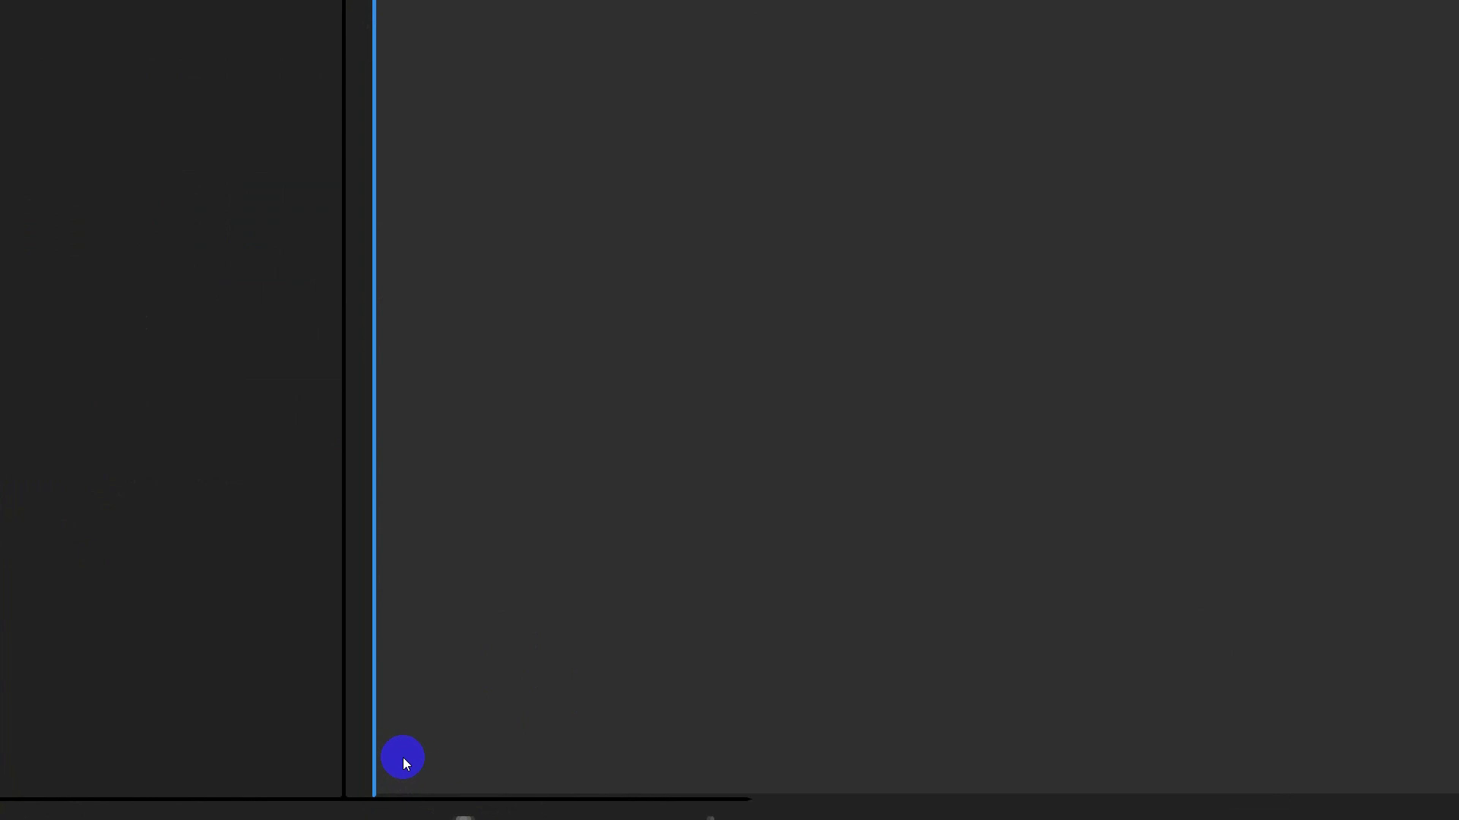
pyautogui.moveTo(464, 706)
pyautogui.mouseDown()
pyautogui.moveTo(562, 706)
pyautogui.moveTo(463, 699)
pyautogui.mouseUp()
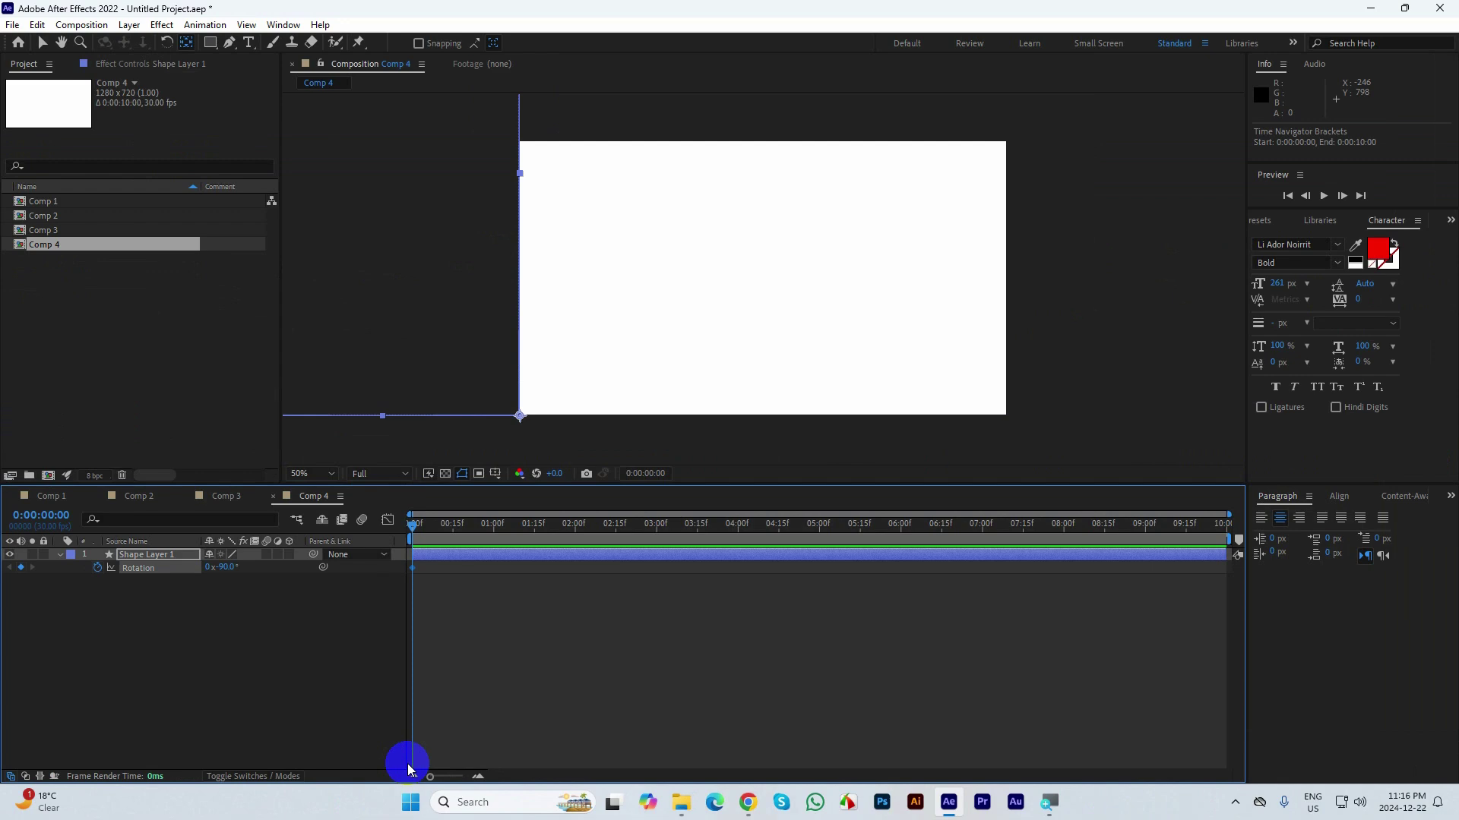
pyautogui.moveTo(428, 775); pyautogui.dragTo(462, 774)
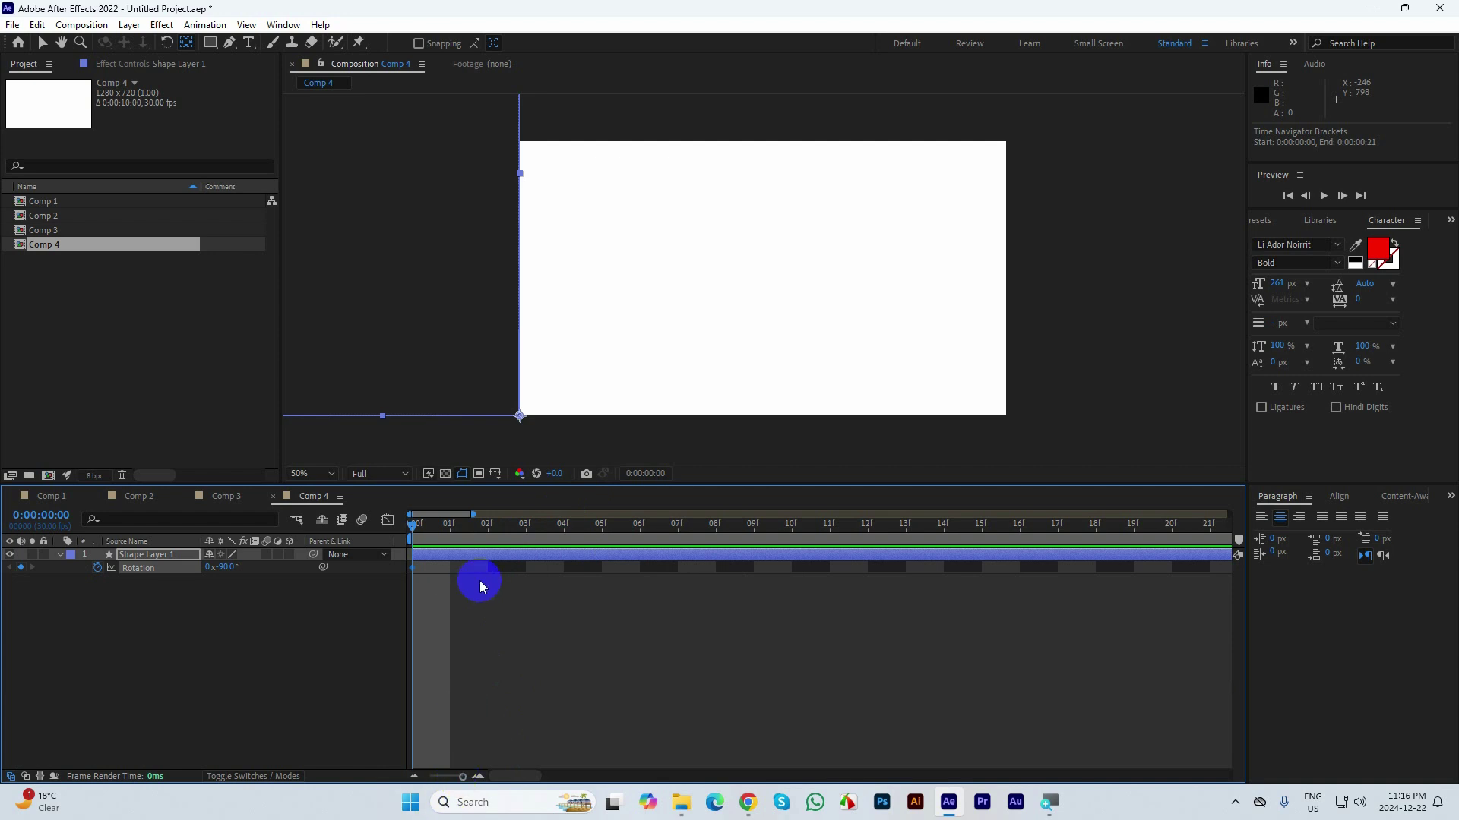
pyautogui.moveTo(411, 524); pyautogui.dragTo(358, 532)
pyautogui.press('pagedown')
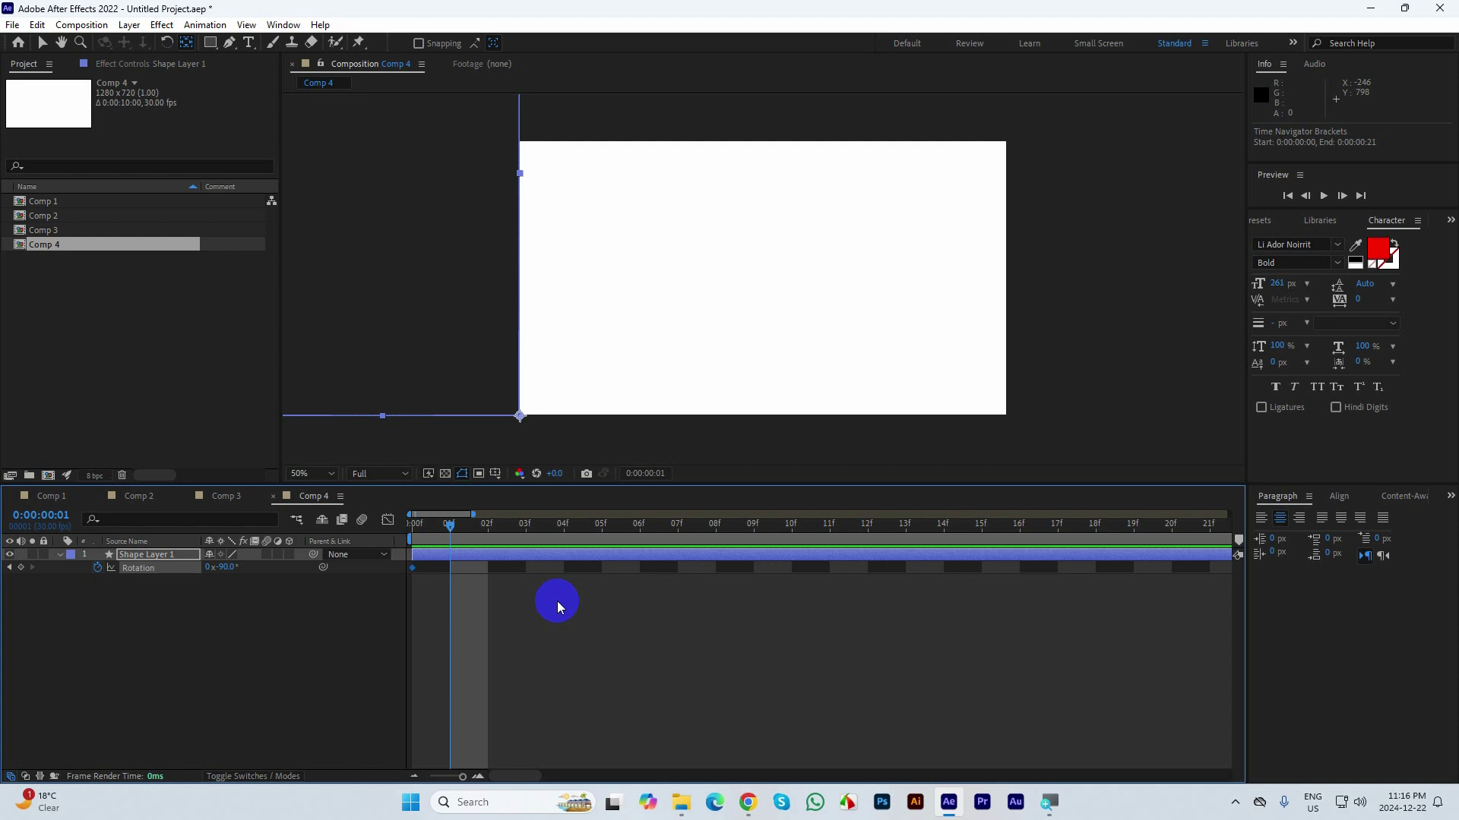
pyautogui.press('pagedown')
pyautogui.press('pagedown')
pyautogui.press('pagedown')
pyautogui.press('pagedown')
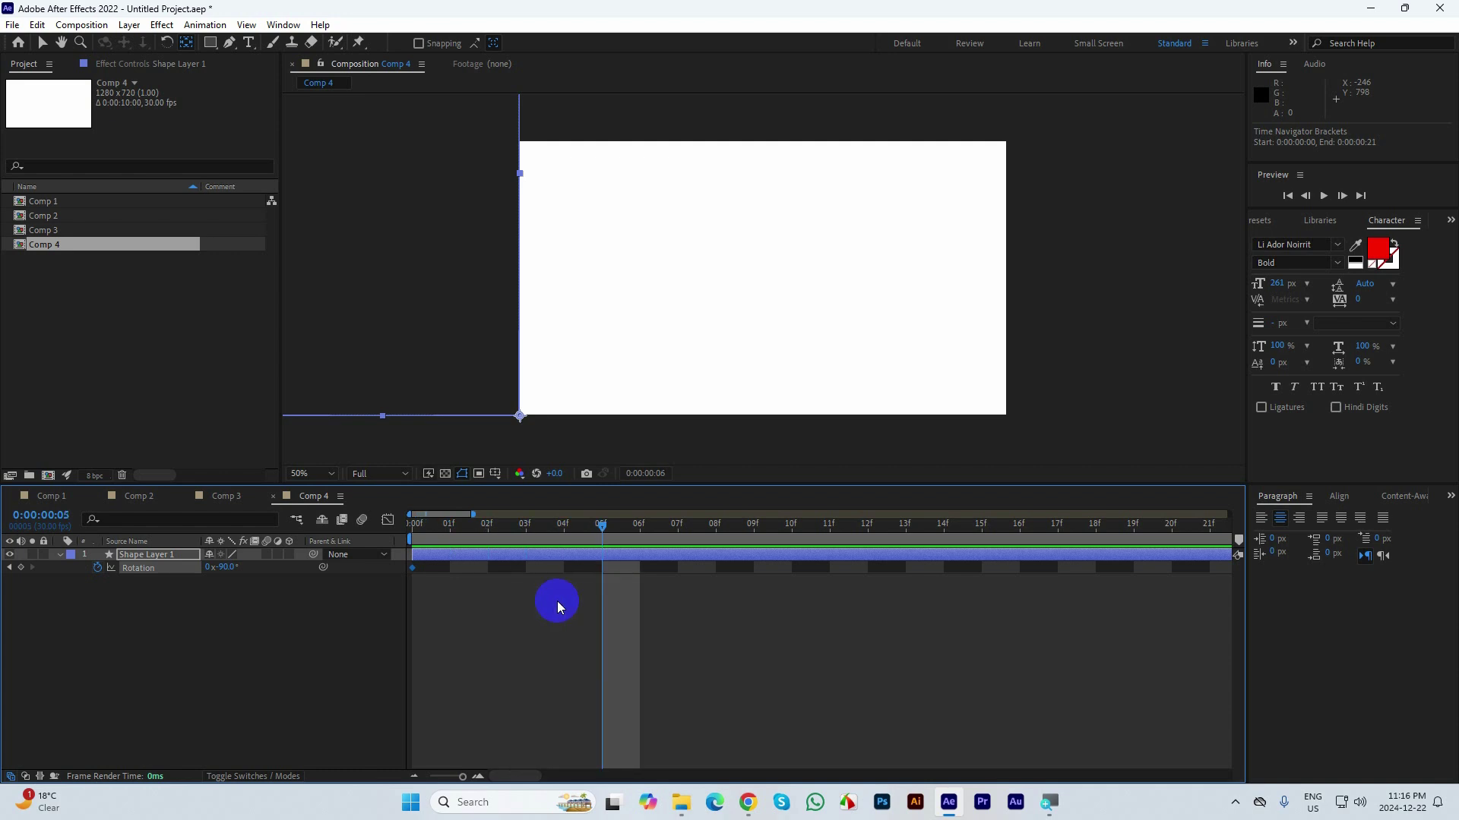
pyautogui.press('pagedown')
pyautogui.press('pagedown')
pyautogui.press('pagedown')
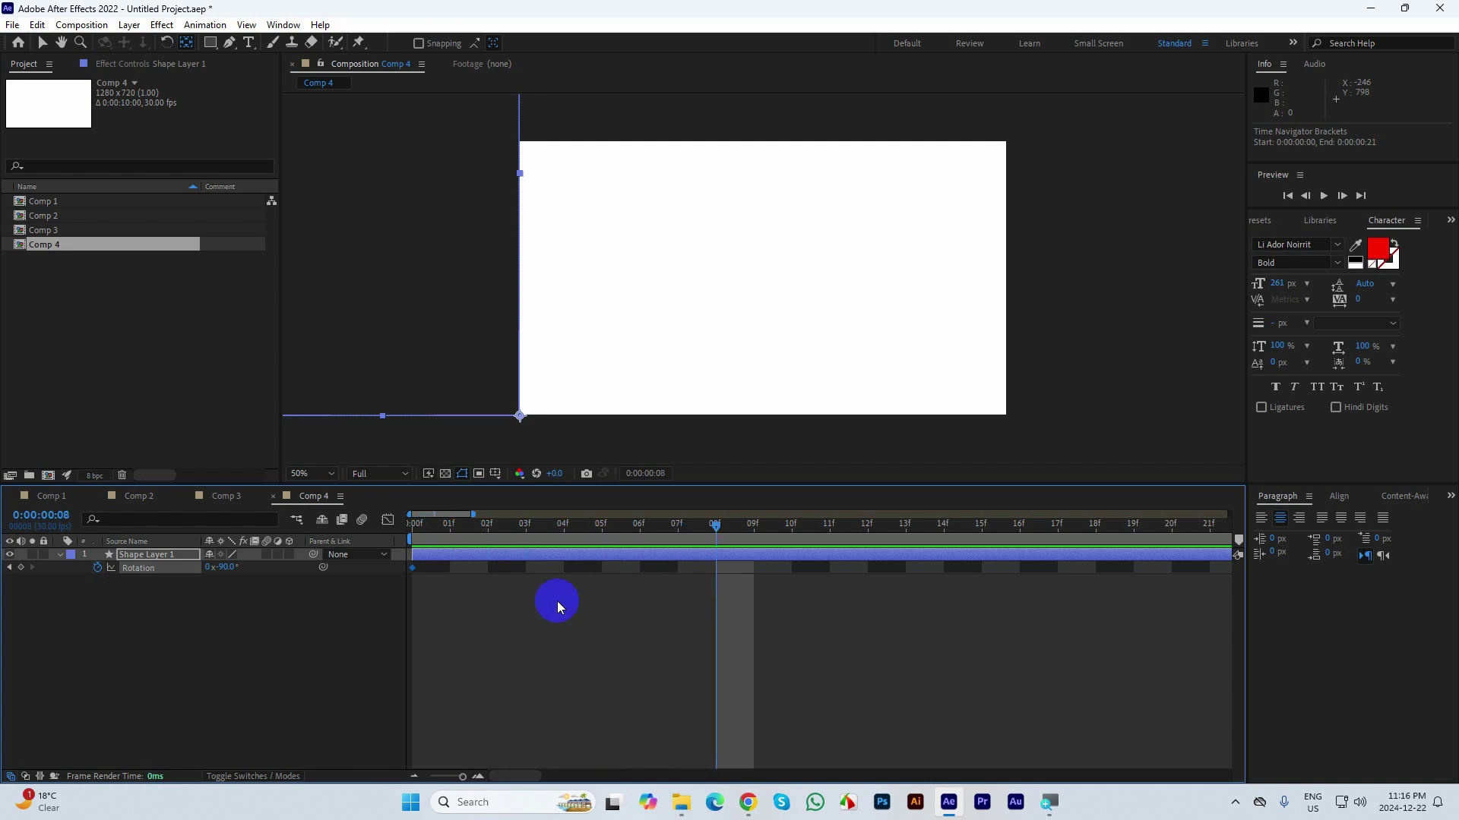
# - Step the playhead back frame by frame to 0:00:00:00
pyautogui.press('pageup')
pyautogui.press('pageup')
pyautogui.press('pageup')
pyautogui.press('pageup')
pyautogui.press('pageup')
pyautogui.press('pageup')
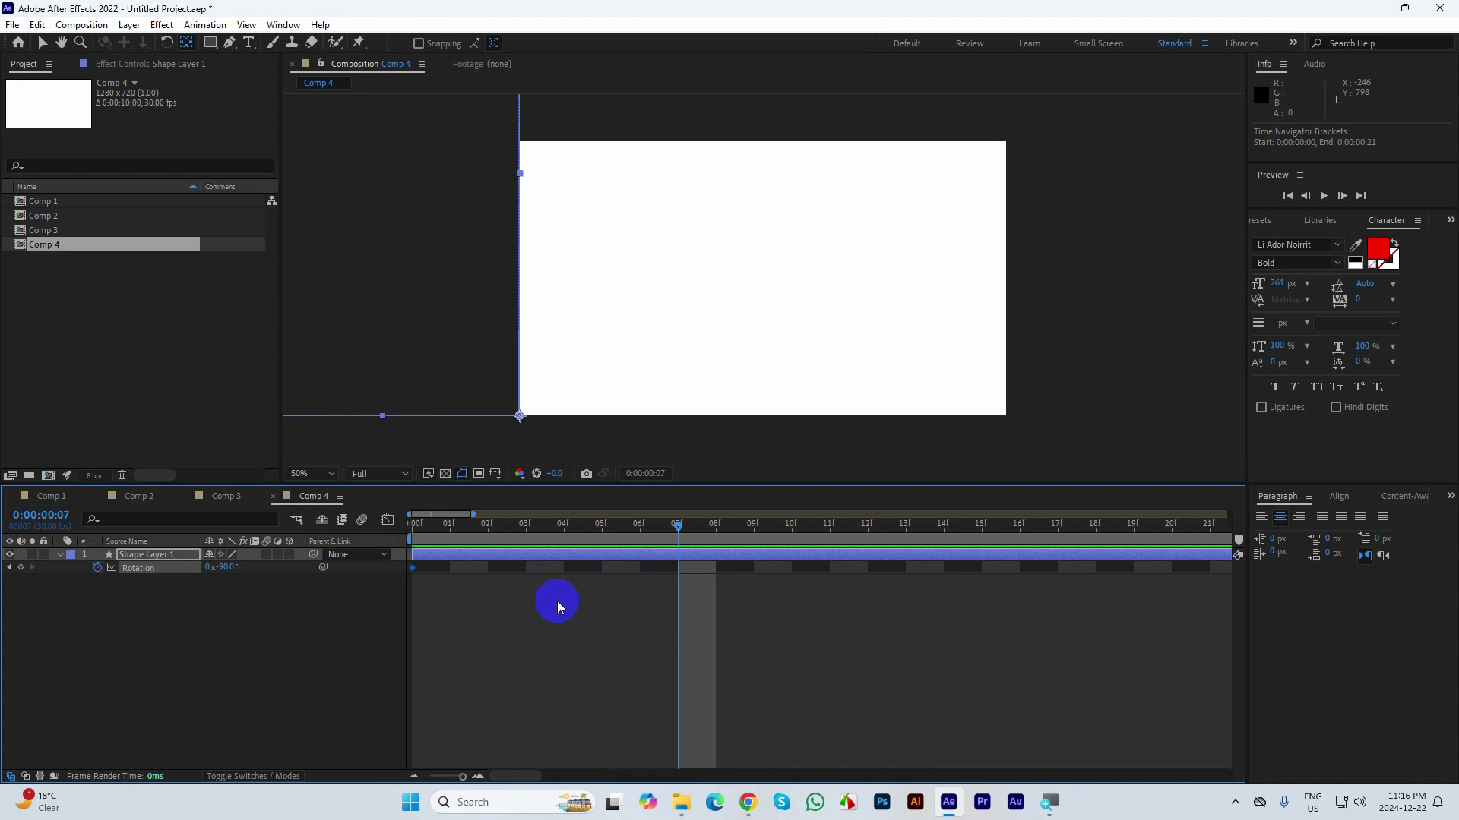
pyautogui.press('pageup')
pyautogui.press('pageup')
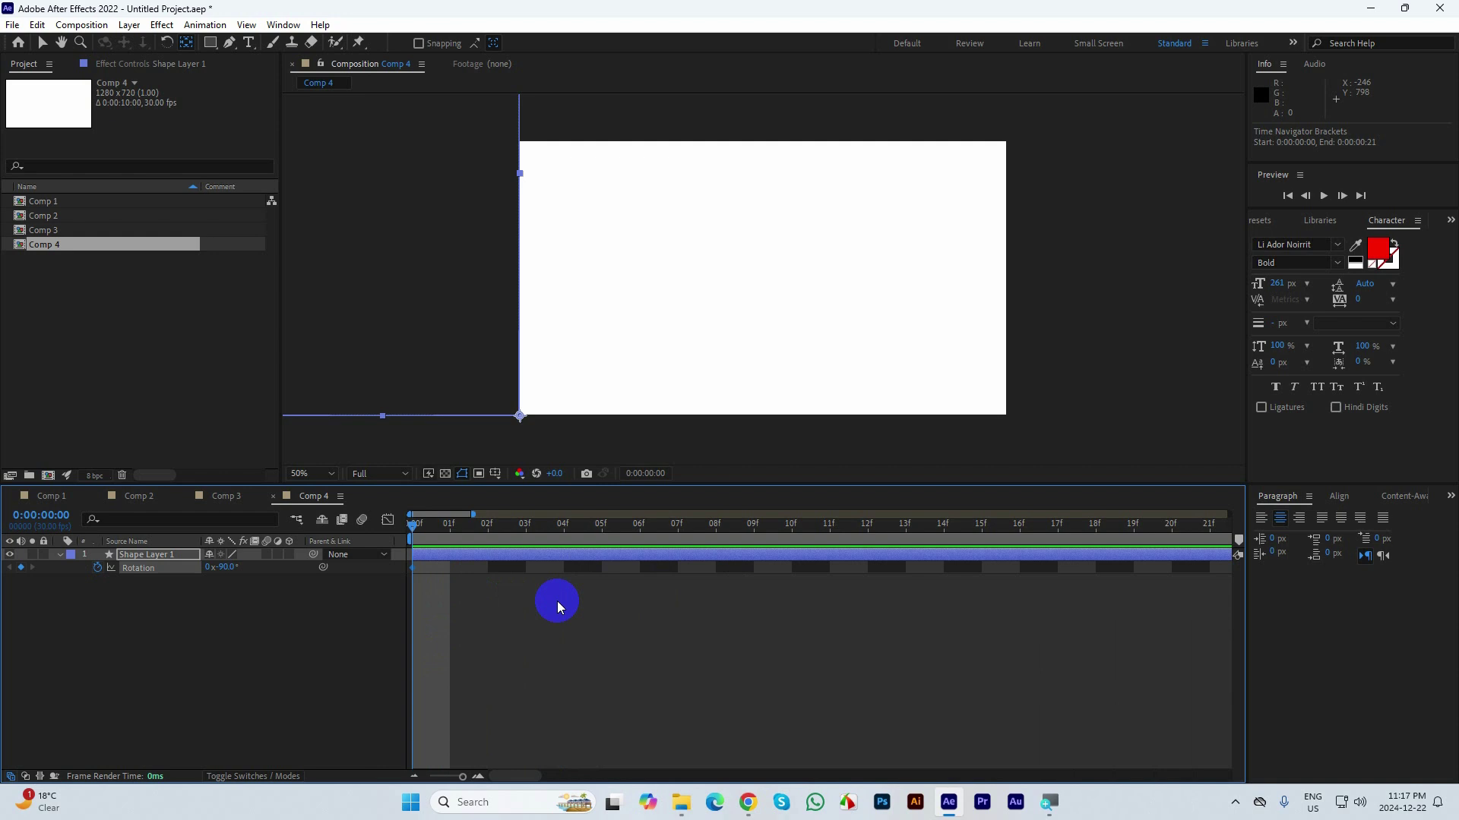
# - Jump the playhead ten frames forward and back to the start, and advance it to 0:00:00:02
pyautogui.hotkey('shift', 'pagedown')
pyautogui.hotkey('shift', 'pageup')
pyautogui.press('pagedown')
pyautogui.press('pagedown')
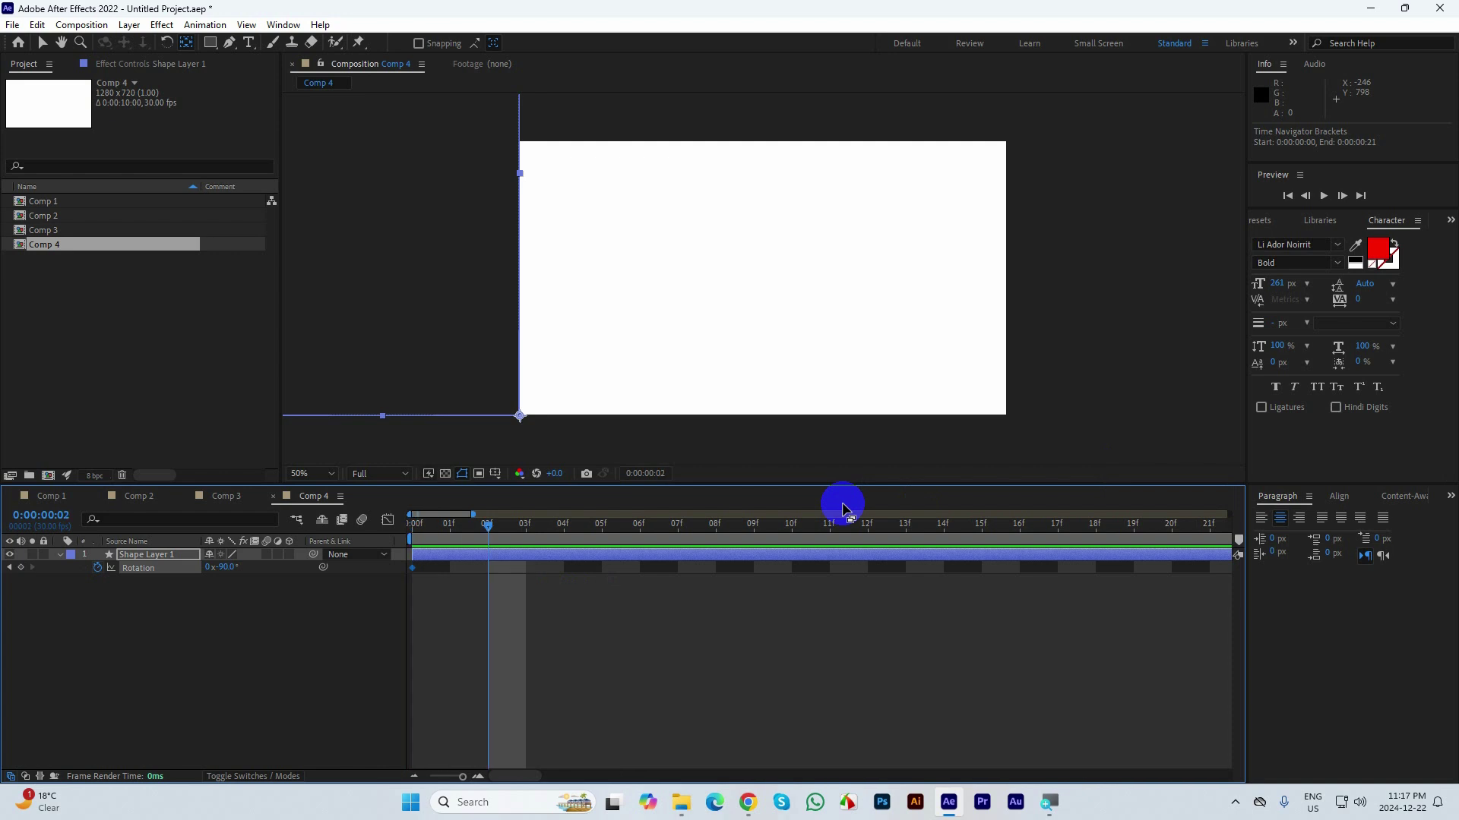
# - Keyframe the red rectangle's Rotation at 0x+0.0° at 0:00:00:10 and preview the swing-in animation from the start
pyautogui.moveTo(473, 514); pyautogui.dragTo(652, 524)
pyautogui.moveTo(430, 527); pyautogui.dragTo(319, 523)
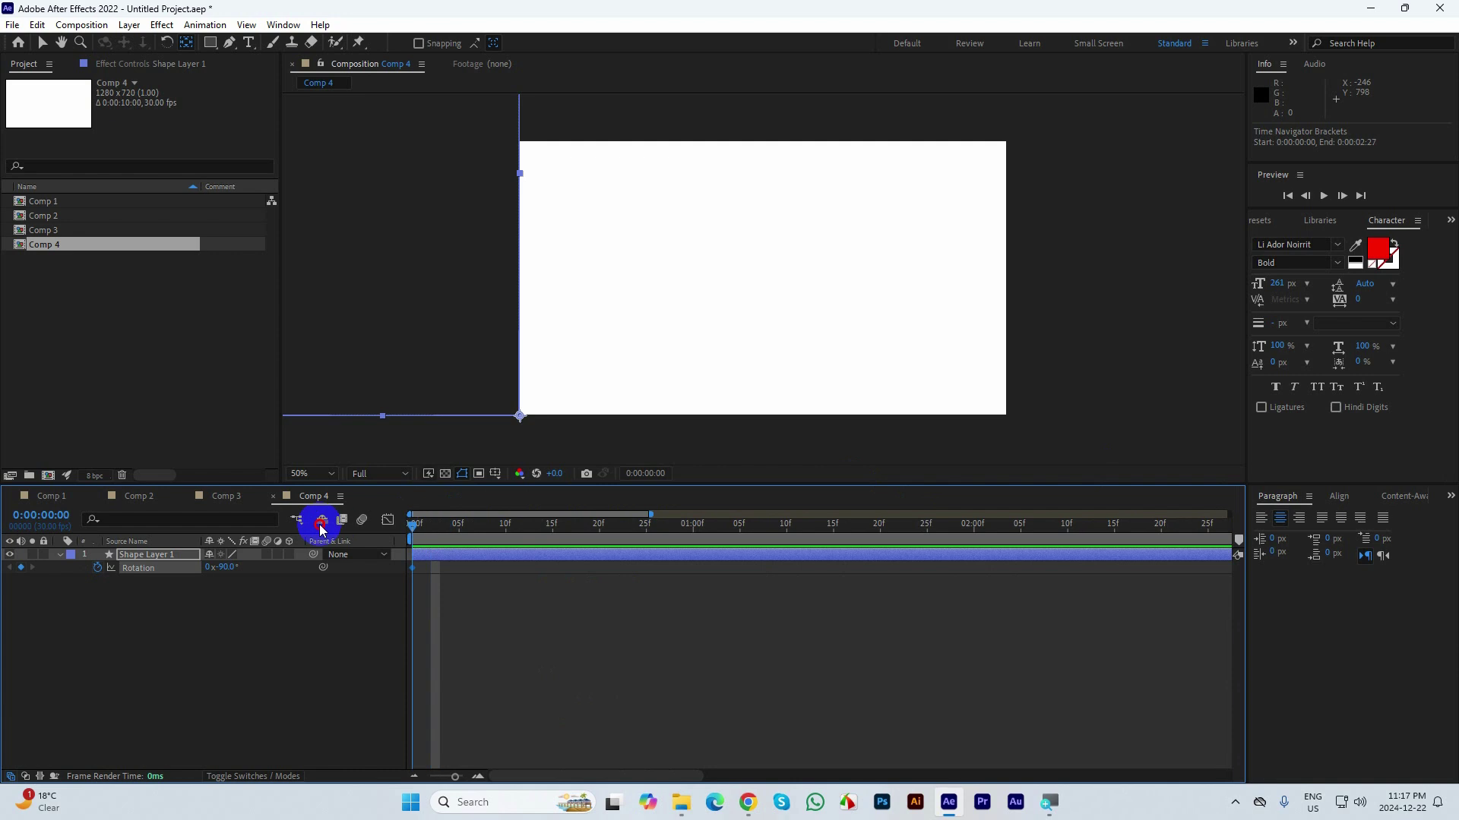
pyautogui.click(508, 609)
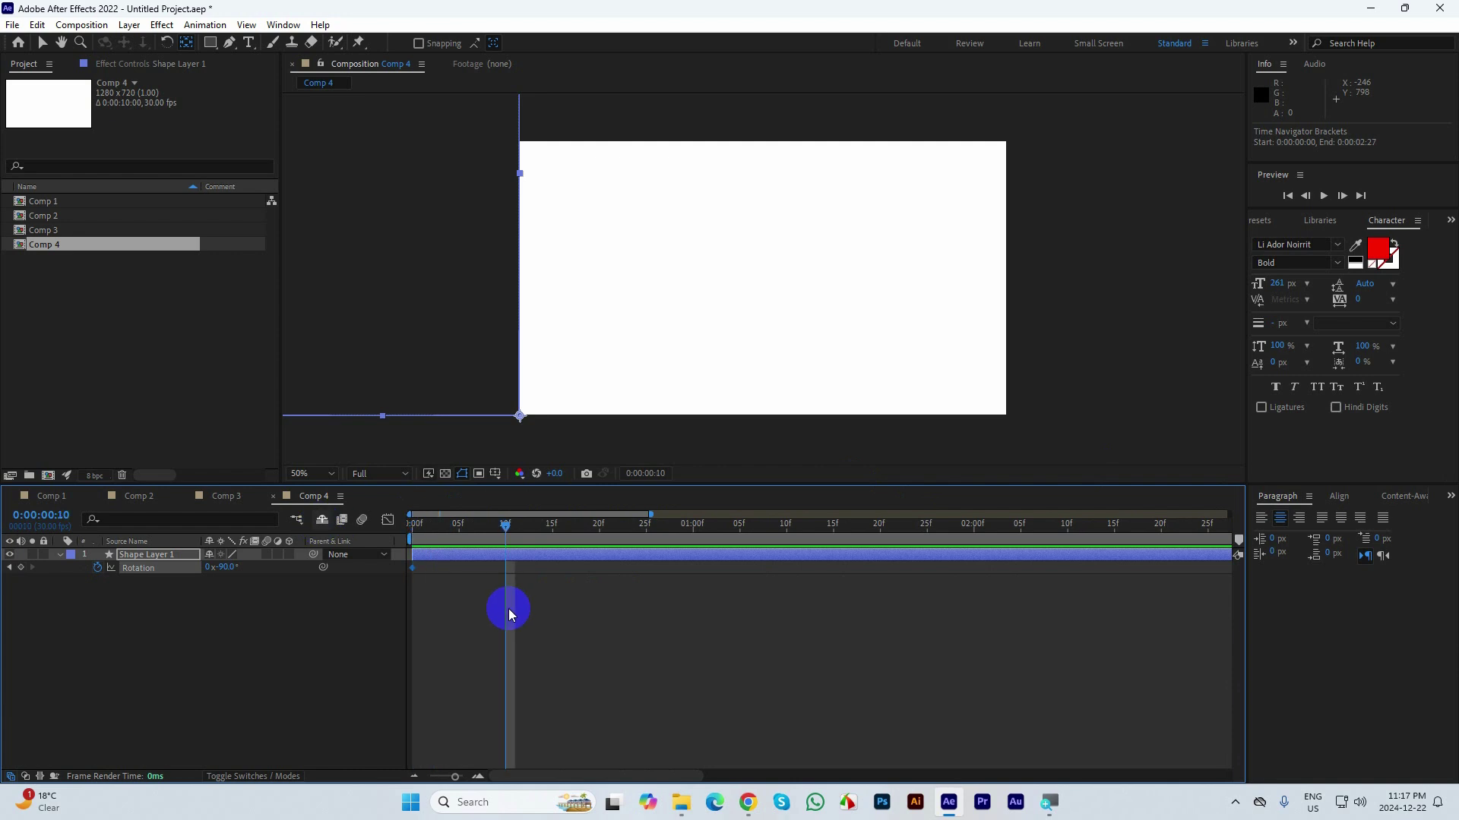
pyautogui.click(222, 568)
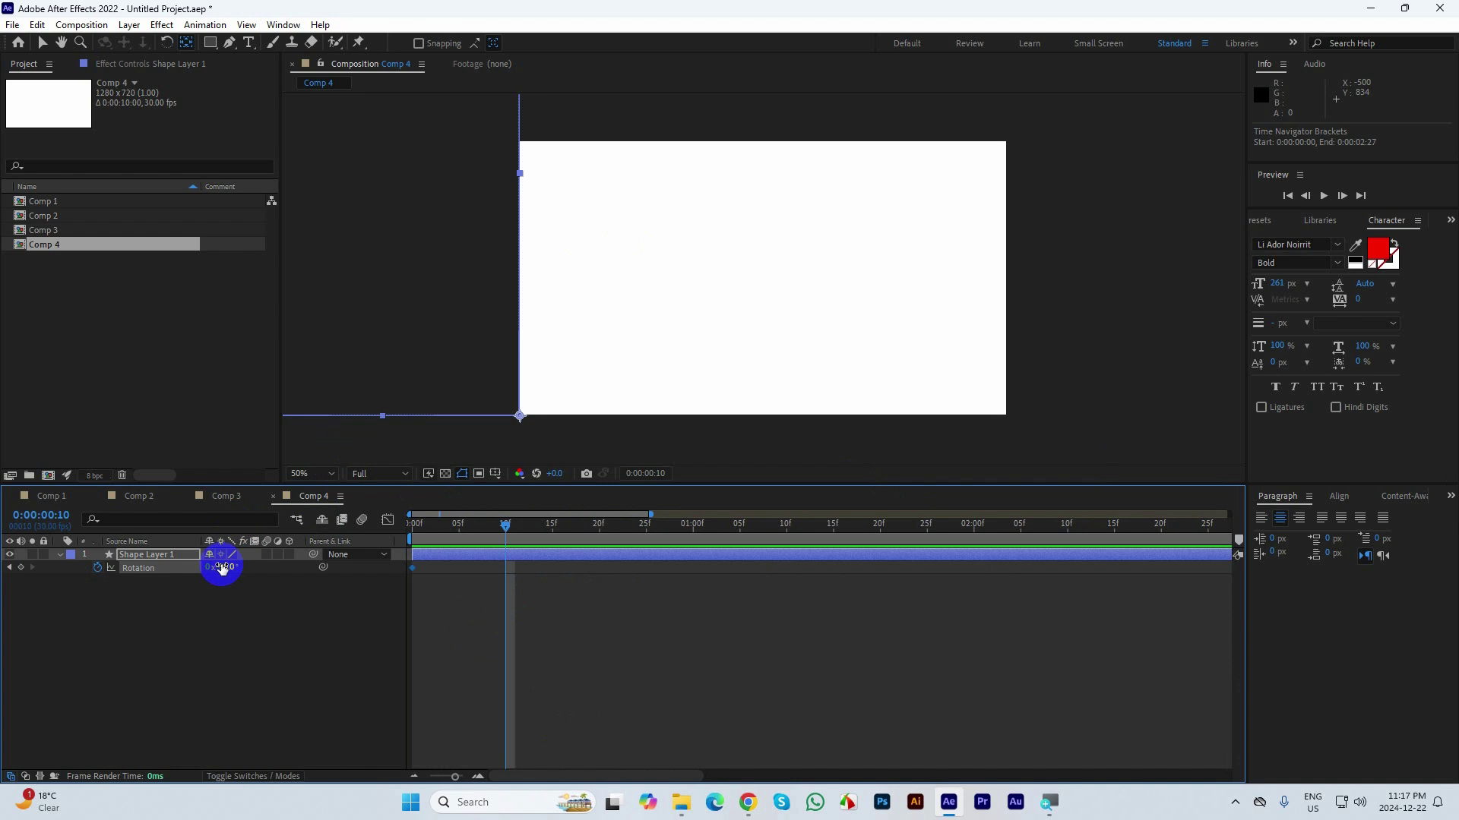
pyautogui.write('0')
pyautogui.press('Return')
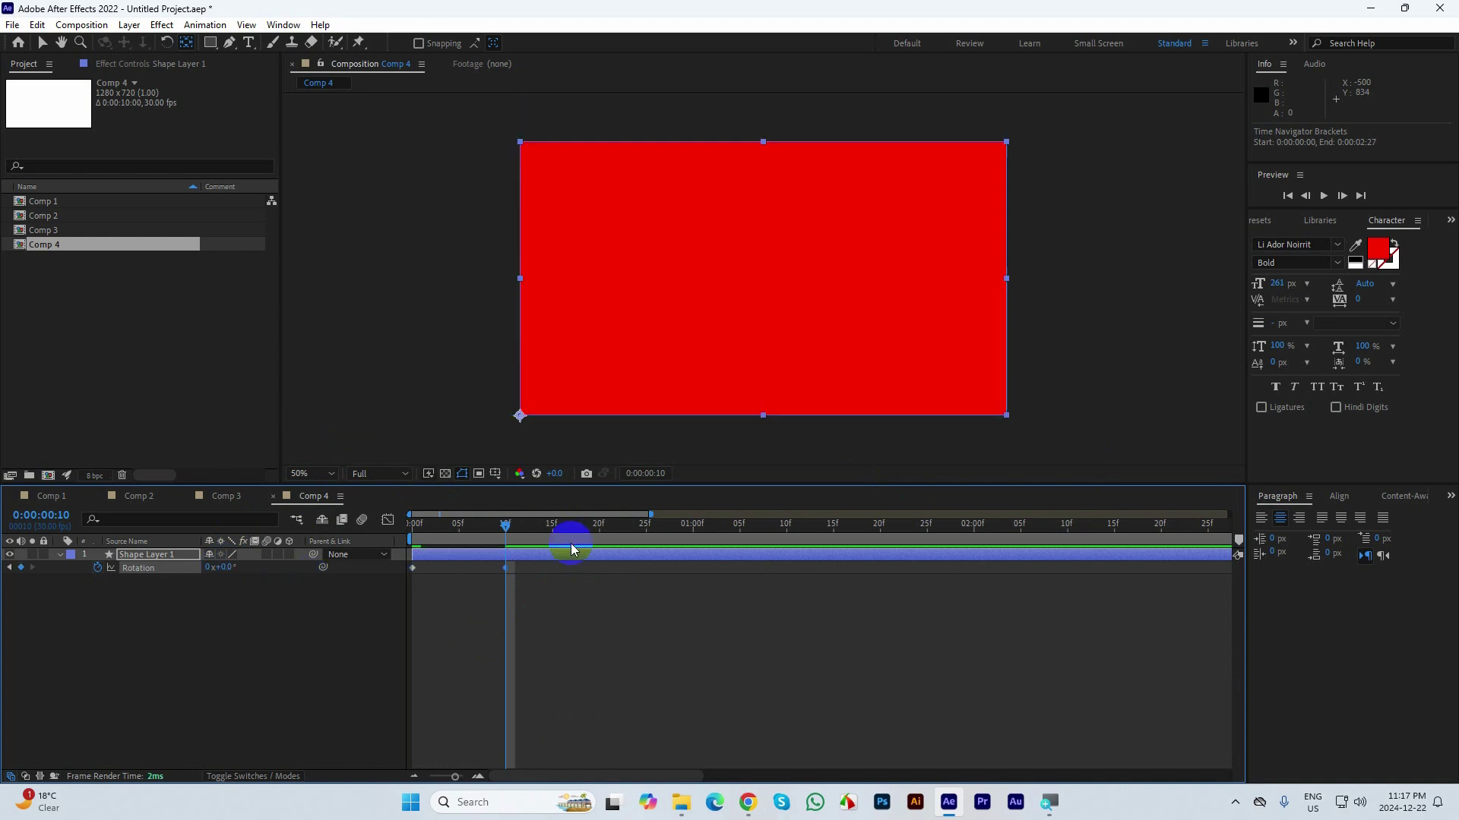
pyautogui.click(404, 525)
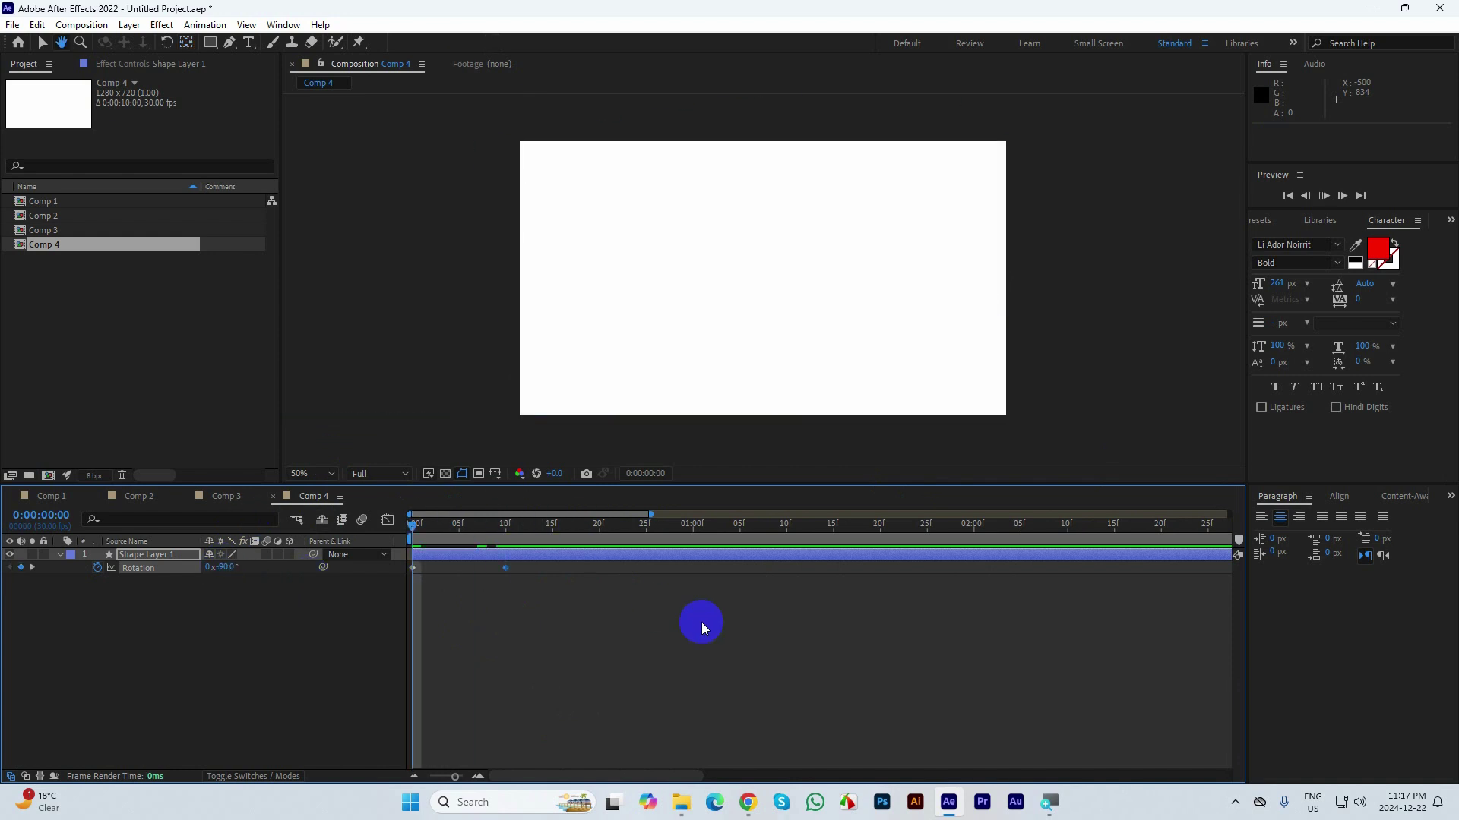
pyautogui.press('space')
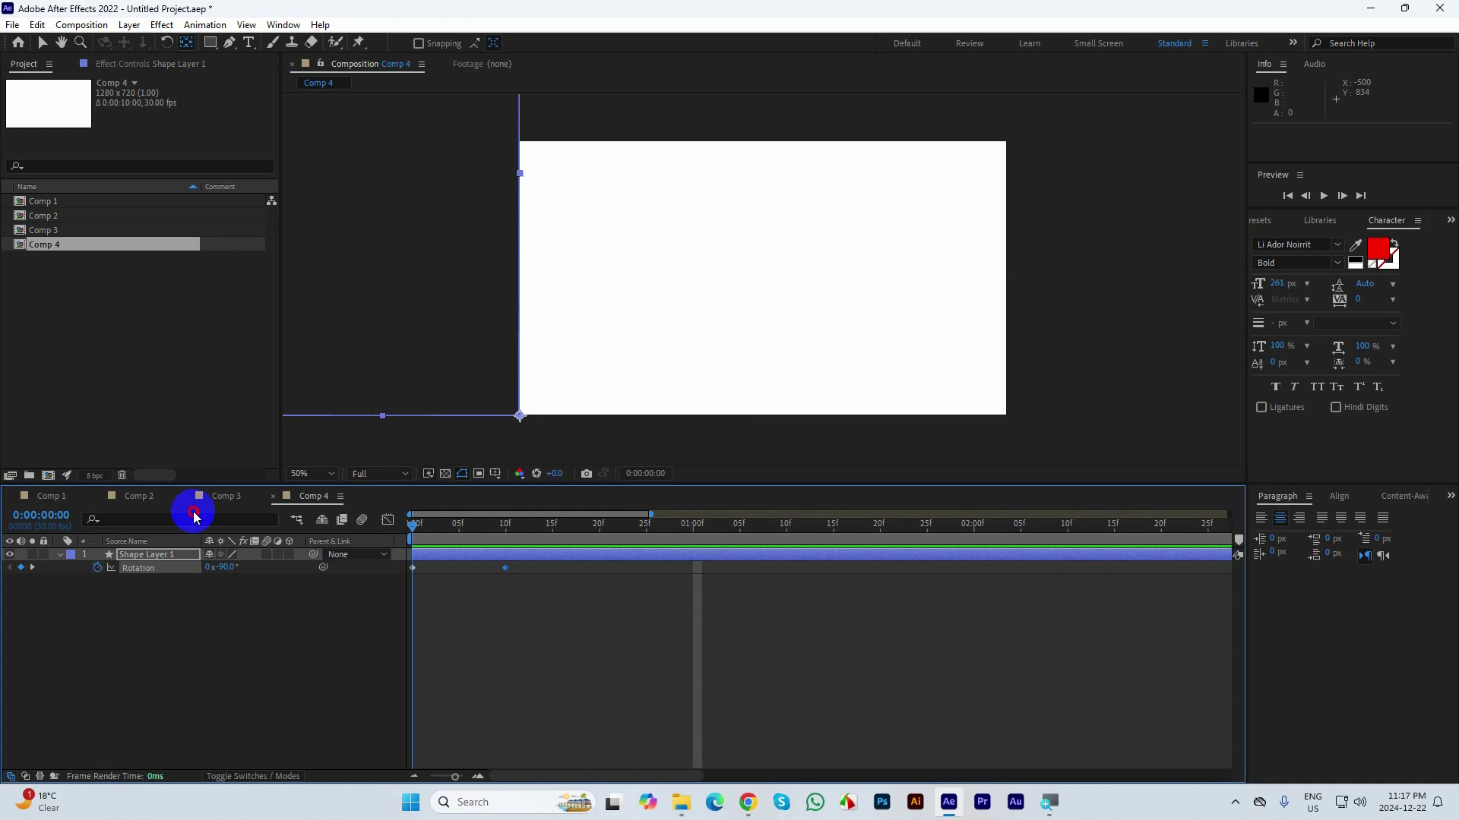
# - Review Comp 4's dimensions, frame rate and duration in its composition settings without changing them
pyautogui.moveTo(650, 515); pyautogui.dragTo(700, 517)
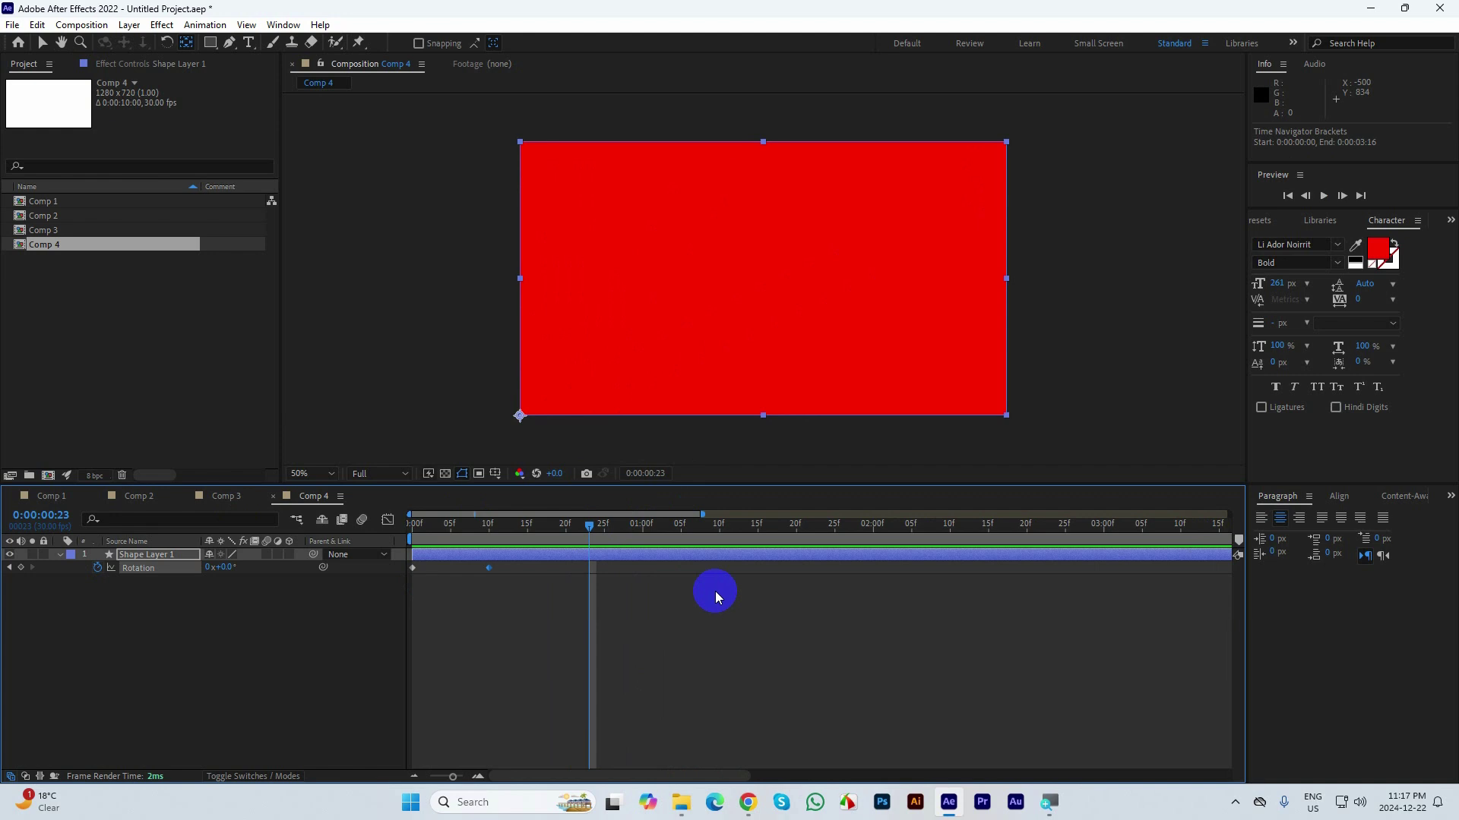
pyautogui.hotkey('ctrl', 'k')
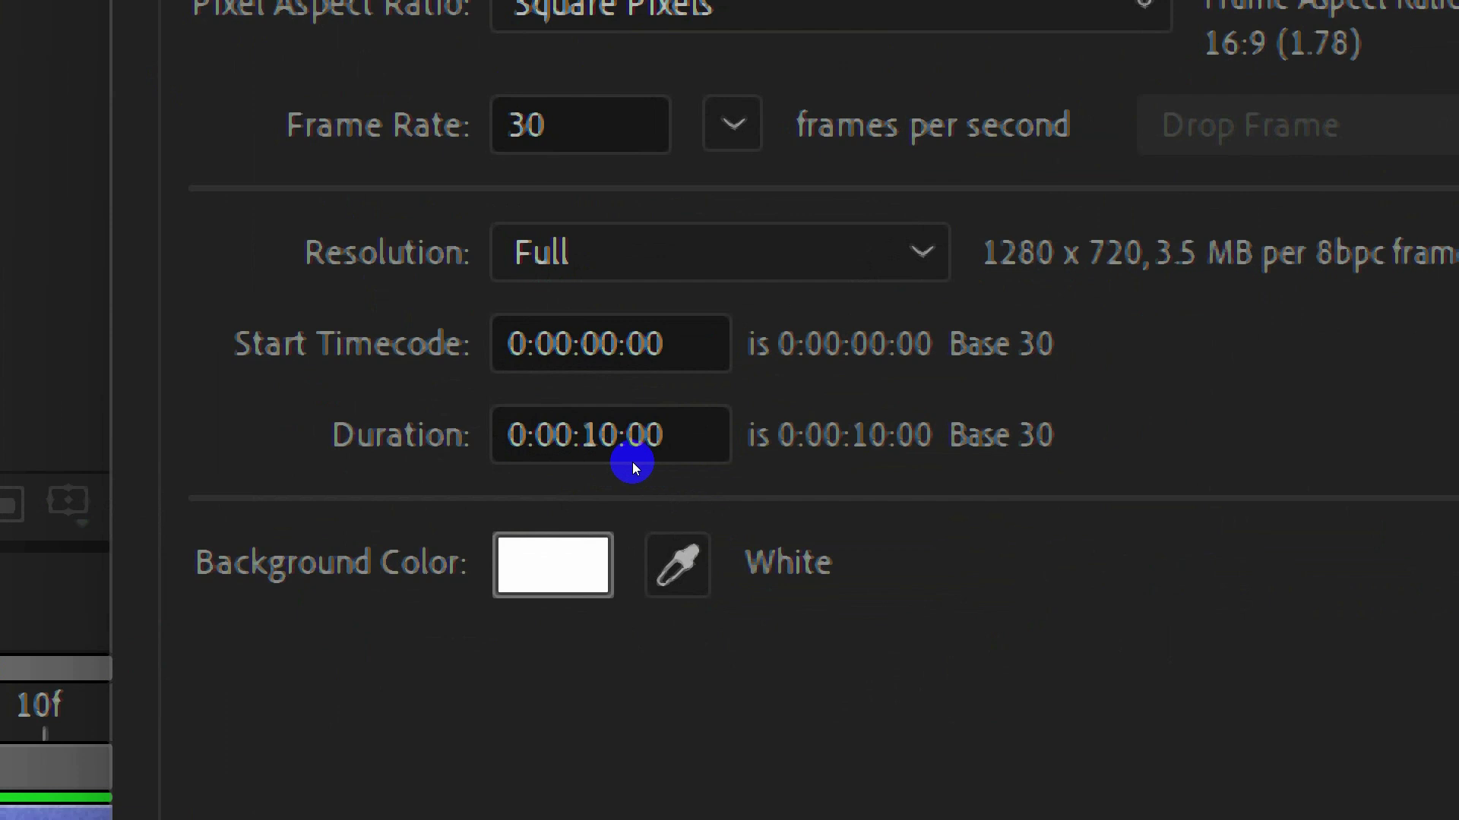
pyautogui.click(632, 455)
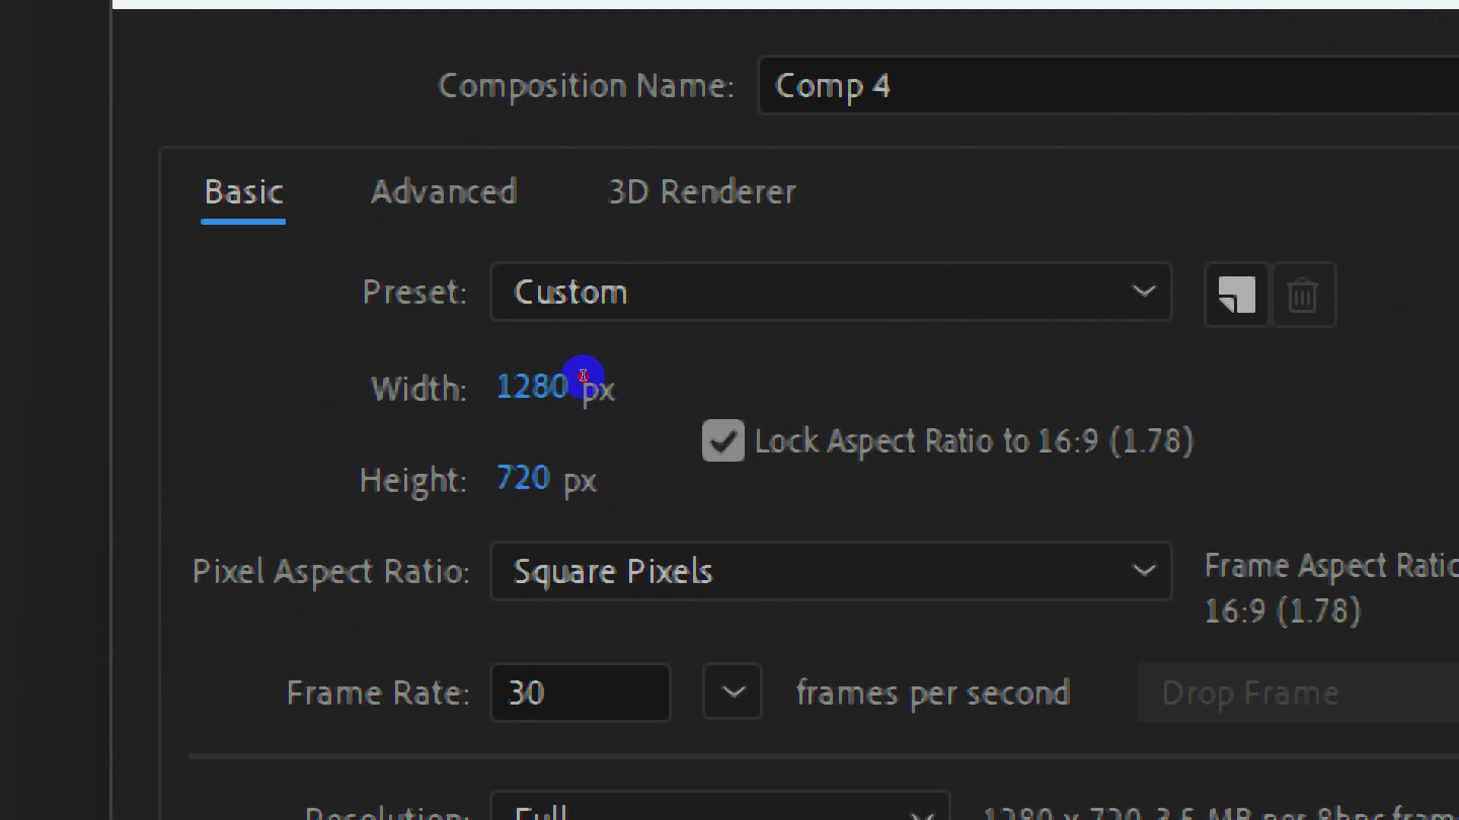
pyautogui.moveTo(564, 693); pyautogui.dragTo(498, 695)
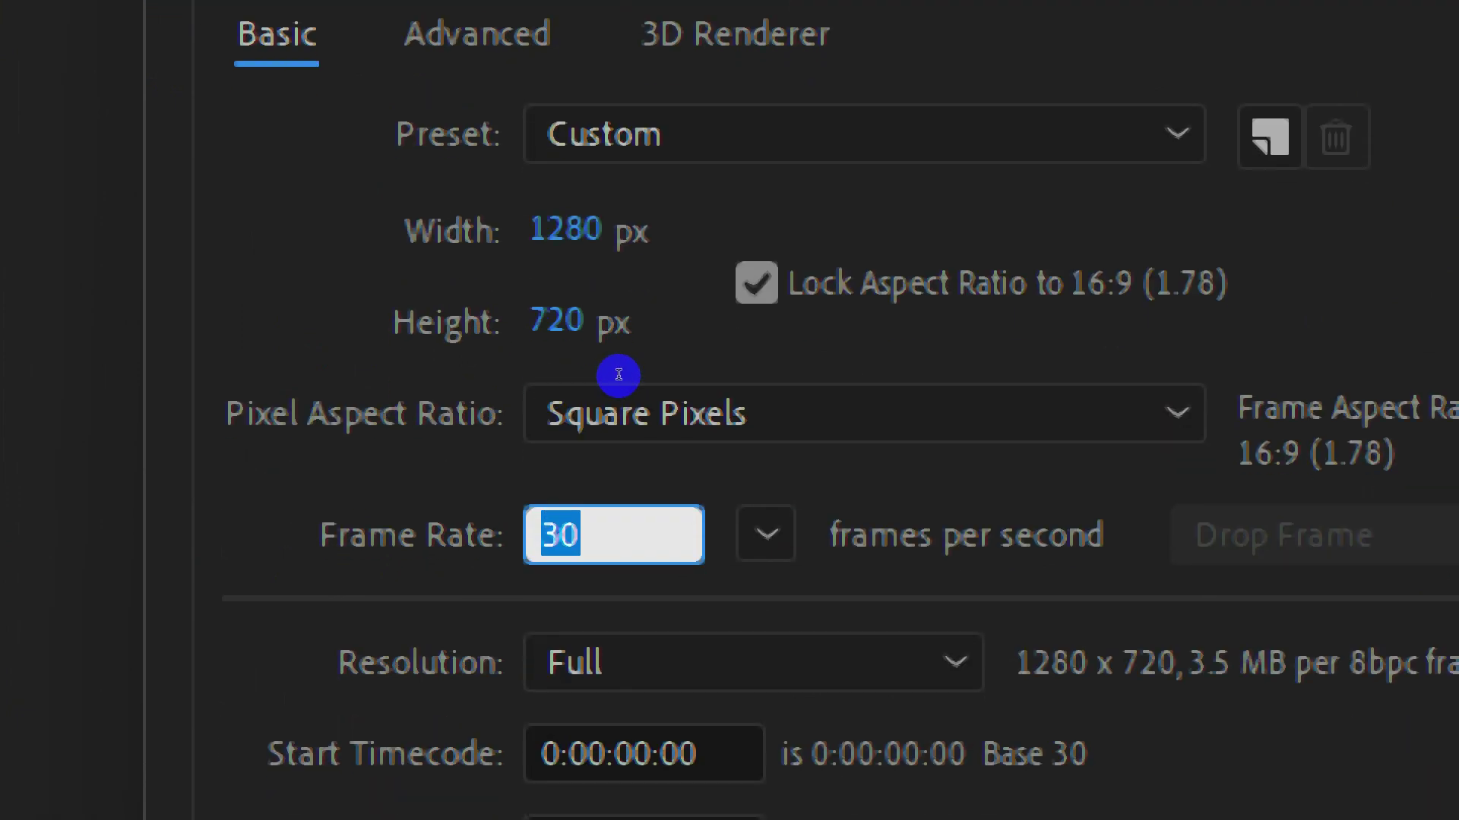
pyautogui.write('30')
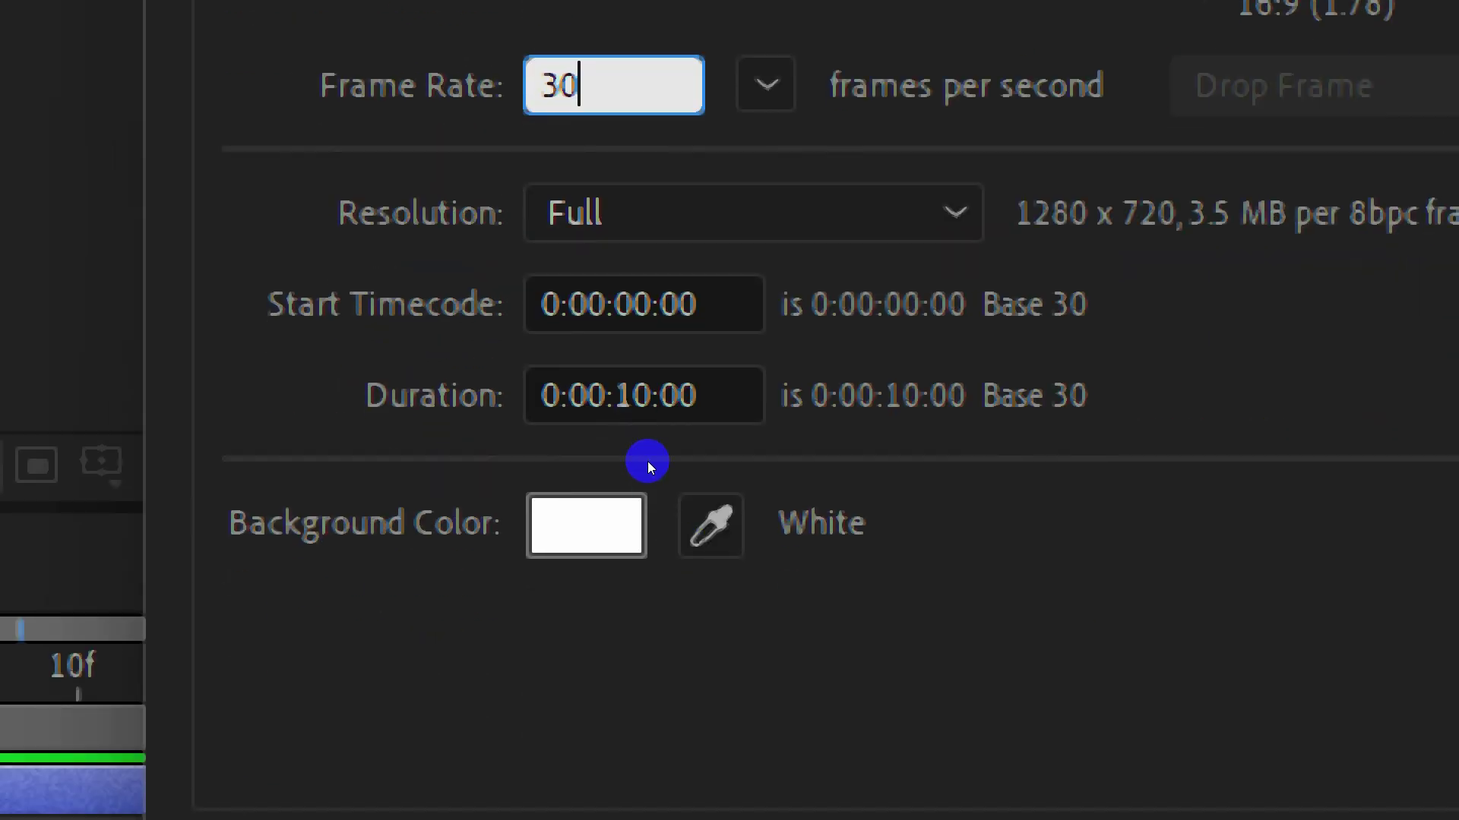
pyautogui.click(647, 411)
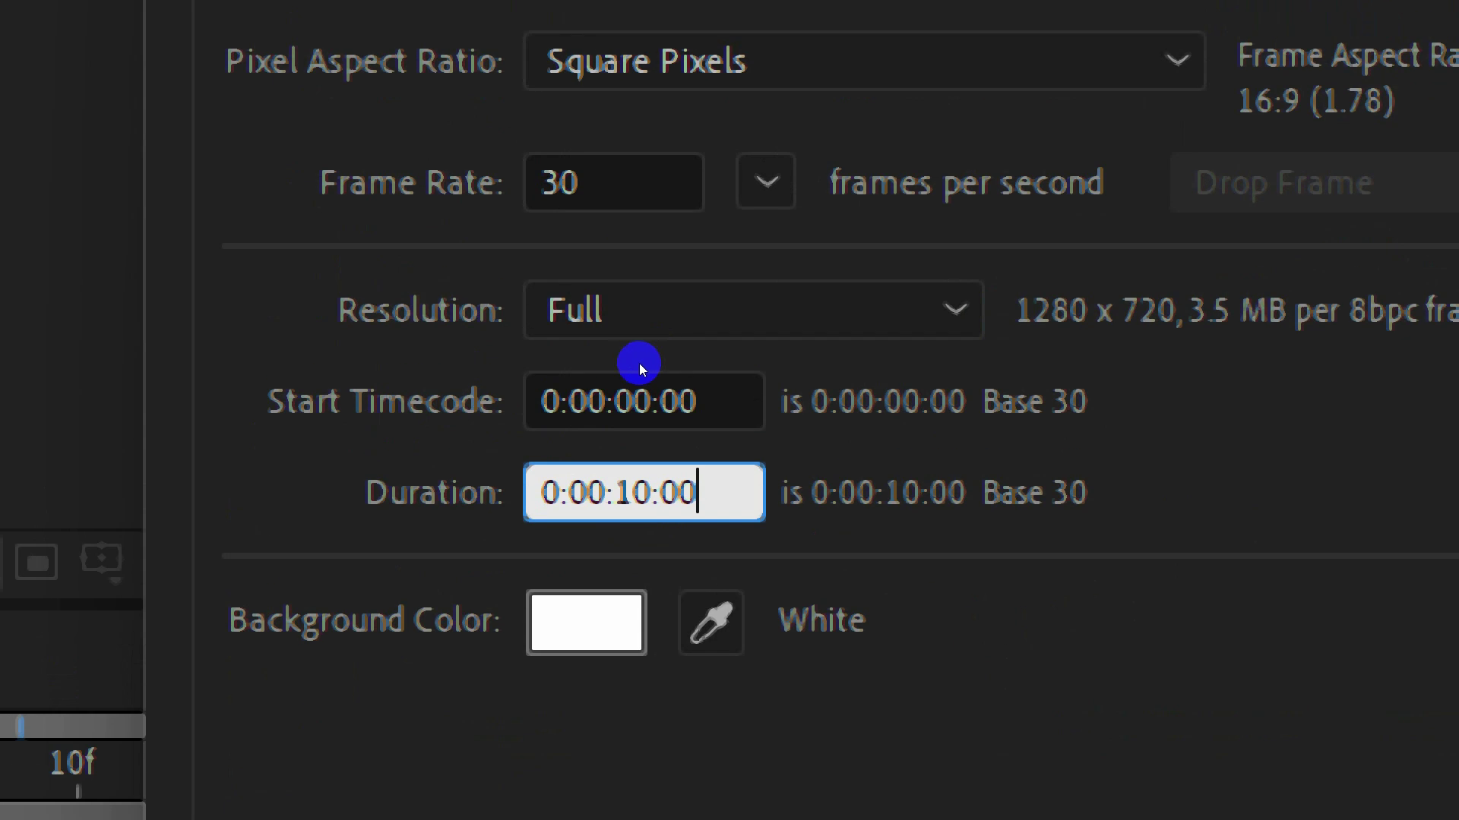
pyautogui.click(619, 183)
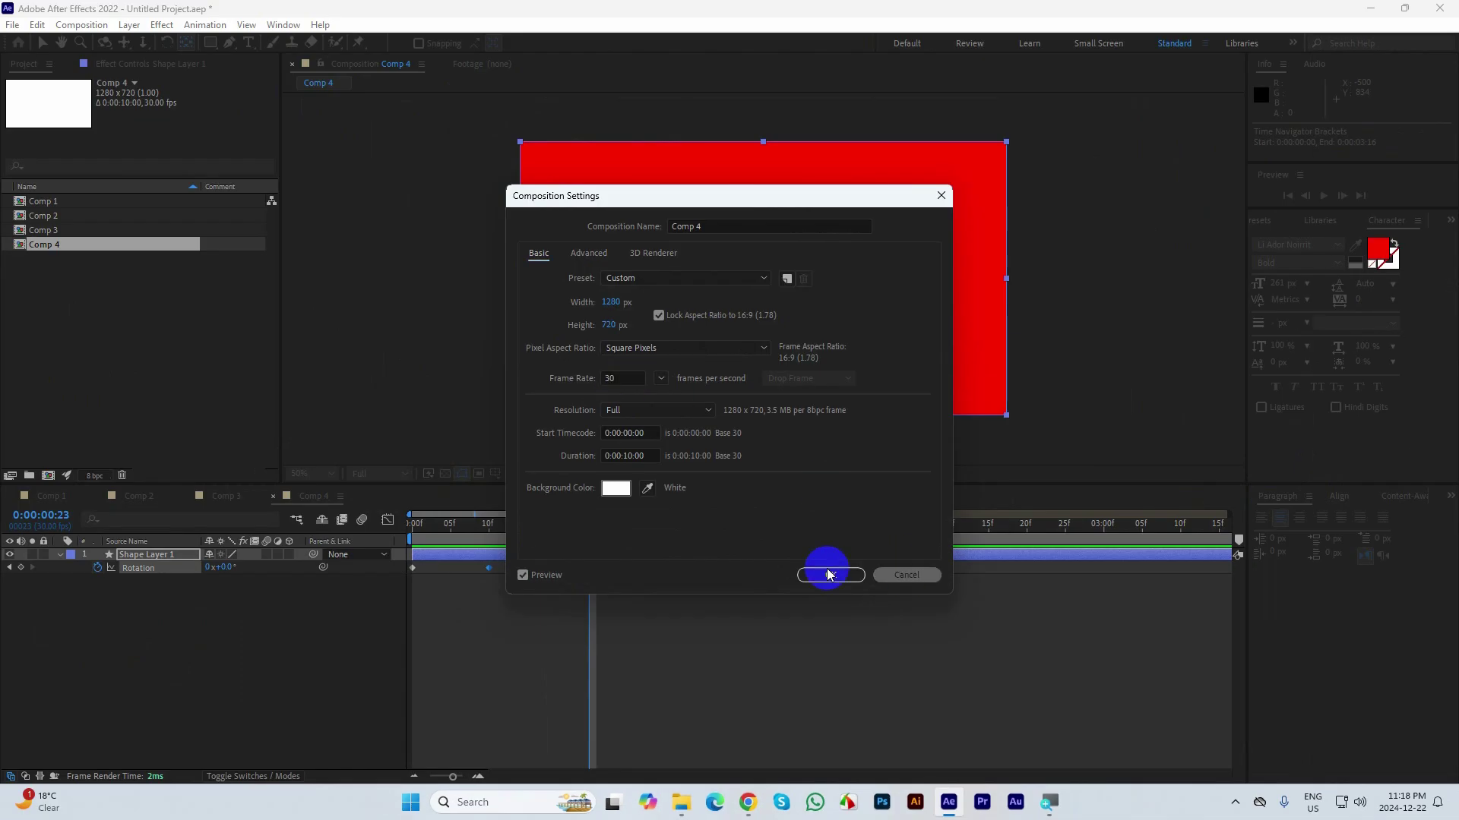
pyautogui.click(906, 574)
# - Move to frame 10, collapse Shape Layer 1's properties and duplicate the layer four times
pyautogui.moveTo(588, 524); pyautogui.dragTo(488, 530)
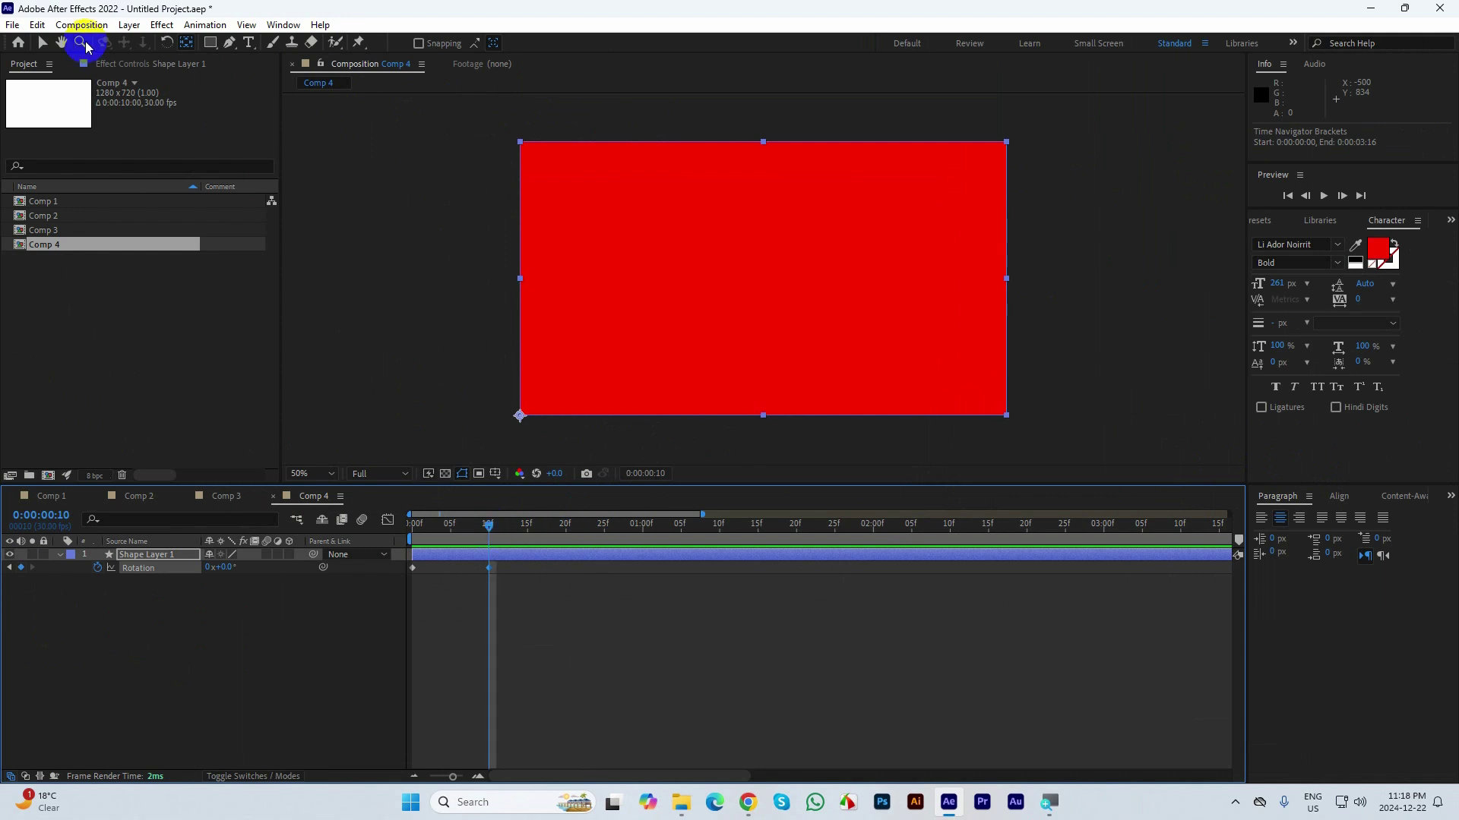
pyautogui.click(42, 43)
pyautogui.click(154, 606)
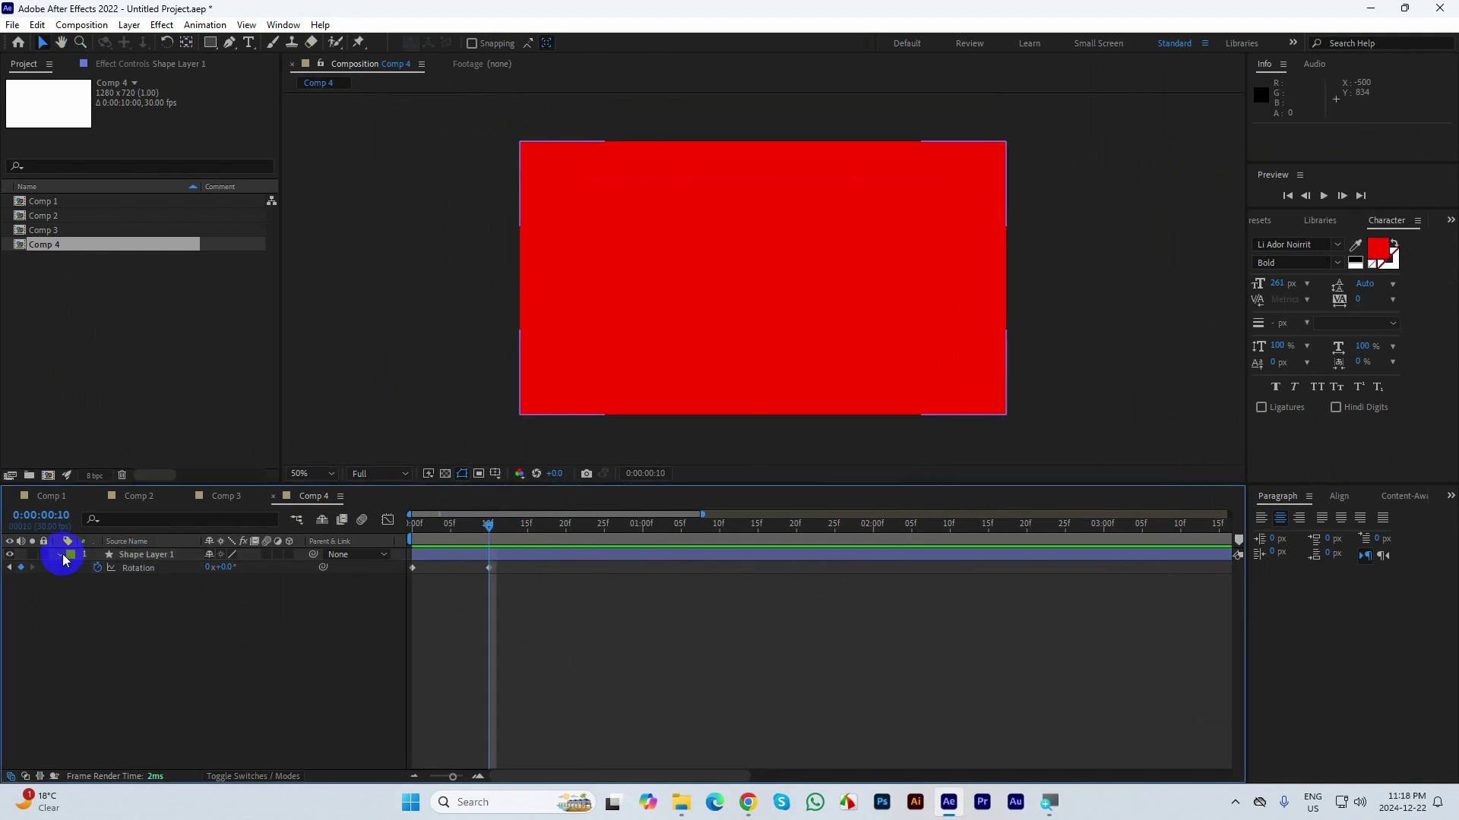
pyautogui.click(60, 555)
pyautogui.click(156, 555)
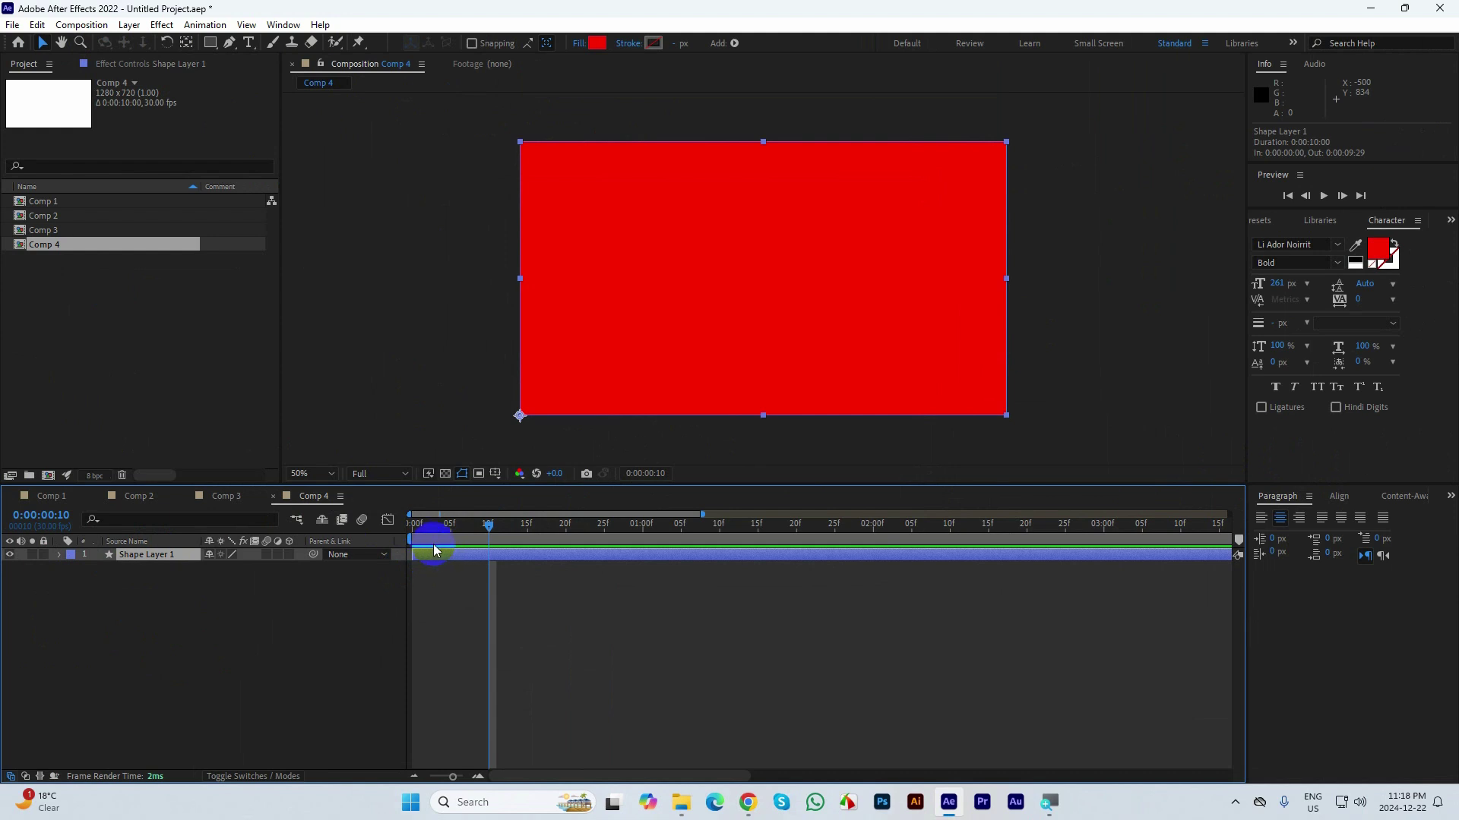
pyautogui.hotkey('ctrl', 'd')
pyautogui.hotkey('ctrl', 'd')
pyautogui.hotkey('ctrl', 'd')
pyautogui.hotkey('ctrl', 'd')
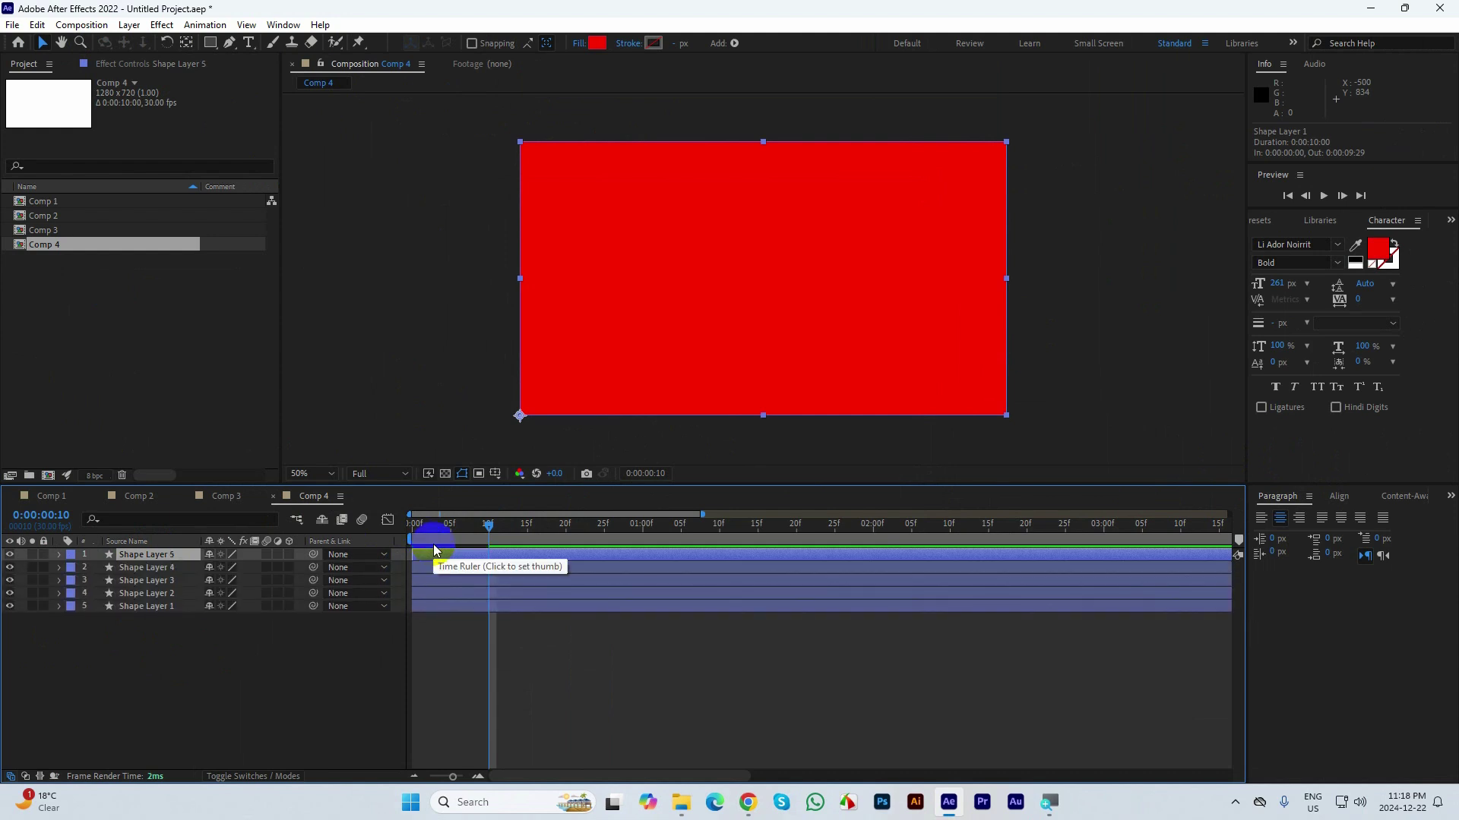
pyautogui.hotkey('ctrl', 'd')
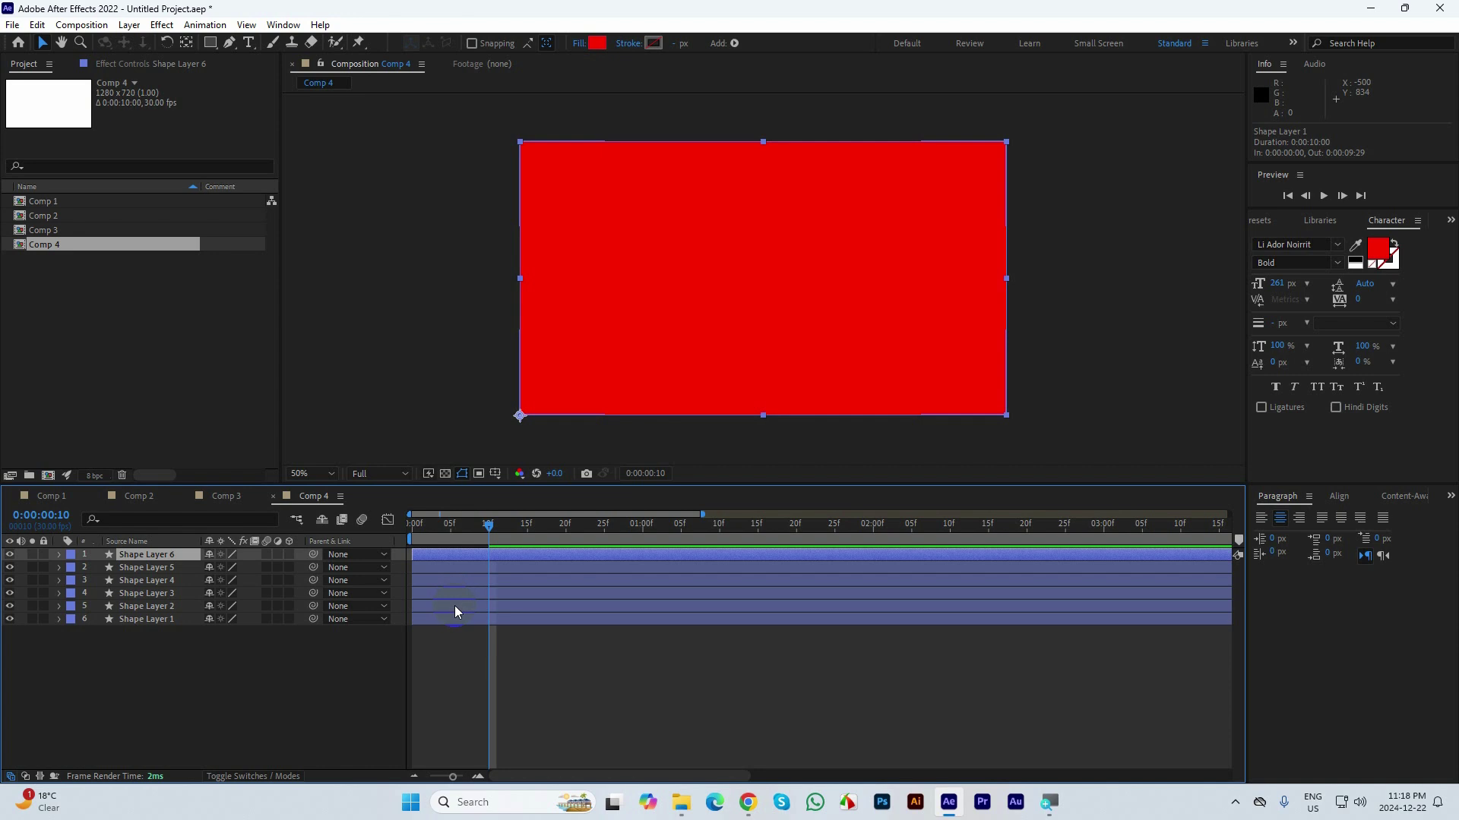
pyautogui.click(448, 609)
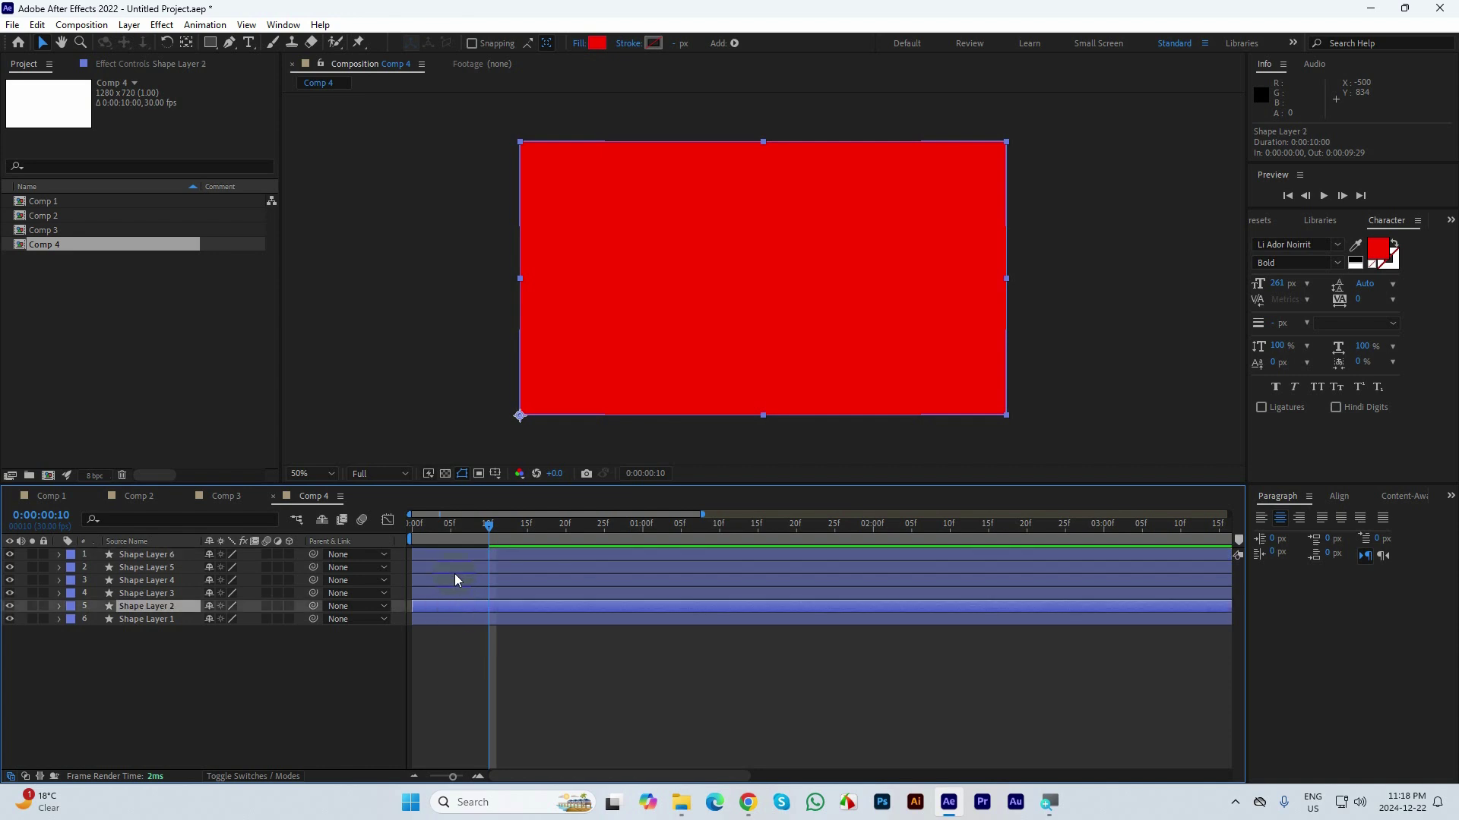
pyautogui.hotkey('ctrl', 'z')
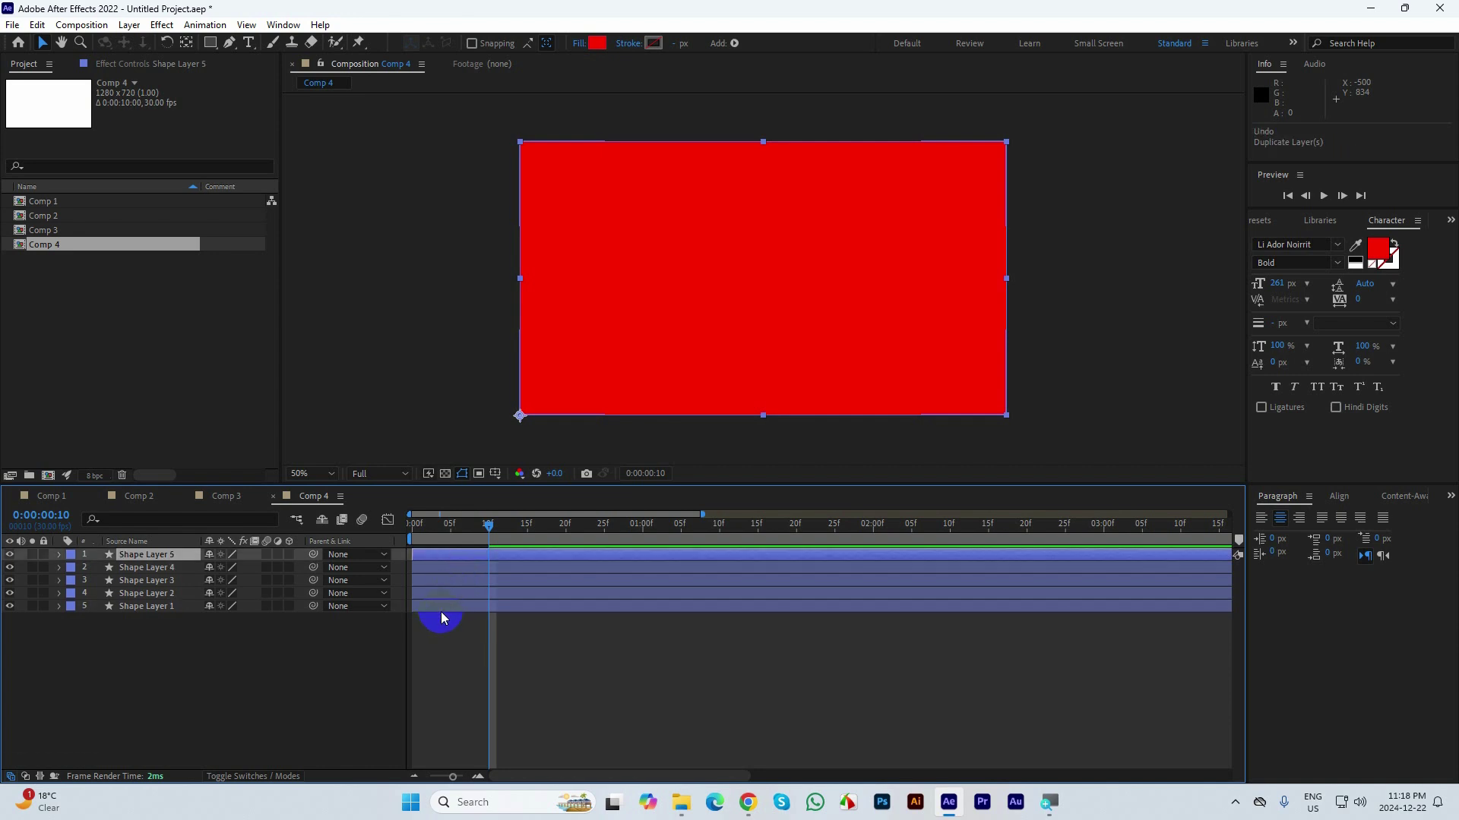
# - Change the fill colour of Shape Layer 2 to yellow-orange, about FFB400
pyautogui.click(435, 592)
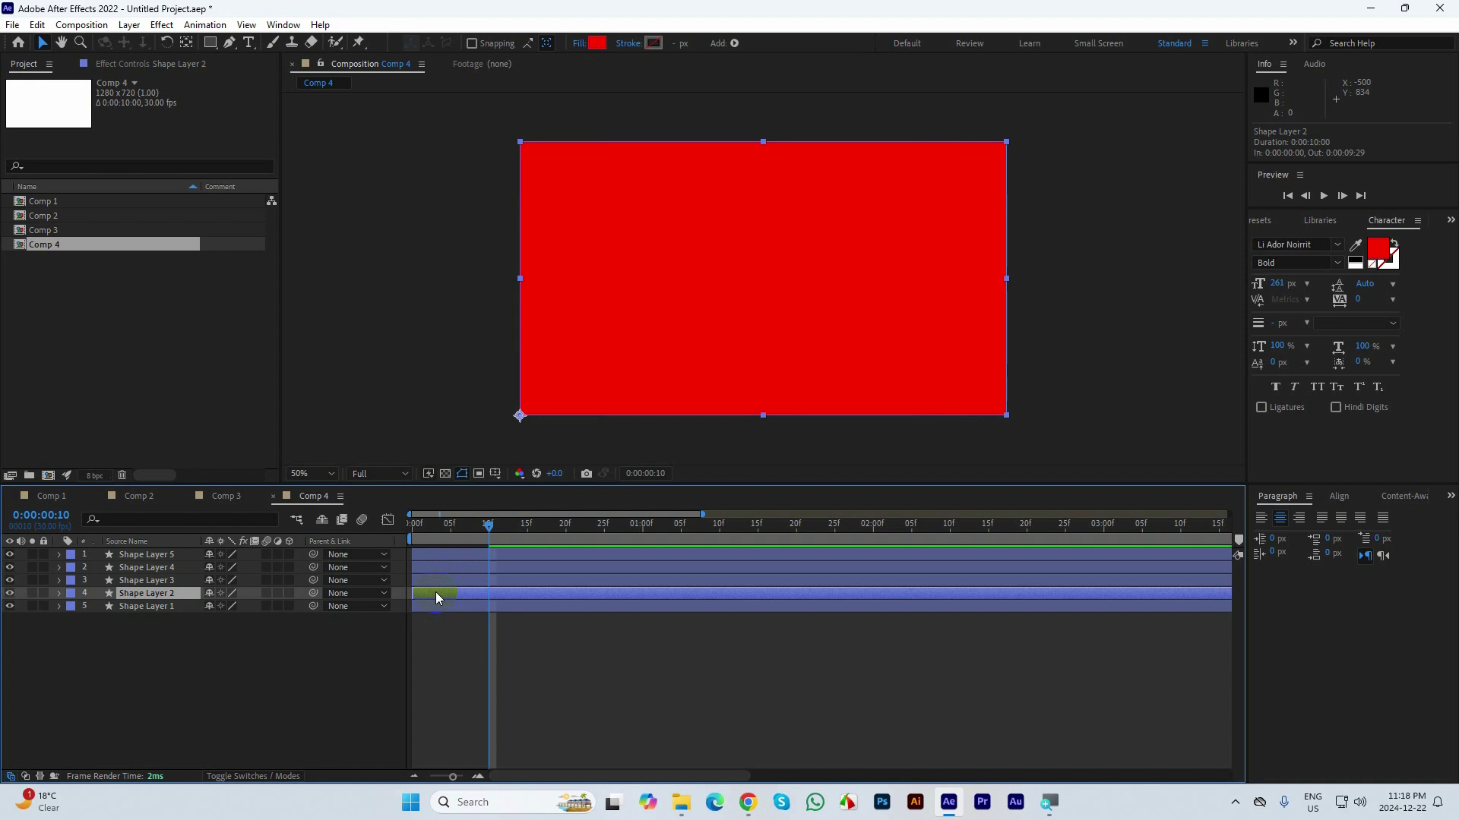
pyautogui.click(597, 42)
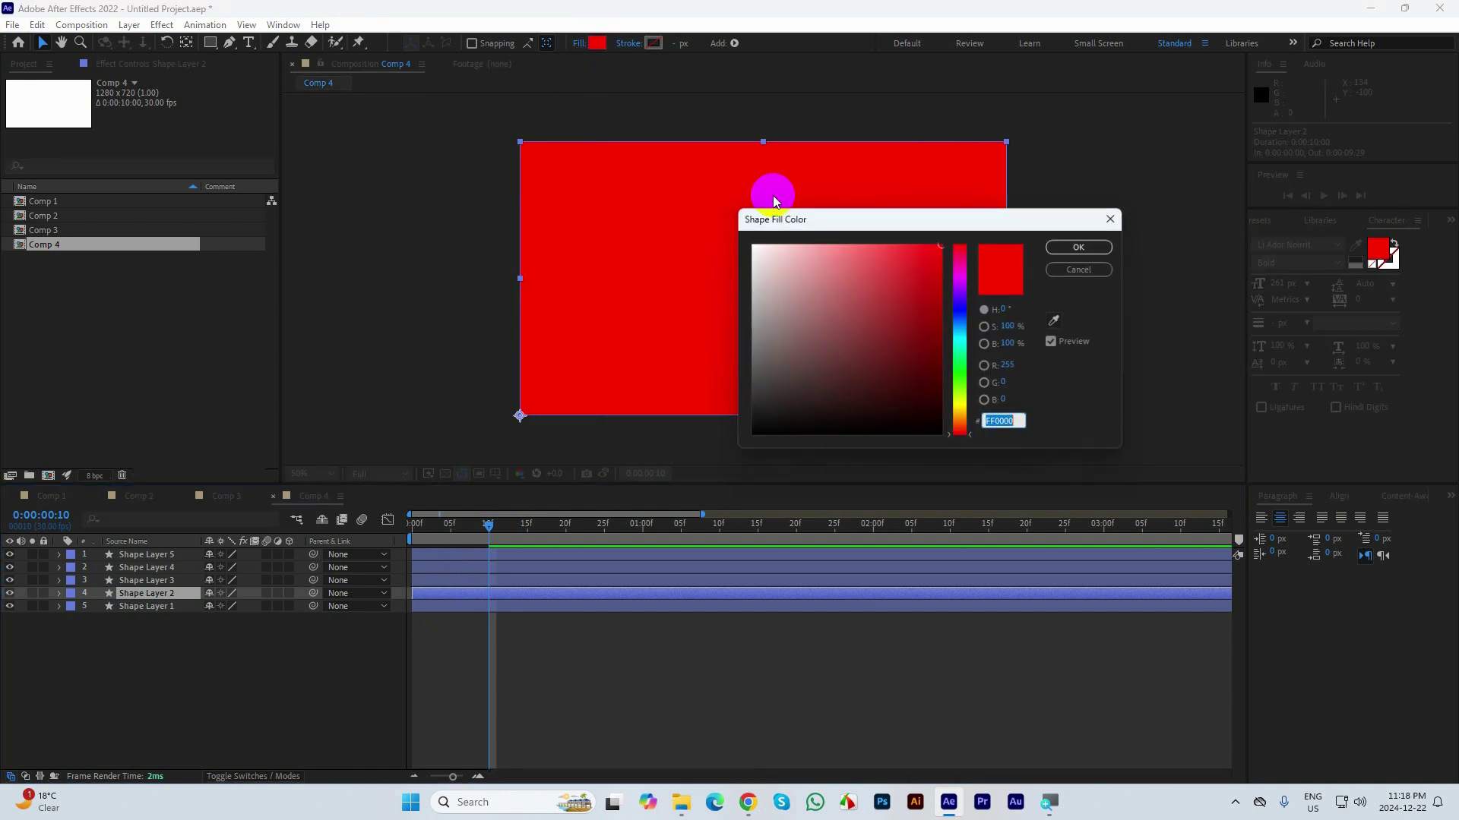
pyautogui.click(962, 413)
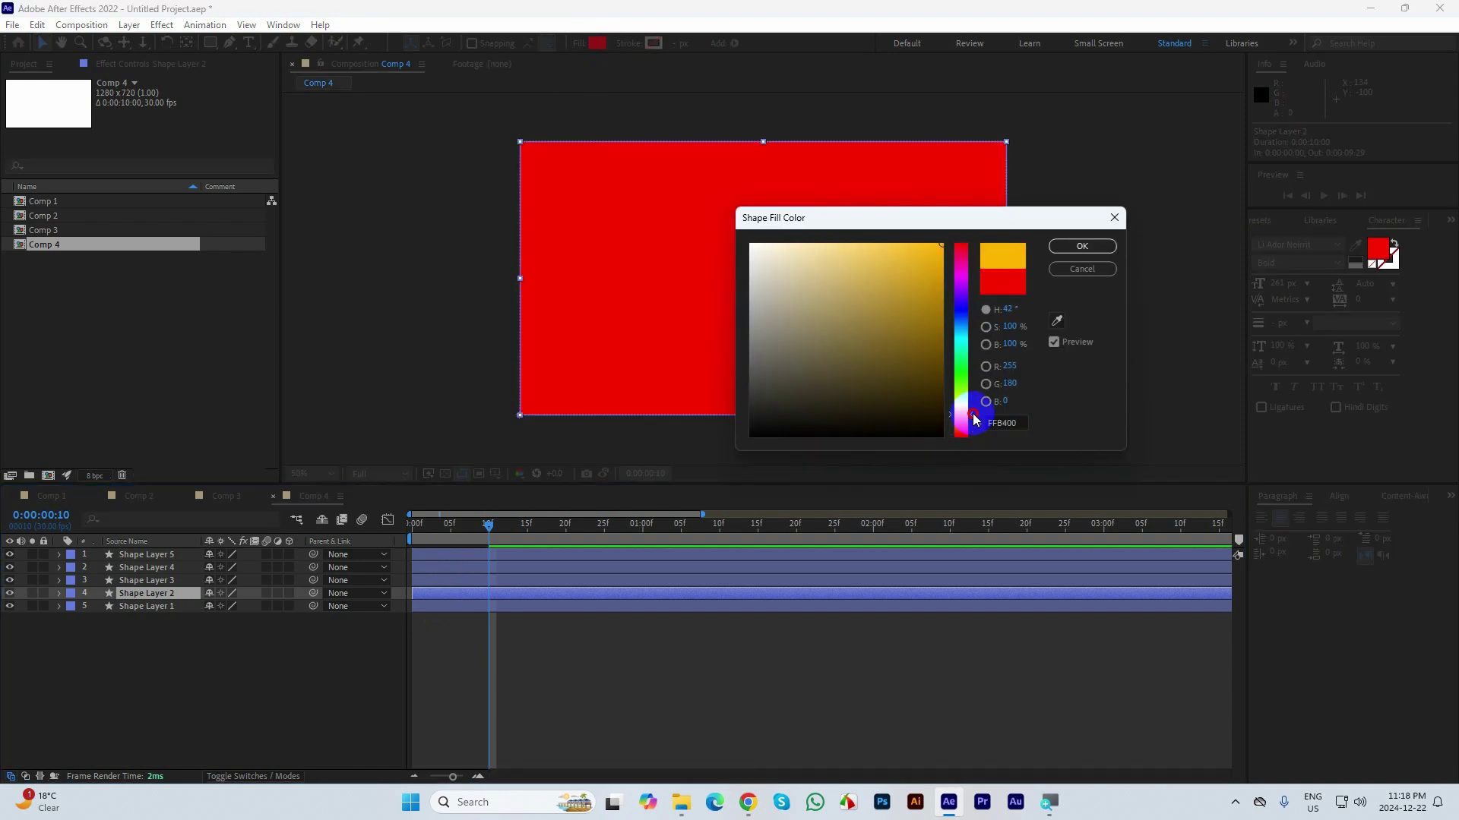
pyautogui.click(1056, 245)
# - Change the fill colour of Shape Layer 3 to bright green, 5AFF00
pyautogui.click(438, 580)
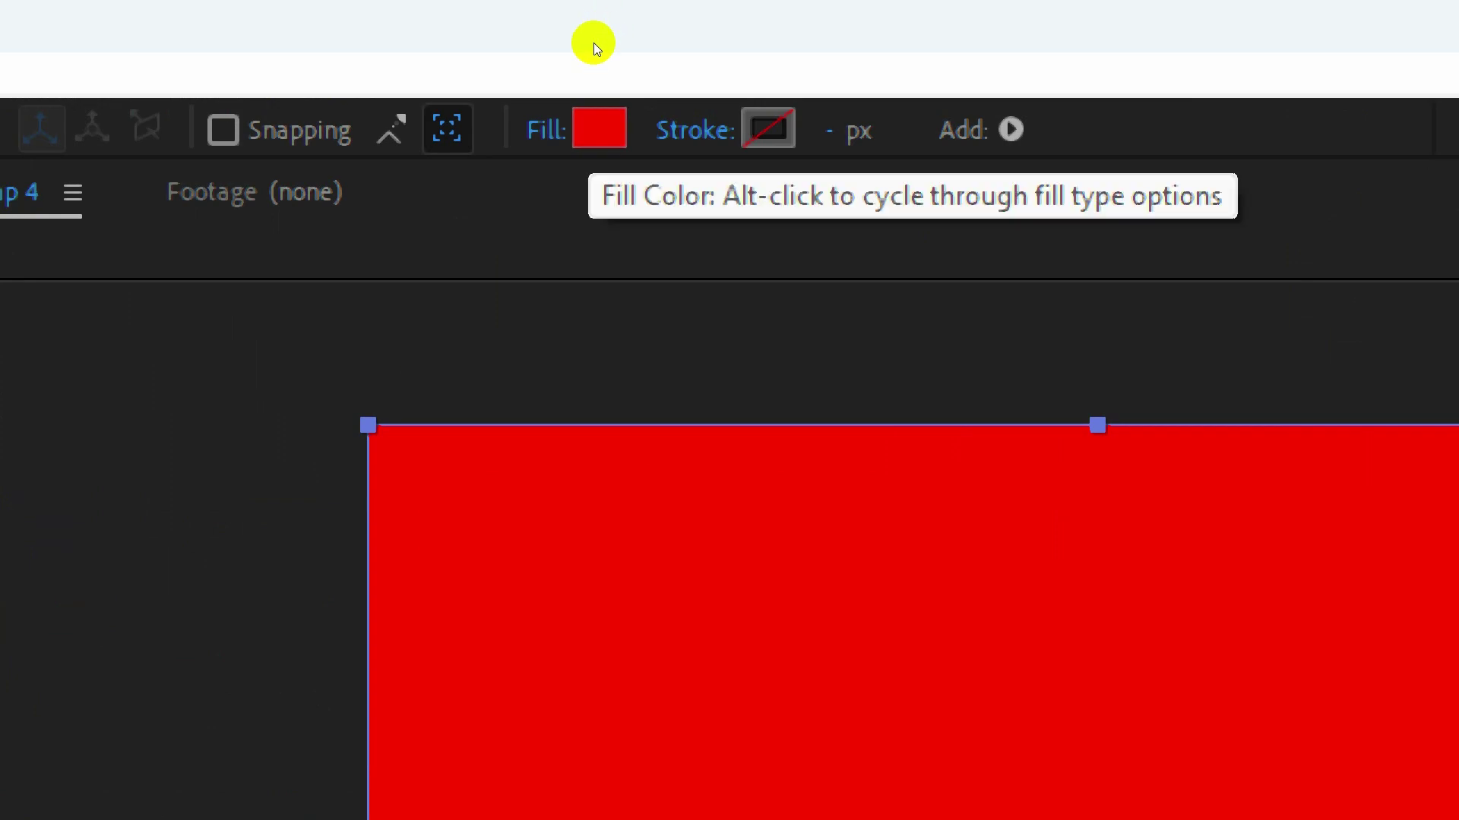
pyautogui.click(600, 128)
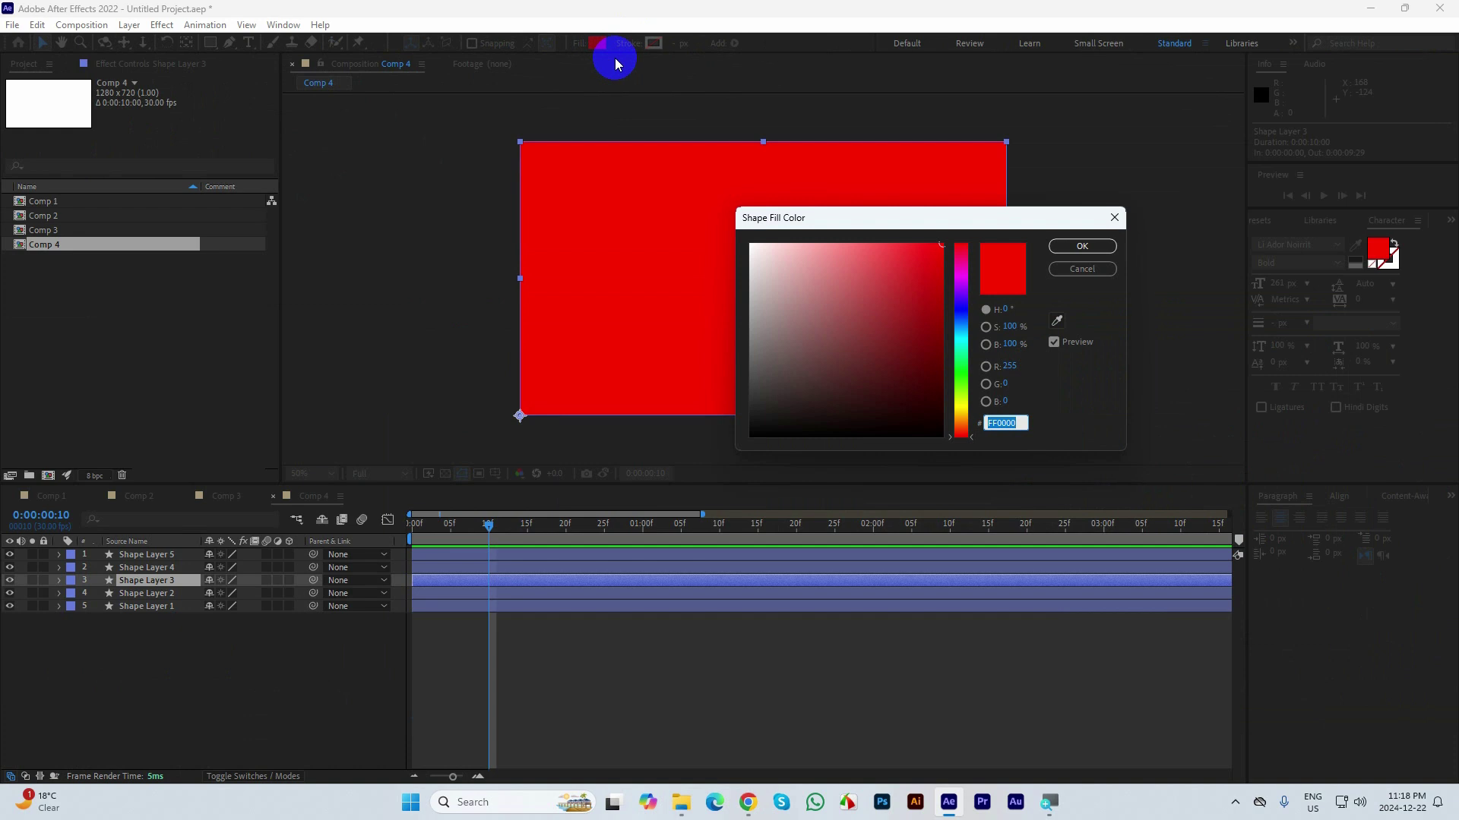
pyautogui.click(962, 411)
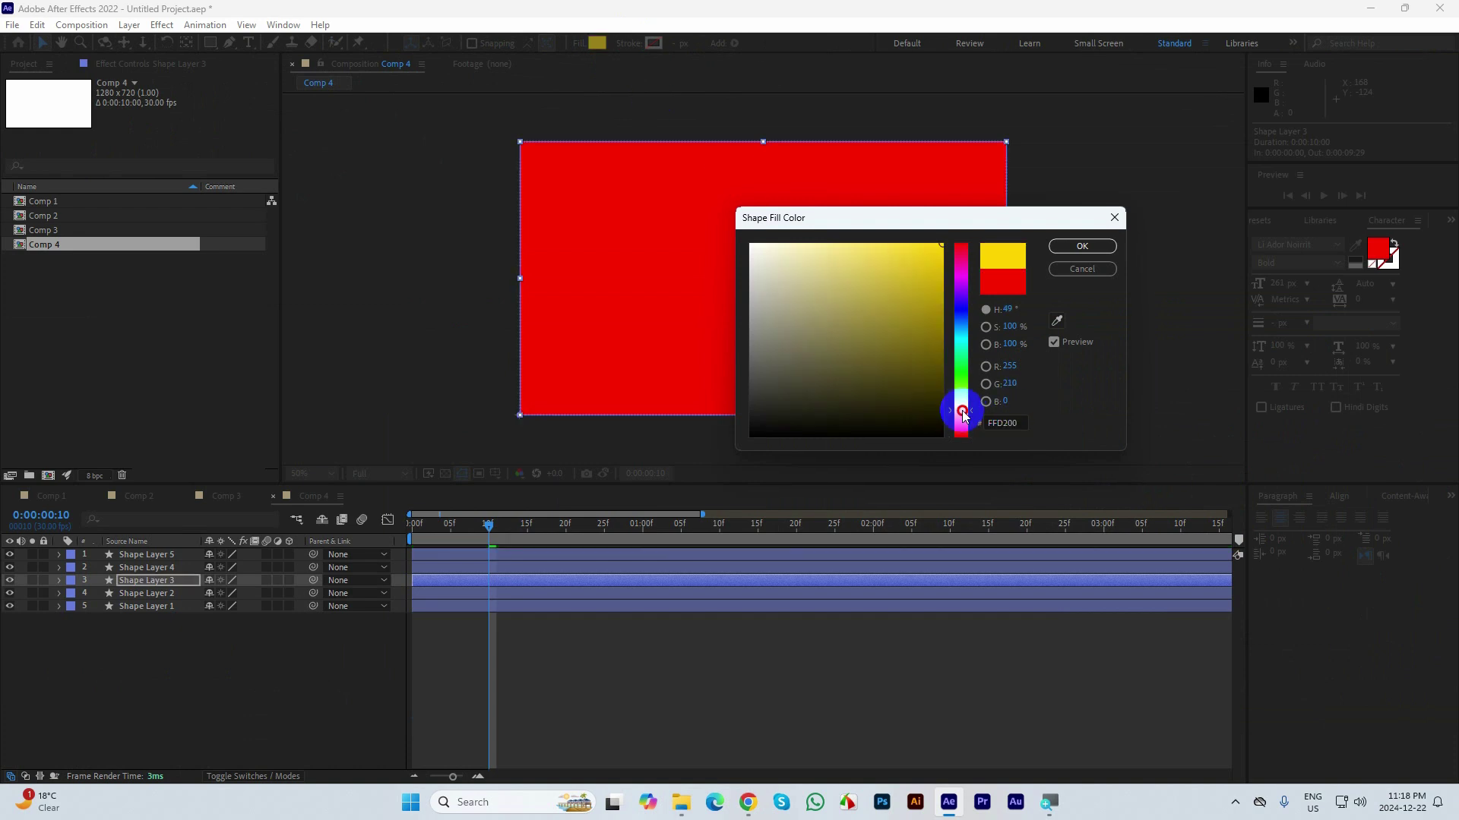
pyautogui.moveTo(962, 411); pyautogui.dragTo(961, 383)
pyautogui.click(1079, 246)
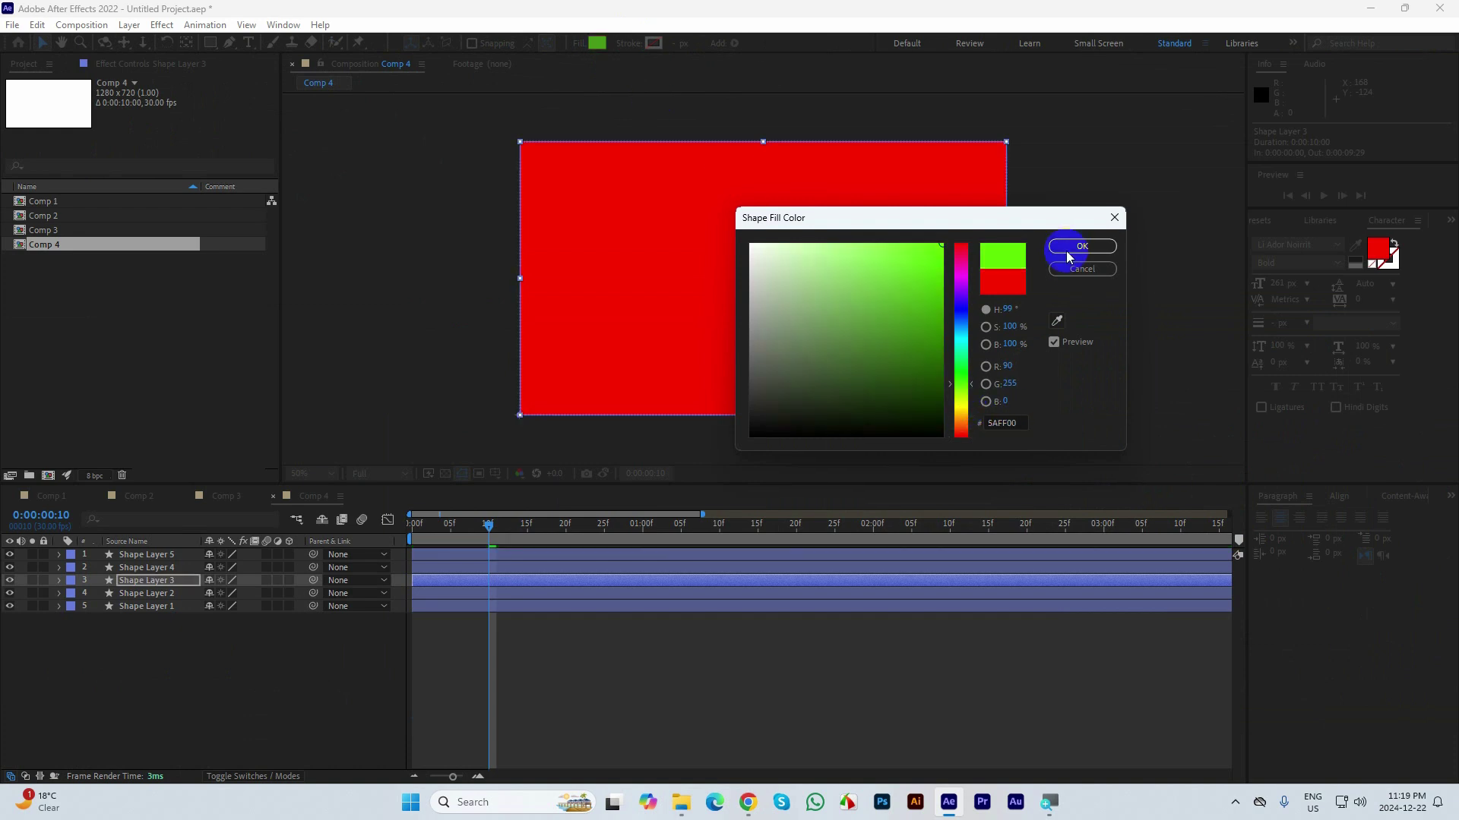
# - Change the fill colour of Shape Layer 4 to cyan
pyautogui.click(522, 567)
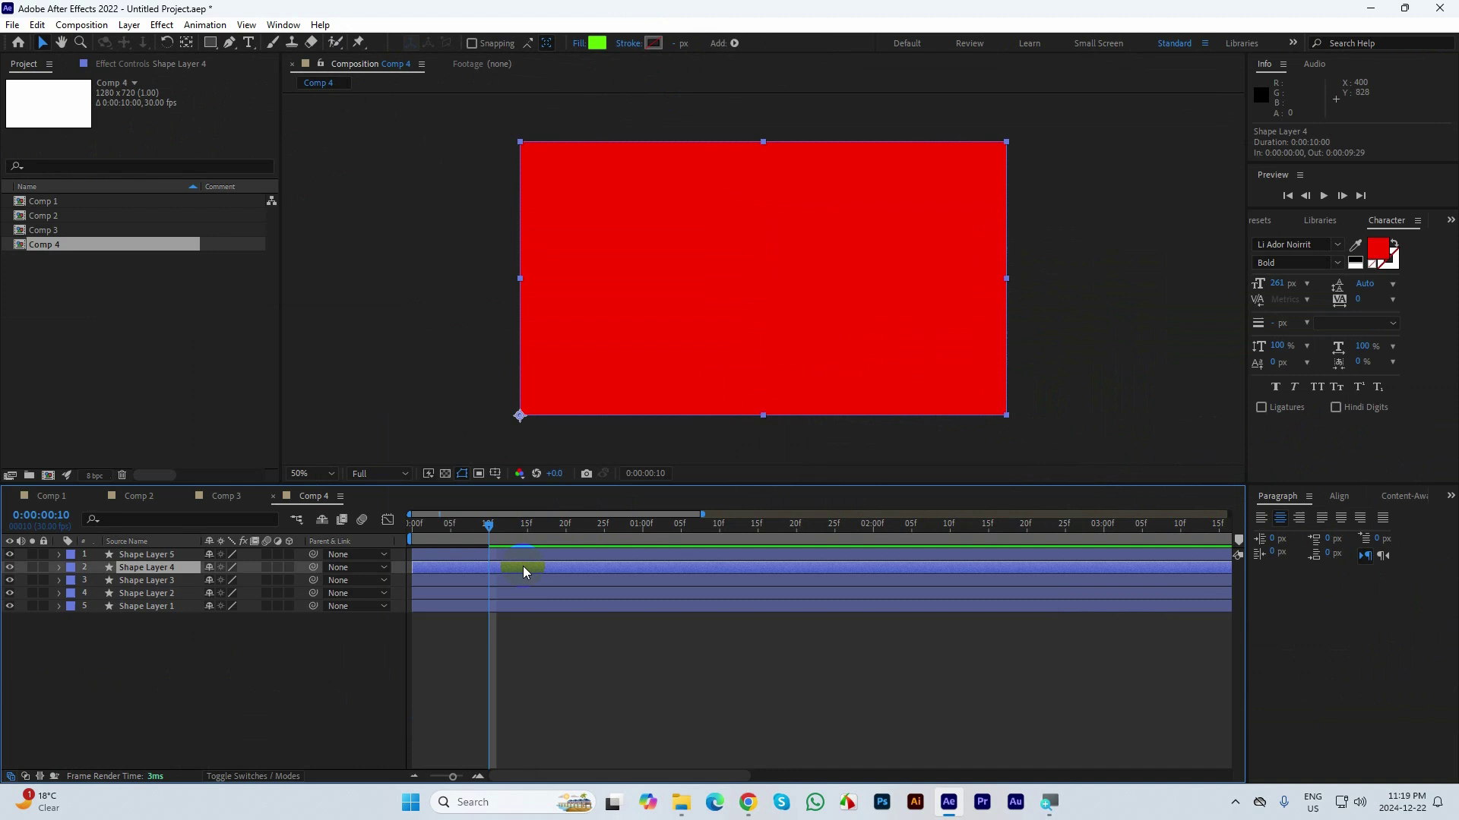
pyautogui.click(597, 43)
pyautogui.click(962, 338)
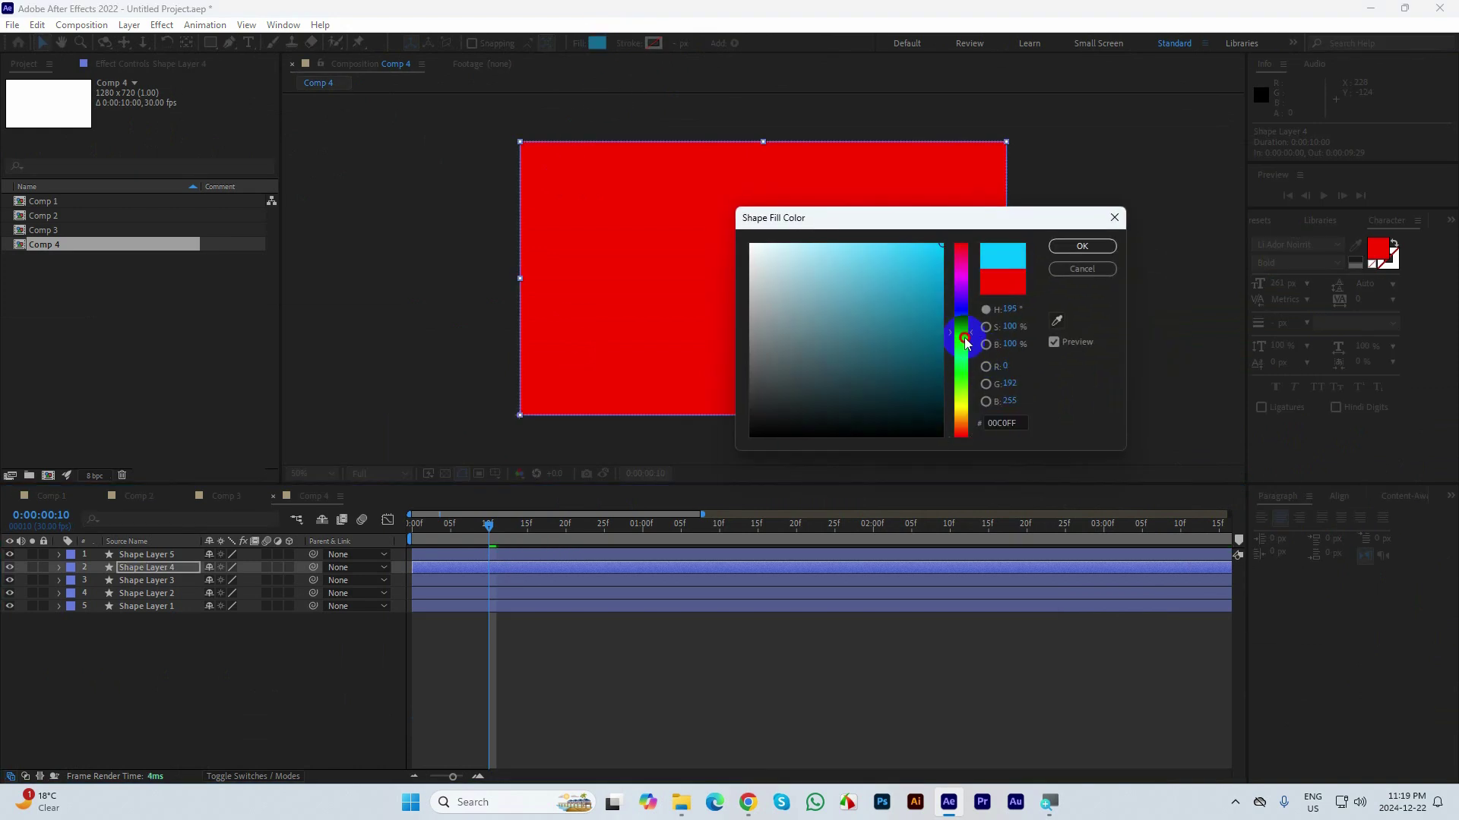
pyautogui.click(1079, 245)
# - Change the fill colour of Shape Layer 5 to blue, 006CFF
pyautogui.click(642, 329)
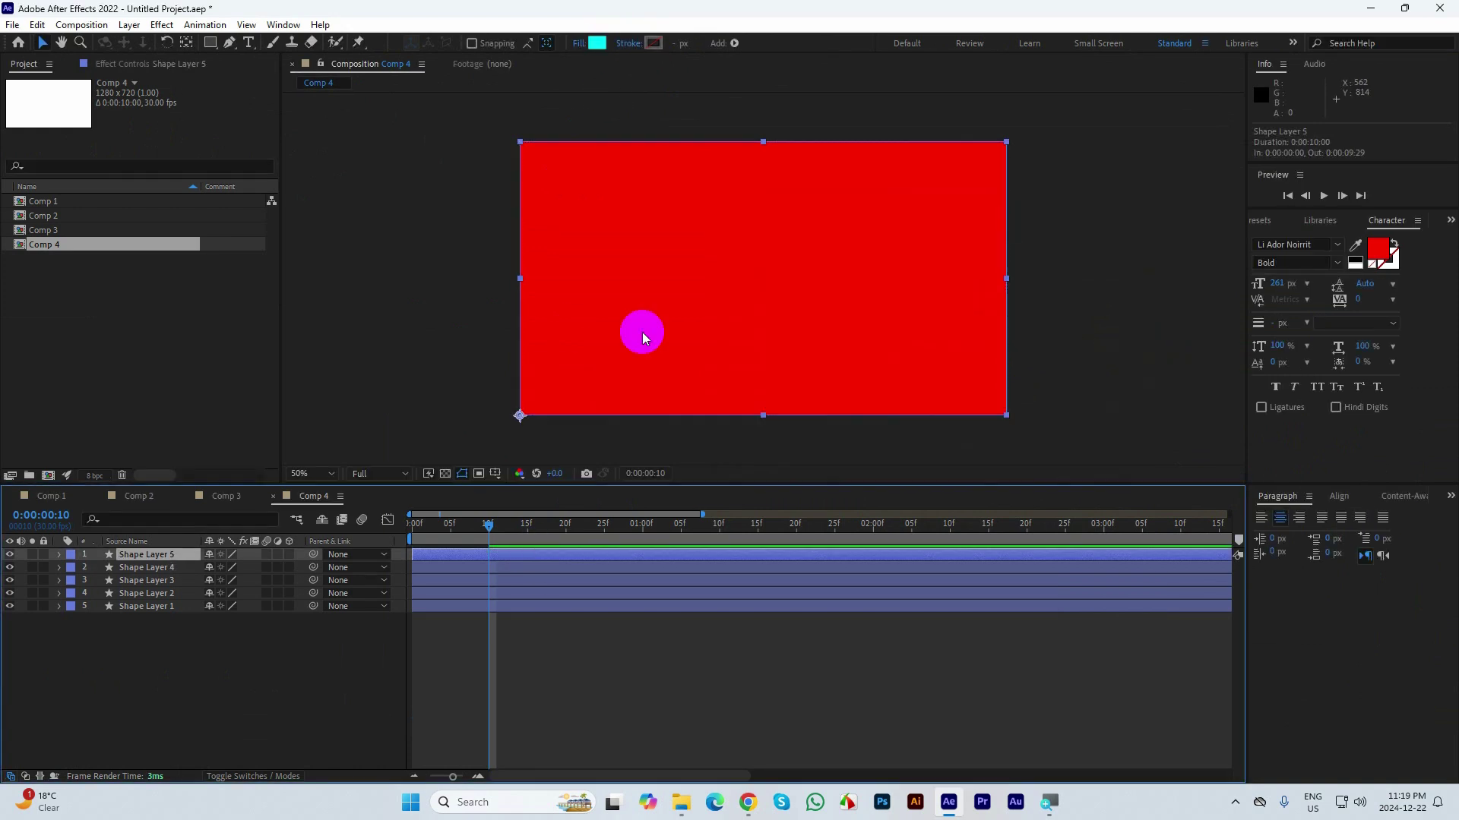
pyautogui.click(596, 43)
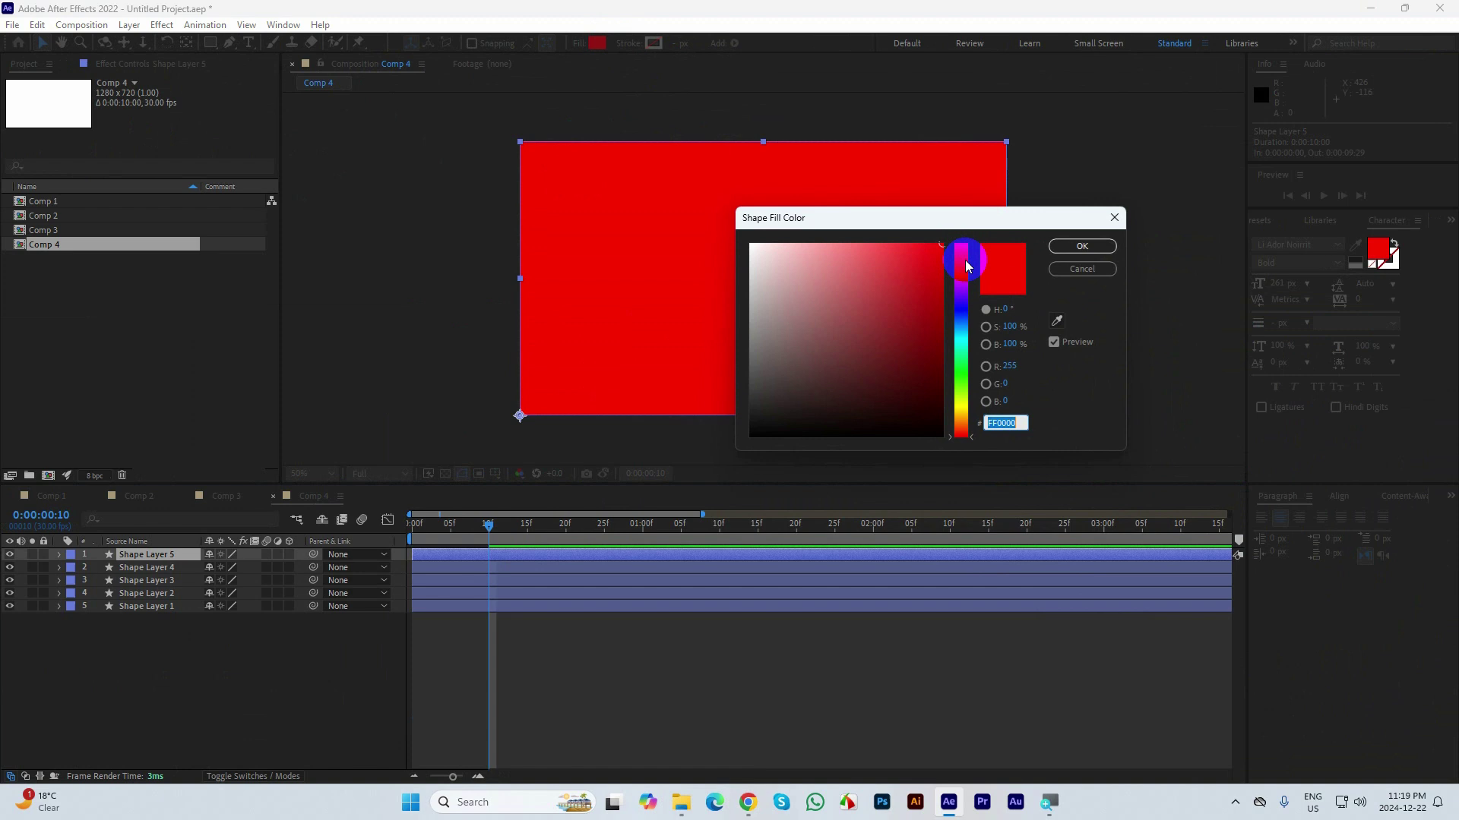
pyautogui.click(963, 324)
pyautogui.click(544, 494)
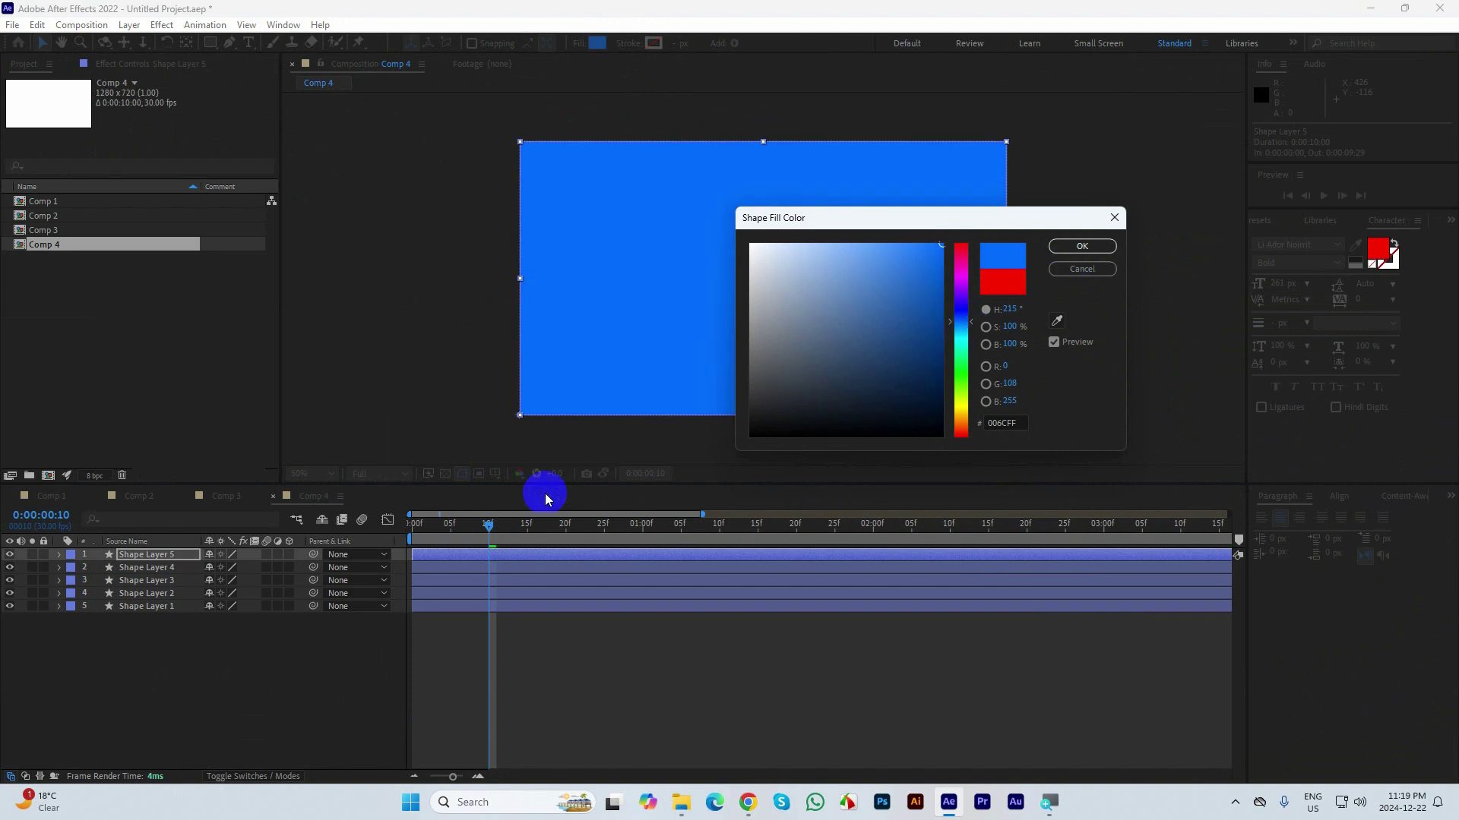
pyautogui.click(786, 444)
pyautogui.click(1082, 246)
# - Shift every layer except Shape Layer 1 in the timeline so that they start at frame 2
pyautogui.moveTo(490, 523); pyautogui.dragTo(301, 524)
pyautogui.click(469, 652)
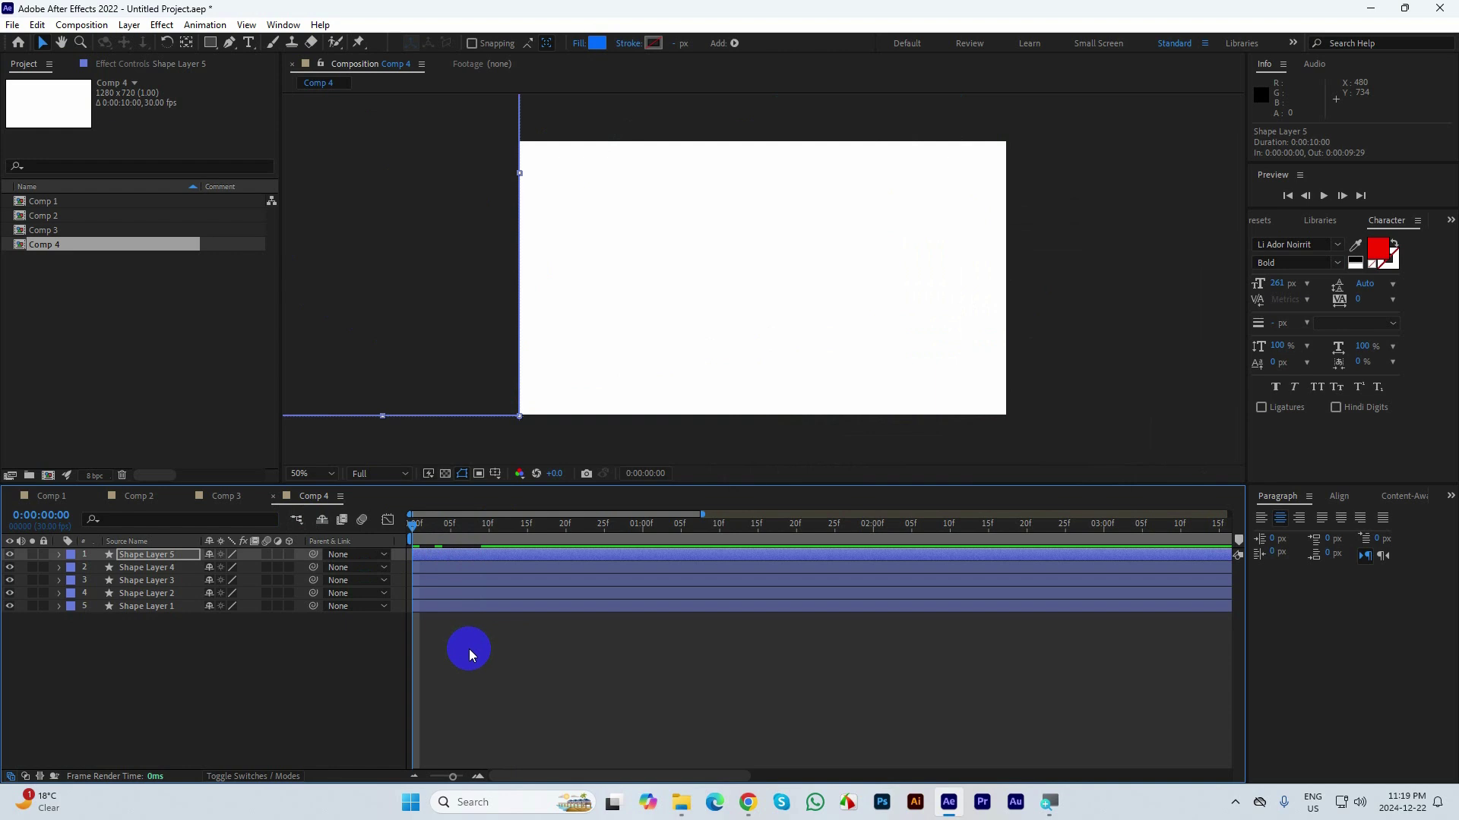
pyautogui.moveTo(472, 646); pyautogui.dragTo(409, 546)
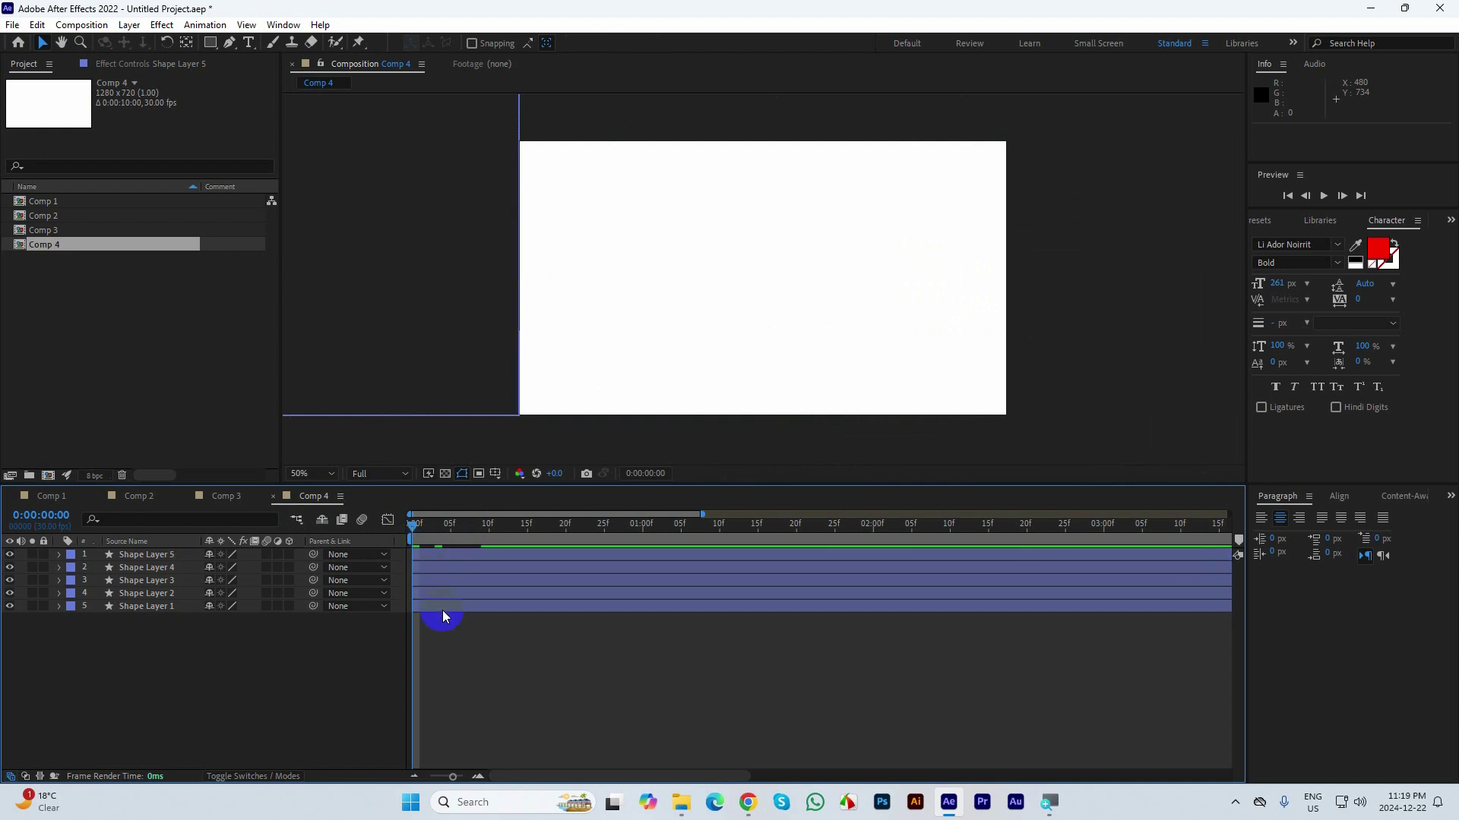
pyautogui.click(433, 610)
pyautogui.hotkey('ctrl', 'a')
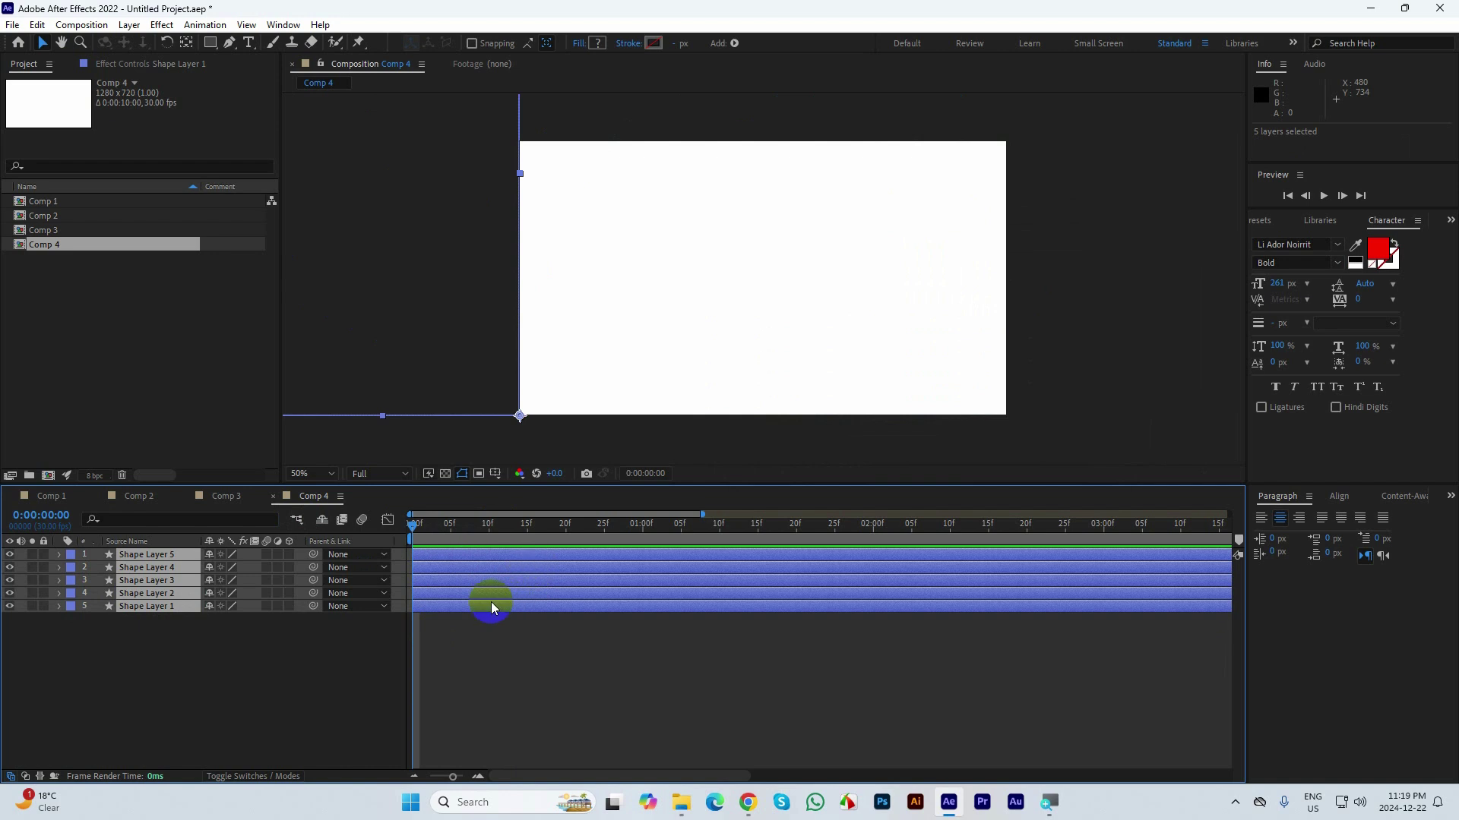
pyautogui.keyDown('ctrl'); pyautogui.click(449, 608); pyautogui.keyUp('ctrl')
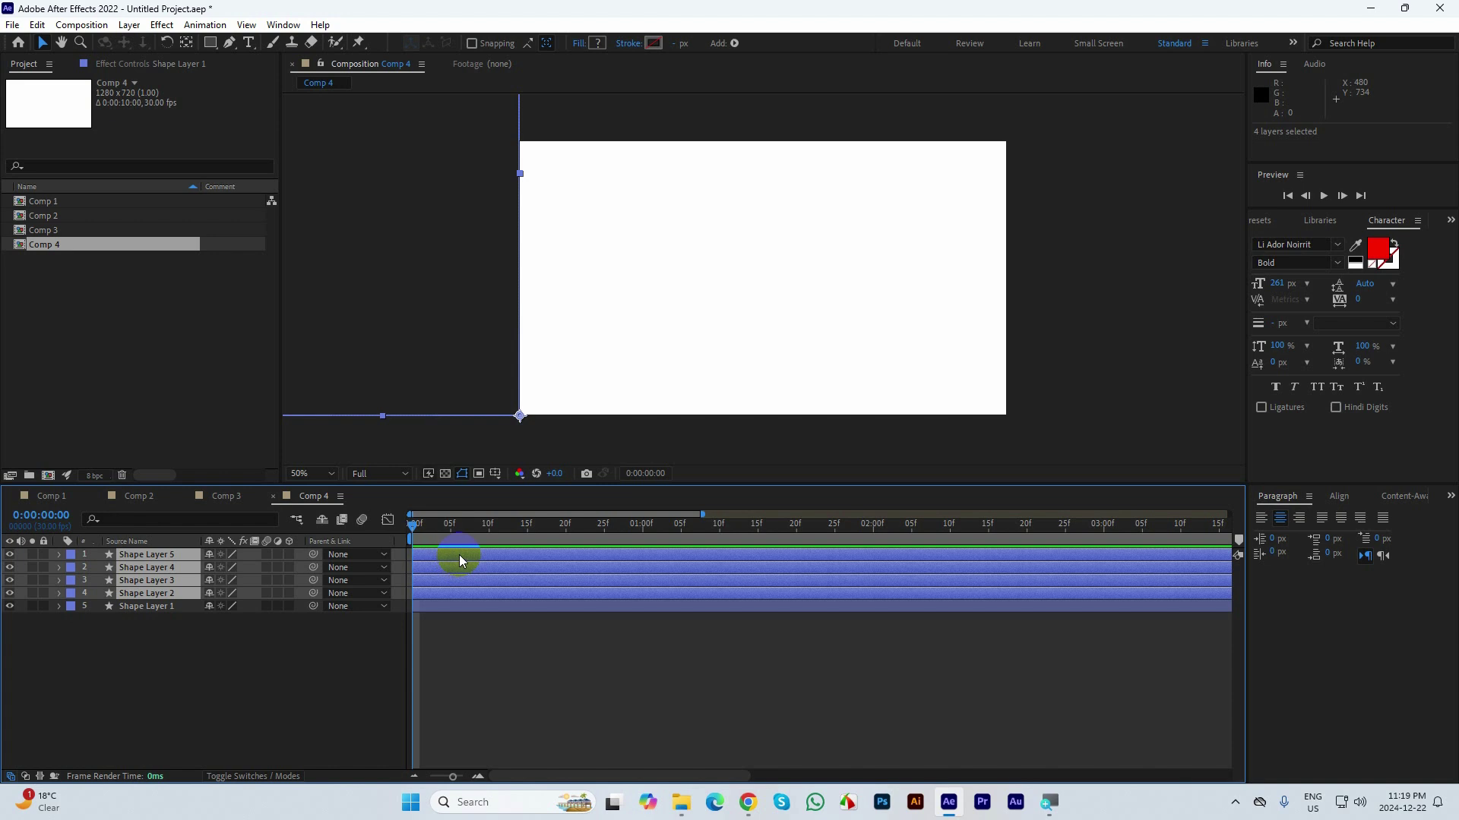
pyautogui.press('space')
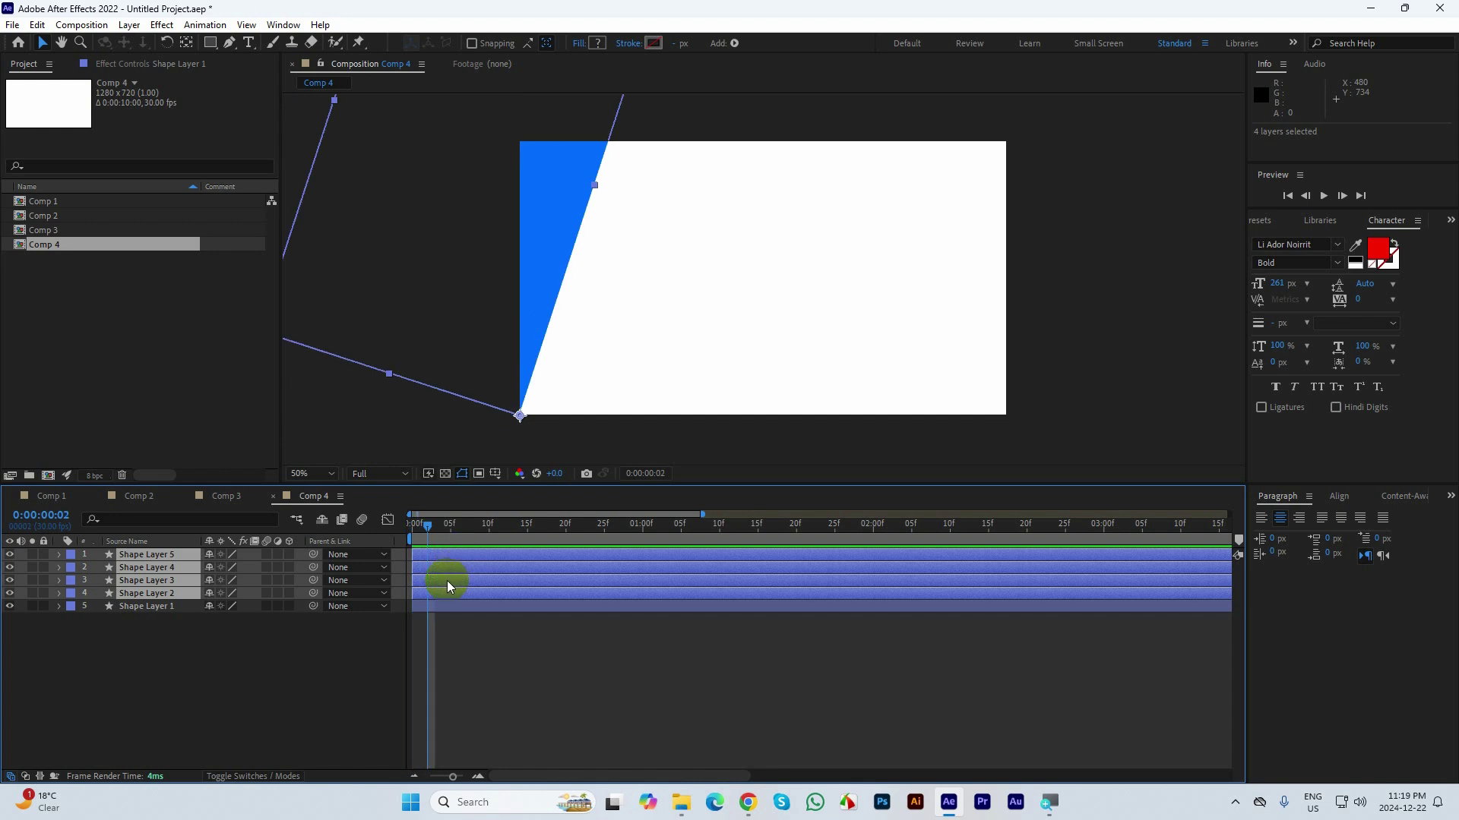
pyautogui.moveTo(448, 580); pyautogui.dragTo(465, 583)
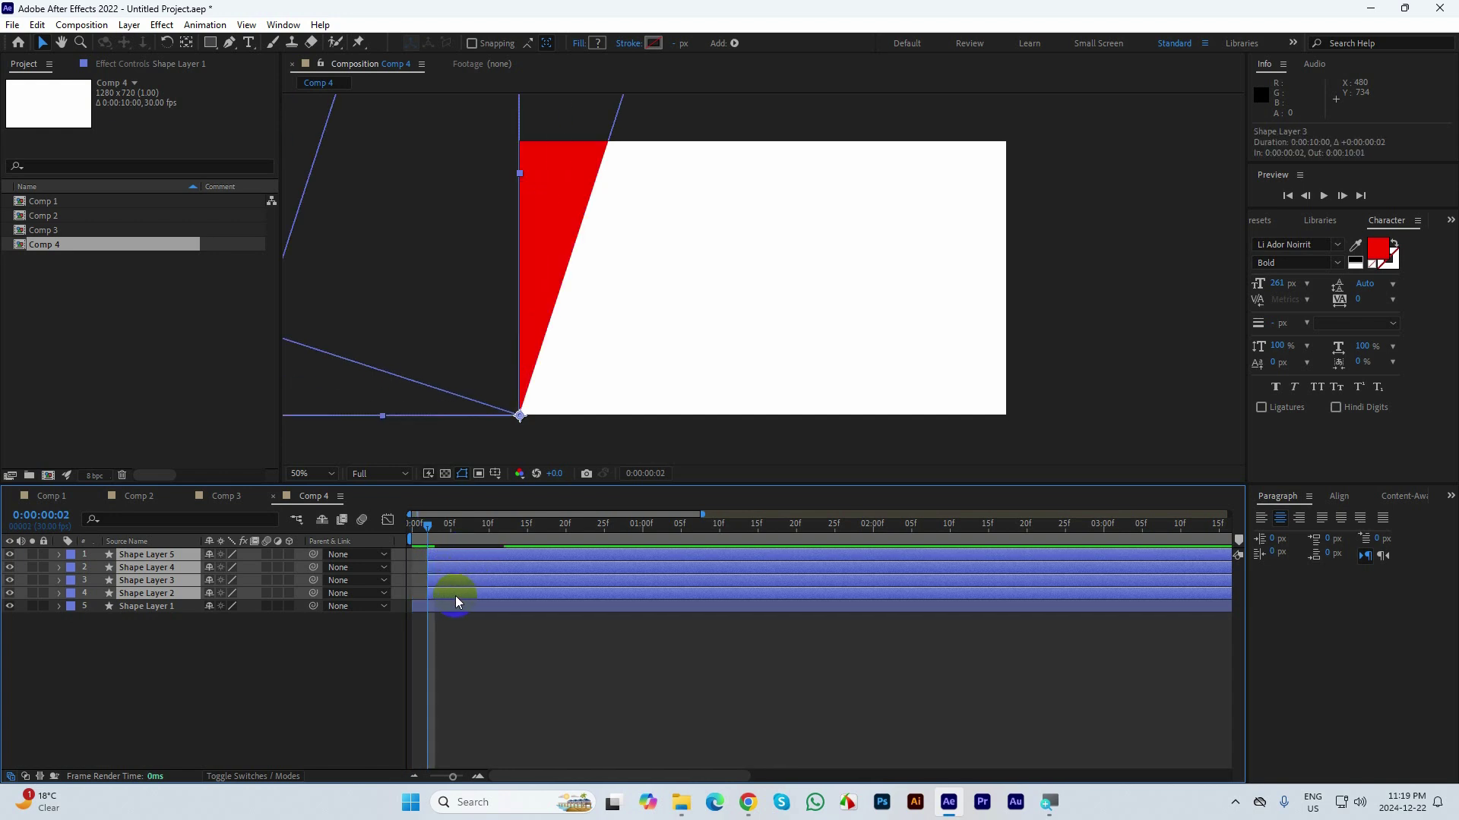
# - Leave Shape Layer 2 in place and shift Shape Layers 3, 4 and 5 to start at frame 4
pyautogui.keyDown('ctrl'); pyautogui.click(450, 594); pyautogui.keyUp('ctrl')
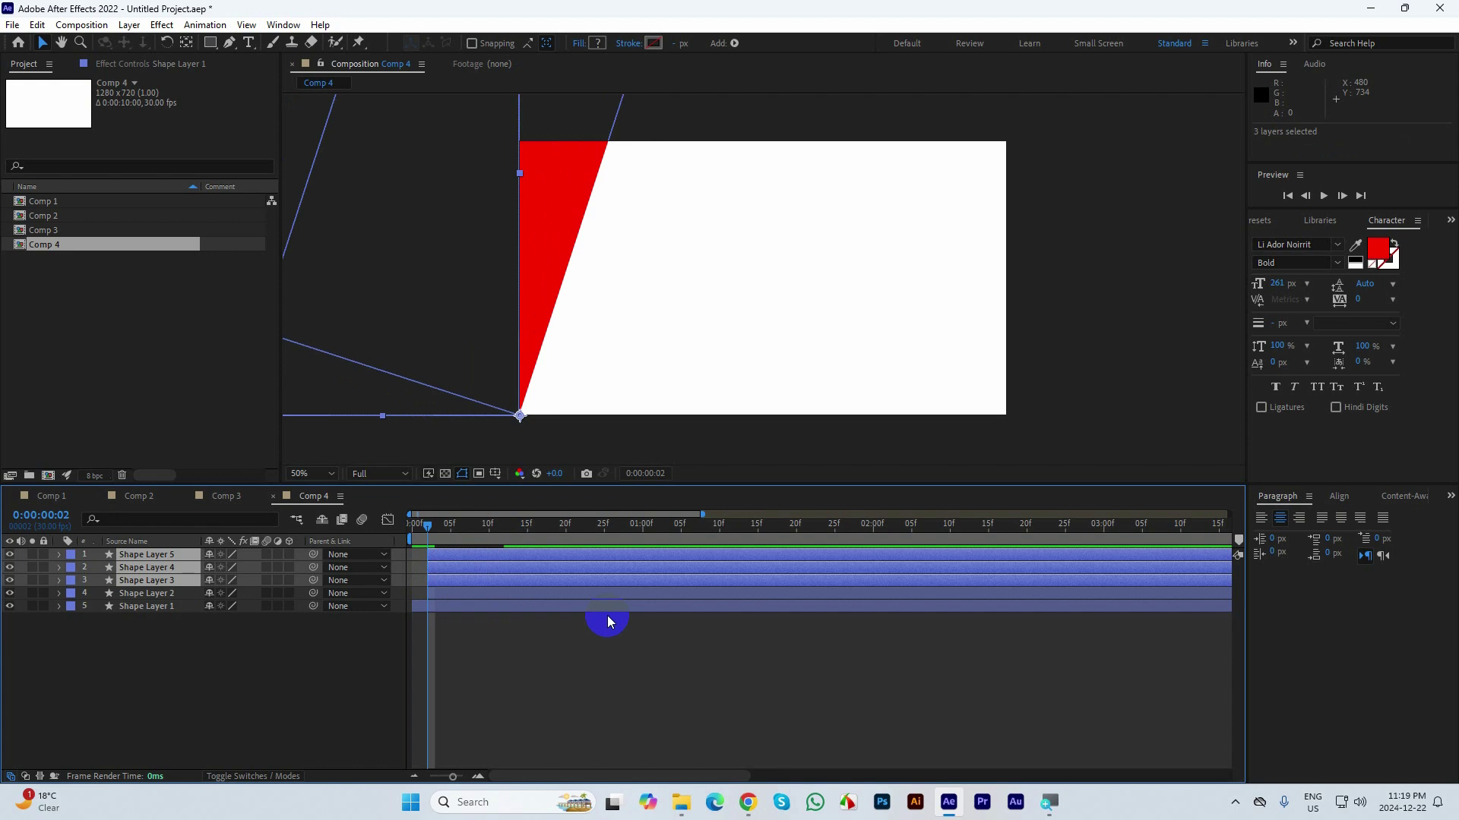
pyautogui.press('pagedown')
pyautogui.press('pagedown')
pyautogui.click(451, 575)
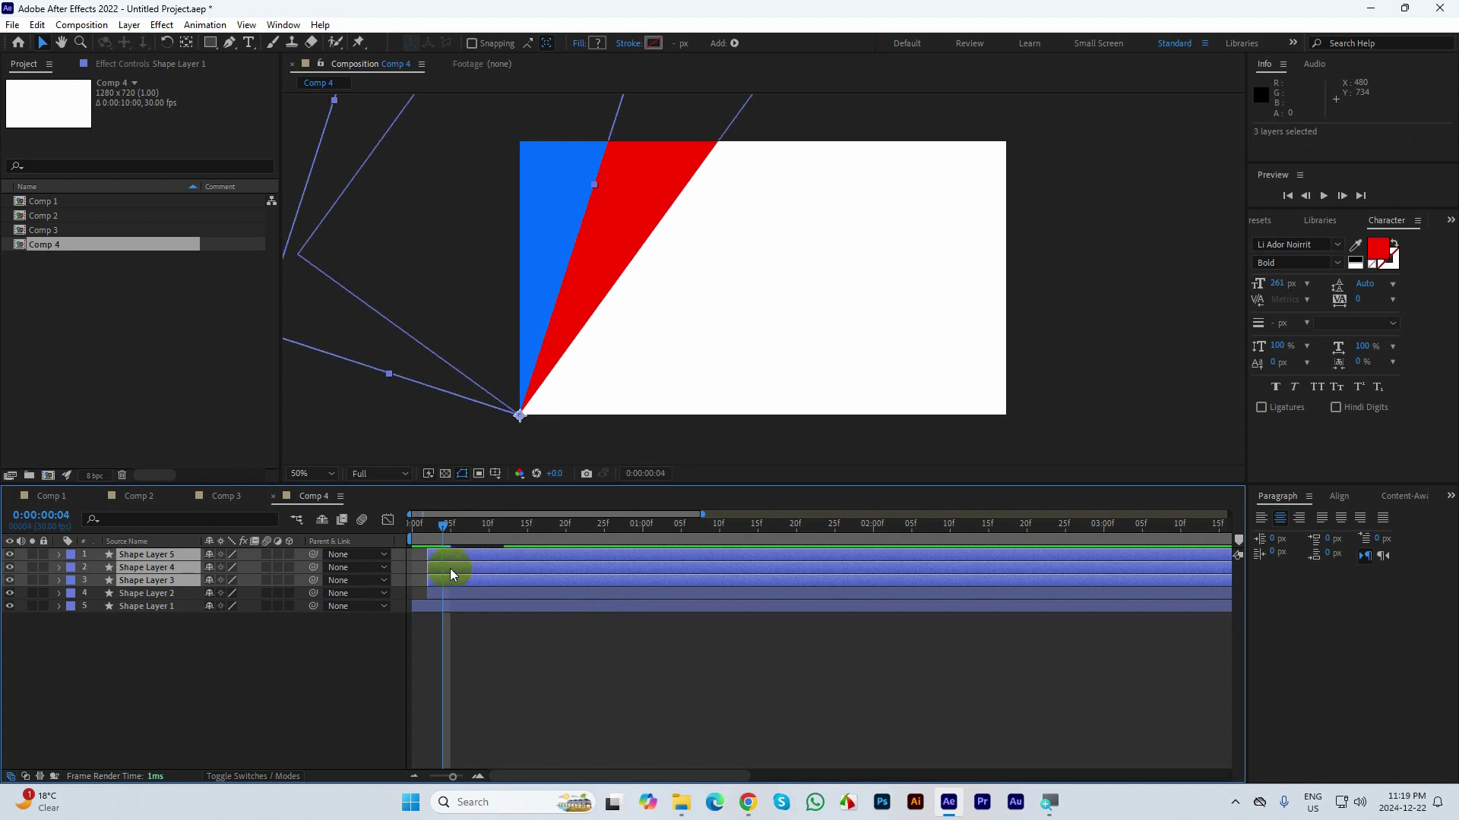
pyautogui.moveTo(450, 575); pyautogui.dragTo(499, 581)
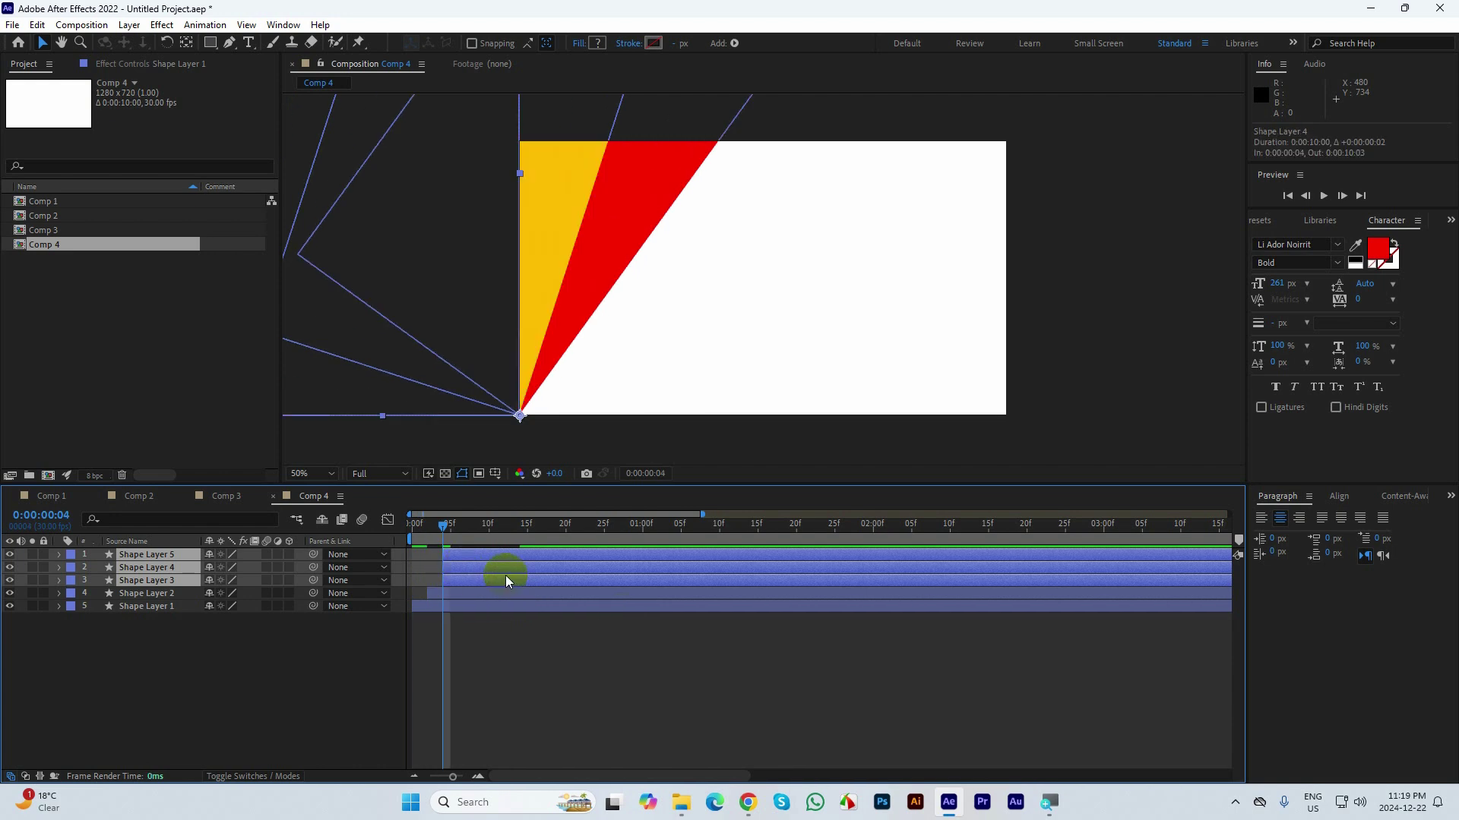
# - Leave Shape Layer 3 in place and shift Shape Layers 4 and 5 to start at frame 6
pyautogui.press('space')
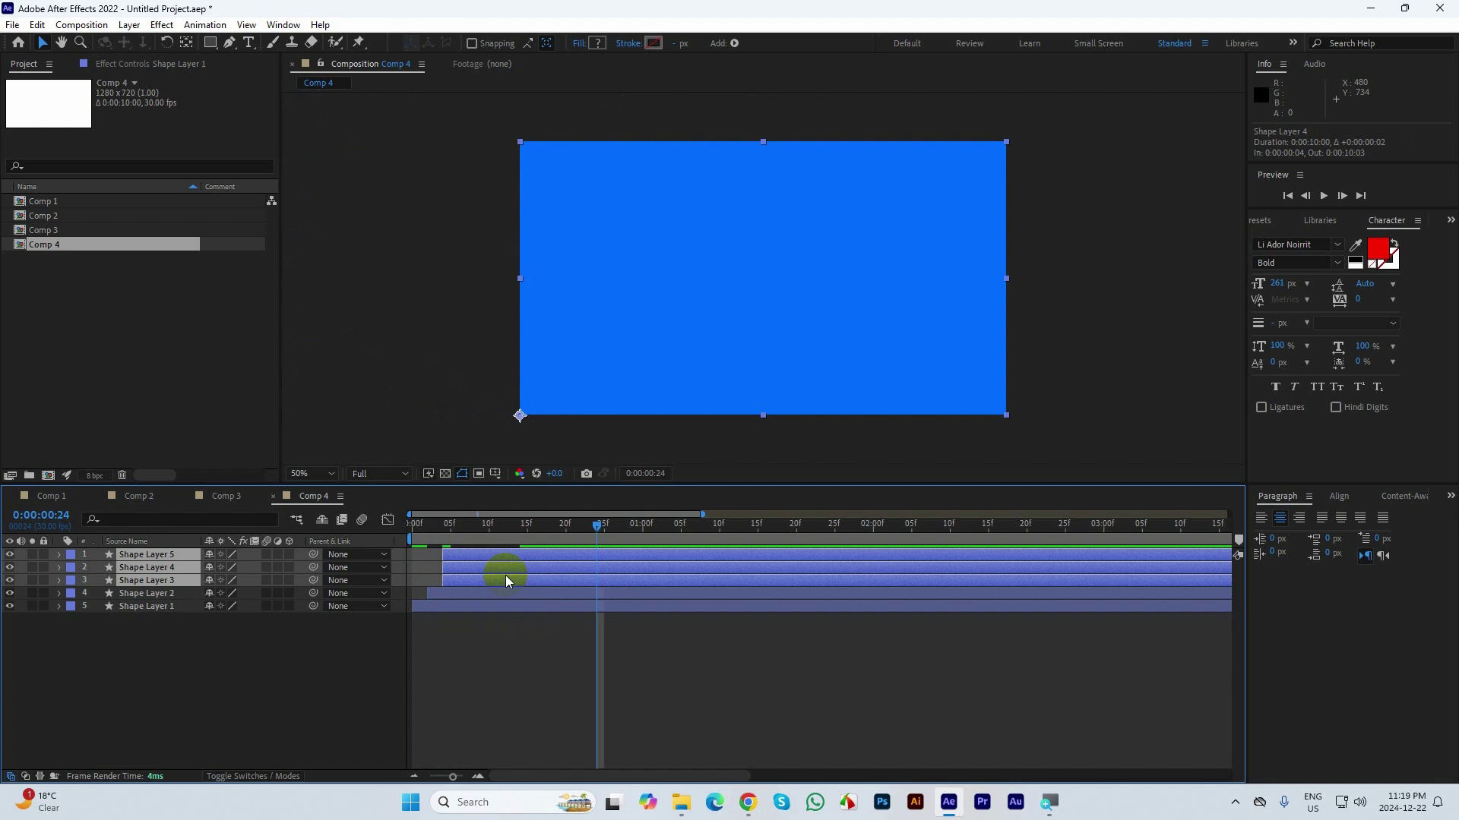
pyautogui.press('space')
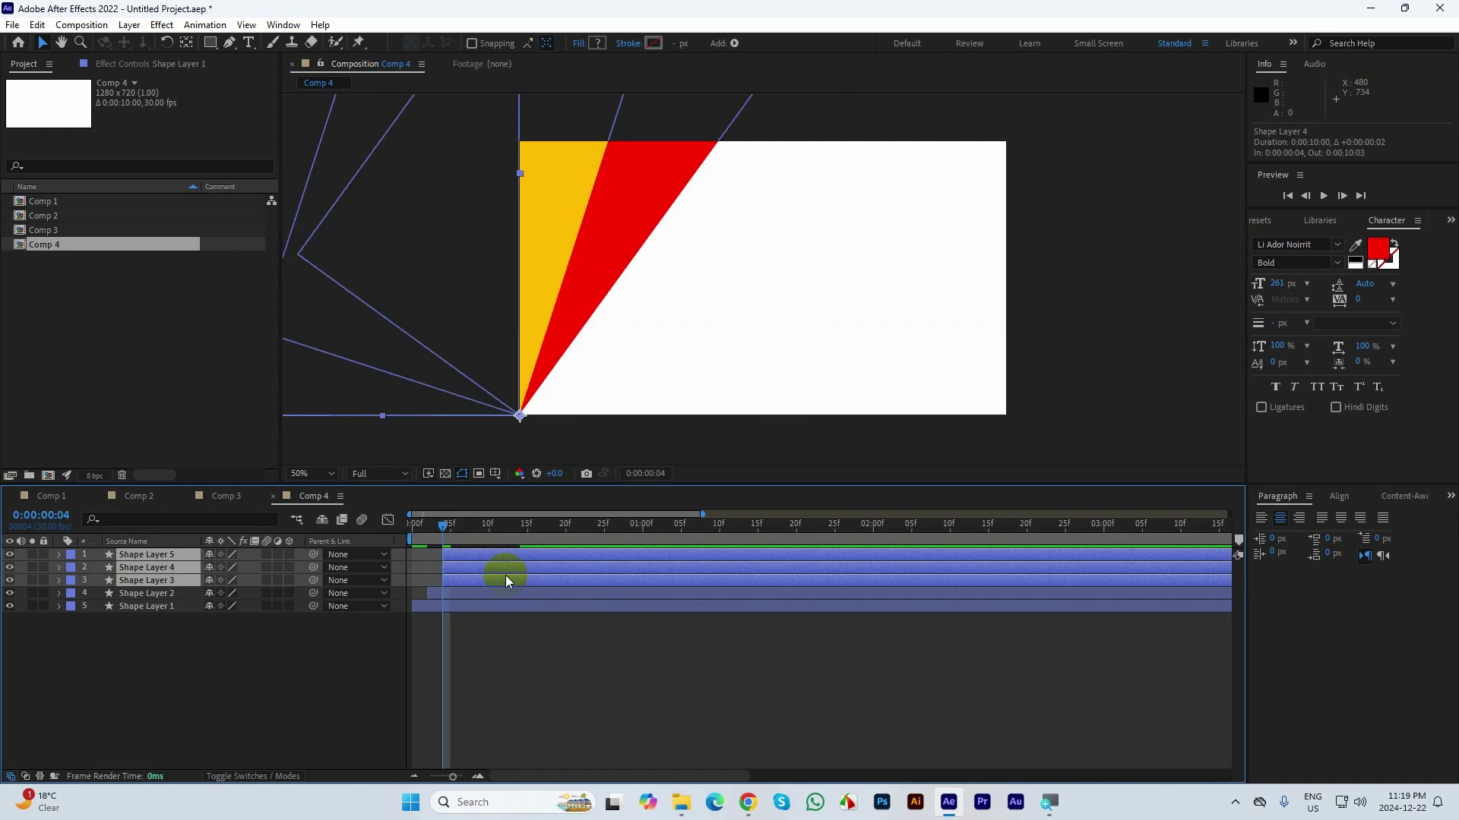
pyautogui.press('pagedown')
pyautogui.press('pagedown')
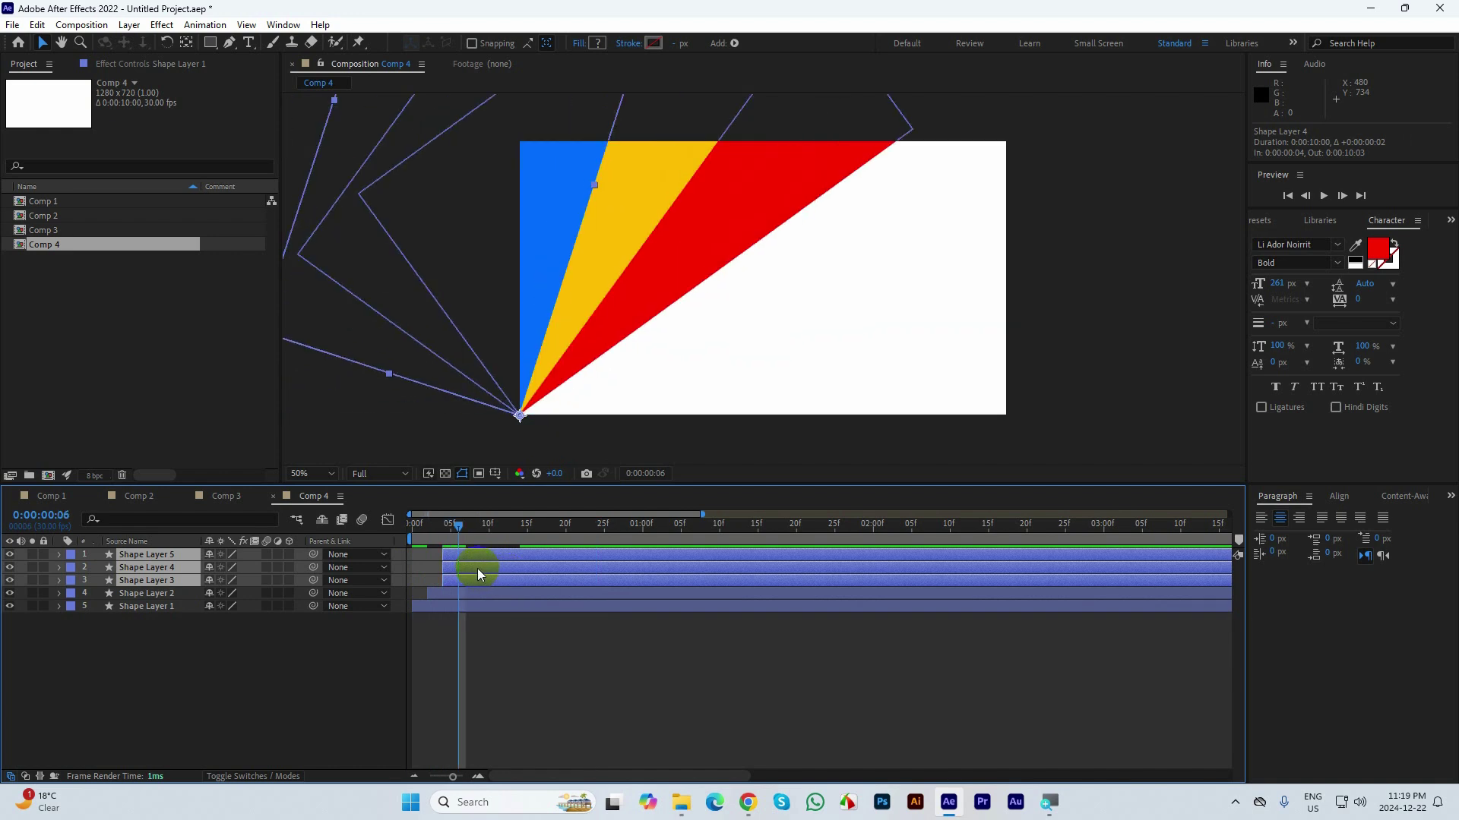
pyautogui.keyDown('ctrl'); pyautogui.click(476, 578); pyautogui.keyUp('ctrl')
pyautogui.moveTo(477, 568); pyautogui.dragTo(489, 568)
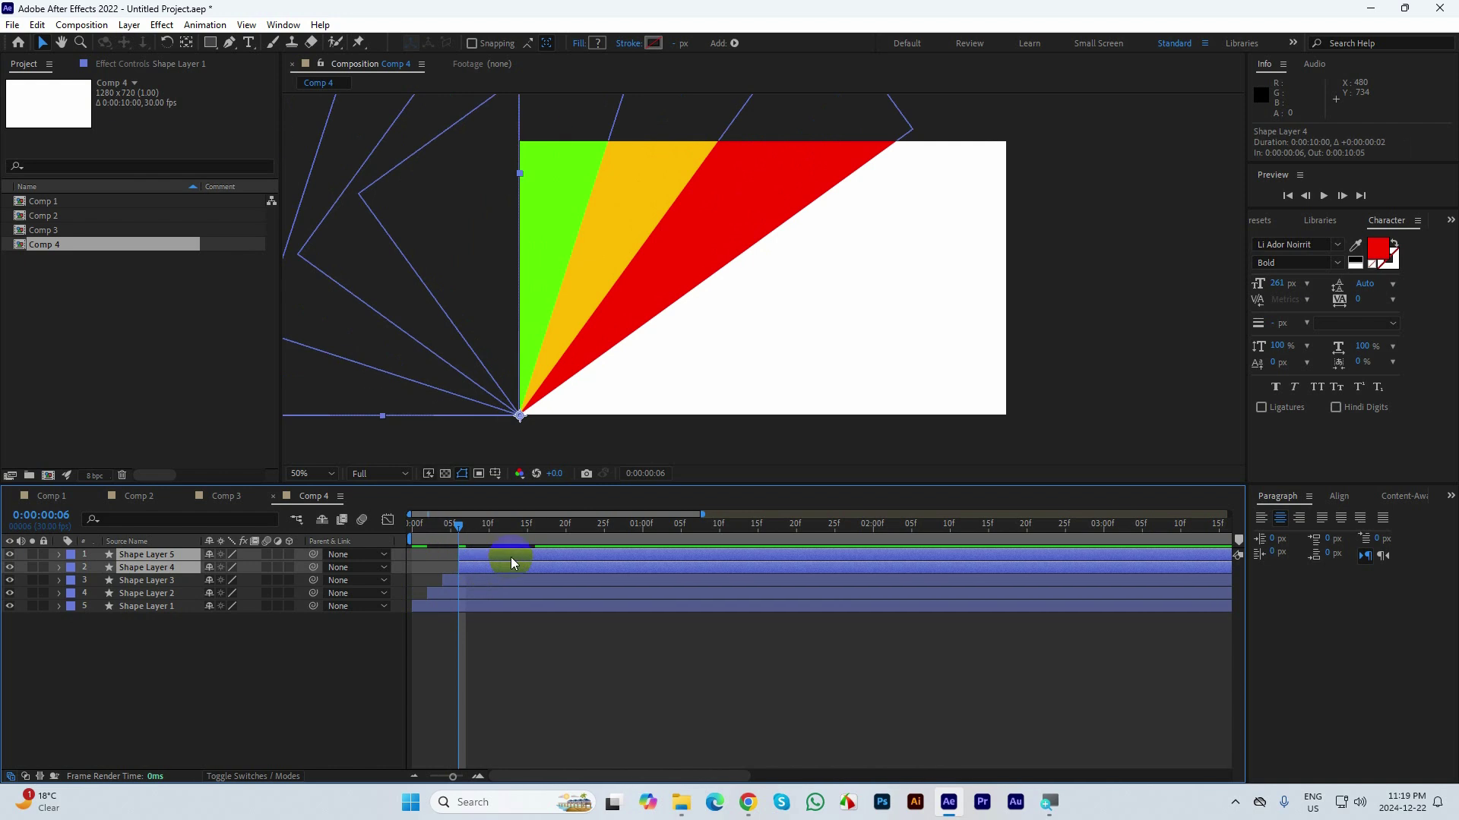
# - Shift only Shape Layer 5 to start at frame 8 and return the current time to frame 0
pyautogui.press('pagedown')
pyautogui.press('pagedown')
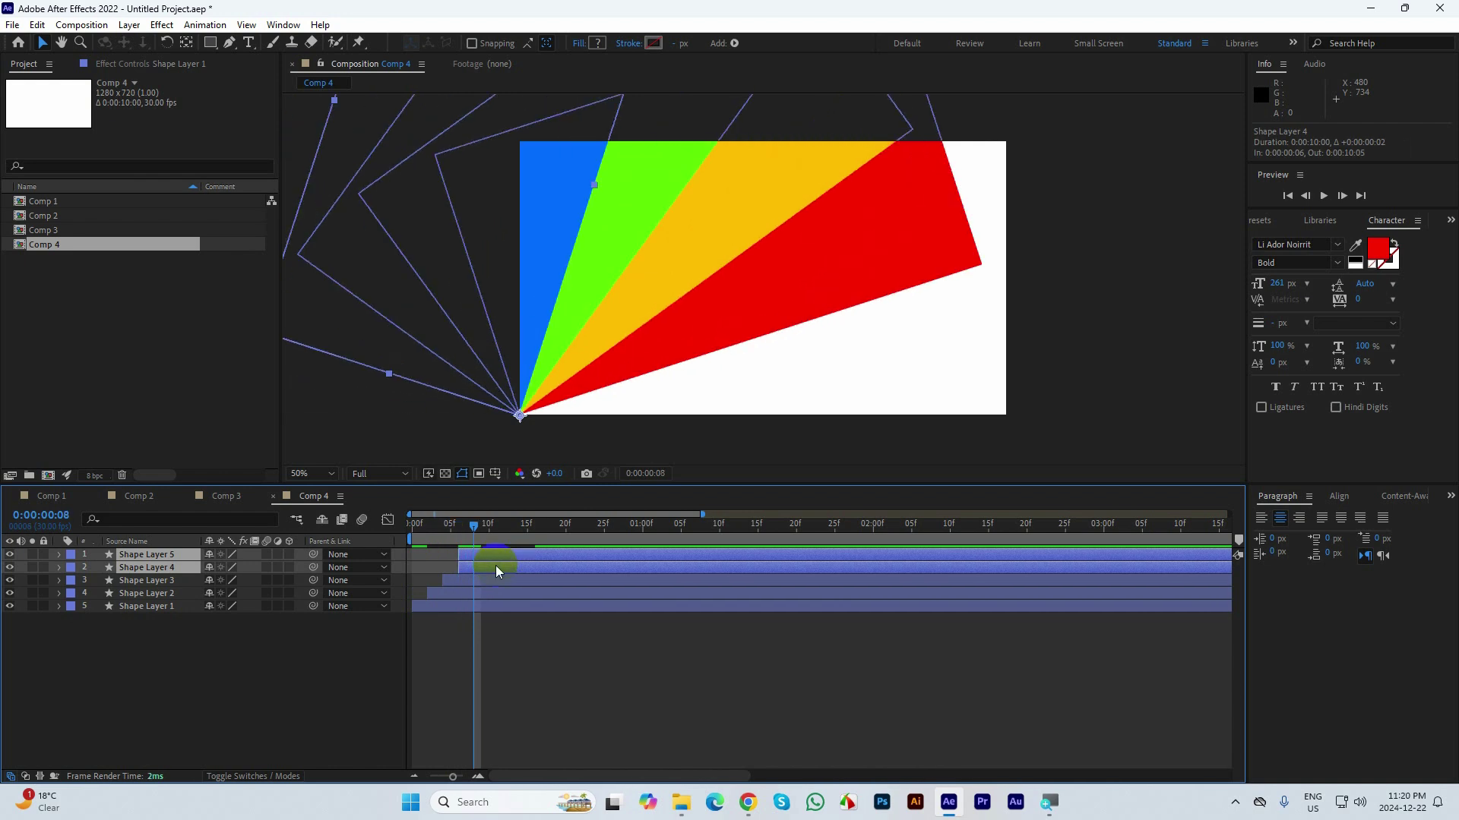
pyautogui.click(504, 605)
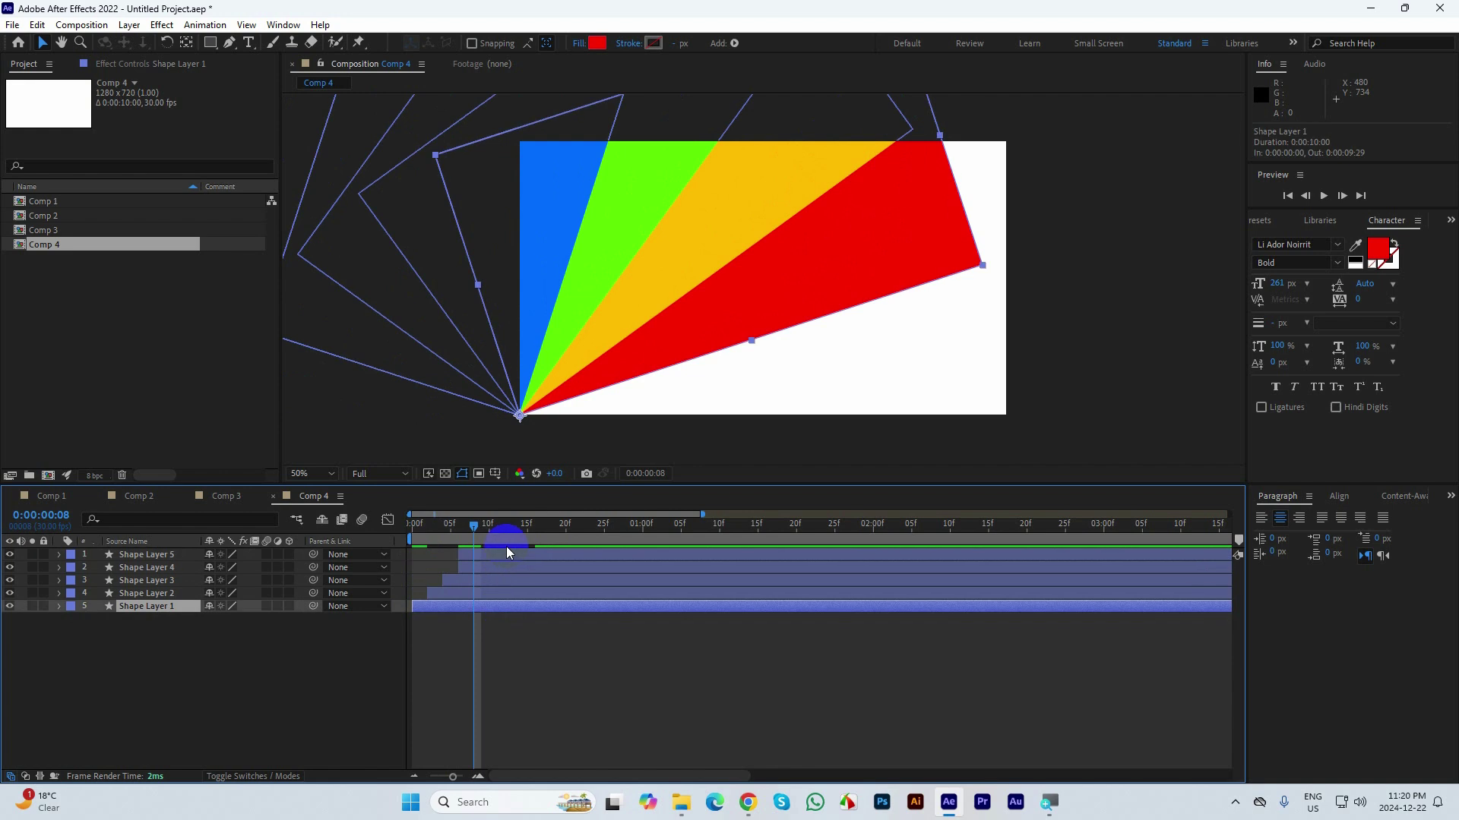
pyautogui.moveTo(508, 553); pyautogui.dragTo(322, 529)
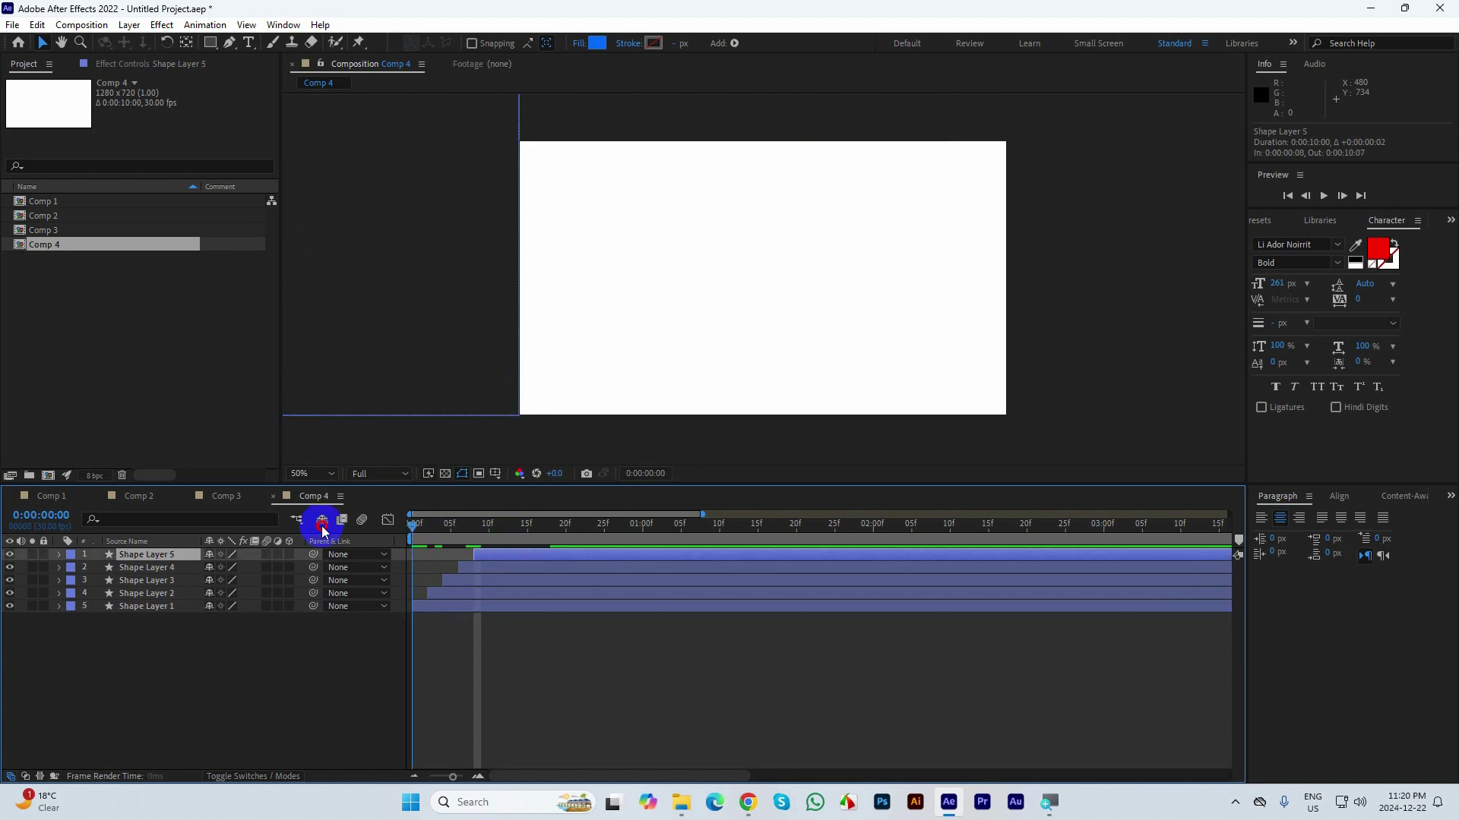
# - Play the staggered colour transition from the start to check its timing
pyautogui.press('space')
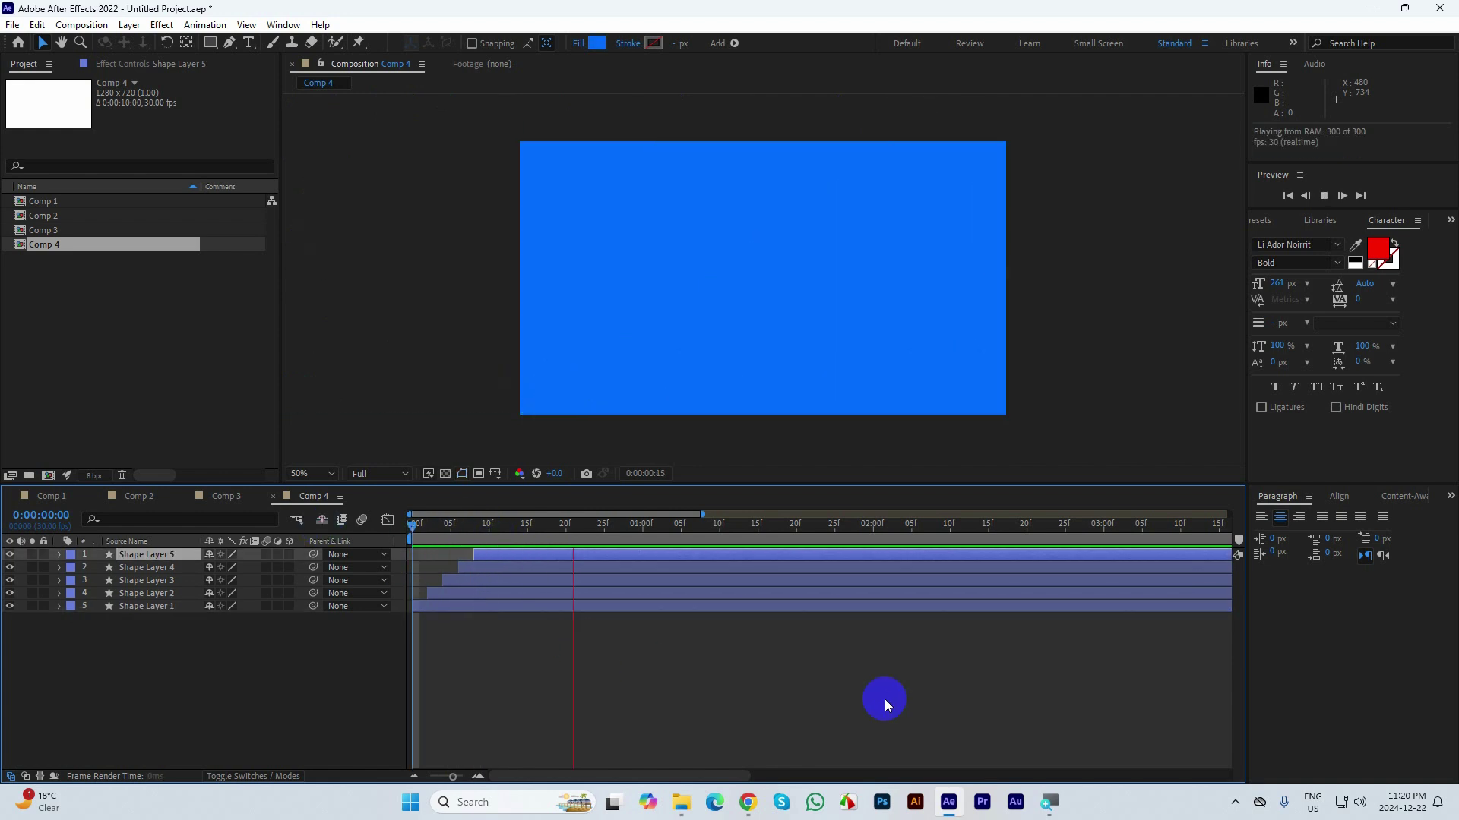
pyautogui.press('space')
pyautogui.press('space')
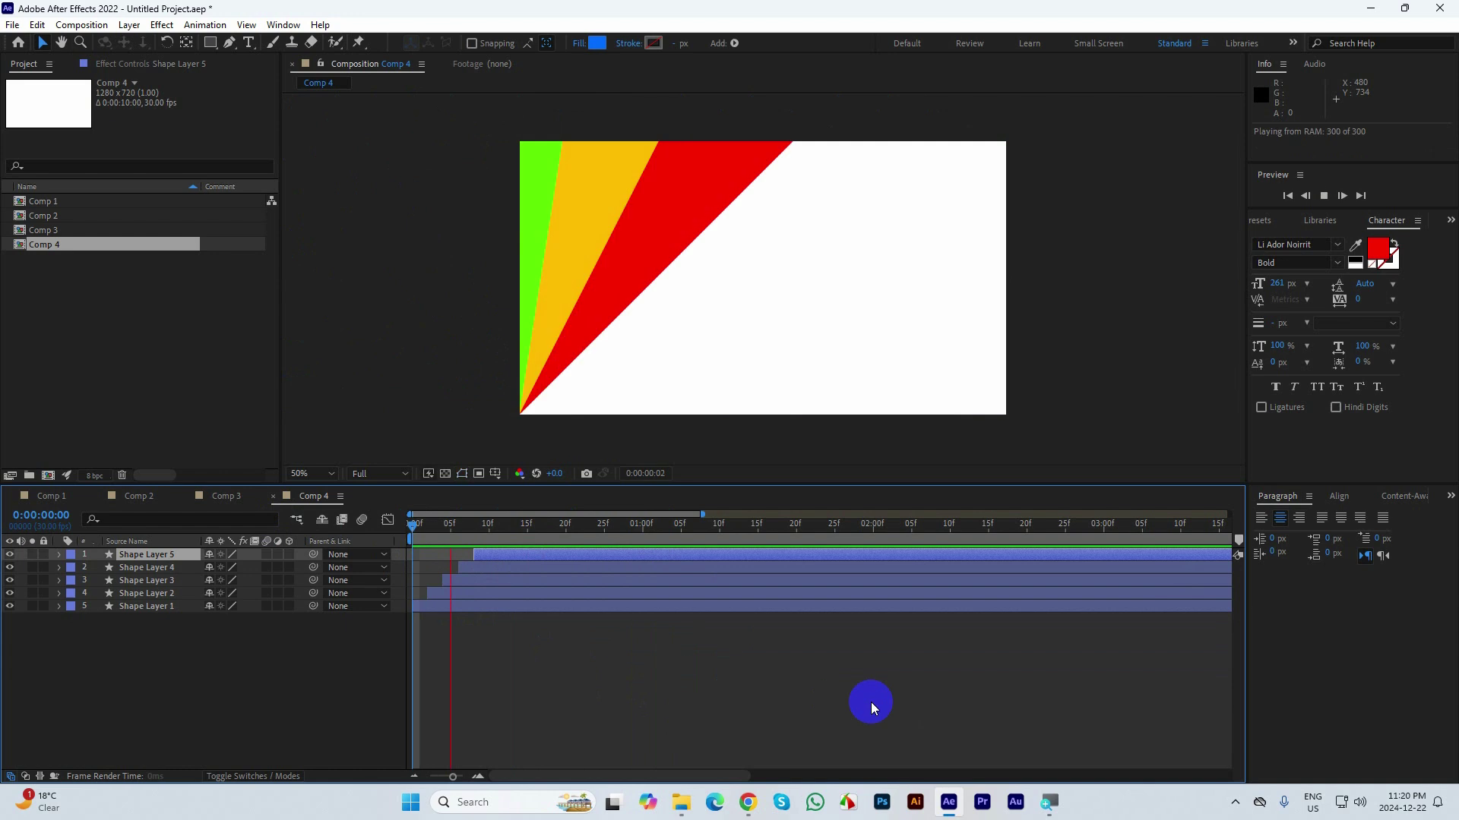
pyautogui.click(668, 538)
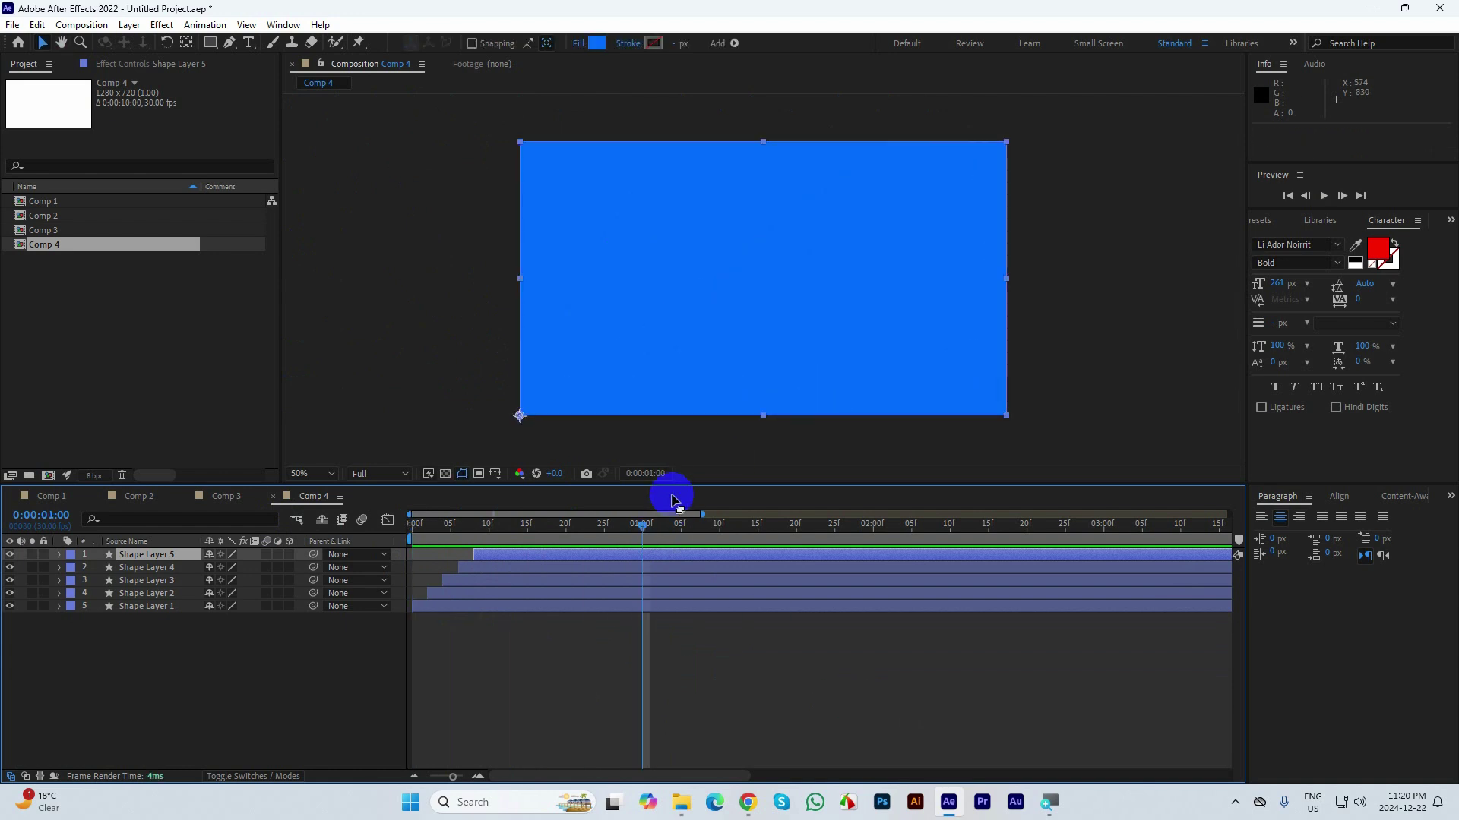
# - Enlarge the composition viewer and end the work area at frame 12
pyautogui.moveTo(675, 485); pyautogui.dragTo(658, 580)
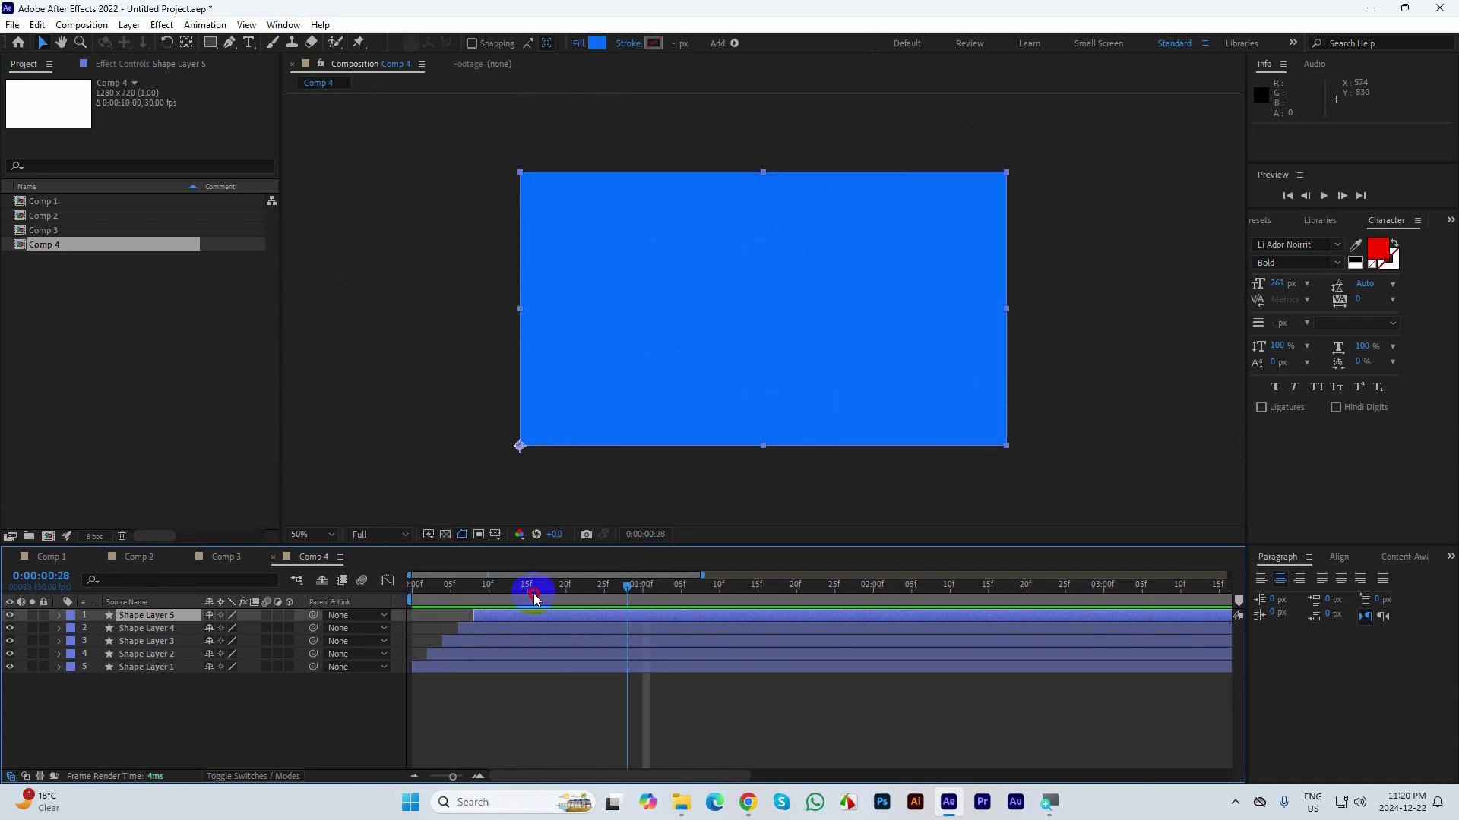
pyautogui.moveTo(531, 586); pyautogui.dragTo(502, 594)
pyautogui.press('n')
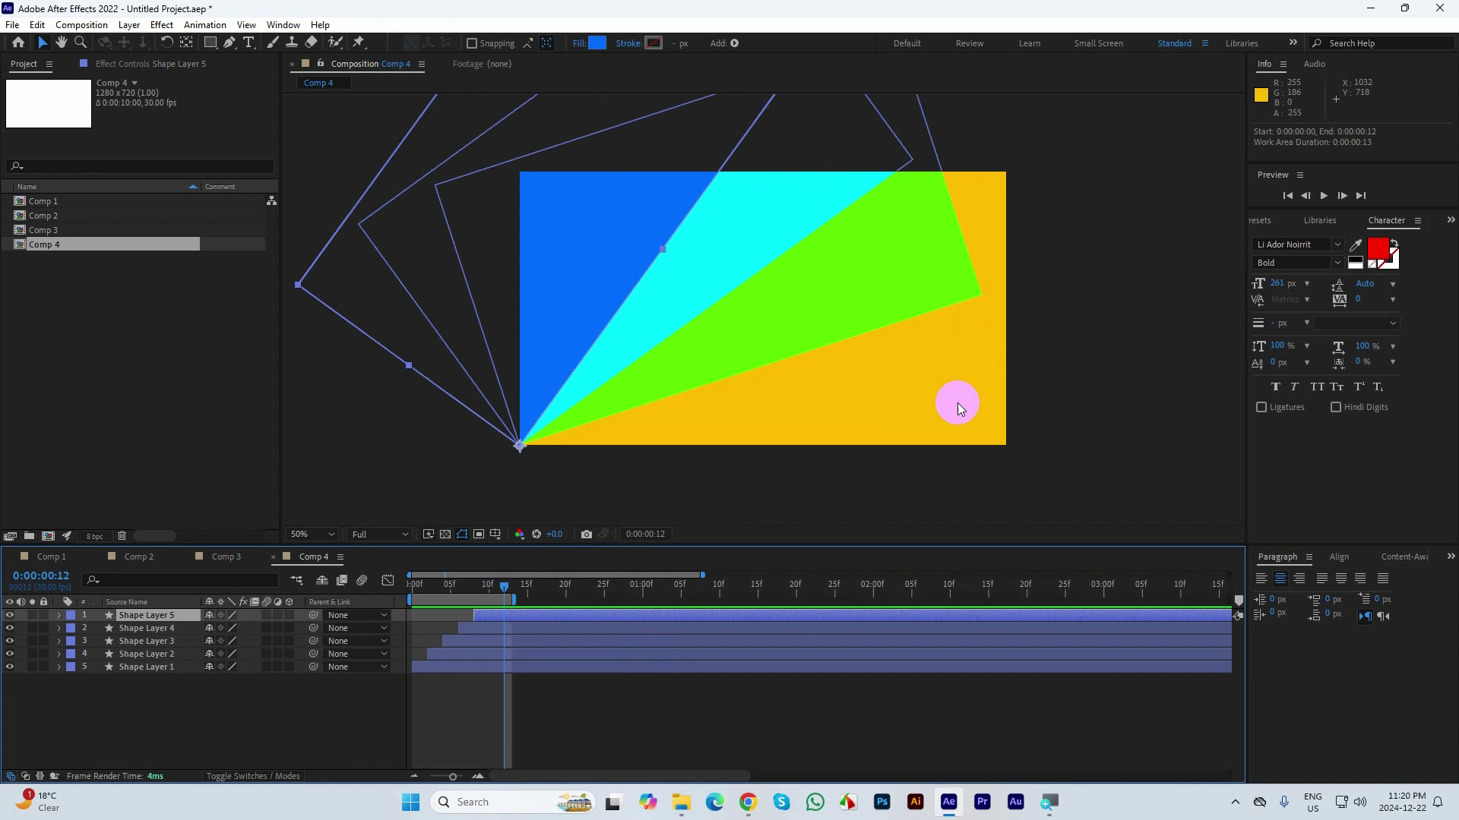
# - Play the work area in a maximised composition viewer, then restore the normal layout
pyautogui.click(1044, 353)
pyautogui.scroll(1, 1043, 352)
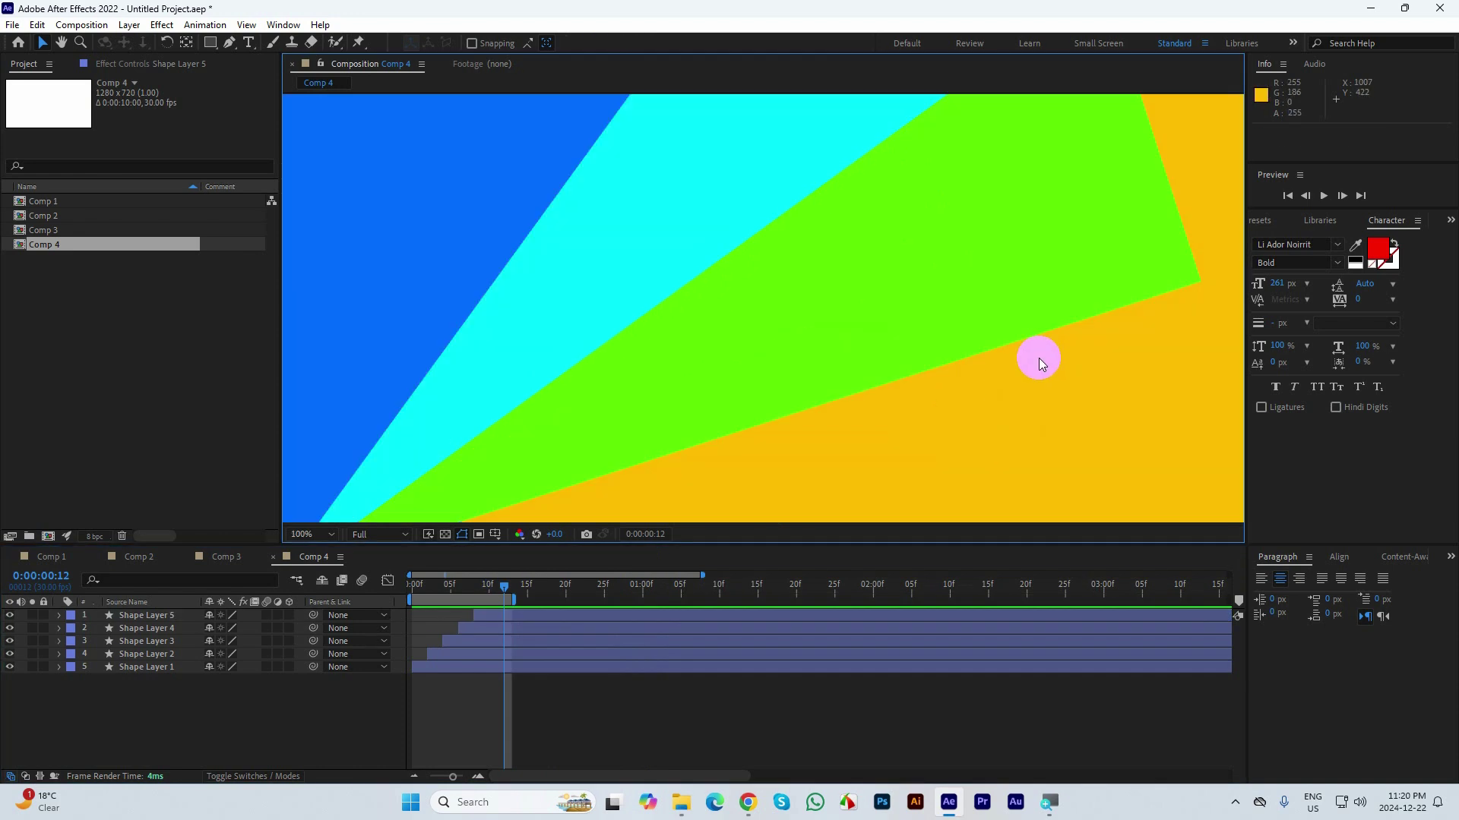
pyautogui.press('`')
pyautogui.press('space')
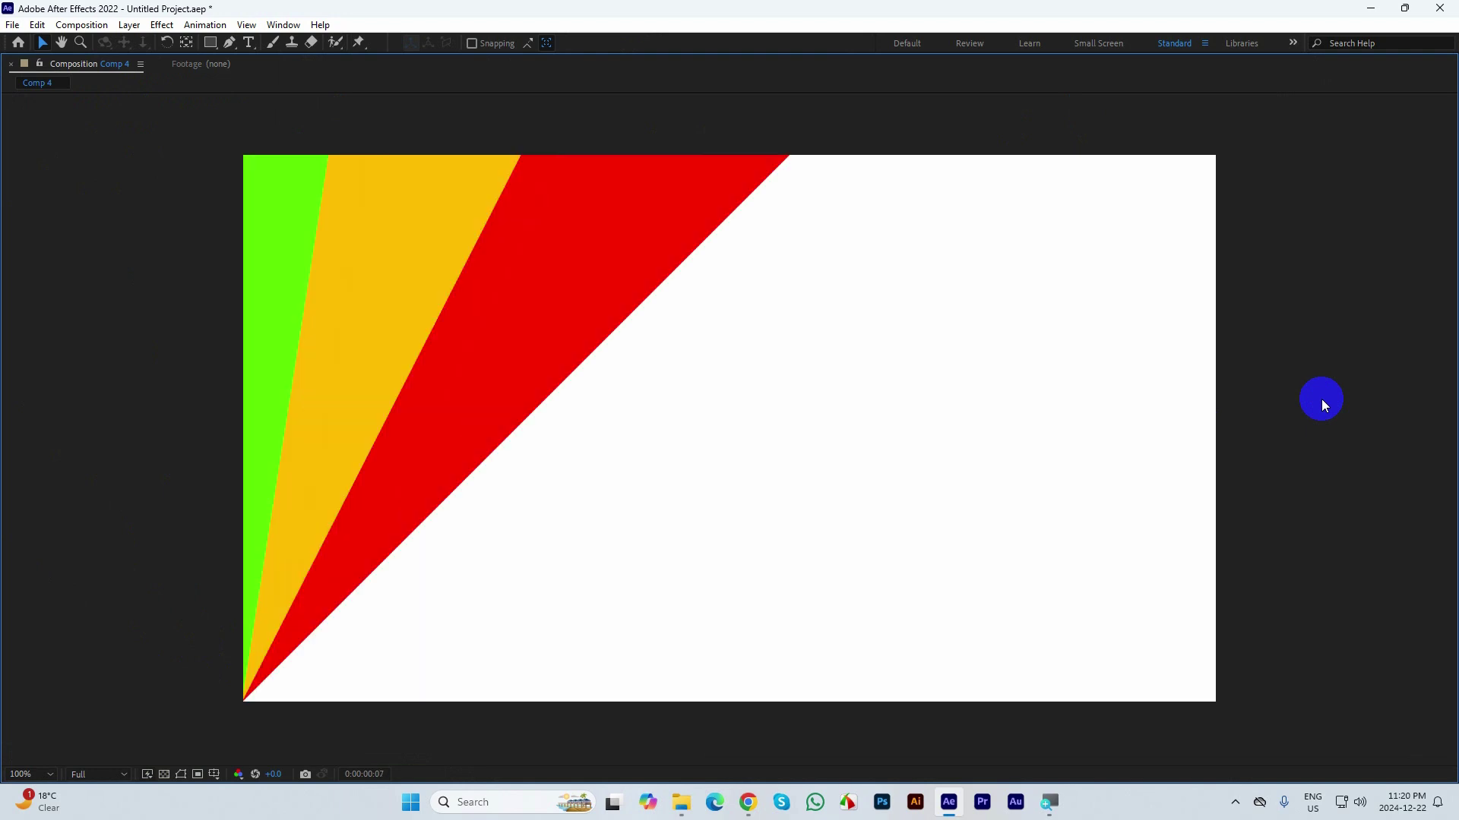
pyautogui.press('space')
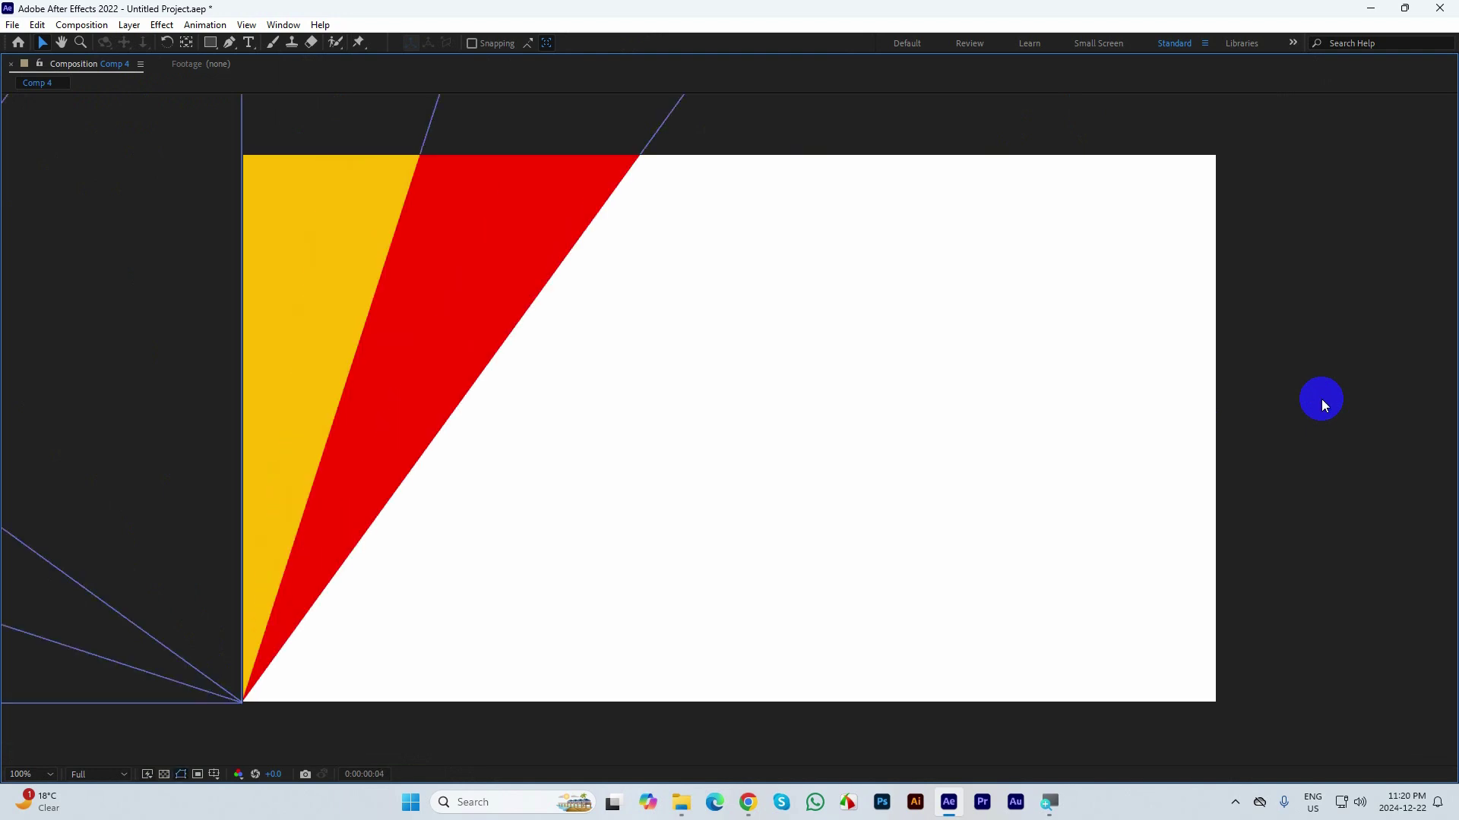
pyautogui.press('`')
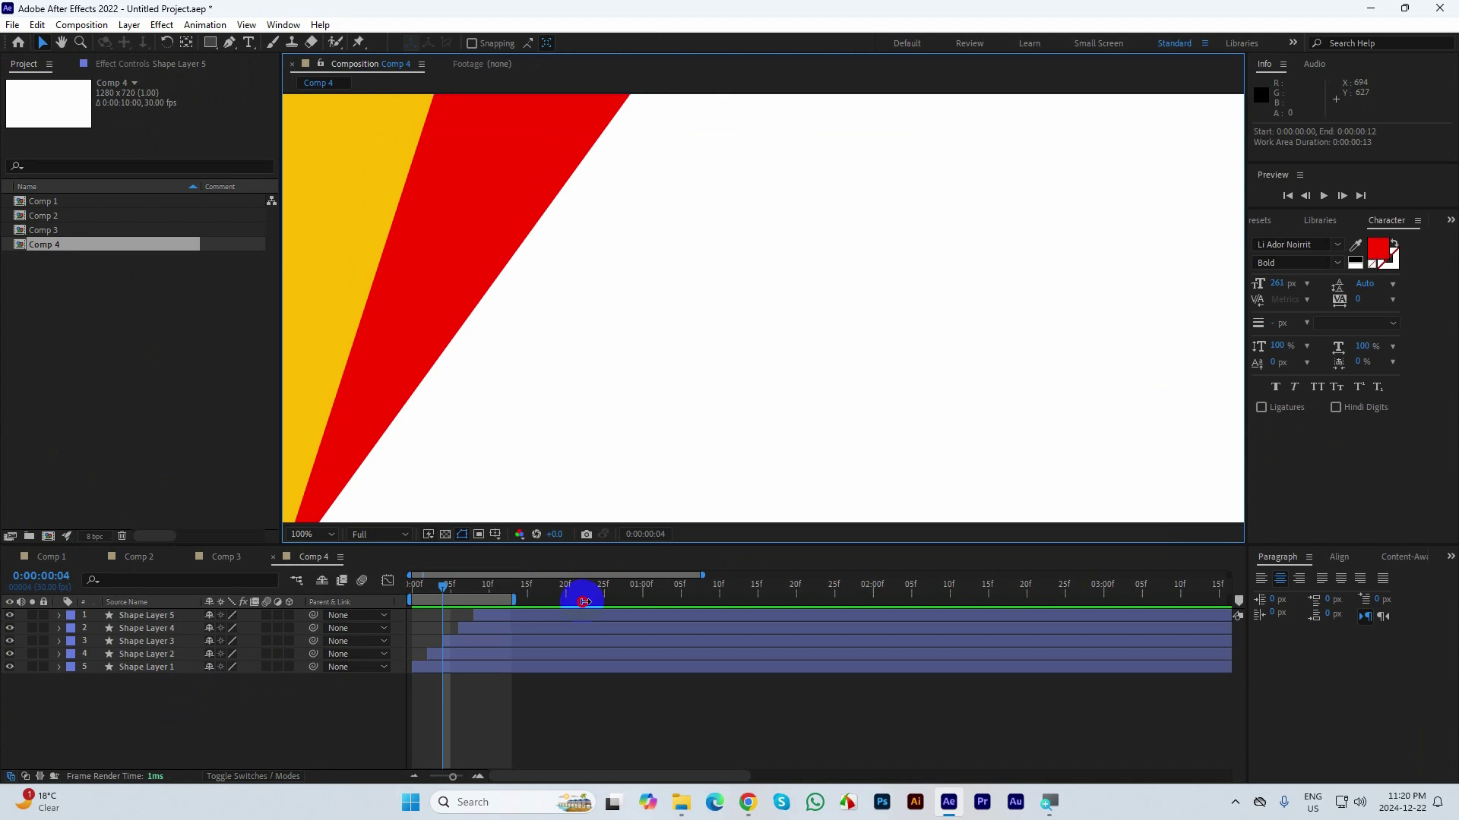
# - Extend the work area so it ends at 0:00:01:04 and replay the transition from frame 0
pyautogui.moveTo(584, 602); pyautogui.dragTo(614, 600)
pyautogui.moveTo(448, 589); pyautogui.dragTo(322, 583)
pyautogui.press('space')
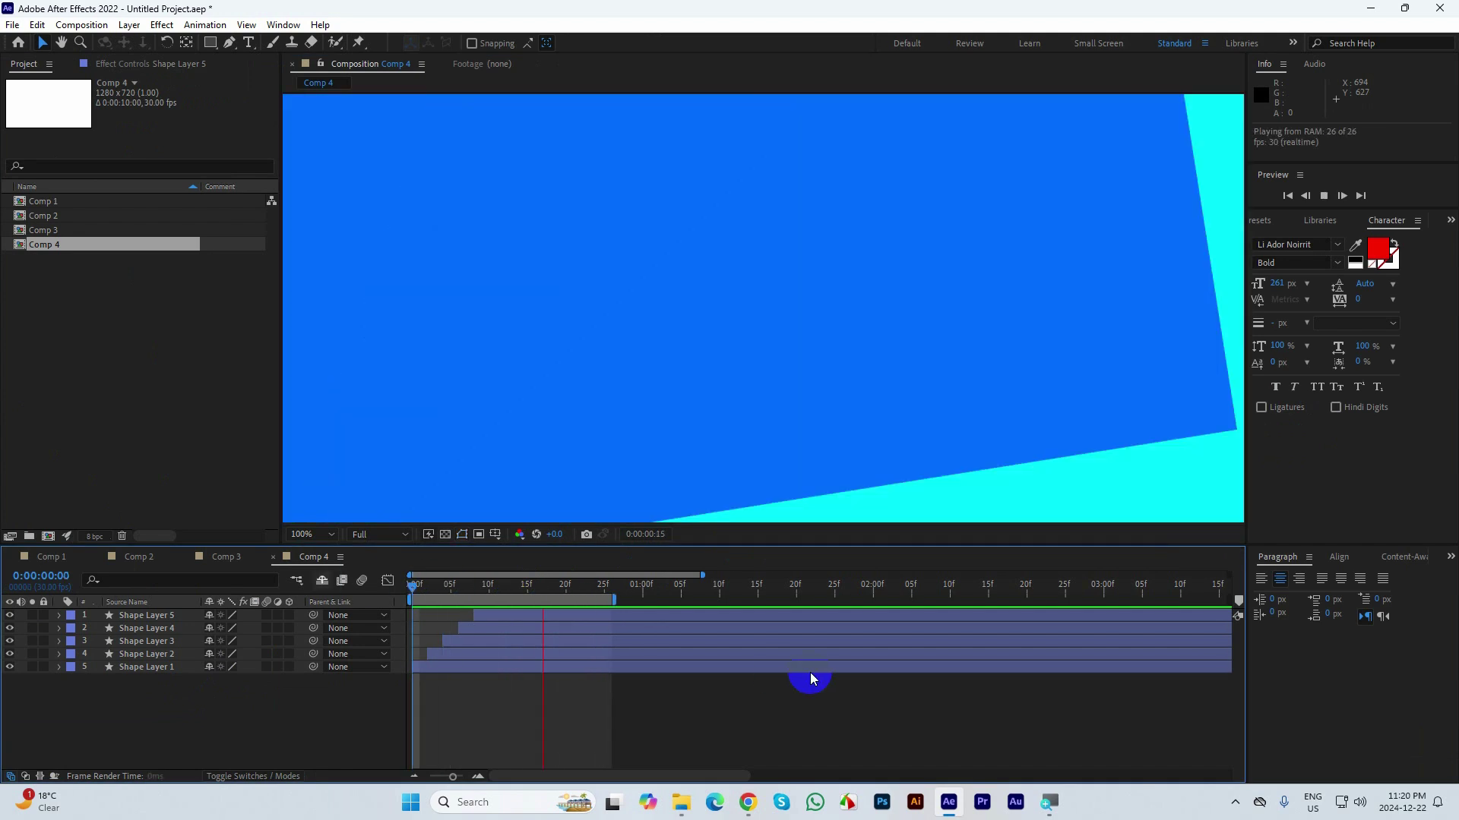
pyautogui.press('space')
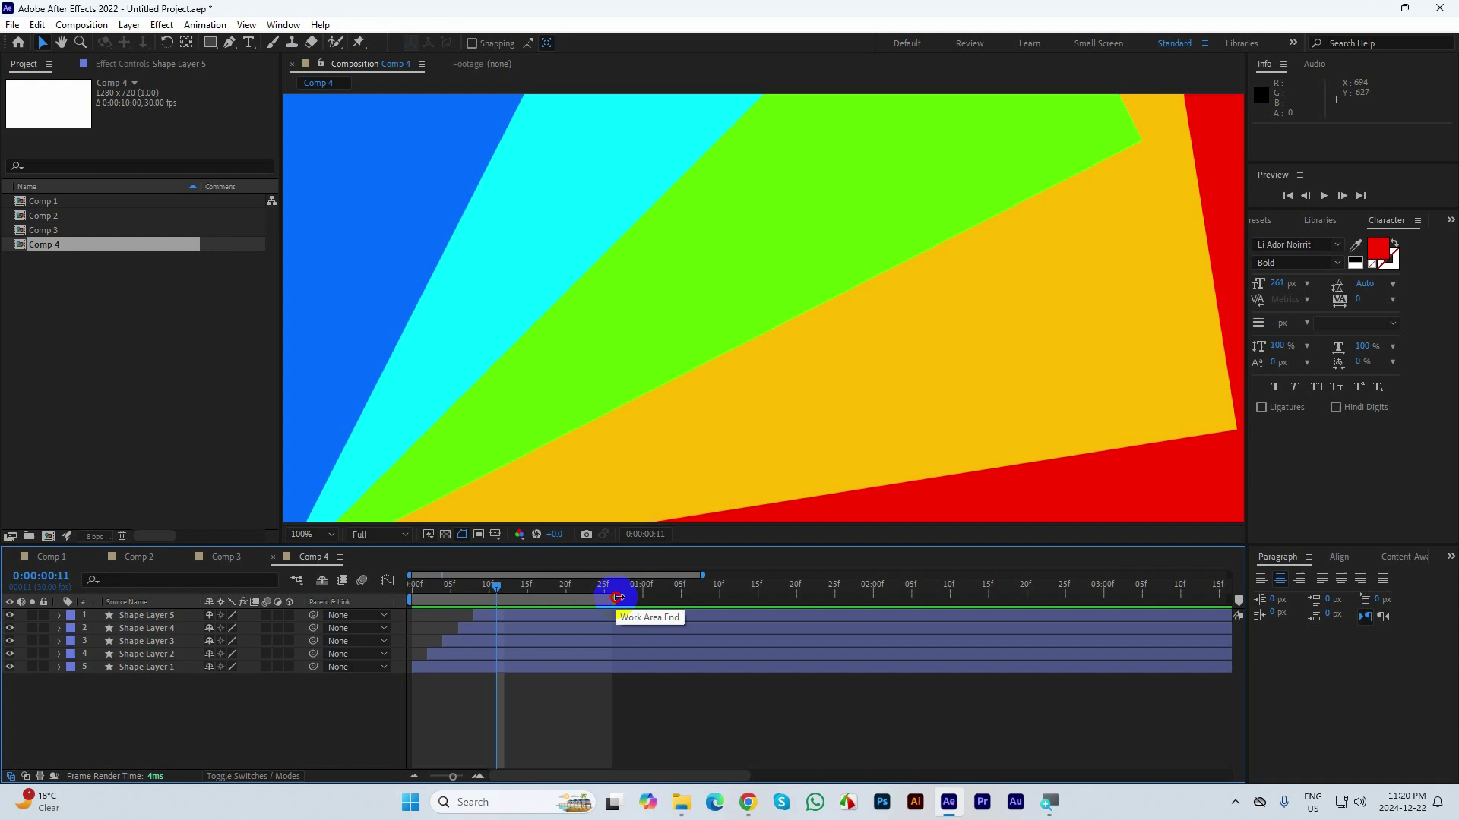
pyautogui.moveTo(614, 600); pyautogui.dragTo(689, 606)
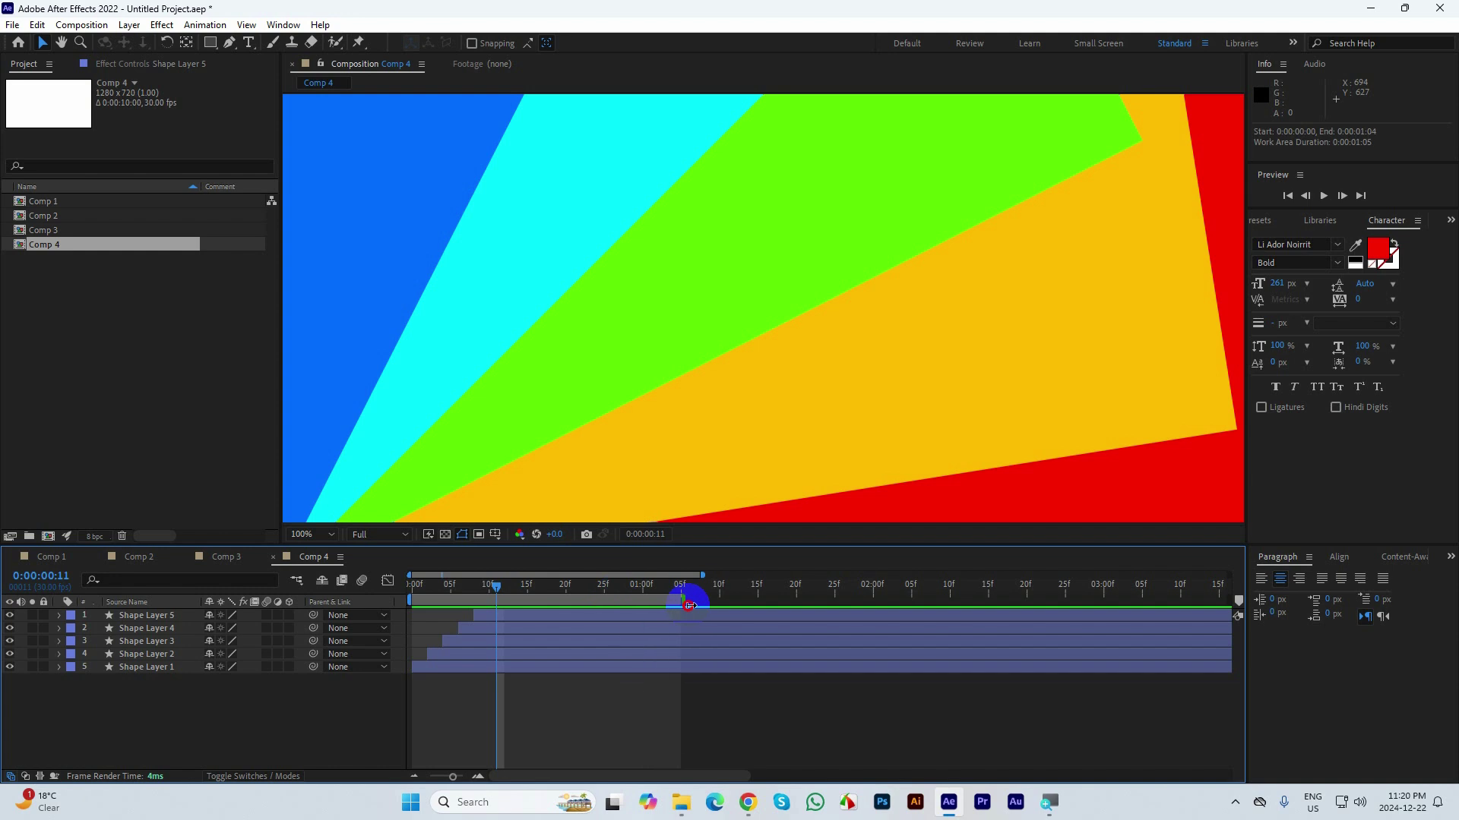
pyautogui.moveTo(499, 589); pyautogui.dragTo(260, 593)
pyautogui.press('space')
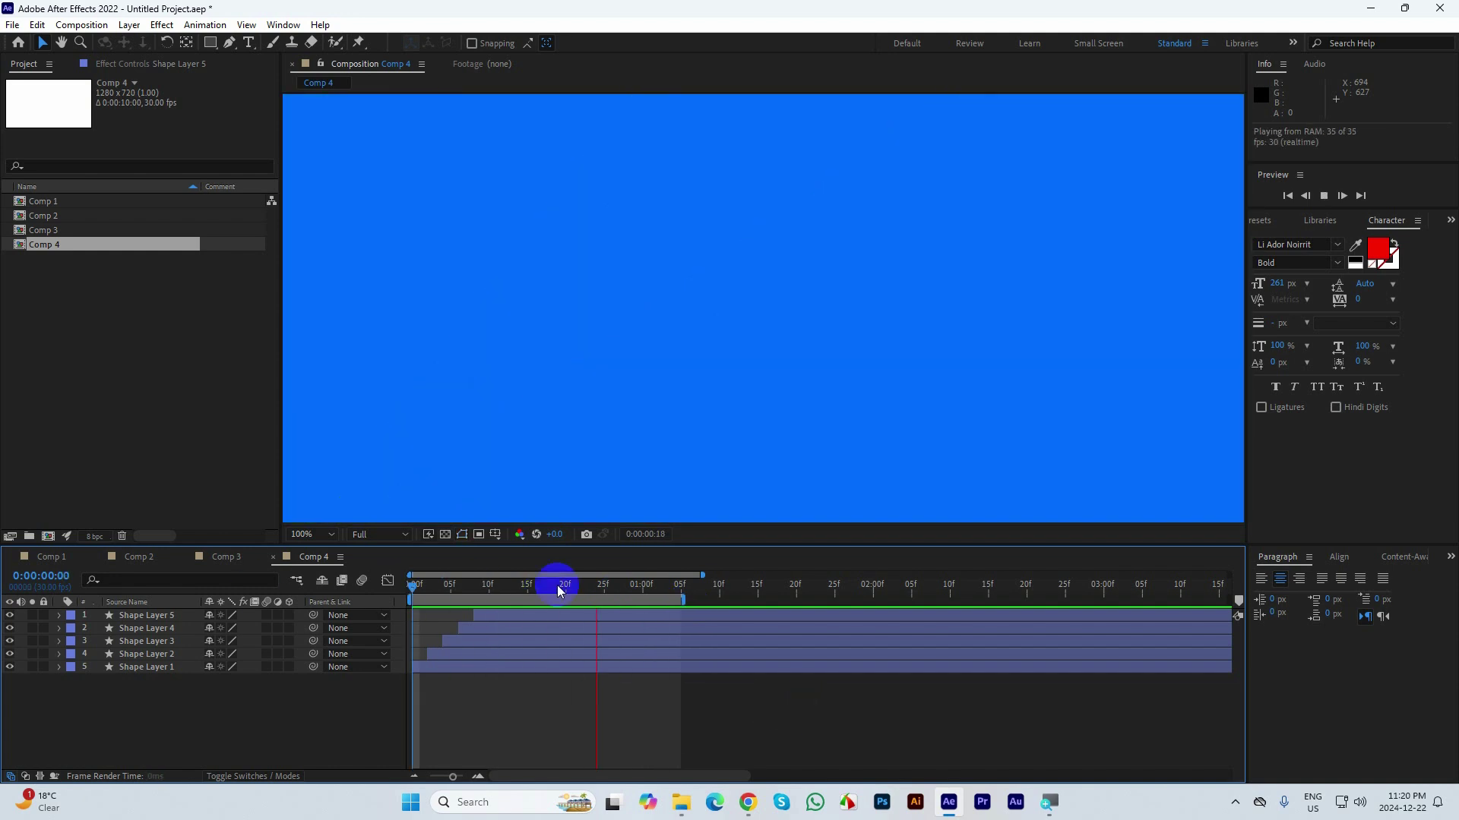
pyautogui.click(557, 585)
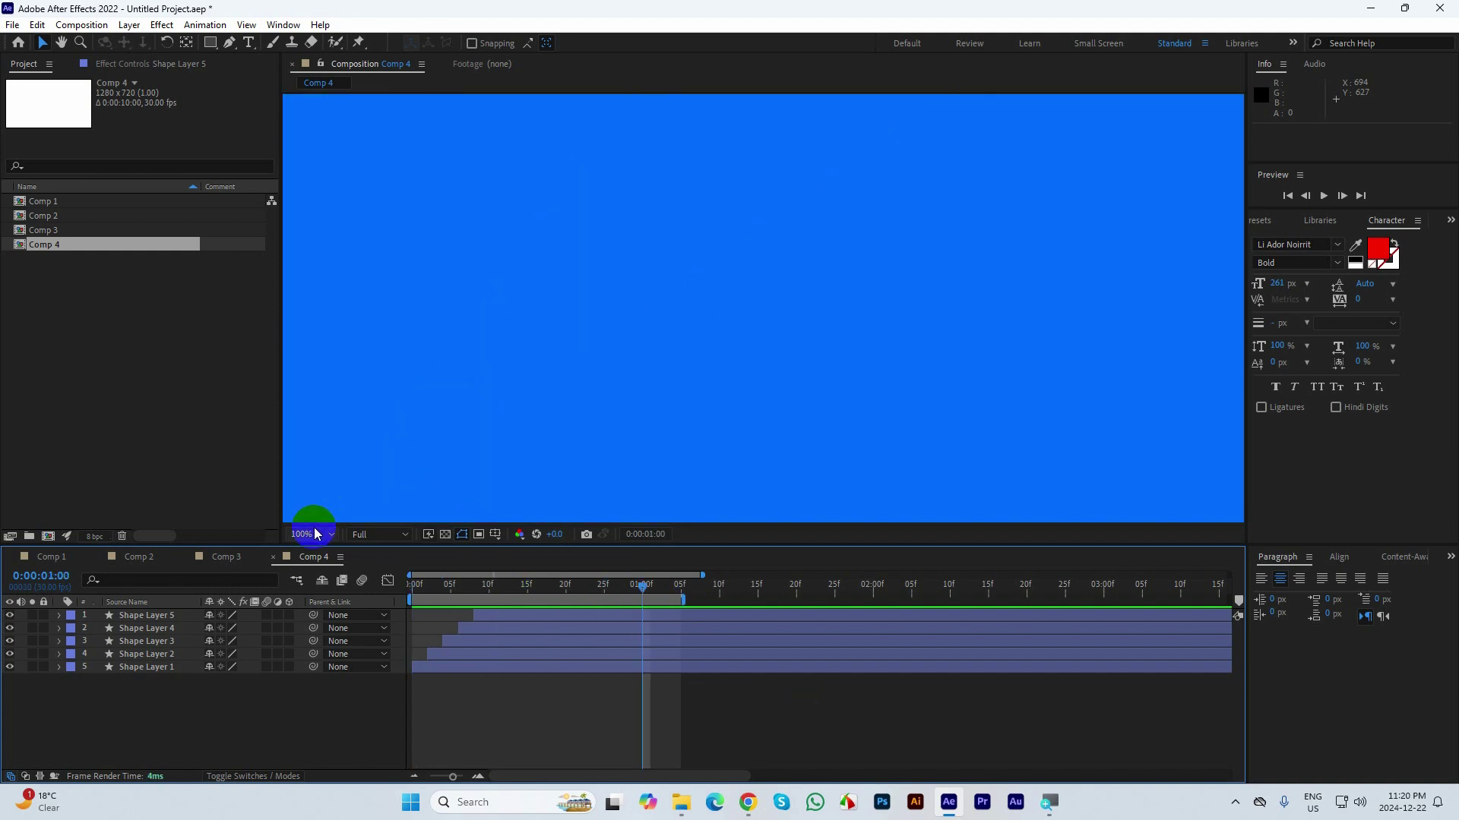
# - Create a new 1280 x 720 px composition at 30 fps, 10 seconds long, with a white background
pyautogui.click(311, 534)
pyautogui.click(326, 268)
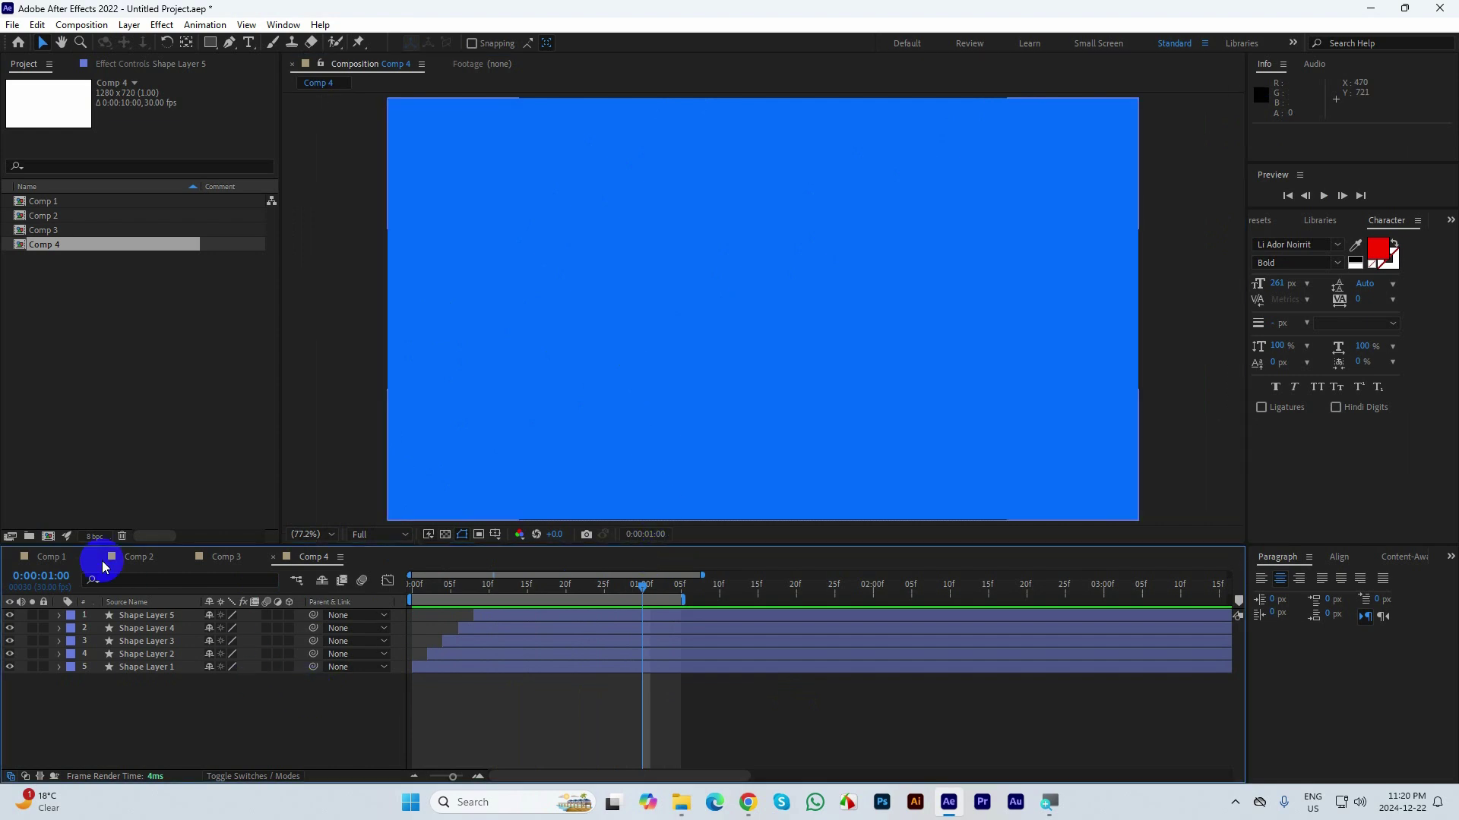
pyautogui.click(48, 535)
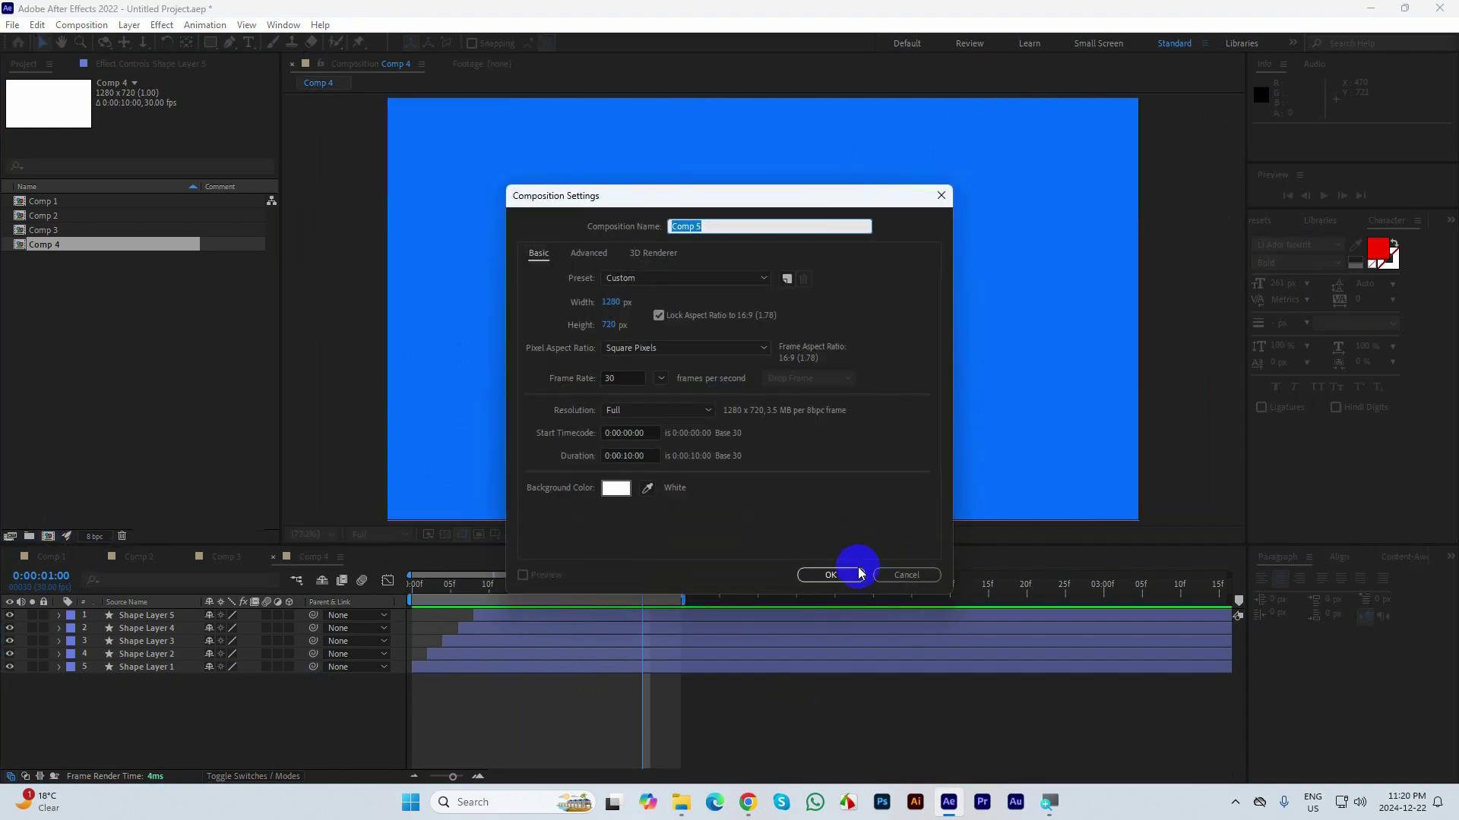
pyautogui.click(859, 573)
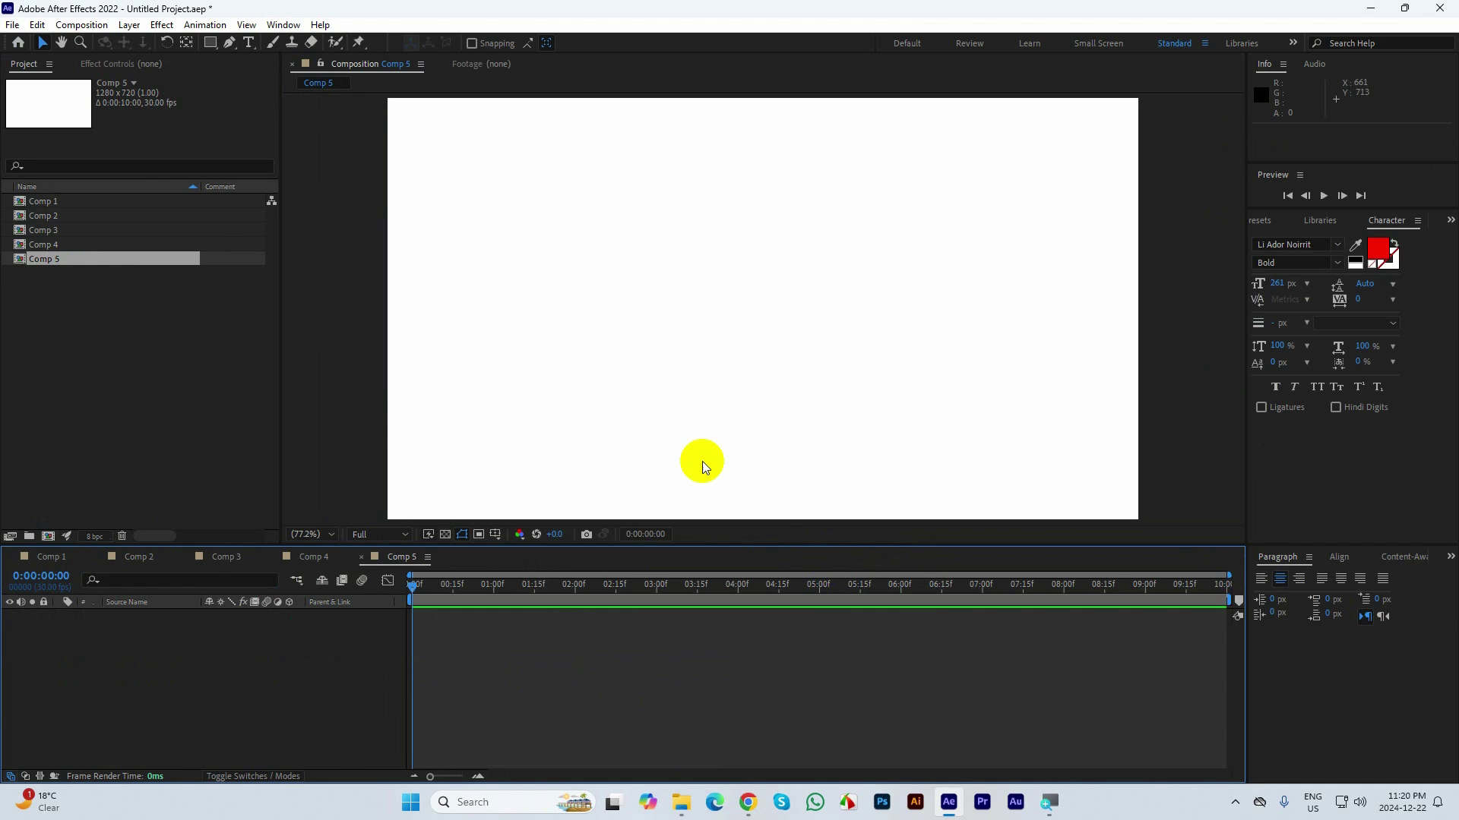
# - Draw a large blue circle near the middle of the new composition with the Ellipse tool and centre its anchor point
pyautogui.click(211, 44)
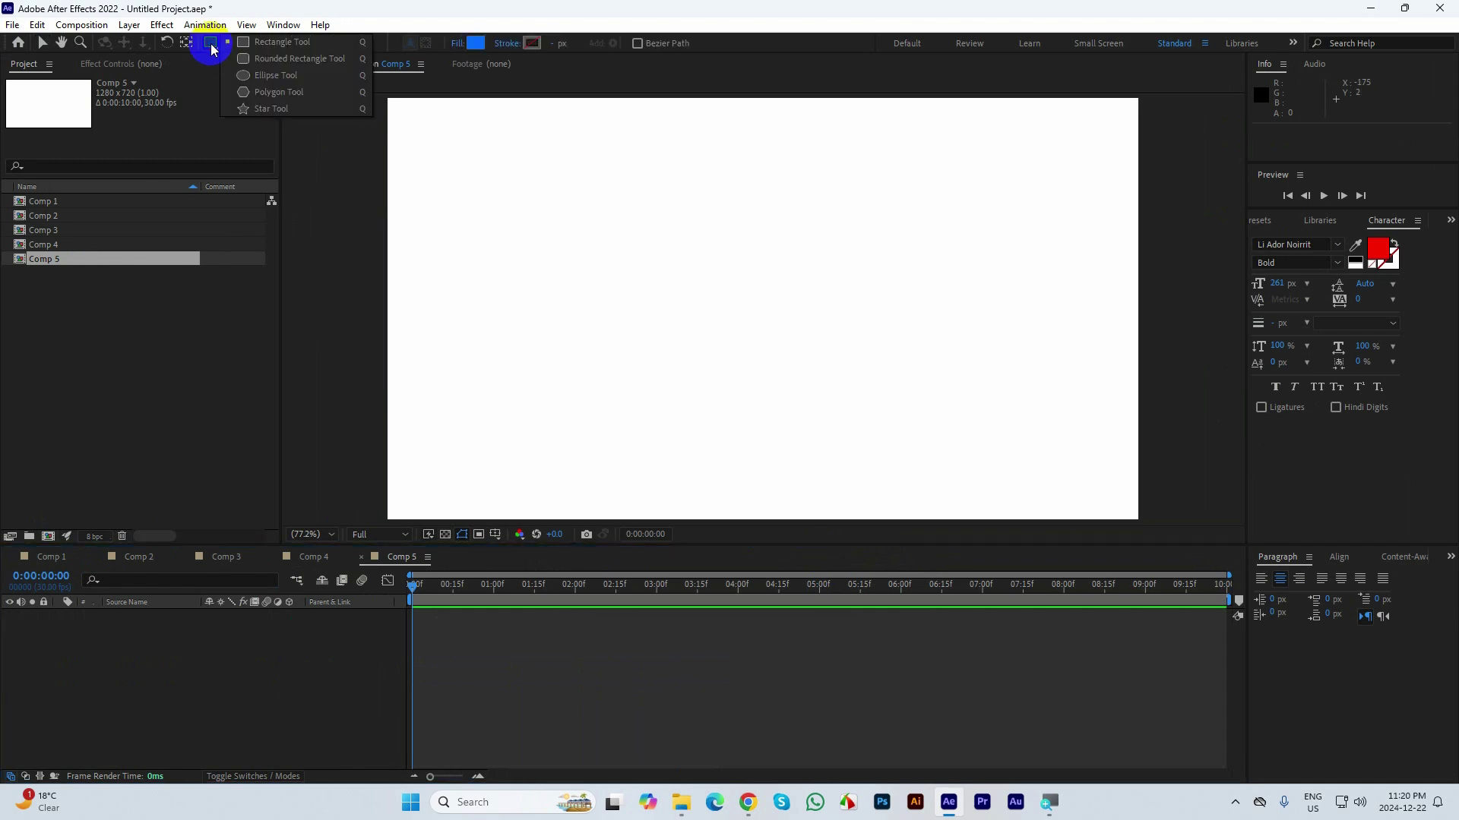
pyautogui.click(266, 47)
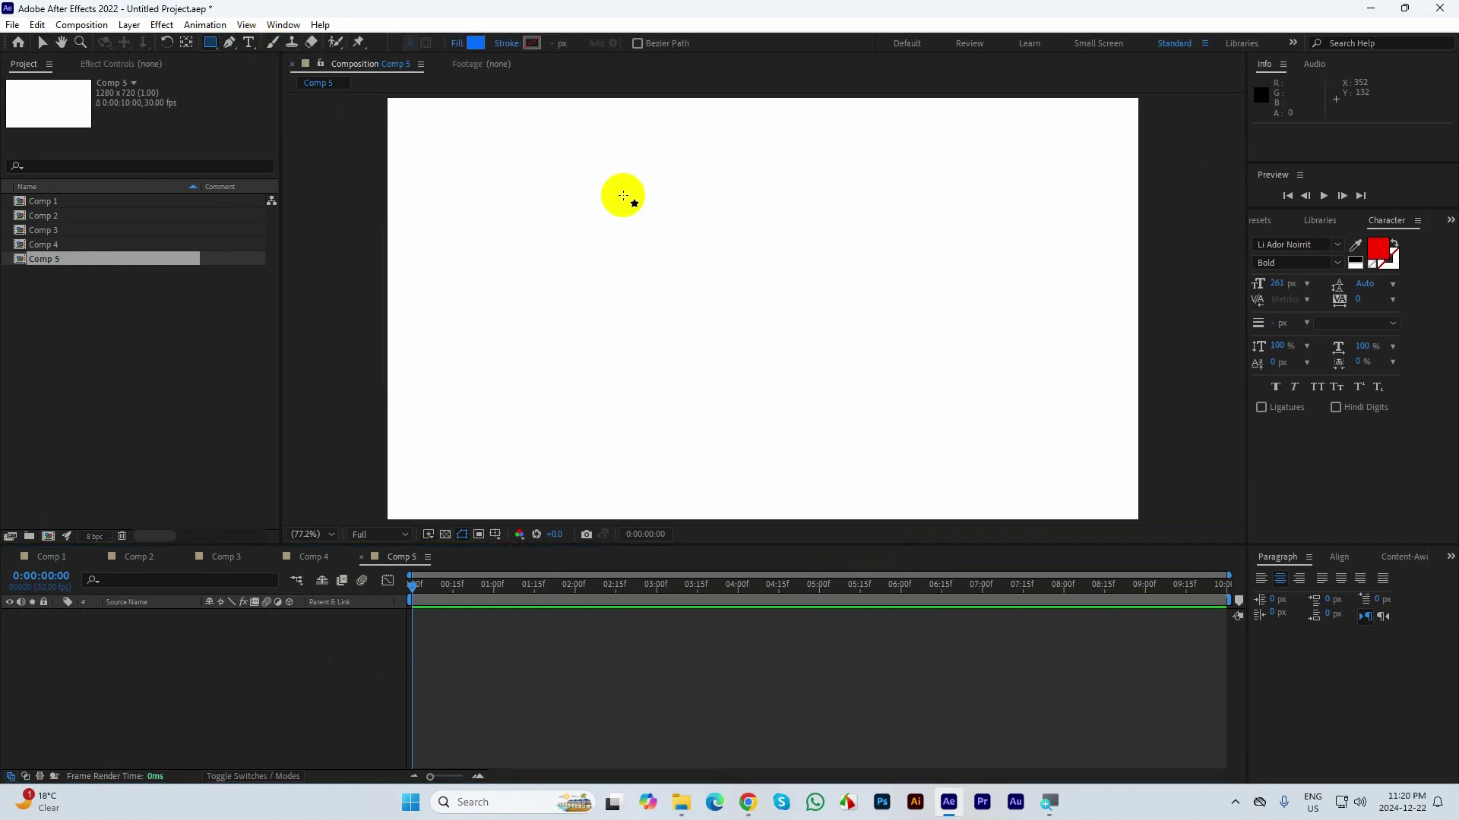
pyautogui.click(210, 44)
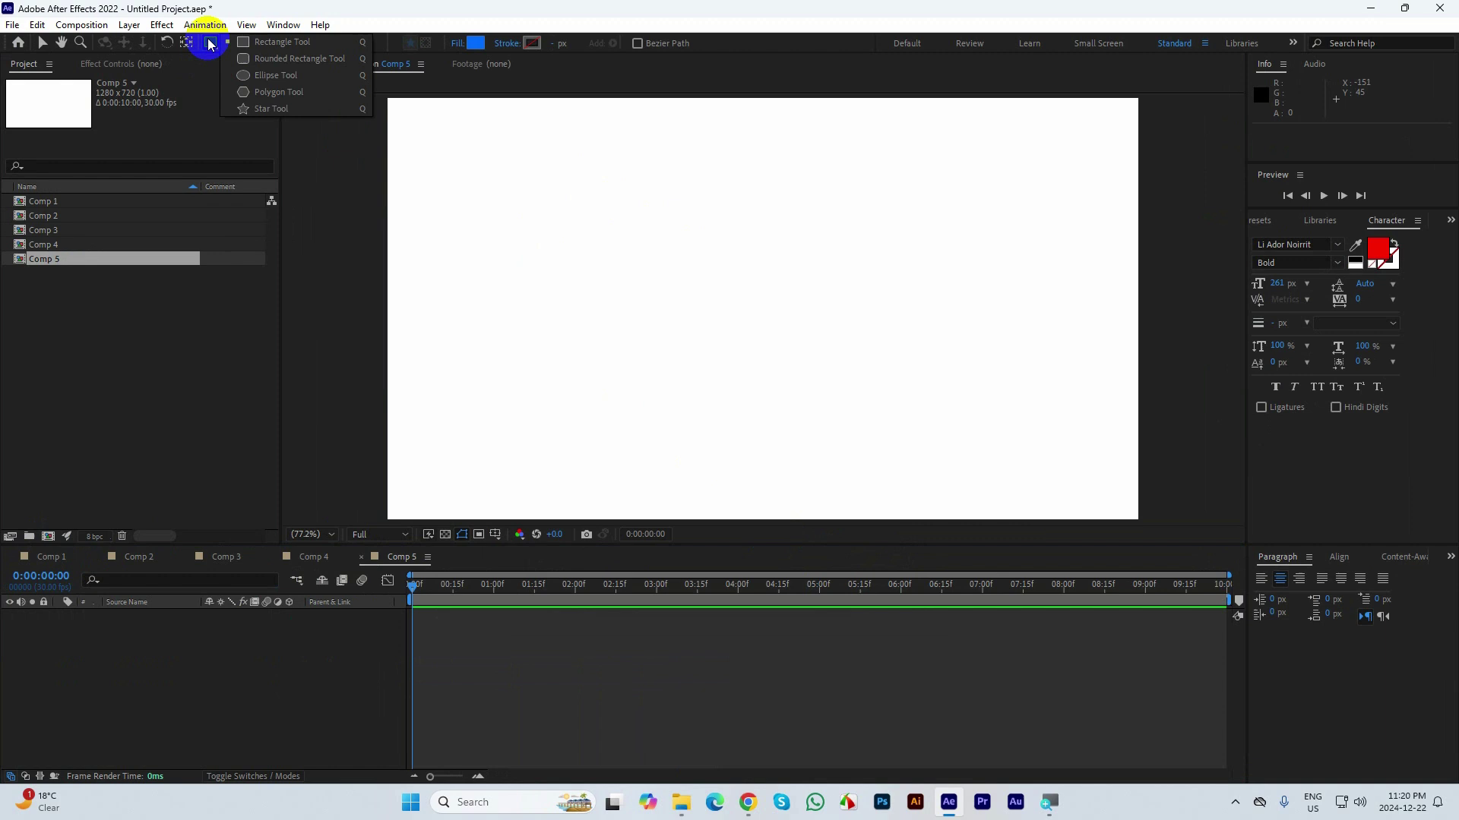
pyautogui.click(269, 75)
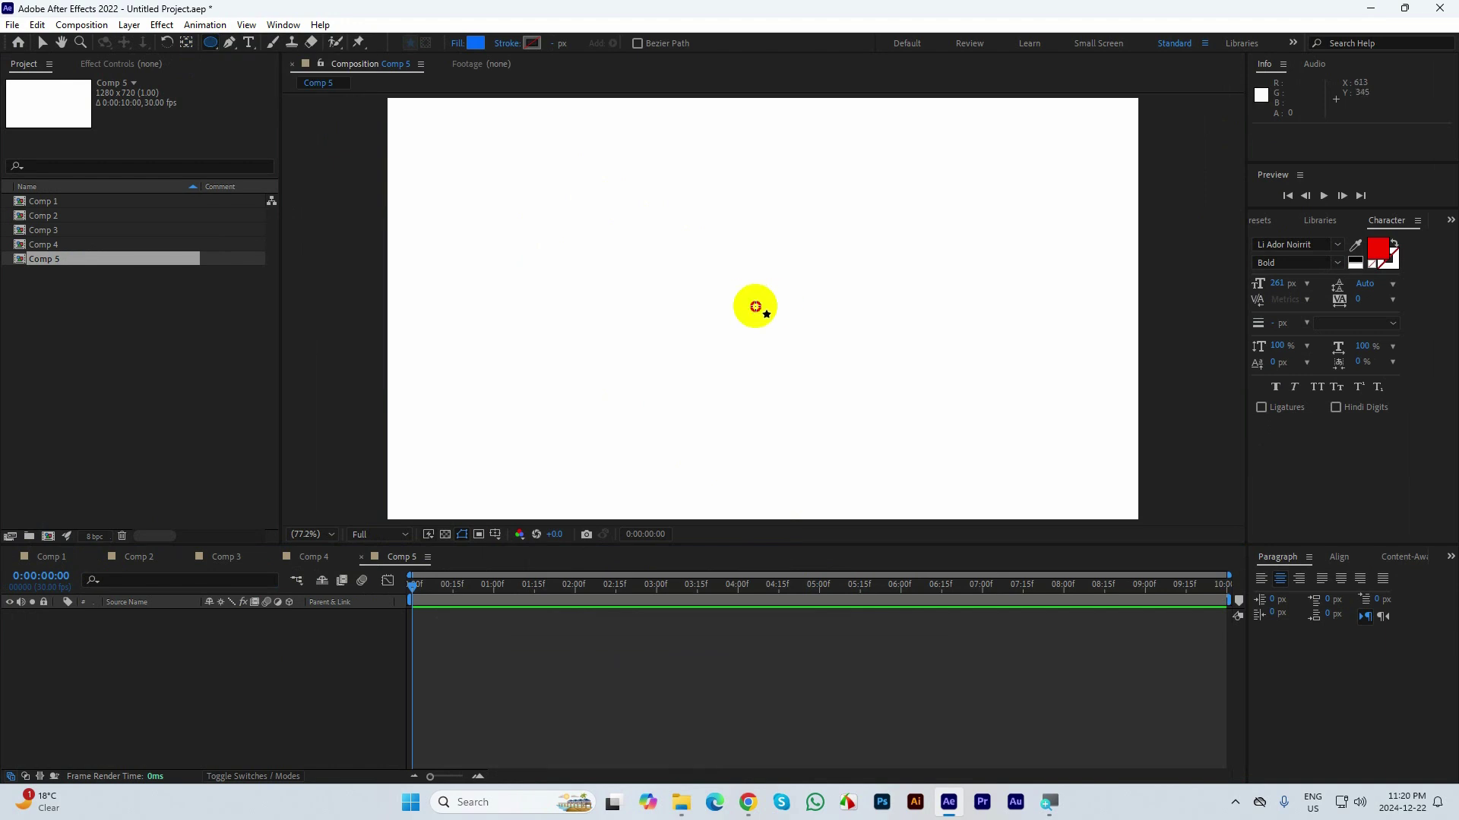
pyautogui.moveTo(748, 301); pyautogui.dragTo(914, 387)
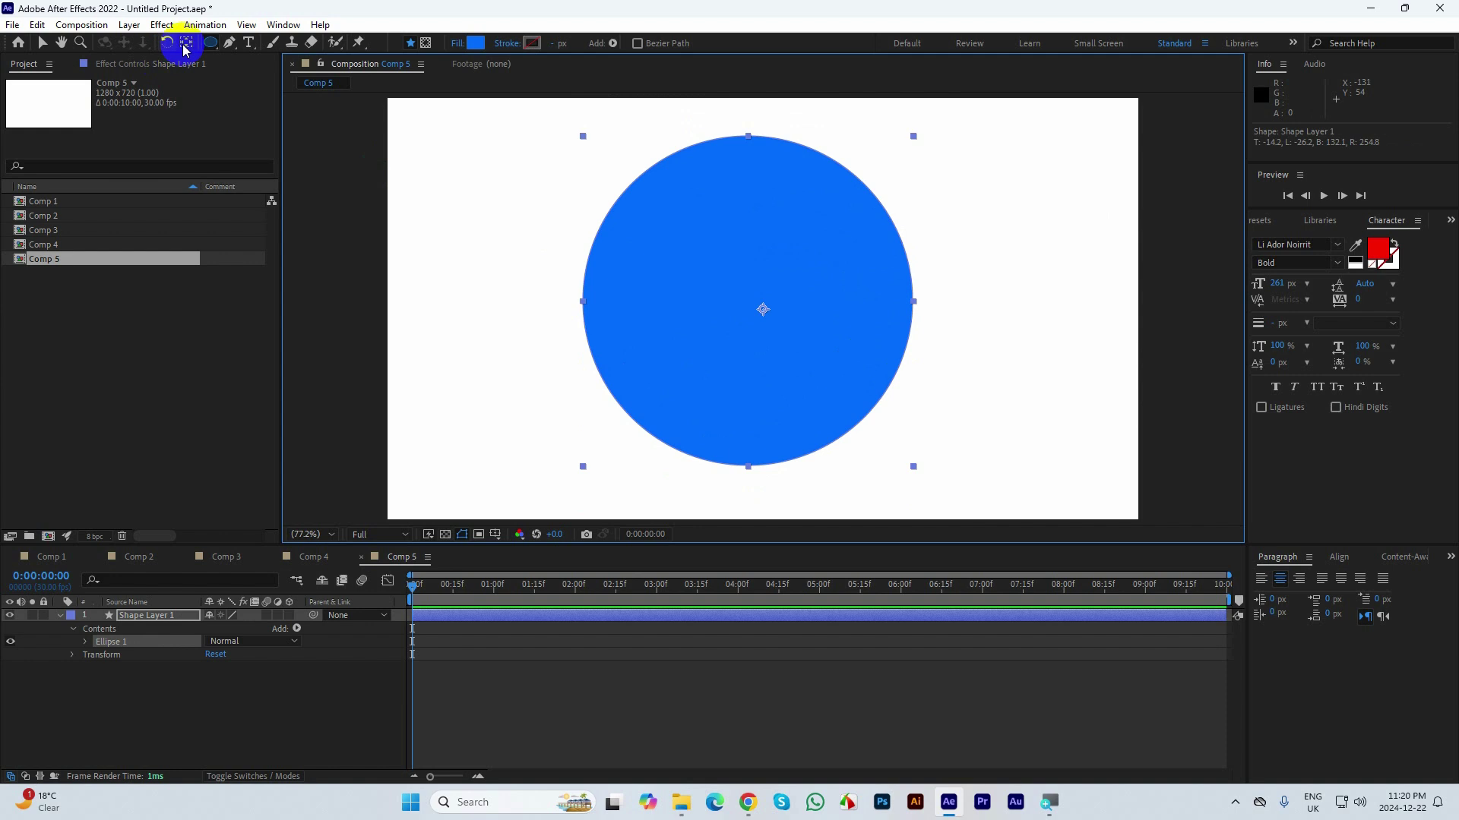
pyautogui.press('v')
pyautogui.click(769, 458)
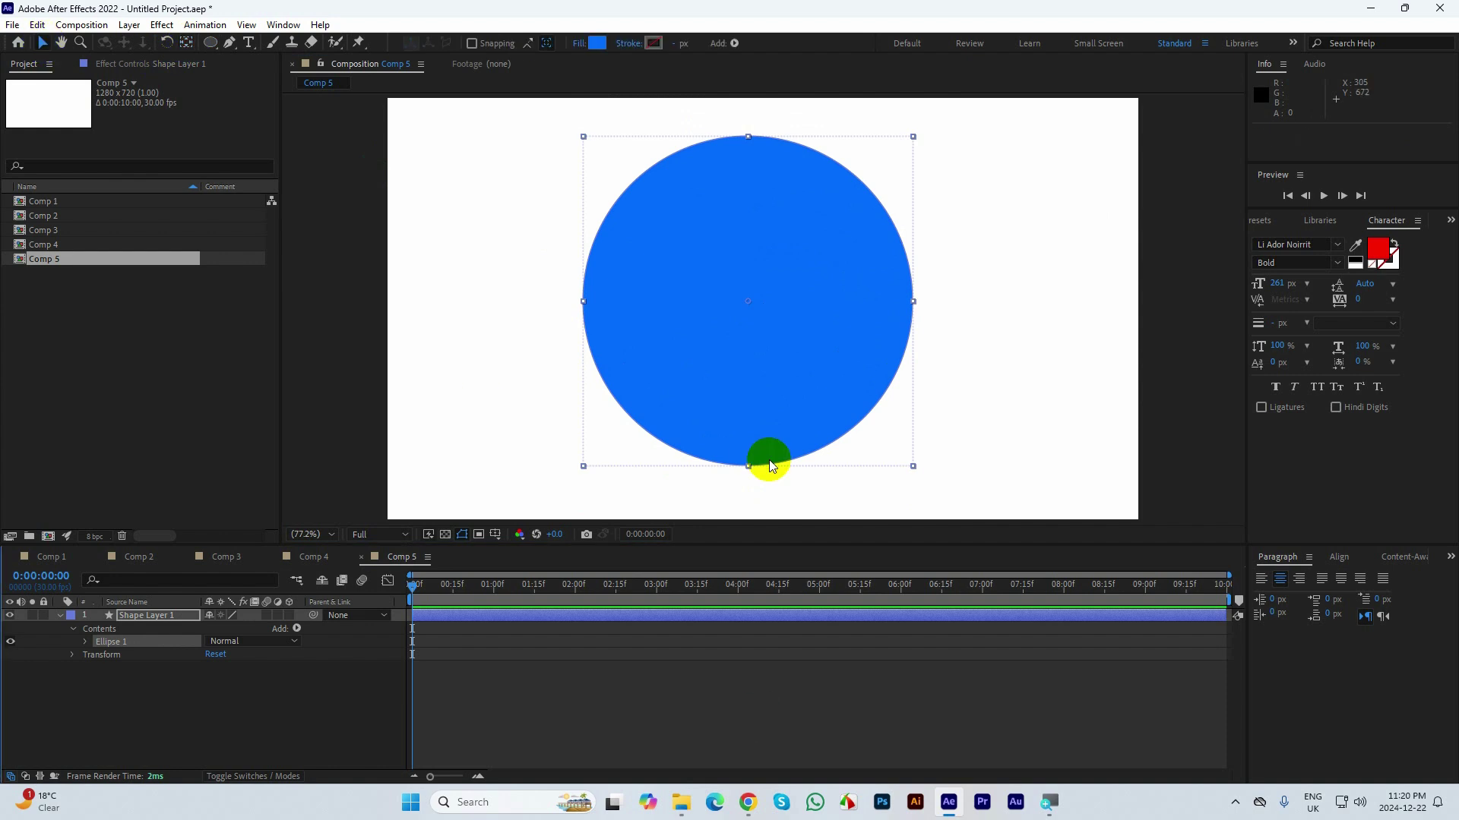
pyautogui.click(60, 616)
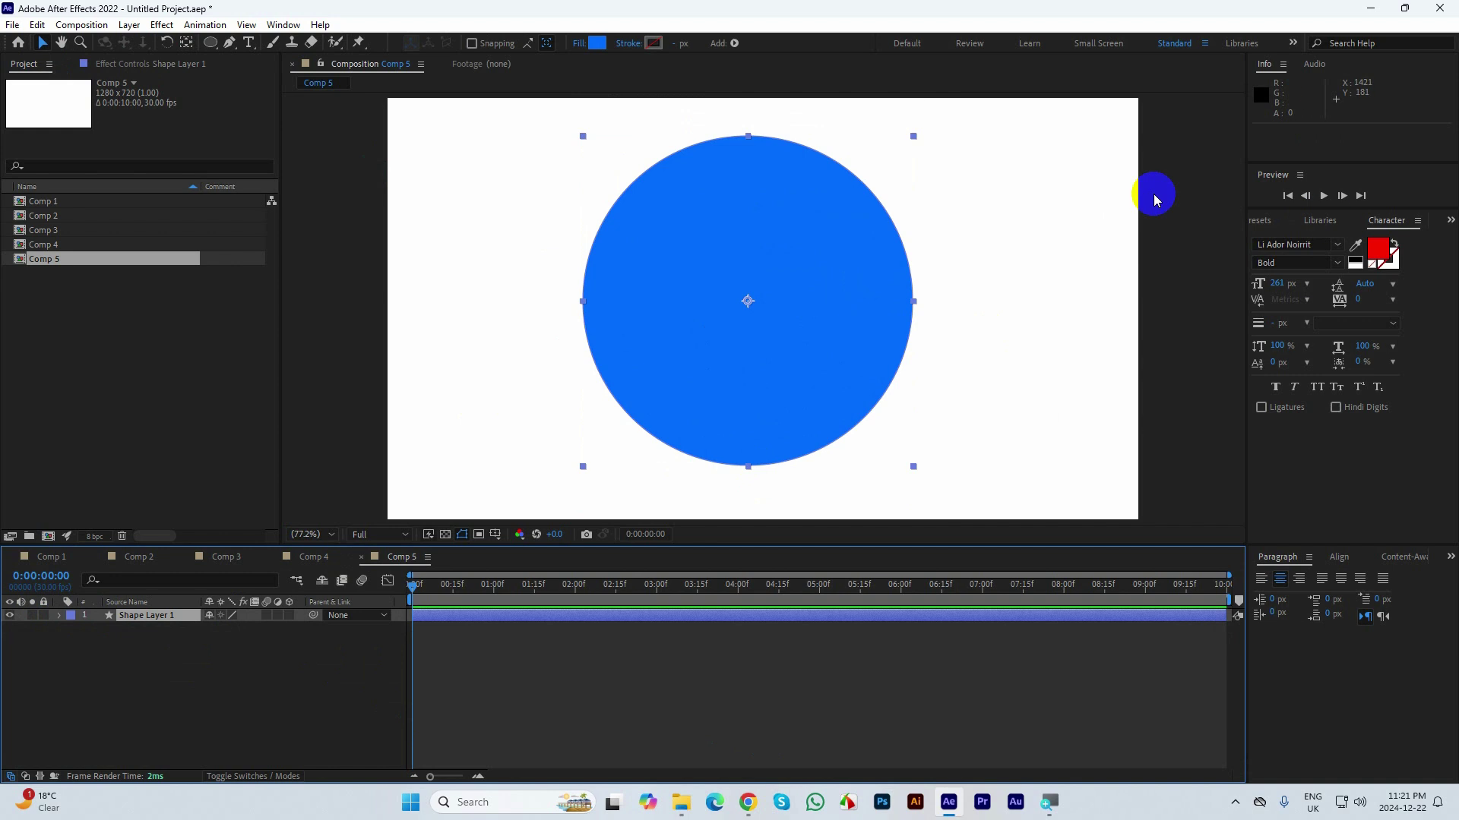
# - Change the circle's fill colour to a pinkish red
pyautogui.click(597, 42)
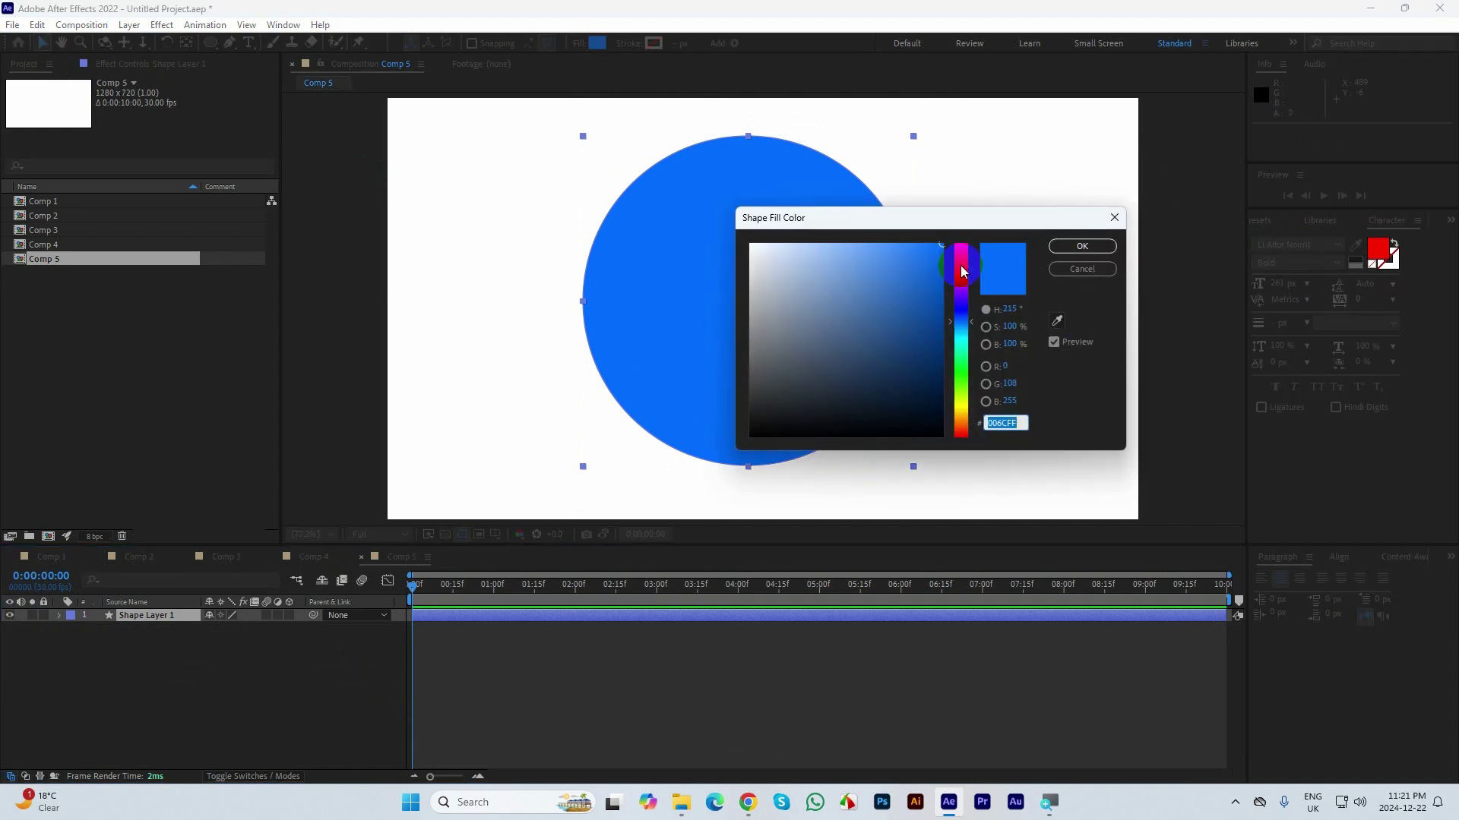
pyautogui.moveTo(961, 271)
pyautogui.mouseDown()
pyautogui.moveTo(963, 237)
pyautogui.moveTo(963, 258)
pyautogui.mouseUp()
pyautogui.click(1083, 246)
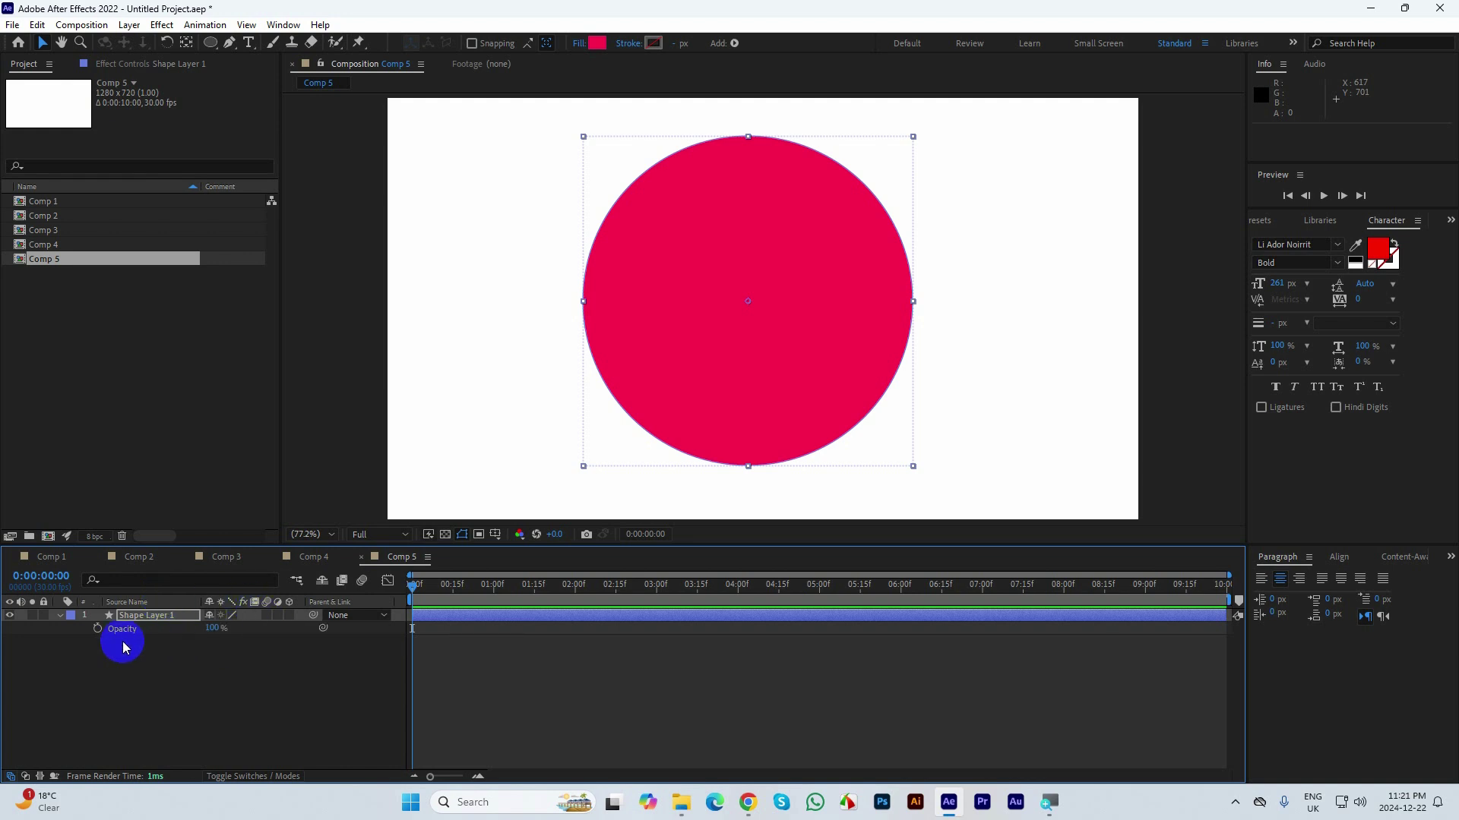
# - Keyframe the circle's Opacity at 100% on frame 0 and at 0% on 0:00:00:05
pyautogui.click(98, 629)
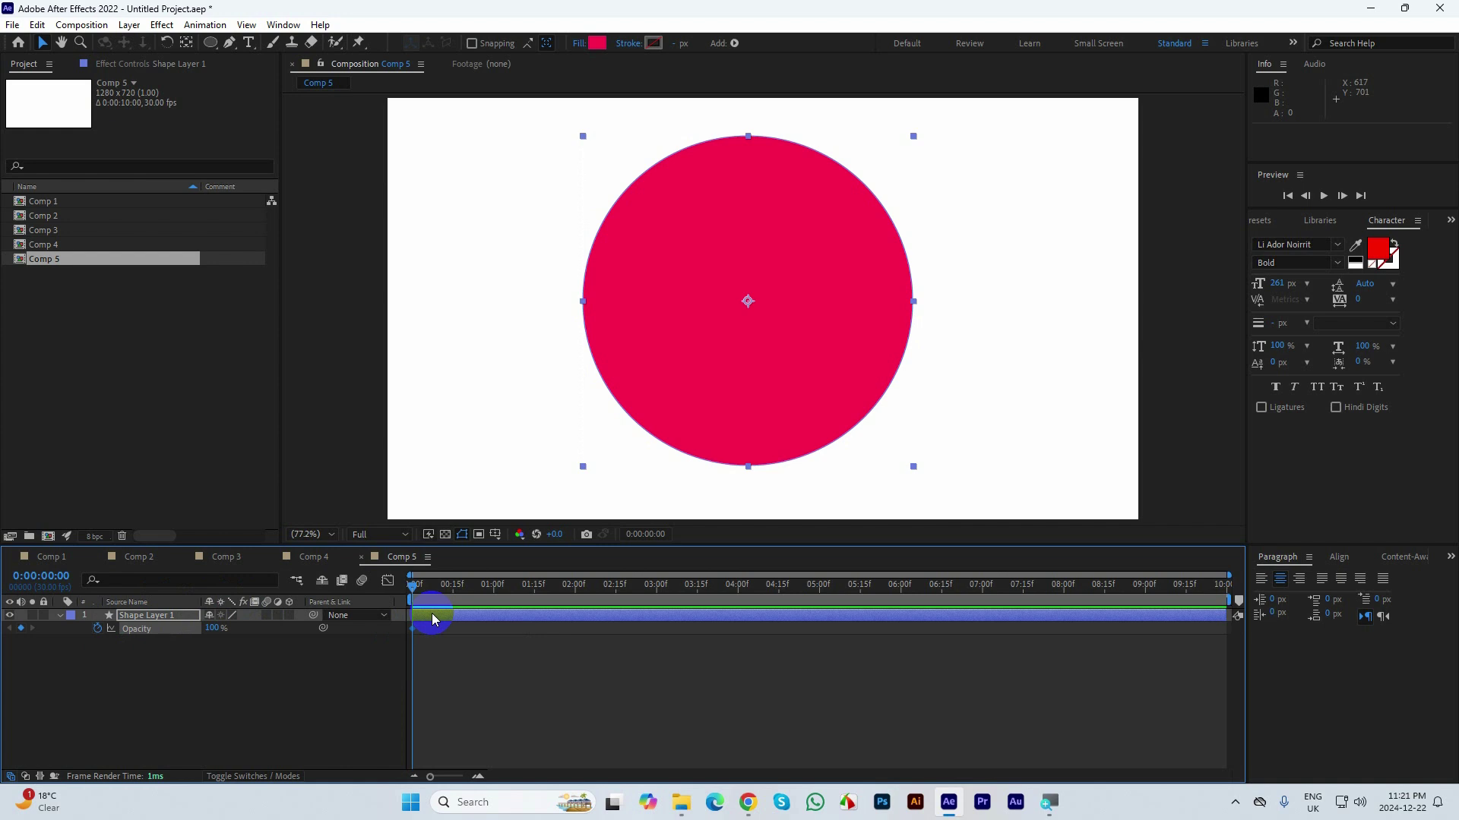
pyautogui.press('pagedown')
pyautogui.press('pagedown')
pyautogui.press('pagedown')
pyautogui.press('pagedown')
pyautogui.press('pagedown')
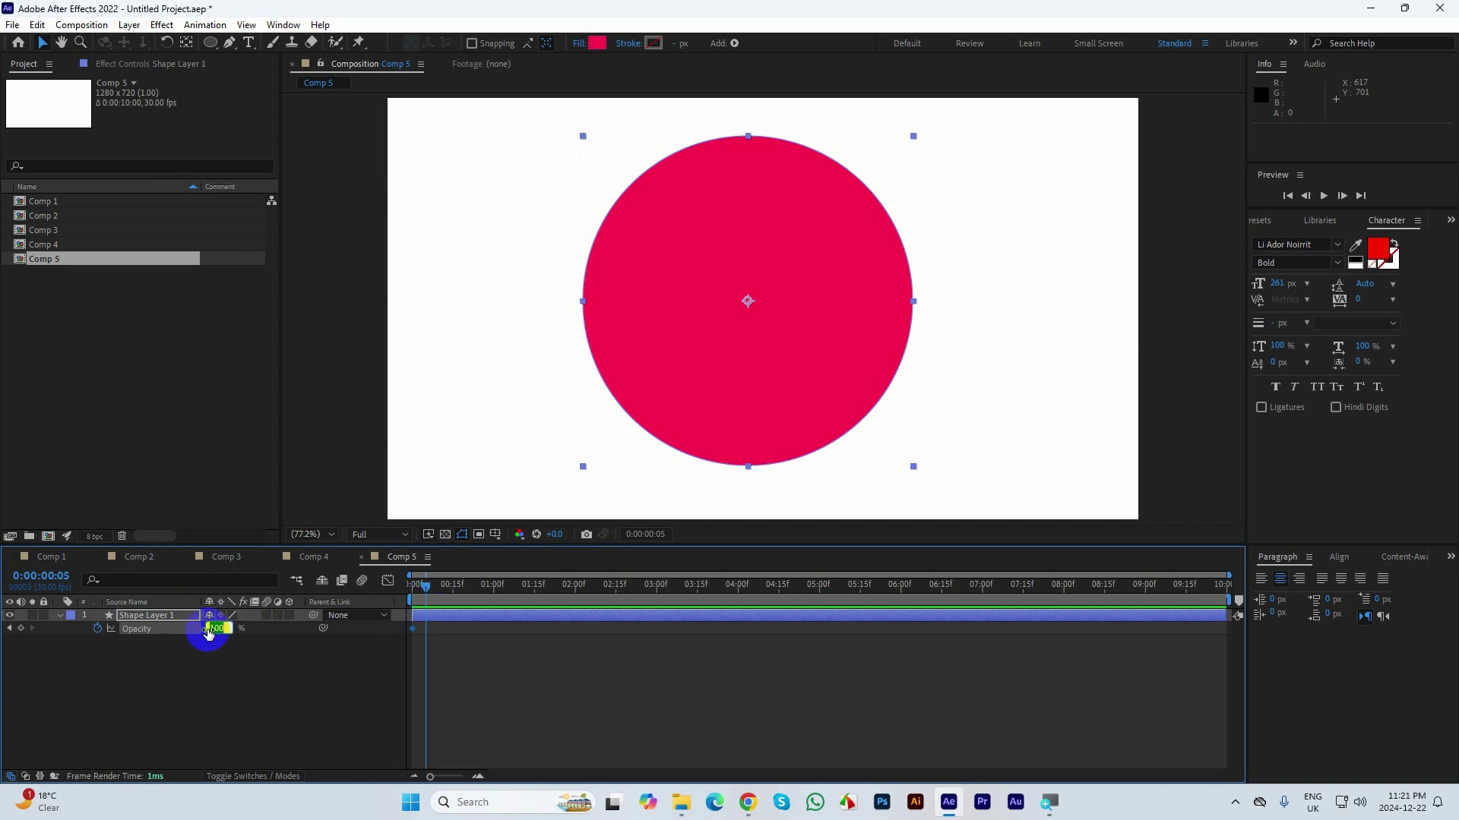
pyautogui.press('Return')
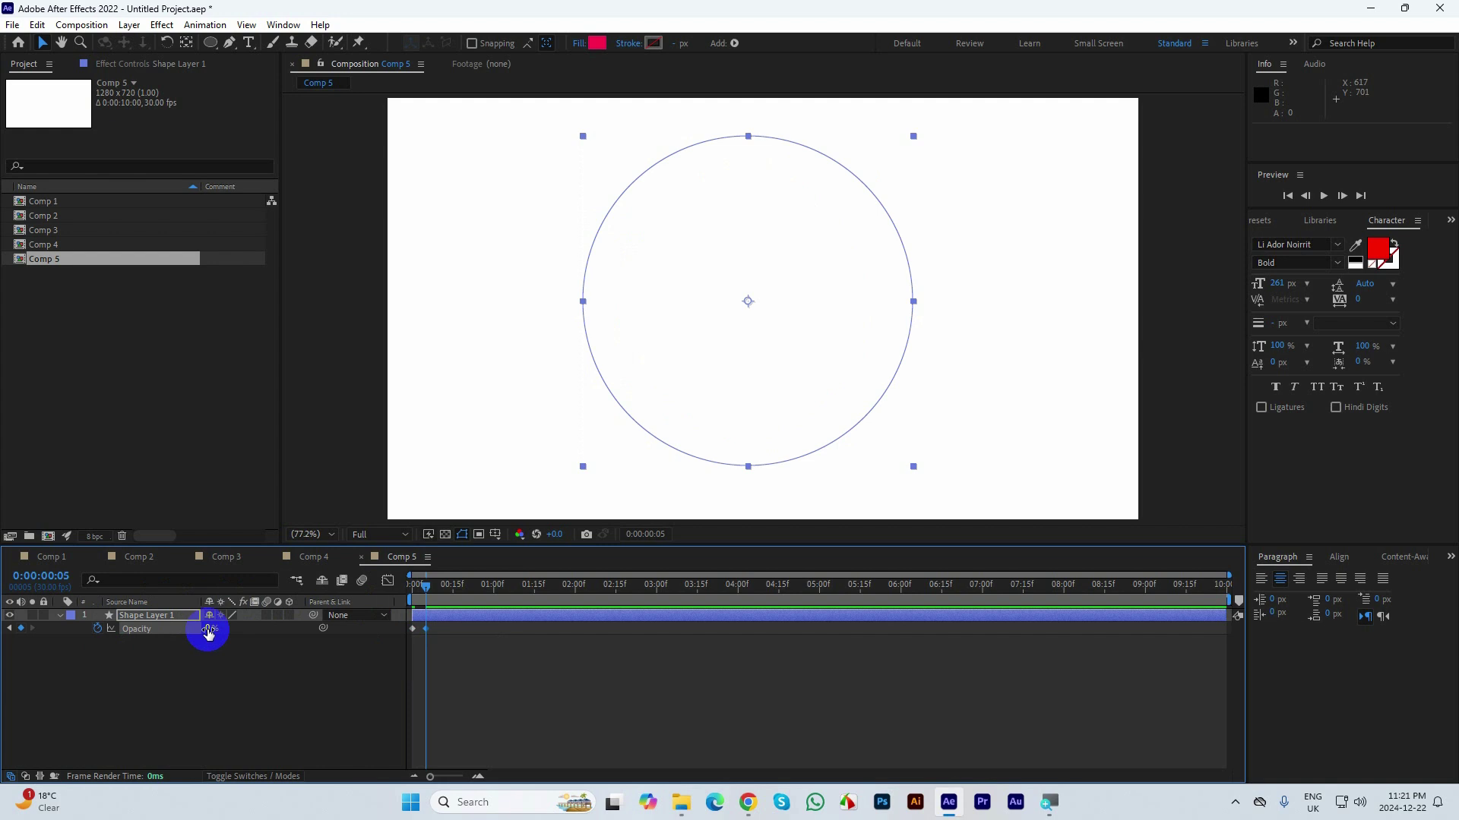
# - Bring the circle's Opacity back to 100% with a keyframe at 0:00:00:10
pyautogui.press('pagedown')
pyautogui.press('pagedown')
pyautogui.press('pagedown')
pyautogui.press('pagedown')
pyautogui.press('pagedown')
pyautogui.click(208, 630)
pyautogui.press('Return')
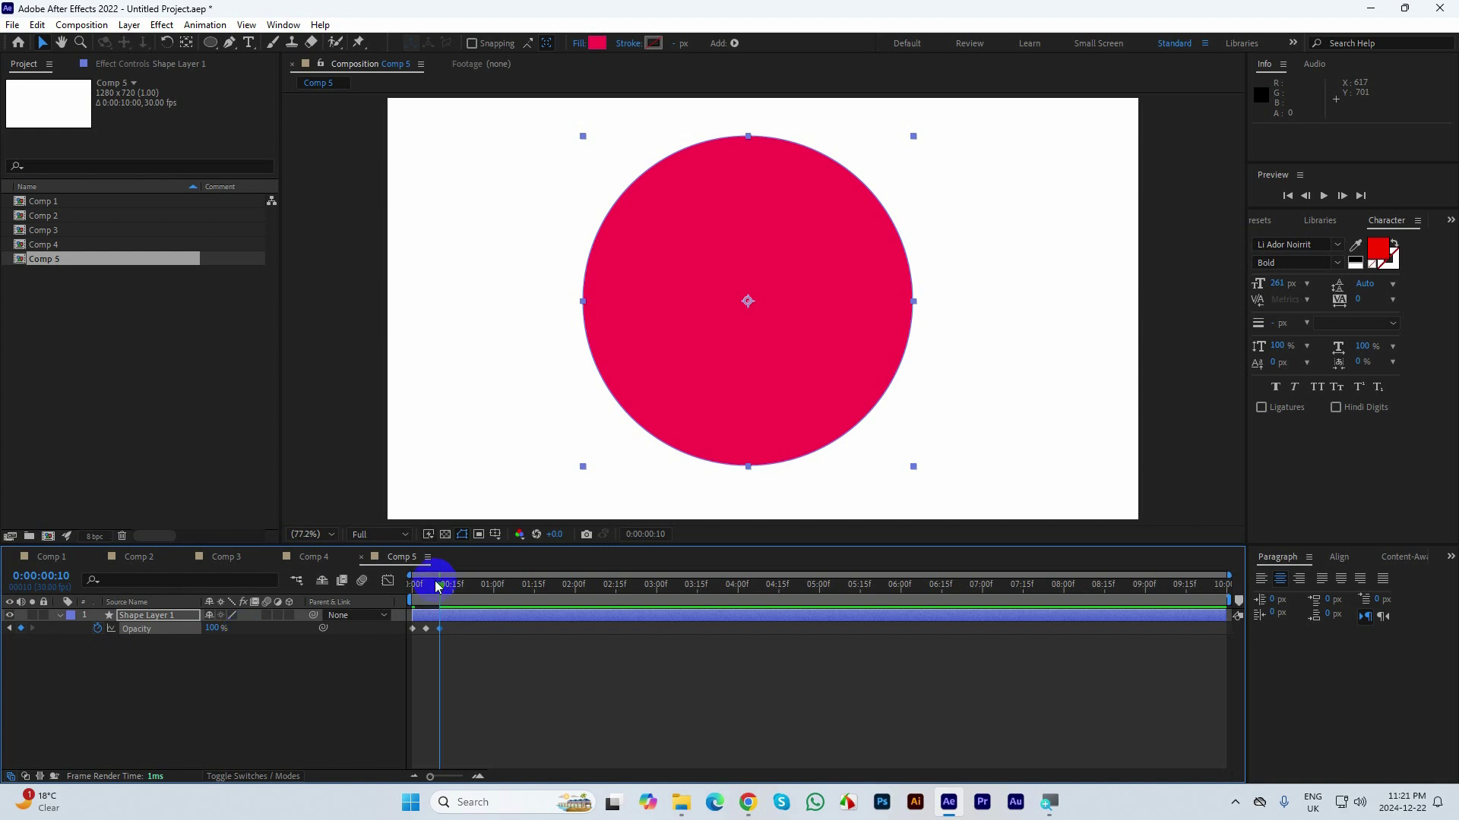
# - Copy the three Opacity keyframes and paste them starting at 0:00:00:15
pyautogui.moveTo(438, 585)
pyautogui.mouseDown()
pyautogui.moveTo(417, 584)
pyautogui.moveTo(439, 585)
pyautogui.mouseUp()
pyautogui.moveTo(489, 665)
pyautogui.mouseDown()
pyautogui.moveTo(382, 628)
pyautogui.moveTo(423, 631)
pyautogui.moveTo(405, 625)
pyautogui.mouseUp()
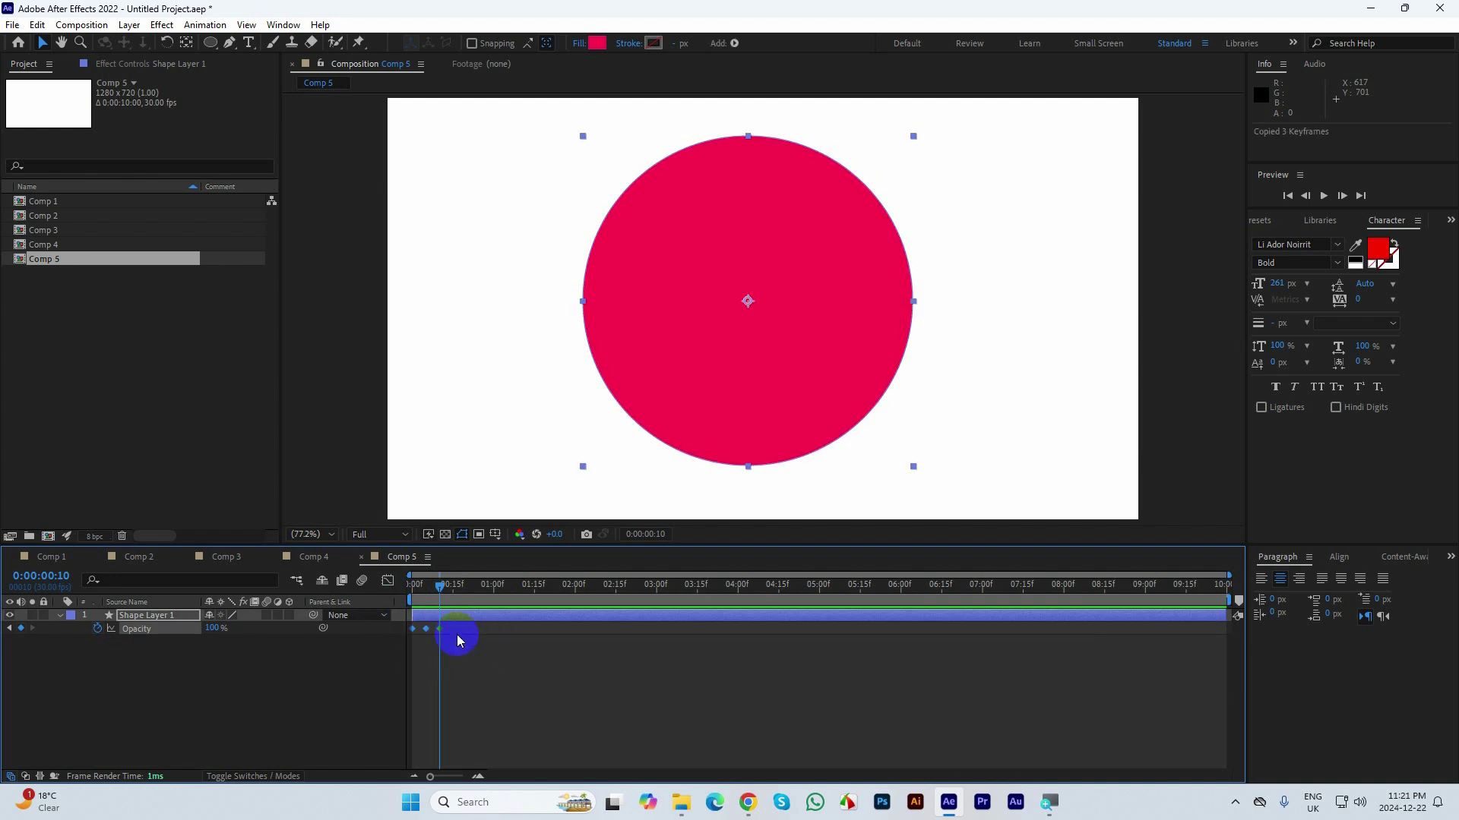
pyautogui.press('pagedown')
pyautogui.press('pagedown')
pyautogui.press('pagedown')
pyautogui.press('pagedown')
pyautogui.press('pagedown')
pyautogui.hotkey('ctrl', 'v')
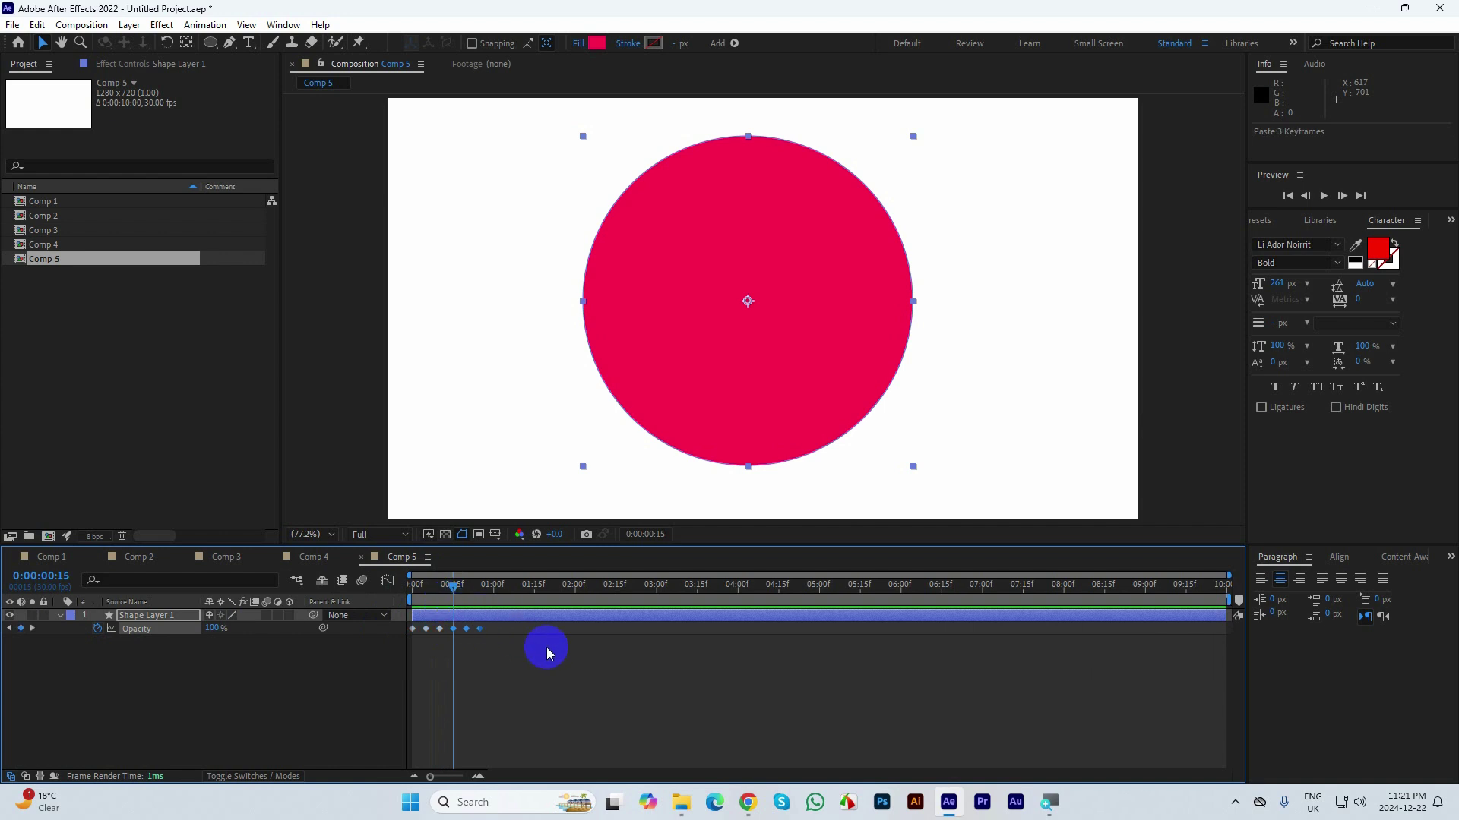
# - Copy all six Opacity keyframes and paste them starting at 0:00:01:00
pyautogui.moveTo(547, 648); pyautogui.dragTo(395, 615)
pyautogui.hotkey('ctrl', 'c')
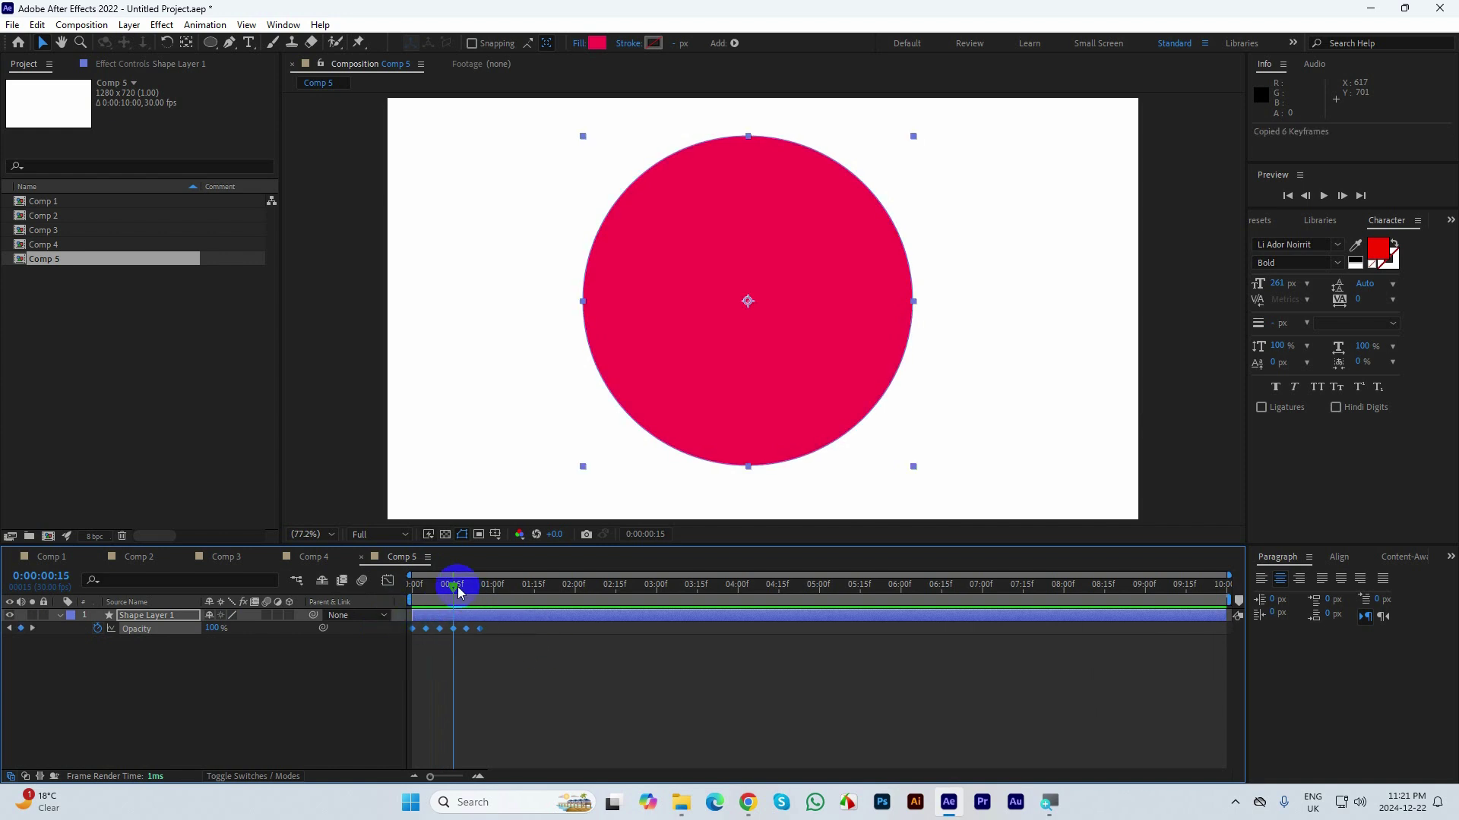
pyautogui.click(477, 586)
pyautogui.moveTo(476, 586); pyautogui.dragTo(479, 586)
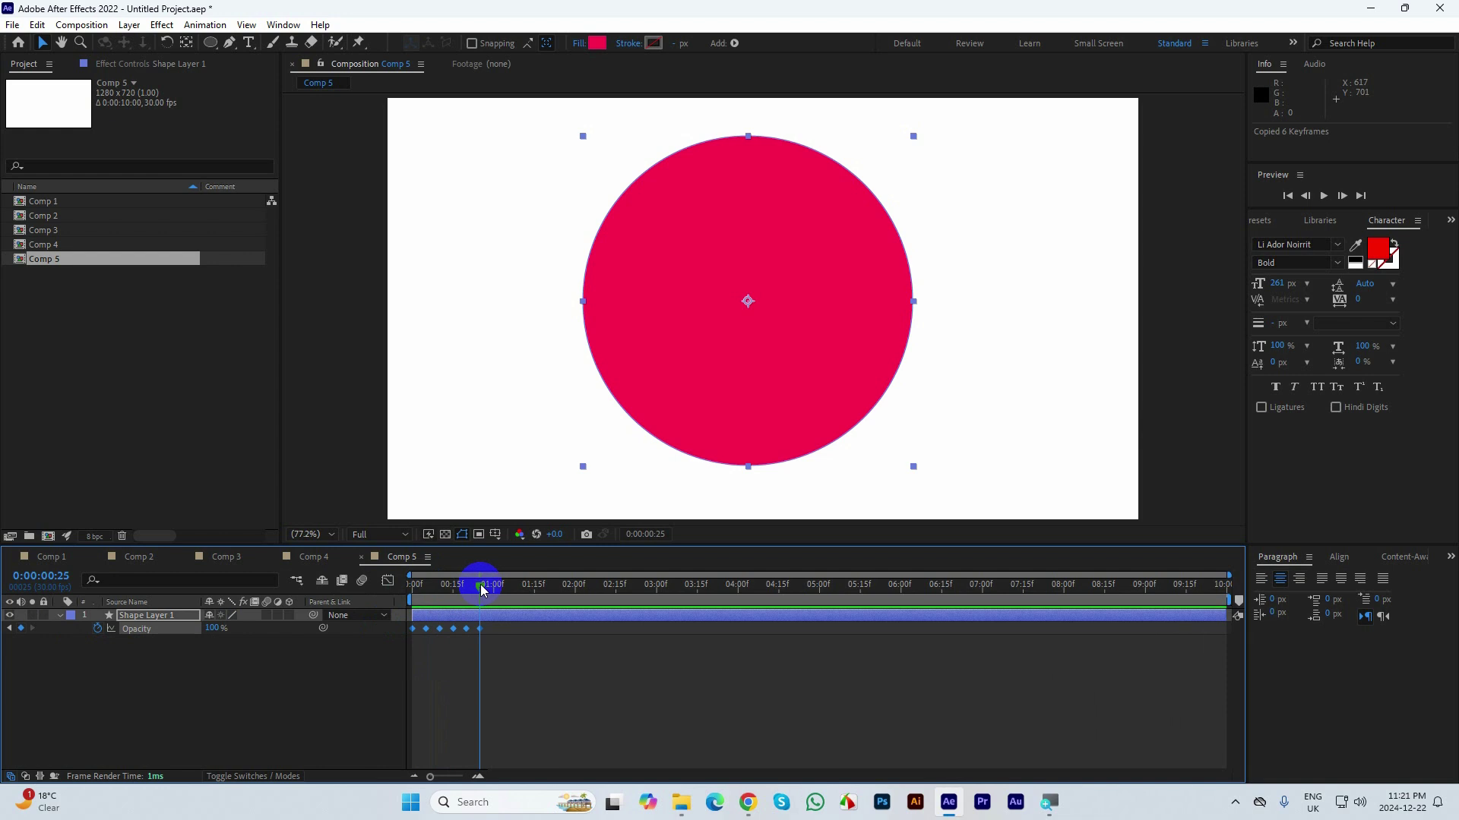
pyautogui.press('pagedown')
pyautogui.press('pagedown')
pyautogui.press('pagedown')
pyautogui.press('pagedown')
pyautogui.press('pagedown')
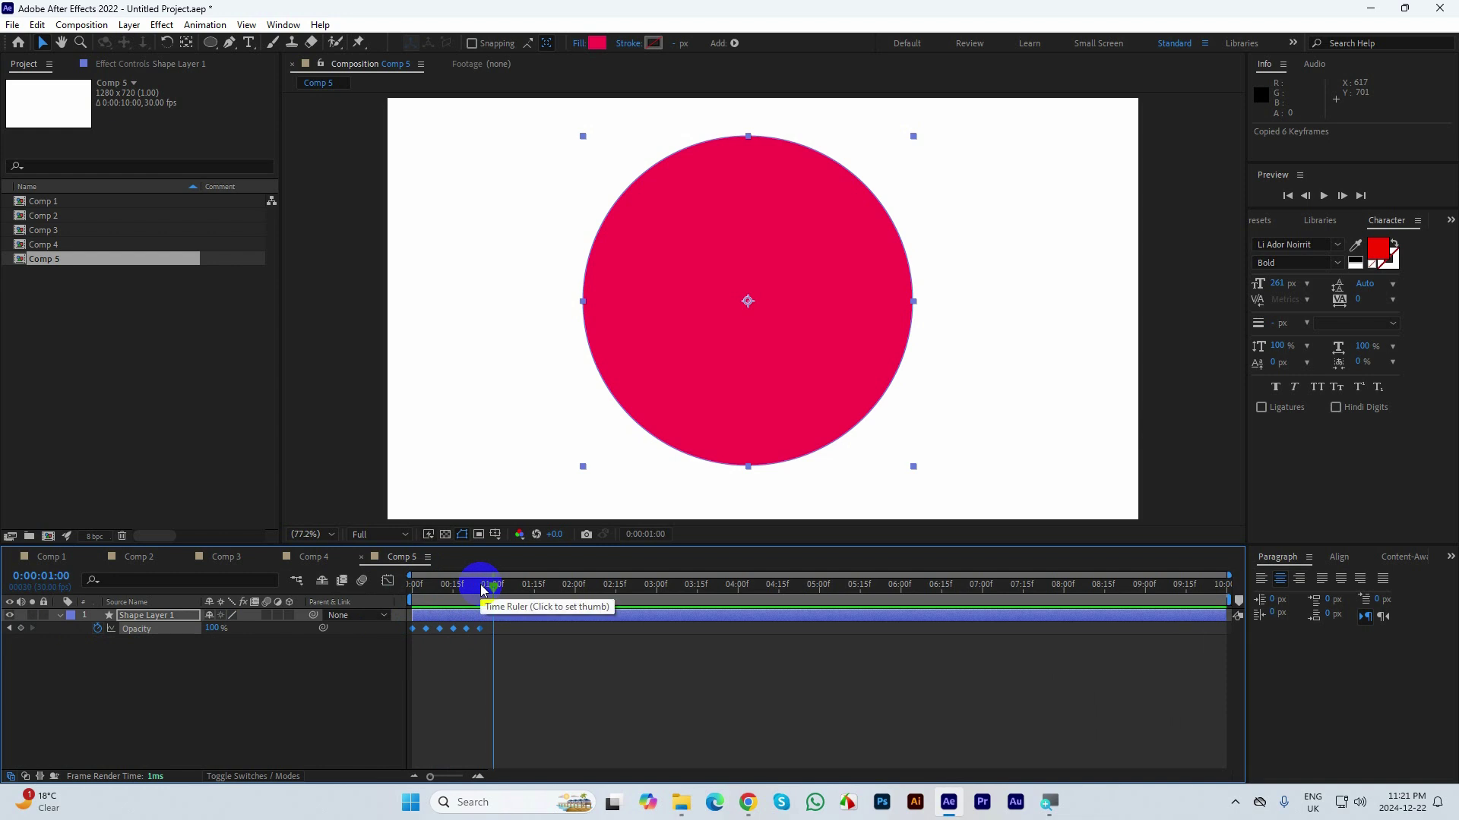
pyautogui.hotkey('ctrl', 'v')
# - Preview the circle's blinking animation from frame 0 several times
pyautogui.click(417, 586)
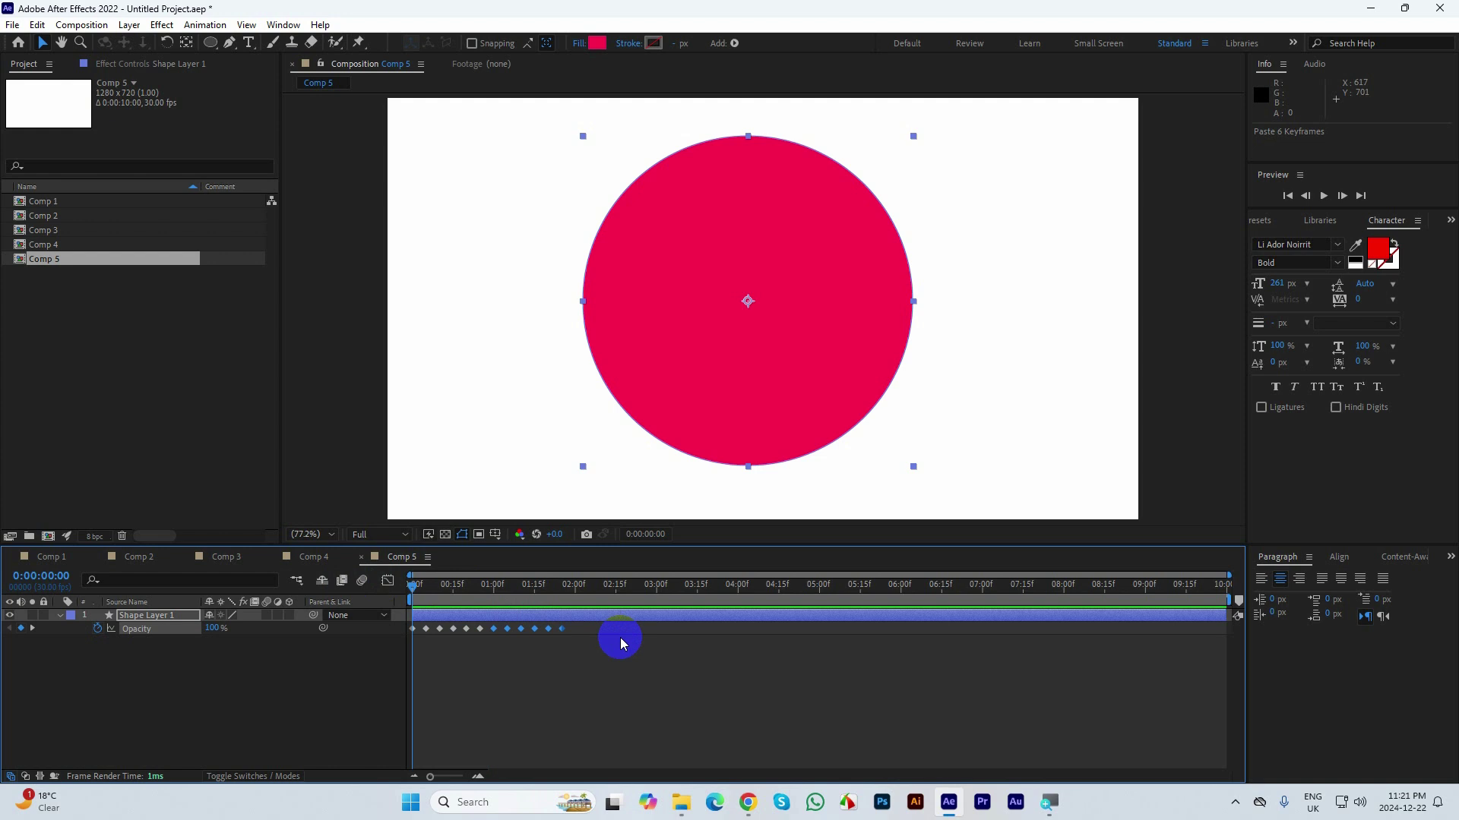
pyautogui.press('space')
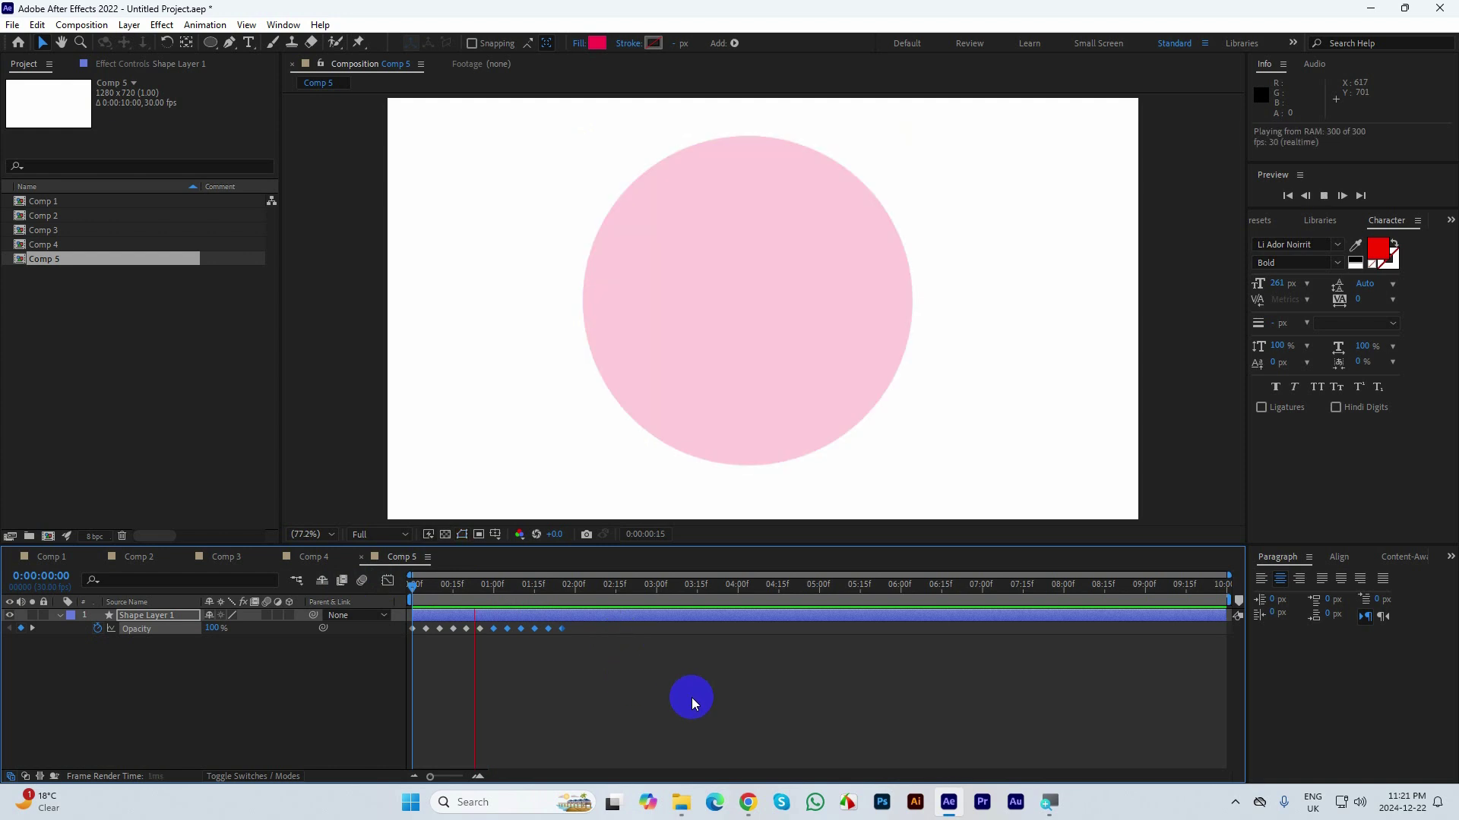
pyautogui.press('space')
pyautogui.moveTo(508, 576); pyautogui.dragTo(332, 577)
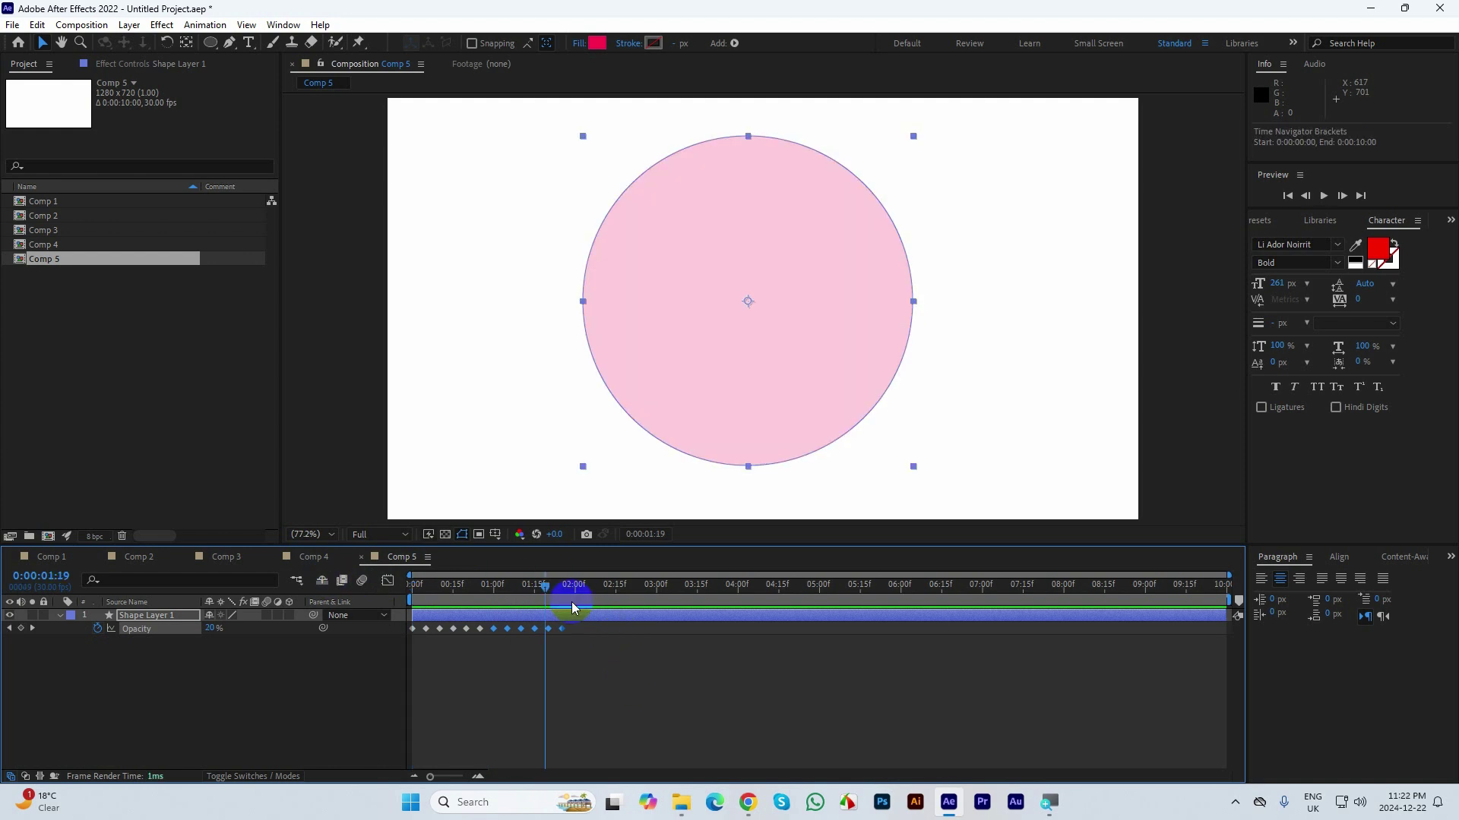
pyautogui.moveTo(529, 588); pyautogui.dragTo(312, 589)
pyautogui.press('space')
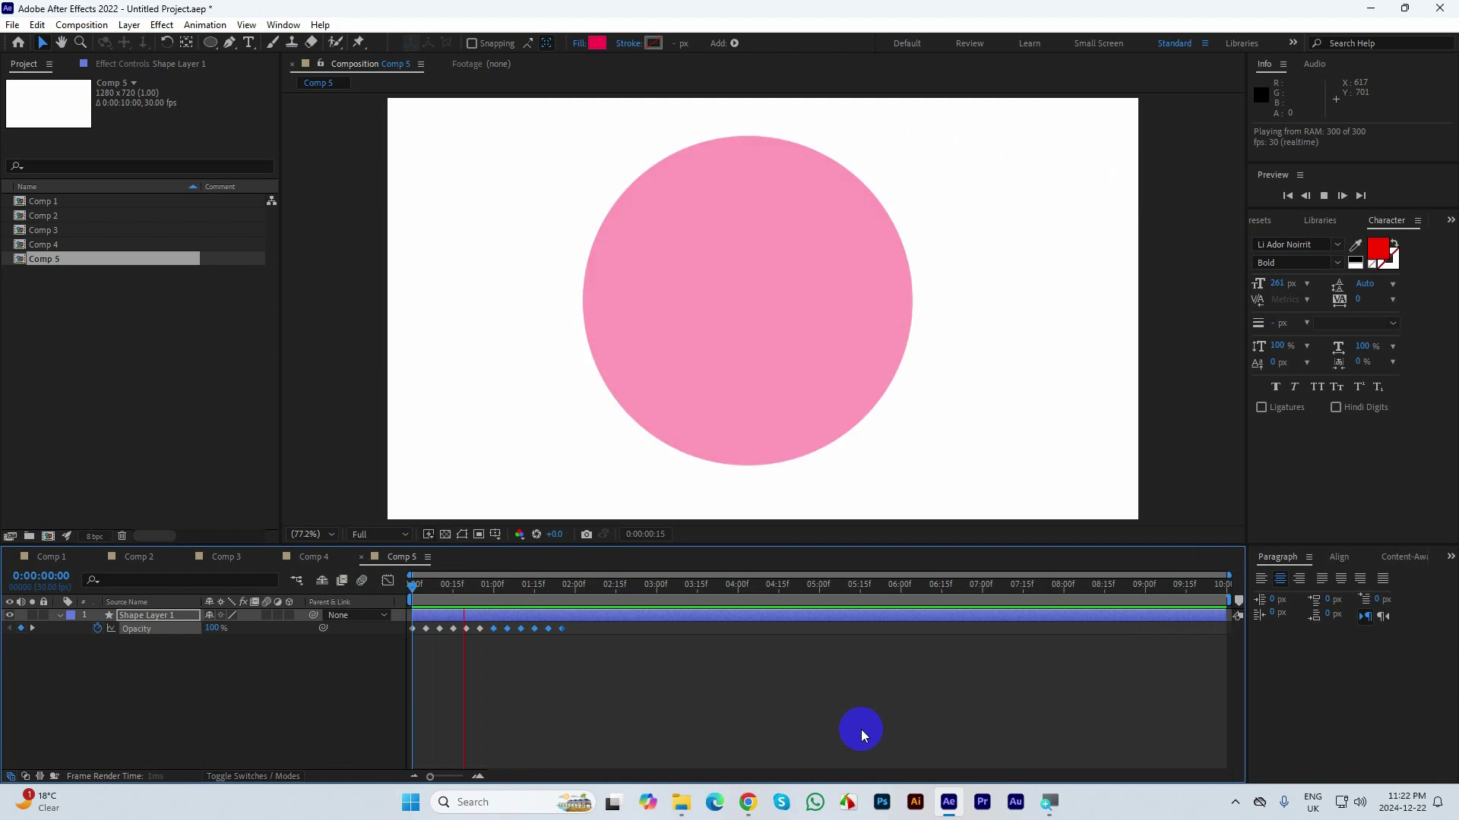
pyautogui.press('space')
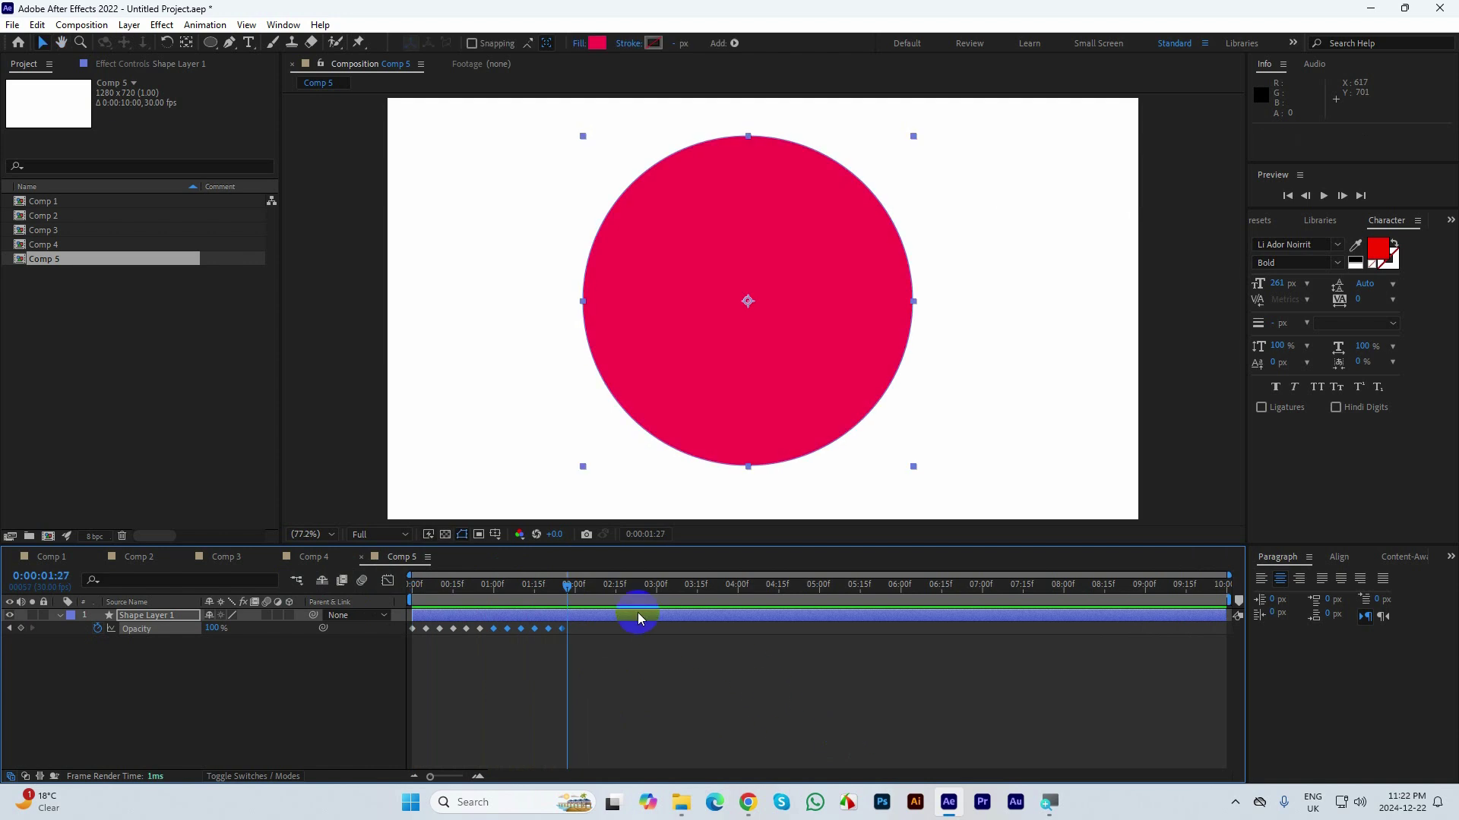
pyautogui.moveTo(469, 583); pyautogui.dragTo(377, 586)
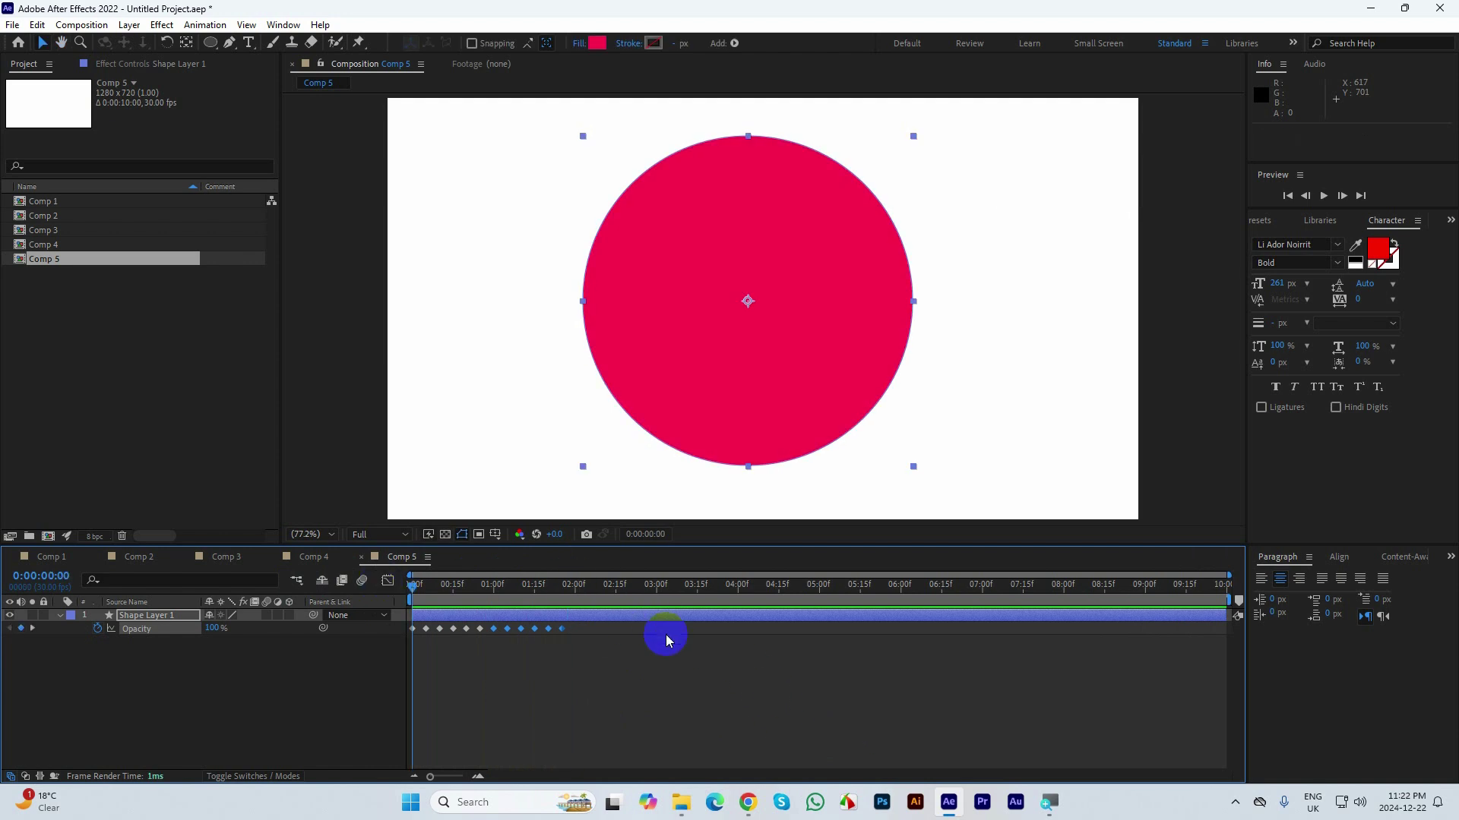
pyautogui.press('space')
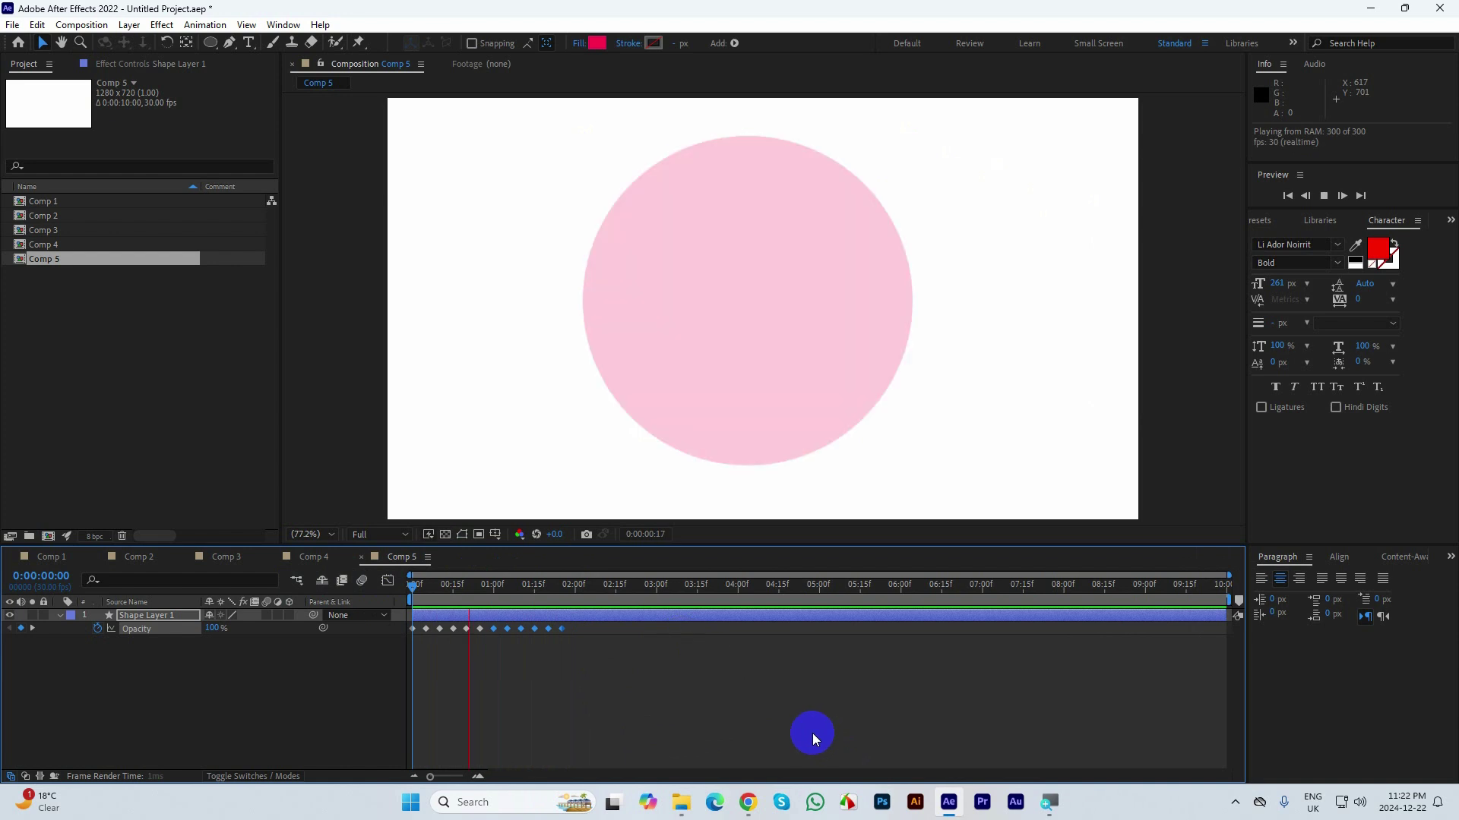
pyautogui.press('space')
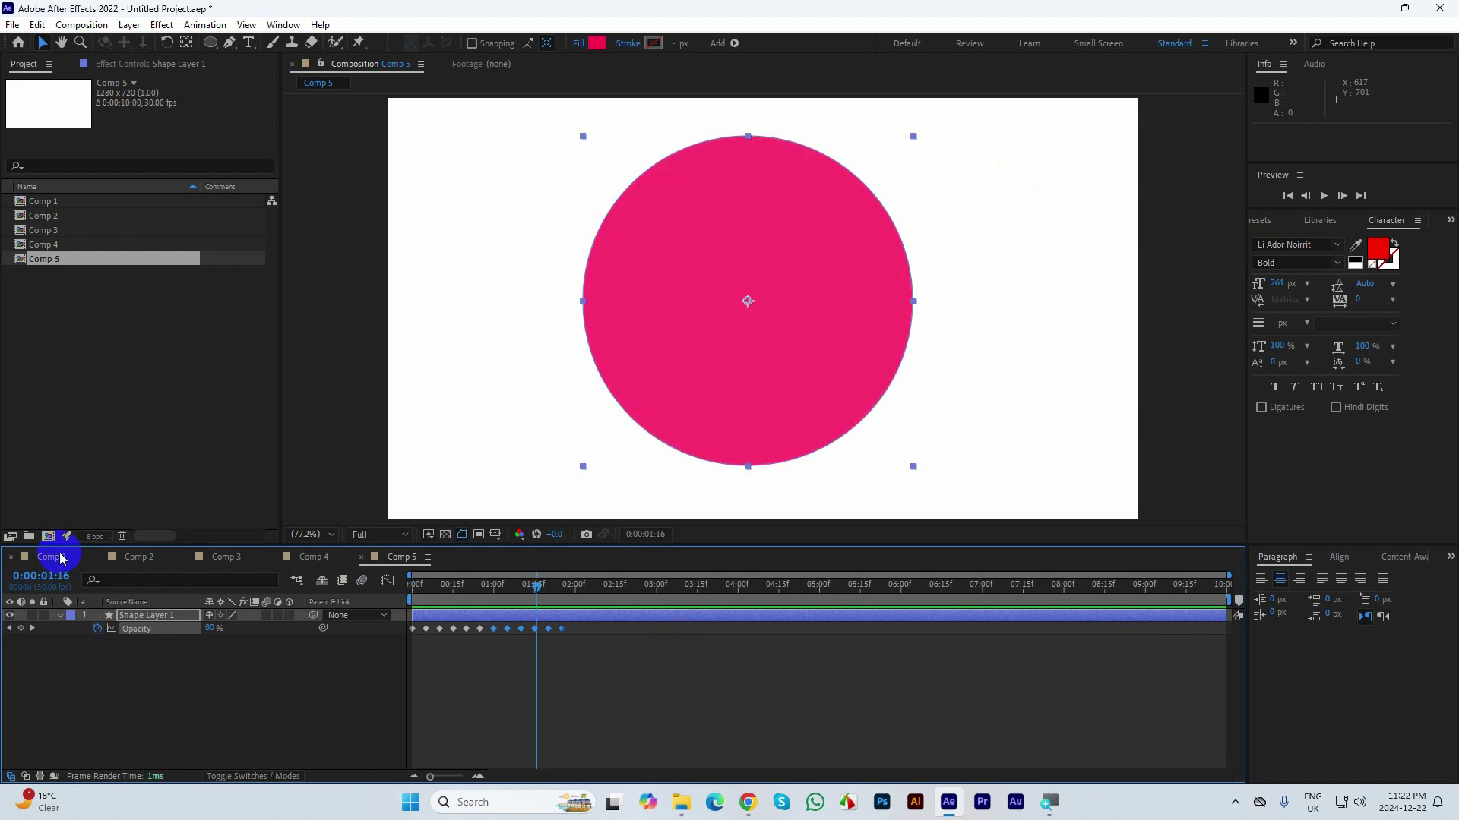
# - Review the earlier transitions in Comp 1 to Comp 4, scrubbing through them, and return to Comp 5
pyautogui.click(57, 559)
pyautogui.moveTo(610, 591); pyautogui.dragTo(490, 596)
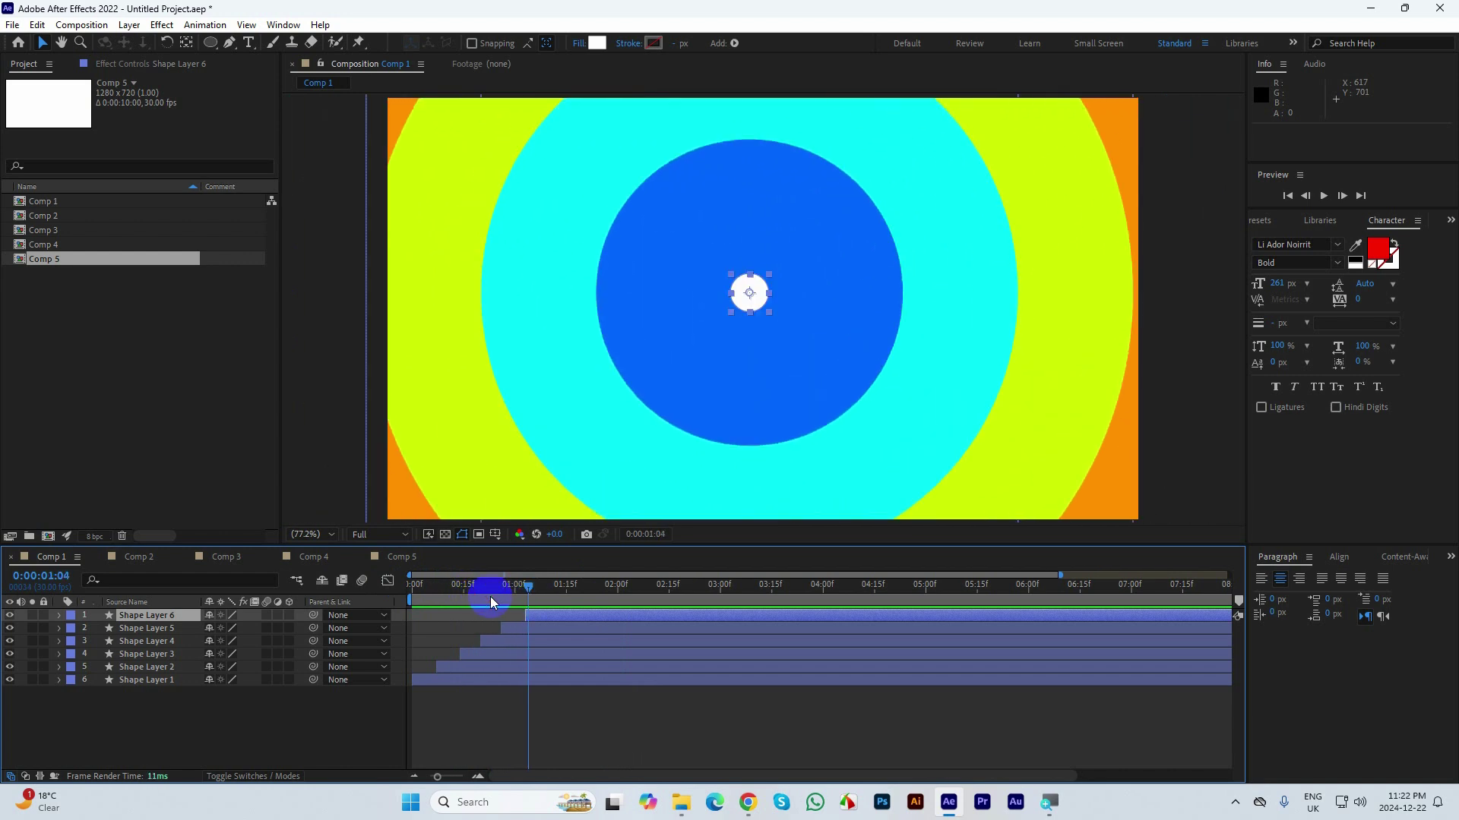
pyautogui.click(139, 557)
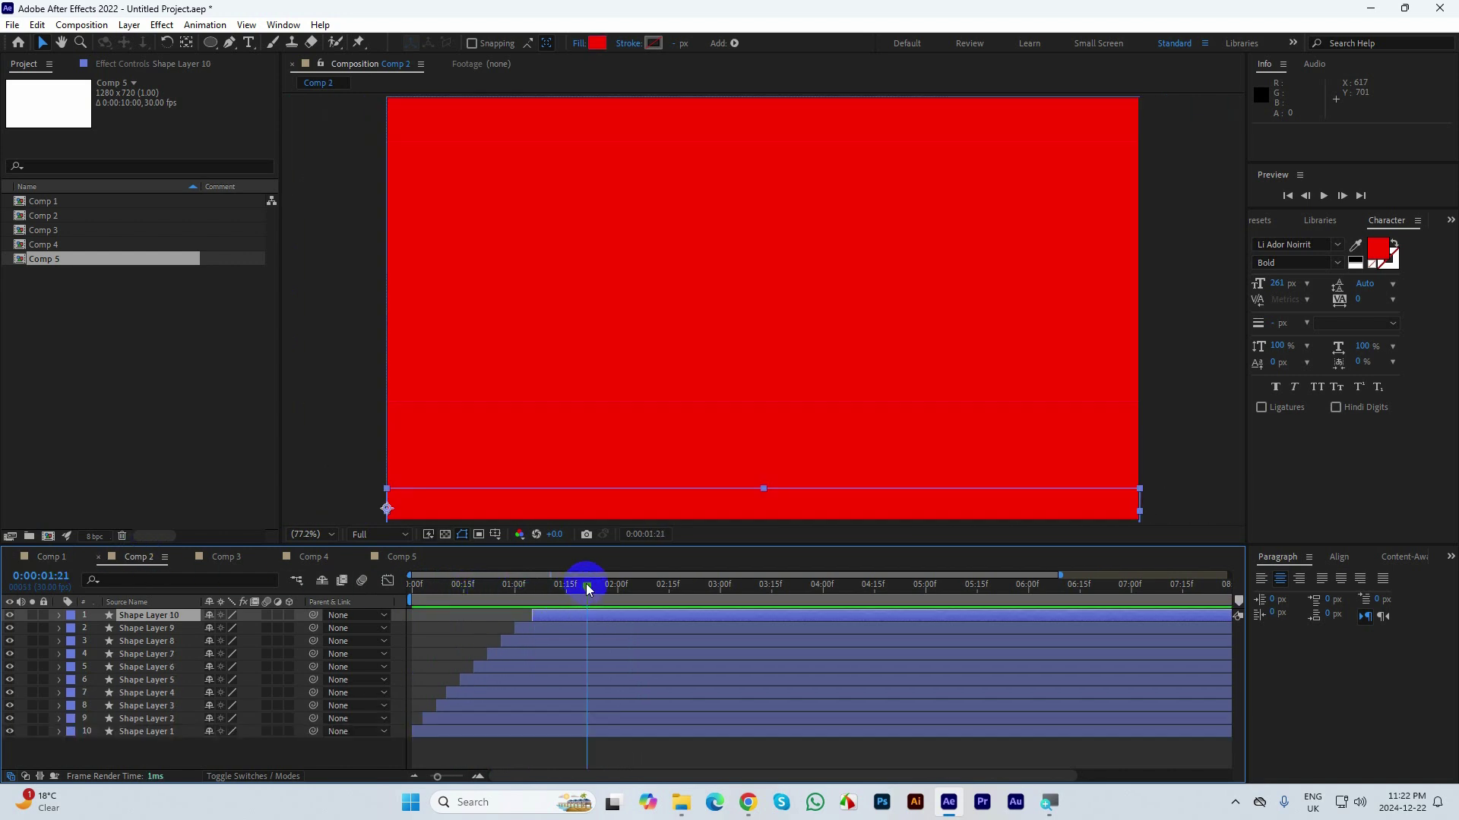
pyautogui.moveTo(587, 586); pyautogui.dragTo(525, 586)
pyautogui.click(232, 562)
pyautogui.moveTo(381, 581); pyautogui.dragTo(516, 602)
pyautogui.click(339, 561)
pyautogui.click(394, 560)
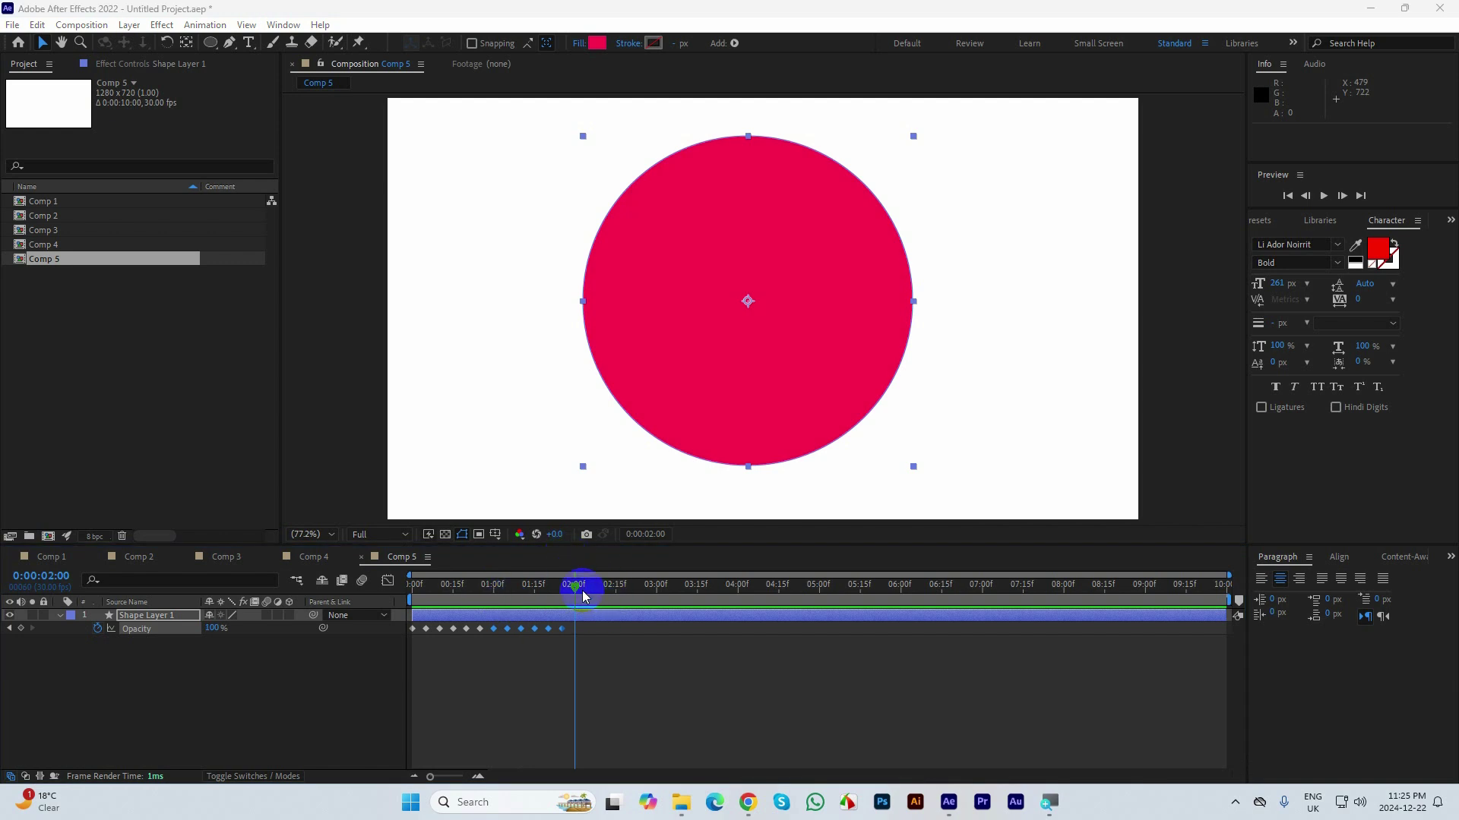
# - Delete all of the circle's Opacity keyframes and add a new 100% Opacity keyframe at frame 0
pyautogui.moveTo(580, 590); pyautogui.dragTo(285, 601)
pyautogui.moveTo(625, 645); pyautogui.dragTo(376, 626)
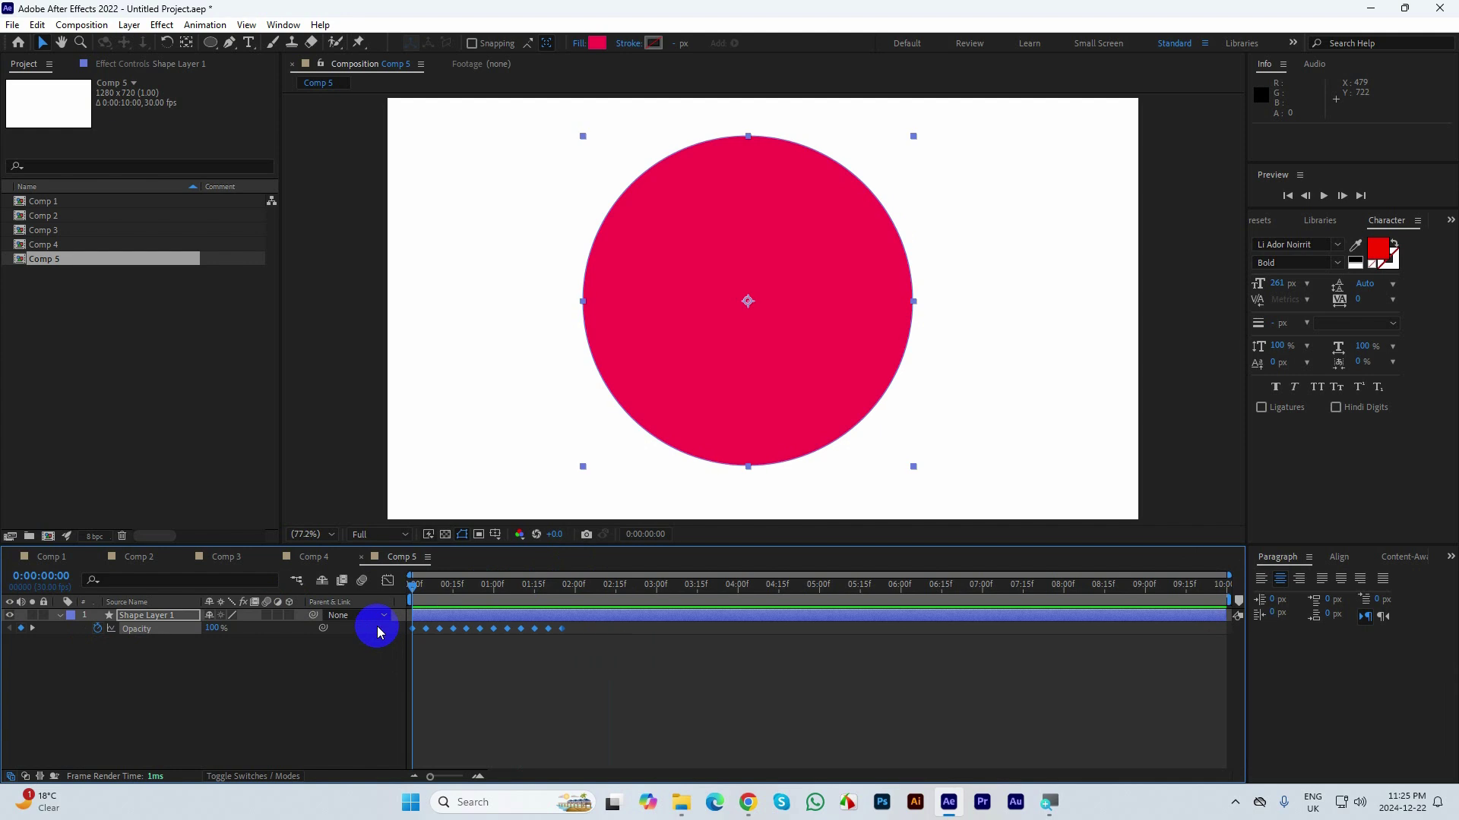
pyautogui.press('Delete')
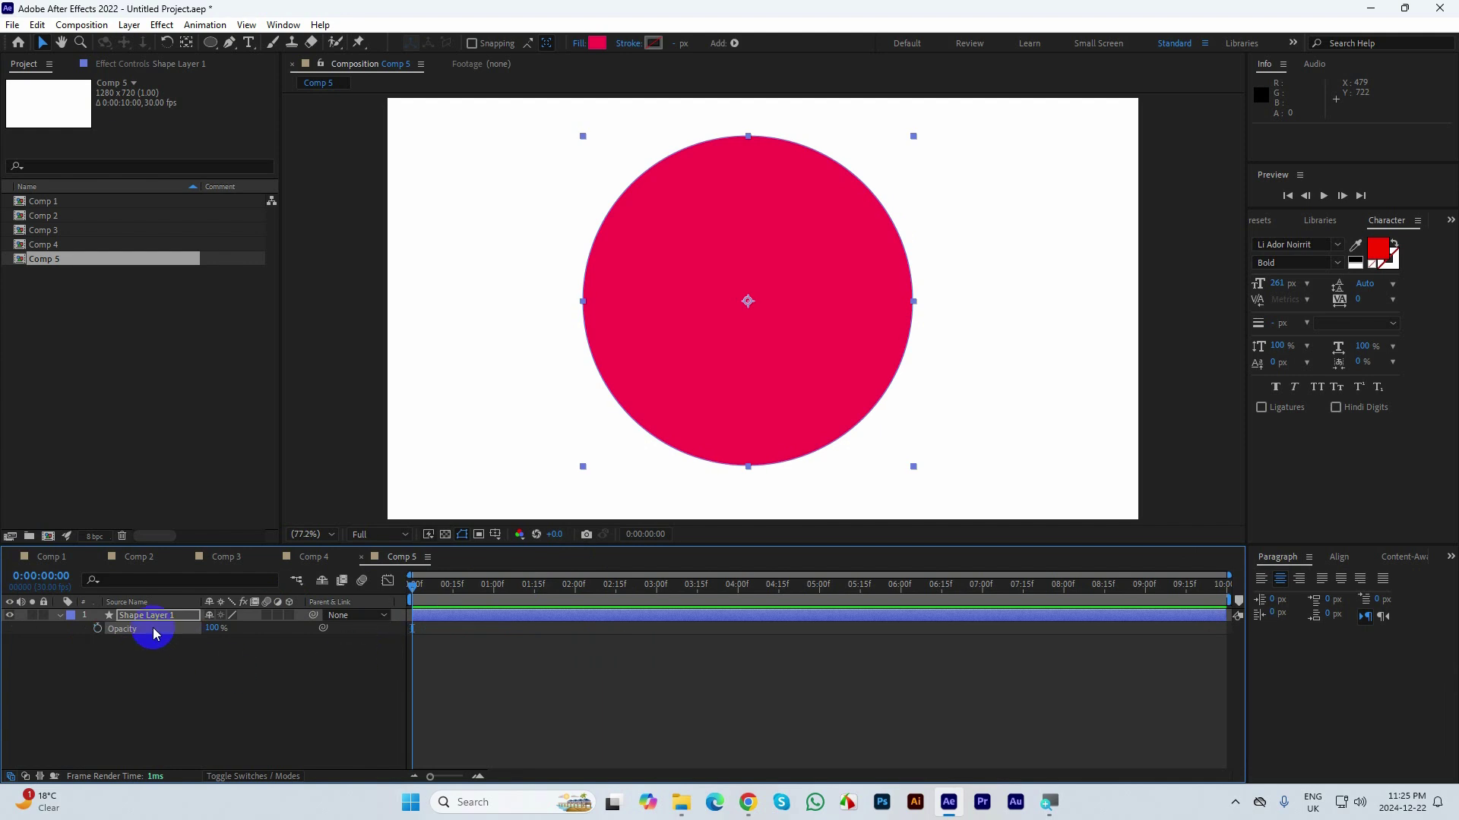
pyautogui.click(98, 629)
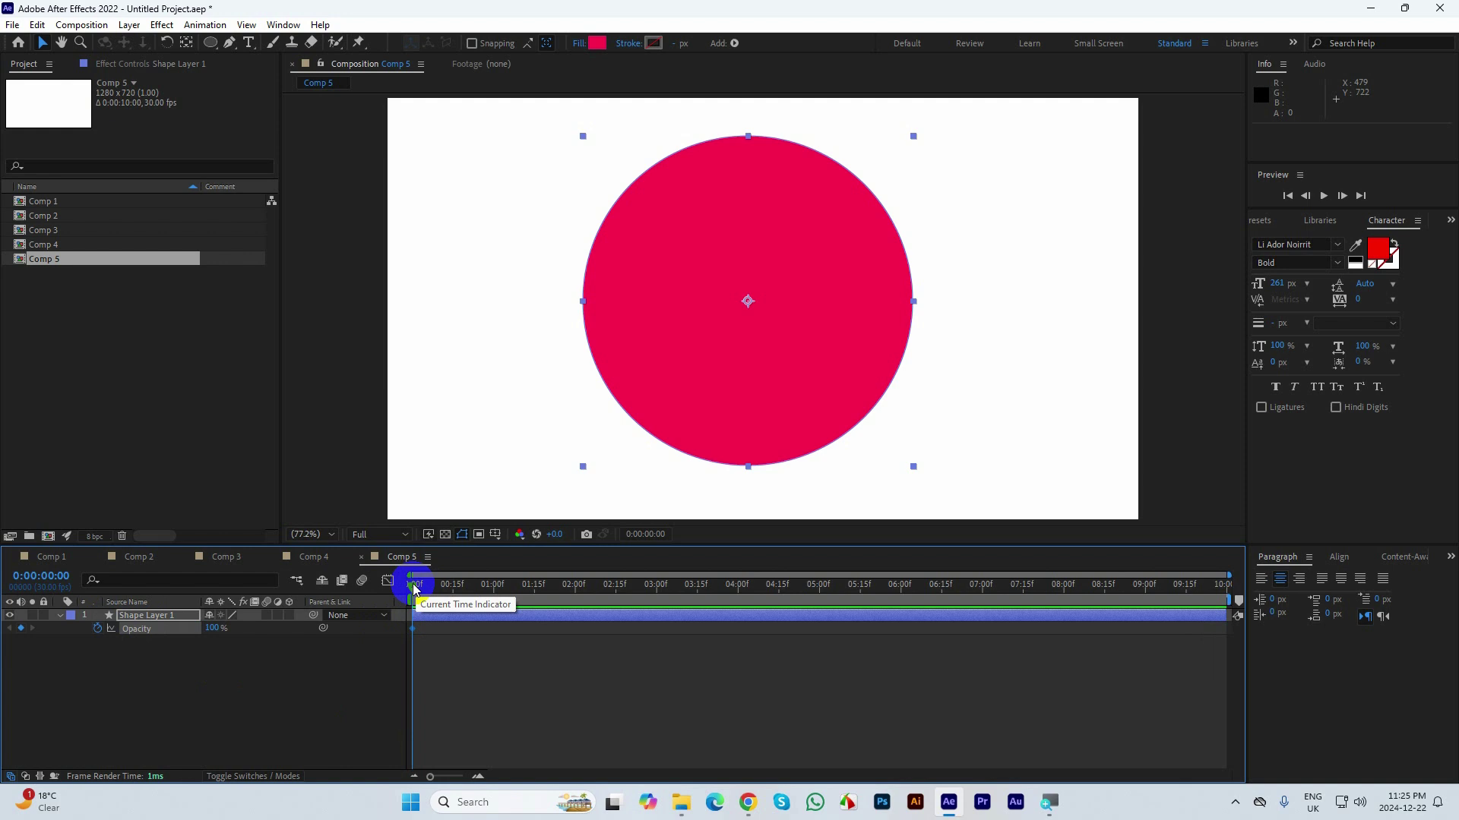
pyautogui.moveTo(415, 589); pyautogui.dragTo(428, 591)
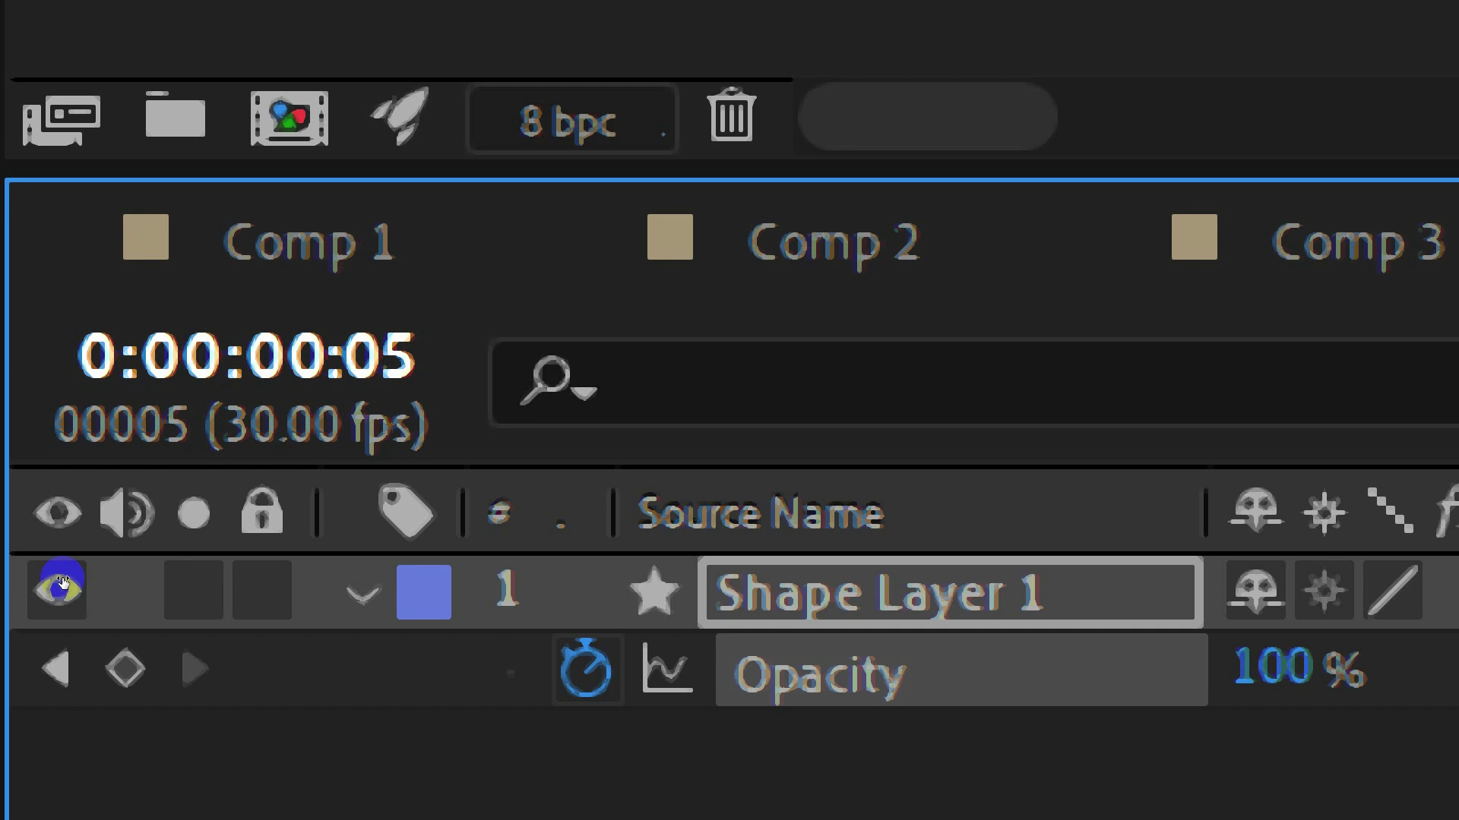
# - Set the current time to 0:00:00:10 by entering the frame number
pyautogui.hotkey('alt', 'shift', 'j')
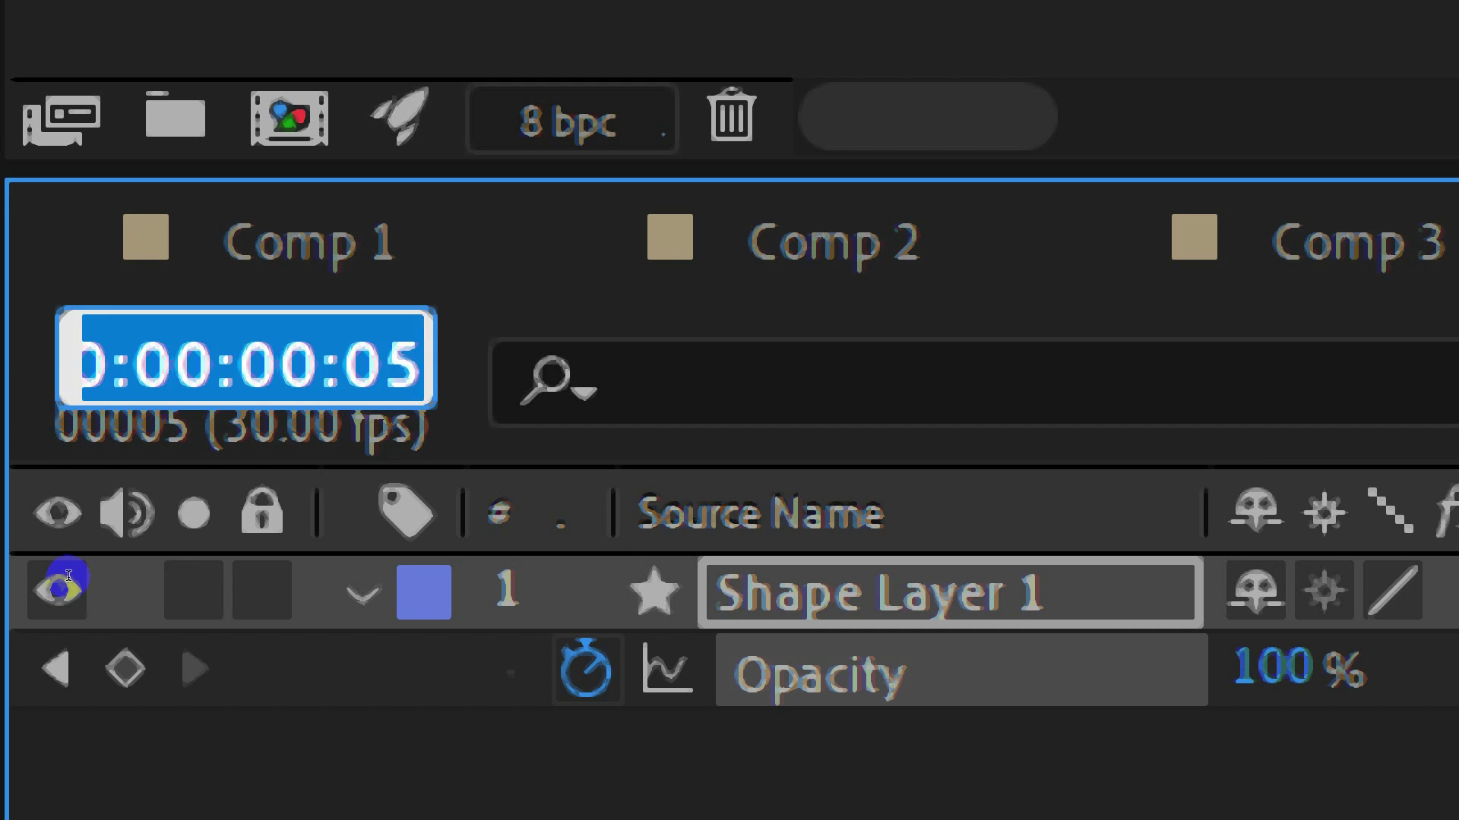
pyautogui.press('Right')
pyautogui.hotkey('shift', 'Left')
pyautogui.hotkey('shift', 'Left')
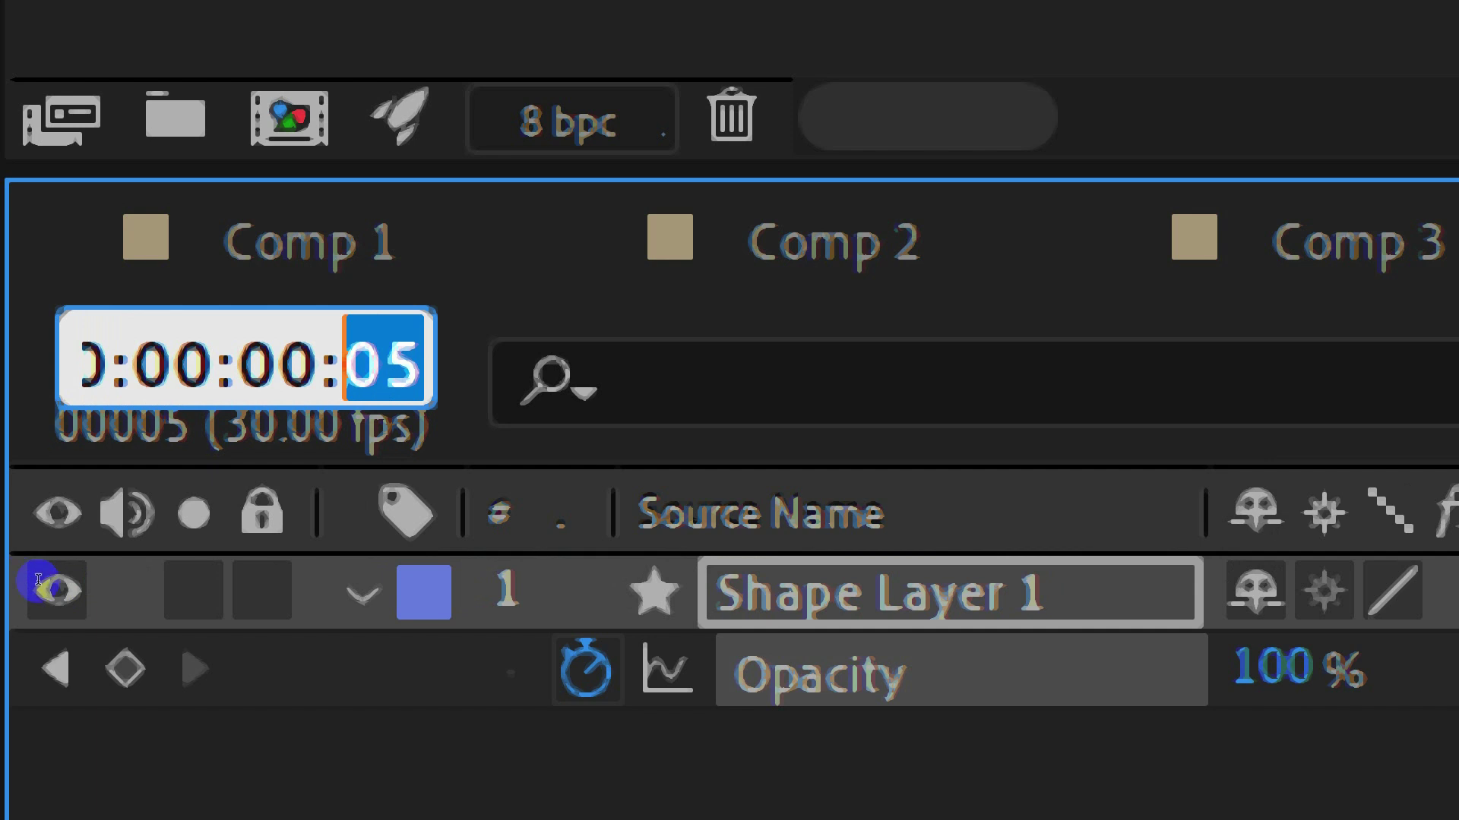
pyautogui.write('10')
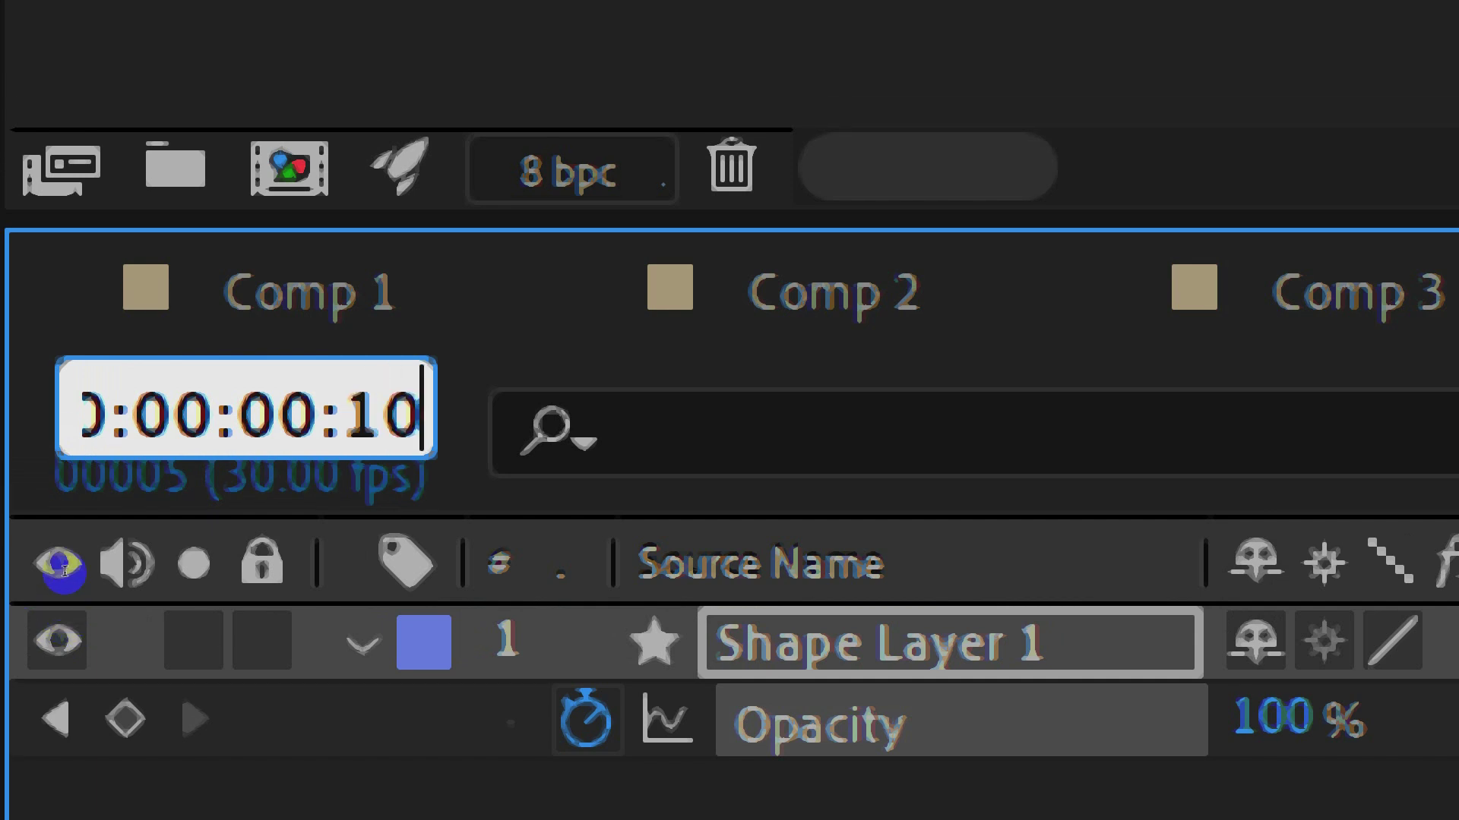
pyautogui.press('Return')
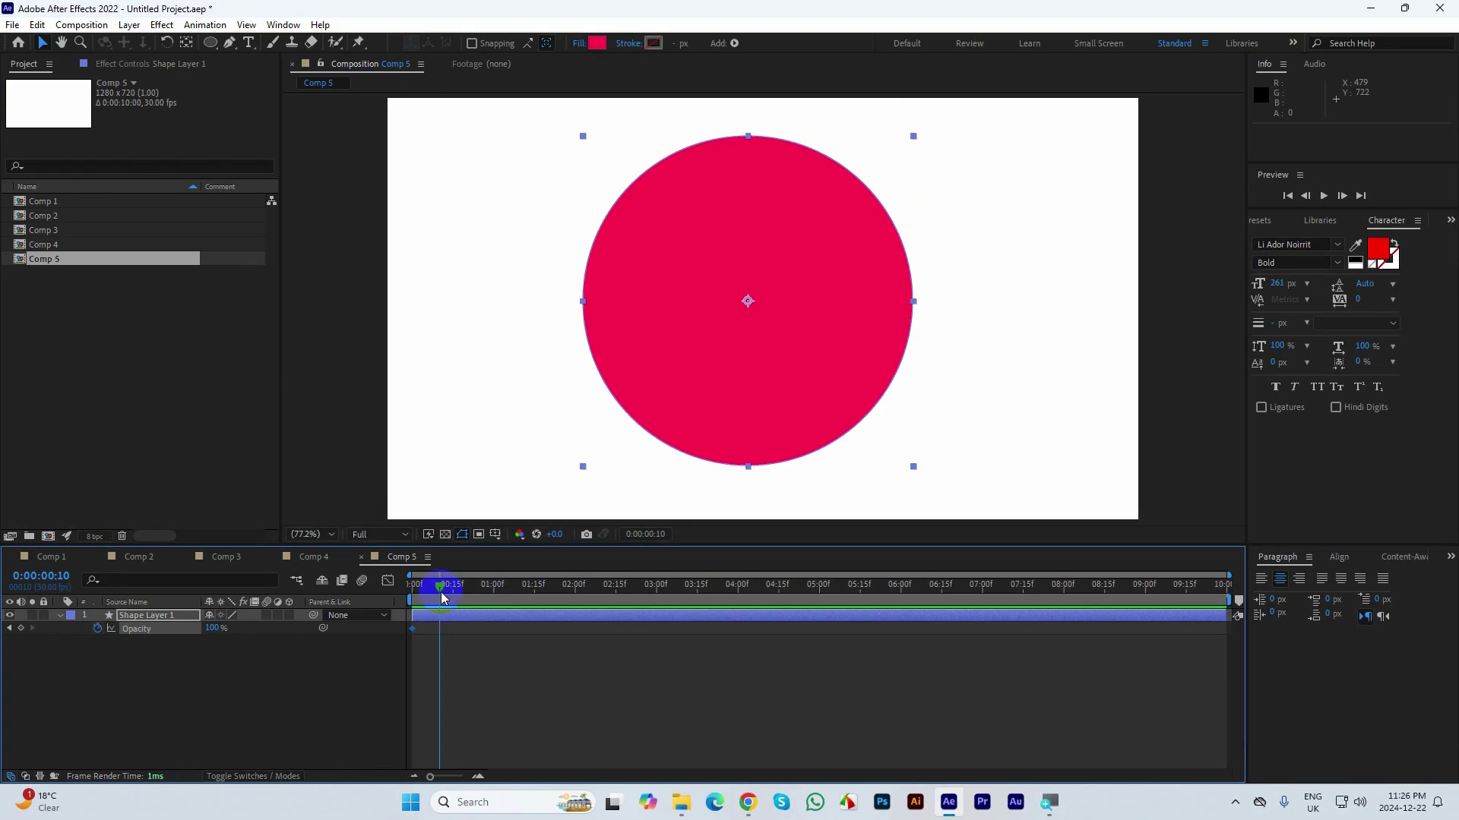
# - Return to 0:00:00:05 and set the circle's Opacity to 0% there
pyautogui.moveTo(441, 592); pyautogui.dragTo(406, 595)
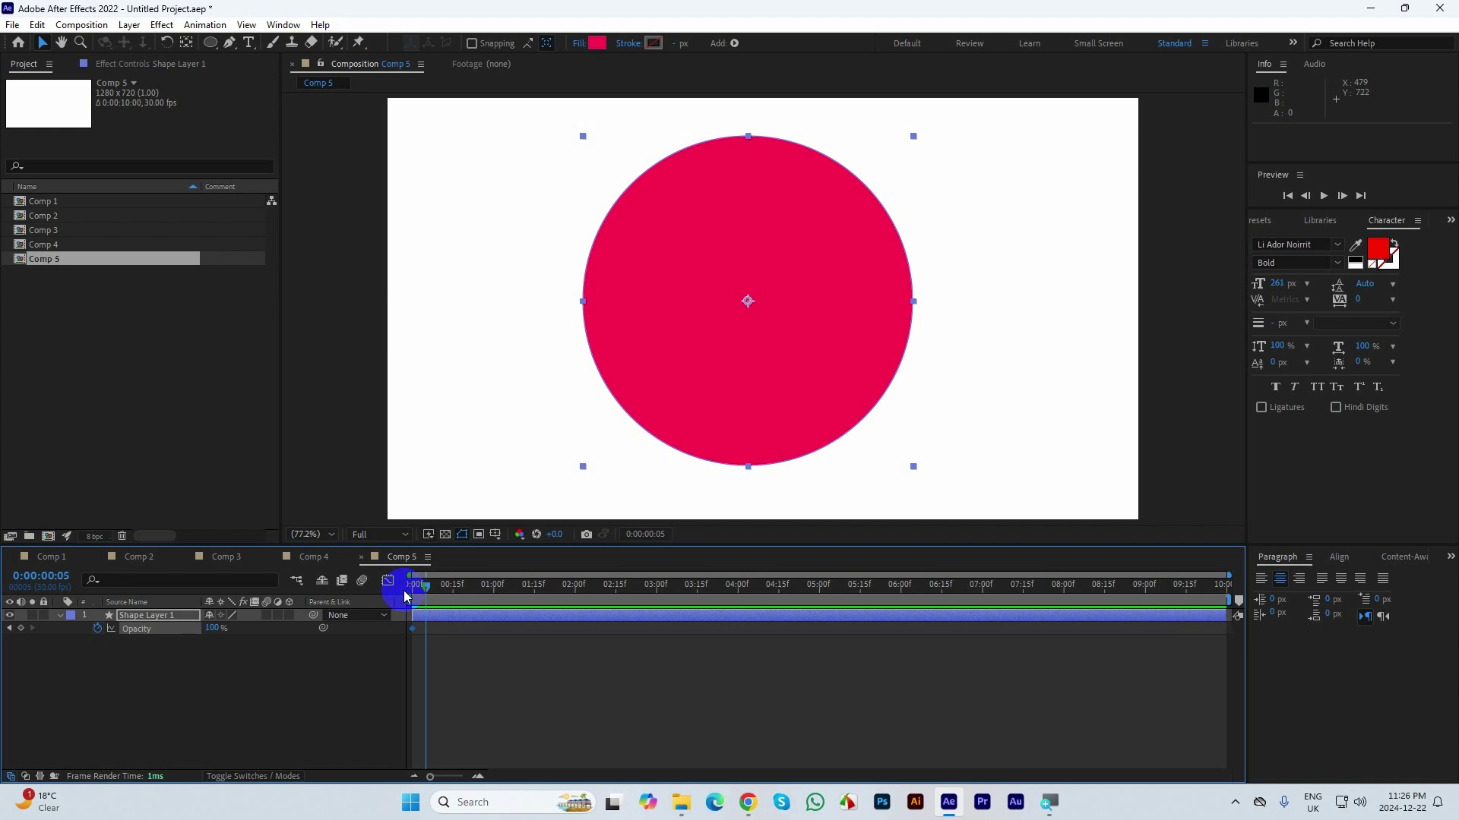
pyautogui.click(212, 629)
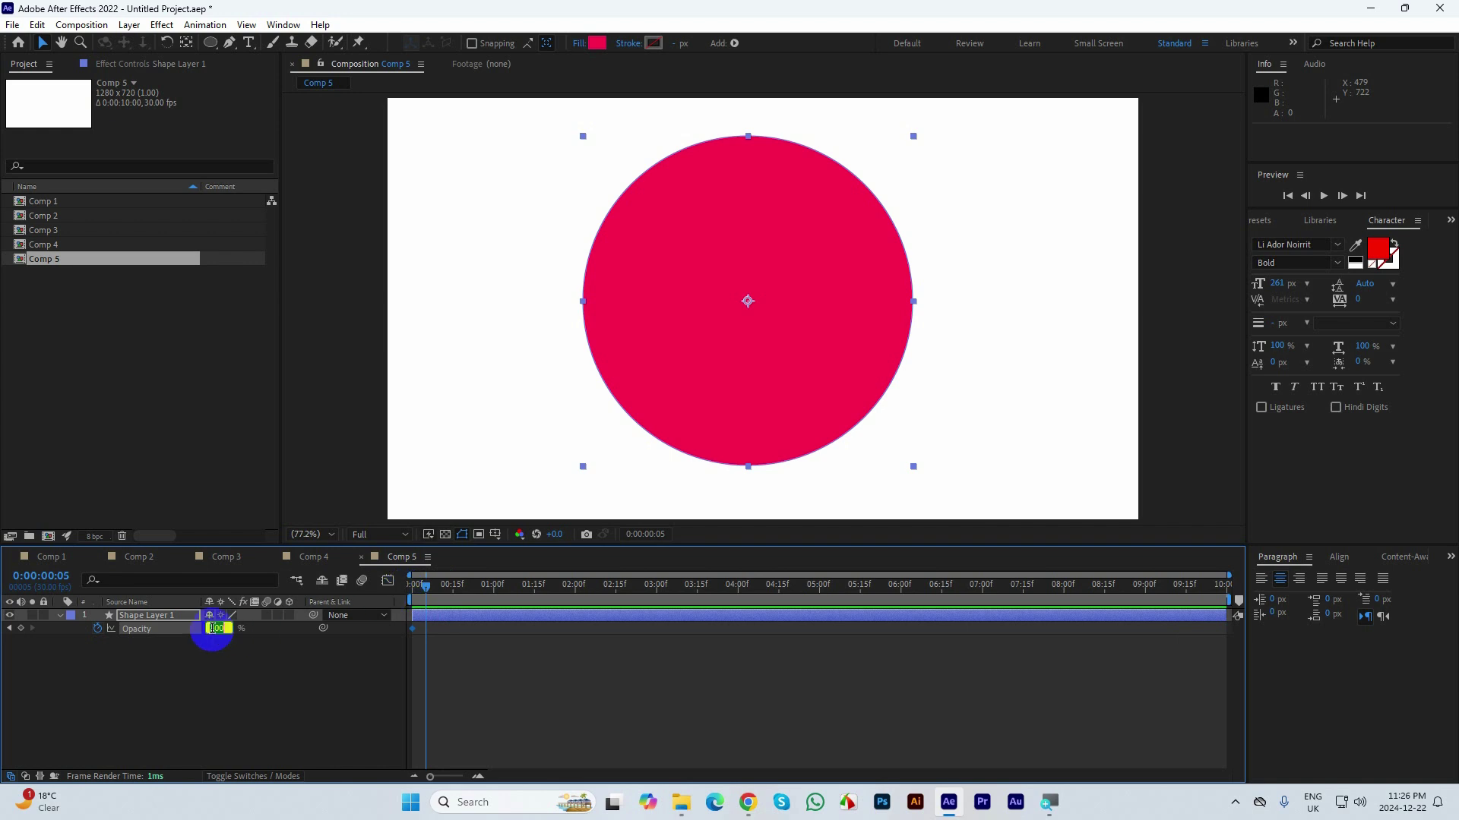
pyautogui.write('0')
pyautogui.press('Return')
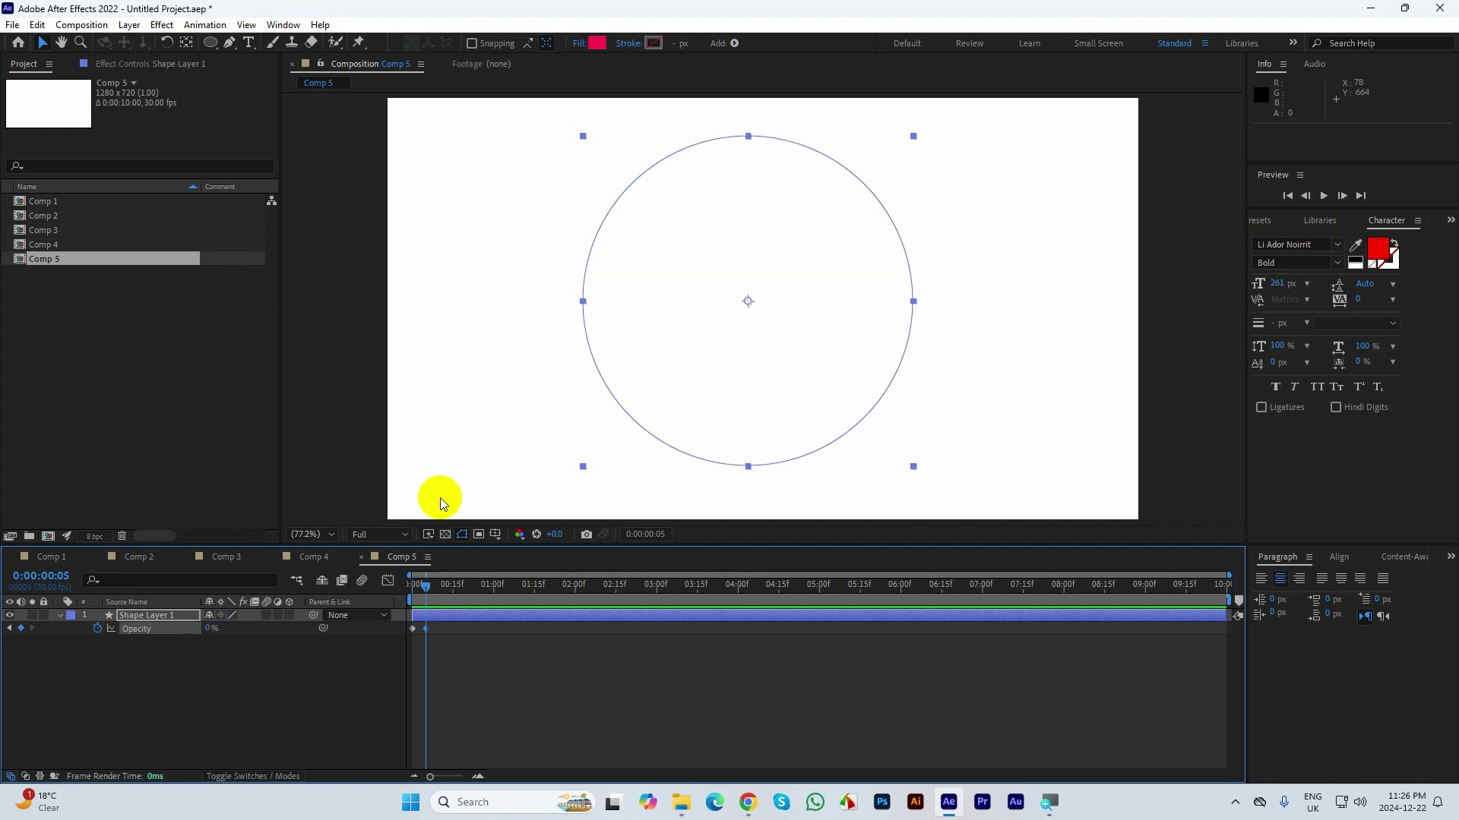
# - Set the circle's Opacity to 100% at 0:00:00:10, return to frame 0 and collapse the Opacity property
pyautogui.moveTo(427, 585); pyautogui.dragTo(404, 589)
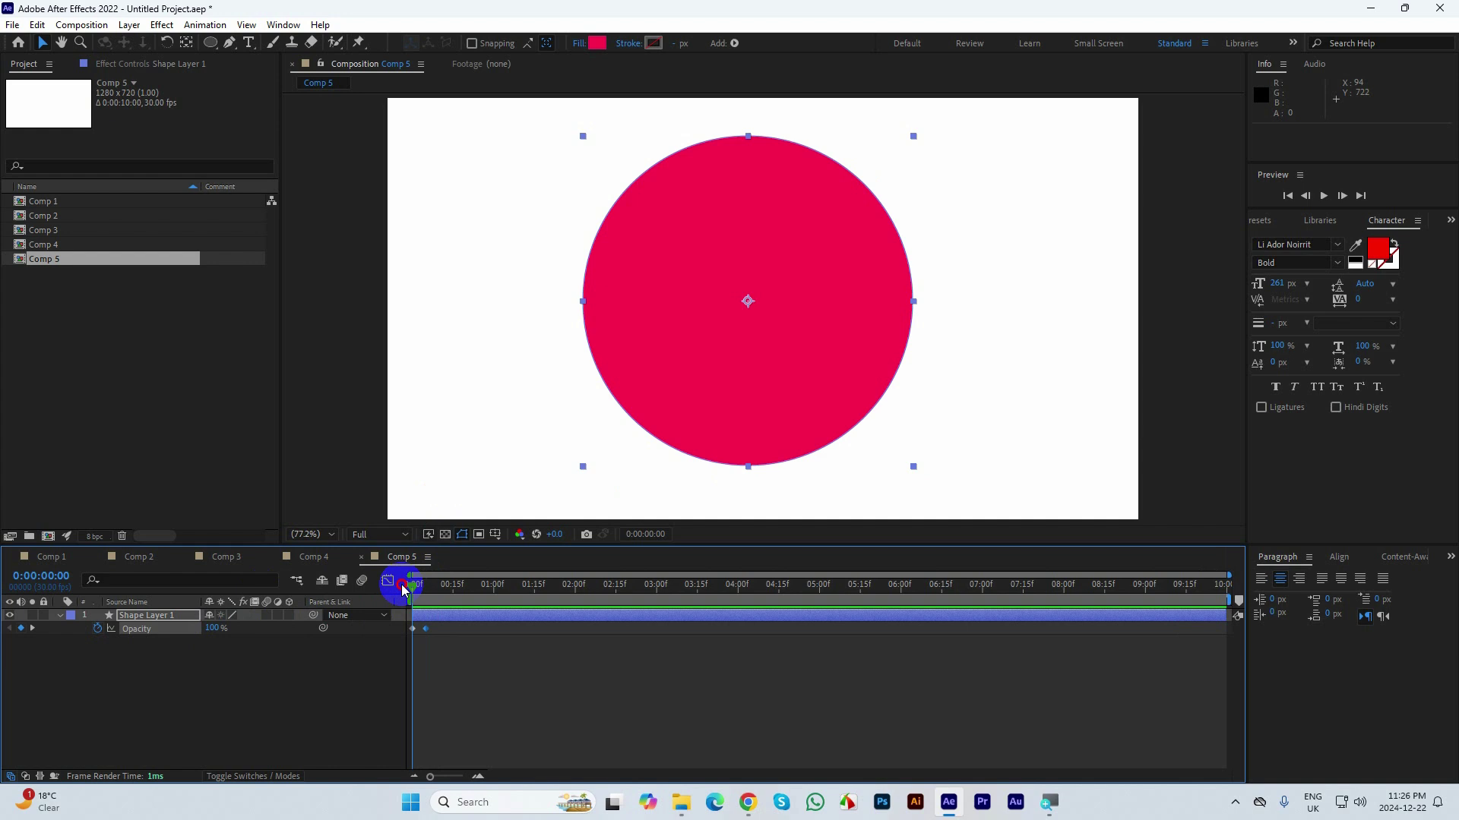
pyautogui.moveTo(403, 590); pyautogui.dragTo(428, 592)
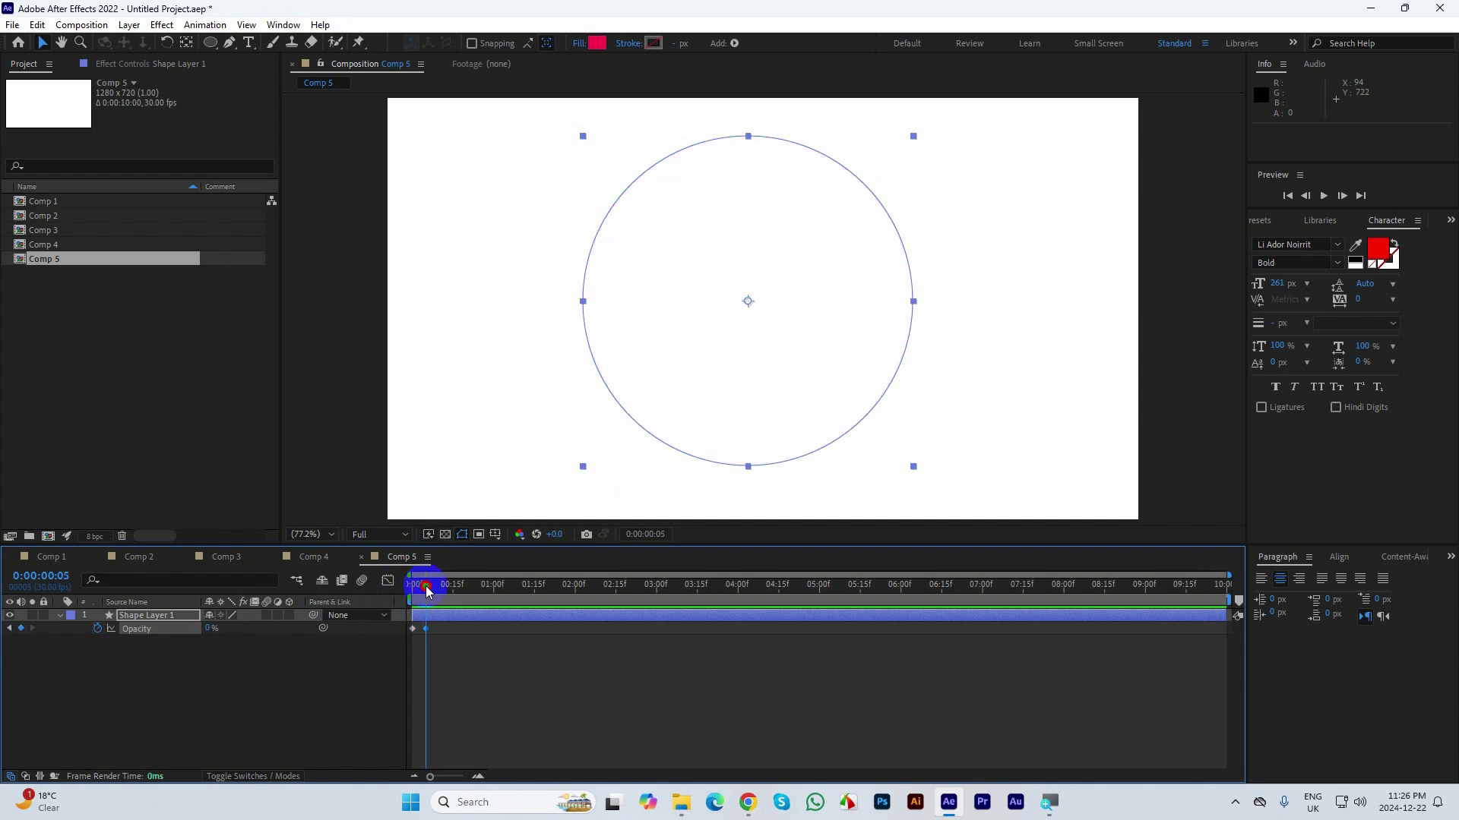
pyautogui.moveTo(427, 586); pyautogui.dragTo(430, 586)
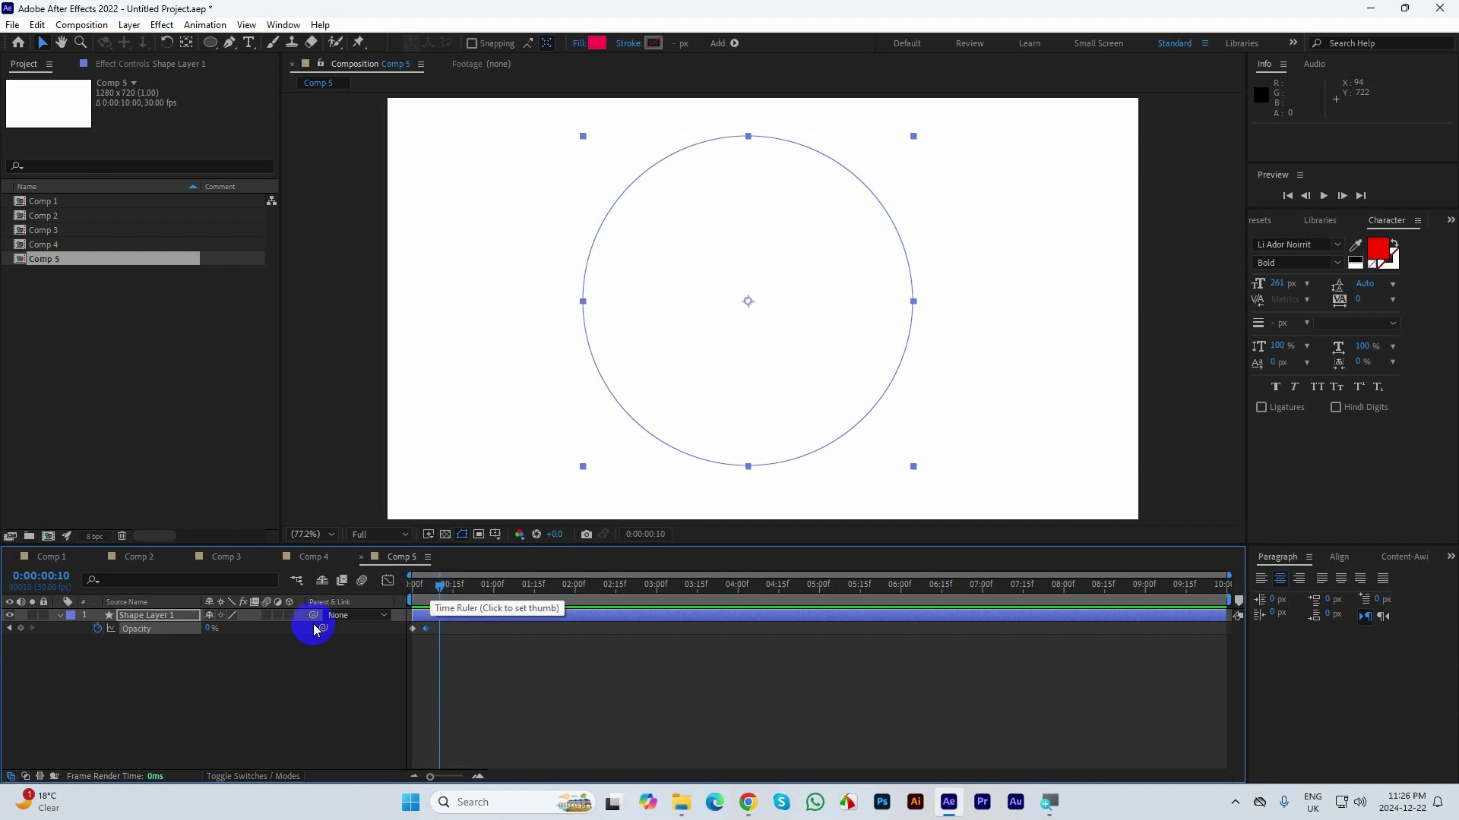
pyautogui.click(210, 627)
pyautogui.write('100')
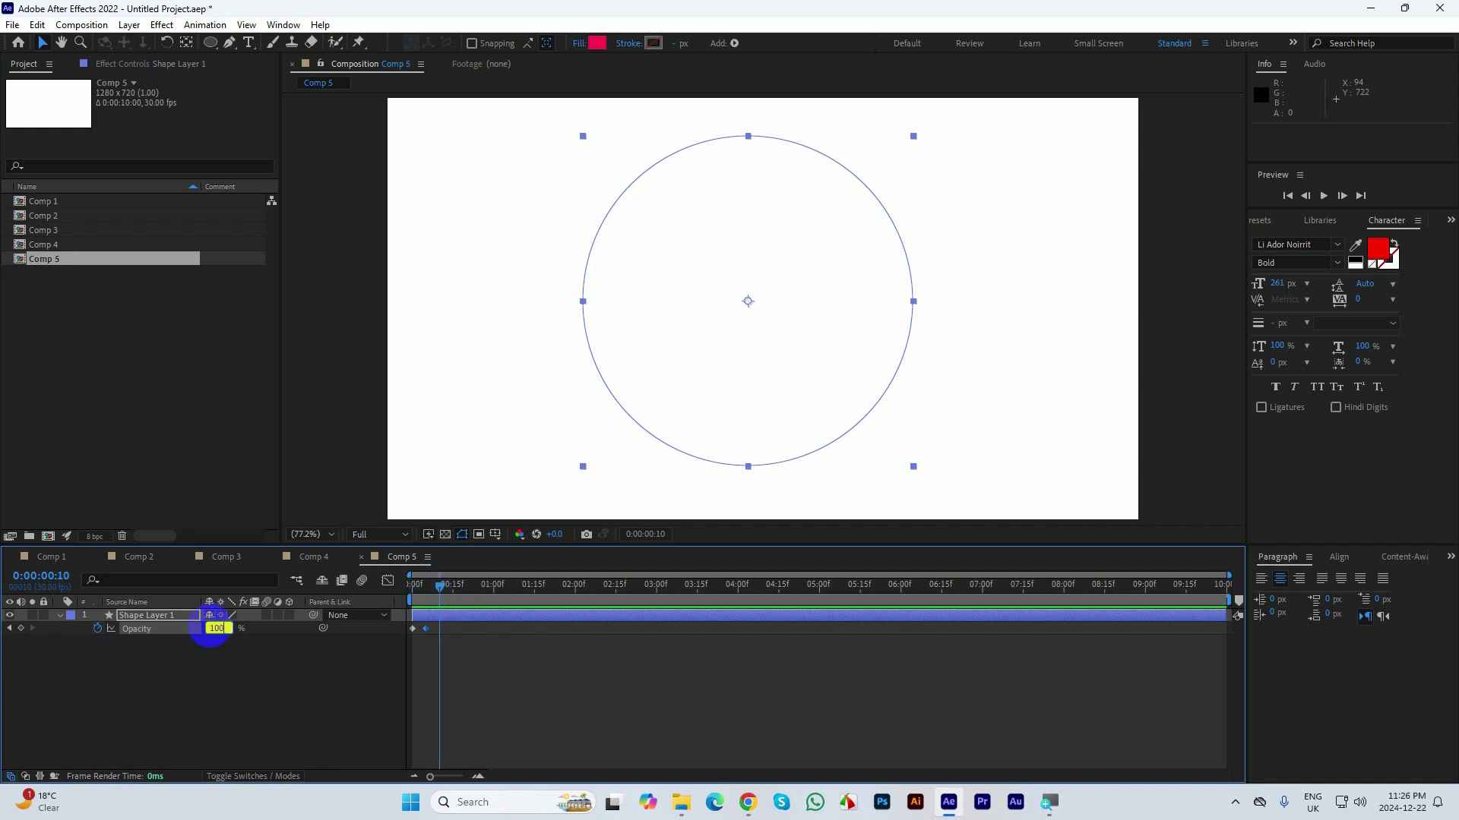
pyautogui.press('Return')
pyautogui.moveTo(448, 583); pyautogui.dragTo(338, 571)
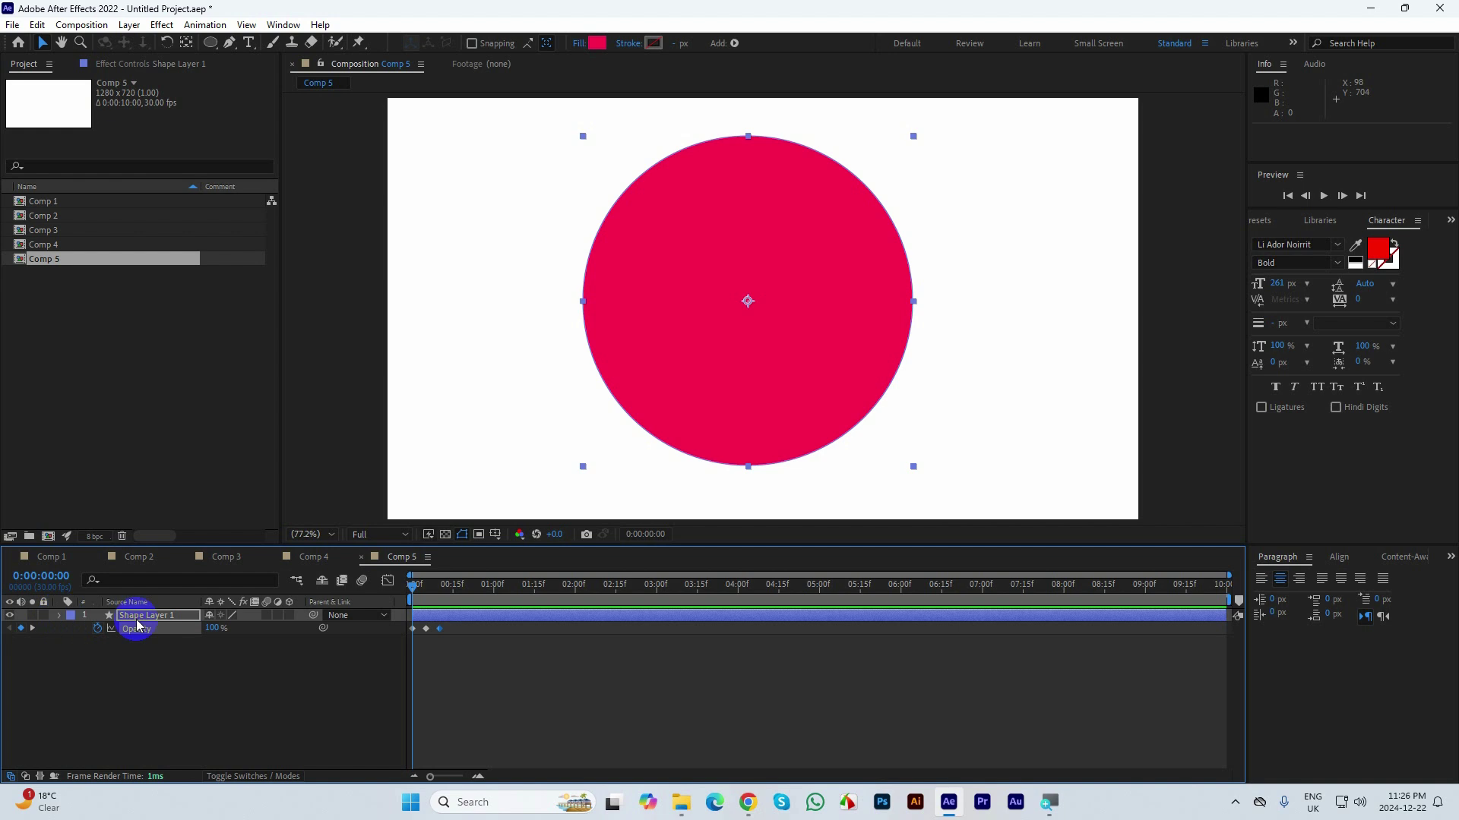
pyautogui.press('t')
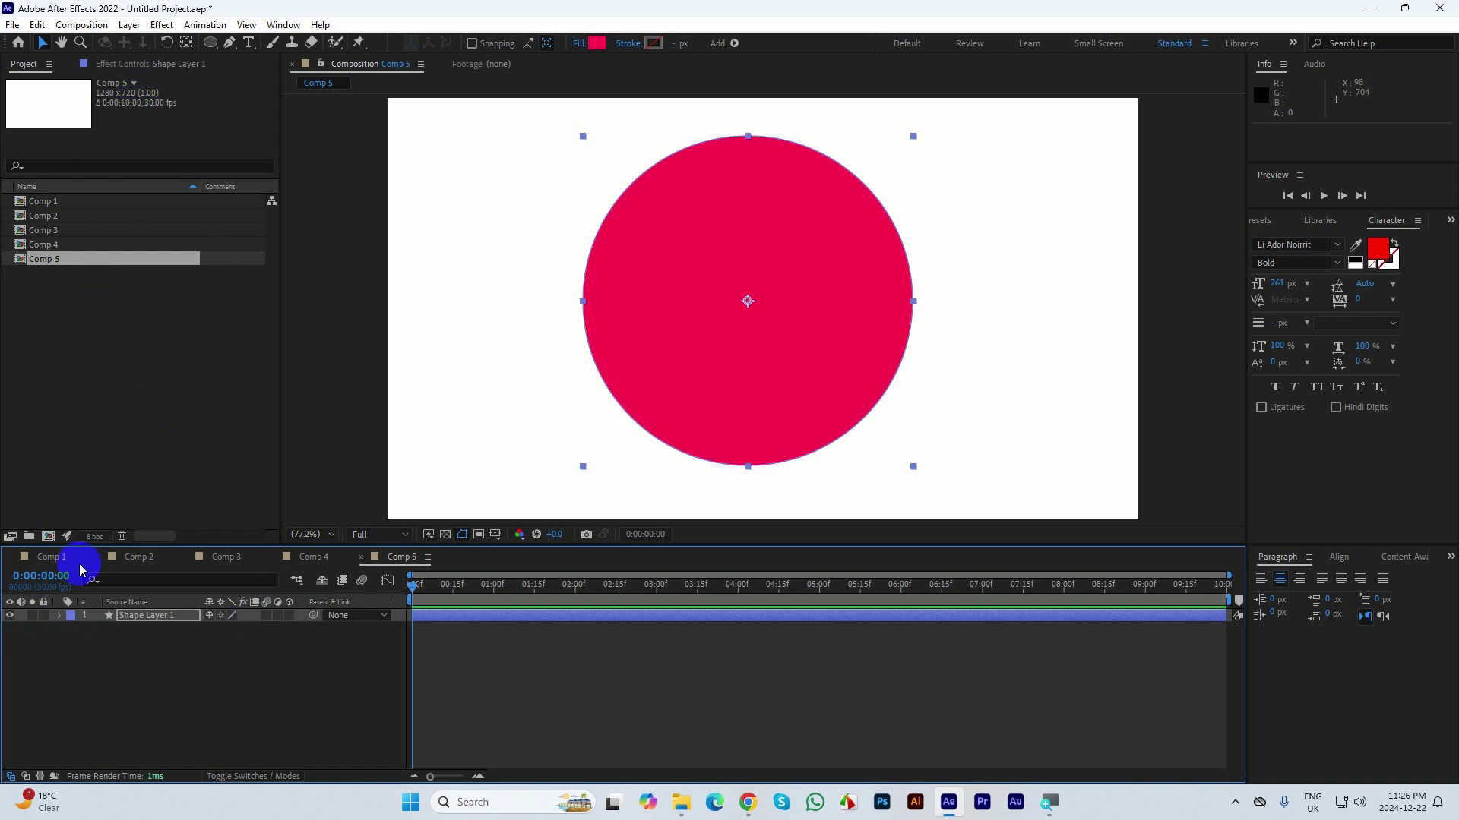
# - Look through the transition compositions Comp 1 to Comp 4 and return to Comp 1
pyautogui.click(53, 558)
pyautogui.click(136, 558)
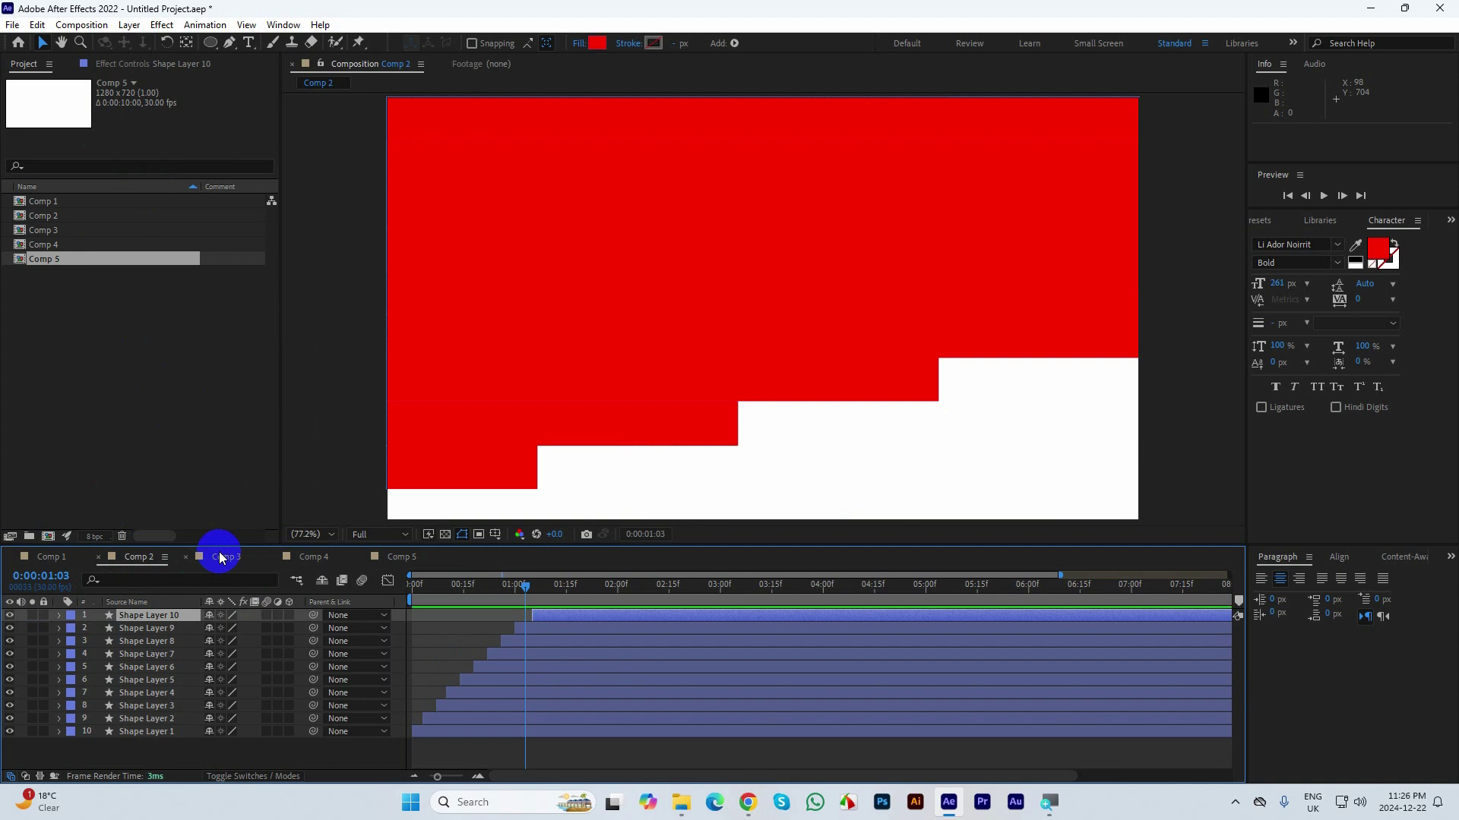
pyautogui.click(221, 557)
pyautogui.click(315, 557)
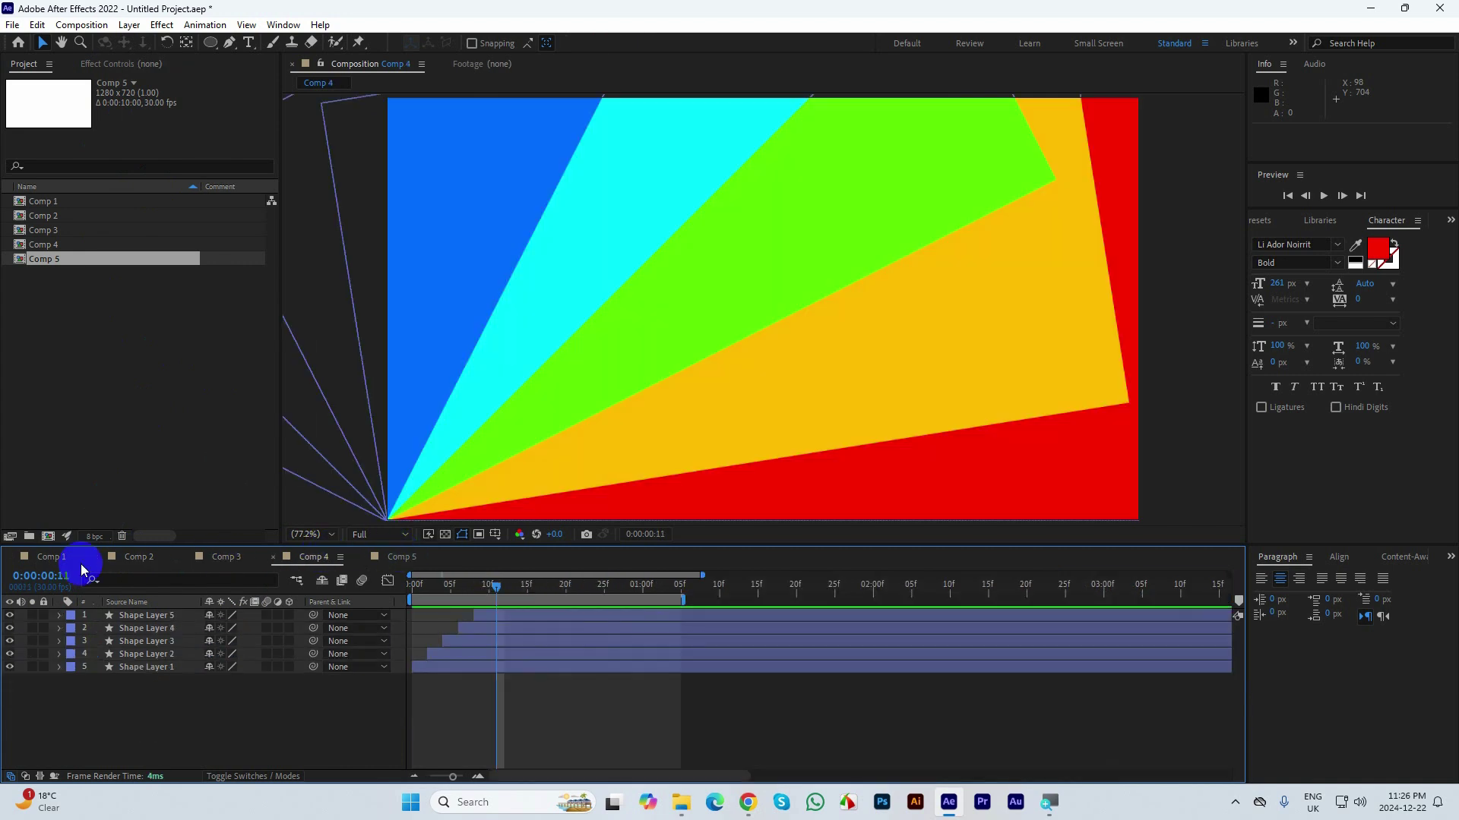
pyautogui.click(47, 557)
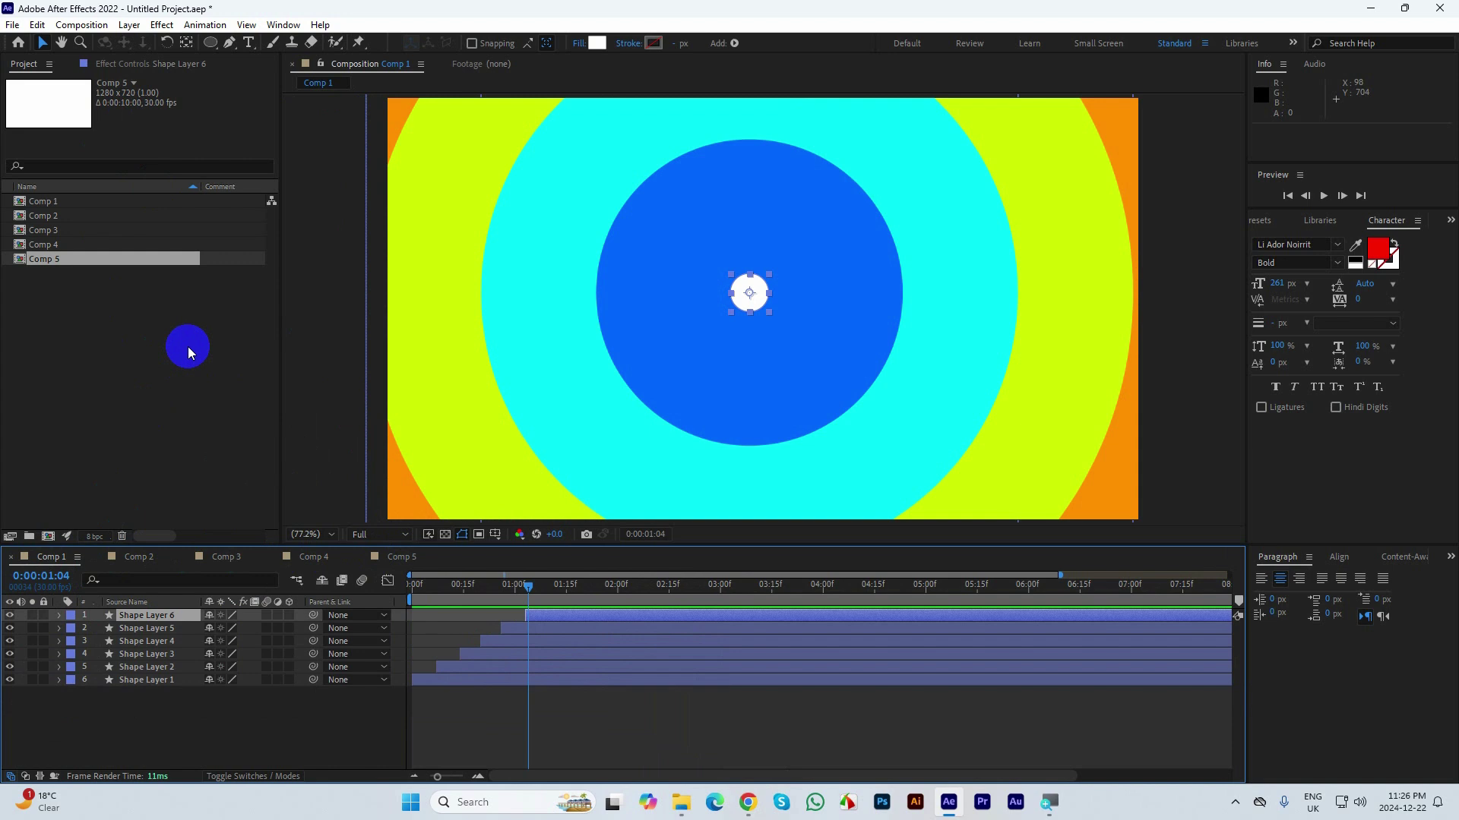
# - Save the project in the Downloads folder as an Adobe After Effects Project named Flat Transition Project
pyautogui.click(12, 24)
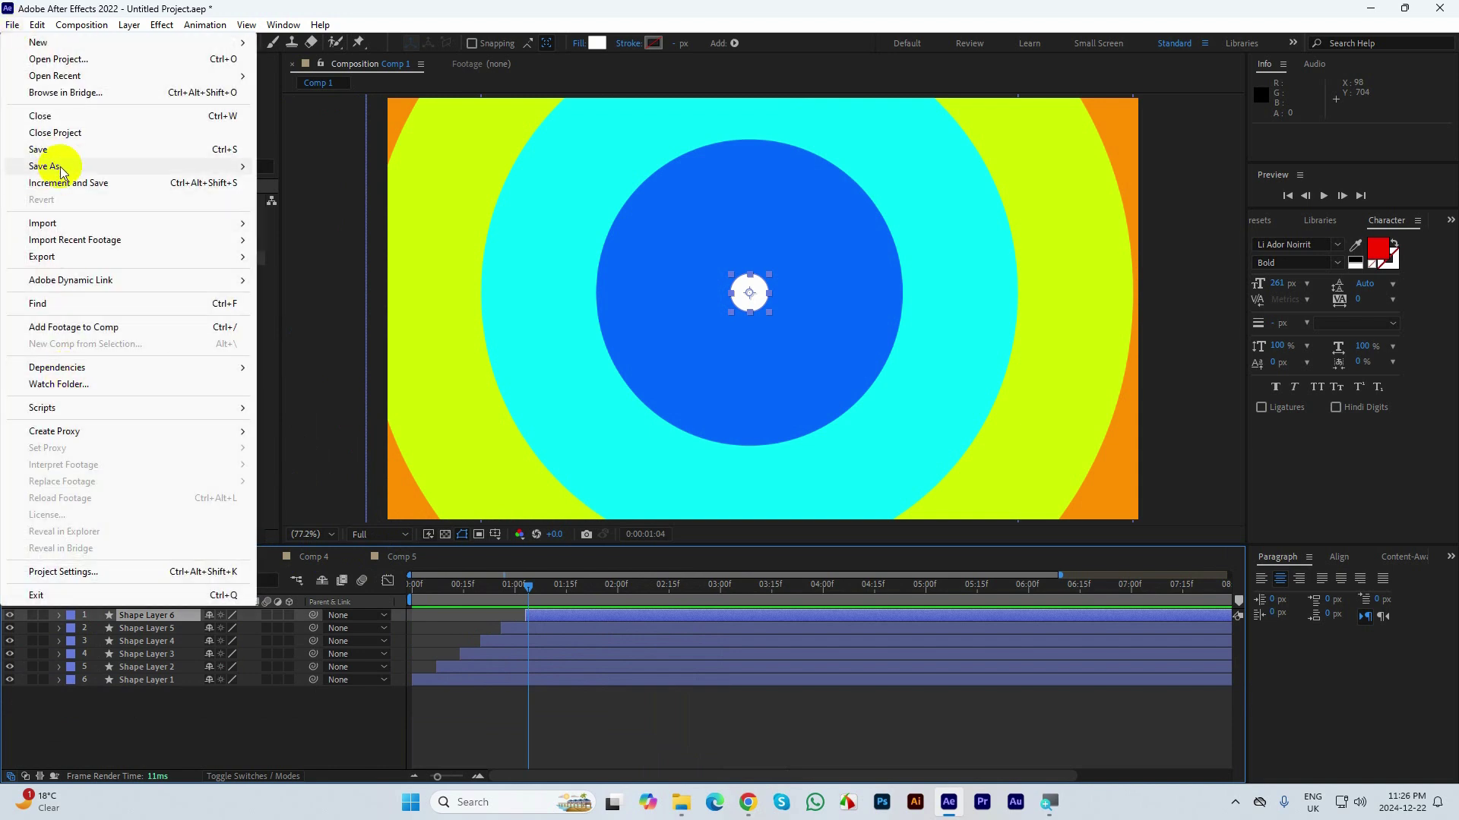
pyautogui.moveTo(65, 170)
pyautogui.click(351, 167)
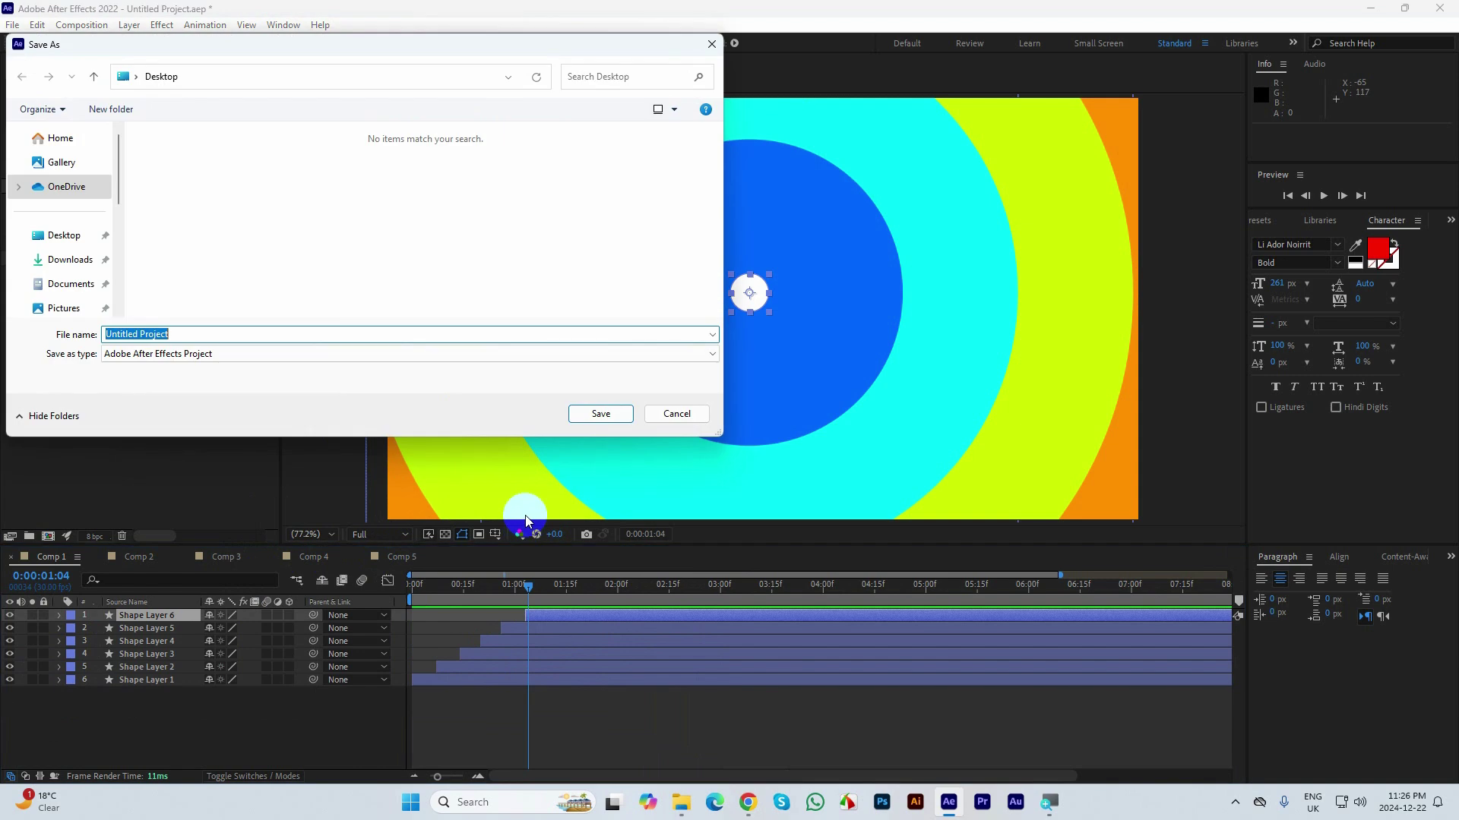
pyautogui.click(70, 260)
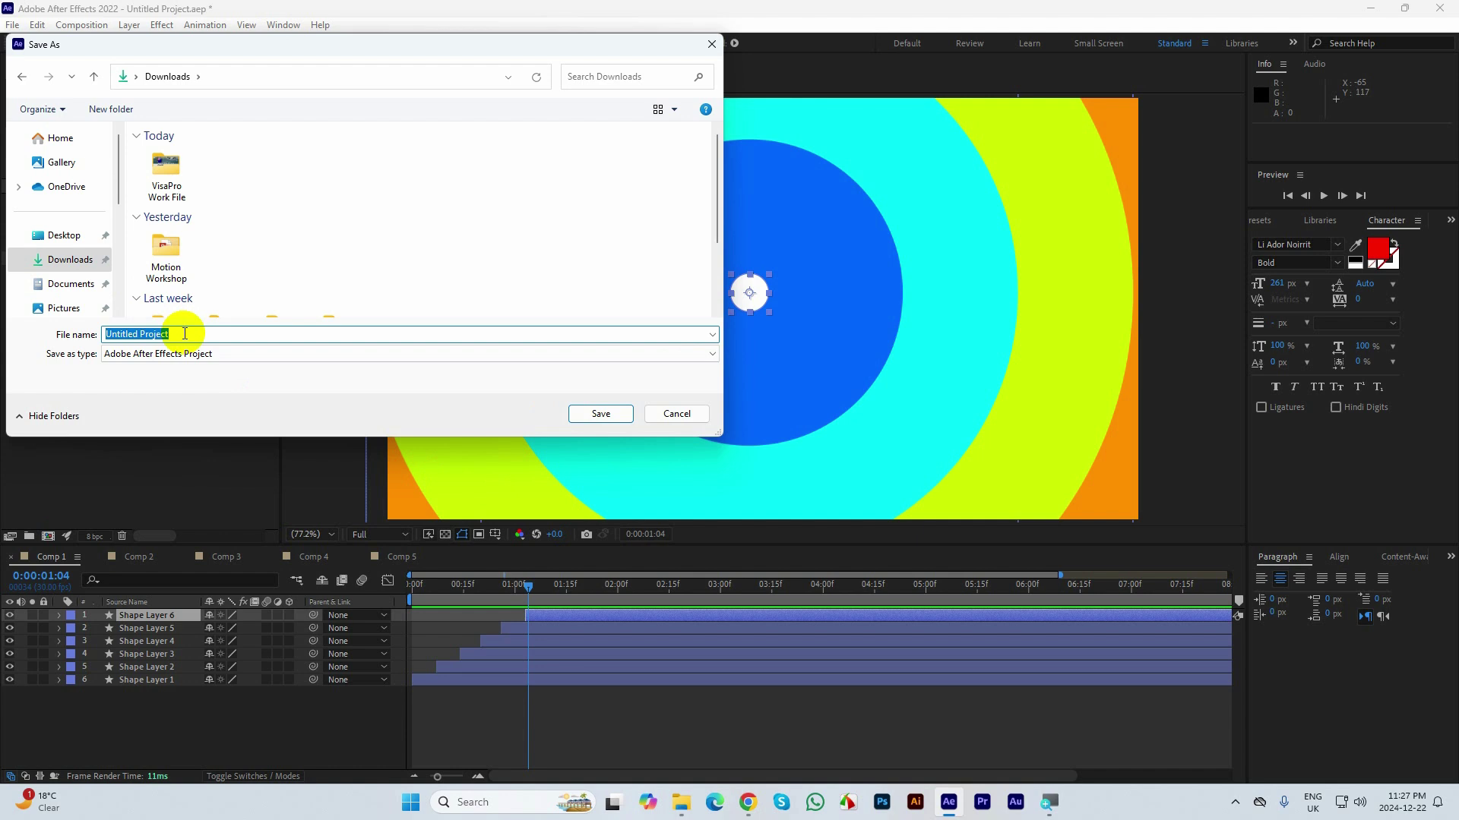
pyautogui.write('Flat Trab')
pyautogui.press('BackSpace')
pyautogui.write('nsition Project')
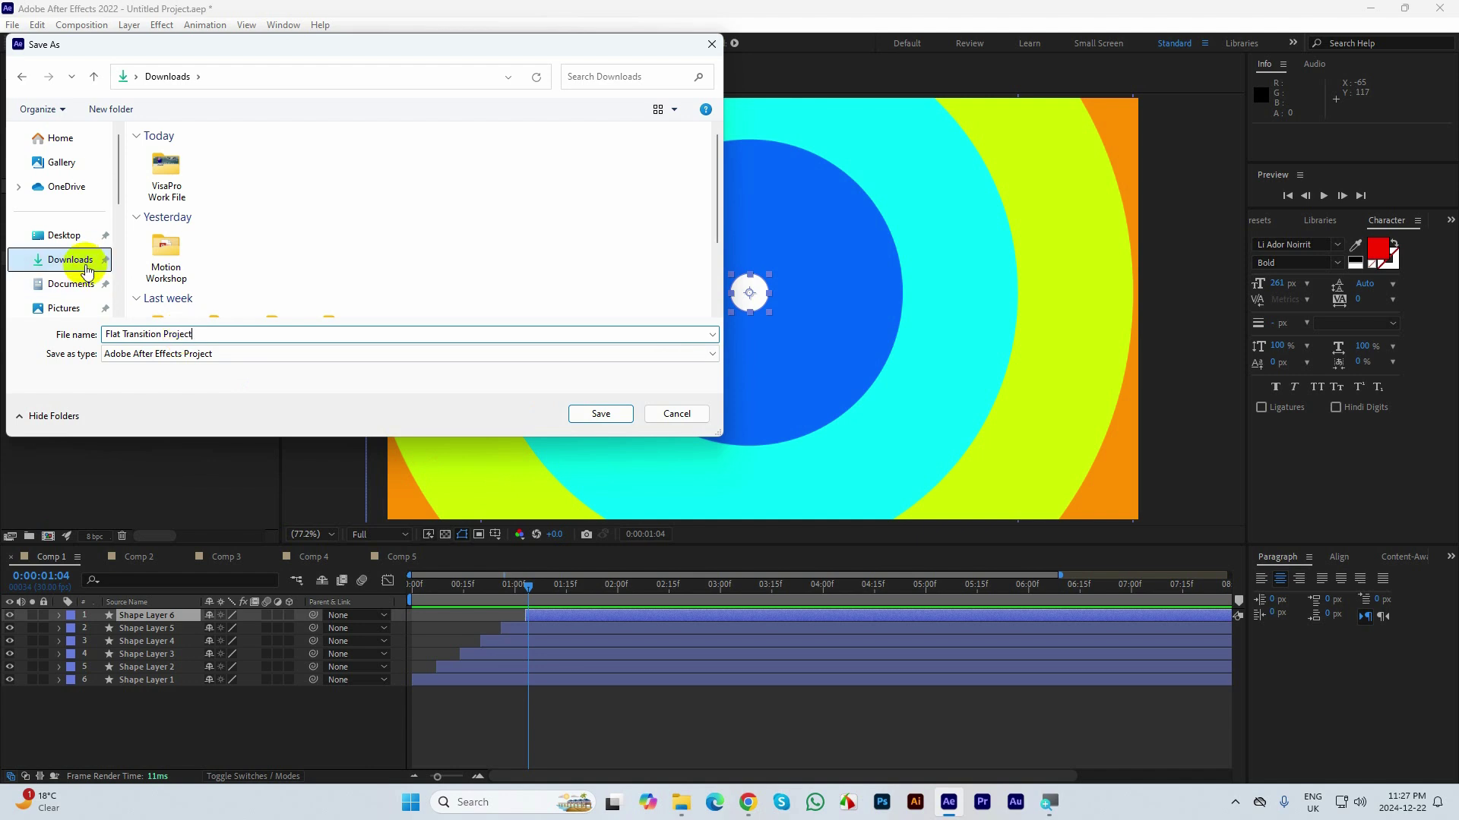
pyautogui.click(121, 357)
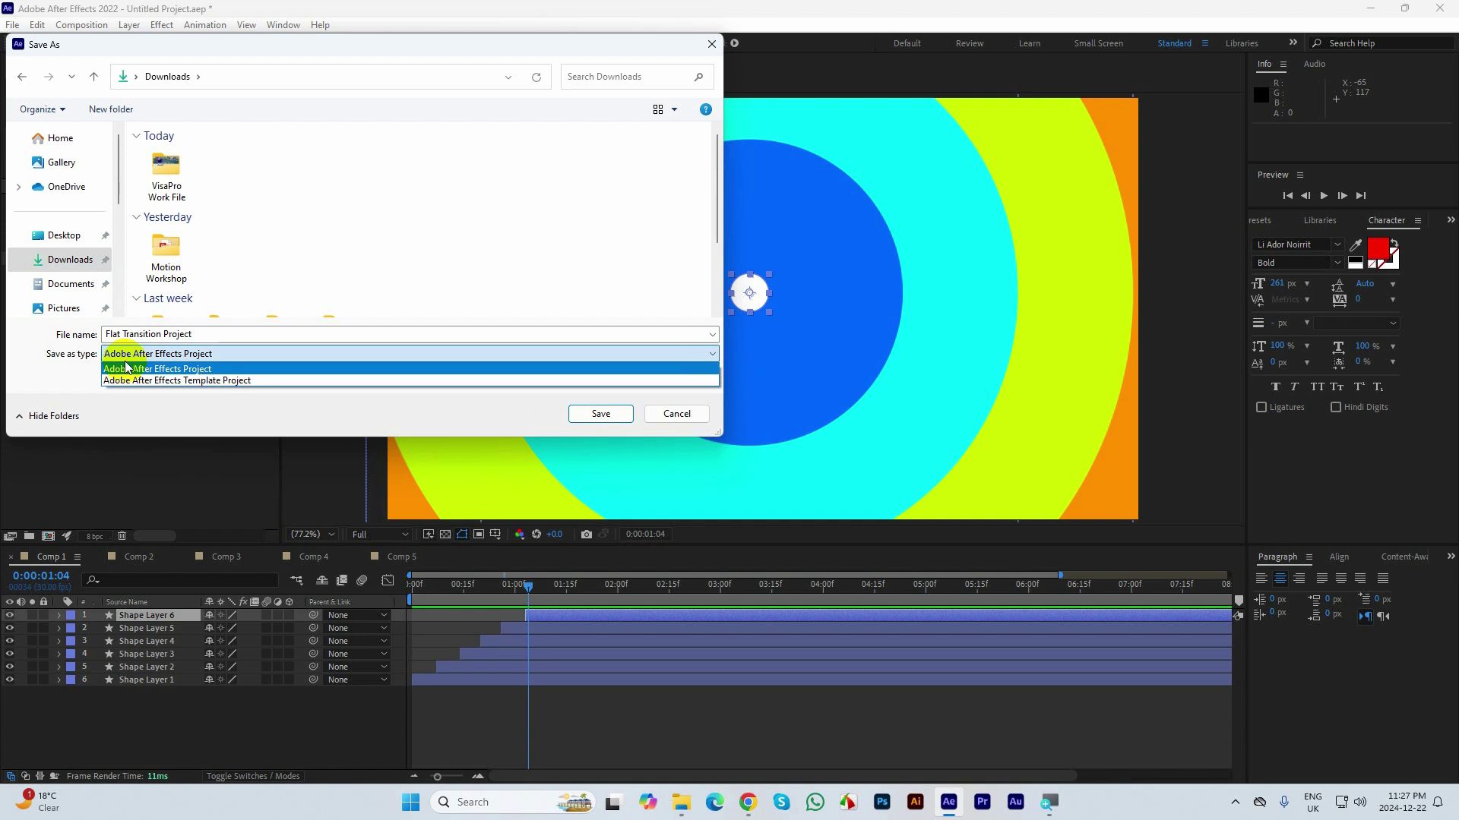
pyautogui.click(143, 368)
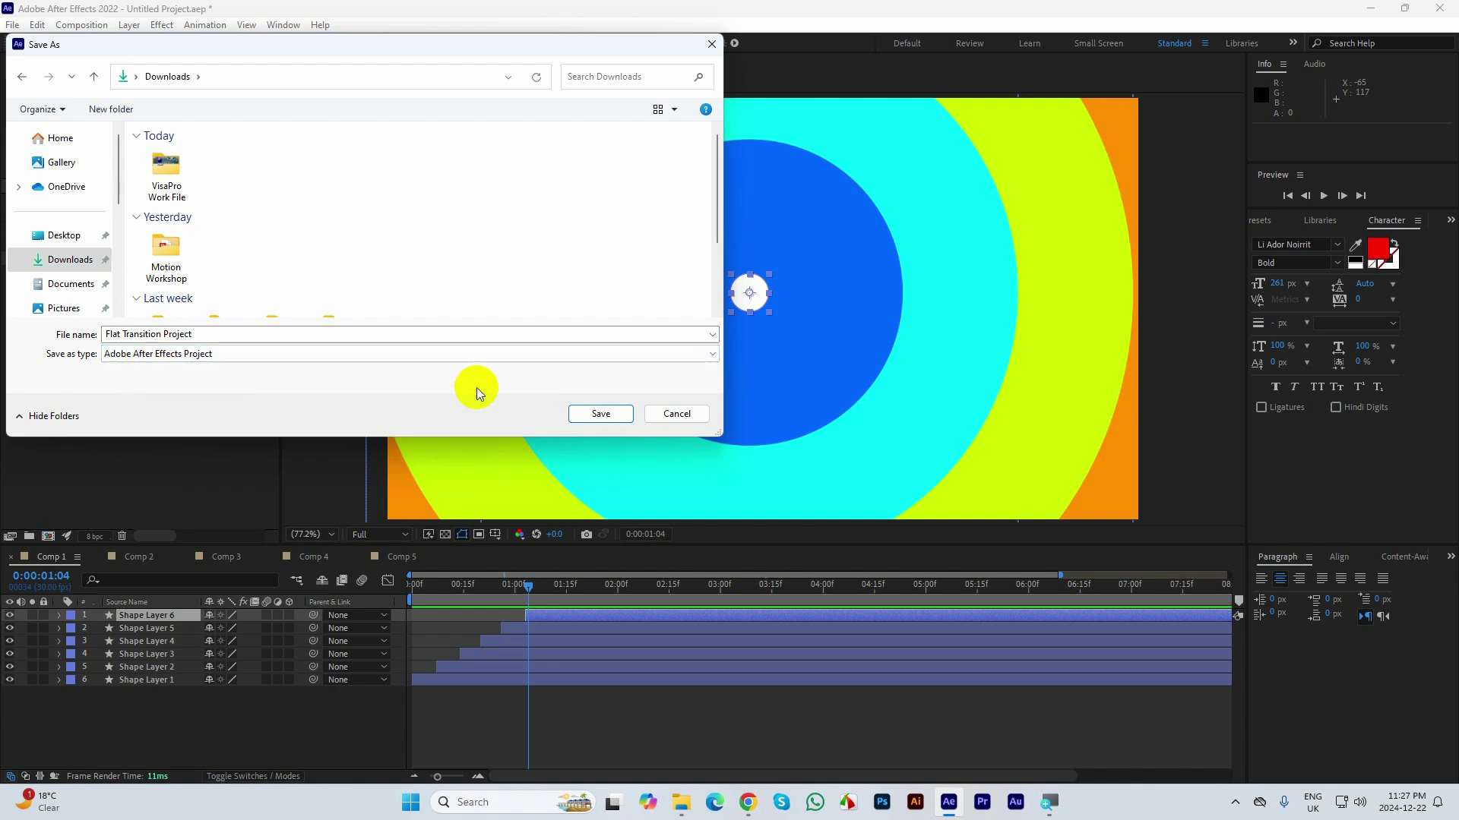
pyautogui.click(595, 415)
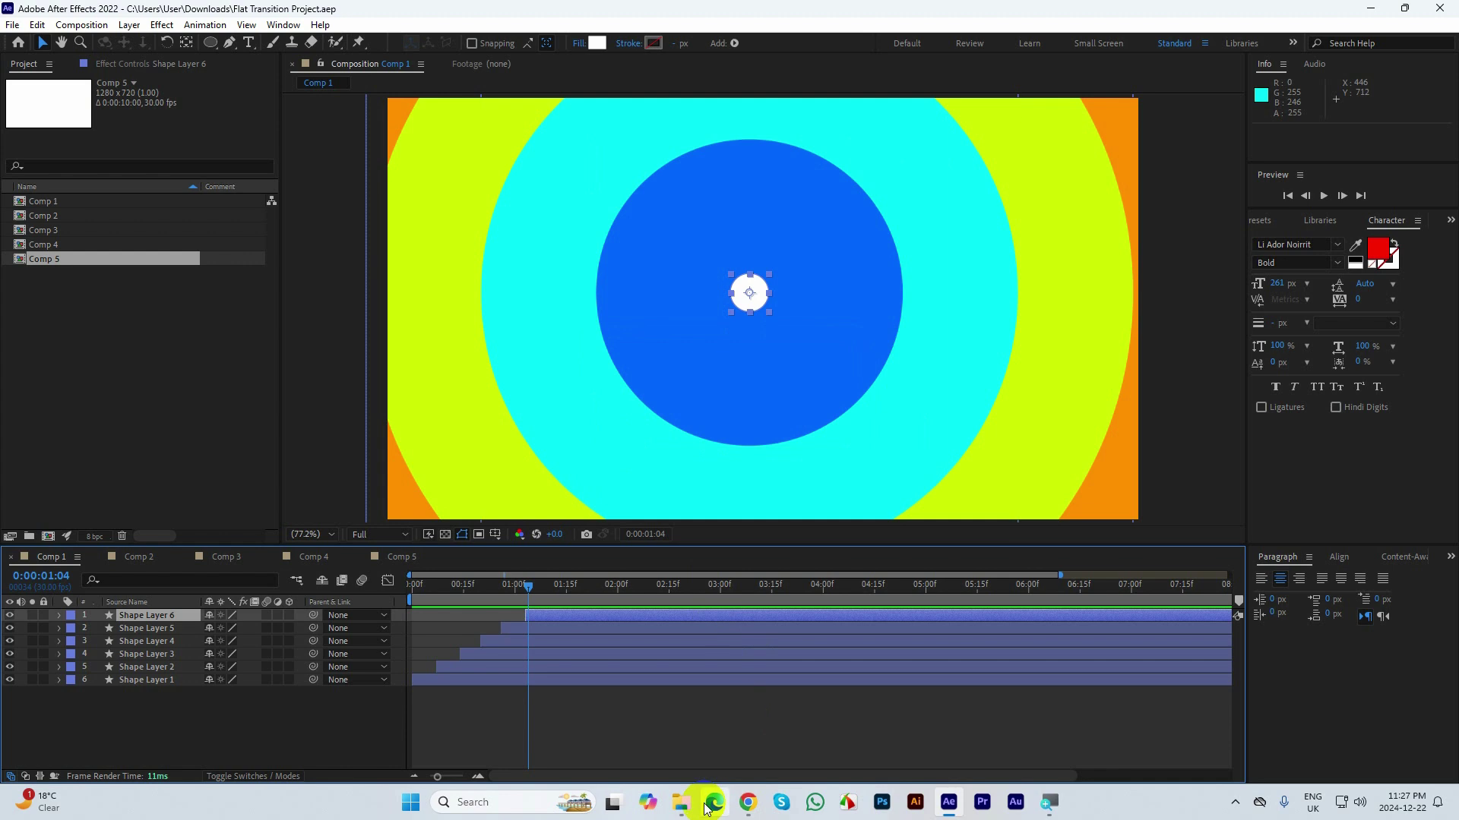
# - Check for the saved Flat Transition Project file in File Explorer's Downloads folder and switch back to After Effects
pyautogui.click(680, 802)
pyautogui.moveTo(1016, 130); pyautogui.dragTo(524, 410)
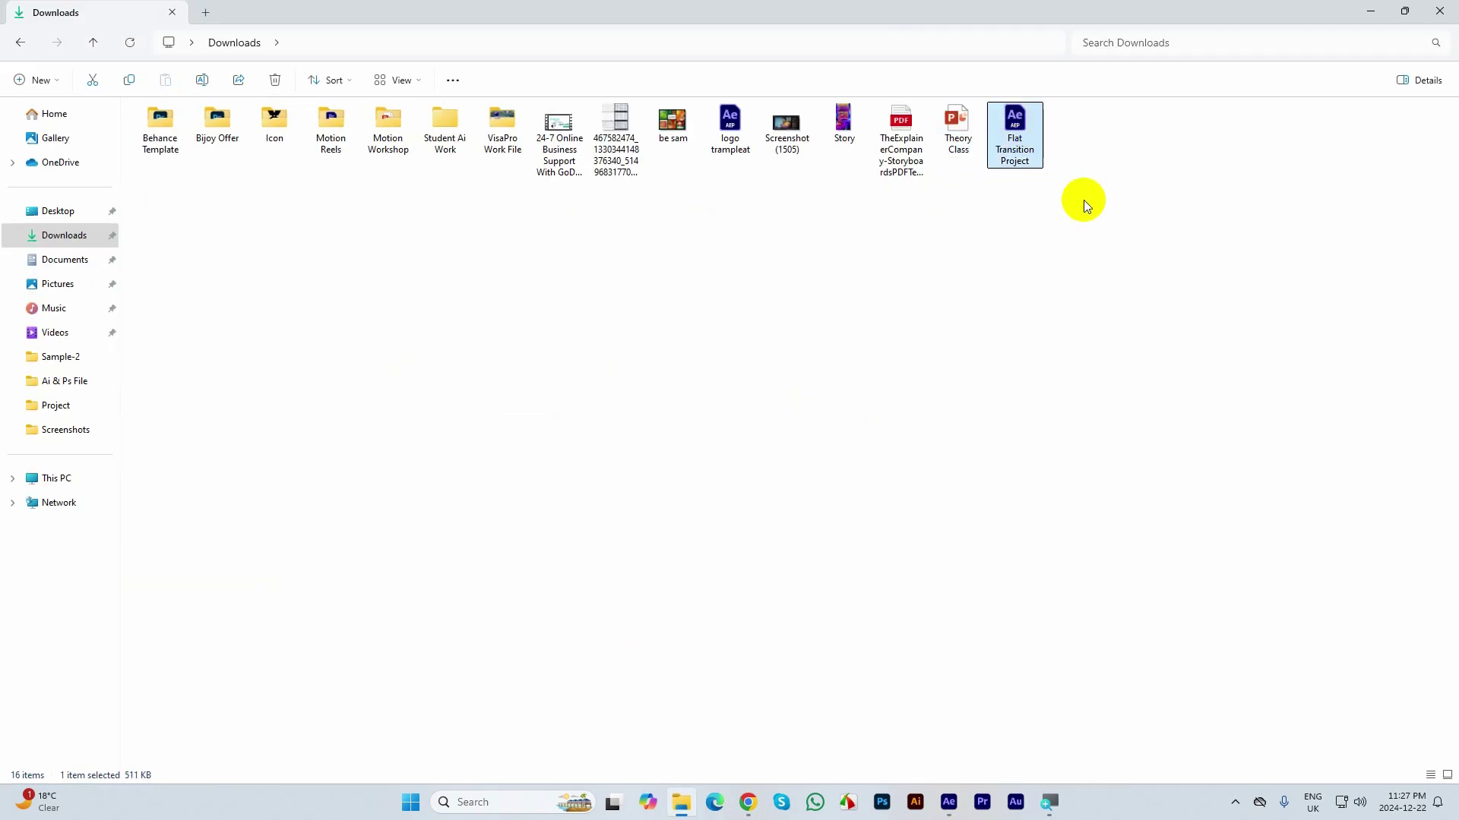
pyautogui.moveTo(1155, 253); pyautogui.dragTo(989, 121)
pyautogui.click(945, 798)
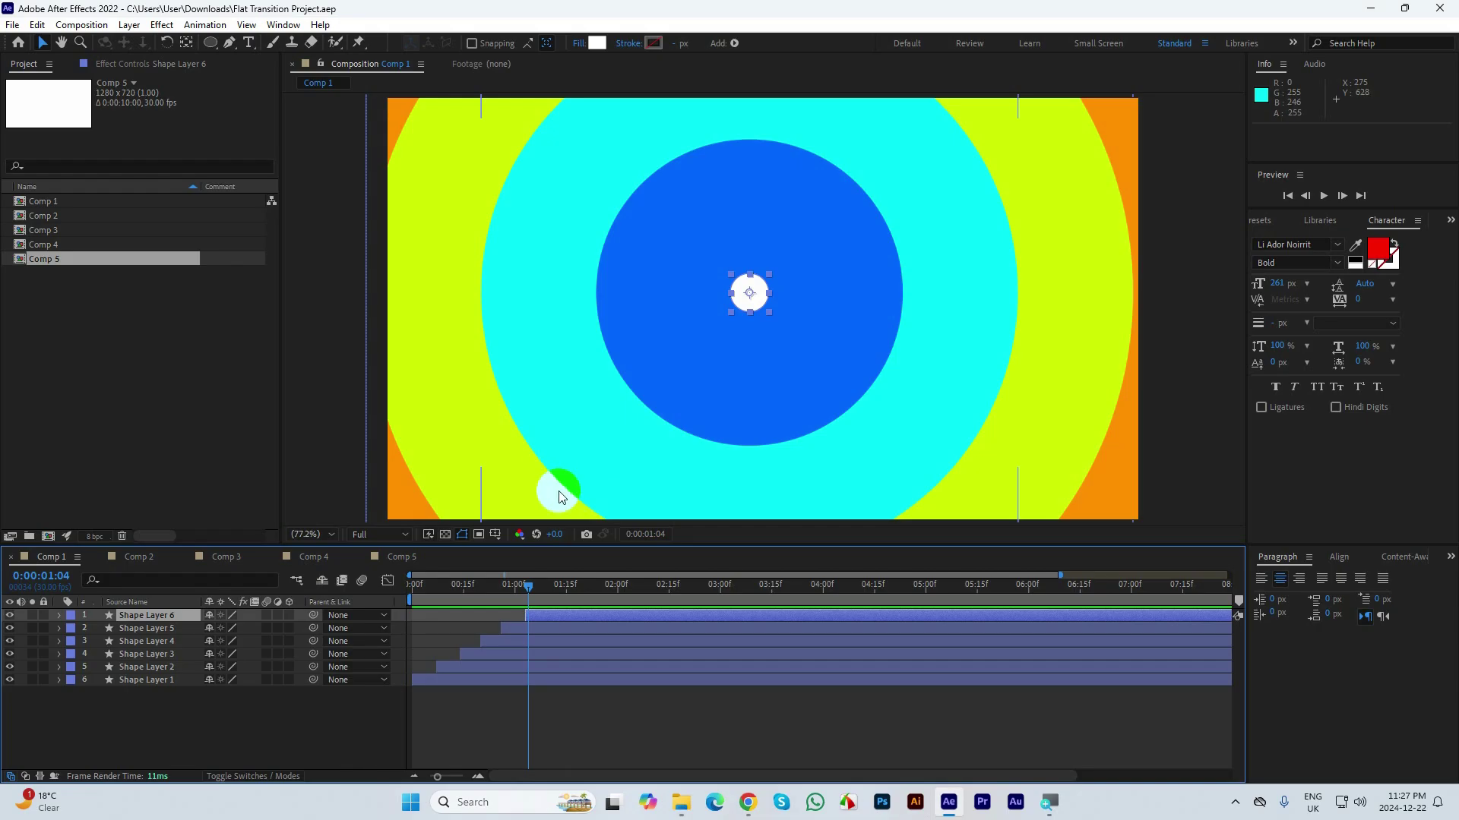
# - Extend Comp 1's timeline view to the full ten seconds and scrub the current time to 0:00:02:00
pyautogui.moveTo(480, 585); pyautogui.dragTo(407, 585)
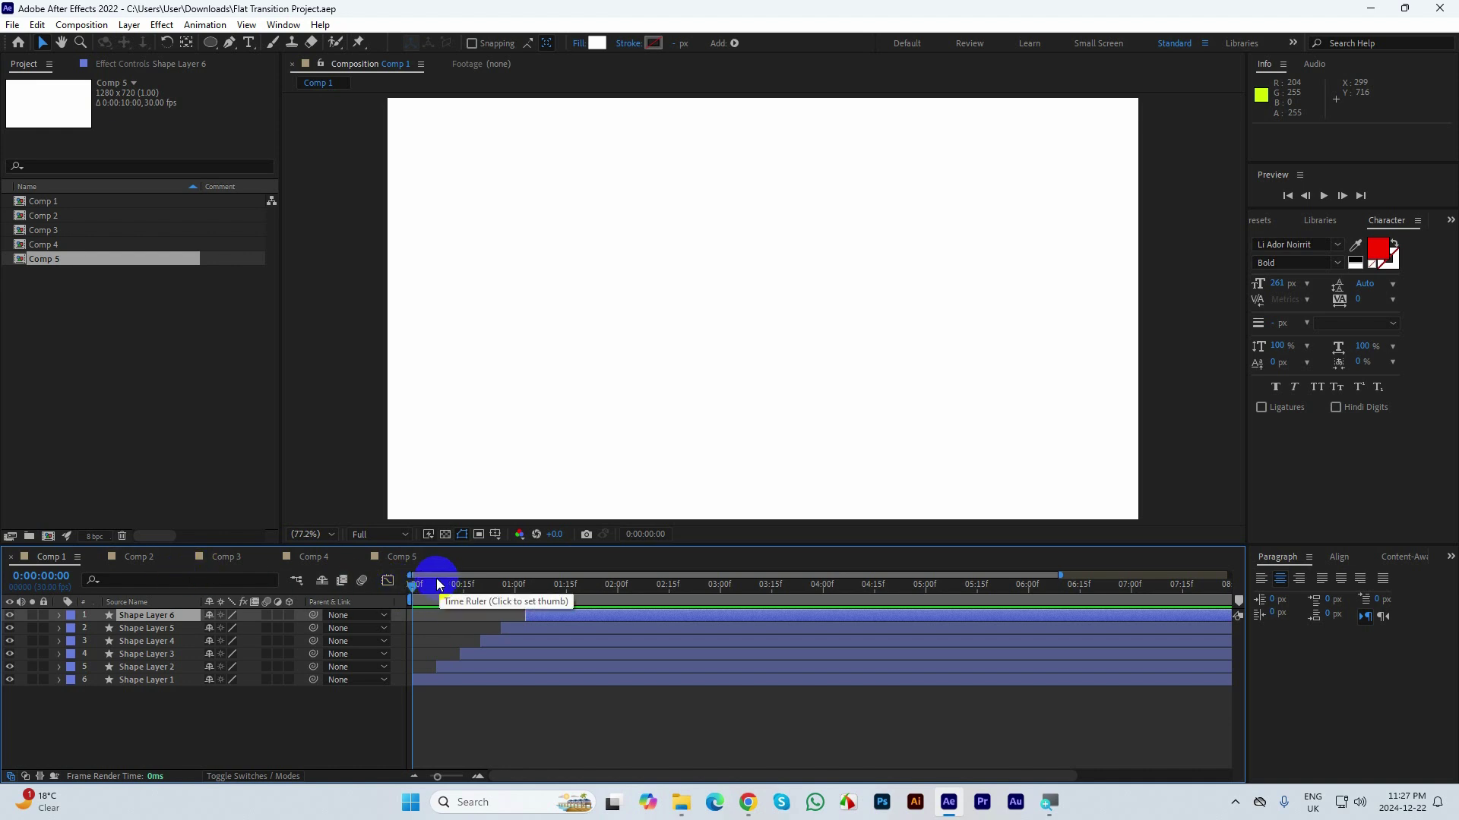
pyautogui.moveTo(410, 586); pyautogui.dragTo(1228, 575)
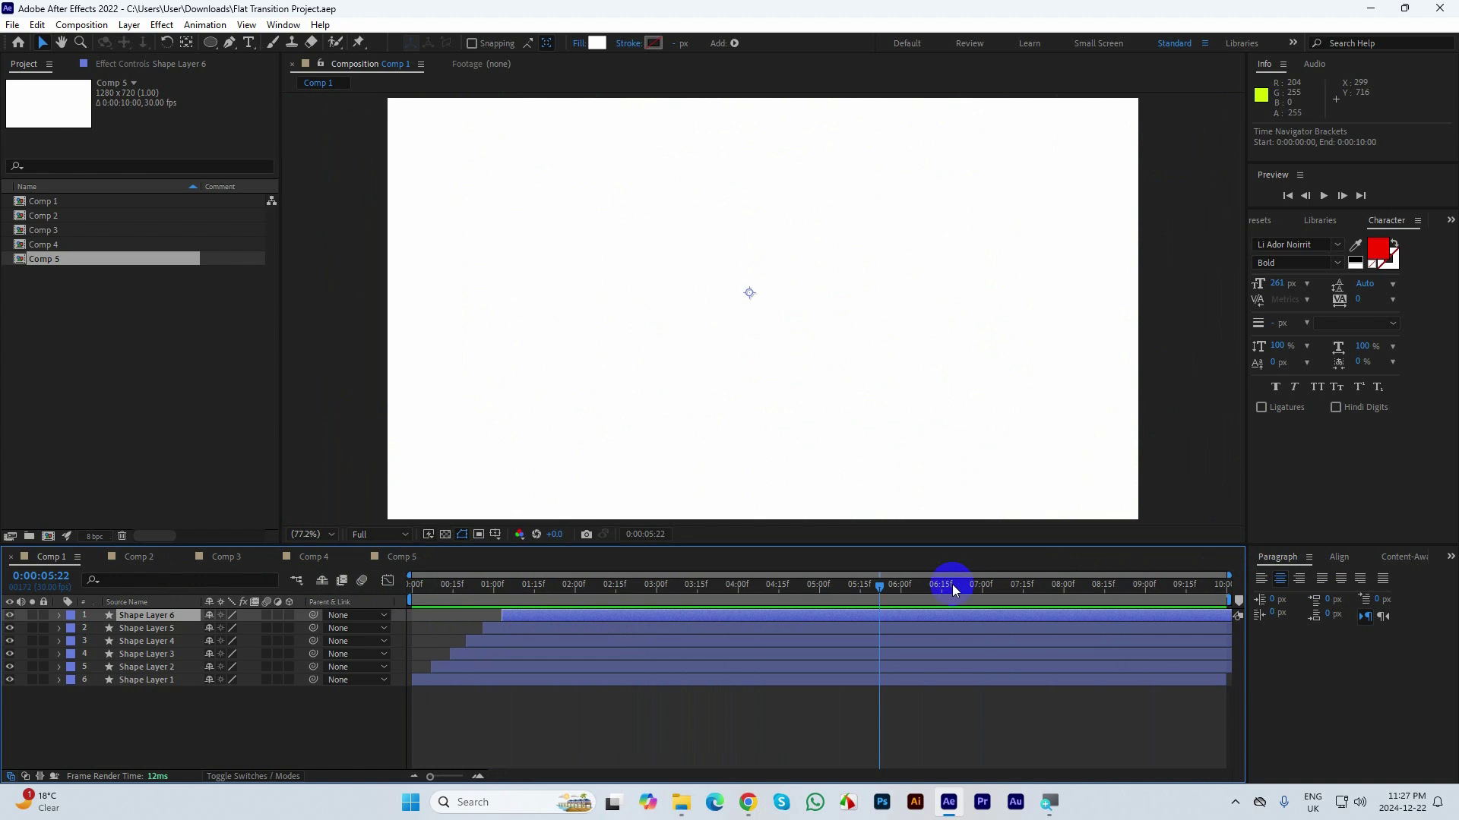
pyautogui.moveTo(727, 585); pyautogui.dragTo(576, 585)
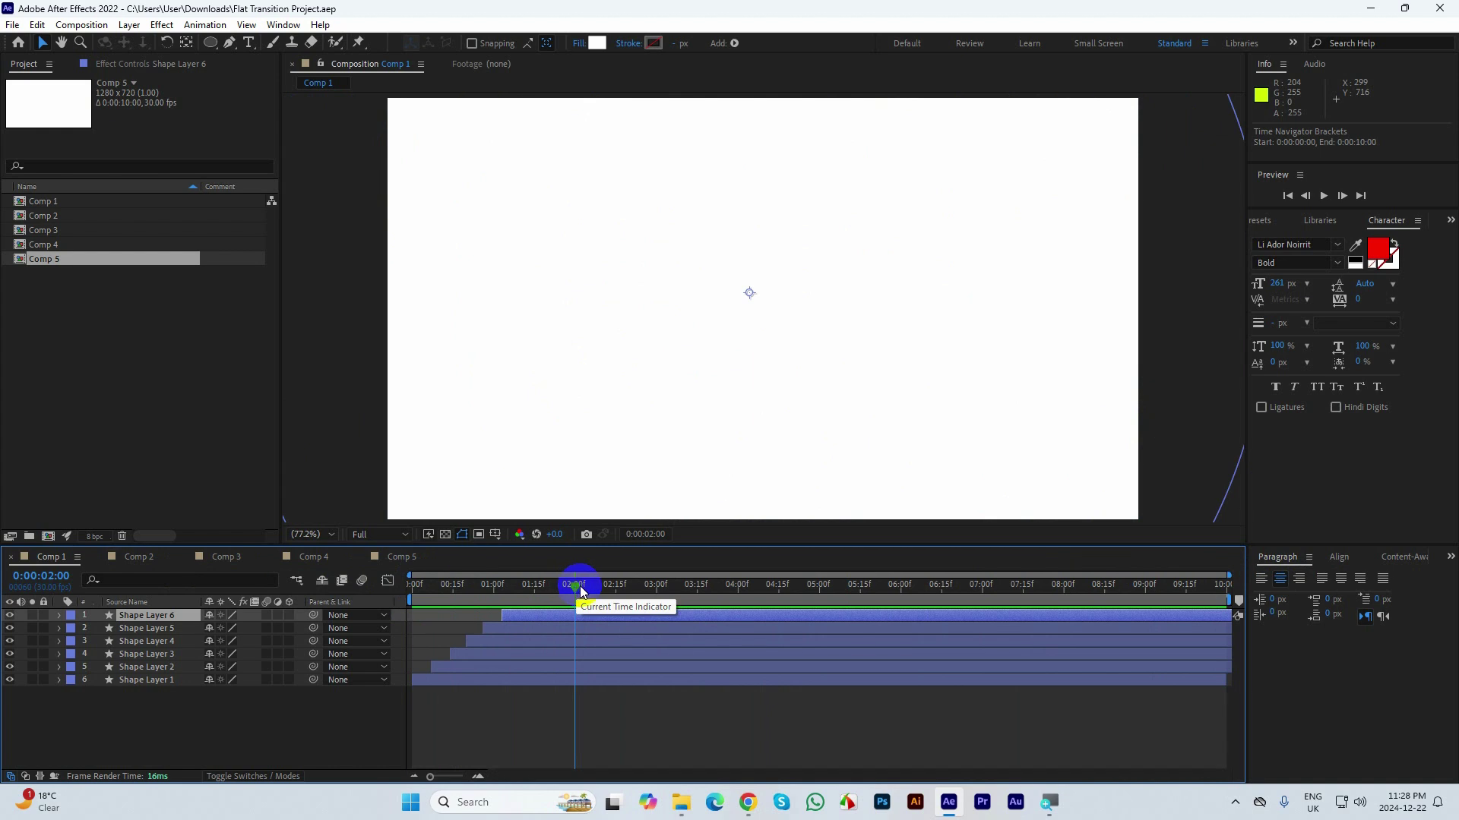
pyautogui.moveTo(576, 585)
pyautogui.mouseDown()
pyautogui.moveTo(407, 586)
pyautogui.moveTo(576, 596)
pyautogui.mouseUp()
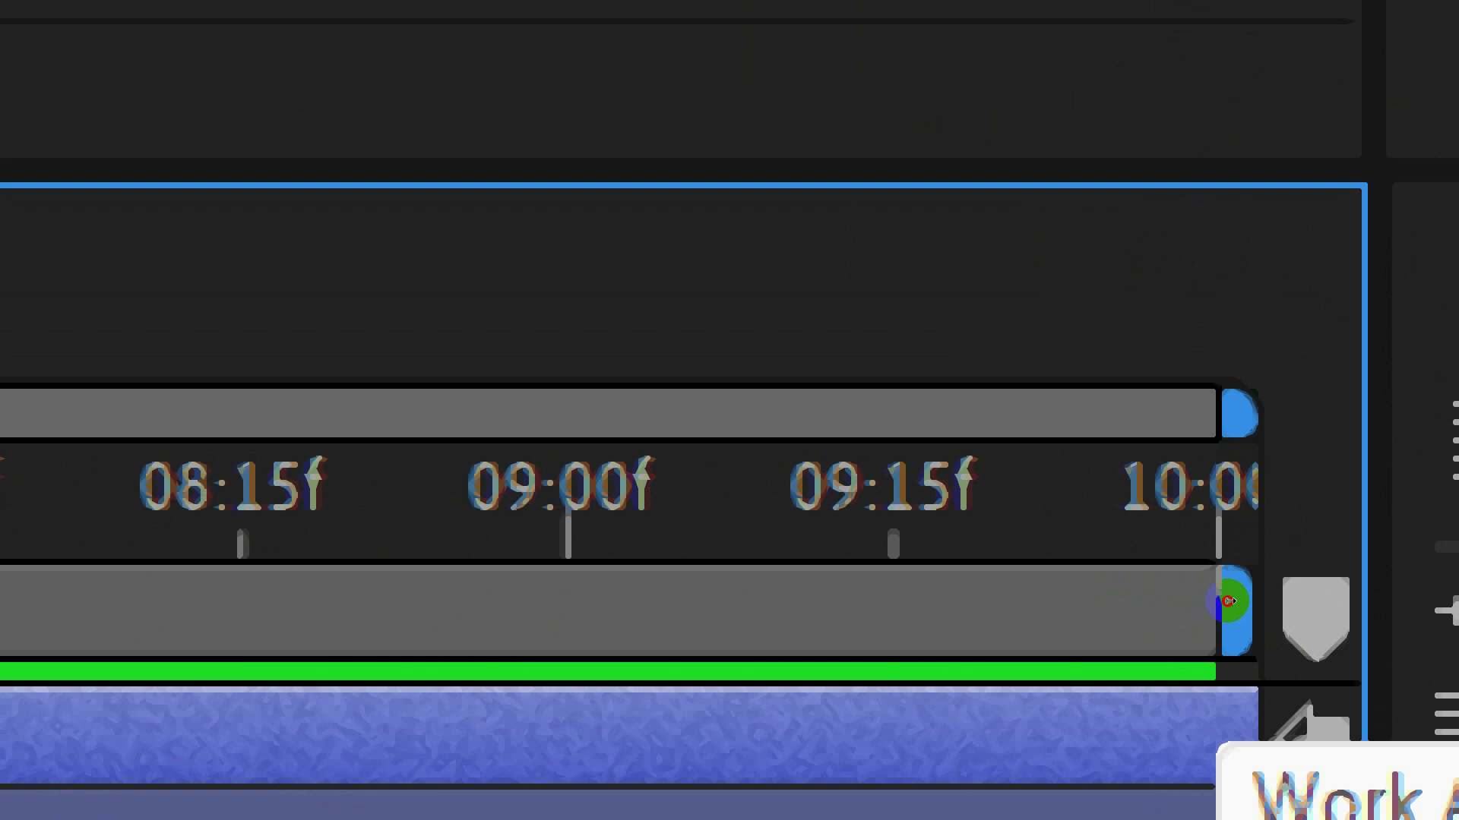
# - Set the end of Comp 1's work area to 0:00:02:00 and scrub back within it
pyautogui.moveTo(1226, 605)
pyautogui.mouseDown()
pyautogui.moveTo(1119, 599)
pyautogui.moveTo(1236, 606)
pyautogui.mouseUp()
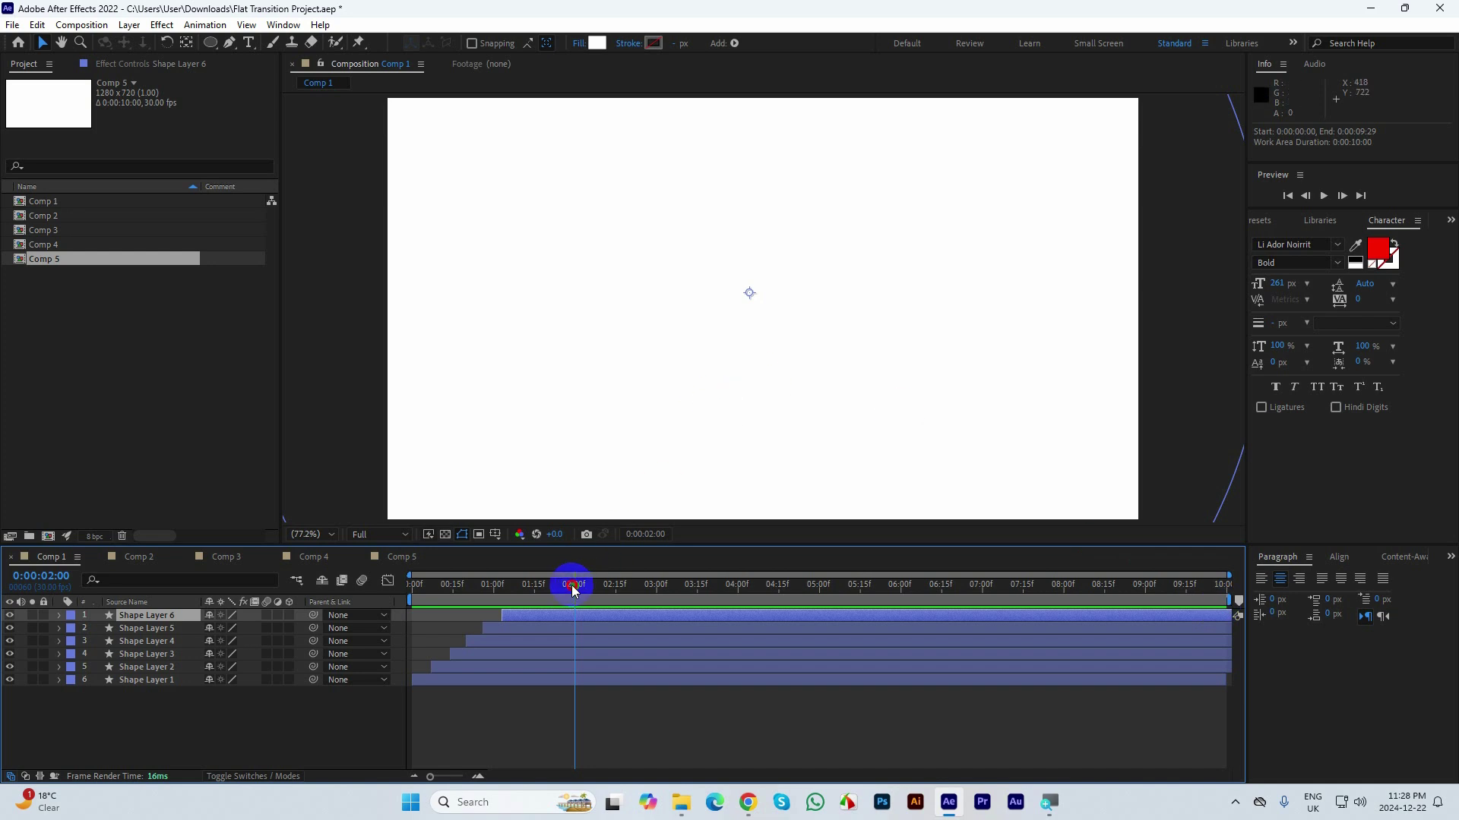
pyautogui.moveTo(572, 586); pyautogui.dragTo(575, 586)
pyautogui.press('n')
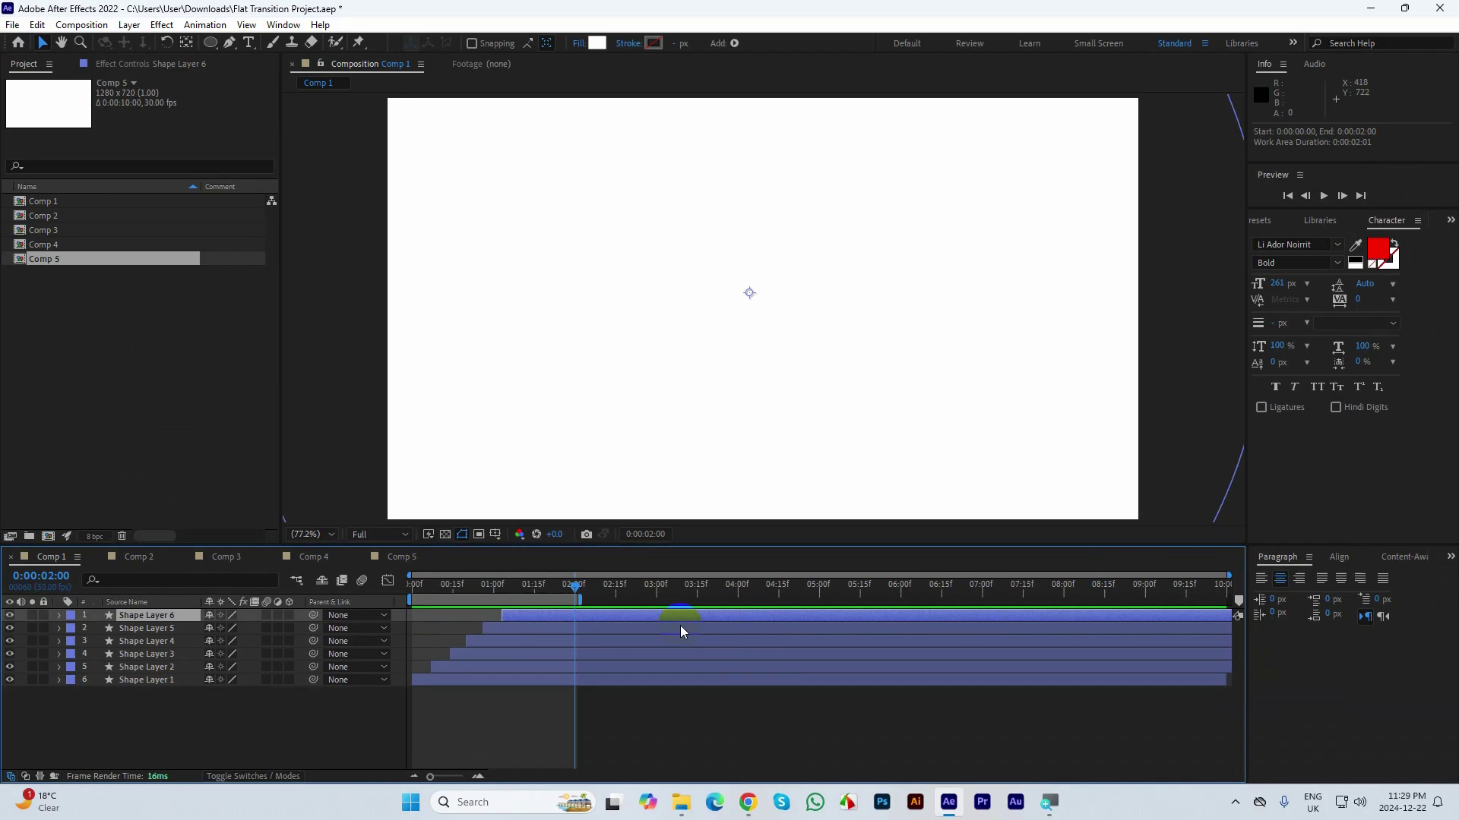
pyautogui.moveTo(577, 586)
pyautogui.mouseDown()
pyautogui.moveTo(395, 585)
pyautogui.moveTo(578, 595)
pyautogui.mouseUp()
pyautogui.moveTo(577, 595); pyautogui.dragTo(532, 612)
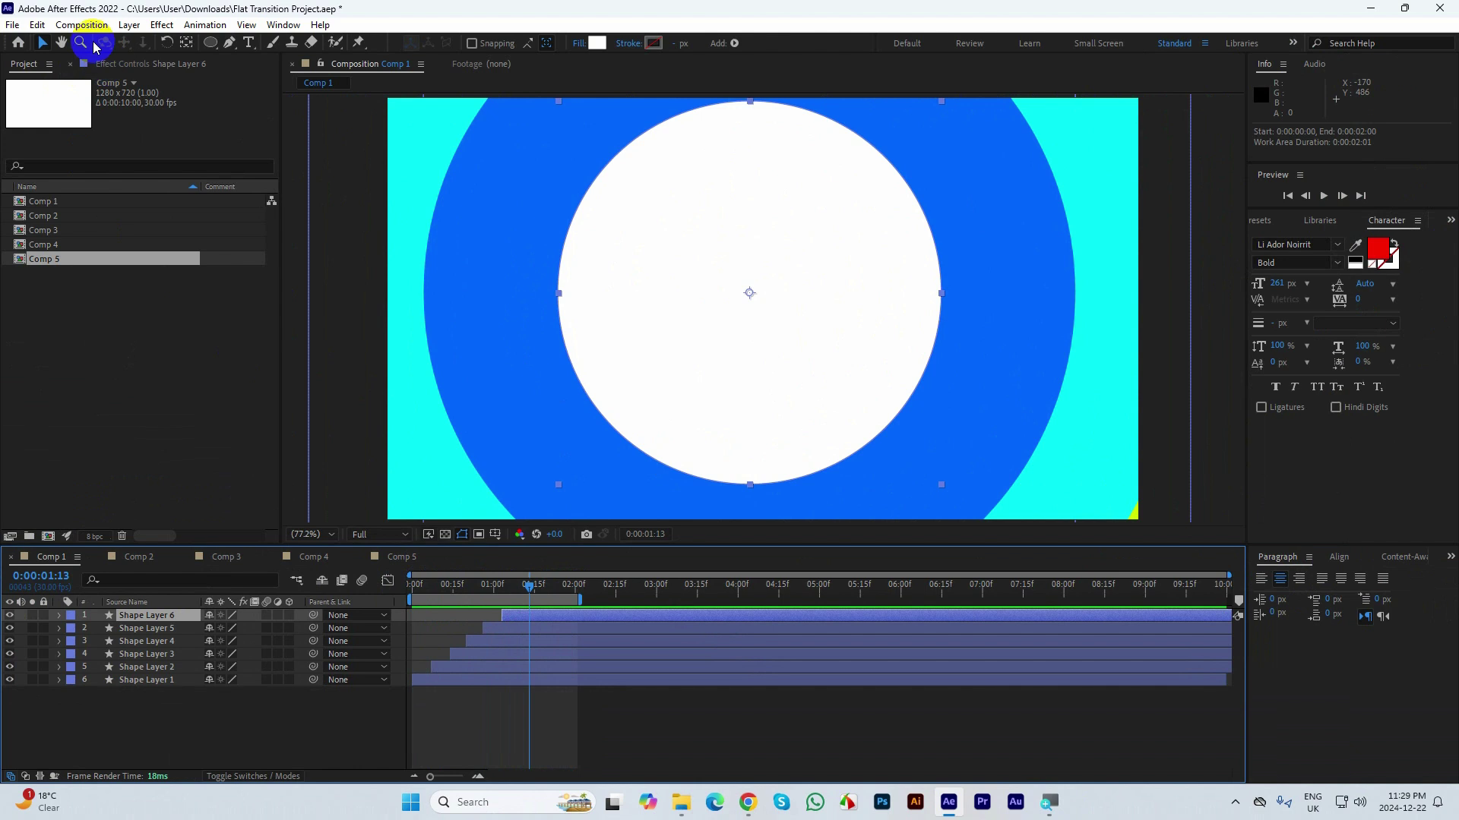
# - Add Comp 1 to the render queue and keep the queue in view after checking the other compositions
pyautogui.click(74, 27)
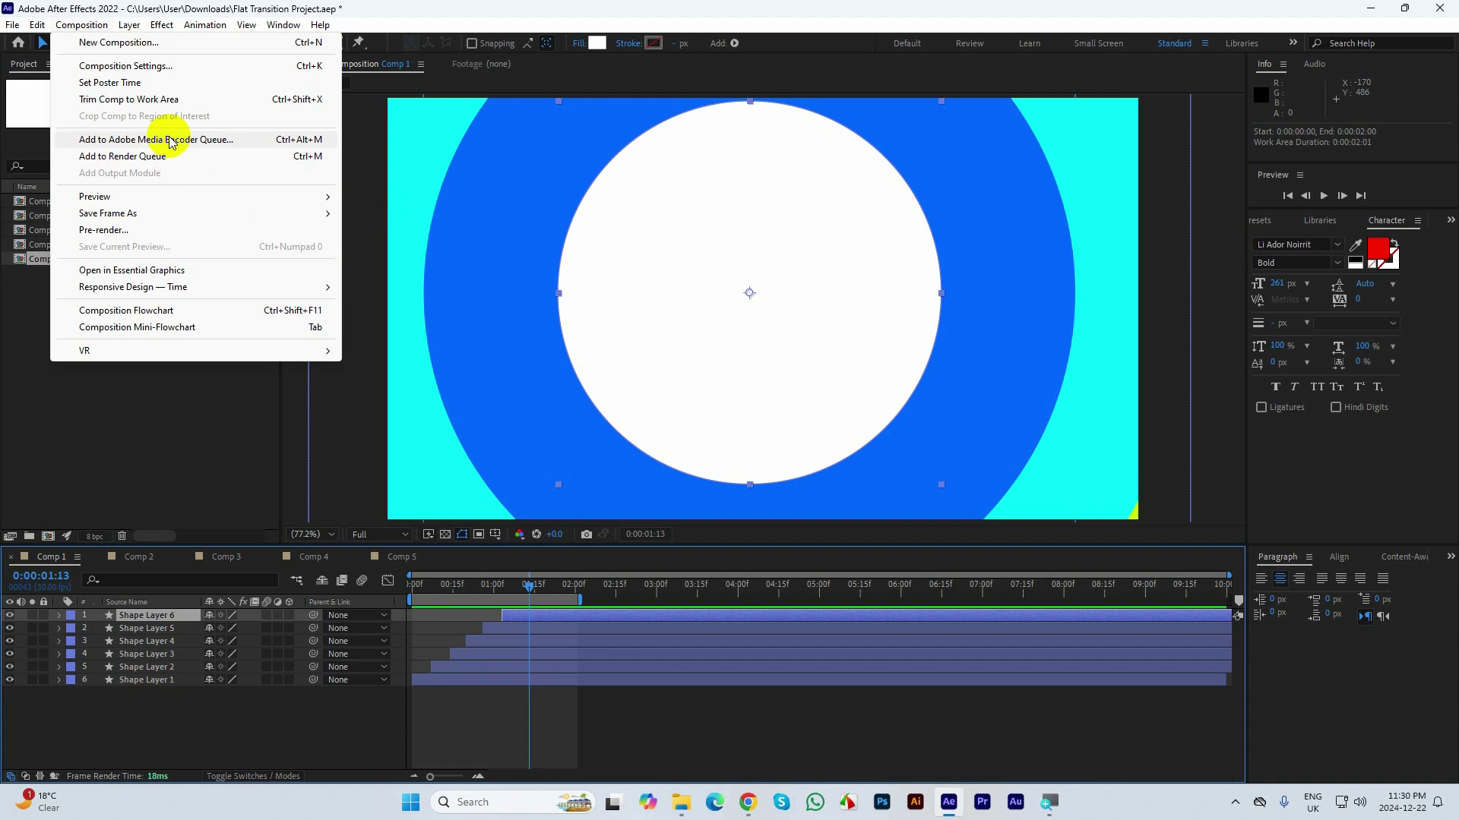
pyautogui.click(131, 157)
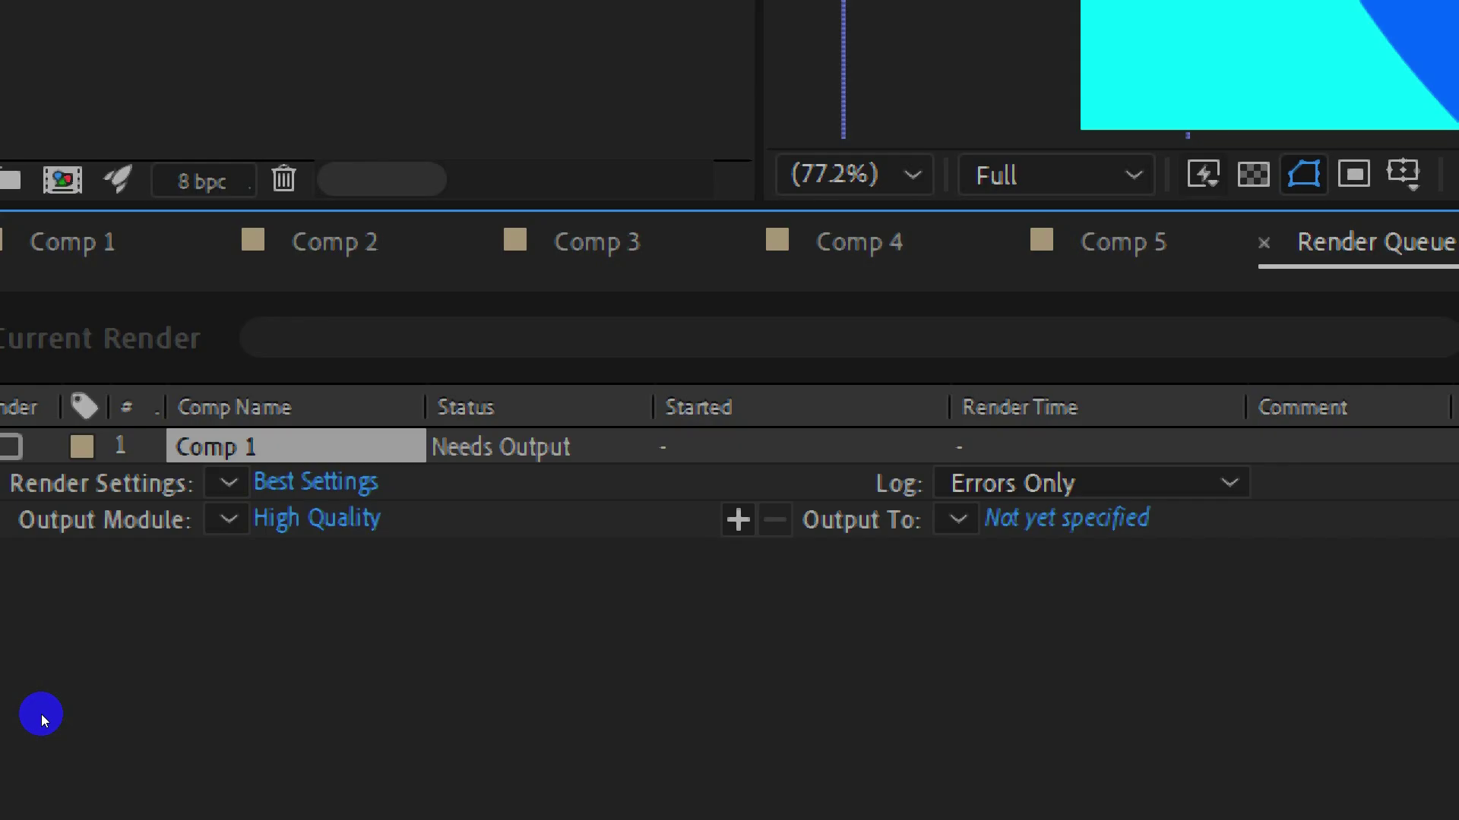
pyautogui.hotkey('alt', 'shift', ',')
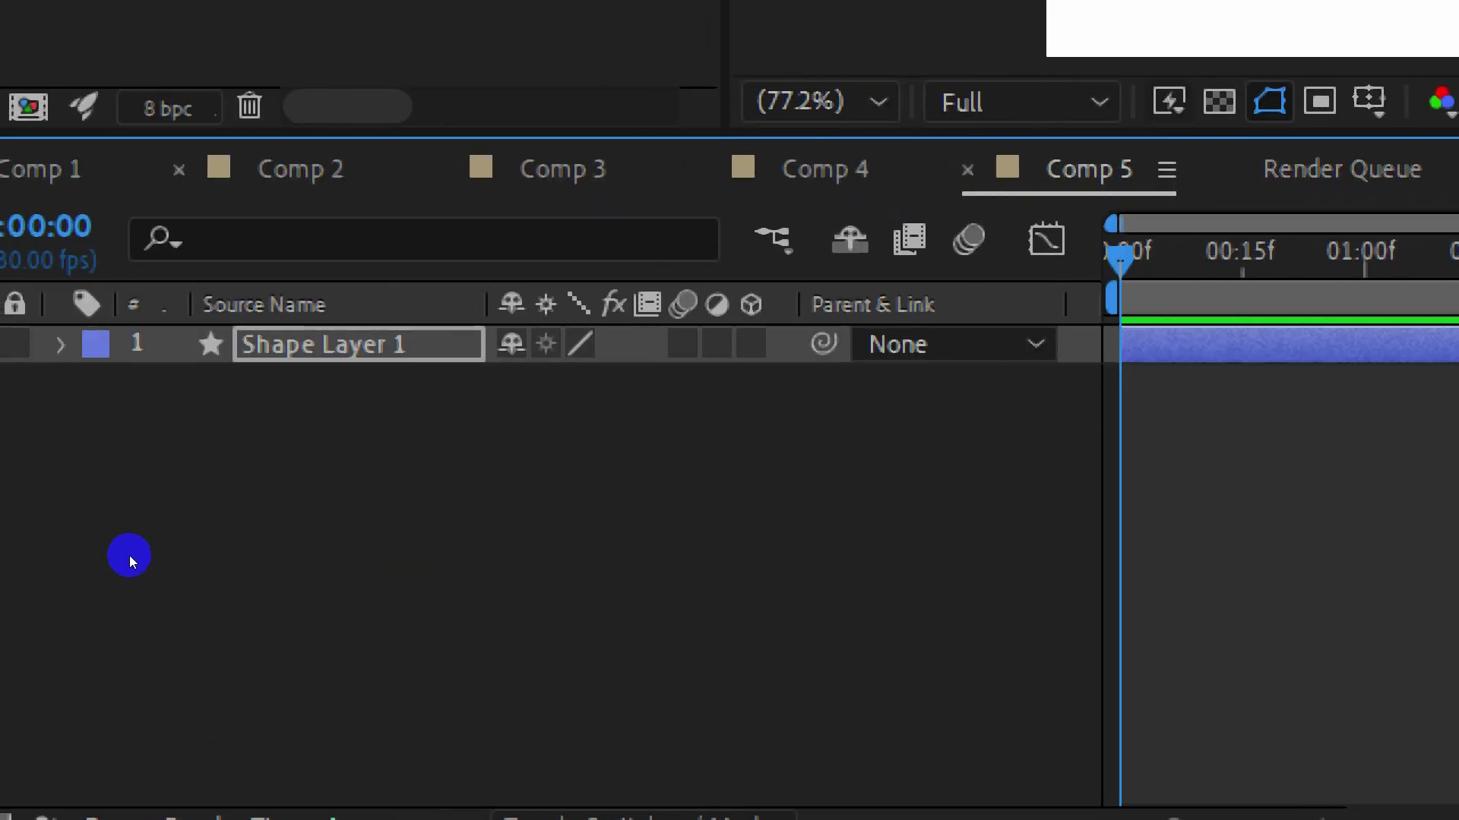
pyautogui.click(292, 169)
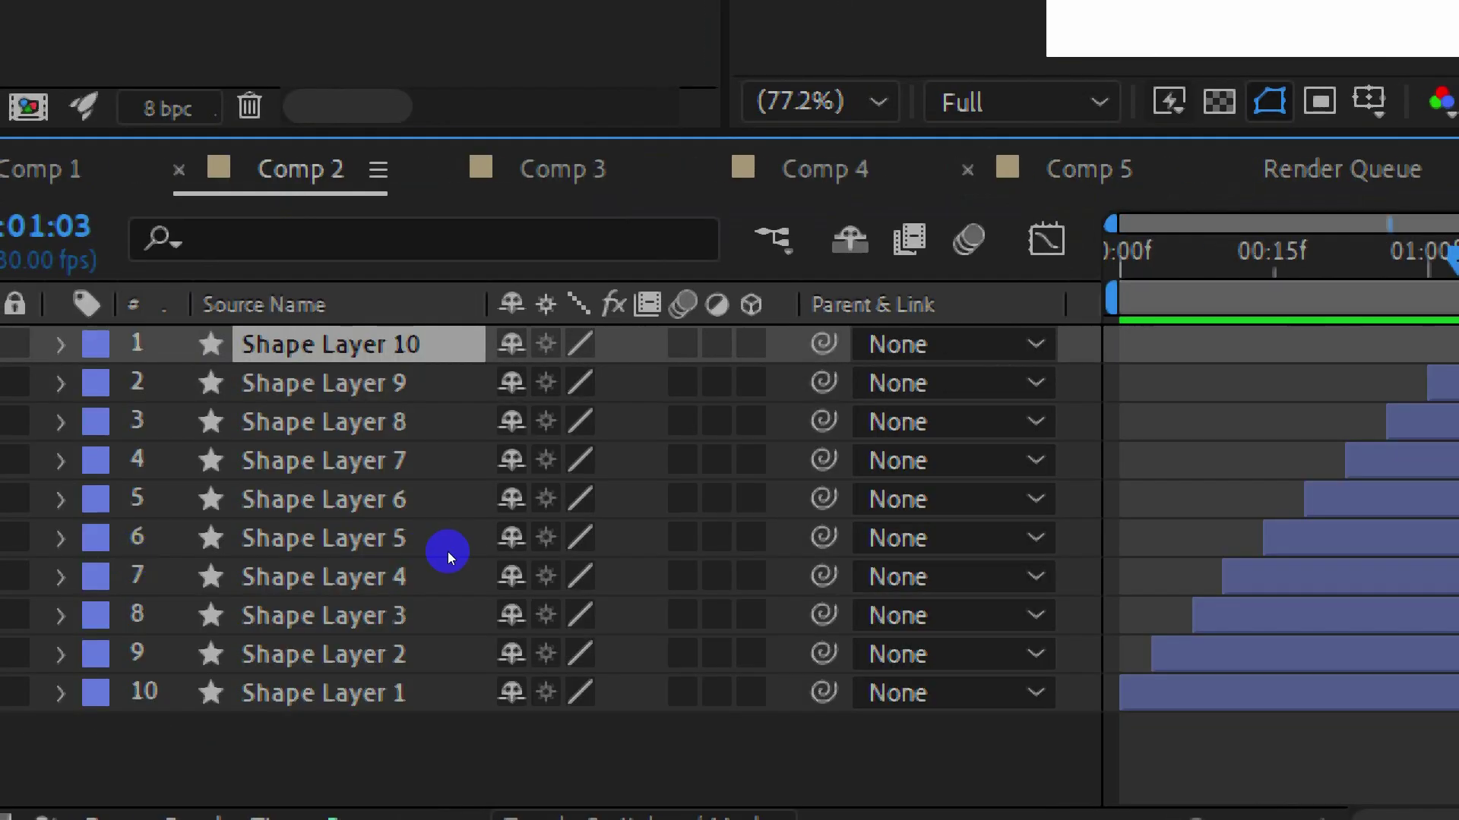
pyautogui.click(1285, 169)
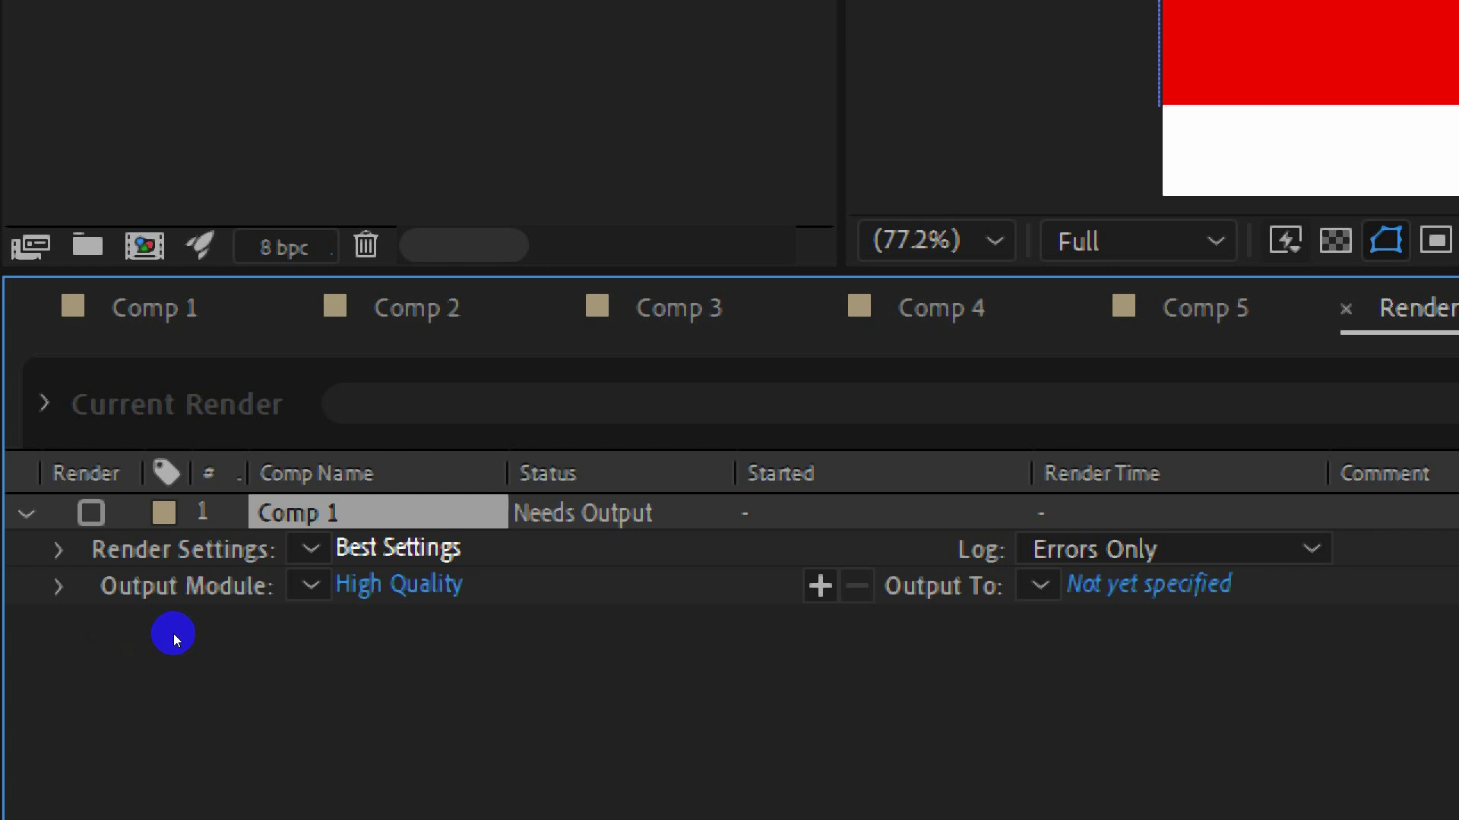
# - Configure Comp 1's render settings with Best quality and Full resolution, and apply them
pyautogui.click(399, 547)
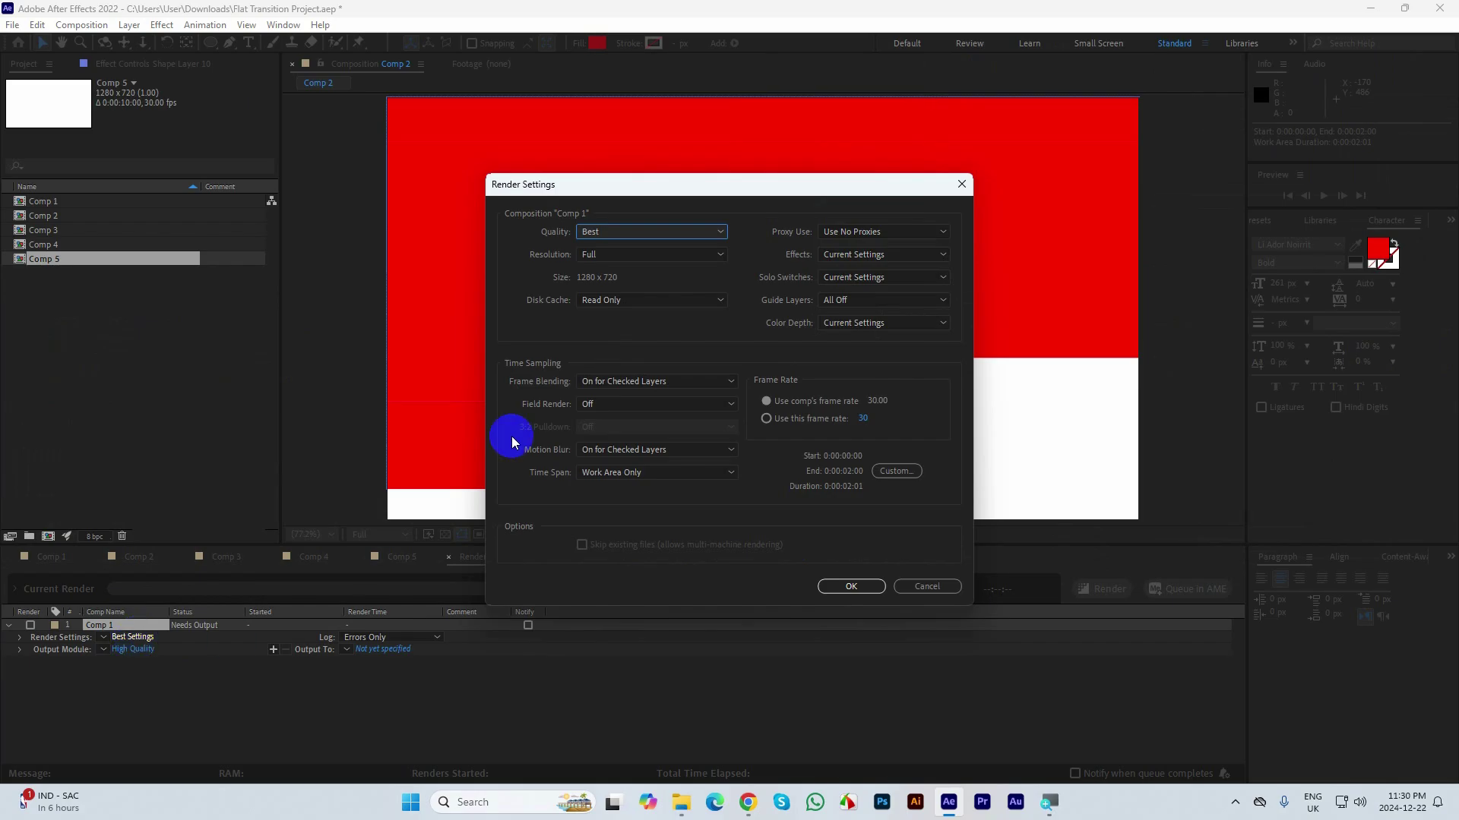
pyautogui.click(632, 231)
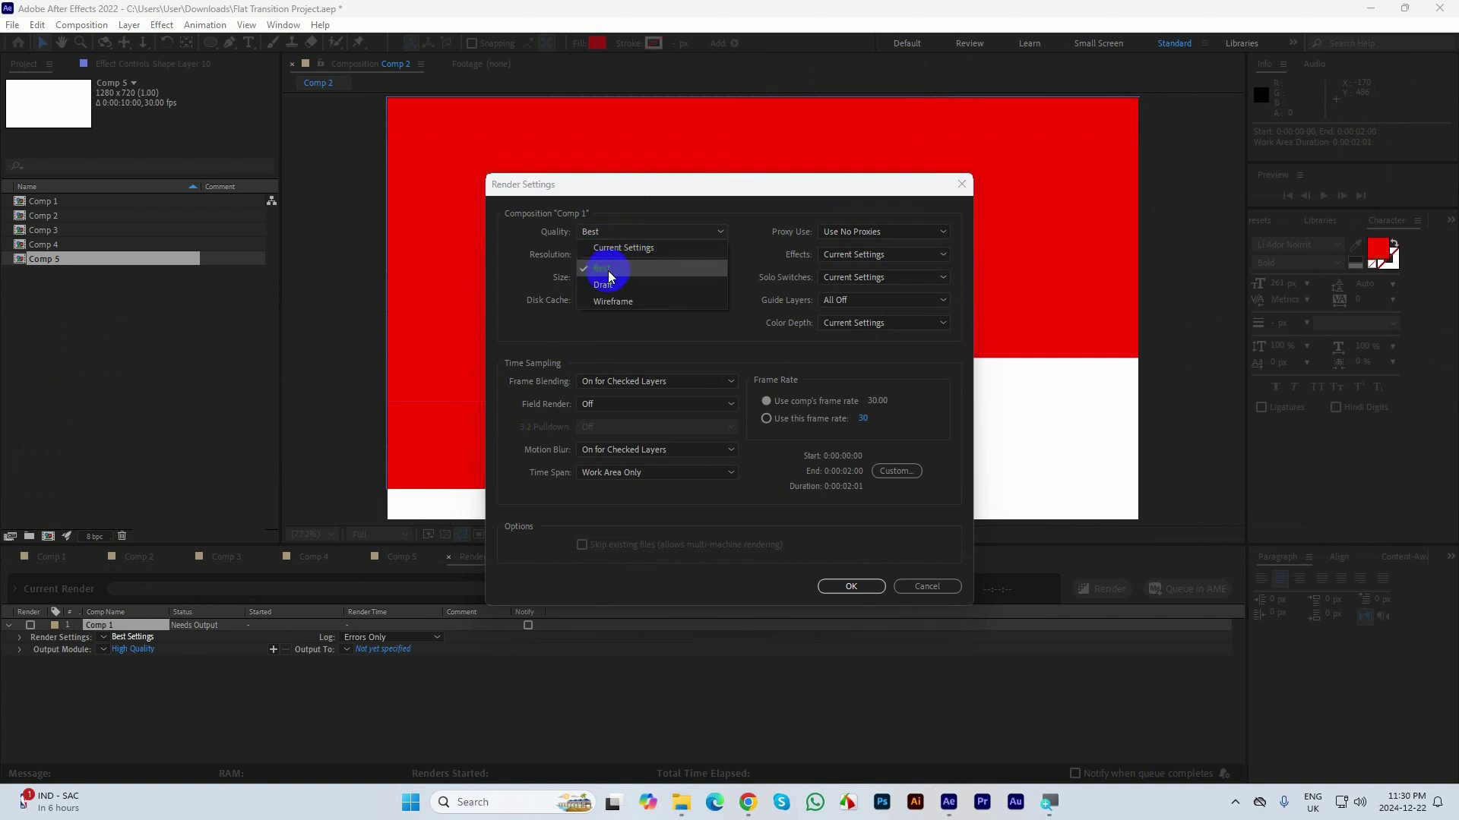
pyautogui.click(608, 225)
pyautogui.click(617, 254)
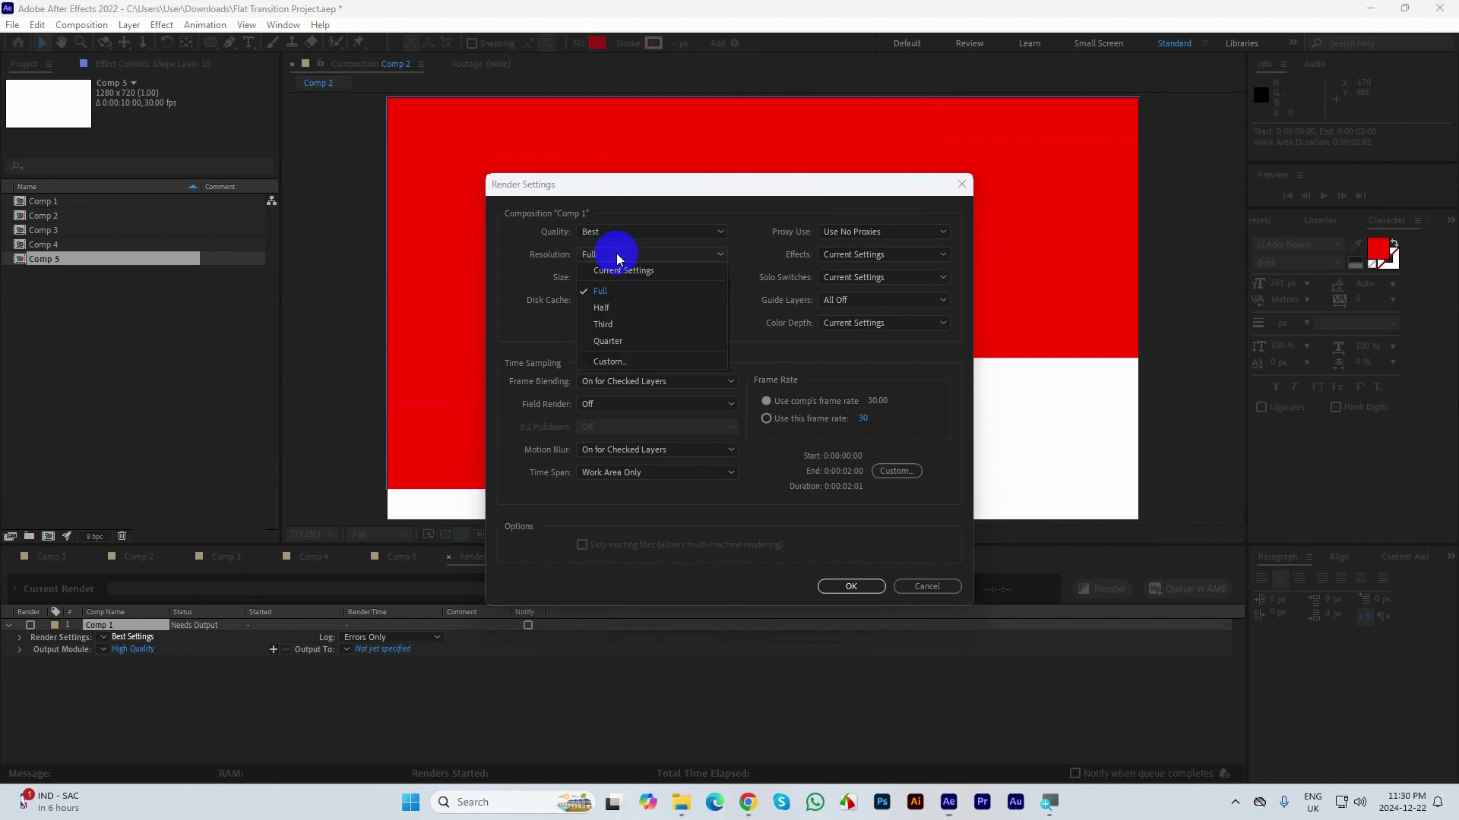
pyautogui.click(620, 293)
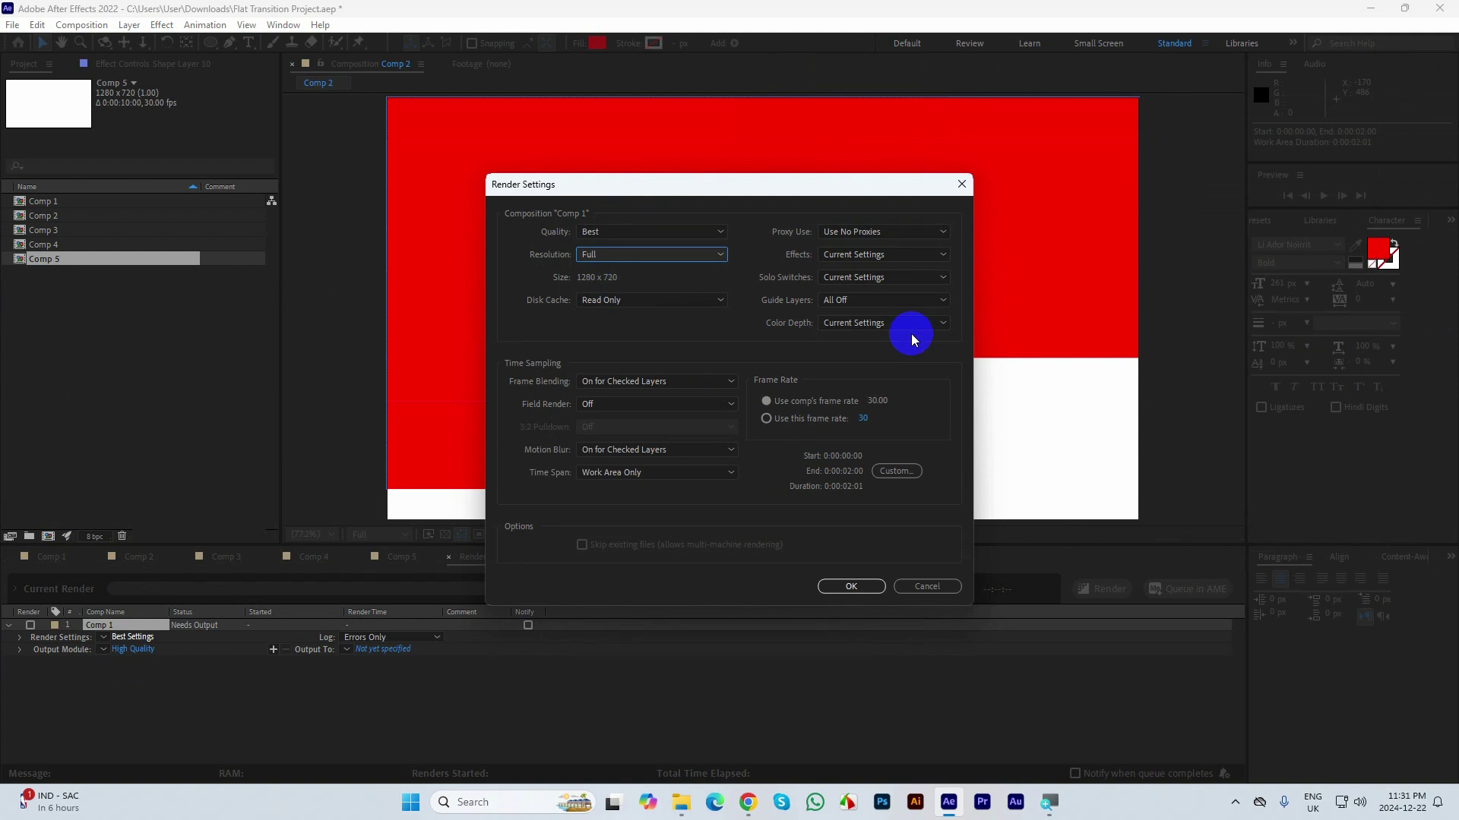
pyautogui.click(850, 587)
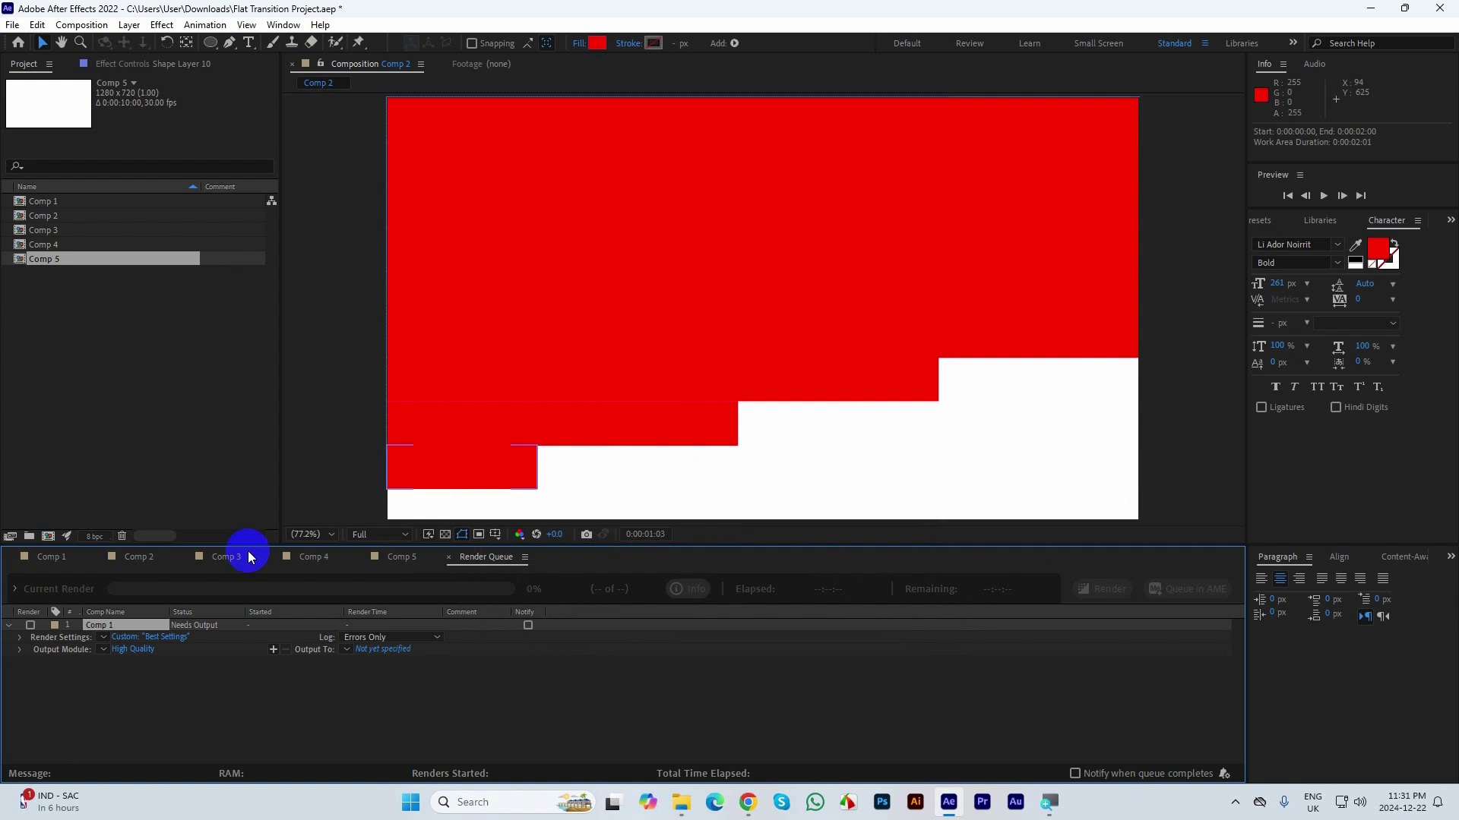
# - Set Comp 1's output module to AVI format with RGB channels and apply the settings
pyautogui.click(131, 654)
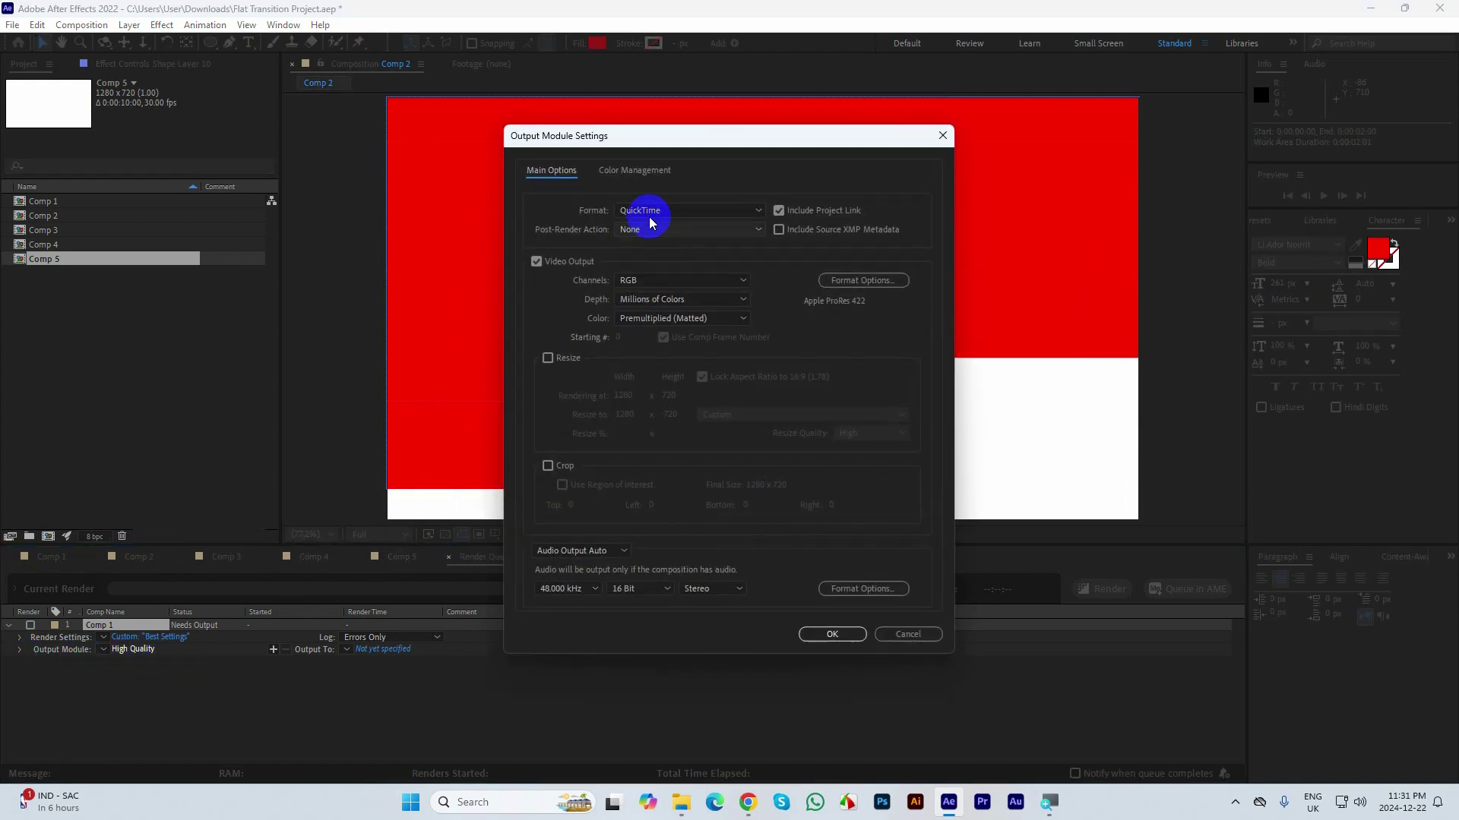
pyautogui.moveTo(640, 139); pyautogui.dragTo(501, 153)
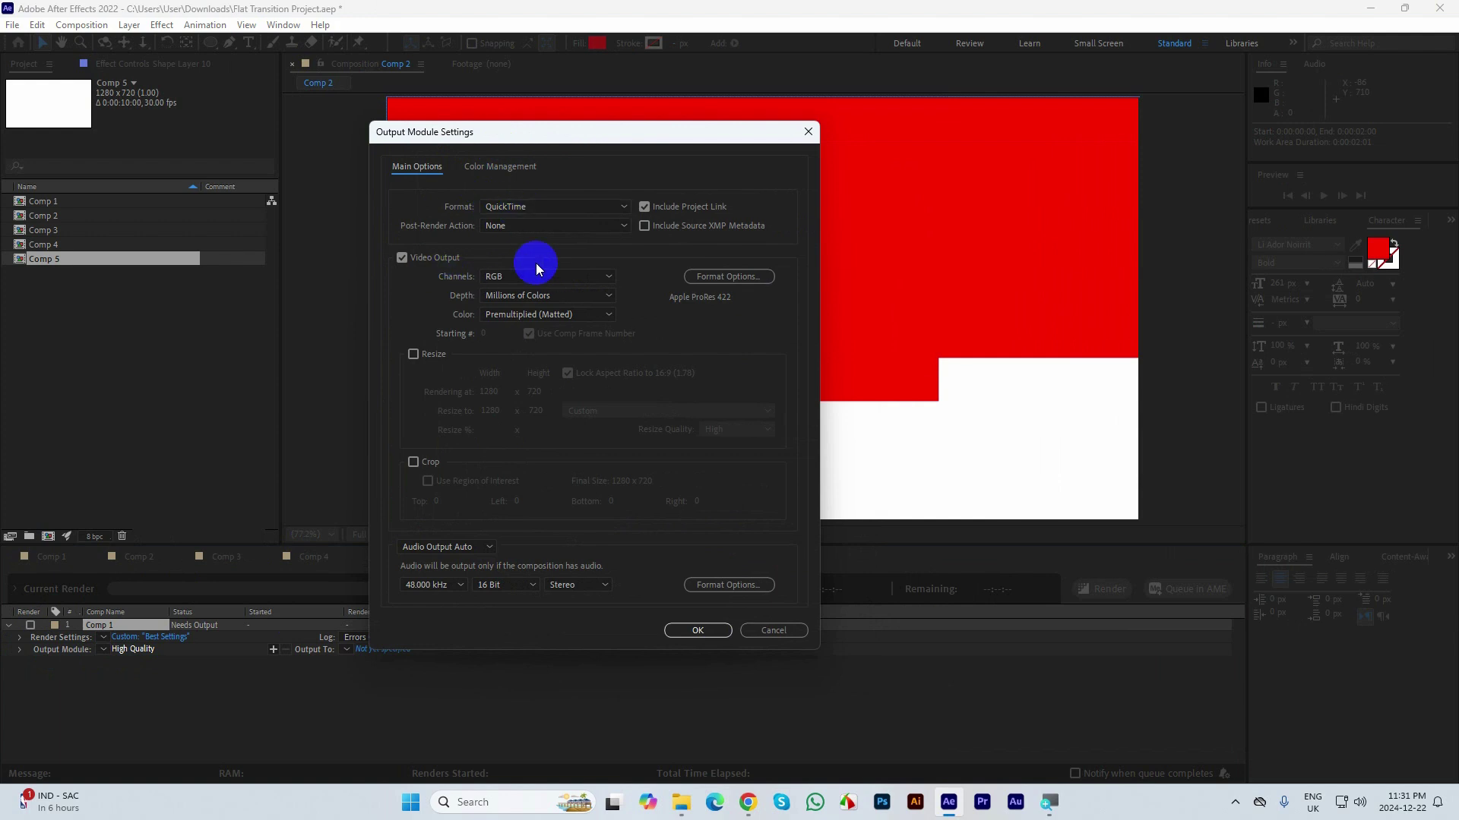
pyautogui.click(522, 206)
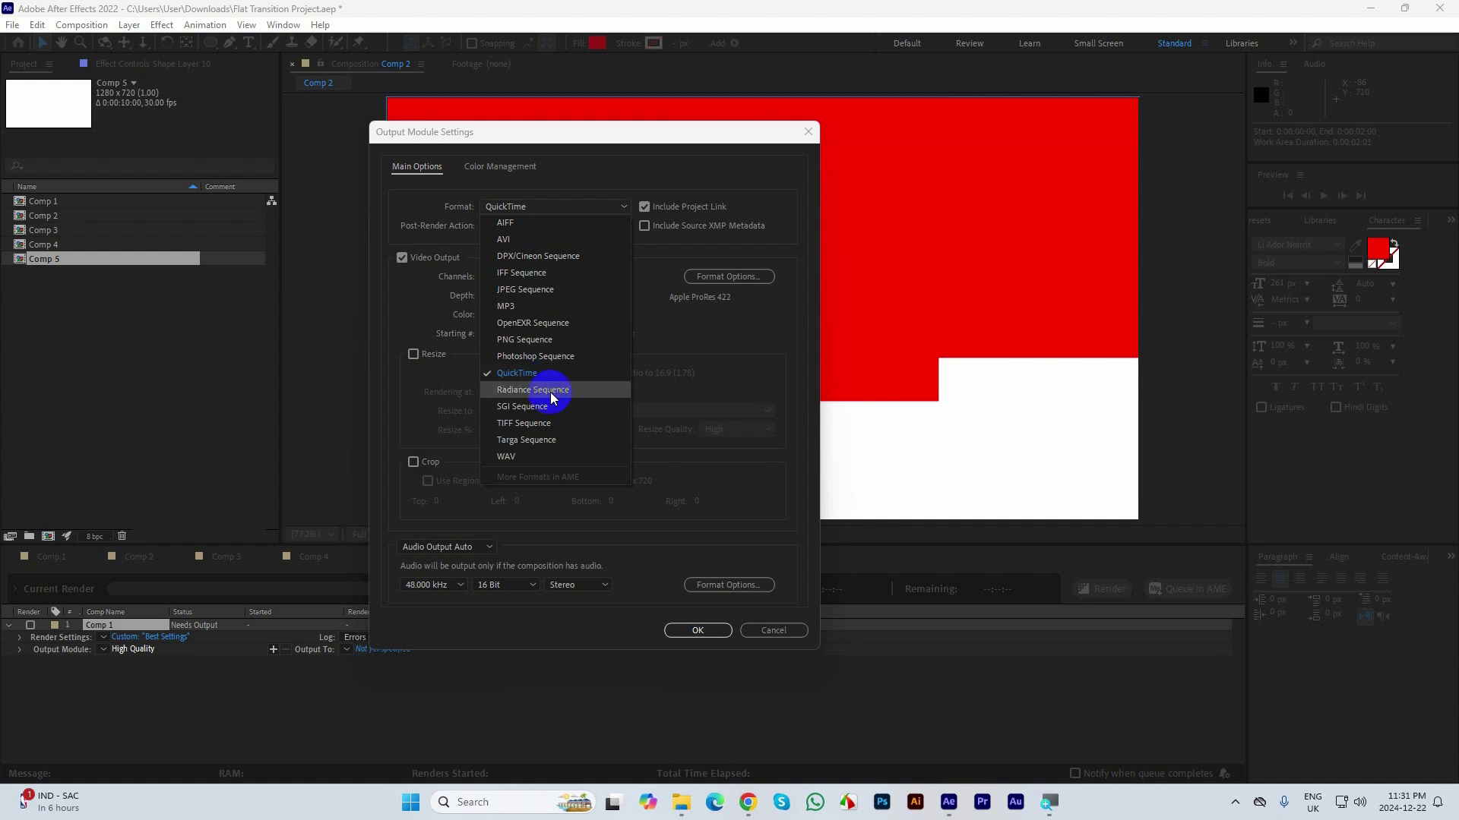
pyautogui.click(513, 240)
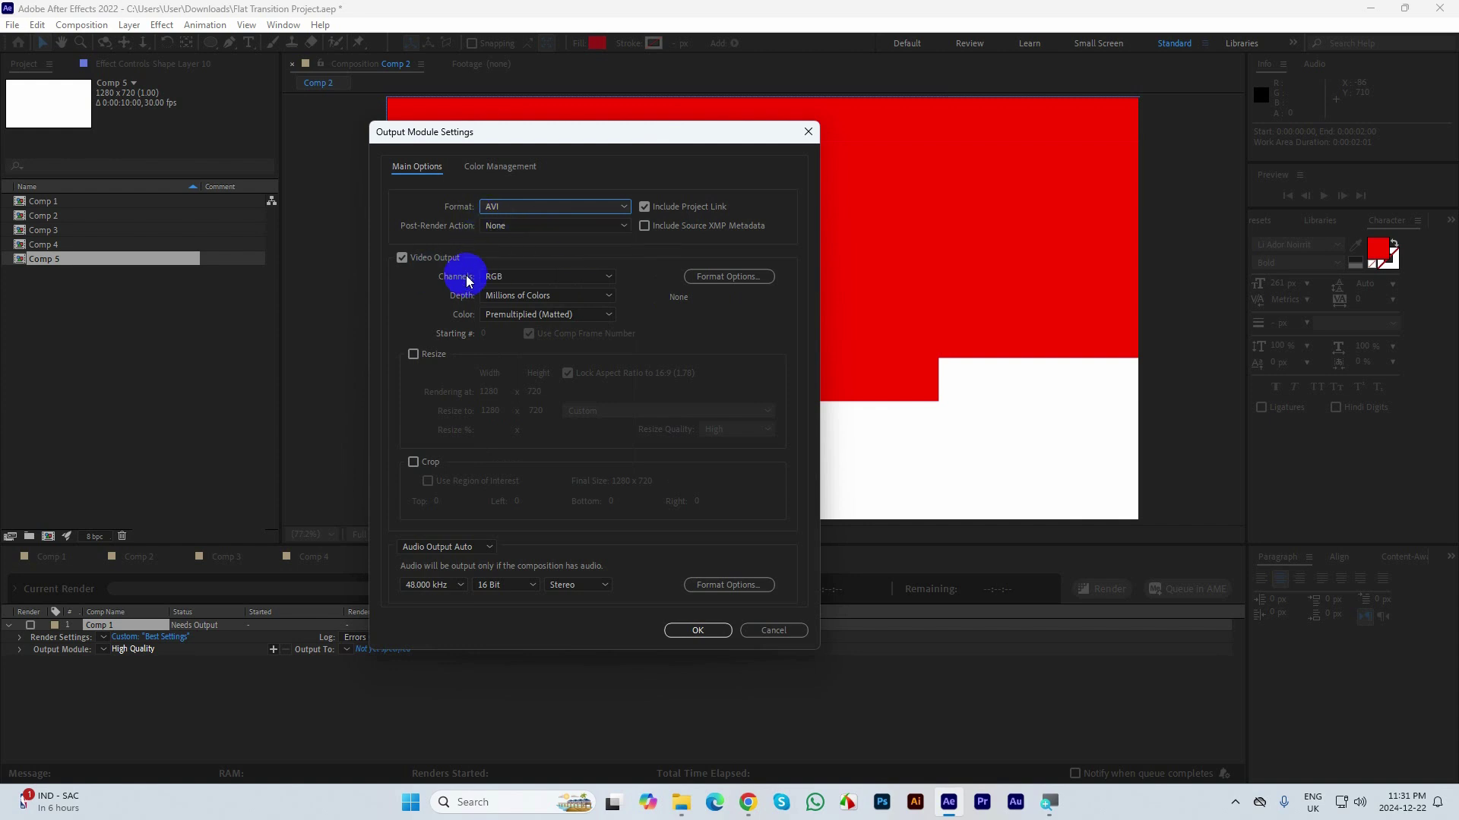
pyautogui.click(507, 279)
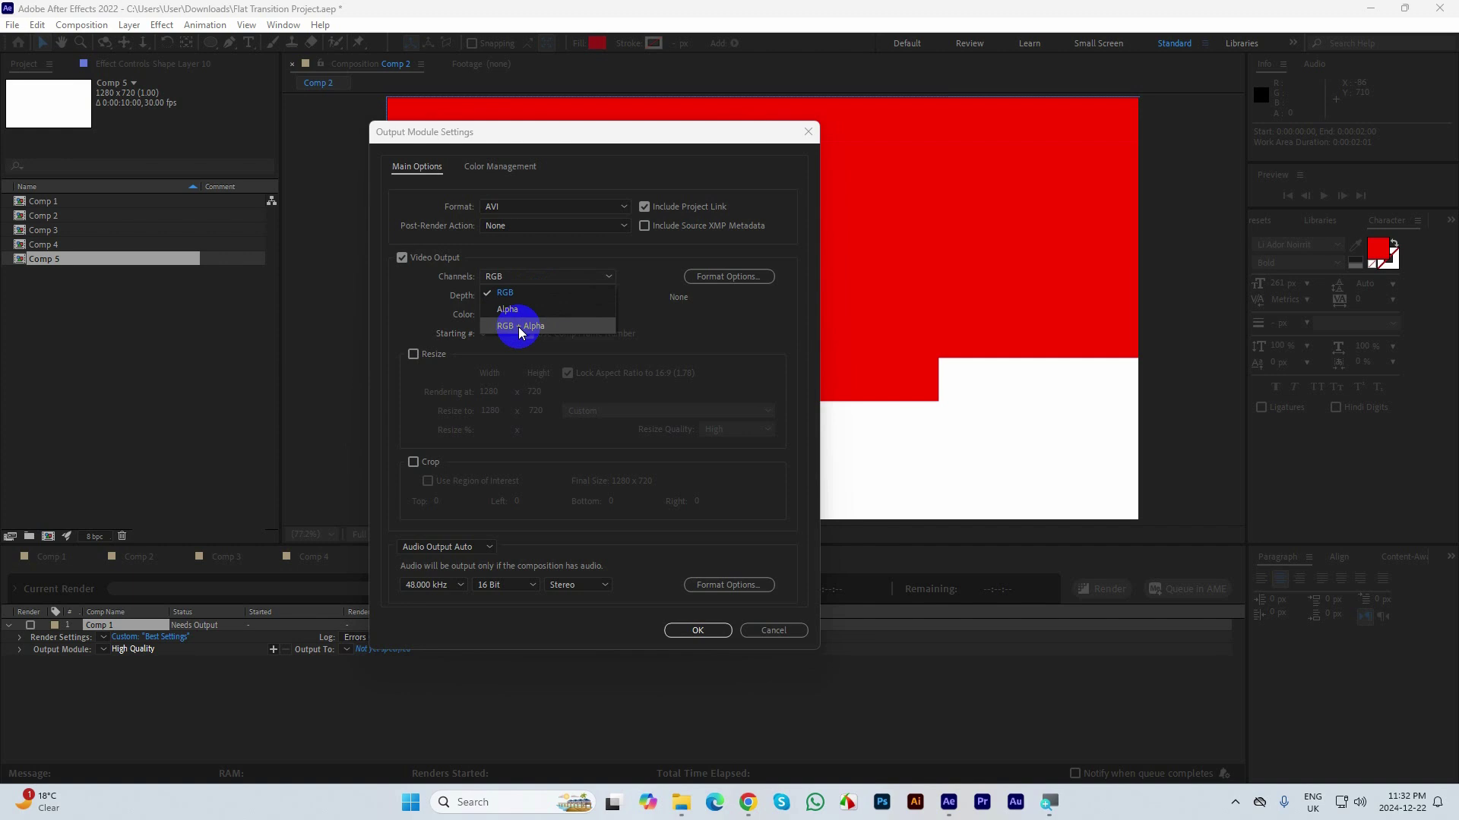
pyautogui.click(514, 294)
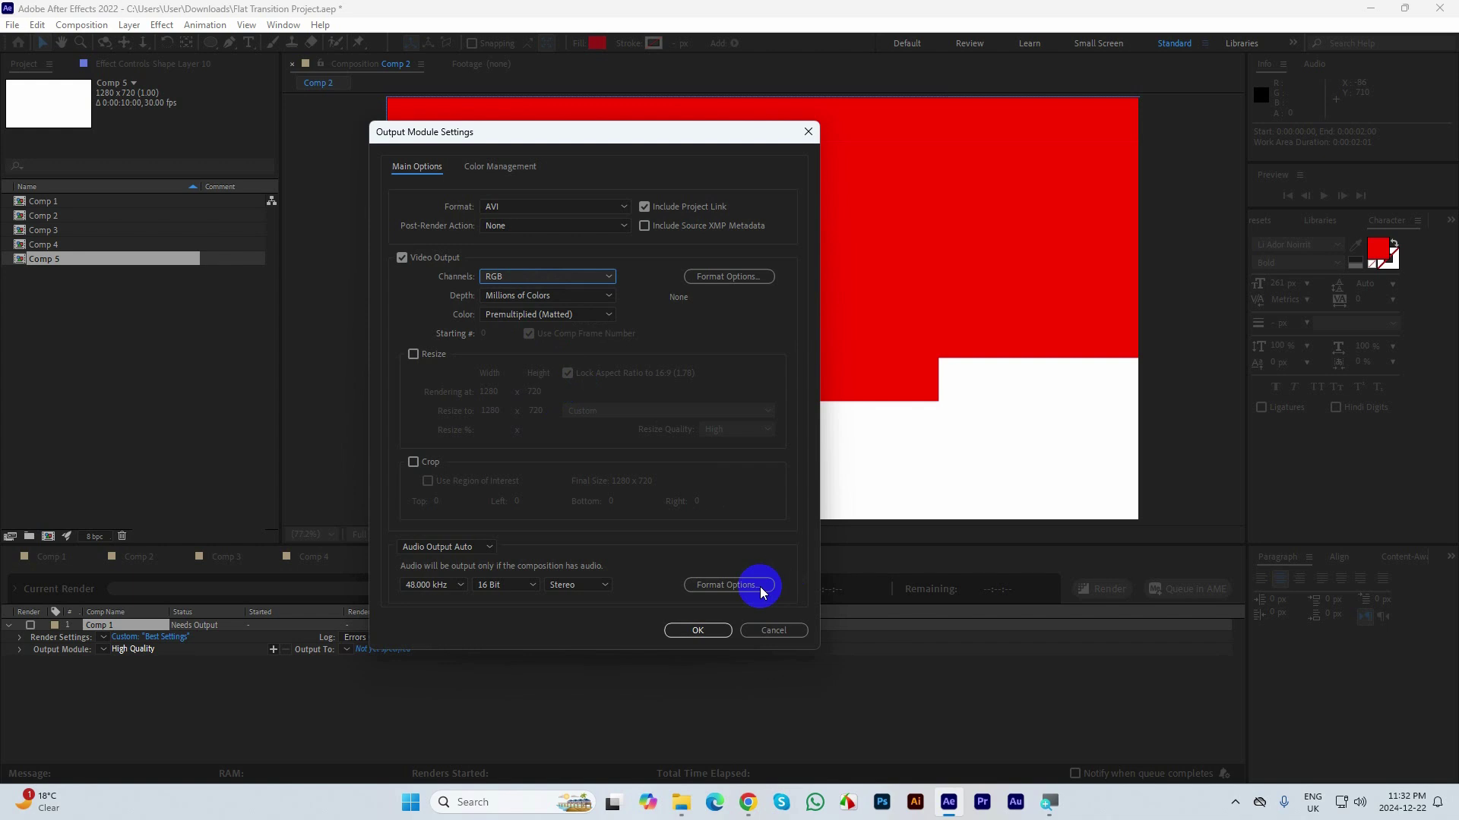
pyautogui.click(697, 630)
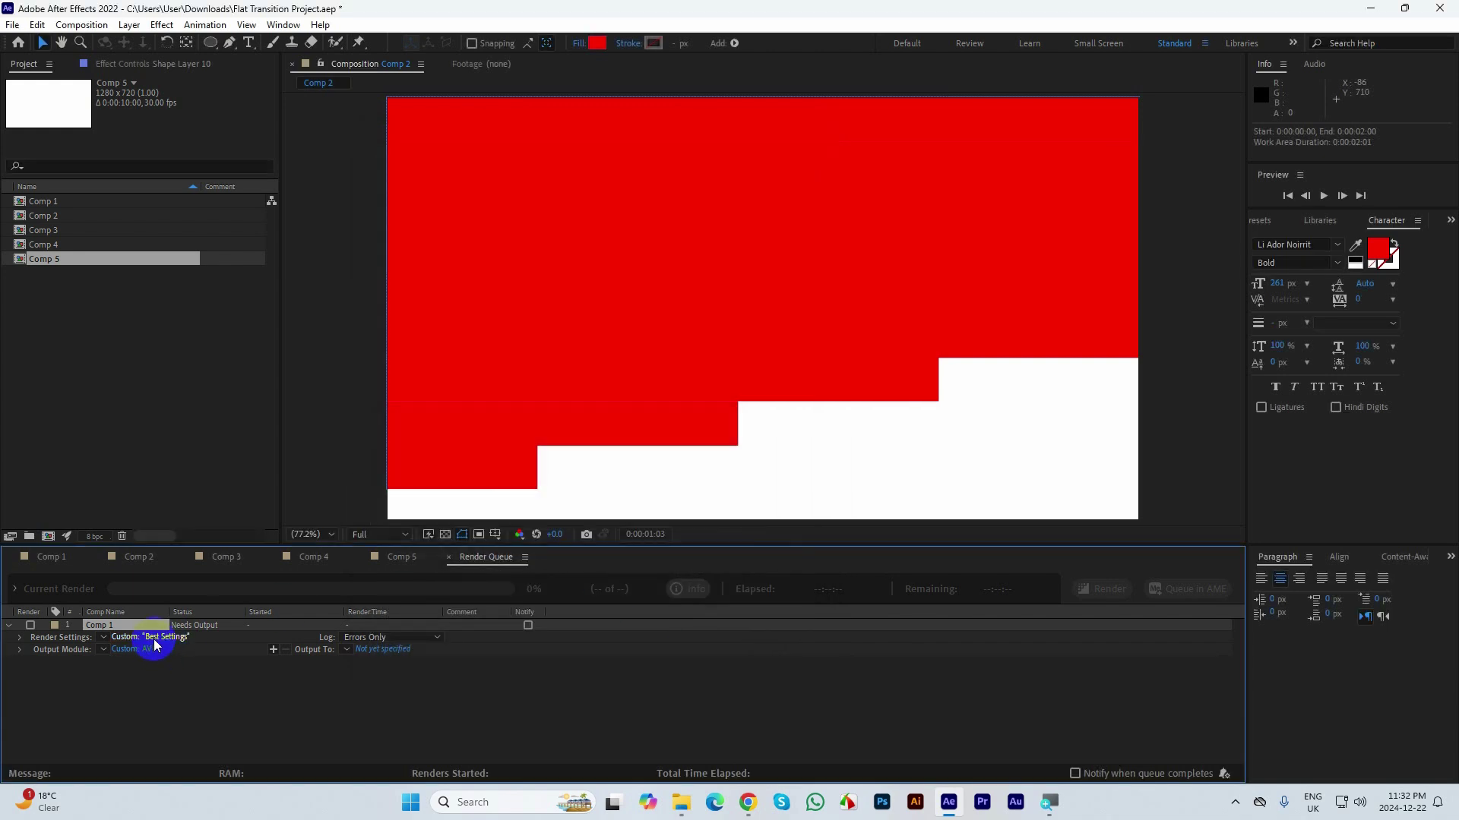
# - Set Comp 1's output file to 1st render in the Downloads folder and render the queue
pyautogui.click(375, 651)
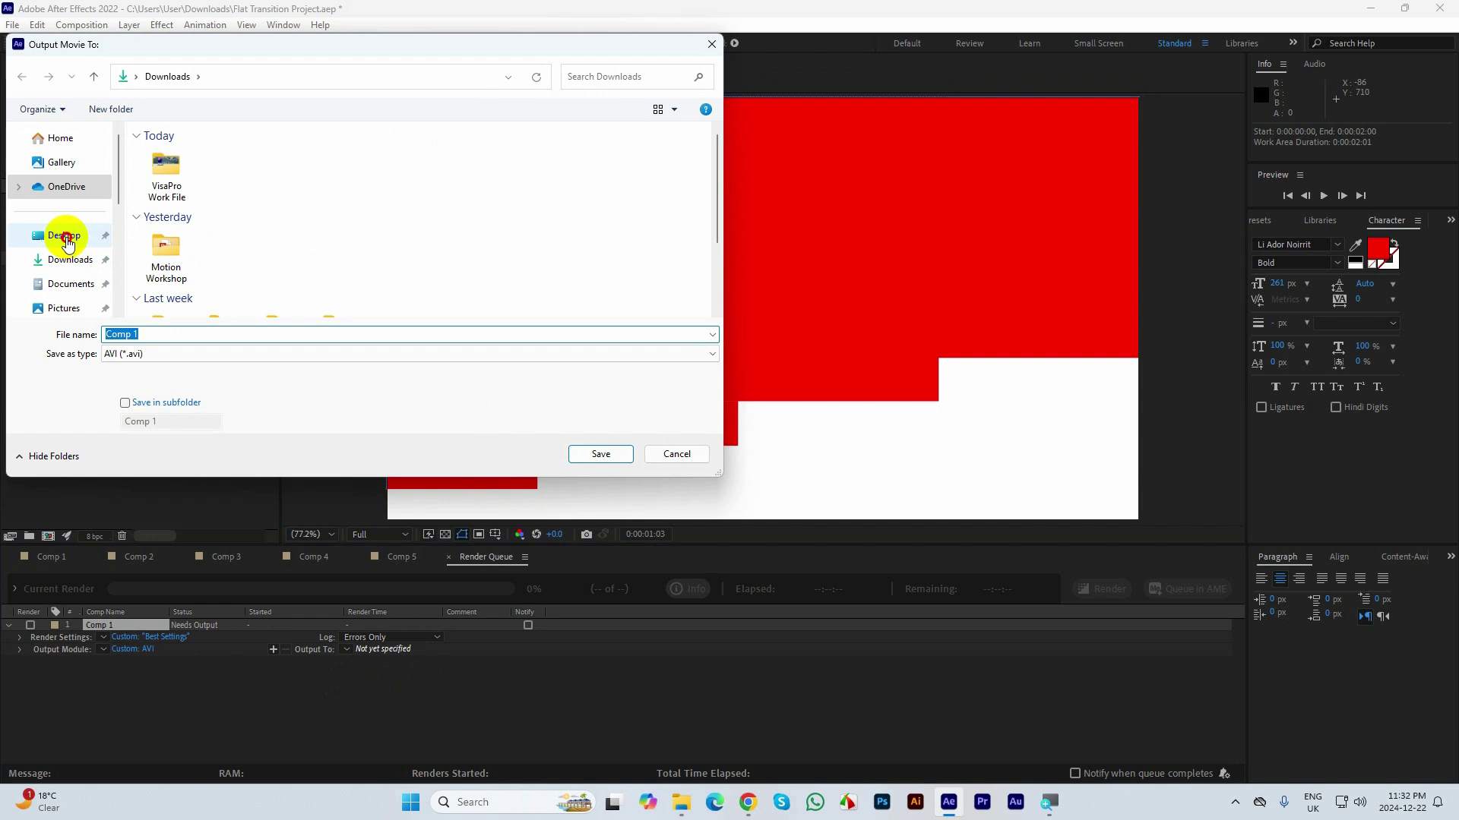
pyautogui.click(65, 237)
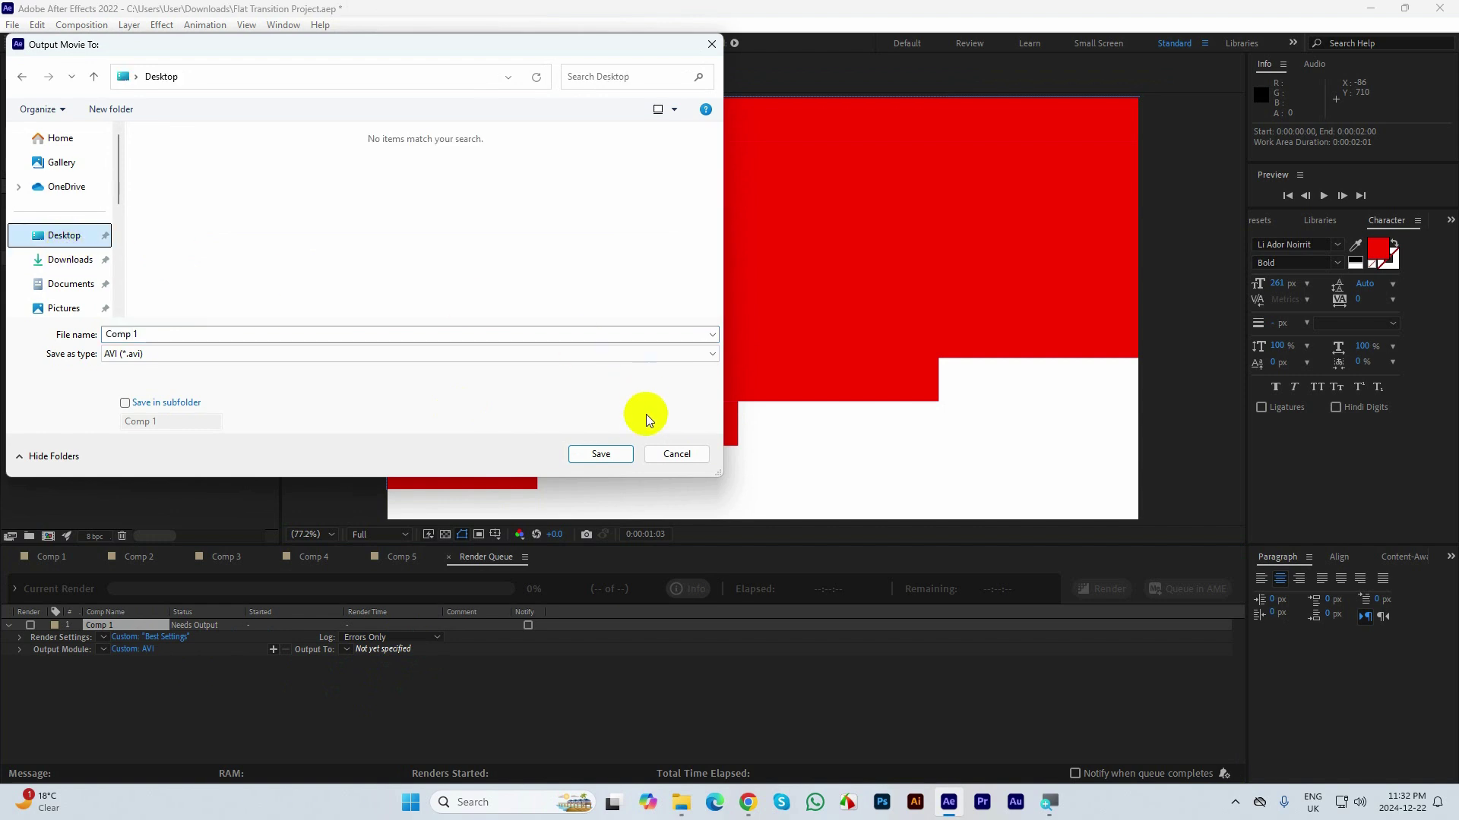
pyautogui.click(51, 260)
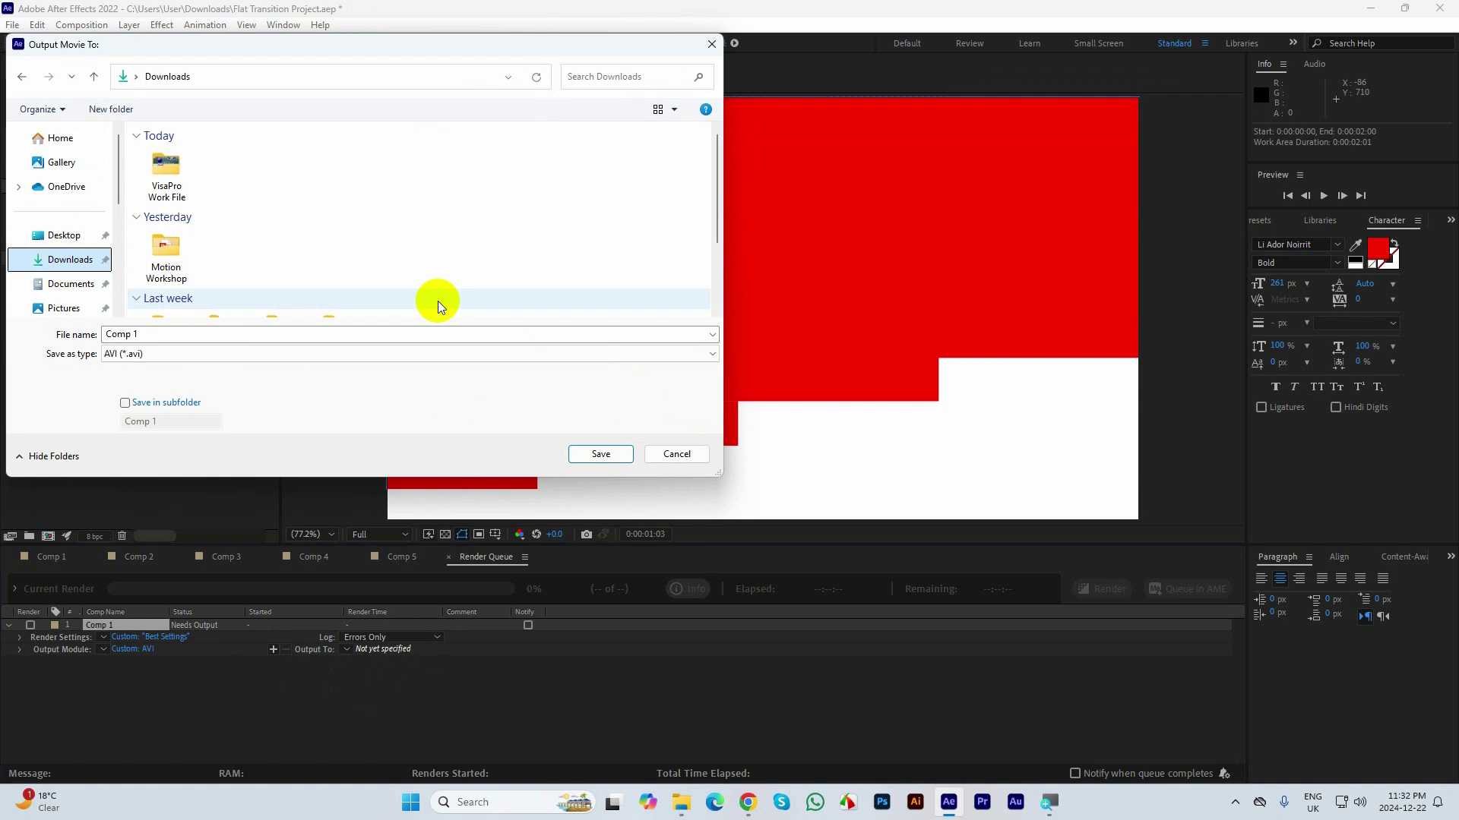
pyautogui.click(184, 332)
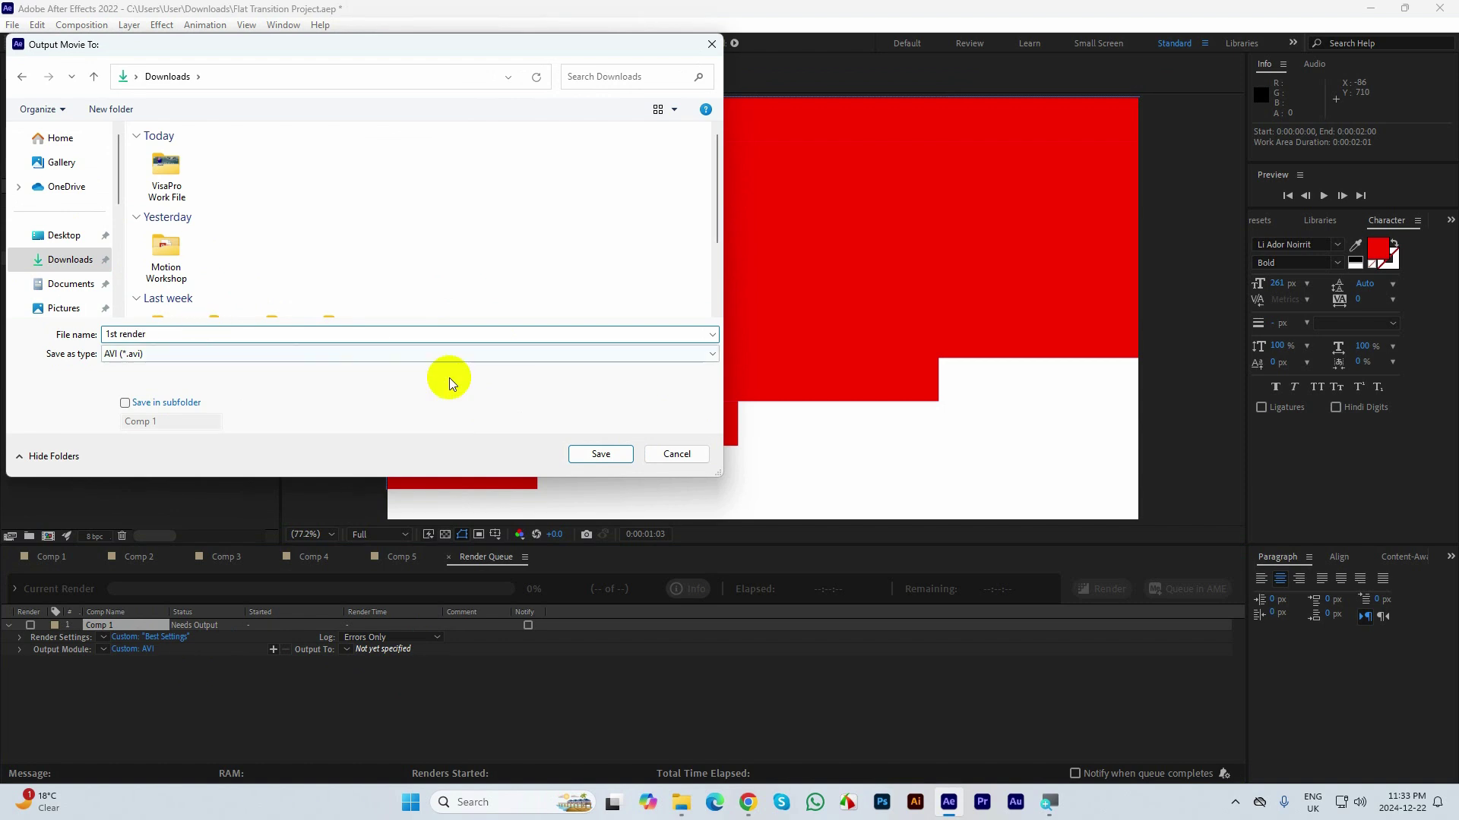
pyautogui.click(600, 455)
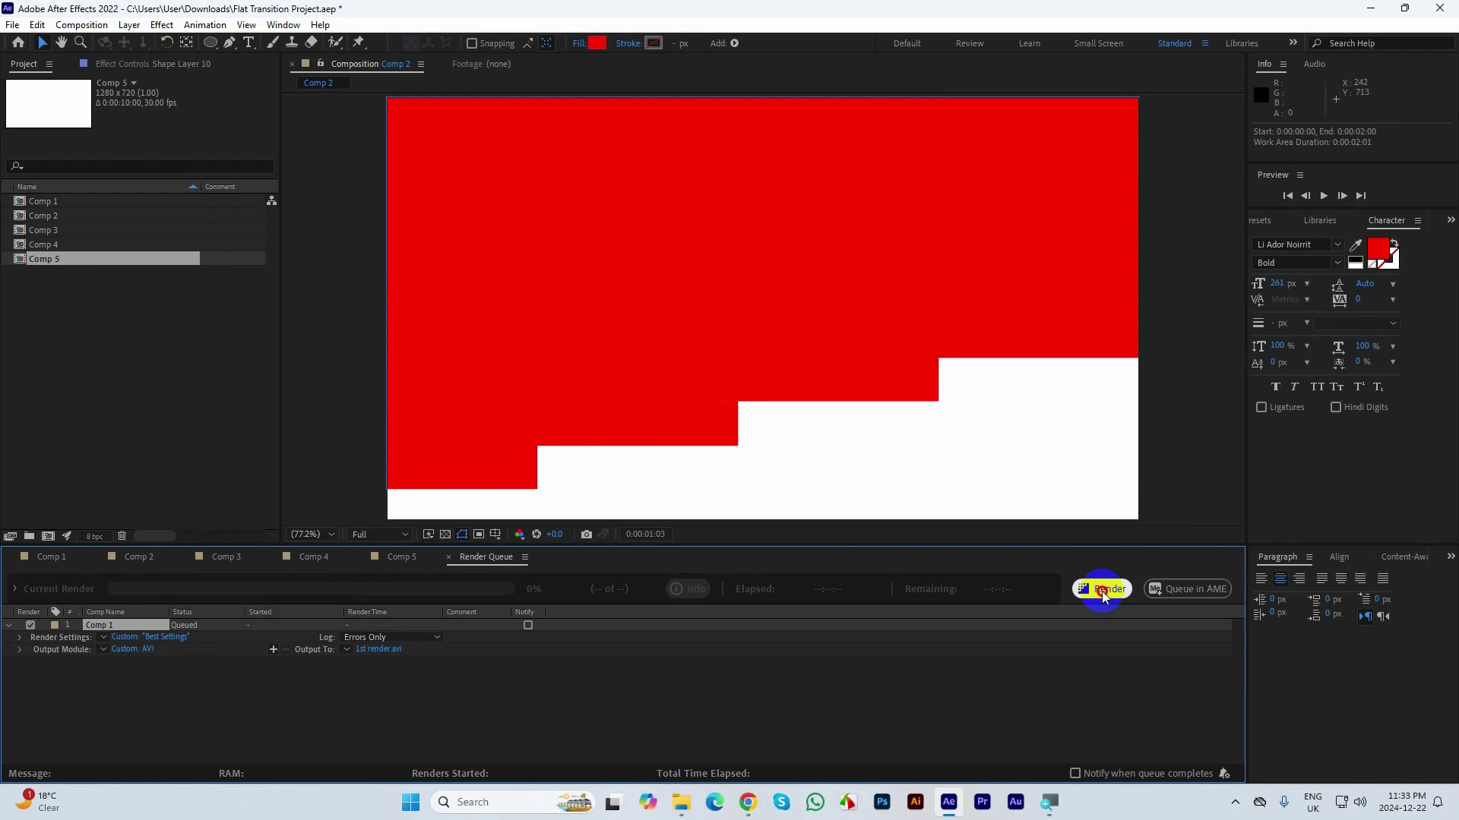
pyautogui.click(1103, 592)
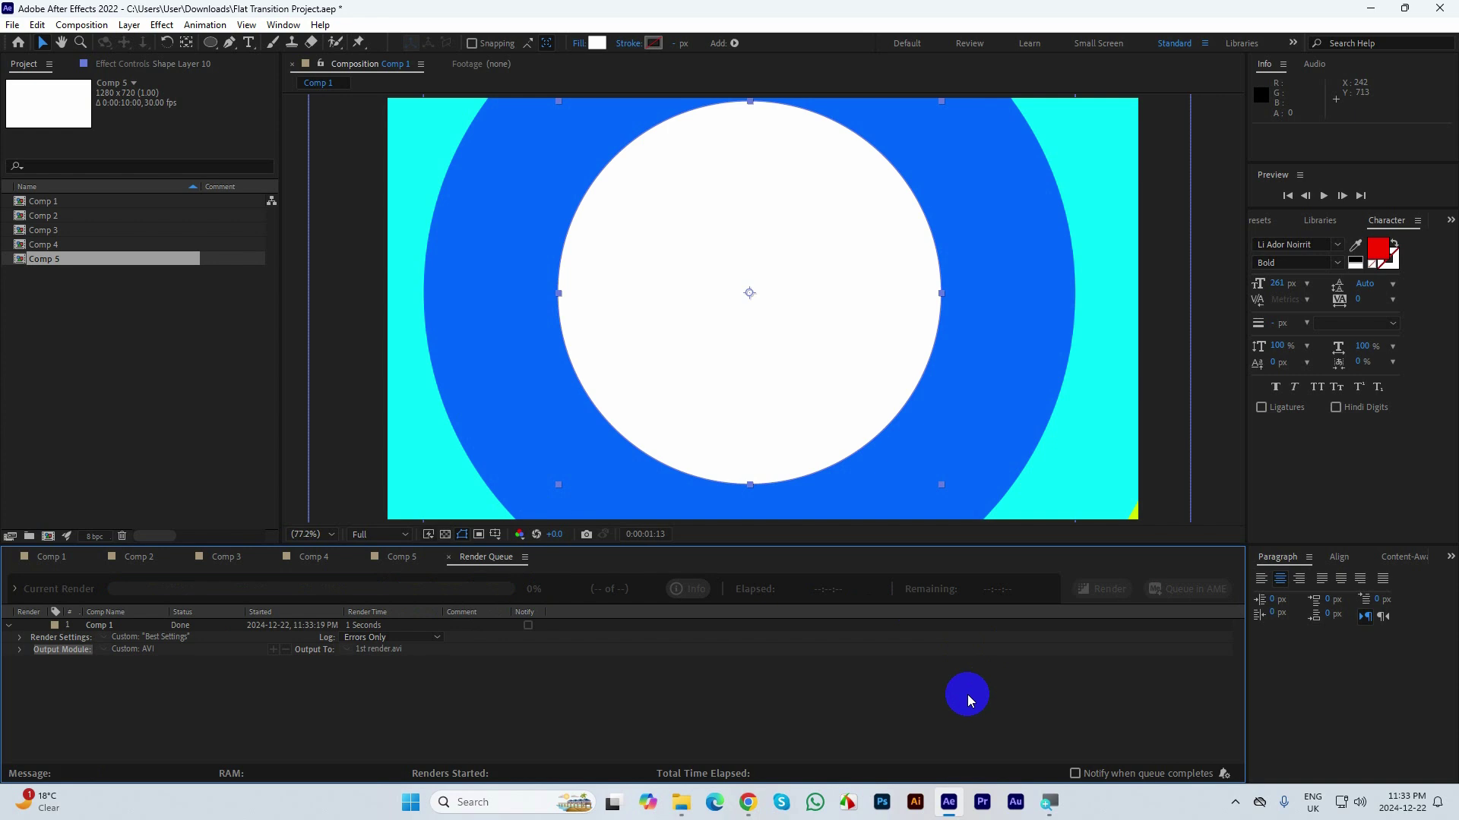
# - Switch to File Explorer and open the 1st render video from Downloads in Media Player just once
pyautogui.click(692, 805)
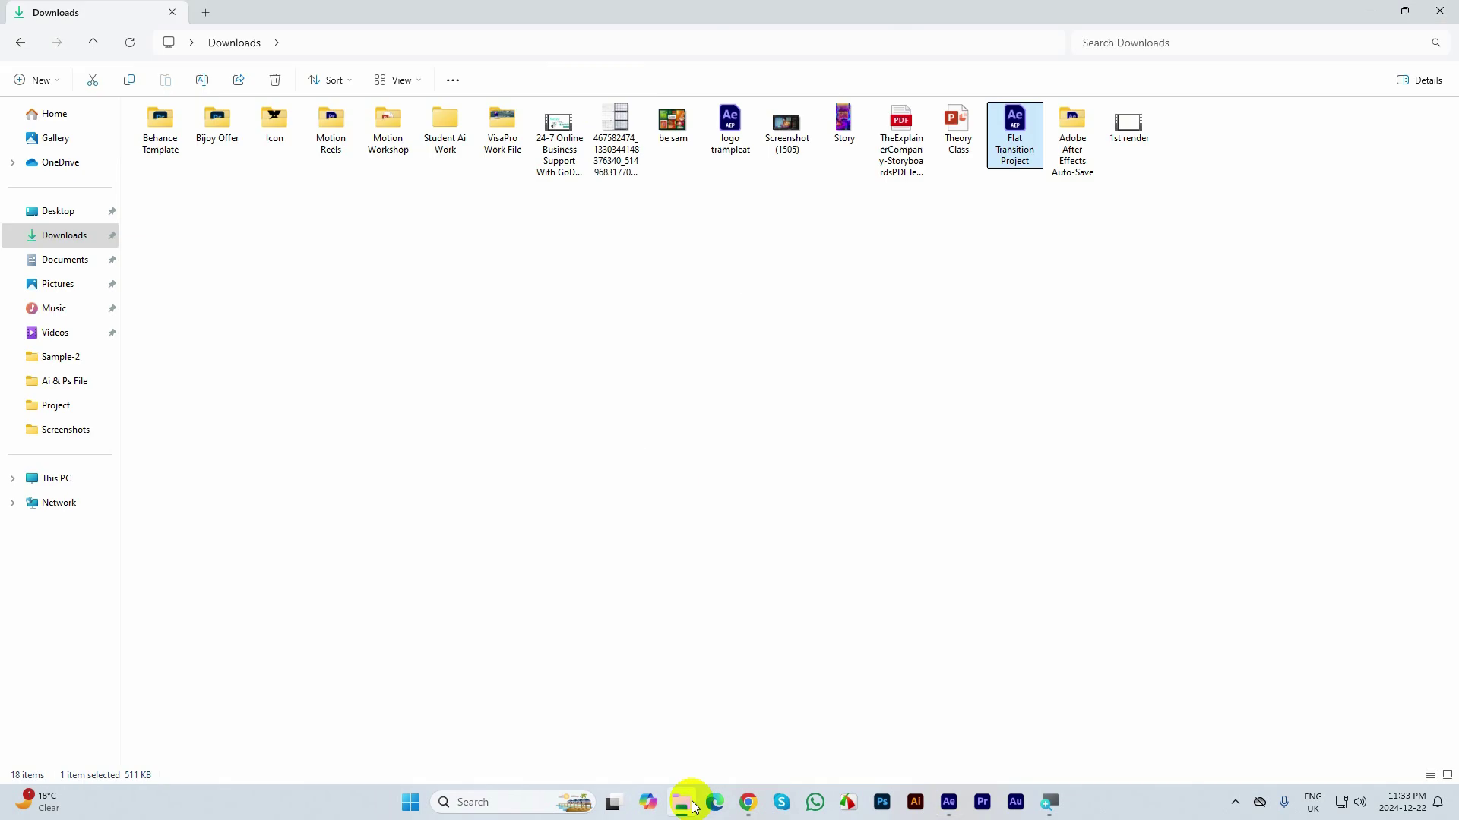
pyautogui.click(1128, 133)
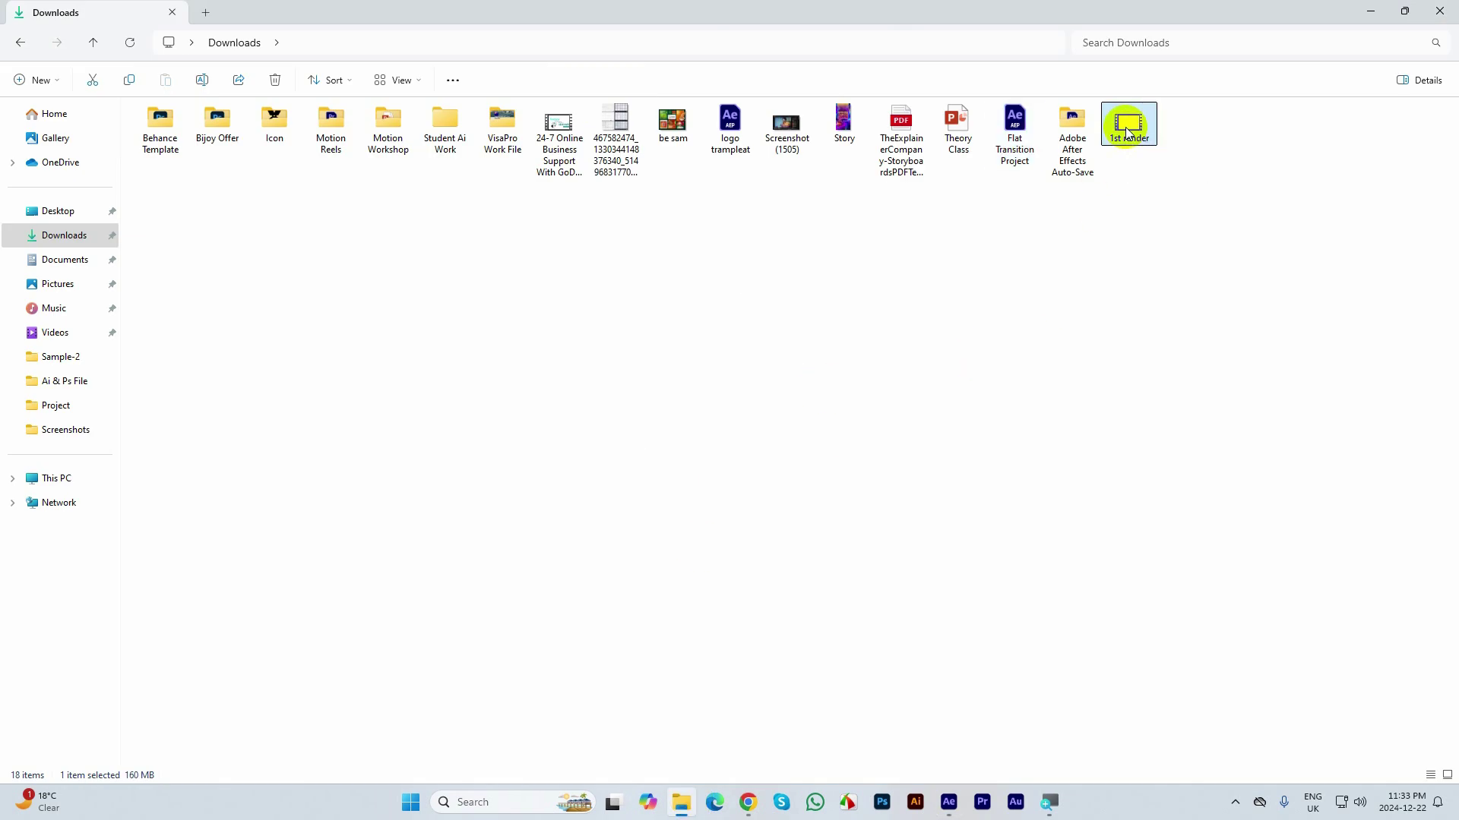
pyautogui.rightClick(1128, 133)
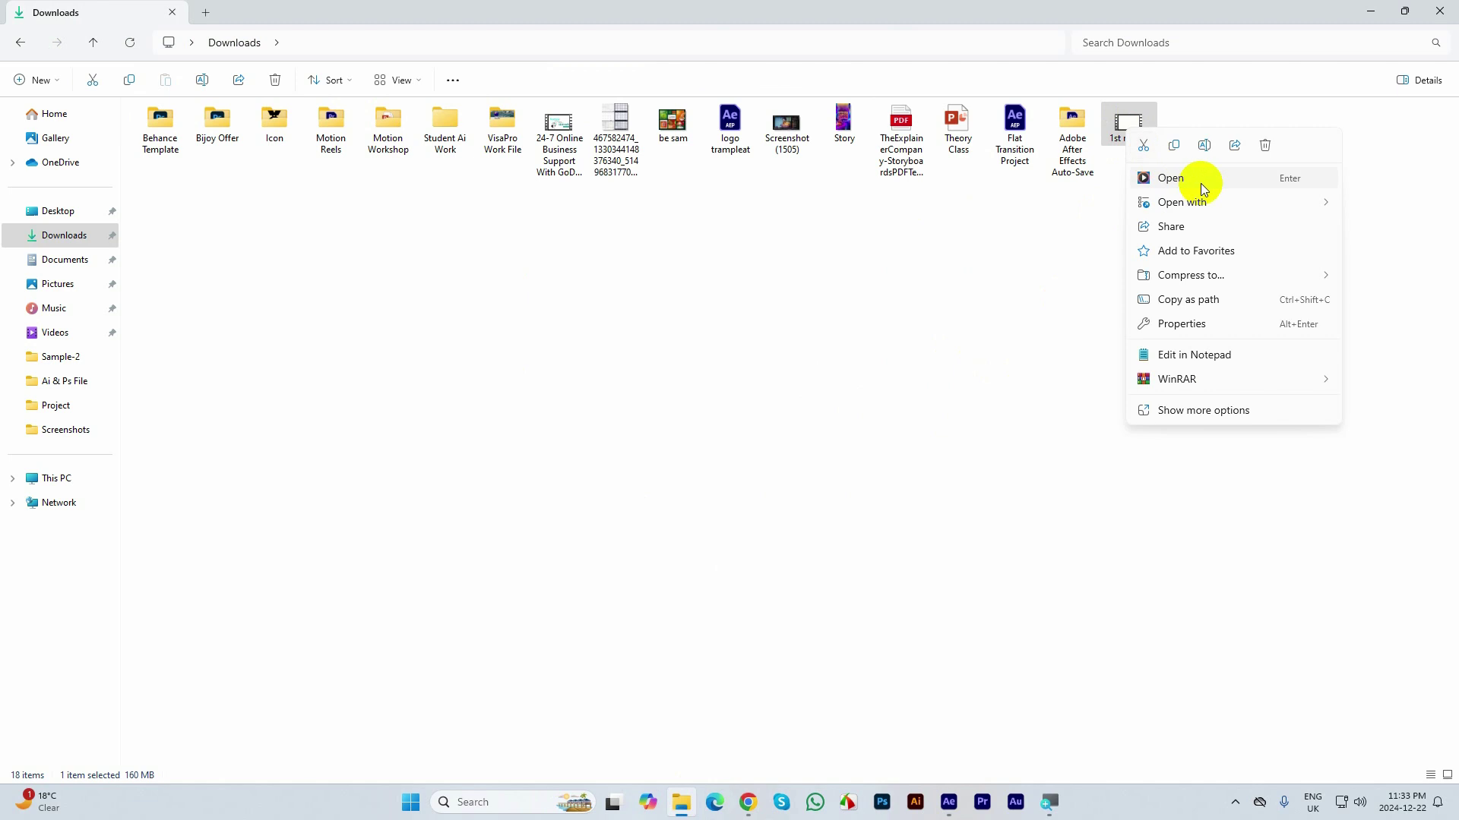
pyautogui.moveTo(1202, 200)
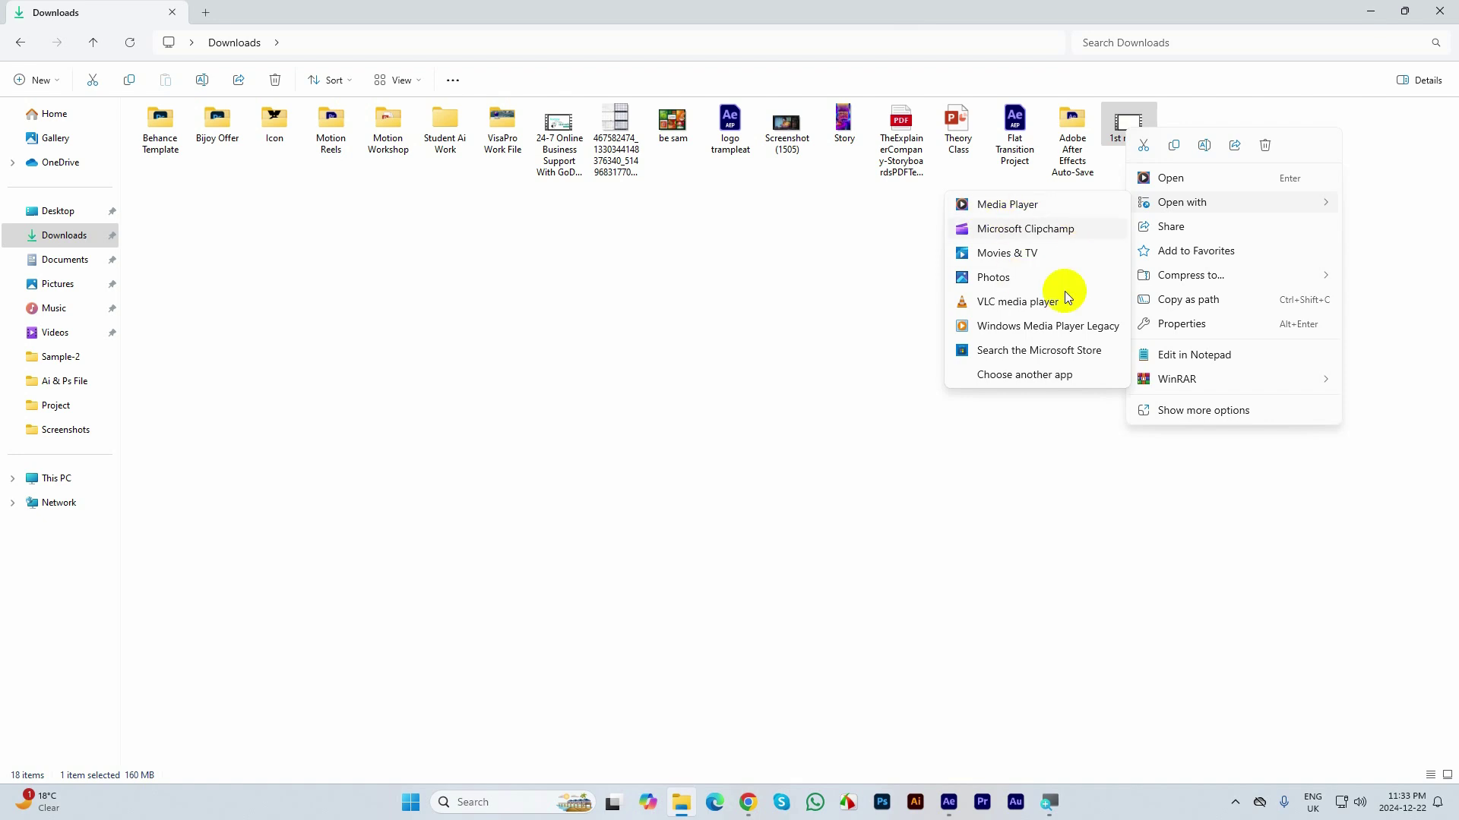
pyautogui.click(1025, 307)
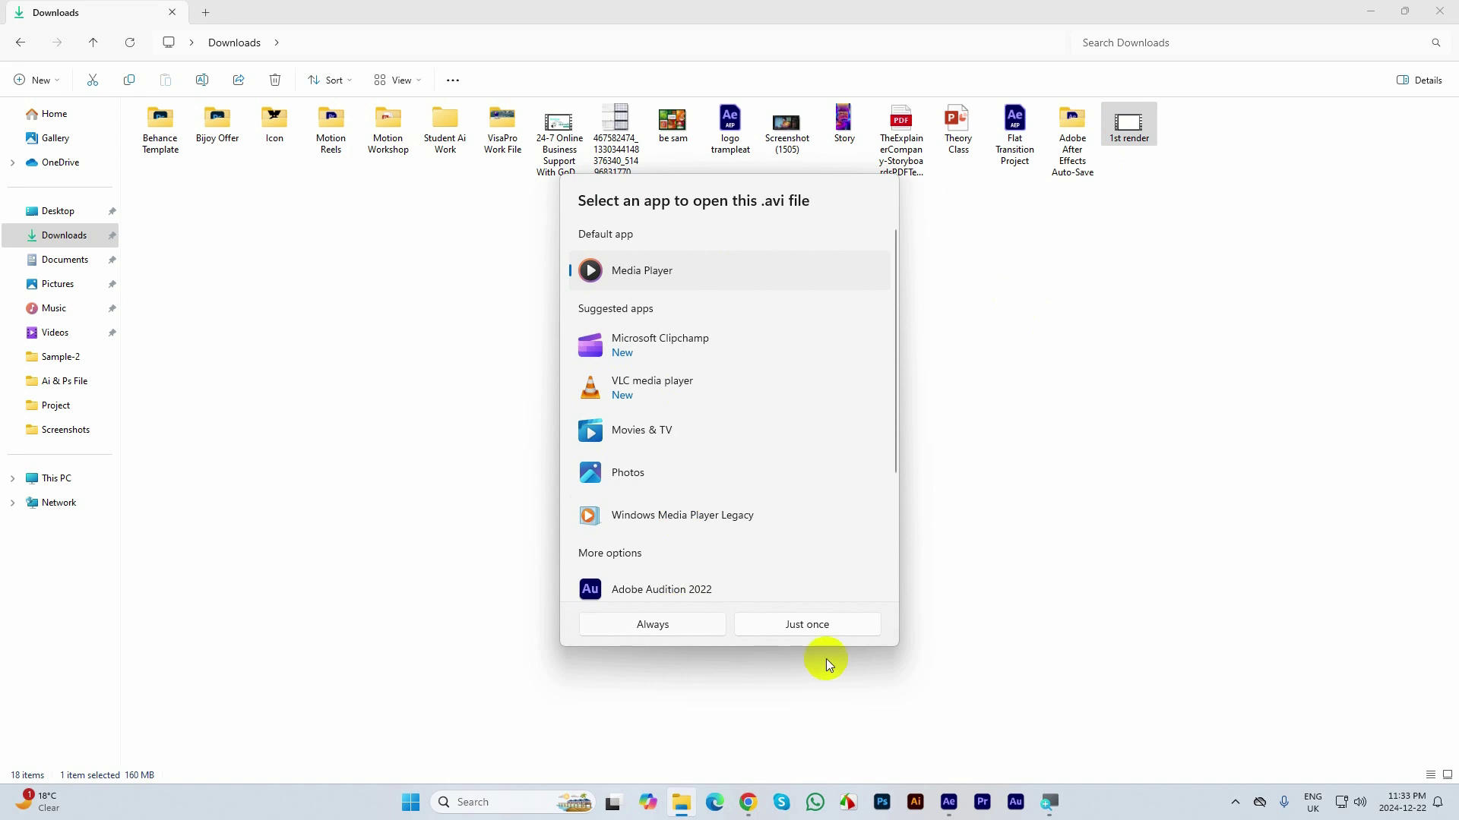
pyautogui.click(822, 624)
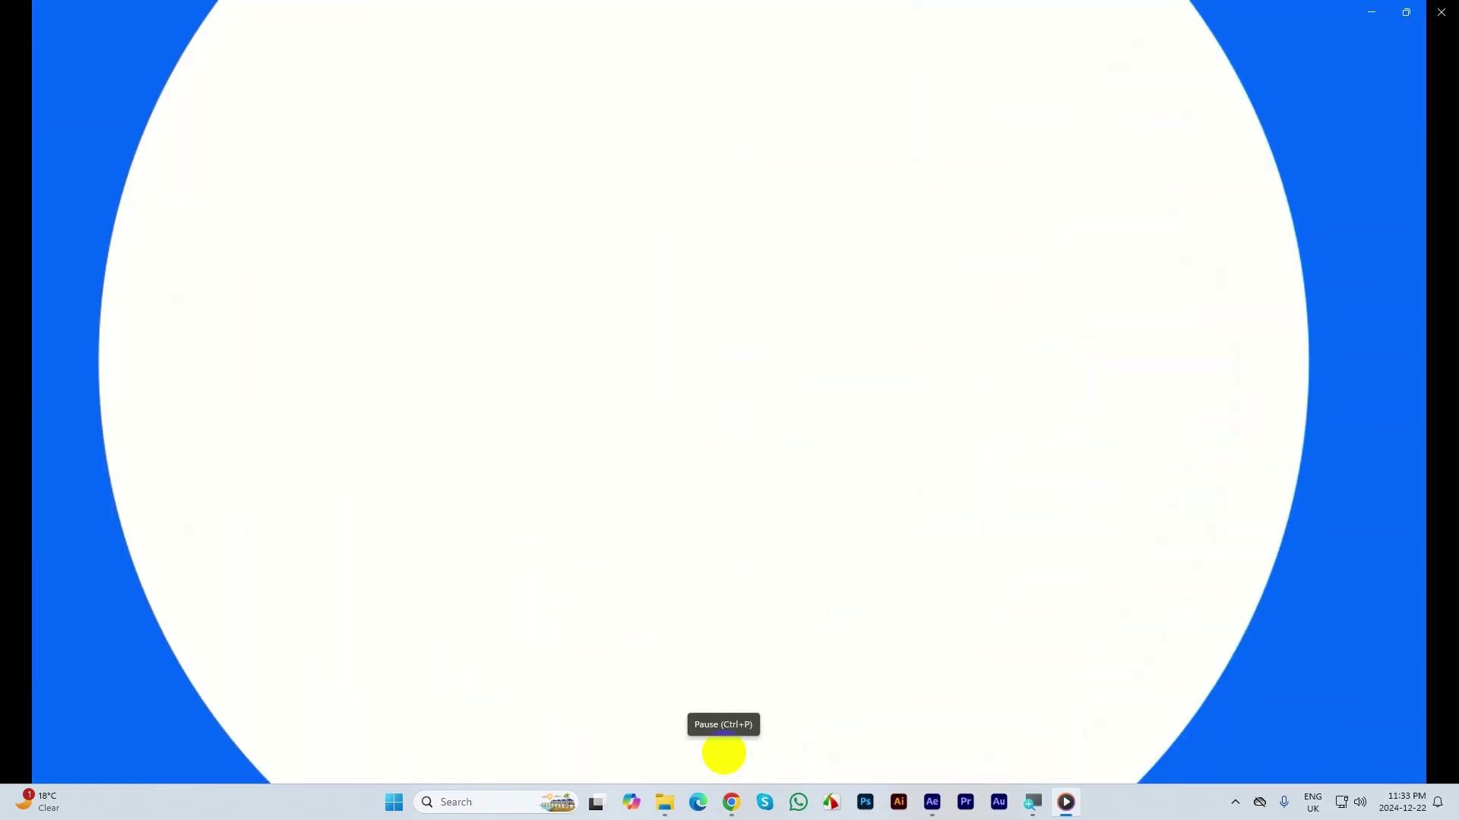
# - Replay the 1st render video to check the animation and close the player
pyautogui.click(728, 755)
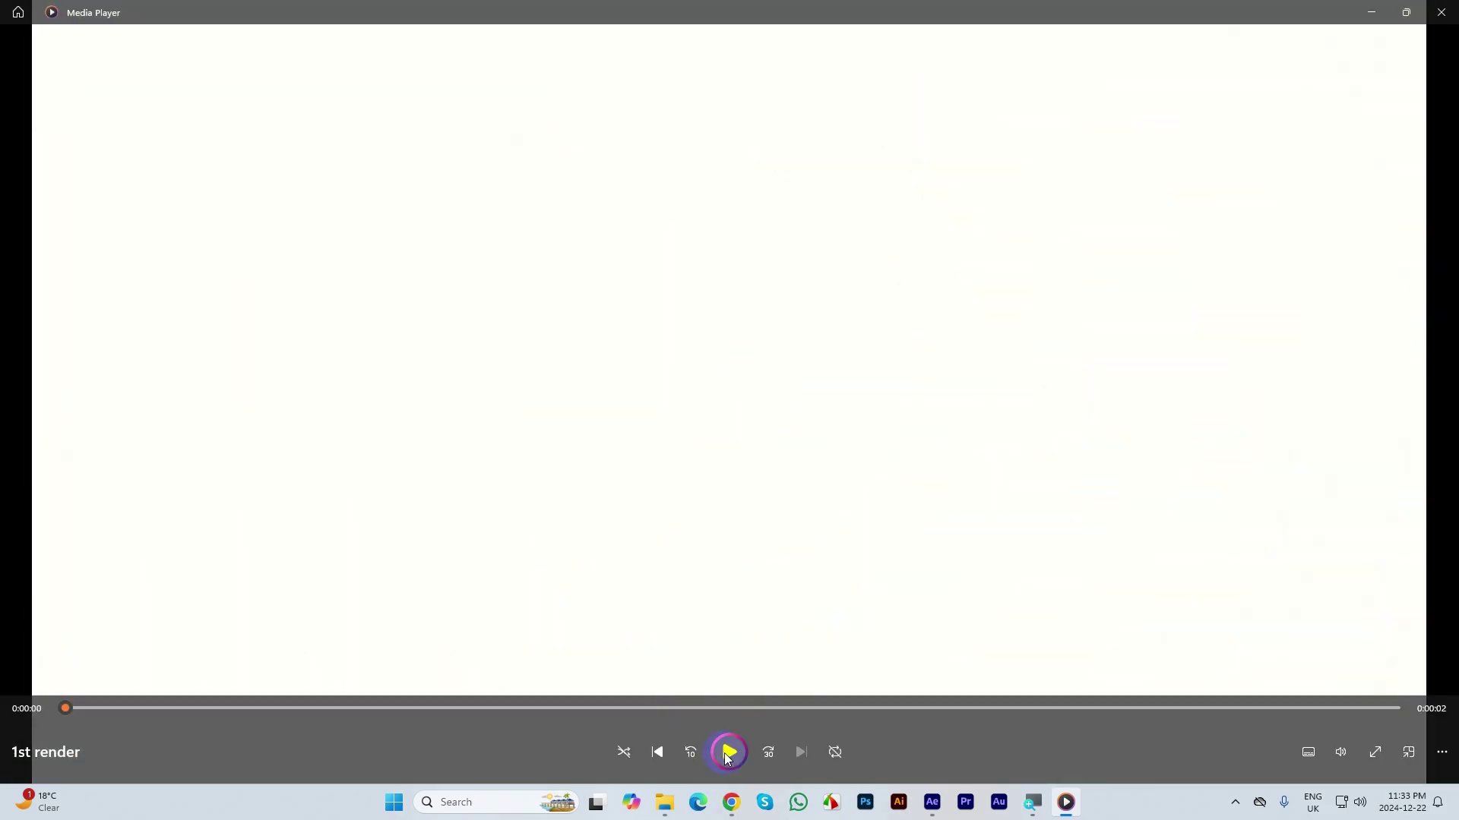
pyautogui.click(731, 764)
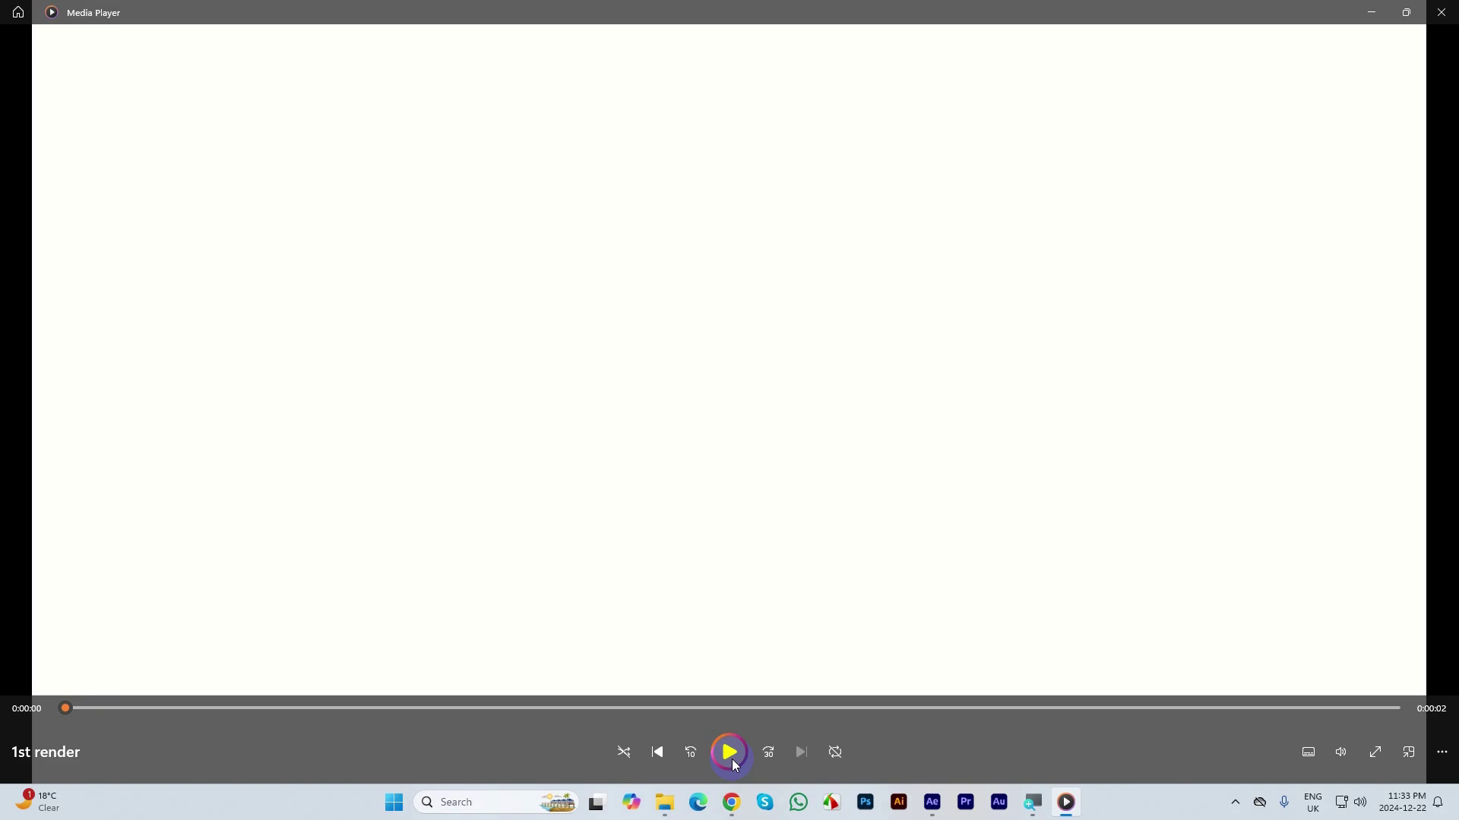
pyautogui.click(732, 762)
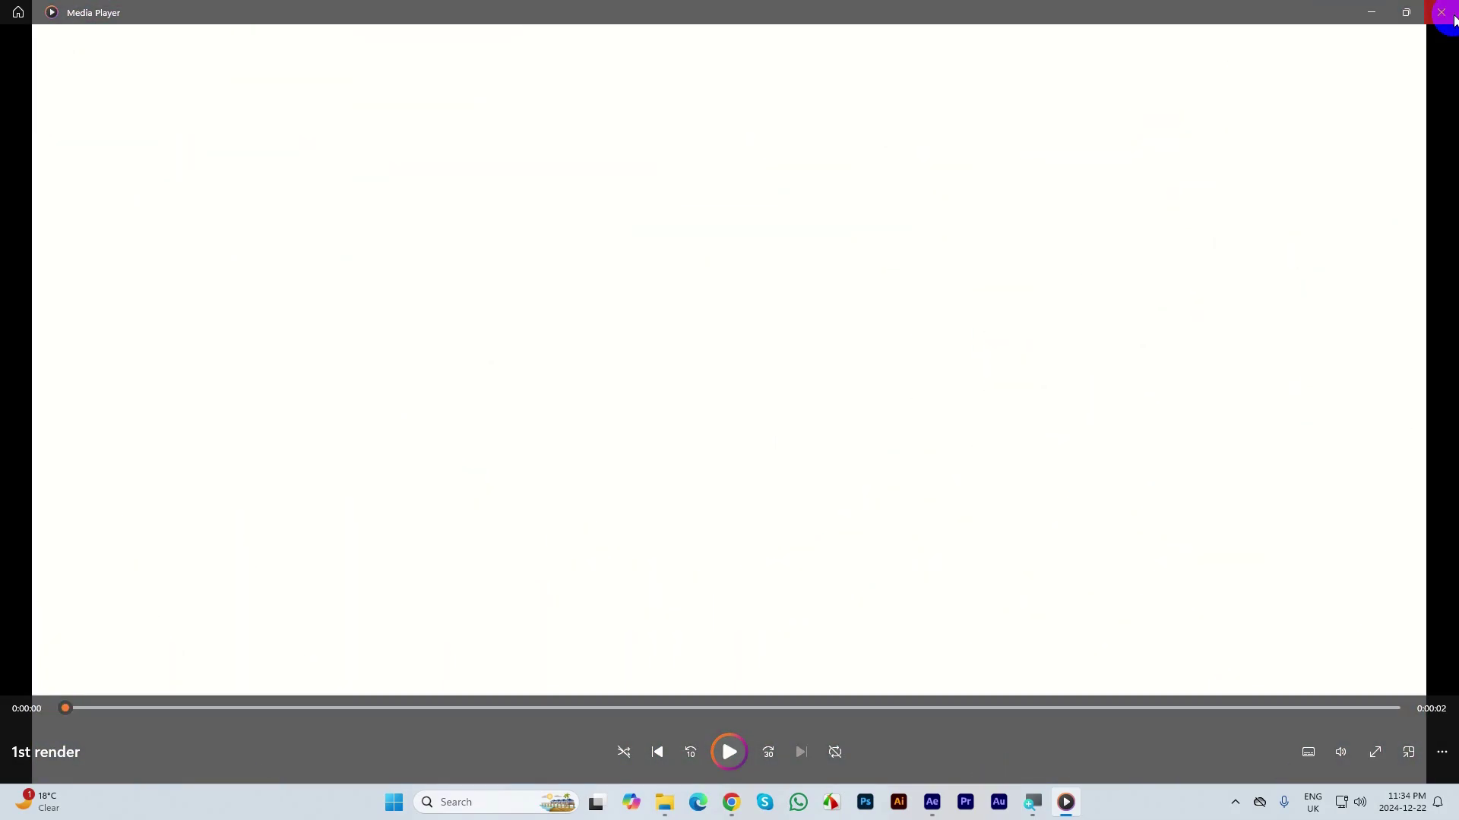
pyautogui.click(1453, 19)
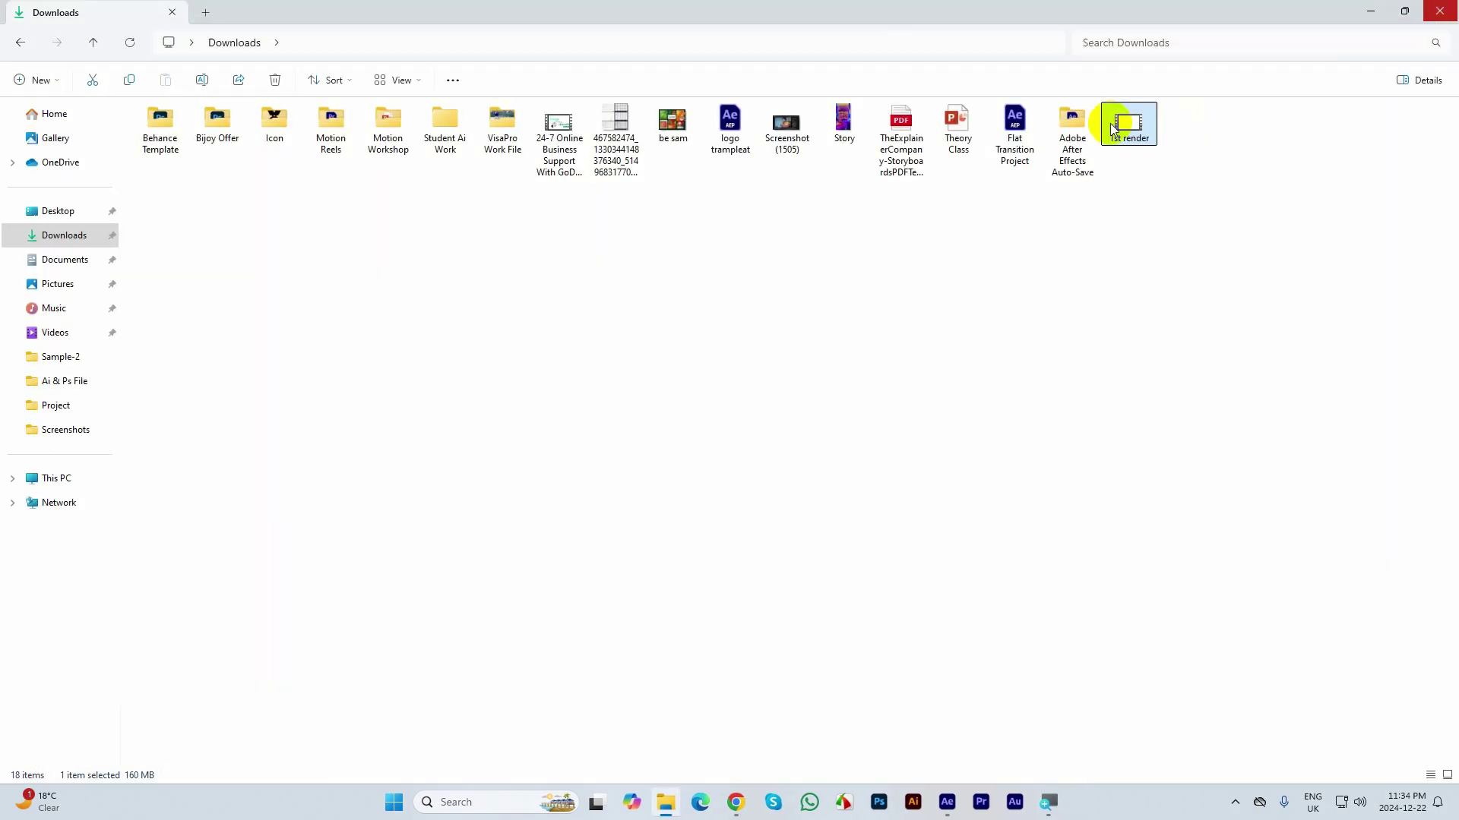
# - Examine the 1st render file's properties, including its video details and file size, and close them without changes
pyautogui.rightClick(1121, 119)
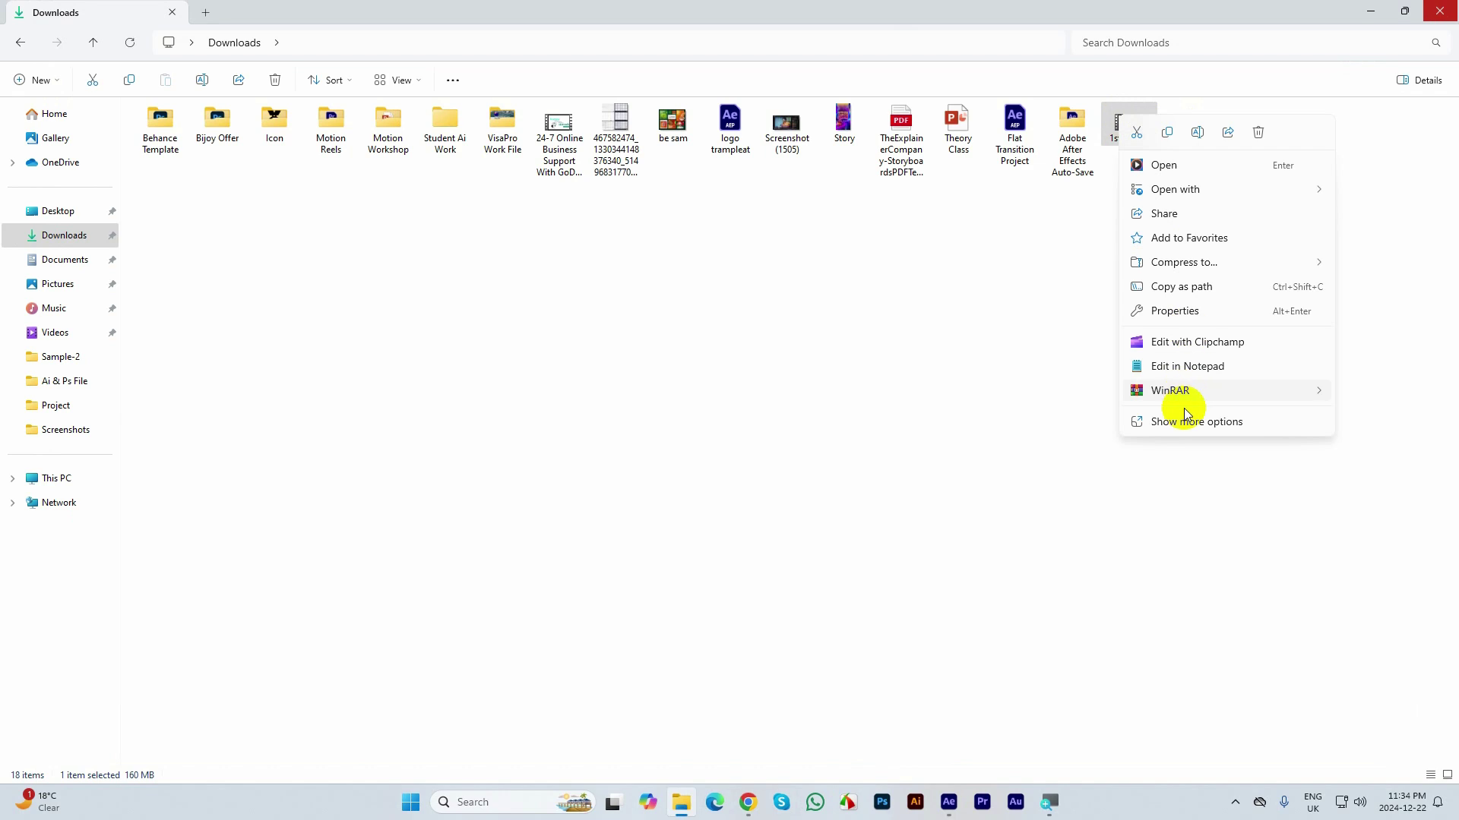
pyautogui.click(1191, 430)
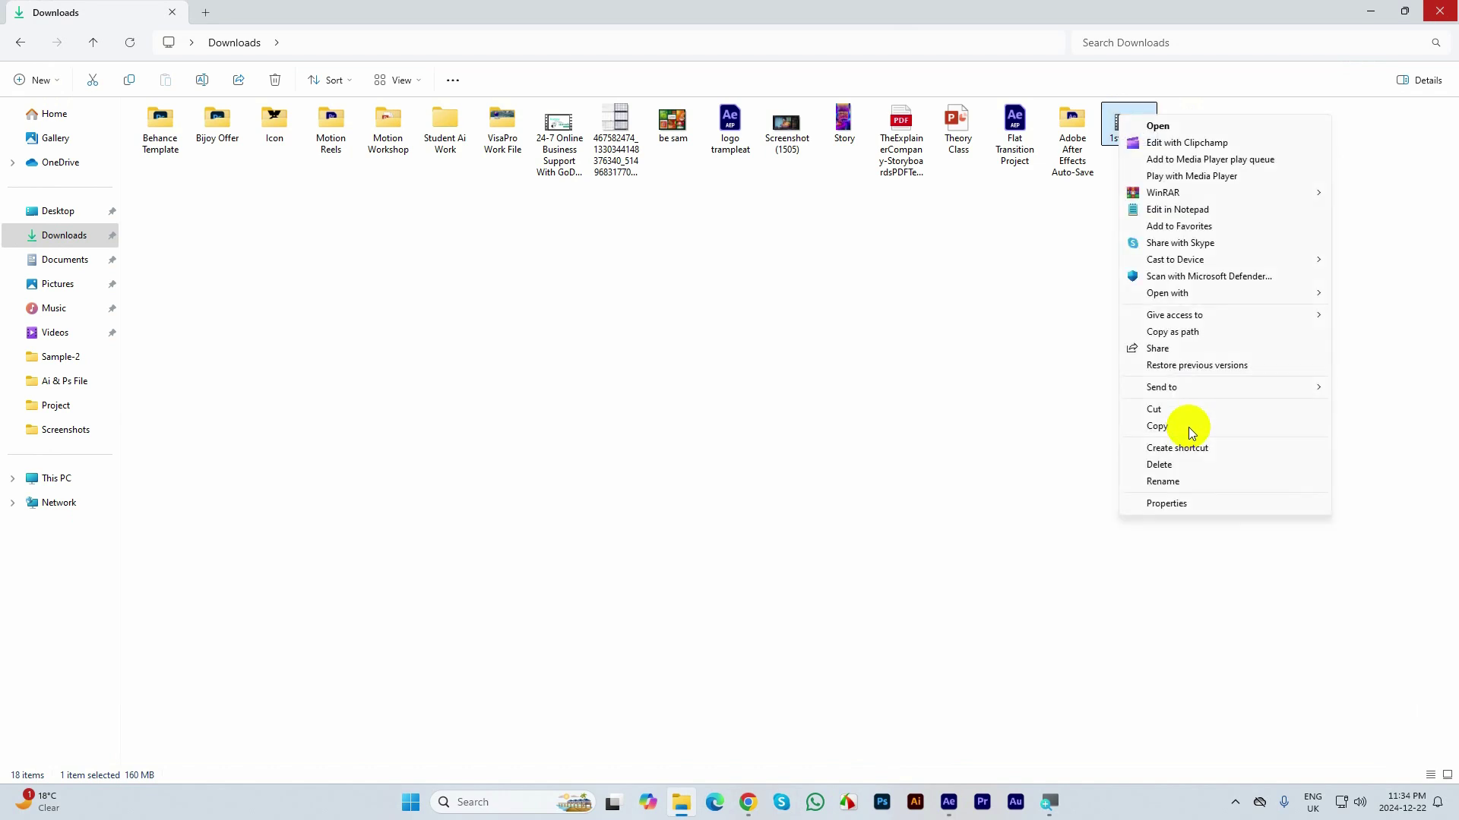
pyautogui.click(1182, 503)
pyautogui.moveTo(1211, 122); pyautogui.dragTo(743, 195)
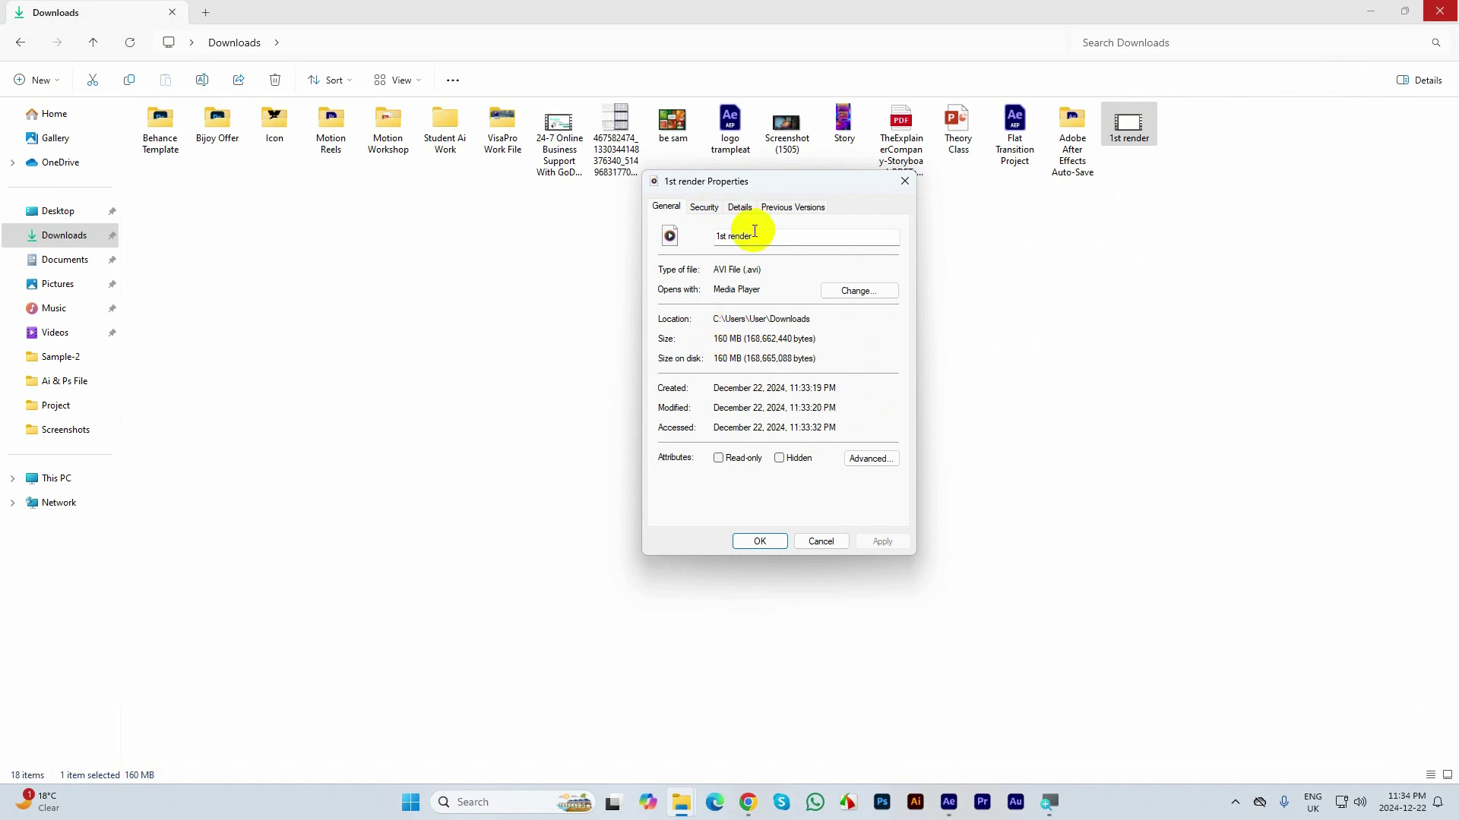
pyautogui.click(740, 210)
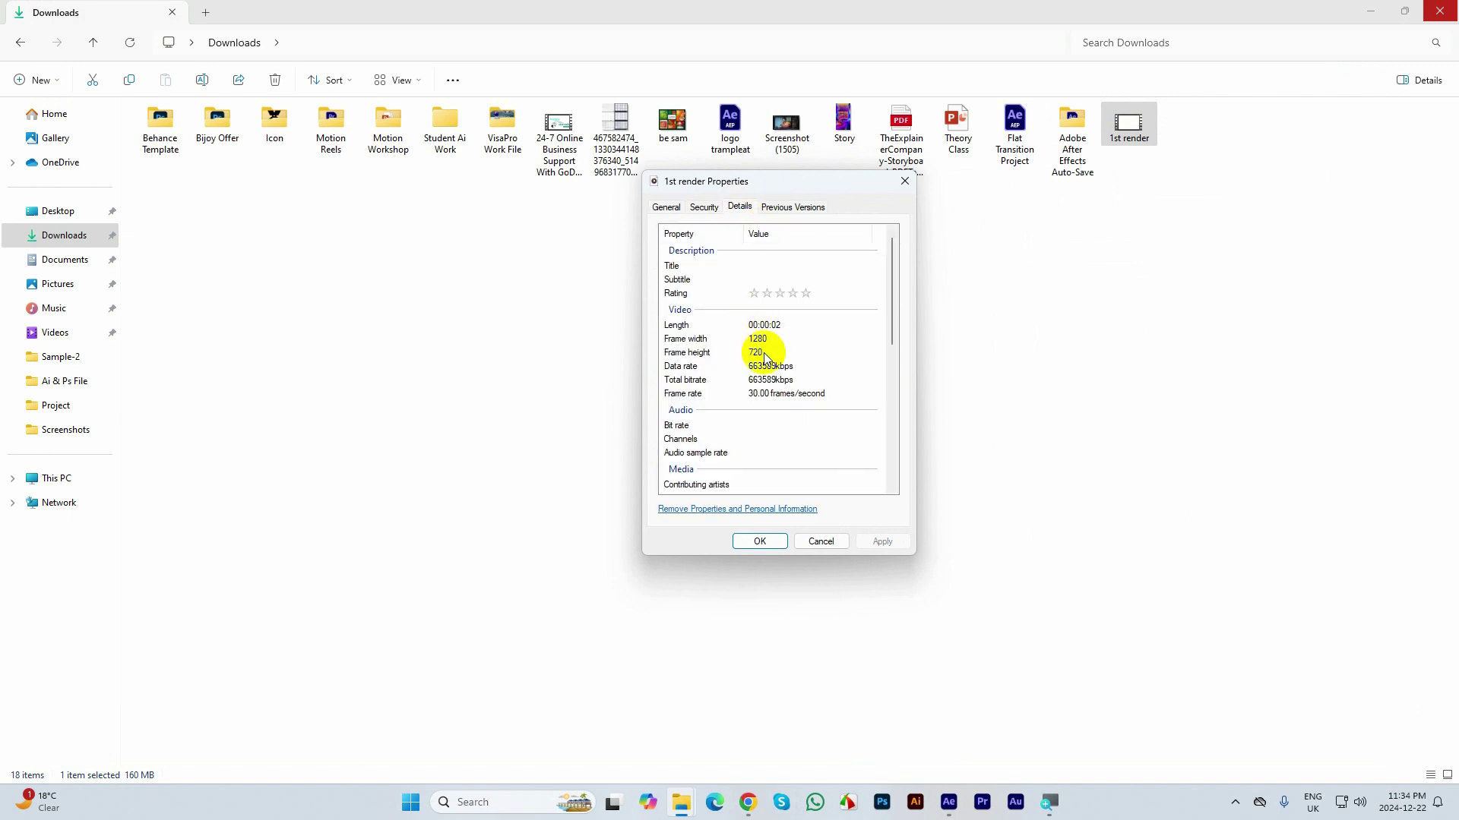
pyautogui.scroll(-3, 764, 361)
pyautogui.scroll(3, 764, 362)
pyautogui.click(666, 207)
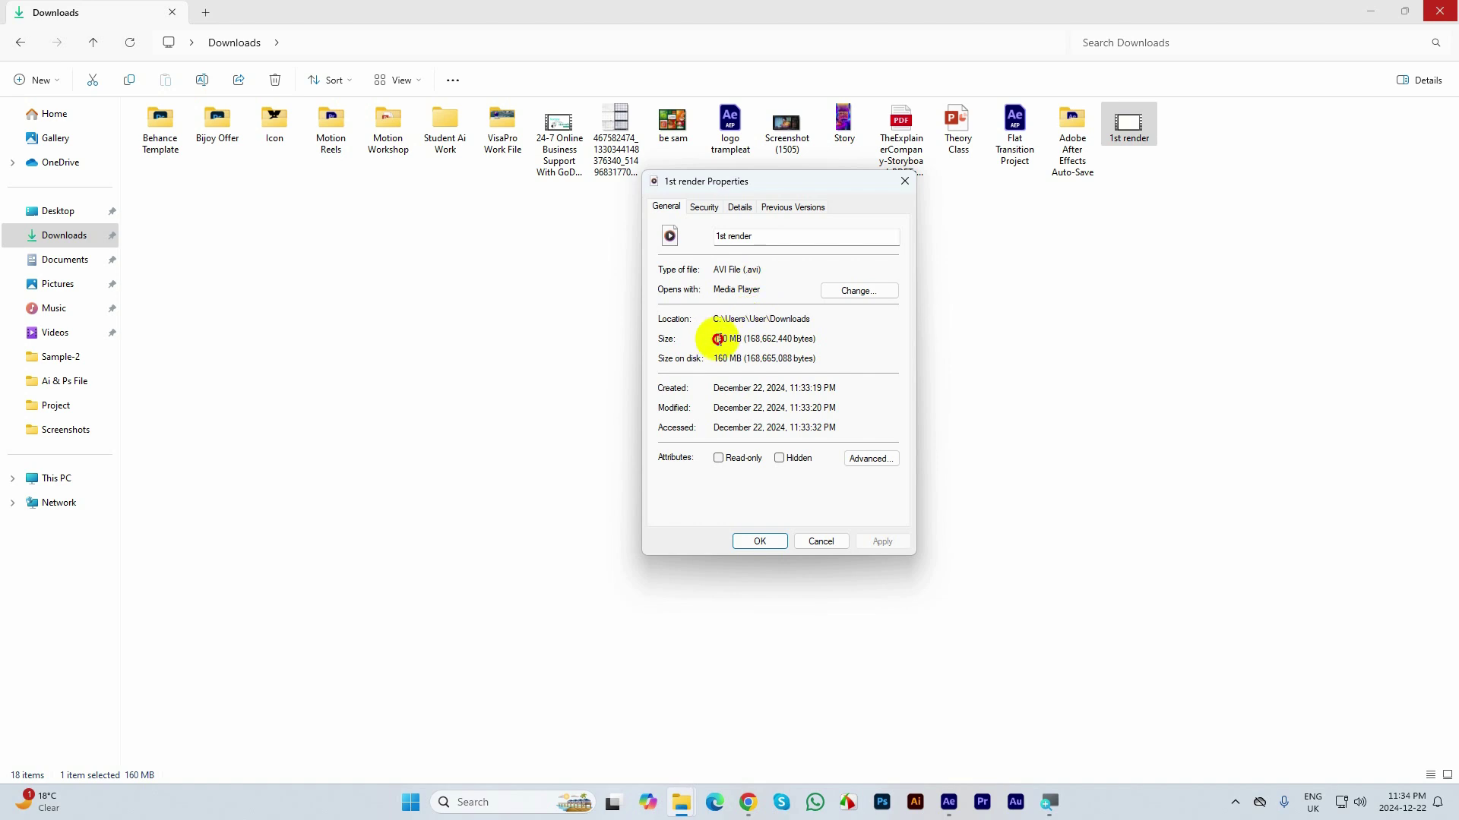
pyautogui.moveTo(713, 340); pyautogui.dragTo(740, 339)
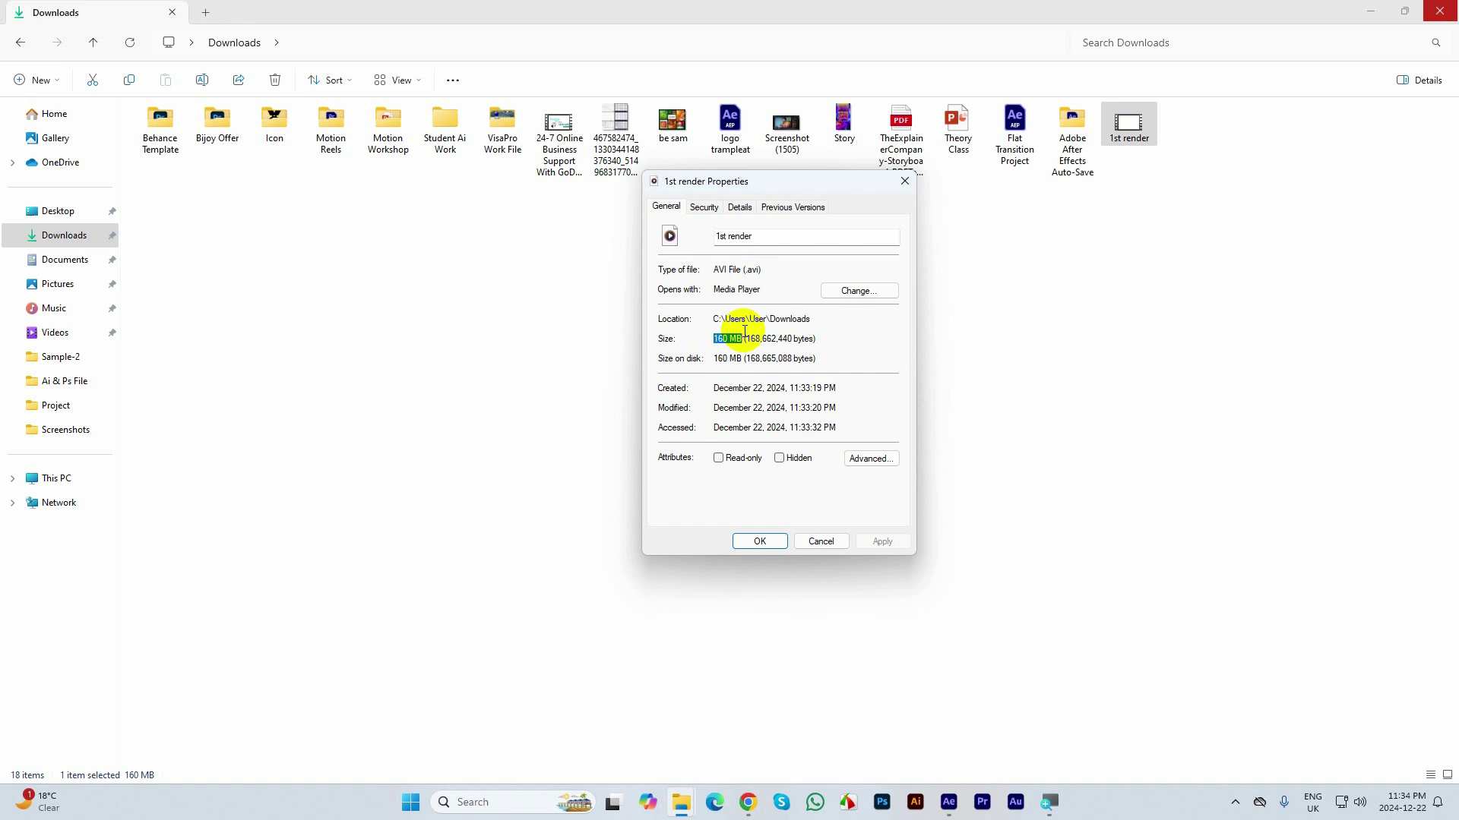
pyautogui.click(841, 546)
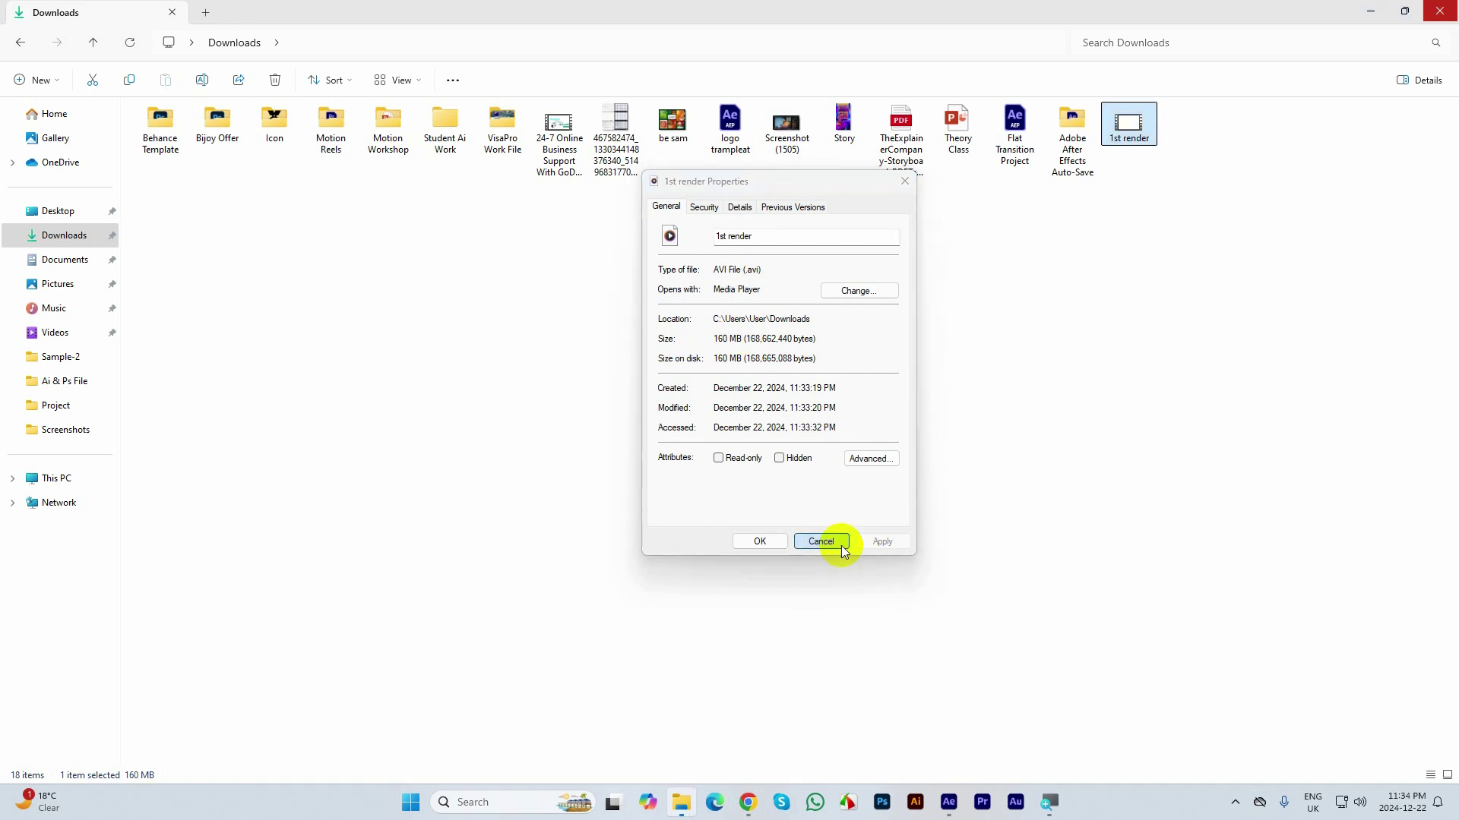
# - Switch back to After Effects and add Comp 5 to the render queue
pyautogui.click(948, 803)
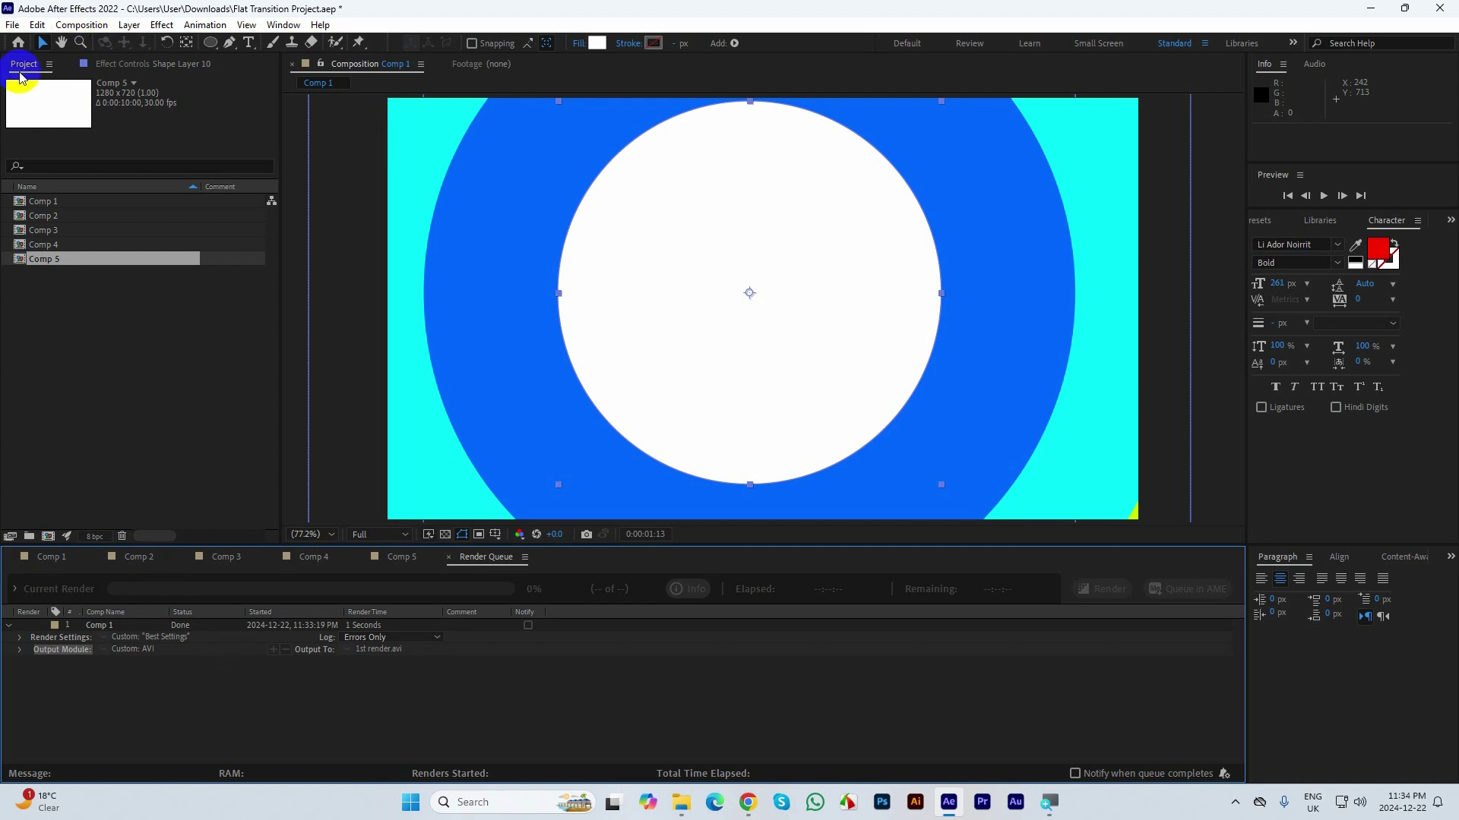
pyautogui.click(76, 24)
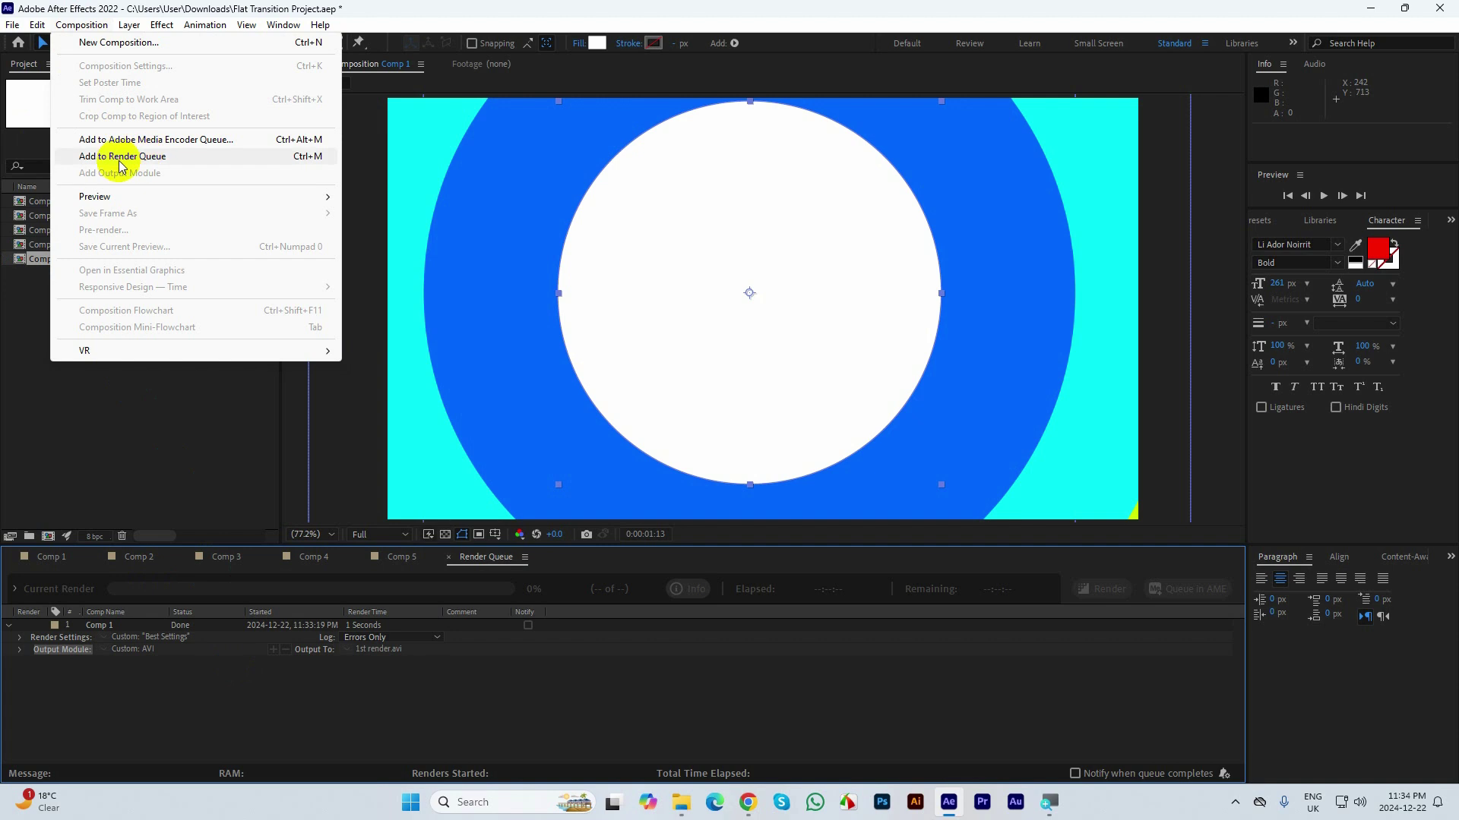
pyautogui.click(307, 158)
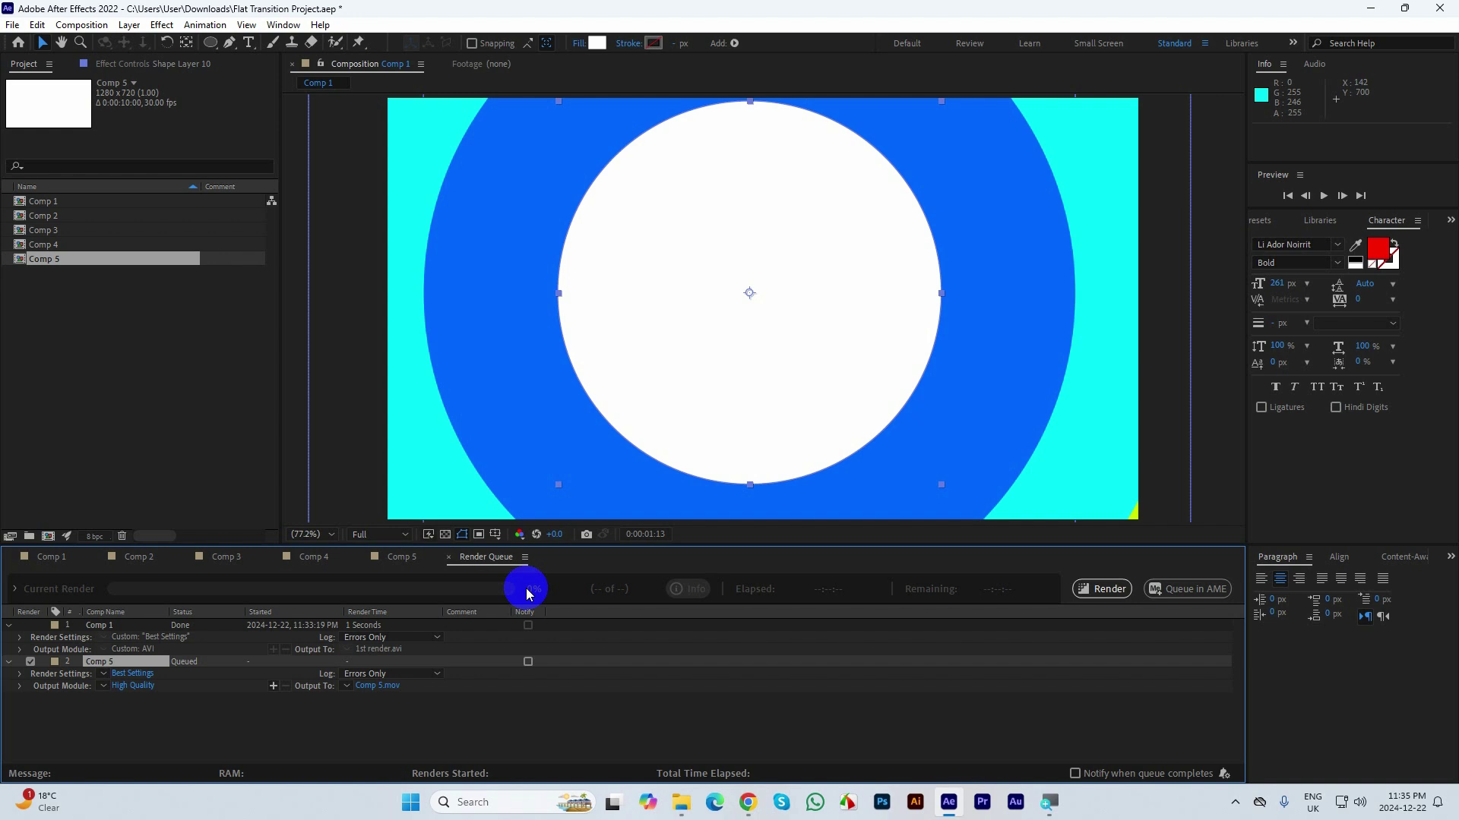
# - Confirm Best render settings for Comp 5 and set its output module format to QuickTime
pyautogui.click(128, 676)
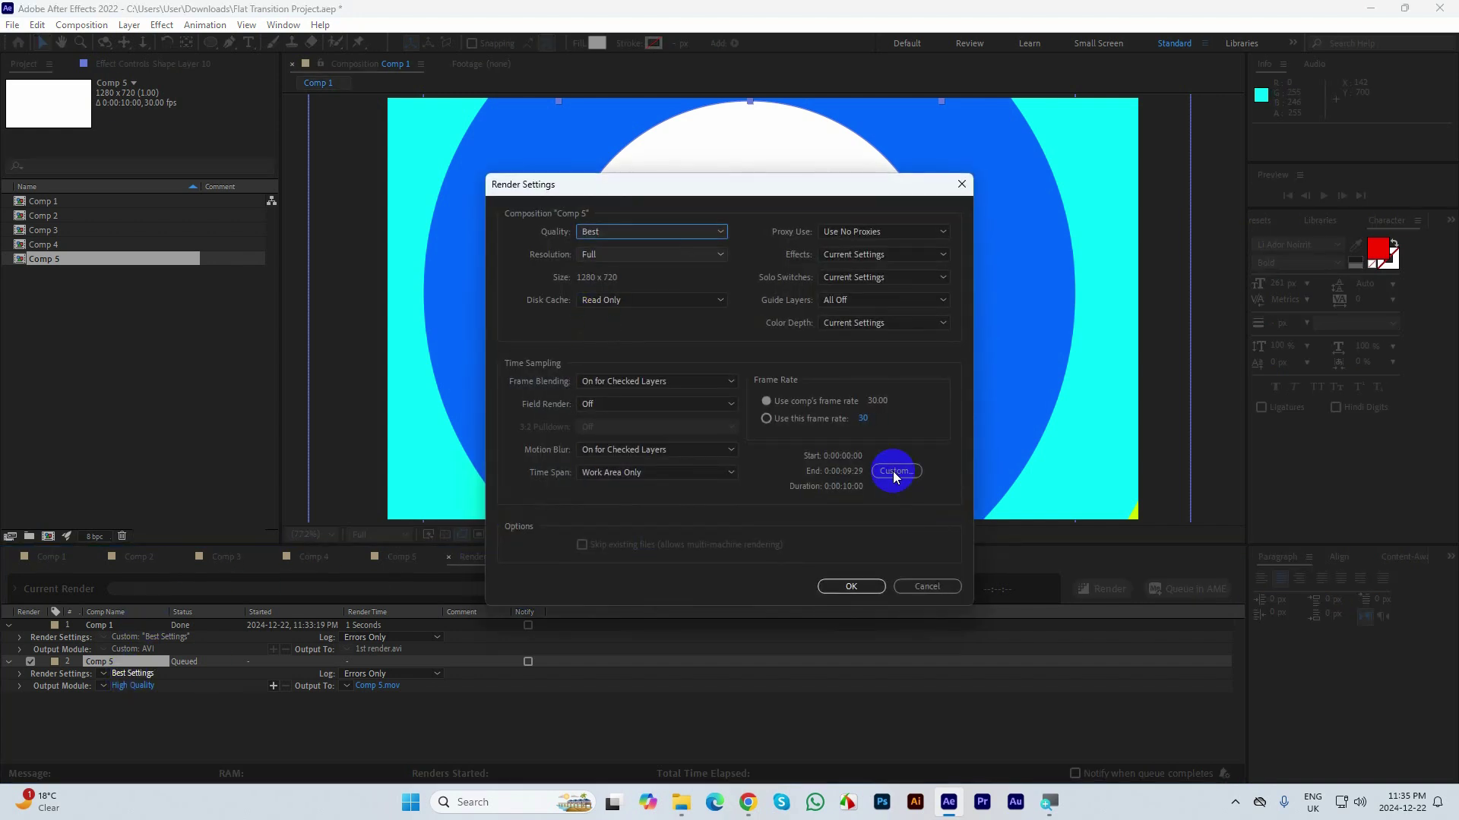
pyautogui.click(849, 589)
pyautogui.click(133, 686)
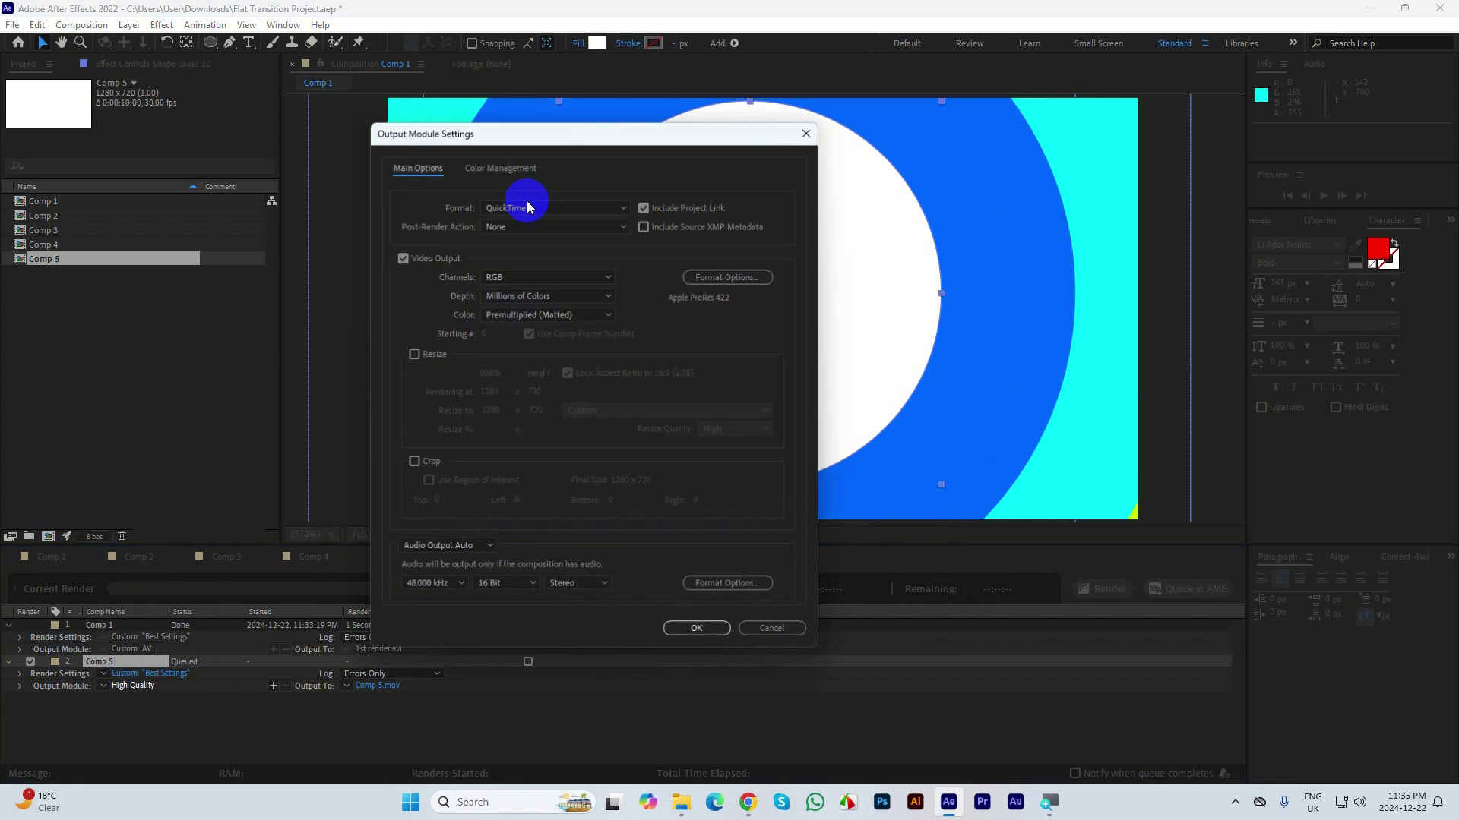
pyautogui.click(521, 206)
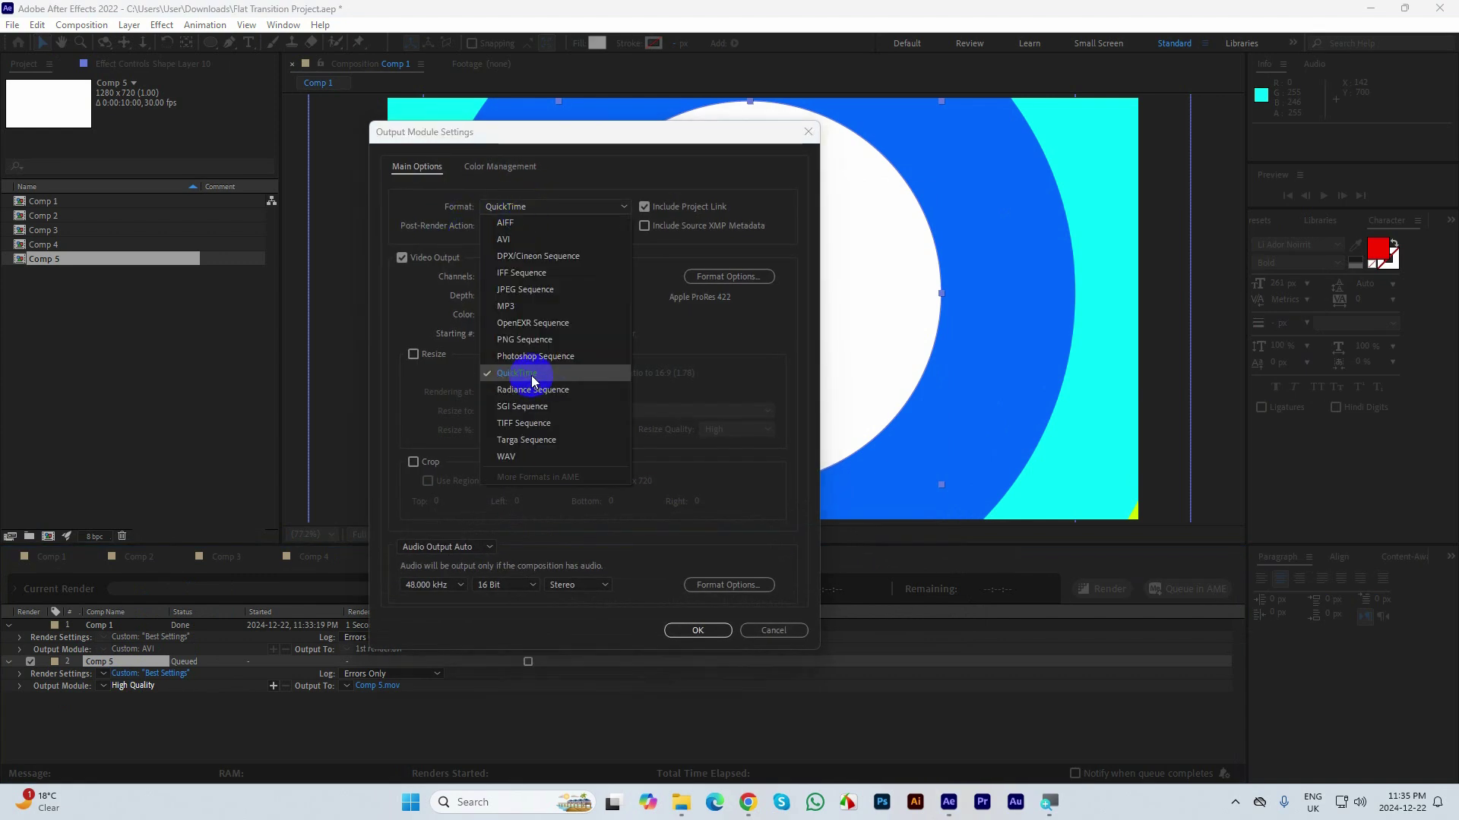
pyautogui.click(521, 373)
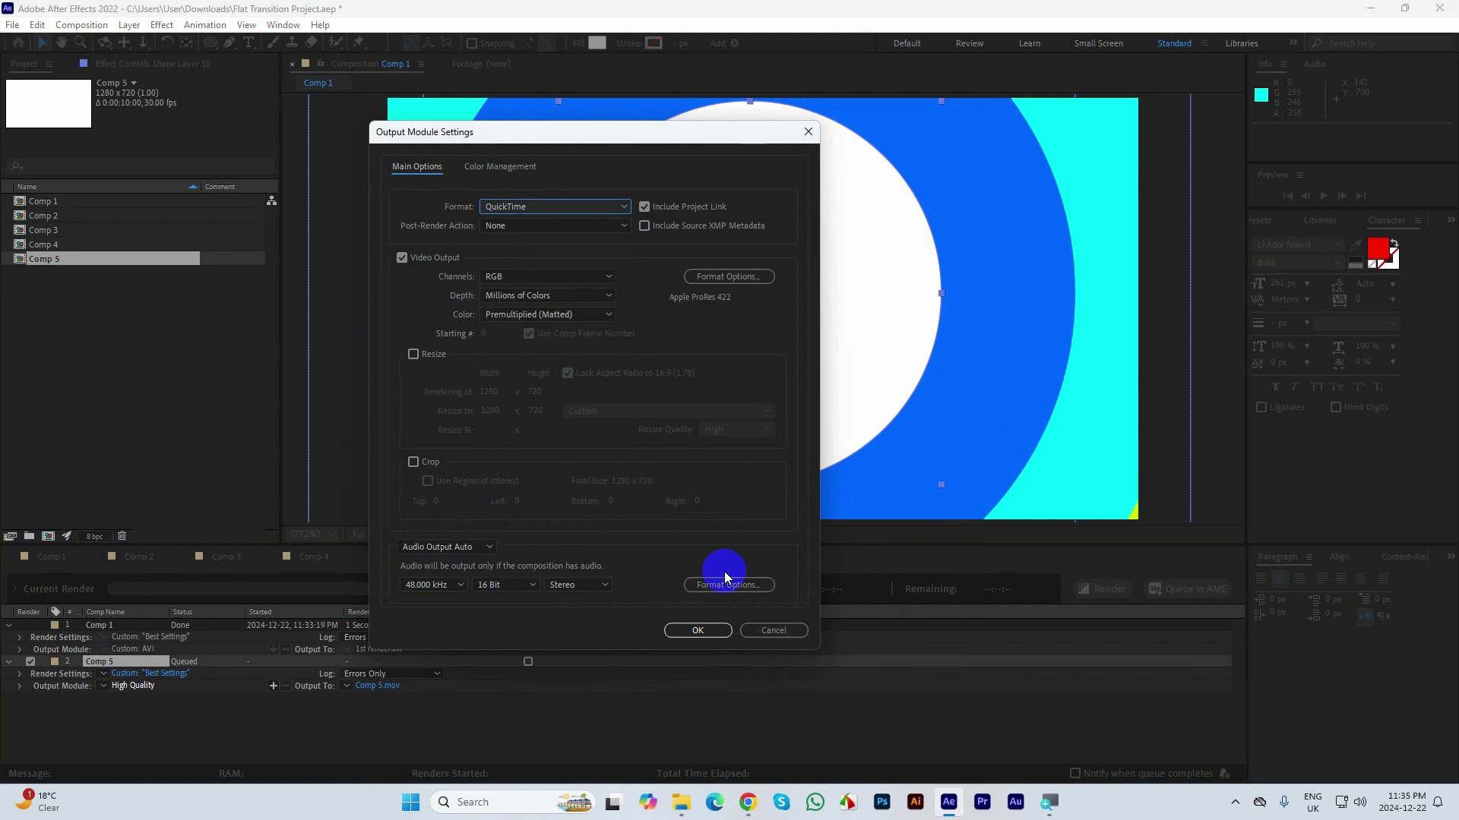
pyautogui.click(690, 632)
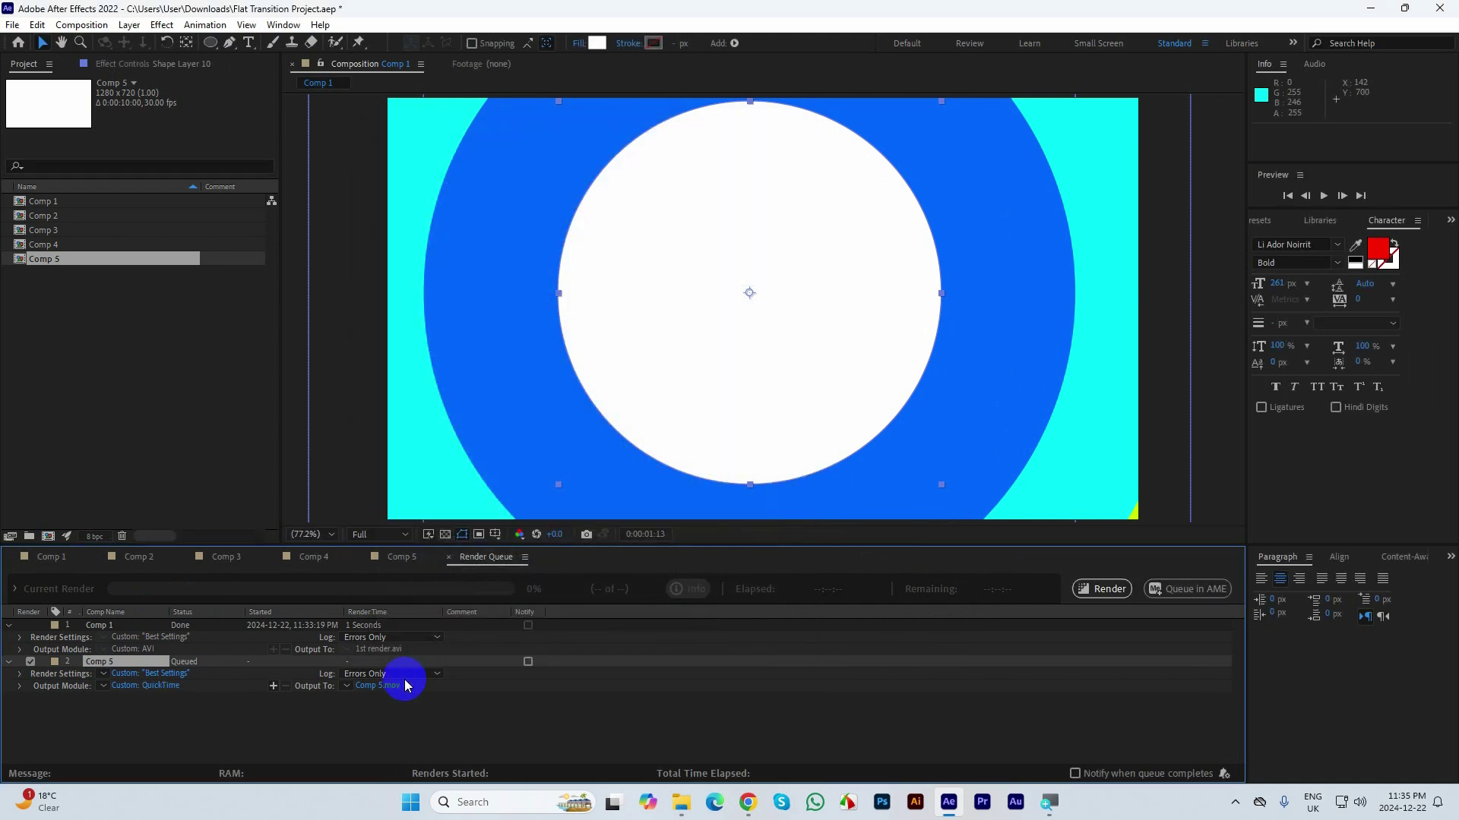
# - Set Comp 5's output file to "2nd render" in the Downloads folder and render the queue
pyautogui.click(378, 685)
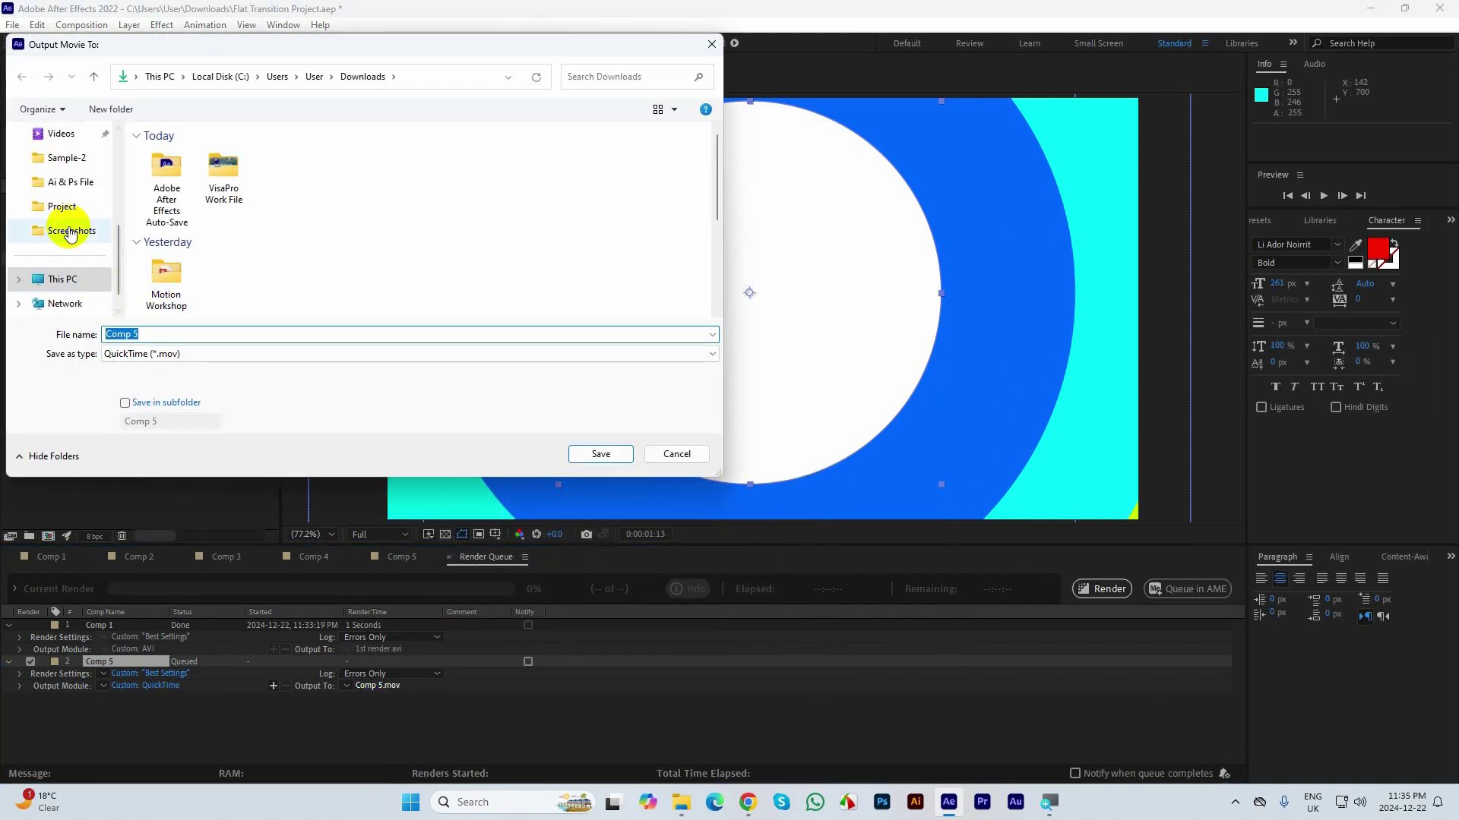
pyautogui.scroll(5, 95, 227)
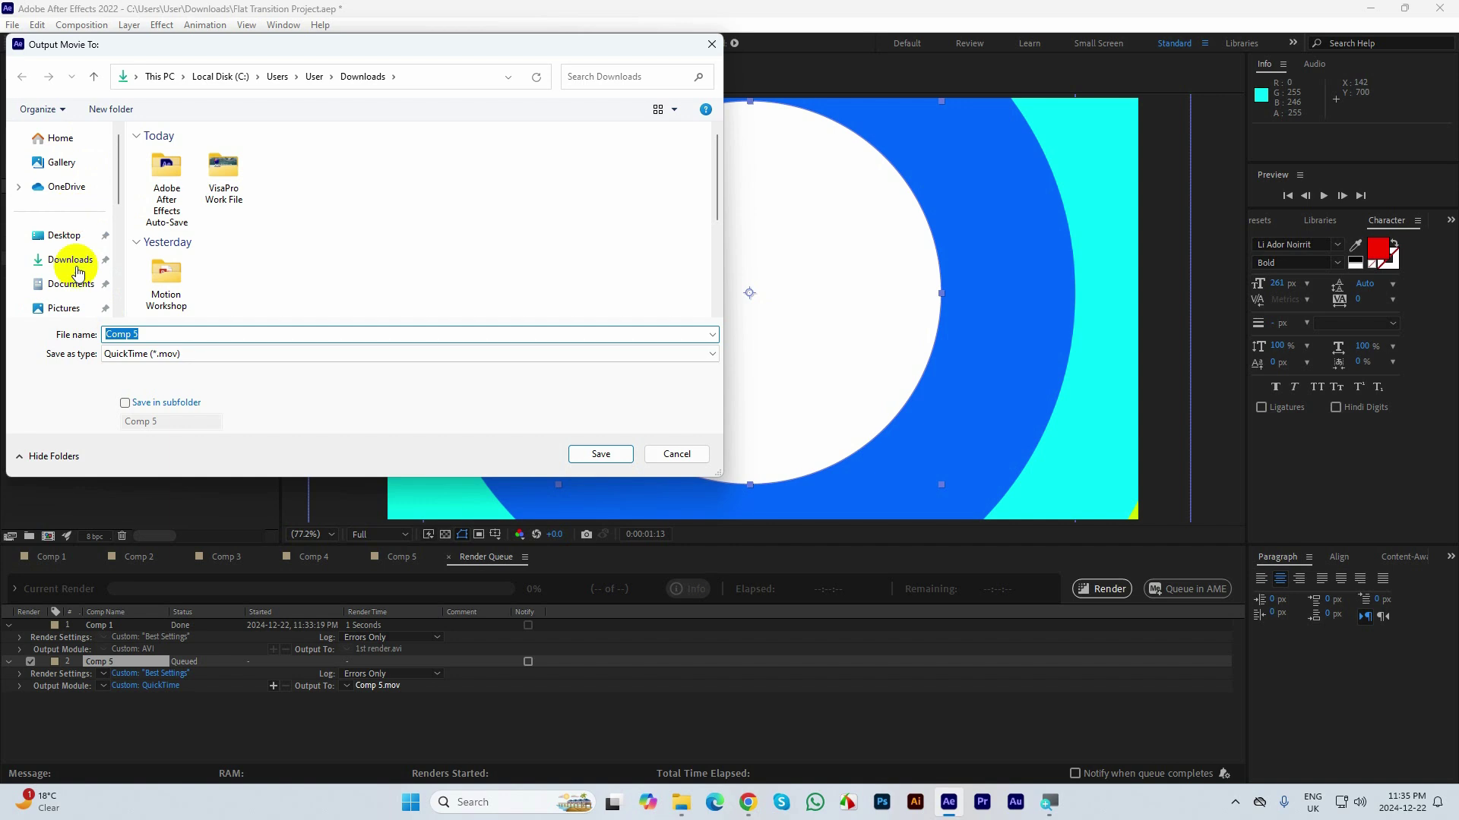
pyautogui.click(91, 261)
pyautogui.moveTo(189, 319); pyautogui.dragTo(189, 343)
pyautogui.click(189, 360)
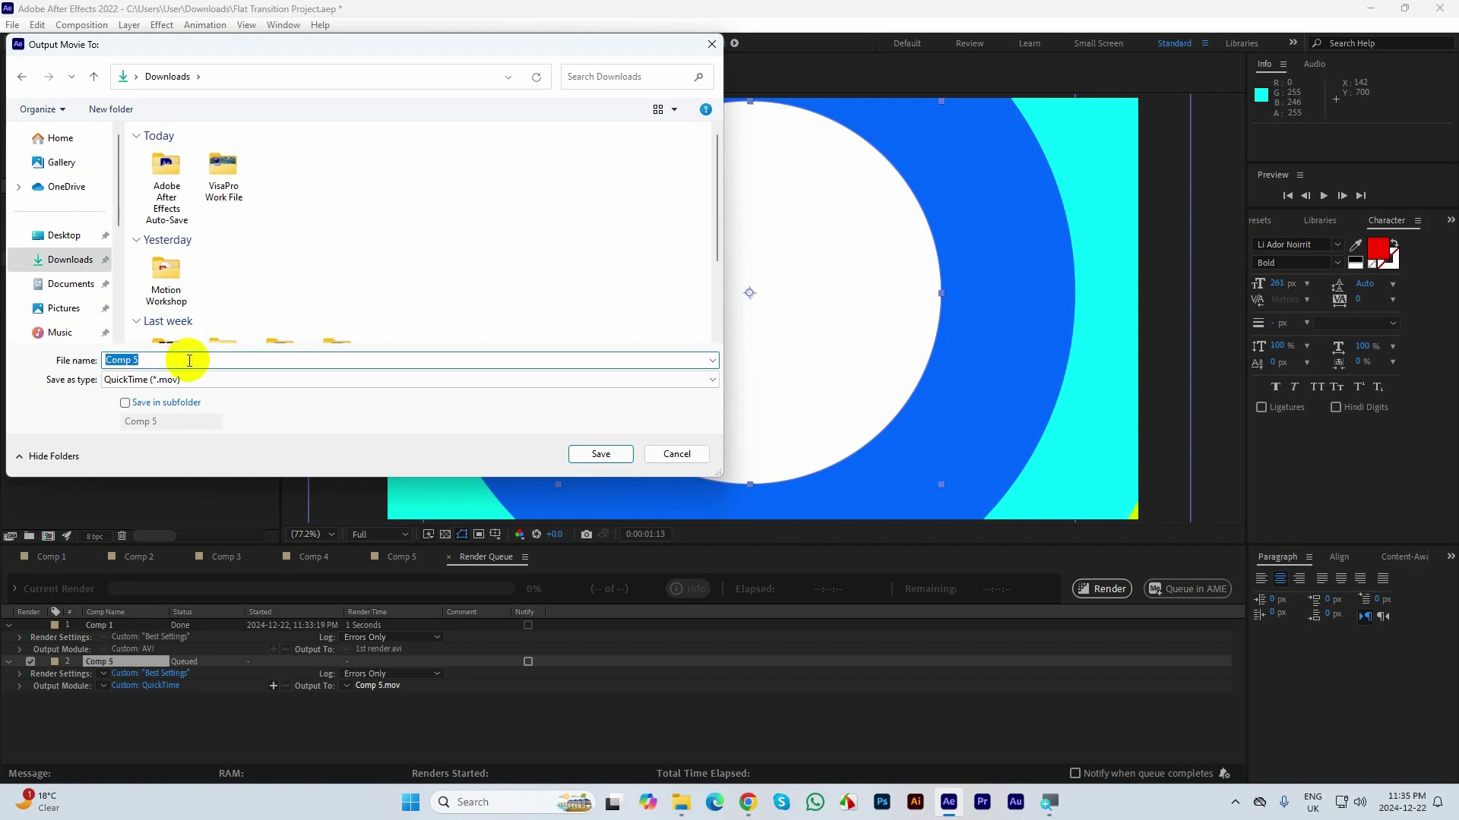
pyautogui.write('2nd render')
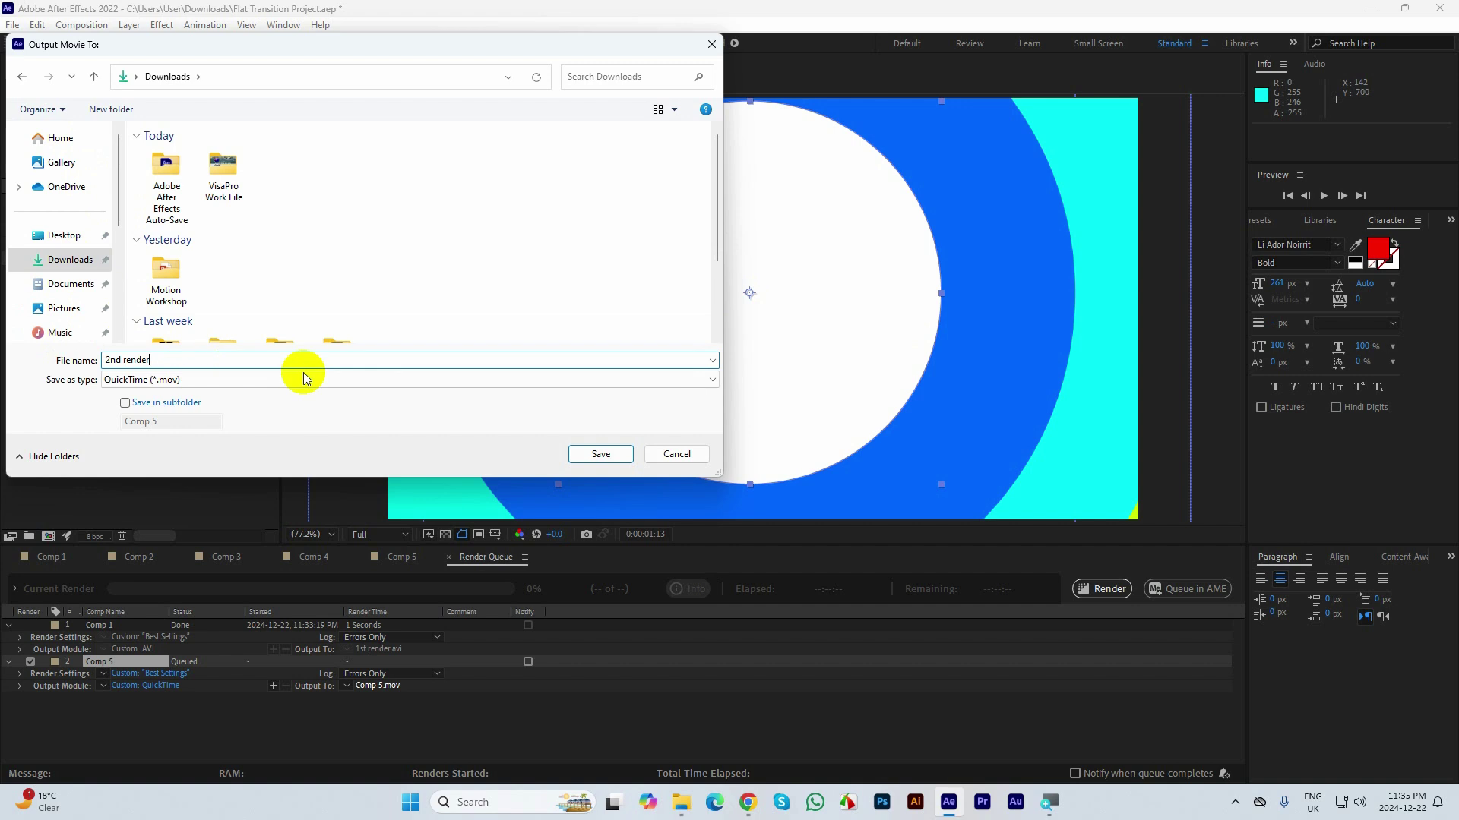
pyautogui.click(600, 454)
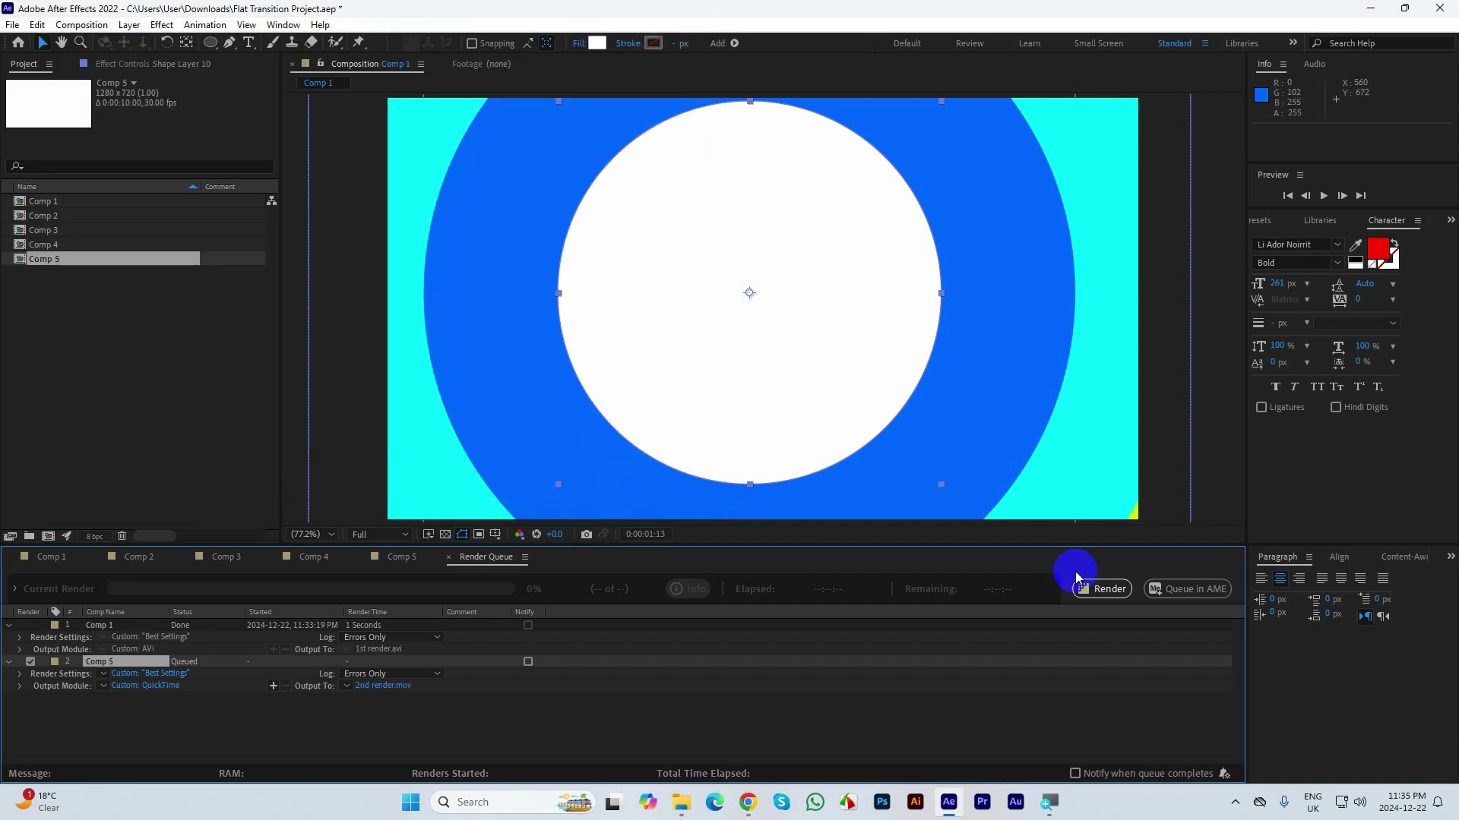
pyautogui.click(1102, 590)
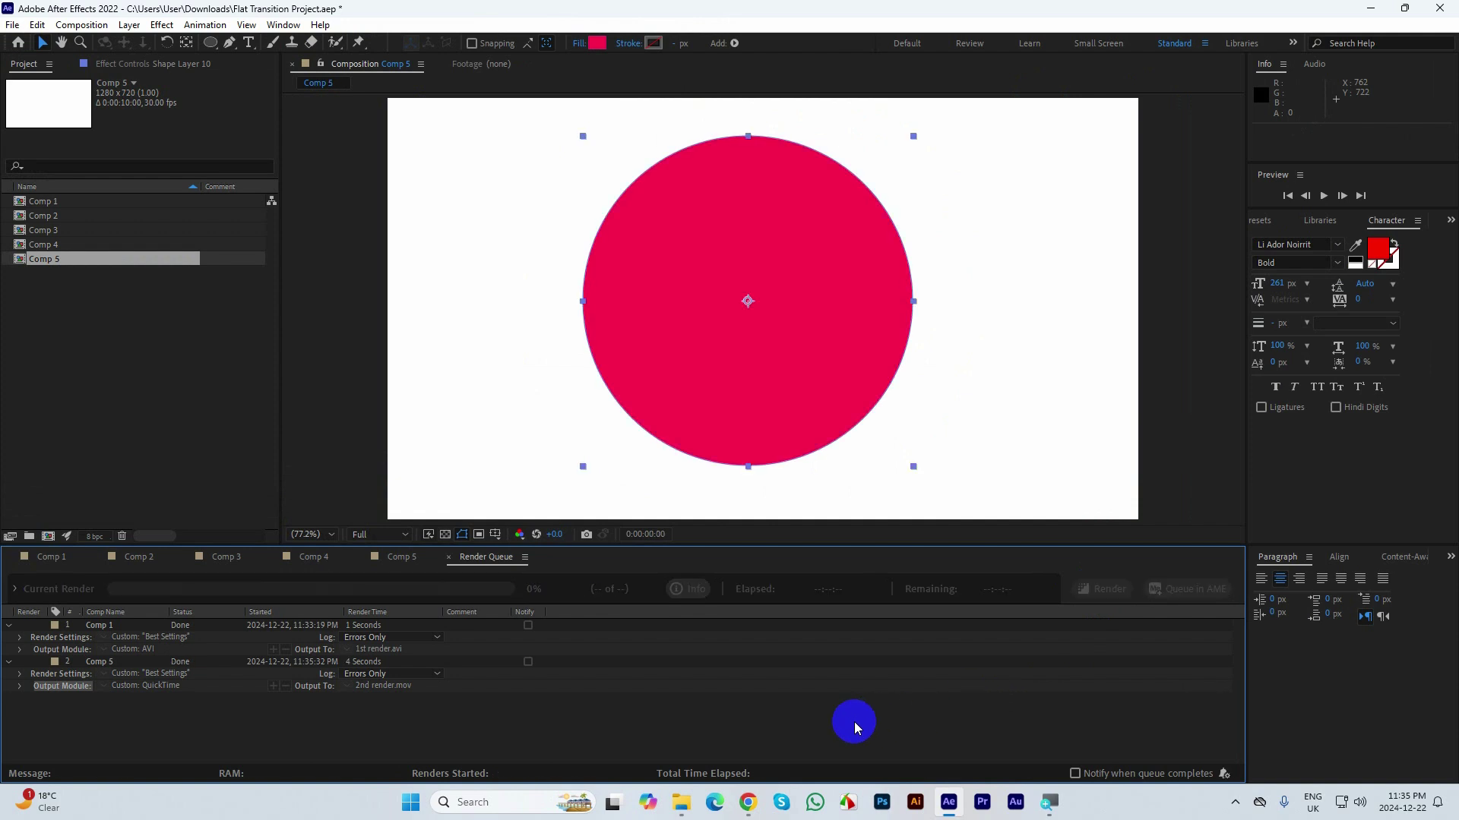
# - Switch to File Explorer, try to open the 2nd render video in Media Player, and close the player
pyautogui.click(680, 802)
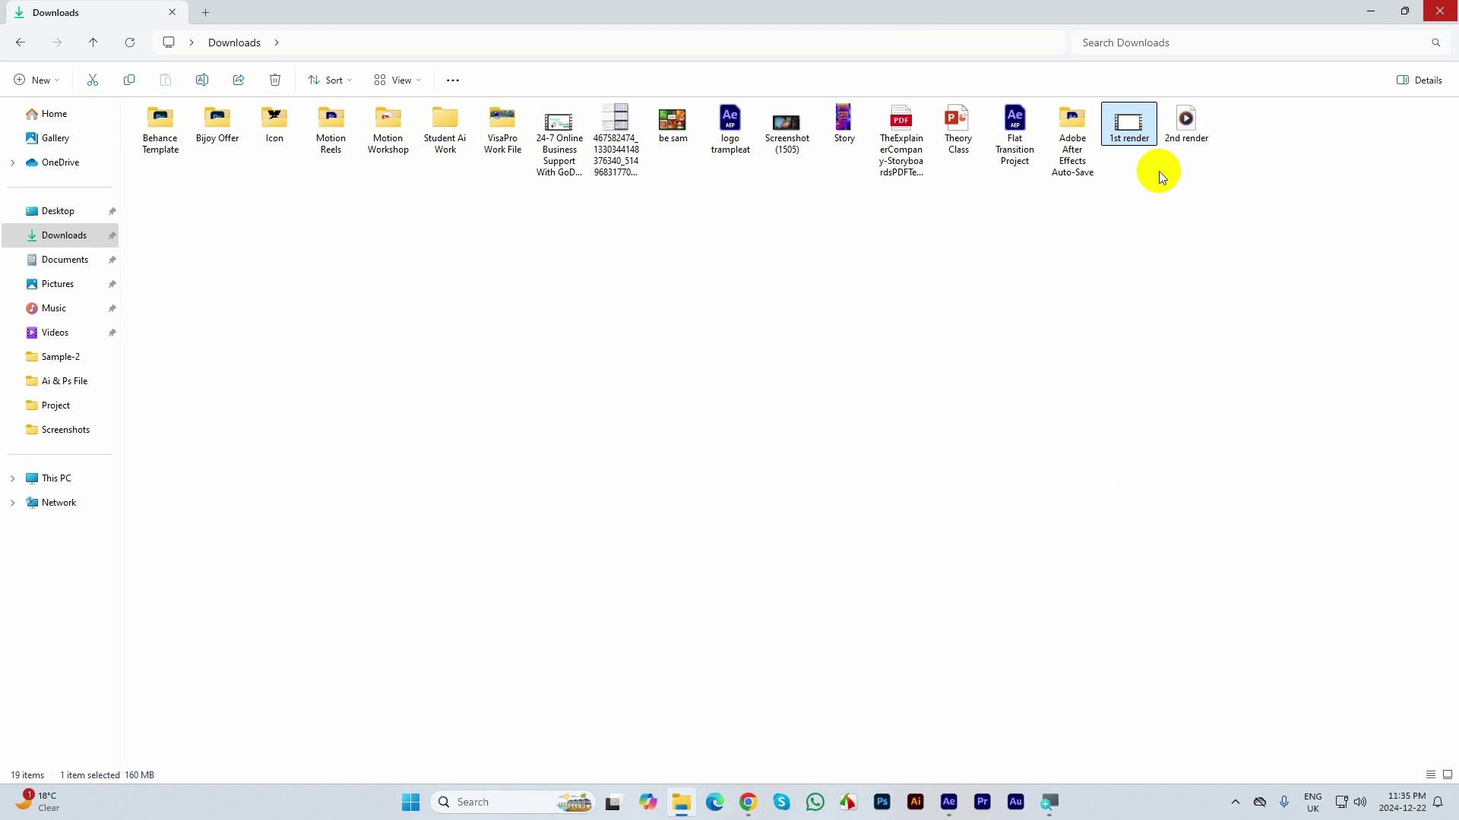
pyautogui.click(1189, 135)
pyautogui.rightClick(1189, 135)
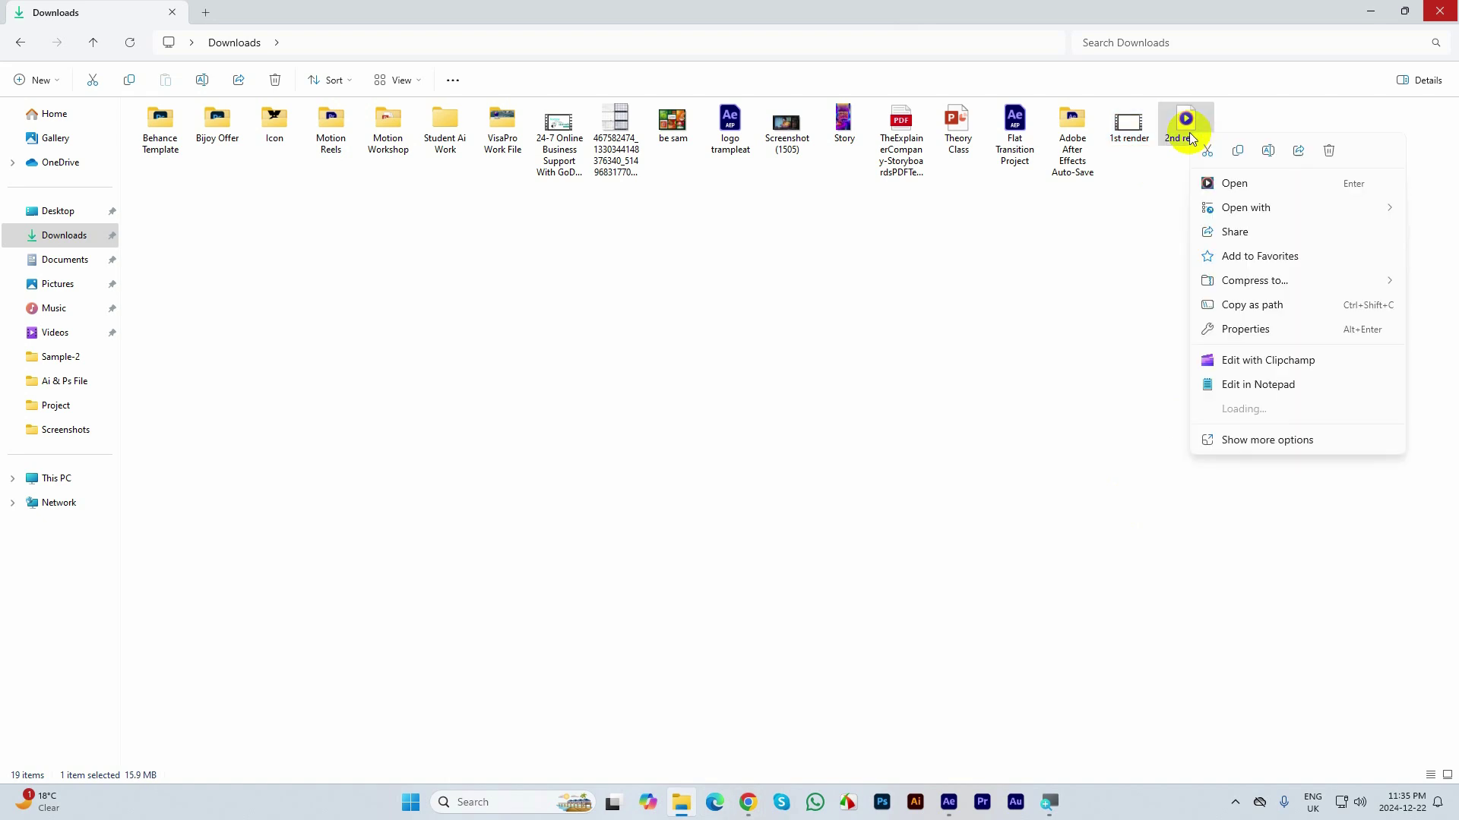
pyautogui.doubleClick(1183, 120)
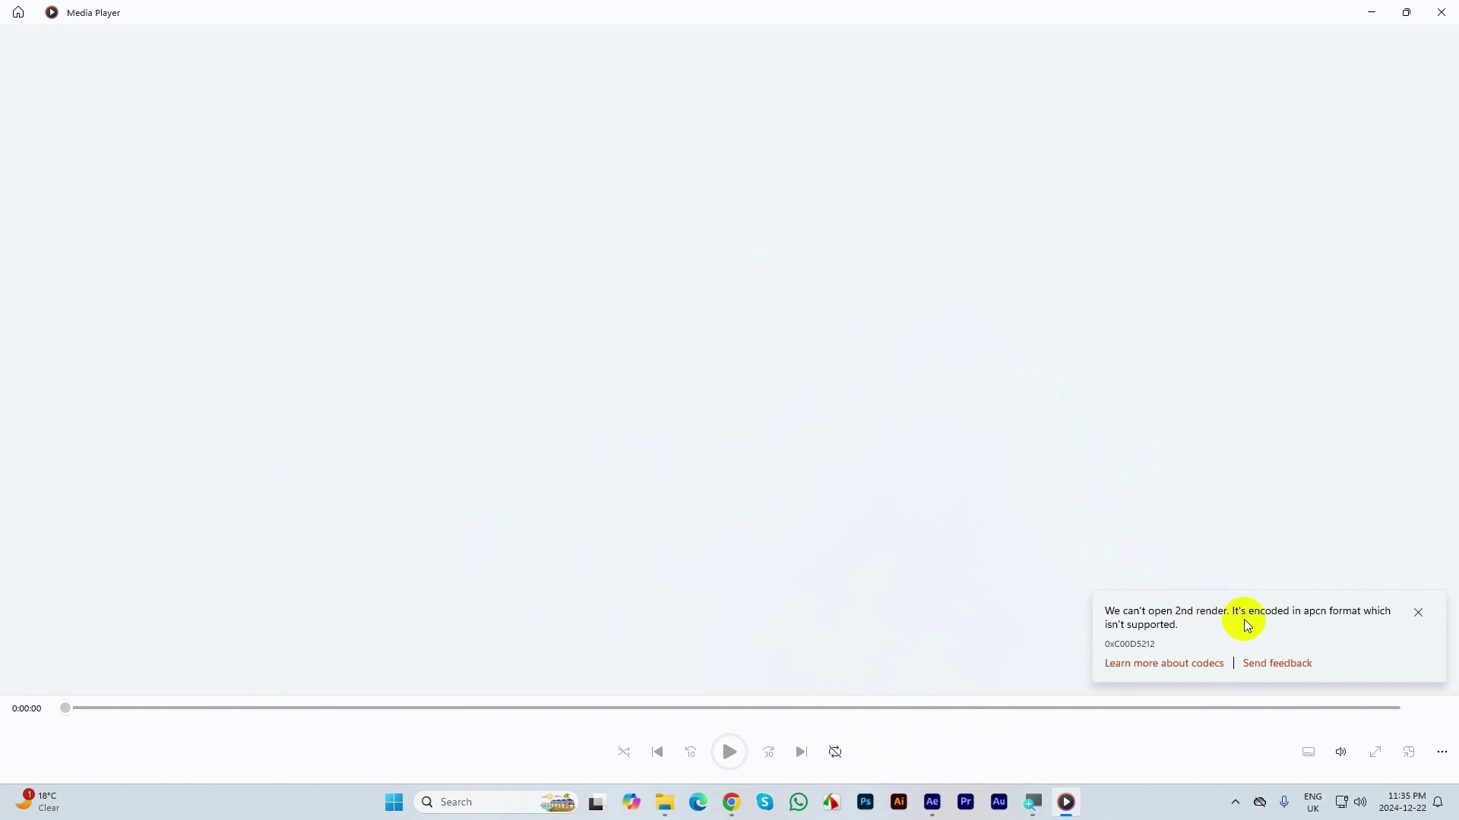
pyautogui.click(1440, 12)
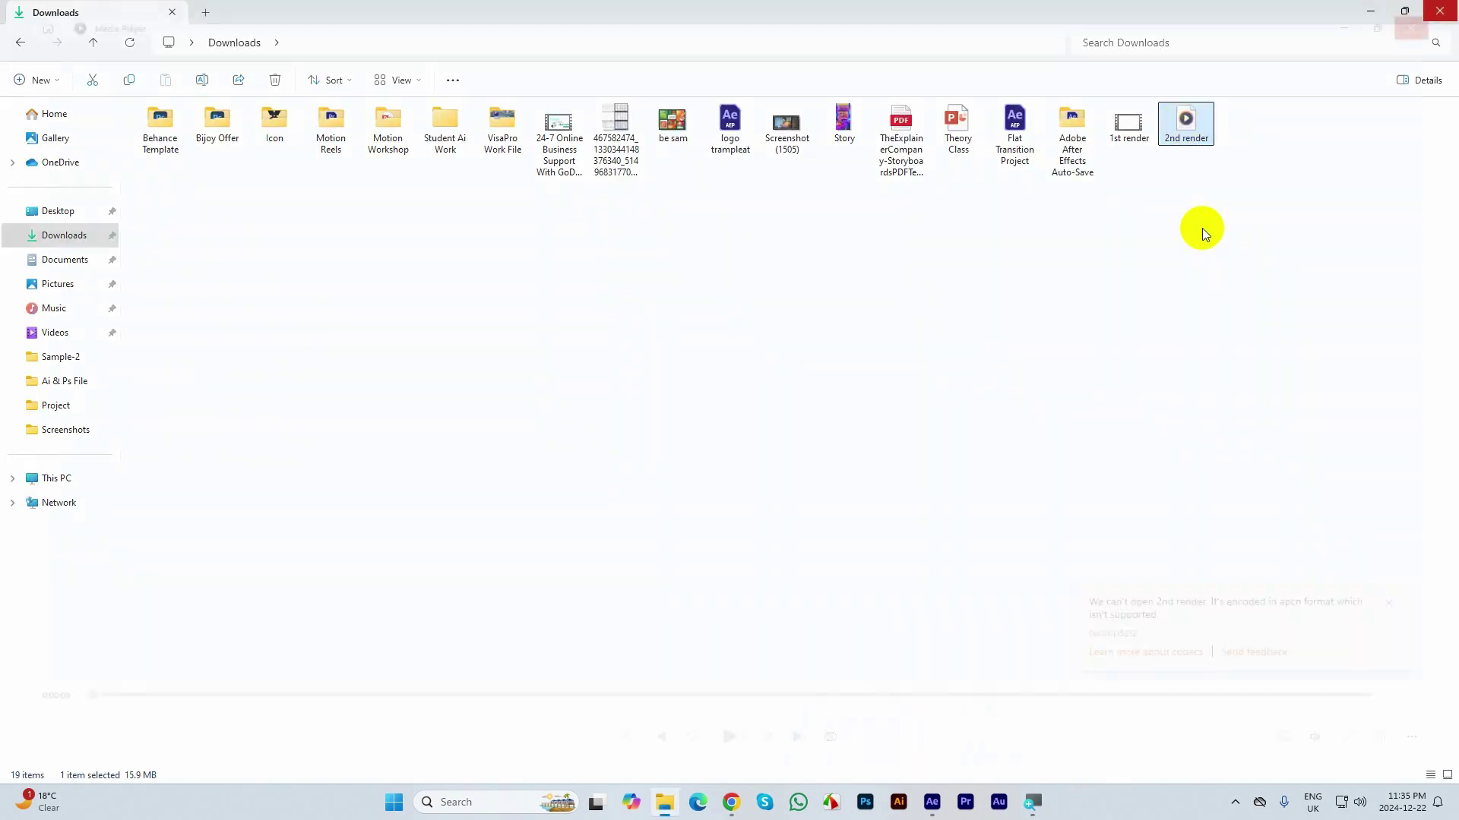
# - Open the 2nd render video in VLC media player, dismiss the update offer, replay it from the start, and close VLC
pyautogui.rightClick(1183, 121)
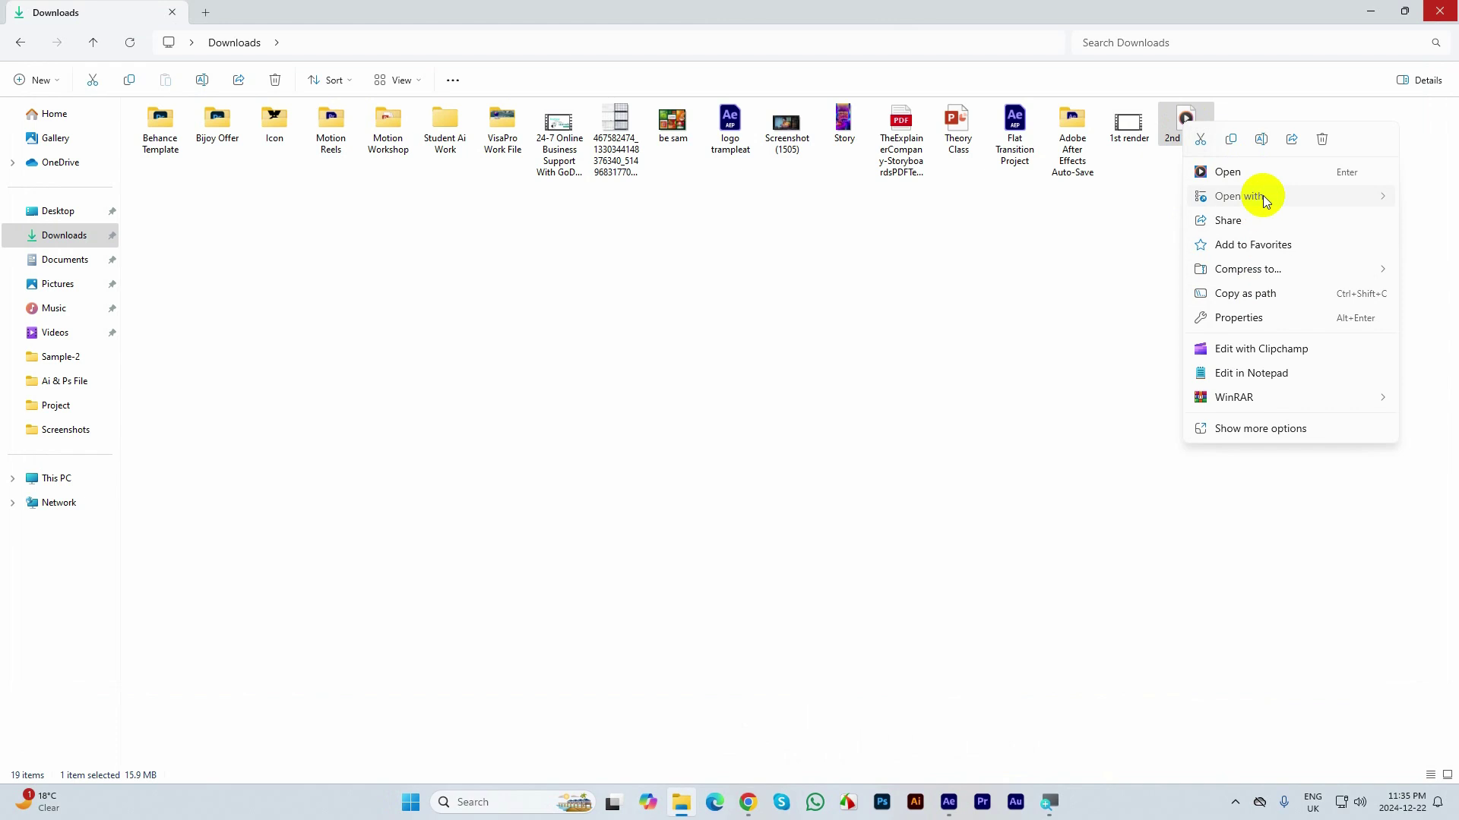
pyautogui.moveTo(1262, 195)
pyautogui.click(1059, 293)
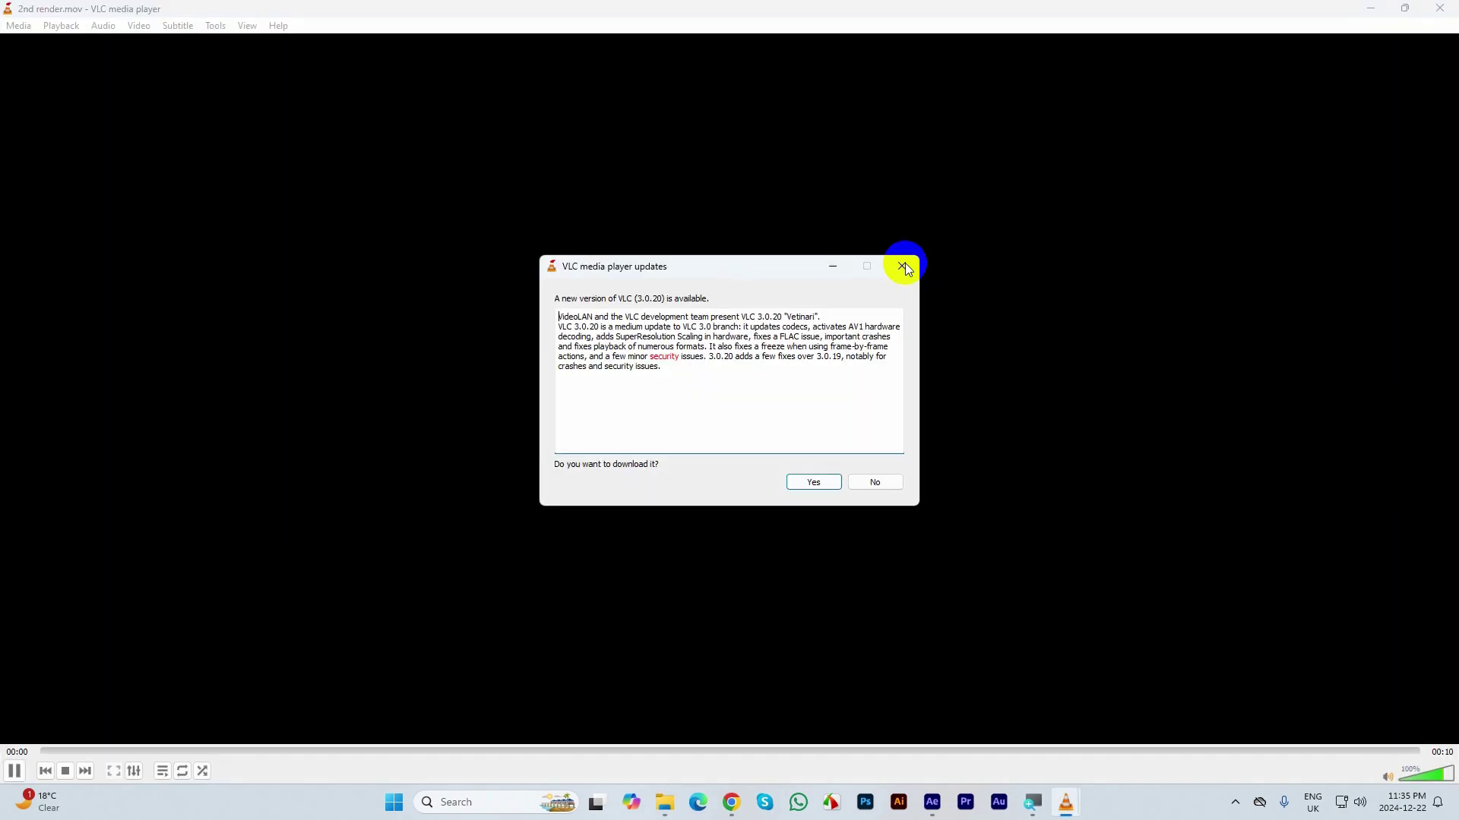
pyautogui.click(904, 264)
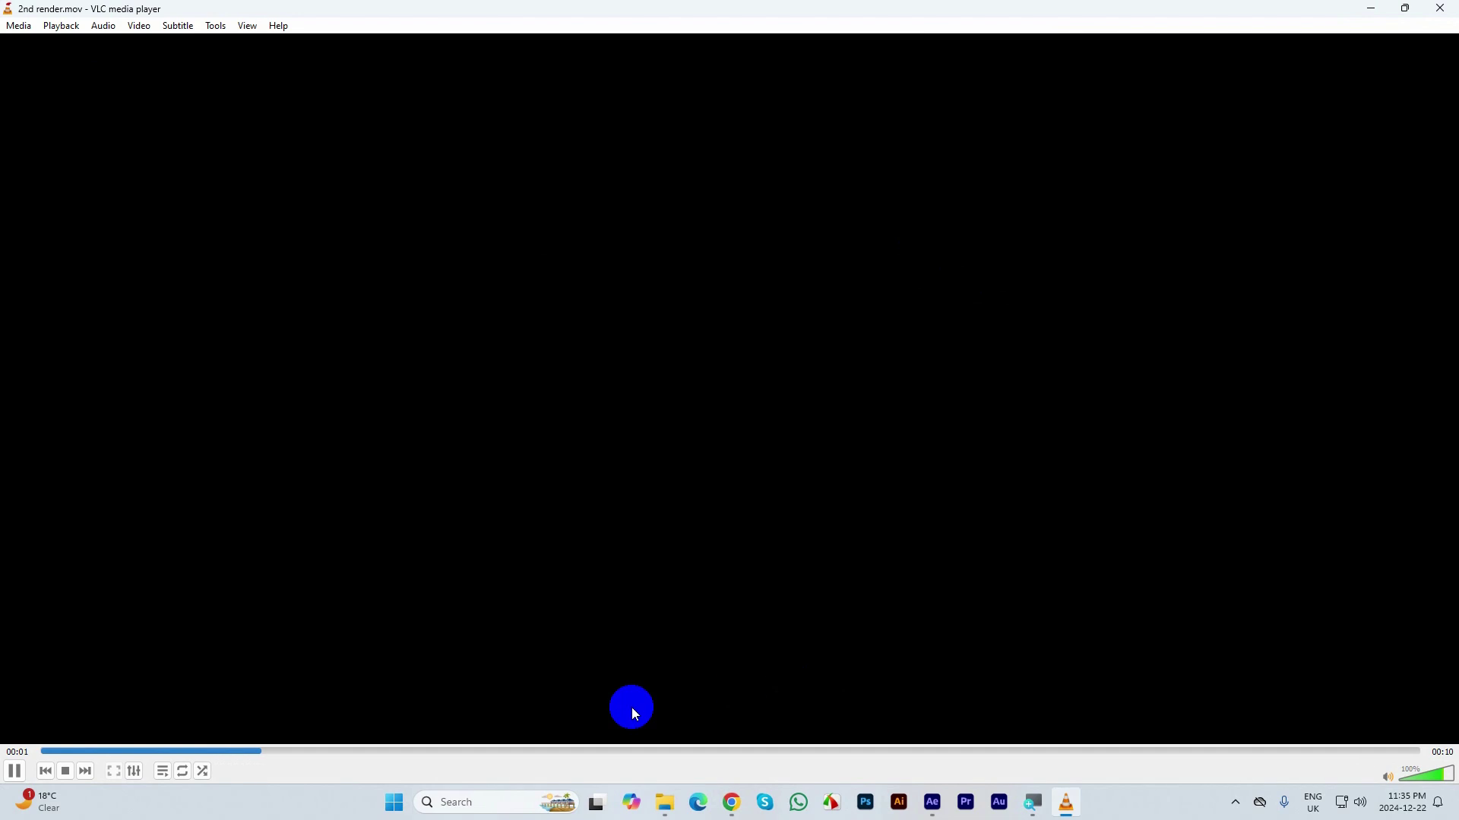
pyautogui.click(3, 745)
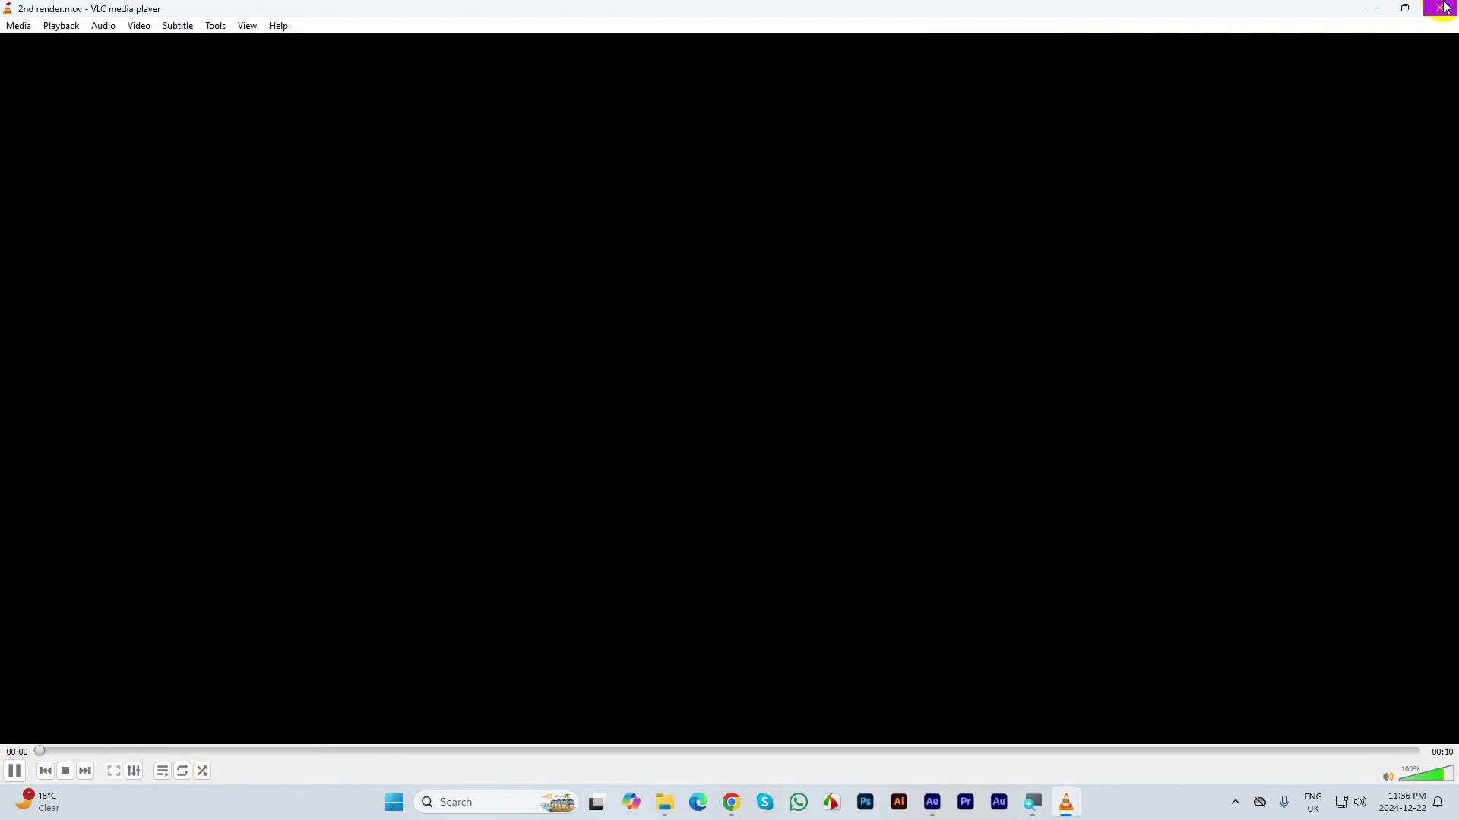
pyautogui.click(1443, 6)
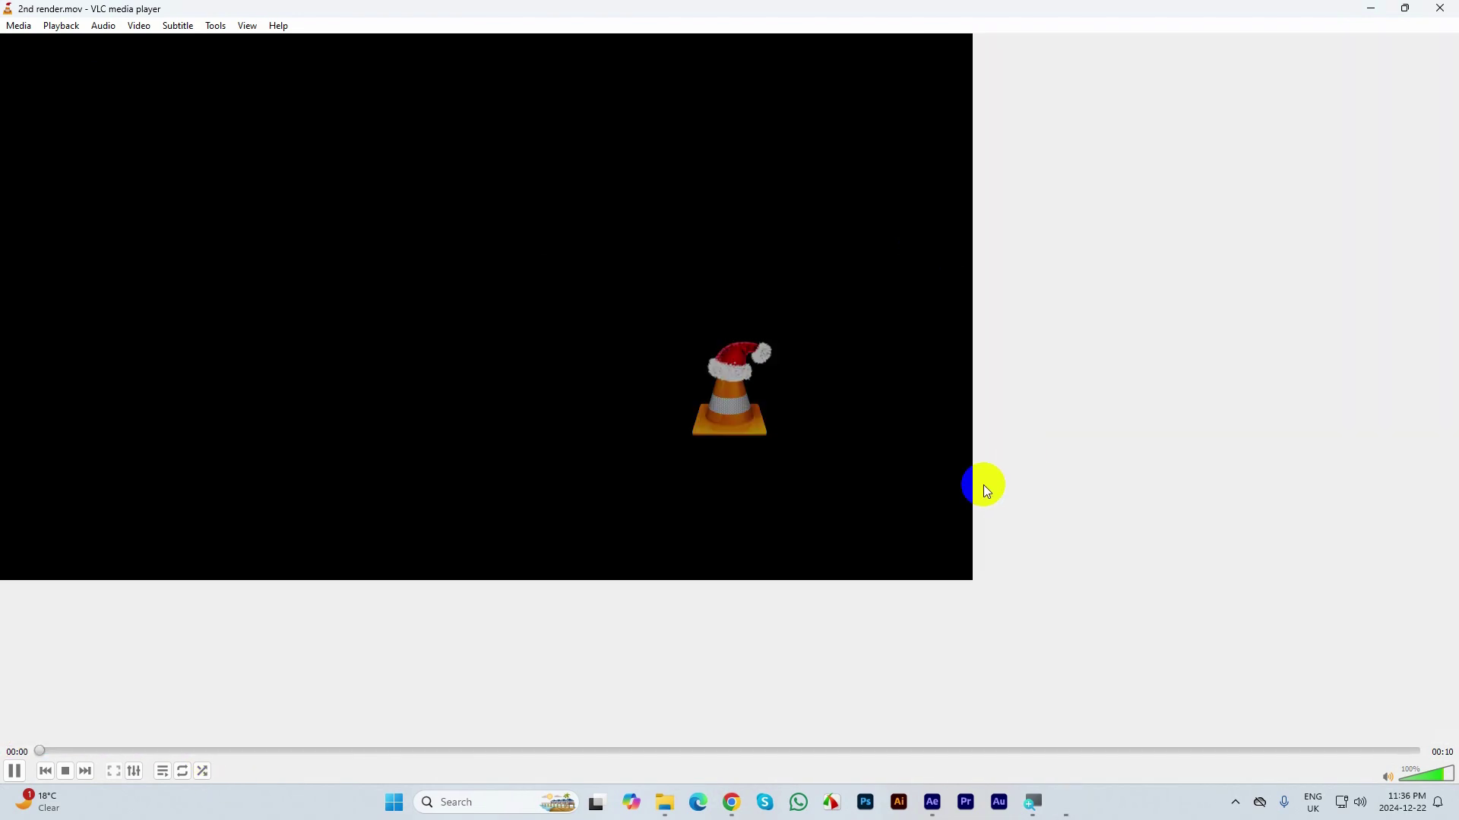
pyautogui.click(1443, 6)
pyautogui.click(1443, 6)
pyautogui.click(1441, 7)
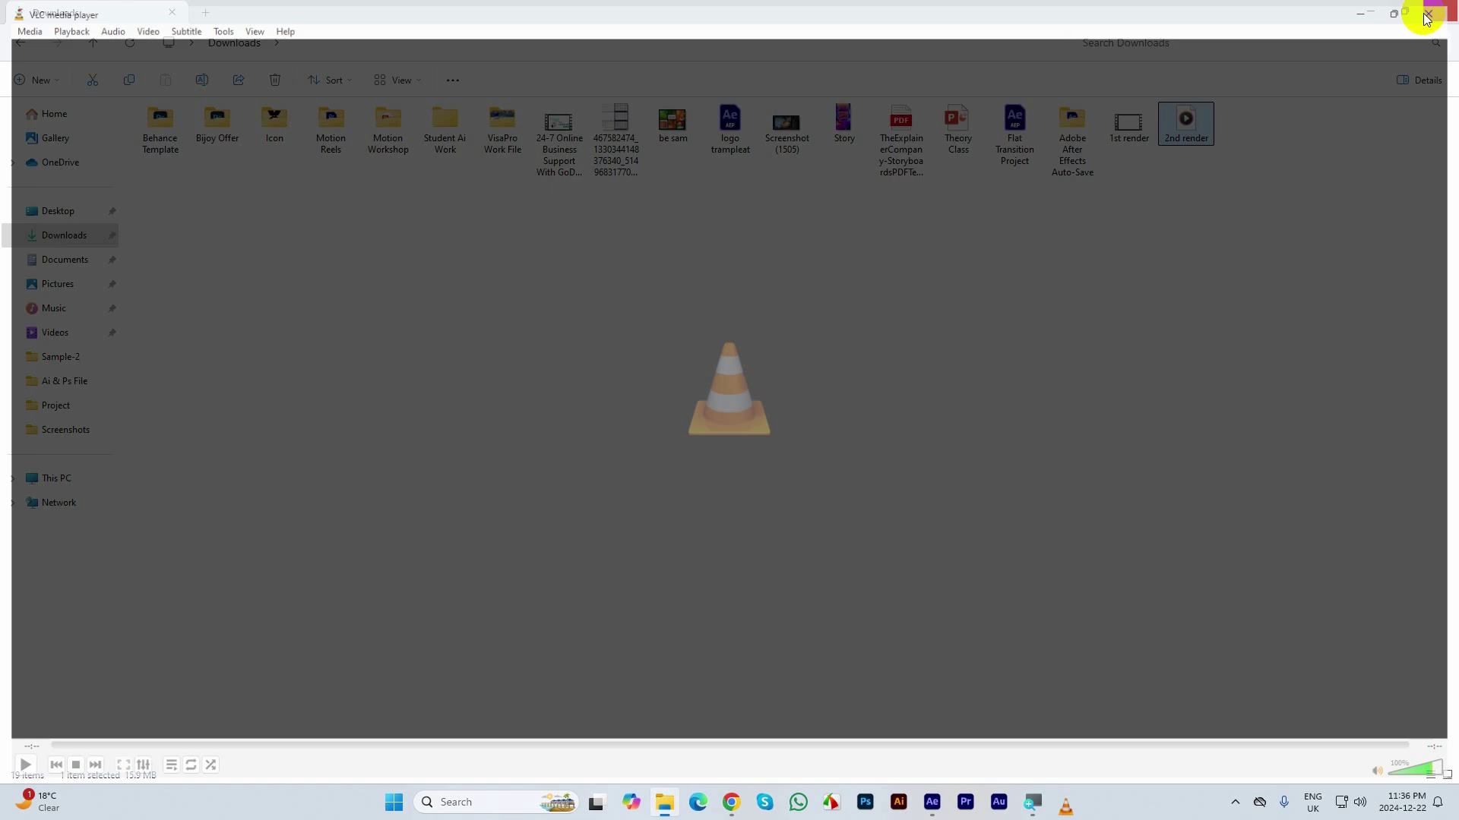
# - Reopen the 2nd render video in VLC, scrub forward to about 7 seconds, and close the player
pyautogui.rightClick(1189, 116)
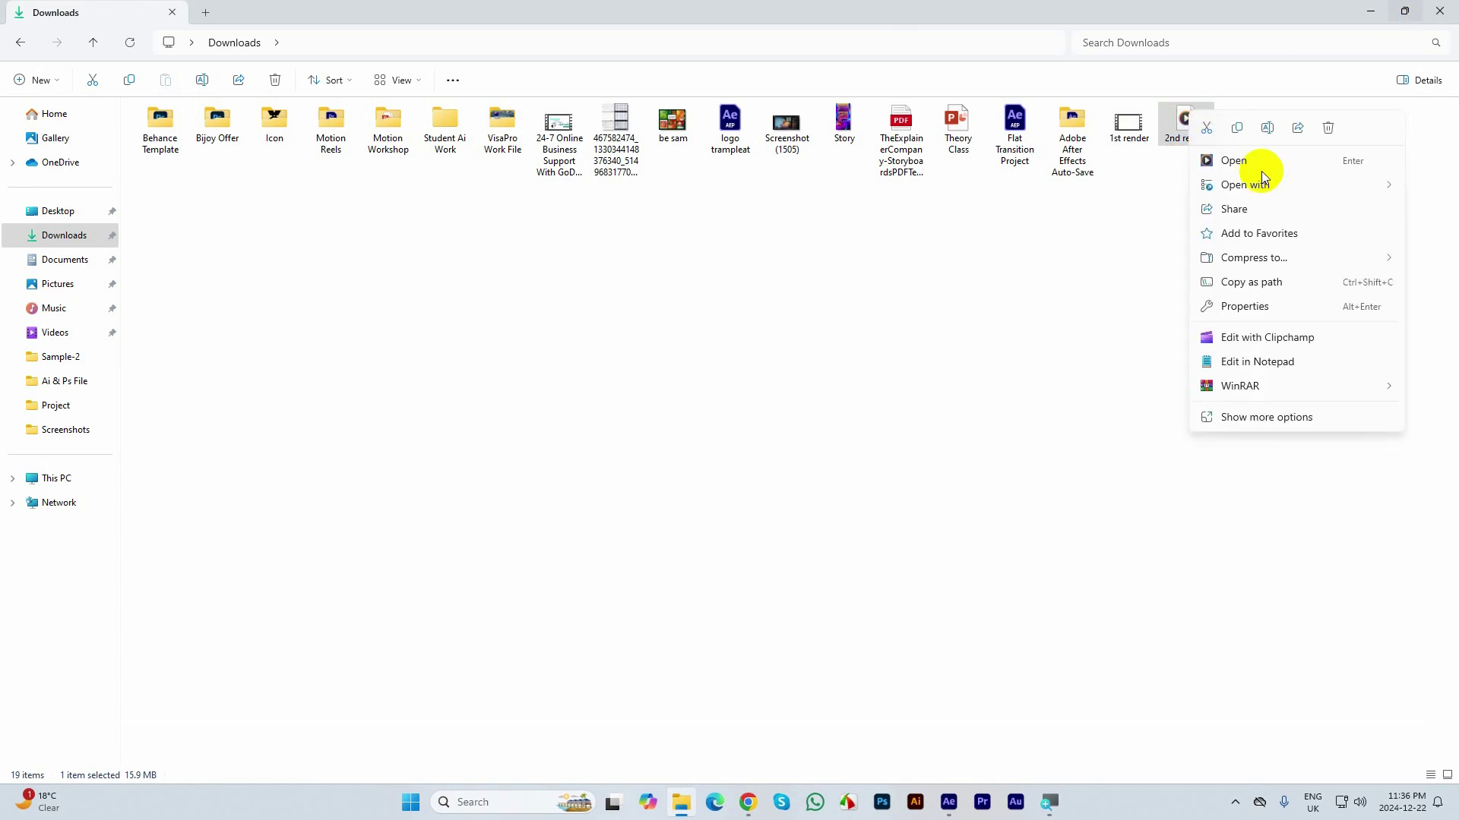
pyautogui.moveTo(1262, 187)
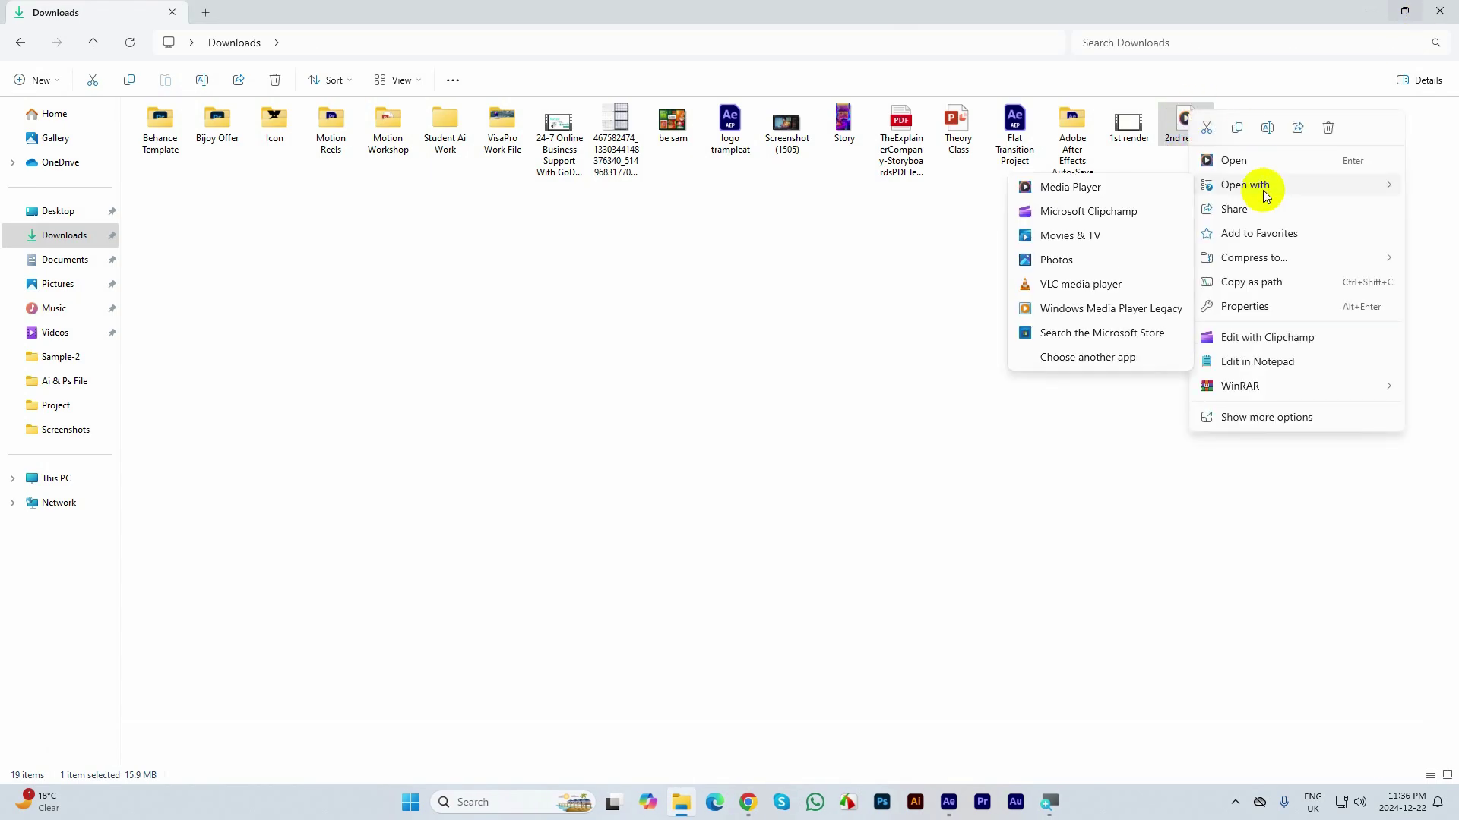
pyautogui.click(1071, 292)
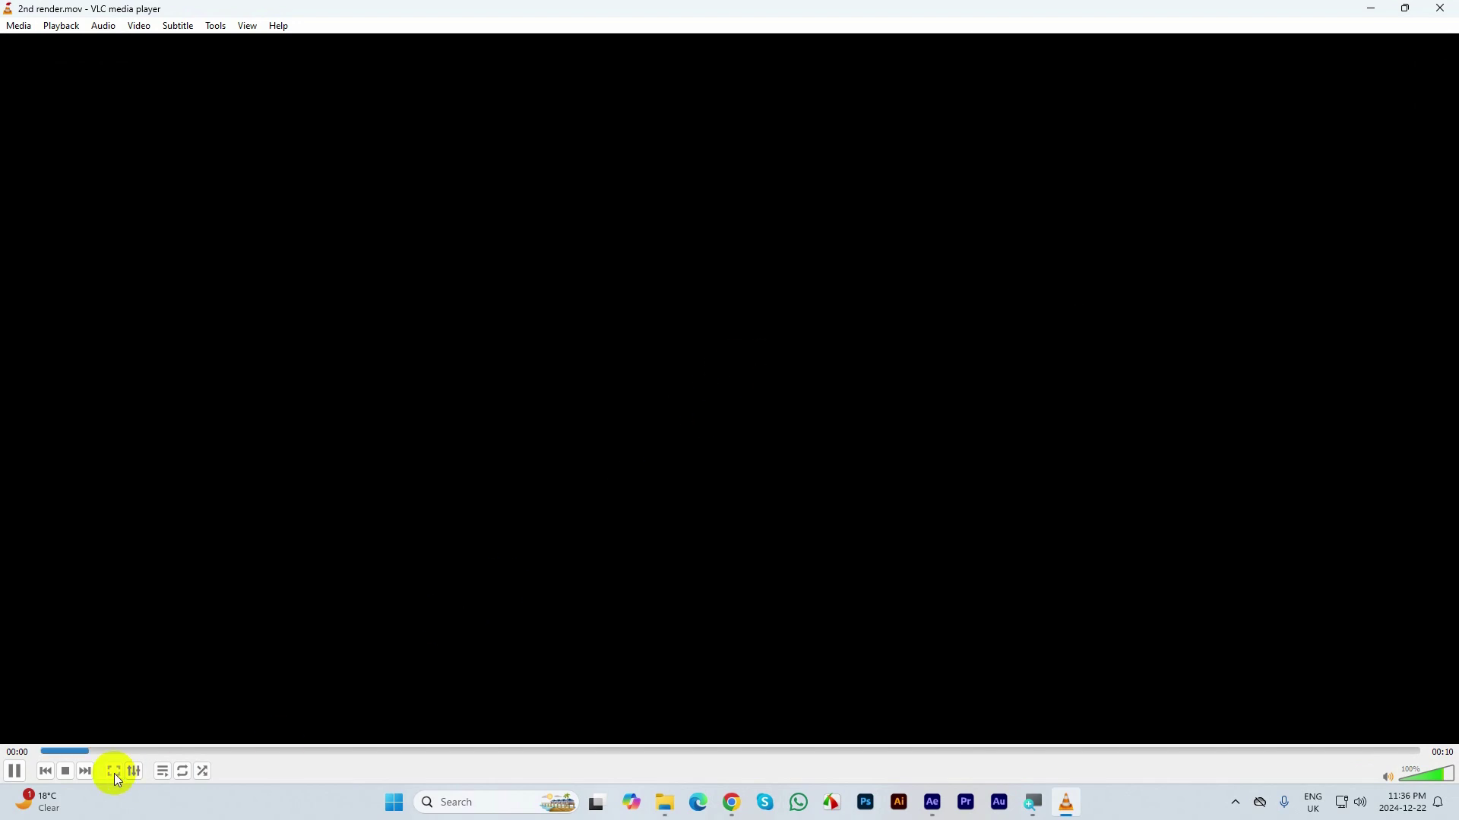
pyautogui.moveTo(223, 754); pyautogui.dragTo(1114, 730)
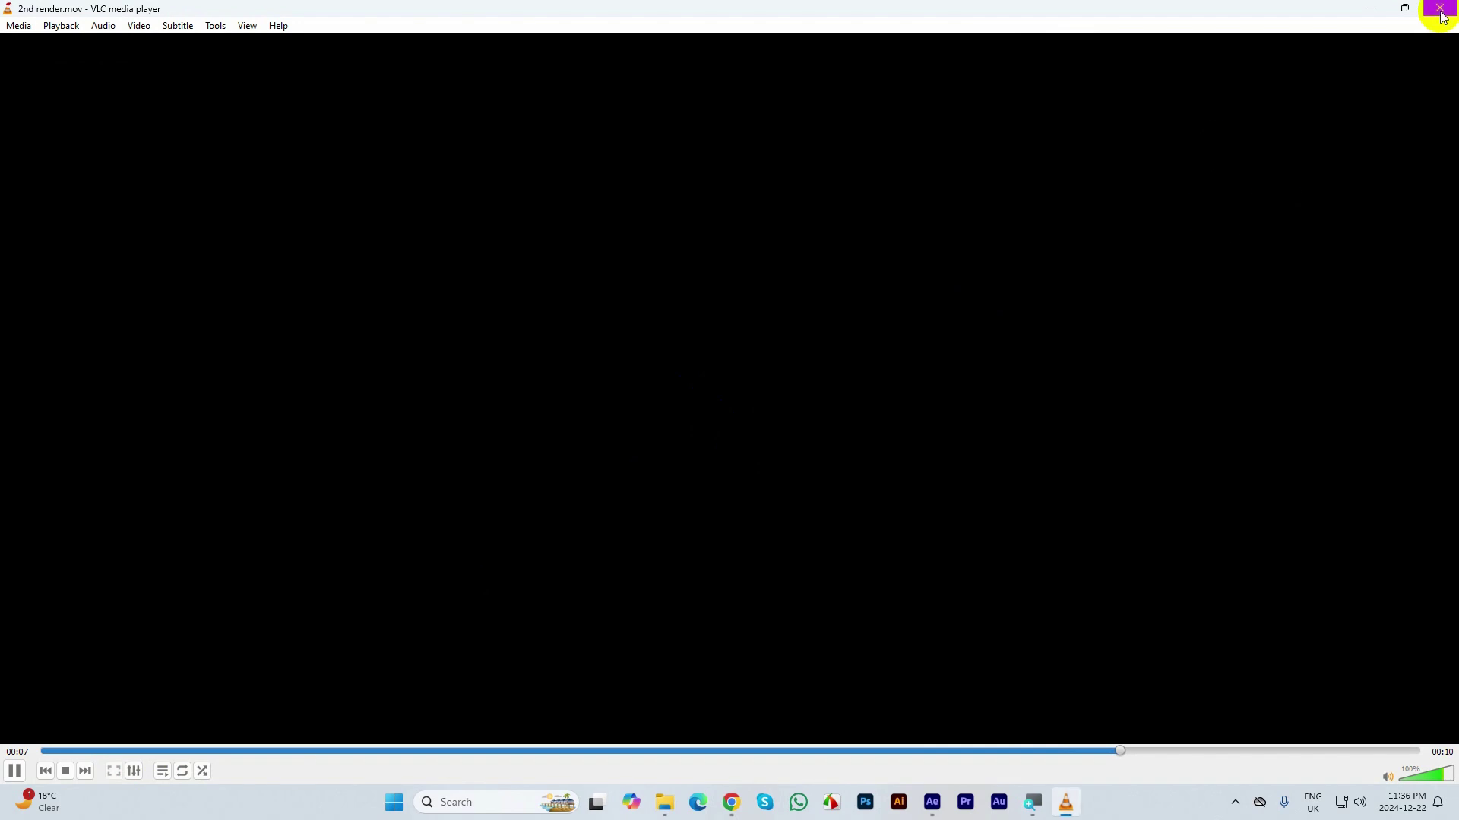
pyautogui.click(1441, 10)
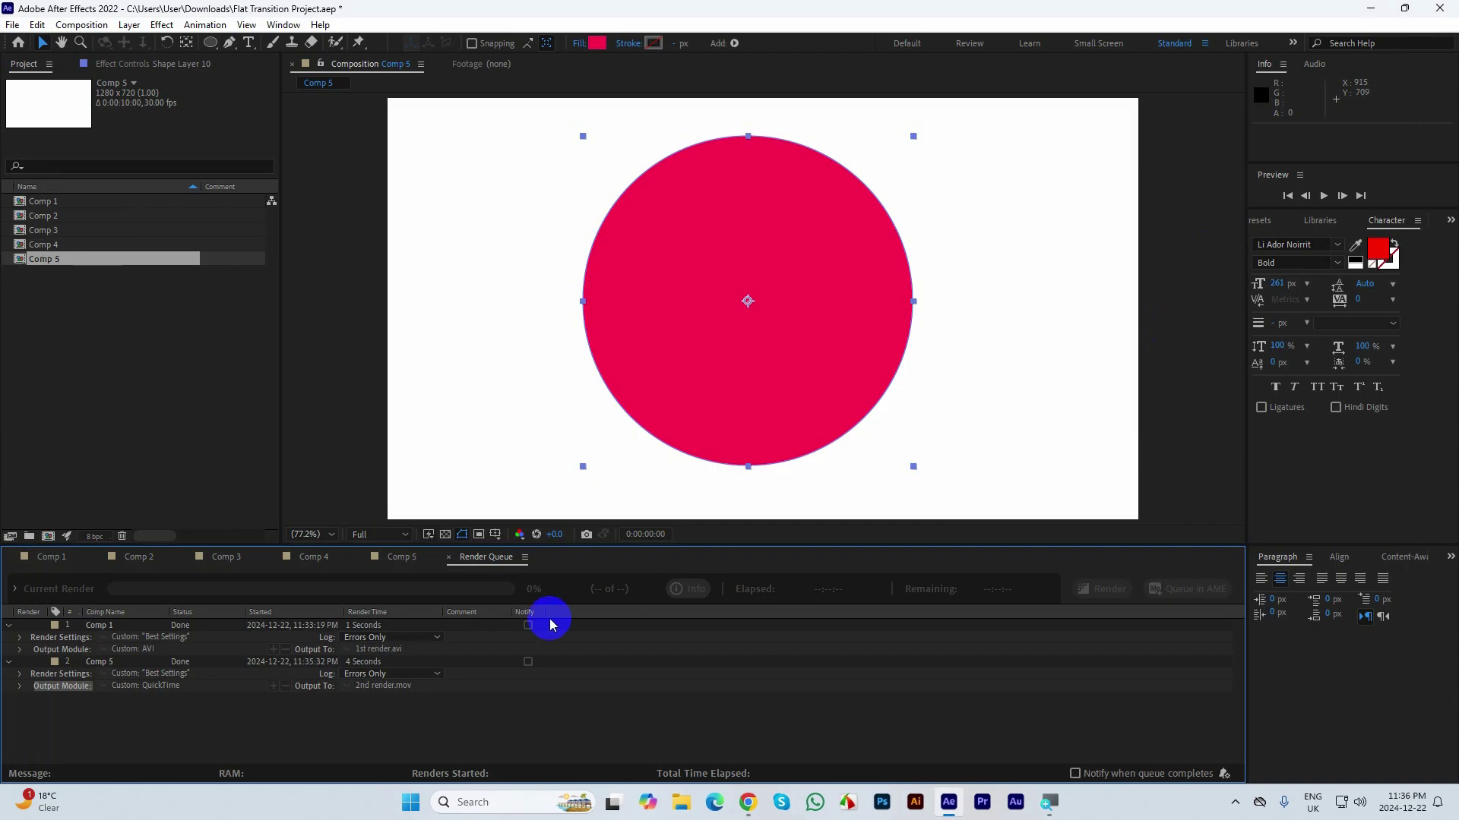
# - Bring up Comp 2 in After Effects and import the 2nd render video from Downloads into the project
pyautogui.click(51, 557)
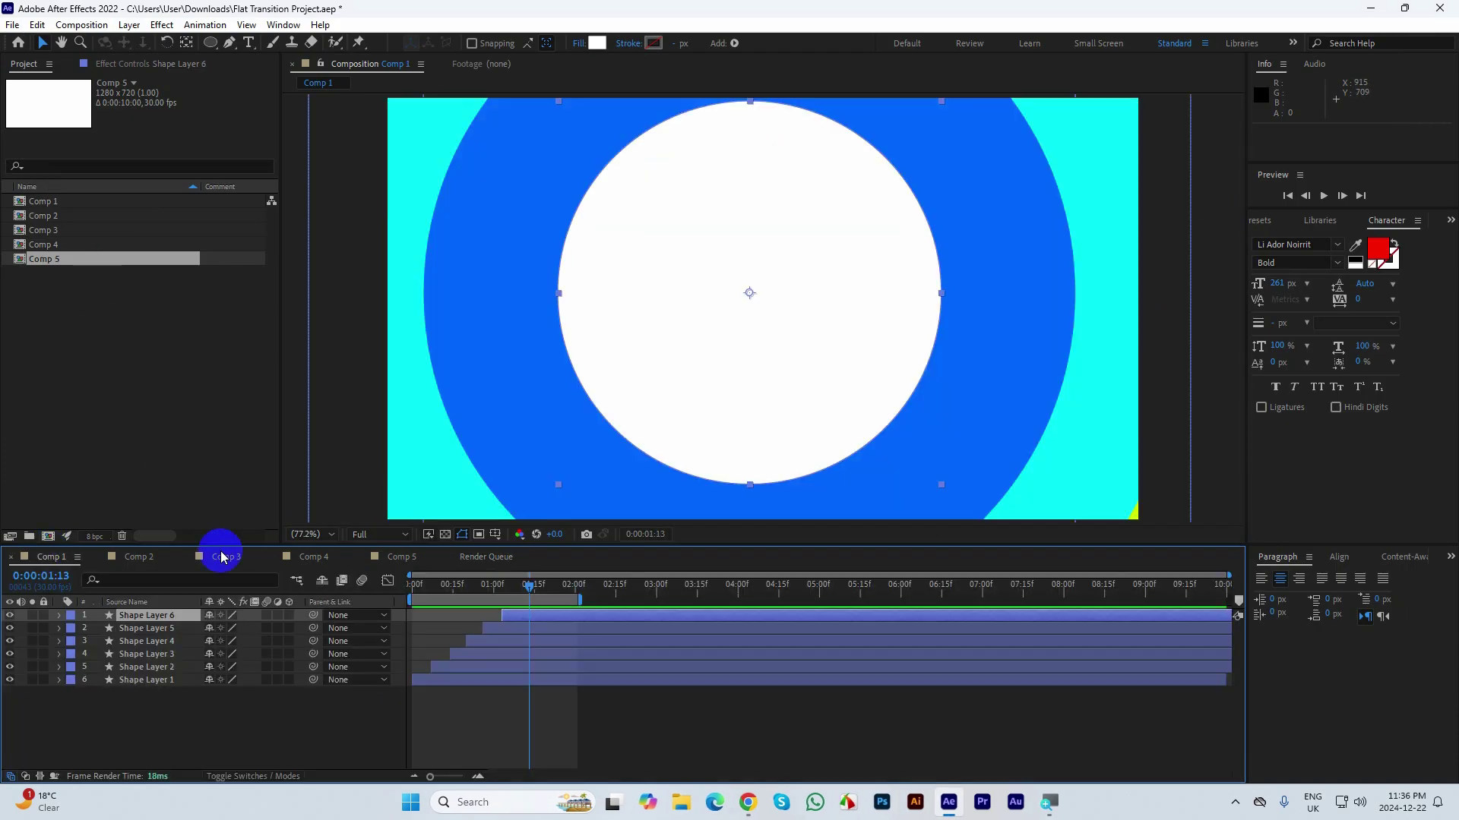
pyautogui.click(141, 557)
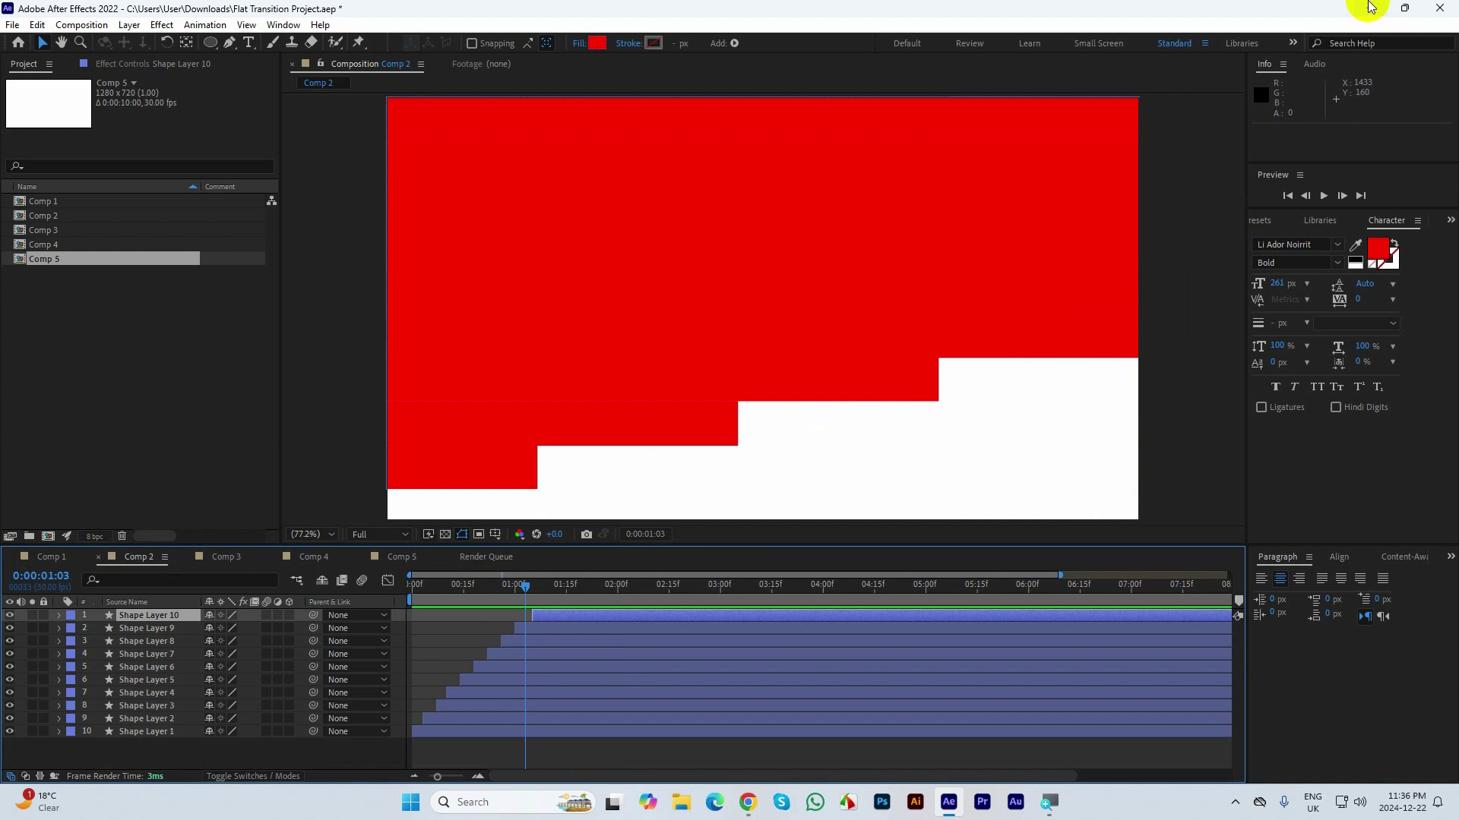
pyautogui.click(1371, 8)
pyautogui.click(1367, 9)
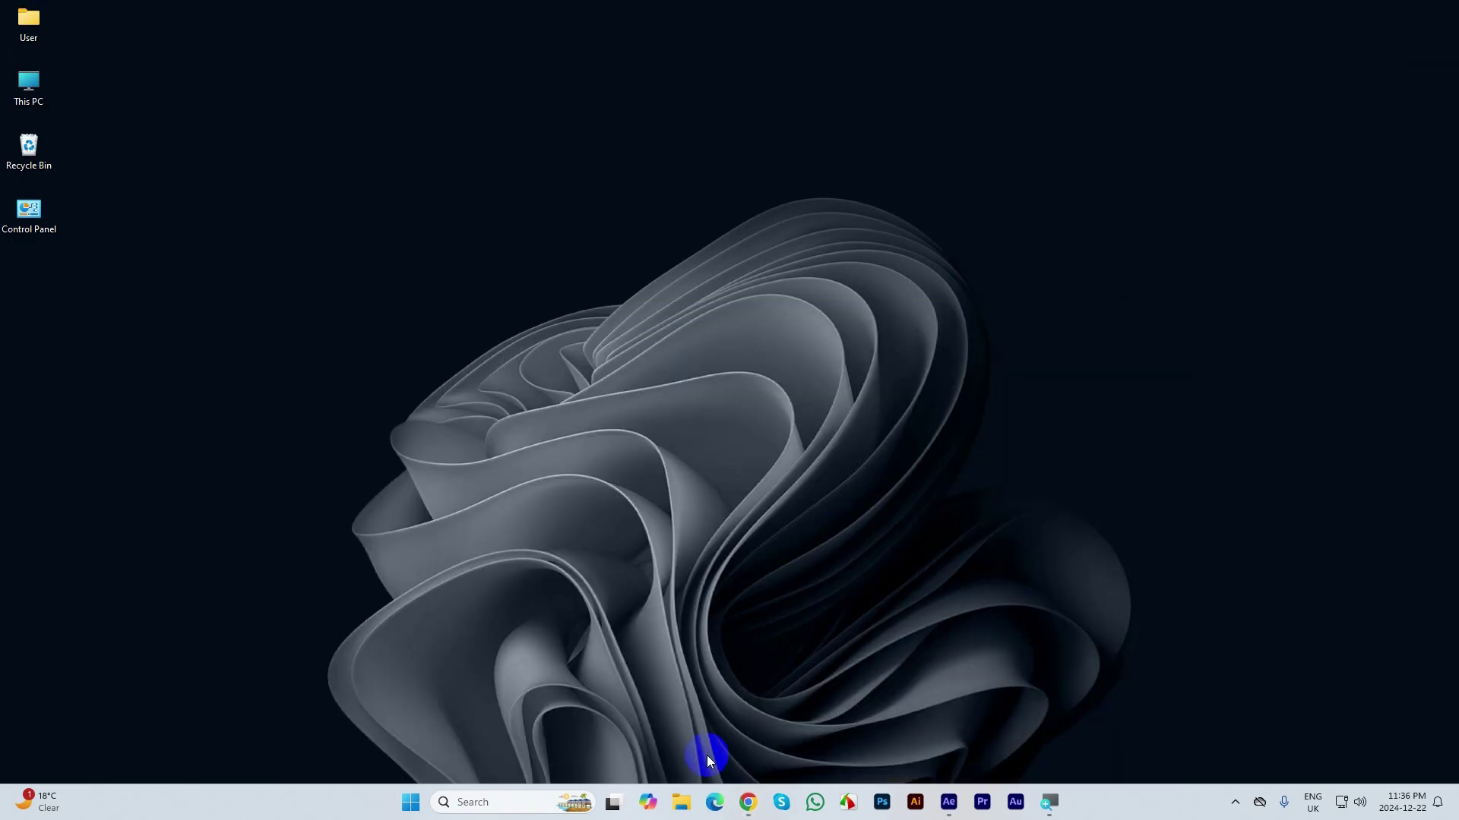
pyautogui.click(682, 803)
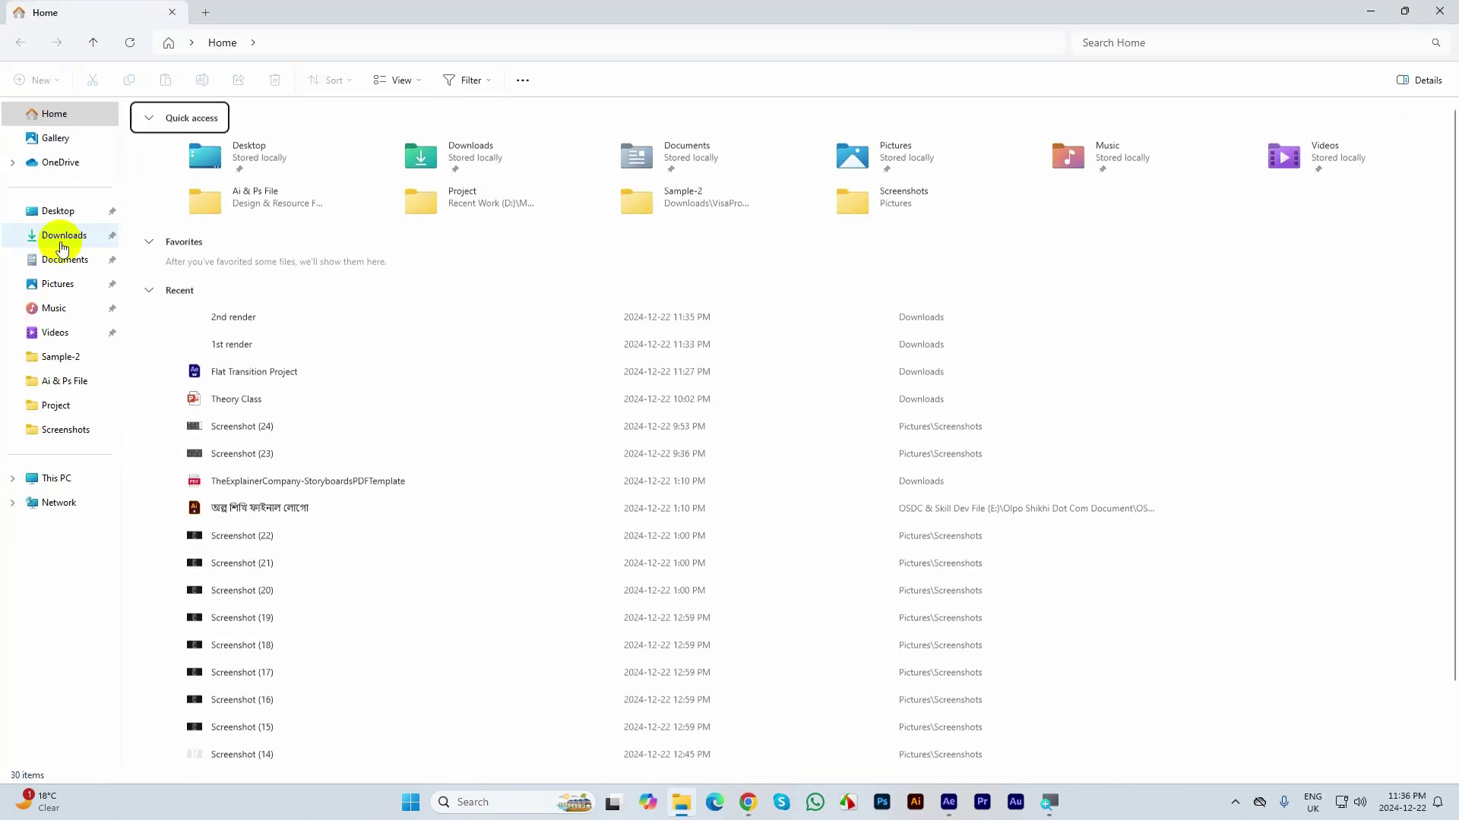
pyautogui.click(64, 236)
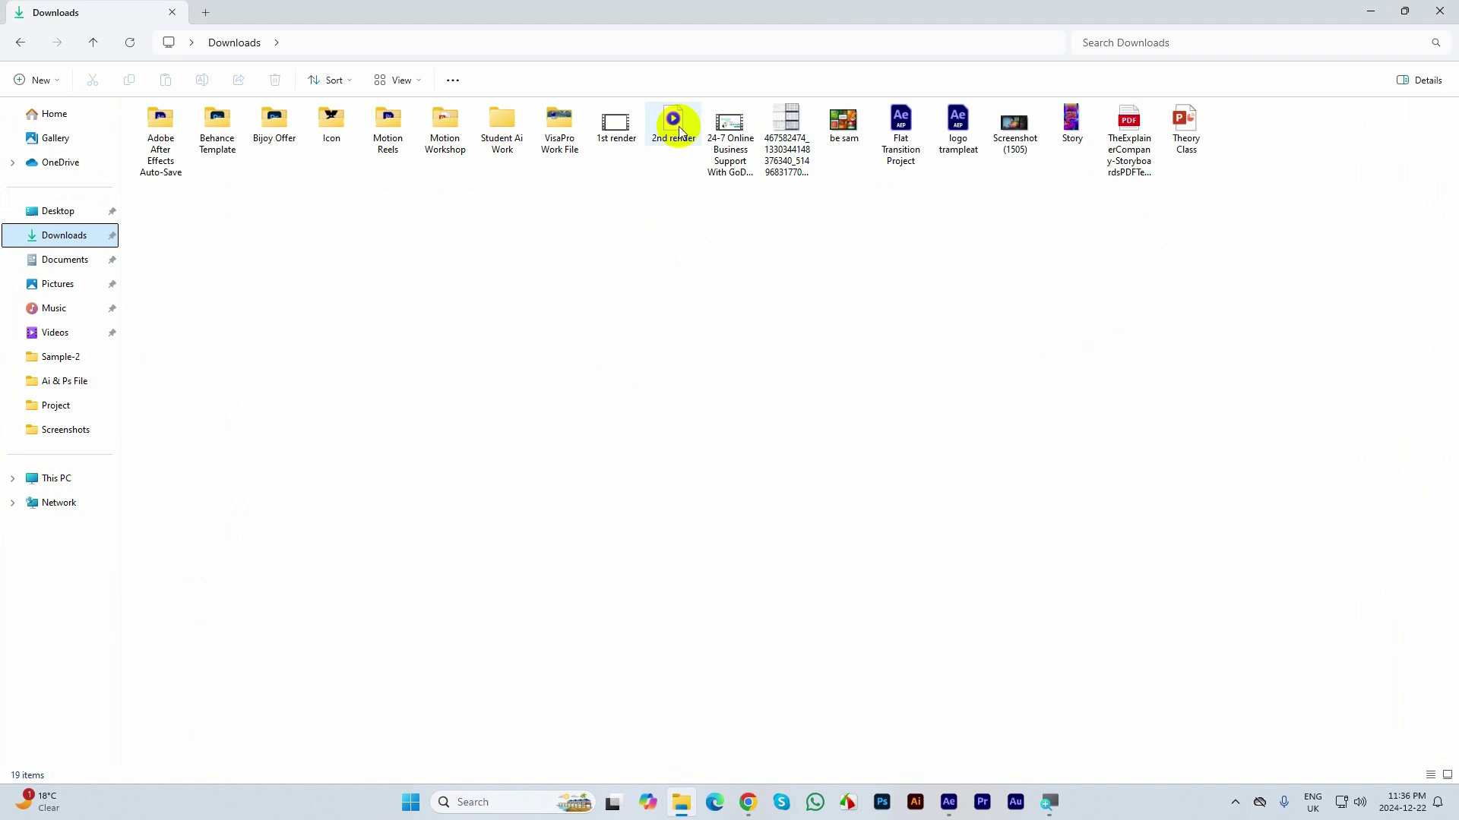
pyautogui.moveTo(674, 120); pyautogui.dragTo(88, 348)
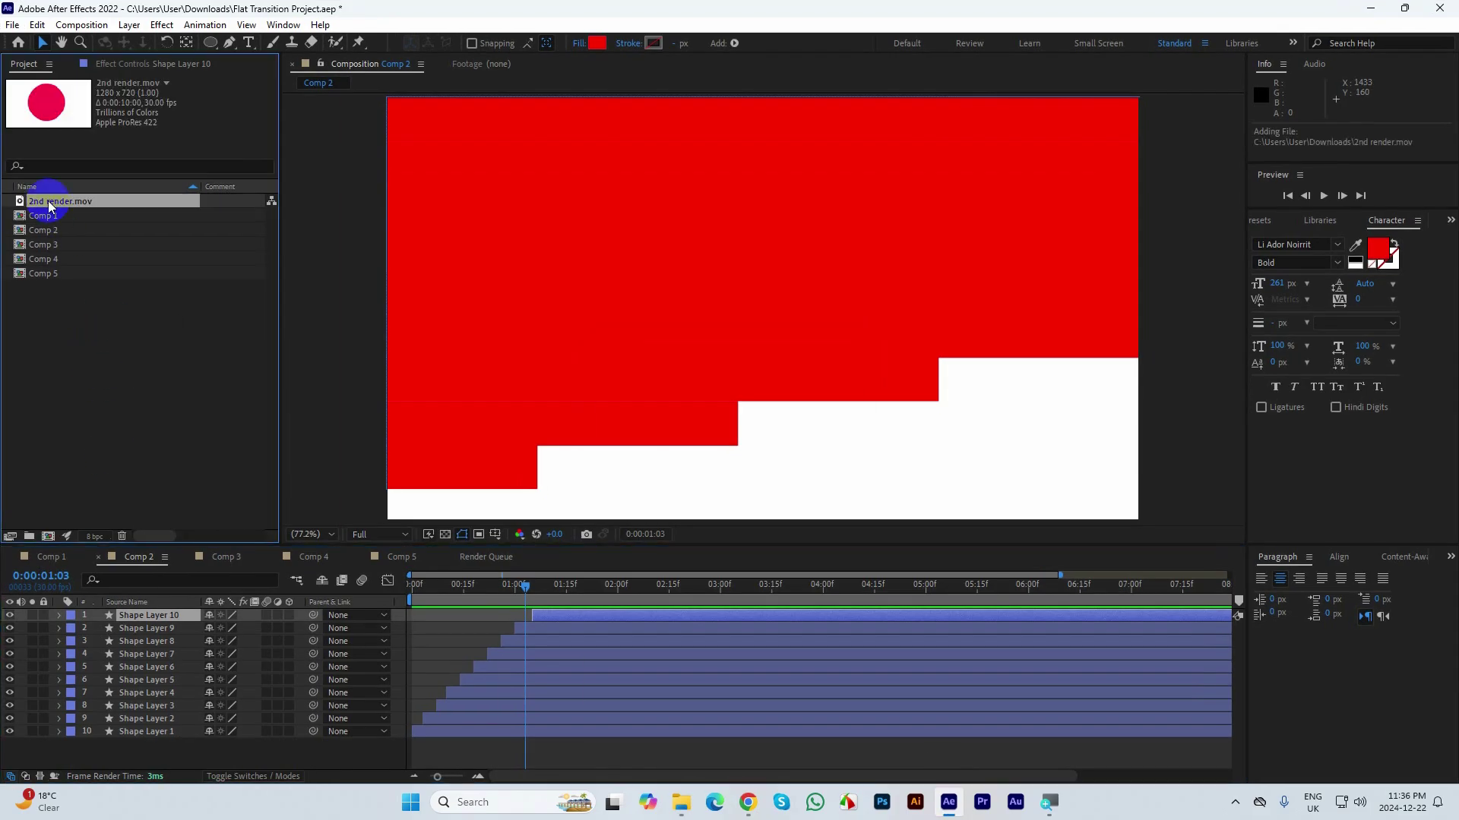
# - Add 2nd render.mov to Comp 2 as the topmost layer and preview the composition from the first frame
pyautogui.moveTo(49, 200); pyautogui.dragTo(173, 619)
pyautogui.moveTo(524, 586); pyautogui.dragTo(416, 586)
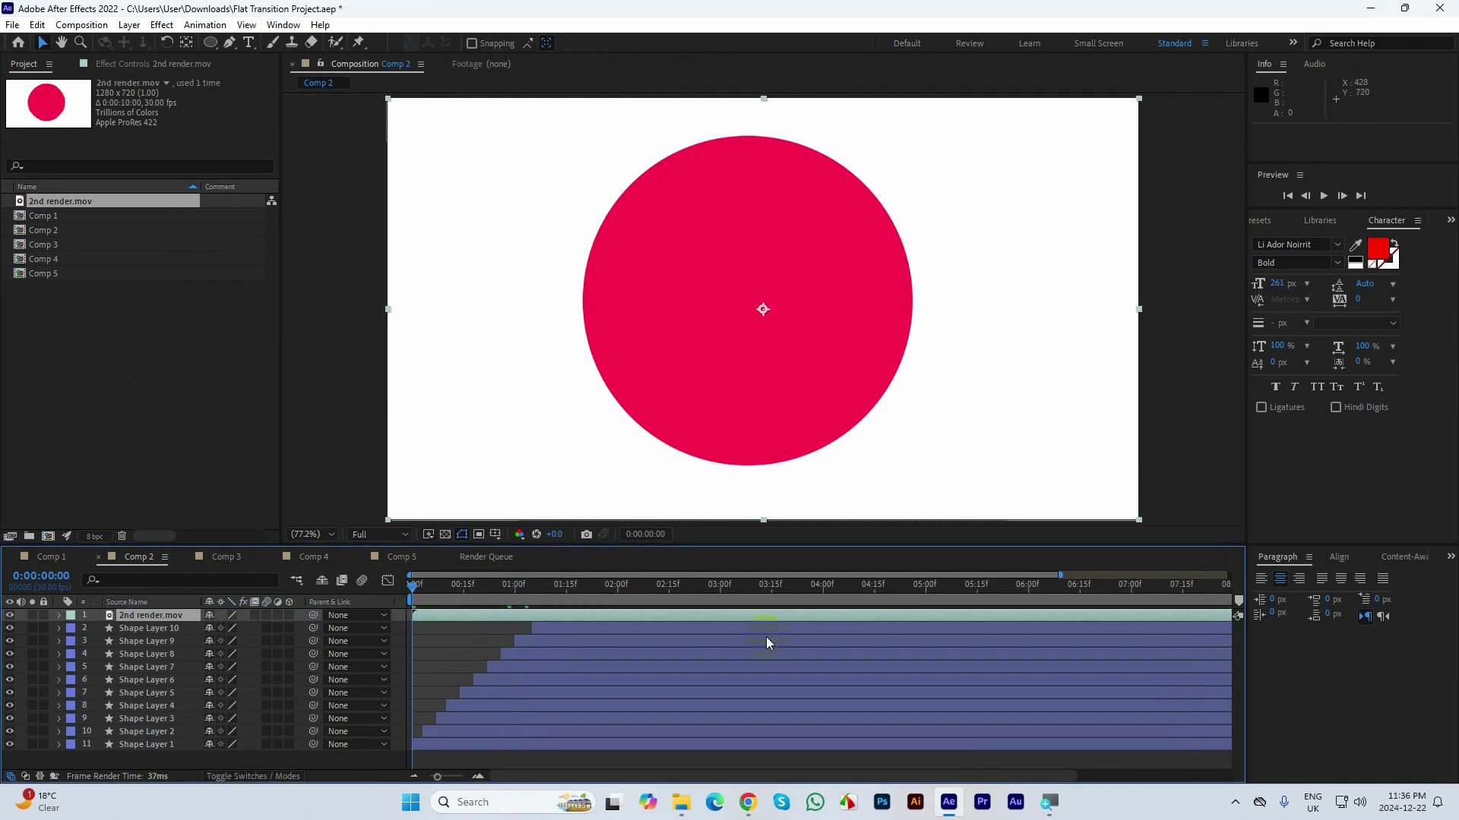
pyautogui.press('space')
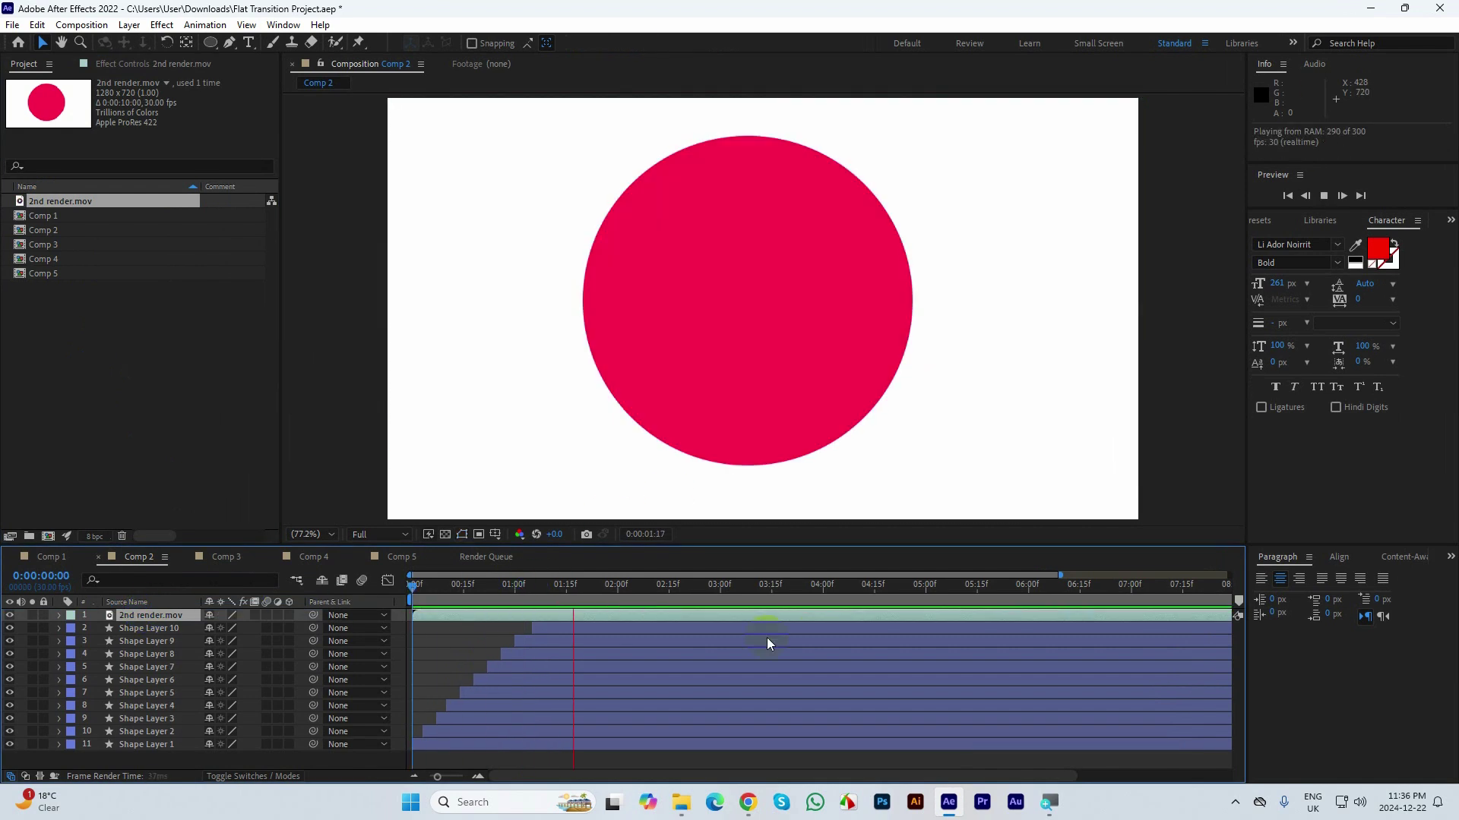
pyautogui.press('space')
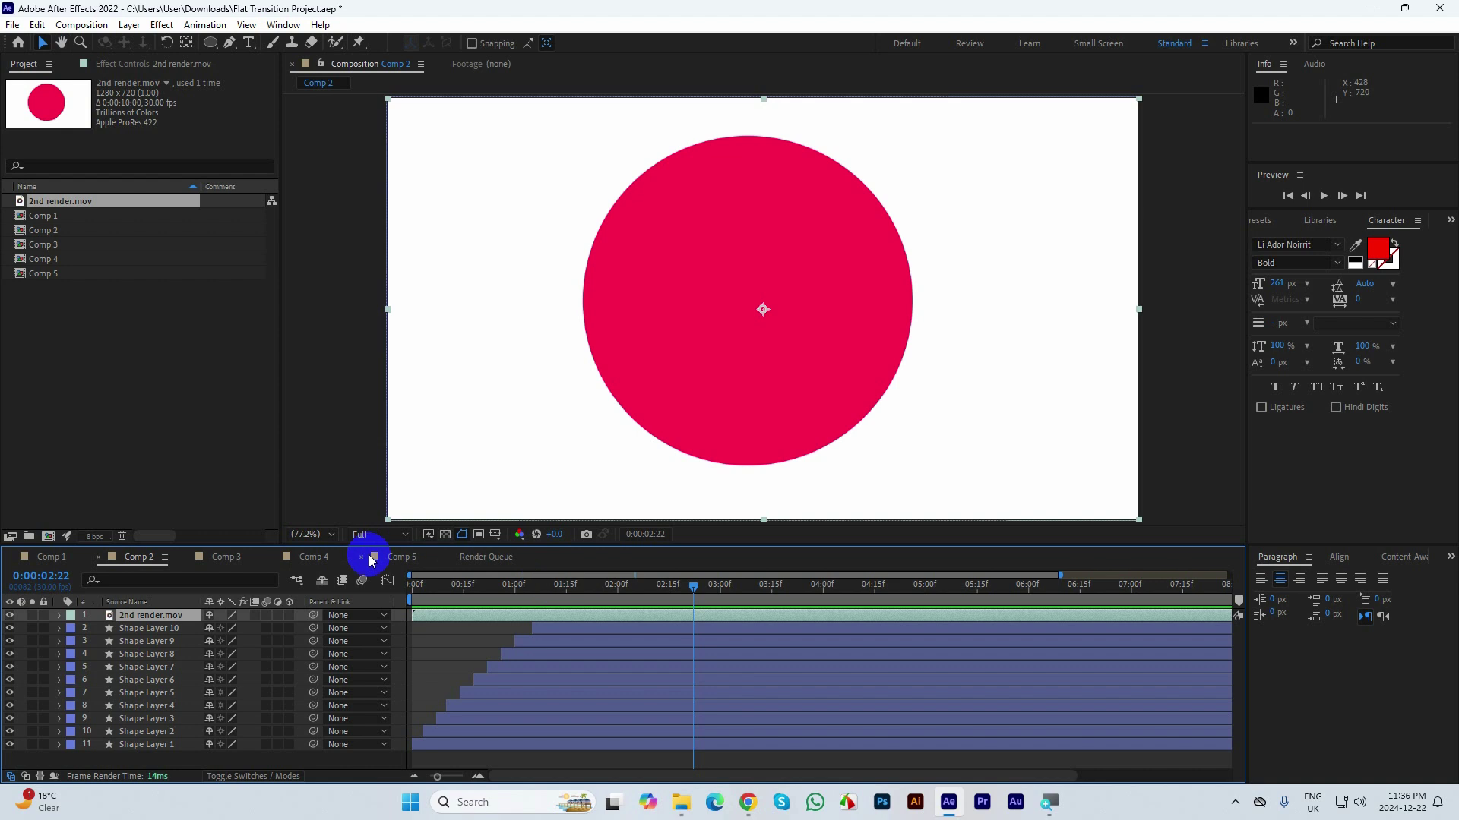
# - Bring up Comp 1, add it to the render queue, and accept QuickTime as its output module format
pyautogui.click(396, 557)
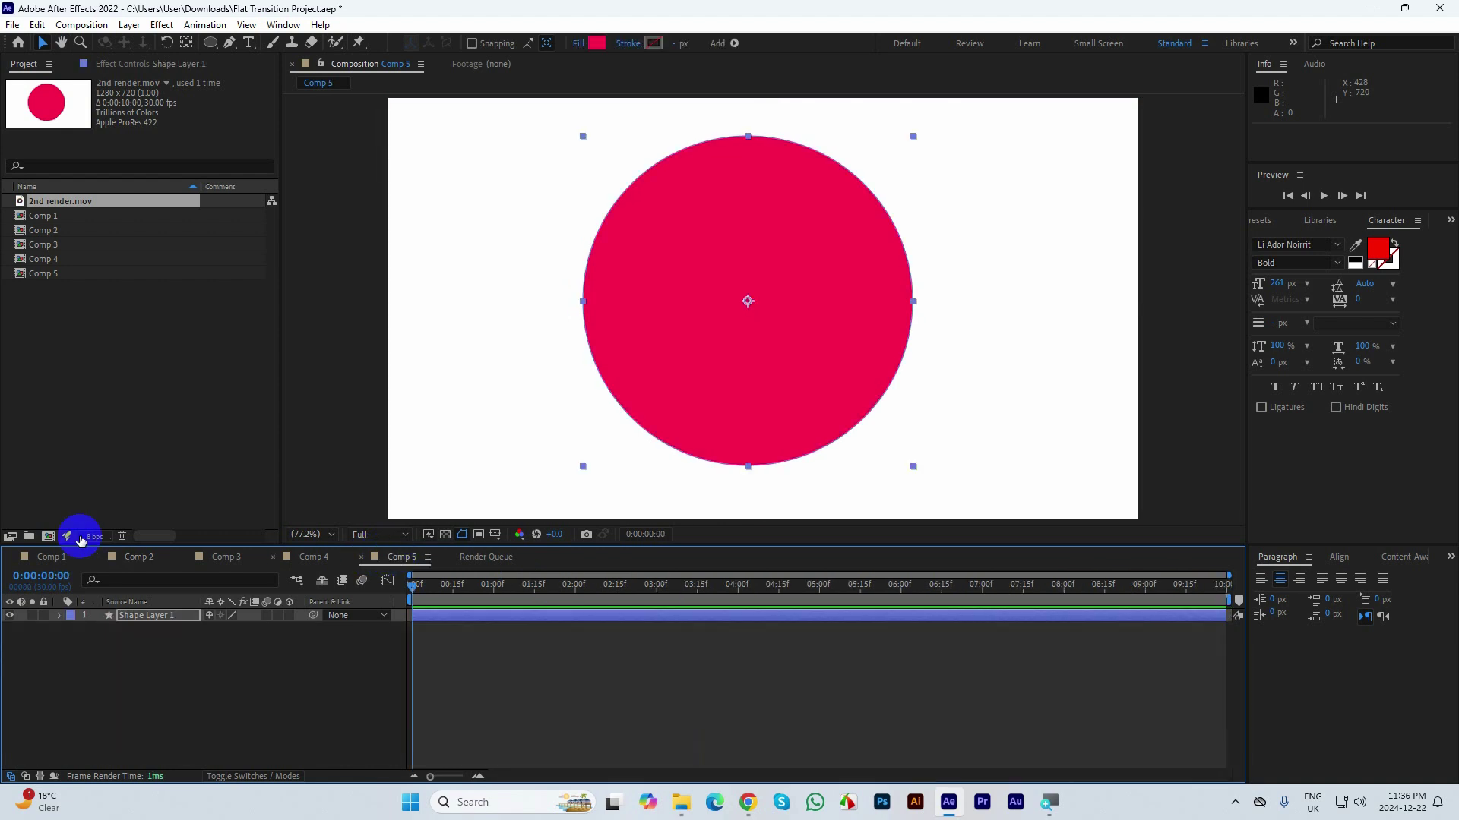
pyautogui.click(55, 558)
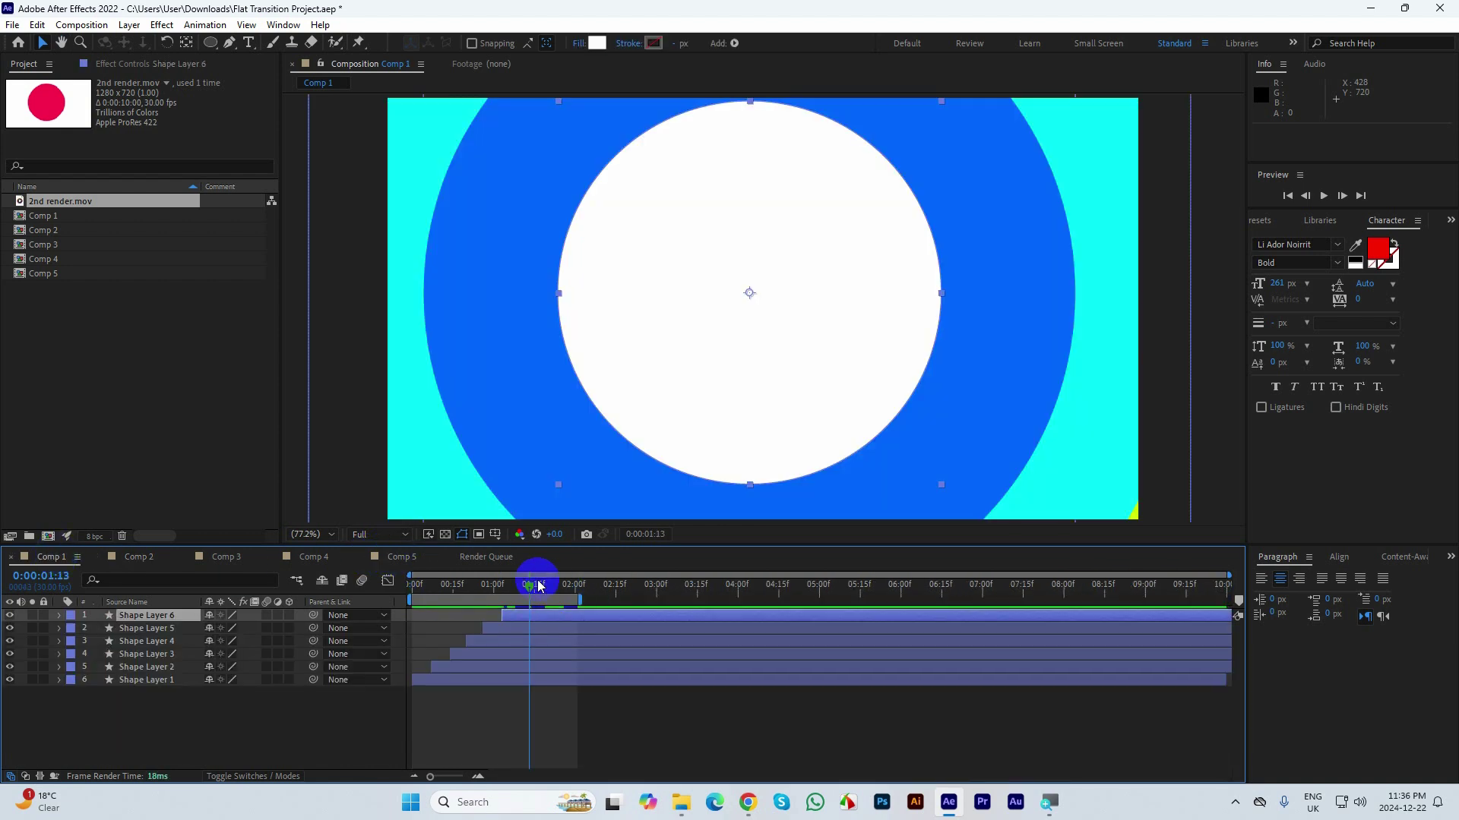
pyautogui.moveTo(531, 586); pyautogui.dragTo(483, 608)
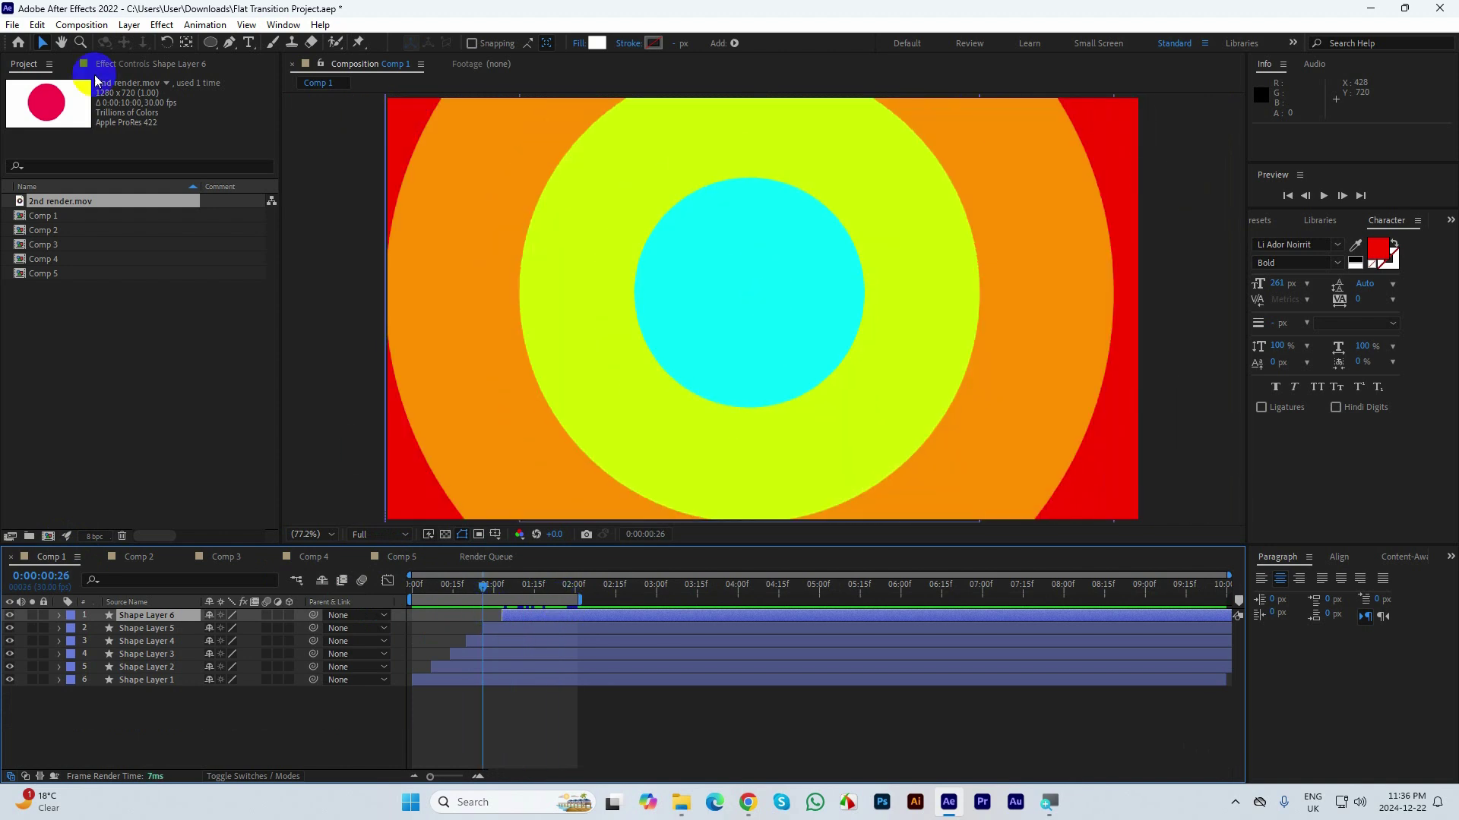
pyautogui.click(81, 24)
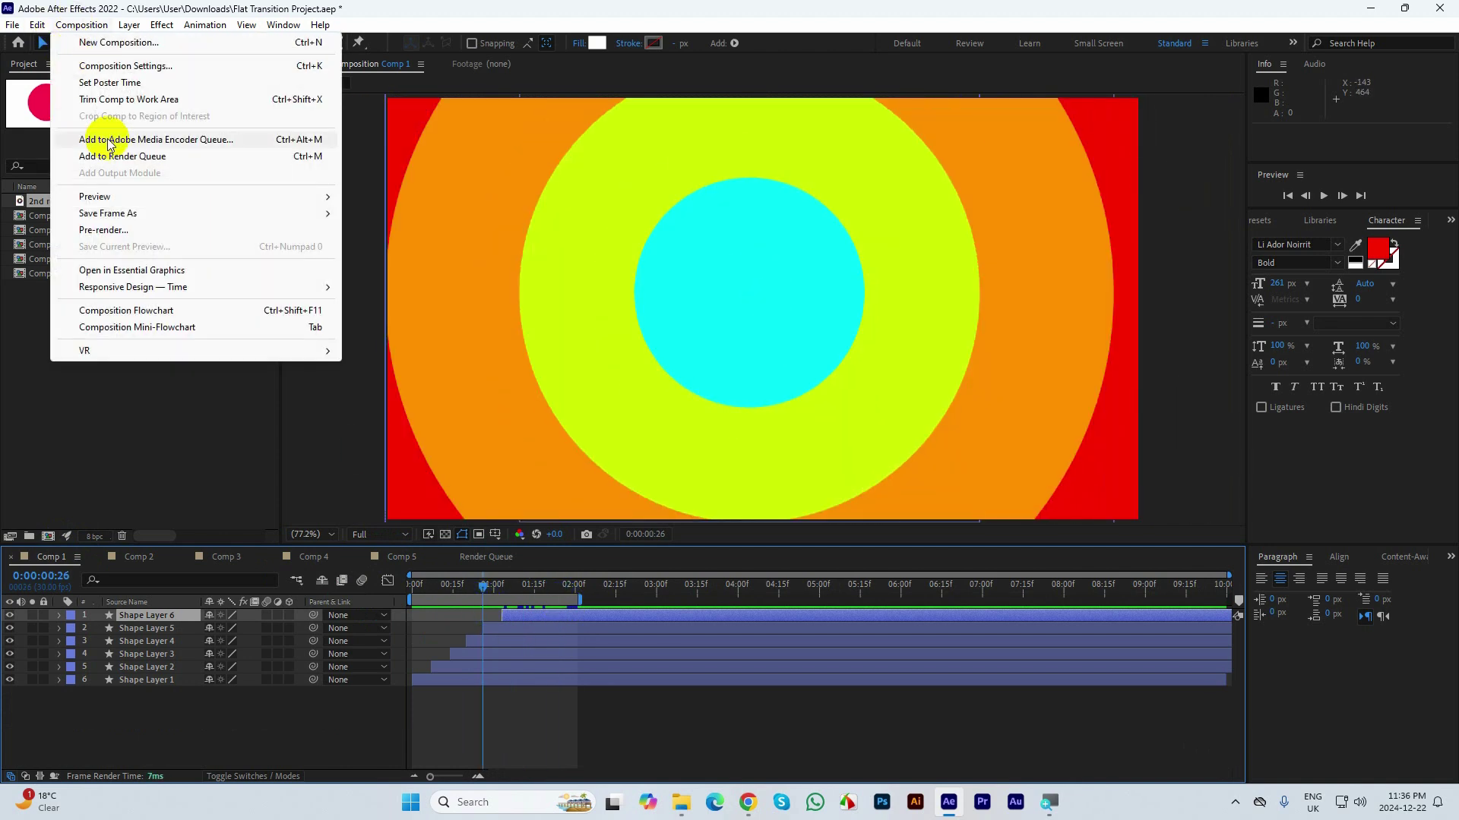
pyautogui.click(116, 155)
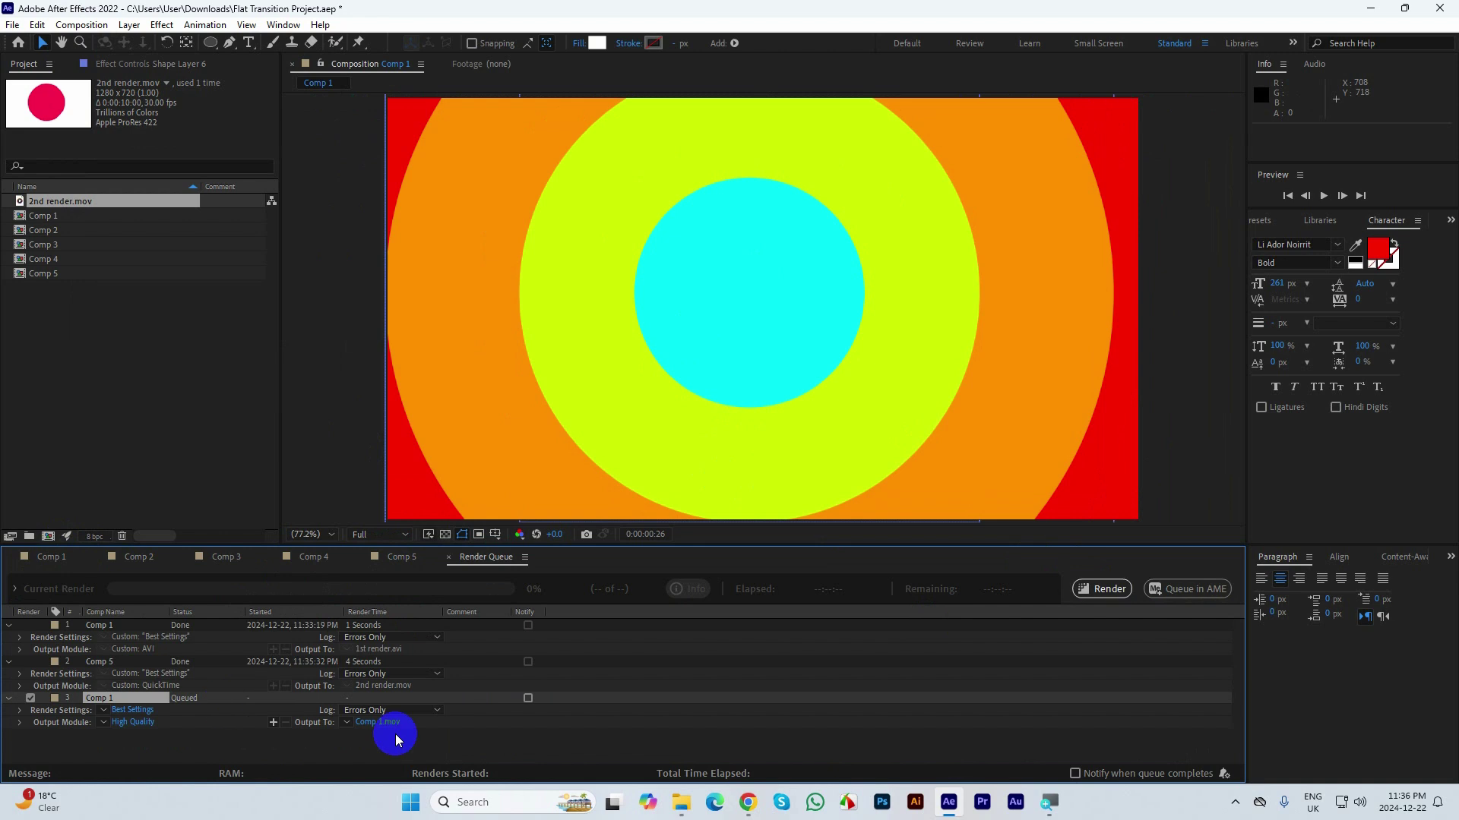
pyautogui.click(133, 722)
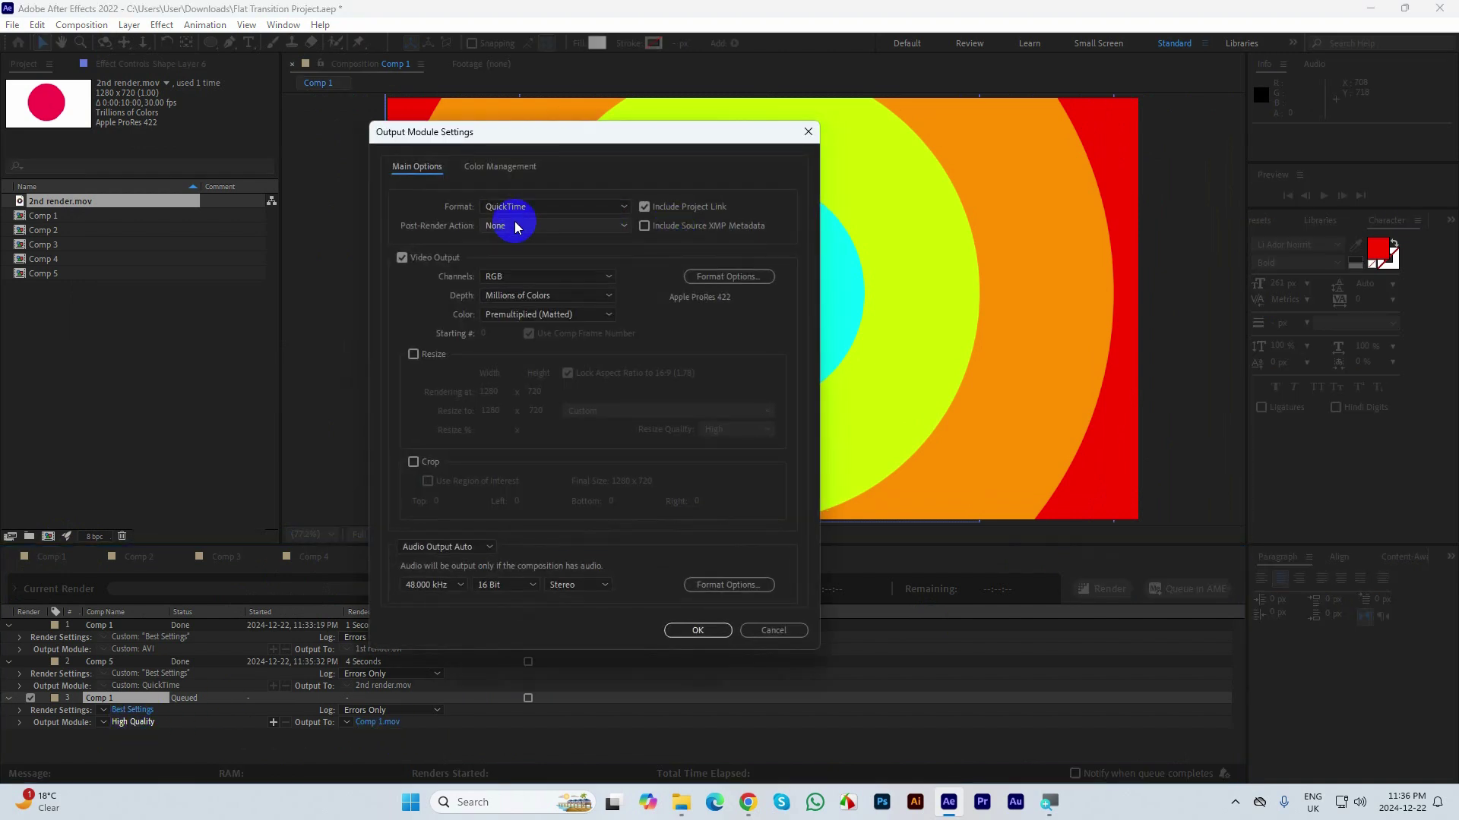
pyautogui.click(695, 625)
# - Set Comp 1's output to replace the existing 2nd render file in Downloads and render it
pyautogui.click(373, 720)
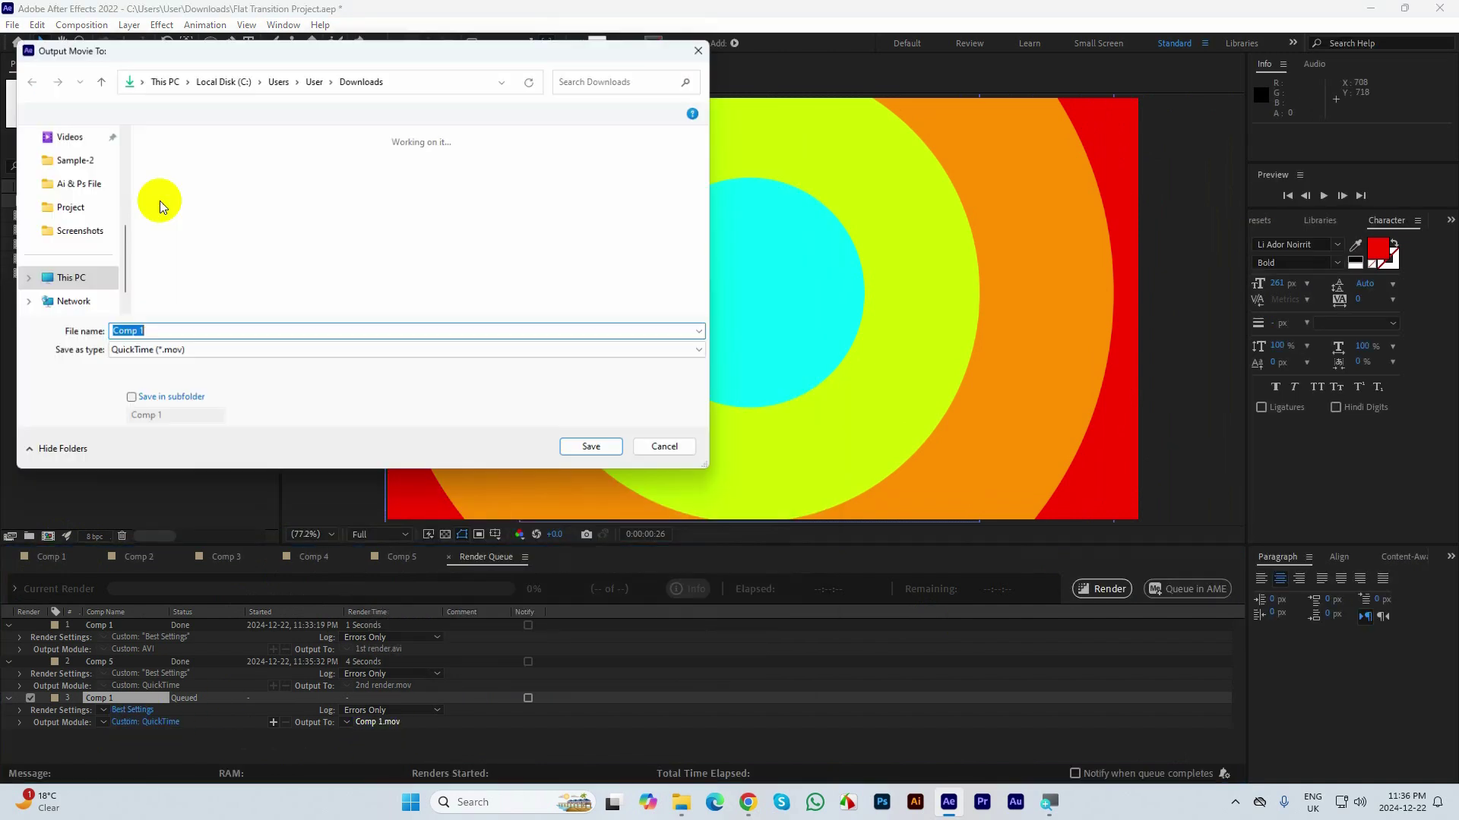
pyautogui.click(165, 169)
pyautogui.click(600, 454)
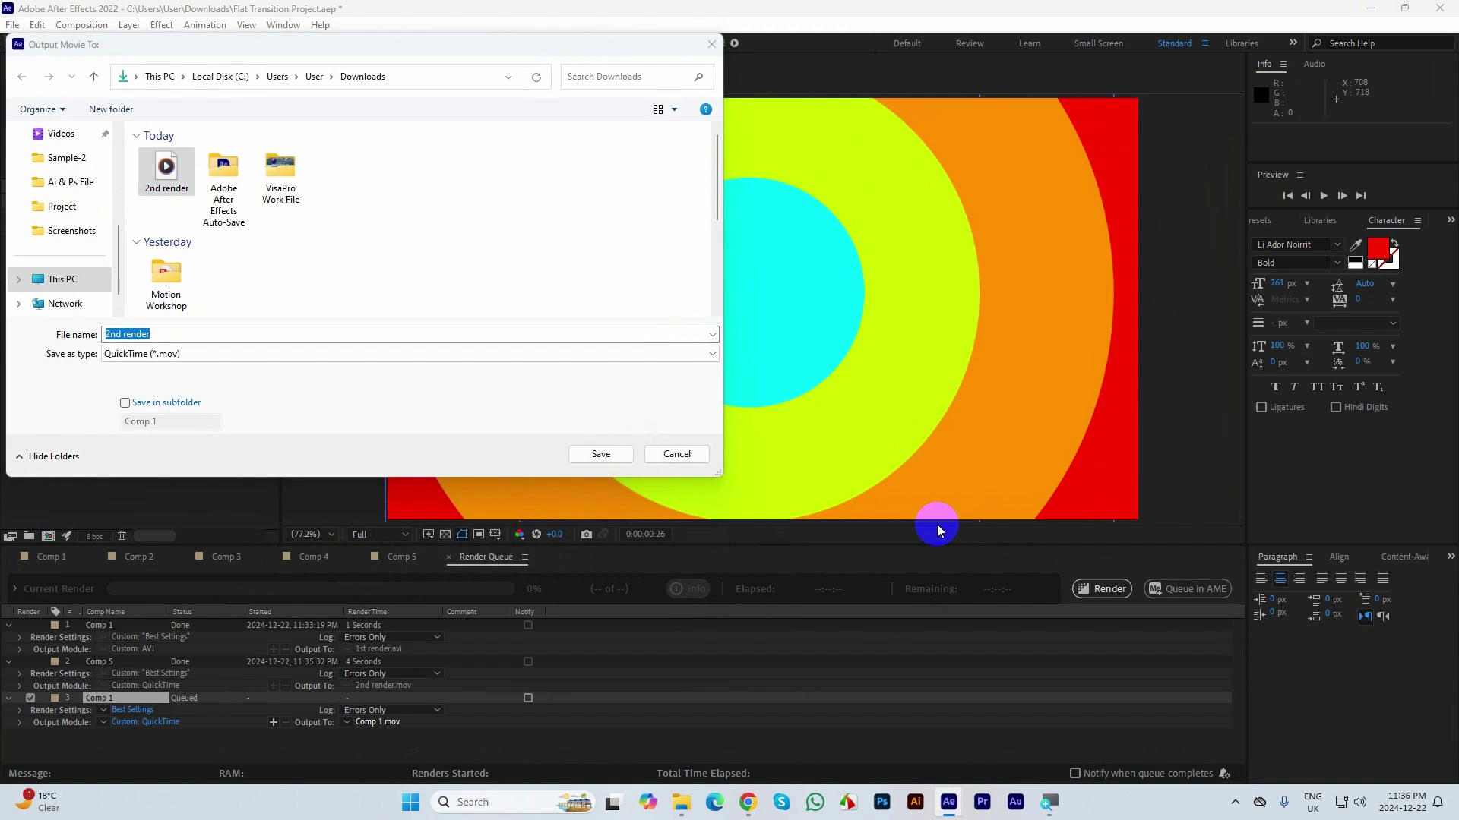
pyautogui.click(767, 419)
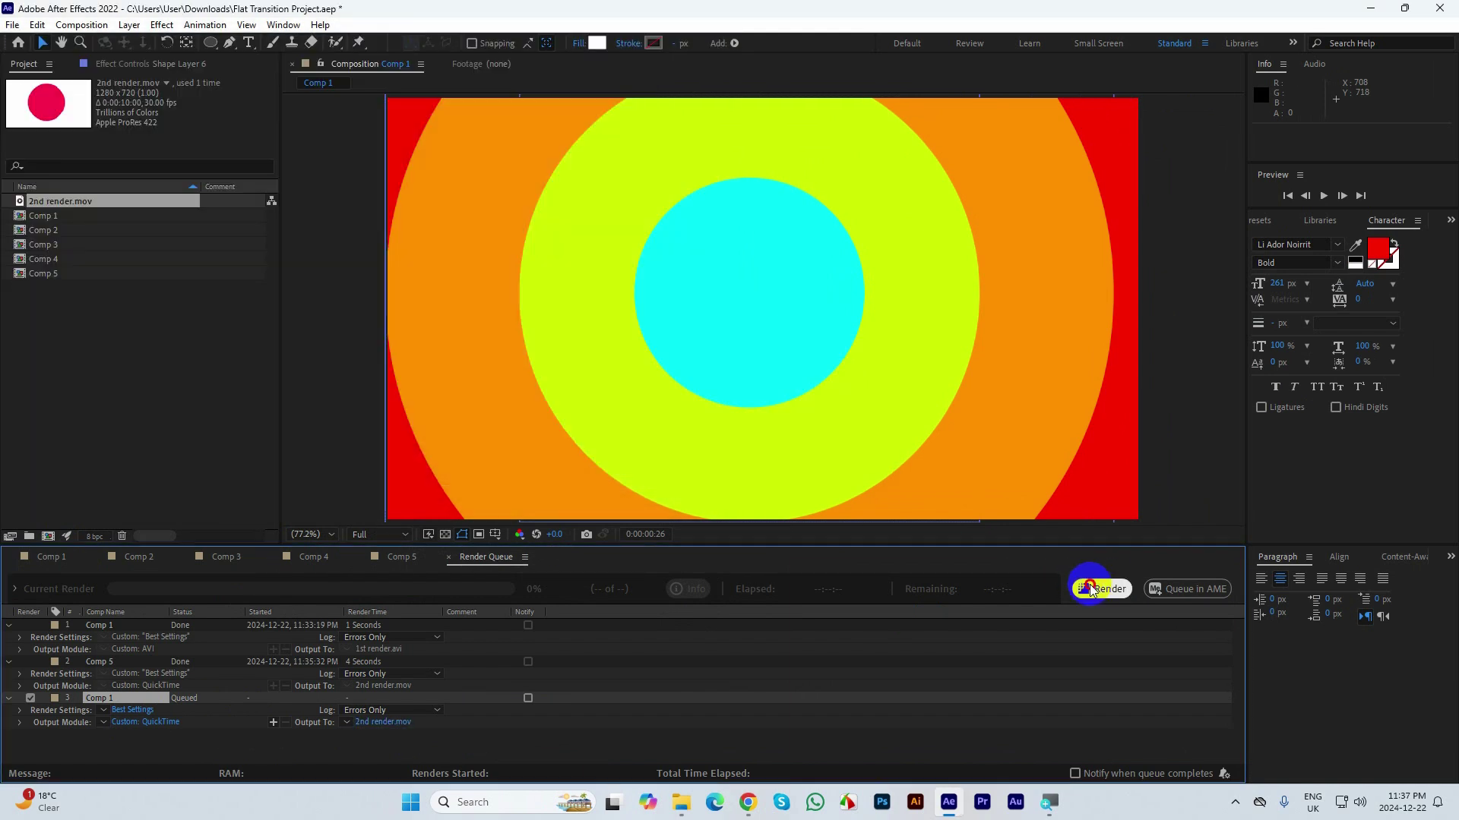
pyautogui.click(1097, 590)
pyautogui.click(796, 429)
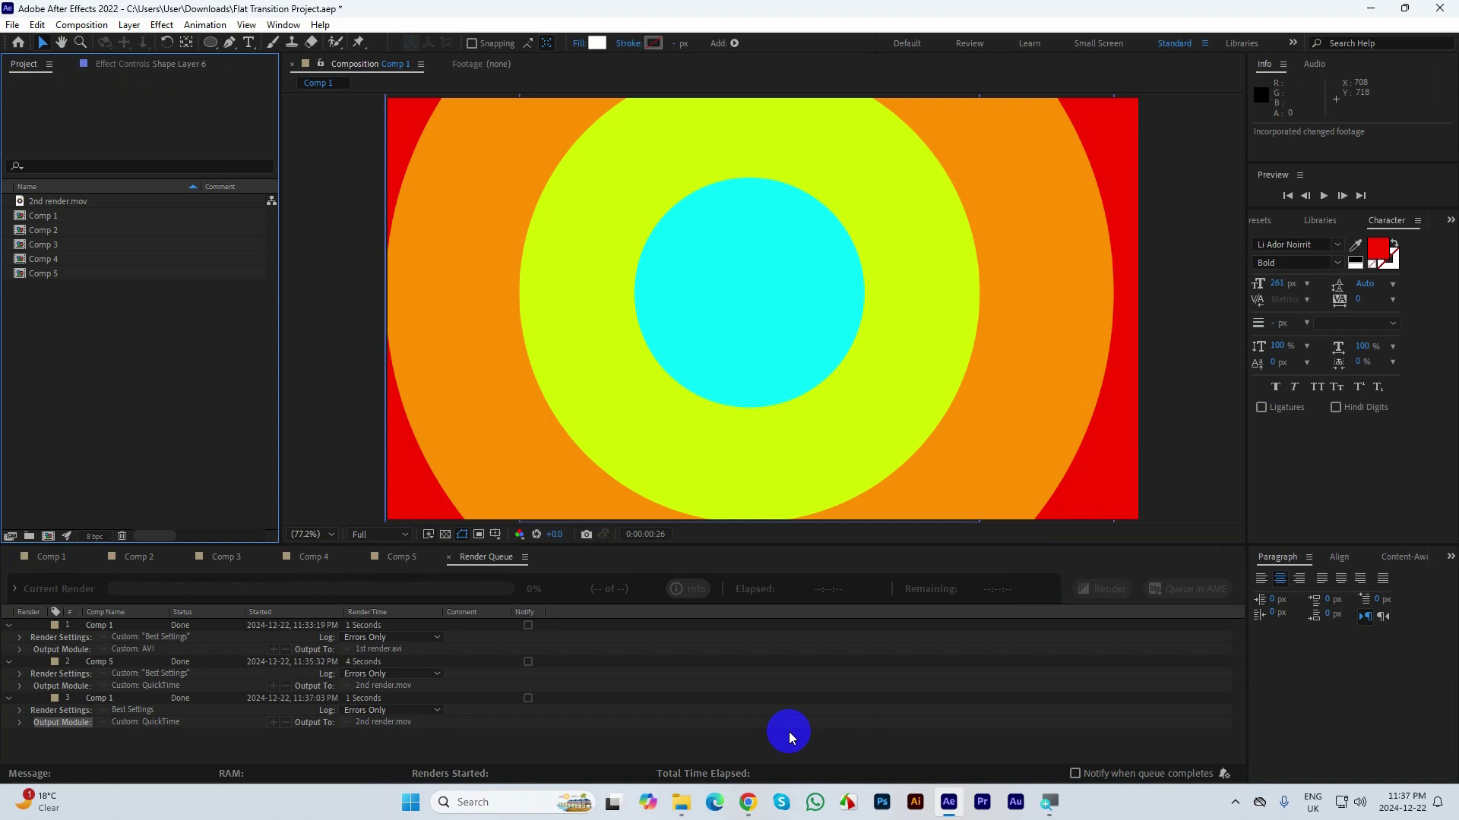
# - Switch to the Downloads folder in File Explorer, open 2nd render in VLC media player, and close the player
pyautogui.click(680, 802)
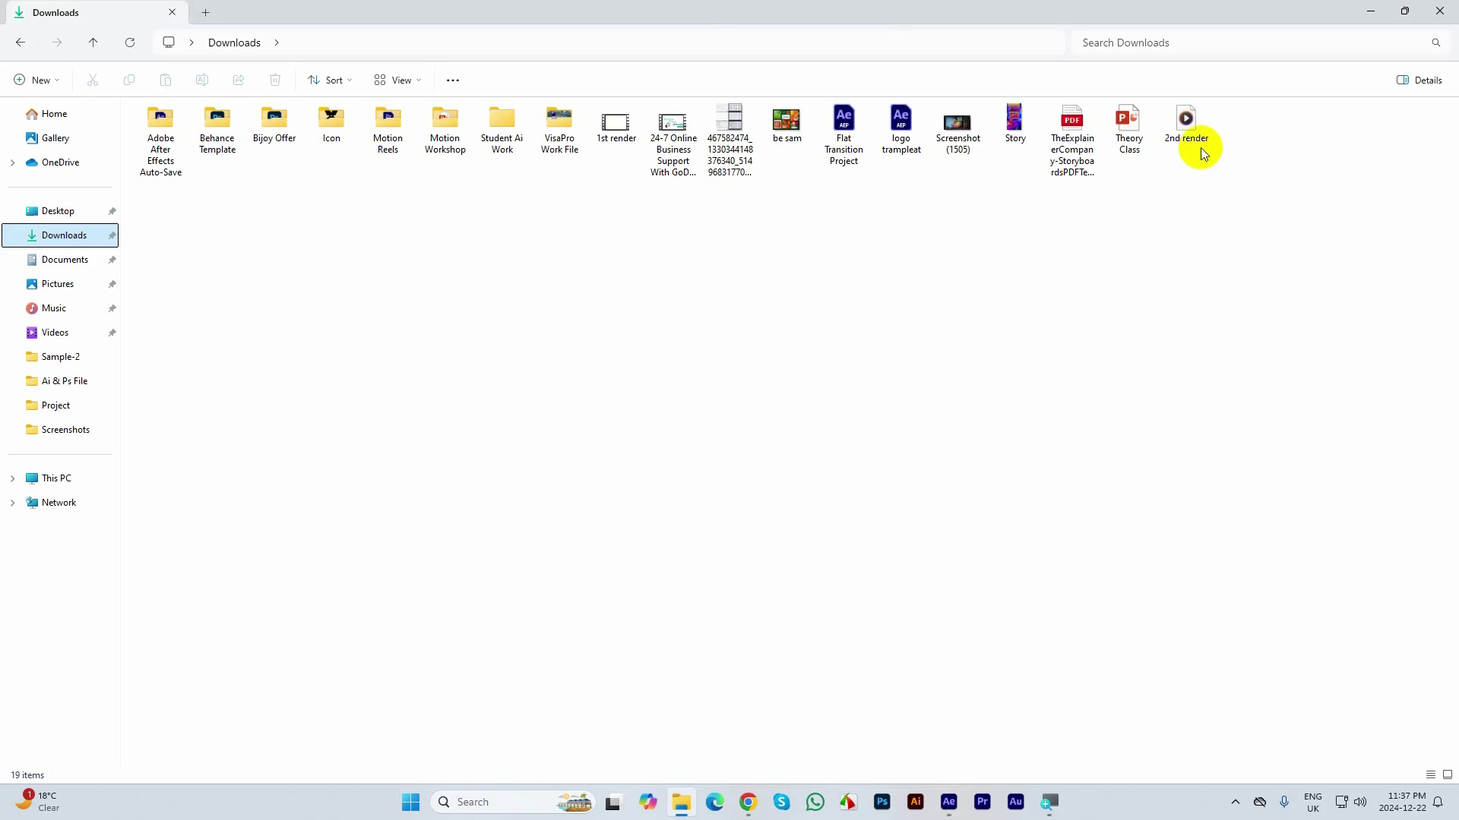
pyautogui.click(1178, 126)
pyautogui.rightClick(1177, 126)
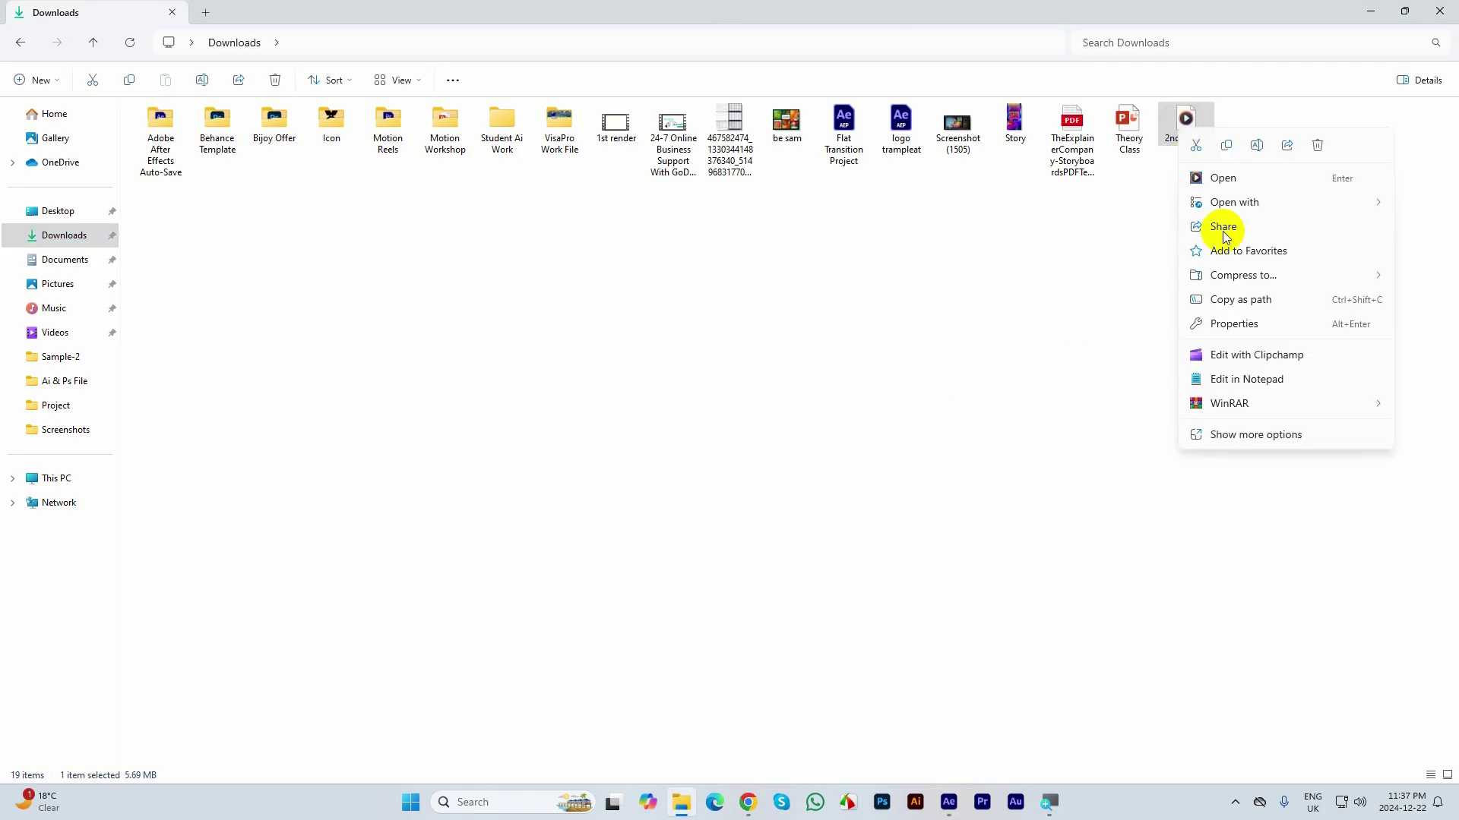
pyautogui.moveTo(1238, 202)
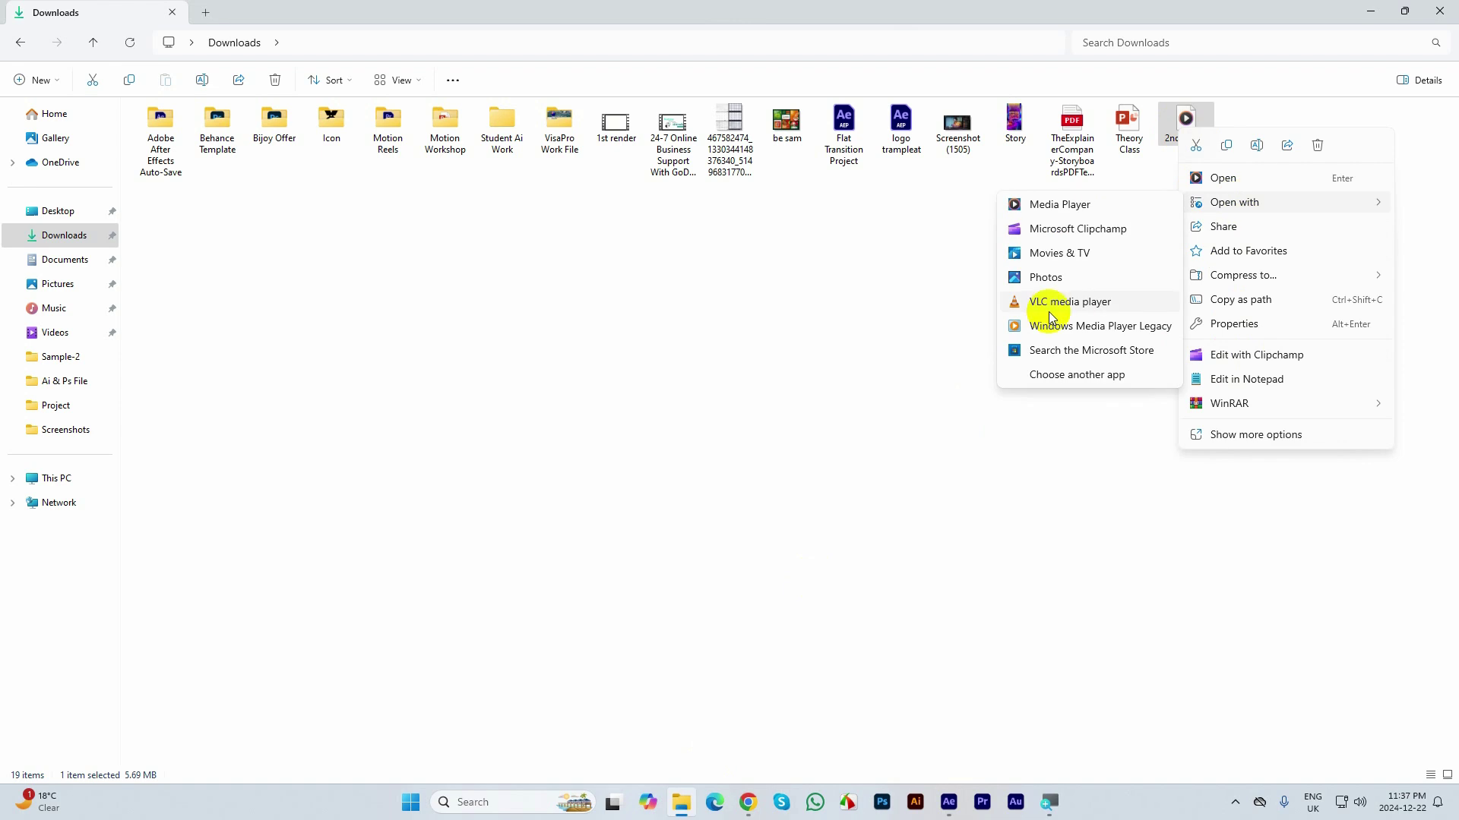
pyautogui.click(1054, 304)
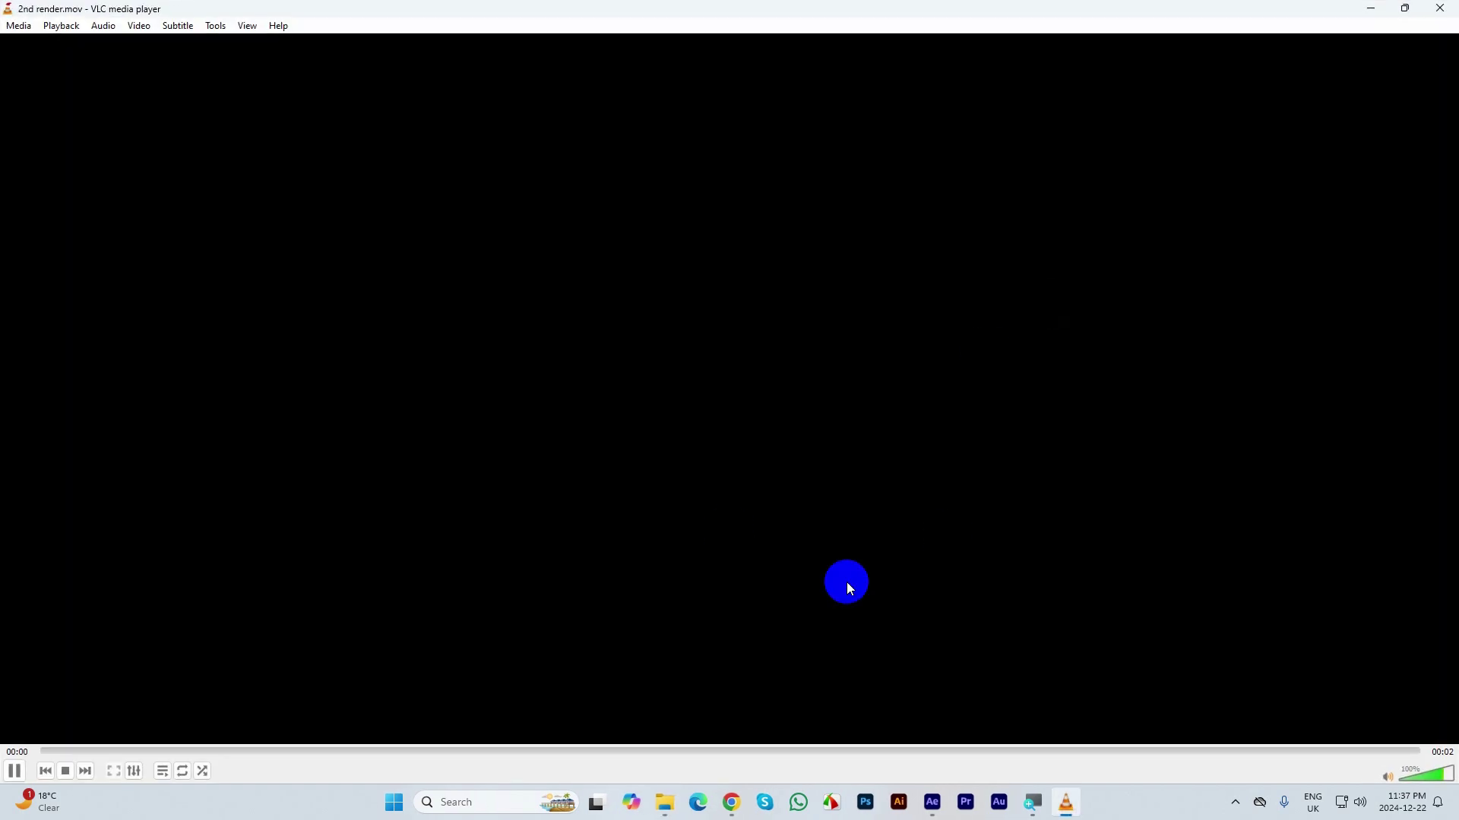
pyautogui.click(1440, 8)
# - Check the file size of 2nd render in its properties and close the properties window
pyautogui.rightClick(1187, 143)
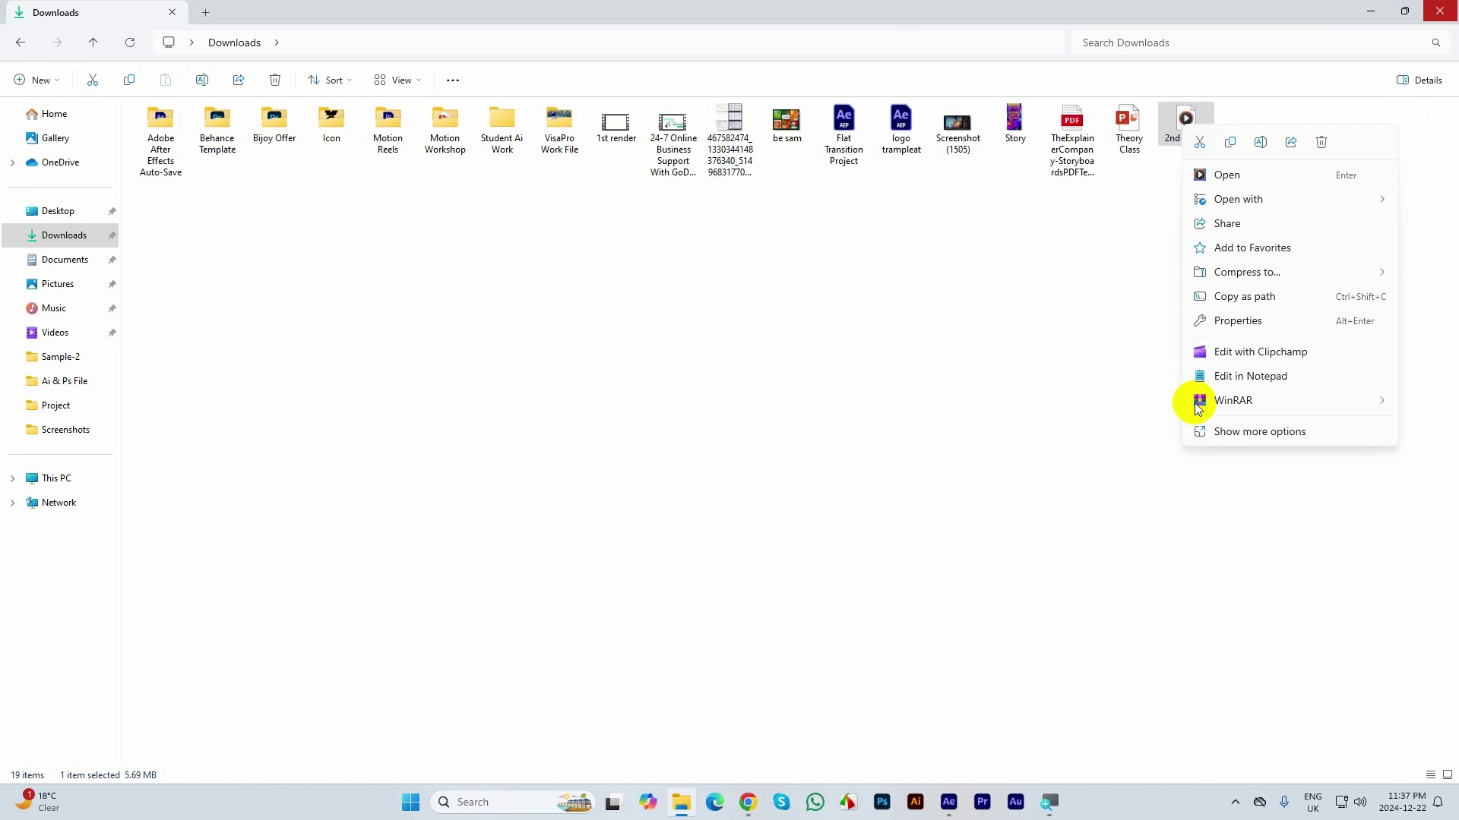
pyautogui.click(1243, 435)
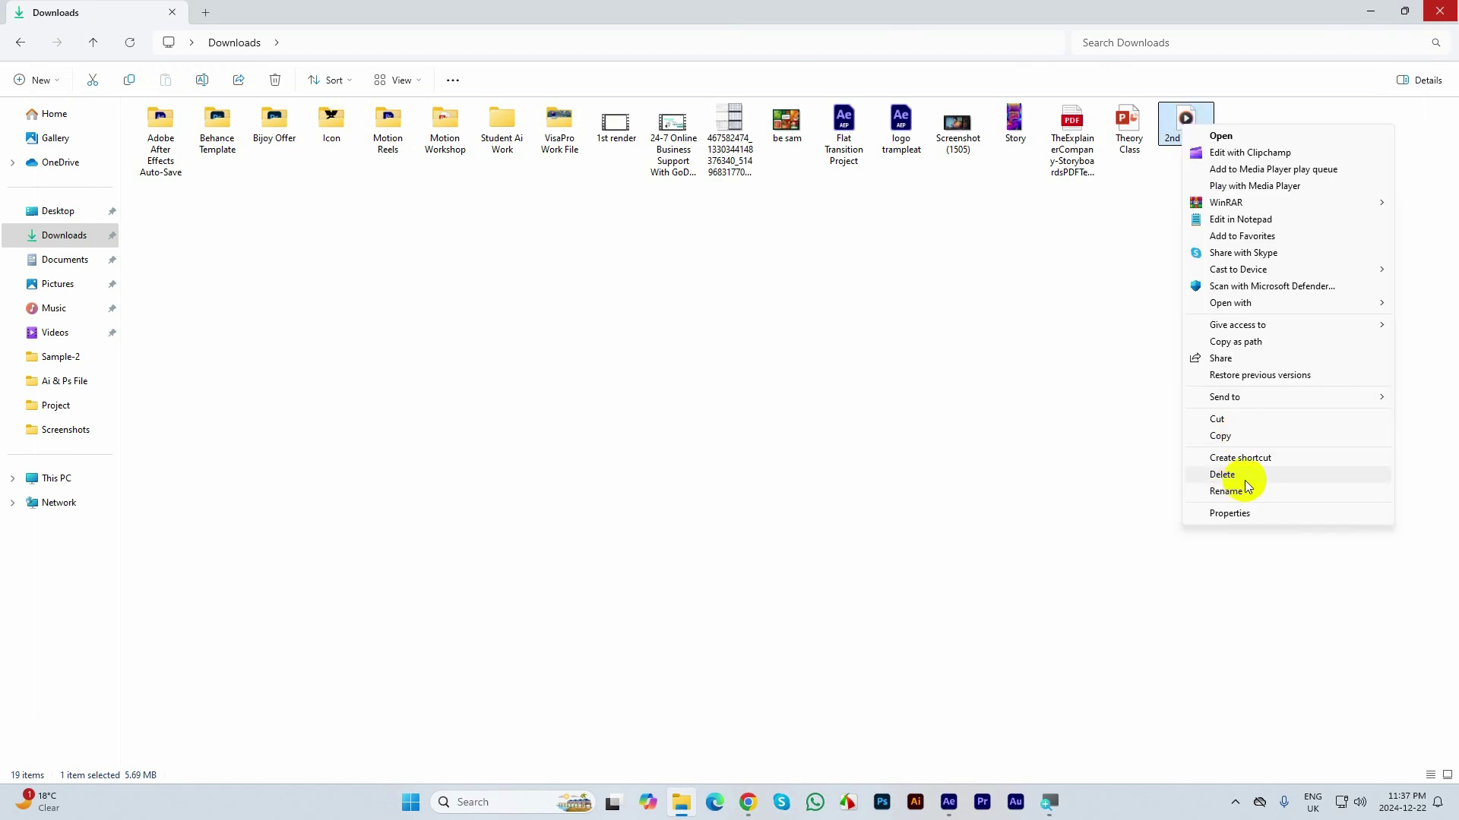
pyautogui.click(1246, 512)
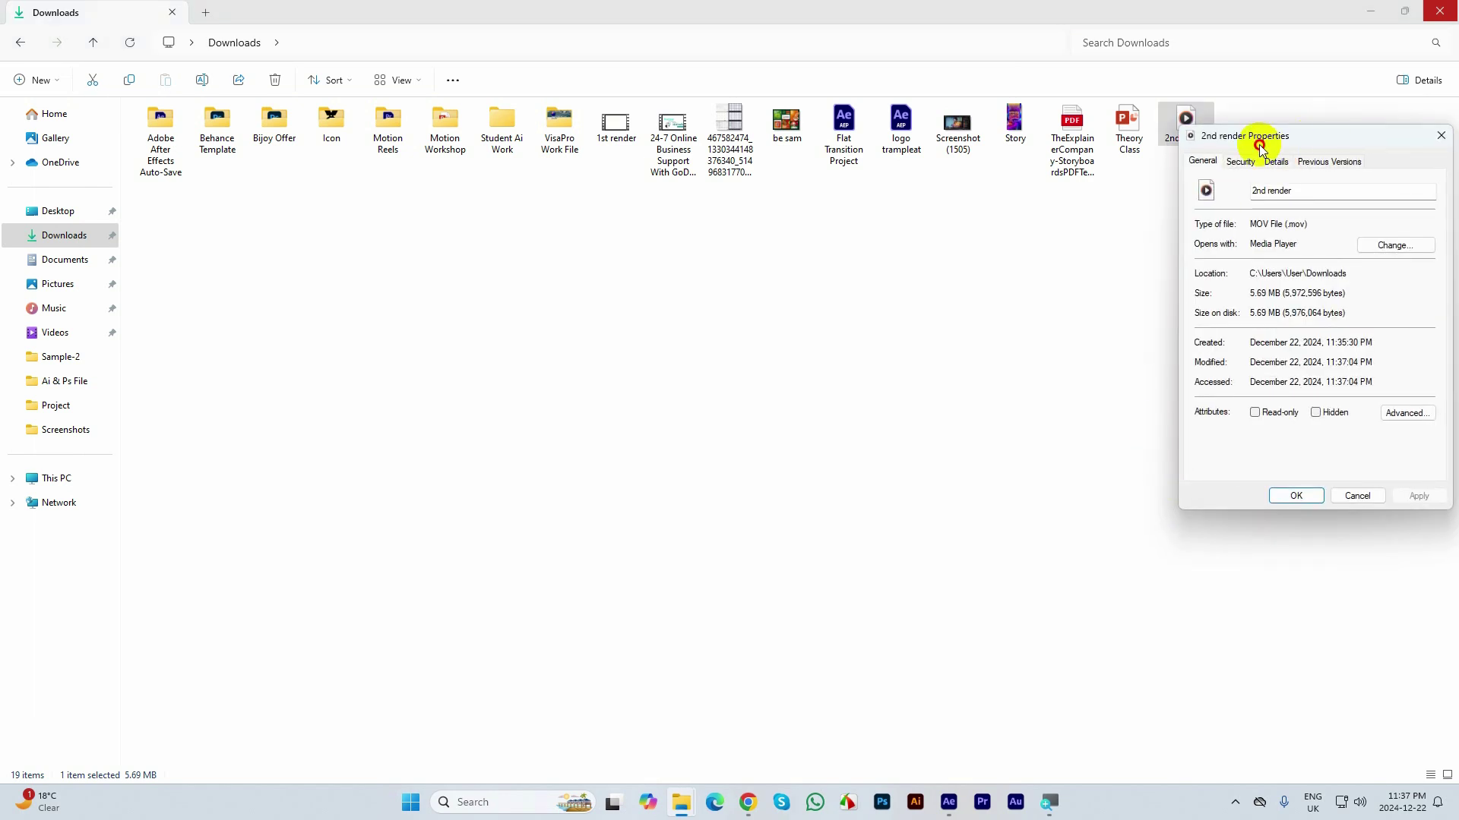
pyautogui.moveTo(1258, 146); pyautogui.dragTo(852, 204)
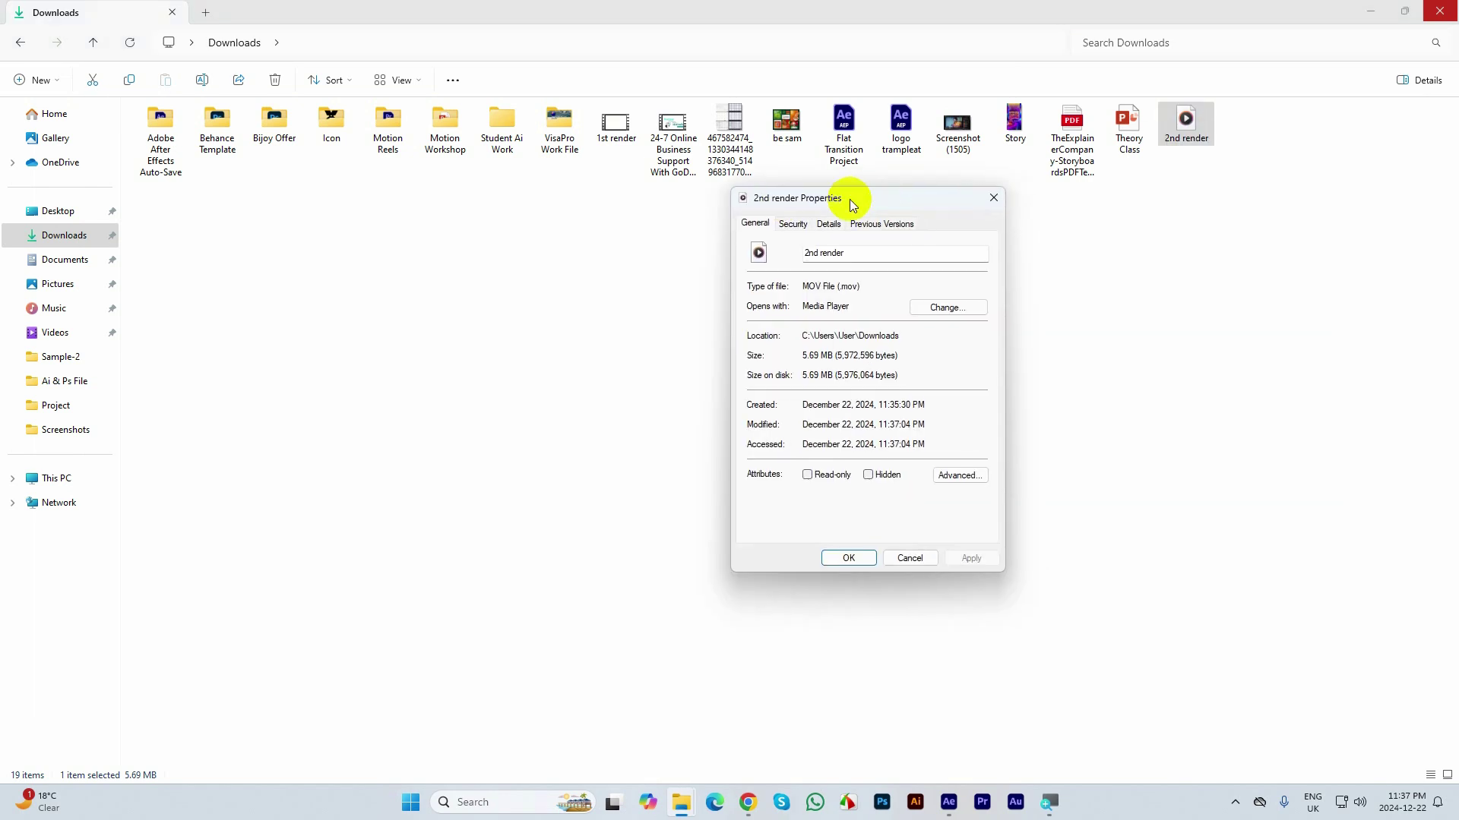
pyautogui.click(794, 223)
pyautogui.click(755, 222)
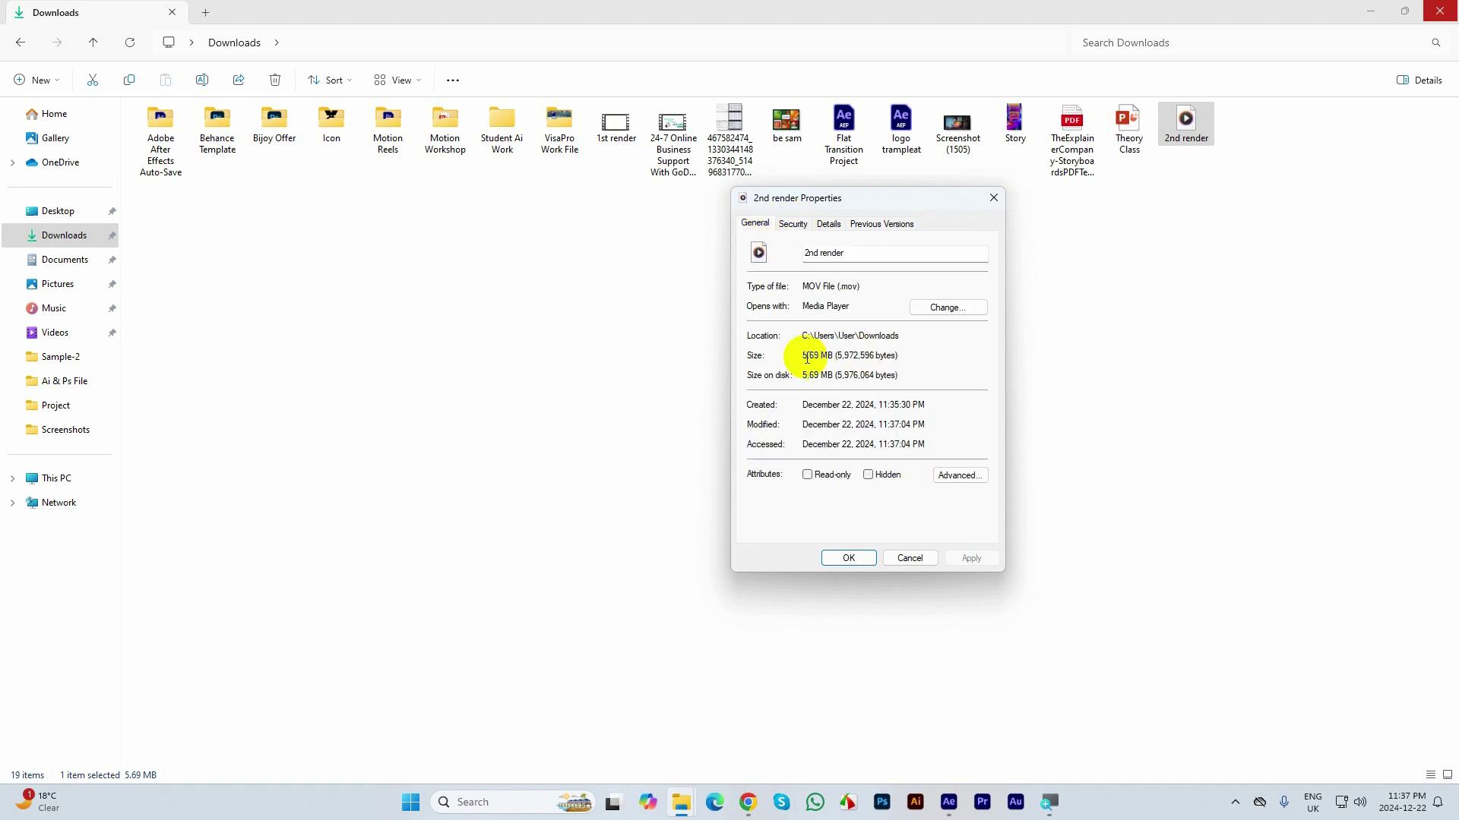
pyautogui.moveTo(803, 357); pyautogui.dragTo(832, 361)
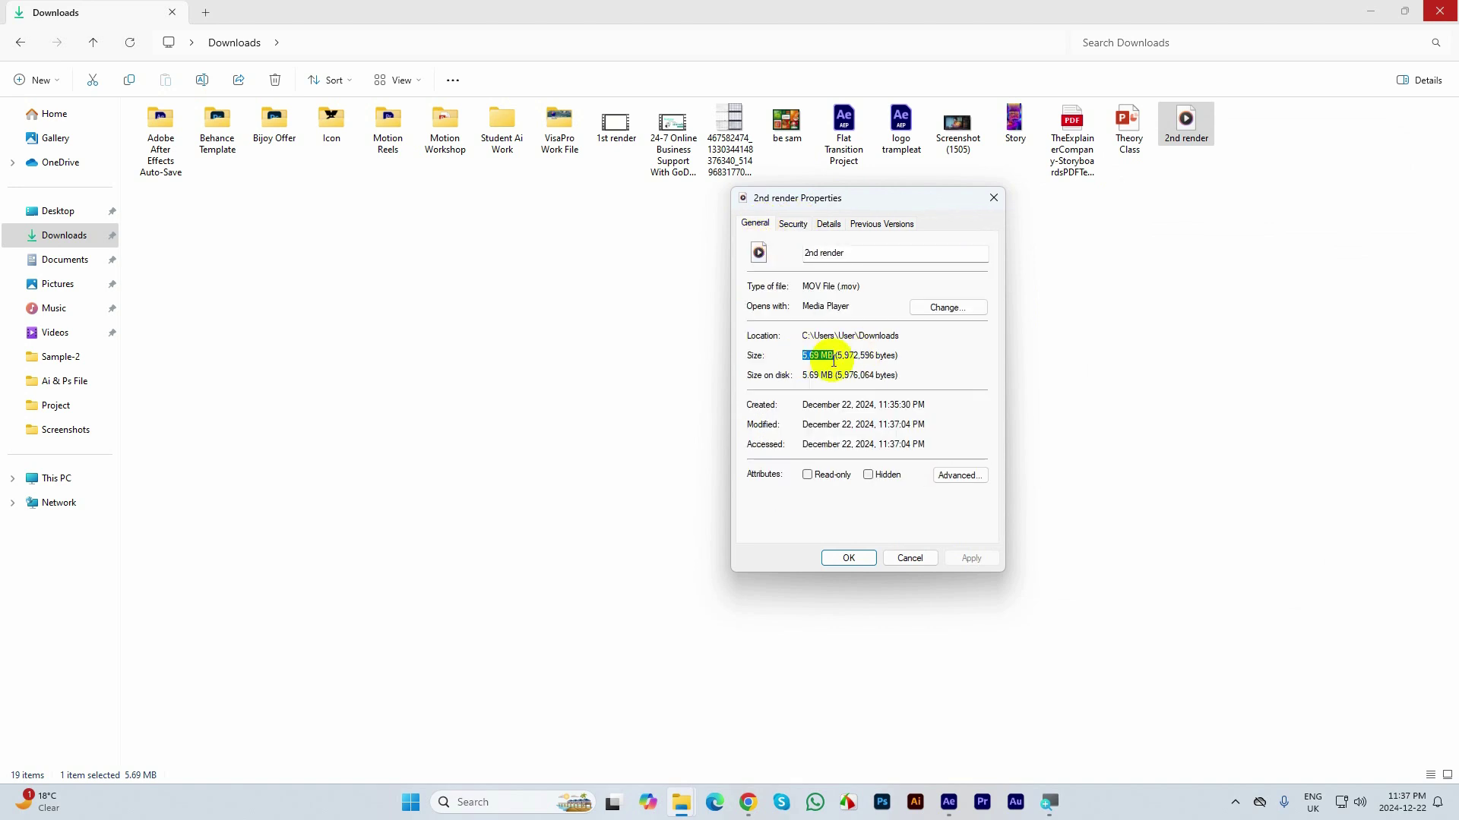
pyautogui.click(909, 561)
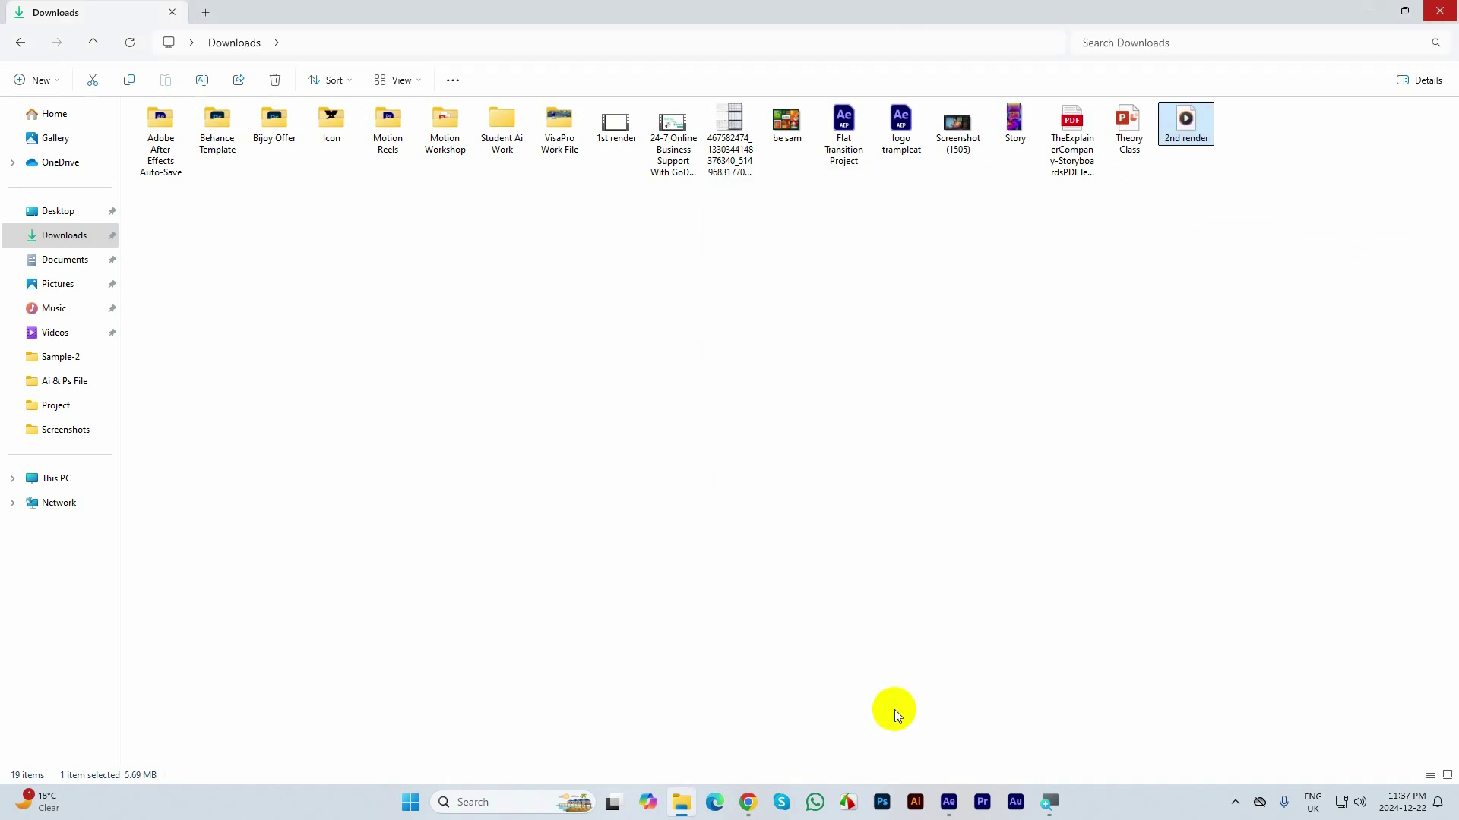
# - Switch back to After Effects, scrub Comp 1 to 0:00:01:03, and send the composition to the Adobe Media Encoder queue
pyautogui.click(952, 808)
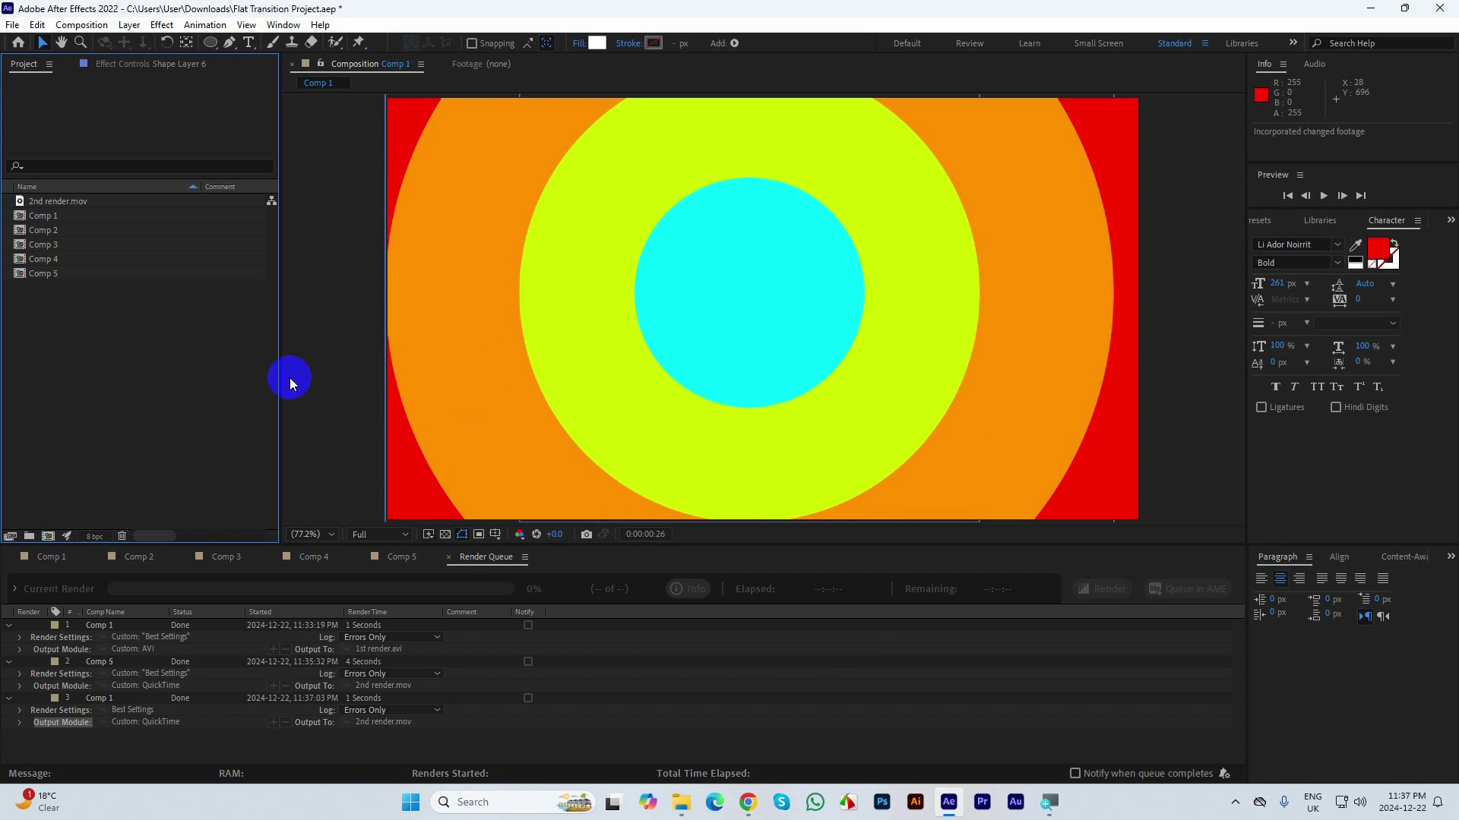
pyautogui.click(55, 560)
pyautogui.moveTo(417, 586); pyautogui.dragTo(502, 586)
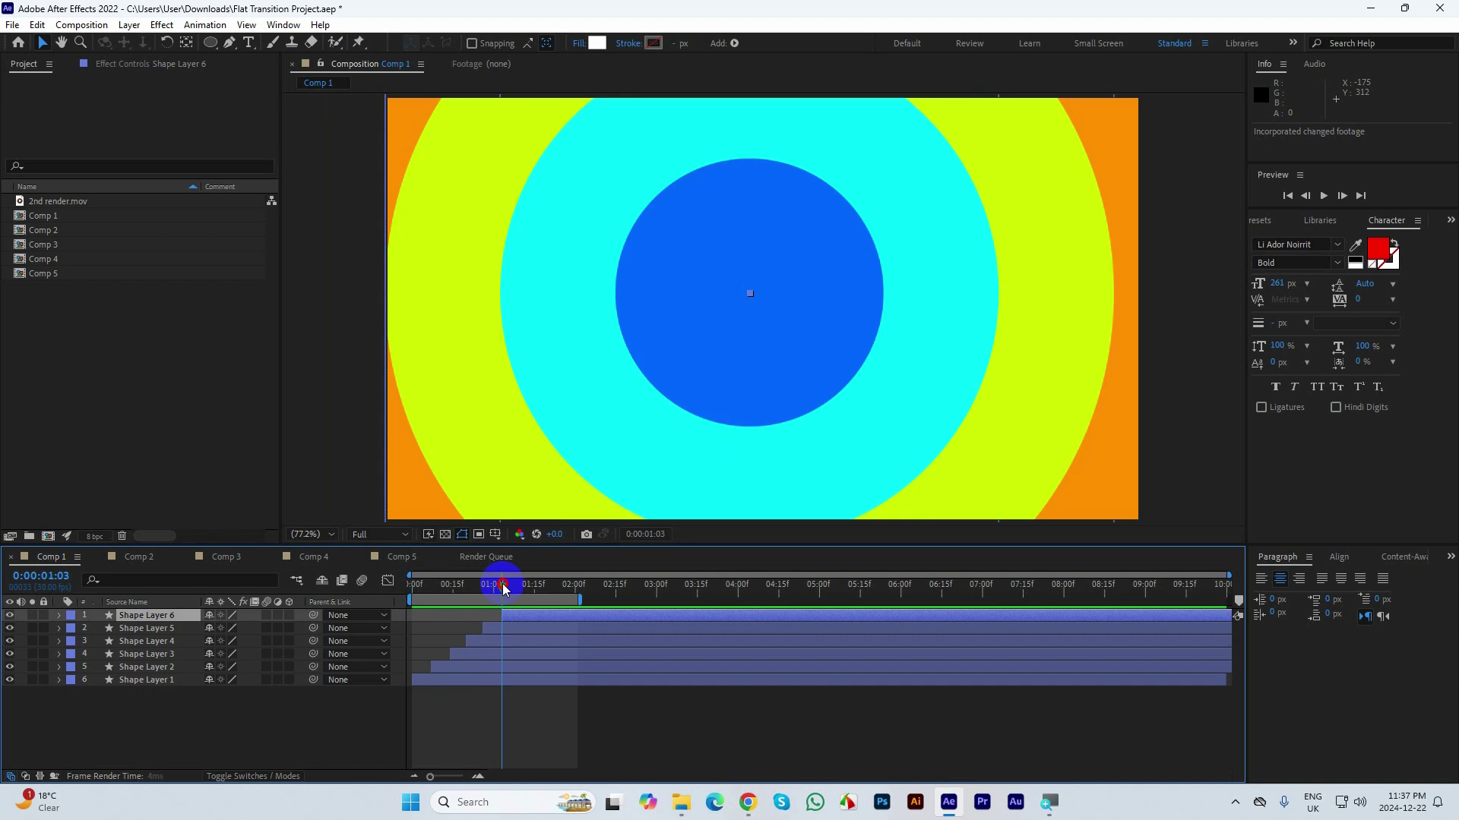
pyautogui.click(67, 25)
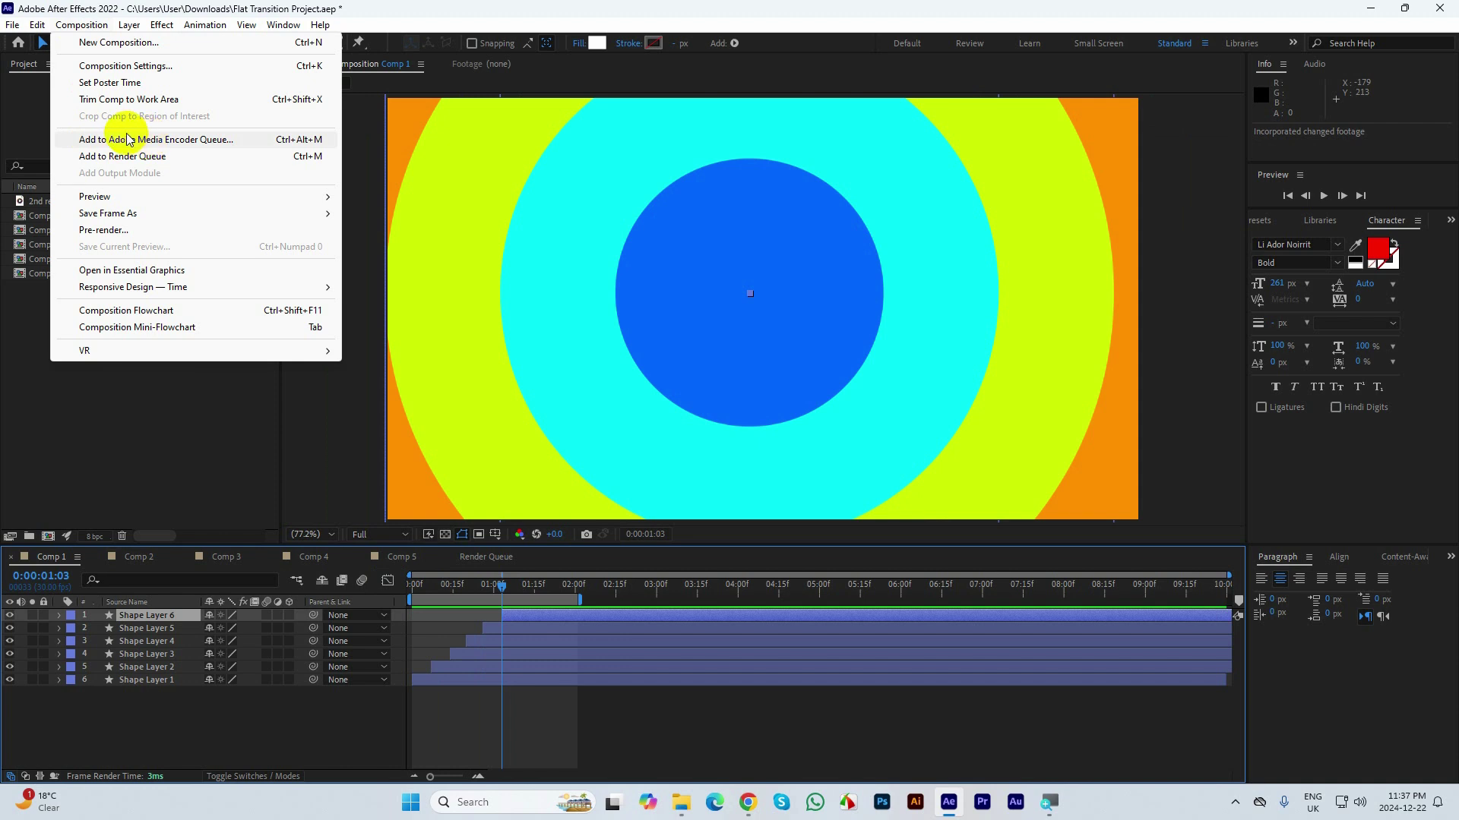
pyautogui.click(206, 144)
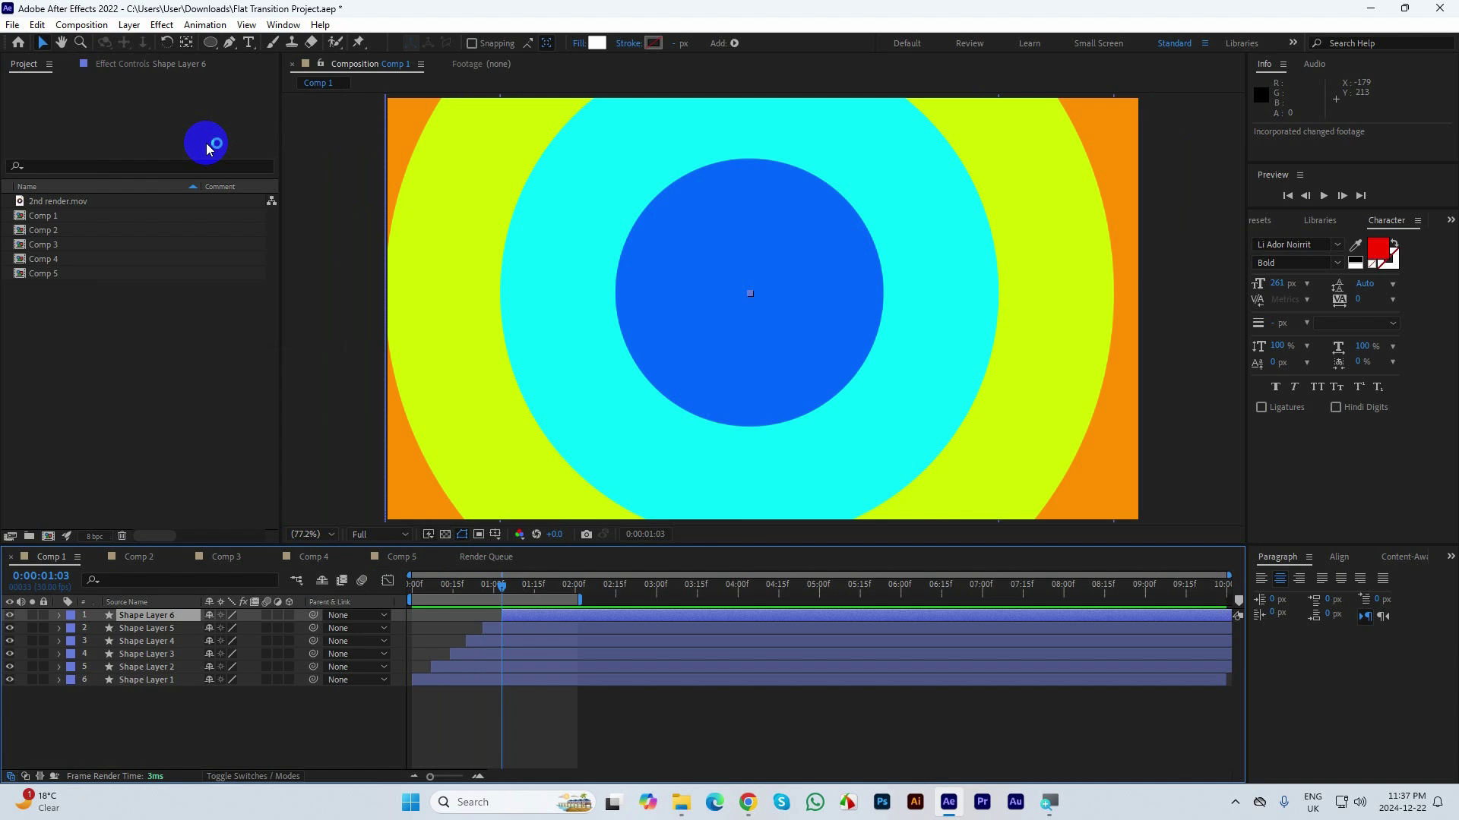
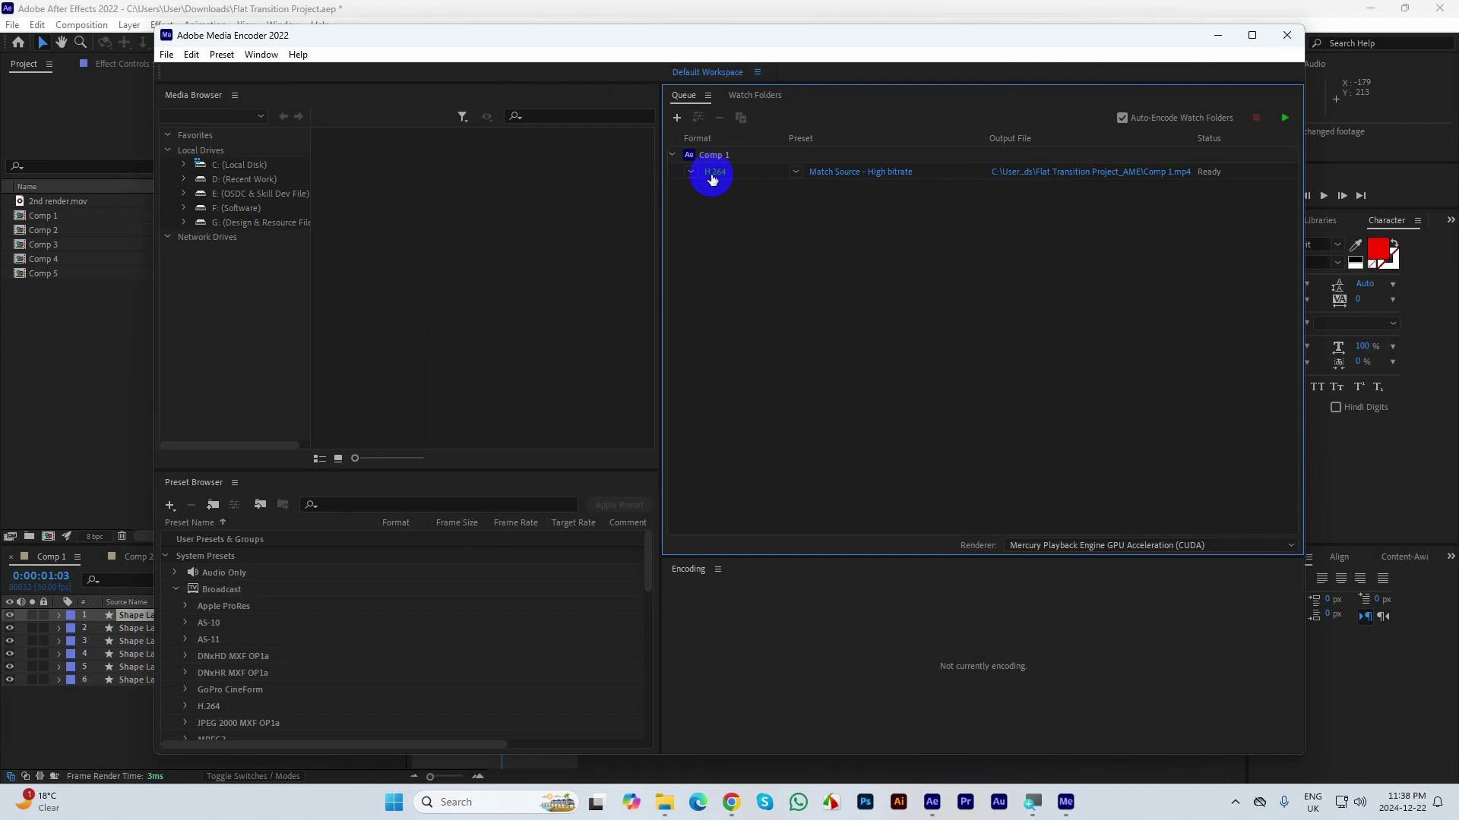
# - In Media Encoder, export Comp 1 in H.264 format with the output saved as 3rd render in the Downloads folder
pyautogui.click(714, 173)
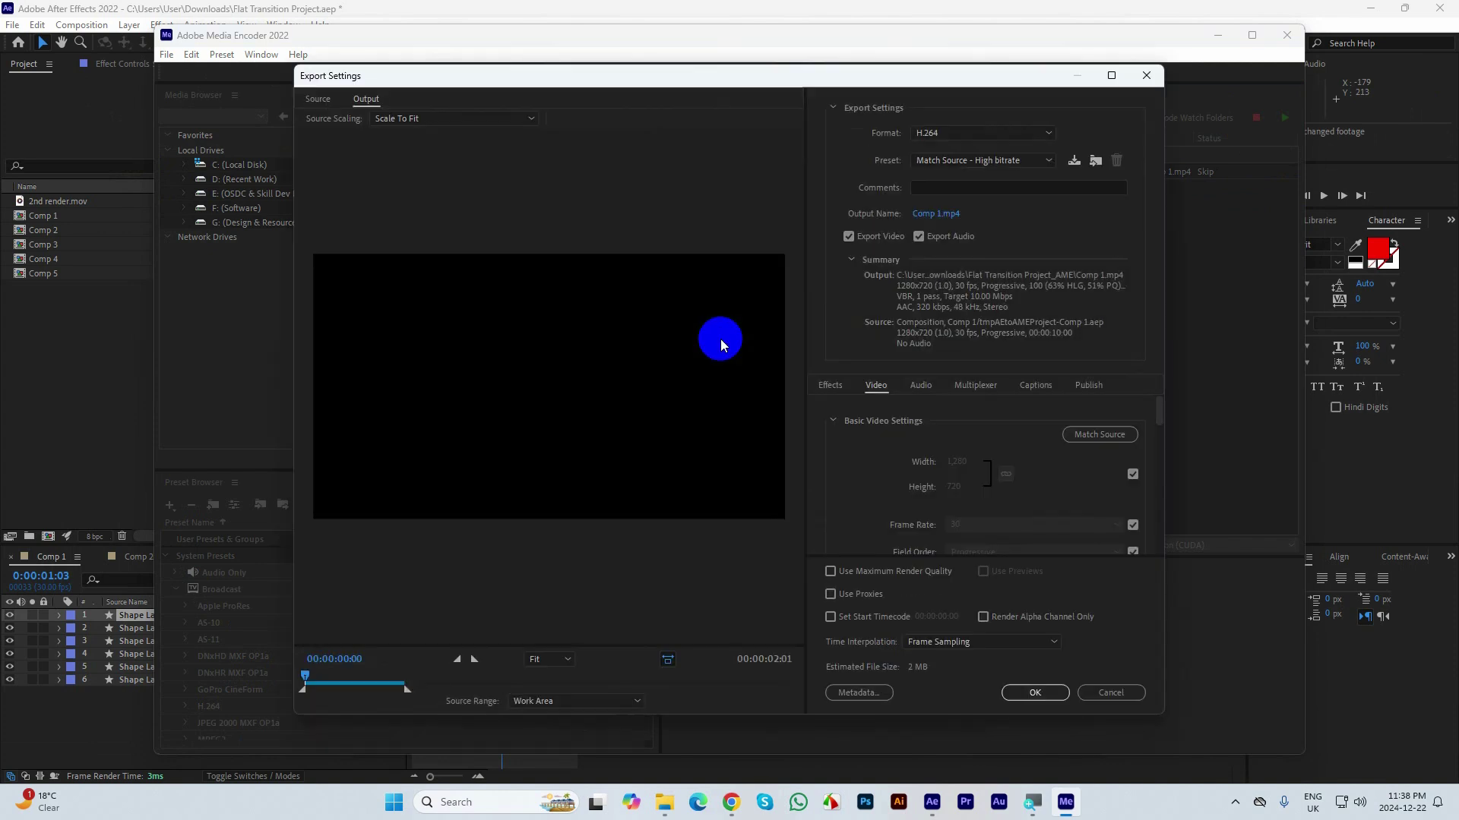
pyautogui.click(923, 134)
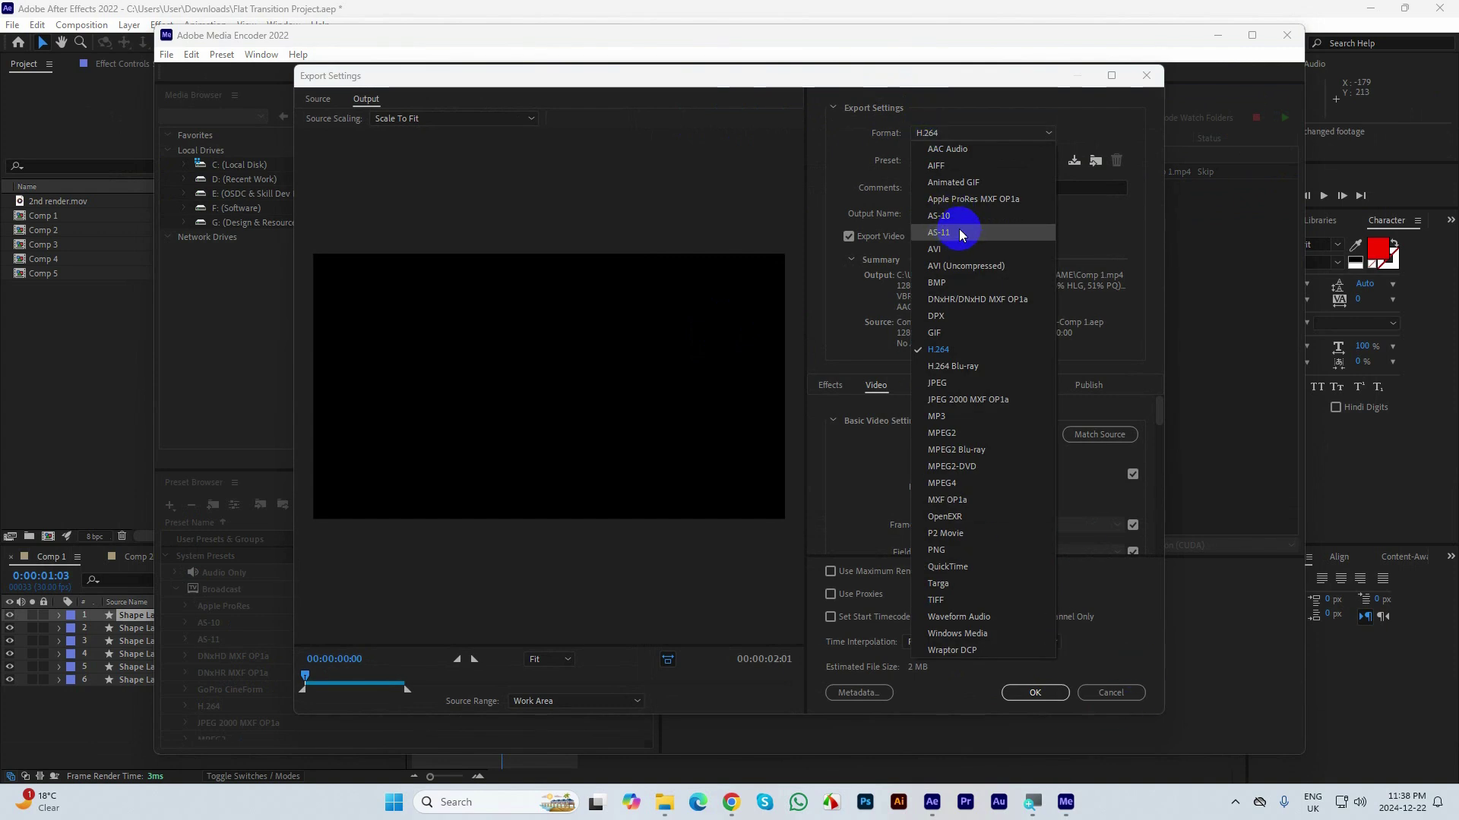
pyautogui.click(961, 351)
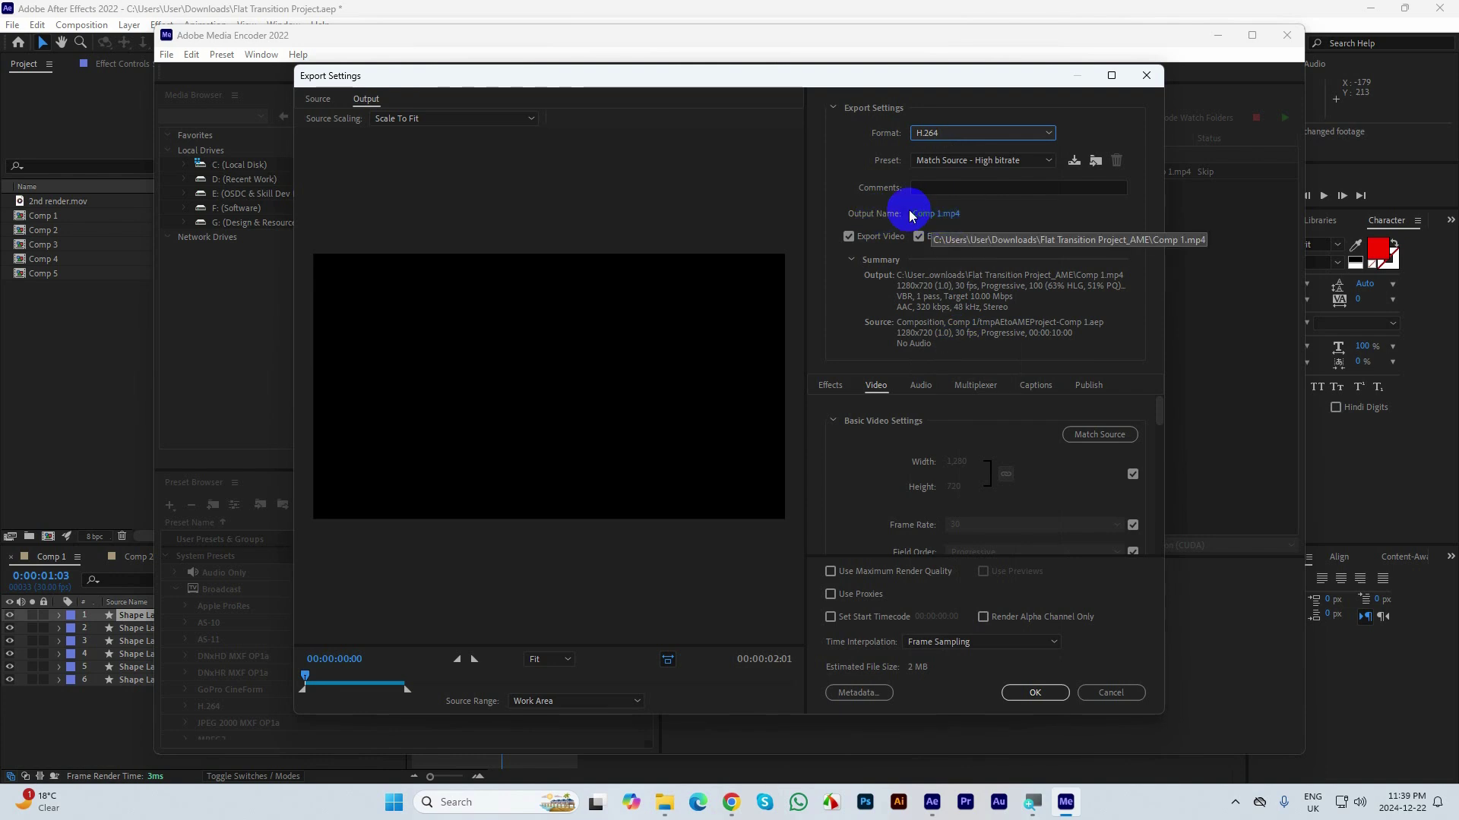
pyautogui.click(939, 219)
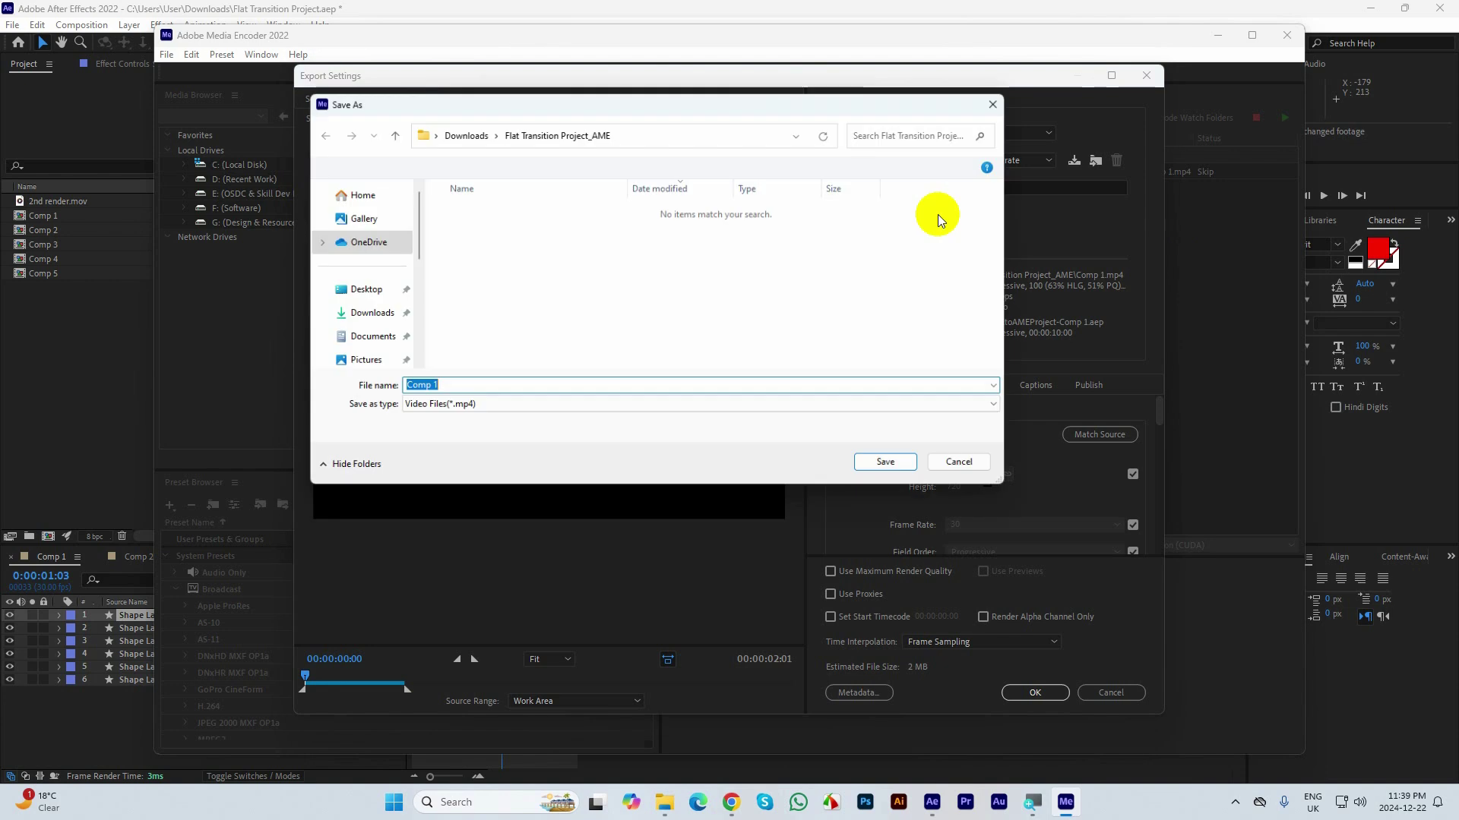
pyautogui.click(370, 320)
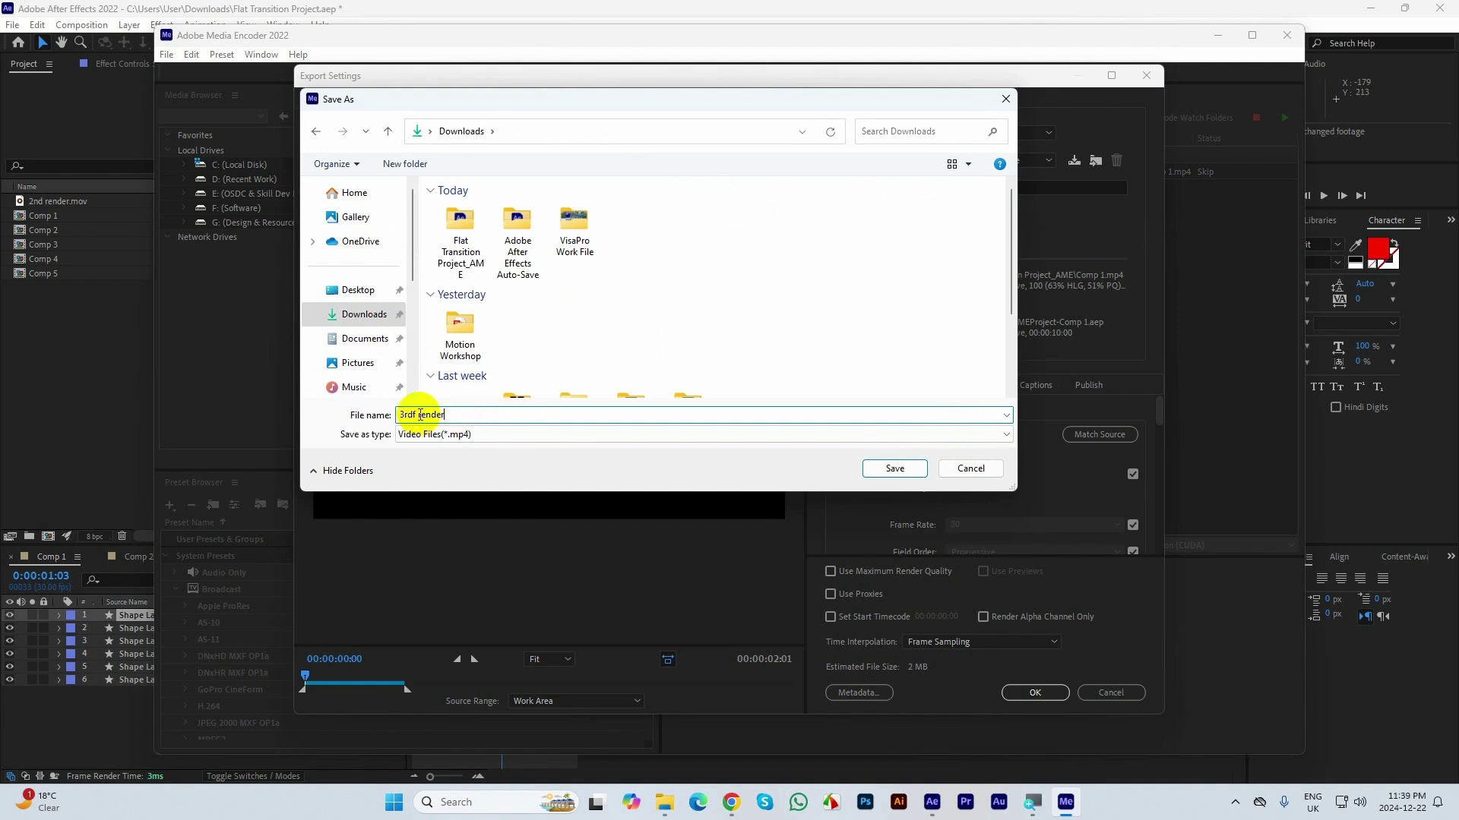
pyautogui.press('BackSpace')
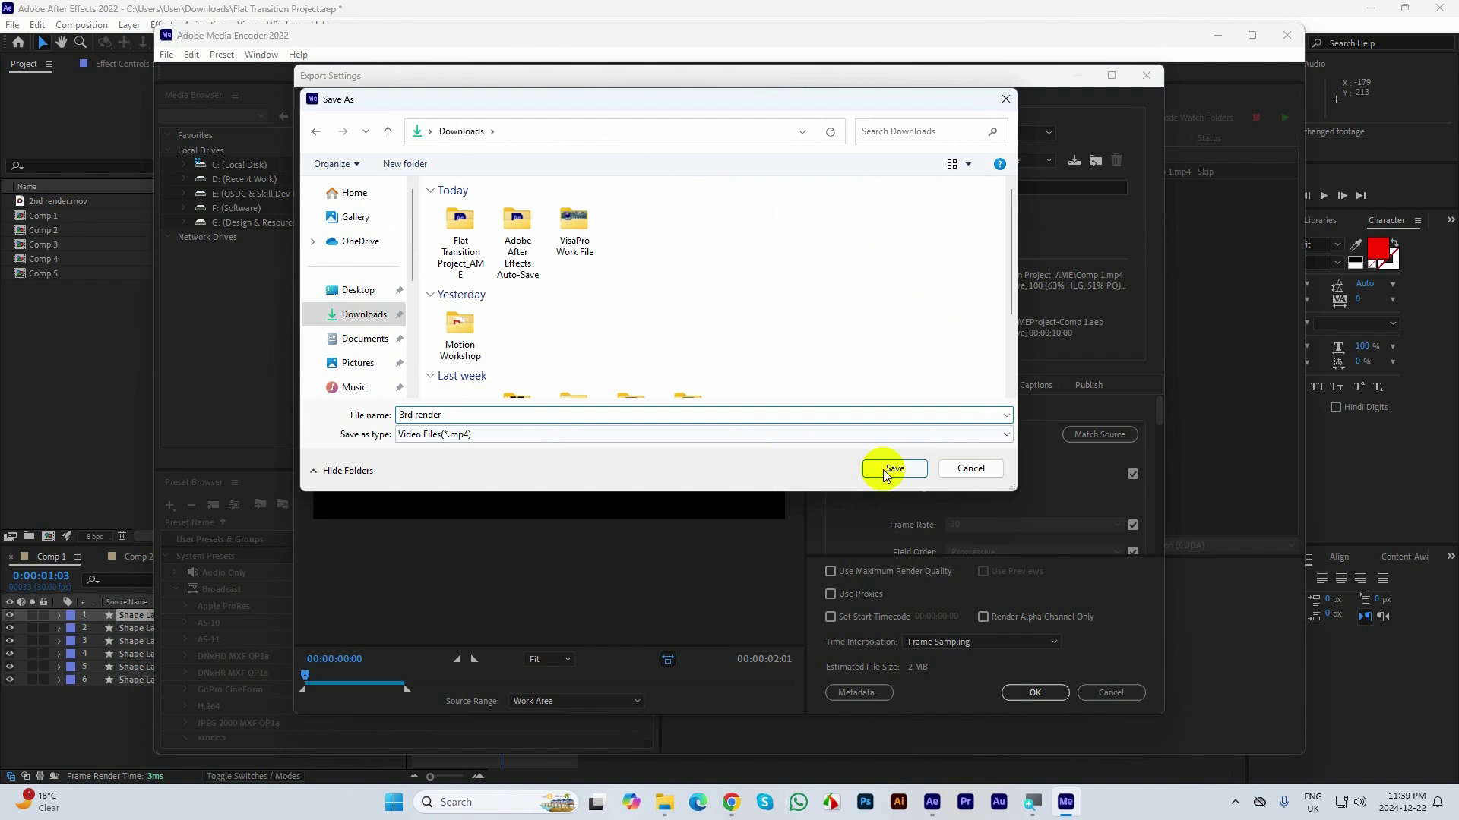
pyautogui.click(891, 470)
pyautogui.click(1033, 691)
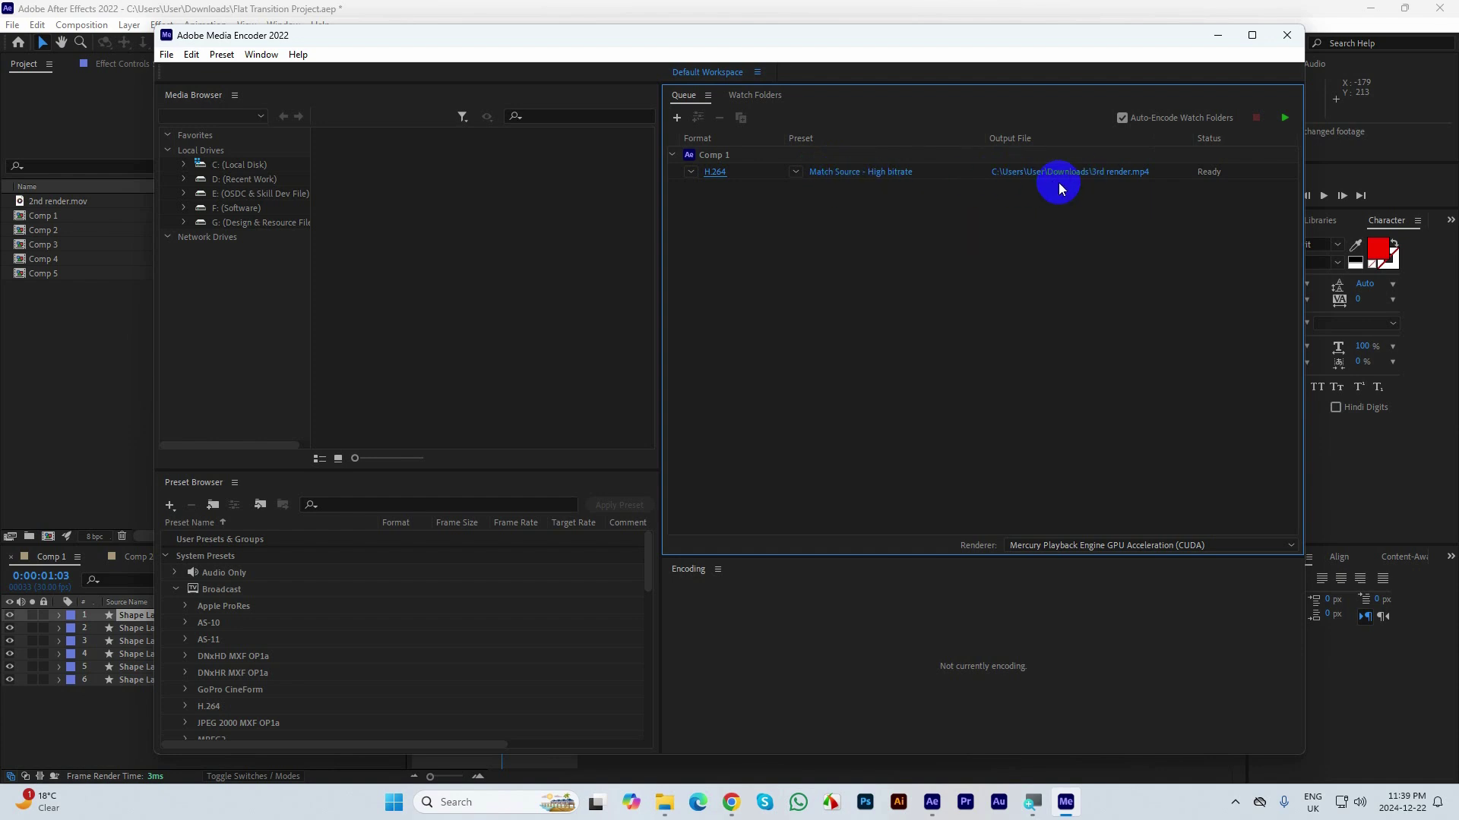
# - Start encoding the queue, and switch to the Downloads folder in File Explorer once the encode is done
pyautogui.click(1287, 120)
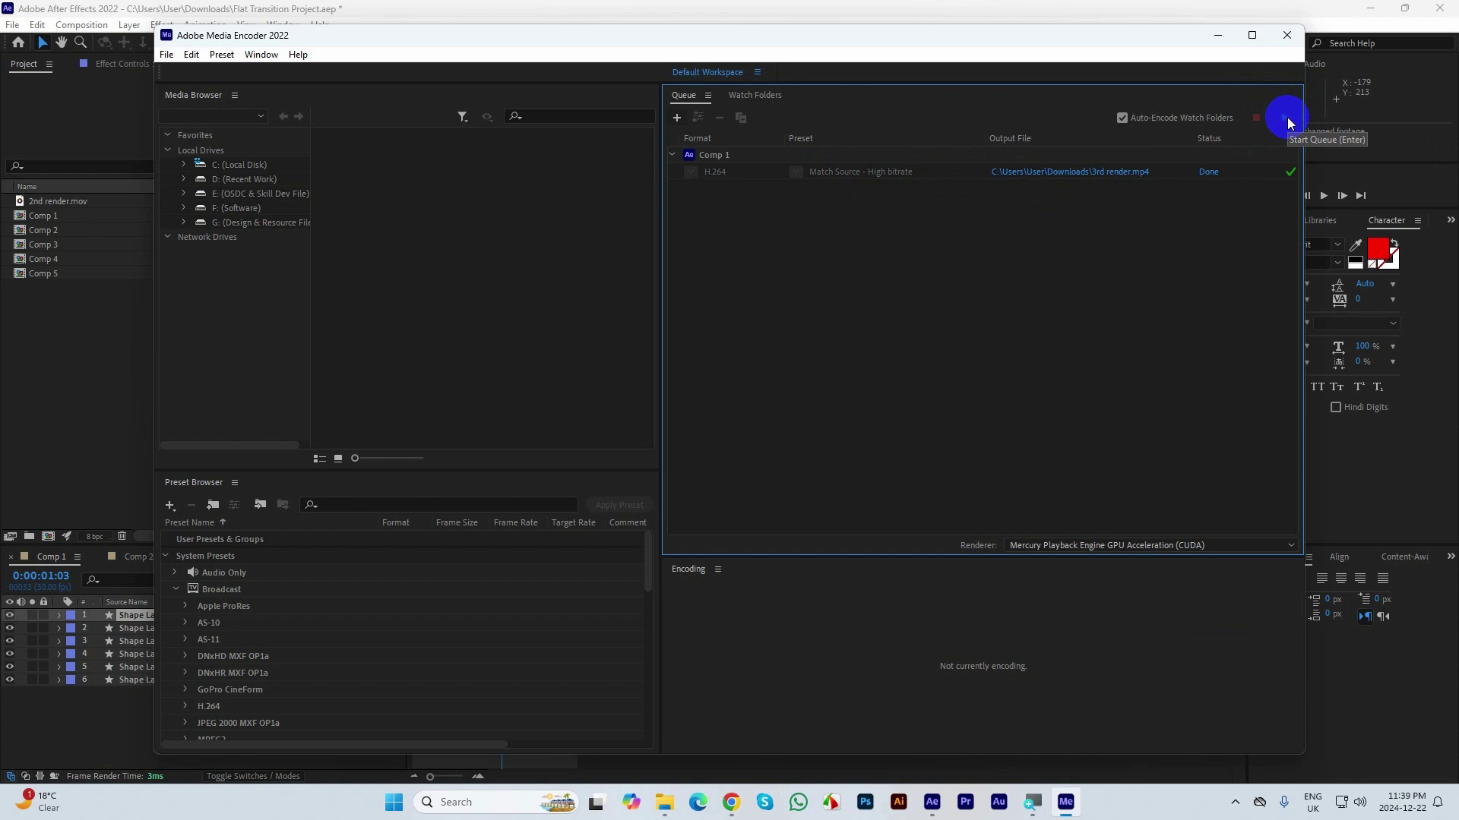
pyautogui.click(667, 805)
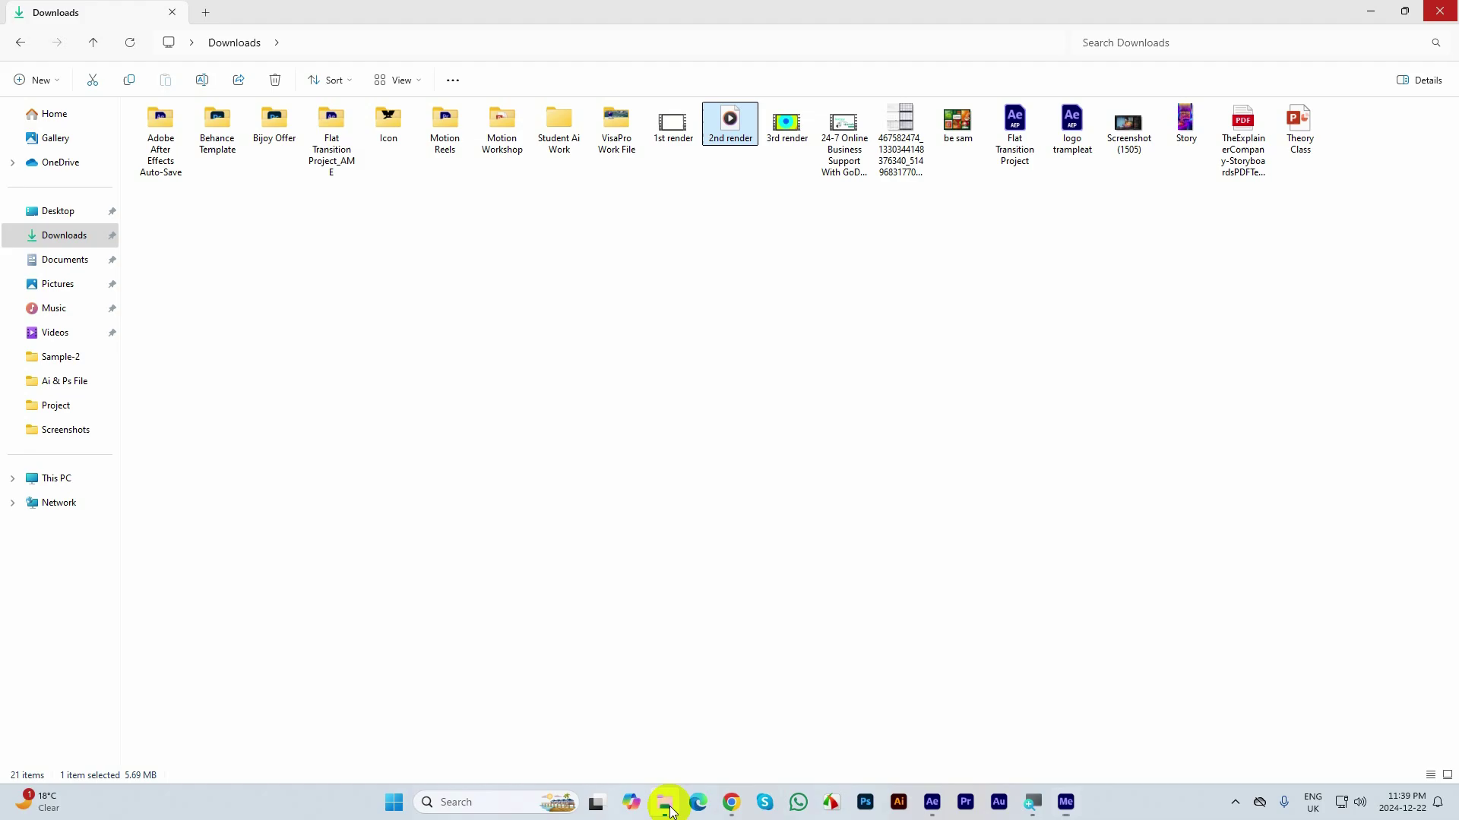
# - Check the file size of 3rd render in its properties and close the properties window
pyautogui.click(781, 121)
pyautogui.rightClick(778, 120)
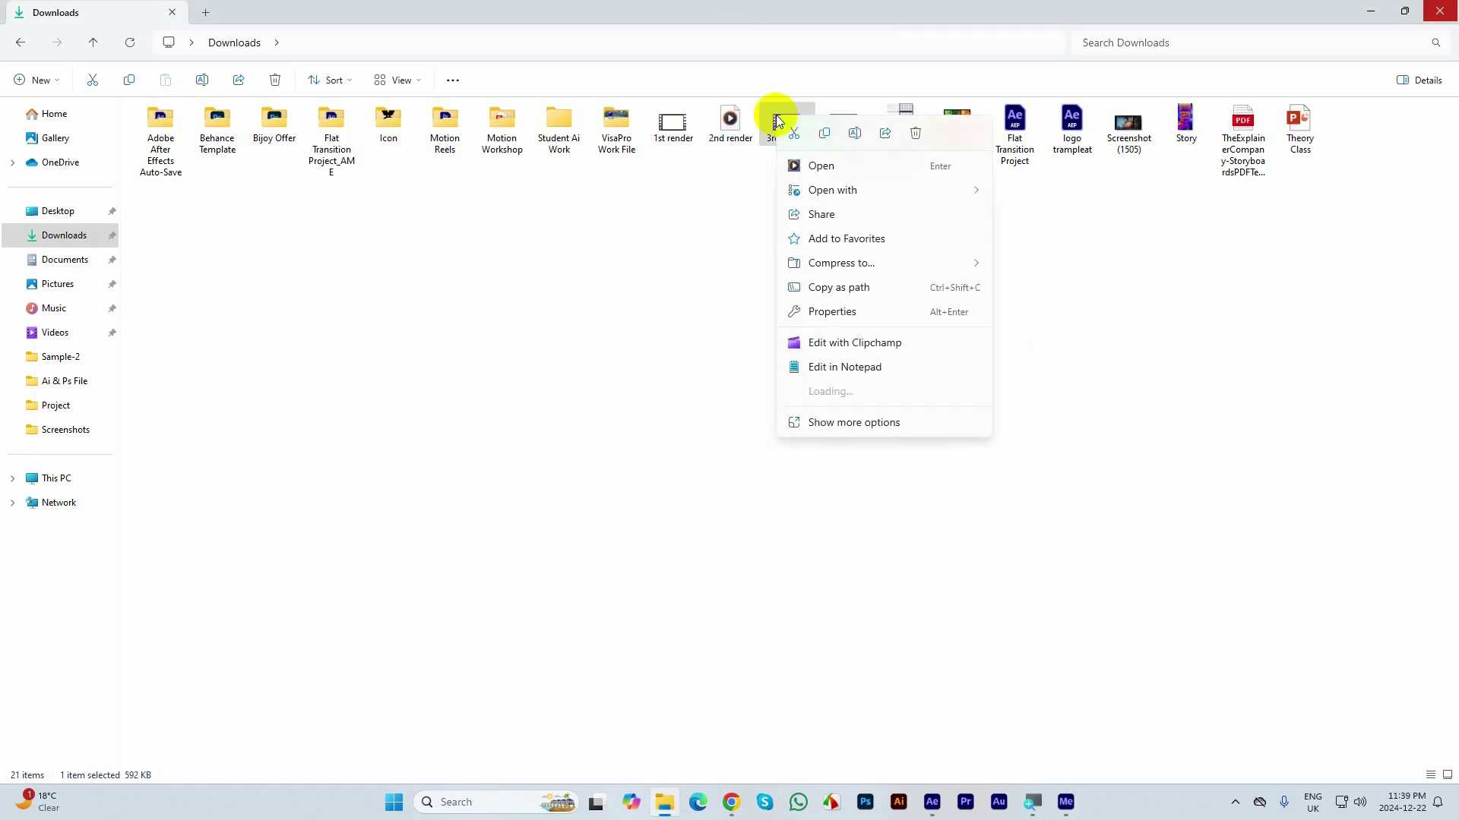
pyautogui.click(854, 423)
pyautogui.click(825, 505)
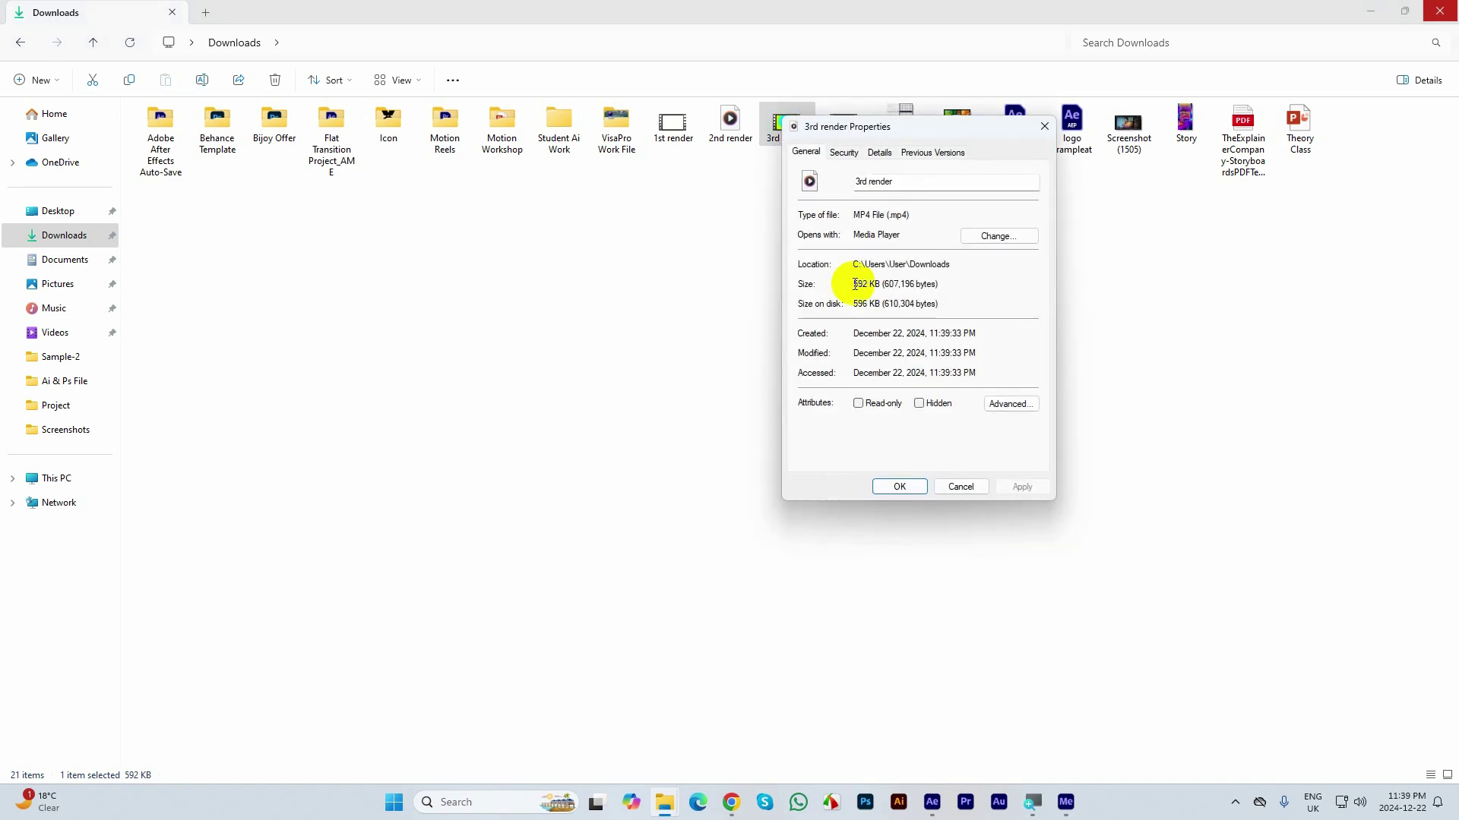
pyautogui.moveTo(855, 284); pyautogui.dragTo(862, 283)
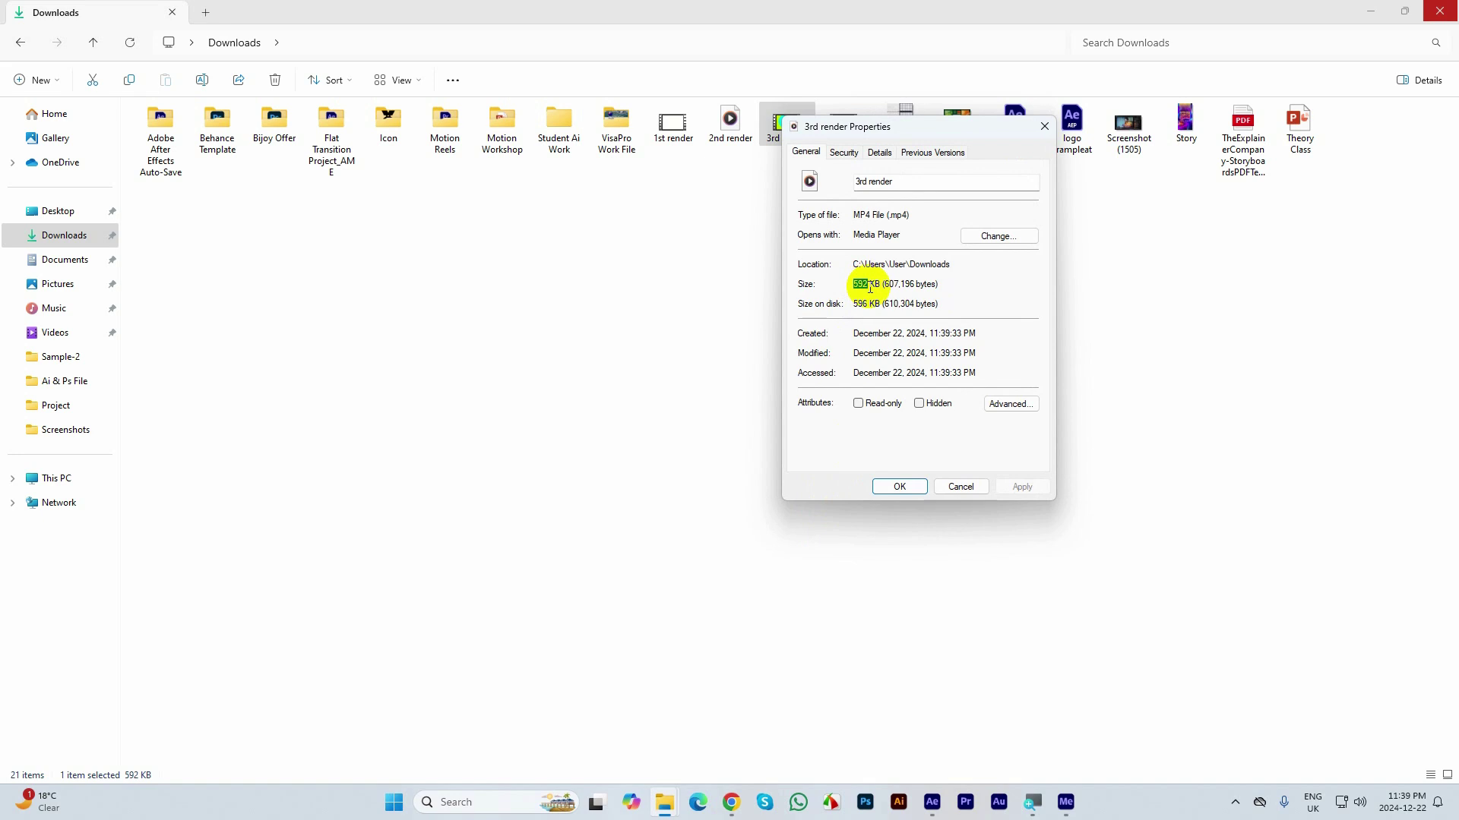
pyautogui.click(961, 487)
# - Play the 3rd render video in Media Player with repeat turned on, and close the player
pyautogui.doubleClick(790, 140)
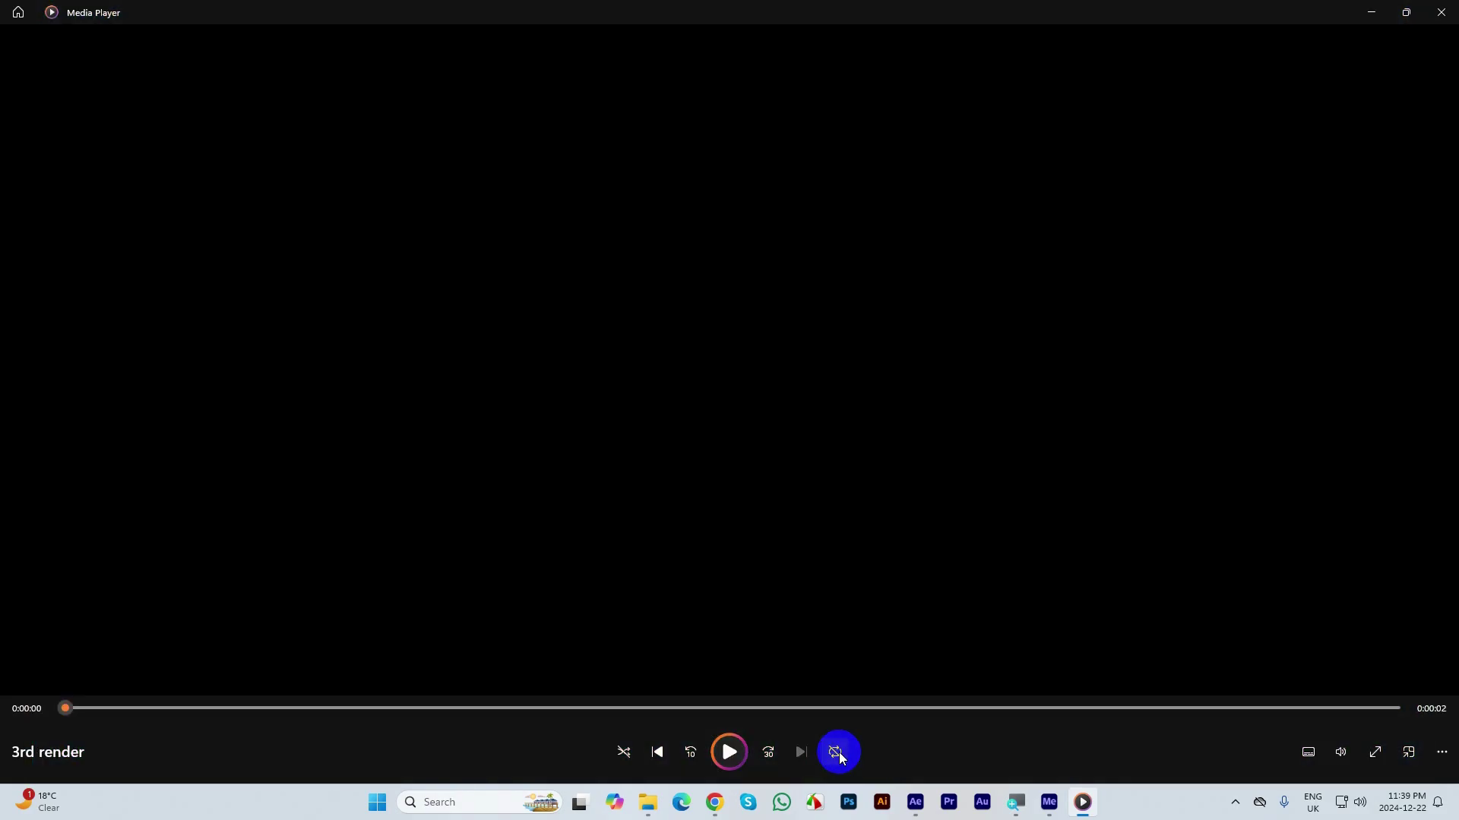
pyautogui.click(839, 752)
pyautogui.moveTo(715, 802)
pyautogui.click(726, 749)
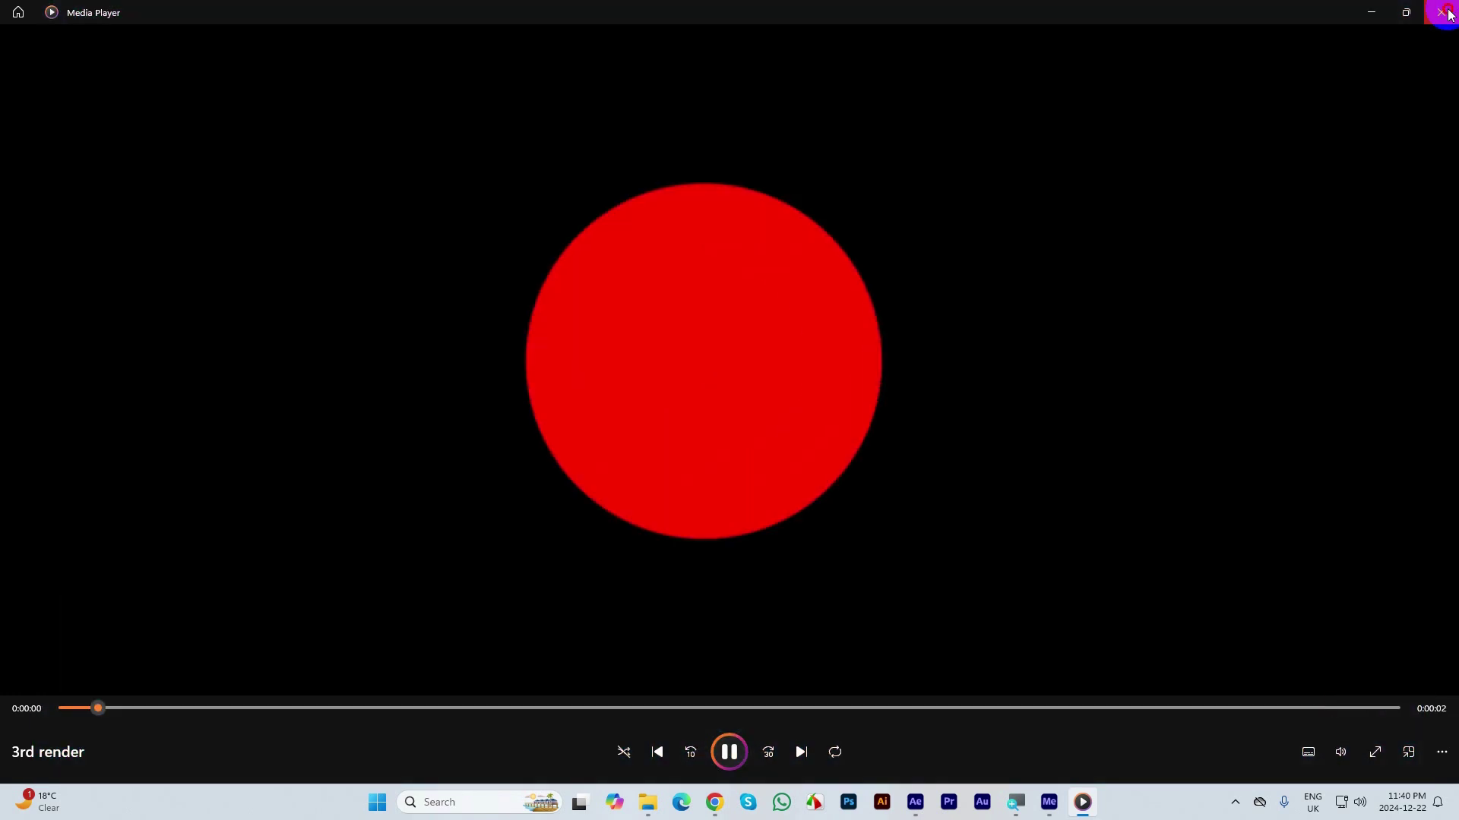
pyautogui.click(1442, 12)
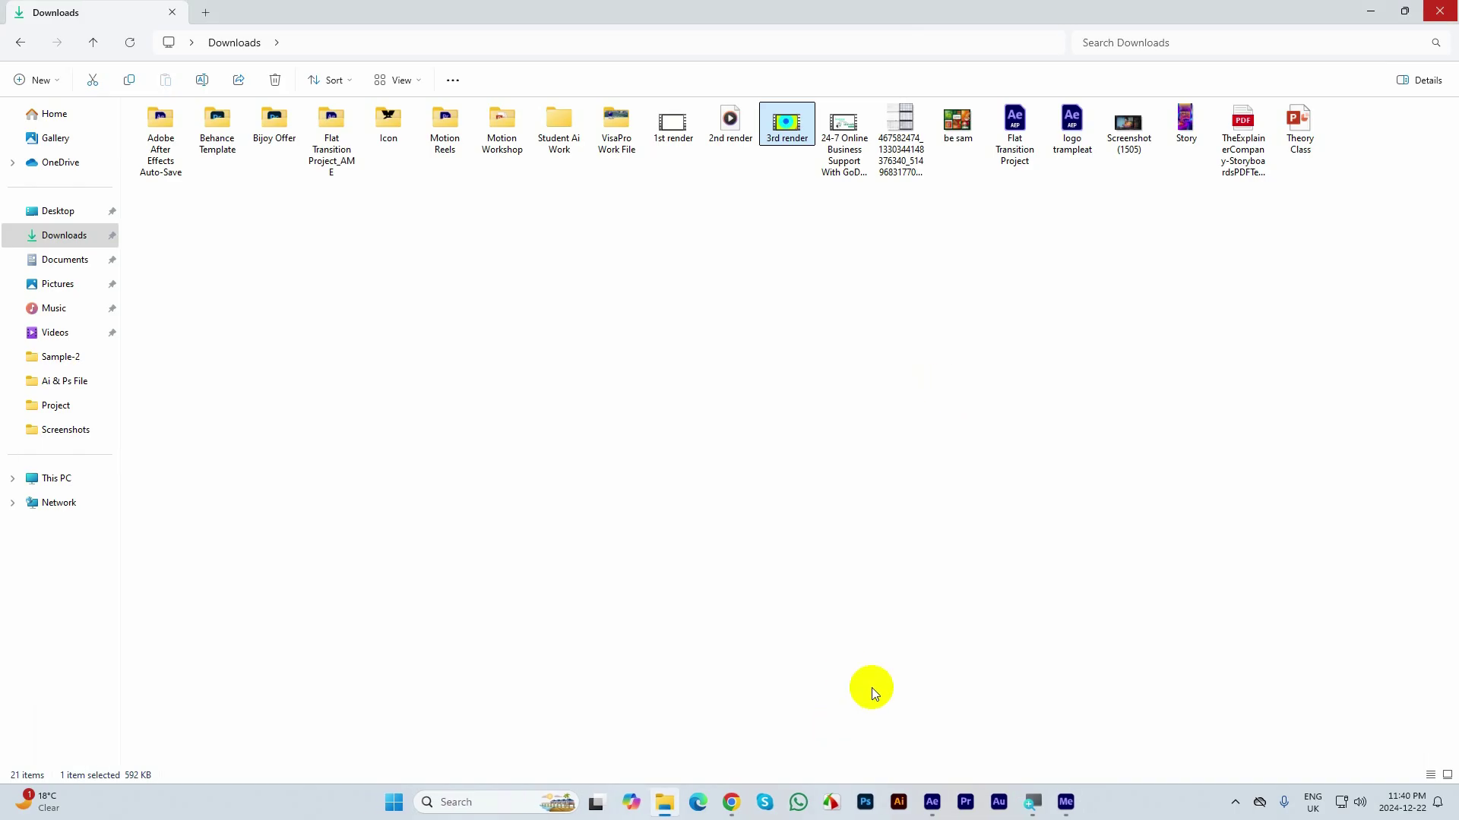
# - Switch to After Effects and try an Opacity keyframe on Shape Layer 6 at 0:00:00:00 in Comp 1, undoing it after scrubbing
pyautogui.click(732, 802)
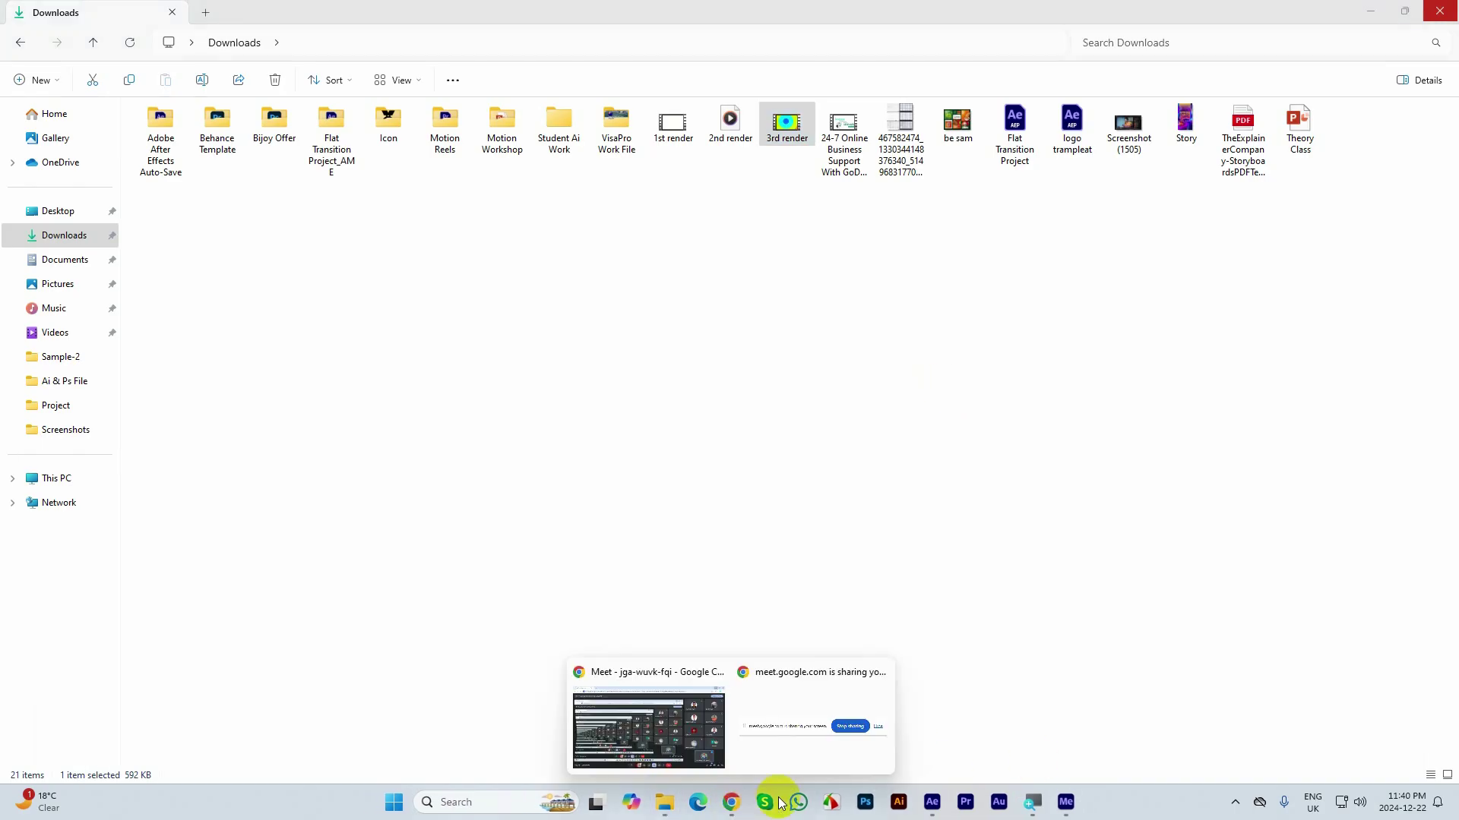
pyautogui.click(941, 801)
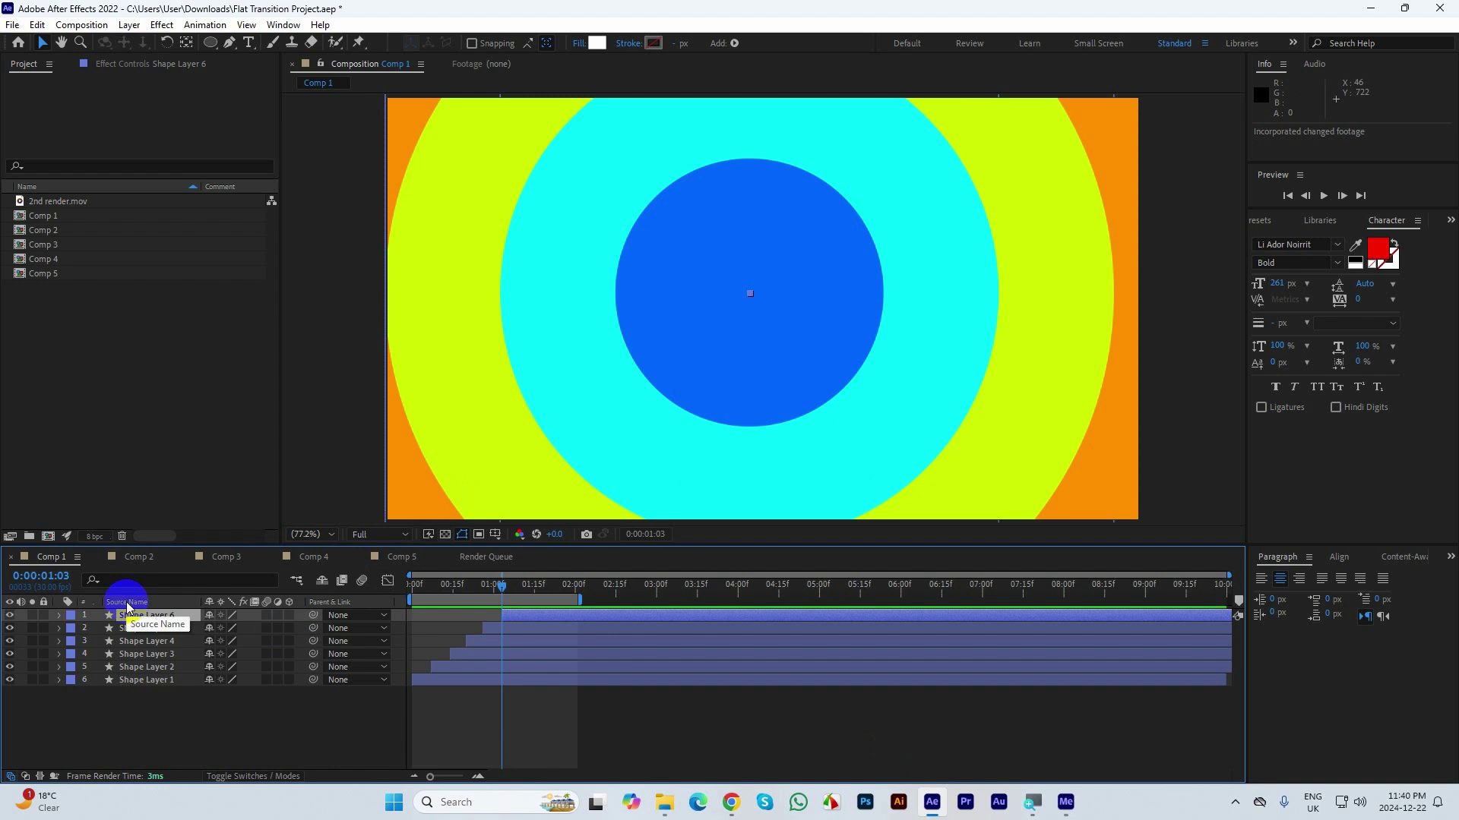
pyautogui.press('a')
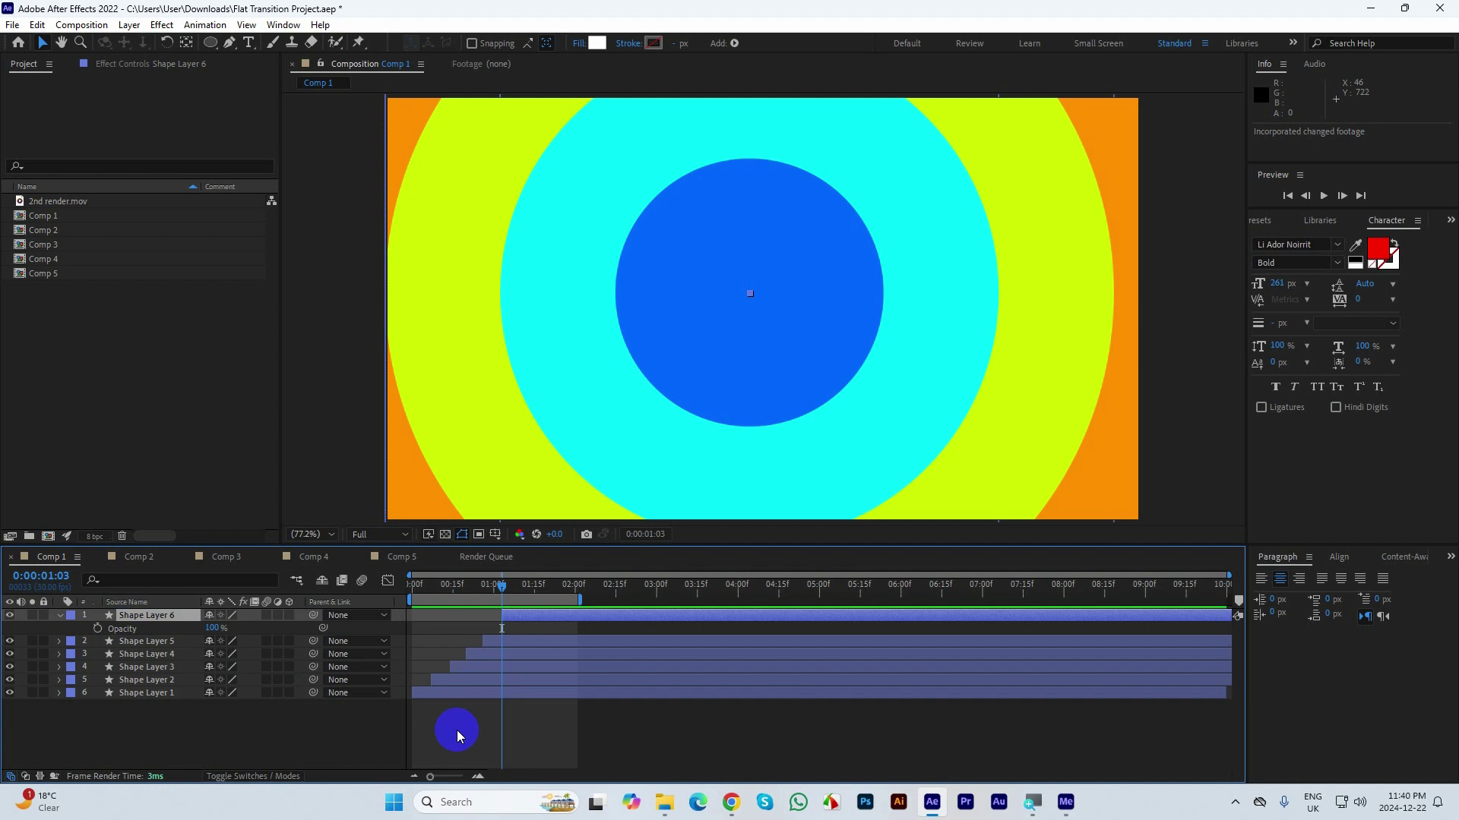
pyautogui.moveTo(503, 587); pyautogui.dragTo(390, 596)
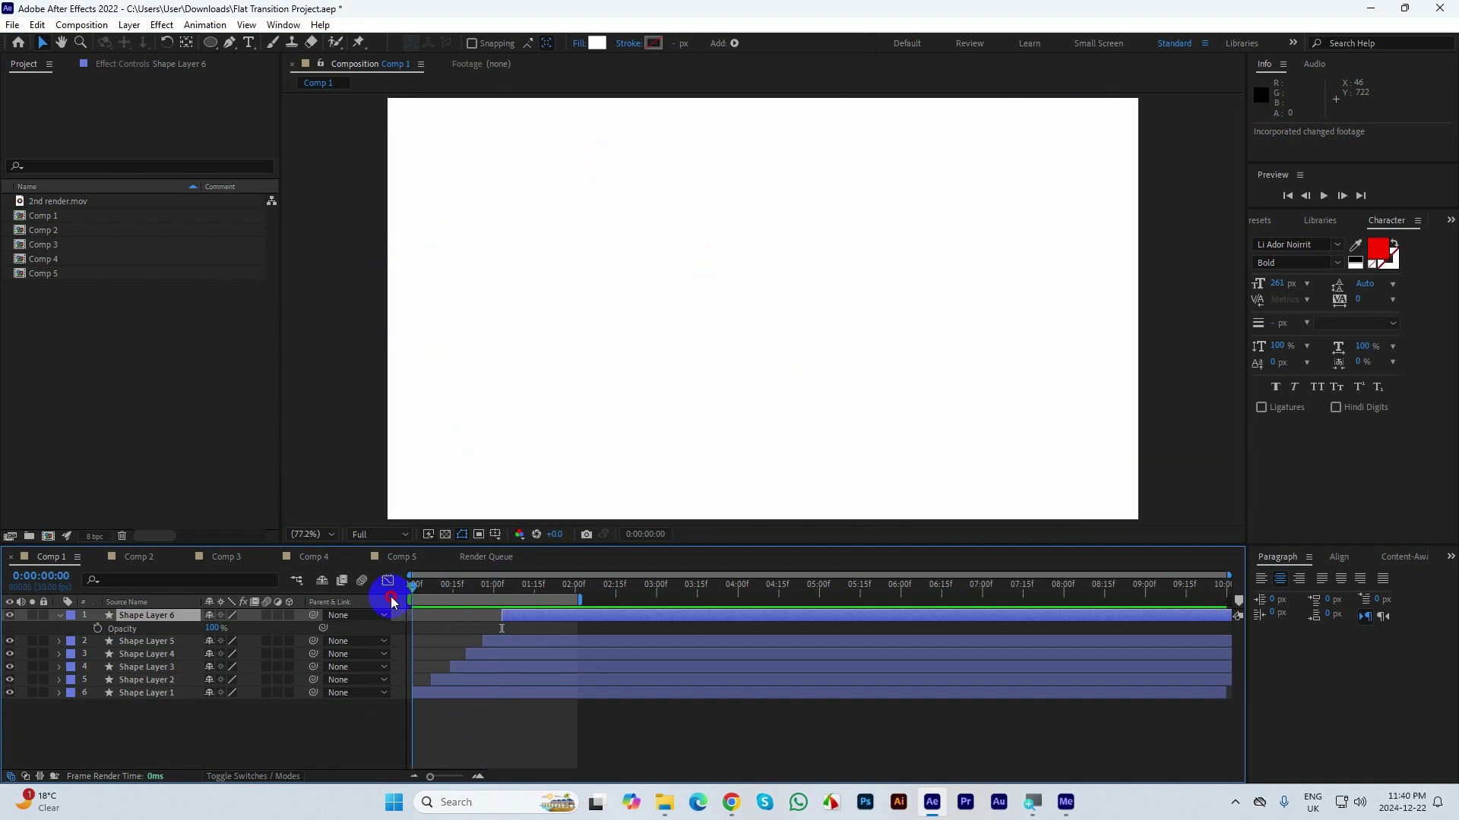
pyautogui.click(97, 629)
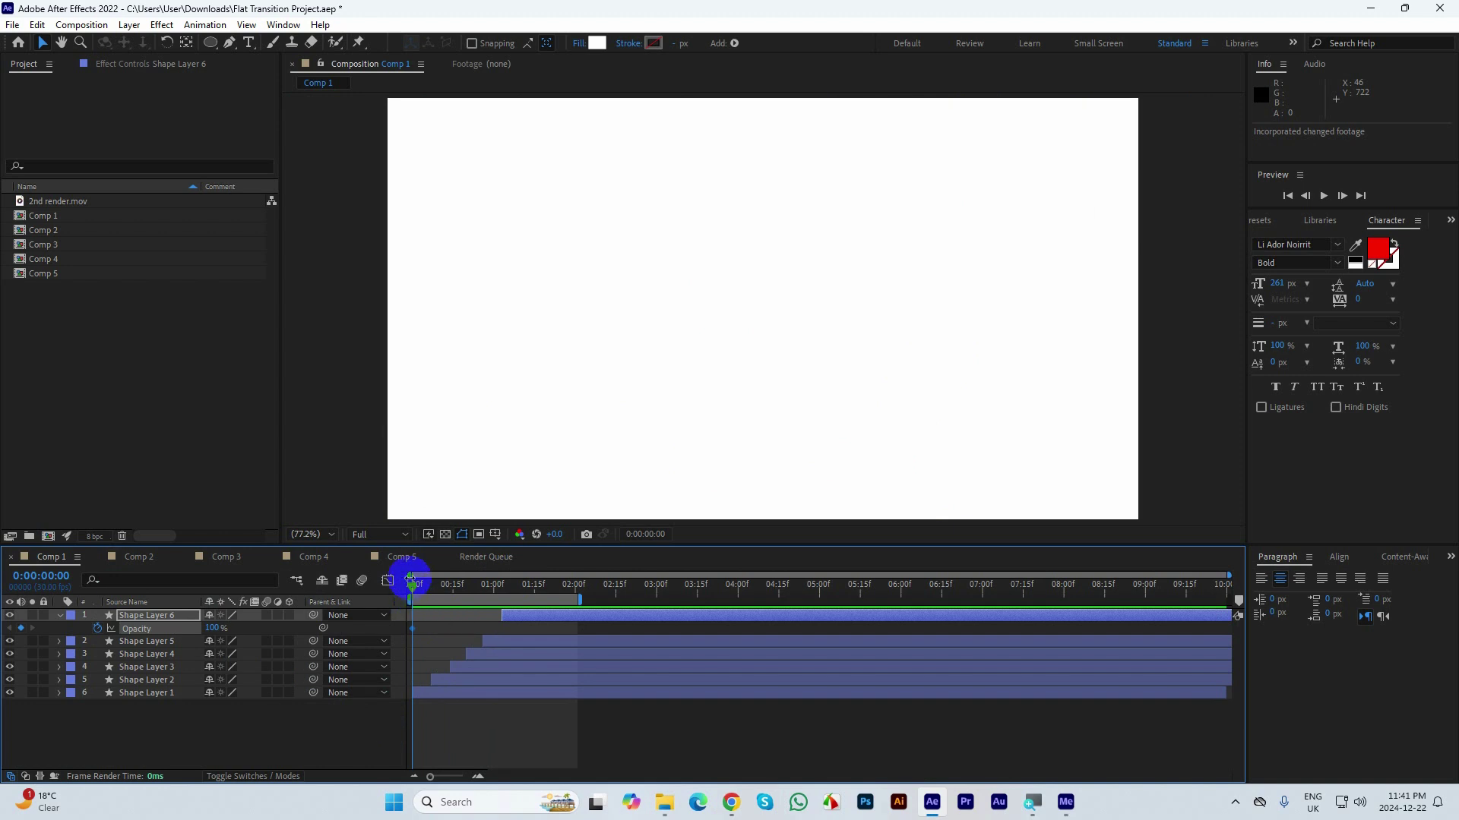
pyautogui.moveTo(423, 587); pyautogui.dragTo(461, 593)
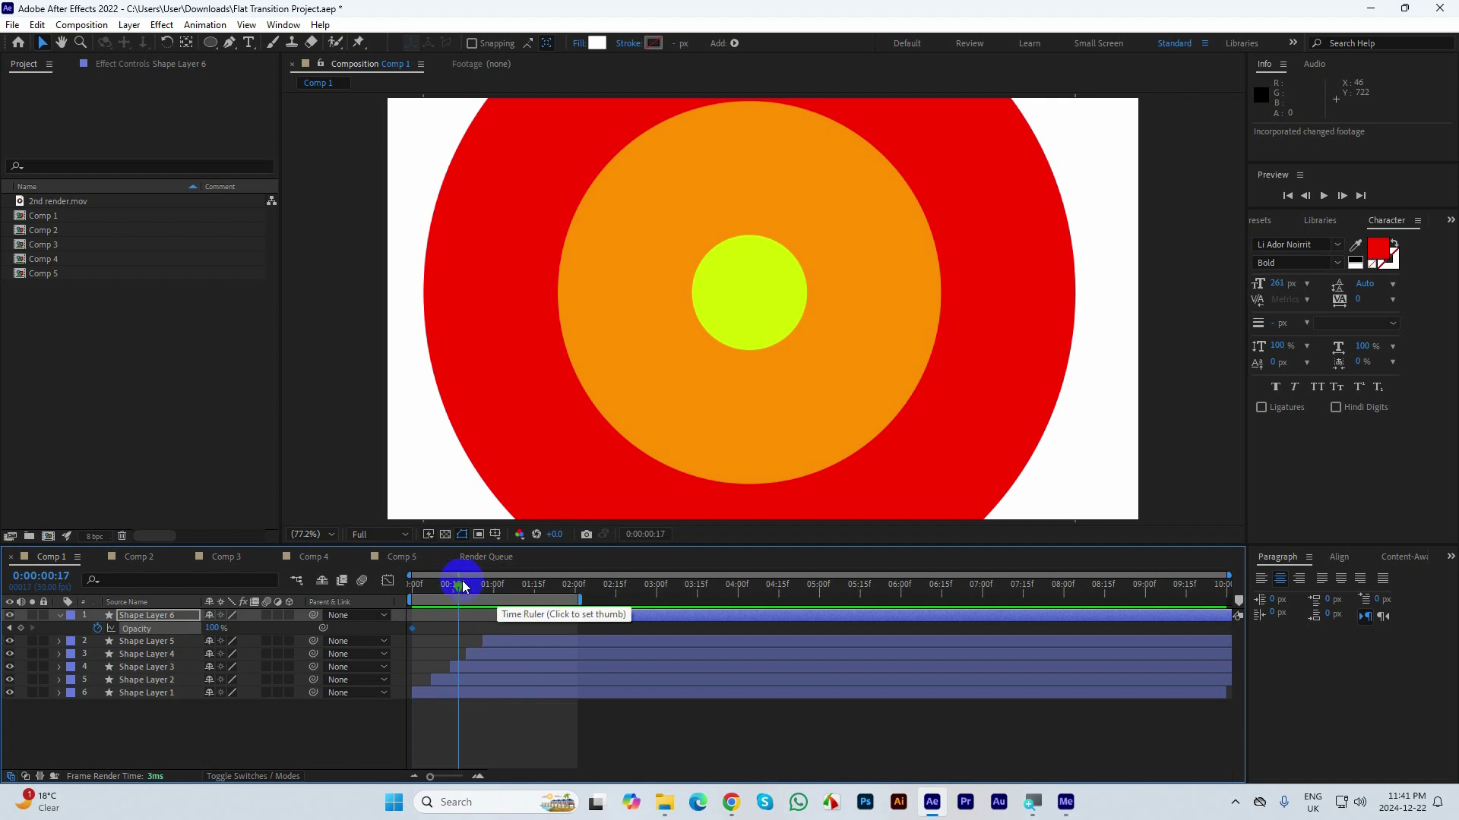
pyautogui.moveTo(439, 581); pyautogui.dragTo(325, 596)
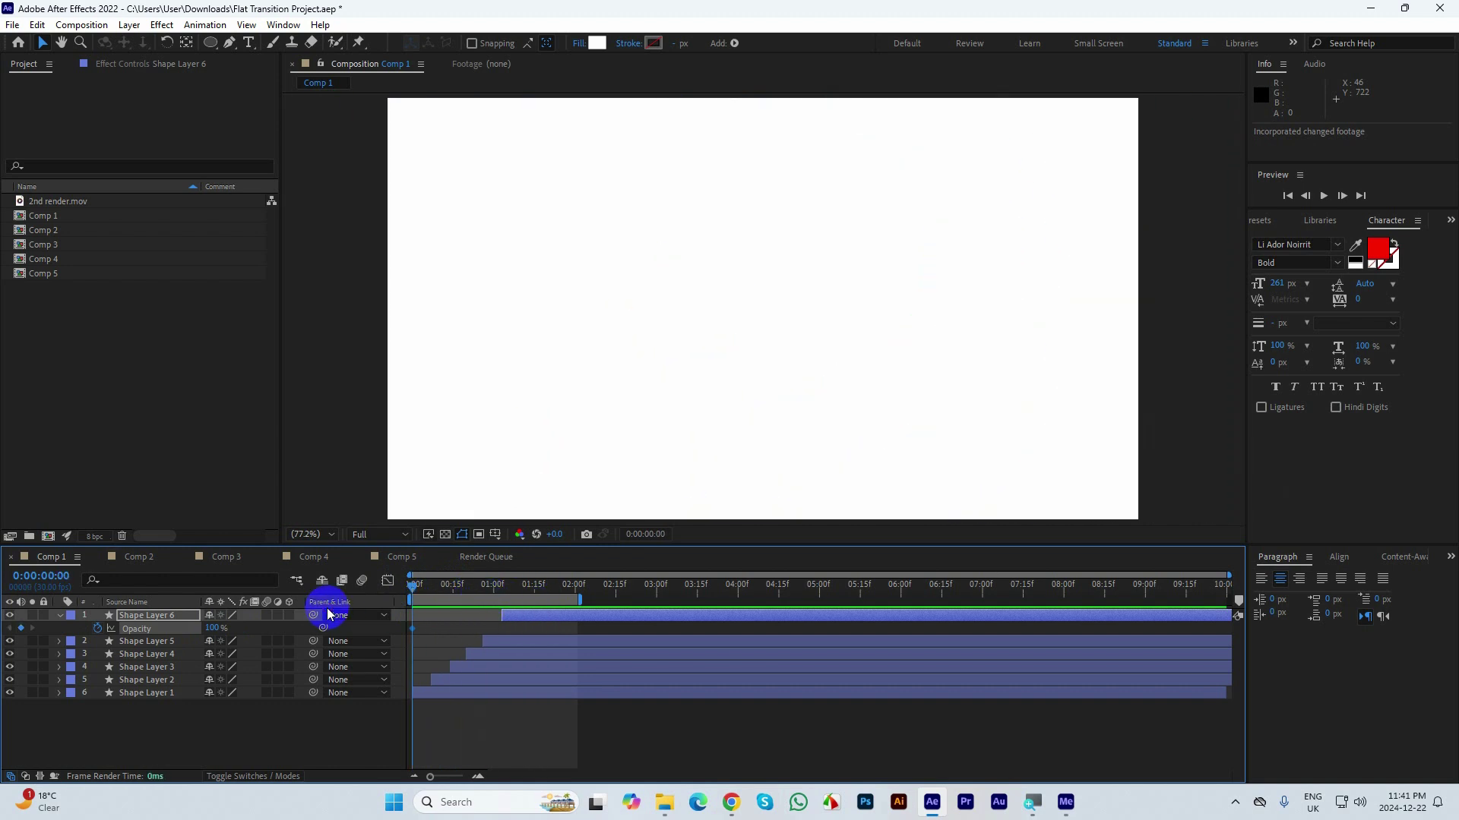
pyautogui.hotkey('ctrl', 'z')
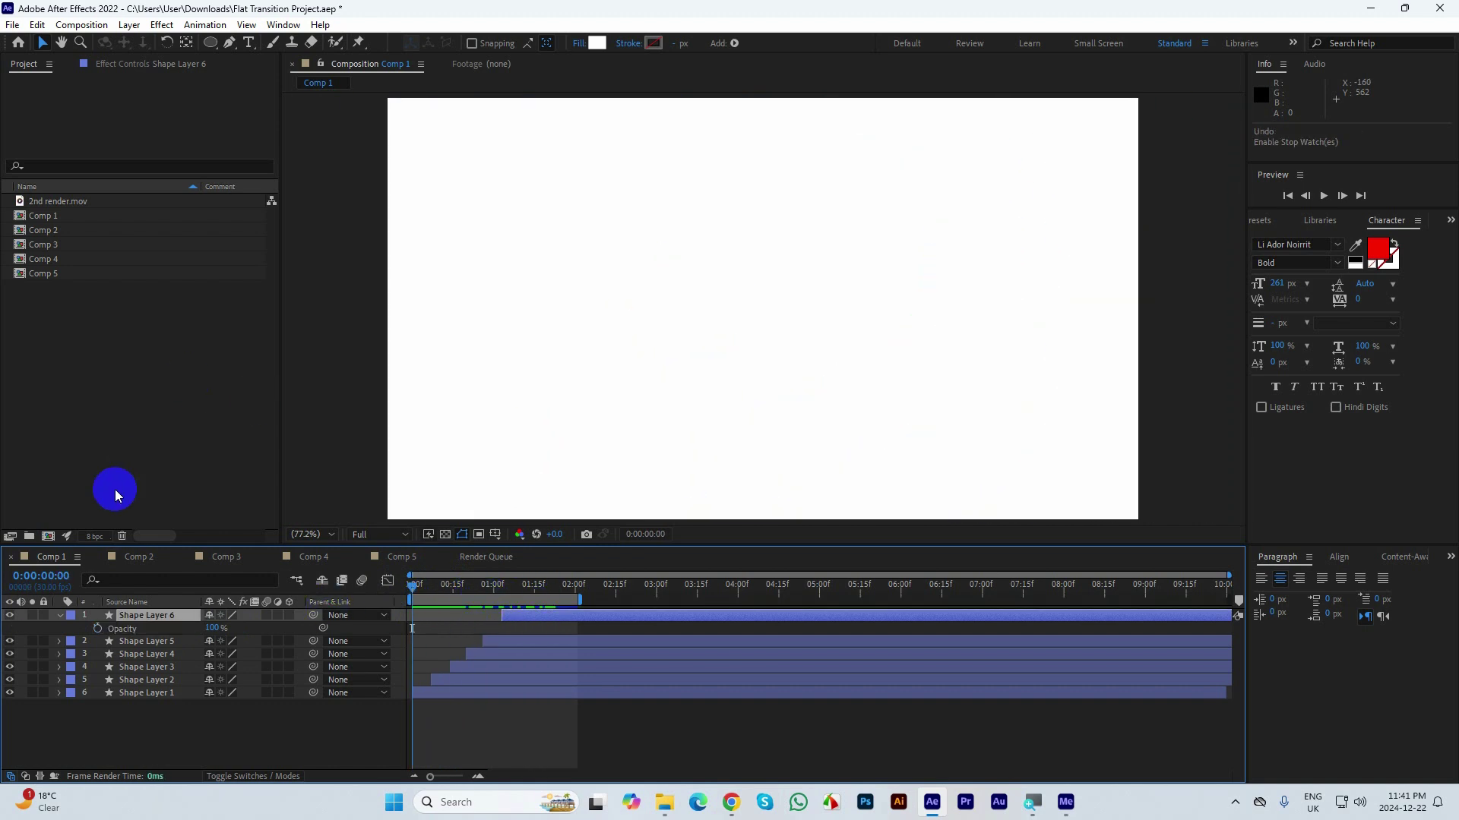
pyautogui.click(58, 616)
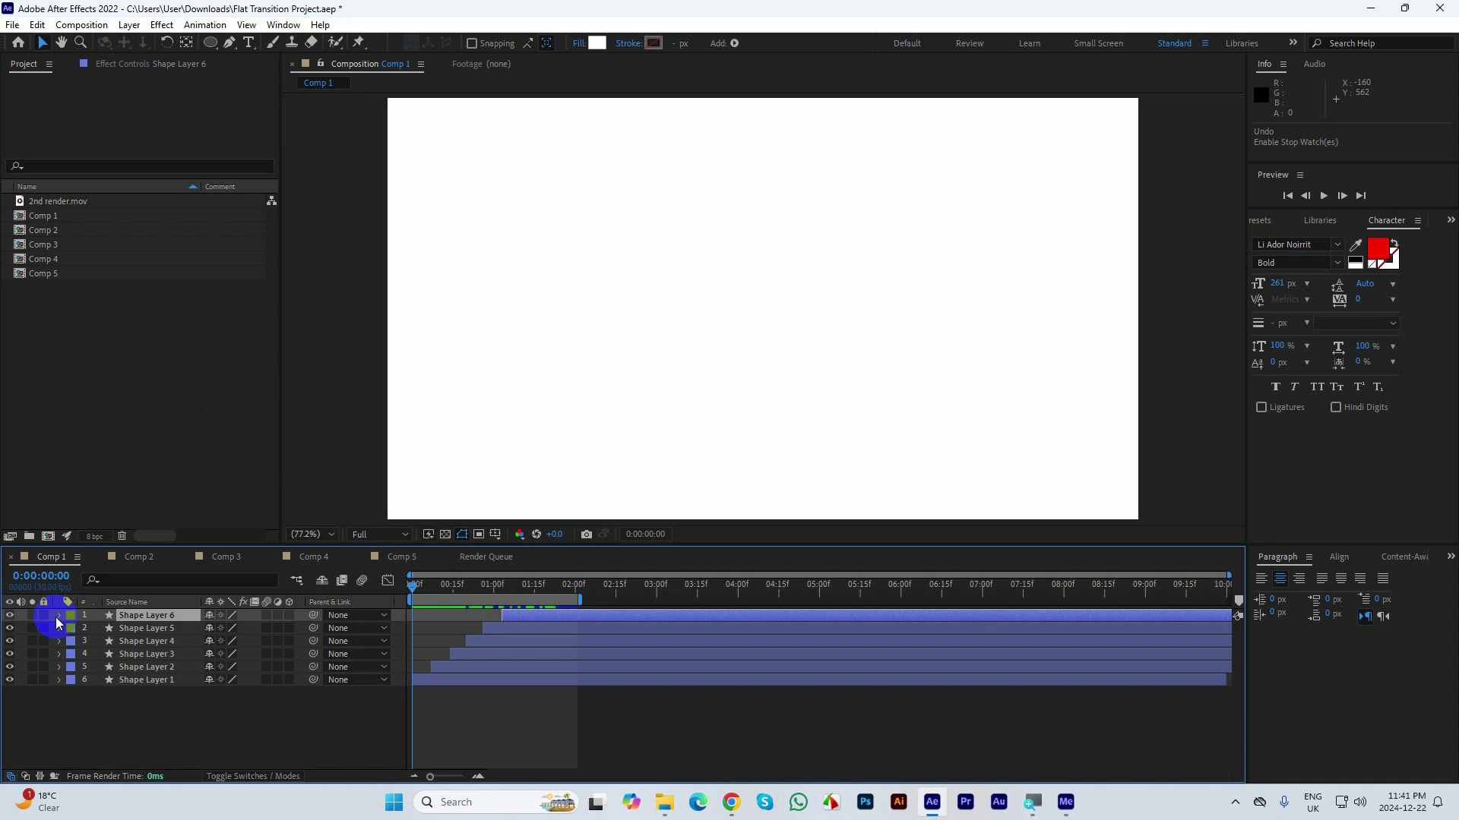
pyautogui.click(139, 558)
pyautogui.click(52, 557)
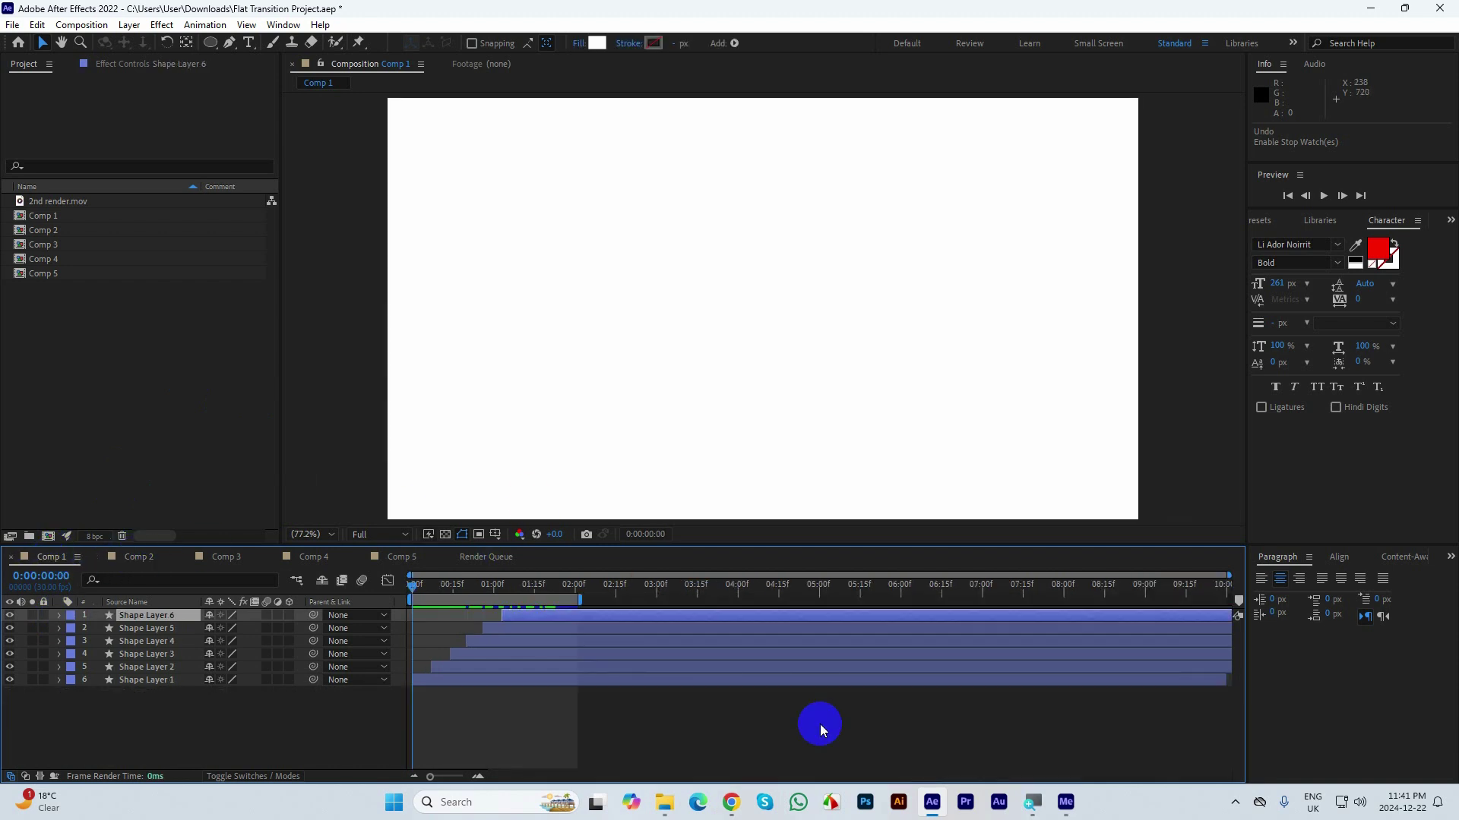
# - Switch to Chrome and open Facebook in a new tab from the SMA bookmarks folder
pyautogui.click(665, 803)
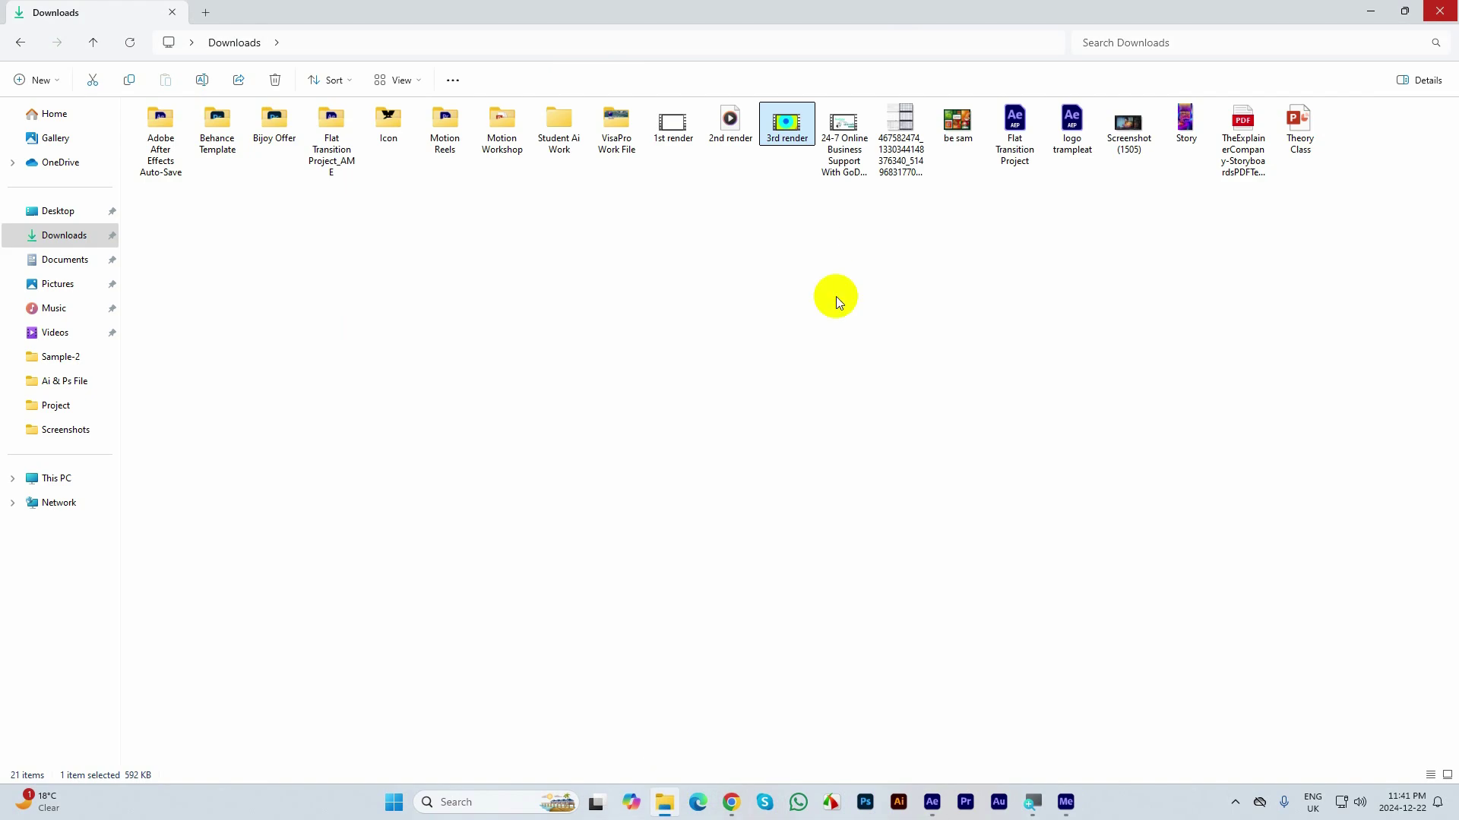
pyautogui.moveTo(731, 802)
pyautogui.click(654, 721)
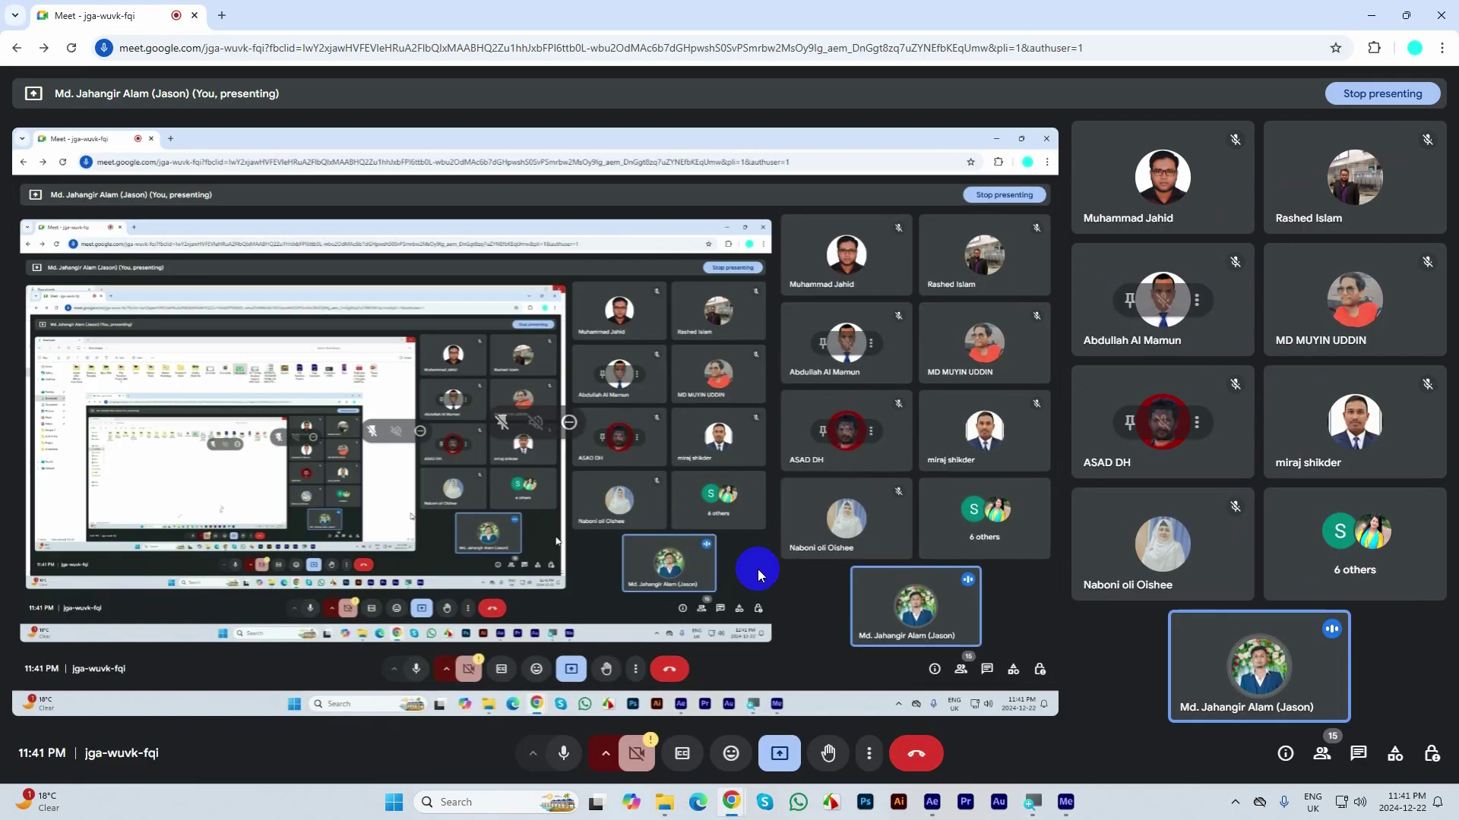
pyautogui.click(221, 15)
pyautogui.click(75, 77)
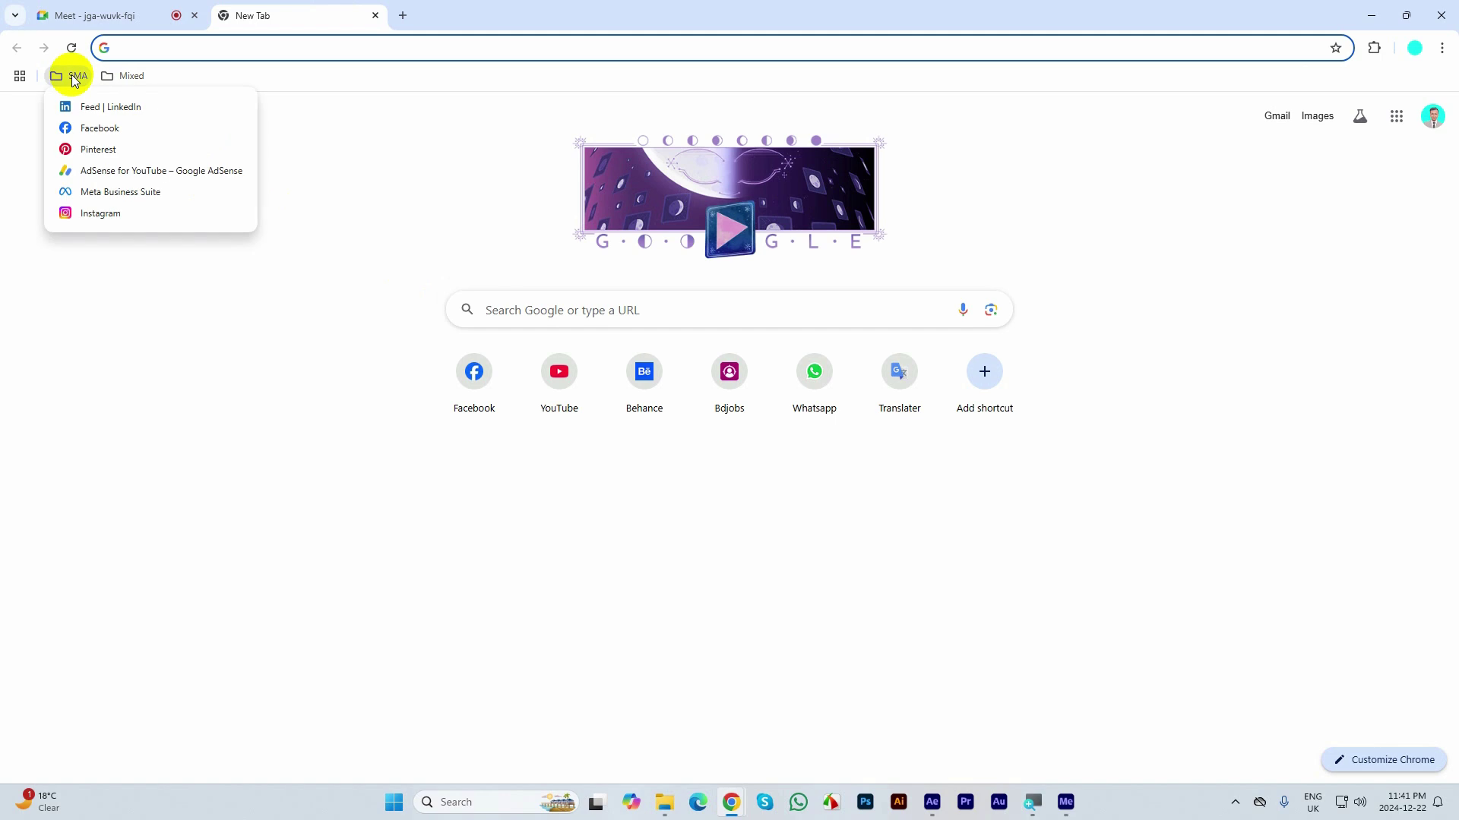
pyautogui.click(98, 128)
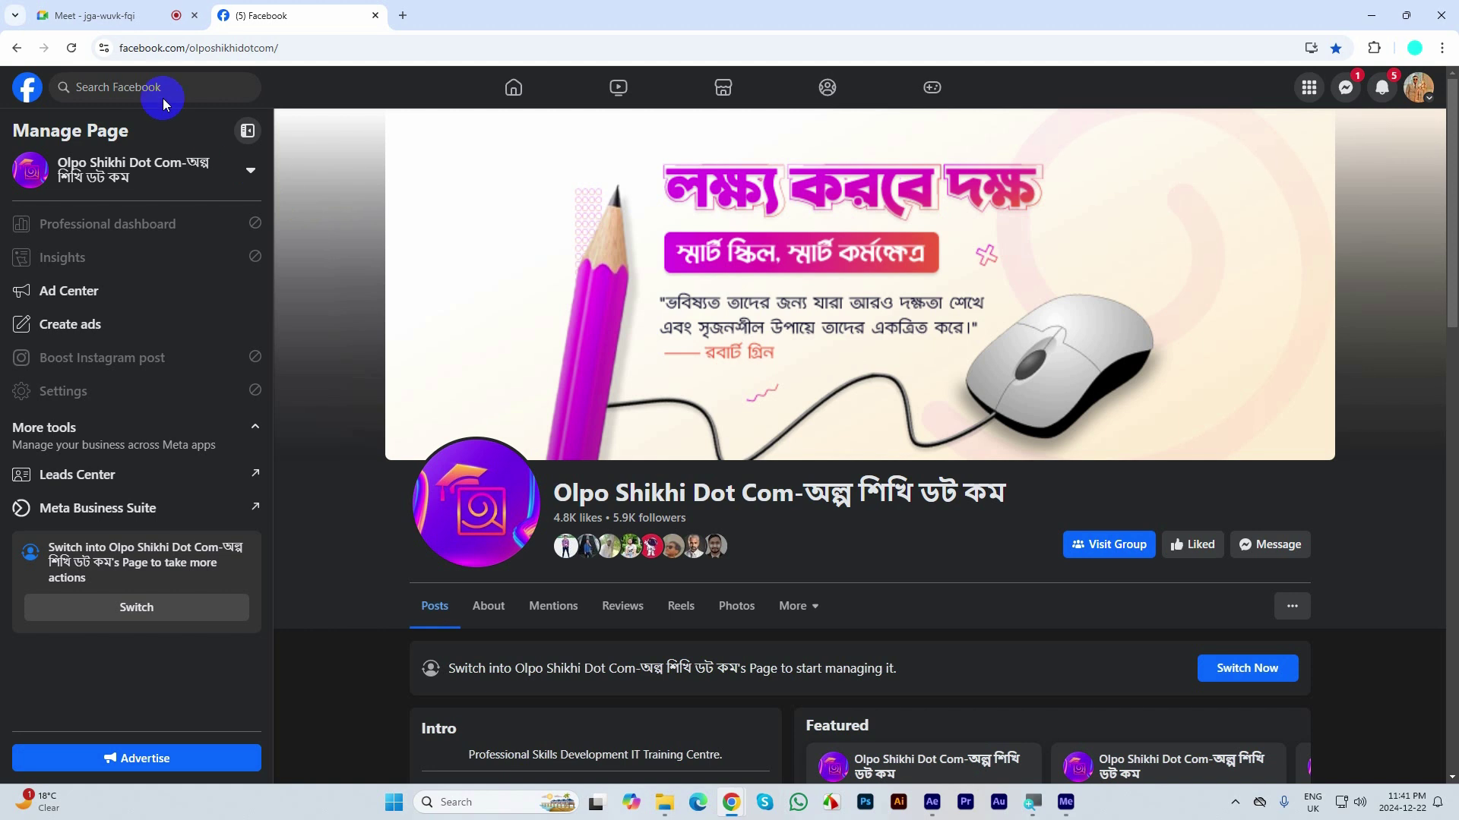
# - Open the Olpo Shikhi Dot Com Group from the recent Facebook searches and start a new post in it
pyautogui.click(155, 87)
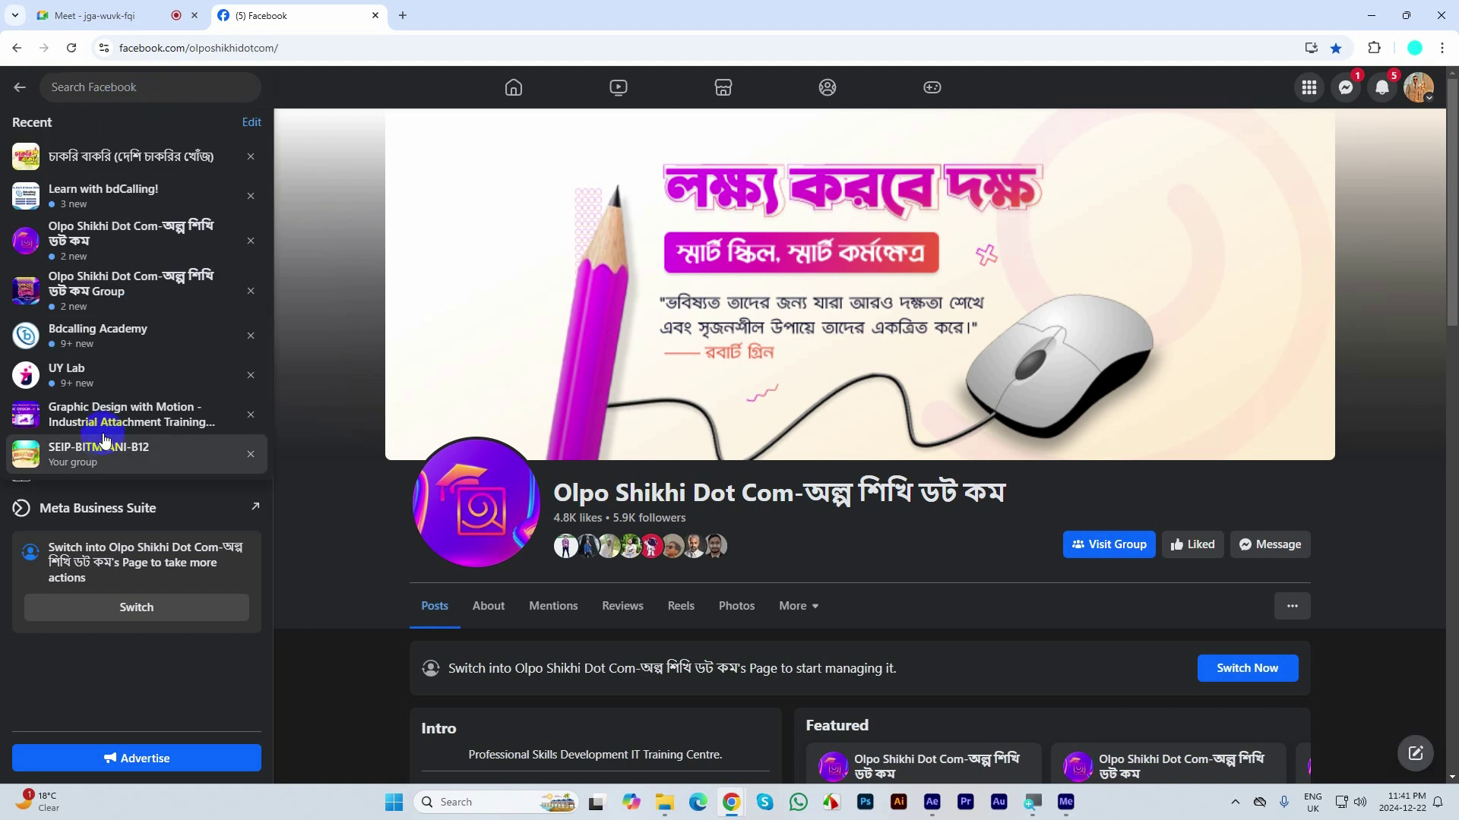
pyautogui.click(96, 292)
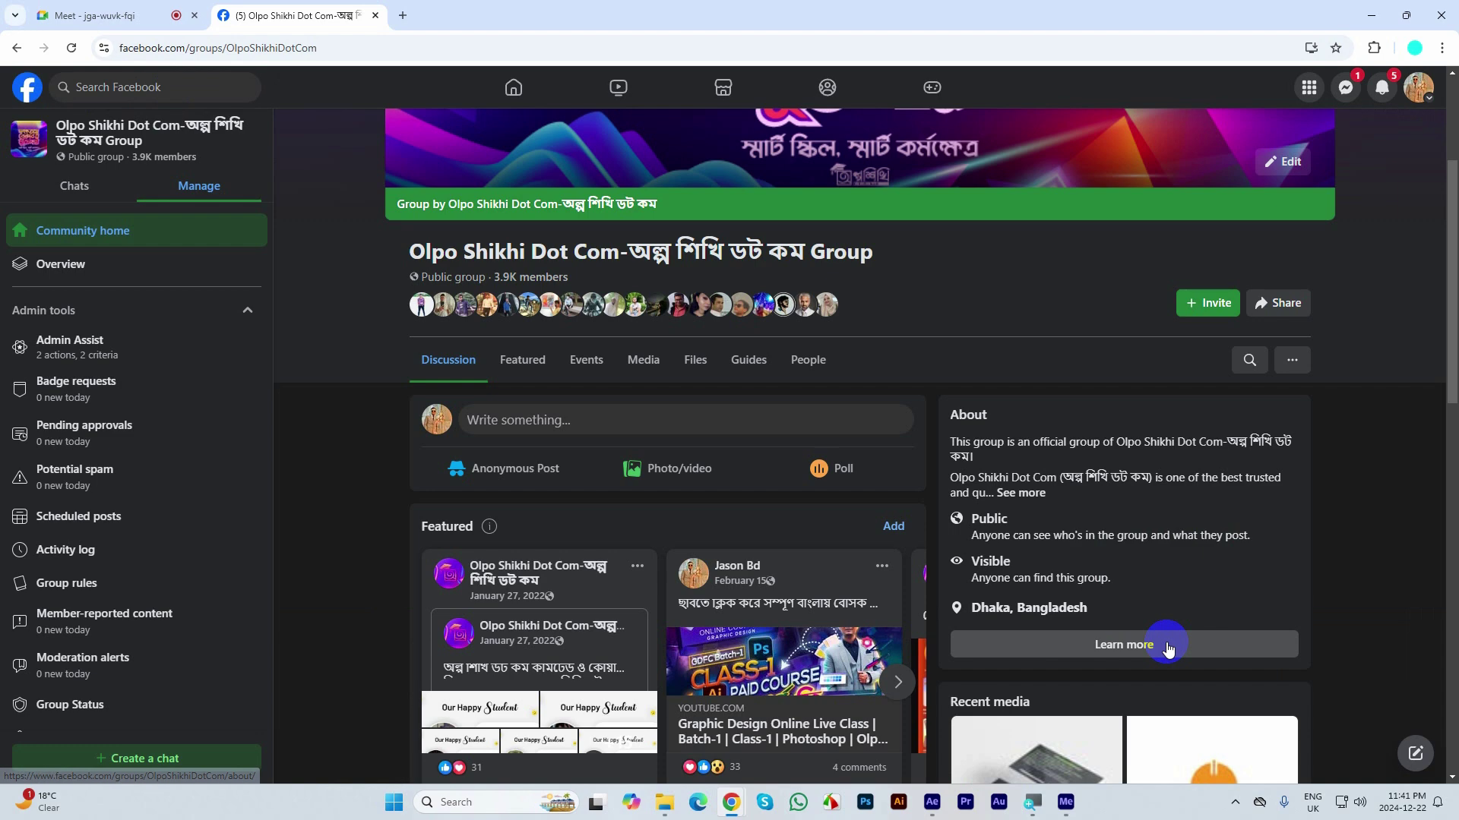
pyautogui.scroll(-1, 866, 461)
pyautogui.scroll(-7, 868, 466)
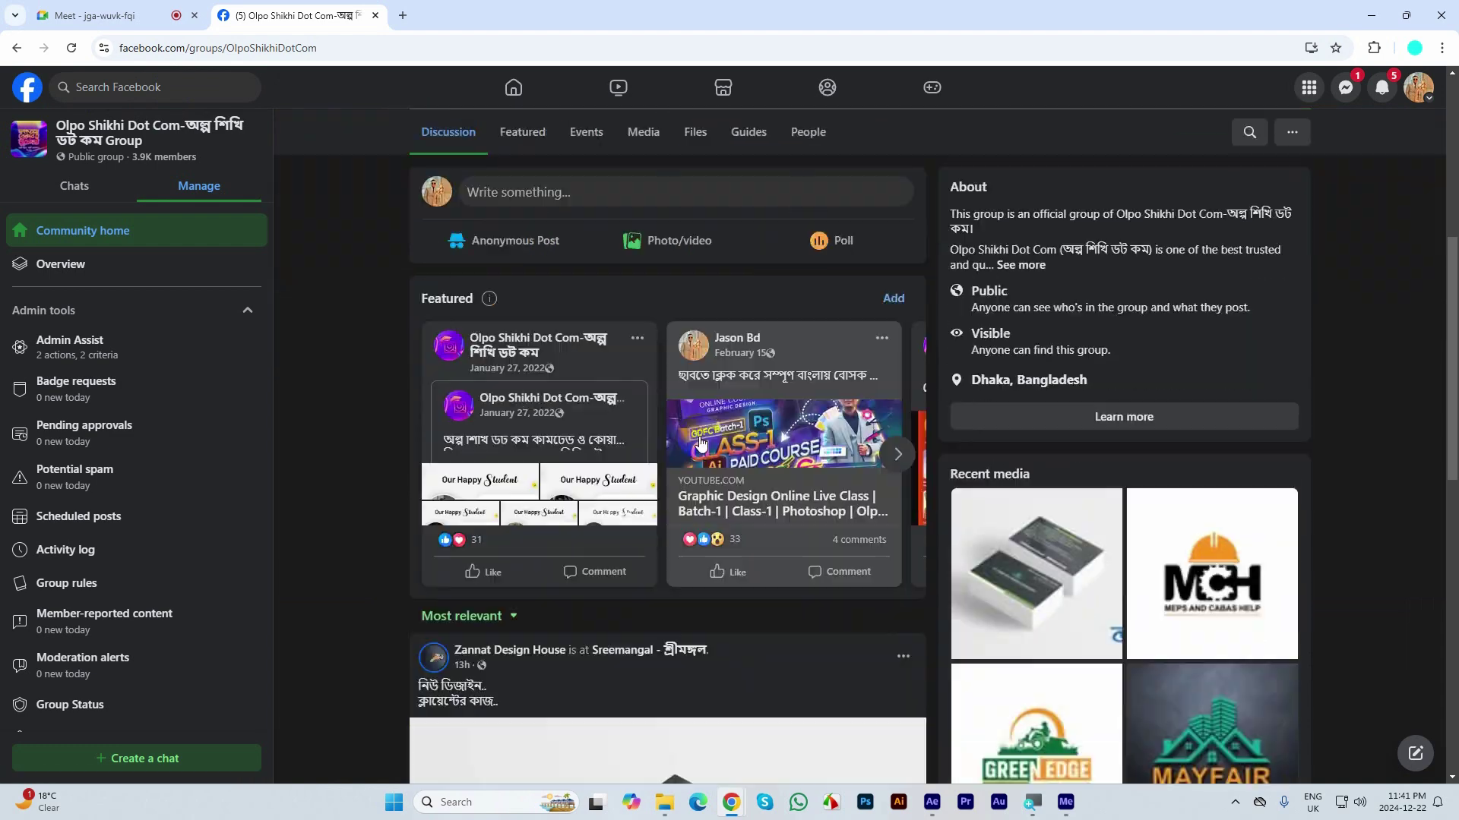
pyautogui.scroll(6, 699, 440)
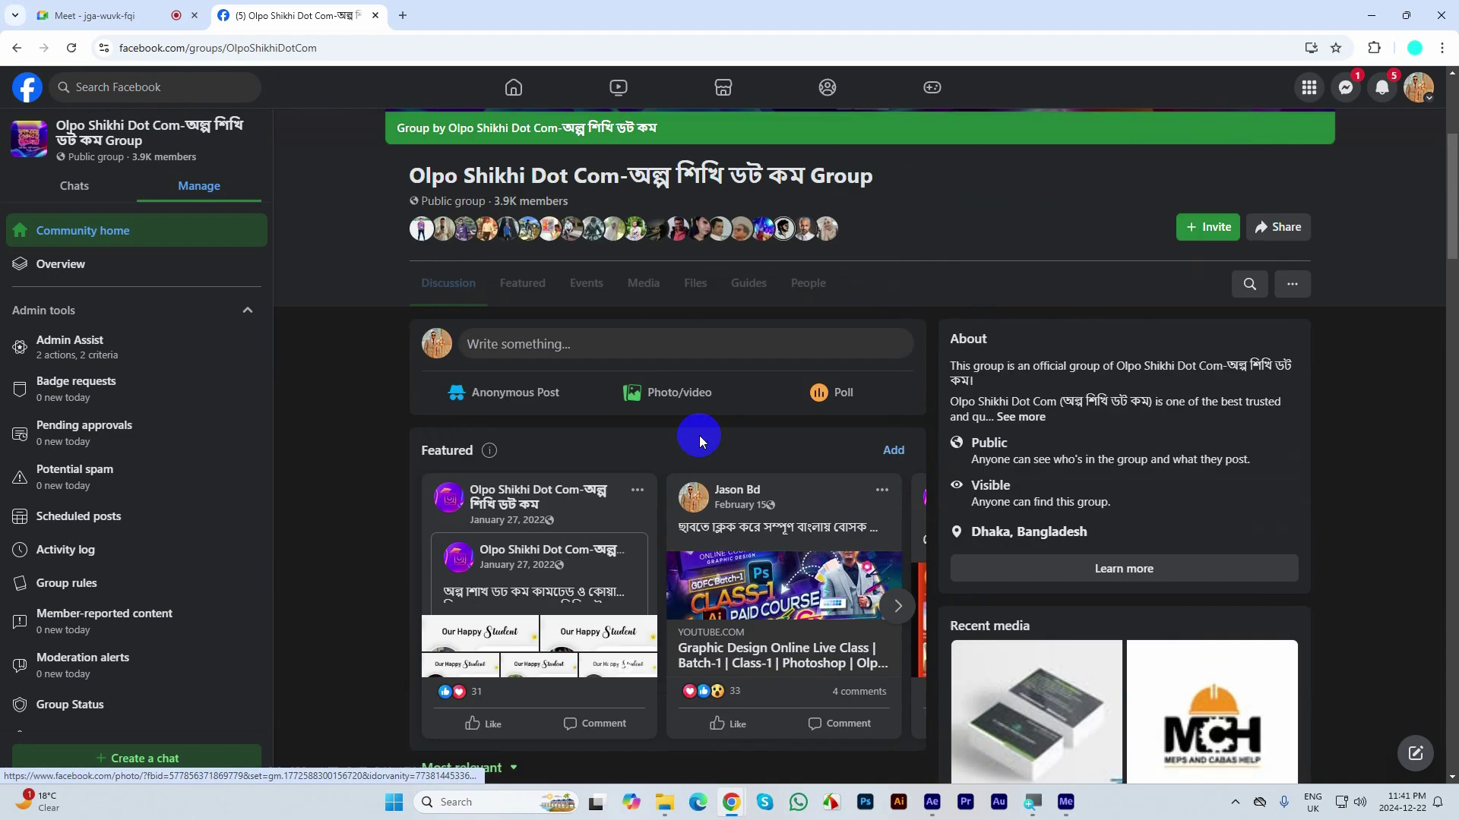
pyautogui.click(552, 351)
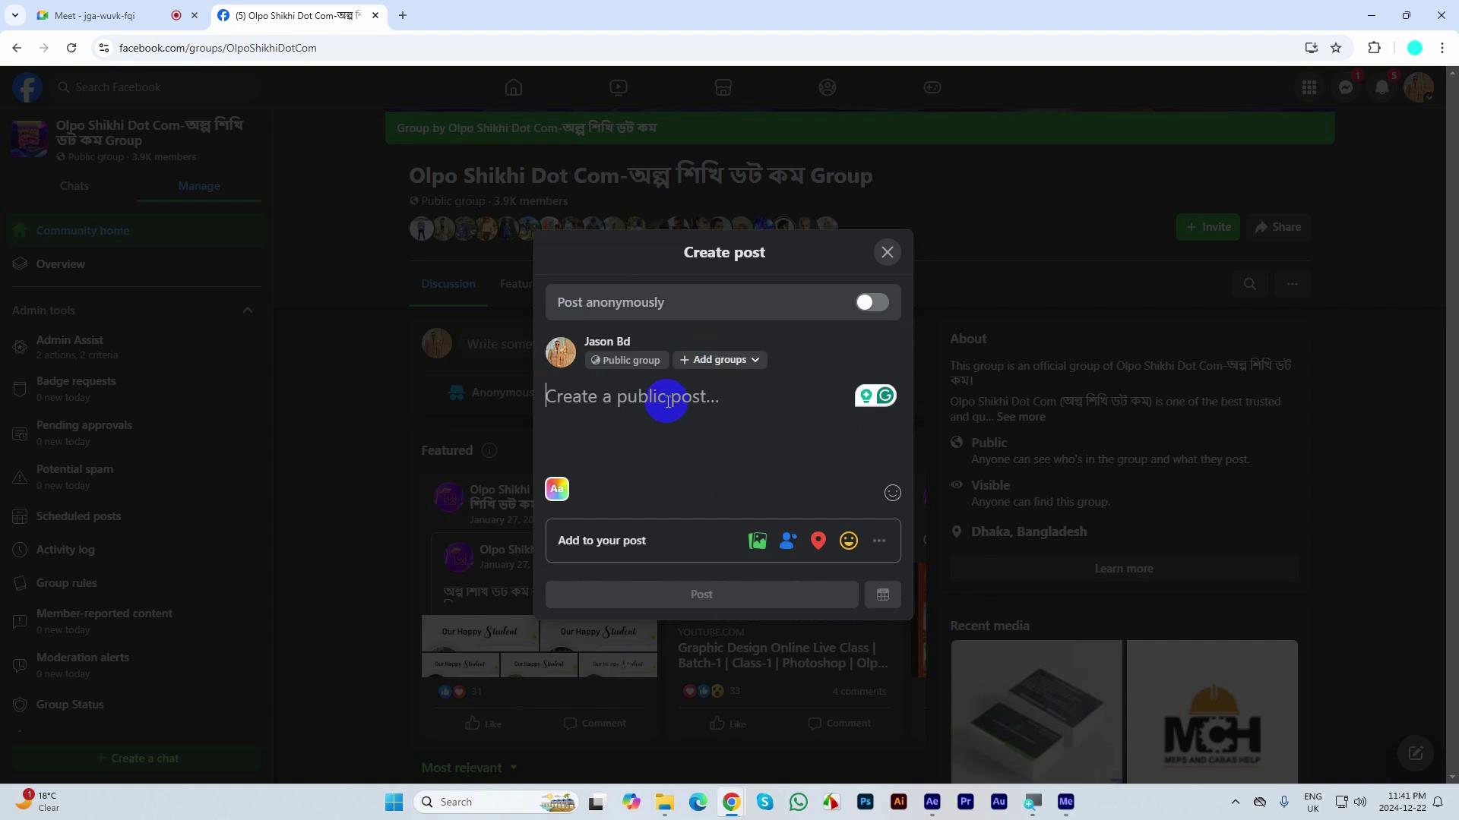
# - Write "Name: Your Name" as the first line of the group post
pyautogui.write('Na')
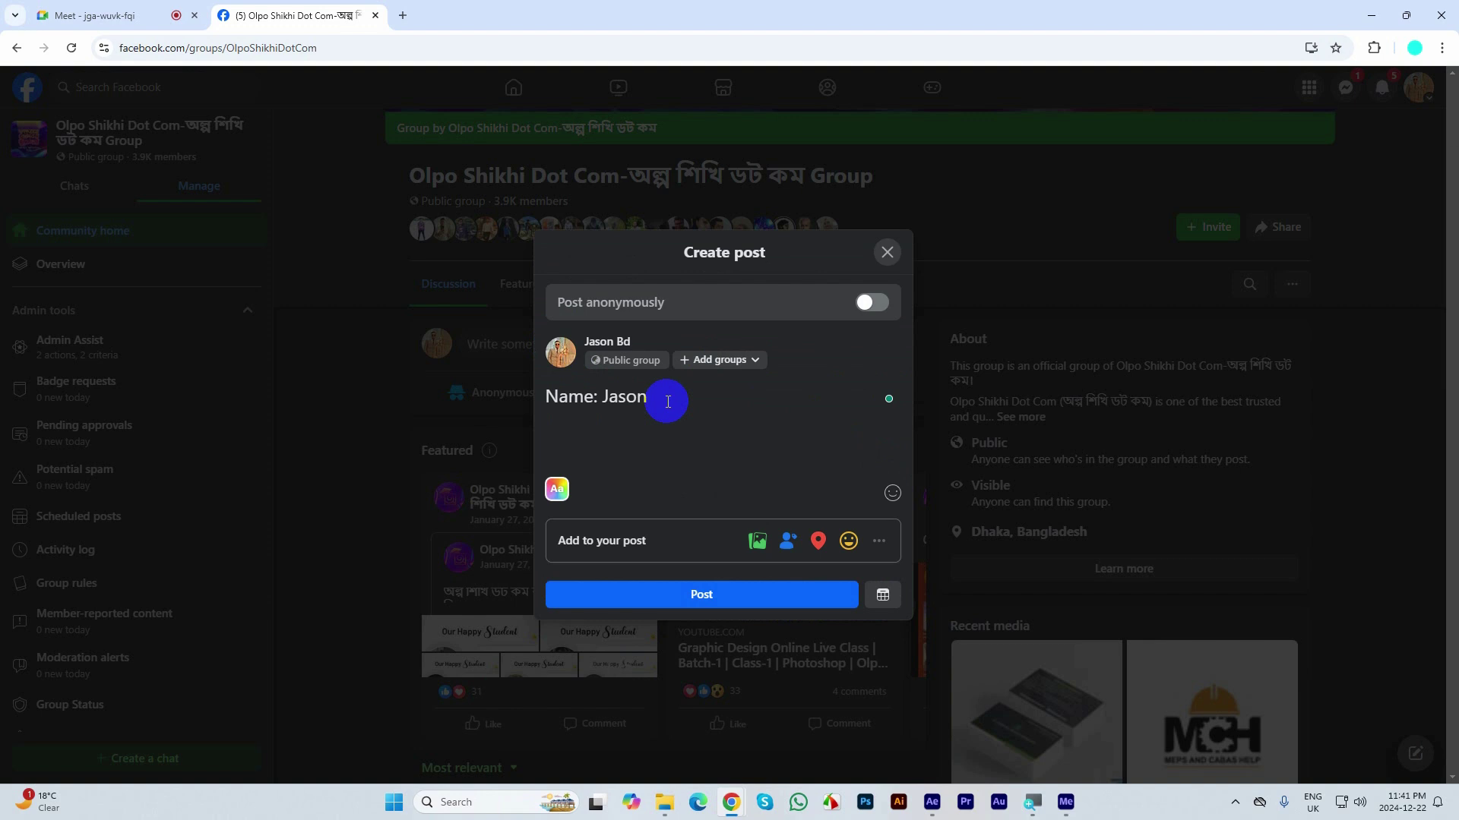
pyautogui.write('me: Jason')
pyautogui.press('Return')
pyautogui.moveTo(666, 401); pyautogui.dragTo(602, 391)
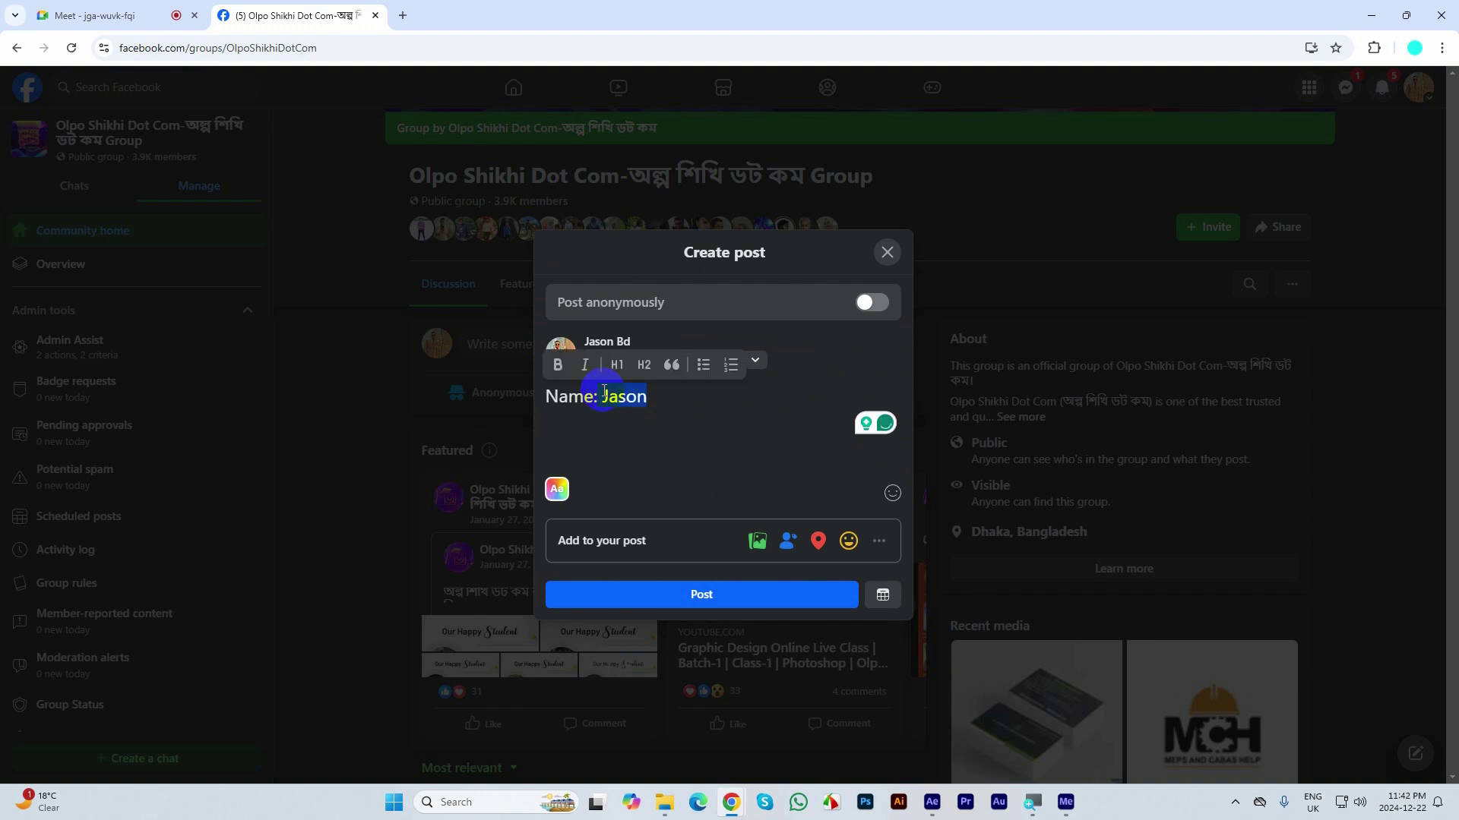
pyautogui.write('Your ')
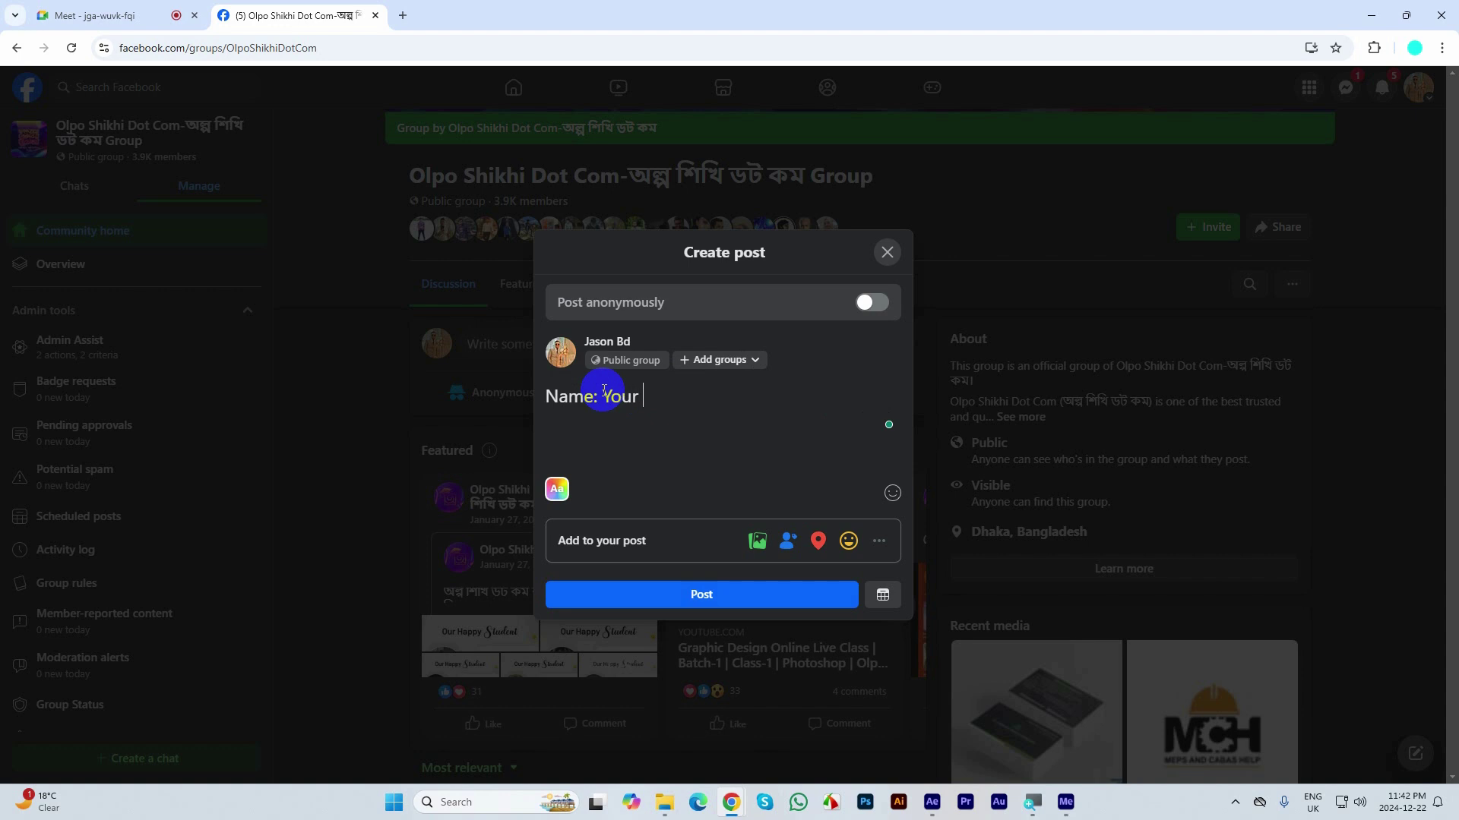
pyautogui.write('Name')
pyautogui.click(586, 422)
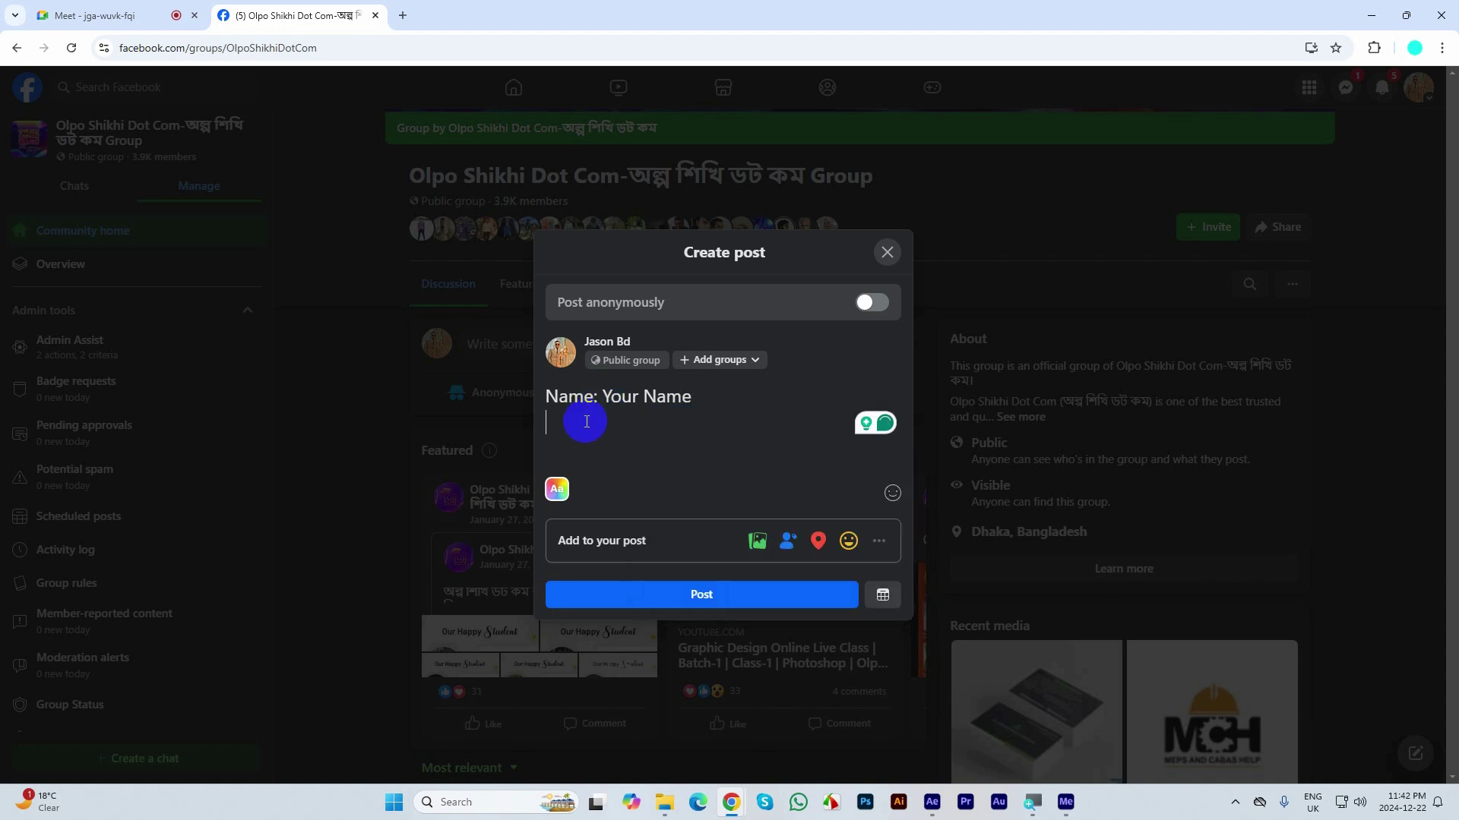
# - Add "Course Name: Motion Graphics" as the second line of the post
pyautogui.write('Cour')
pyautogui.press('BackSpace')
pyautogui.press('BackSpace')
pyautogui.press('BackSpace')
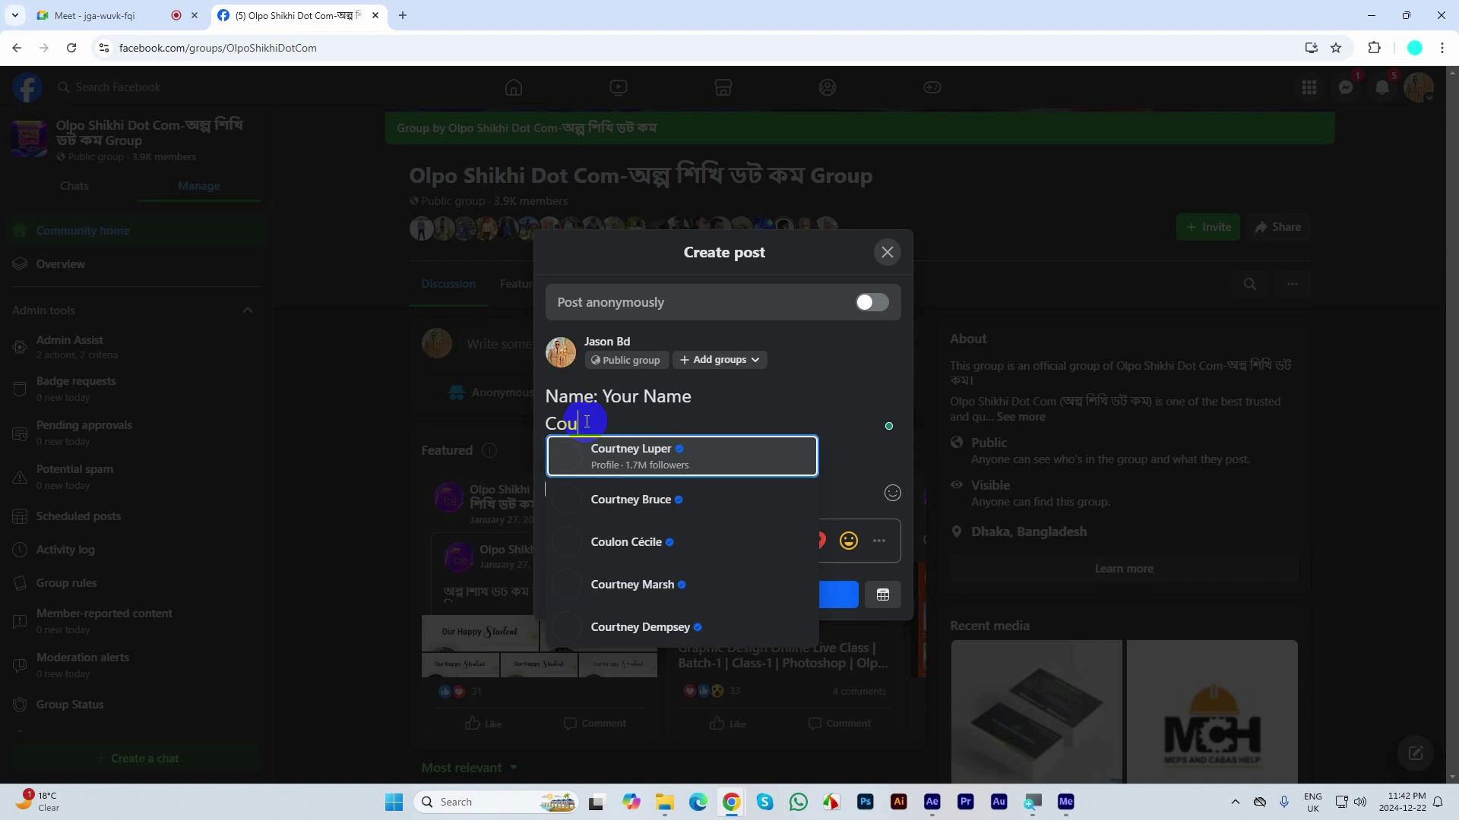
pyautogui.write('Ba')
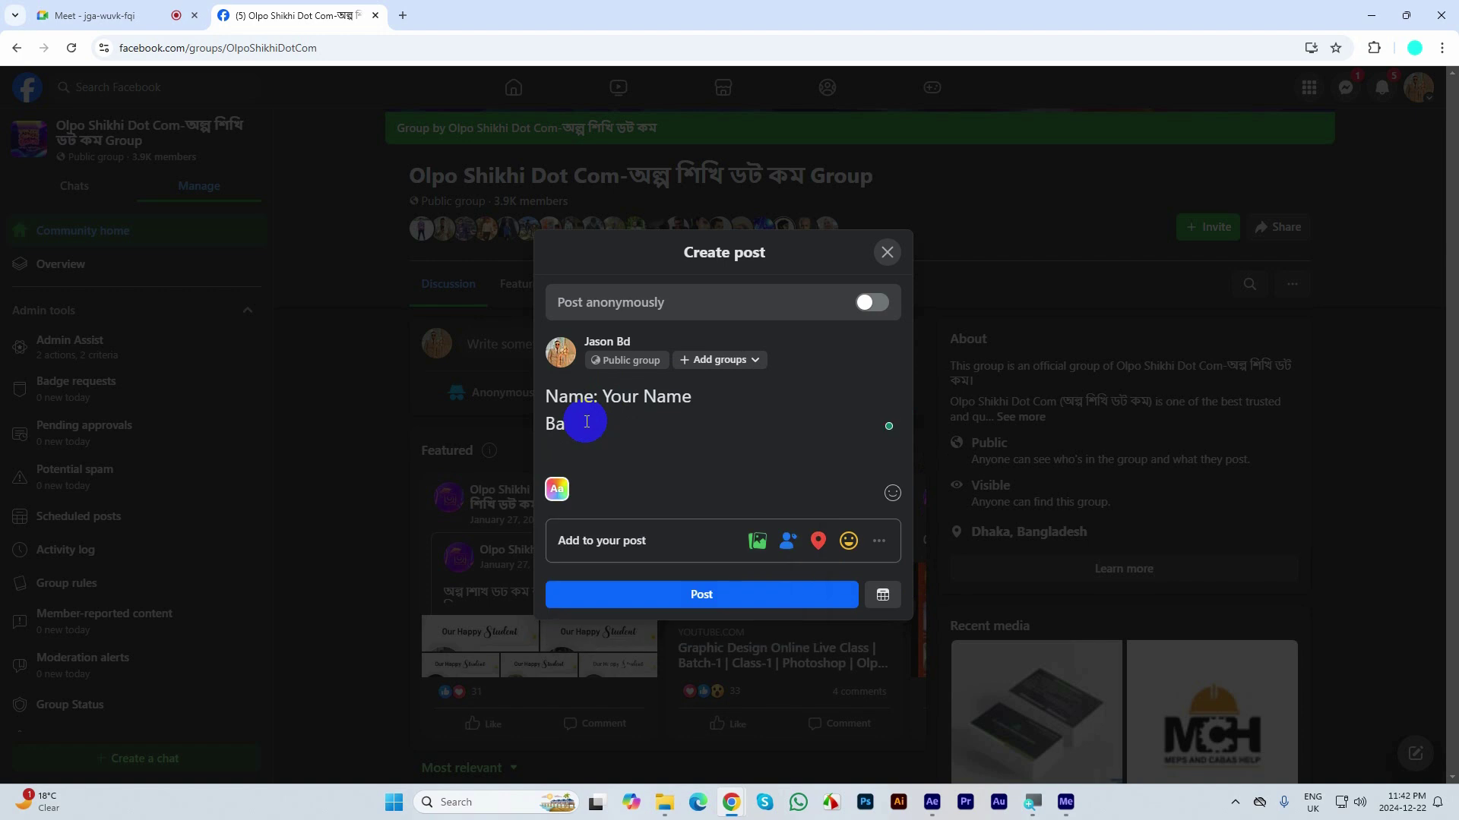
pyautogui.press('BackSpace')
pyautogui.press('BackSpace')
pyautogui.write('Course Name: Motion Graphics')
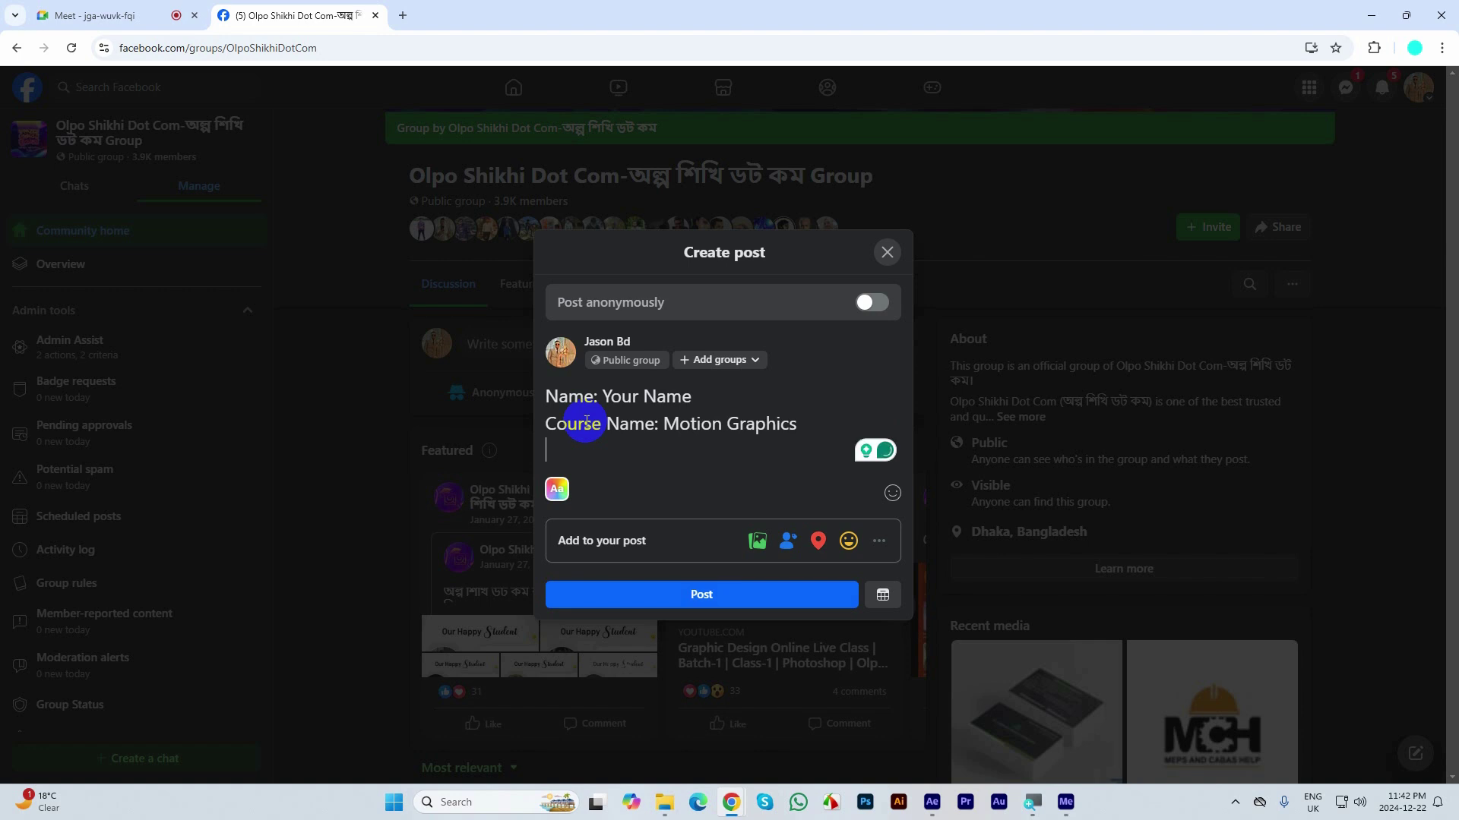
# - Add "Student ID: Your Id" as the third line of the group post
pyautogui.write('Stude')
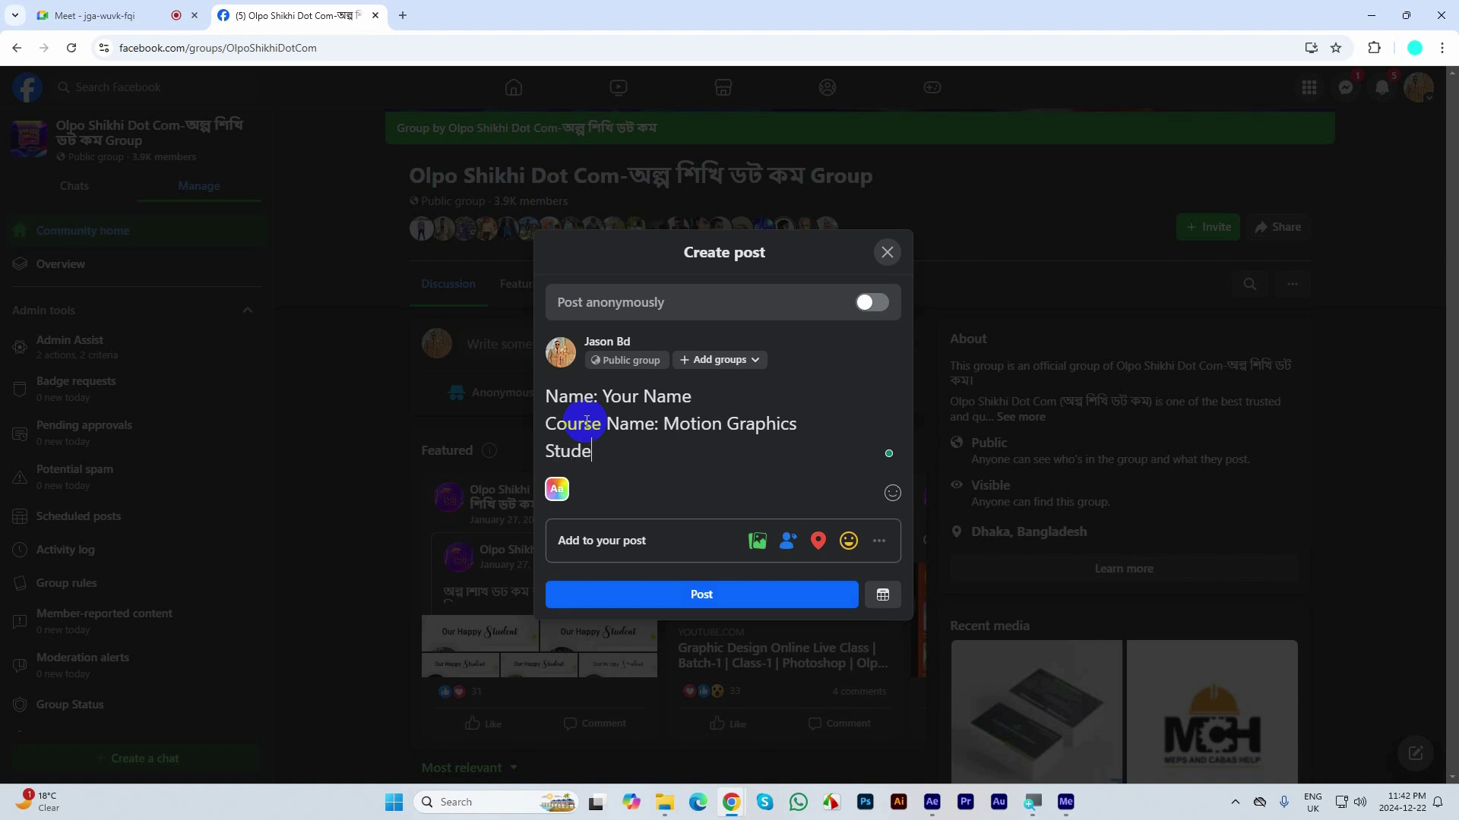
pyautogui.write('nt ID:')
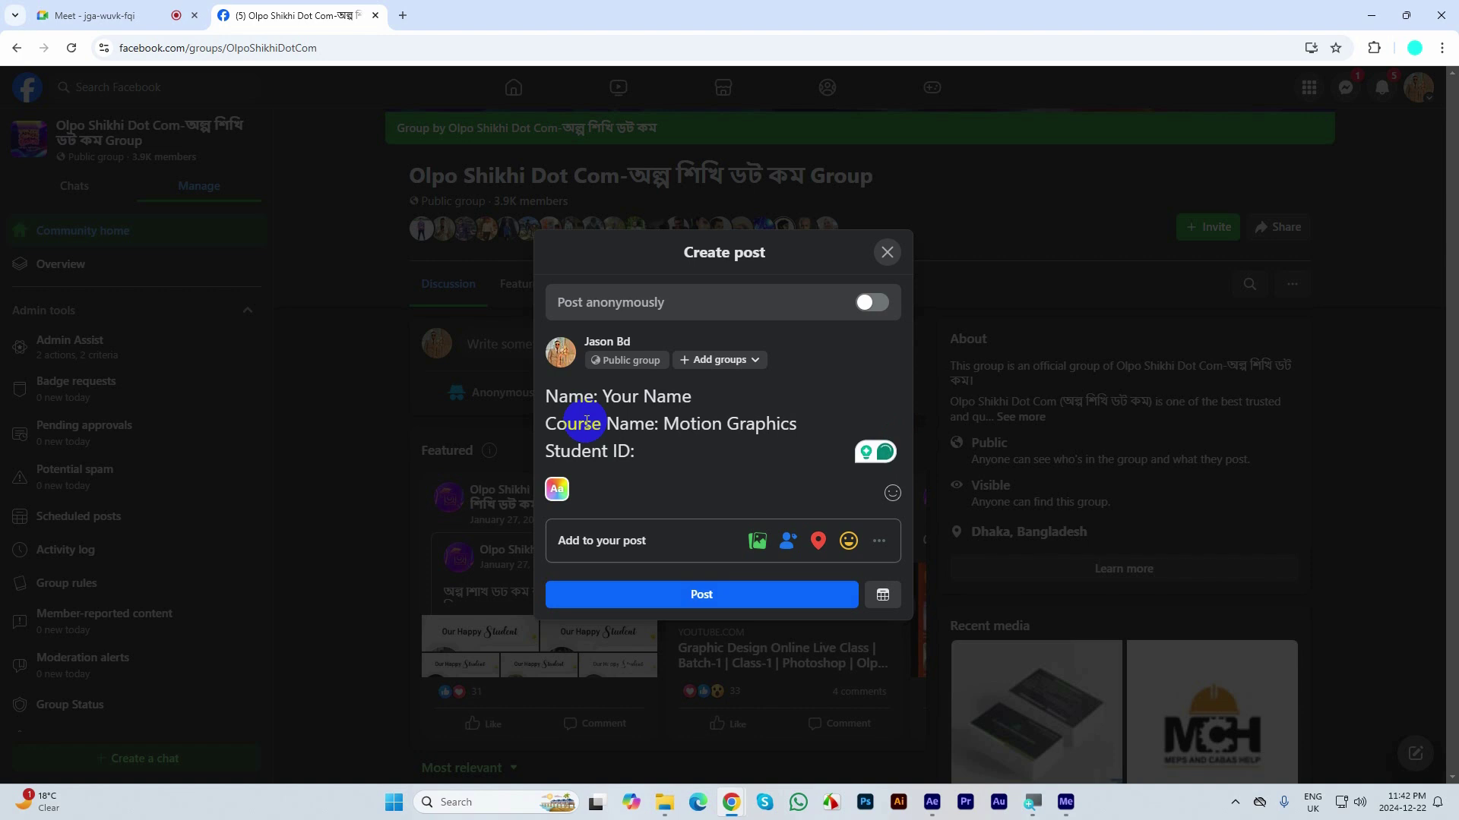
pyautogui.write('Your Id')
pyautogui.press('Return')
# - Add "Practice Topics: Flat Transition/ My 1st Animation" as the fourth line of the post and dismiss the tag suggestions
pyautogui.write('P')
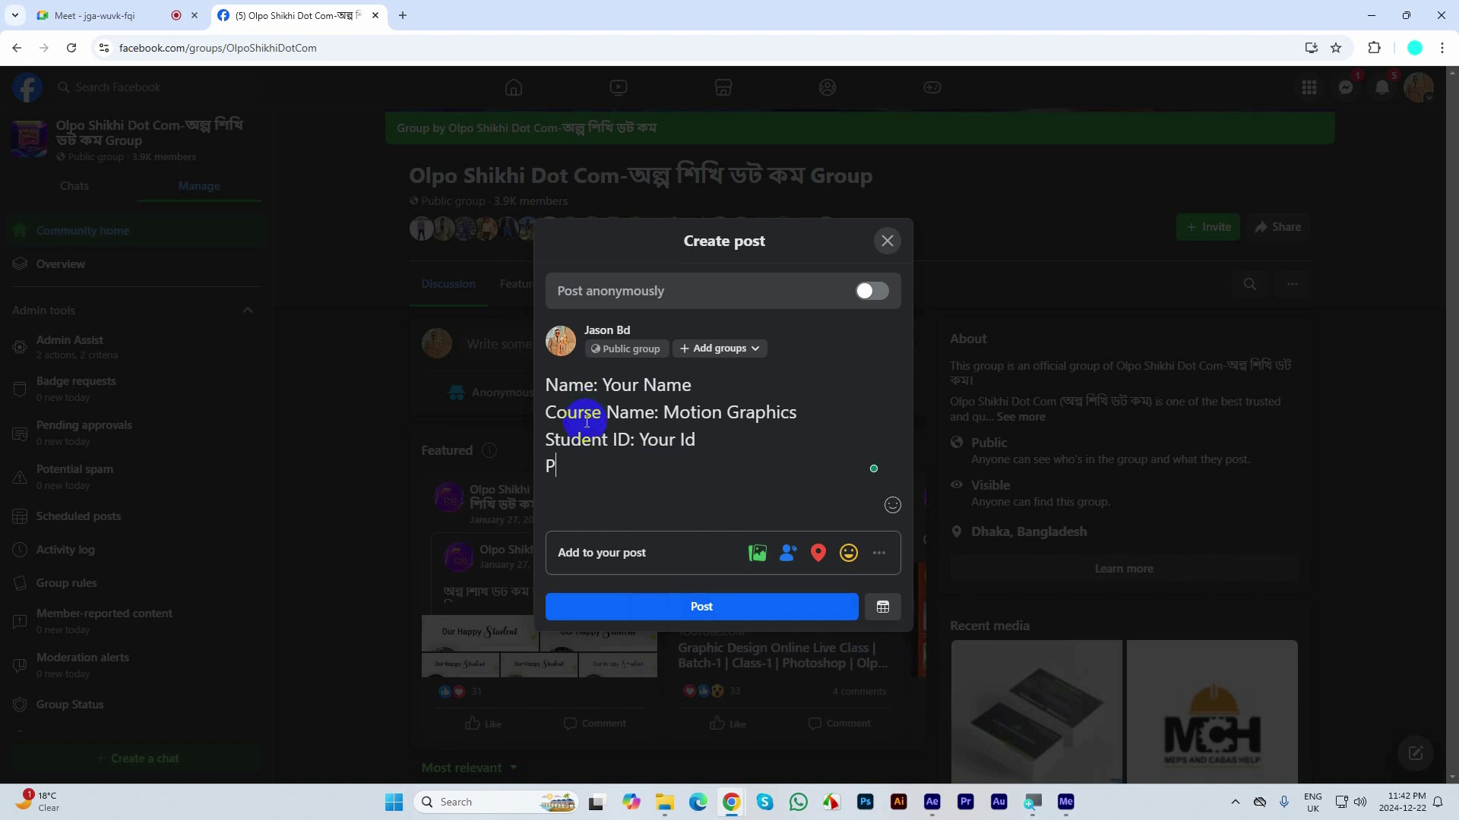
pyautogui.write('ractice Topics:')
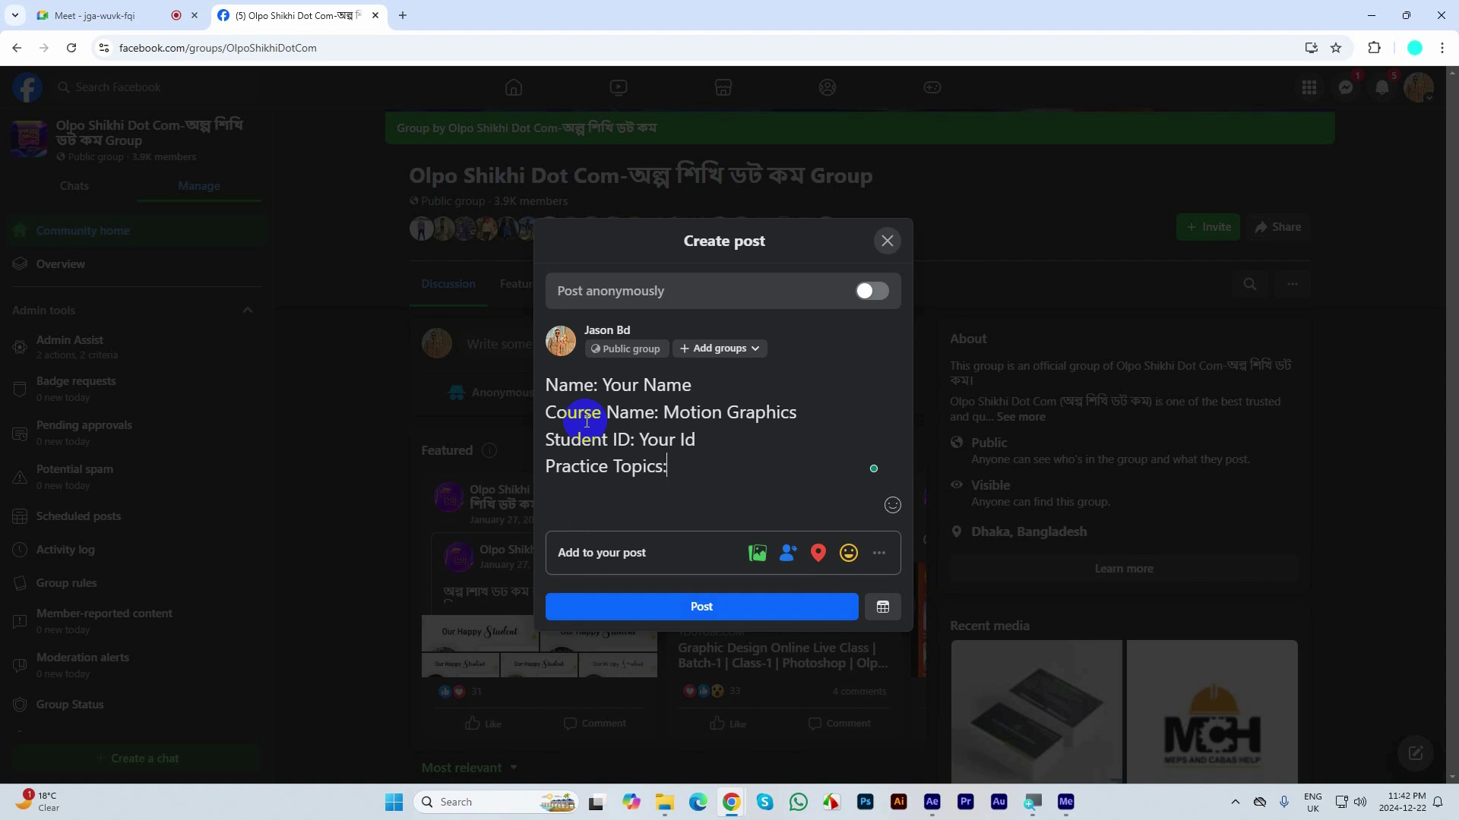
pyautogui.write('Flat')
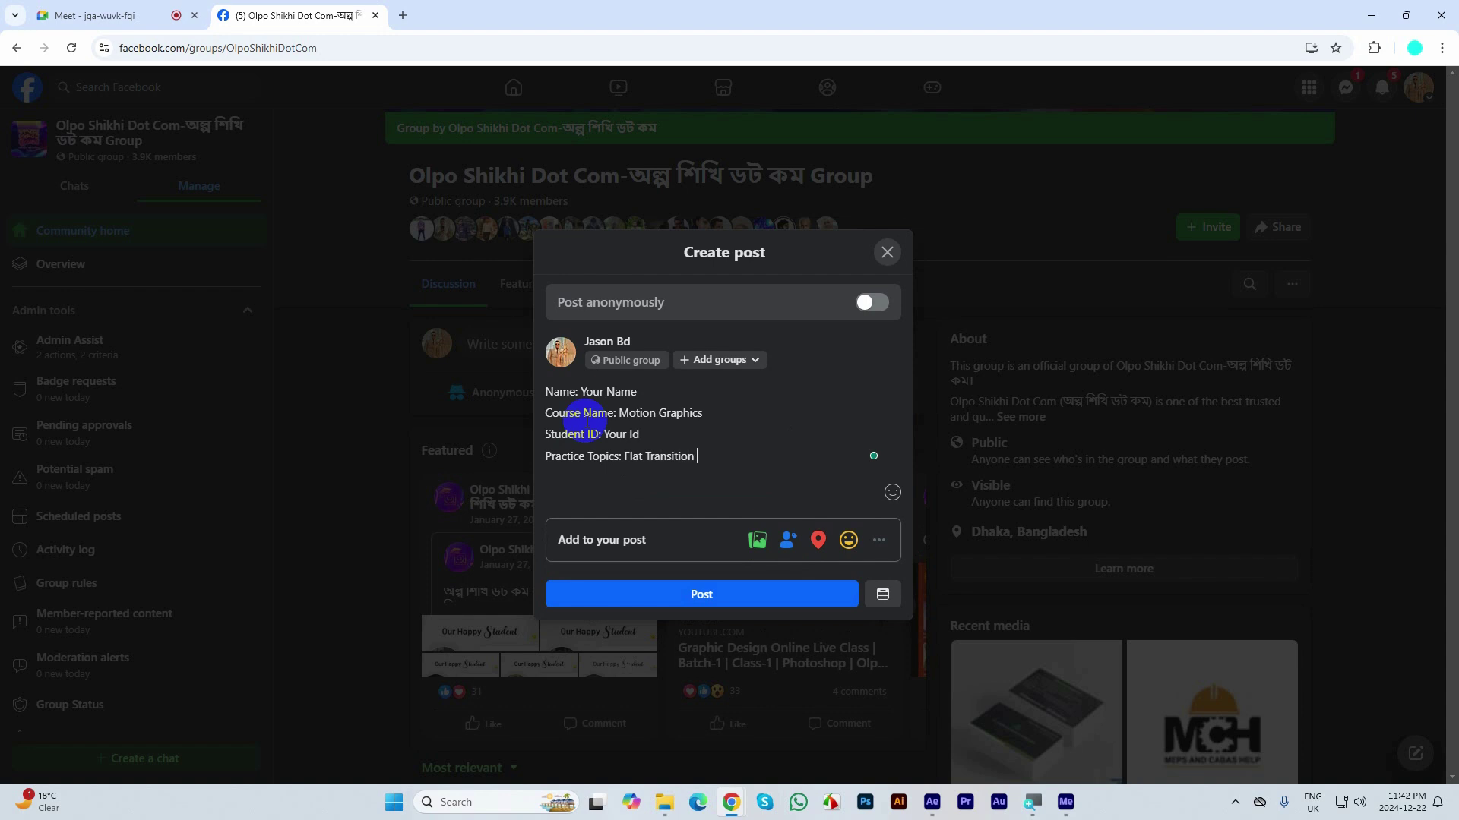
pyautogui.write(' Transition/ My 1st Animation')
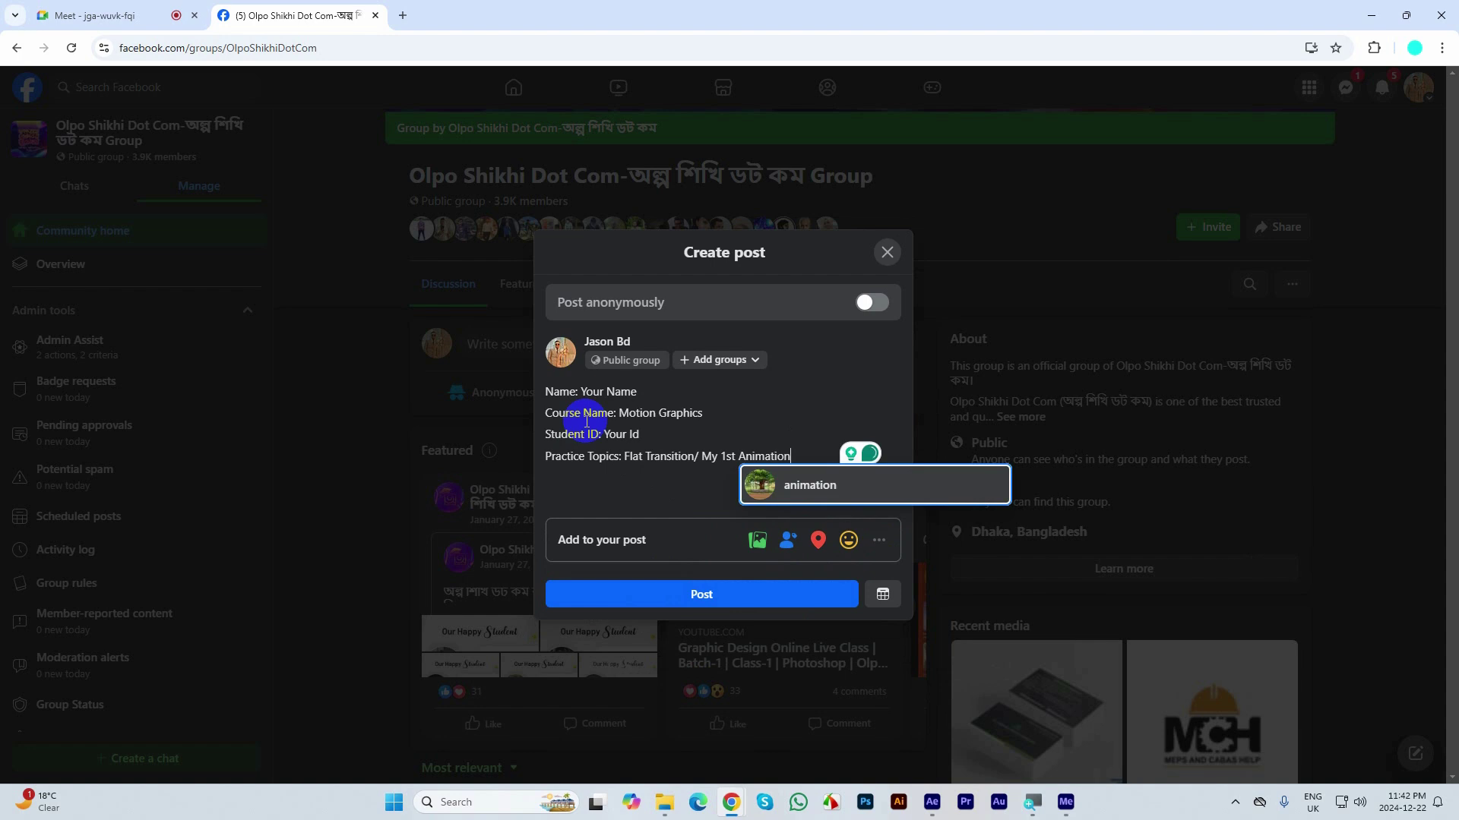
pyautogui.click(655, 407)
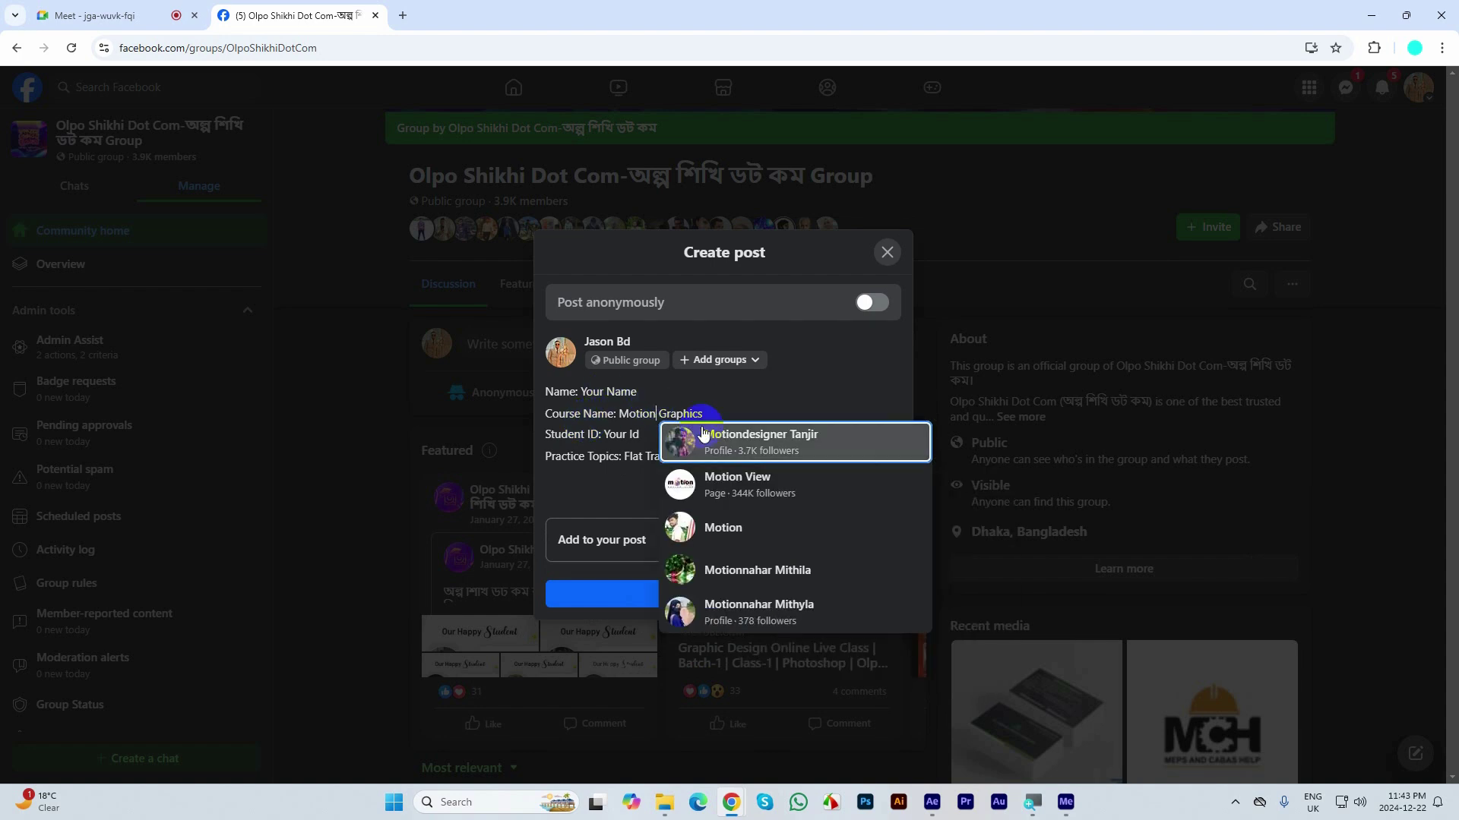
pyautogui.click(605, 474)
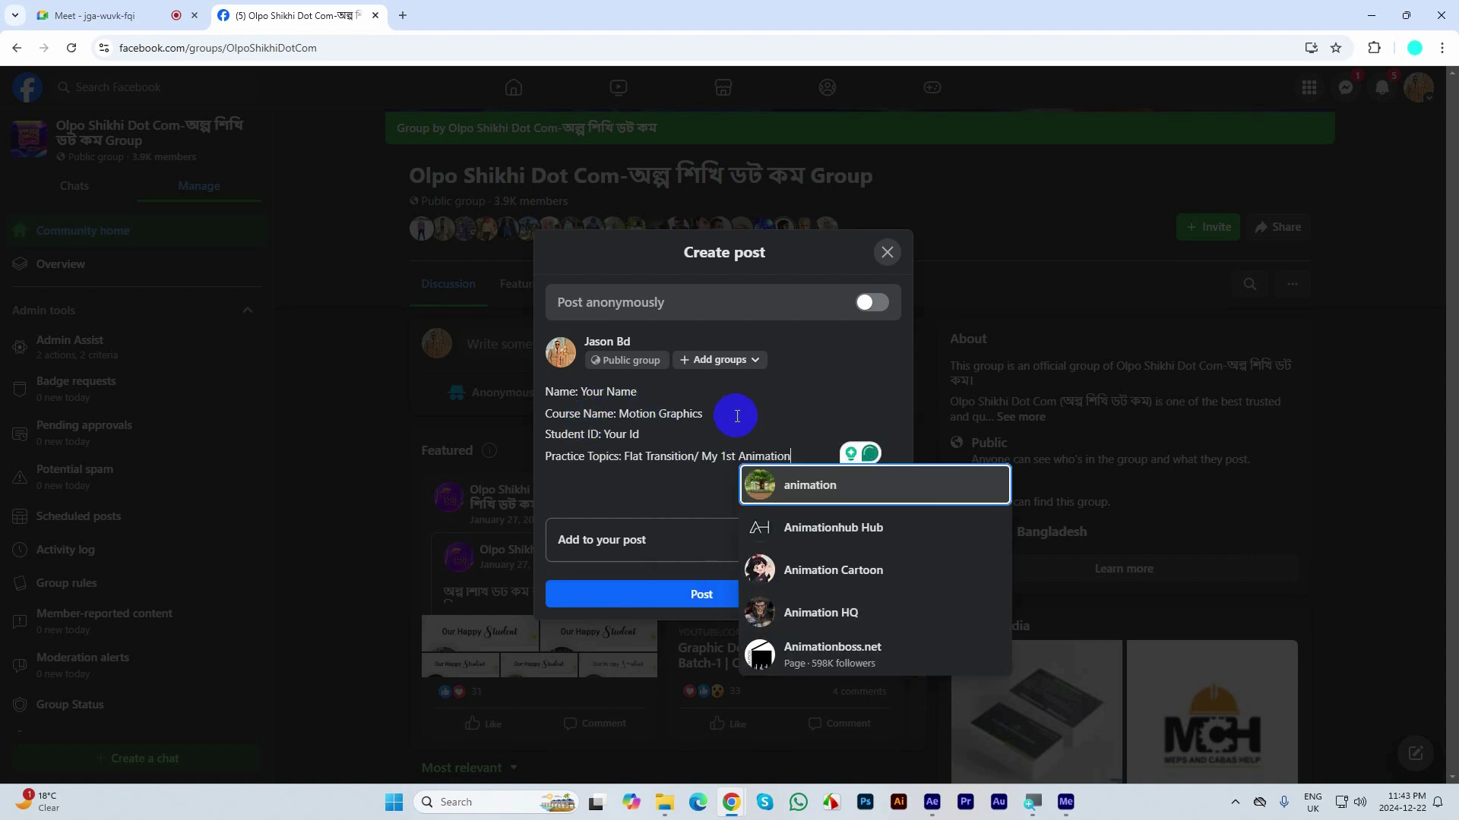
pyautogui.click(732, 413)
# - Attach the "3rd render" video from the Downloads folder to the group post
pyautogui.click(592, 543)
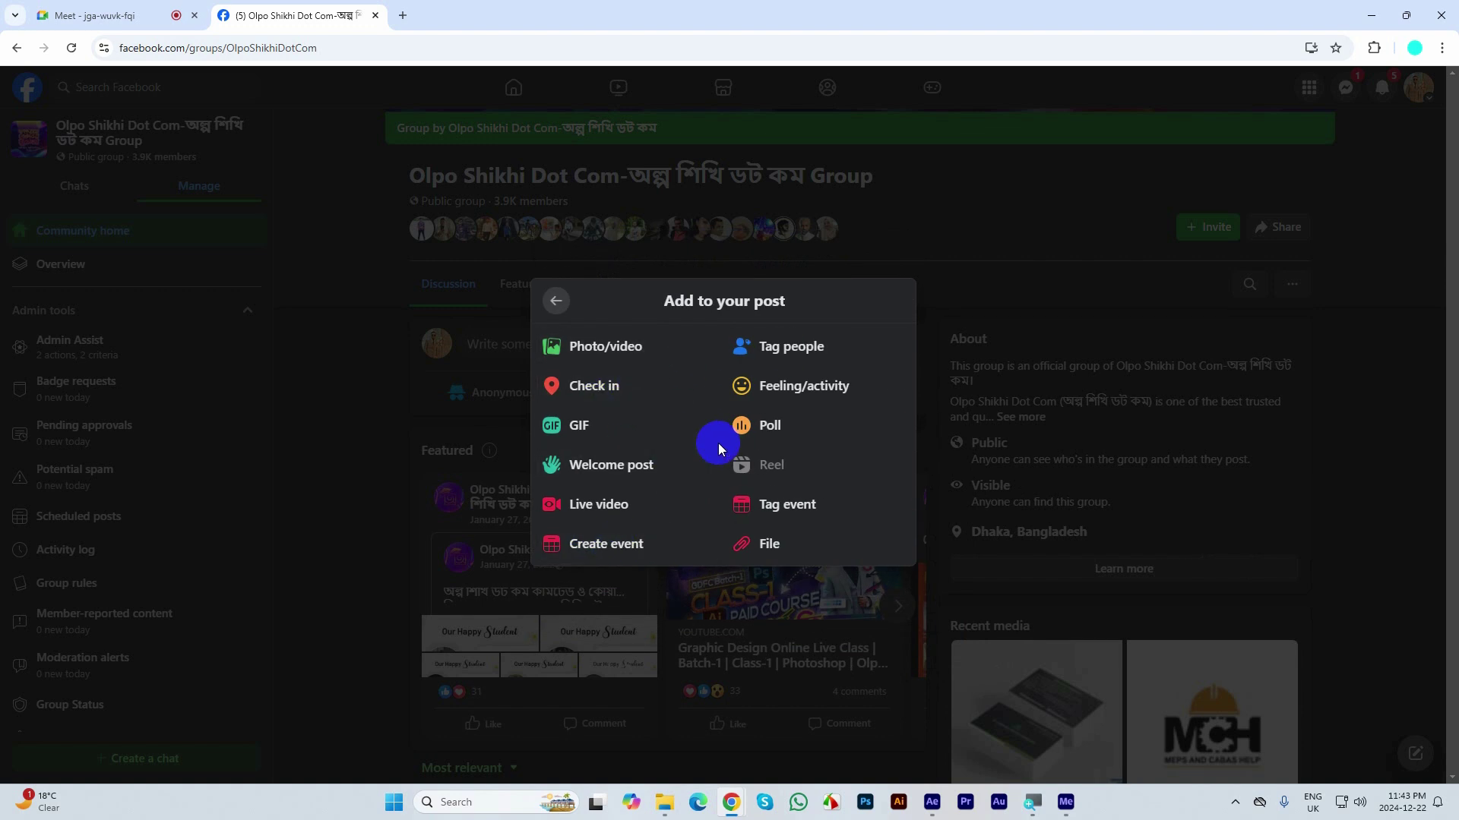
pyautogui.click(620, 354)
pyautogui.click(733, 465)
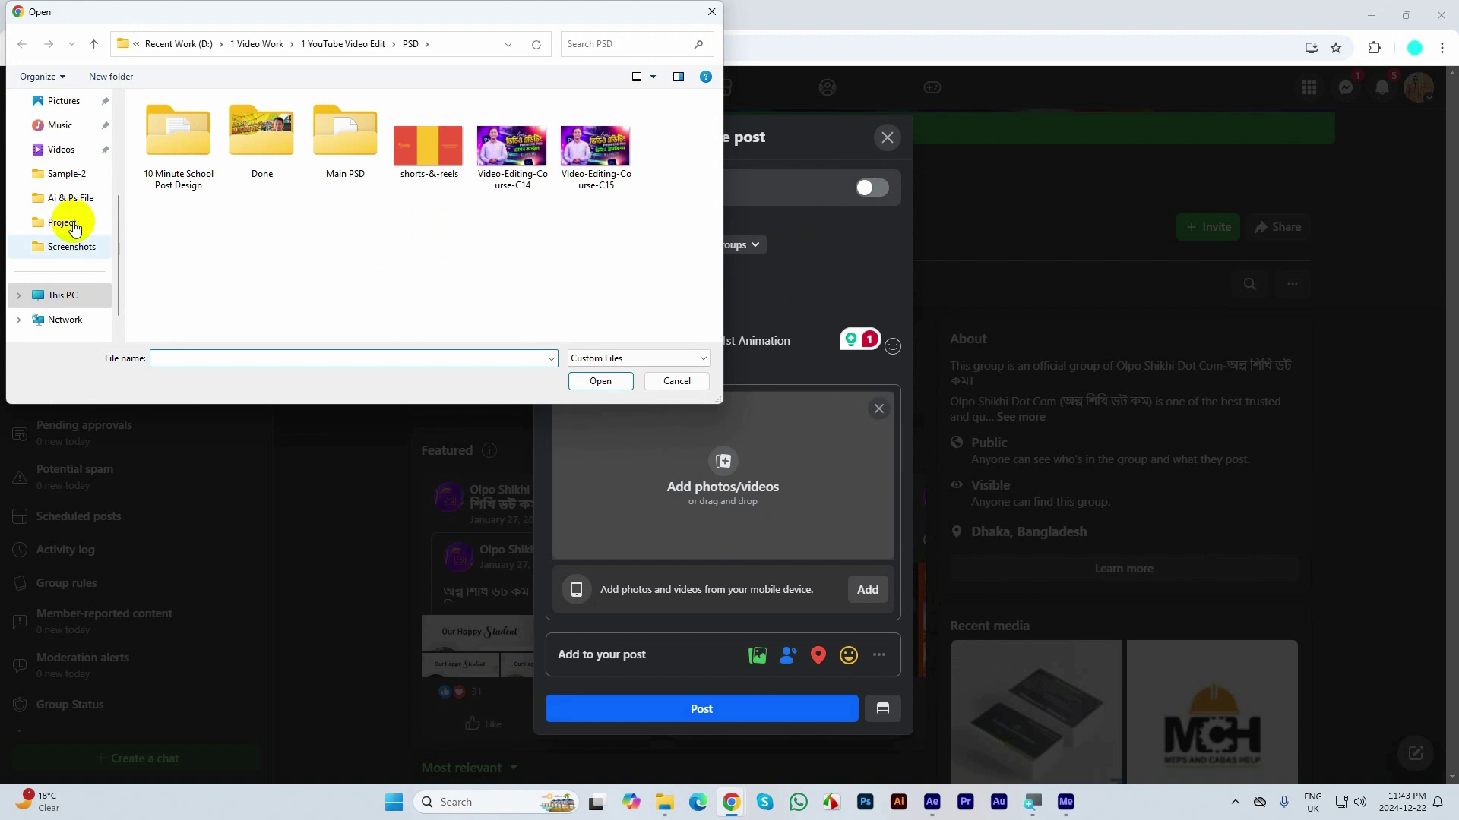
pyautogui.click(72, 300)
pyautogui.click(349, 130)
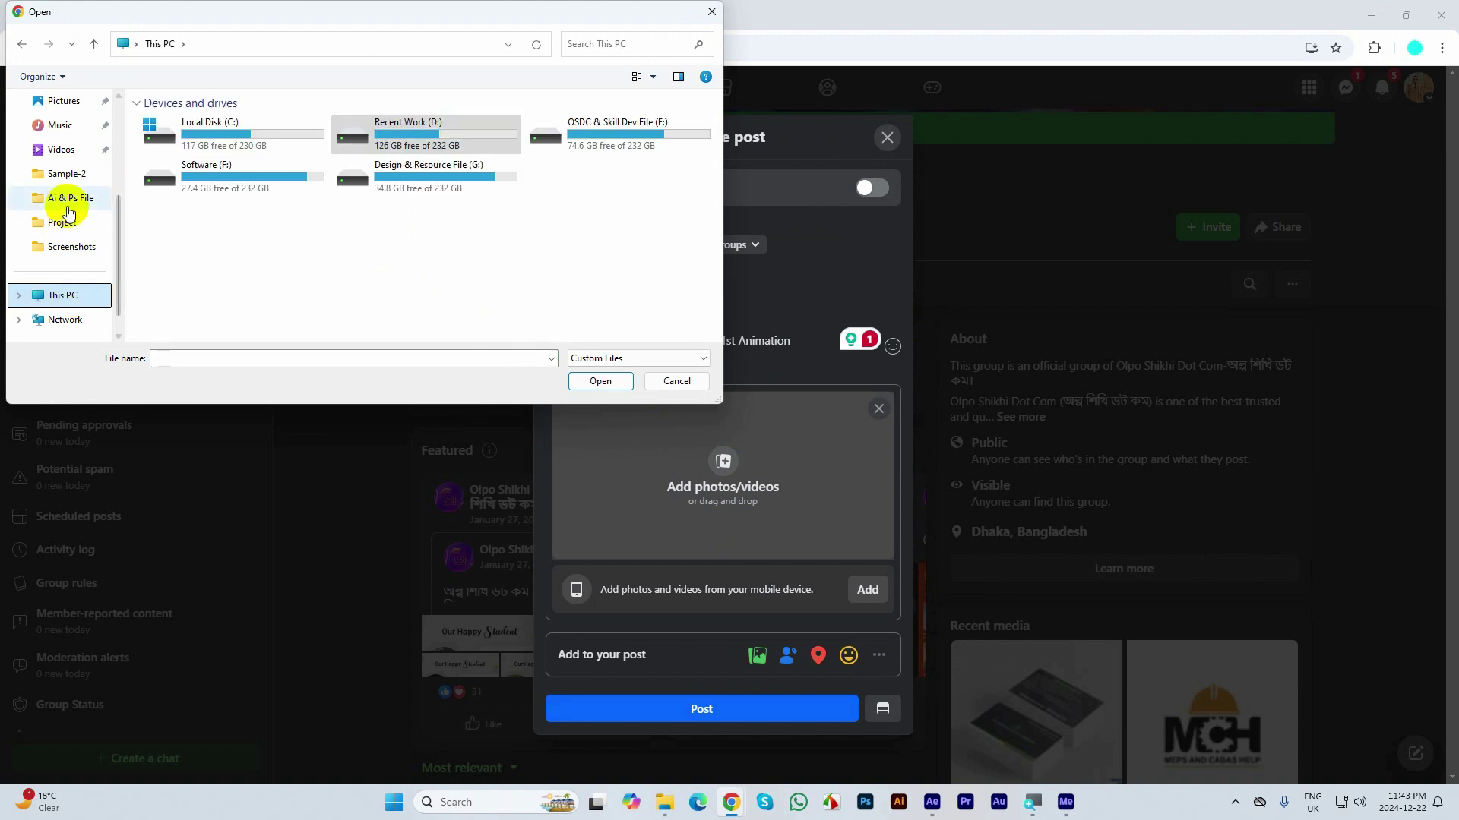
pyautogui.scroll(3, 65, 203)
pyautogui.click(69, 228)
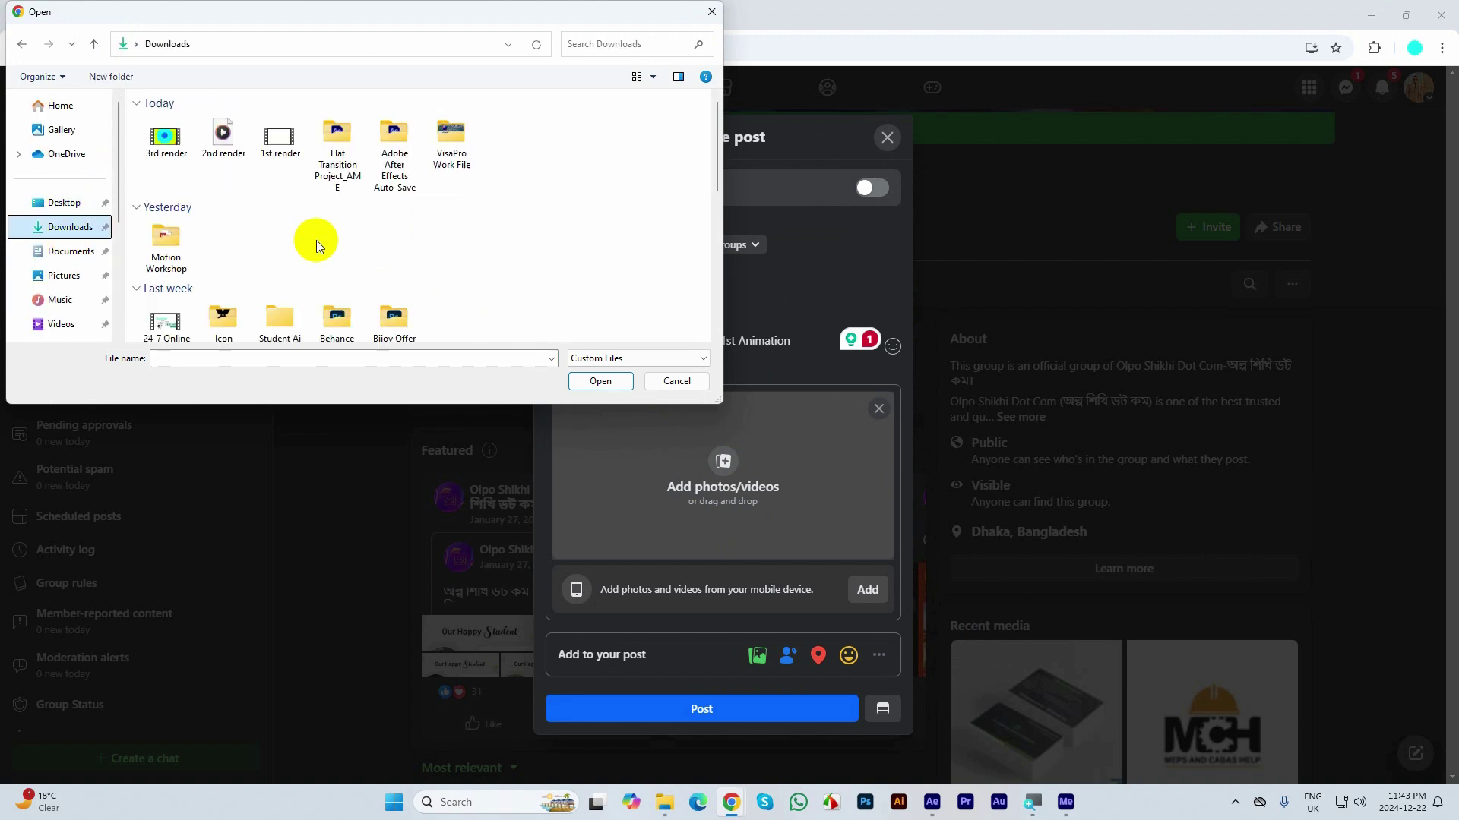
pyautogui.doubleClick(165, 141)
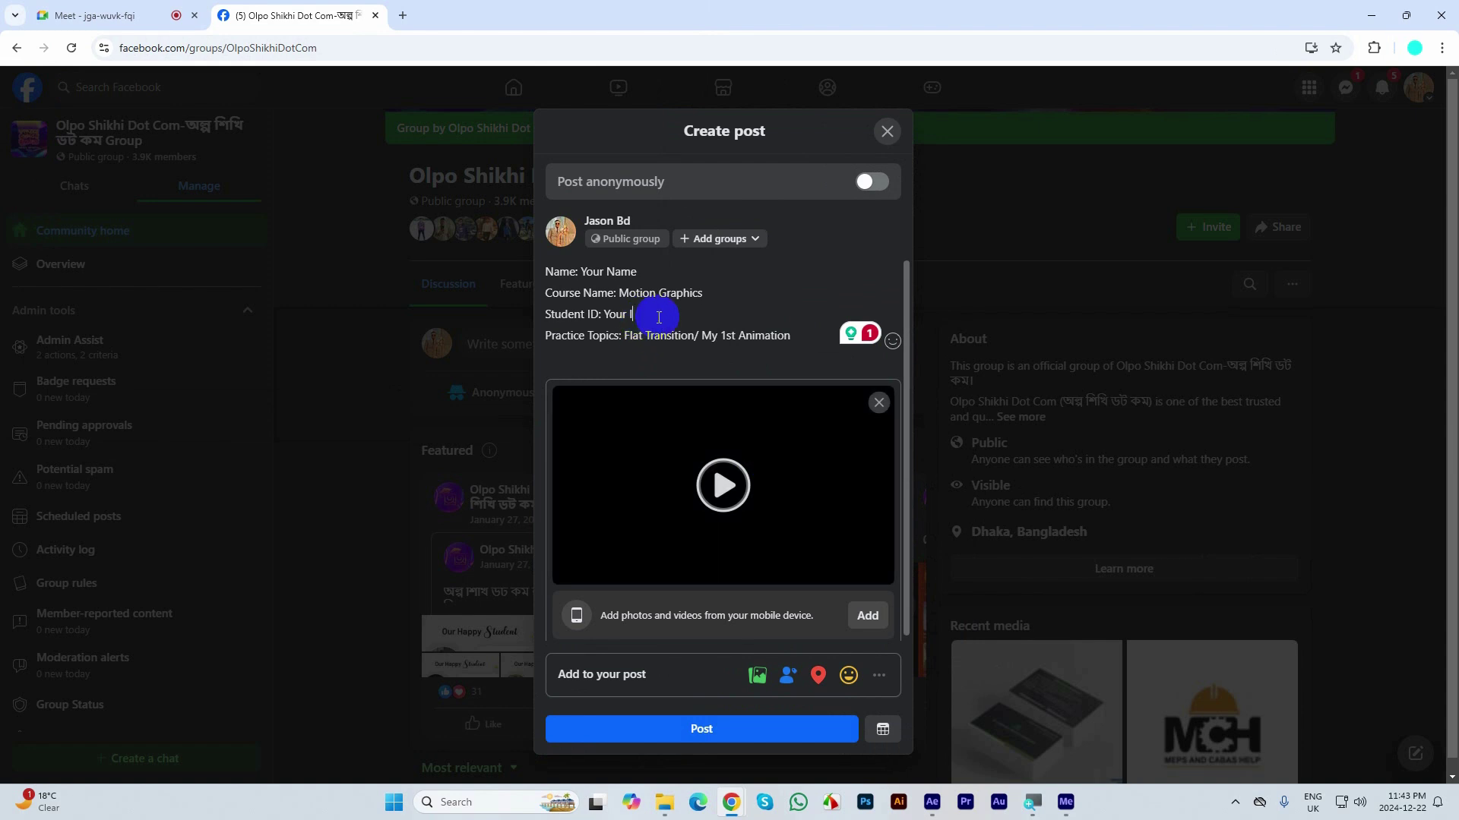
# - Correct the placeholder on the Student ID line to read "Your ID"
pyautogui.write('D')
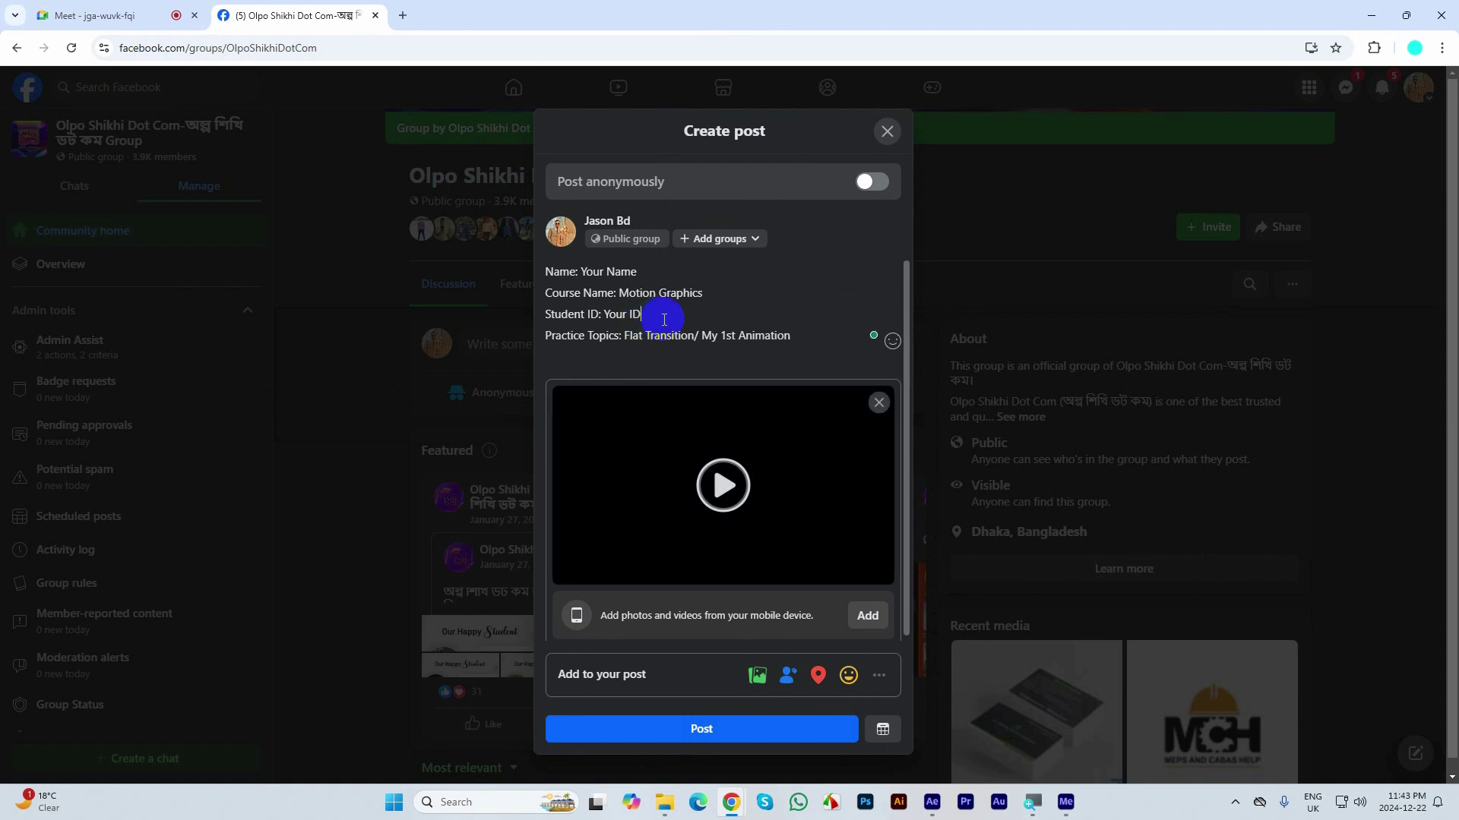
pyautogui.tripleClick(795, 339)
pyautogui.hotkey('ctrl', 'a')
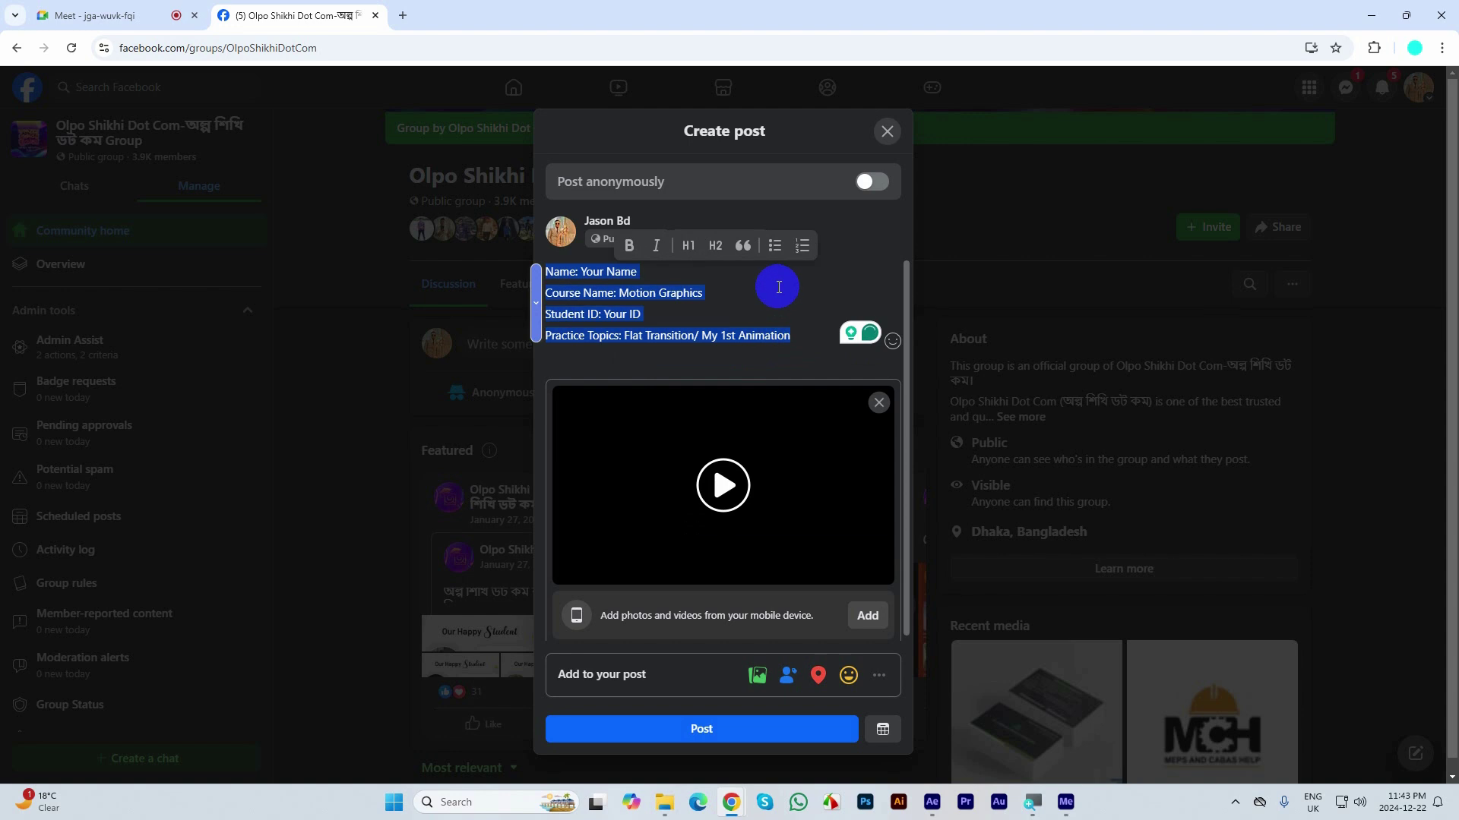
pyautogui.click(778, 286)
pyautogui.click(820, 246)
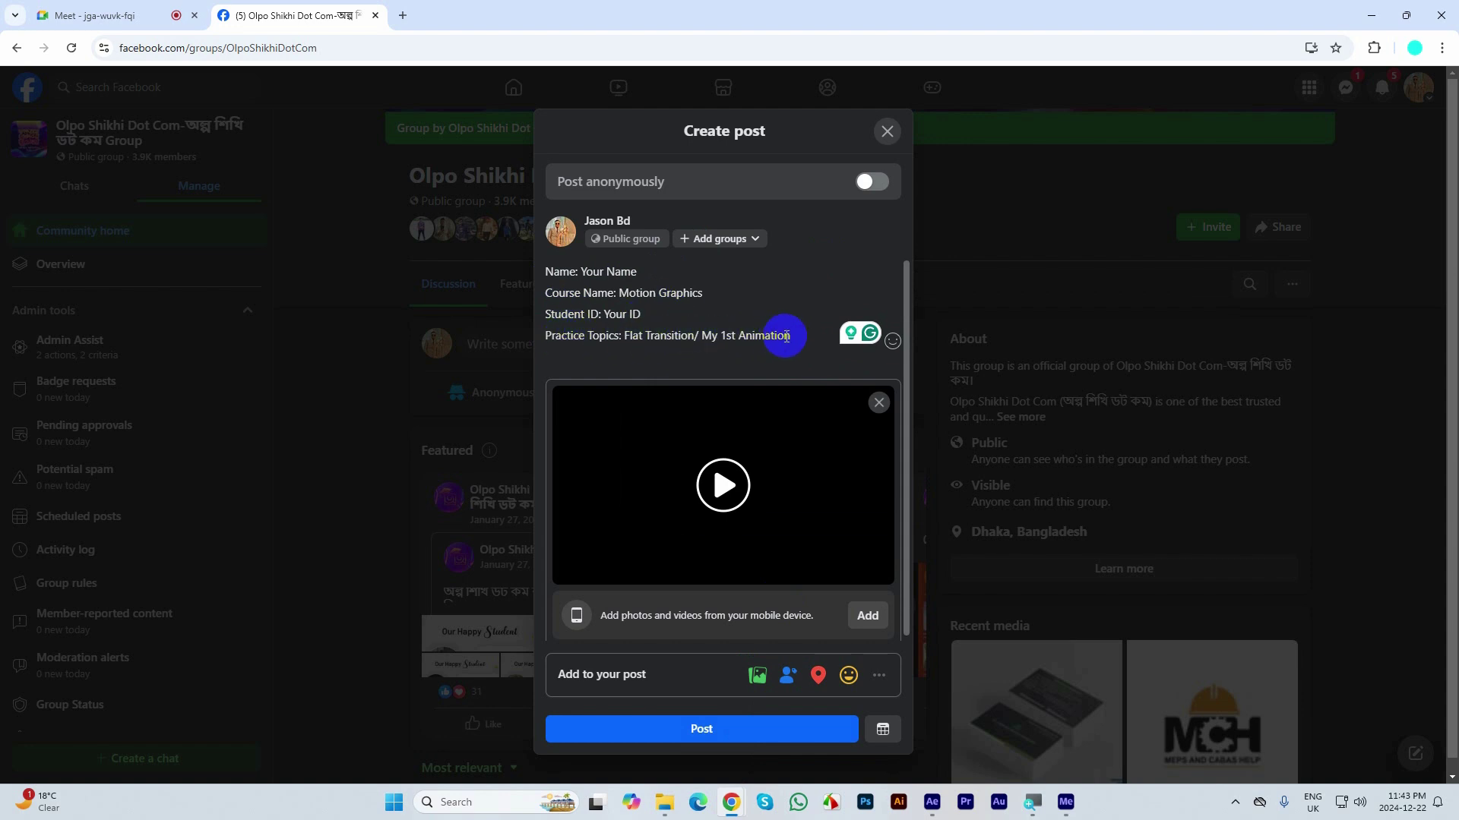
# - Remove the space after the slash so the topics read "Flat Transition/My 1st Animation"
pyautogui.click(699, 335)
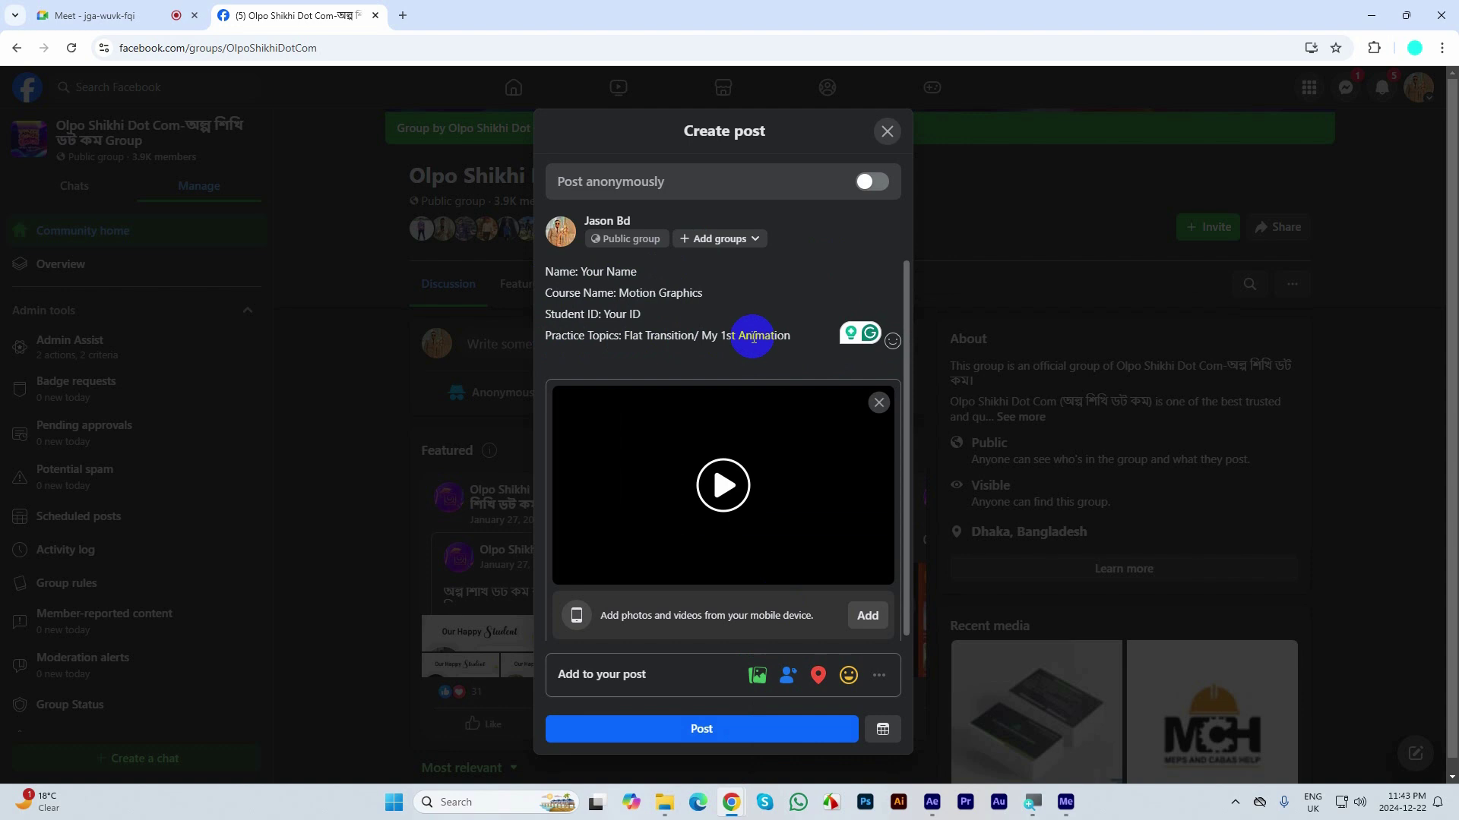
pyautogui.press('BackSpace')
pyautogui.click(790, 335)
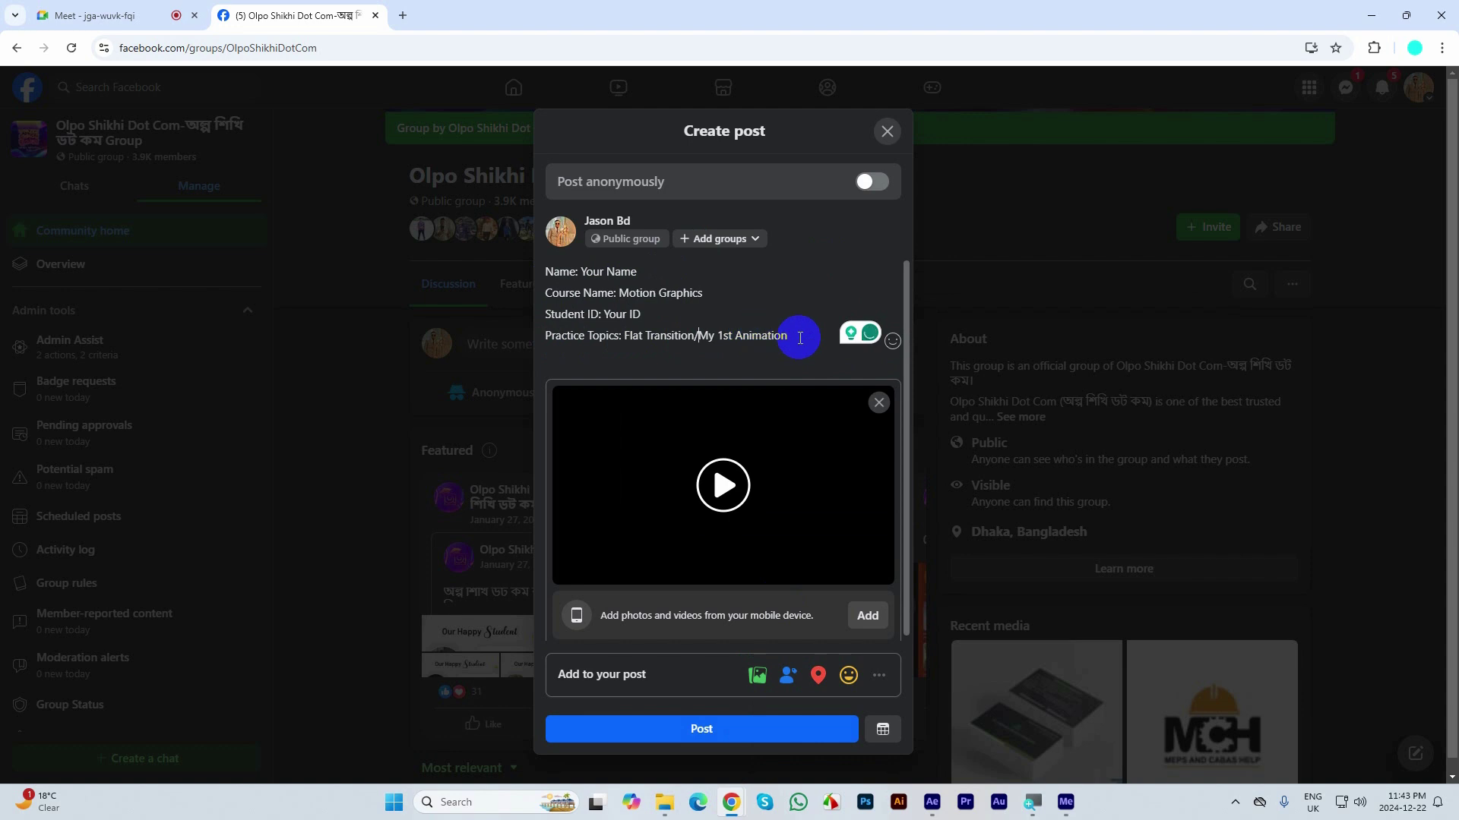
pyautogui.doubleClick(761, 336)
pyautogui.click(716, 281)
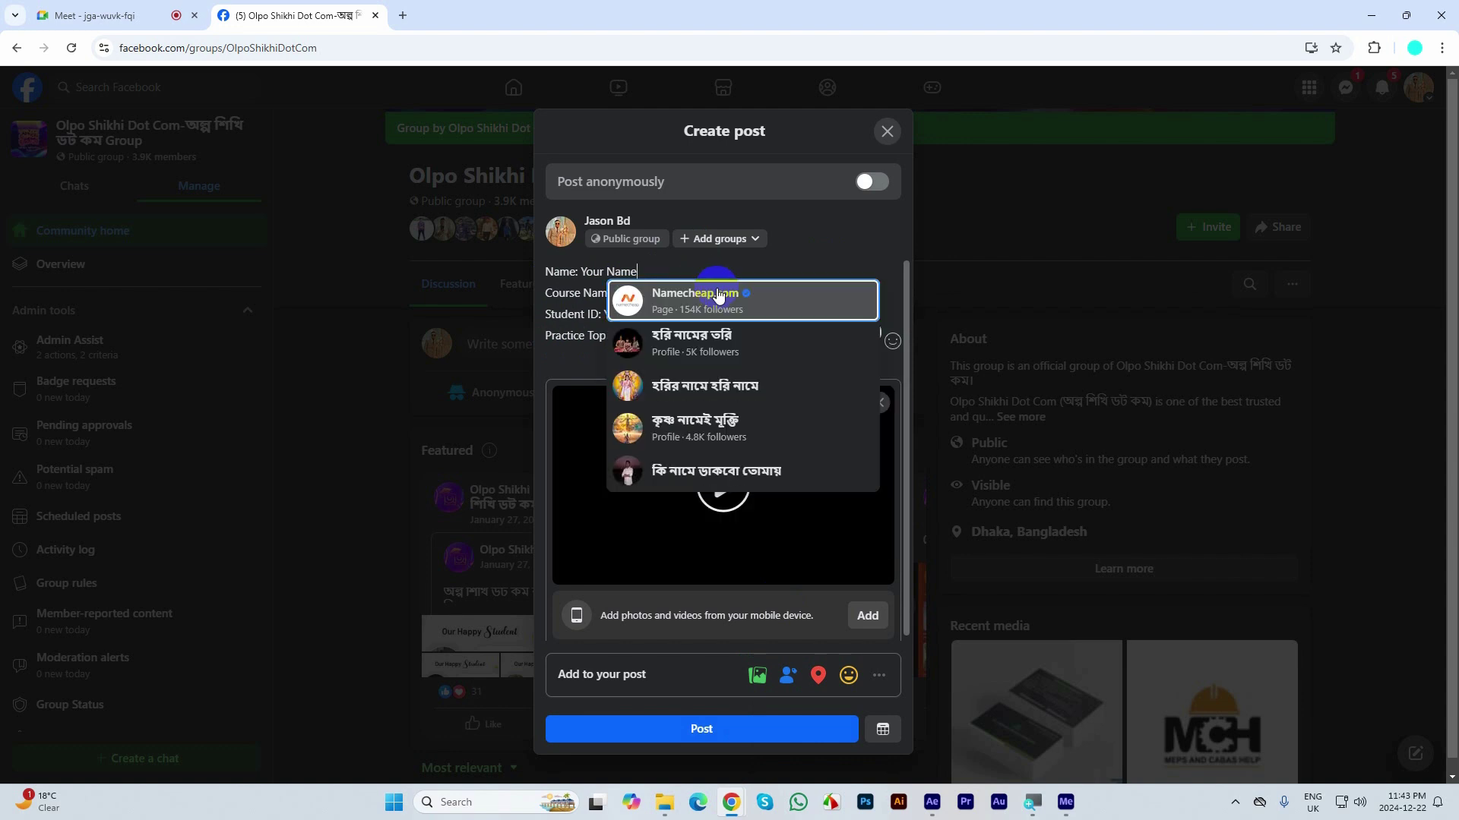
# - Append the batch number to the course name so it reads "Motion Graphics-B8"
pyautogui.click(563, 300)
pyautogui.click(723, 291)
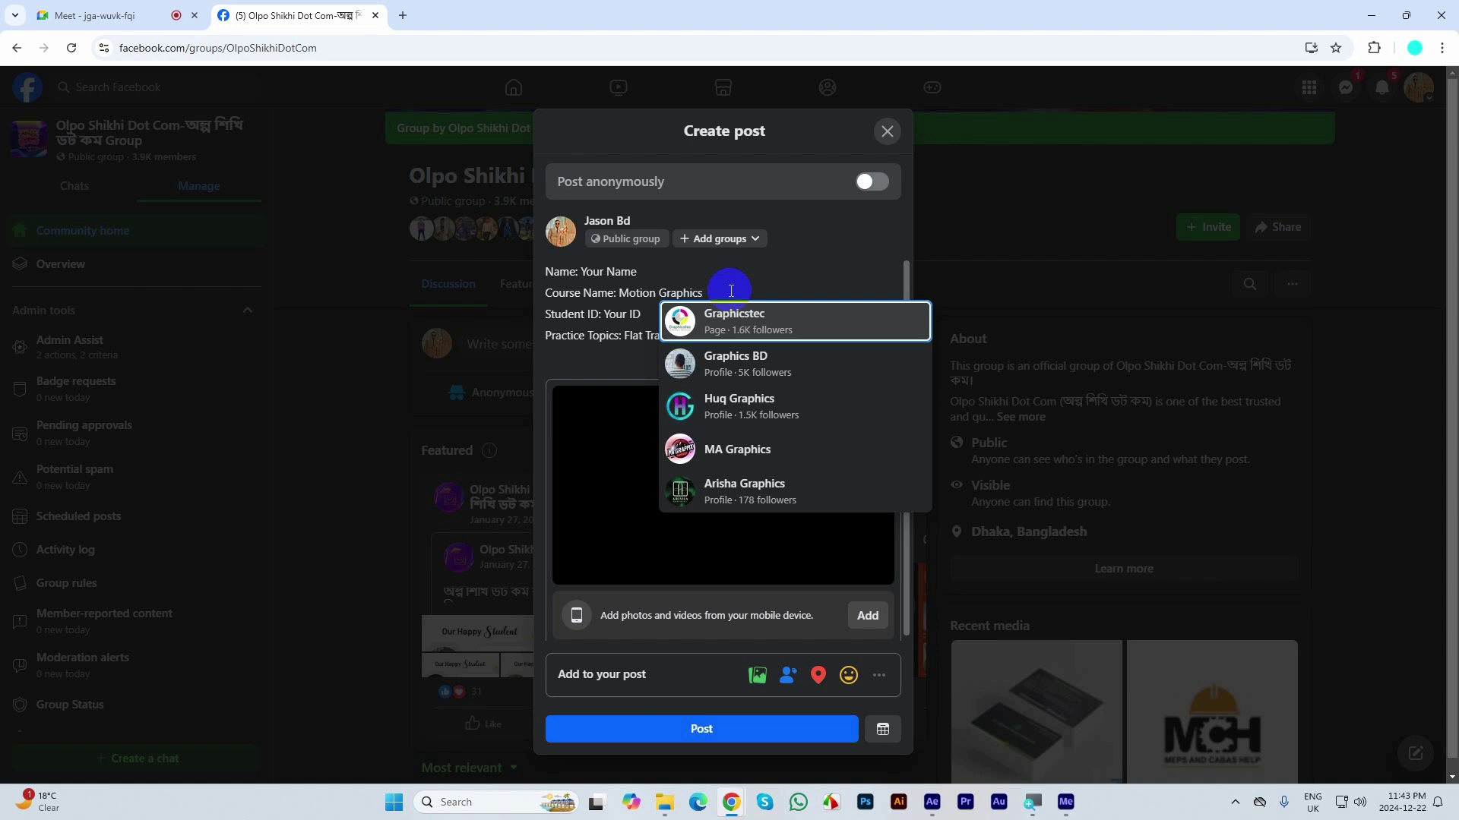
pyautogui.write('B8')
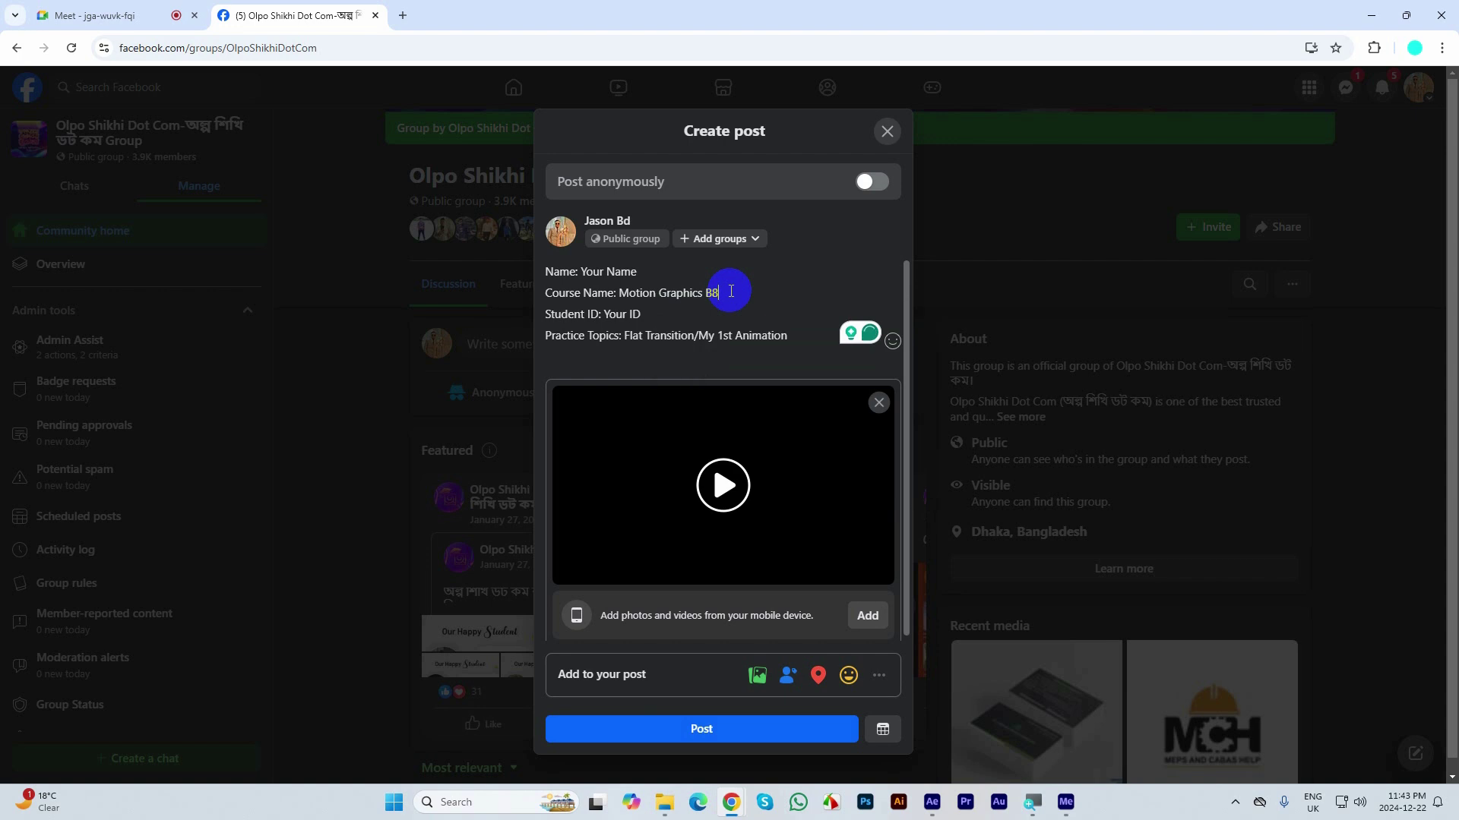
pyautogui.click(706, 298)
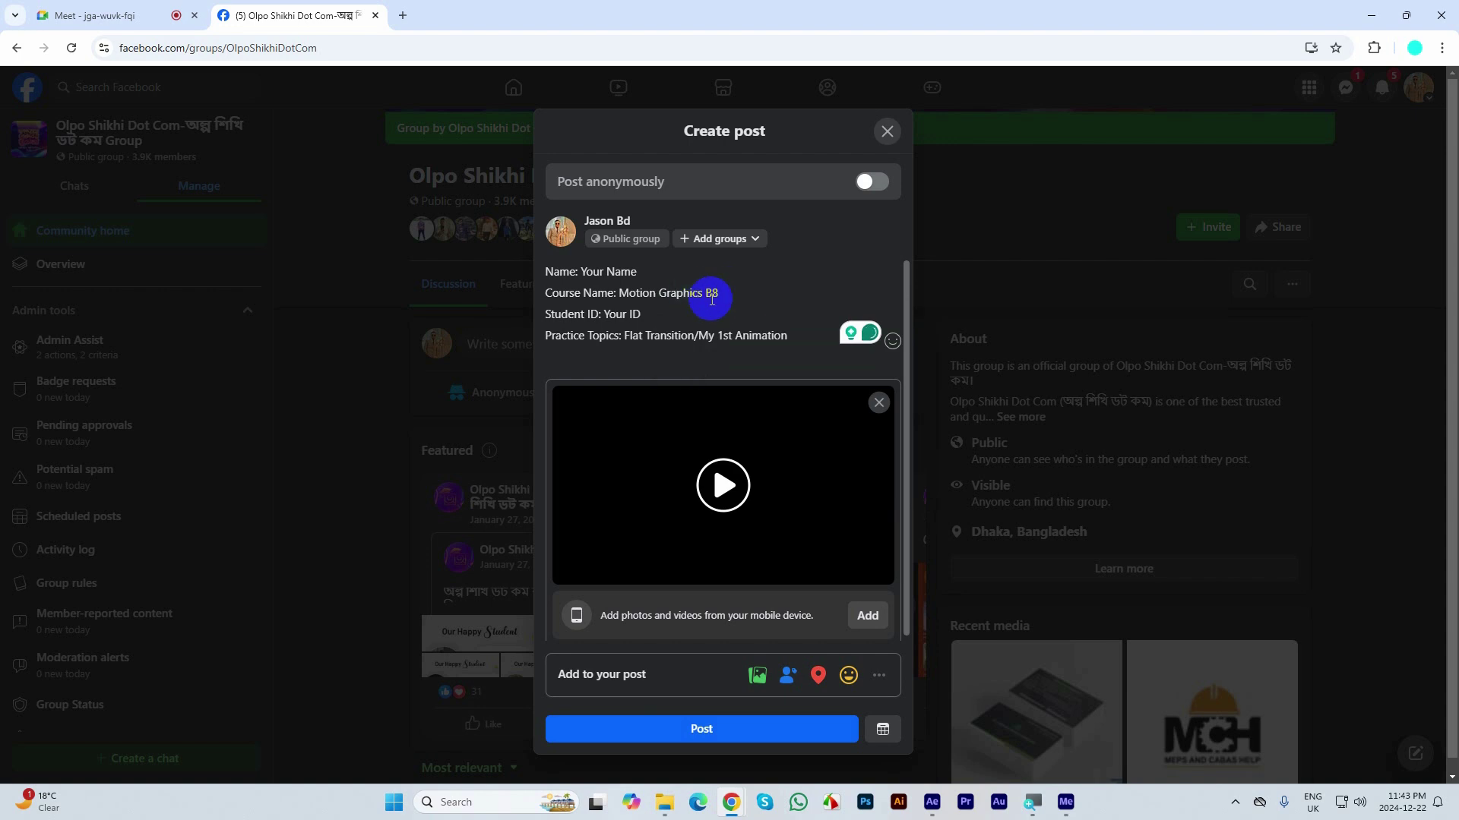
pyautogui.press('BackSpace')
pyautogui.write('-')
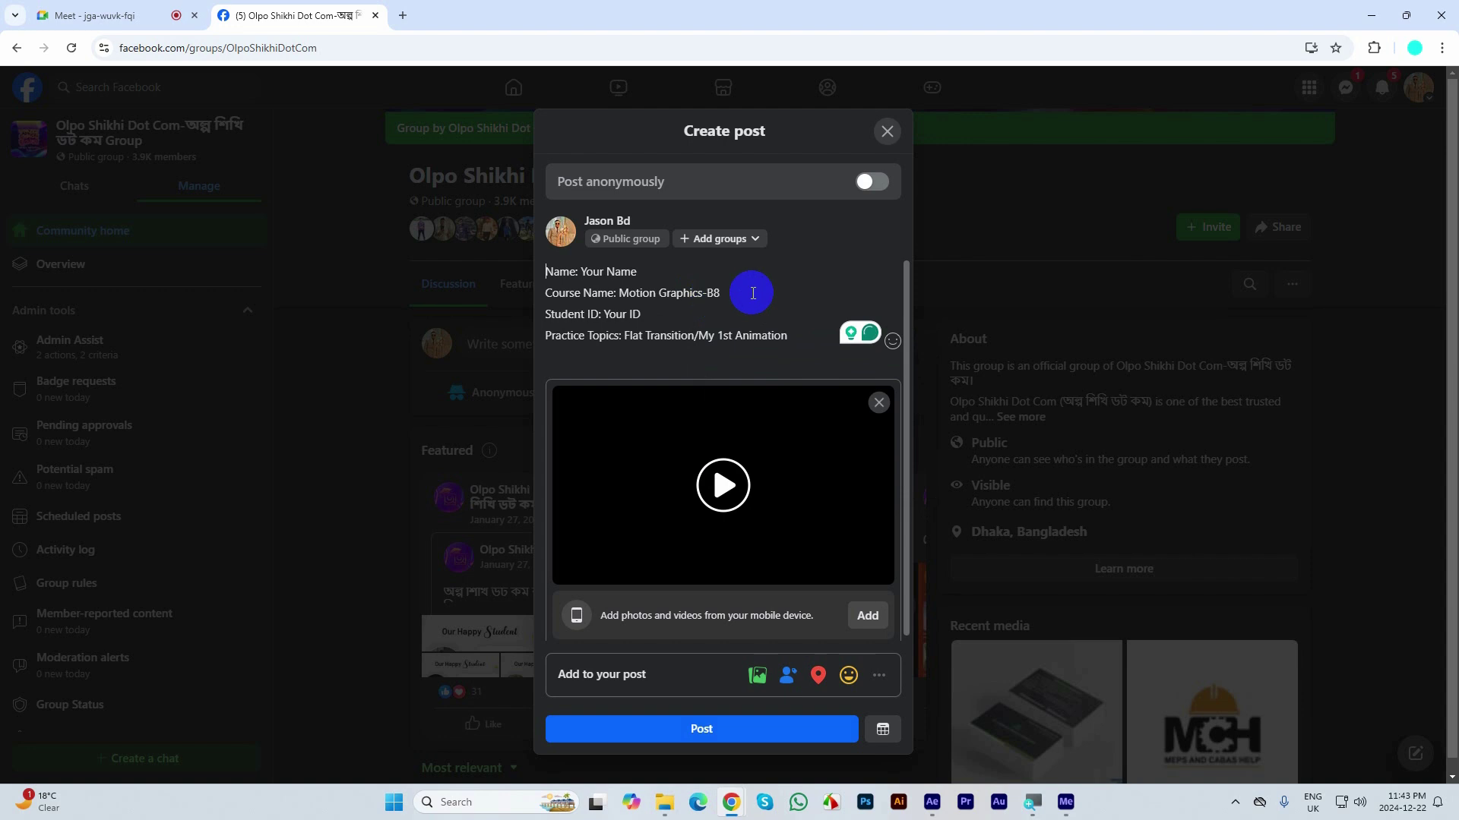
# - Select all four lines of the post text and copy them
pyautogui.click(674, 305)
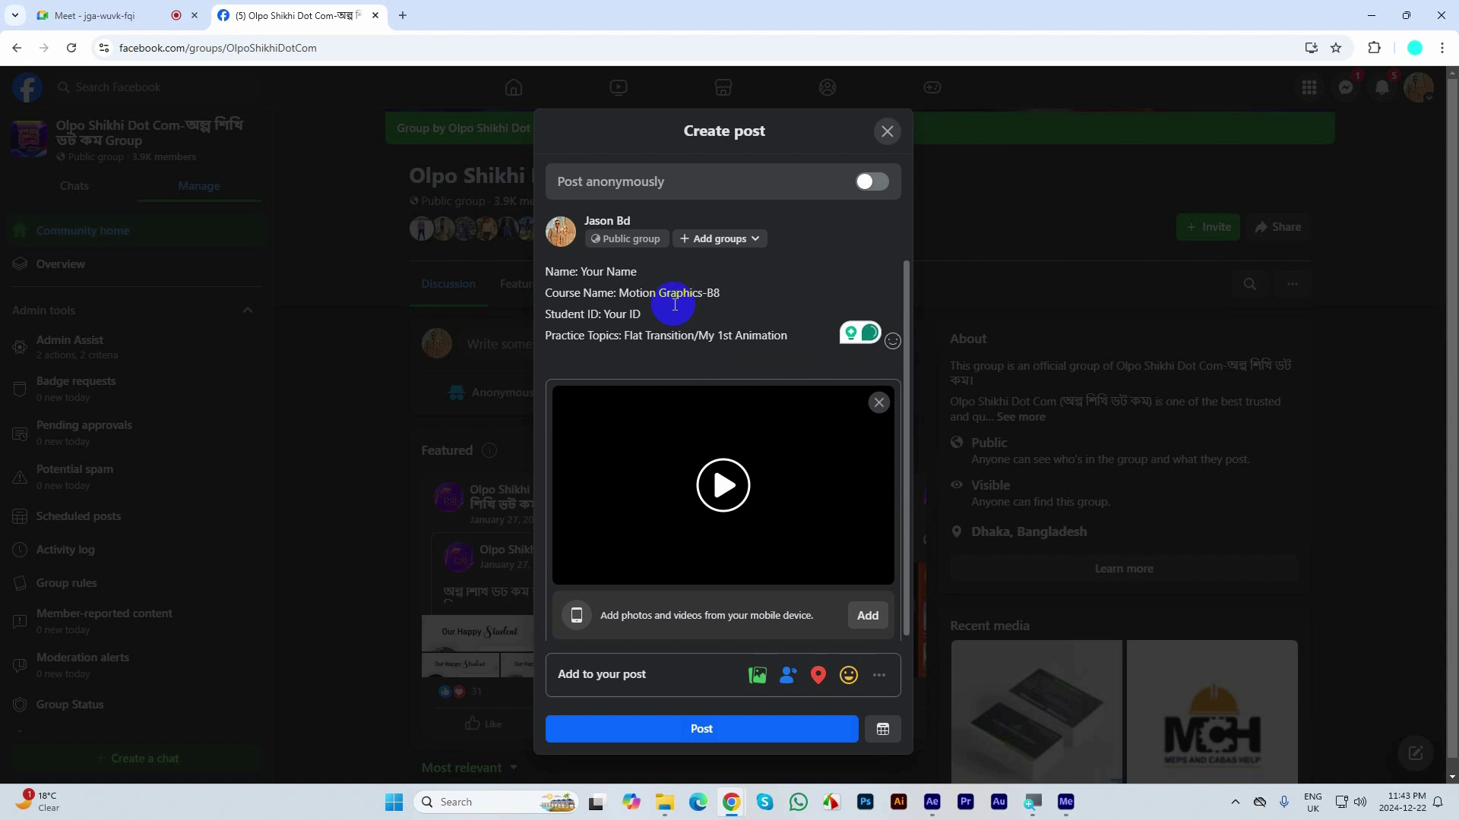
pyautogui.moveTo(790, 335); pyautogui.dragTo(534, 271)
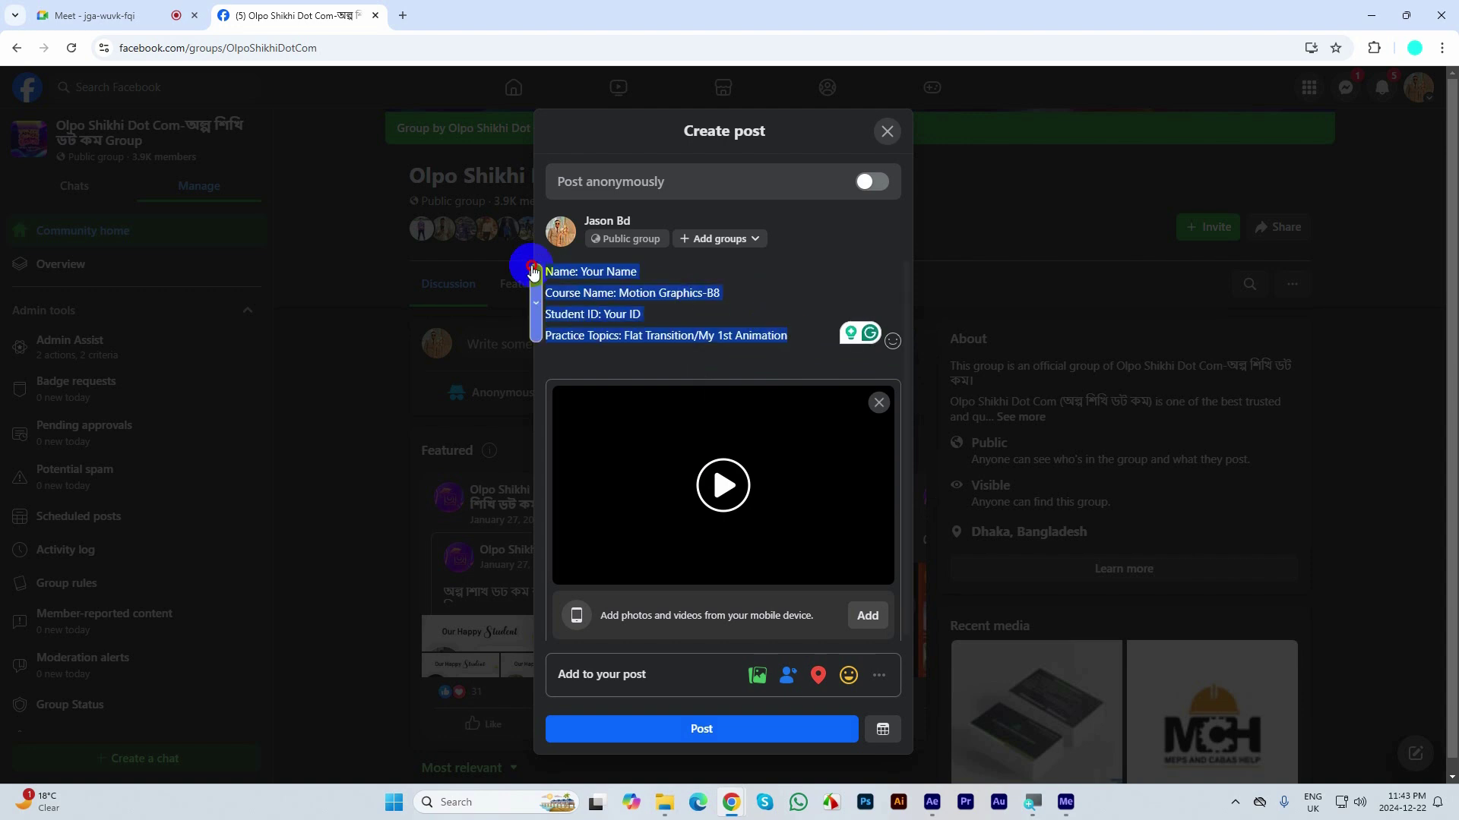
pyautogui.rightClick(620, 288)
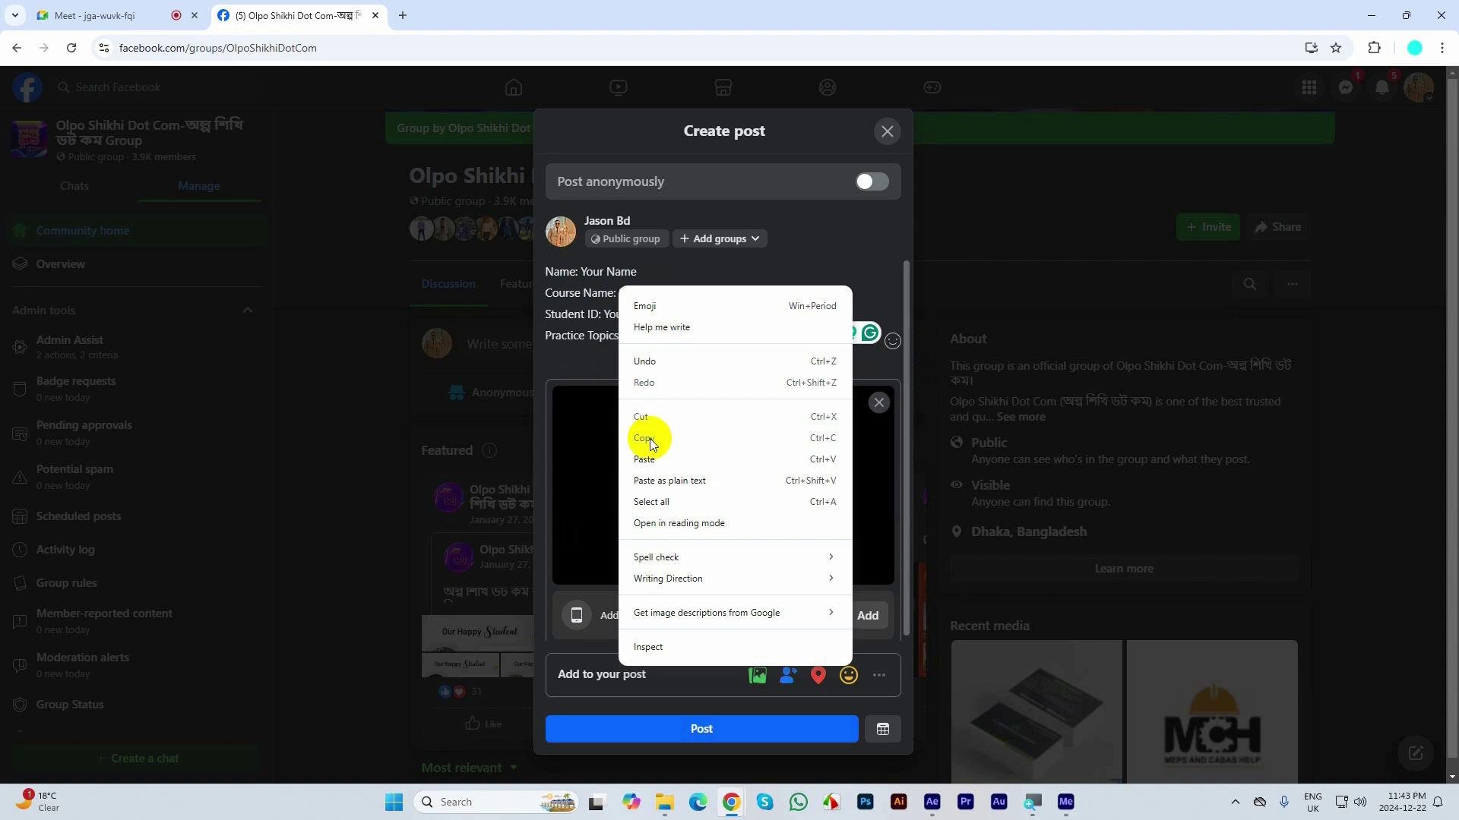
pyautogui.click(581, 287)
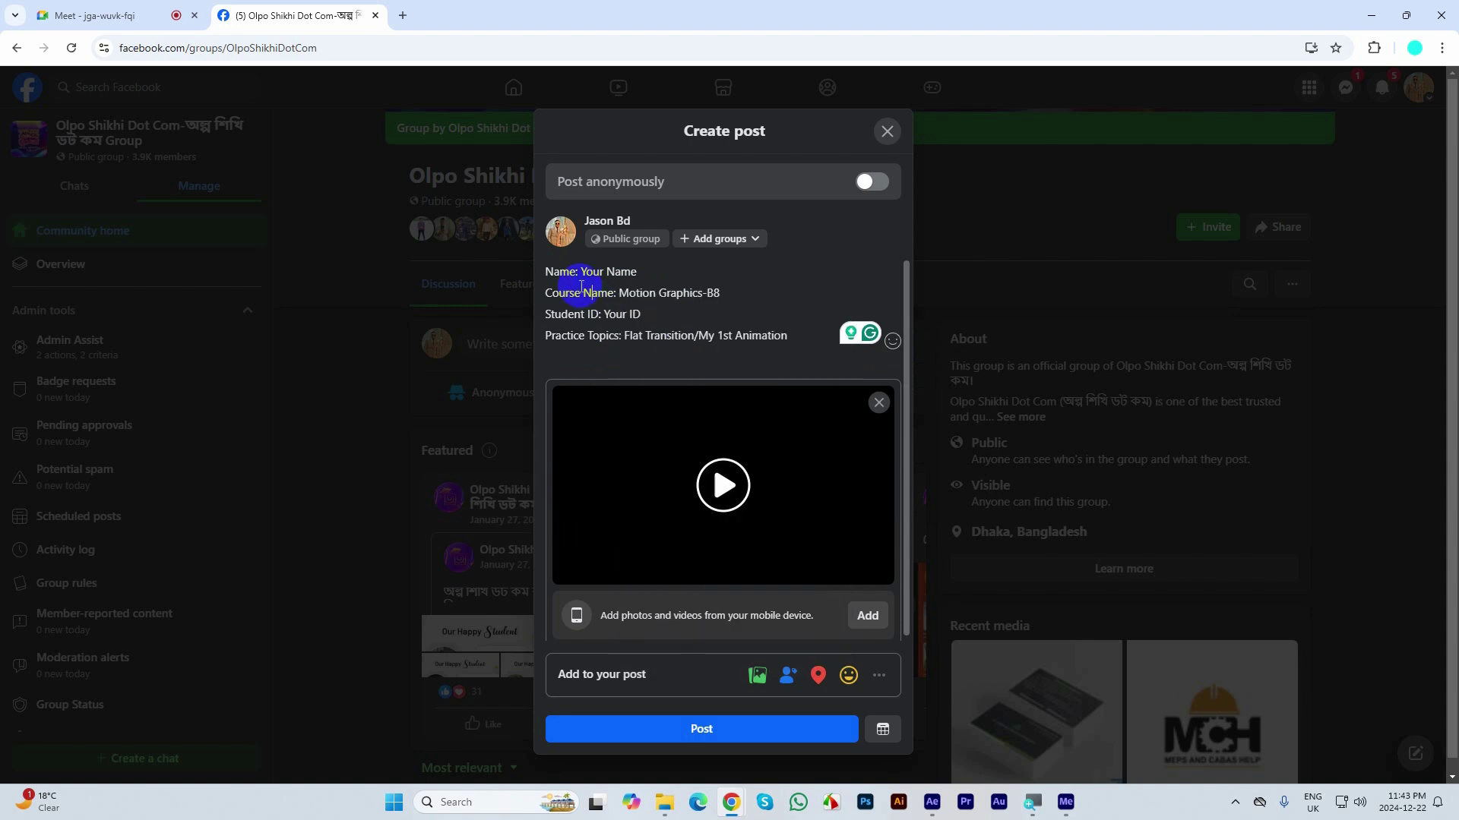
pyautogui.moveTo(788, 335); pyautogui.dragTo(550, 276)
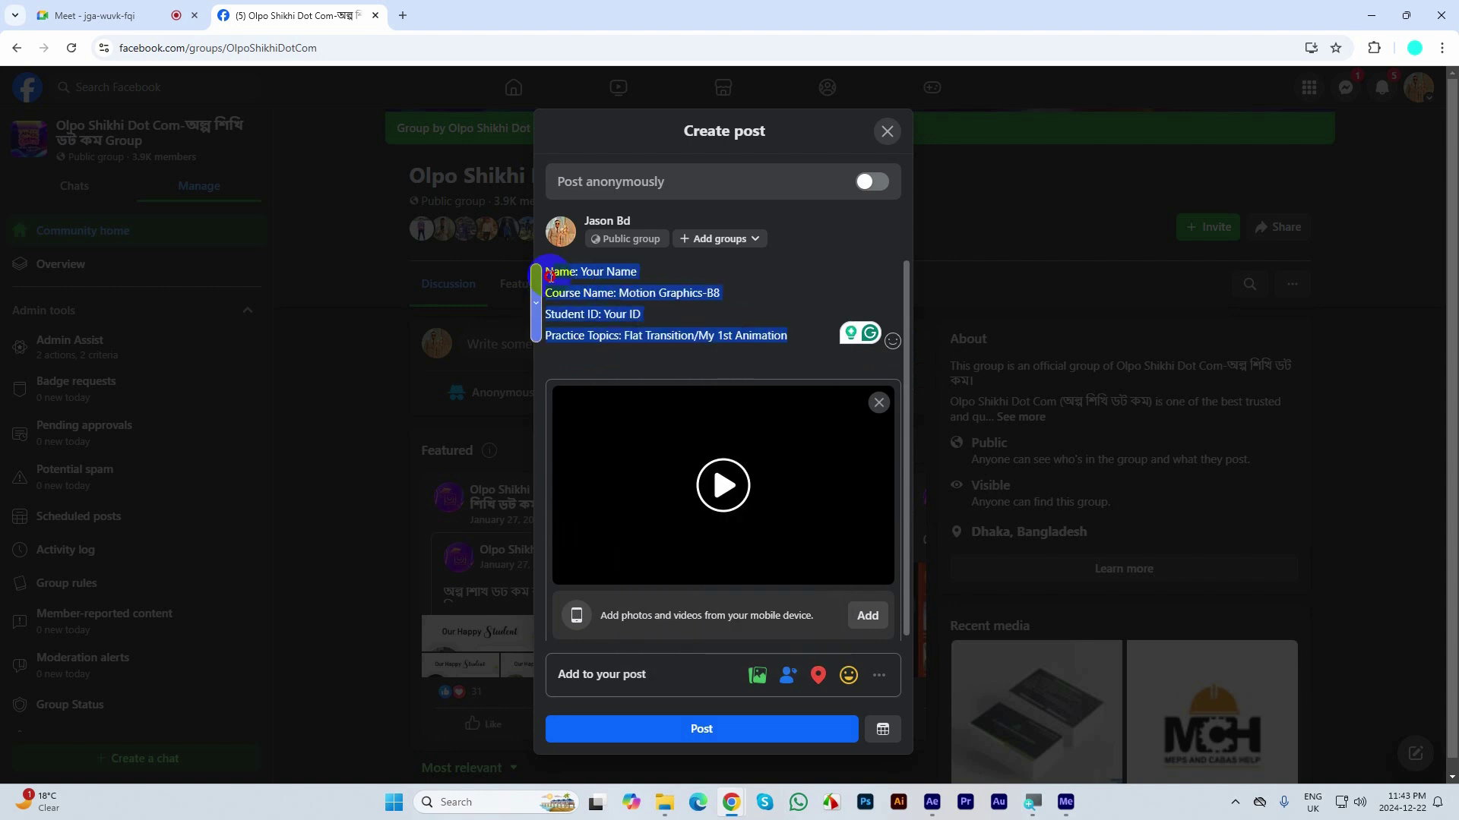
pyautogui.tripleClick(578, 277)
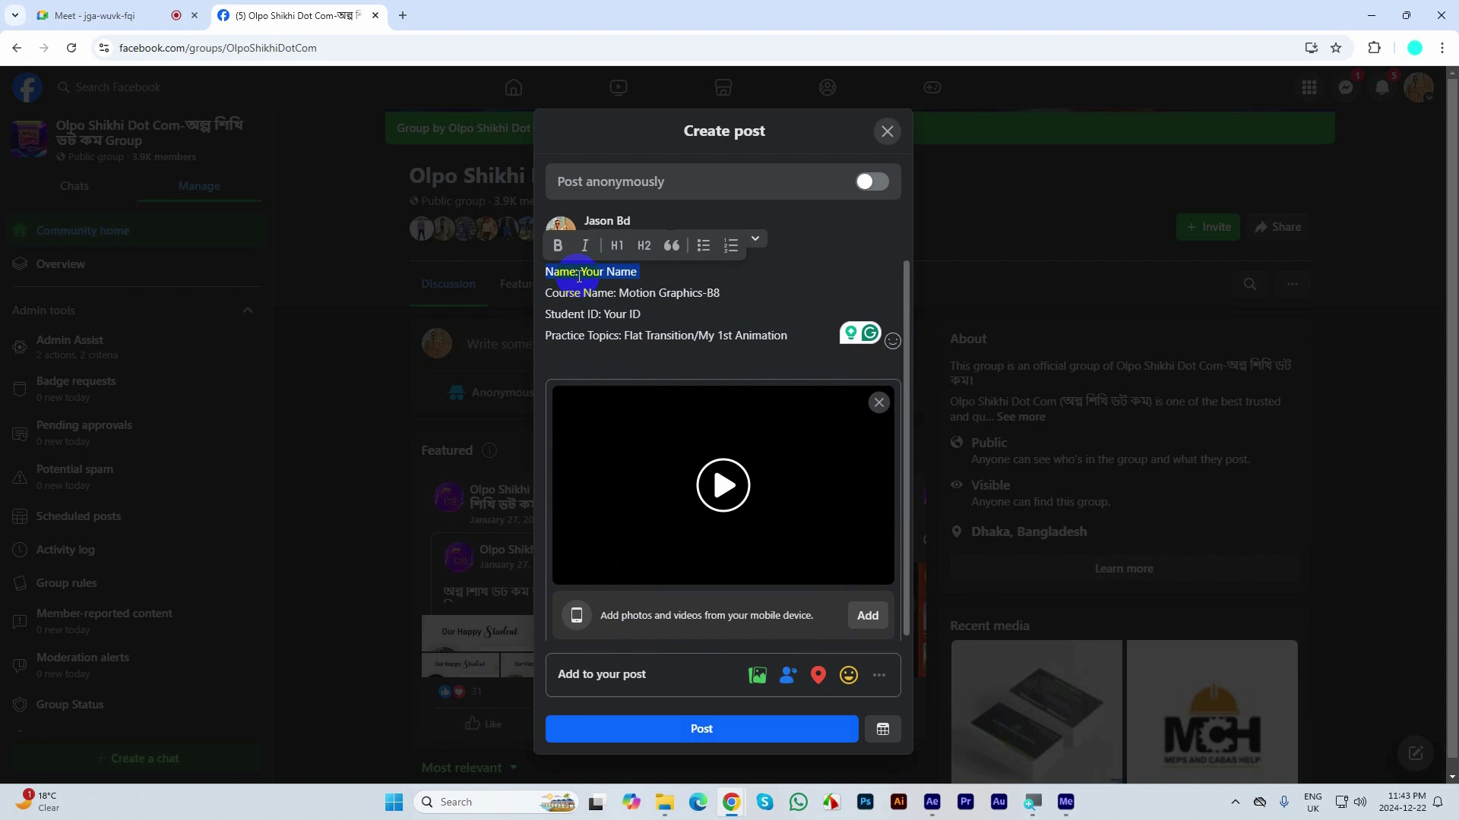
pyautogui.hotkey('ctrl', 'a')
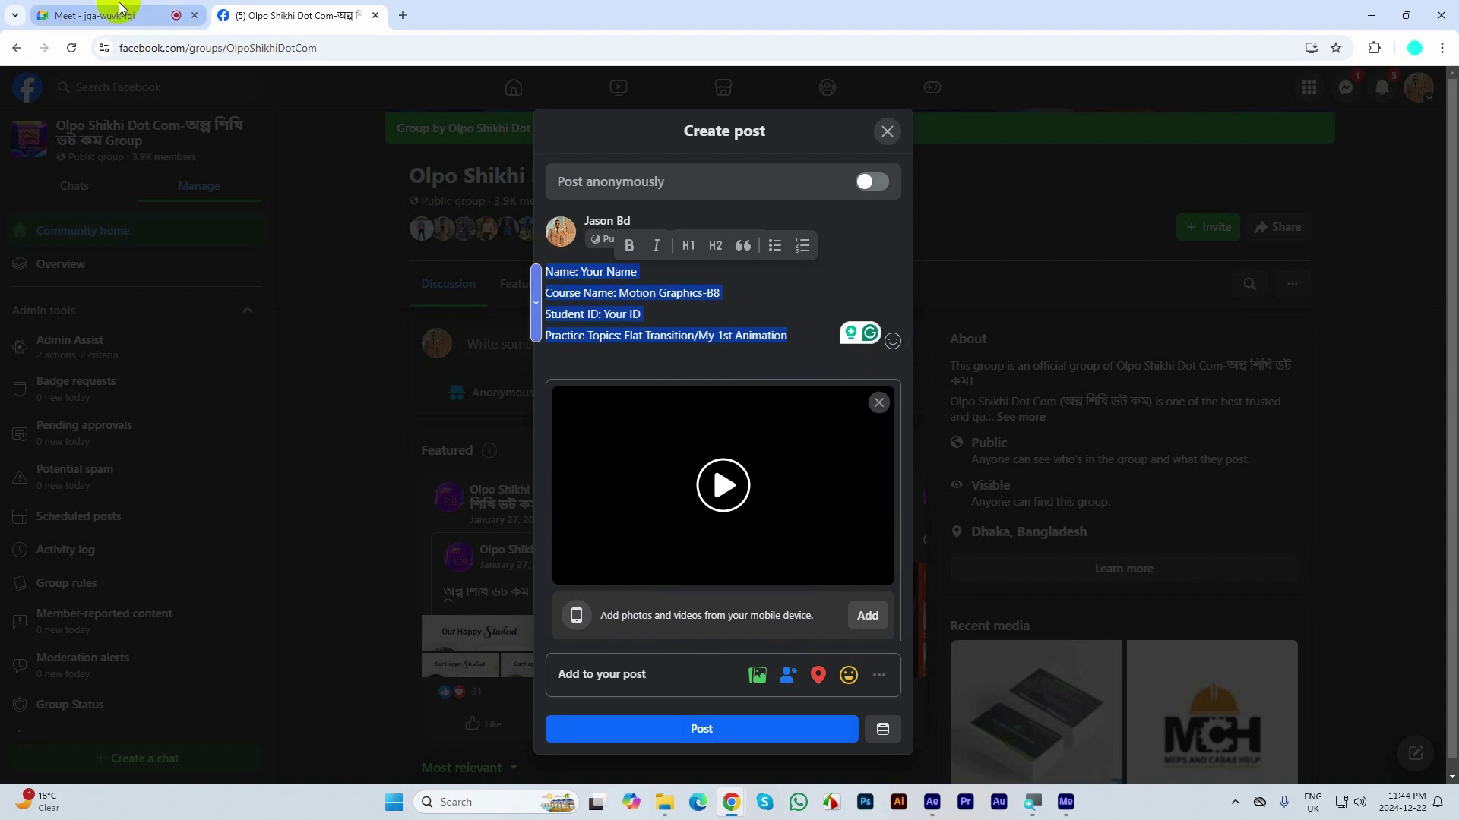
# - Switch to the Google Meet call, paste the copied post template into the in-call messages and send it
pyautogui.click(98, 15)
pyautogui.click(1358, 753)
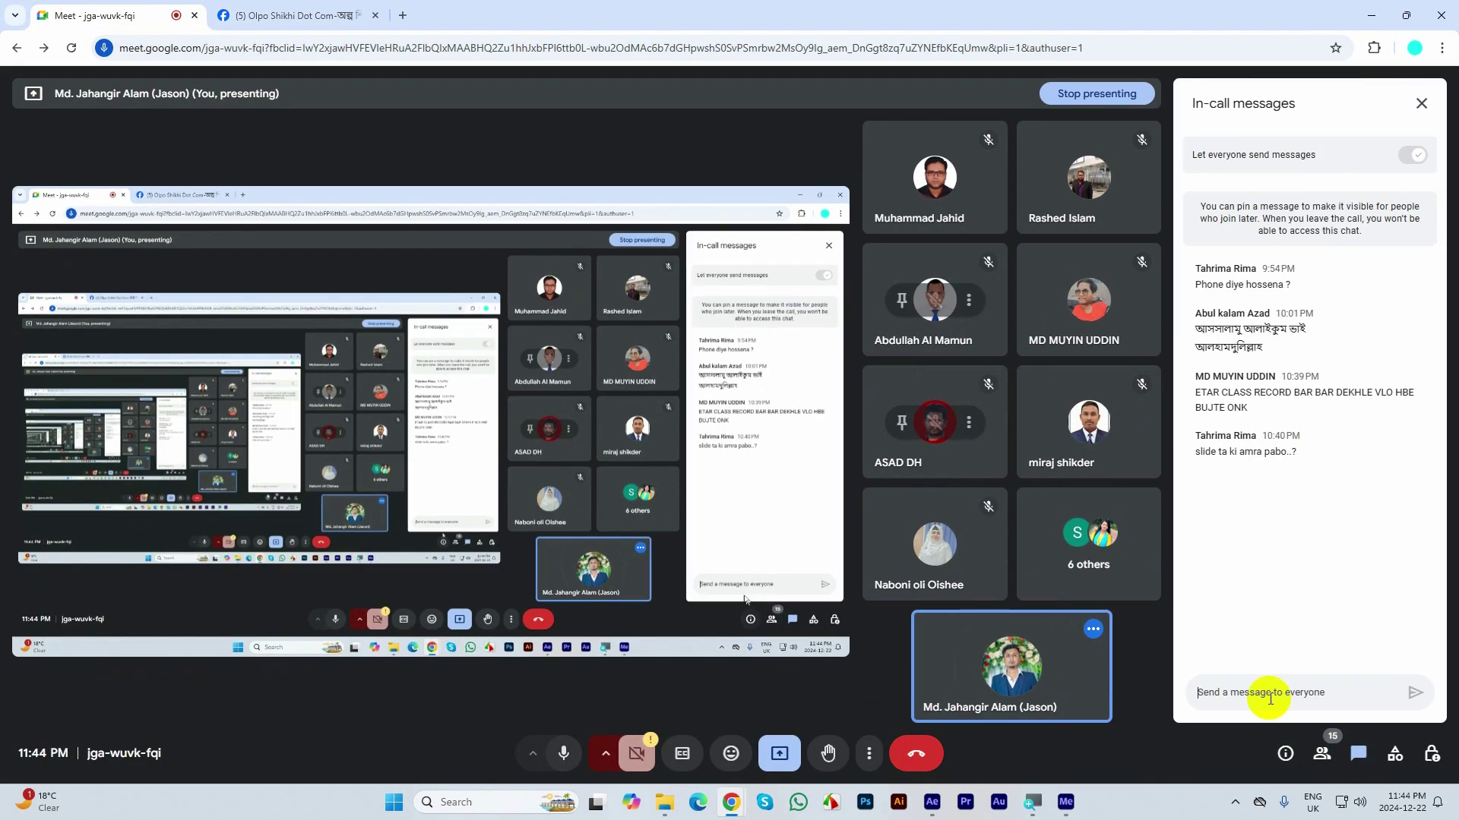
pyautogui.click(1266, 688)
pyautogui.hotkey('ctrl', 'v')
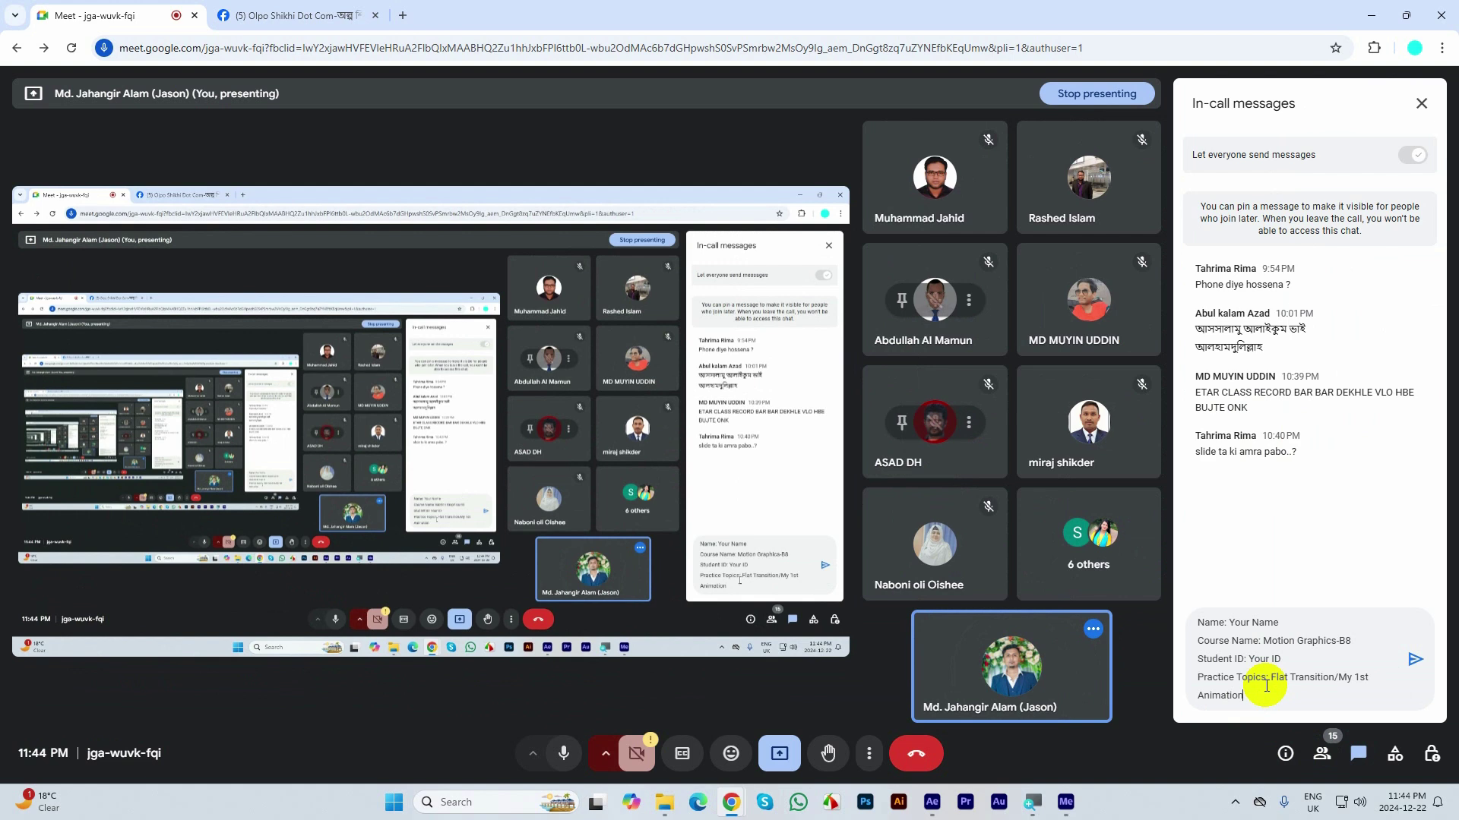
pyautogui.press('Return')
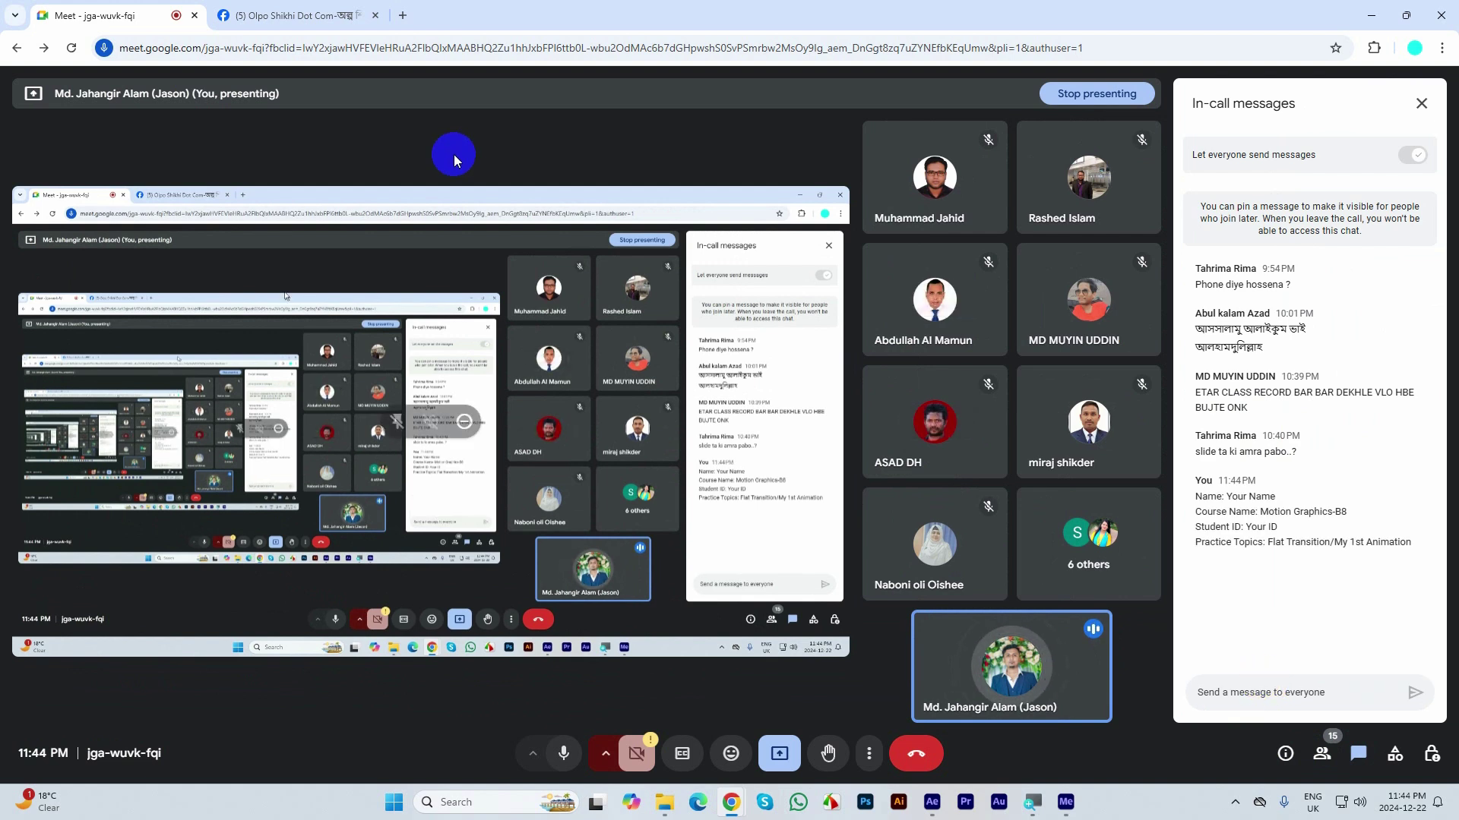
# - Return to the Facebook group page, close the draft post and copy the group's web address
pyautogui.click(290, 16)
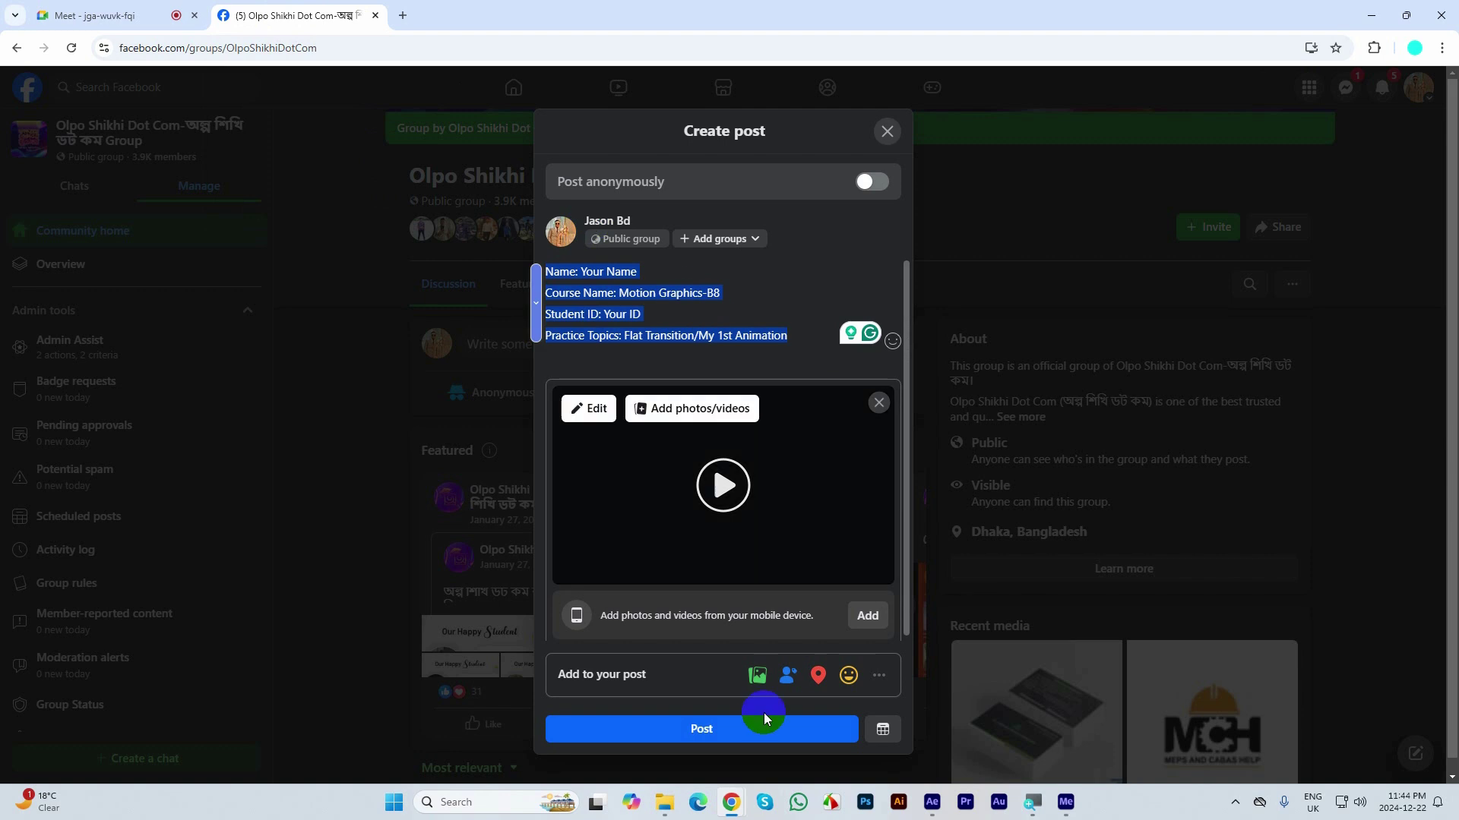
pyautogui.click(896, 125)
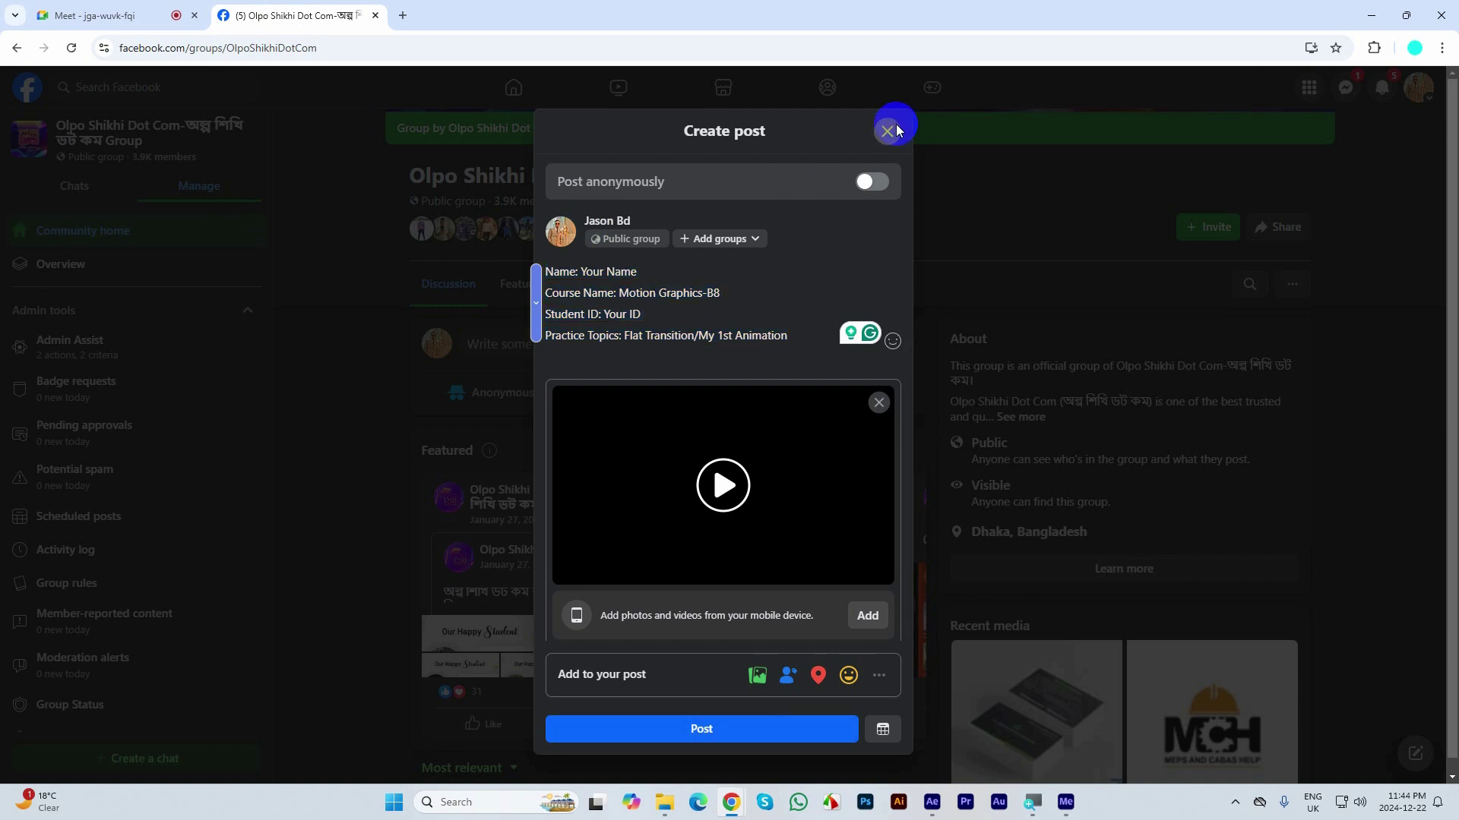
pyautogui.click(408, 48)
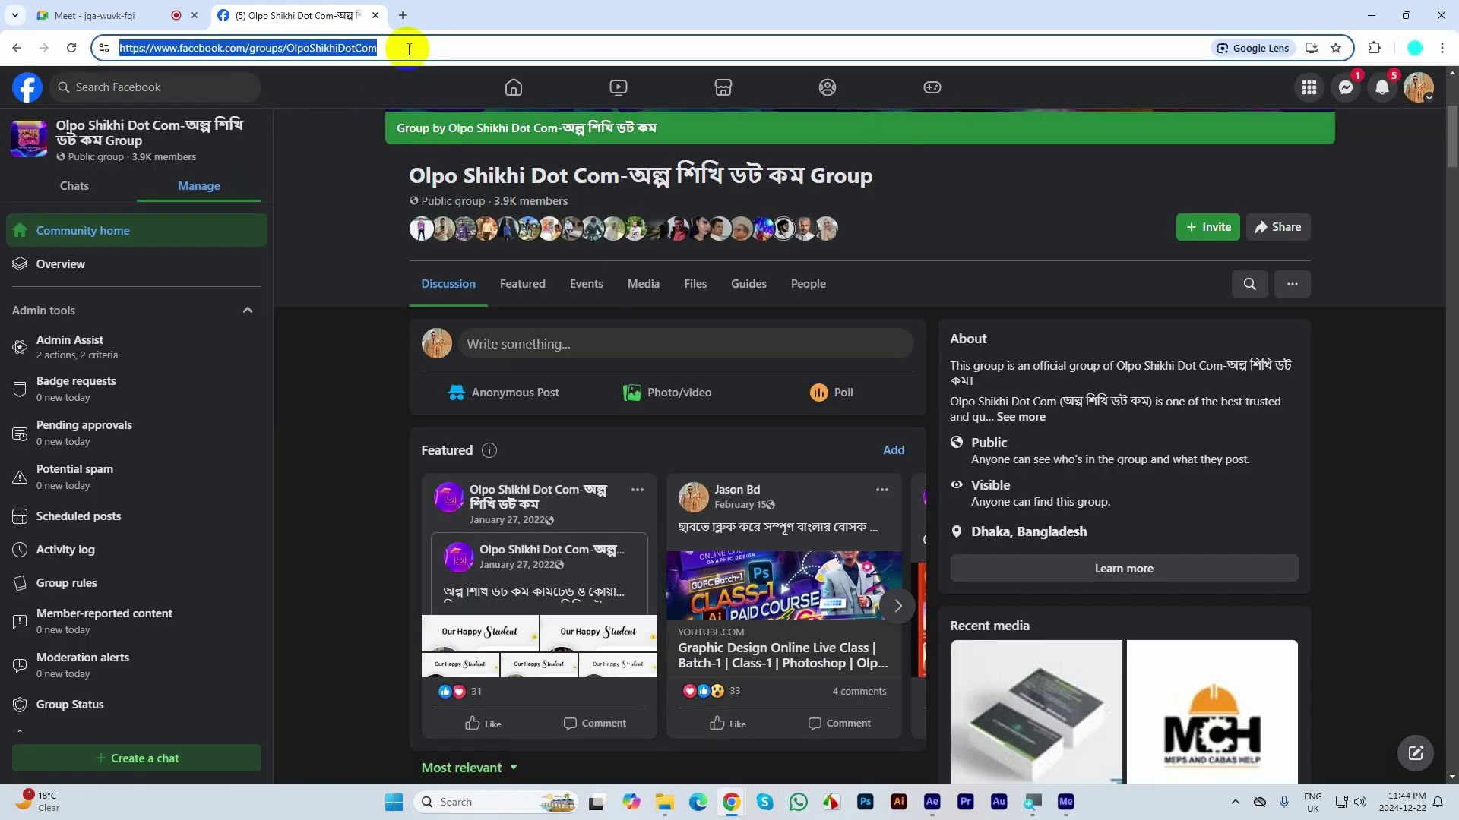
pyautogui.click(154, 135)
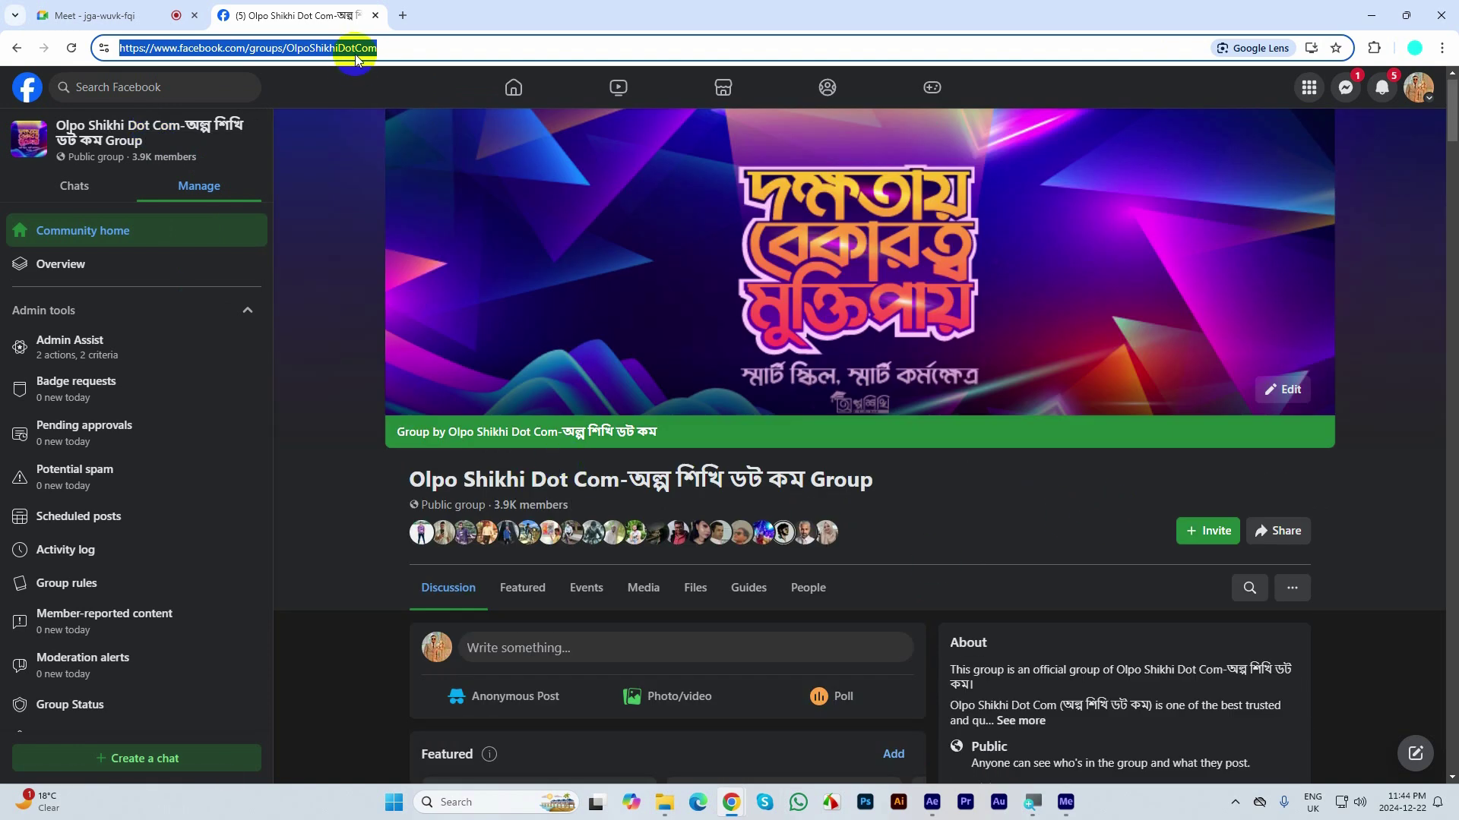
pyautogui.doubleClick(396, 48)
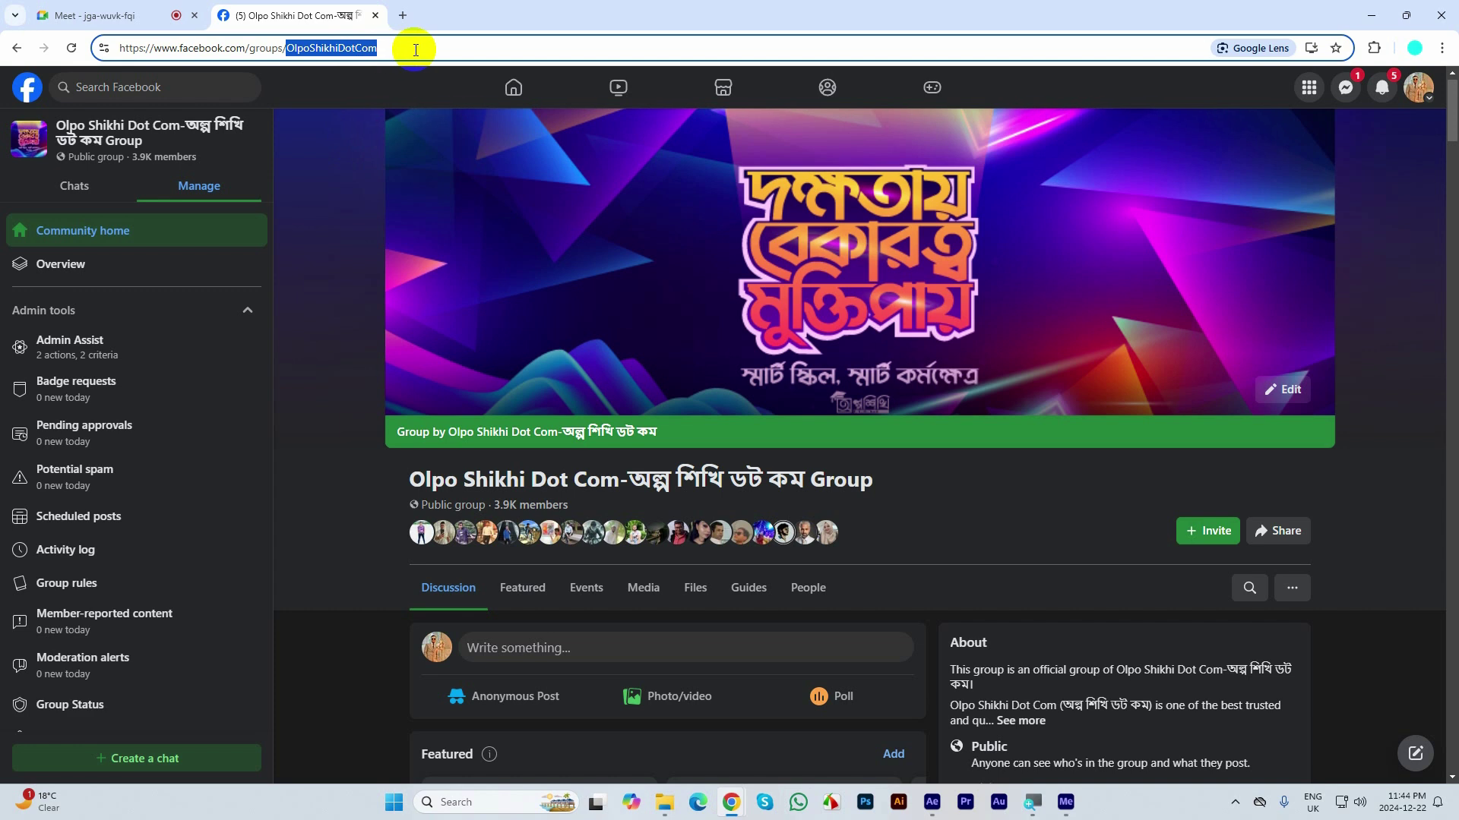
pyautogui.click(414, 49)
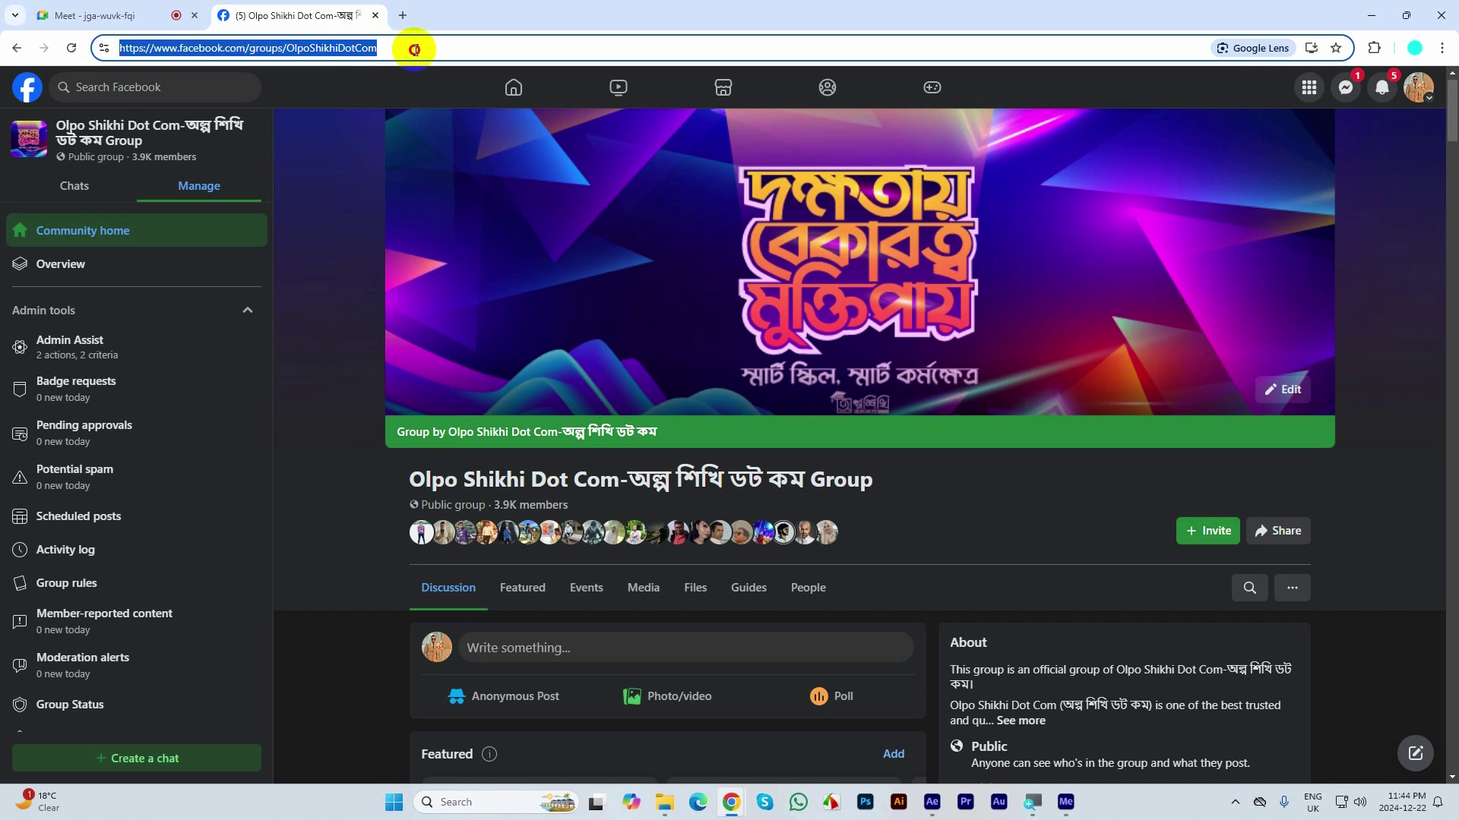
# - Switch to the Google Meet call, paste the Facebook group link into the in-call messages and send it
pyautogui.click(103, 16)
pyautogui.click(1305, 692)
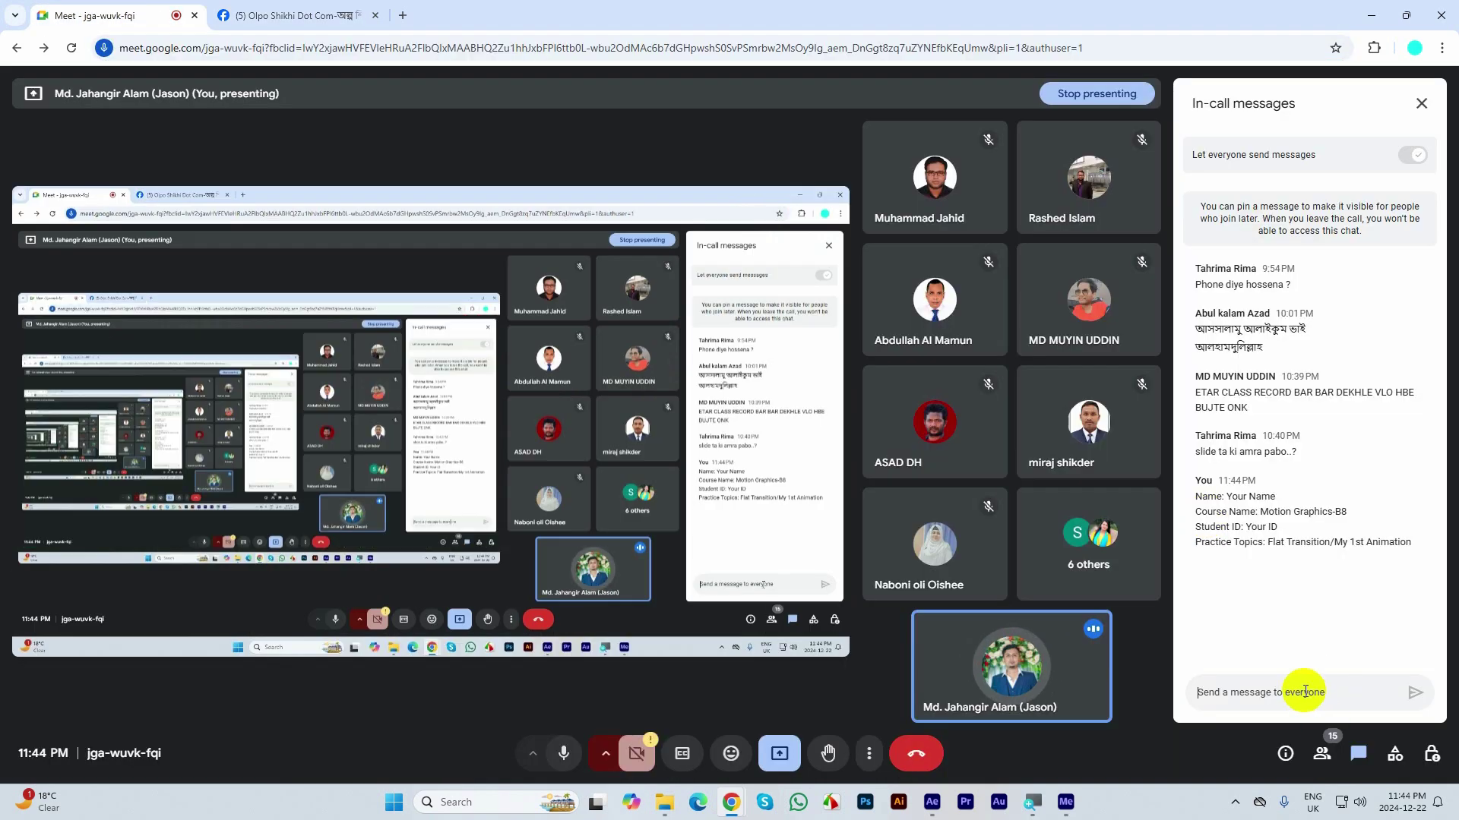
pyautogui.hotkey('ctrl', 'v')
pyautogui.press('Return')
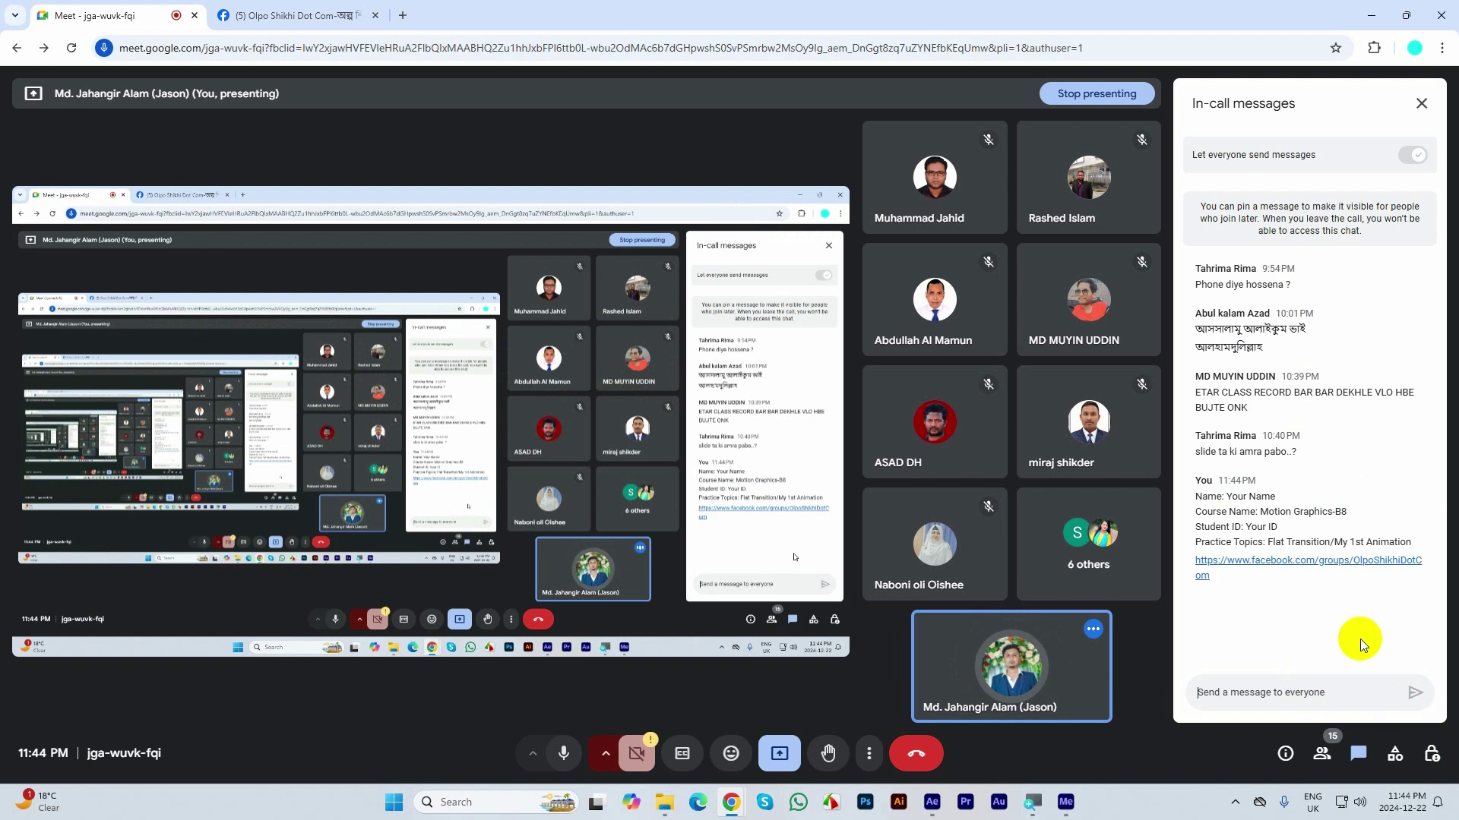
# - Switch to After Effects, open Comp 2 and scrub through its transition animation
pyautogui.click(287, 14)
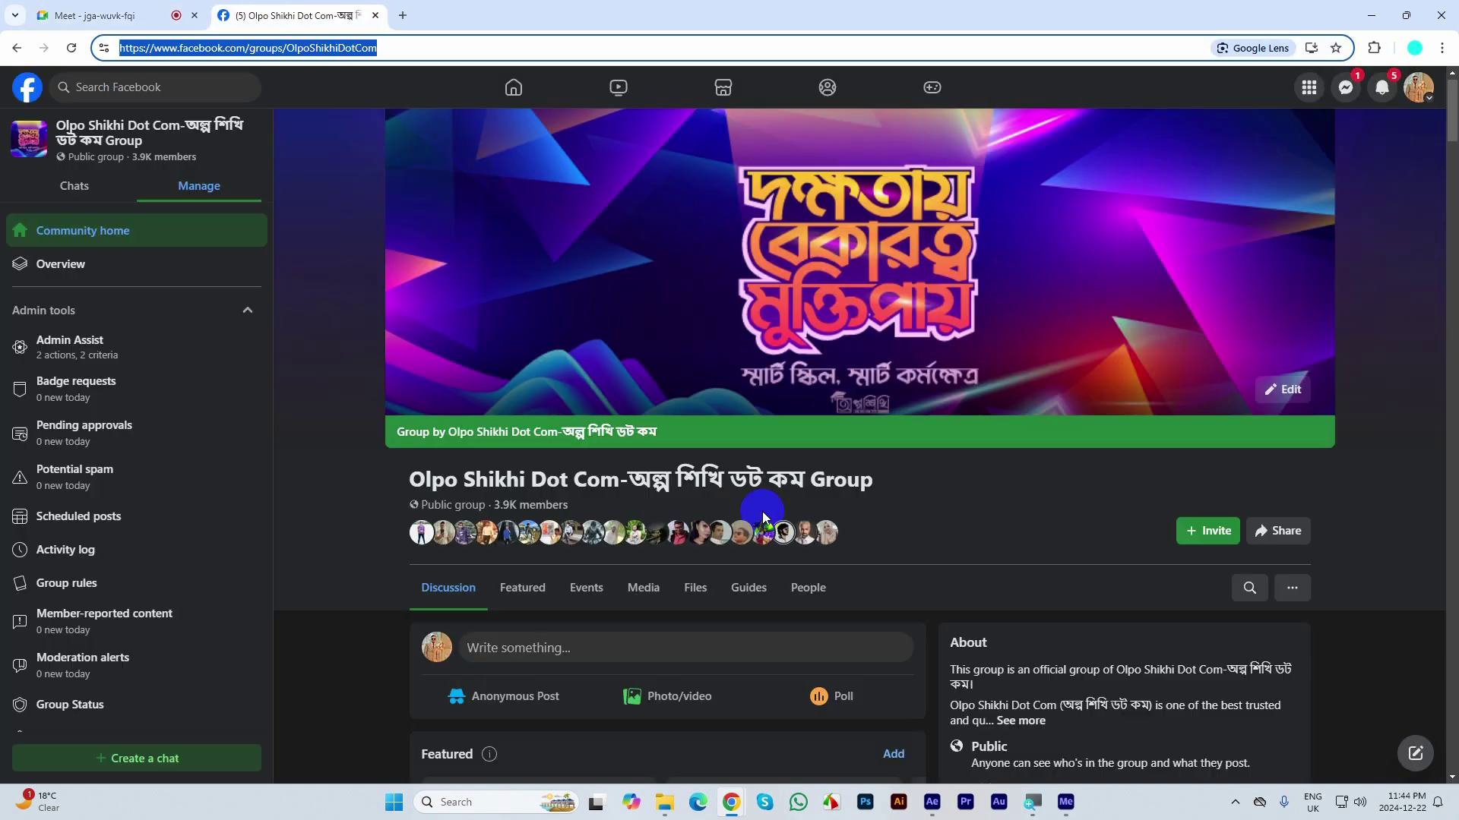
pyautogui.click(932, 803)
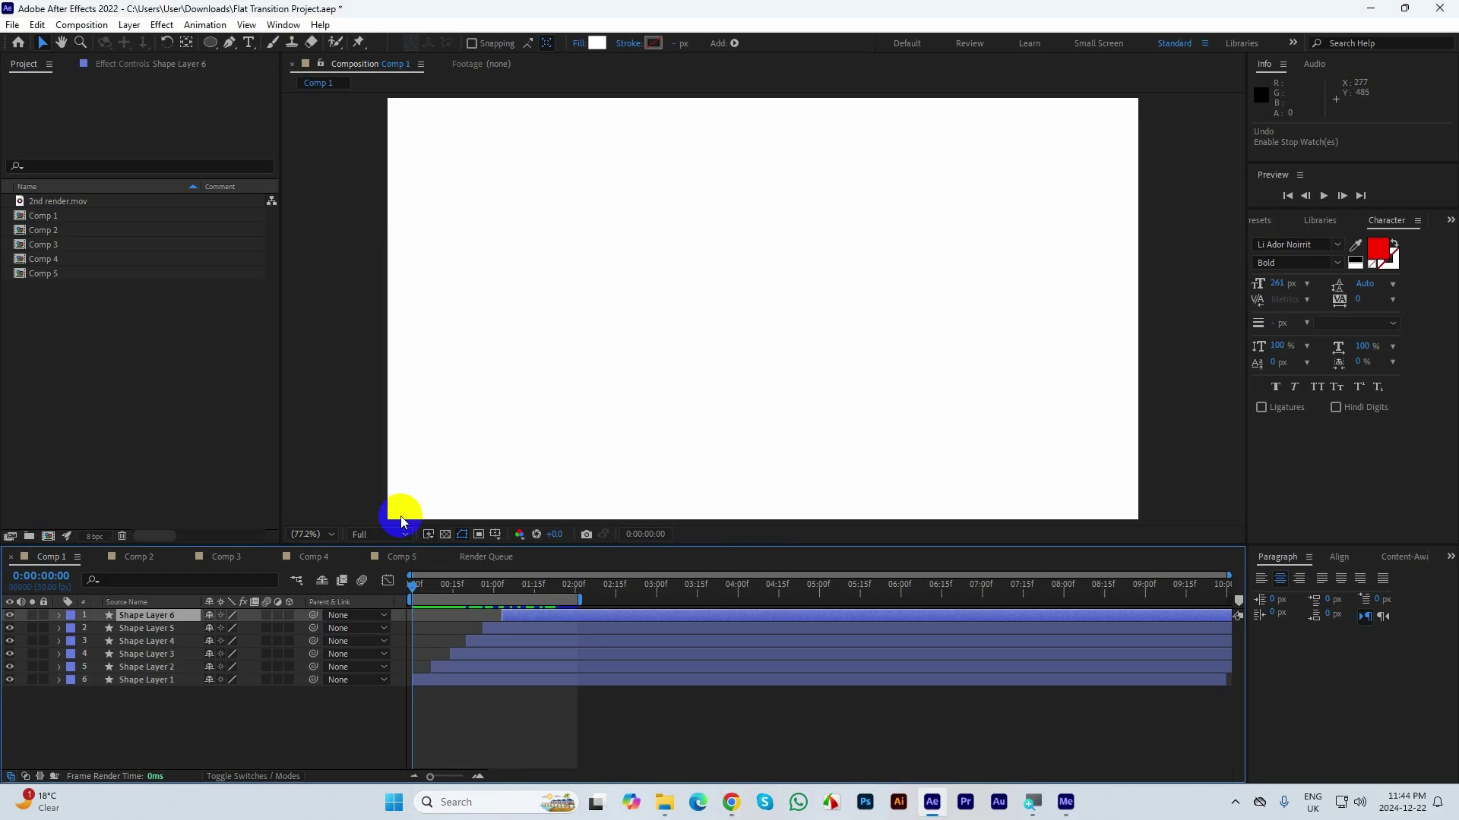
pyautogui.click(128, 563)
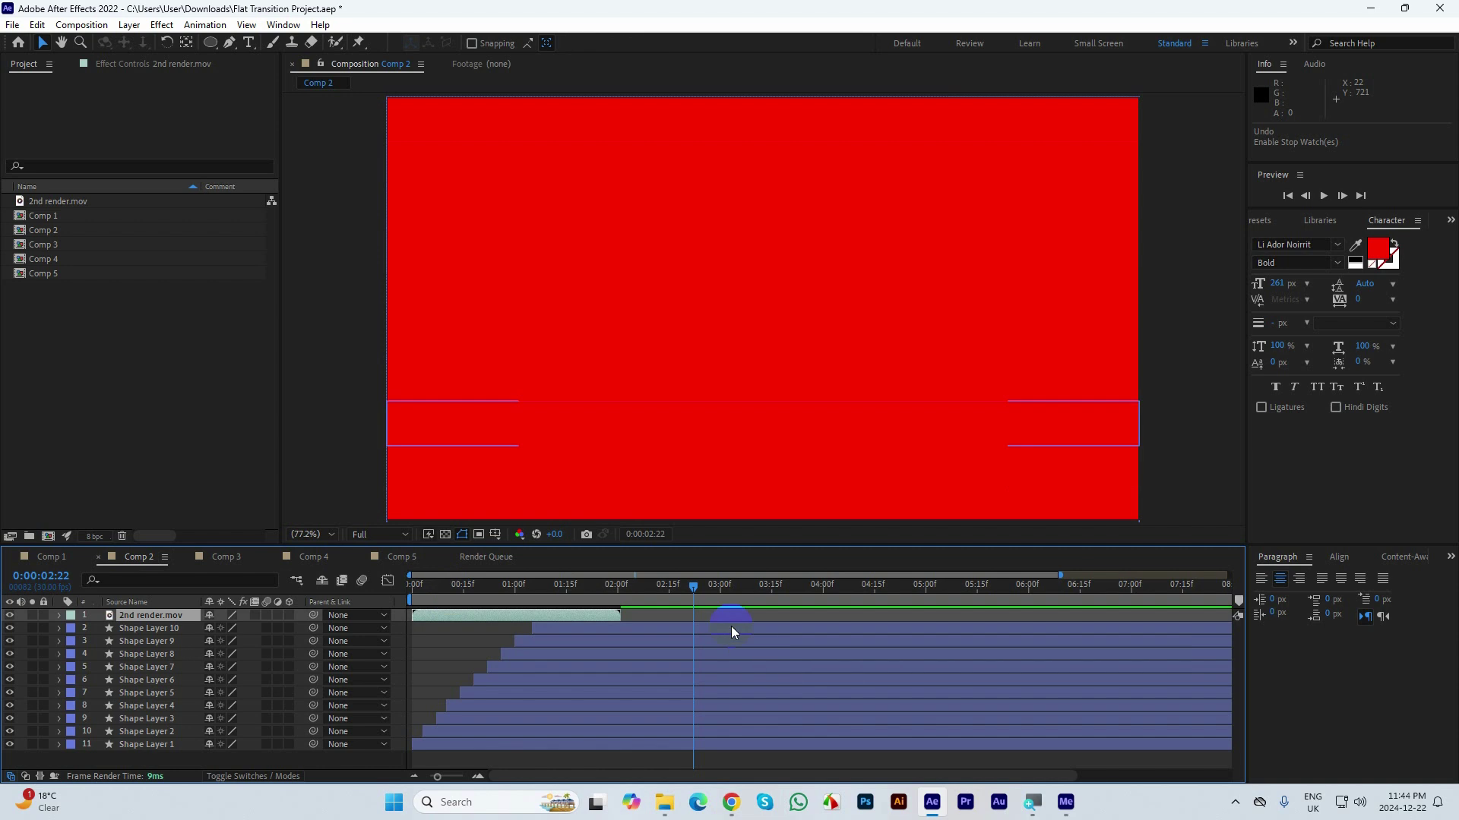
pyautogui.moveTo(390, 585); pyautogui.dragTo(548, 605)
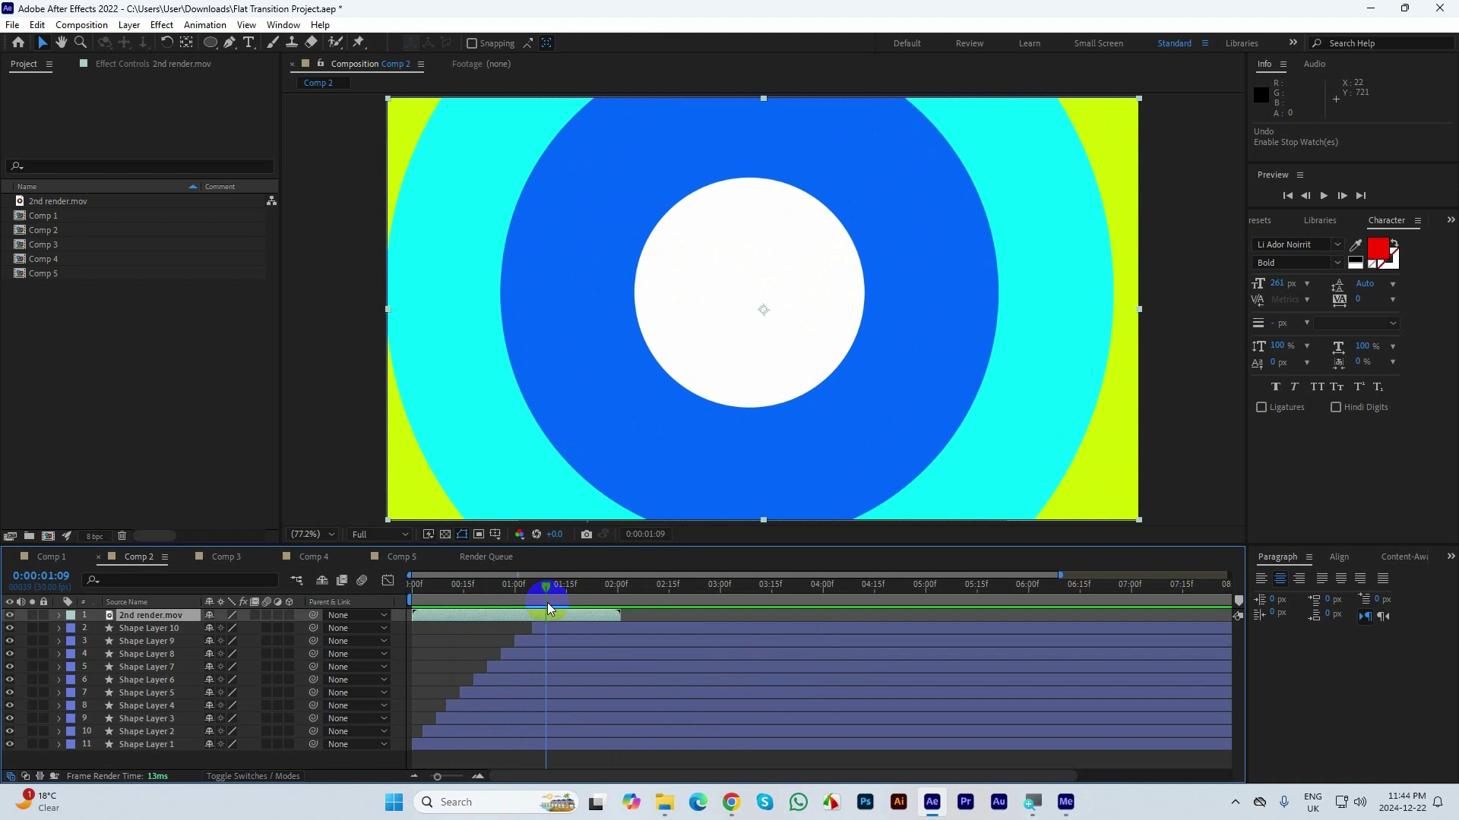
# - Look through Comp 1 to Comp 5 and the render queue, and return to Comp 1
pyautogui.click(32, 557)
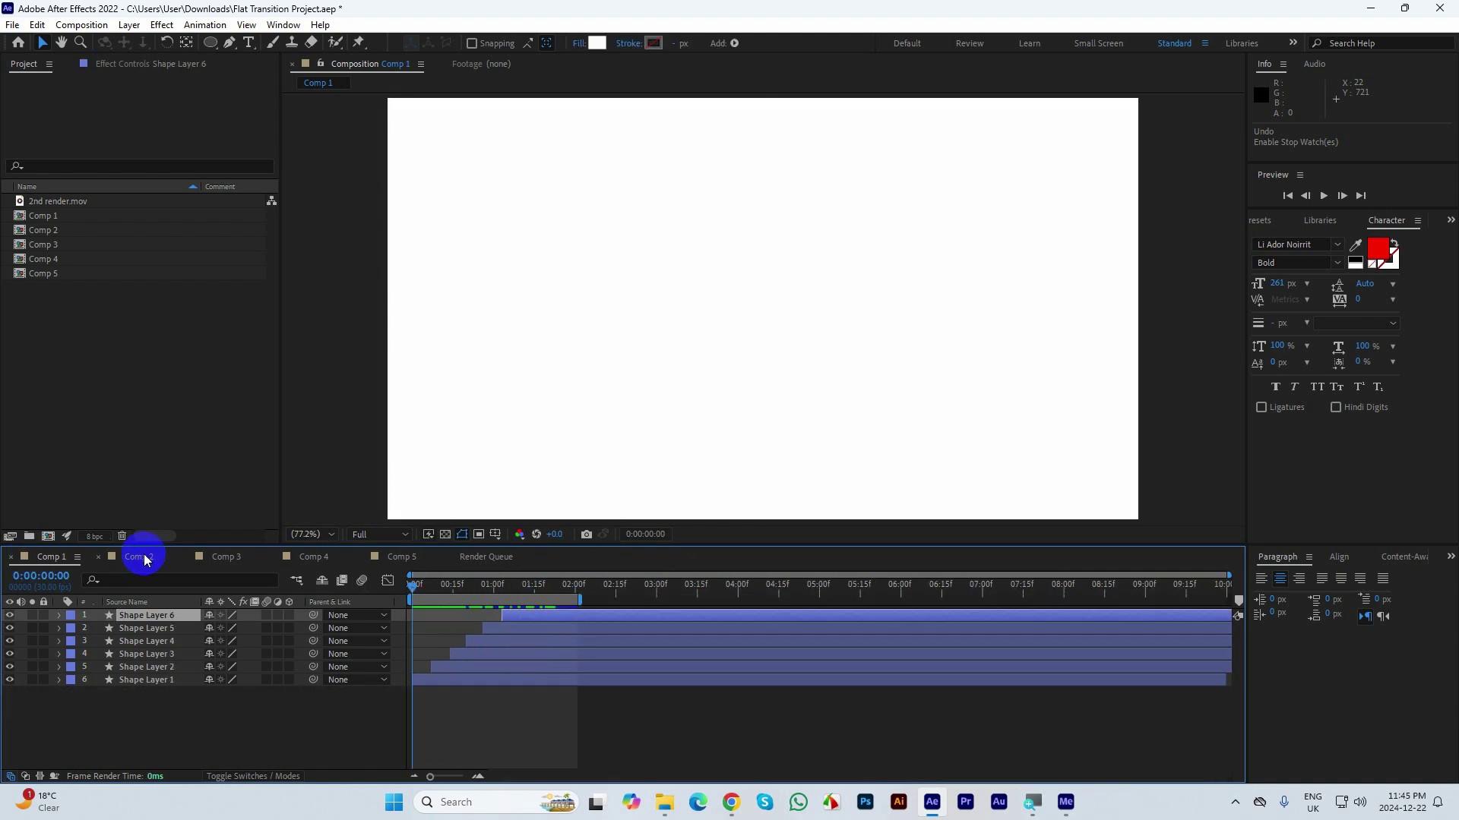
pyautogui.click(140, 557)
pyautogui.click(230, 562)
pyautogui.click(304, 557)
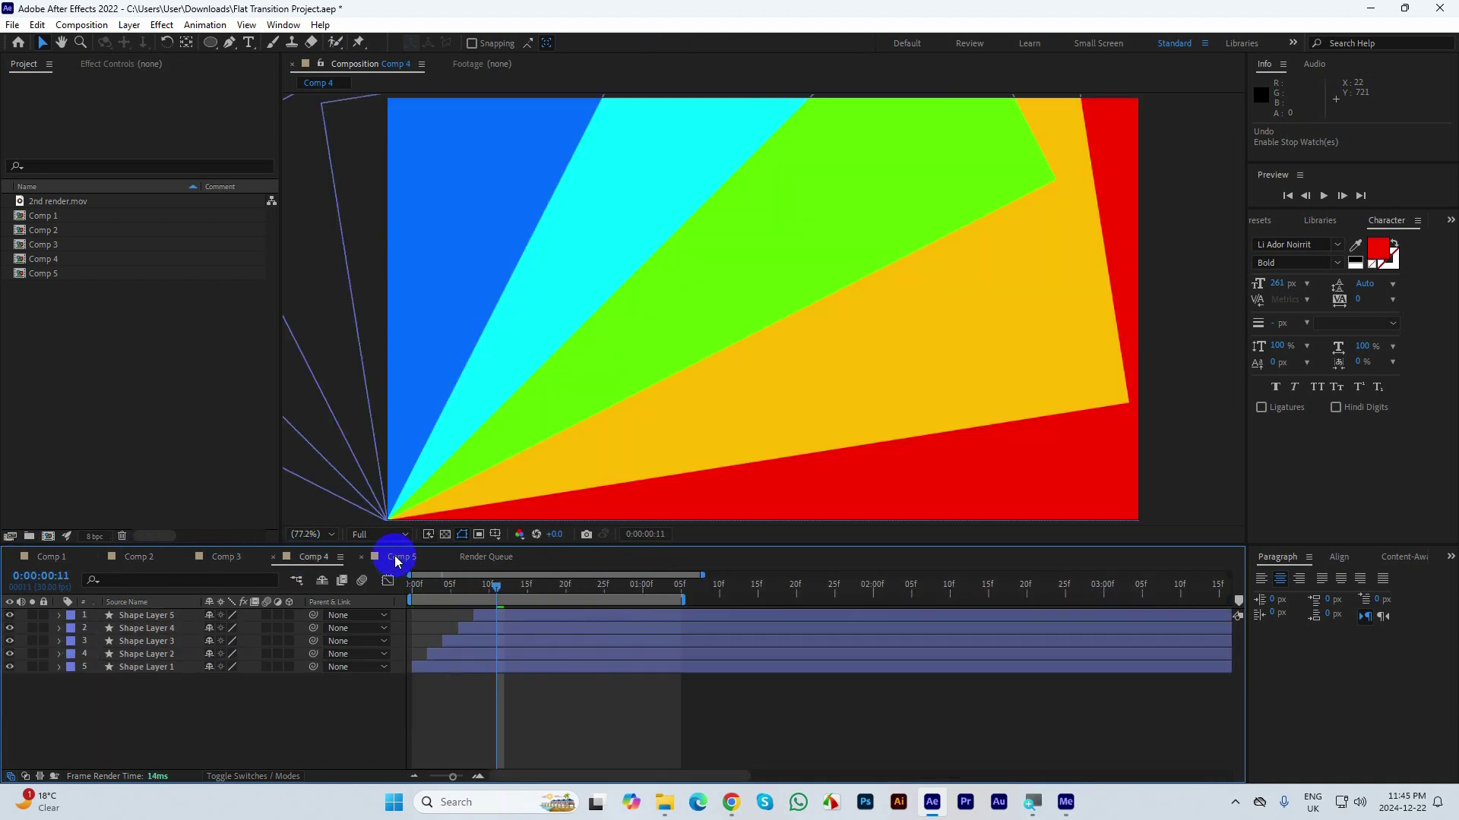
pyautogui.click(395, 558)
pyautogui.click(487, 559)
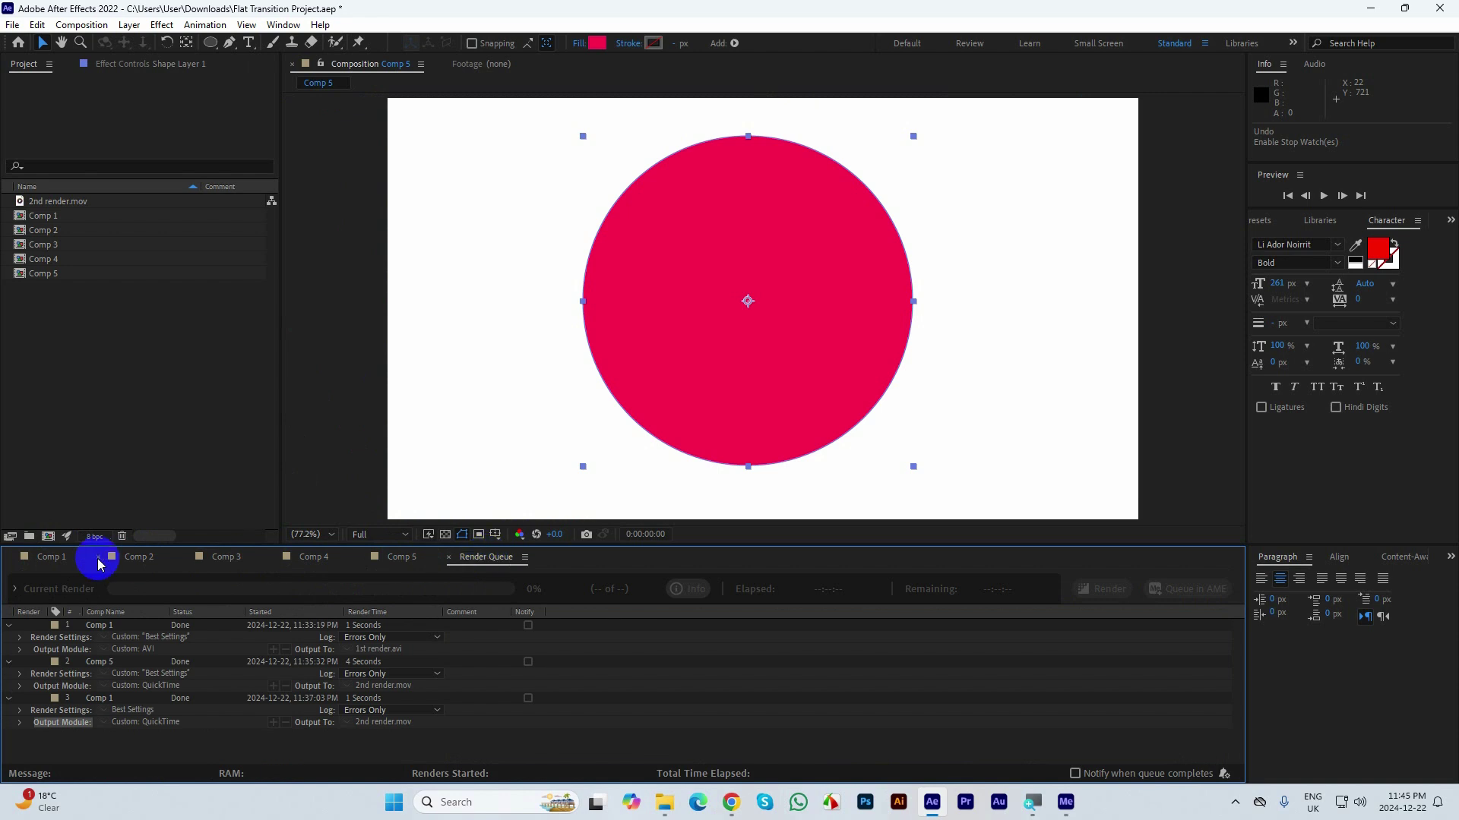
pyautogui.click(57, 557)
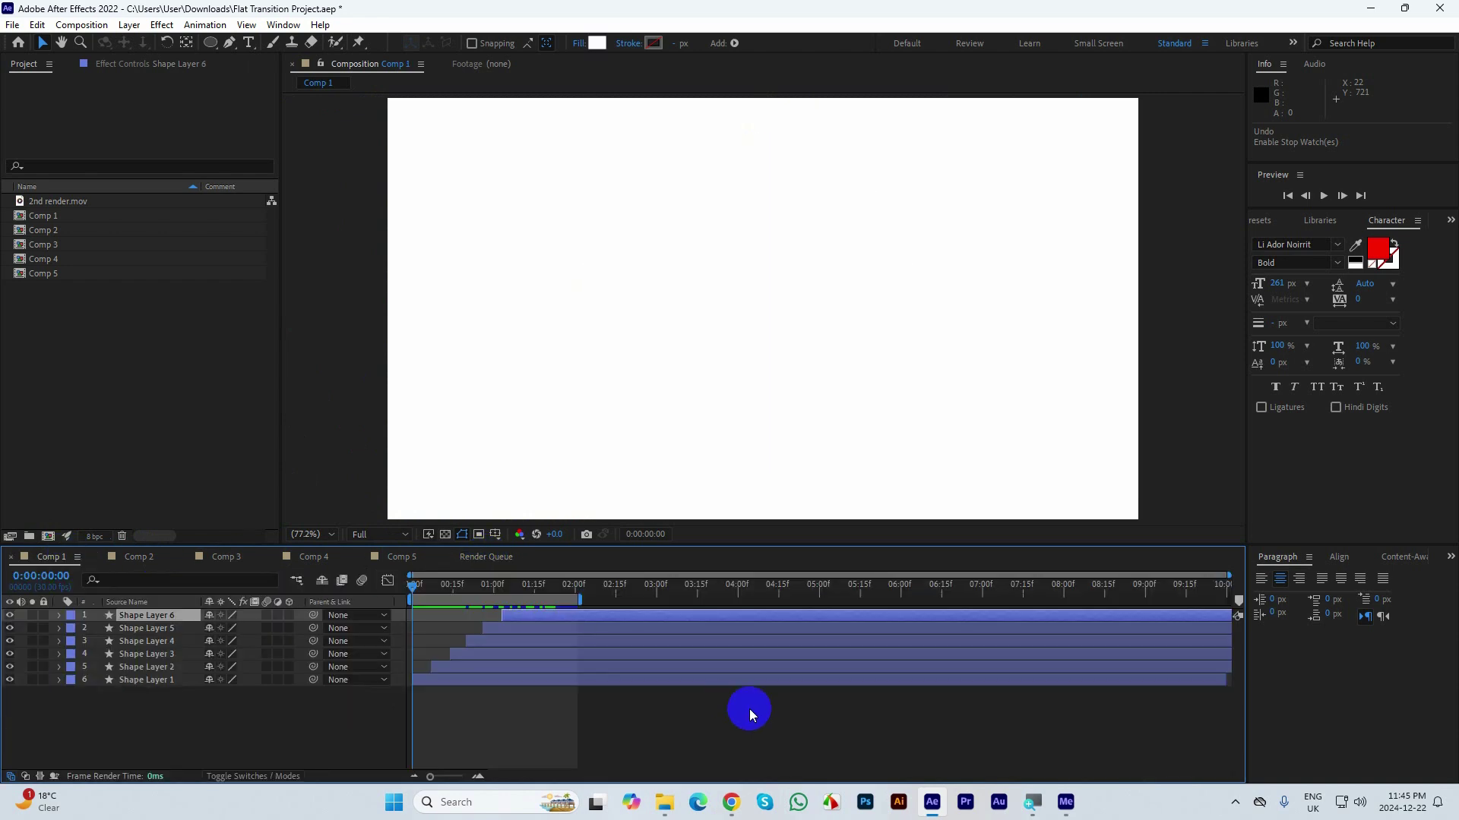